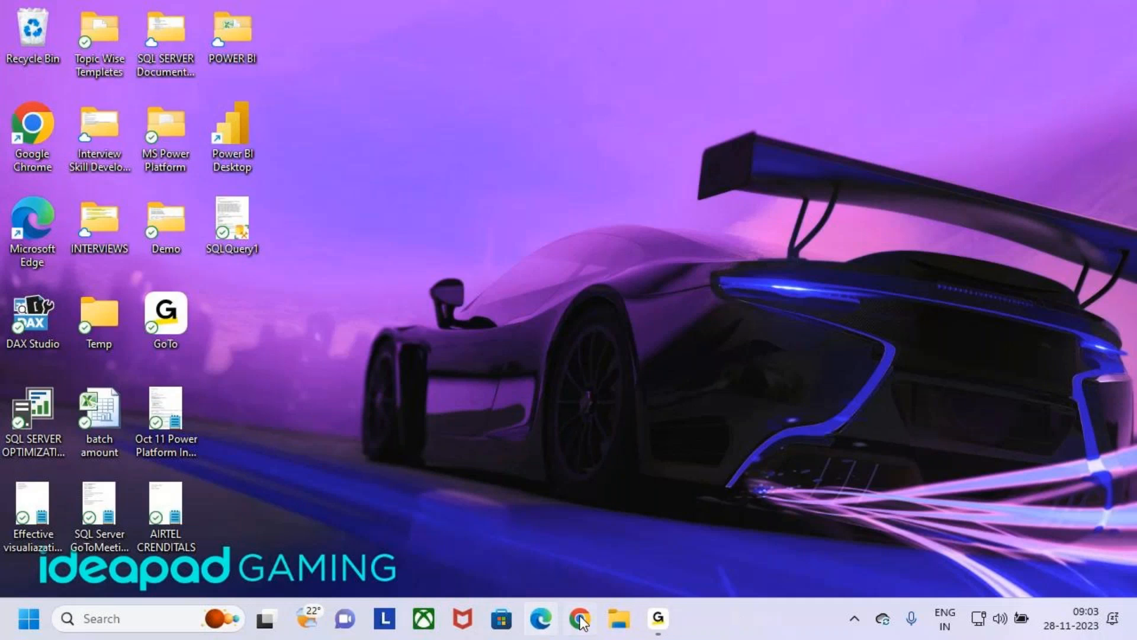
# - Open File Explorer and go to the Demo folder on the Desktop
pyautogui.click(619, 619)
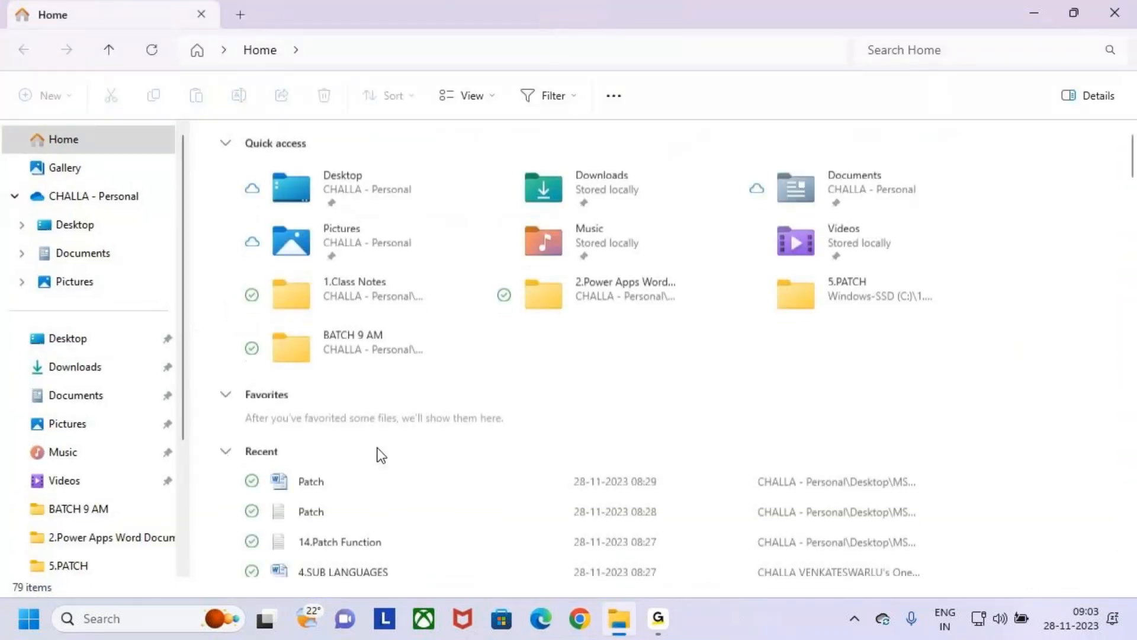
pyautogui.scroll(-5, 380, 456)
pyautogui.scroll(-10, 385, 462)
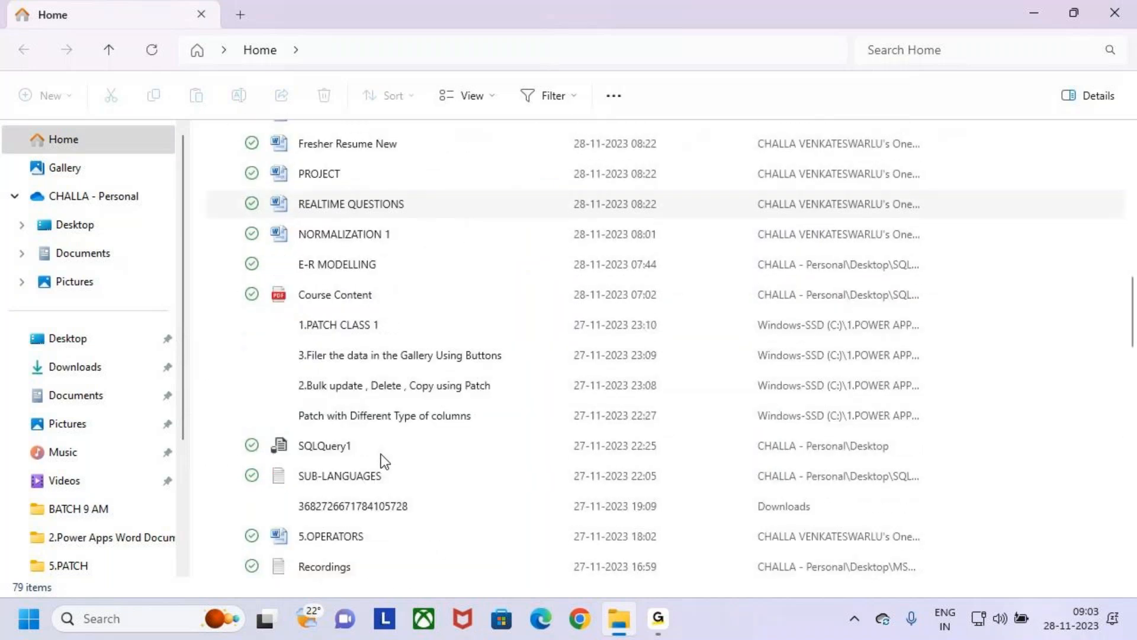
pyautogui.scroll(-7, 385, 451)
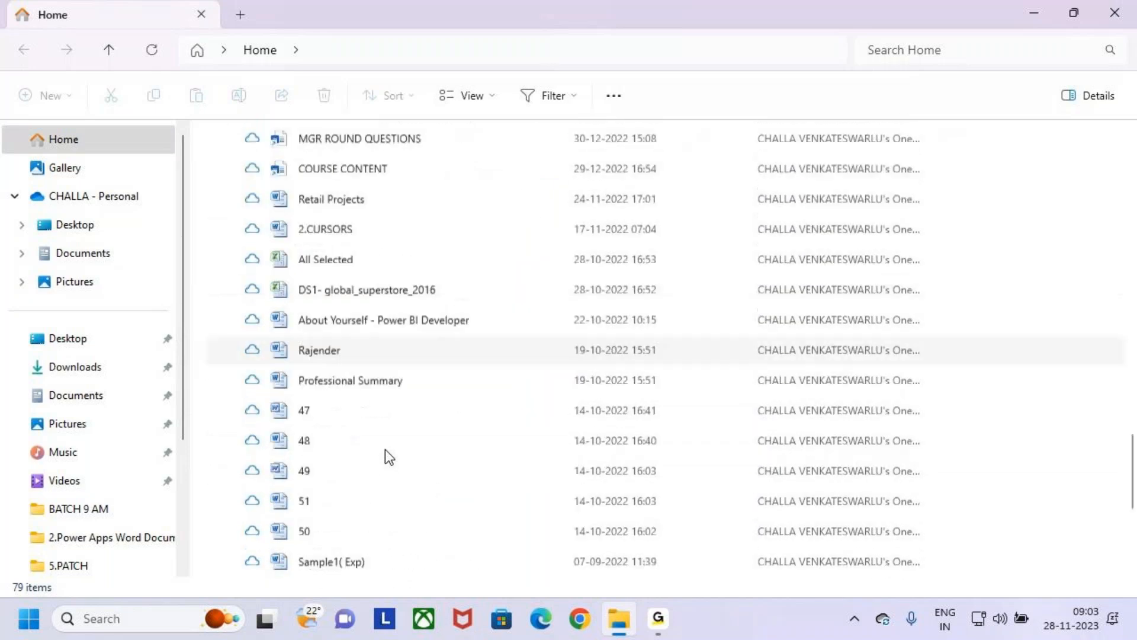
pyautogui.scroll(6, 379, 444)
pyautogui.scroll(10, 373, 445)
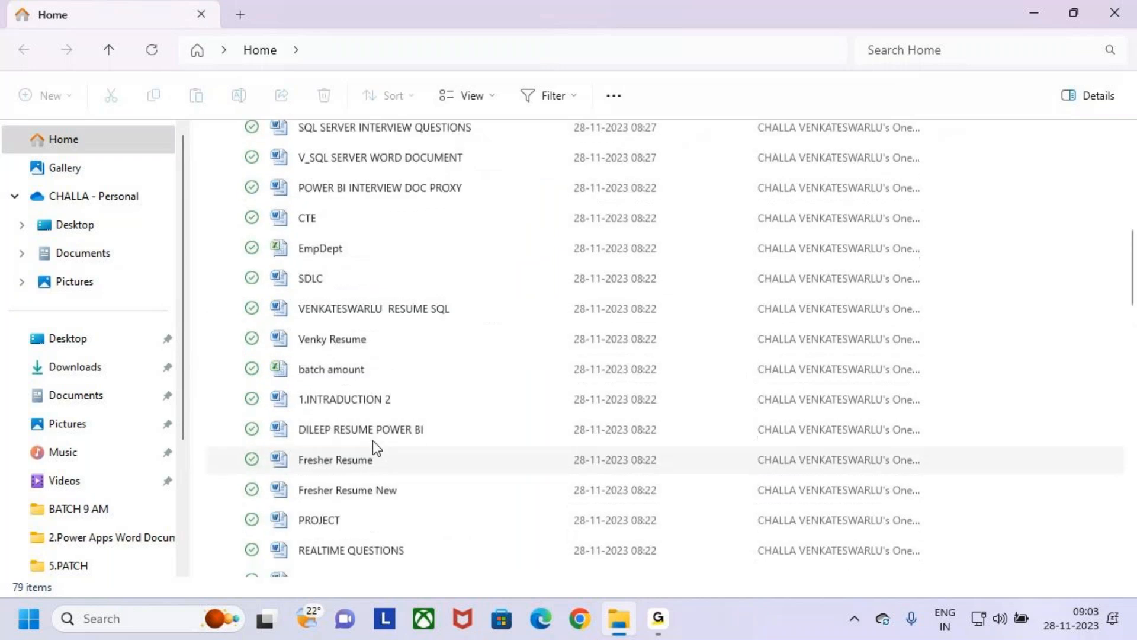
pyautogui.click(117, 225)
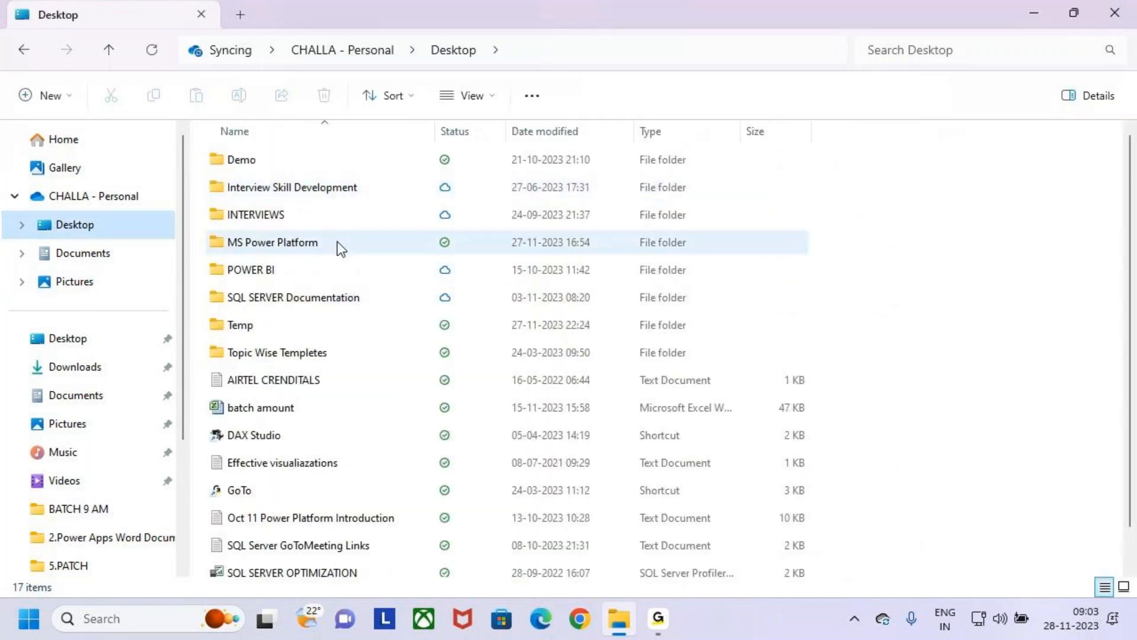
pyautogui.click(217, 162)
pyautogui.click(229, 188)
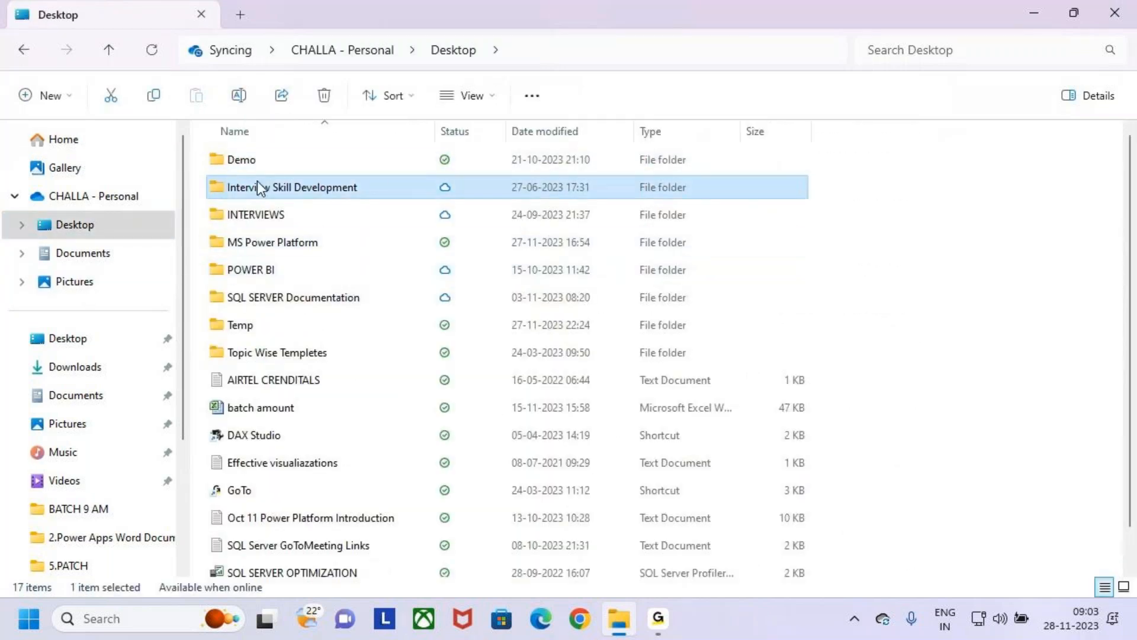
pyautogui.click(226, 162)
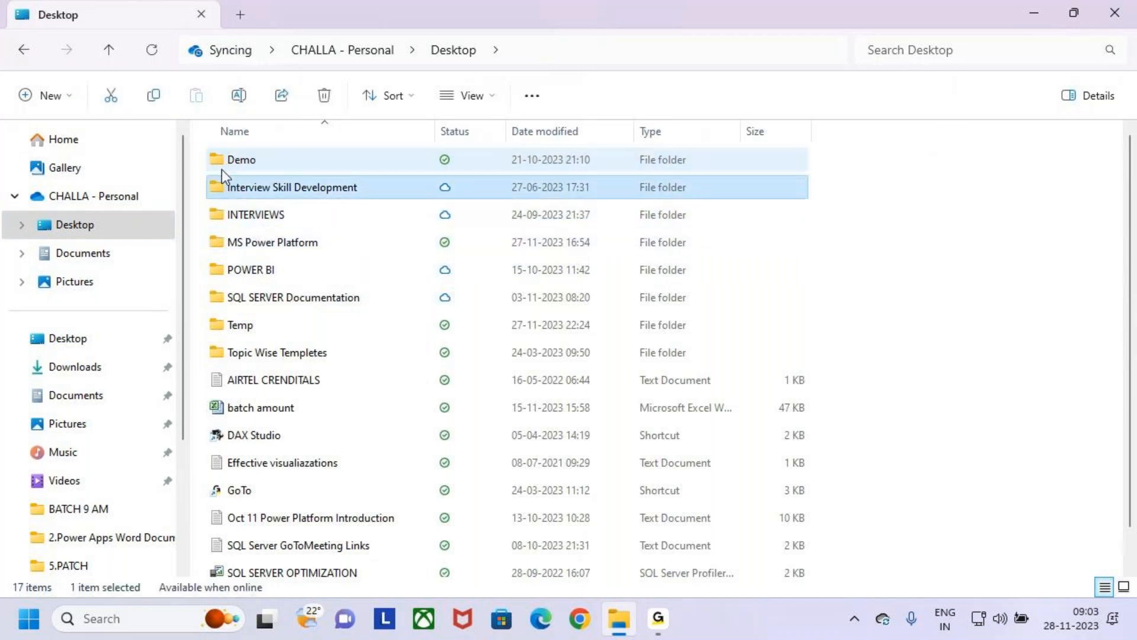
pyautogui.doubleClick(223, 167)
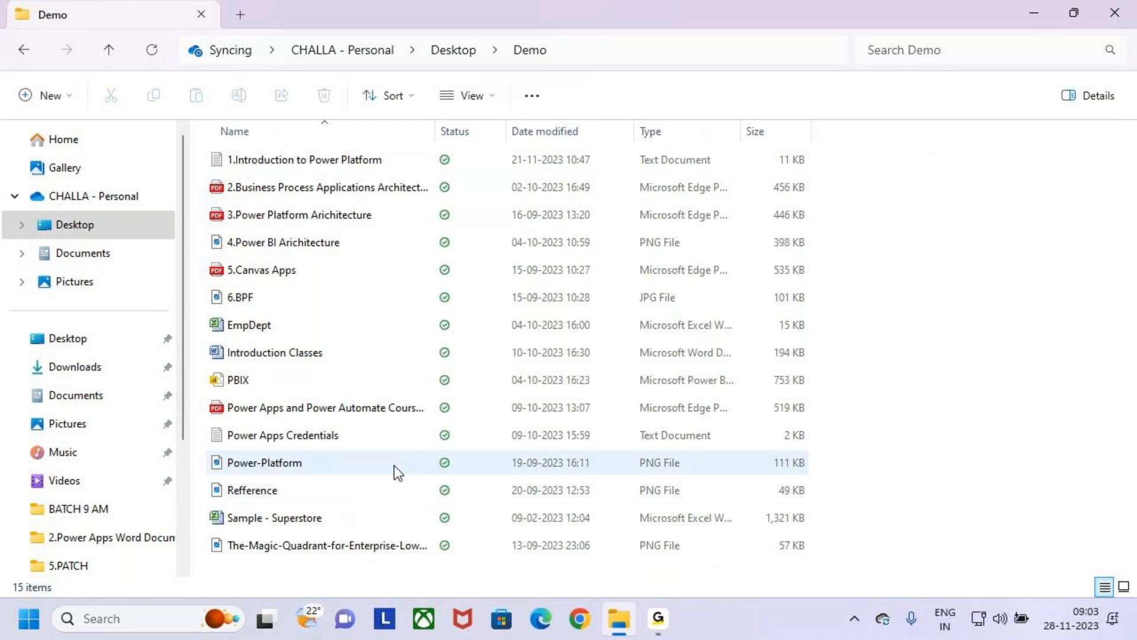
# - Open the Power Apps and Power Automate course content PDF and close its duplicate tab
pyautogui.click(218, 384)
pyautogui.press('Down')
pyautogui.press('Return')
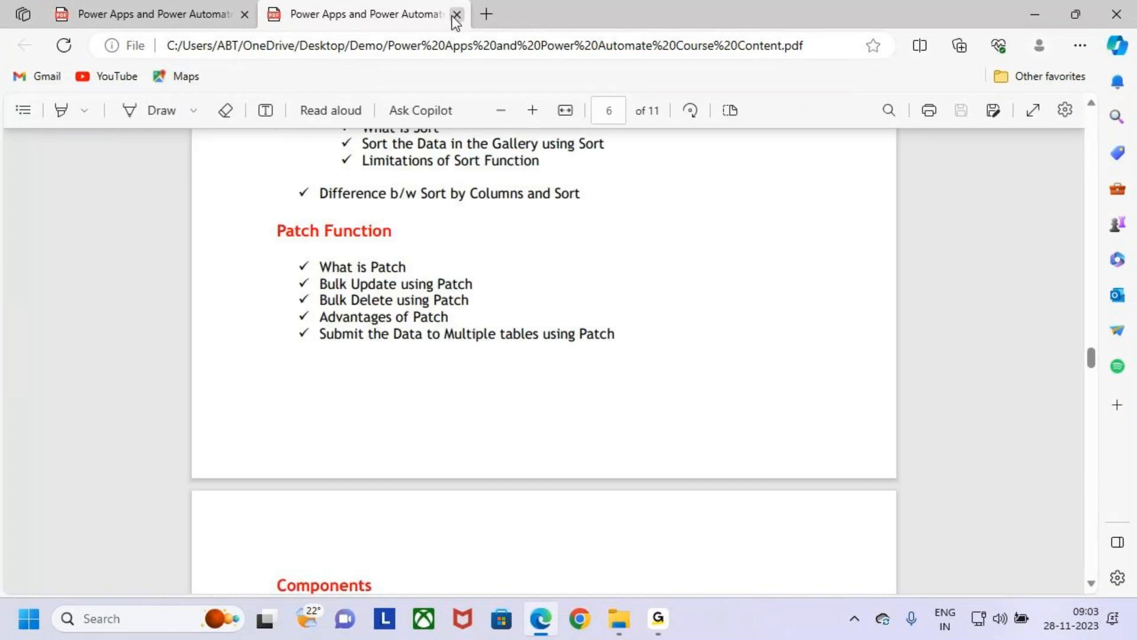
pyautogui.click(457, 14)
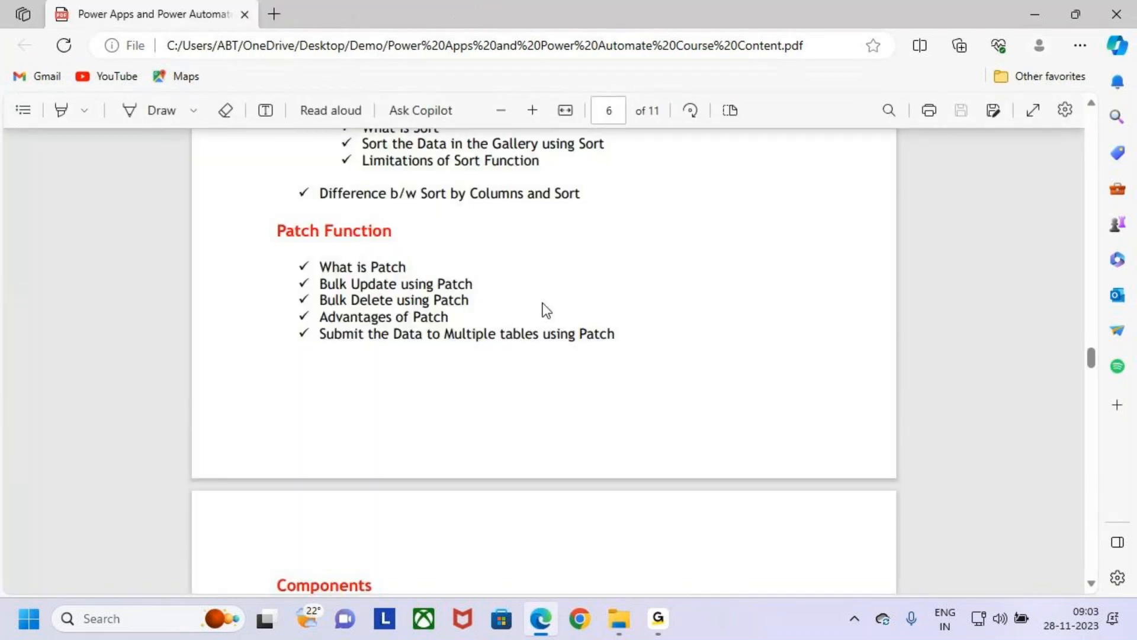
# - Mark the Patch Function heading on page 6 with a red box and a tick, and clear the annotations
pyautogui.scroll(1, 539, 307)
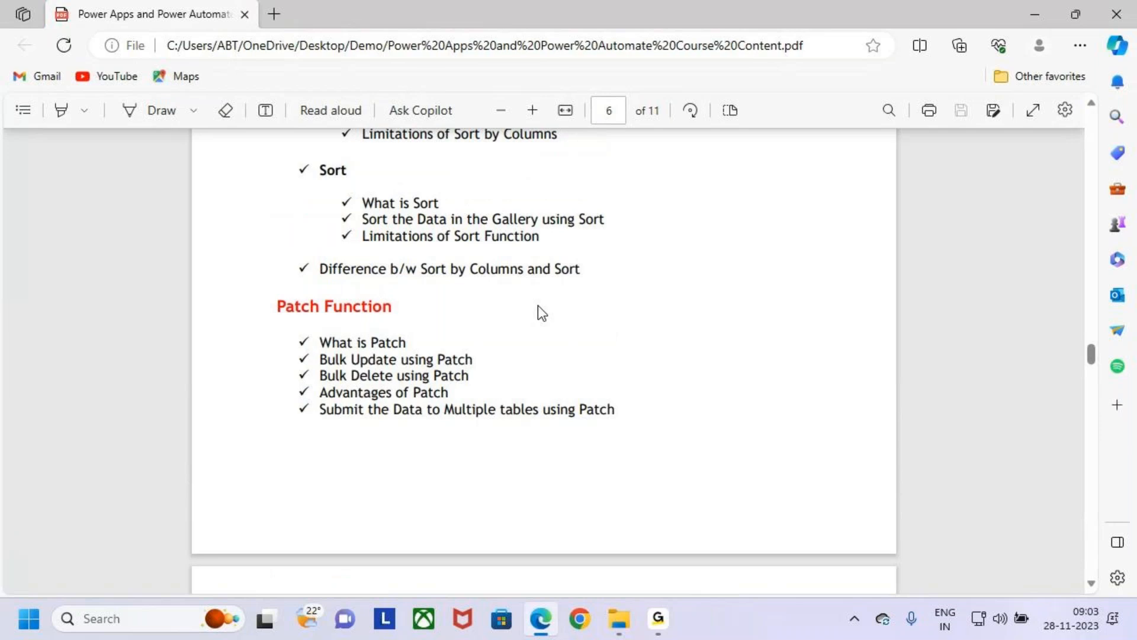
pyautogui.moveTo(272, 294)
pyautogui.mouseDown()
pyautogui.moveTo(400, 323)
pyautogui.moveTo(416, 285)
pyautogui.mouseUp()
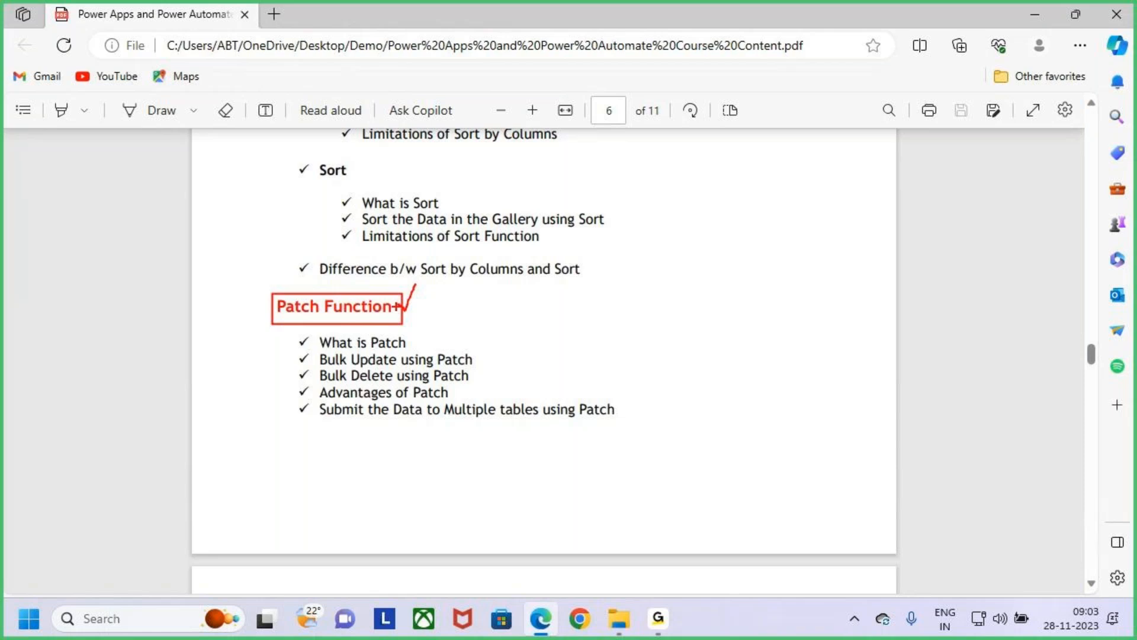
pyautogui.moveTo(404, 308)
pyautogui.mouseDown()
pyautogui.moveTo(423, 276)
pyautogui.moveTo(421, 285)
pyautogui.mouseUp()
pyautogui.moveTo(407, 311); pyautogui.dragTo(432, 268)
pyautogui.press('Escape')
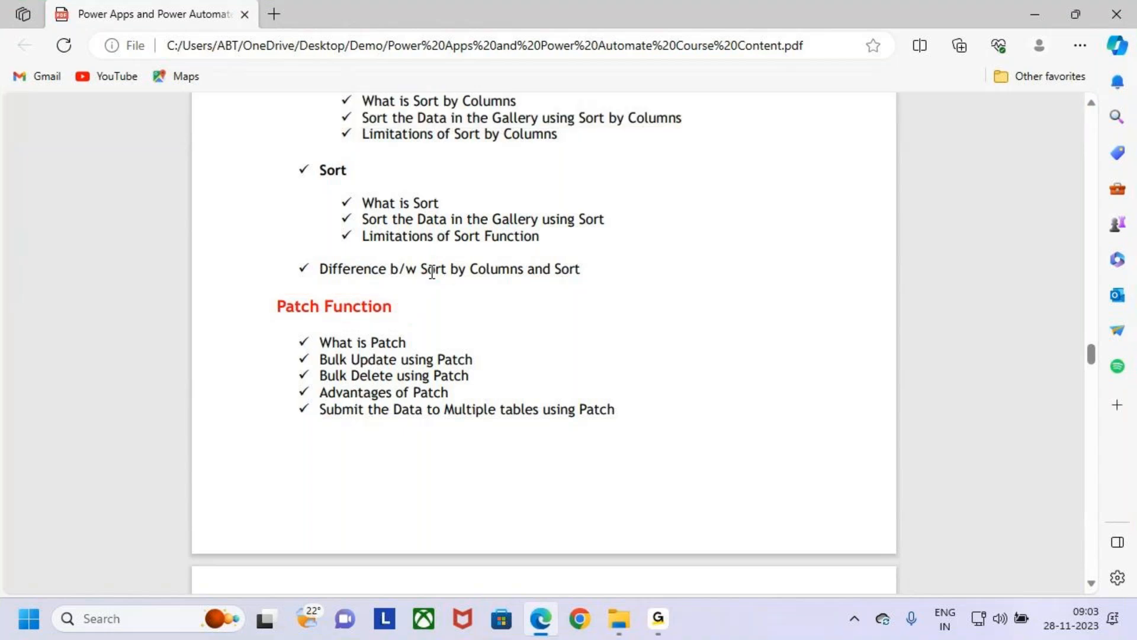
# - Put away the PDF and folder windows and open a blank, maximized Notepad document
pyautogui.click(1016, 14)
pyautogui.click(1116, 12)
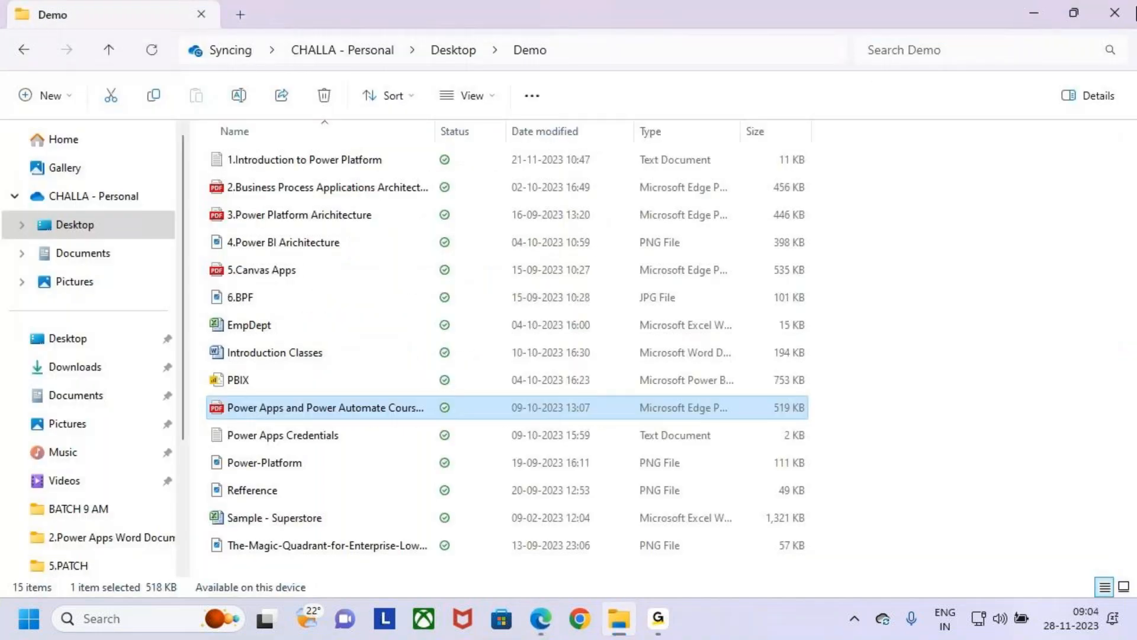
pyautogui.click(135, 619)
pyautogui.write('NIO')
pyautogui.press('BackSpace')
pyautogui.press('BackSpace')
pyautogui.press('BackSpace')
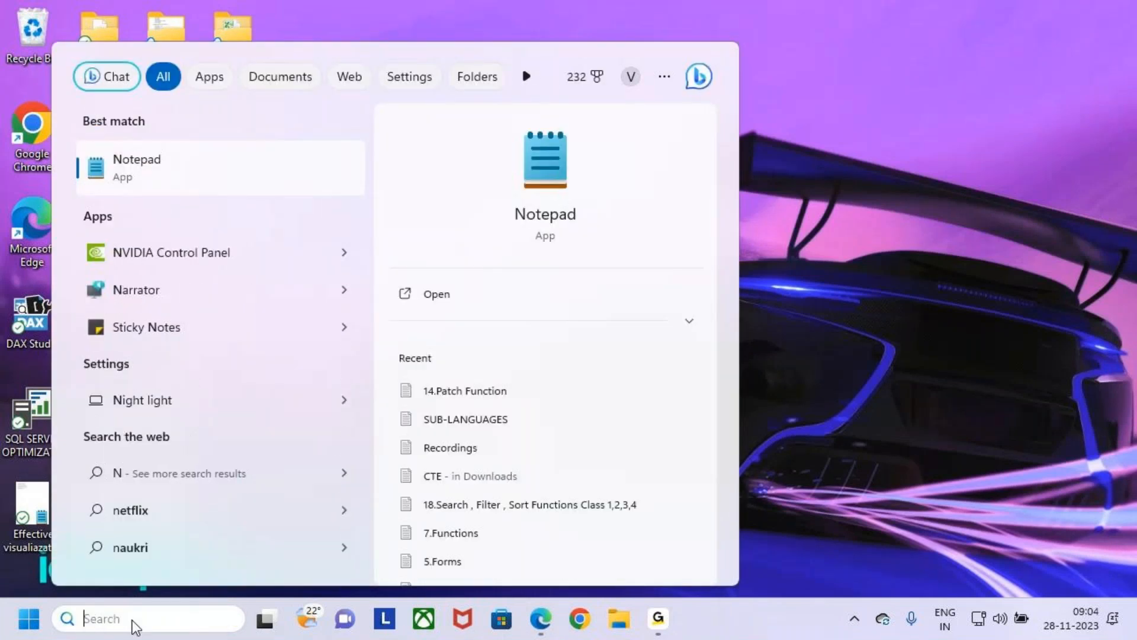
pyautogui.write('NOT')
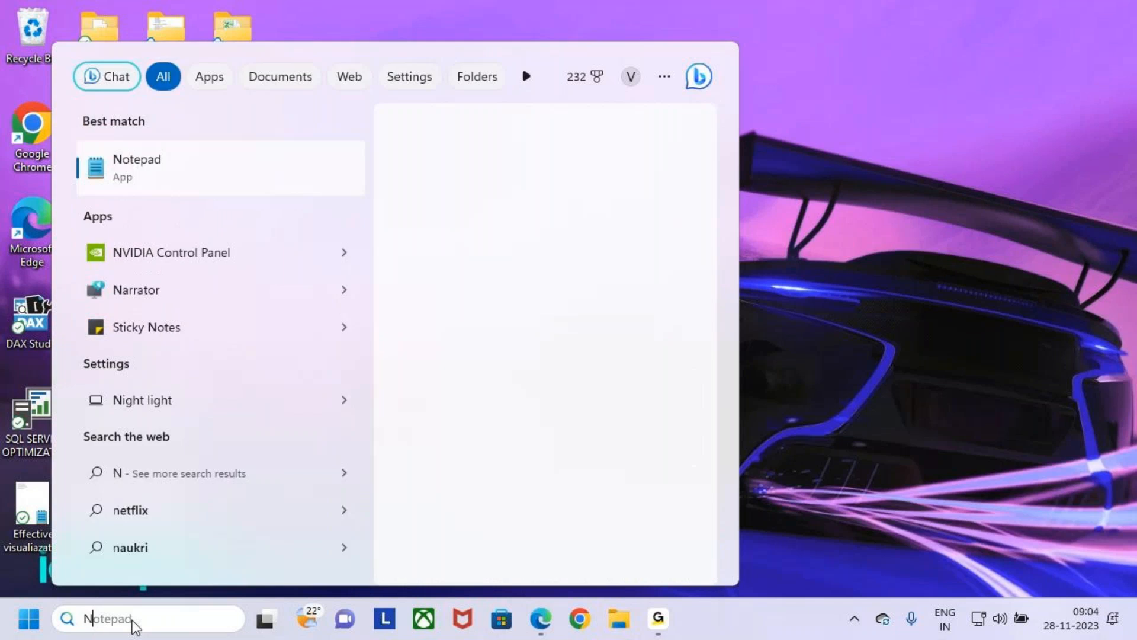
pyautogui.press('Return')
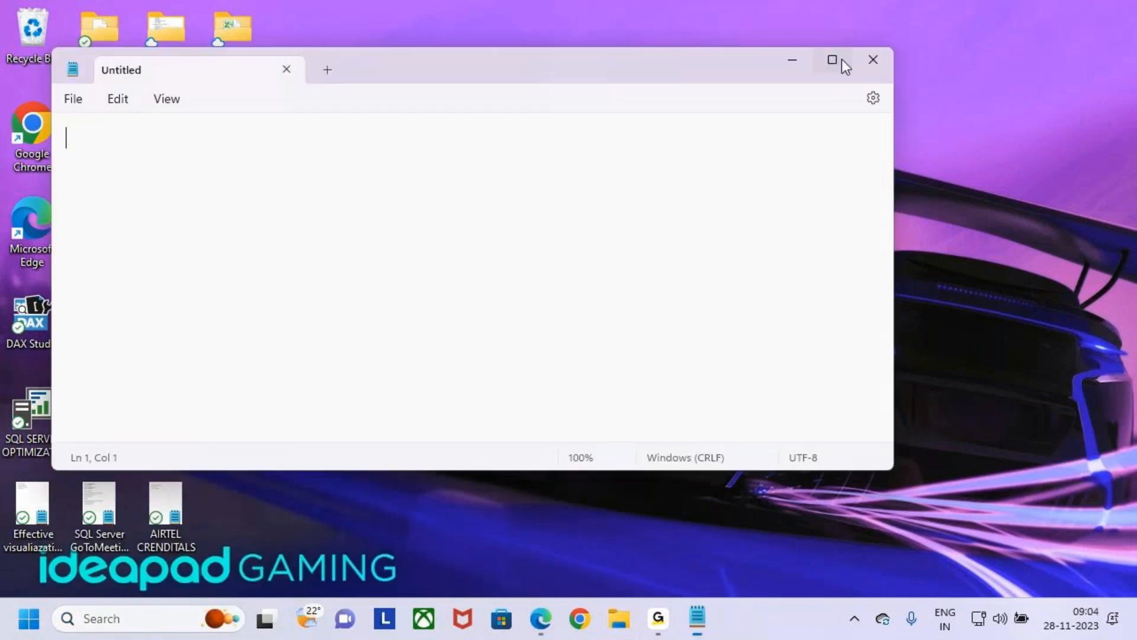
pyautogui.click(841, 59)
# - Enter the title "Patch Function" on the first line, indented with tab stops towards the middle of the page
pyautogui.press('Return')
pyautogui.press('Return')
pyautogui.press('BackSpace')
pyautogui.press('BackSpace')
pyautogui.press('Tab')
pyautogui.press('BackSpace')
pyautogui.press('Return')
pyautogui.press('BackSpace')
pyautogui.press('Tab')
pyautogui.press('Tab')
pyautogui.press('Tab')
pyautogui.press('Tab')
pyautogui.press('Tab')
pyautogui.press('Tab')
pyautogui.press('Tab')
pyautogui.press('Tab')
pyautogui.press('Tab')
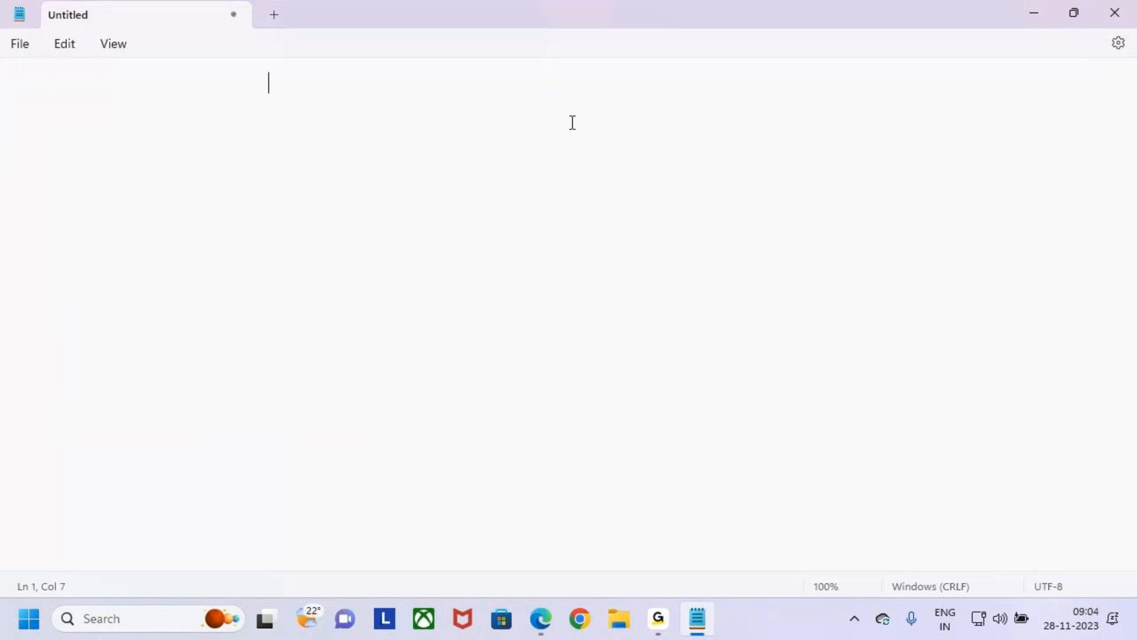
pyautogui.press('BackSpace')
pyautogui.press('BackSpace')
pyautogui.write('pA')
pyautogui.press('BackSpace')
pyautogui.press('BackSpace')
pyautogui.press('BackSpace')
pyautogui.press('Tab')
pyautogui.press('Tab')
pyautogui.press('capslock')
pyautogui.write('Patch')
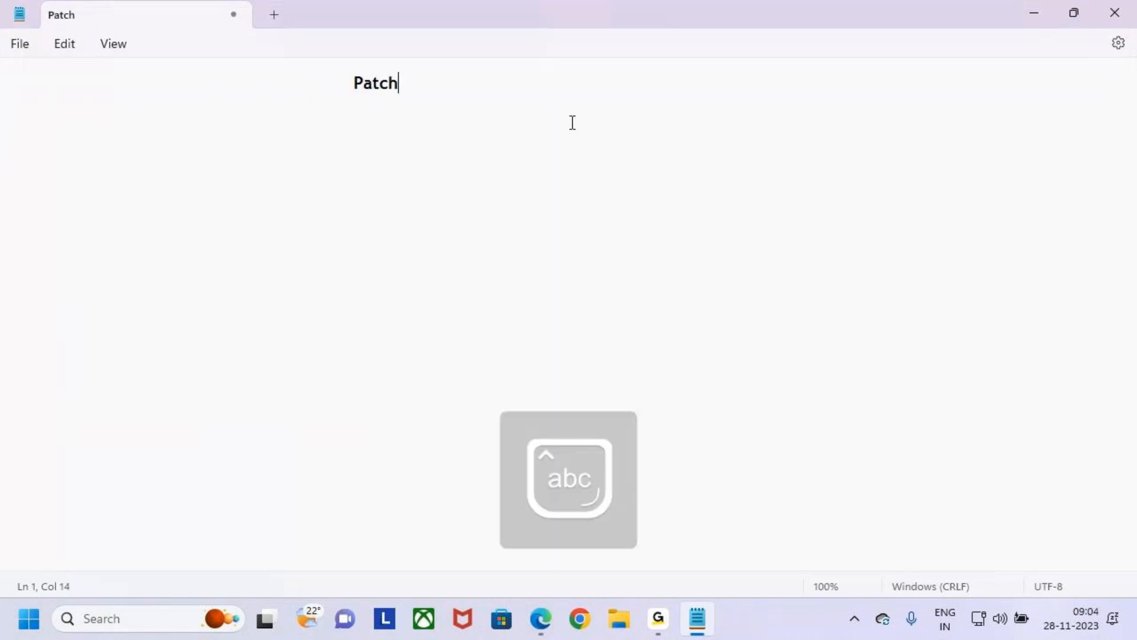
pyautogui.write(' F')
pyautogui.press('BackSpace')
pyautogui.press('BackSpace')
pyautogui.press('BackSpace')
pyautogui.press('BackSpace')
pyautogui.press('BackSpace')
pyautogui.write('tch Function')
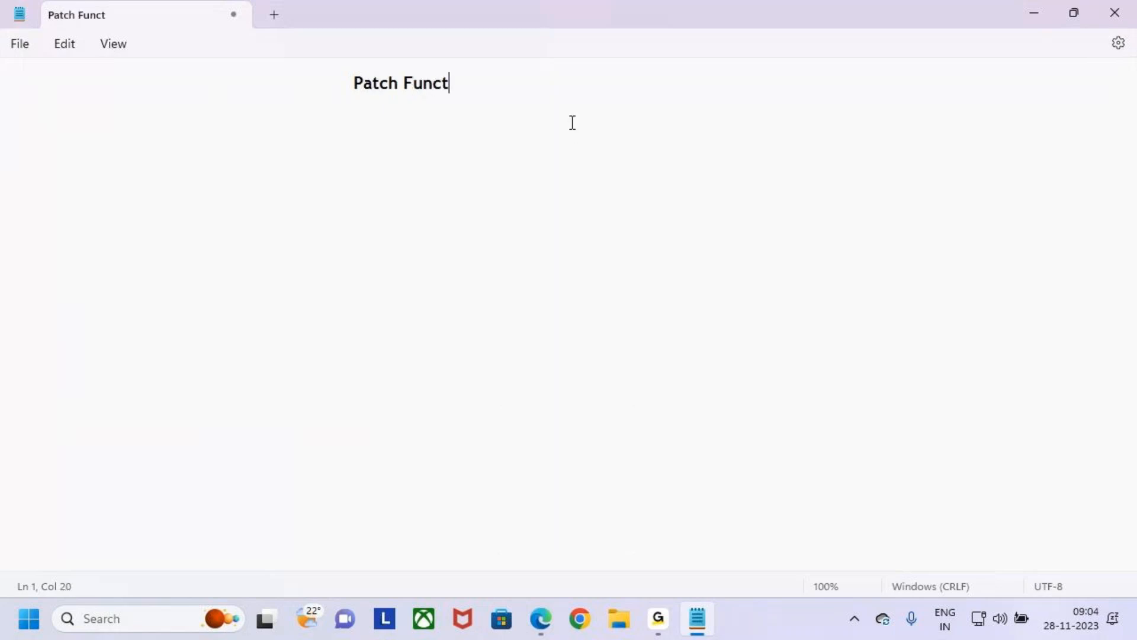
# - Start a line below the title and reduce the title's indent by one tab stop
pyautogui.press('Return')
pyautogui.press('Tab')
pyautogui.press('Tab')
pyautogui.press('Tab')
pyautogui.press('Tab')
pyautogui.click(354, 81)
pyautogui.press('BackSpace')
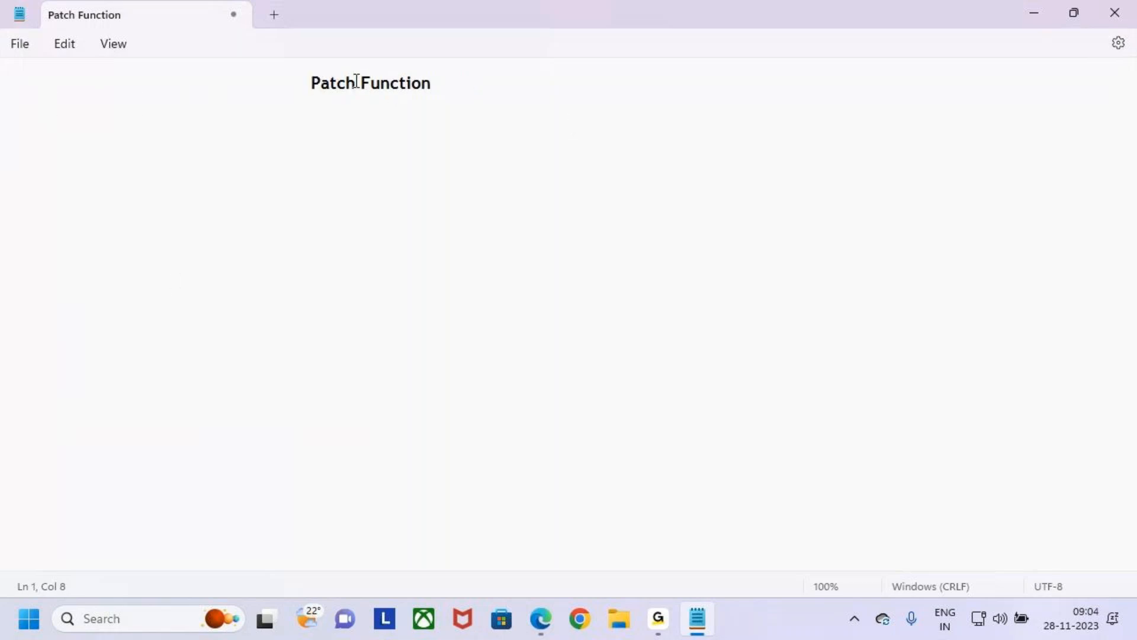
# - Underline the title with a row of dashes aligned beneath it and start a new line
pyautogui.click(286, 106)
pyautogui.press('Tab')
pyautogui.click(187, 106)
pyautogui.press('Tab')
pyautogui.press('Tab')
pyautogui.press('Tab')
pyautogui.press('Left')
pyautogui.press('Left')
pyautogui.press('Left')
pyautogui.press('Right')
pyautogui.press('Right')
pyautogui.press('Right')
pyautogui.write('------')
pyautogui.press('BackSpace')
pyautogui.press('BackSpace')
pyautogui.press('BackSpace')
pyautogui.write('----')
pyautogui.press('BackSpace')
pyautogui.press('BackSpace')
pyautogui.press('BackSpace')
pyautogui.press('BackSpace')
pyautogui.write('-------------------')
pyautogui.press('Return')
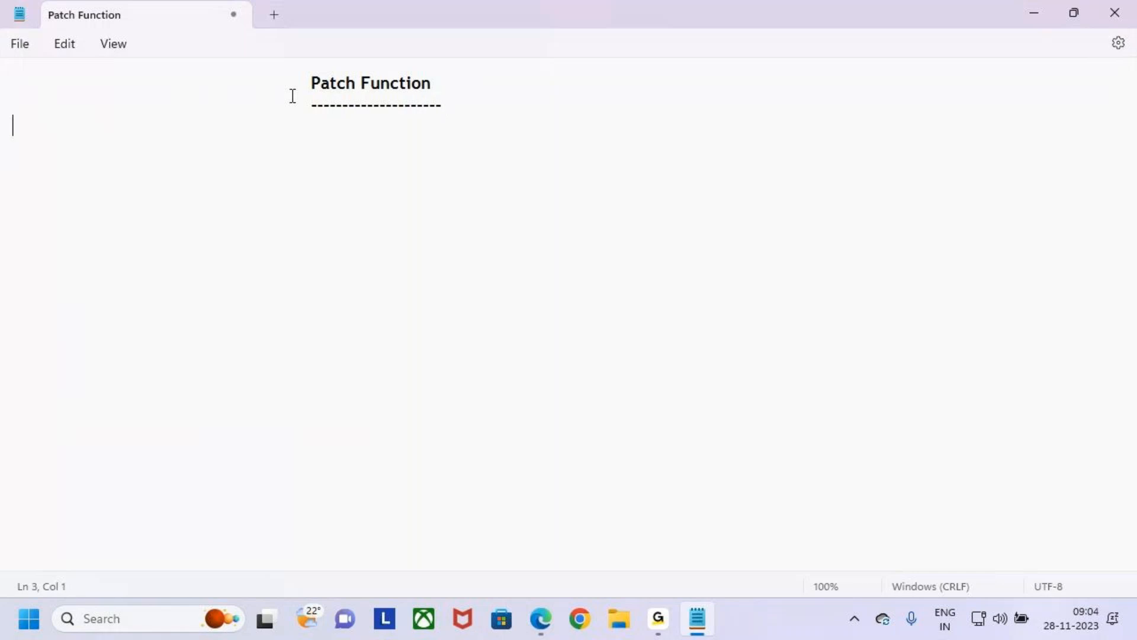
# - Begin the third line, indented one tab stop, with the correctly spelled words "Patch Function"
pyautogui.press('Tab')
pyautogui.write('Patch Fuinction')
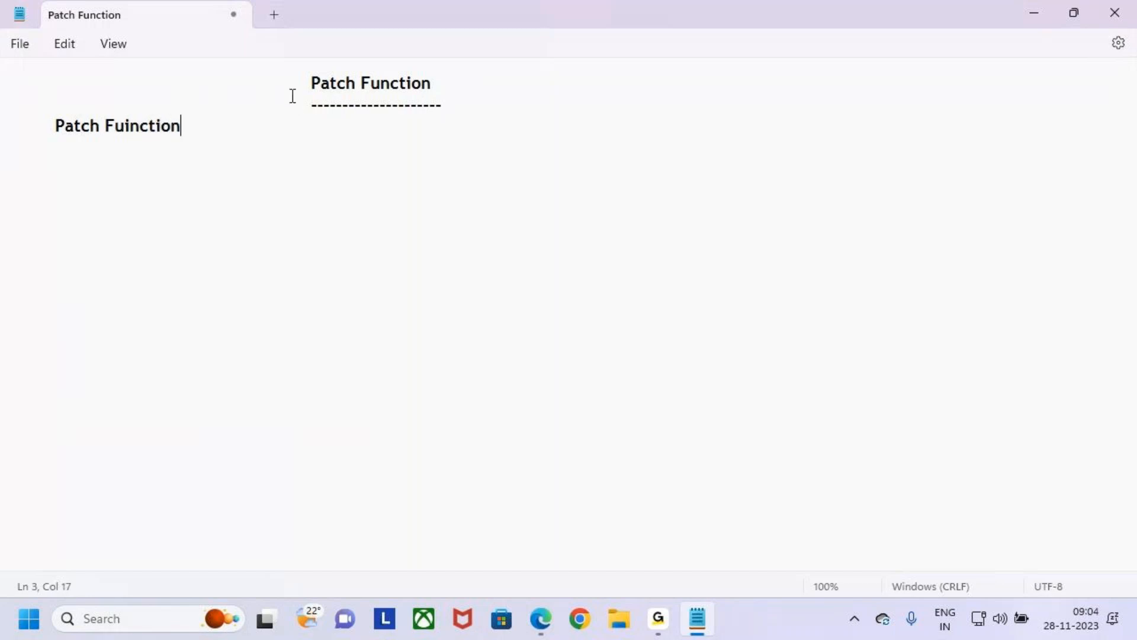
pyautogui.press('Left')
pyautogui.press('Left')
pyautogui.press('Left')
pyautogui.press('Left')
pyautogui.press('Left')
pyautogui.press('Left')
pyautogui.press('Left')
pyautogui.press('Right')
pyautogui.press('Right')
pyautogui.press('BackSpace')
pyautogui.press('BackSpace')
pyautogui.press('BackSpace')
pyautogui.press('BackSpace')
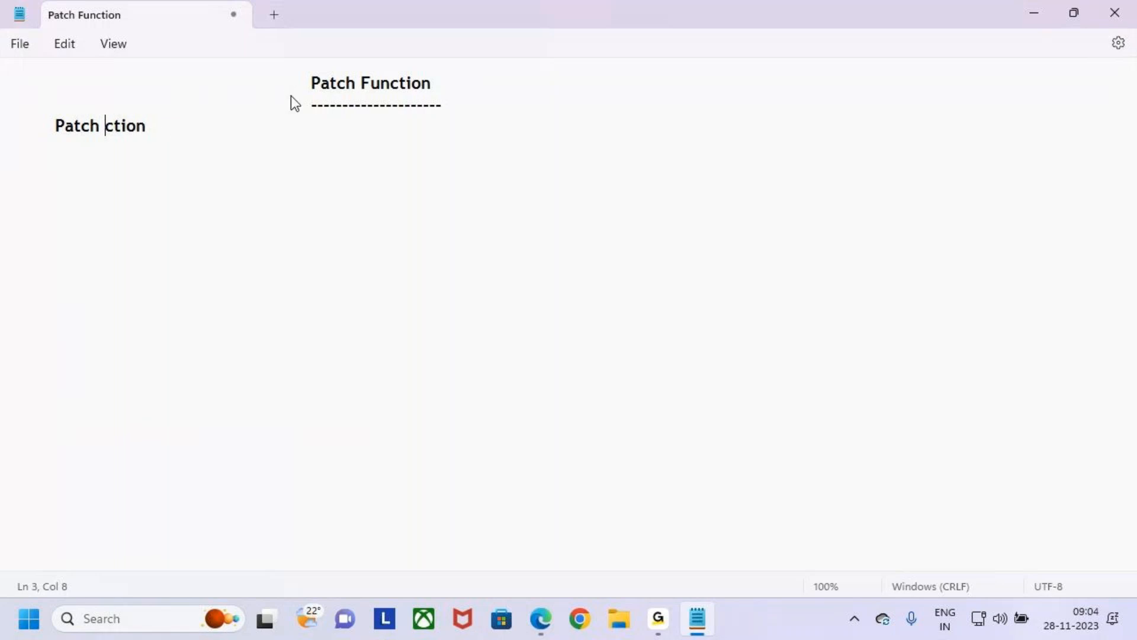
pyautogui.write('Fun')
pyautogui.press('Right')
pyautogui.press('Right')
pyautogui.press('Right')
pyautogui.press('Right')
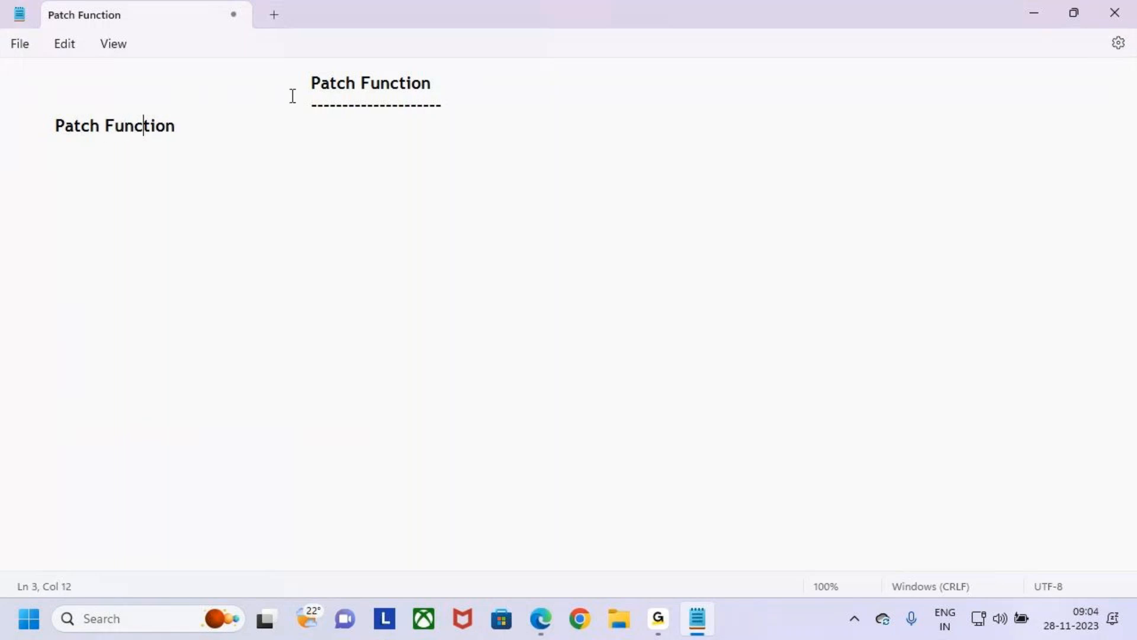
pyautogui.press('Right')
pyautogui.press('BackSpace')
pyautogui.press('BackSpace')
pyautogui.press('BackSpace')
pyautogui.write('tion is used to')
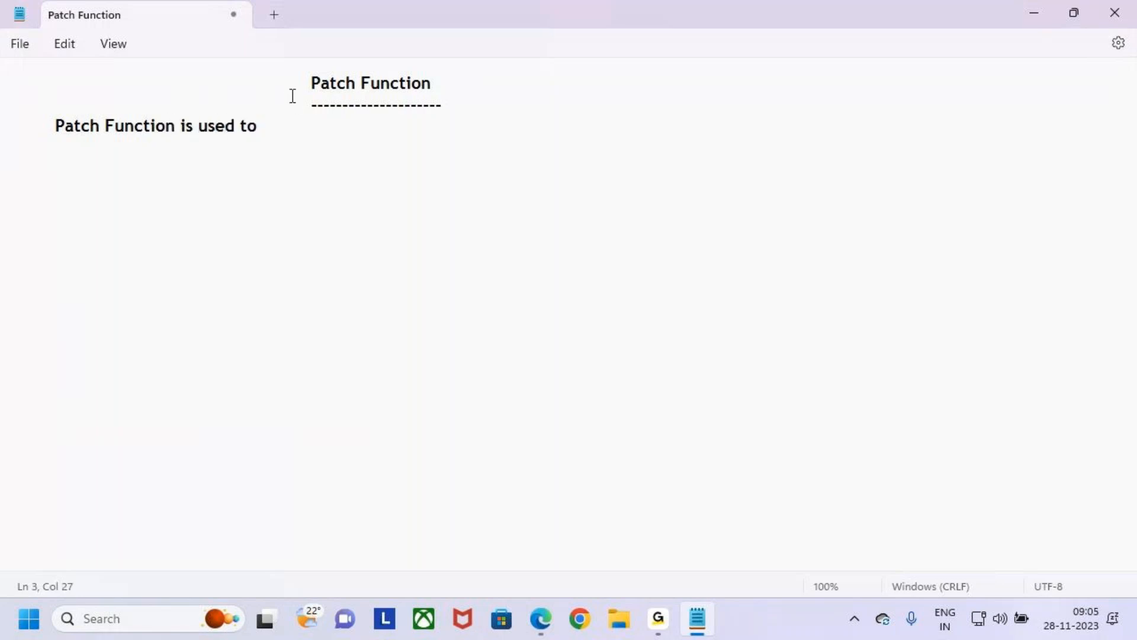
pyautogui.write(' Create a New ')
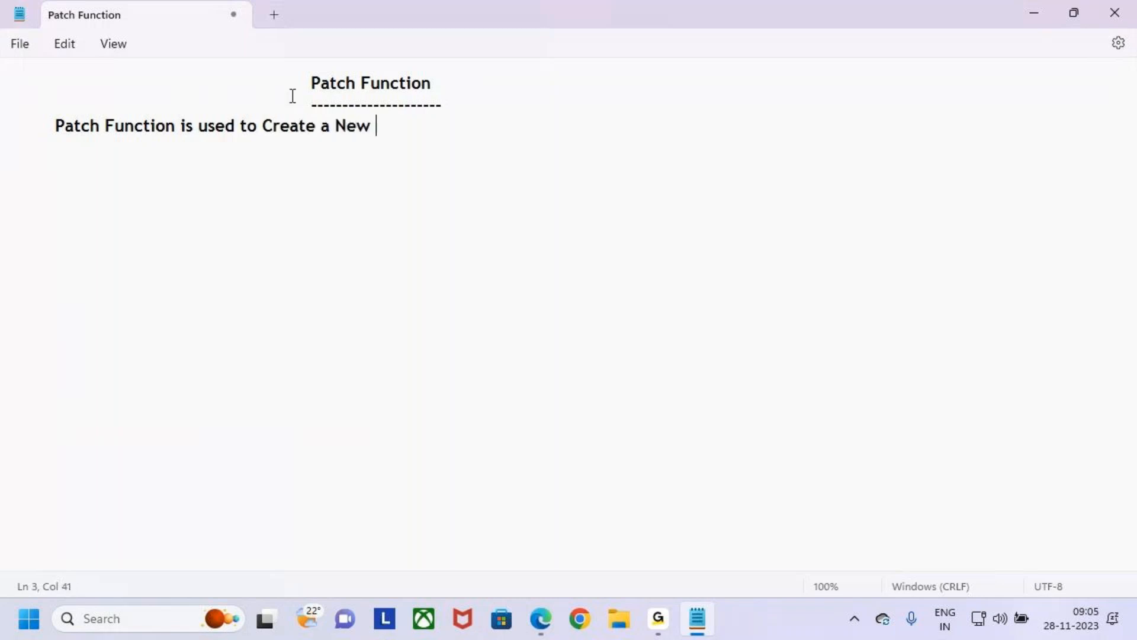
pyautogui.write('Rcord')
# - Continue the definition line with "is used to Create a New Record"
pyautogui.press('Left')
pyautogui.press('Left')
pyautogui.press('Left')
pyautogui.press('Left')
pyautogui.write('e')
# - Add "(or) Modify an Existing Record" at the end of the definition line
pyautogui.press('End')
pyautogui.write('()')
pyautogui.press('Left')
pyautogui.write('or')
pyautogui.press('Right')
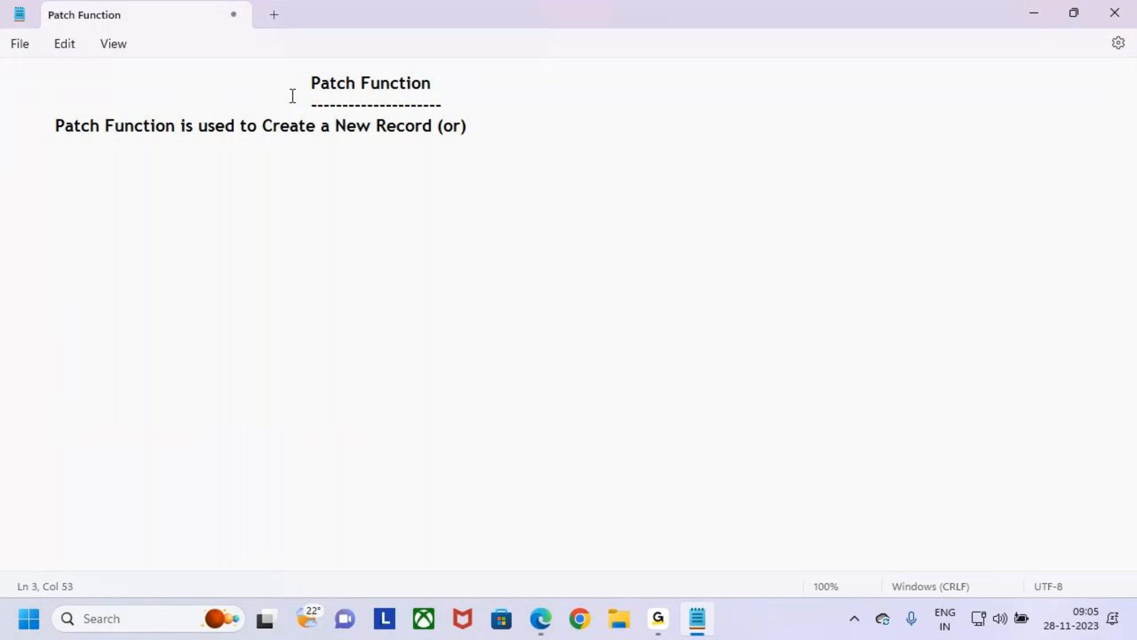
pyautogui.write('Modify an')
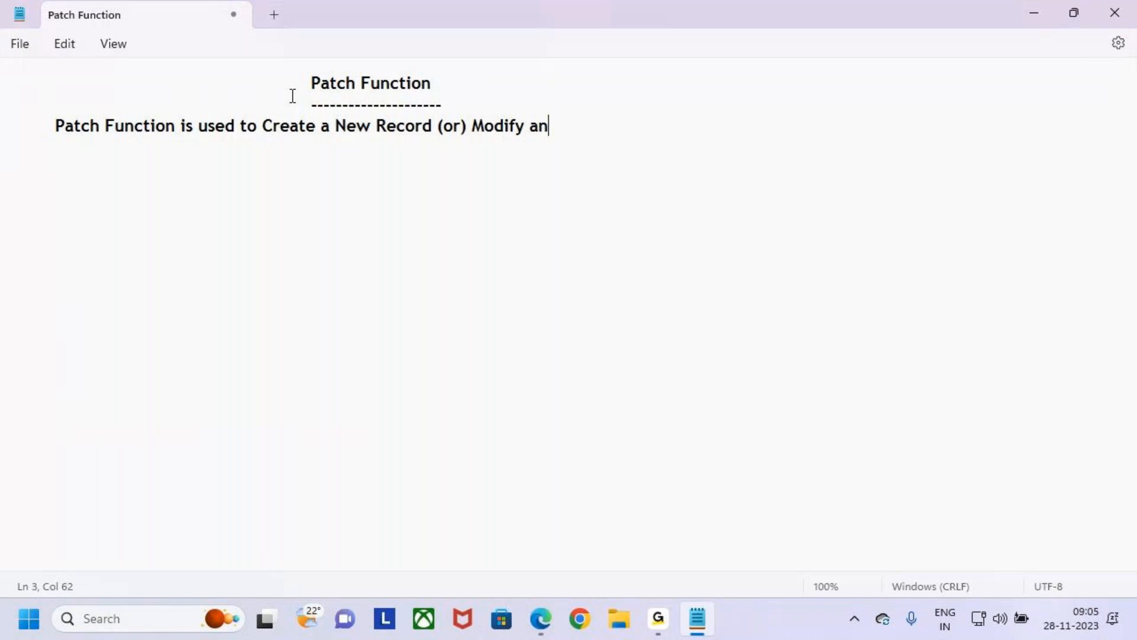
pyautogui.write(' Existin')
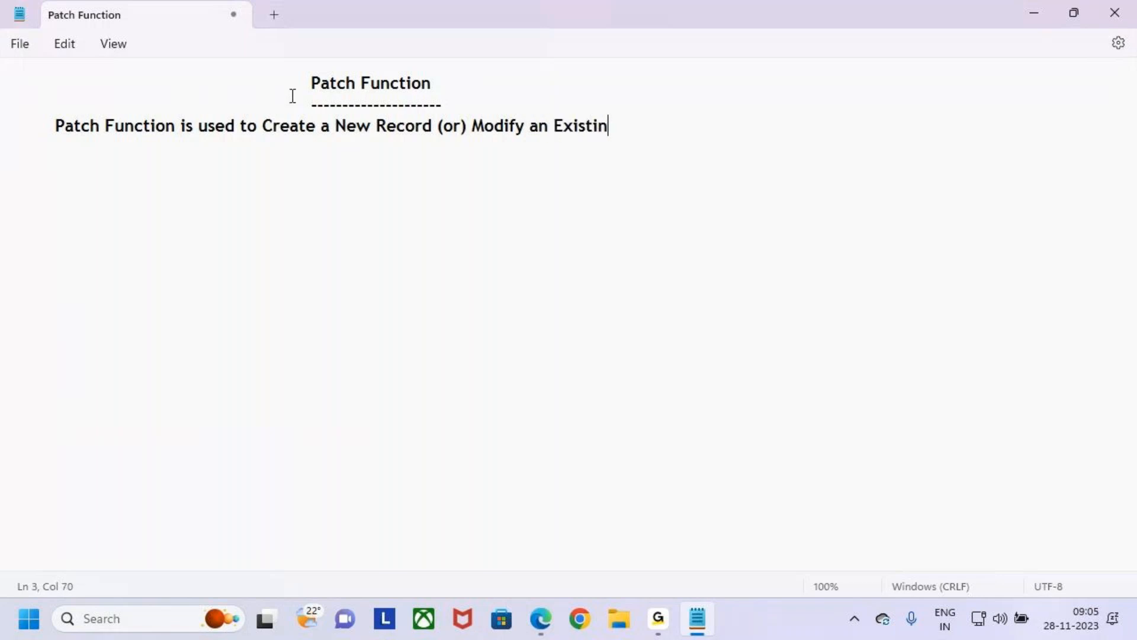
pyautogui.write('g Record')
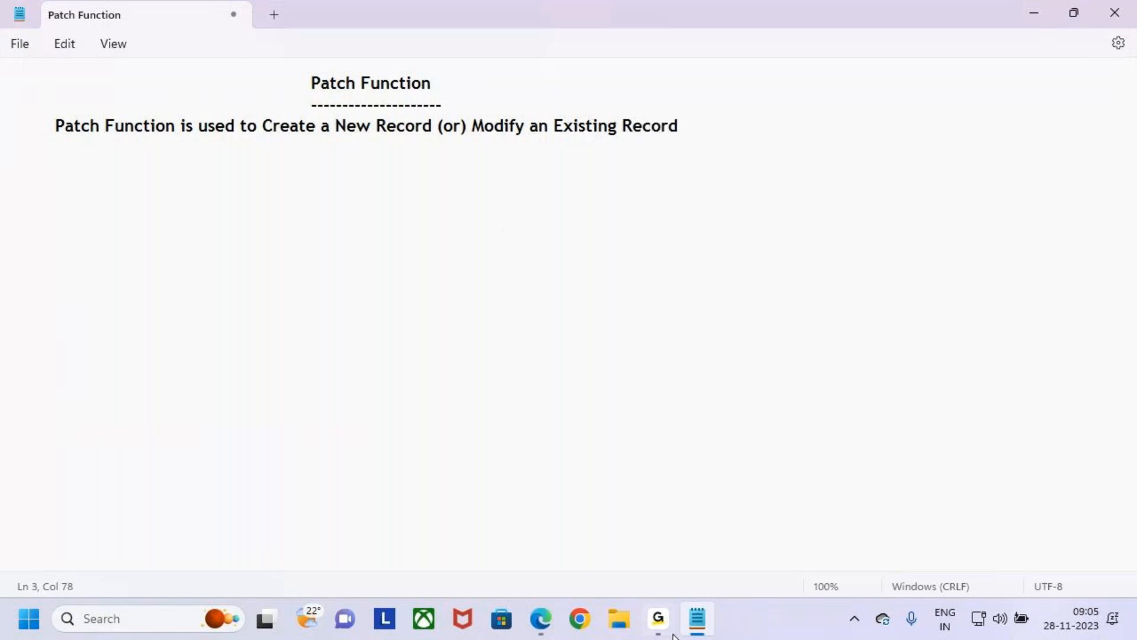
# - Complete the definition sentence with "in the Data Sources"
pyautogui.click(659, 618)
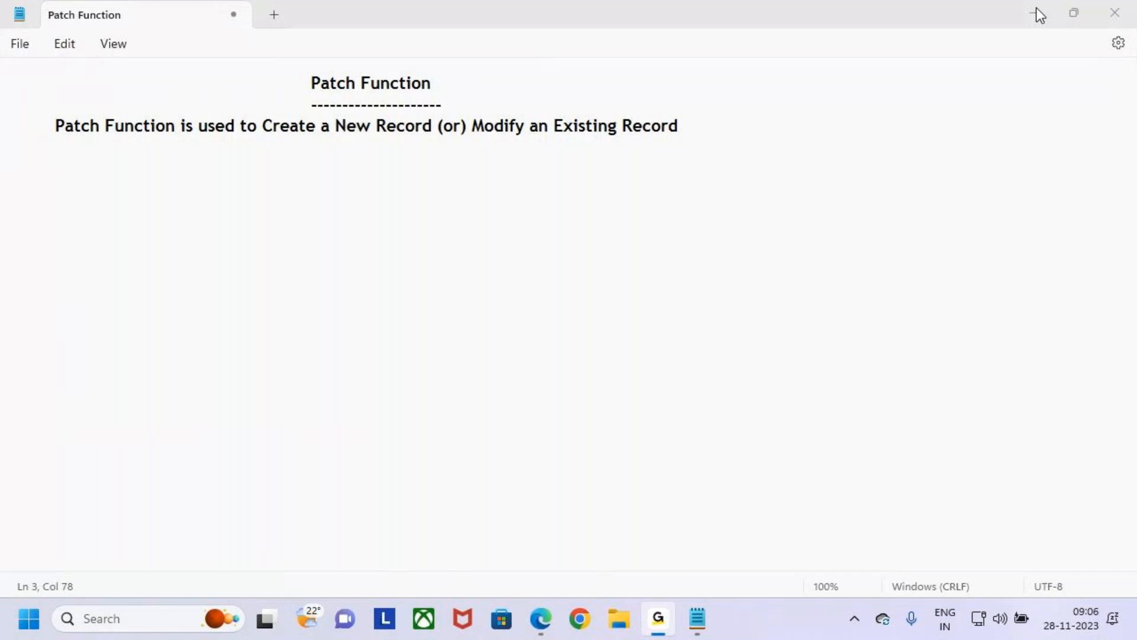
pyautogui.click(719, 132)
pyautogui.moveTo(58, 130); pyautogui.dragTo(685, 132)
pyautogui.click(703, 132)
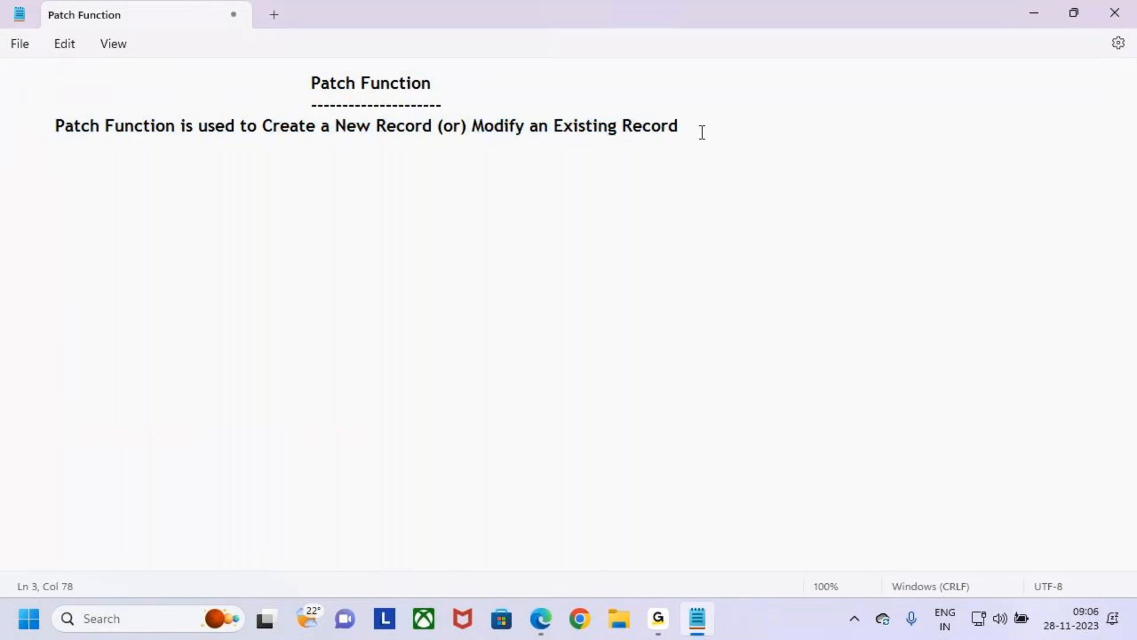
pyautogui.write('in the Data Sources')
pyautogui.moveTo(314, 84); pyautogui.dragTo(448, 87)
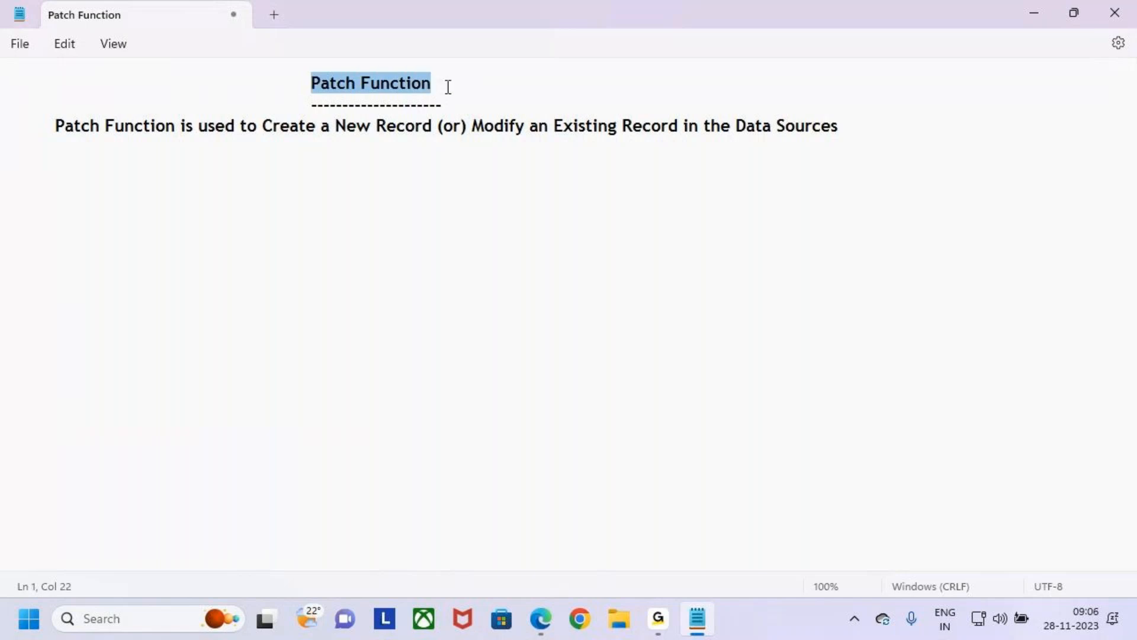
pyautogui.click(416, 169)
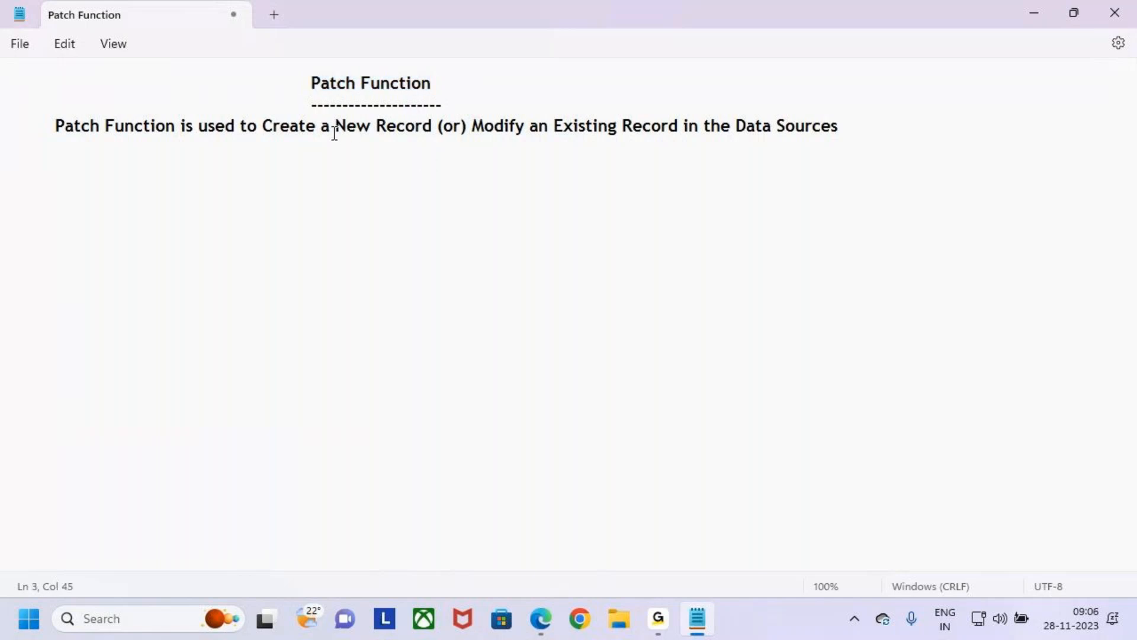
# - Highlight "Create a New Record", "Data Sources", "Modify an Existing Record" and the "Patch Function" heading one after another for explanation
pyautogui.moveTo(262, 126); pyautogui.dragTo(436, 130)
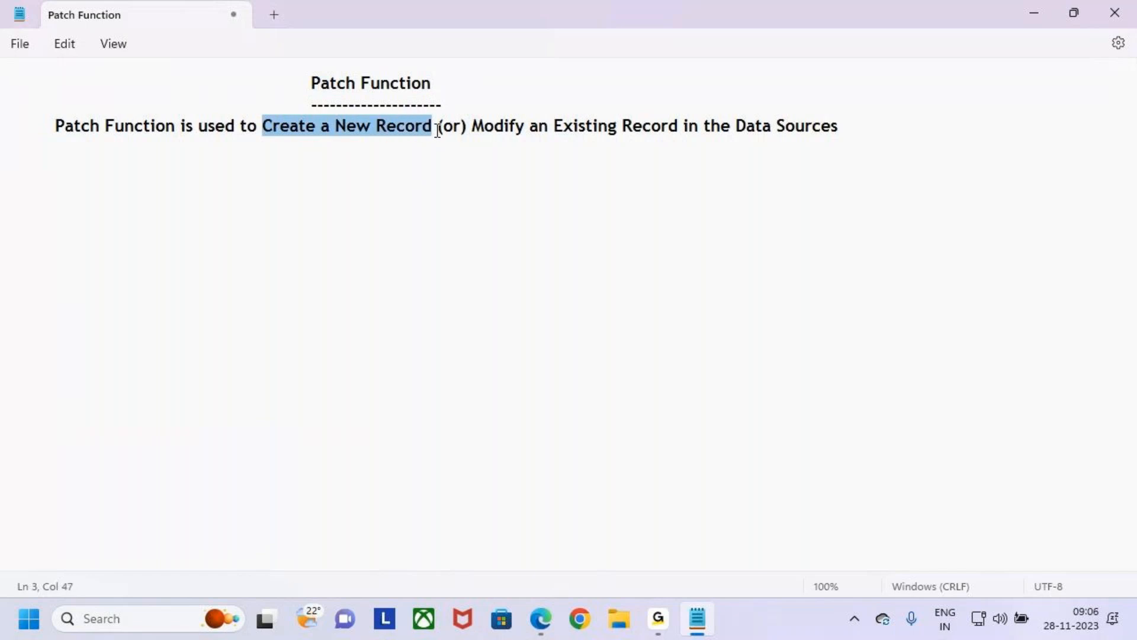
pyautogui.moveTo(756, 127); pyautogui.dragTo(828, 130)
pyautogui.click(795, 174)
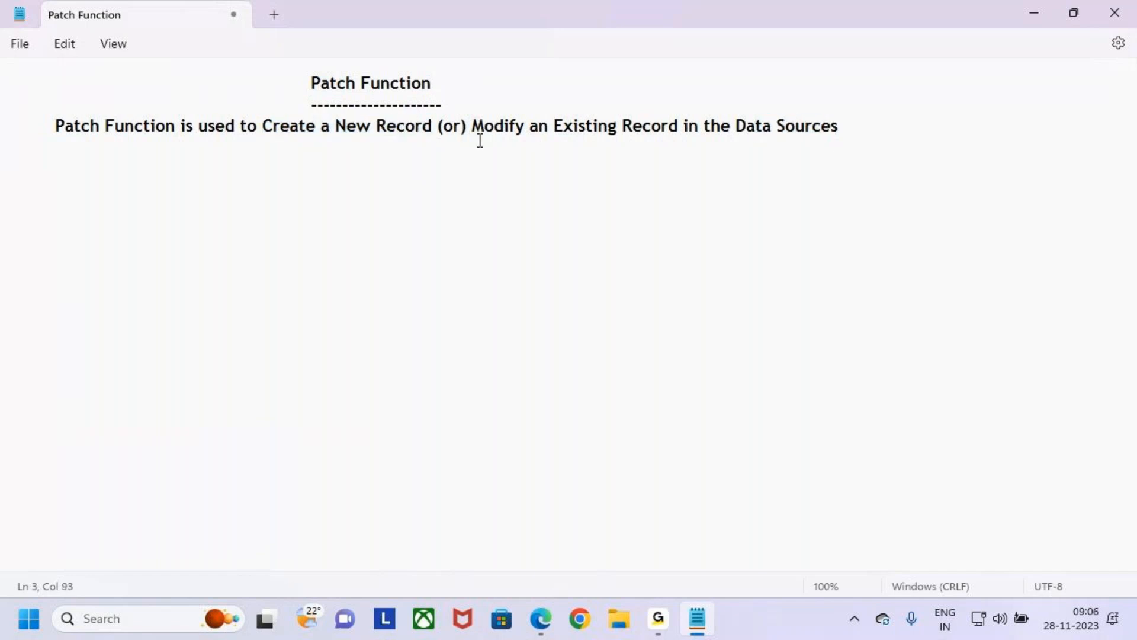
pyautogui.moveTo(469, 125); pyautogui.dragTo(684, 130)
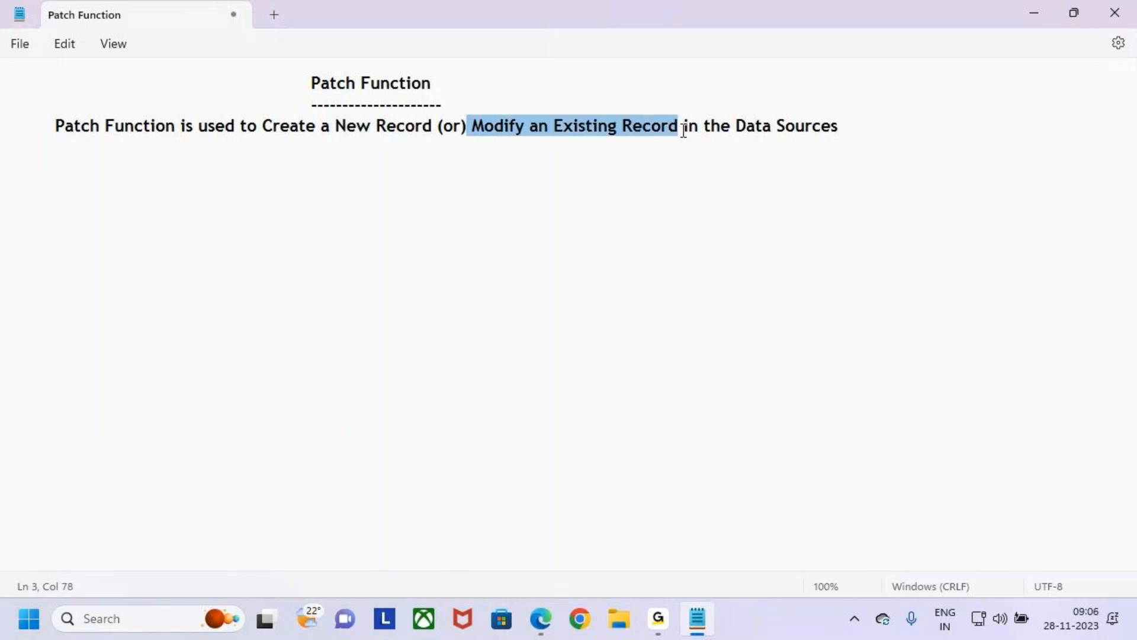
pyautogui.moveTo(310, 83); pyautogui.dragTo(441, 89)
pyautogui.click(482, 90)
pyautogui.click(483, 100)
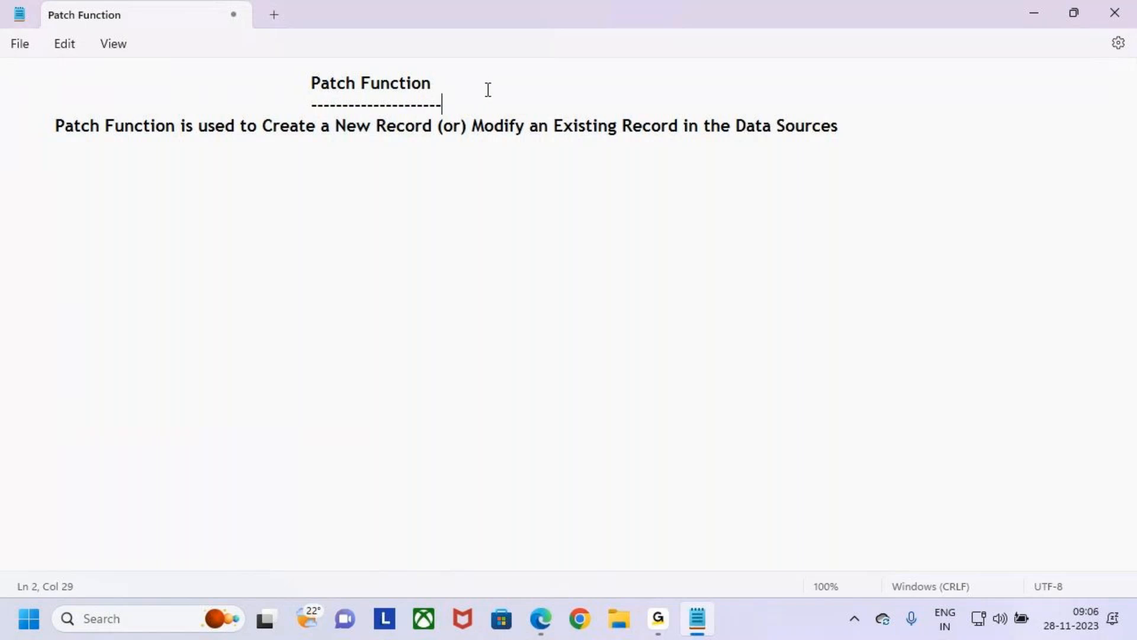
pyautogui.moveTo(312, 84); pyautogui.dragTo(439, 86)
pyautogui.click(453, 110)
# - Draw red boxes around "Create a New Record" and "Data Sources" on the screen, with an arrow pointing at "Data Sources"
pyautogui.hotkey('ctrl', '2')
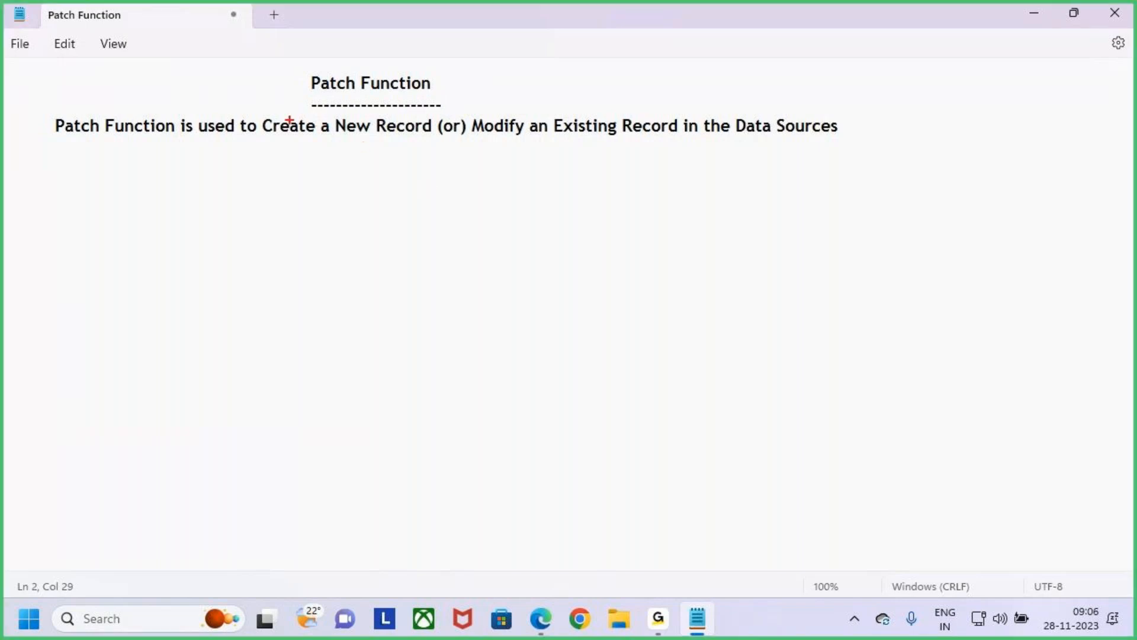
pyautogui.moveTo(258, 111); pyautogui.dragTo(436, 140)
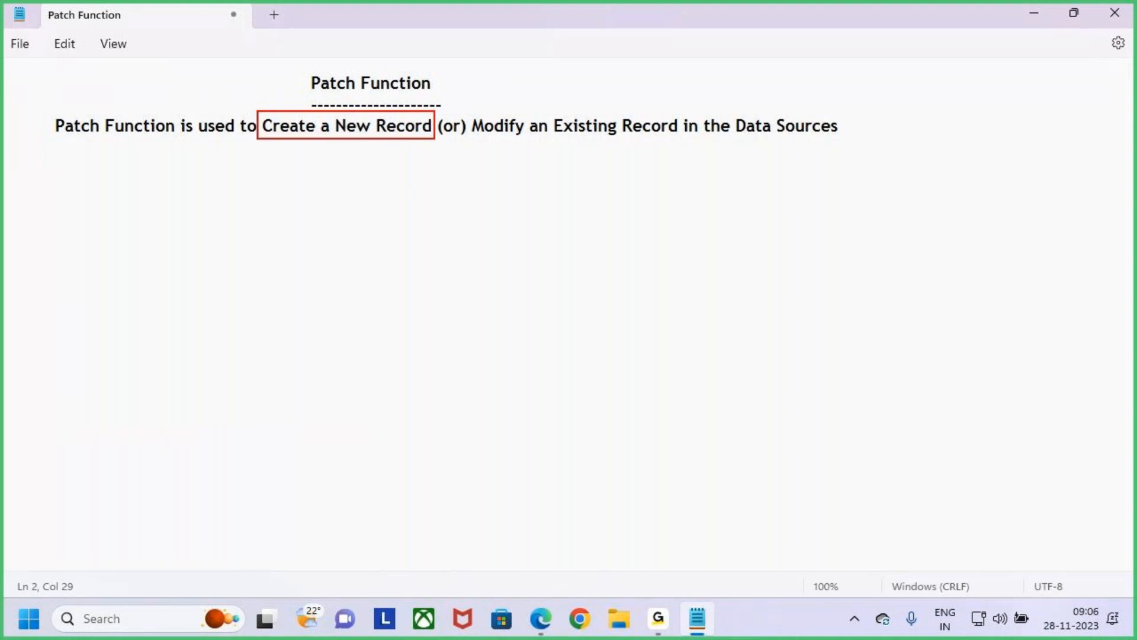
pyautogui.moveTo(726, 112)
pyautogui.mouseDown()
pyautogui.moveTo(792, 138)
pyautogui.moveTo(859, 143)
pyautogui.mouseUp()
pyautogui.moveTo(796, 86)
pyautogui.mouseDown()
pyautogui.moveTo(801, 111)
pyautogui.moveTo(814, 92)
pyautogui.mouseUp()
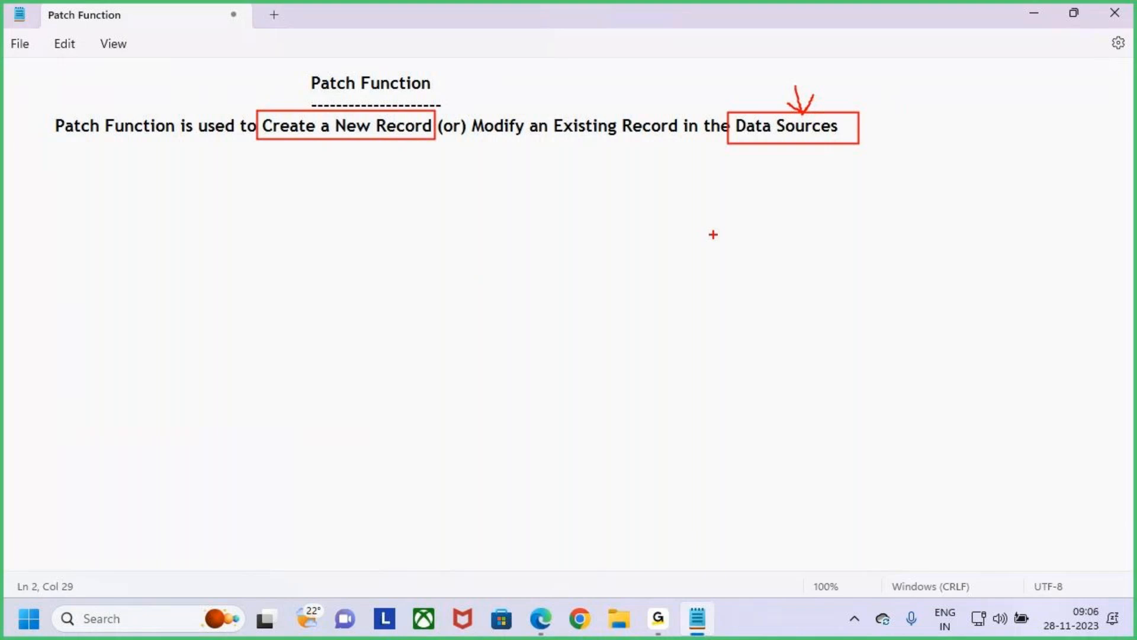
# - Add a boxed "Forms" label below the definition line and connect it to "Data Sources" with a curved arrow
pyautogui.press('t')
pyautogui.write('Forms')
pyautogui.moveTo(561, 196); pyautogui.dragTo(651, 231)
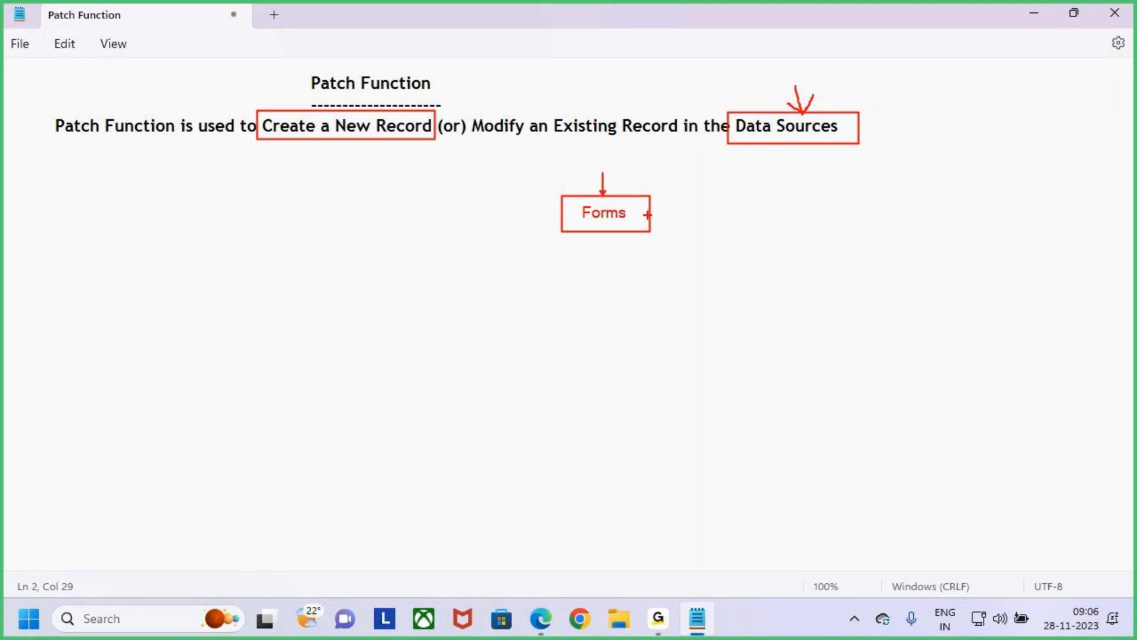
pyautogui.moveTo(651, 211)
pyautogui.mouseDown()
pyautogui.moveTo(749, 223)
pyautogui.moveTo(784, 162)
pyautogui.mouseUp()
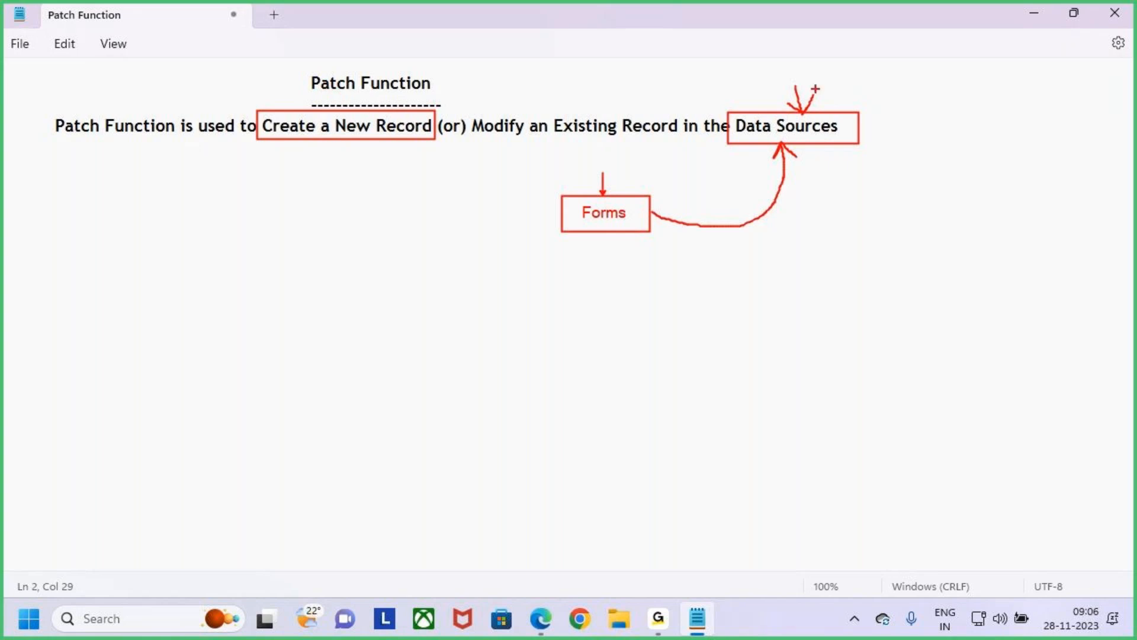
pyautogui.moveTo(791, 82); pyautogui.dragTo(804, 116)
pyautogui.moveTo(603, 194); pyautogui.dragTo(604, 173)
# - Sketch a large rectangular form layout below "Data Sources" containing three rows of field boxes
pyautogui.moveTo(713, 284)
pyautogui.mouseDown()
pyautogui.moveTo(807, 401)
pyautogui.moveTo(951, 487)
pyautogui.moveTo(936, 503)
pyautogui.moveTo(990, 521)
pyautogui.mouseUp()
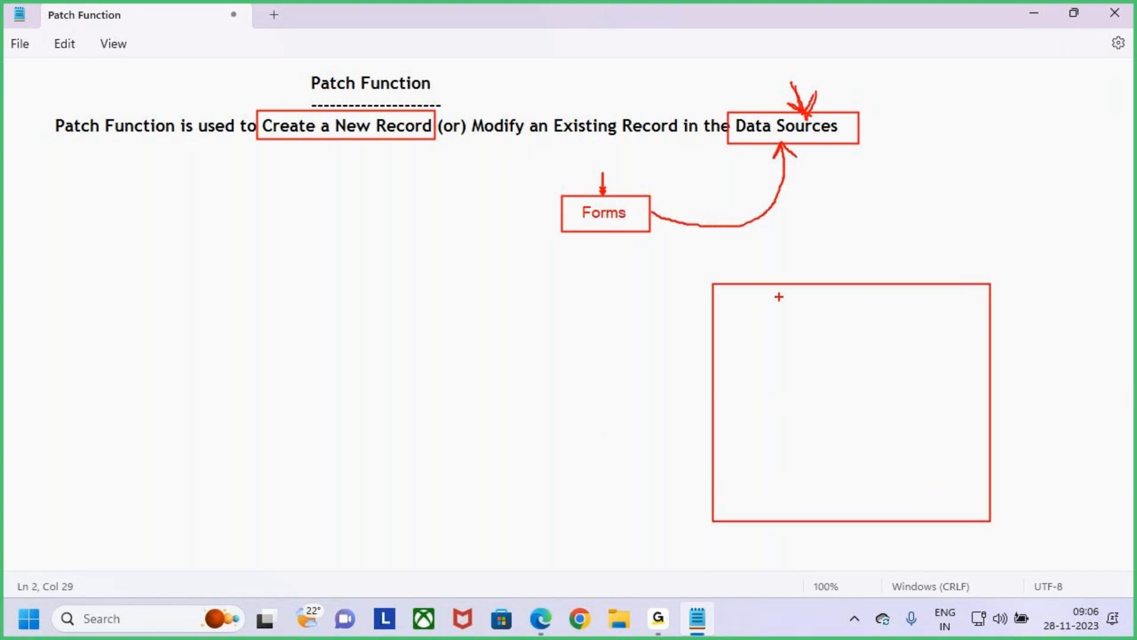
pyautogui.moveTo(729, 304)
pyautogui.mouseDown()
pyautogui.moveTo(809, 326)
pyautogui.moveTo(975, 329)
pyautogui.mouseUp()
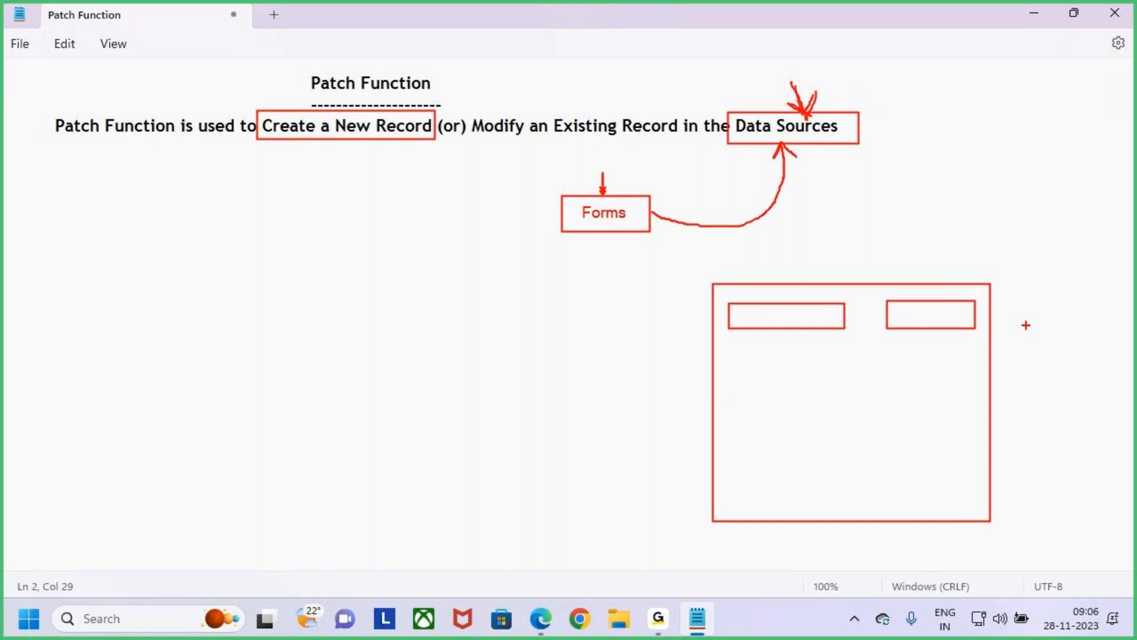
pyautogui.moveTo(729, 348)
pyautogui.mouseDown()
pyautogui.moveTo(841, 372)
pyautogui.moveTo(969, 374)
pyautogui.mouseUp()
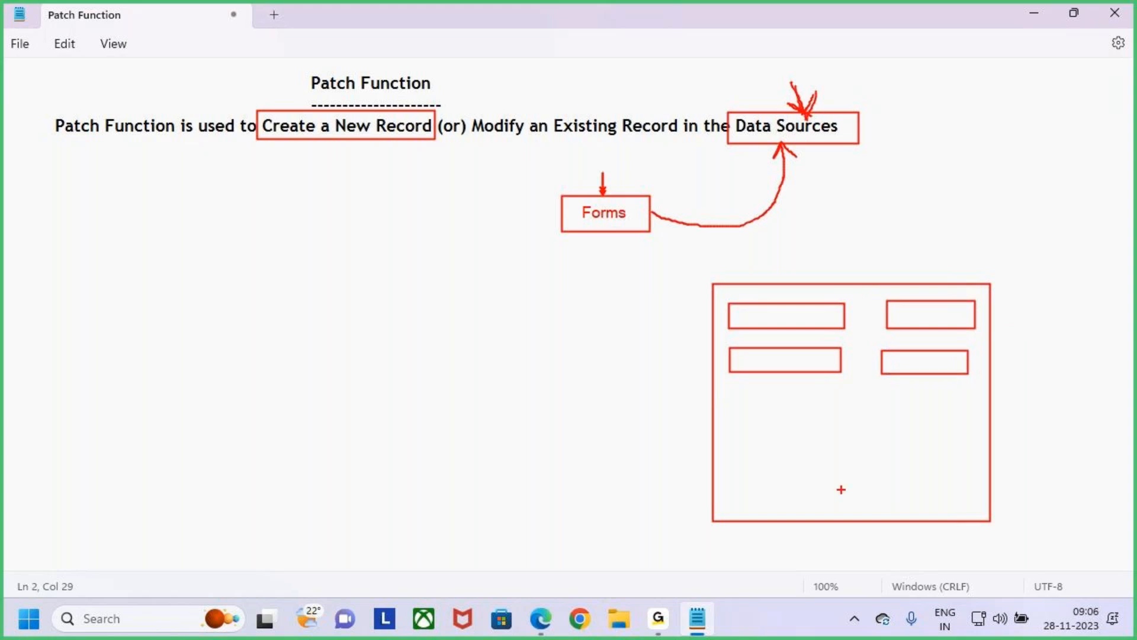
pyautogui.moveTo(739, 389); pyautogui.dragTo(985, 413)
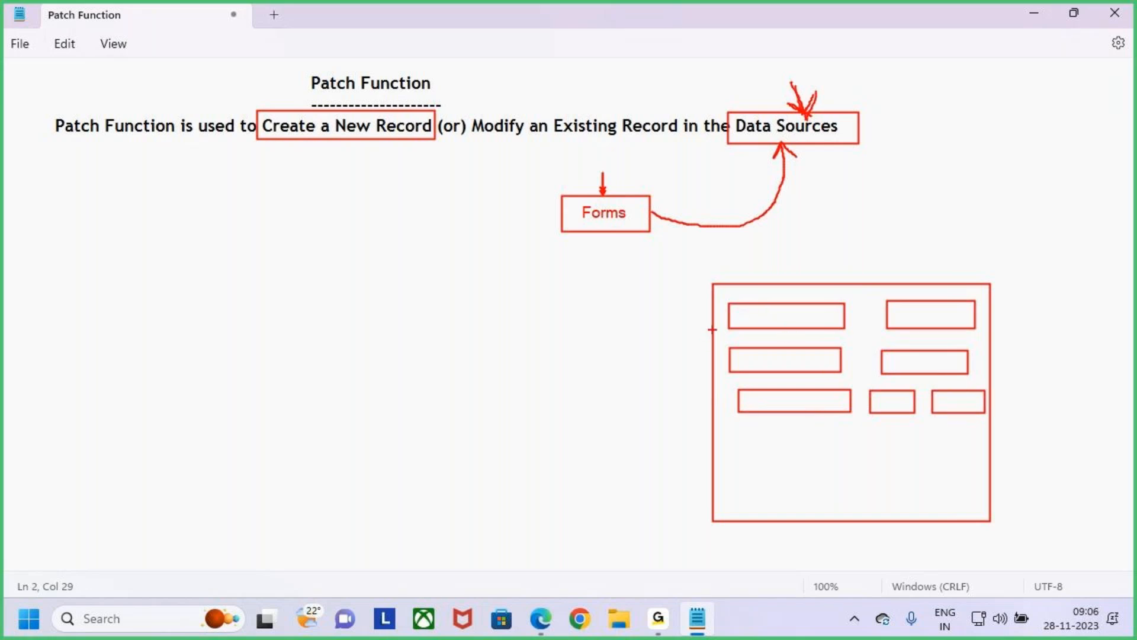
# - Draw arrows pointing at the sketched layout and its rows, and tick the two field boxes in the first row
pyautogui.moveTo(713, 318); pyautogui.dragTo(688, 318)
pyautogui.moveTo(711, 407); pyautogui.dragTo(687, 409)
pyautogui.moveTo(848, 243); pyautogui.dragTo(858, 276)
pyautogui.moveTo(838, 268)
pyautogui.mouseDown()
pyautogui.moveTo(866, 276)
pyautogui.moveTo(852, 295)
pyautogui.mouseUp()
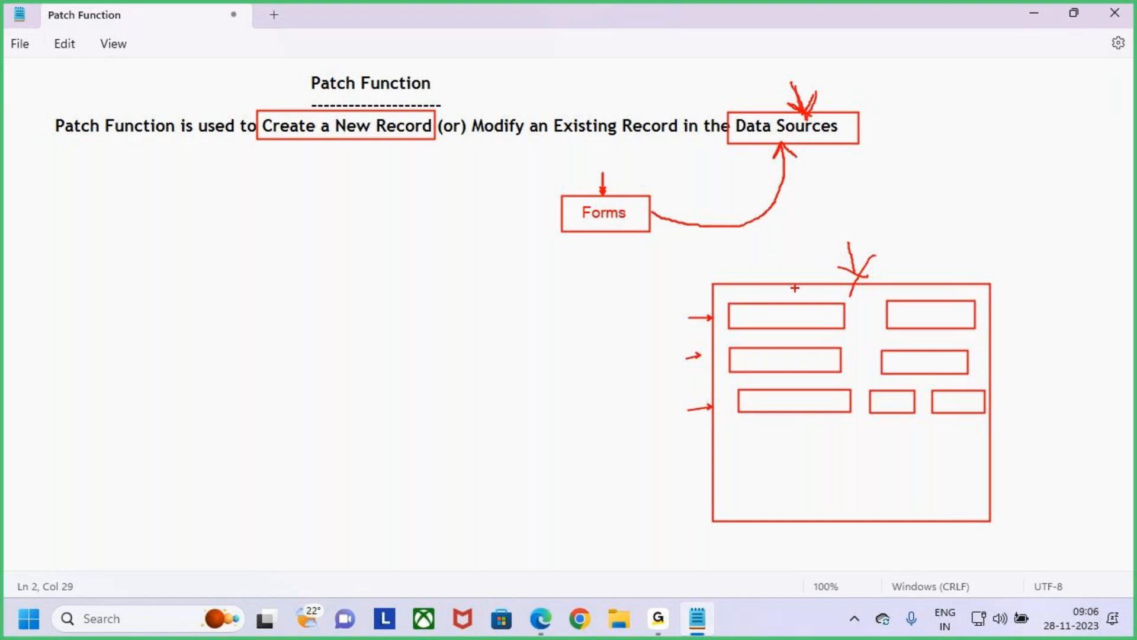
pyautogui.moveTo(845, 240)
pyautogui.mouseDown()
pyautogui.moveTo(855, 272)
pyautogui.moveTo(839, 271)
pyautogui.moveTo(862, 278)
pyautogui.mouseUp()
pyautogui.moveTo(907, 318); pyautogui.dragTo(927, 290)
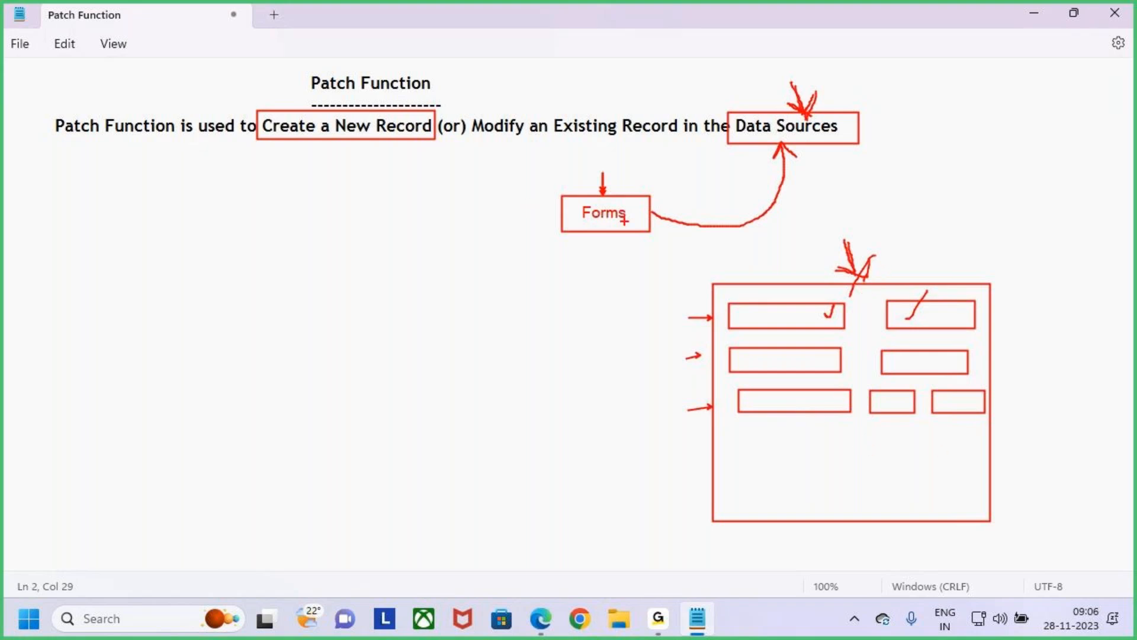
# - Cross out the link from the "Forms" box and add two more rows of field boxes to the sketched layout
pyautogui.moveTo(638, 217); pyautogui.dragTo(655, 229)
pyautogui.moveTo(648, 203)
pyautogui.mouseDown()
pyautogui.moveTo(624, 243)
pyautogui.moveTo(696, 229)
pyautogui.mouseUp()
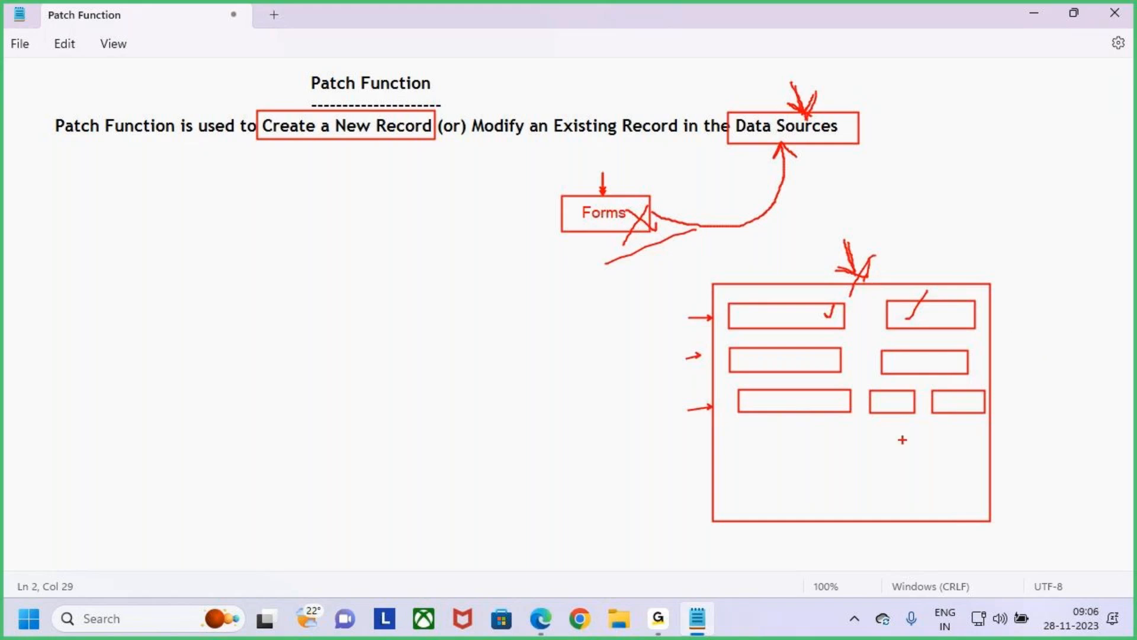
pyautogui.moveTo(742, 429); pyautogui.dragTo(947, 451)
pyautogui.moveTo(731, 467); pyautogui.dragTo(820, 488)
pyautogui.moveTo(891, 467); pyautogui.dragTo(956, 488)
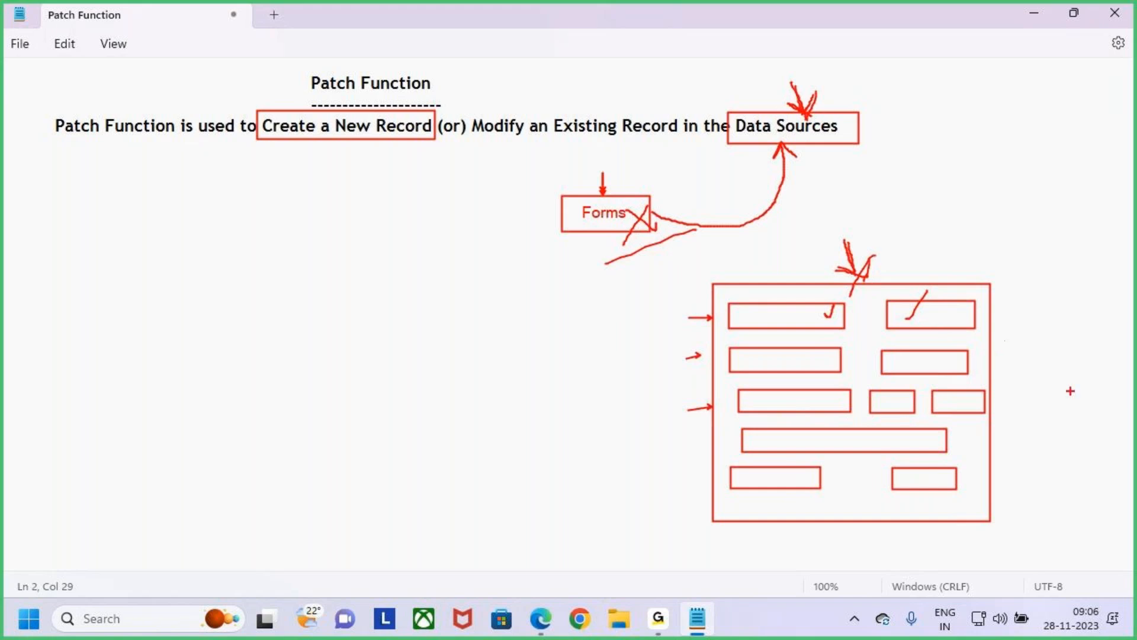
# - Strike over the "Forms" box cross again and draw a large tick beside the sketched layout
pyautogui.moveTo(659, 204); pyautogui.dragTo(633, 230)
pyautogui.moveTo(970, 427); pyautogui.dragTo(1035, 373)
pyautogui.moveTo(627, 206)
pyautogui.mouseDown()
pyautogui.moveTo(660, 233)
pyautogui.moveTo(611, 265)
pyautogui.mouseUp()
# - Circle the "Patch Function" heading with an arrow above it, and reinforce the marks at "Data Sources" and the sketched layout
pyautogui.moveTo(325, 96)
pyautogui.mouseDown()
pyautogui.moveTo(355, 99)
pyautogui.moveTo(430, 59)
pyautogui.moveTo(277, 95)
pyautogui.moveTo(364, 101)
pyautogui.mouseUp()
pyautogui.moveTo(358, 22)
pyautogui.mouseDown()
pyautogui.moveTo(361, 62)
pyautogui.moveTo(371, 51)
pyautogui.mouseUp()
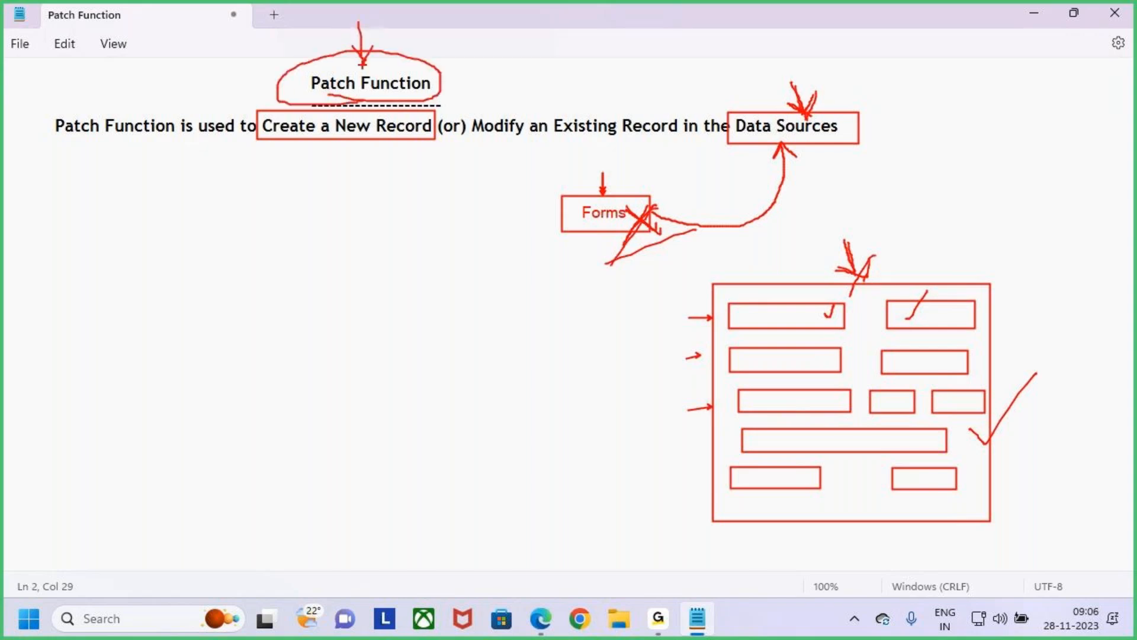
pyautogui.moveTo(785, 83); pyautogui.dragTo(805, 117)
pyautogui.moveTo(825, 98); pyautogui.dragTo(821, 113)
pyautogui.moveTo(846, 237); pyautogui.dragTo(864, 280)
pyautogui.moveTo(872, 259); pyautogui.dragTo(854, 283)
pyautogui.moveTo(998, 379); pyautogui.dragTo(1017, 436)
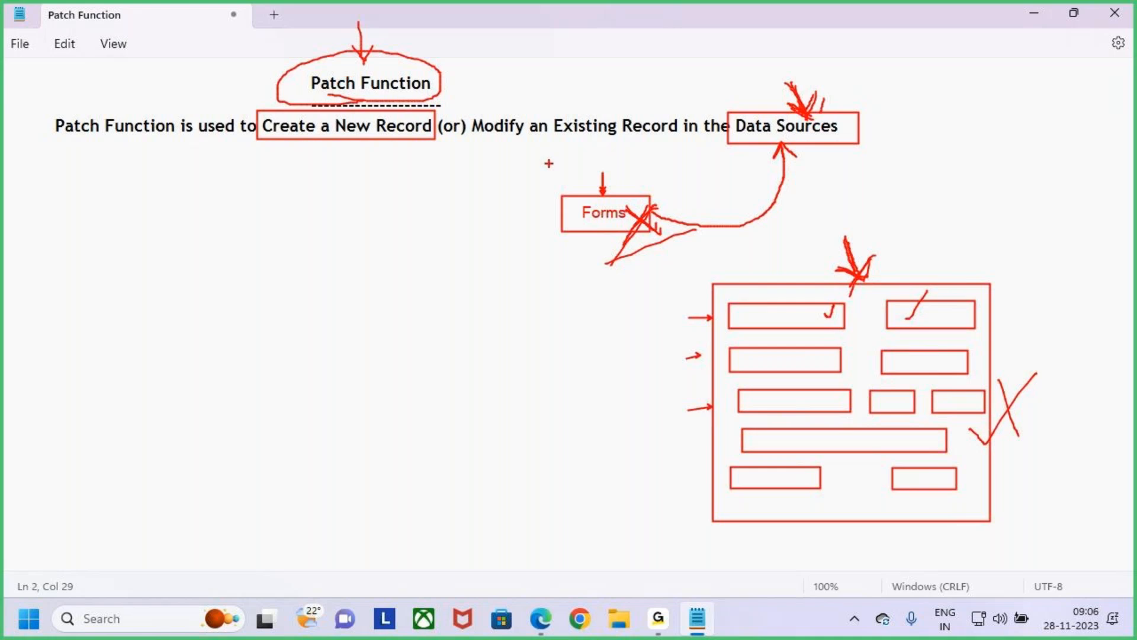
# - Box "Modify an Existing Record" and add a boxed "Edit Form" label beside the "Forms" box
pyautogui.moveTo(470, 113)
pyautogui.mouseDown()
pyautogui.moveTo(577, 145)
pyautogui.moveTo(678, 142)
pyautogui.mouseUp()
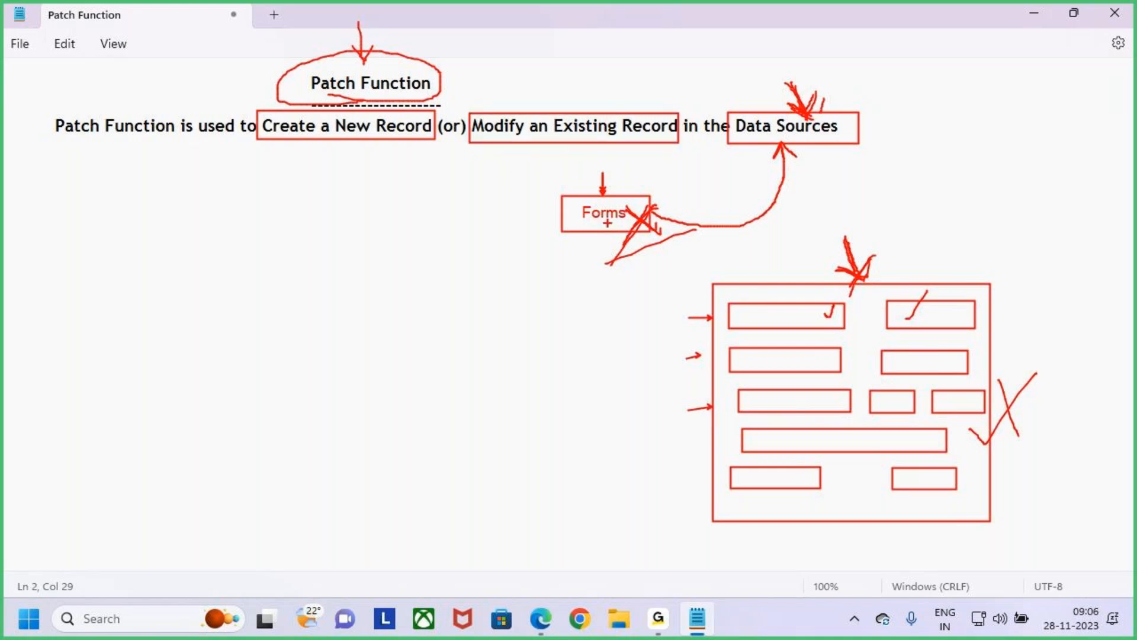
pyautogui.moveTo(584, 226); pyautogui.dragTo(569, 262)
pyautogui.click(446, 247)
pyautogui.write('Edit Form')
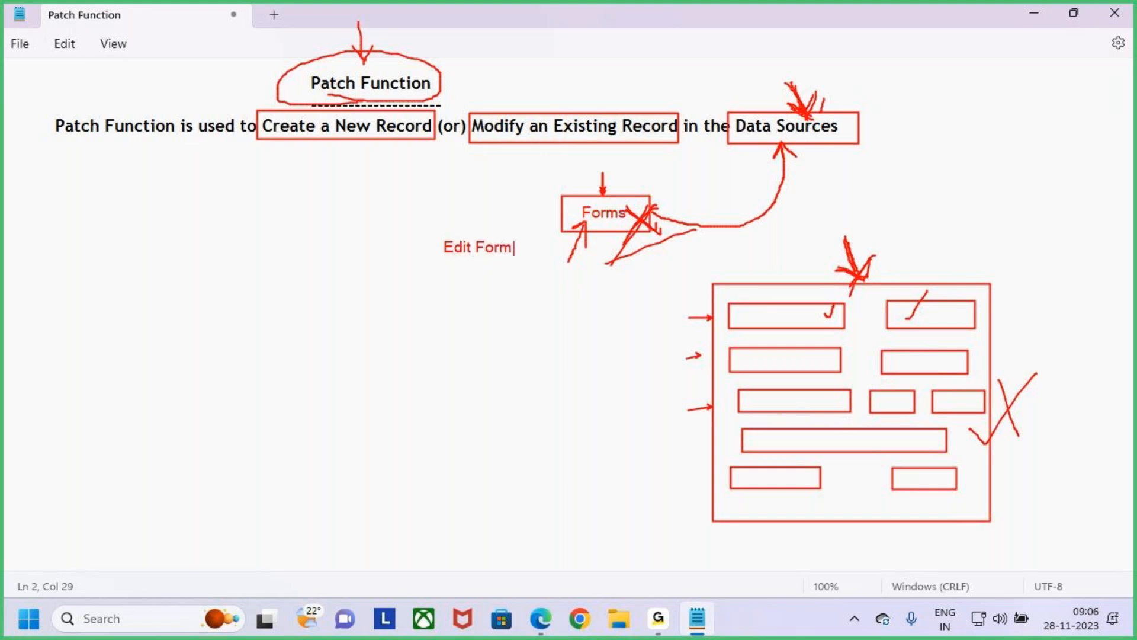
pyautogui.press('Escape')
pyautogui.moveTo(434, 232); pyautogui.dragTo(513, 266)
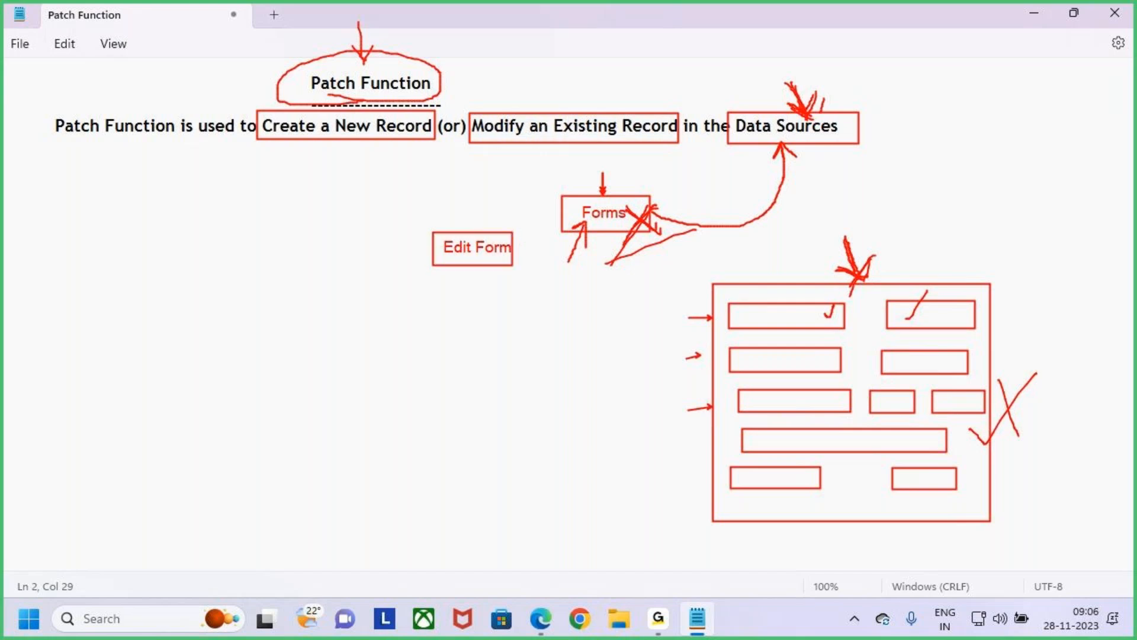
# - Mark the "Edit Form" label with an arrow and an underlined 1 below it, and cross the label out
pyautogui.moveTo(471, 211)
pyautogui.mouseDown()
pyautogui.moveTo(472, 232)
pyautogui.moveTo(491, 219)
pyautogui.moveTo(477, 232)
pyautogui.mouseUp()
pyautogui.moveTo(455, 289); pyautogui.dragTo(478, 309)
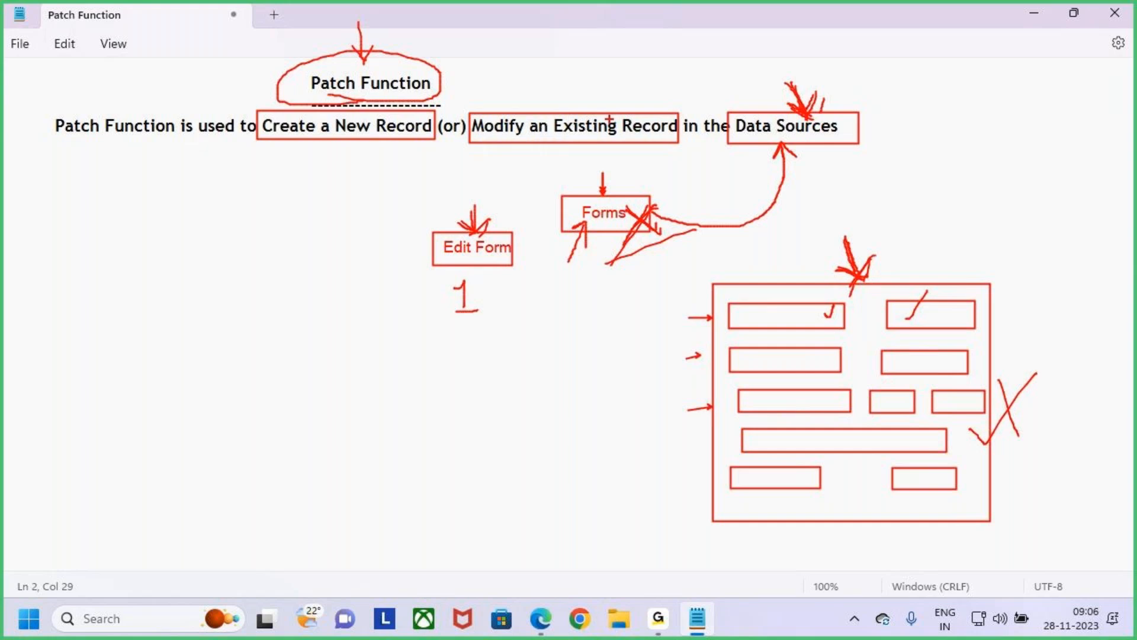
pyautogui.moveTo(346, 161)
pyautogui.mouseDown()
pyautogui.moveTo(346, 140)
pyautogui.moveTo(356, 158)
pyautogui.mouseUp()
pyautogui.moveTo(483, 232)
pyautogui.mouseDown()
pyautogui.moveTo(521, 266)
pyautogui.moveTo(497, 279)
pyautogui.mouseUp()
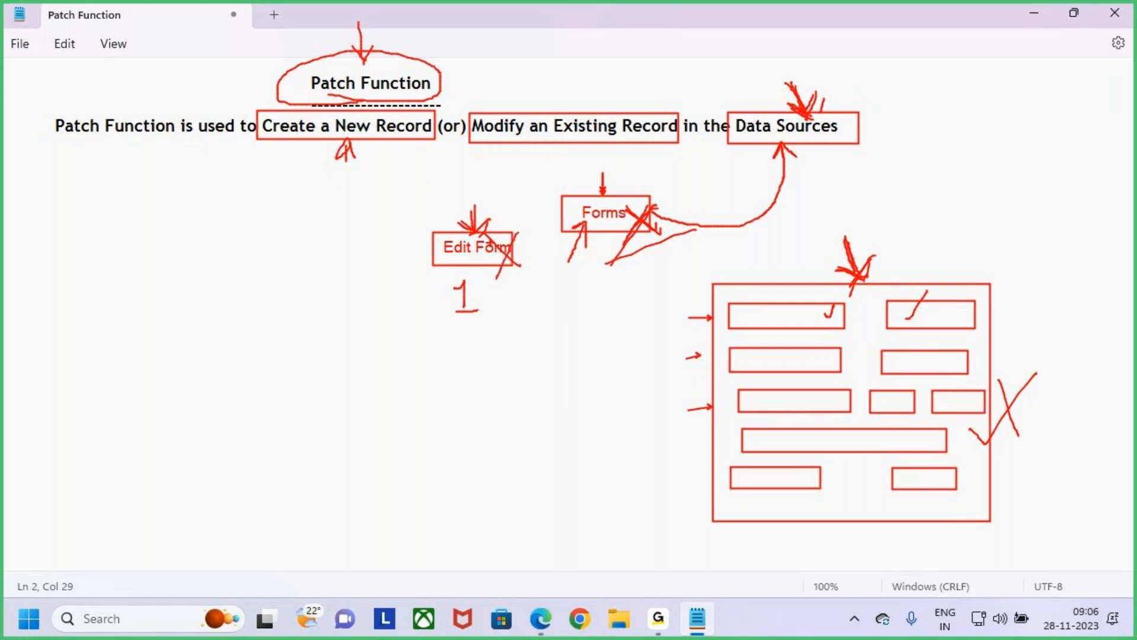
pyautogui.moveTo(485, 236); pyautogui.dragTo(519, 274)
pyautogui.moveTo(517, 214); pyautogui.dragTo(482, 290)
# - Handwrite the numbers 1, 1, 2, 3 beside the "Edit Form" label, circled, with an arrow pointing at them
pyautogui.moveTo(215, 318); pyautogui.dragTo(215, 343)
pyautogui.moveTo(247, 324)
pyautogui.mouseDown()
pyautogui.moveTo(247, 348)
pyautogui.moveTo(283, 331)
pyautogui.moveTo(313, 338)
pyautogui.mouseUp()
pyautogui.moveTo(317, 327); pyautogui.dragTo(317, 339)
pyautogui.moveTo(328, 311)
pyautogui.mouseDown()
pyautogui.moveTo(346, 313)
pyautogui.moveTo(342, 339)
pyautogui.mouseUp()
pyautogui.moveTo(372, 303)
pyautogui.mouseDown()
pyautogui.moveTo(198, 362)
pyautogui.moveTo(327, 287)
pyautogui.mouseUp()
pyautogui.moveTo(311, 224)
pyautogui.mouseDown()
pyautogui.moveTo(309, 273)
pyautogui.moveTo(338, 236)
pyautogui.mouseUp()
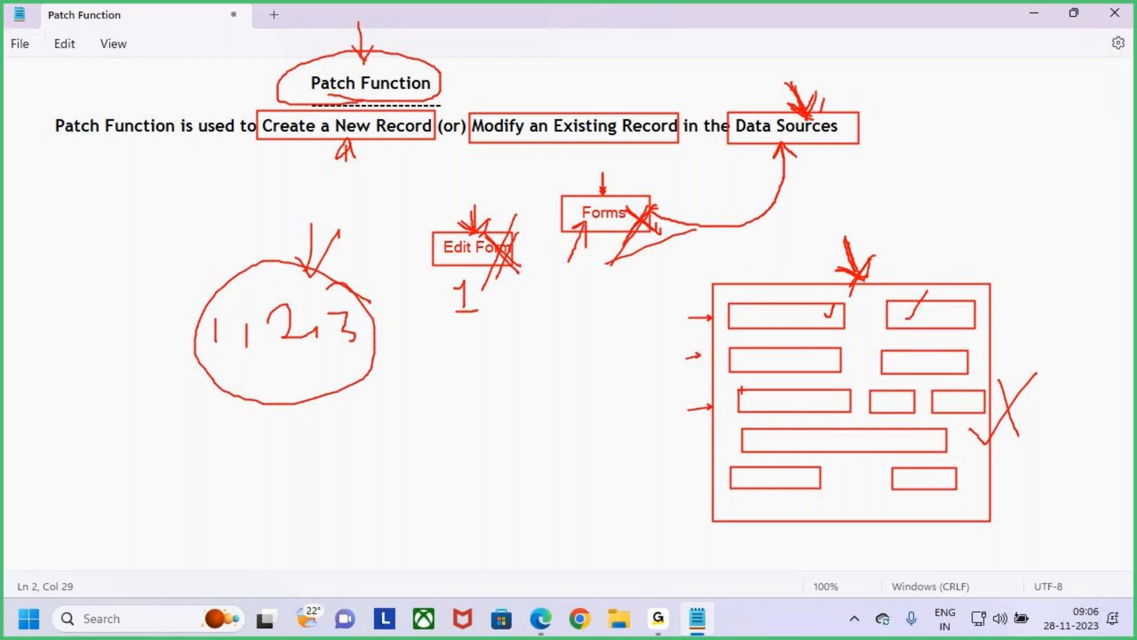
# - Add another strike over the "Forms" box and the layout's arrow, and draw a tick above the "Patch Function" heading
pyautogui.moveTo(650, 220); pyautogui.dragTo(685, 171)
pyautogui.moveTo(878, 242); pyautogui.dragTo(852, 292)
pyautogui.moveTo(390, 64); pyautogui.dragTo(426, 44)
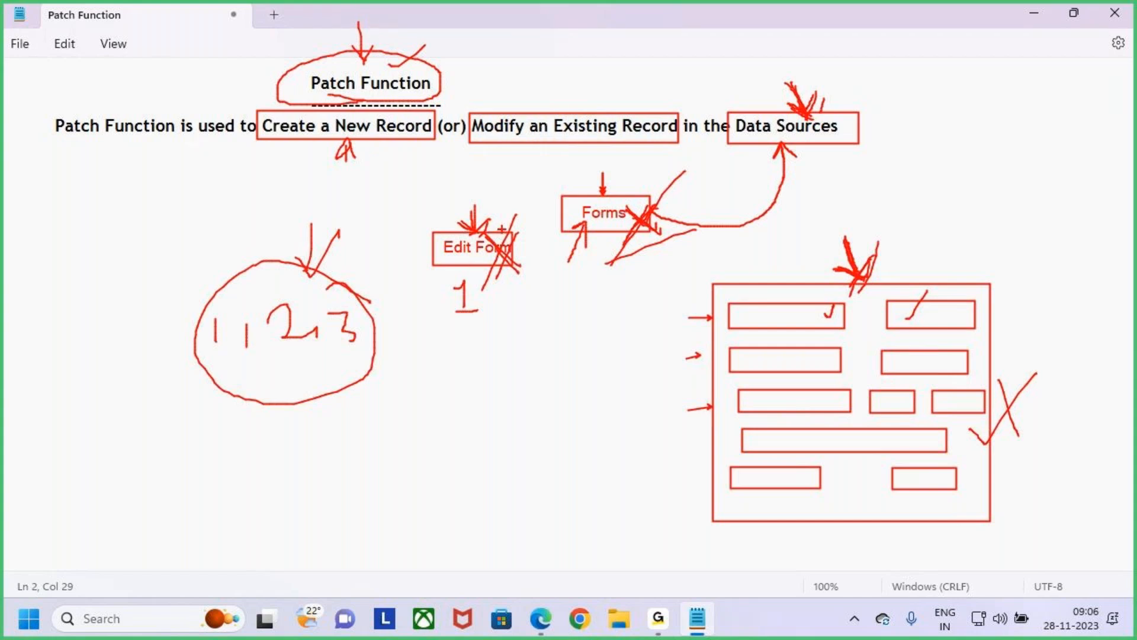
# - Handwrite an underlined note below the "Edit Form" label and draw a large cross over the two form labels
pyautogui.moveTo(475, 364)
pyautogui.mouseDown()
pyautogui.moveTo(481, 386)
pyautogui.moveTo(498, 376)
pyautogui.moveTo(524, 391)
pyautogui.moveTo(556, 385)
pyautogui.mouseUp()
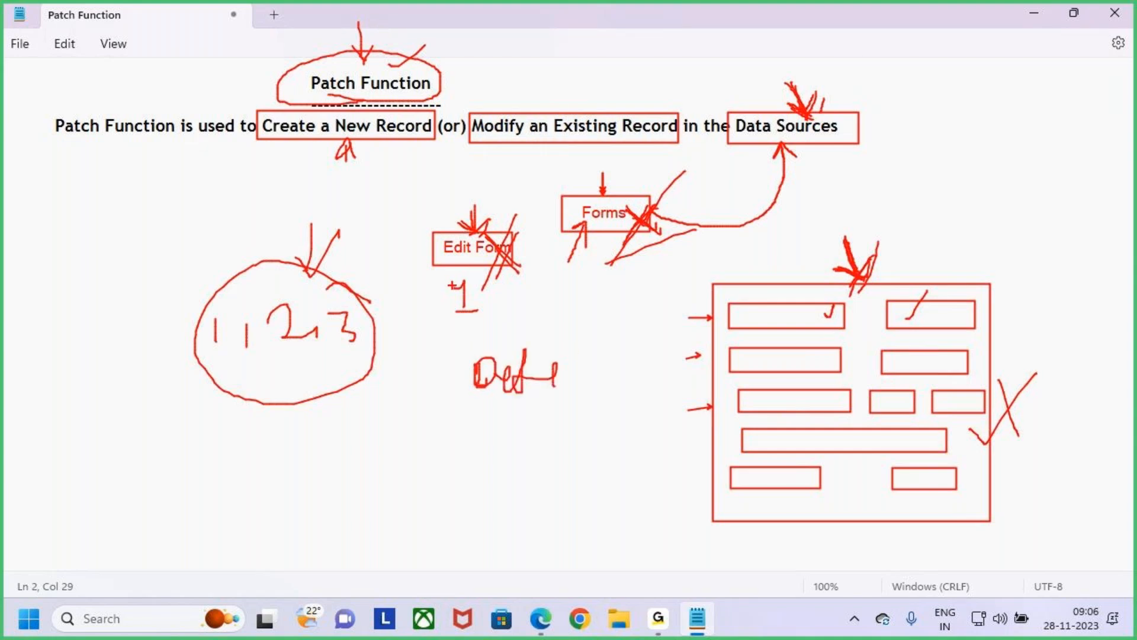
pyautogui.moveTo(444, 252); pyautogui.dragTo(474, 219)
pyautogui.moveTo(488, 439); pyautogui.dragTo(611, 404)
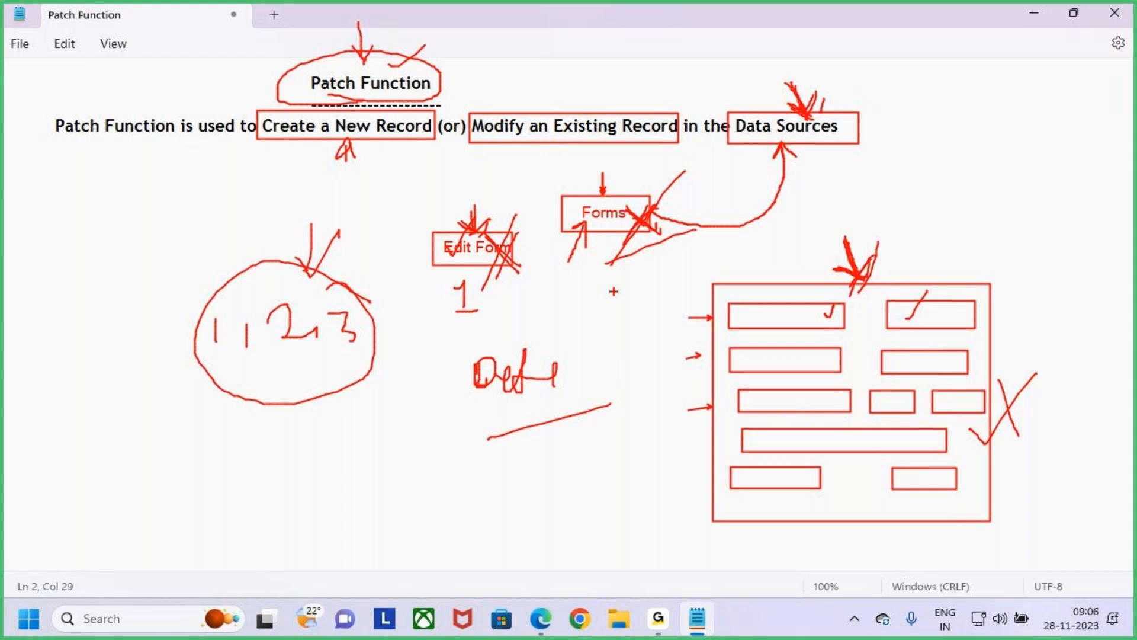
pyautogui.moveTo(450, 205); pyautogui.dragTo(615, 288)
pyautogui.moveTo(487, 327); pyautogui.dragTo(570, 228)
pyautogui.moveTo(374, 27); pyautogui.dragTo(364, 70)
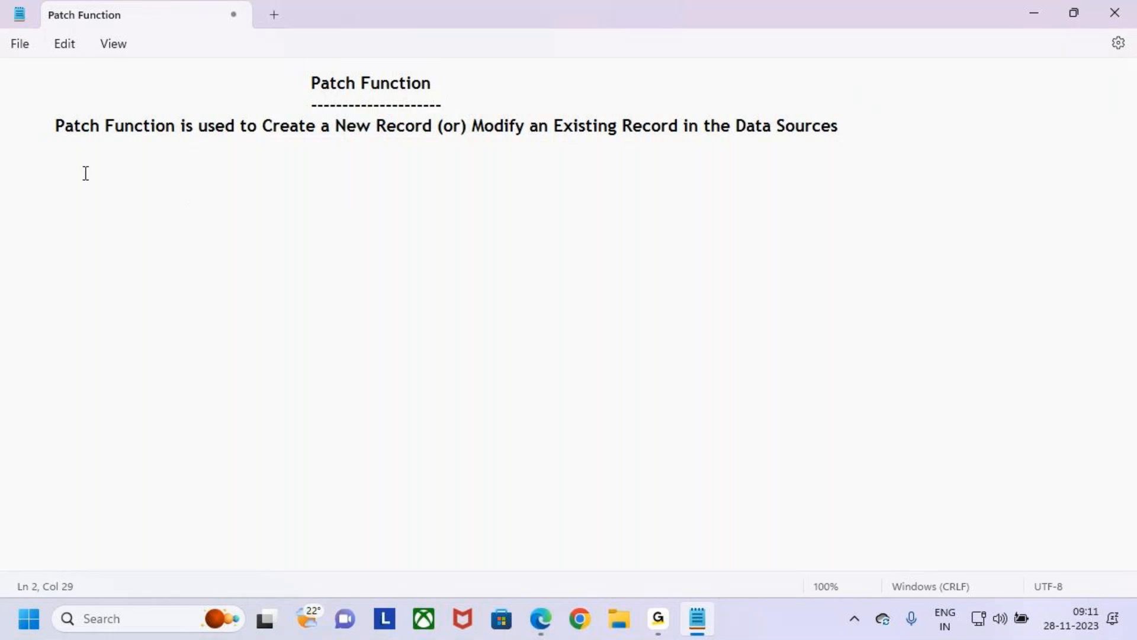
# - Clear all the red annotations and retype the ending of "Data Sources" on the definition line
pyautogui.click(84, 172)
pyautogui.click(878, 124)
pyautogui.press('BackSpace')
pyautogui.press('BackSpace')
pyautogui.press('BackSpace')
pyautogui.write('ces')
pyautogui.press('Return')
pyautogui.press('BackSpace')
pyautogui.press('BackSpace')
pyautogui.press('BackSpace')
pyautogui.press('BackSpace')
pyautogui.press('BackSpace')
pyautogui.press('BackSpace')
pyautogui.write('urces')
# - Leave one blank line and begin a new line, indented one tab stop, with "Patch Function is used"
pyautogui.press('Return')
pyautogui.press('Return')
pyautogui.press('Tab')
pyautogui.write('Patch')
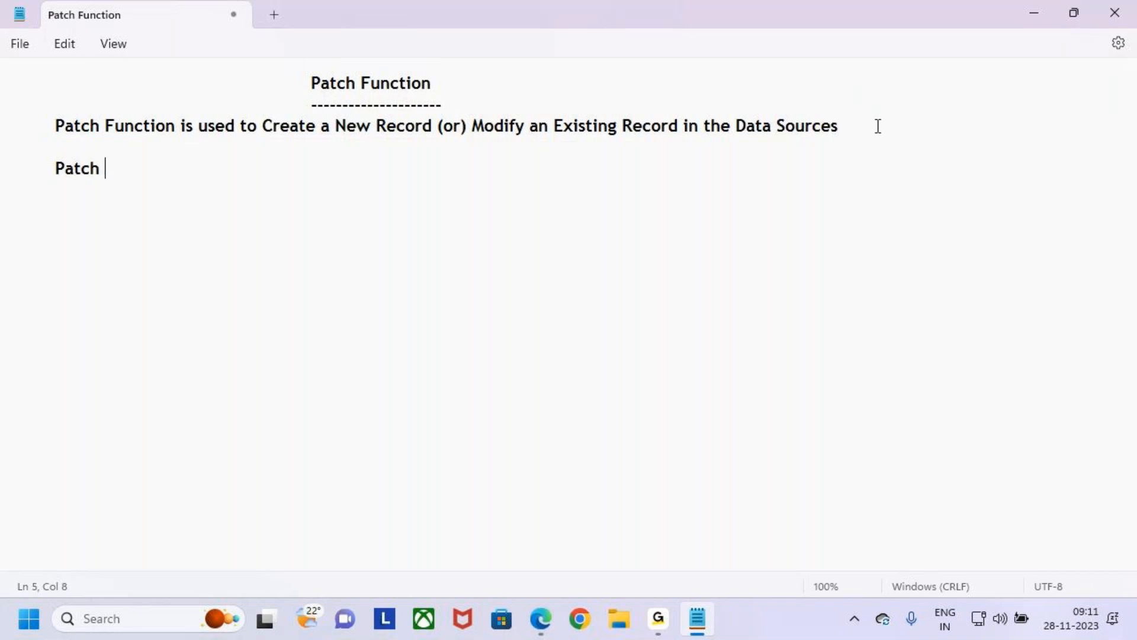
pyautogui.press('BackSpace')
pyautogui.write('Function')
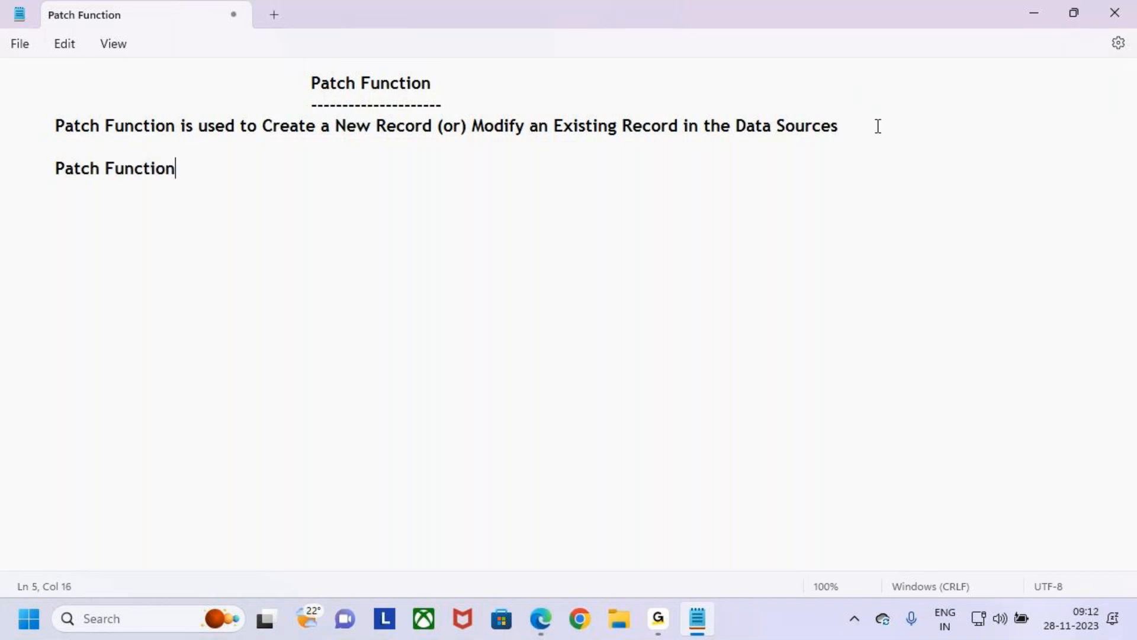
pyautogui.press('BackSpace')
pyautogui.press('BackSpace')
pyautogui.press('BackSpace')
pyautogui.press('BackSpace')
pyautogui.press('BackSpace')
pyautogui.write('ction is used t')
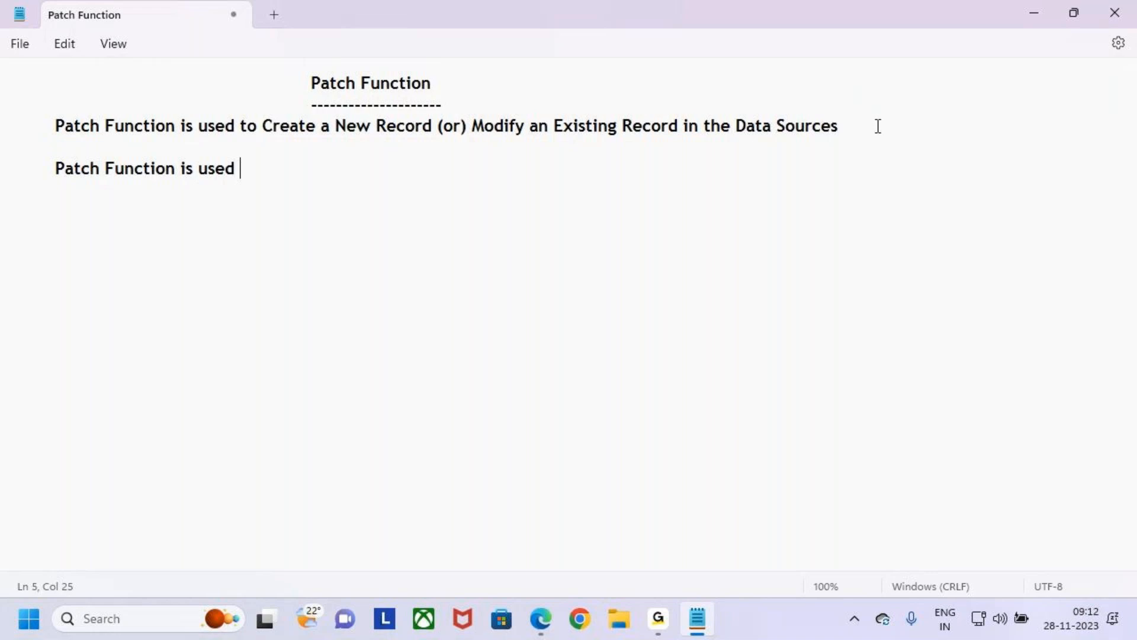
# - Continue the new line with the correctly spelled text "instead of Submitform()"
pyautogui.press('BackSpace')
pyautogui.write('instaed')
pyautogui.press('BackSpace')
pyautogui.press('BackSpace')
pyautogui.press('BackSpace')
pyautogui.press('BackSpace')
pyautogui.write('tead ')
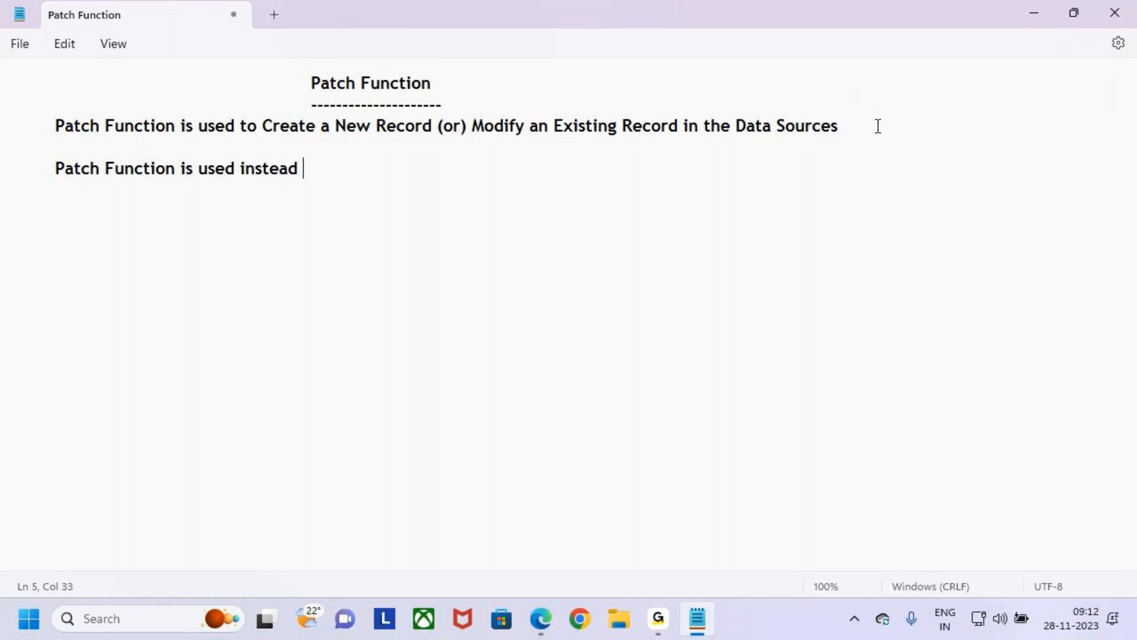
pyautogui.write('of Submitform()')
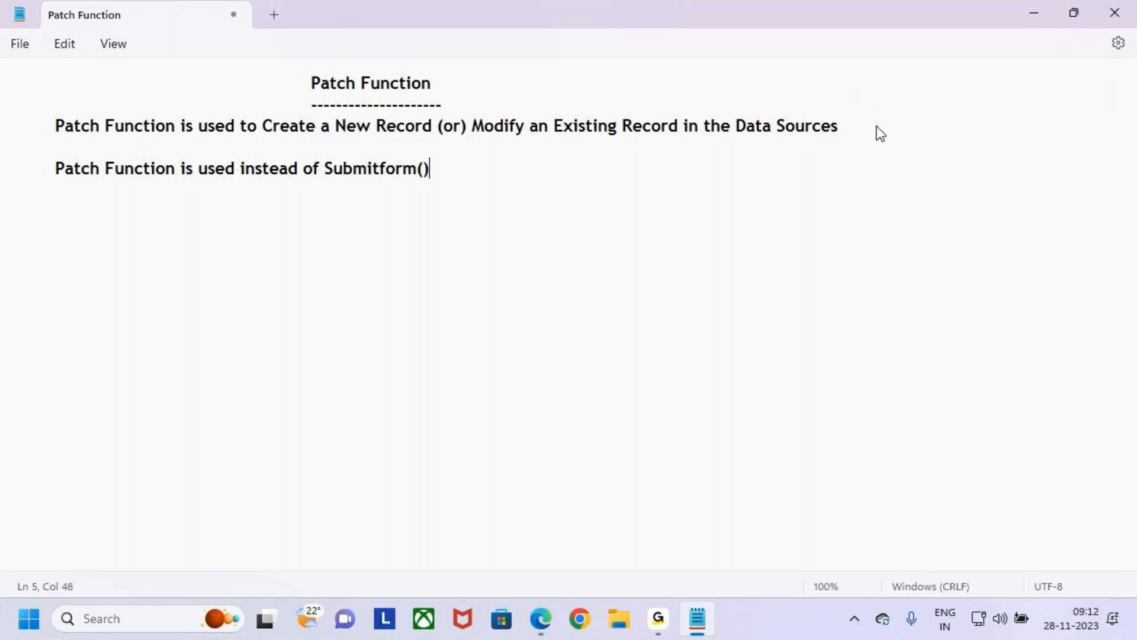
pyautogui.write('"')
# - Enclose Submitform() in double quotation marks at the end of the second note line and highlight it
pyautogui.click(335, 171)
pyautogui.write('"')
pyautogui.click(325, 168)
pyautogui.moveTo(325, 168); pyautogui.dragTo(462, 168)
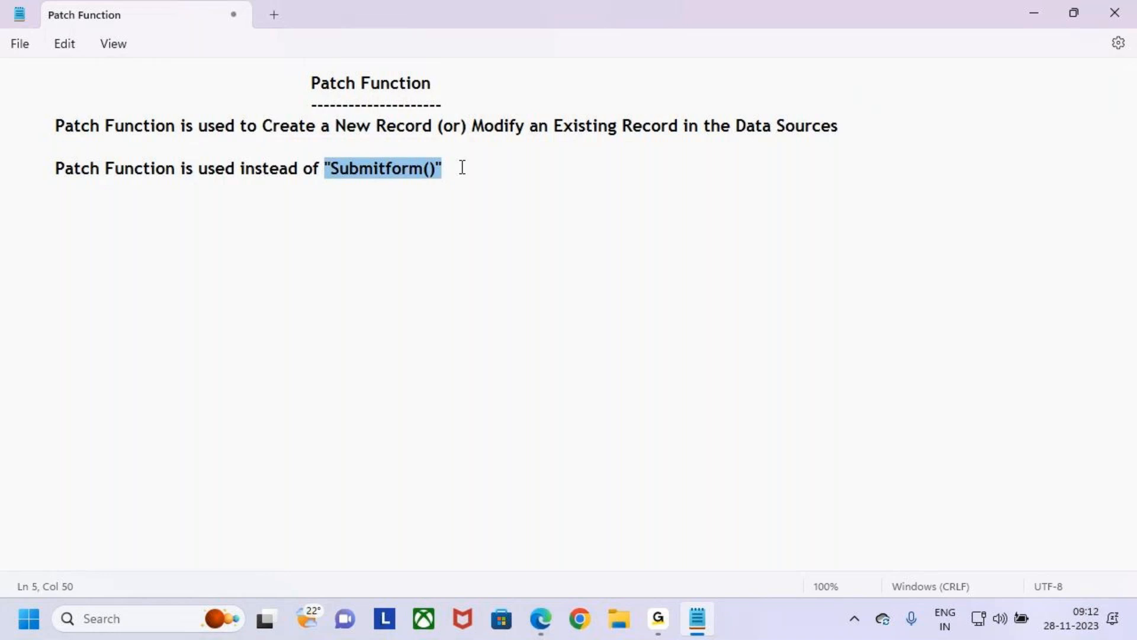
pyautogui.click(477, 169)
pyautogui.moveTo(326, 169); pyautogui.dragTo(429, 169)
pyautogui.click(483, 167)
# - Draw a red box around "Create a New Record" in the definition line and clear the annotation
pyautogui.moveTo(312, 83)
pyautogui.mouseDown()
pyautogui.moveTo(362, 83)
pyautogui.moveTo(322, 95)
pyautogui.moveTo(334, 63)
pyautogui.moveTo(329, 100)
pyautogui.moveTo(344, 72)
pyautogui.moveTo(585, 25)
pyautogui.moveTo(781, 119)
pyautogui.moveTo(786, 99)
pyautogui.mouseUp()
pyautogui.hotkey('ctrl', '2')
pyautogui.moveTo(255, 114); pyautogui.dragTo(453, 145)
pyautogui.press('Escape')
# - Highlight "Submitform()" in the second note, "Data Sources" in the definition and "Patch" in the heading for explanation
pyautogui.moveTo(325, 169); pyautogui.dragTo(475, 173)
pyautogui.moveTo(711, 125); pyautogui.dragTo(798, 143)
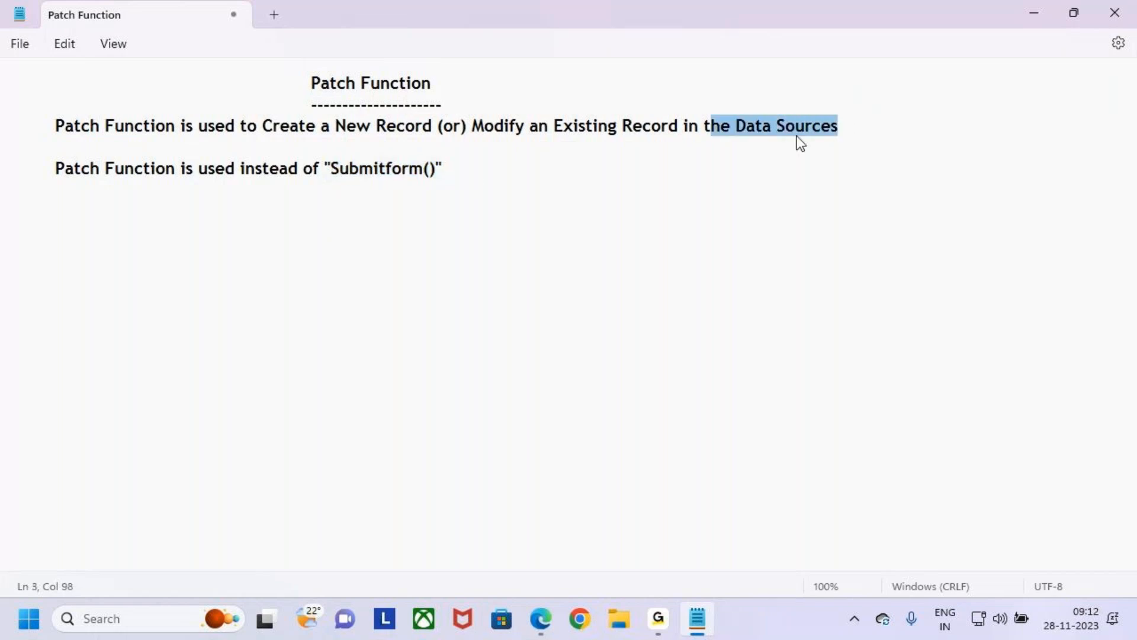
pyautogui.moveTo(310, 83); pyautogui.dragTo(360, 85)
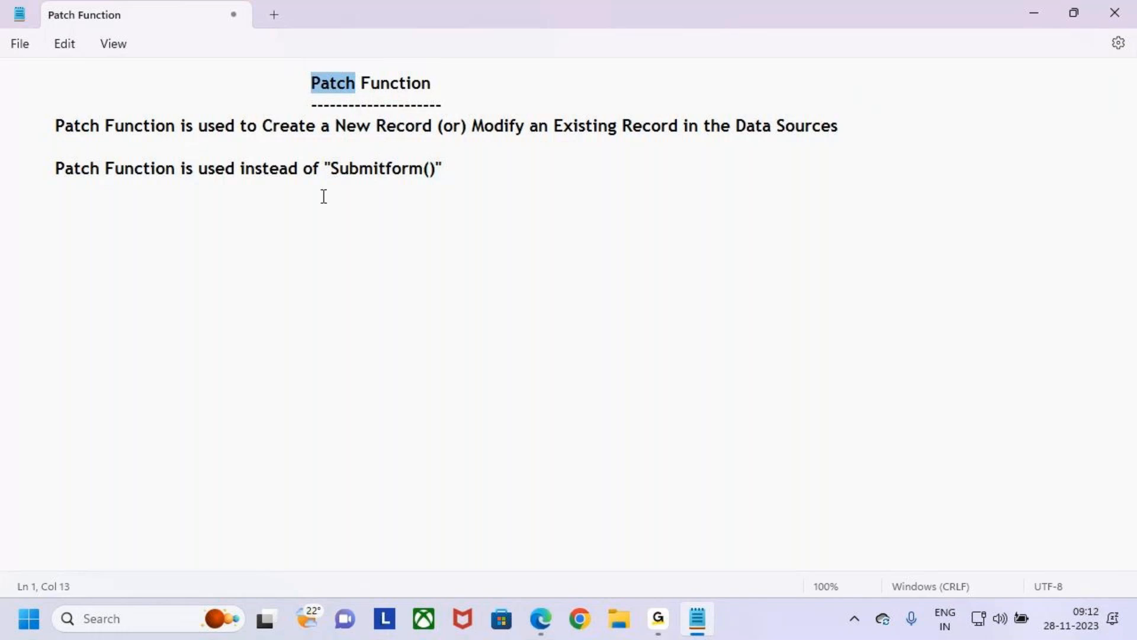
pyautogui.moveTo(314, 80); pyautogui.dragTo(311, 81)
pyautogui.moveTo(331, 168); pyautogui.dragTo(431, 169)
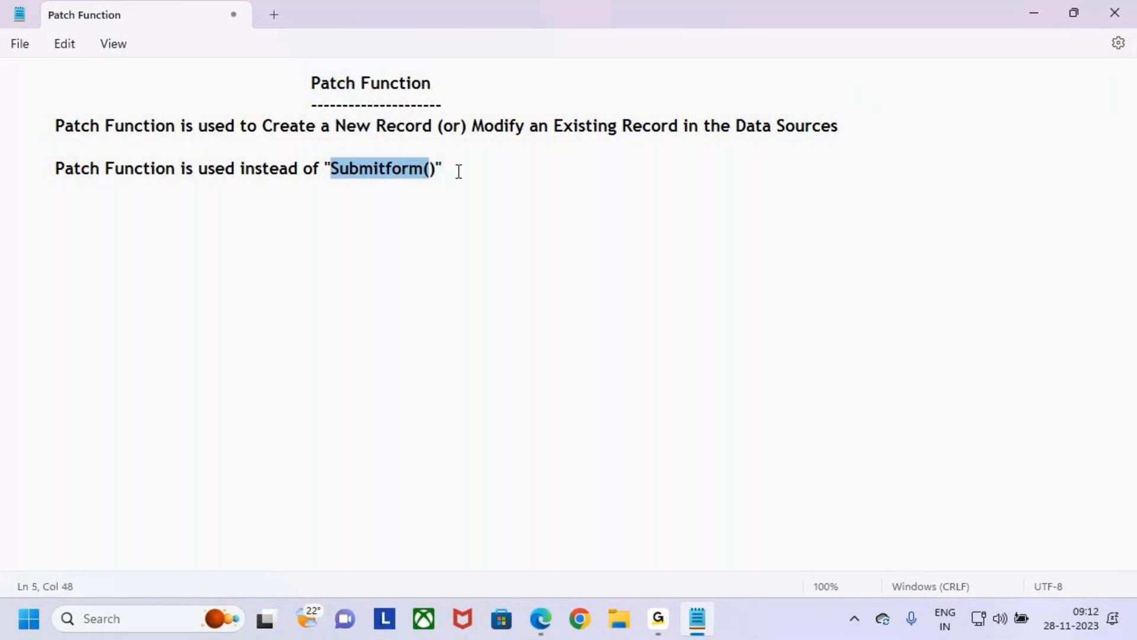
pyautogui.click(458, 172)
# - Draw a large red rectangle in the empty area, underline the "Patch Function" heading, and clear the annotations
pyautogui.hotkey('ctrl', '2')
pyautogui.moveTo(523, 176)
pyautogui.mouseDown()
pyautogui.moveTo(630, 326)
pyautogui.moveTo(784, 409)
pyautogui.mouseUp()
pyautogui.moveTo(309, 93); pyautogui.dragTo(381, 94)
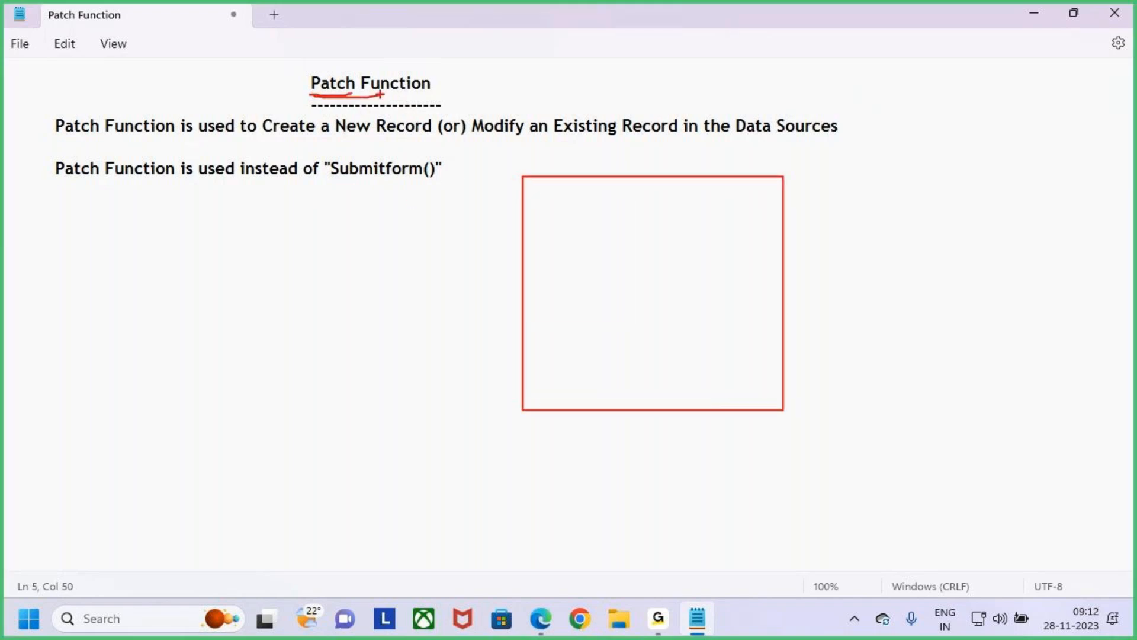
pyautogui.press('Escape')
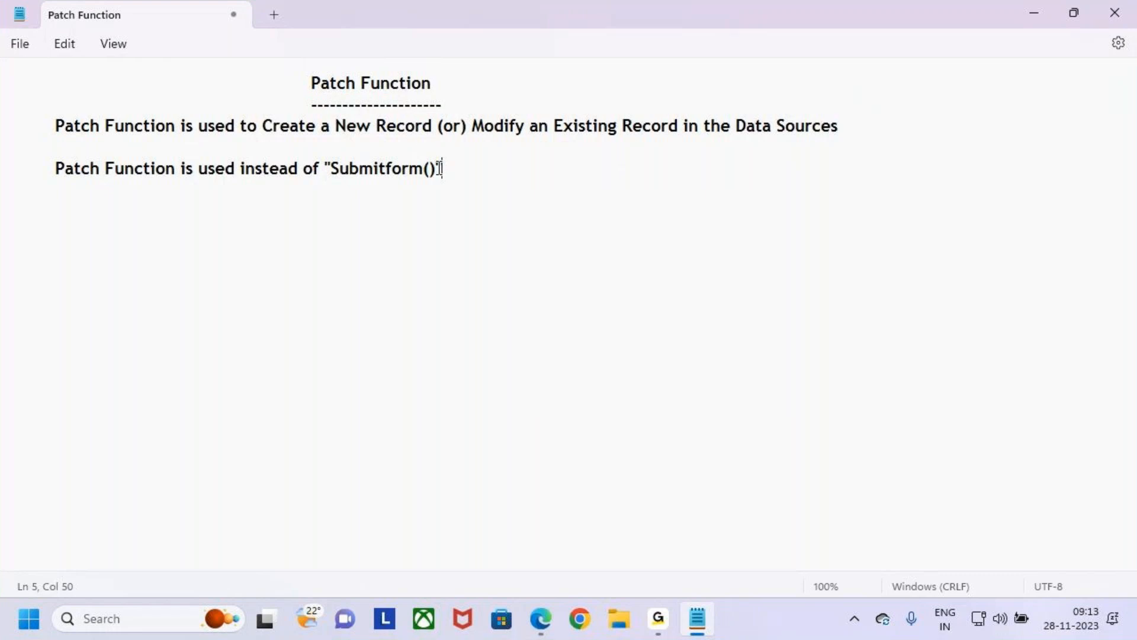
# - Retype the closing quotation mark after Submitform() and add line breaks below the second note
pyautogui.press('BackSpace')
pyautogui.write(':')
pyautogui.press('BackSpace')
pyautogui.write('"')
pyautogui.press('Return')
pyautogui.press('Return')
# - Start a third note after one blank line, indented one tab stop, with the text "By Default"
pyautogui.click(294, 127)
pyautogui.moveTo(404, 135); pyautogui.dragTo(544, 130)
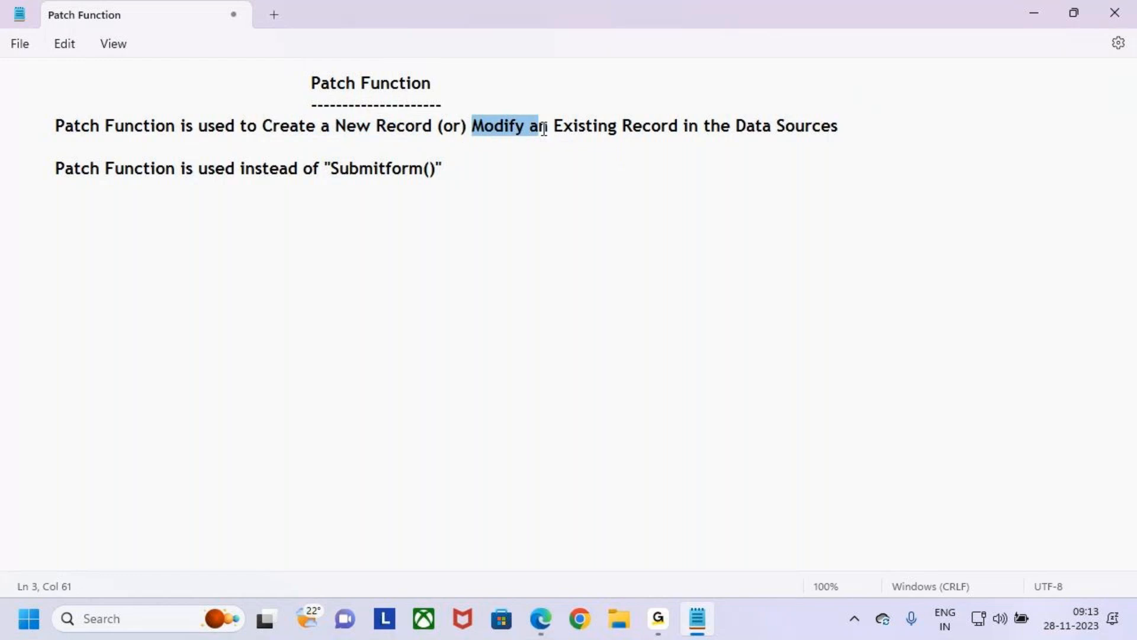
pyautogui.moveTo(302, 81); pyautogui.dragTo(364, 84)
pyautogui.click(197, 206)
pyautogui.press('BackSpace')
pyautogui.press('Return')
pyautogui.press('Return')
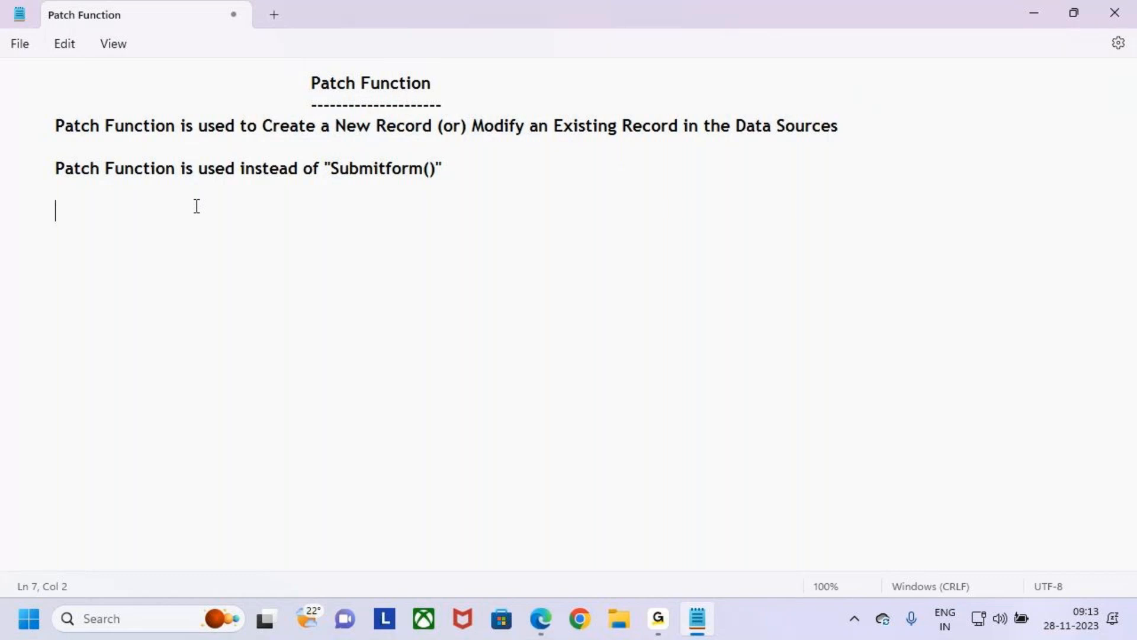
pyautogui.write('Bydefauklt')
pyautogui.press('BackSpace')
pyautogui.press('BackSpace')
pyautogui.press('BackSpace')
pyautogui.press('BackSpace')
pyautogui.press('BackSpace')
pyautogui.press('BackSpace')
pyautogui.press('BackSpace')
pyautogui.press('BackSpace')
pyautogui.write('Default ')
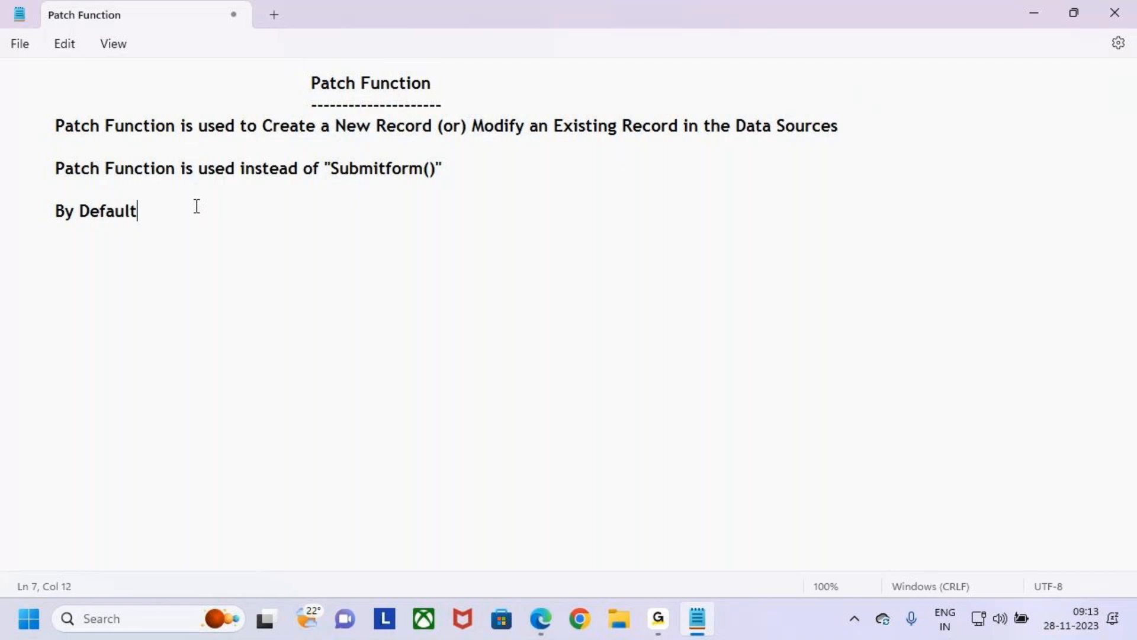
pyautogui.write('using Patch functio')
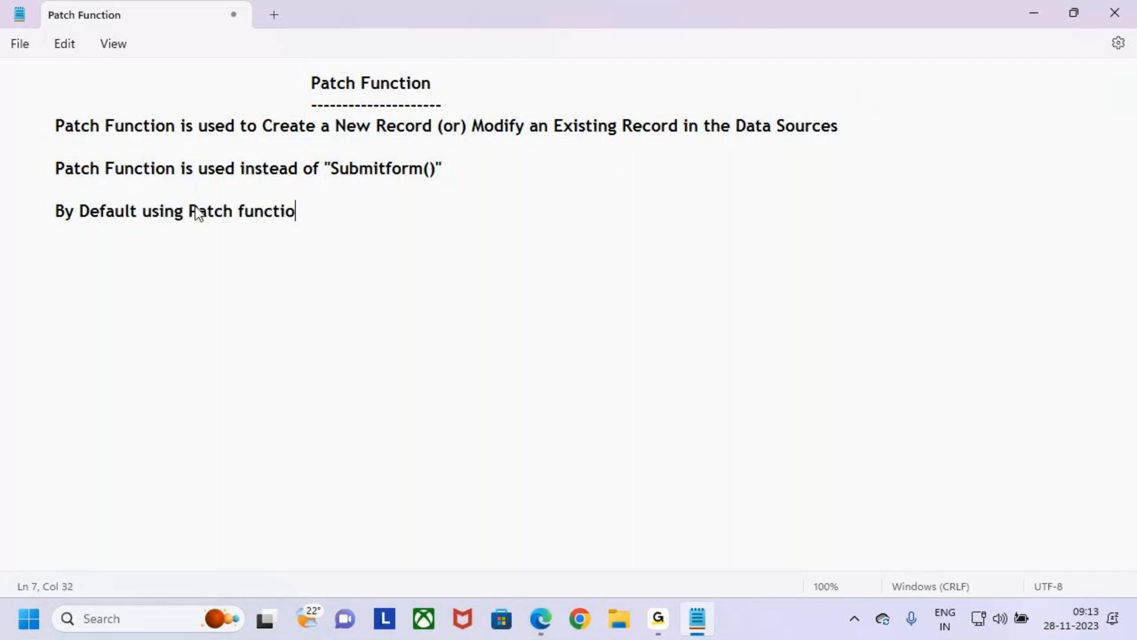
pyautogui.write('n we can Create')
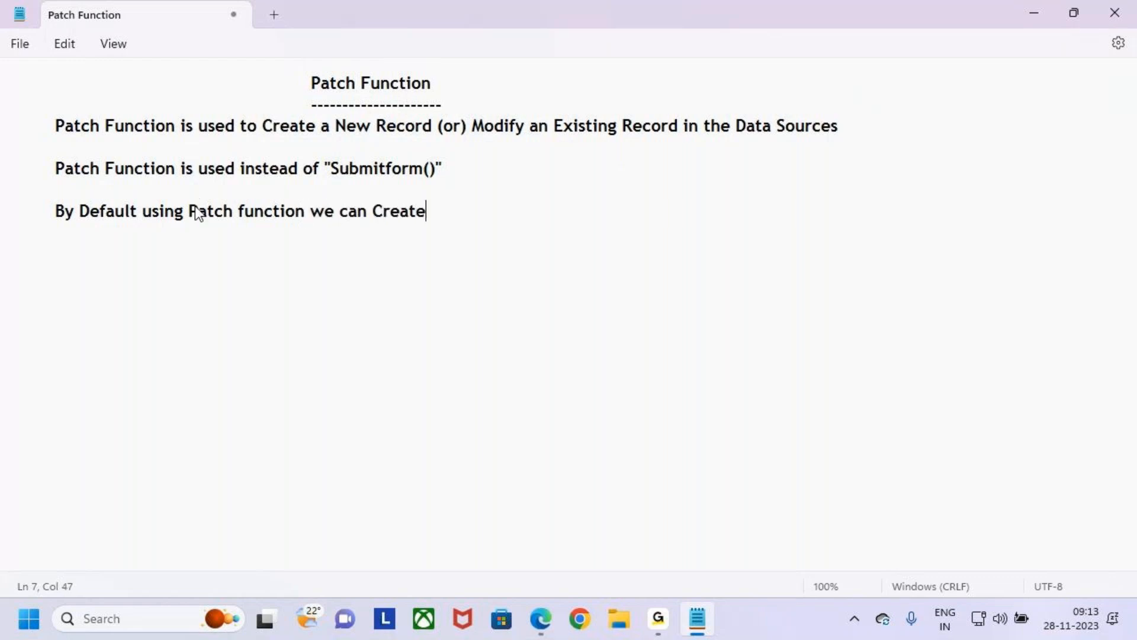
pyautogui.write(' / Midify')
# - Continue the third note with "using Patch function we can Create / Modify"
pyautogui.press('BackSpace')
pyautogui.press('BackSpace')
pyautogui.press('BackSpace')
pyautogui.press('BackSpace')
pyautogui.press('BackSpace')
pyautogui.press('BackSpace')
pyautogui.write('Modify')
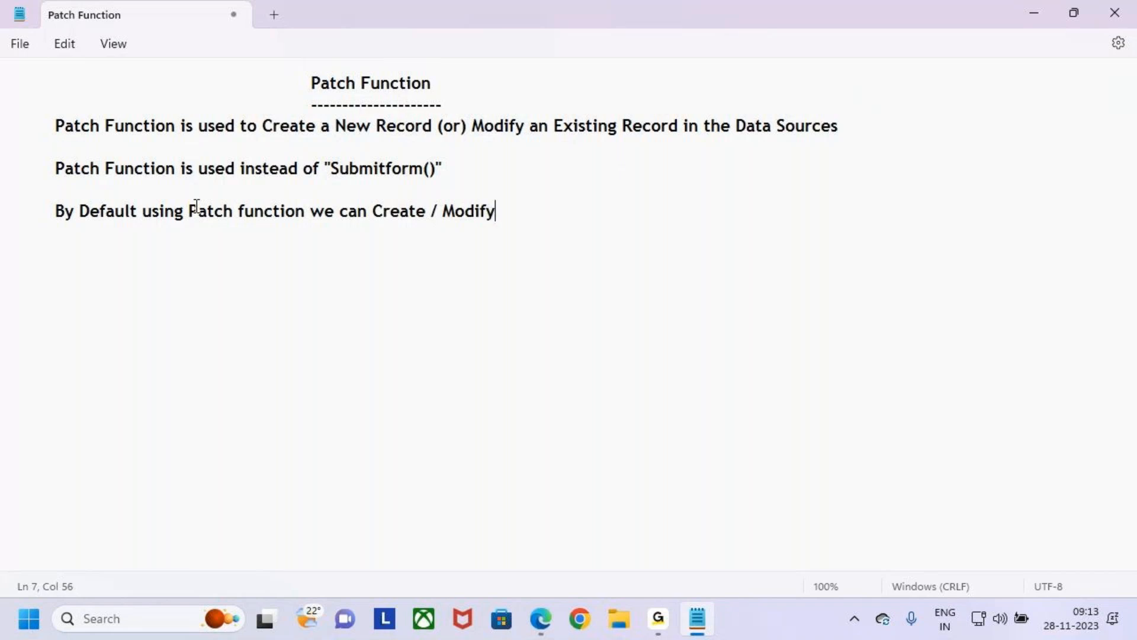
pyautogui.write(' only one')
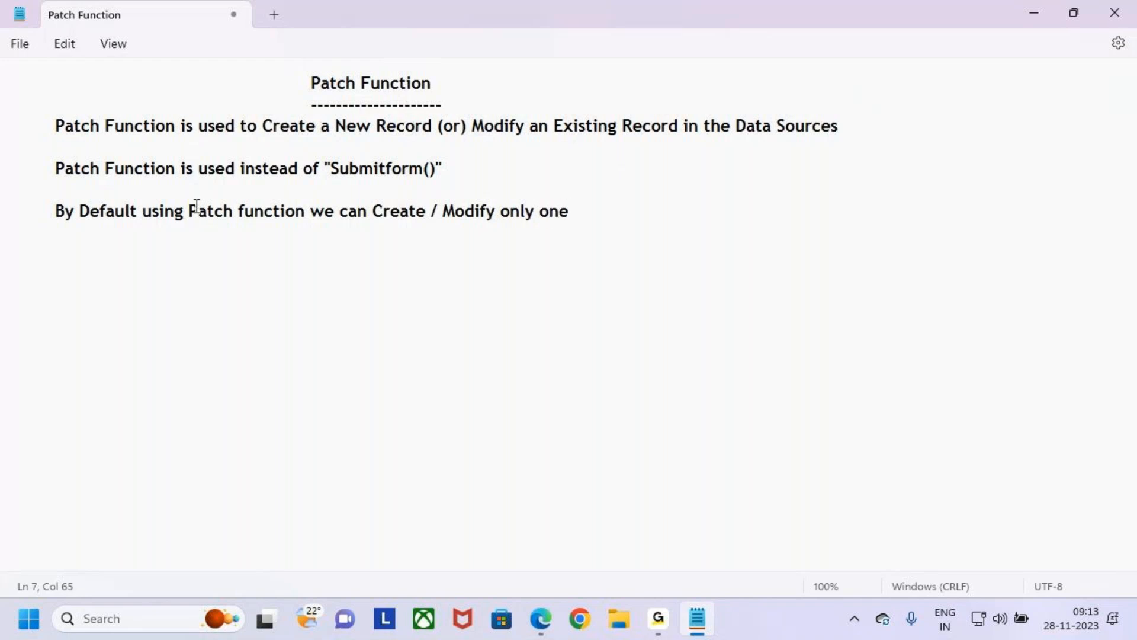
pyautogui.write(' single Record')
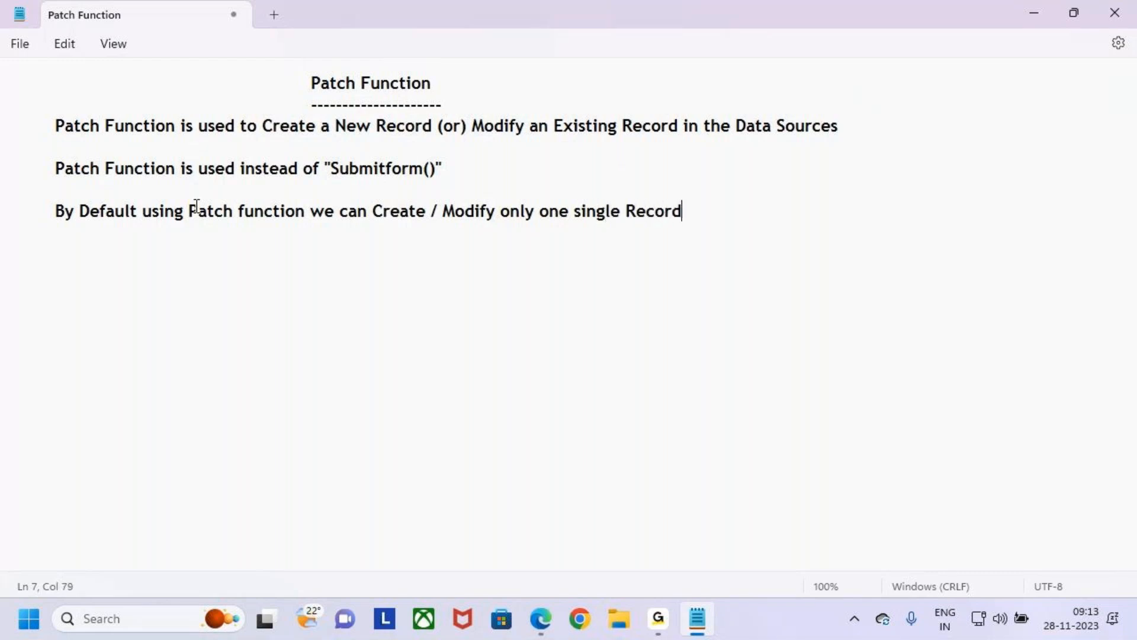
# - Finish the third note with "only one Single Record", capitalising "Single"
pyautogui.click(583, 210)
pyautogui.press('BackSpace')
pyautogui.write('S')
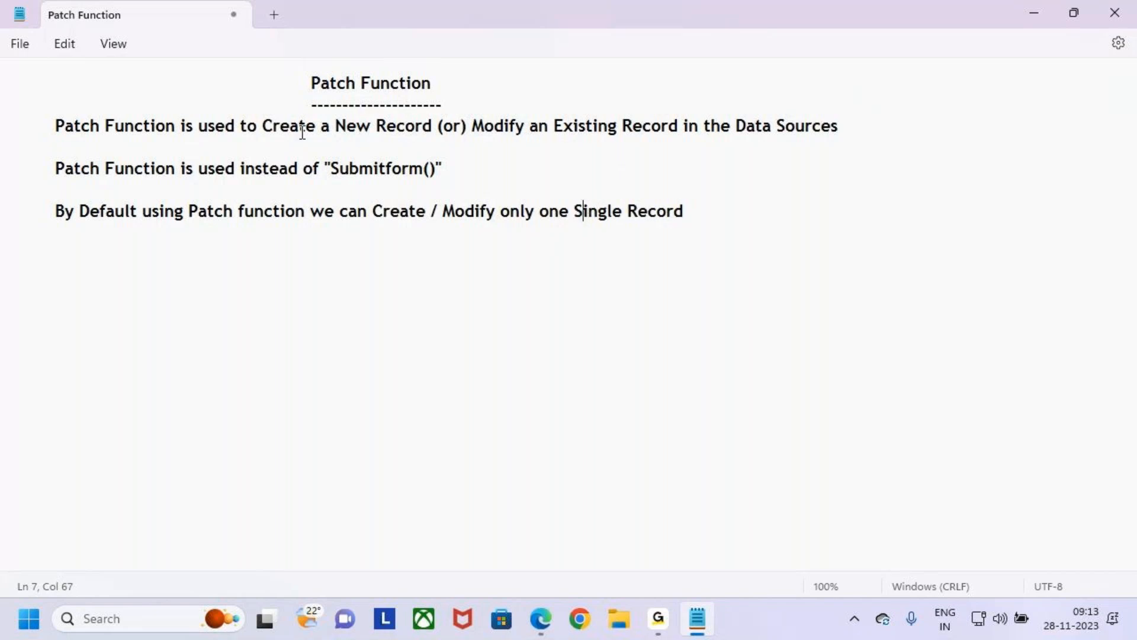
# - Highlight the creating and modifying phrases in the definition line to point them out
pyautogui.moveTo(262, 125); pyautogui.dragTo(357, 126)
pyautogui.moveTo(468, 126); pyautogui.dragTo(536, 125)
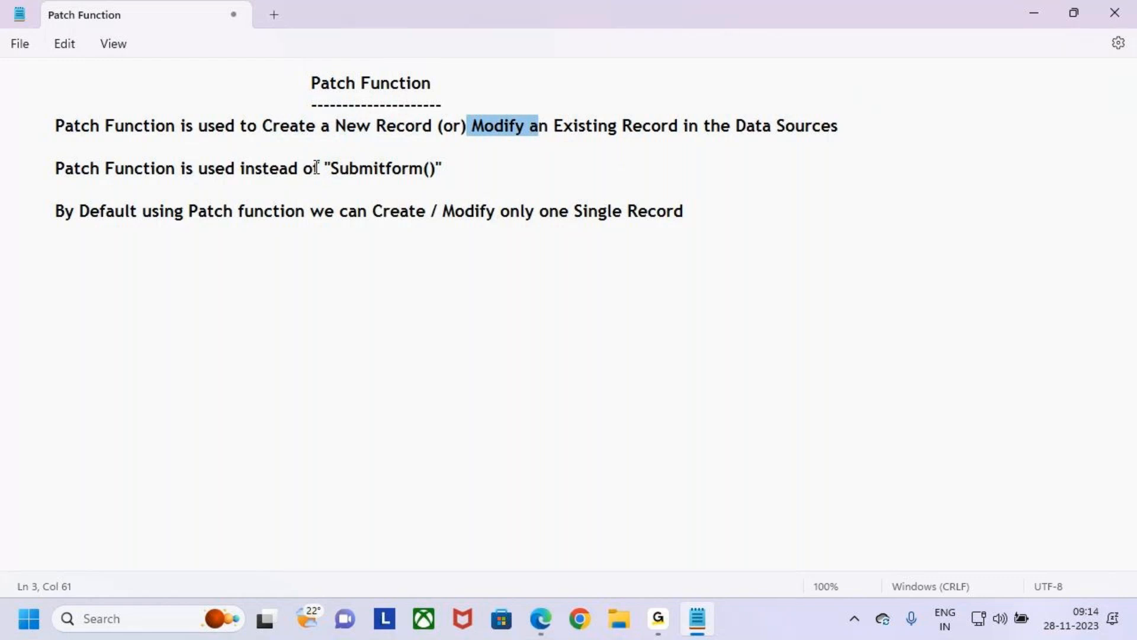
pyautogui.click(396, 136)
pyautogui.moveTo(273, 127); pyautogui.dragTo(346, 127)
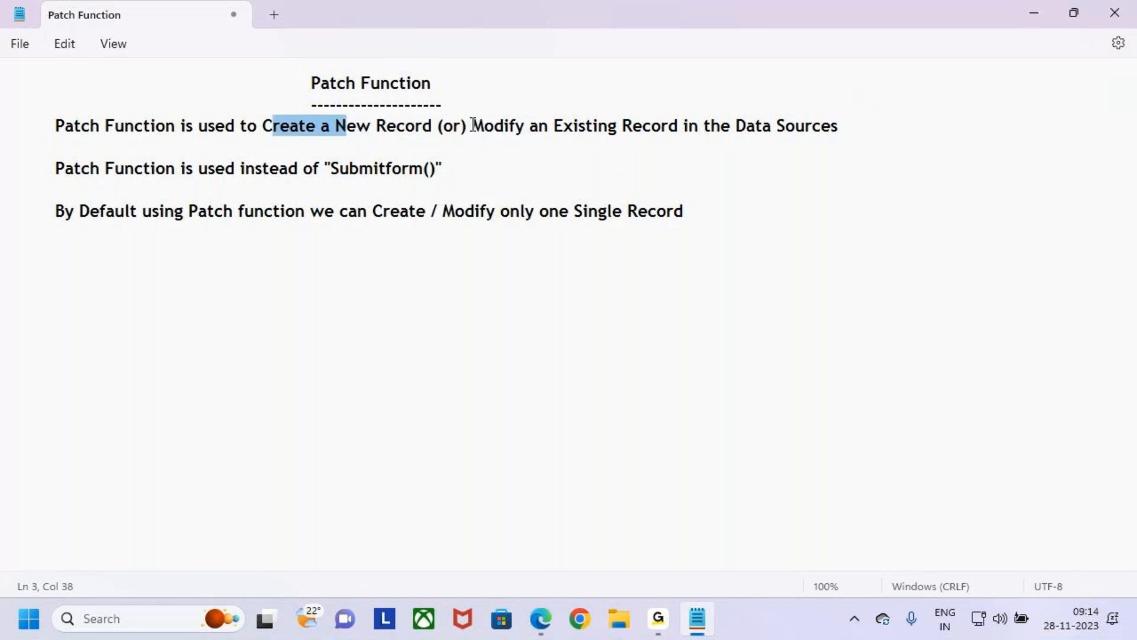
pyautogui.moveTo(469, 127); pyautogui.dragTo(524, 125)
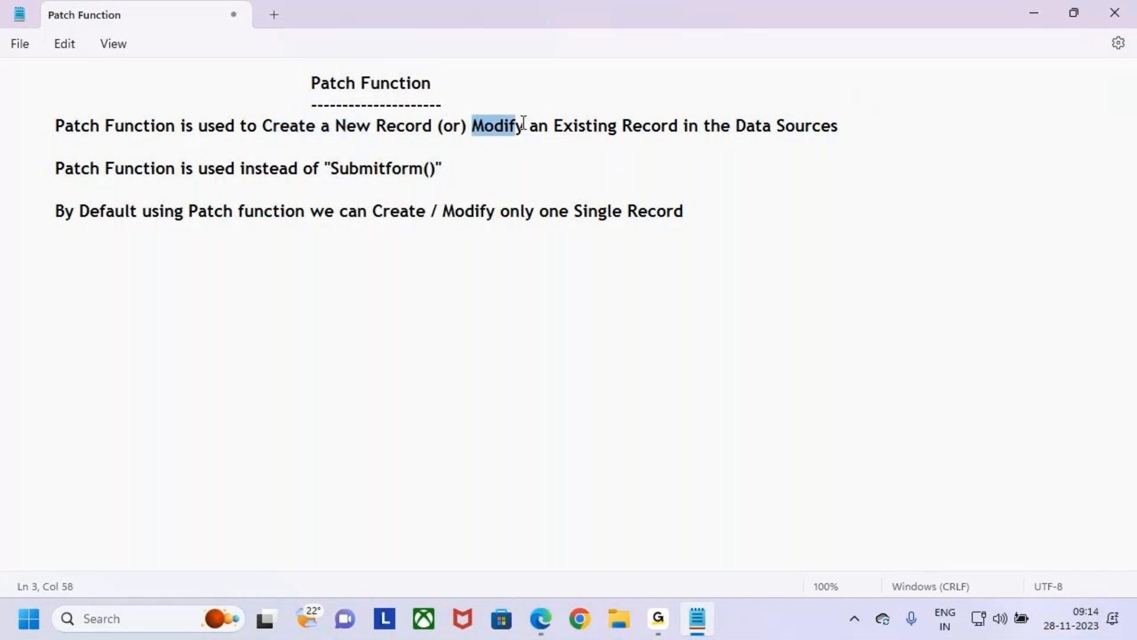
pyautogui.click(496, 167)
# - Capitalise the first letter of "function" in the third note line so it reads "Patch Function"
pyautogui.moveTo(51, 212); pyautogui.dragTo(287, 211)
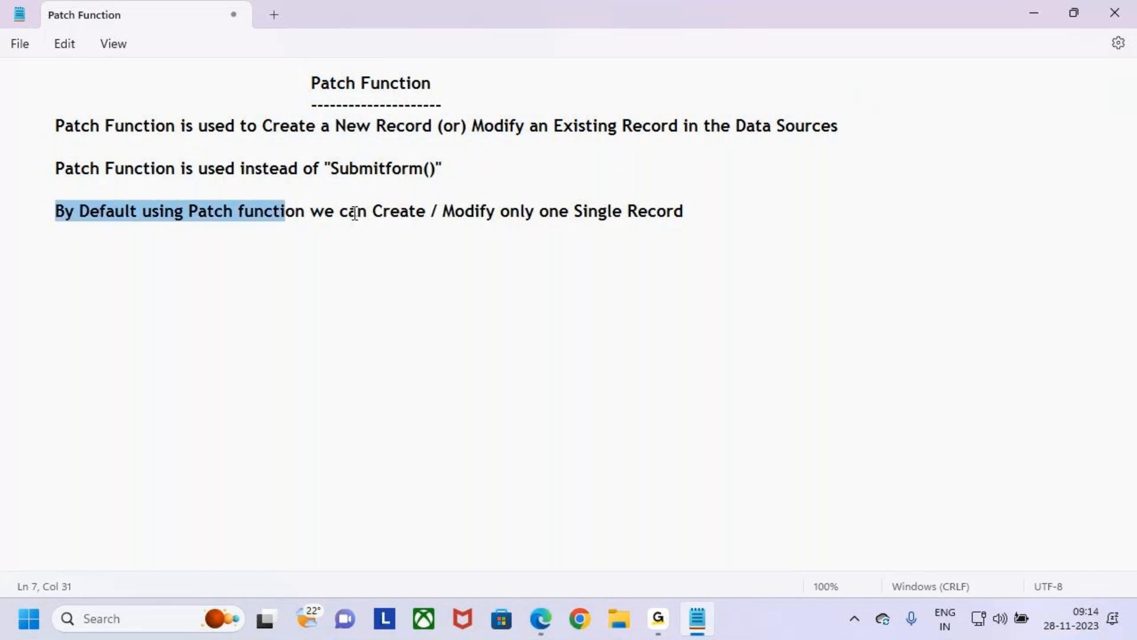
pyautogui.click(254, 212)
pyautogui.press('Left')
pyautogui.press('BackSpace')
pyautogui.press('BackSpace')
pyautogui.write('F')
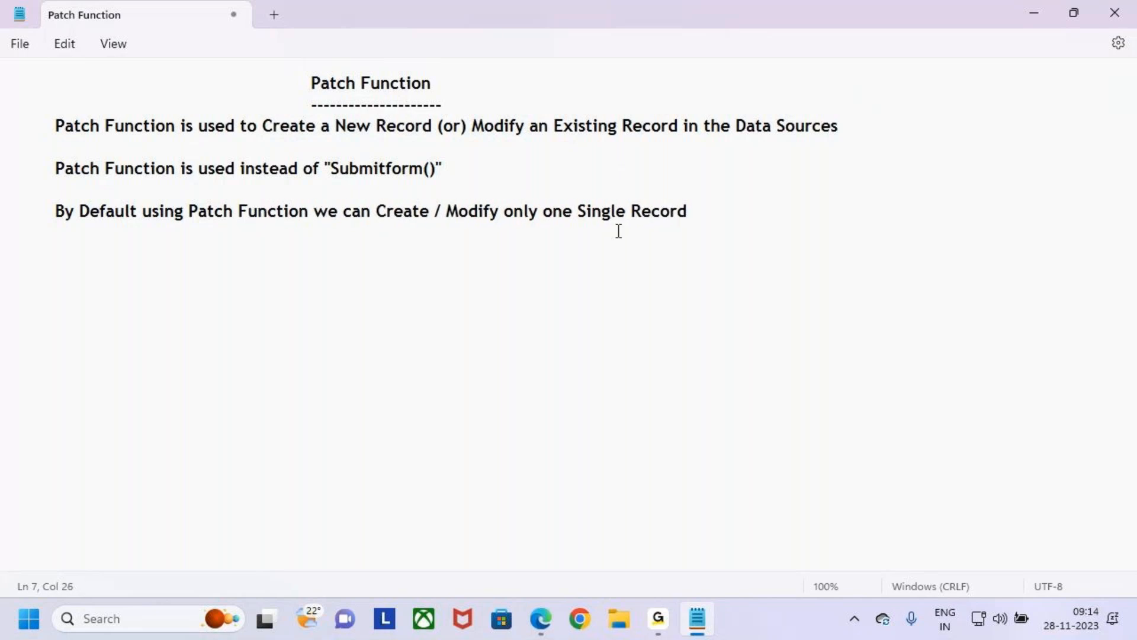
# - Add a new line below the third note and highlight all three note lines together
pyautogui.moveTo(527, 212); pyautogui.dragTo(695, 211)
pyautogui.click(741, 212)
pyautogui.press('Return')
pyautogui.press('Tab')
pyautogui.moveTo(714, 224); pyautogui.dragTo(3, 130)
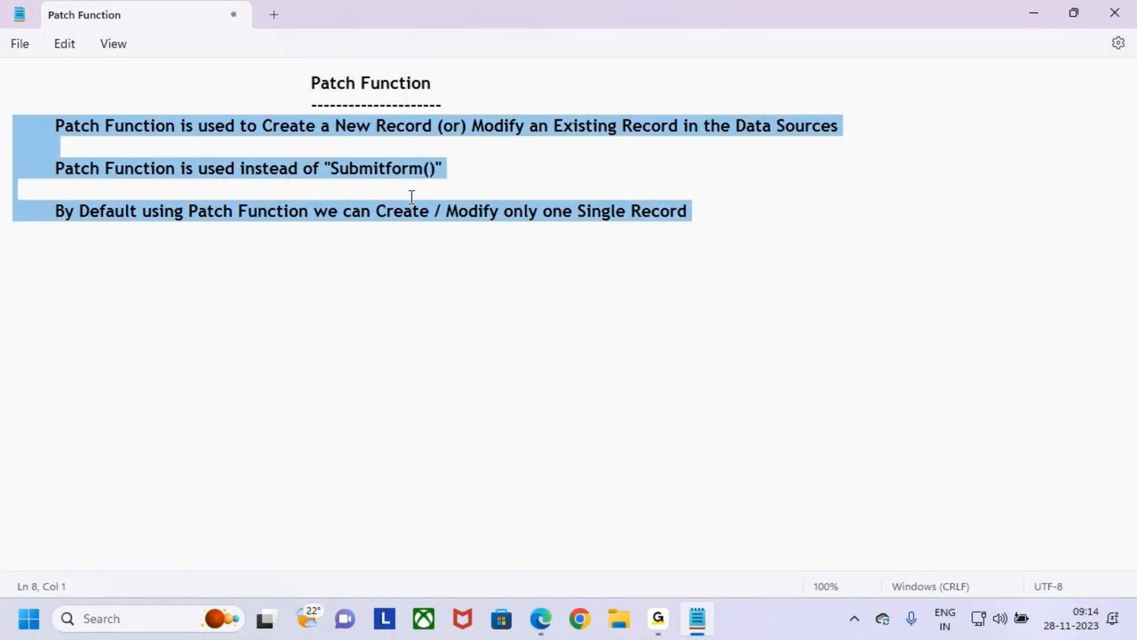
pyautogui.click(484, 176)
# - Draw red boxes around "Create a New Record", "Data Sources" and "Modify an Existing Record" in the definition line
pyautogui.hotkey('ctrl', '2')
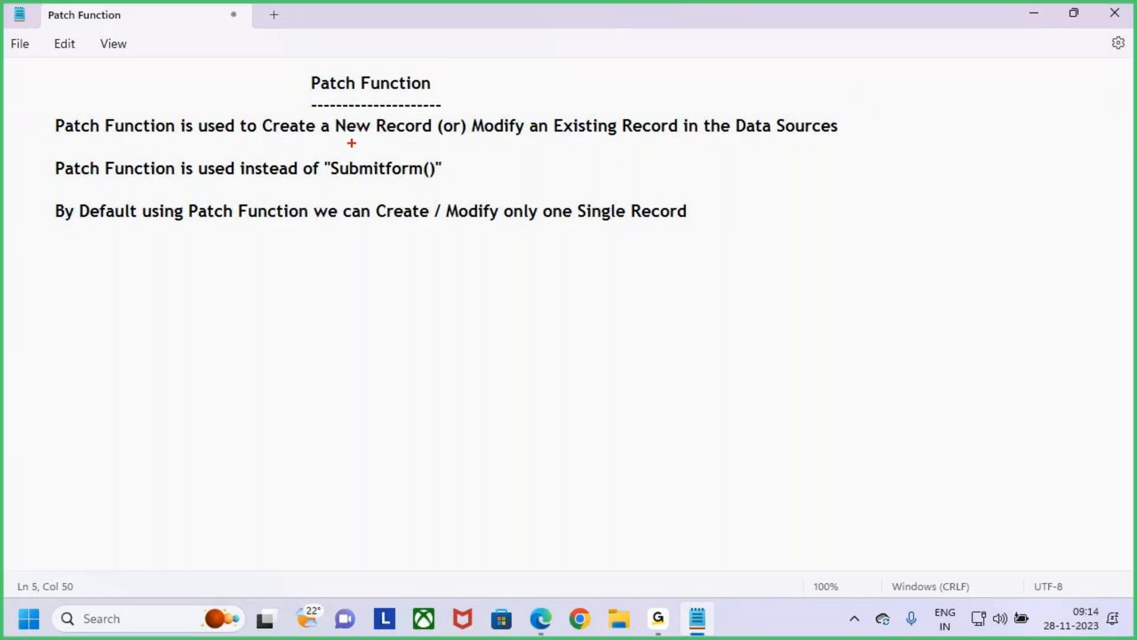
pyautogui.moveTo(262, 116); pyautogui.dragTo(437, 140)
pyautogui.moveTo(731, 113); pyautogui.dragTo(850, 141)
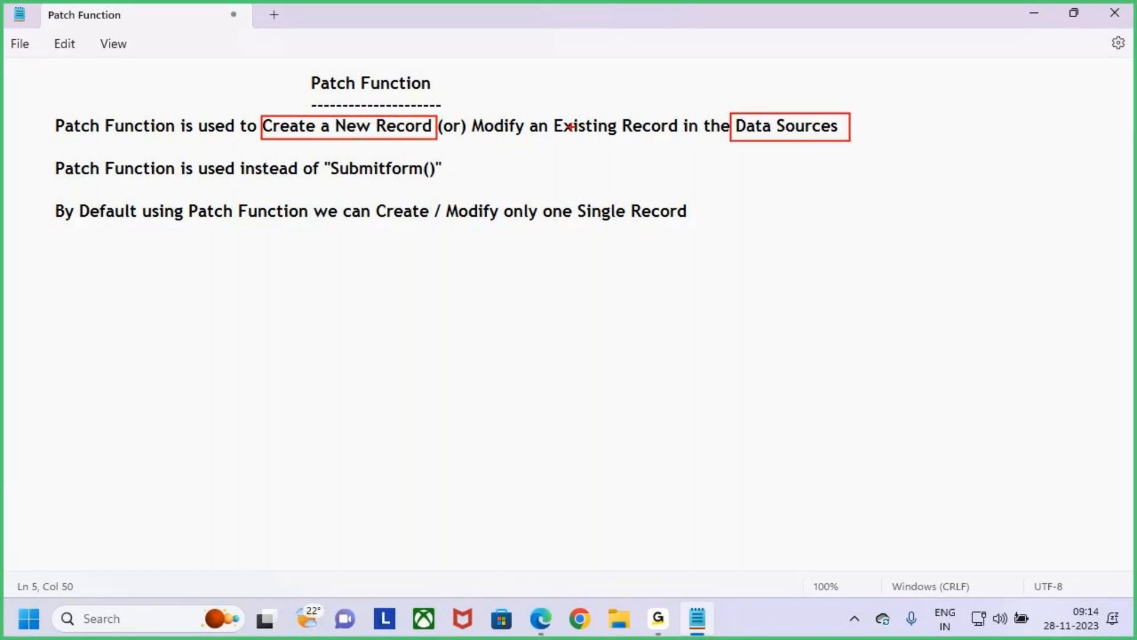
pyautogui.moveTo(469, 113)
pyautogui.mouseDown()
pyautogui.moveTo(622, 145)
pyautogui.moveTo(684, 141)
pyautogui.mouseUp()
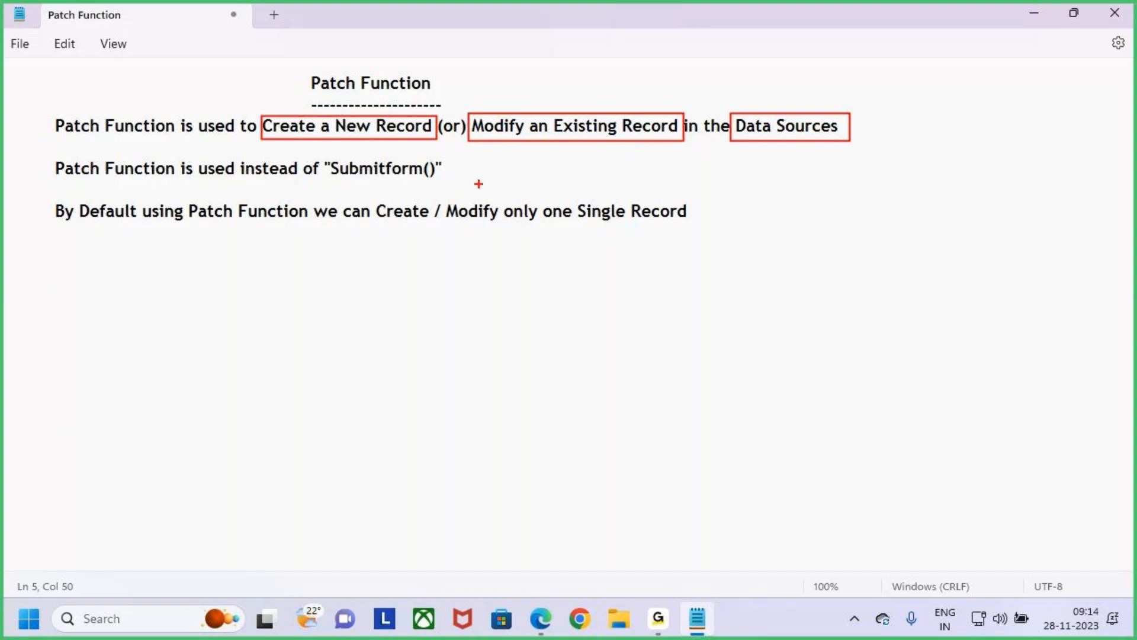
# - Draw red arrows pointing down at the two boxed record phrases and clear all the annotations
pyautogui.moveTo(341, 75)
pyautogui.mouseDown()
pyautogui.moveTo(342, 109)
pyautogui.moveTo(355, 118)
pyautogui.mouseUp()
pyautogui.moveTo(573, 75); pyautogui.dragTo(567, 115)
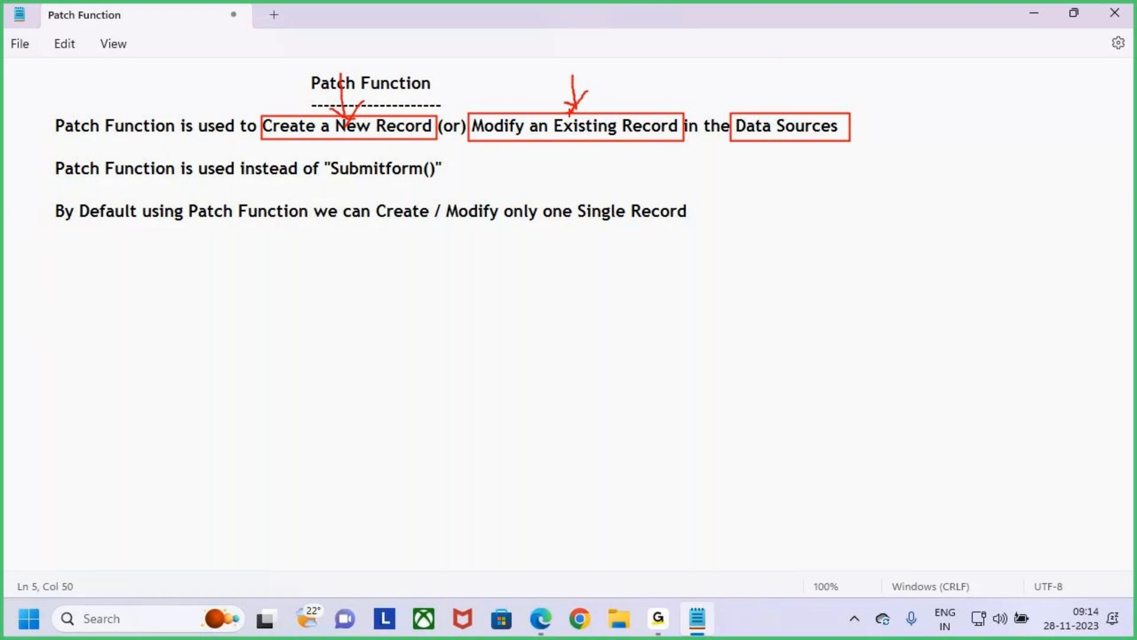
pyautogui.press('Escape')
# - Copy "Create a New Record" from the definition and paste it after two blank lines below the third note, indented one tab stop
pyautogui.click(402, 191)
pyautogui.moveTo(432, 125); pyautogui.dragTo(268, 126)
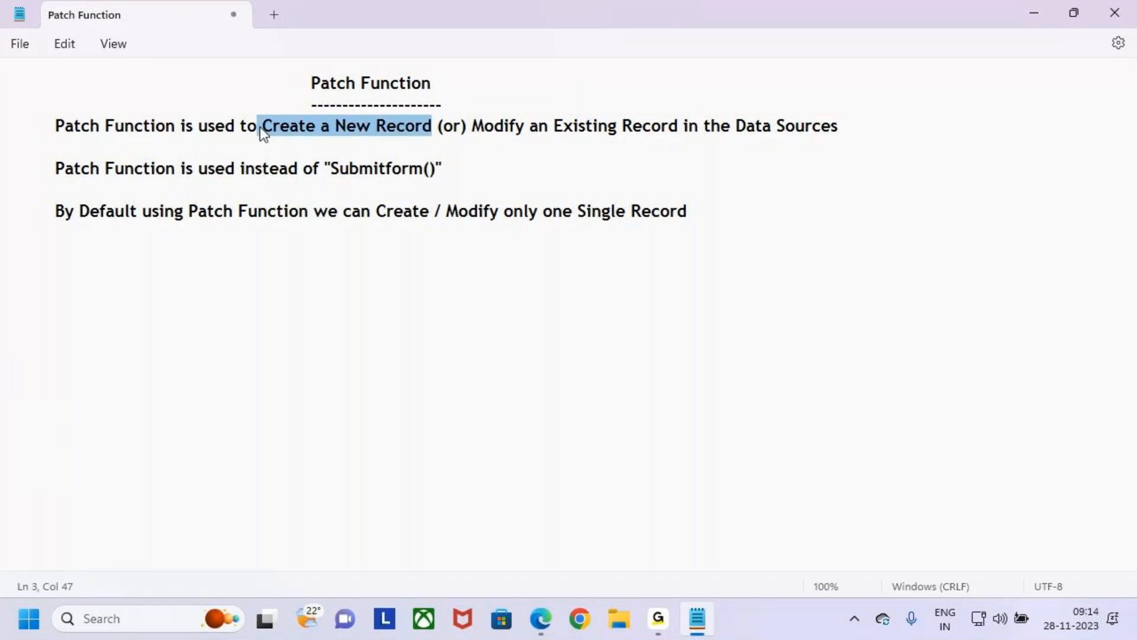
pyautogui.click(741, 223)
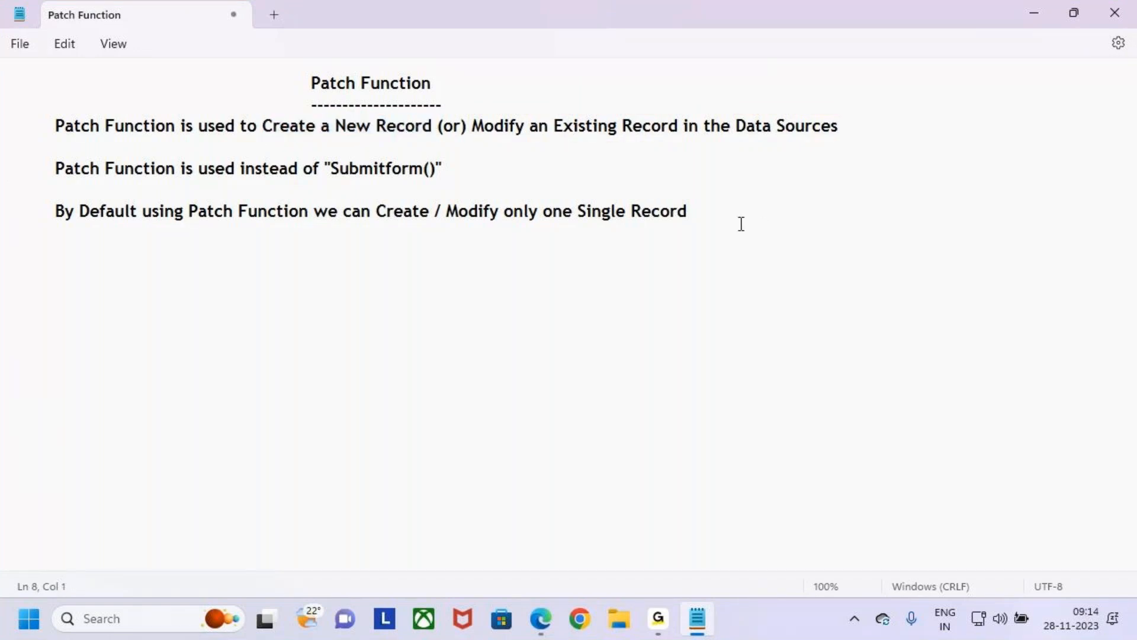
pyautogui.click(718, 216)
pyautogui.press('BackSpace')
pyautogui.press('BackSpace')
pyautogui.press('BackSpace')
pyautogui.press('BackSpace')
pyautogui.press('BackSpace')
pyautogui.press('BackSpace')
pyautogui.press('BackSpace')
pyautogui.hotkey('ctrl', 'z')
pyautogui.press('Return')
pyautogui.press('Tab')
pyautogui.write('Create a New Record')
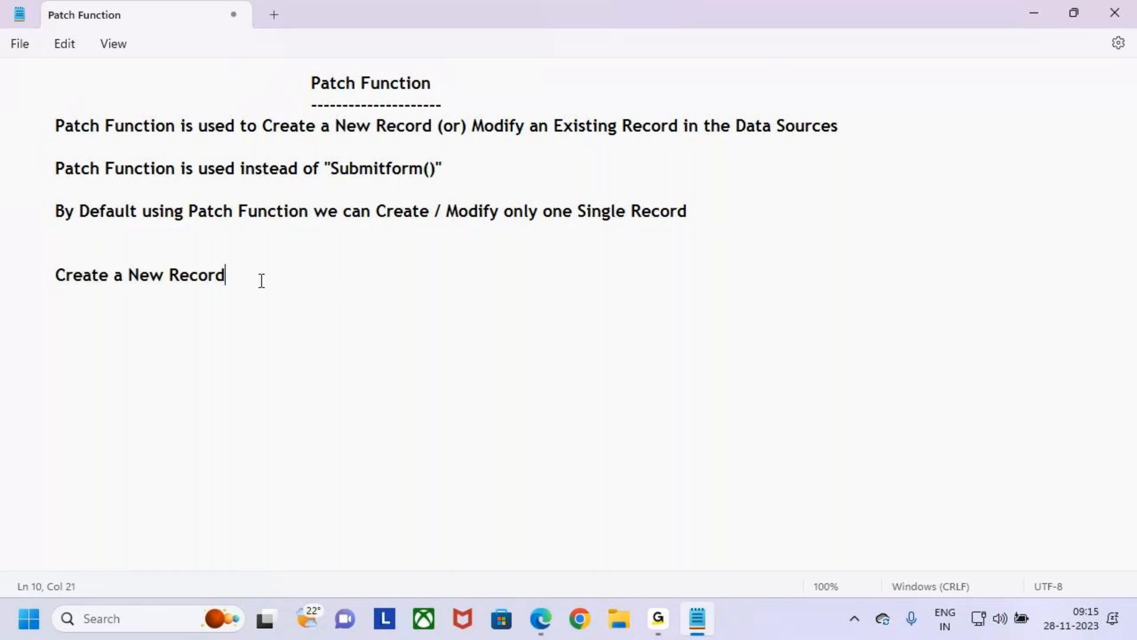
# - Extend the pasted text into the subheading "Create a New Record usingPatch Function"
pyautogui.write('s')
pyautogui.press('BackSpace')
pyautogui.write('using Patch Function')
pyautogui.press('Return')
pyautogui.press('BackSpace')
pyautogui.press('BackSpace')
pyautogui.press('BackSpace')
pyautogui.press('BackSpace')
pyautogui.press('BackSpace')
pyautogui.press('BackSpace')
pyautogui.write('ctio')
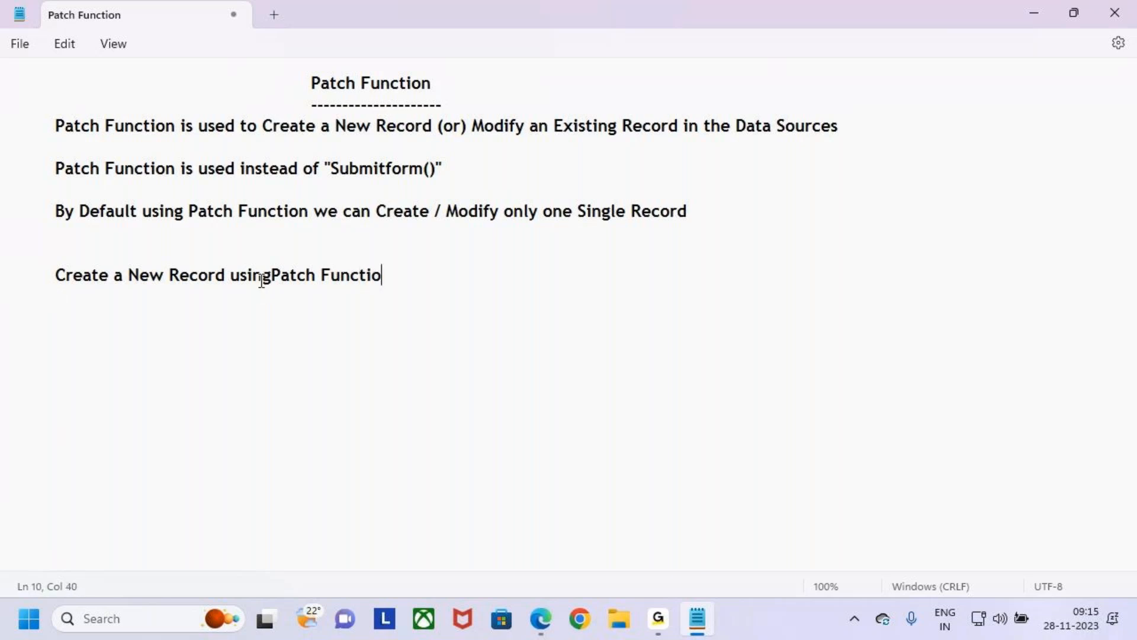
pyautogui.write('n')
pyautogui.press('Return')
pyautogui.press('BackSpace')
pyautogui.press('BackSpace')
pyautogui.press('BackSpace')
pyautogui.write('on')
# - Underline the new subheading with a row of hyphens on the next line
pyautogui.press('Return')
pyautogui.write('-------------------------------------------------')
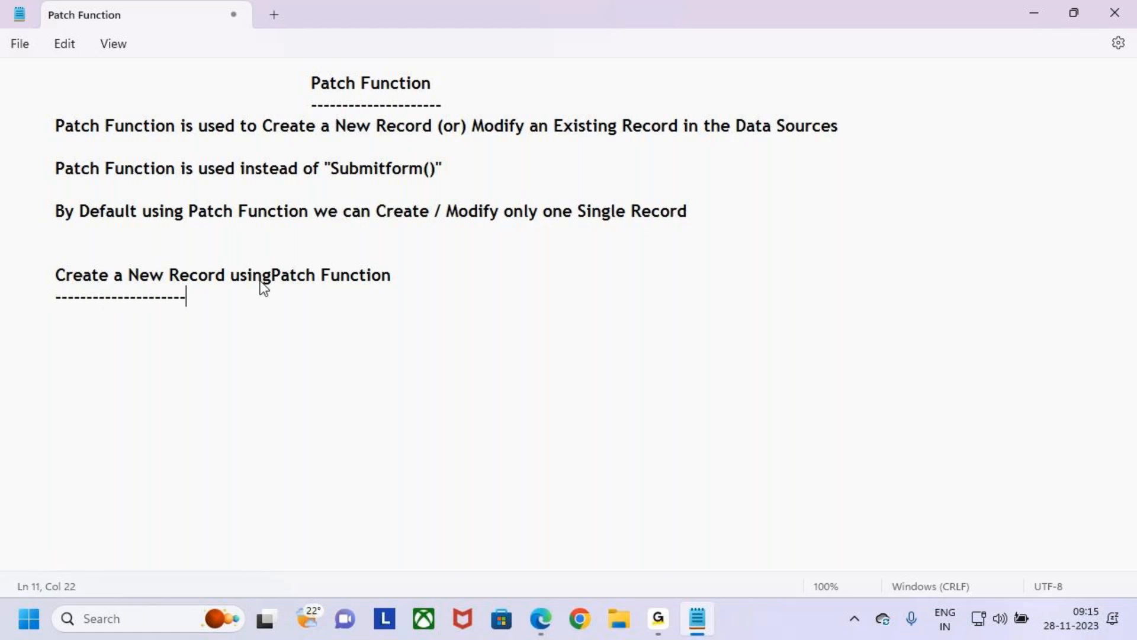
pyautogui.press('BackSpace')
pyautogui.press('BackSpace')
pyautogui.press('BackSpace')
pyautogui.press('BackSpace')
pyautogui.press('BackSpace')
pyautogui.write('-----')
pyautogui.press('BackSpace')
pyautogui.press('BackSpace')
pyautogui.press('BackSpace')
pyautogui.press('BackSpace')
pyautogui.press('BackSpace')
pyautogui.press('BackSpace')
pyautogui.press('BackSpace')
pyautogui.write('--------------------------------')
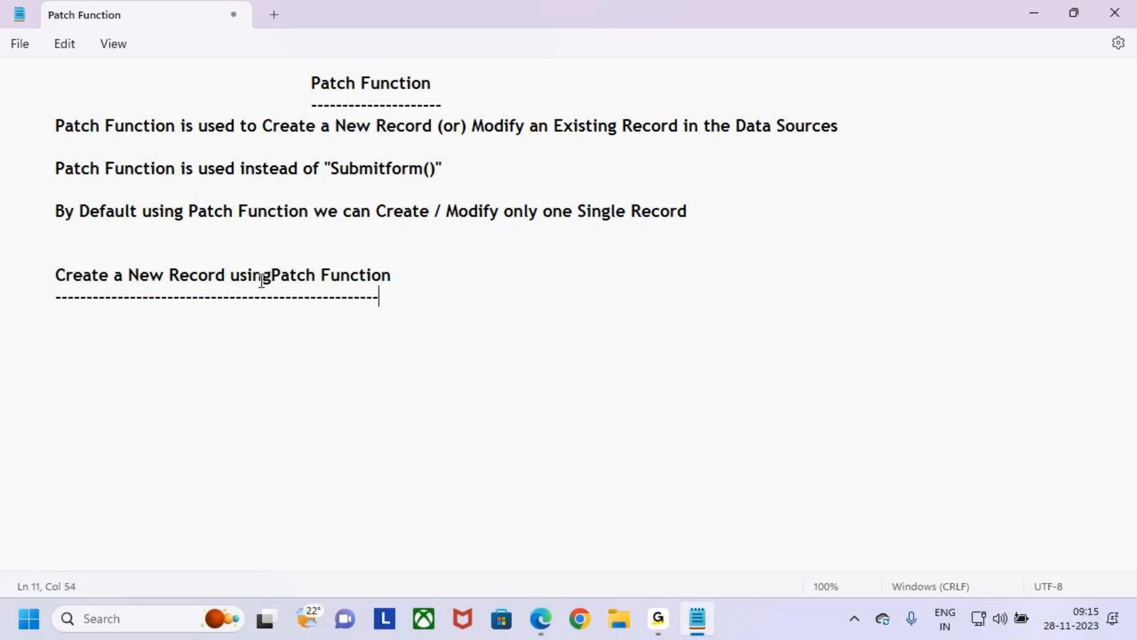
# - Leave one blank line below the dashed underline and write "Defaults Function", indented two tab stops
pyautogui.press('Return')
pyautogui.press('Return')
pyautogui.press('Tab')
pyautogui.moveTo(312, 83); pyautogui.dragTo(363, 83)
pyautogui.hotkey('ctrl', '2')
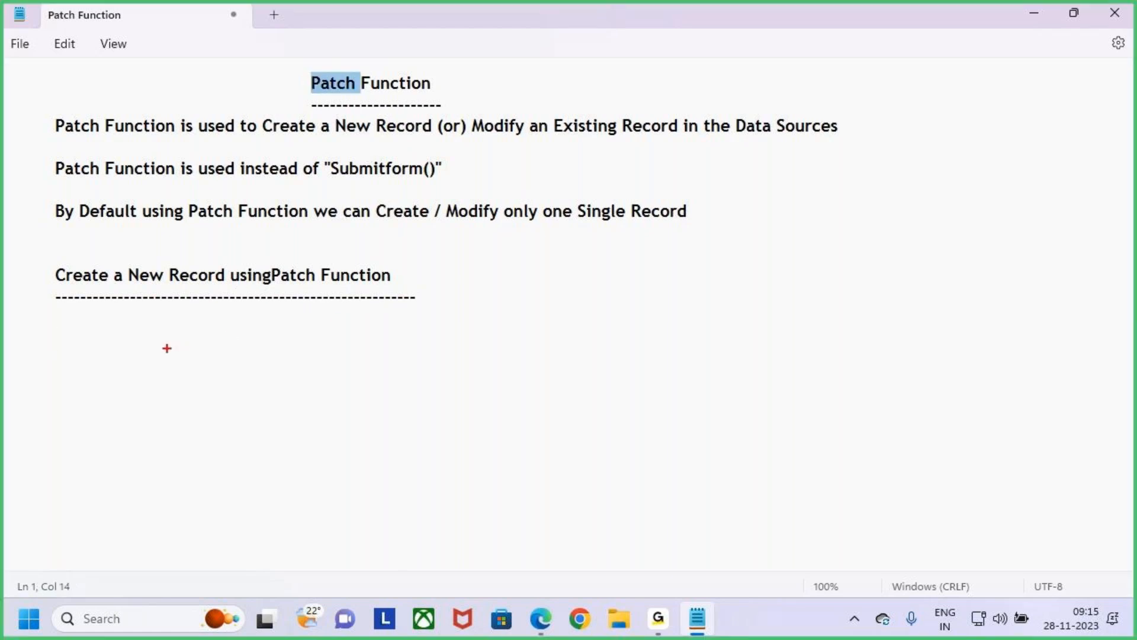
pyautogui.press('Escape')
pyautogui.click(157, 322)
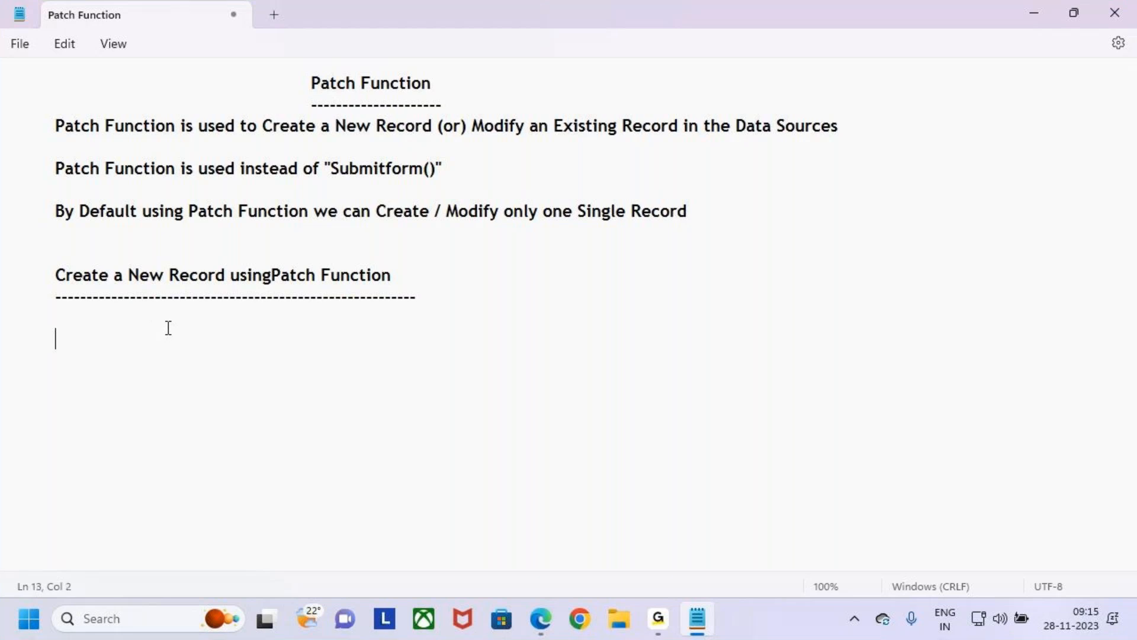
pyautogui.write('Defaults')
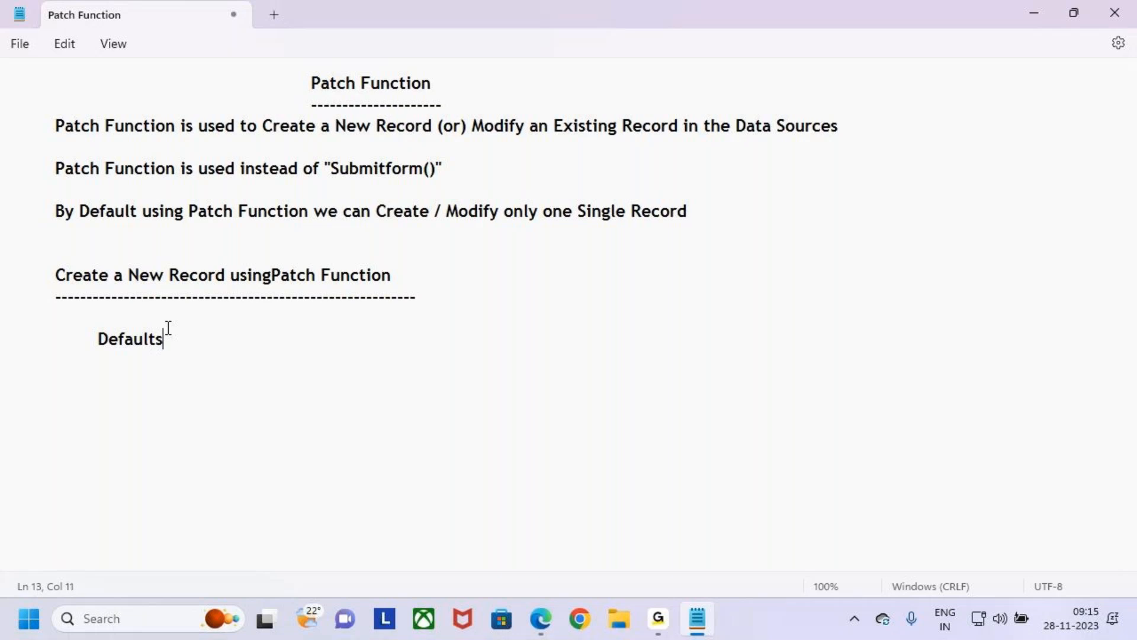
pyautogui.write(' Function')
# - Box the subheading in red, clear the annotation and insert the missing space between "using" and "Patch"
pyautogui.hotkey('ctrl', '2')
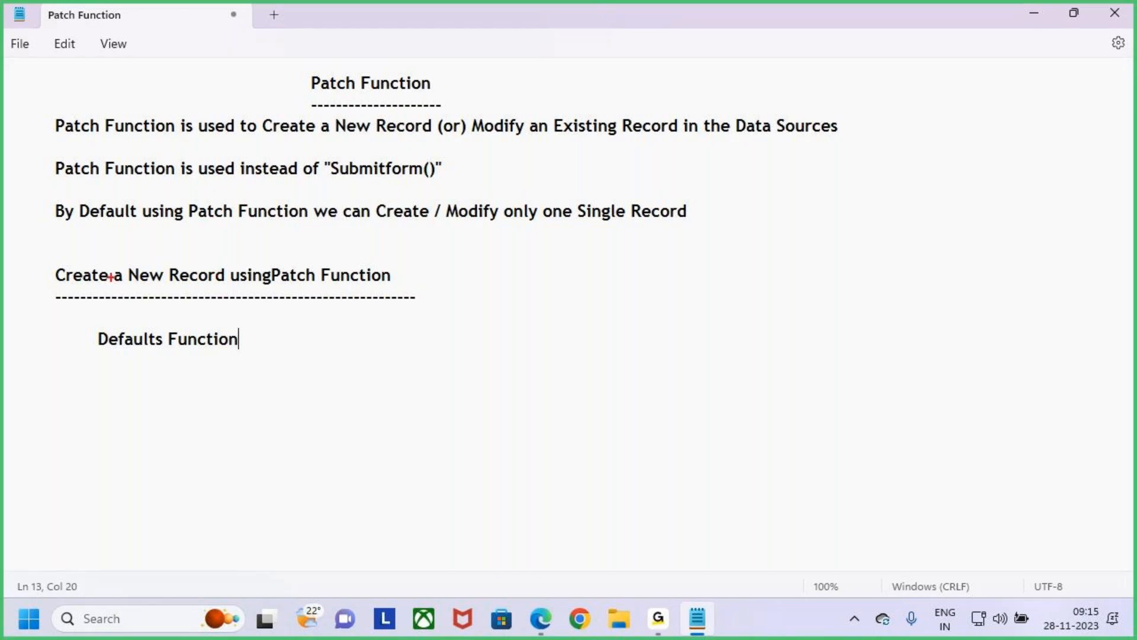
pyautogui.moveTo(42, 262); pyautogui.dragTo(405, 290)
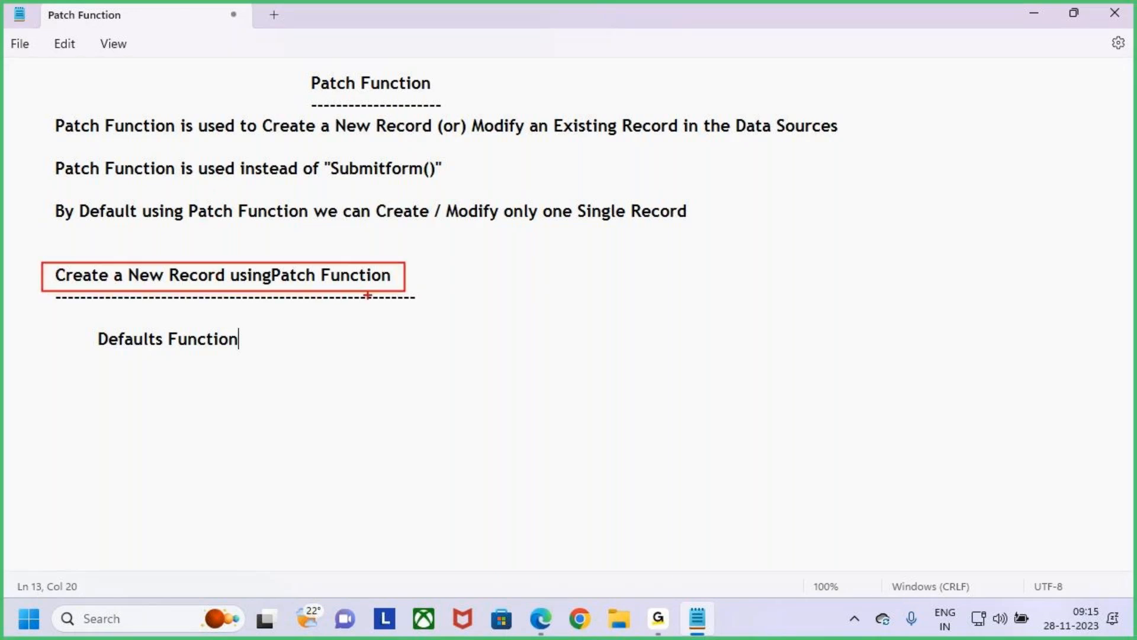
pyautogui.press('Escape')
pyautogui.click(272, 276)
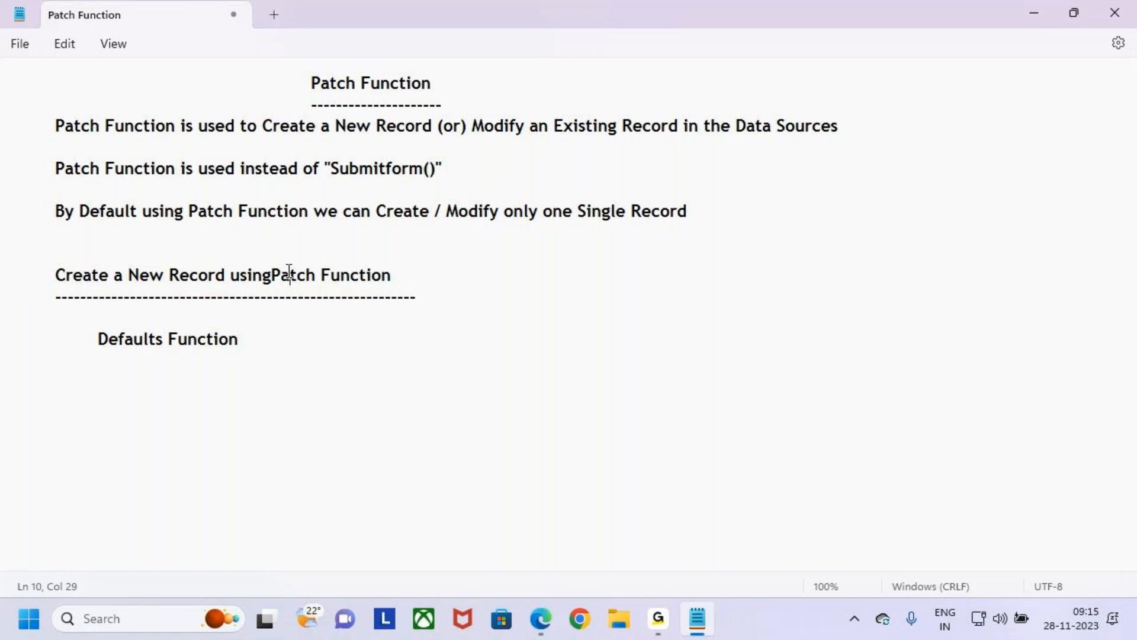
# - Annotate the subheading with a red box and arrow, link "Patch" by a curved arrow to a boxed "Defaults Function", and clear the drawing
pyautogui.hotkey('ctrl', '2')
pyautogui.moveTo(57, 257); pyautogui.dragTo(403, 293)
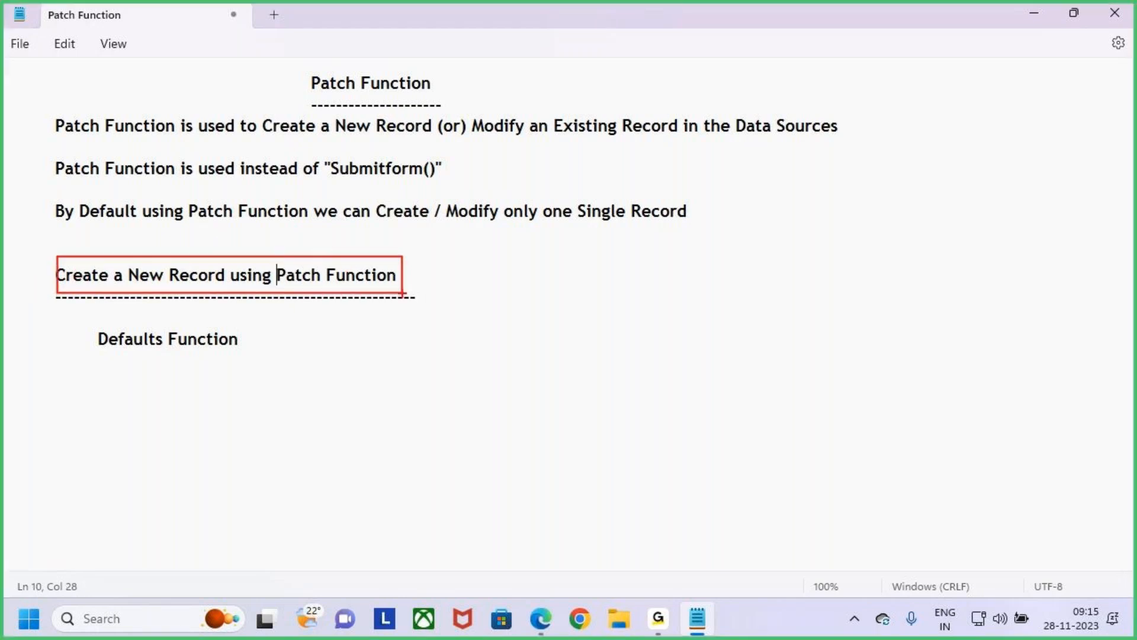
pyautogui.moveTo(249, 227); pyautogui.dragTo(257, 261)
pyautogui.moveTo(262, 247)
pyautogui.mouseDown()
pyautogui.moveTo(257, 263)
pyautogui.moveTo(409, 225)
pyautogui.moveTo(166, 381)
pyautogui.mouseUp()
pyautogui.moveTo(90, 320)
pyautogui.mouseDown()
pyautogui.moveTo(193, 353)
pyautogui.moveTo(244, 354)
pyautogui.mouseUp()
pyautogui.moveTo(167, 360)
pyautogui.mouseDown()
pyautogui.moveTo(157, 377)
pyautogui.moveTo(188, 380)
pyautogui.mouseUp()
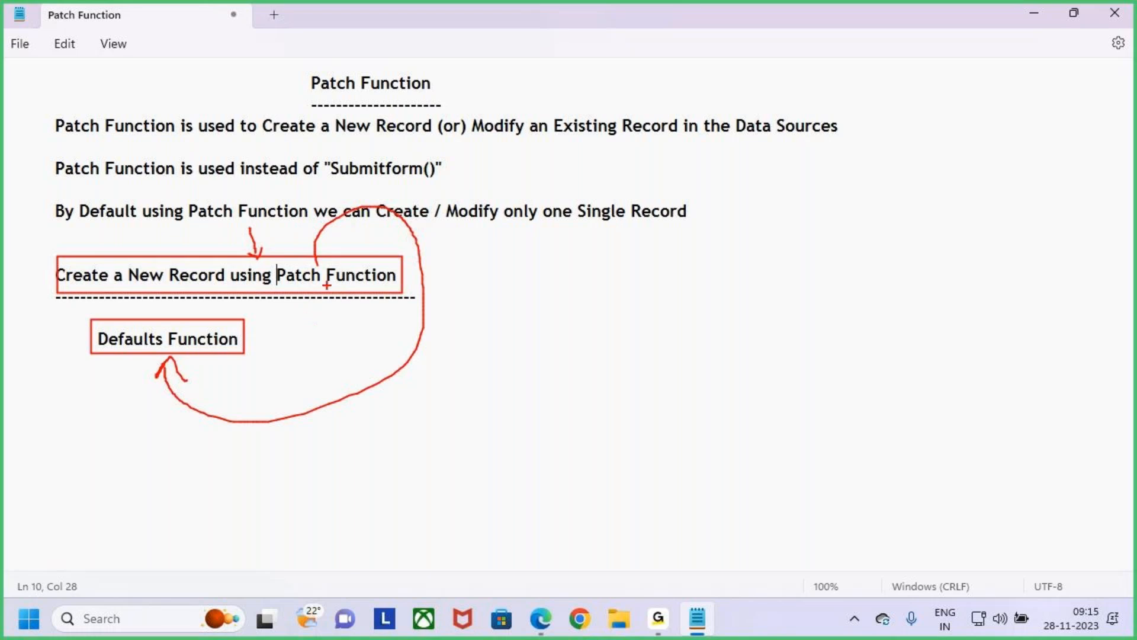
pyautogui.press('Escape')
# - Highlight the word "Modify" in the first note and "Patch Function" in the subheading for explanation
pyautogui.click(93, 342)
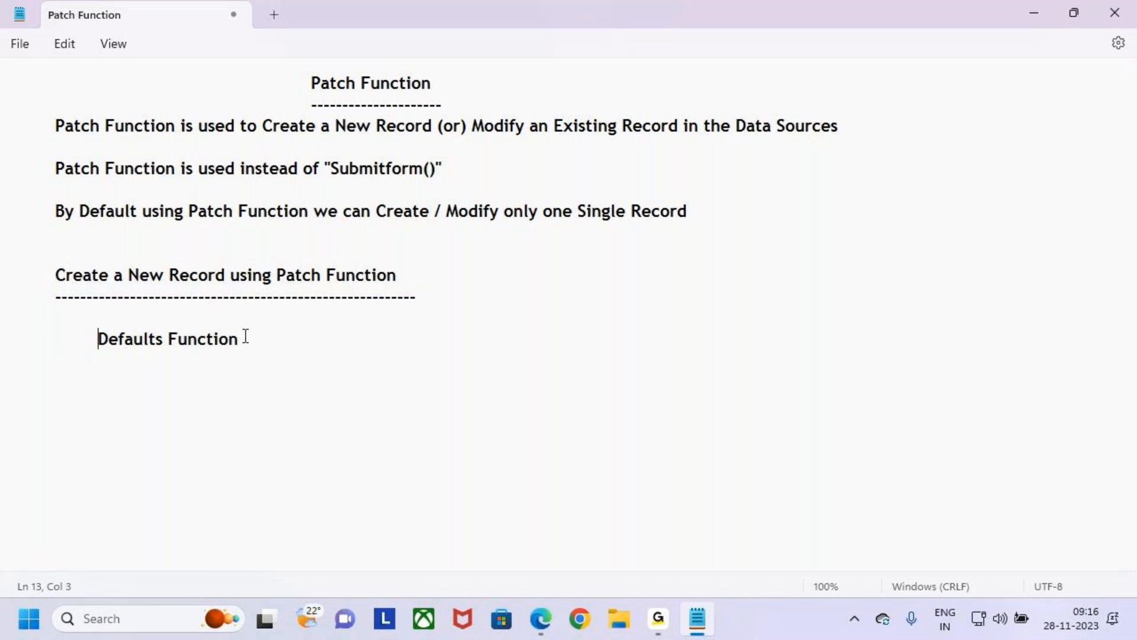
pyautogui.moveTo(473, 133); pyautogui.dragTo(530, 122)
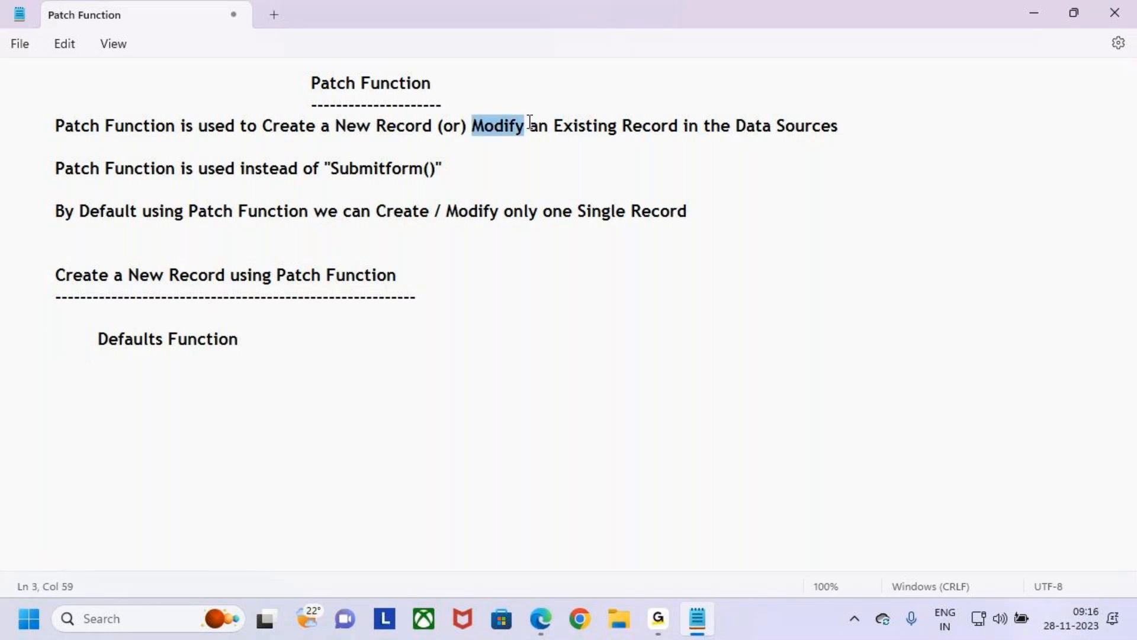
pyautogui.moveTo(311, 89); pyautogui.dragTo(338, 85)
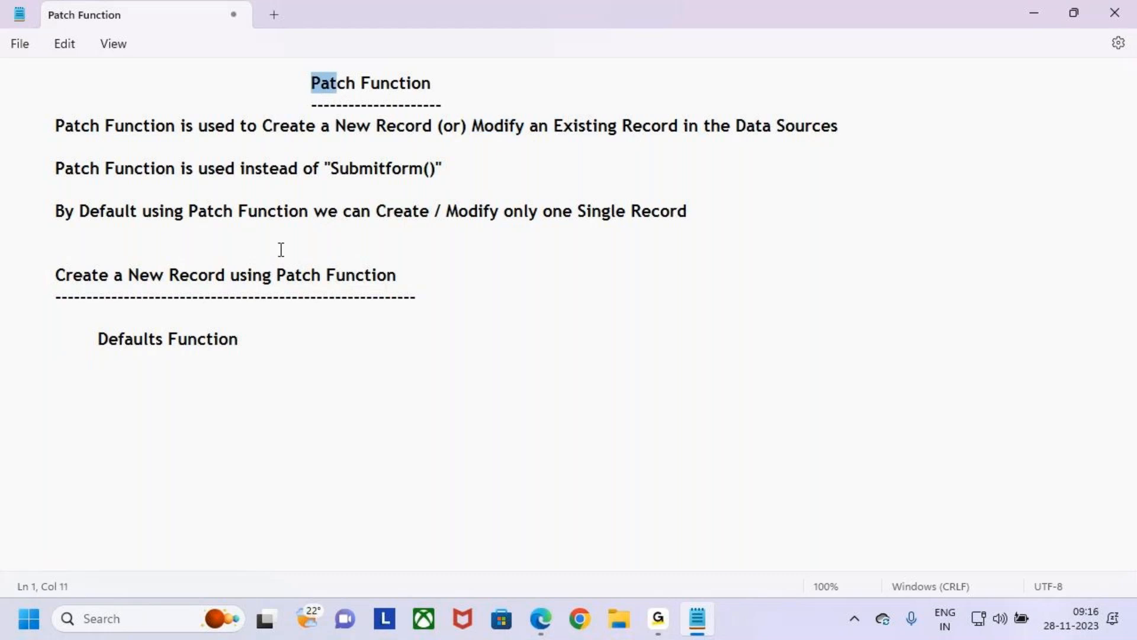
pyautogui.click(286, 343)
pyautogui.press('Return')
pyautogui.press('Return')
pyautogui.press('Tab')
pyautogui.moveTo(277, 275); pyautogui.dragTo(414, 274)
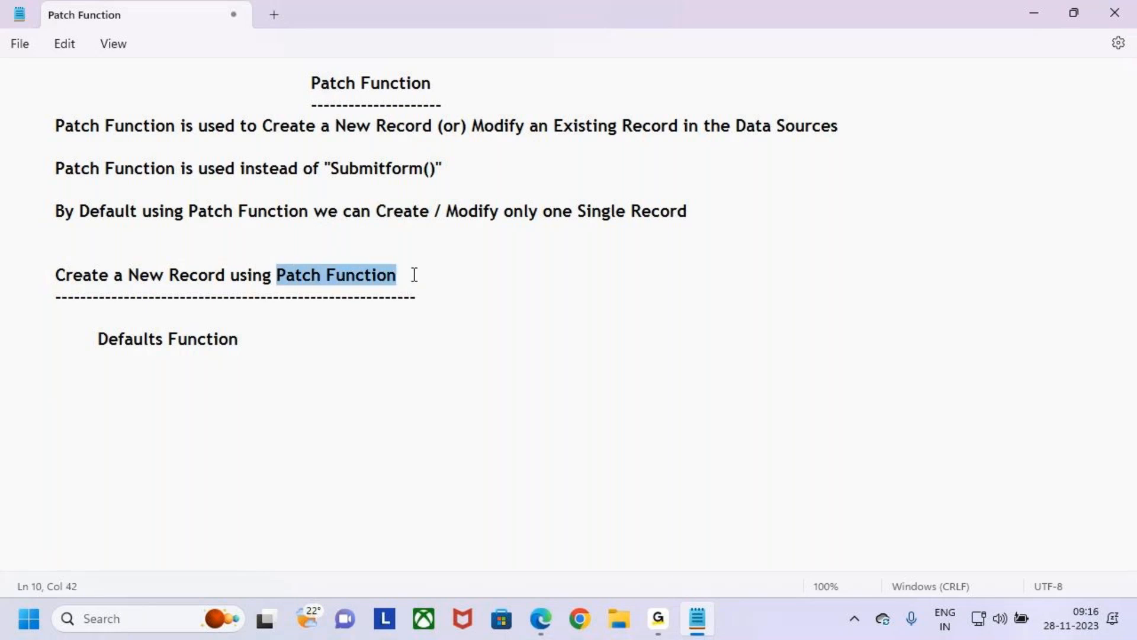
pyautogui.click(432, 307)
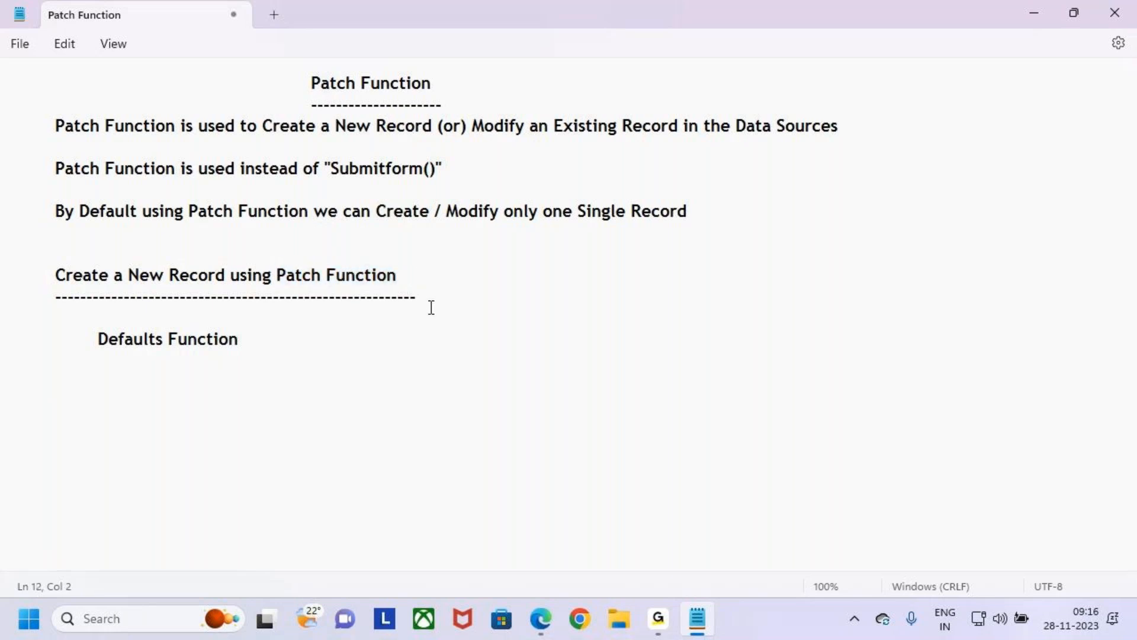
# - Switch to Chrome and open the Power Apps home page at make.powerapps.com
pyautogui.click(580, 619)
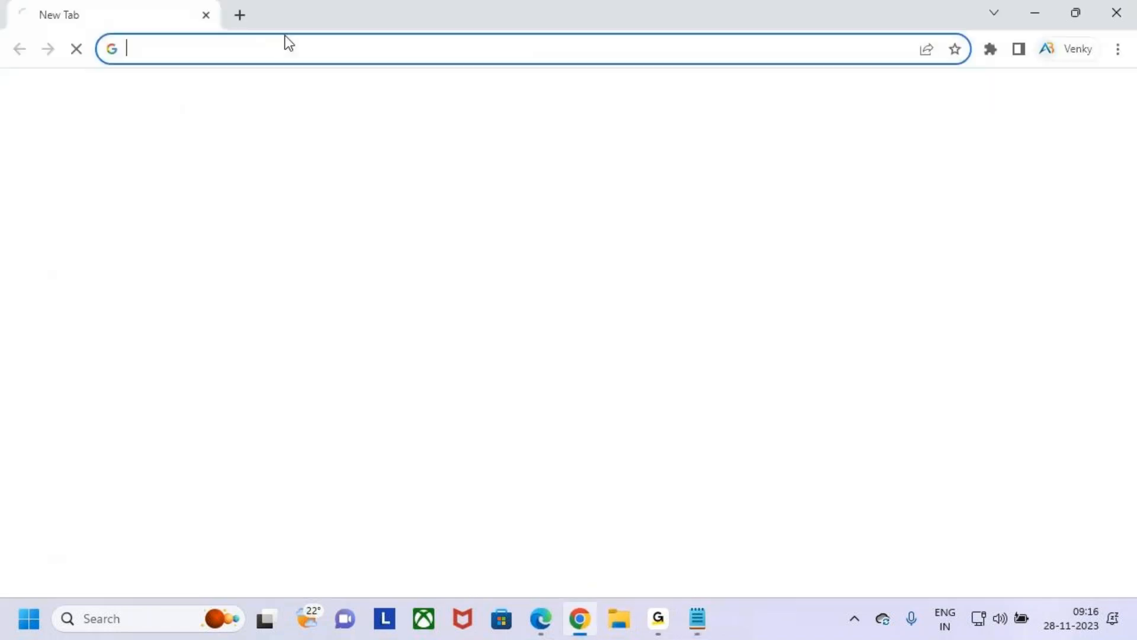
pyautogui.click(235, 46)
pyautogui.write('make.powerapps.com')
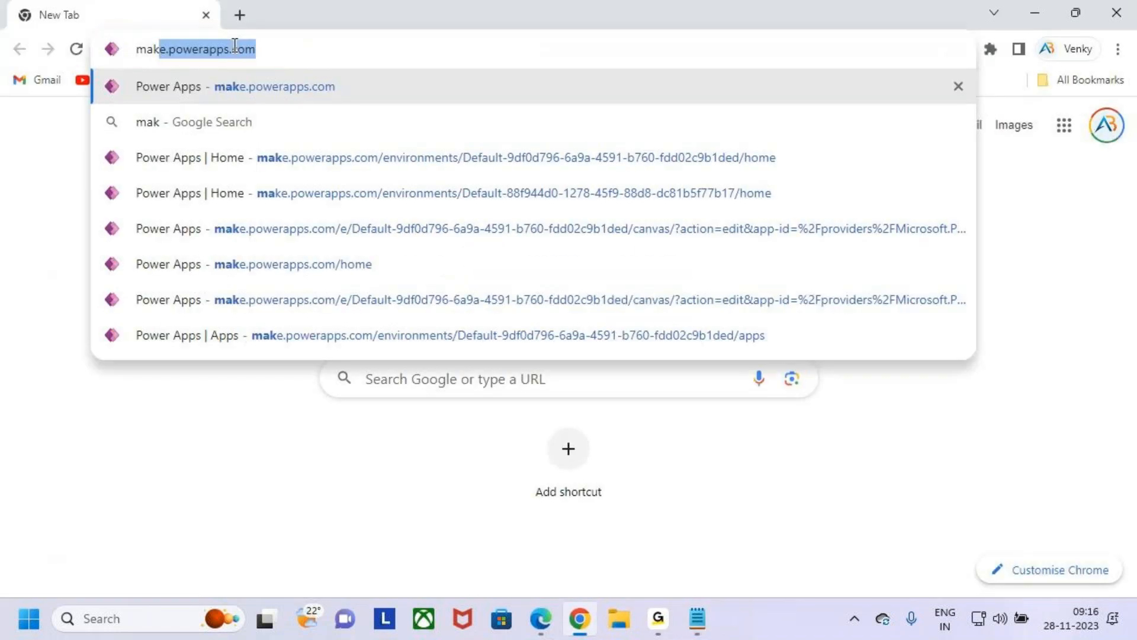
pyautogui.press('End')
pyautogui.press('Return')
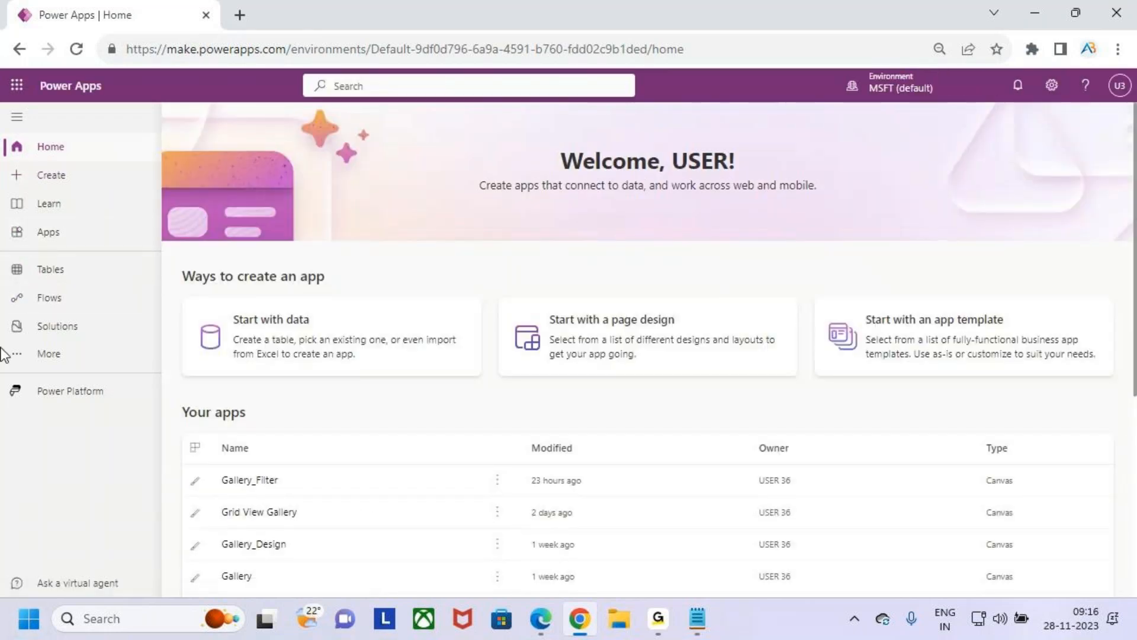
# - Go from Power Apps to SharePoint, point out the followed Patch site with a red box and tick, and open that site
pyautogui.click(16, 85)
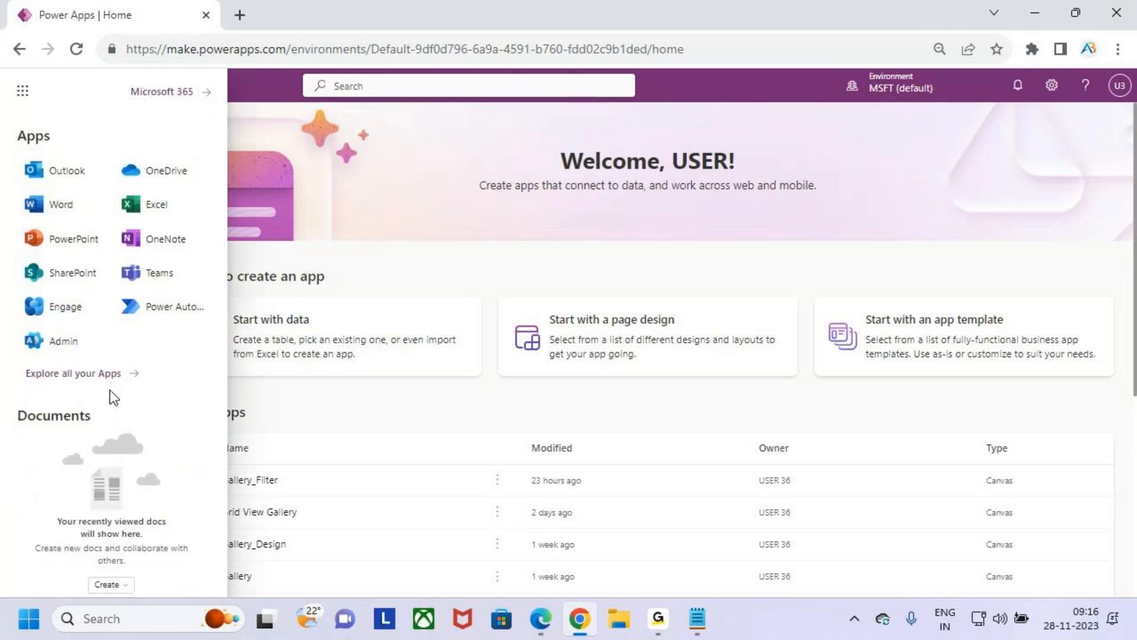
pyautogui.click(87, 283)
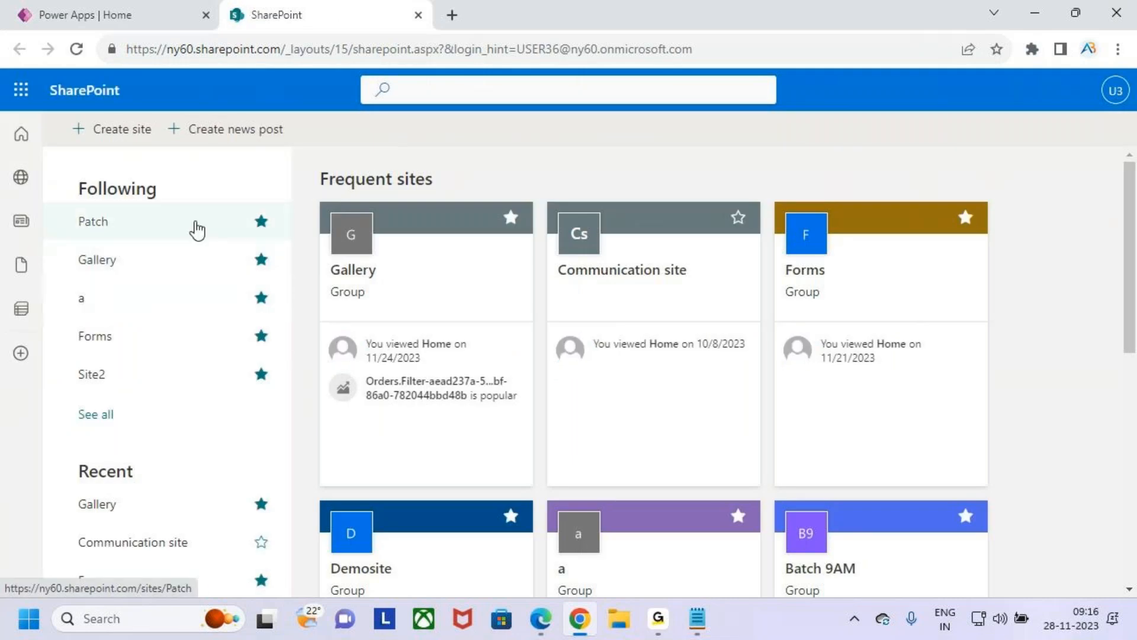
pyautogui.hotkey('ctrl', '2')
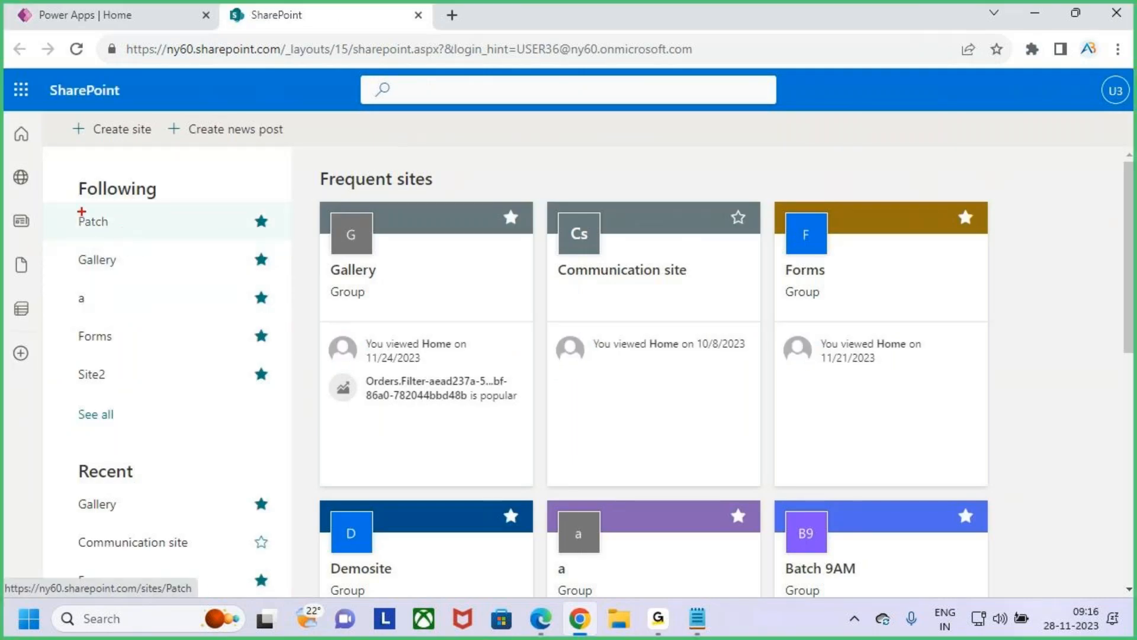
pyautogui.moveTo(66, 209); pyautogui.dragTo(165, 239)
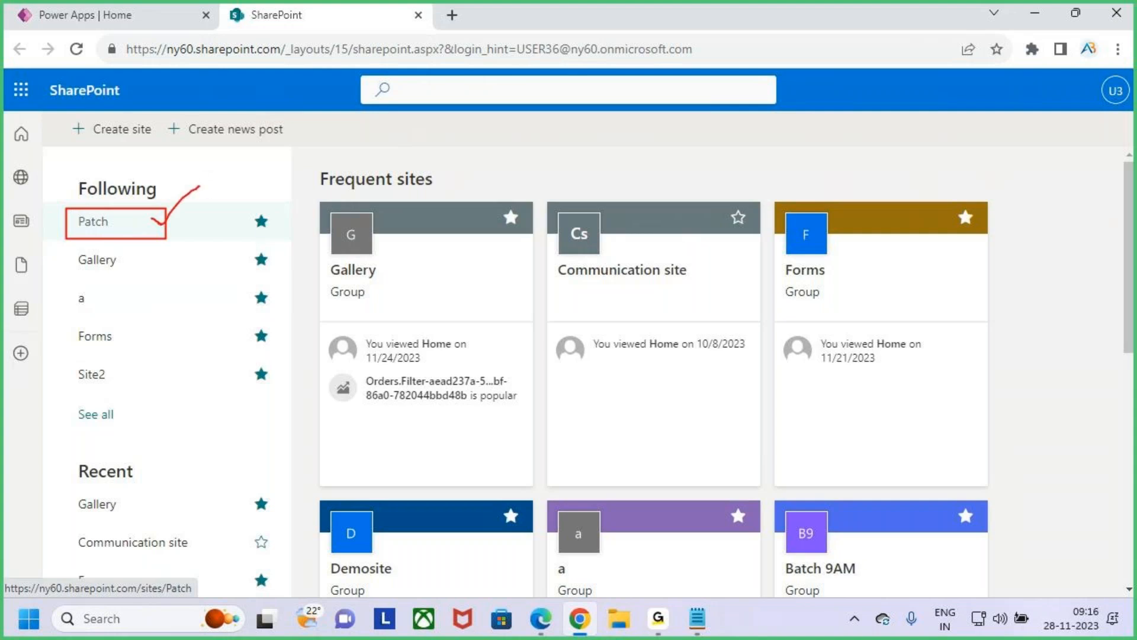
pyautogui.press('Escape')
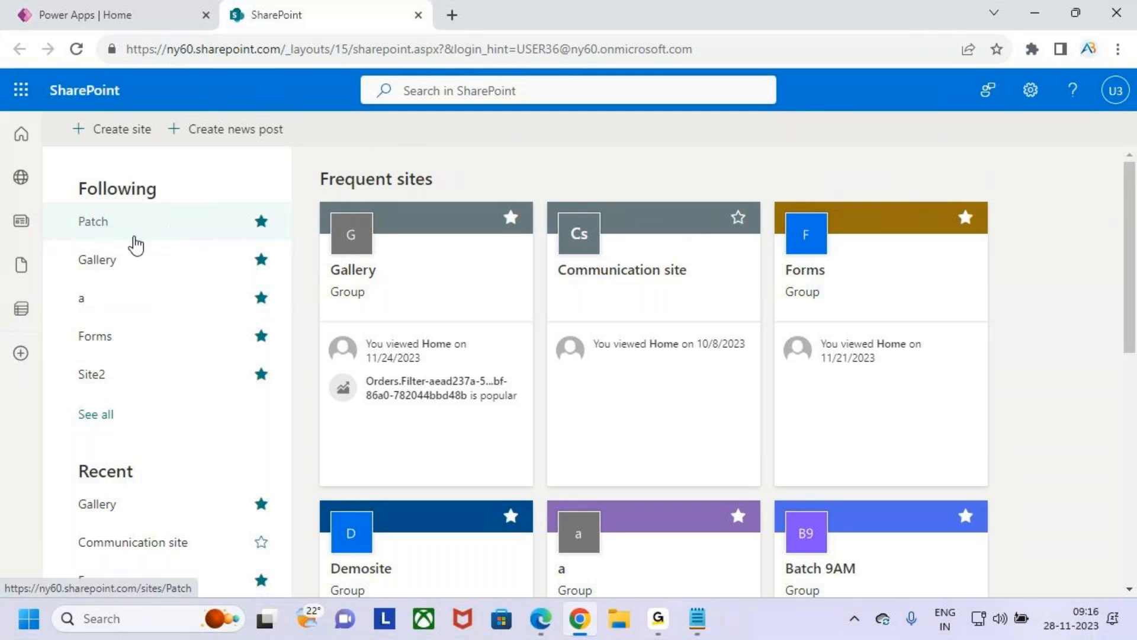
pyautogui.click(177, 224)
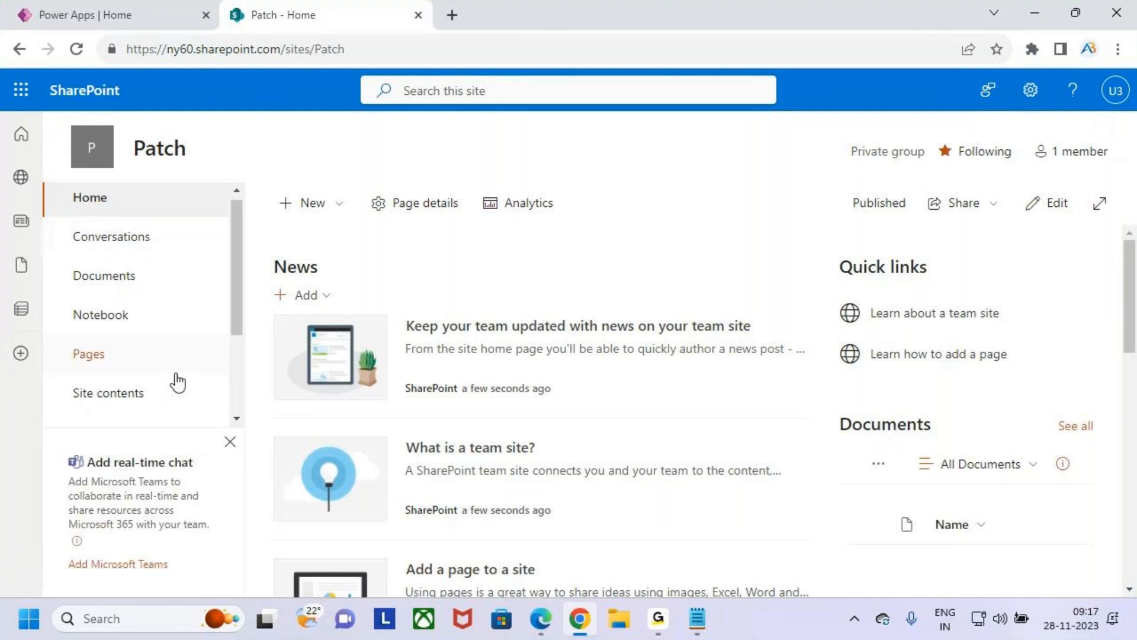
# - Open the Students list of the Patch site
pyautogui.scroll(-3, 175, 381)
pyautogui.scroll(3, 172, 355)
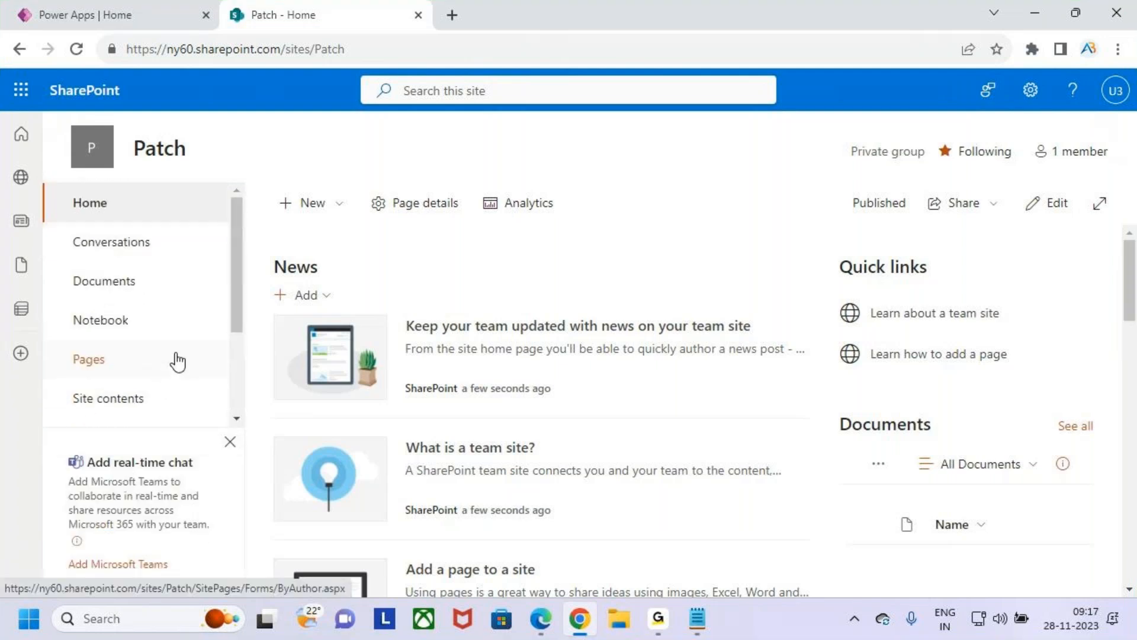
pyautogui.scroll(-3, 144, 353)
pyautogui.click(111, 296)
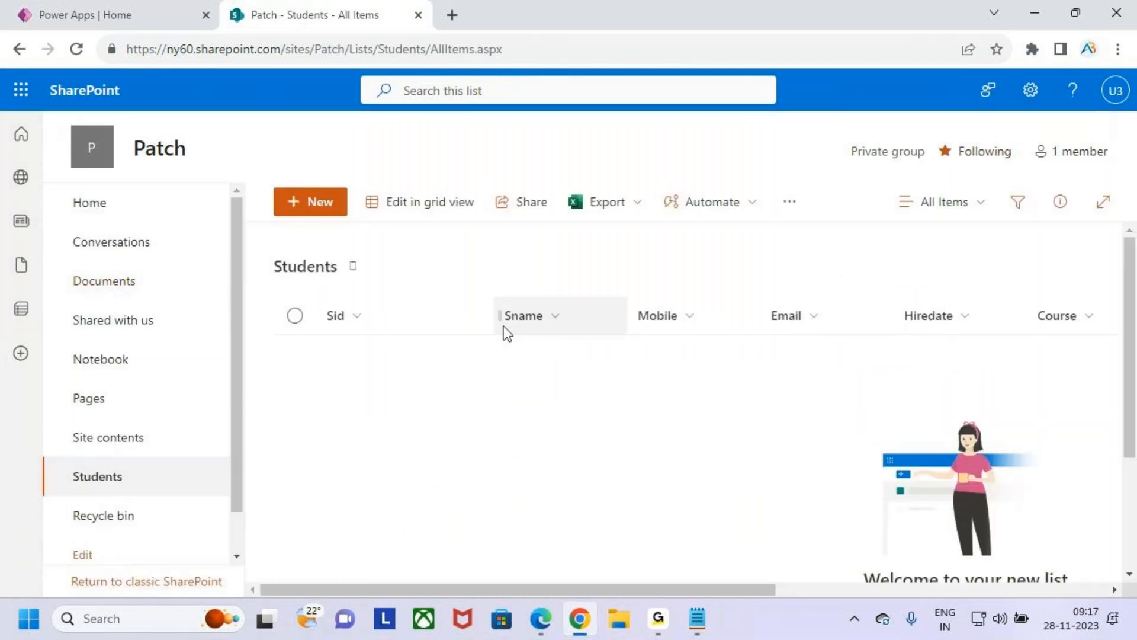
pyautogui.click(495, 315)
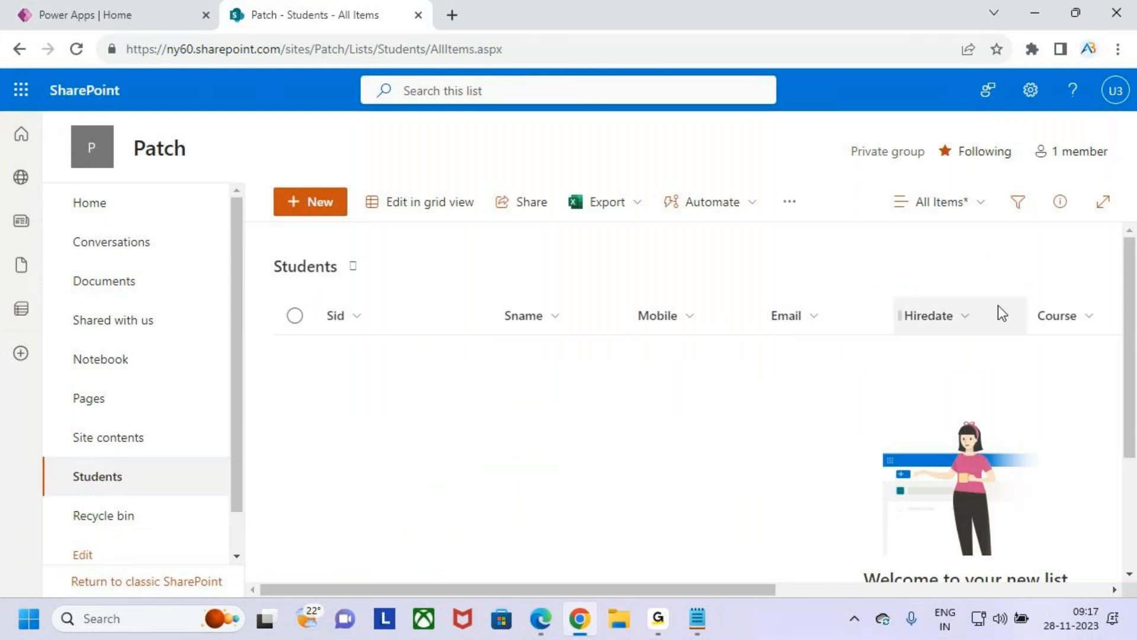
# - Mark the Sid, Sname, Mobile, Email and Hiredate columns of the Students list with one red box and clear it
pyautogui.hotkey('ctrl', '2')
pyautogui.moveTo(314, 297)
pyautogui.mouseDown()
pyautogui.moveTo(375, 325)
pyautogui.moveTo(980, 333)
pyautogui.mouseUp()
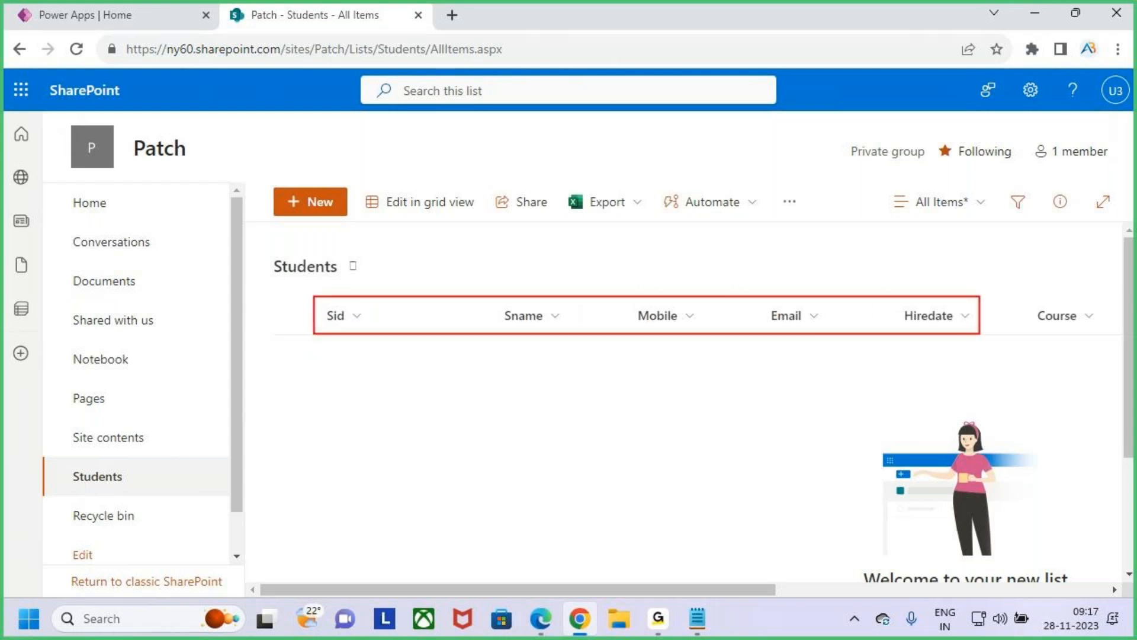
pyautogui.press('Escape')
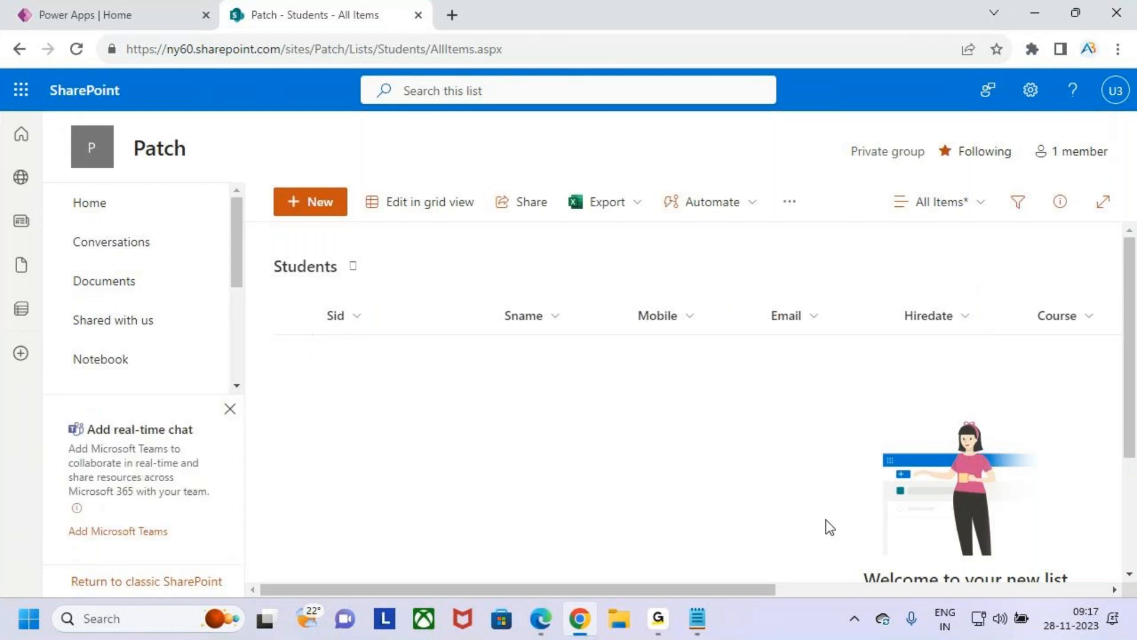
# - Mark the Course, Trainer and Status columns with separate red boxes, clear them and return to the first columns
pyautogui.moveTo(744, 592); pyautogui.dragTo(972, 590)
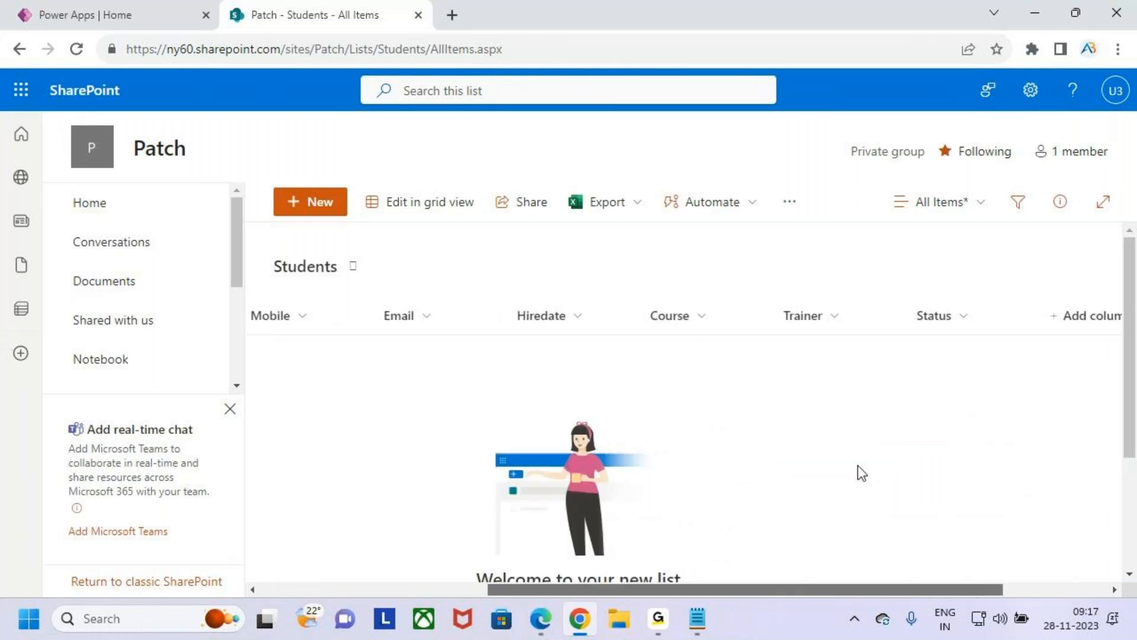
pyautogui.hotkey('ctrl', '2')
pyautogui.moveTo(638, 296)
pyautogui.mouseDown()
pyautogui.moveTo(727, 323)
pyautogui.moveTo(866, 337)
pyautogui.mouseUp()
pyautogui.moveTo(900, 297); pyautogui.dragTo(988, 339)
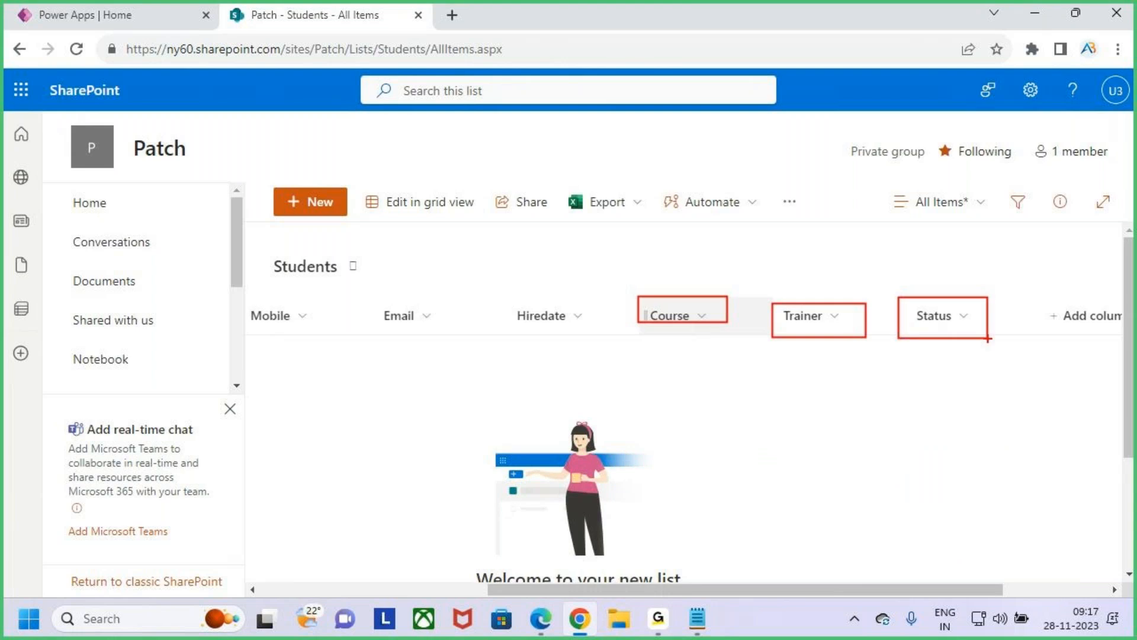
pyautogui.press('Escape')
pyautogui.moveTo(983, 591); pyautogui.dragTo(755, 592)
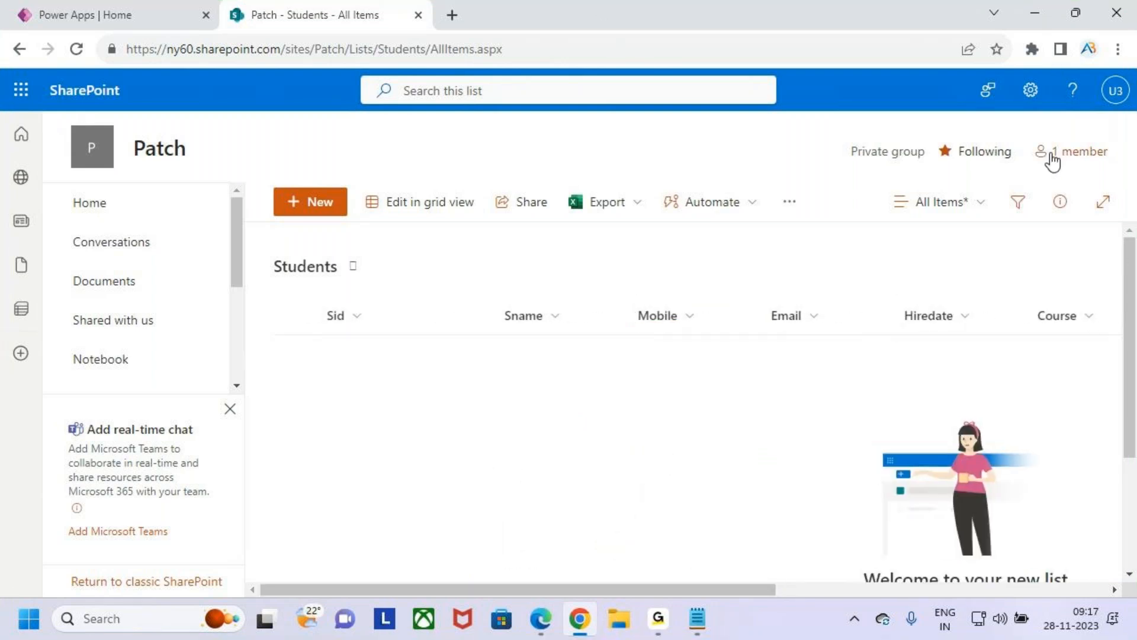
# - Switch to File Explorer and open the Patch text document from Desktop\MS Power Platform\Power Apps\3.Topic Wise Queries
pyautogui.click(1035, 12)
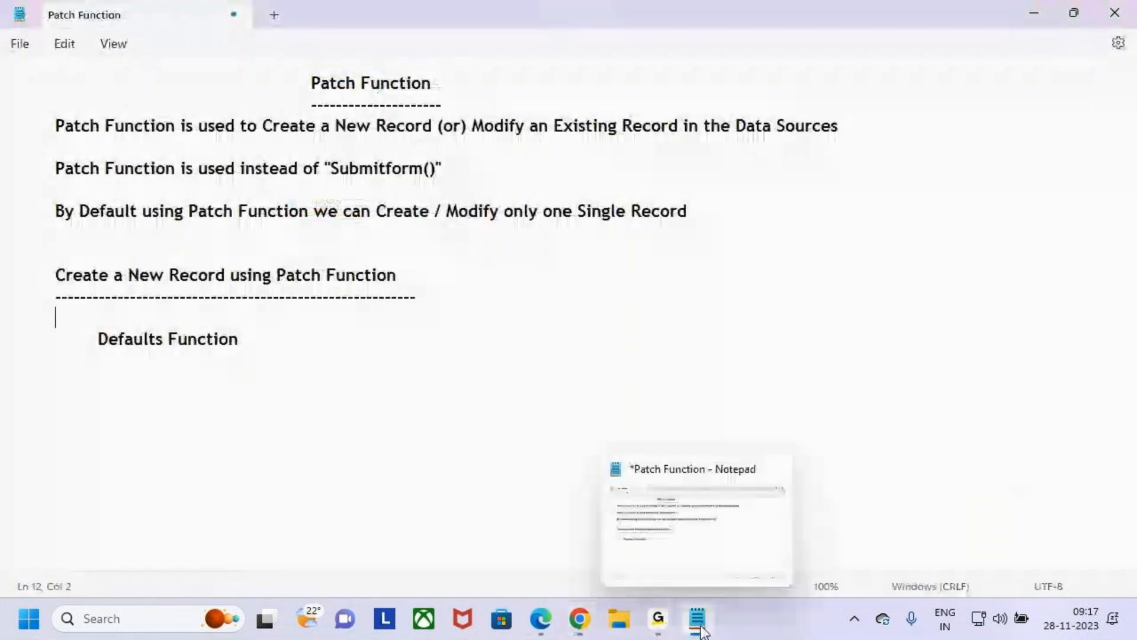
pyautogui.press('super+e')
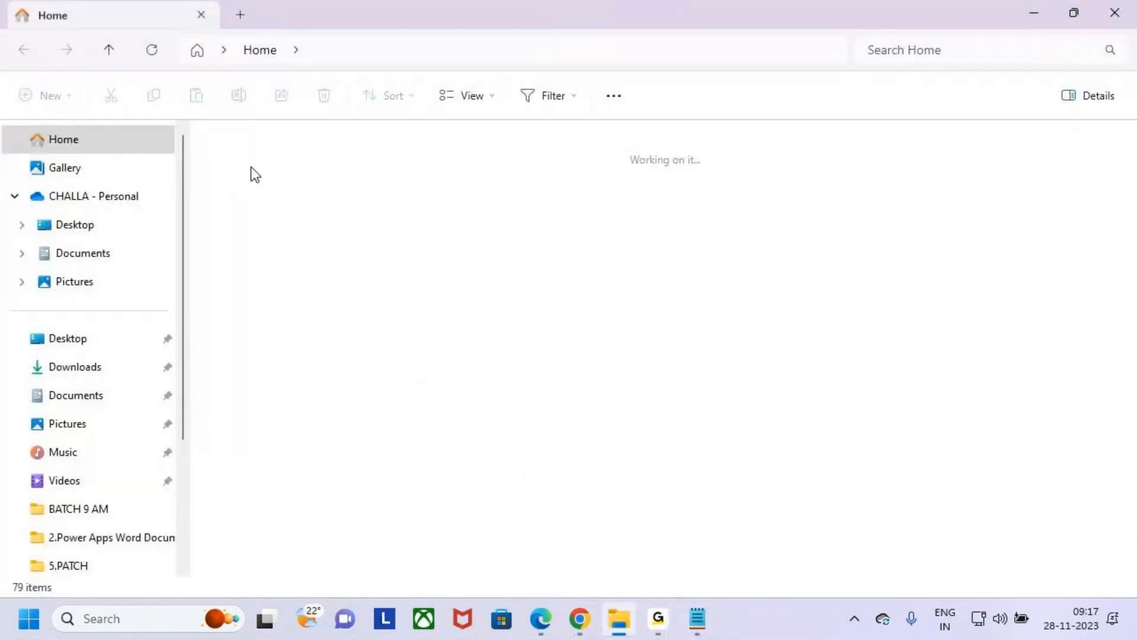
pyautogui.click(100, 225)
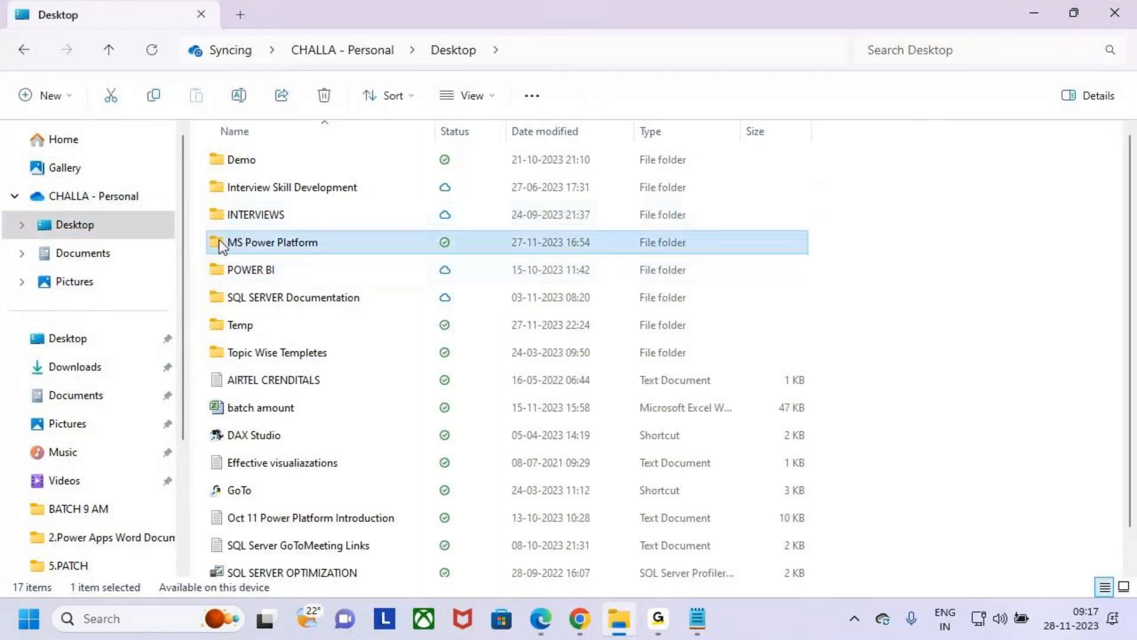
pyautogui.click(244, 216)
pyautogui.doubleClick(246, 237)
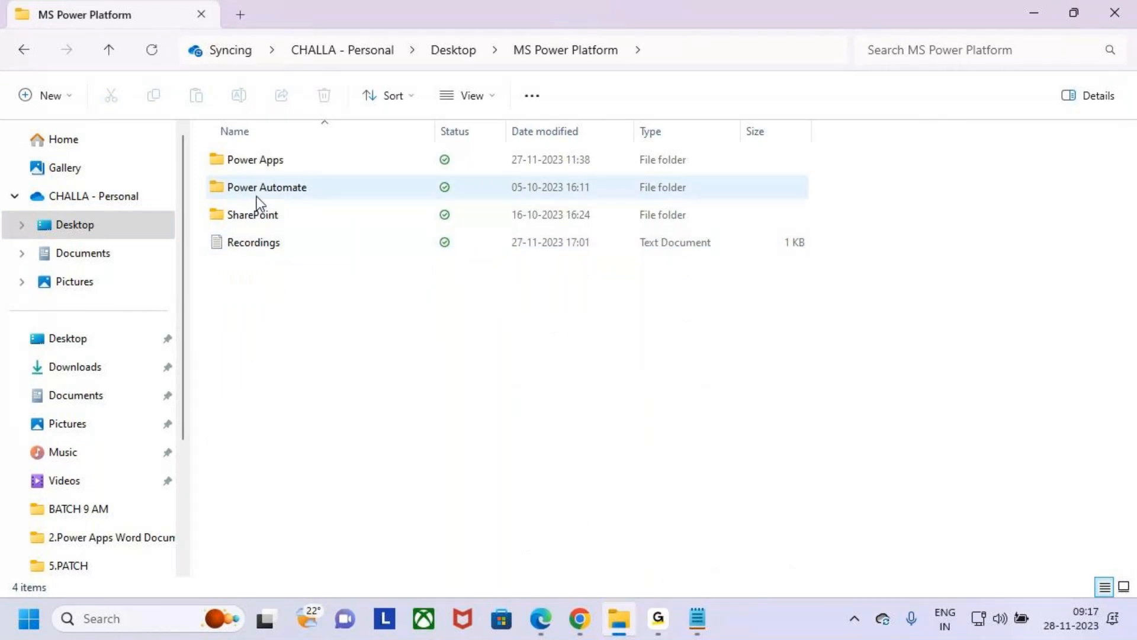
pyautogui.doubleClick(260, 162)
pyautogui.click(264, 189)
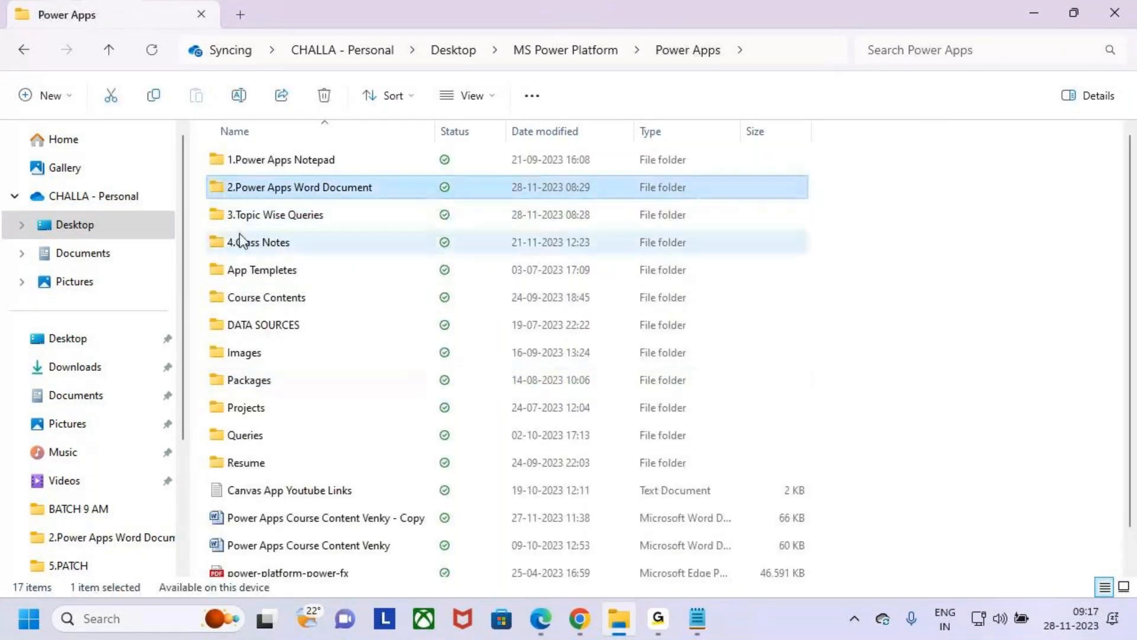
pyautogui.doubleClick(233, 215)
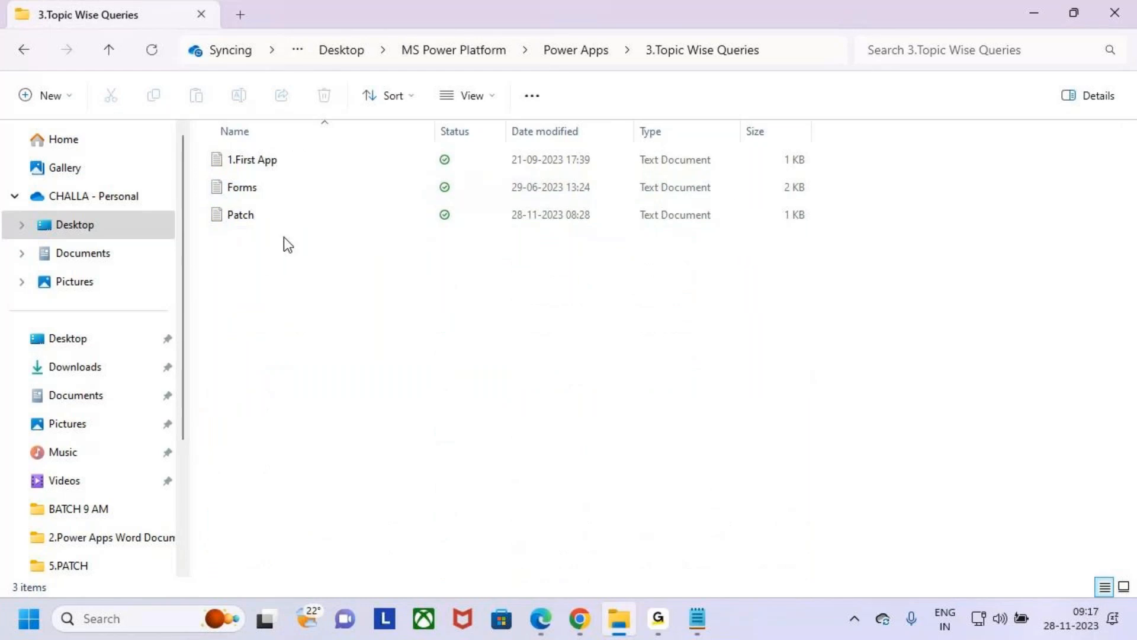
pyautogui.doubleClick(246, 221)
pyautogui.click(287, 336)
pyautogui.click(289, 358)
pyautogui.click(273, 374)
pyautogui.click(297, 351)
pyautogui.click(261, 371)
pyautogui.click(300, 350)
pyautogui.click(251, 381)
pyautogui.click(300, 355)
pyautogui.click(243, 380)
pyautogui.click(295, 346)
pyautogui.click(287, 367)
pyautogui.click(293, 353)
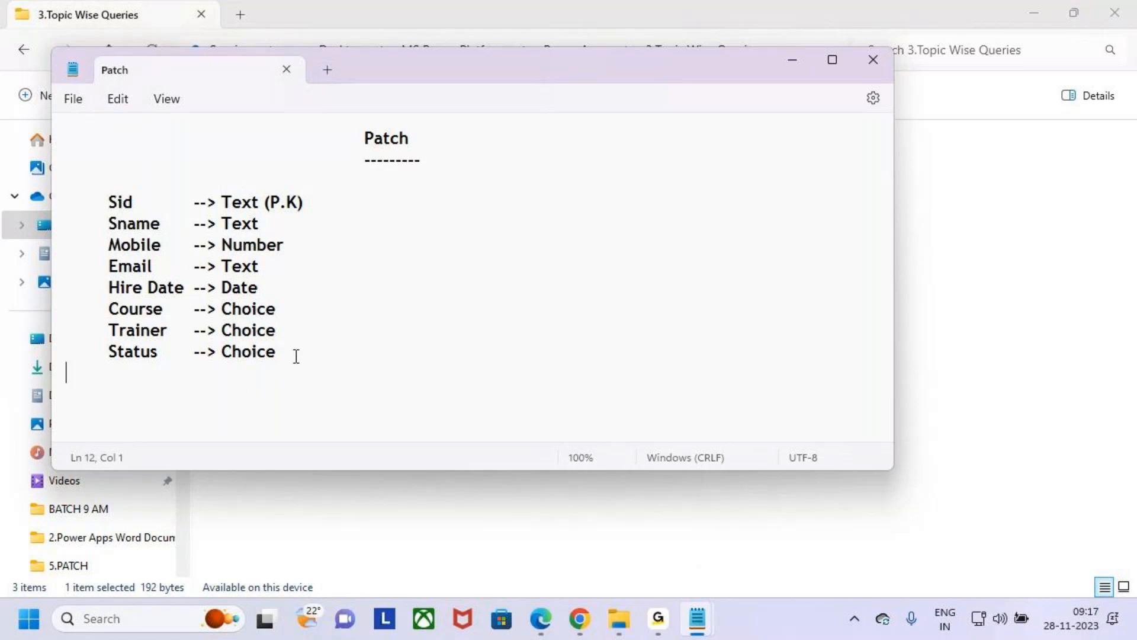
pyautogui.click(261, 381)
pyautogui.click(275, 353)
pyautogui.click(272, 371)
# - Copy the Sid to Status field list with its data types from the Patch document into the Patch Function notes below Defaults Function
pyautogui.click(322, 350)
pyautogui.moveTo(322, 350); pyautogui.dragTo(35, 201)
pyautogui.hotkey('ctrl', 'c')
pyautogui.hotkey('alt', 'Tab')
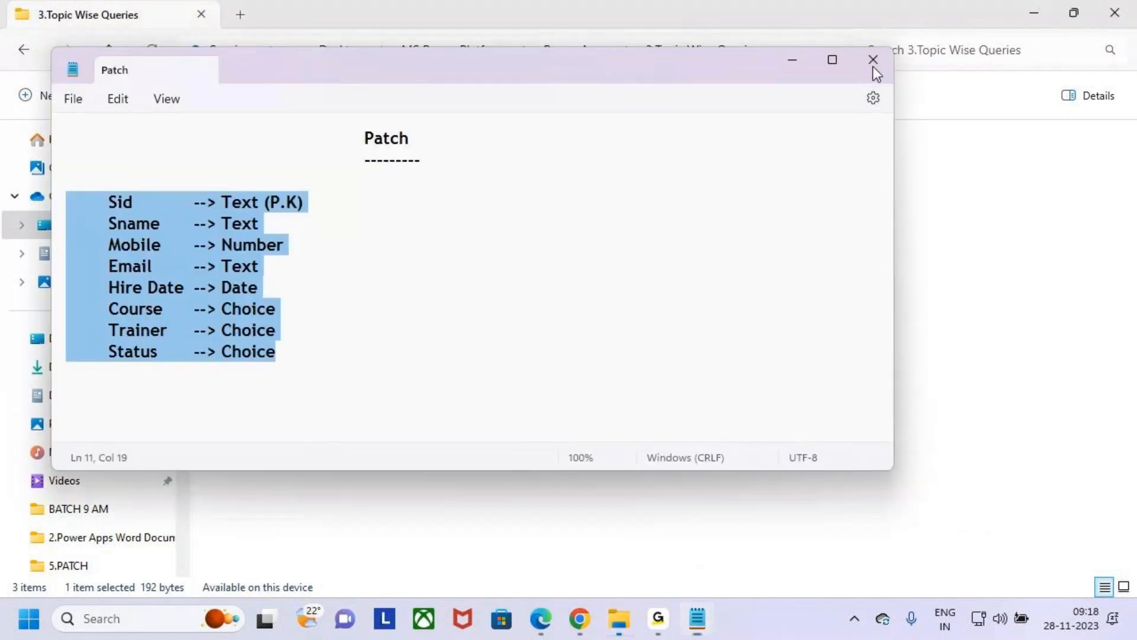
pyautogui.click(873, 66)
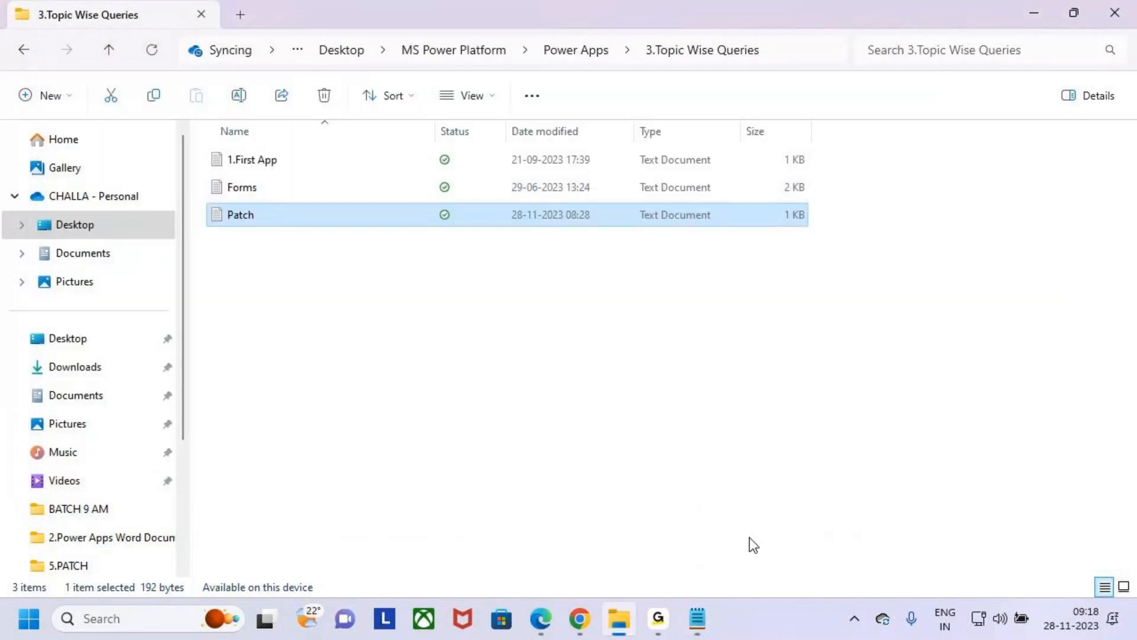
pyautogui.click(698, 621)
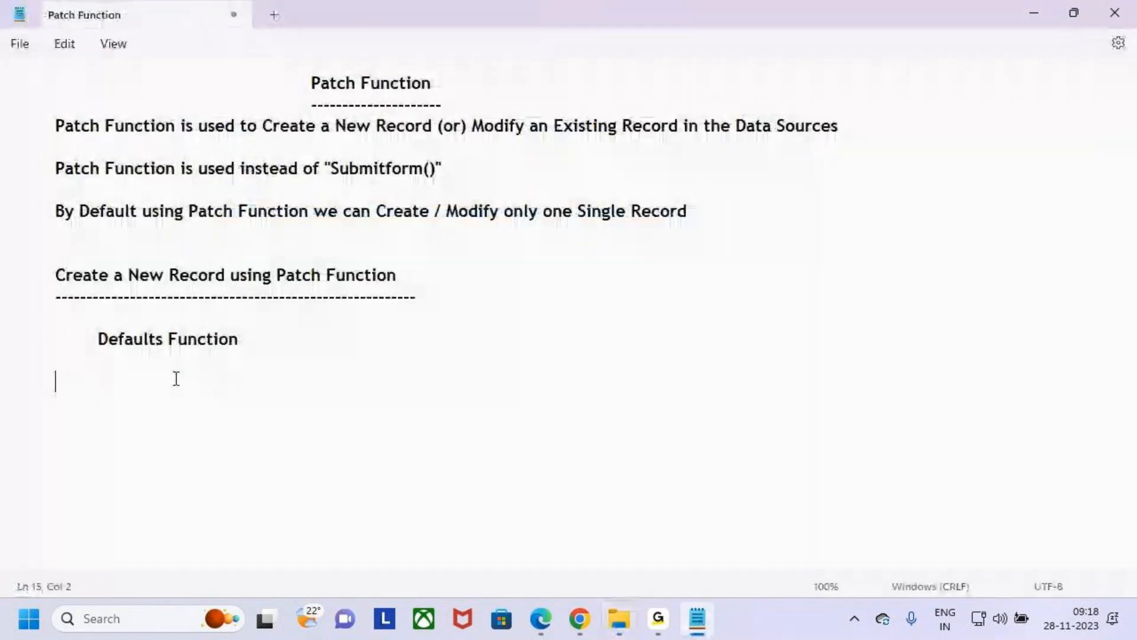
pyautogui.hotkey('ctrl', 'v')
pyautogui.click(99, 382)
pyautogui.press('BackSpace')
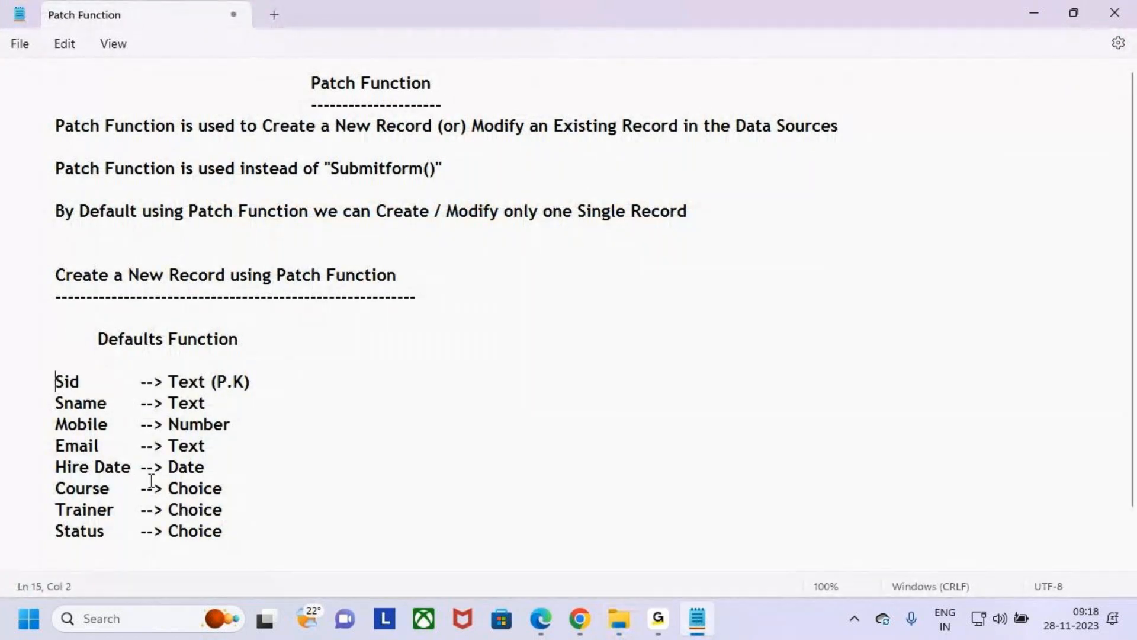
pyautogui.moveTo(229, 533); pyautogui.dragTo(15, 403)
pyautogui.click(230, 488)
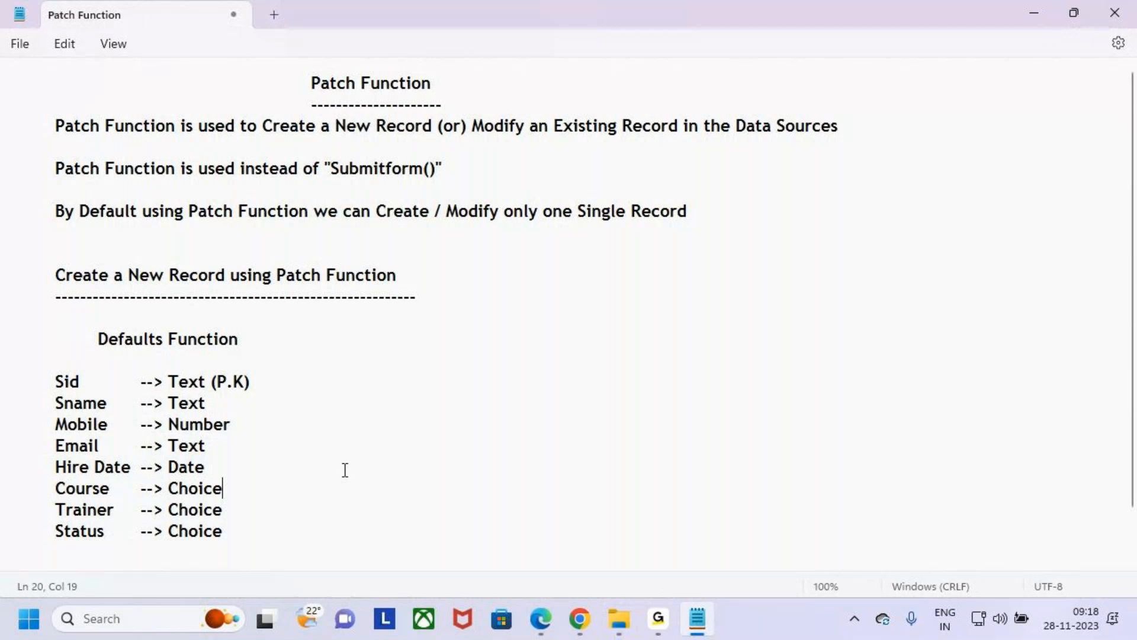
# - Mark Sid, P.K, the Mobile, Email and Hire Date types and the Course, Trainer and Status choice fields in red, and clear the marks
pyautogui.scroll(-1, 320, 467)
pyautogui.moveTo(54, 341); pyautogui.dragTo(77, 339)
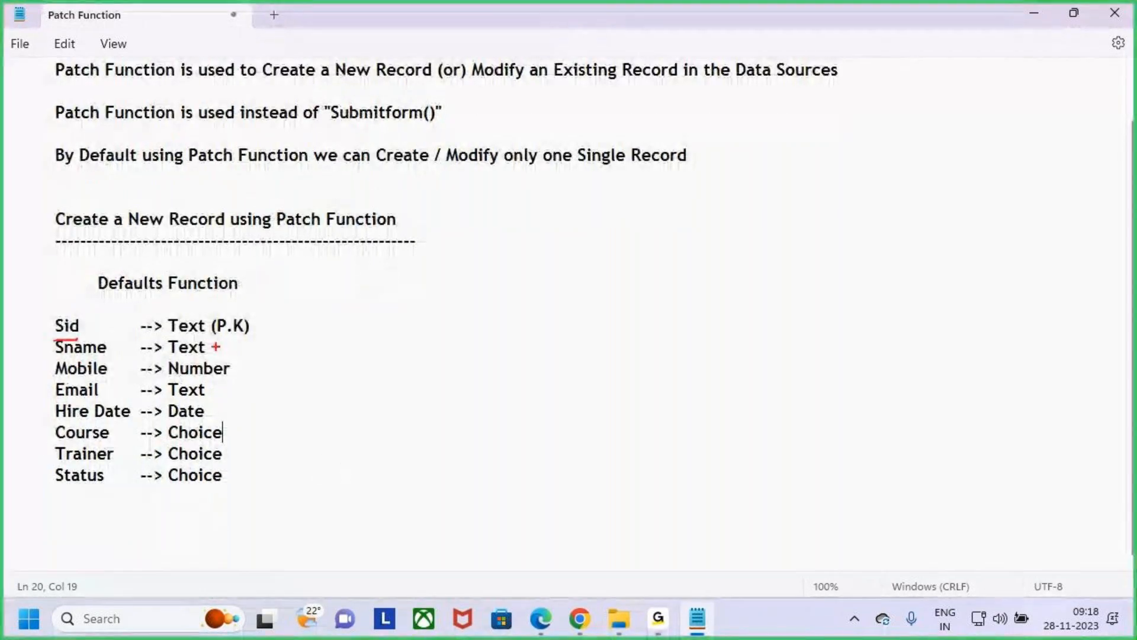
pyautogui.moveTo(224, 337); pyautogui.dragTo(242, 334)
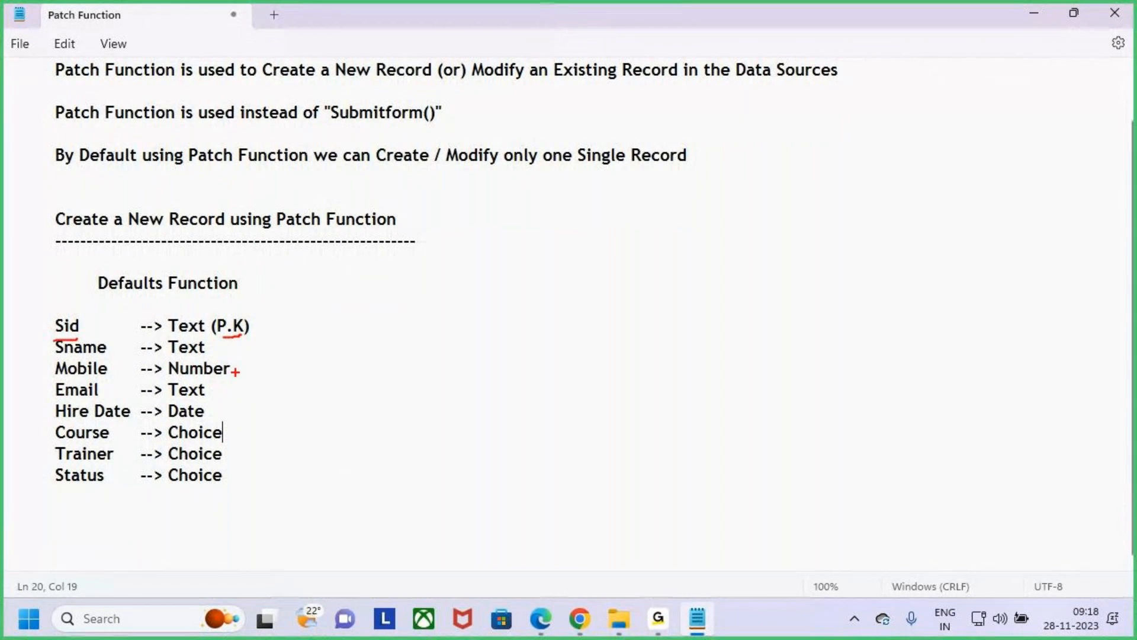
pyautogui.moveTo(244, 359)
pyautogui.mouseDown()
pyautogui.moveTo(233, 365)
pyautogui.moveTo(242, 380)
pyautogui.moveTo(270, 392)
pyautogui.mouseUp()
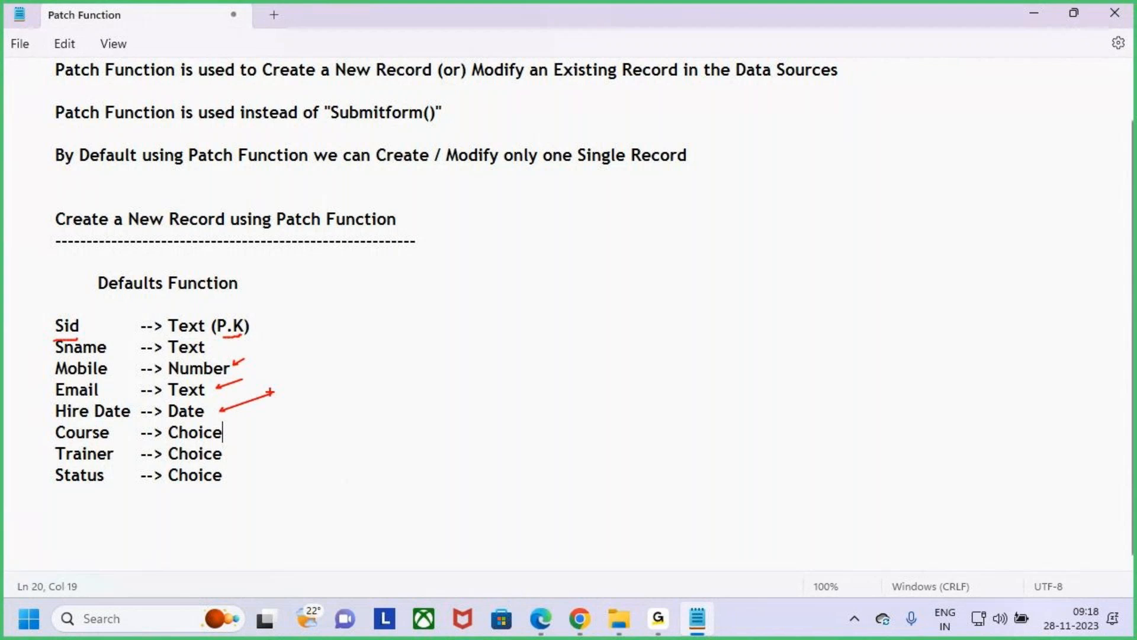
pyautogui.moveTo(47, 424); pyautogui.dragTo(123, 494)
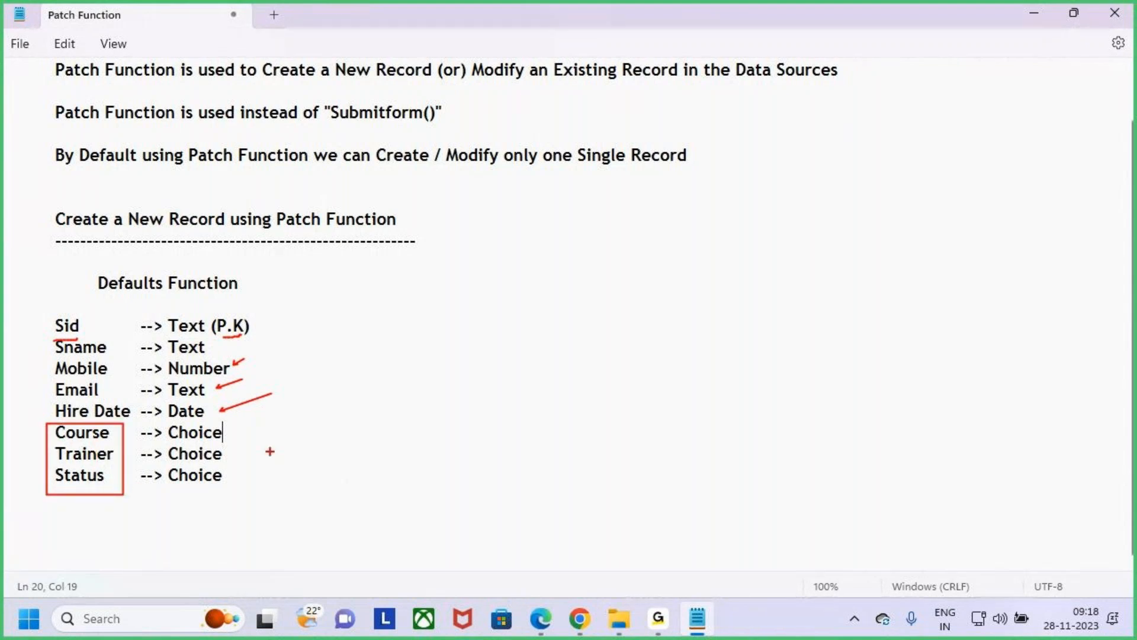
pyautogui.moveTo(234, 422)
pyautogui.mouseDown()
pyautogui.moveTo(242, 468)
pyautogui.moveTo(232, 505)
pyautogui.mouseUp()
pyautogui.moveTo(267, 455); pyautogui.dragTo(344, 409)
pyautogui.press('Escape')
pyautogui.press('Down')
pyautogui.press('Down')
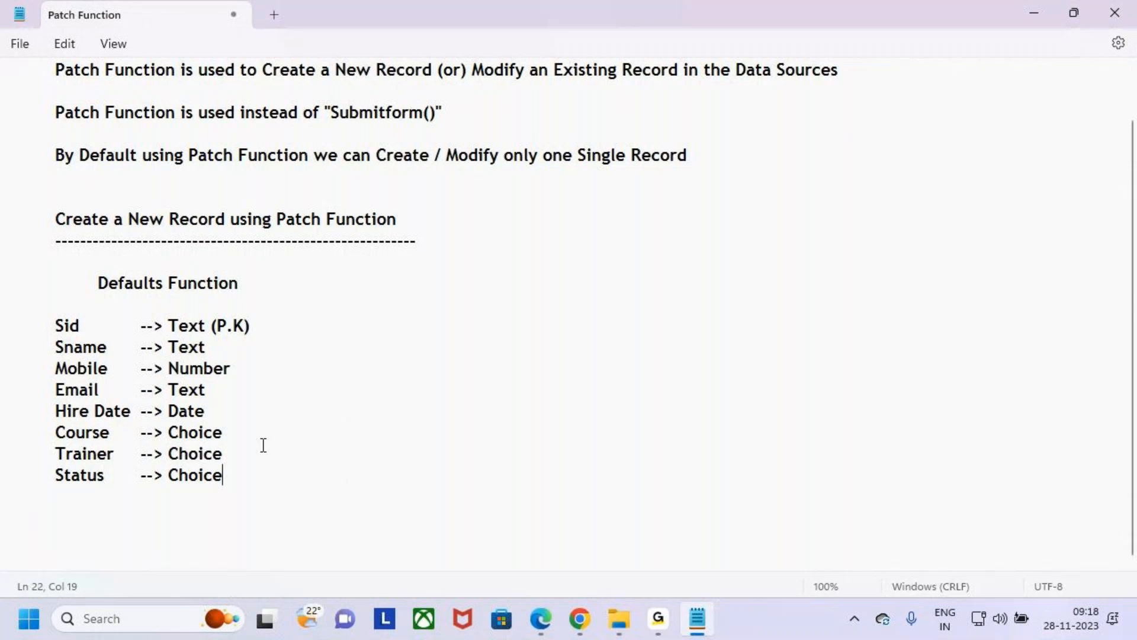
pyautogui.moveTo(249, 478); pyautogui.dragTo(3, 320)
pyautogui.click(302, 433)
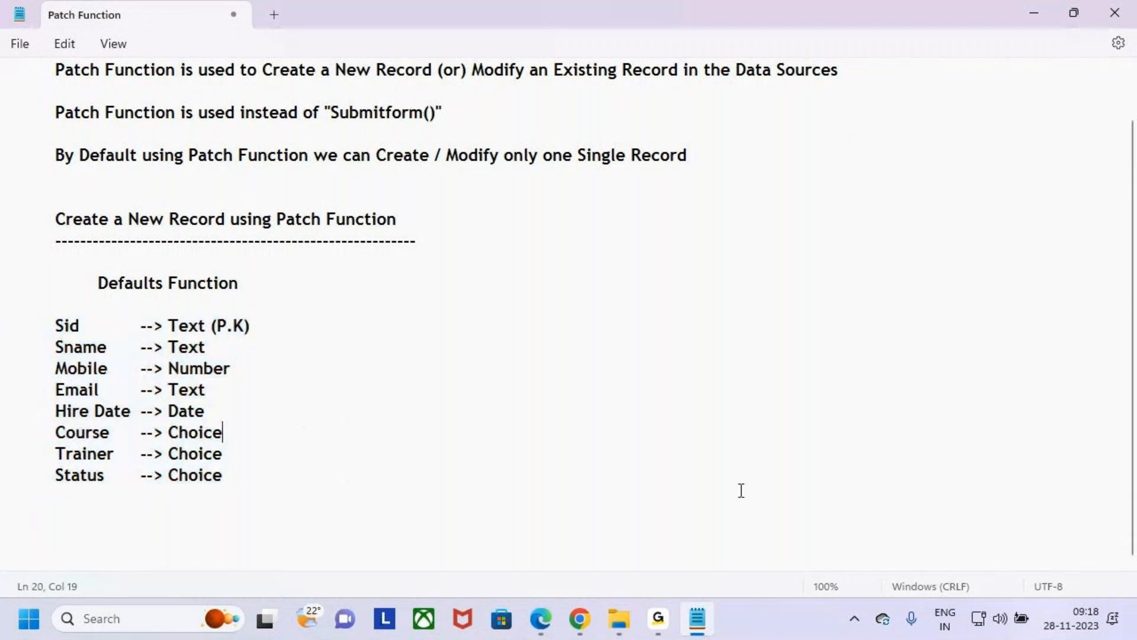
# - Switch to the Students list in Chrome, box its columns in red, write Patch and Form above them, circle Patch and clear the drawing
pyautogui.click(580, 618)
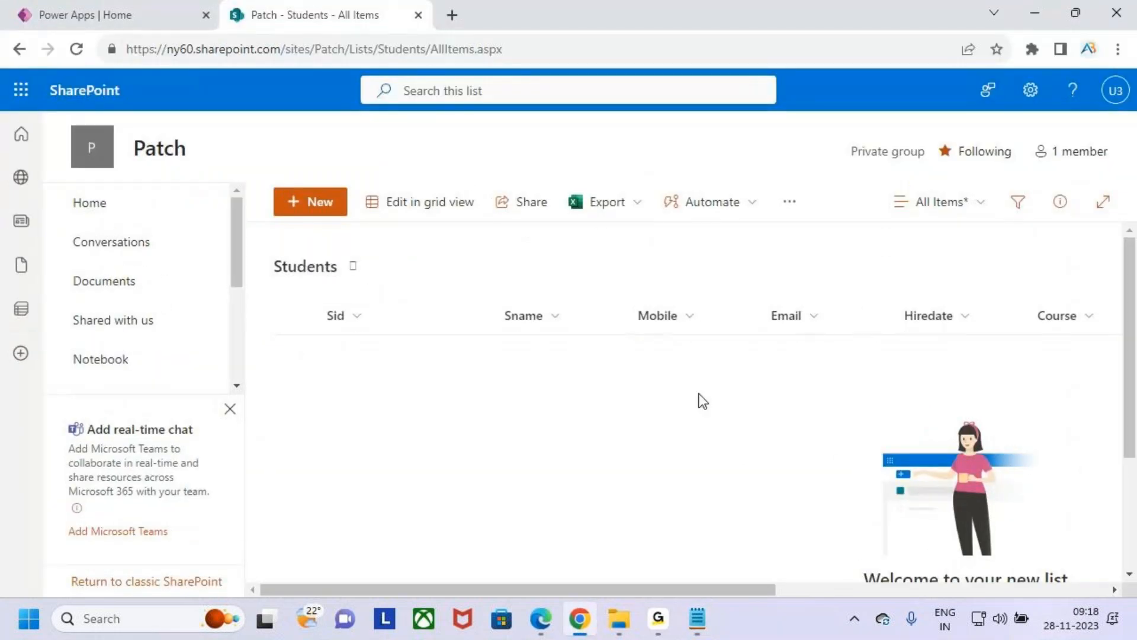
pyautogui.hotkey('ctrl', '2')
pyautogui.moveTo(315, 305)
pyautogui.mouseDown()
pyautogui.moveTo(704, 464)
pyautogui.moveTo(1040, 462)
pyautogui.moveTo(1096, 508)
pyautogui.mouseUp()
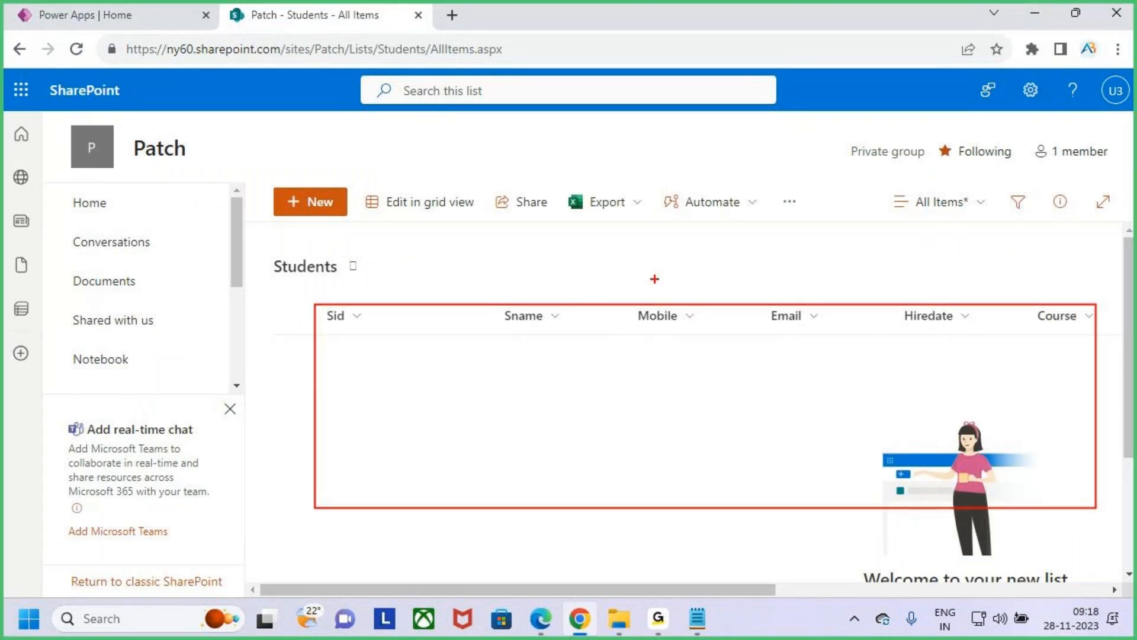
pyautogui.moveTo(664, 293); pyautogui.dragTo(691, 275)
pyautogui.moveTo(727, 228); pyautogui.dragTo(728, 285)
pyautogui.moveTo(768, 237)
pyautogui.mouseDown()
pyautogui.moveTo(784, 258)
pyautogui.moveTo(803, 223)
pyautogui.moveTo(857, 204)
pyautogui.moveTo(886, 234)
pyautogui.mouseUp()
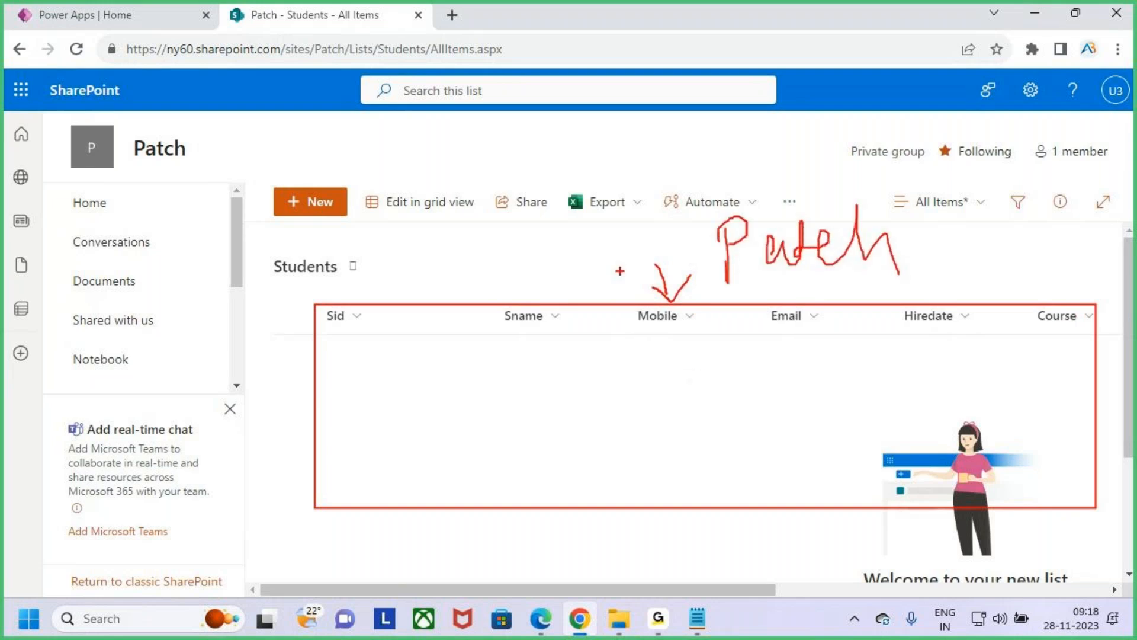
pyautogui.moveTo(462, 160); pyautogui.dragTo(475, 228)
pyautogui.moveTo(454, 201)
pyautogui.mouseDown()
pyautogui.moveTo(501, 189)
pyautogui.moveTo(519, 224)
pyautogui.moveTo(600, 174)
pyautogui.mouseUp()
pyautogui.moveTo(495, 246); pyautogui.dragTo(651, 209)
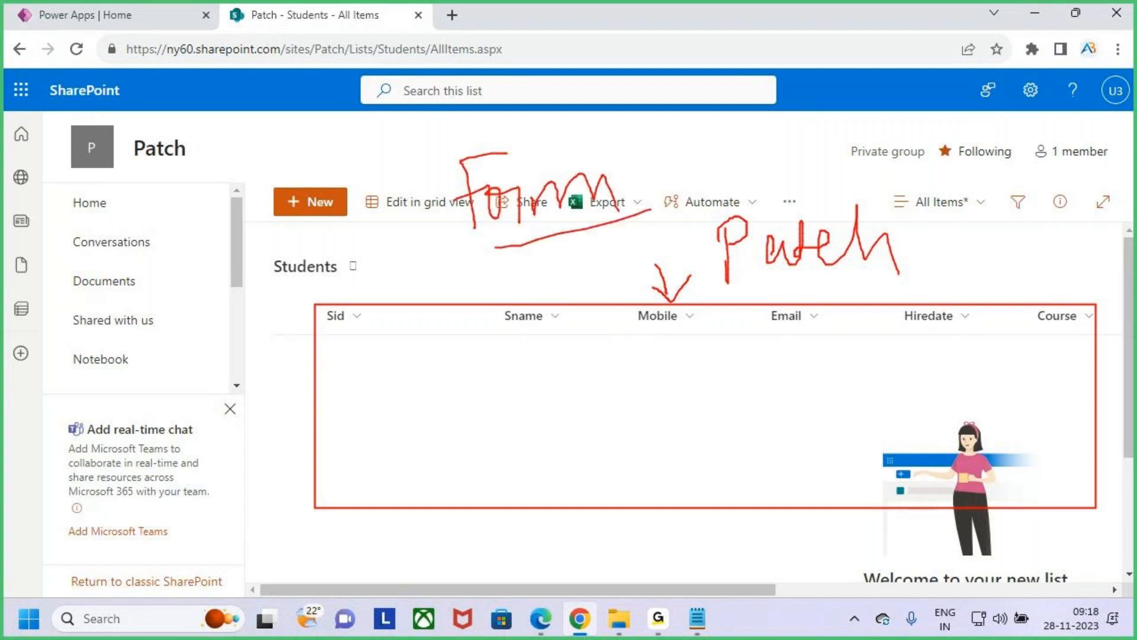
pyautogui.moveTo(504, 238); pyautogui.dragTo(616, 211)
pyautogui.moveTo(867, 209)
pyautogui.mouseDown()
pyautogui.moveTo(743, 178)
pyautogui.moveTo(776, 323)
pyautogui.moveTo(827, 176)
pyautogui.mouseUp()
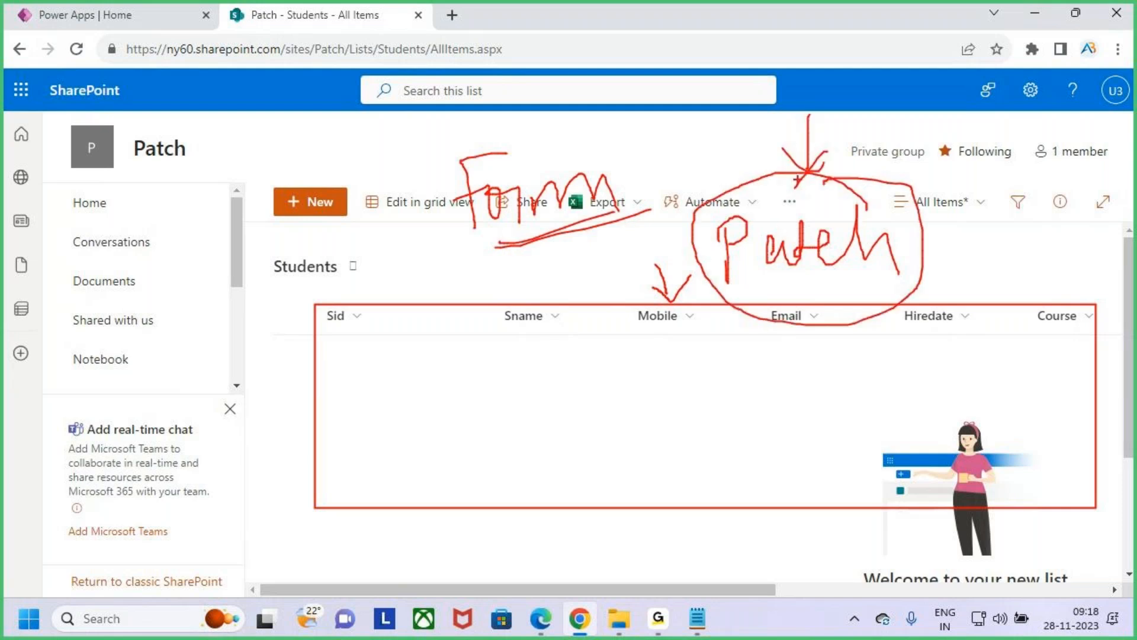
pyautogui.press('Escape')
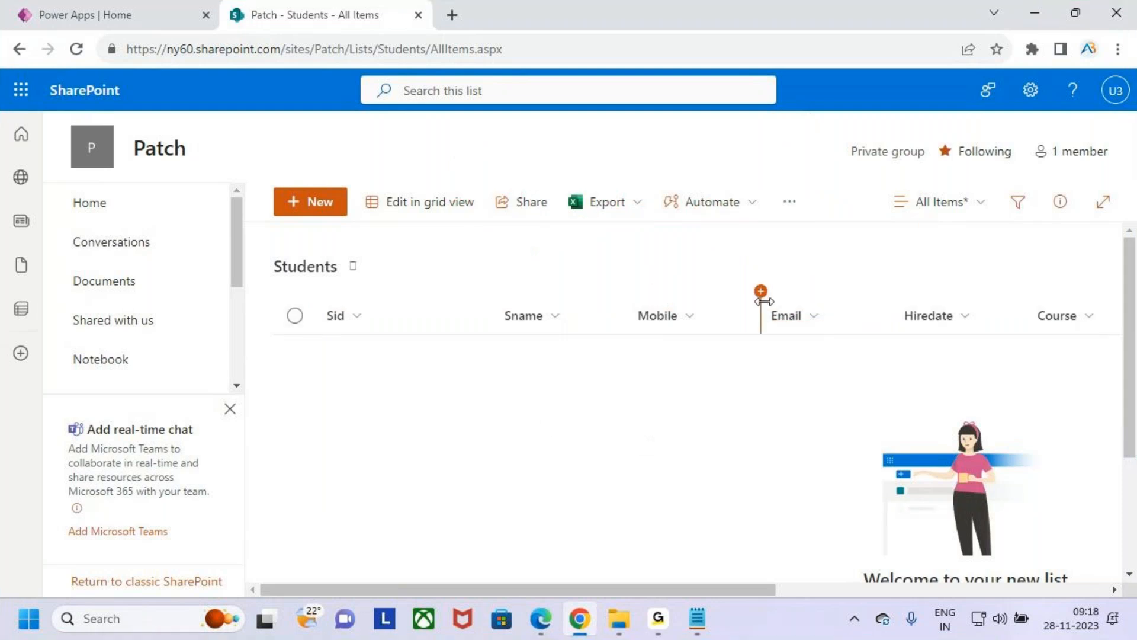
pyautogui.click(144, 15)
pyautogui.click(270, 16)
pyautogui.click(172, 16)
pyautogui.click(297, 16)
pyautogui.click(102, 5)
pyautogui.click(266, 15)
pyautogui.click(81, 4)
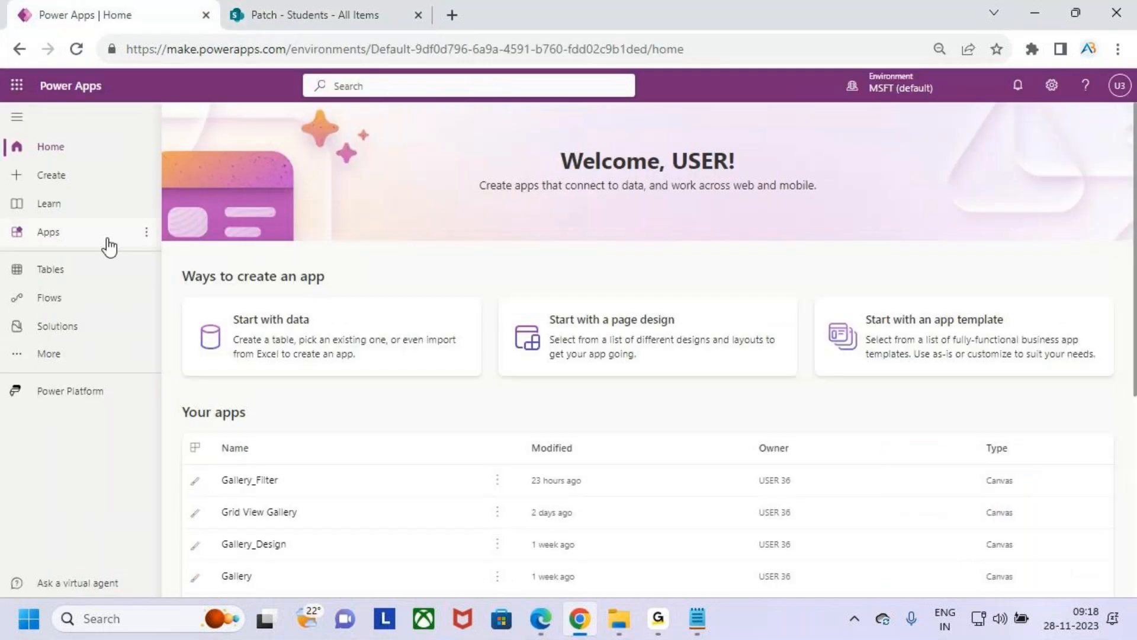
pyautogui.click(308, 15)
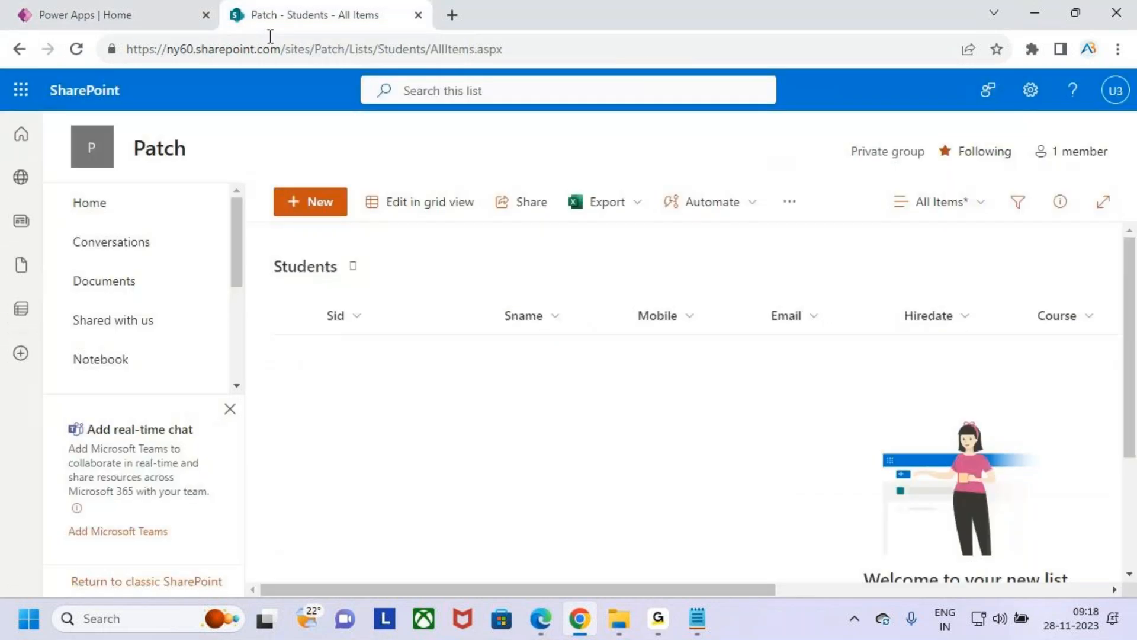
# - Create a blank canvas app named Patch in Tablet format from Power Apps and skip the welcome dialog
pyautogui.click(163, 8)
pyautogui.click(83, 178)
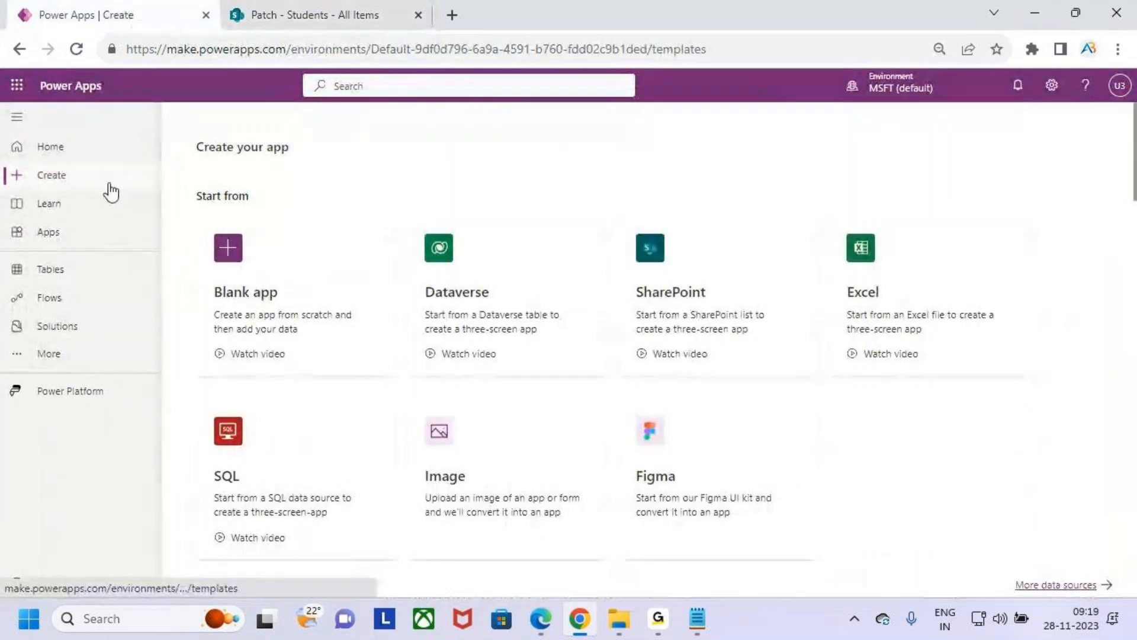
pyautogui.click(353, 309)
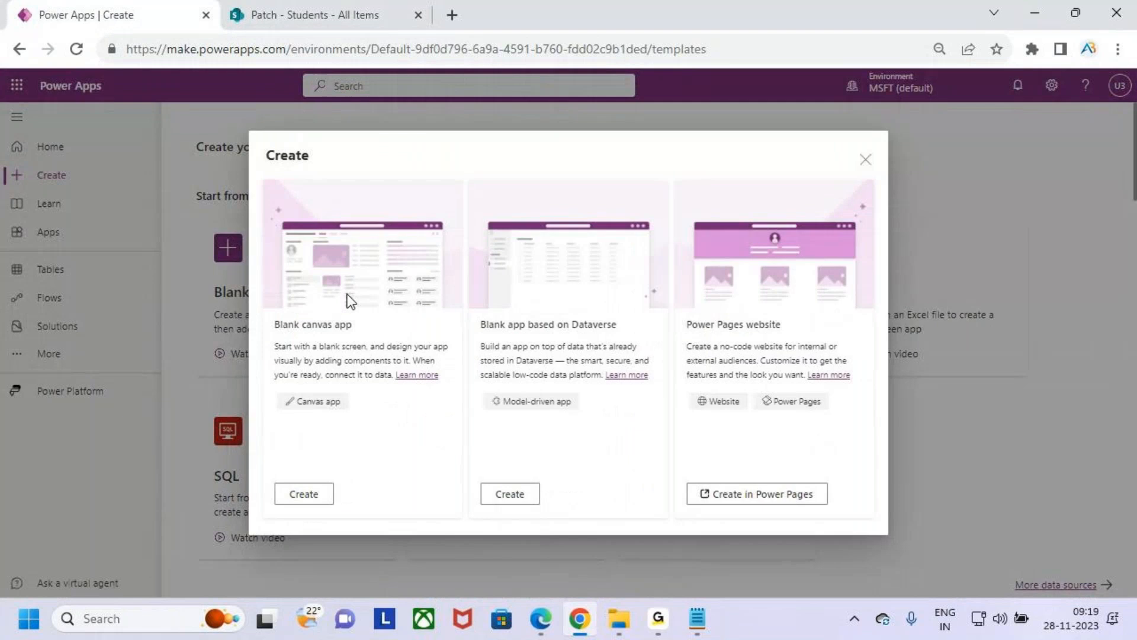
pyautogui.click(323, 500)
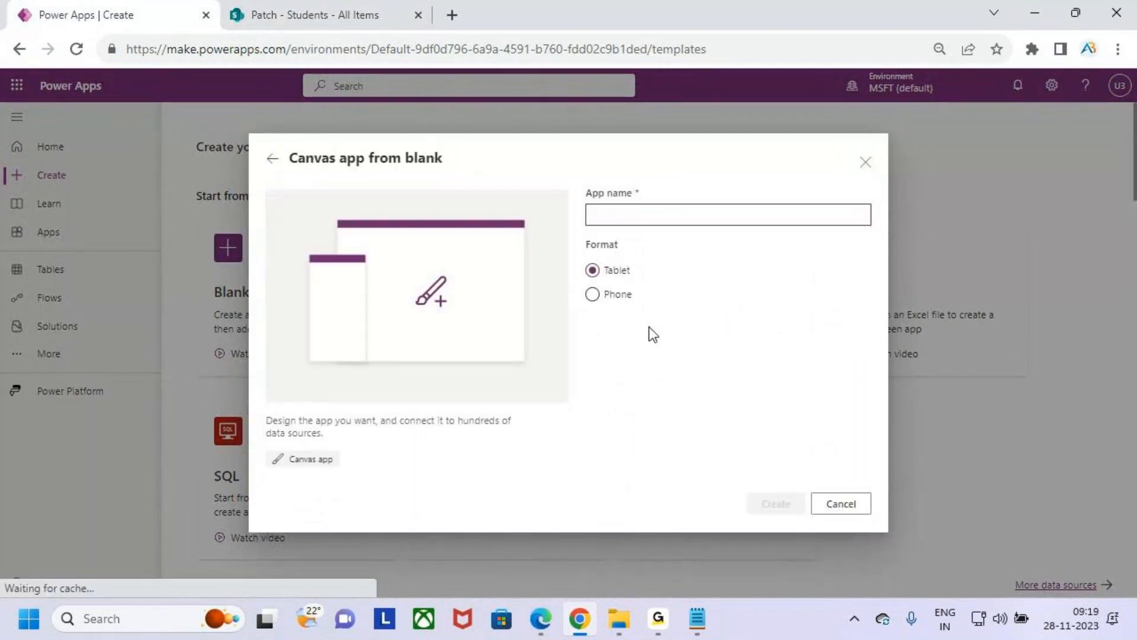
pyautogui.write('Patch')
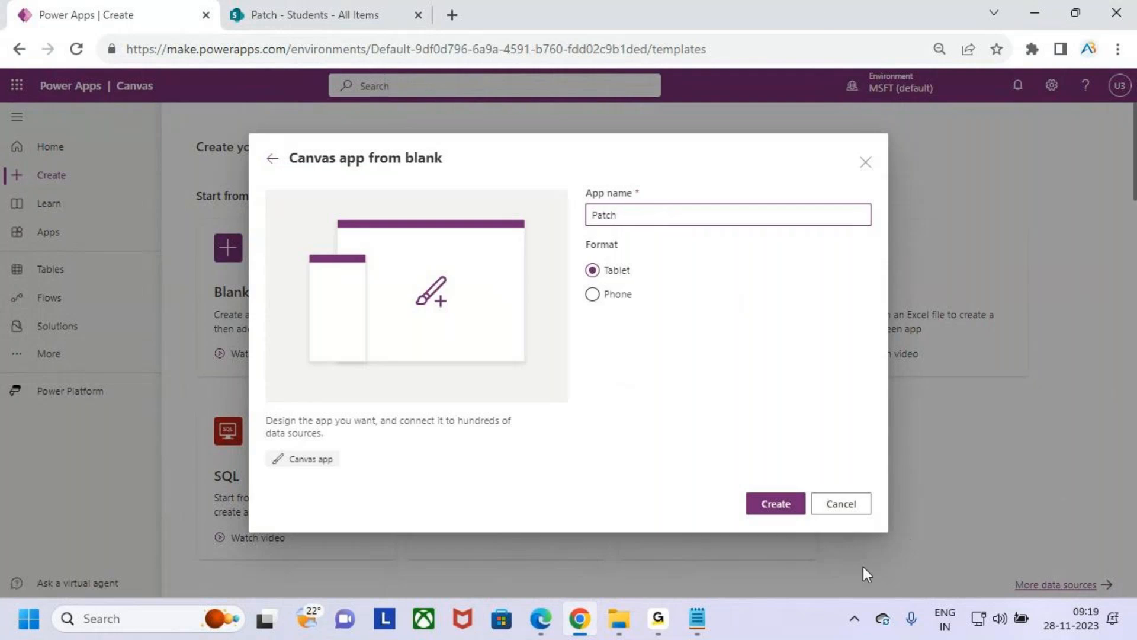
pyautogui.click(776, 504)
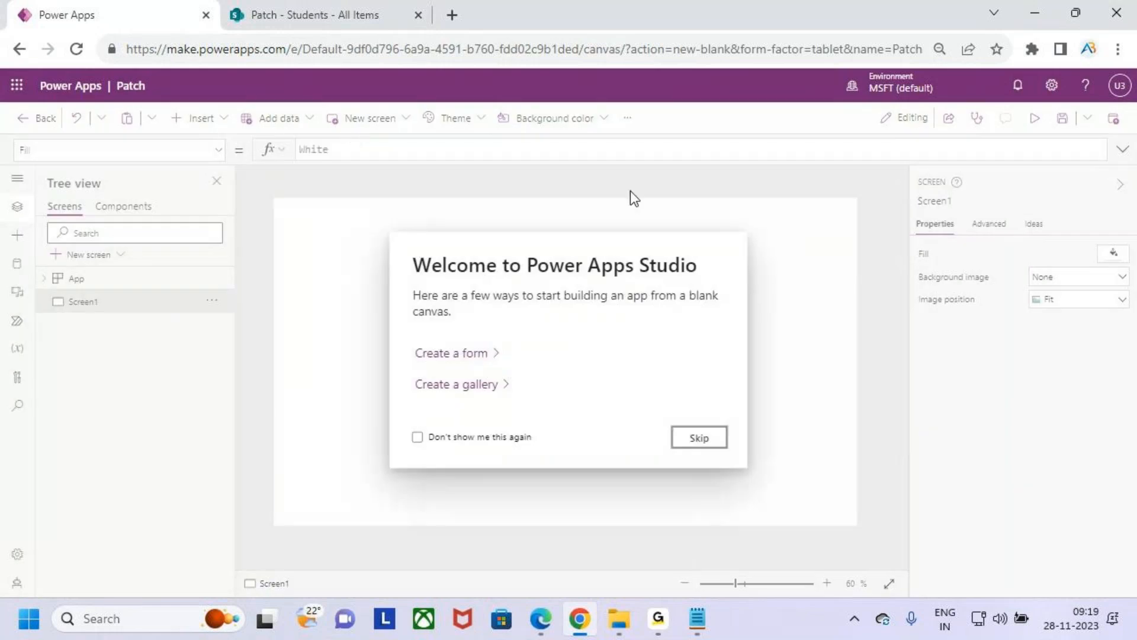
pyautogui.click(713, 425)
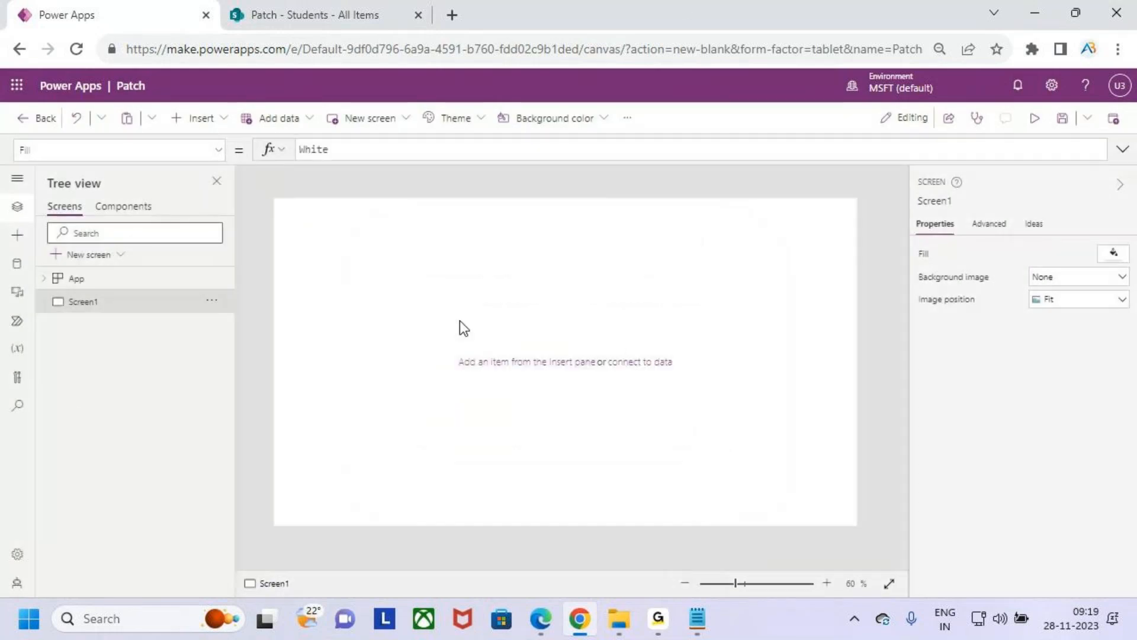
# - Rename the app's Screen1 as Patch_Screen
pyautogui.doubleClick(90, 303)
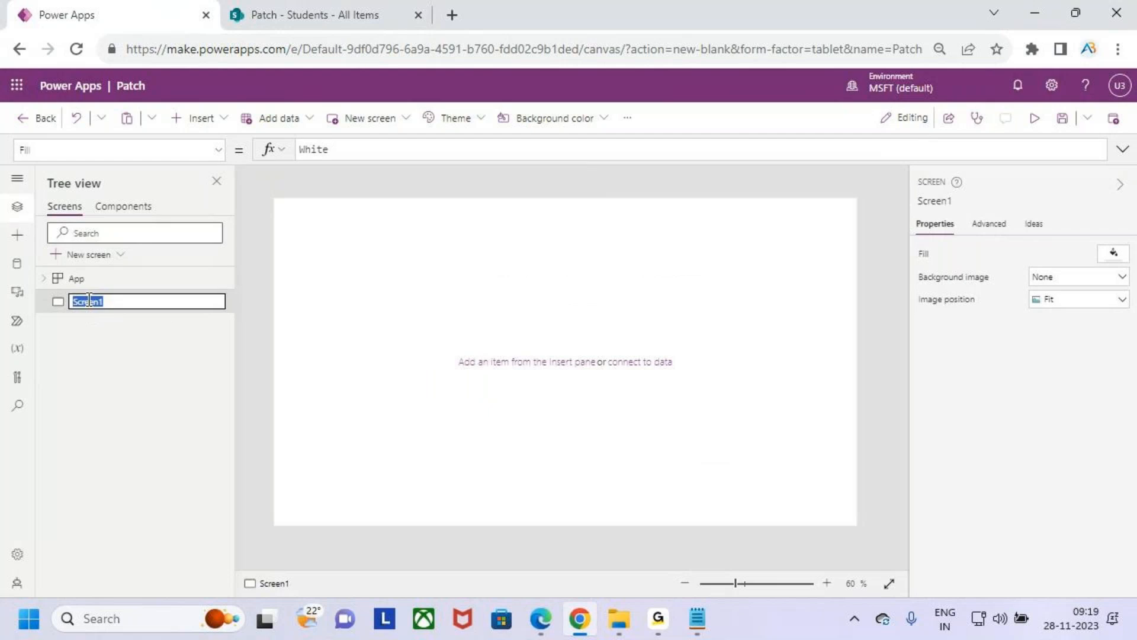
pyautogui.write('Patch_')
pyautogui.press('Return')
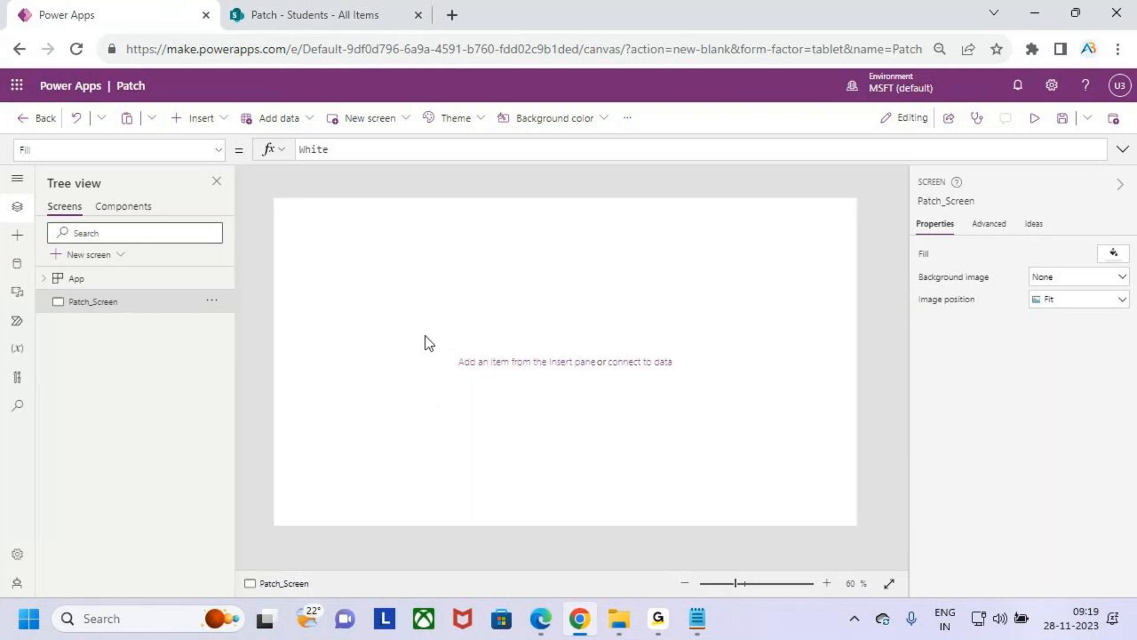
# - Outline the header area of Patch_Screen briefly, and insert a text label in the canvas's upper-left corner at position 0, 0
pyautogui.hotkey('ctrl', '2')
pyautogui.moveTo(284, 206); pyautogui.dragTo(847, 241)
pyautogui.press('Escape')
pyautogui.click(210, 122)
pyautogui.click(230, 203)
pyautogui.moveTo(346, 235); pyautogui.dragTo(325, 213)
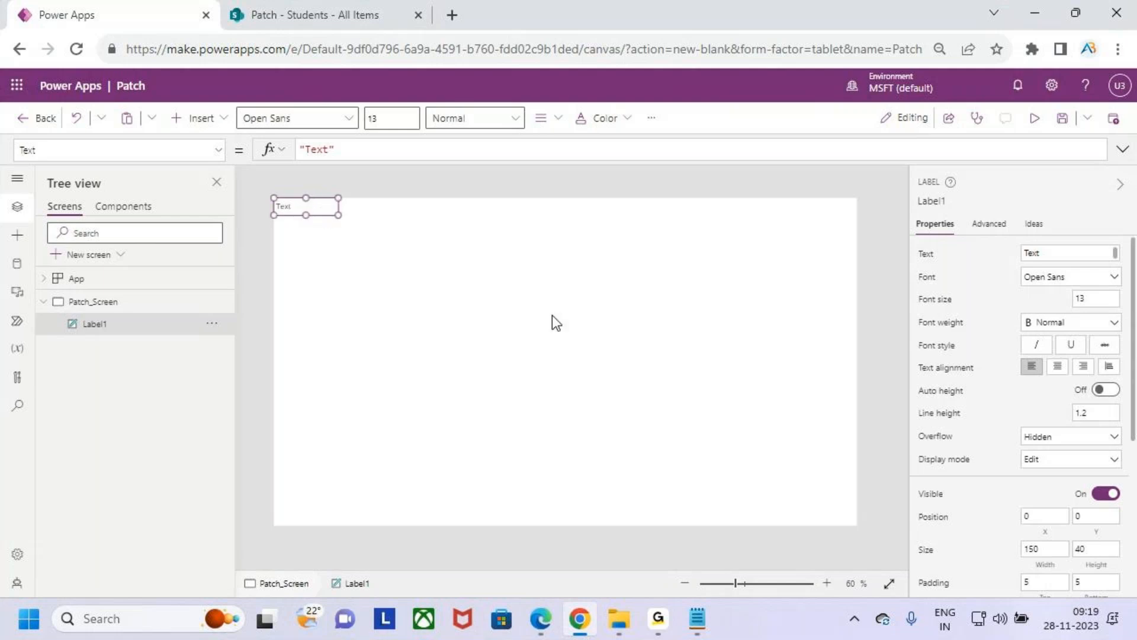
# - Stretch the label across the full width of the screen as a header of 1366 by 80
pyautogui.scroll(1, 552, 315)
pyautogui.scroll(-2, 552, 315)
pyautogui.hotkey('ctrl', '-')
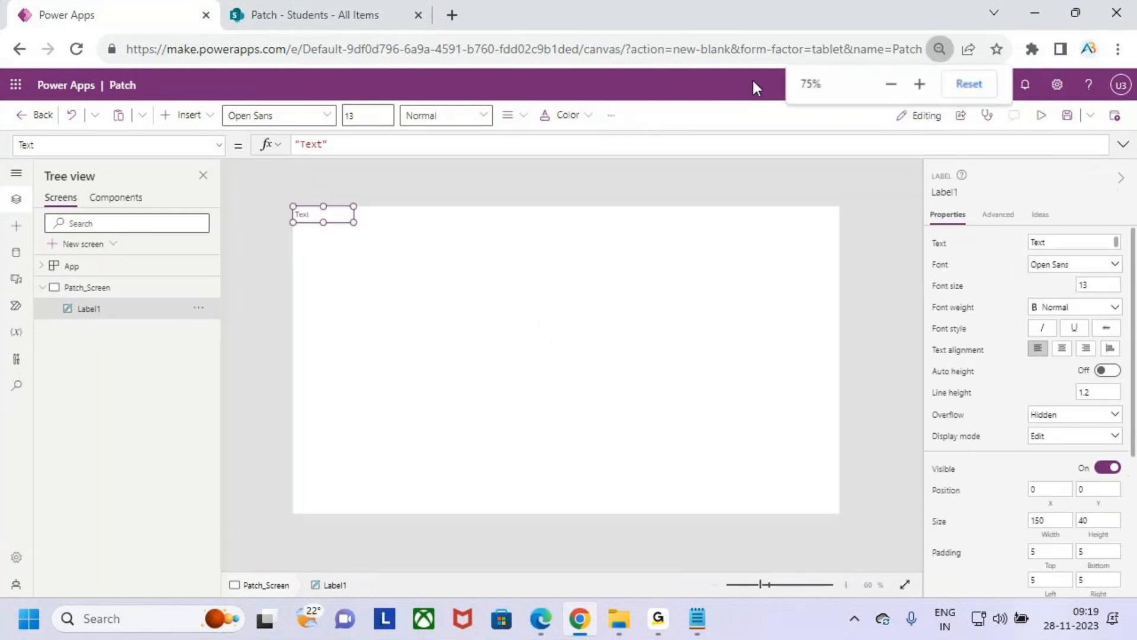
pyautogui.hotkey('ctrl', '+')
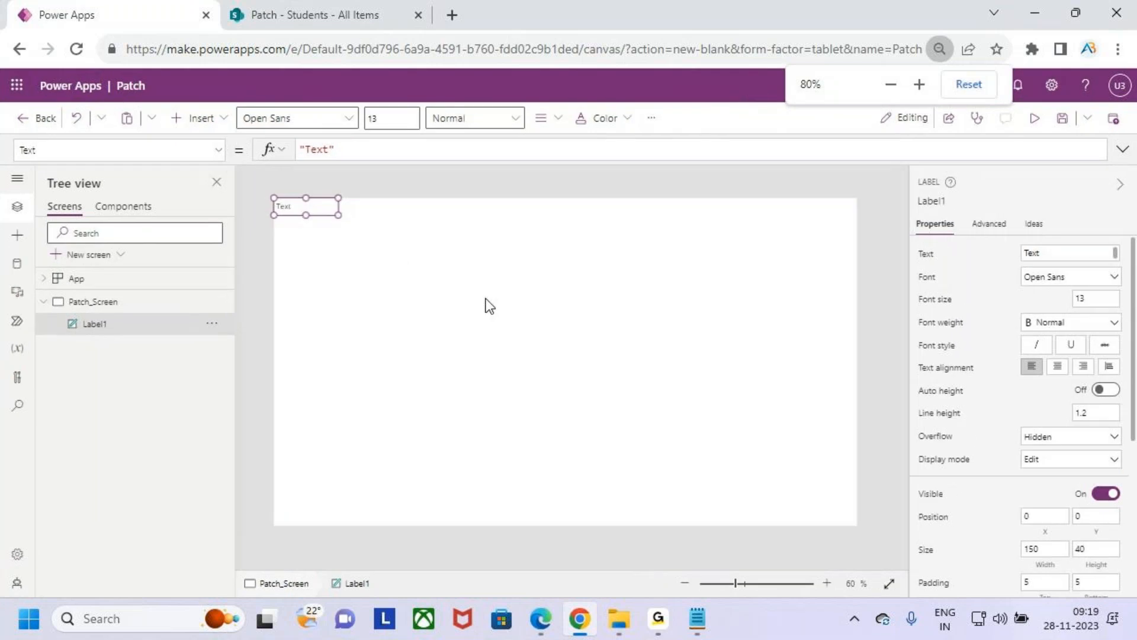
pyautogui.moveTo(338, 215); pyautogui.dragTo(870, 232)
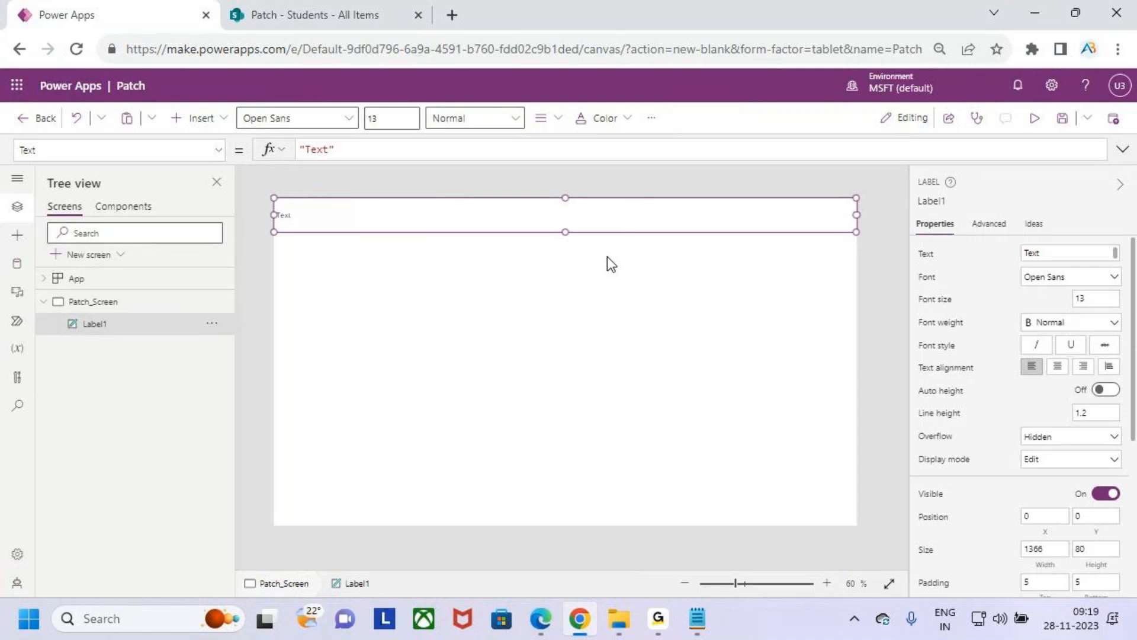
pyautogui.hotkey('ctrl', '+')
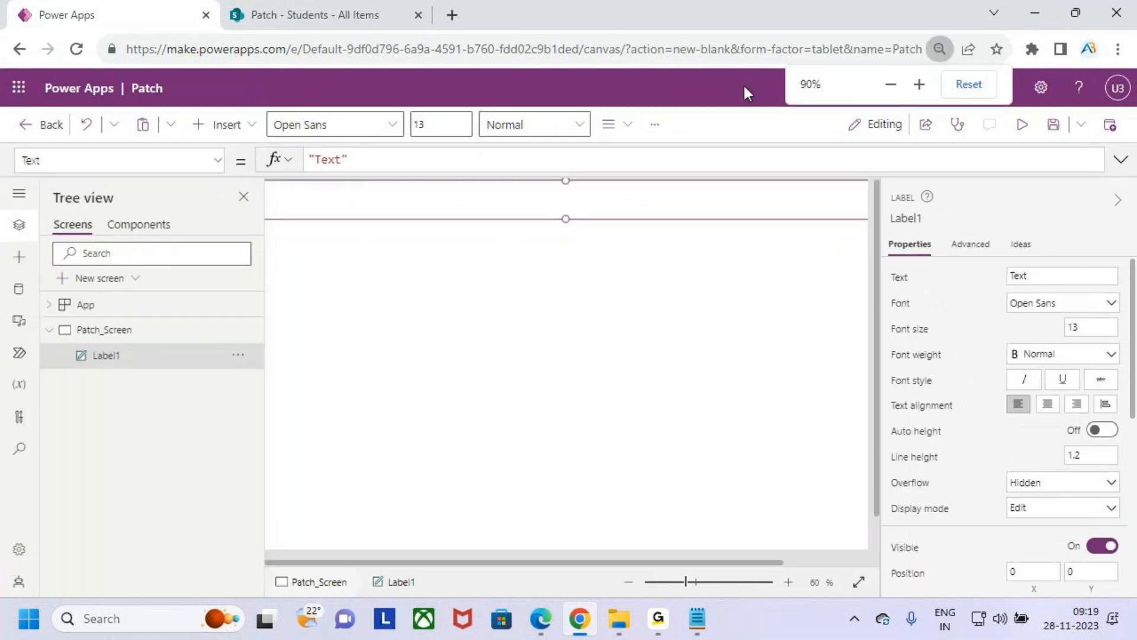
pyautogui.hotkey('ctrl', '-')
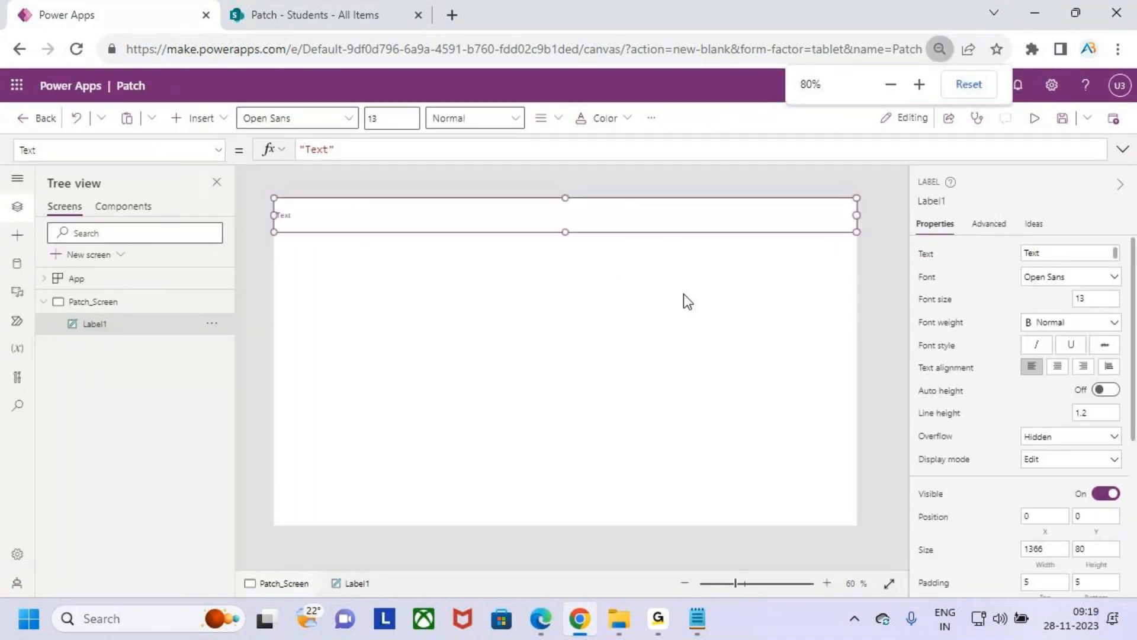
# - Set the header label's font weight to Bold and center its text
pyautogui.click(684, 293)
pyautogui.click(530, 227)
pyautogui.click(501, 121)
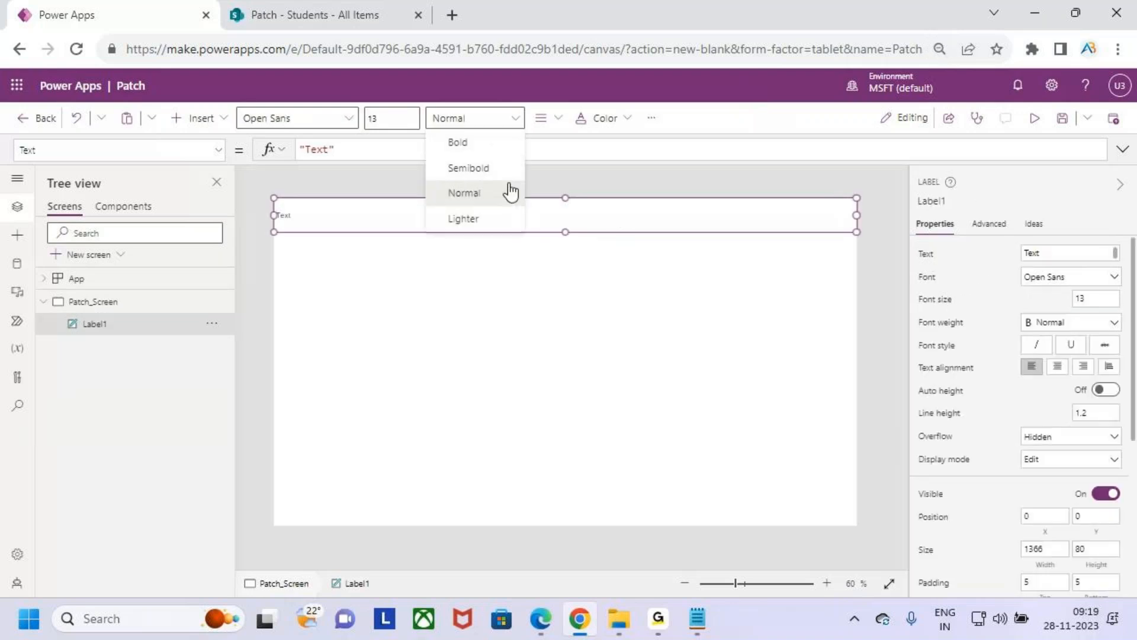
pyautogui.click(458, 142)
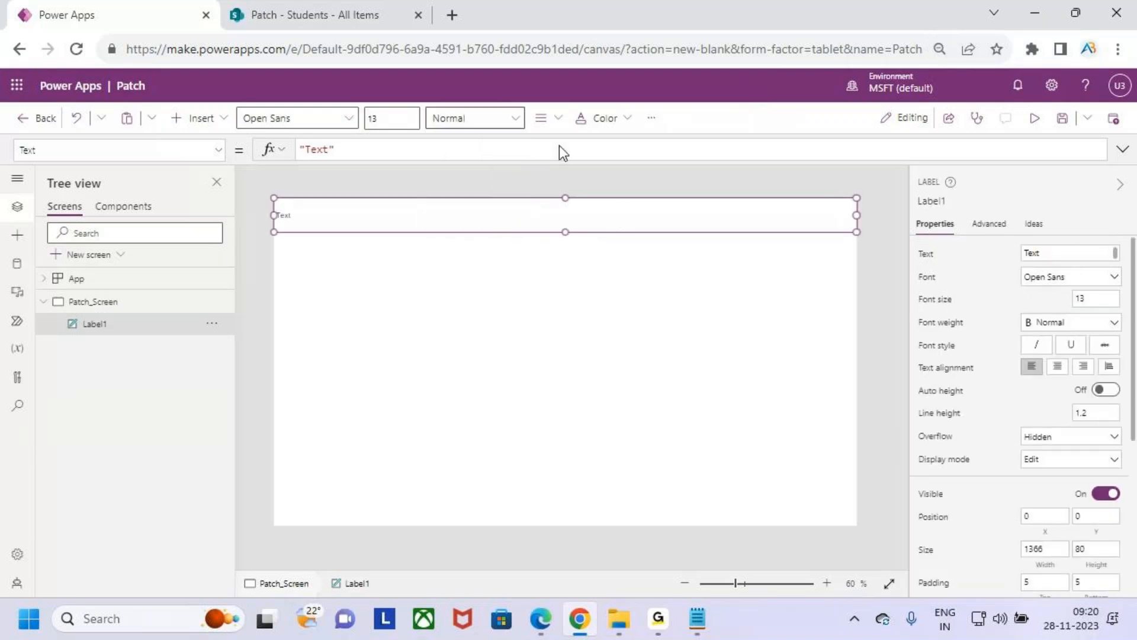
pyautogui.click(541, 118)
pyautogui.click(580, 172)
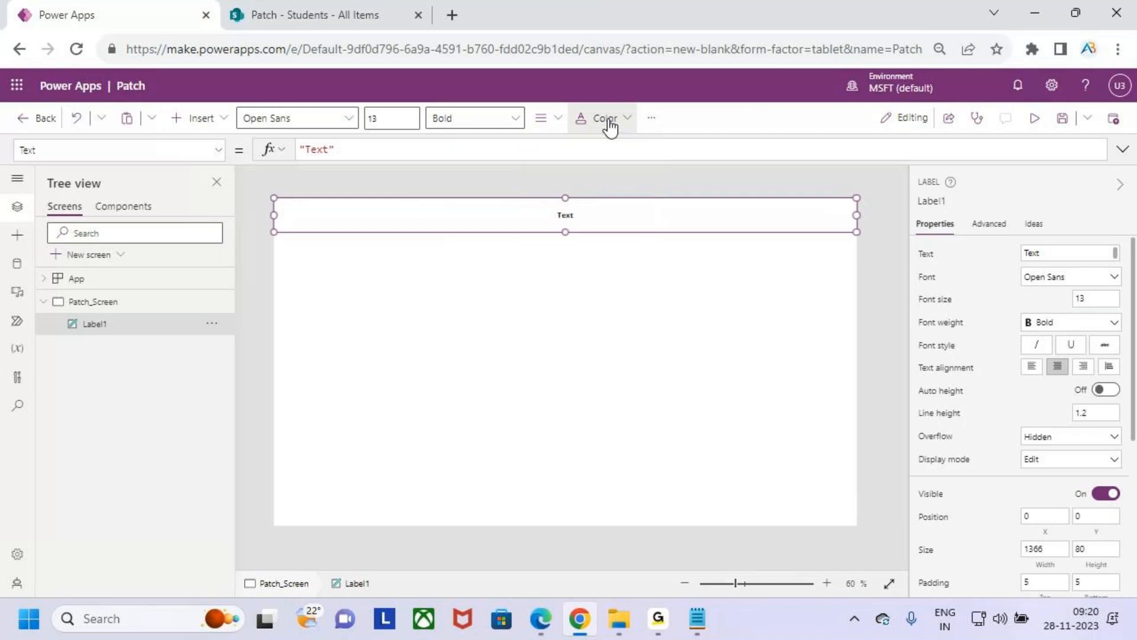
# - Give the header label an orange background from the theme colors and make its text white
pyautogui.click(609, 121)
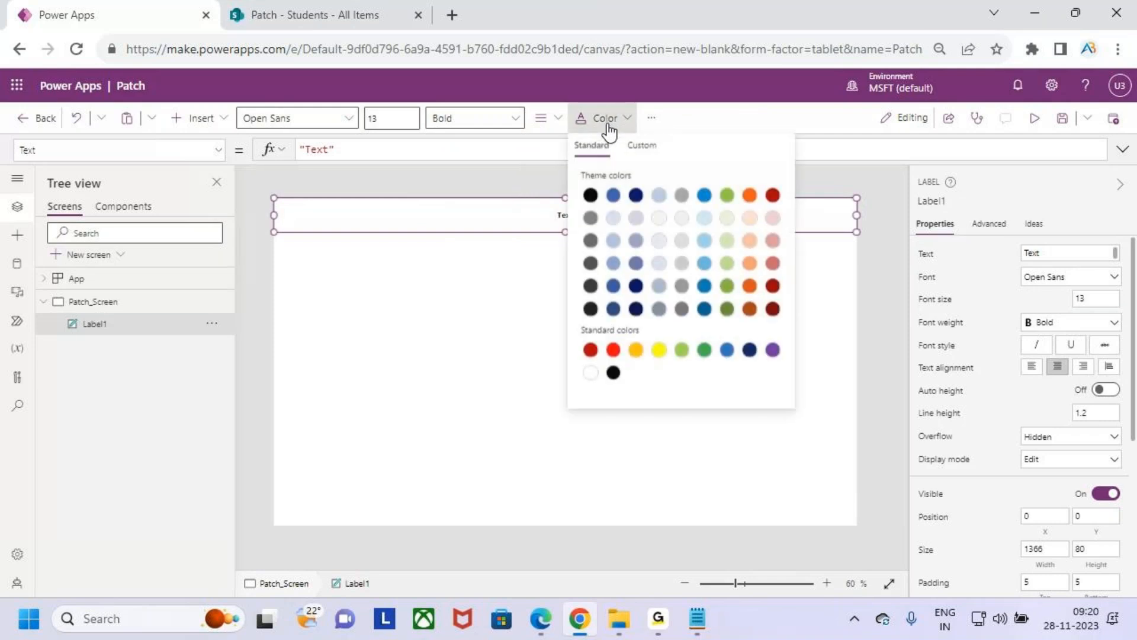
pyautogui.click(651, 118)
pyautogui.moveTo(722, 157)
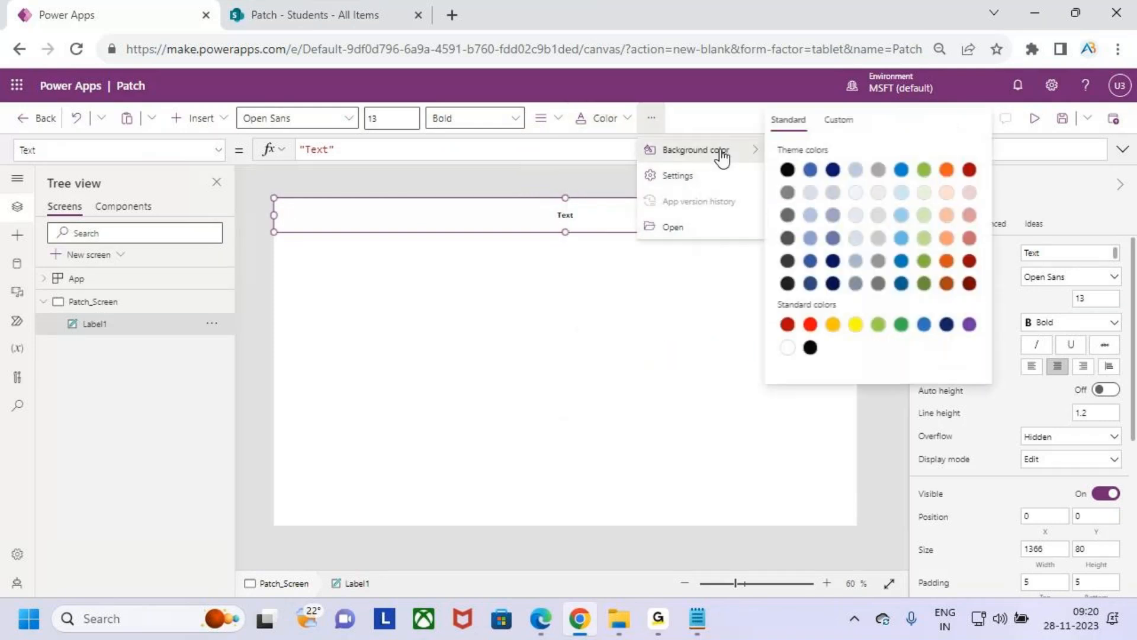
pyautogui.click(946, 170)
pyautogui.click(588, 120)
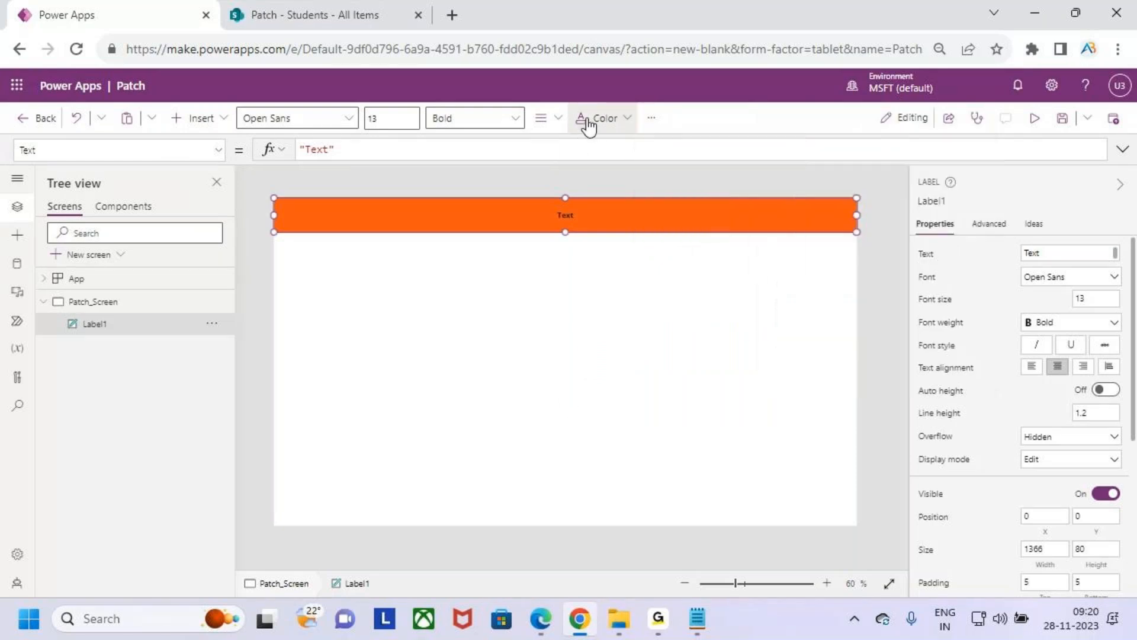
pyautogui.click(590, 373)
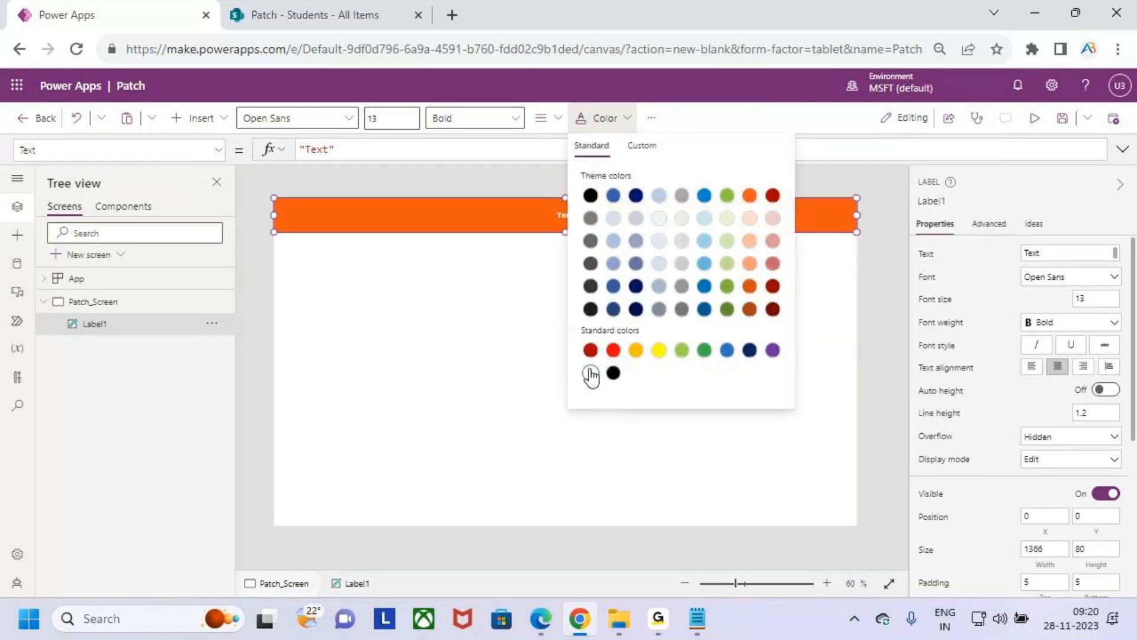
# - Set the header label's font size to 24 and change its text to "Patch"
pyautogui.click(382, 120)
pyautogui.moveTo(409, 117); pyautogui.dragTo(358, 118)
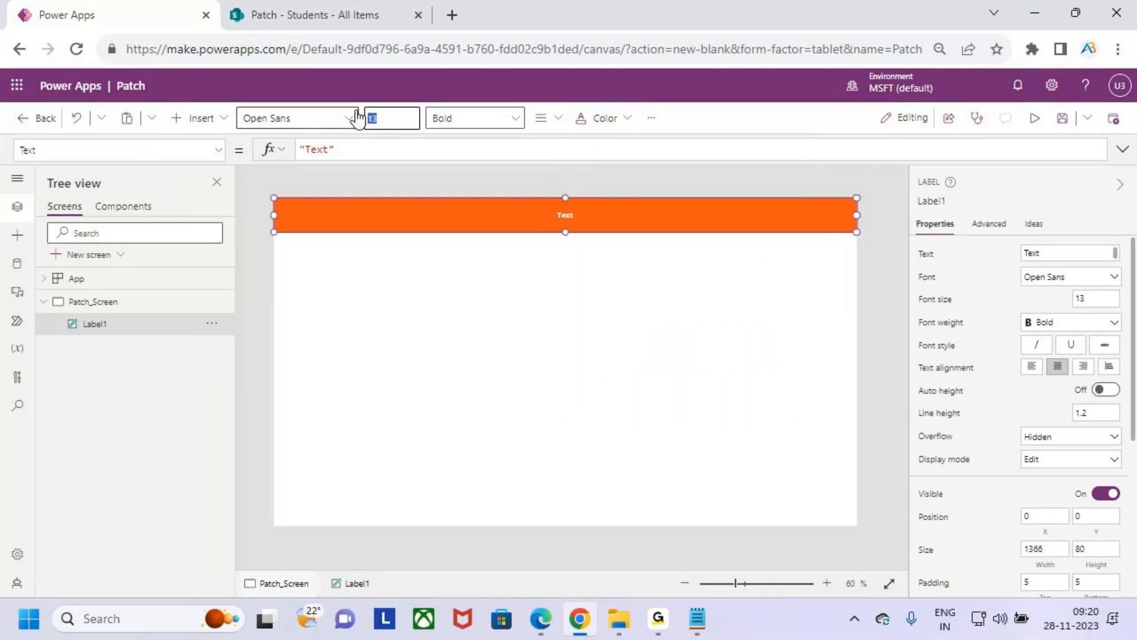
pyautogui.write('24')
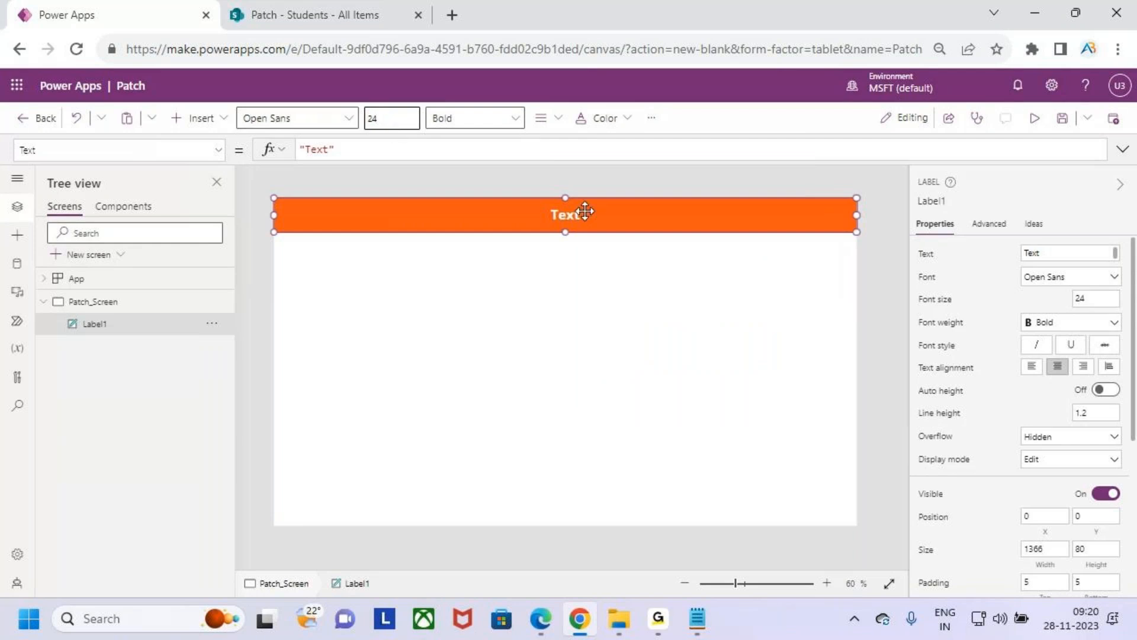
pyautogui.click(348, 149)
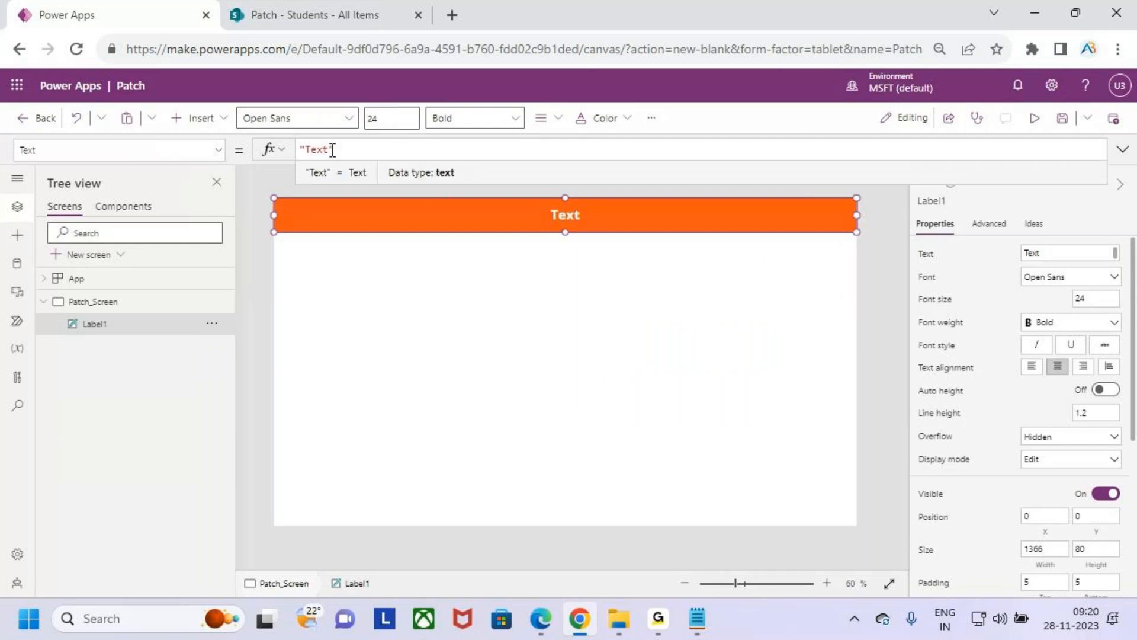
pyautogui.doubleClick(325, 149)
pyautogui.write('Patch')
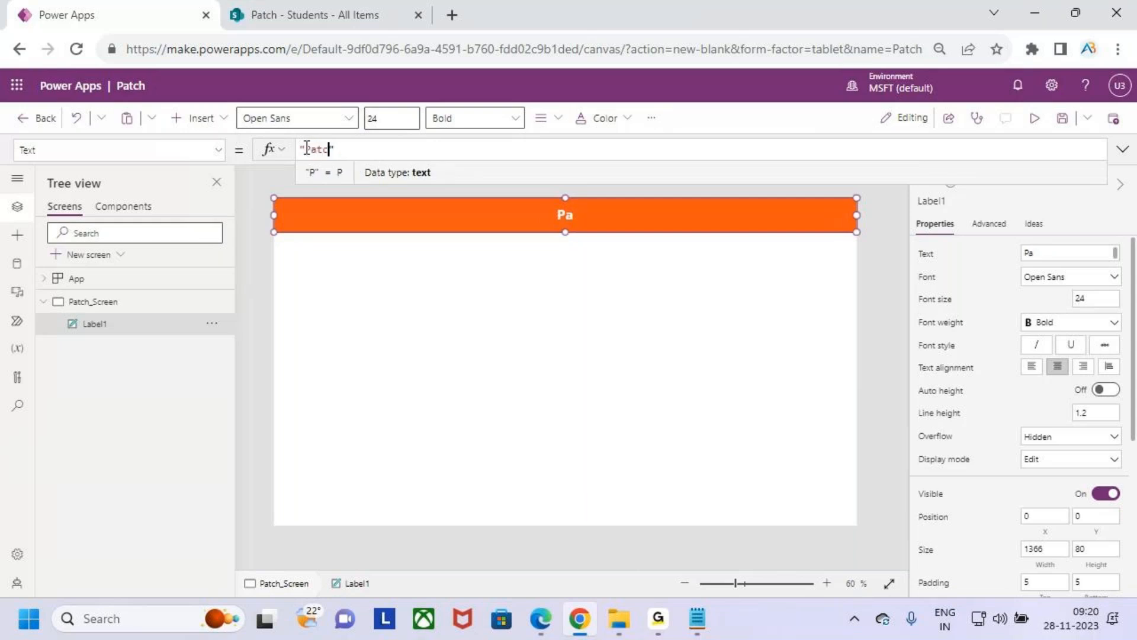
pyautogui.click(445, 297)
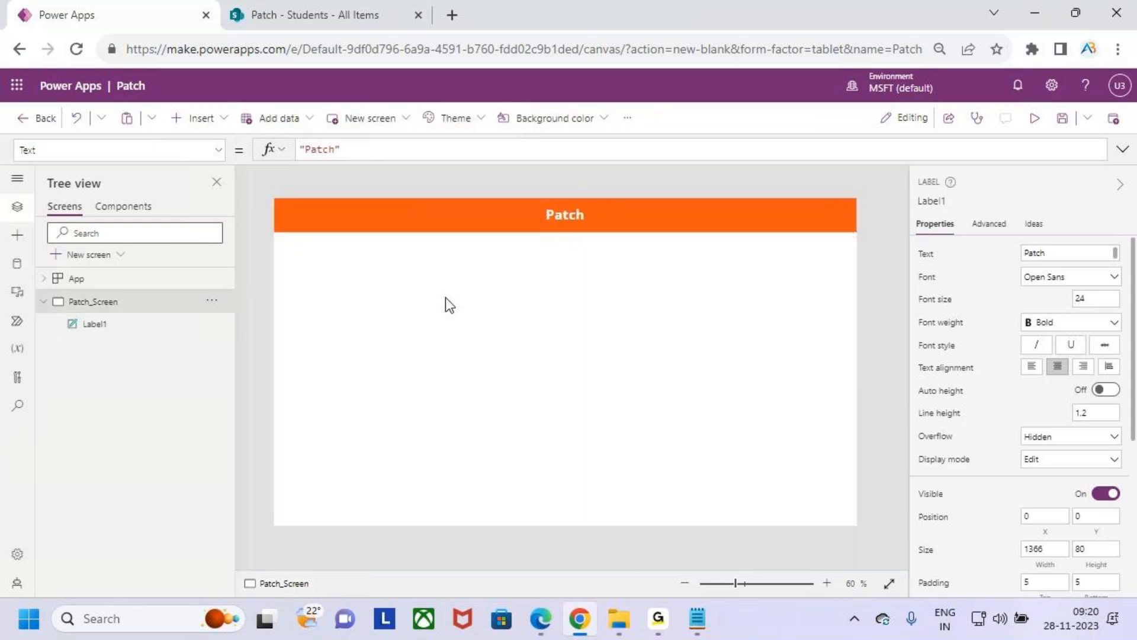
# - Set the Patch header label's font size to 26
pyautogui.click(558, 228)
pyautogui.click(401, 119)
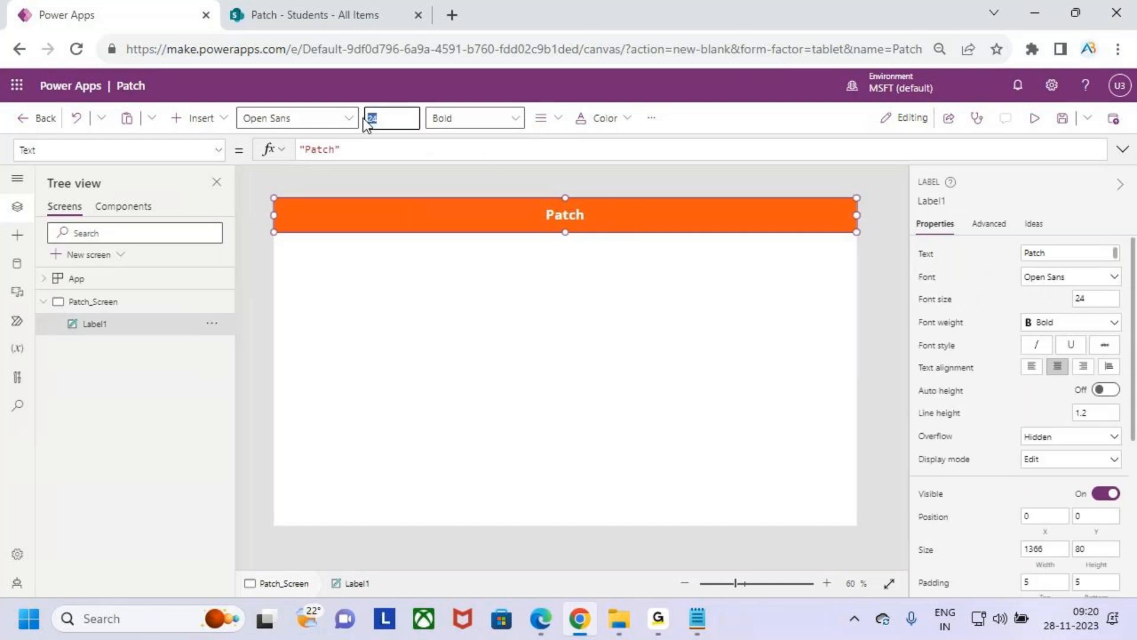
pyautogui.write('6')
pyautogui.click(562, 349)
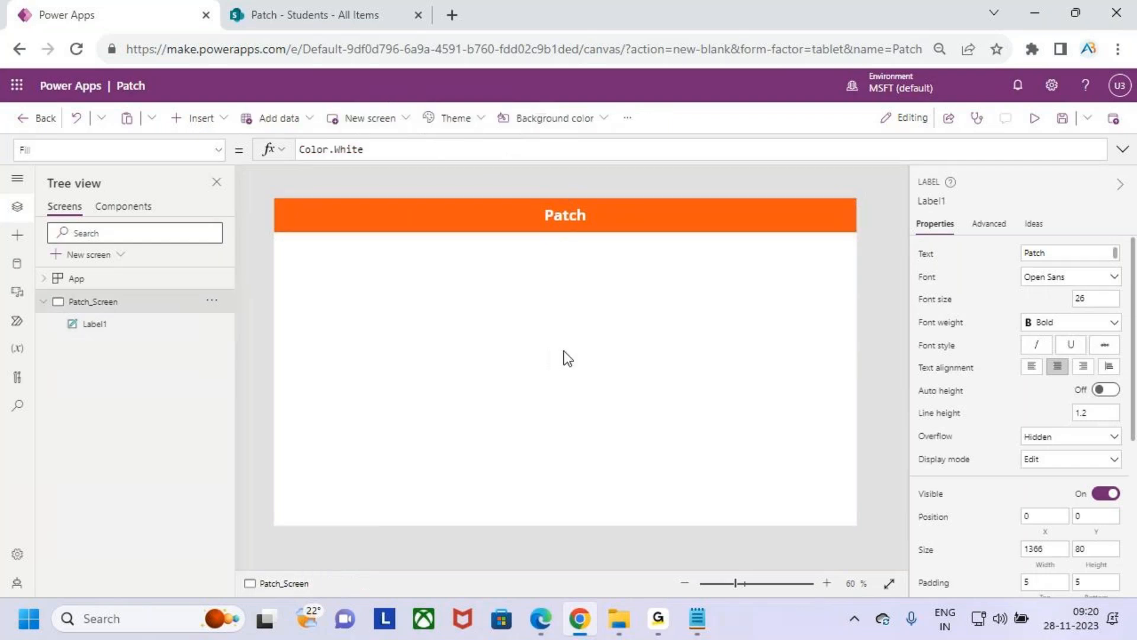
# - Reduce the header label's height slightly to 78, keeping the full 1366 width, and deselect it
pyautogui.click(593, 229)
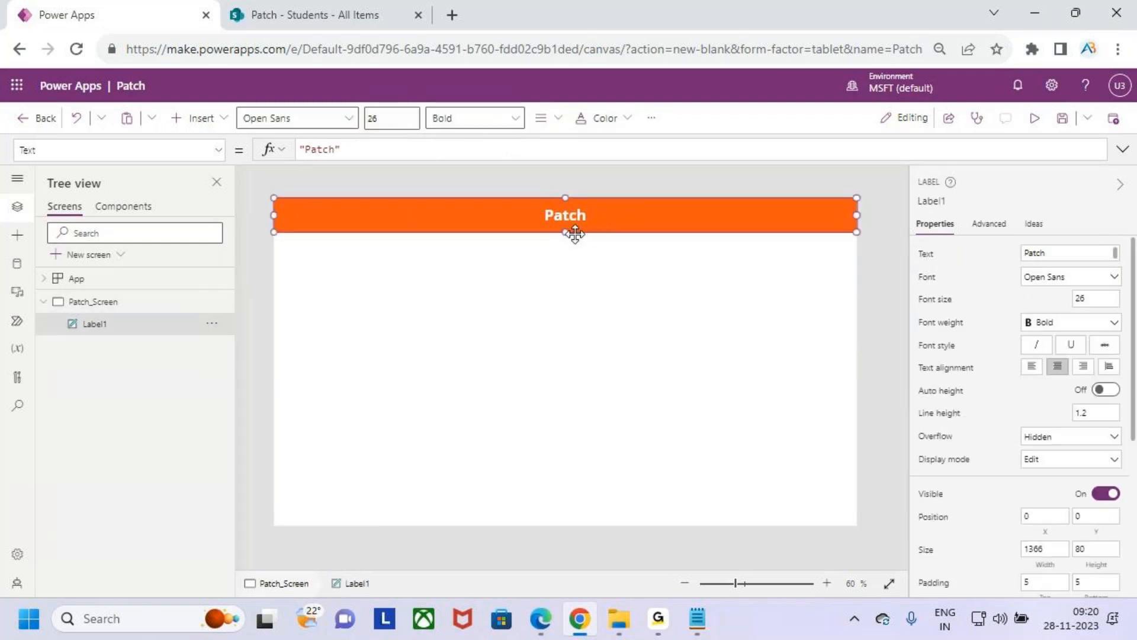
pyautogui.click(569, 292)
pyautogui.click(569, 224)
pyautogui.moveTo(566, 230); pyautogui.dragTo(571, 231)
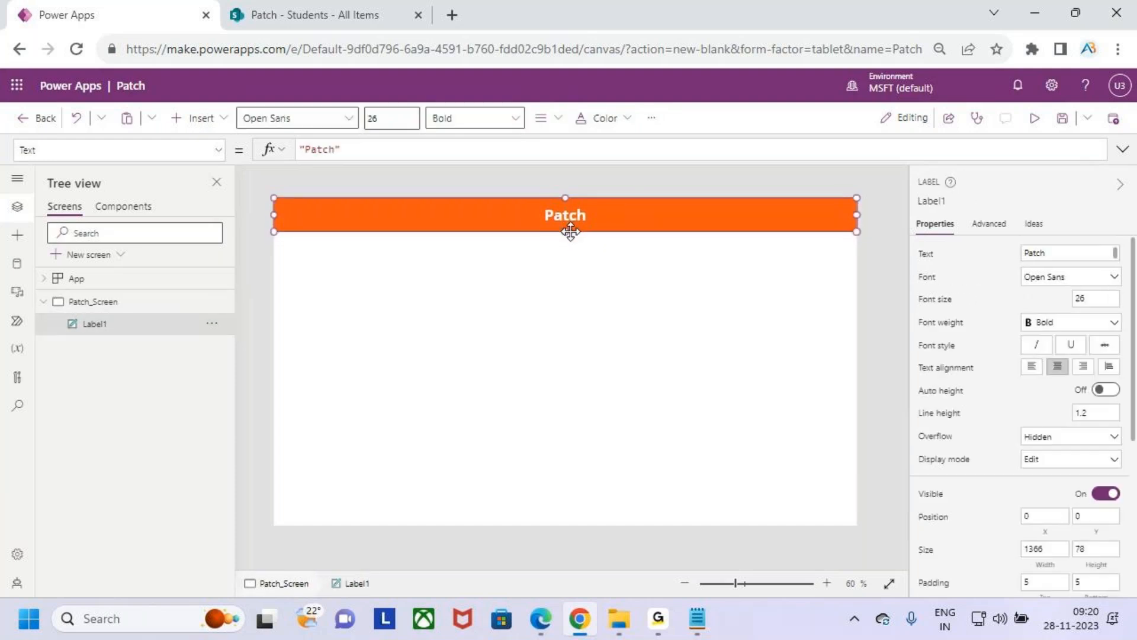
pyautogui.click(586, 273)
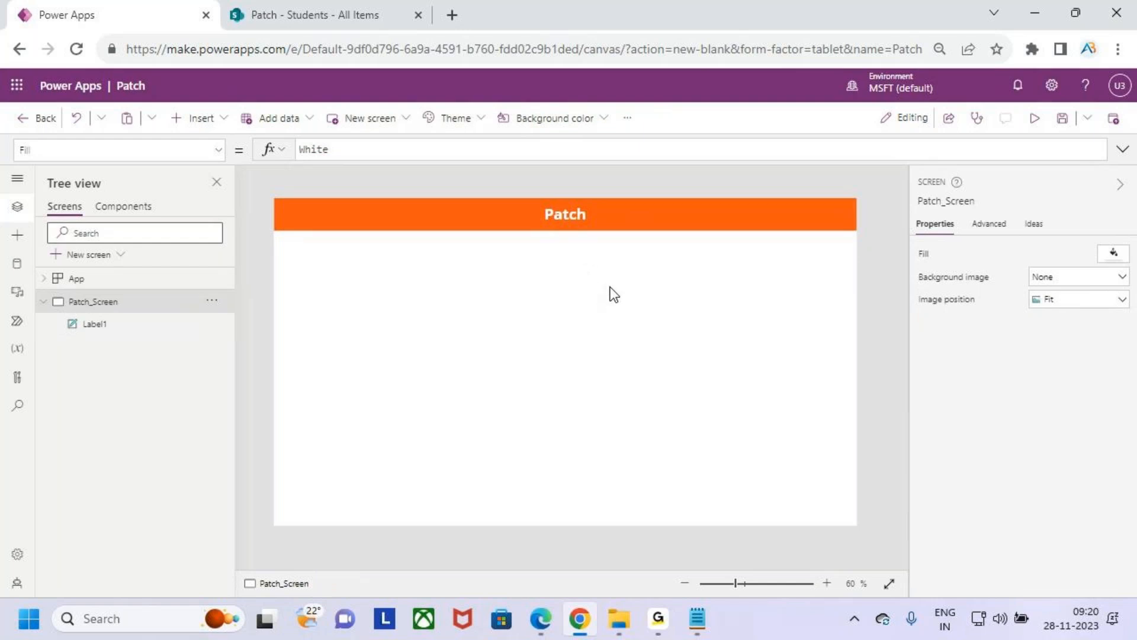
# - Insert a text label and place it below the Patch header at about X 693, Y 123
pyautogui.click(206, 119)
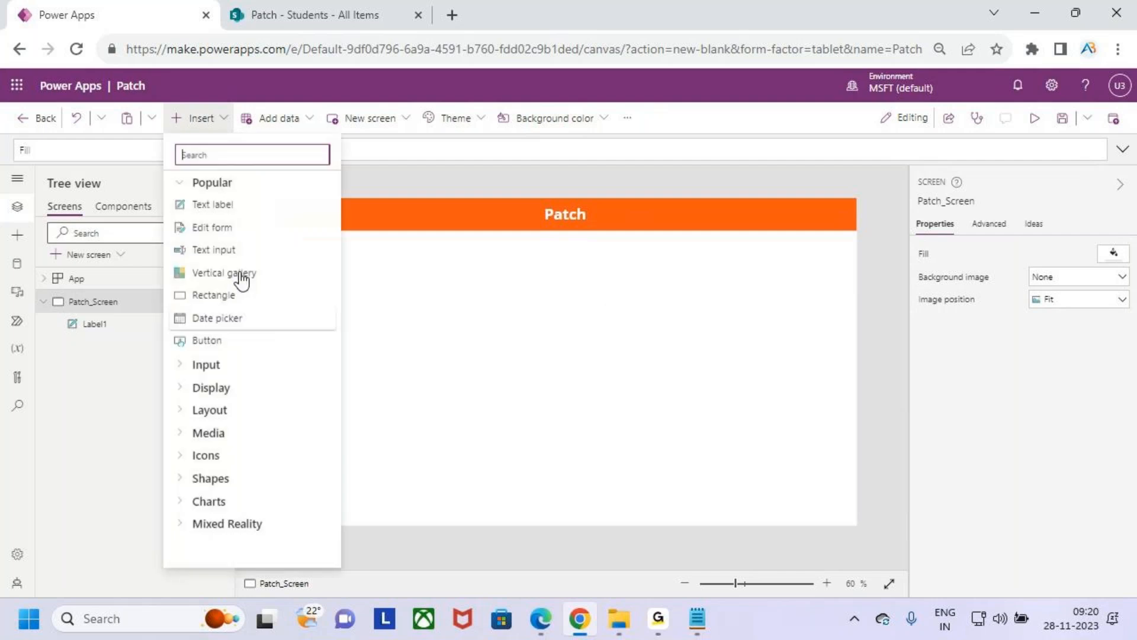
pyautogui.click(588, 346)
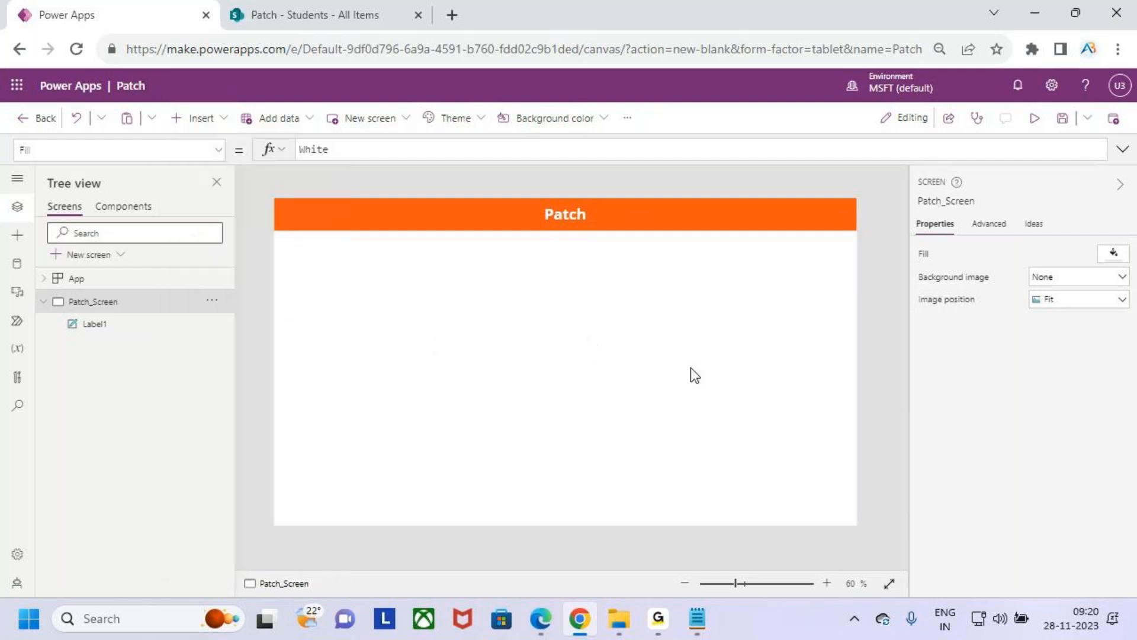
pyautogui.click(213, 119)
pyautogui.click(251, 217)
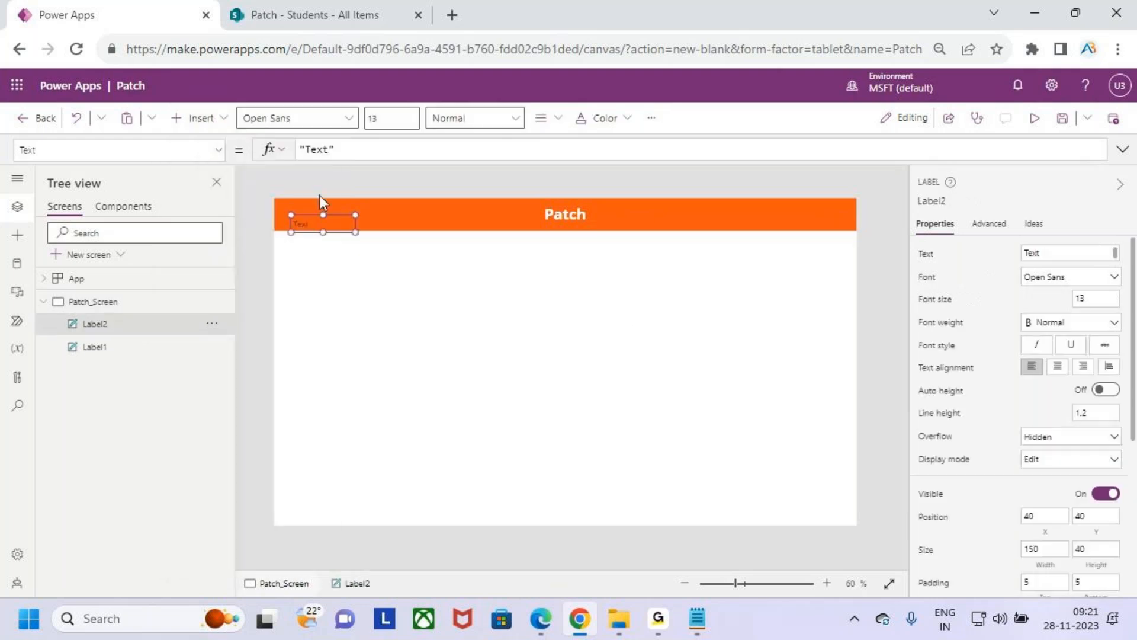
pyautogui.moveTo(325, 221); pyautogui.dragTo(645, 267)
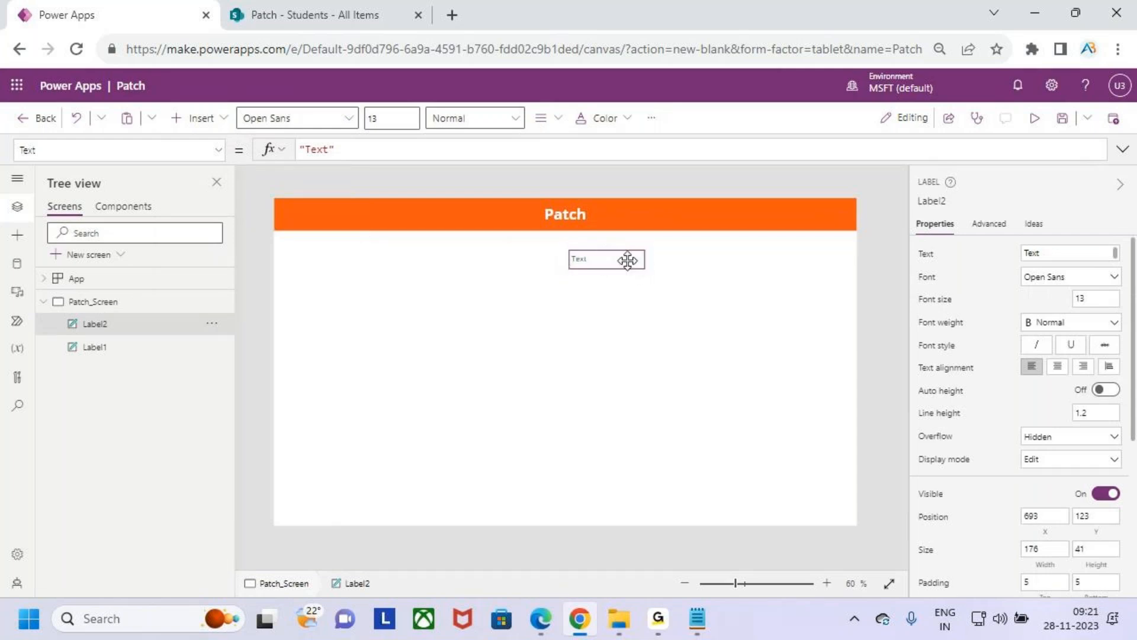
# - Make the new label bold, resize it to about 132 by 44, and move it to about X 705, Y 168
pyautogui.click(474, 118)
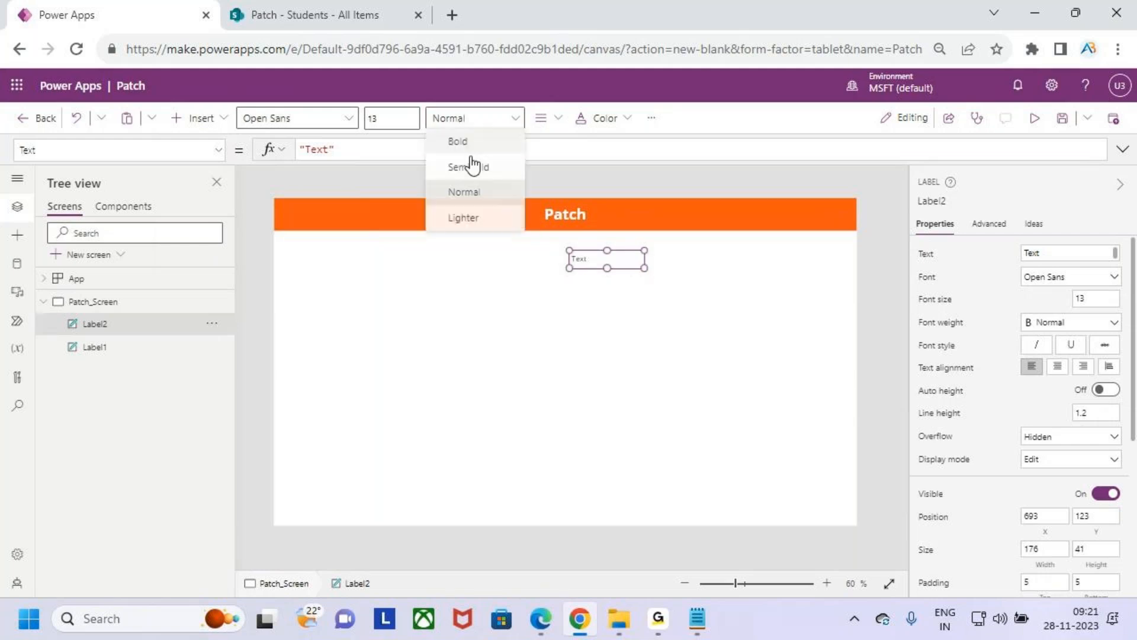
pyautogui.click(482, 153)
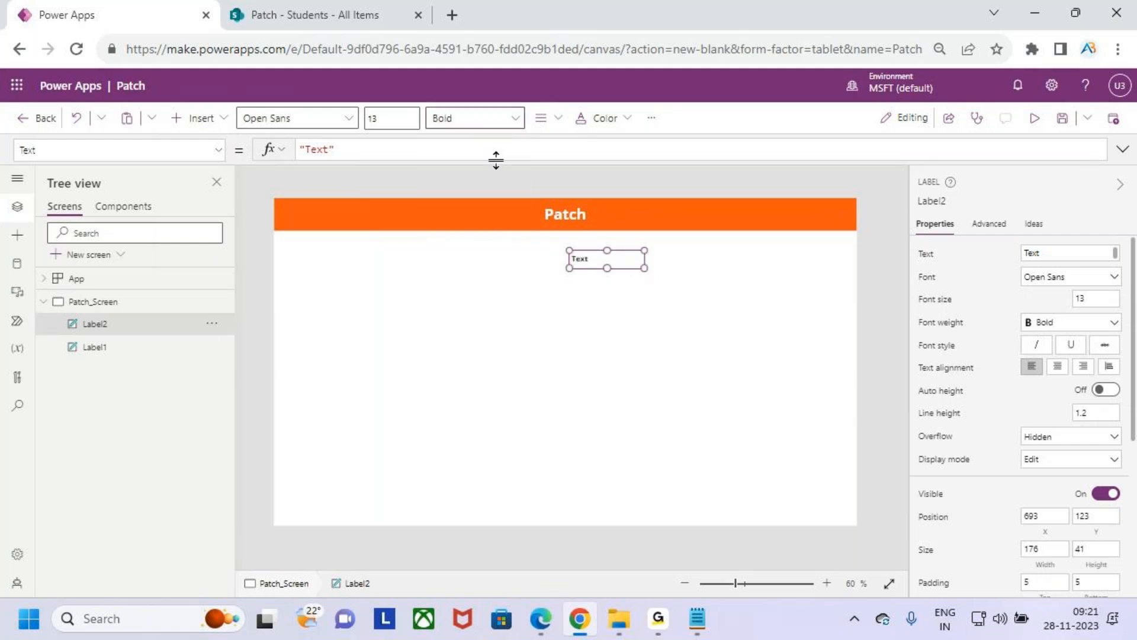
pyautogui.moveTo(645, 265); pyautogui.dragTo(625, 269)
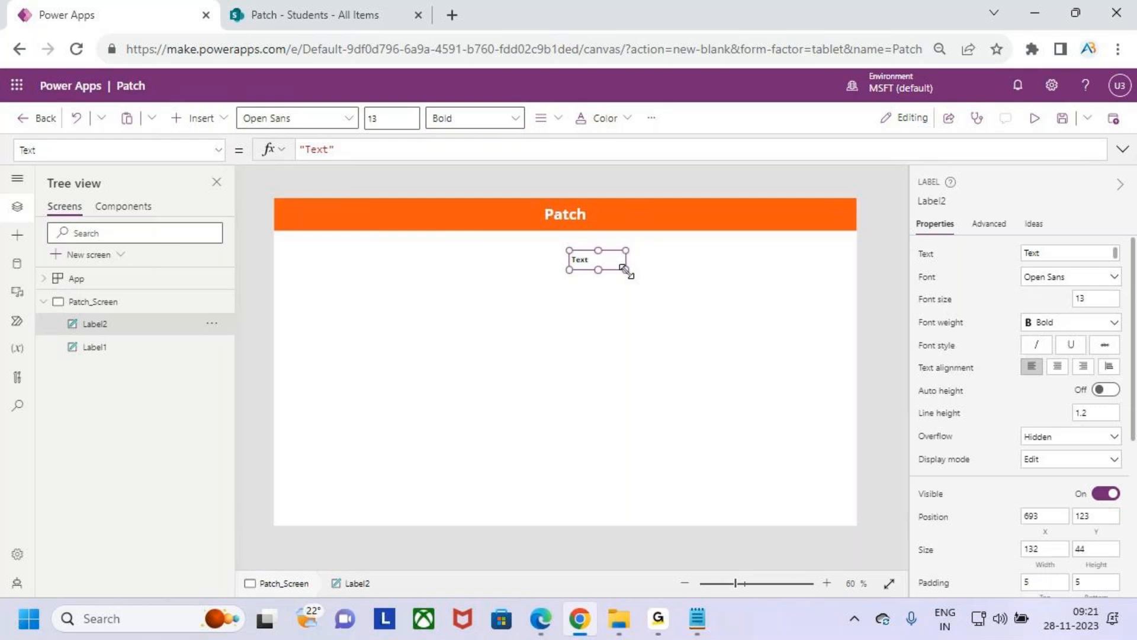
pyautogui.moveTo(604, 259); pyautogui.dragTo(607, 277)
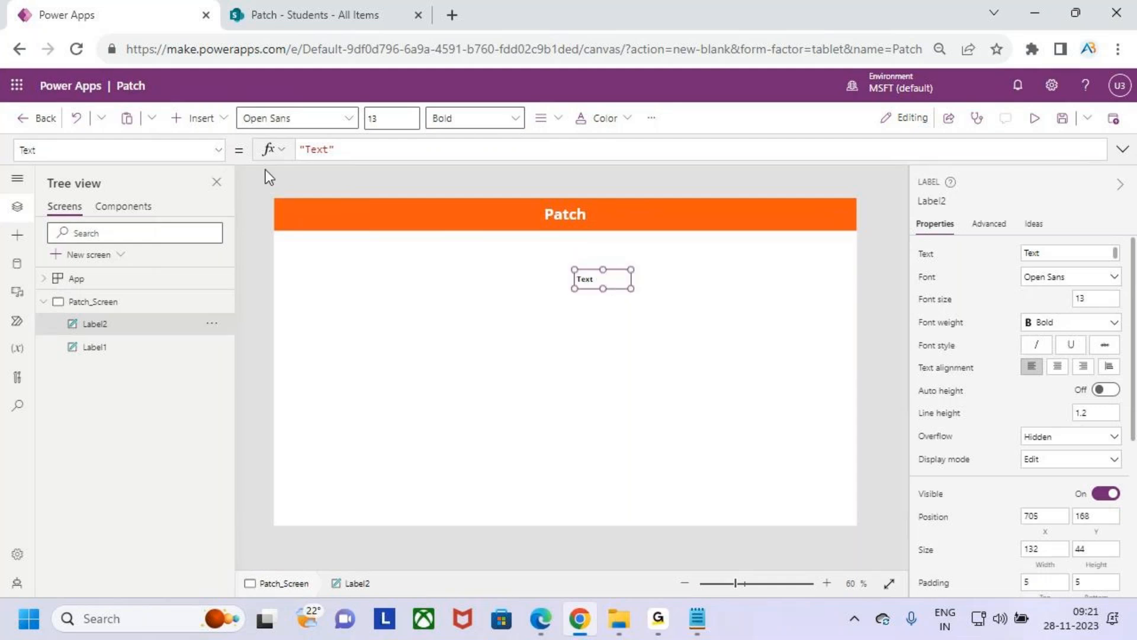
# - Change the new label's text to "Sid" and deselect it
pyautogui.doubleClick(586, 279)
pyautogui.write('Sid')
pyautogui.click(656, 350)
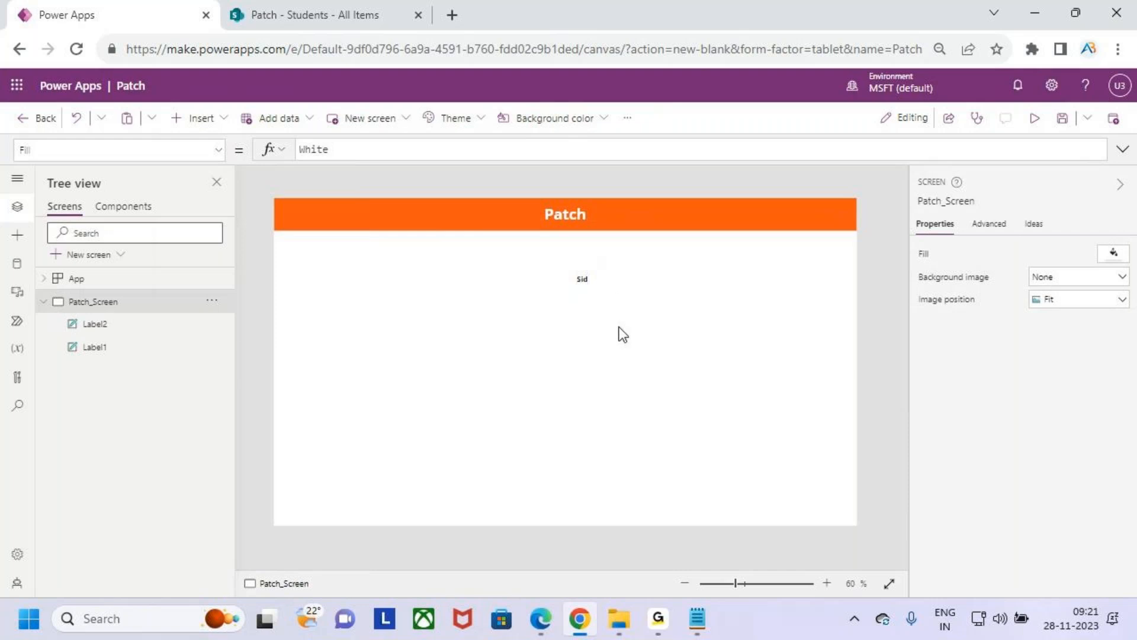
# - Set the Sid label's font size to 16 and resize the label to about 117 by 49
pyautogui.click(585, 279)
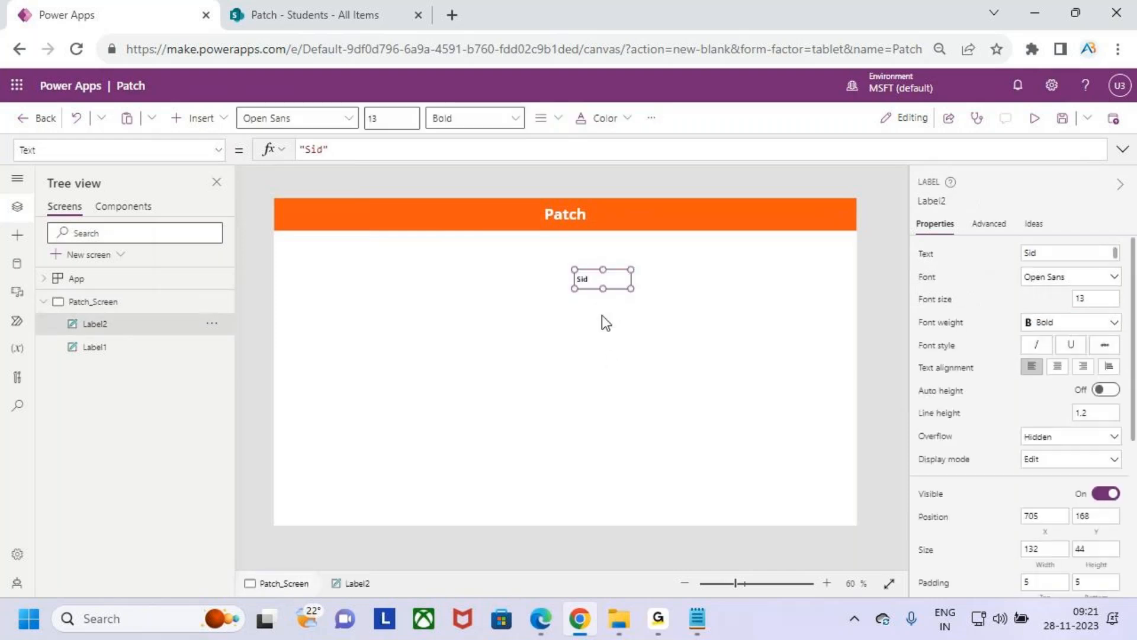
pyautogui.click(413, 119)
pyautogui.click(343, 122)
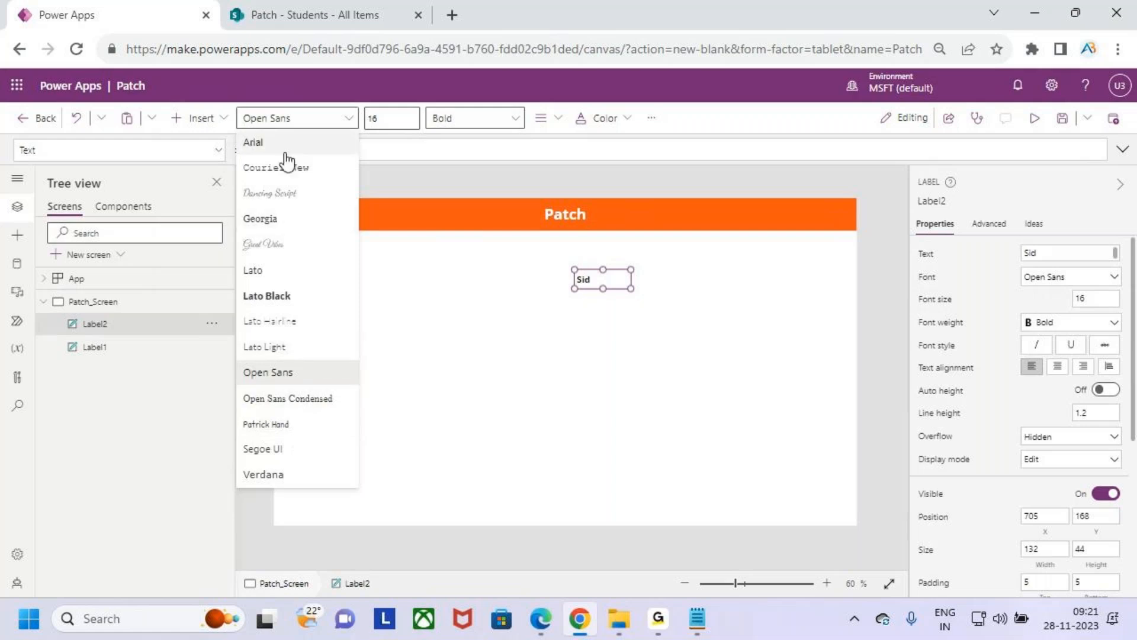
pyautogui.click(653, 363)
pyautogui.moveTo(632, 289); pyautogui.dragTo(623, 288)
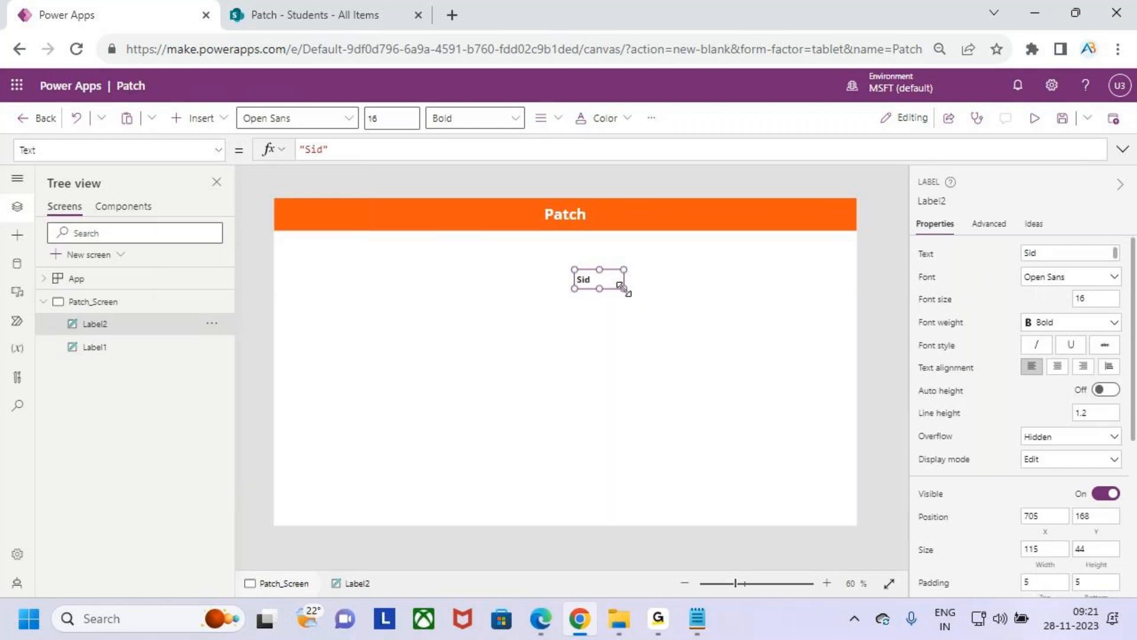
pyautogui.moveTo(623, 288); pyautogui.dragTo(623, 288)
pyautogui.moveTo(622, 287); pyautogui.dragTo(624, 291)
pyautogui.click(630, 409)
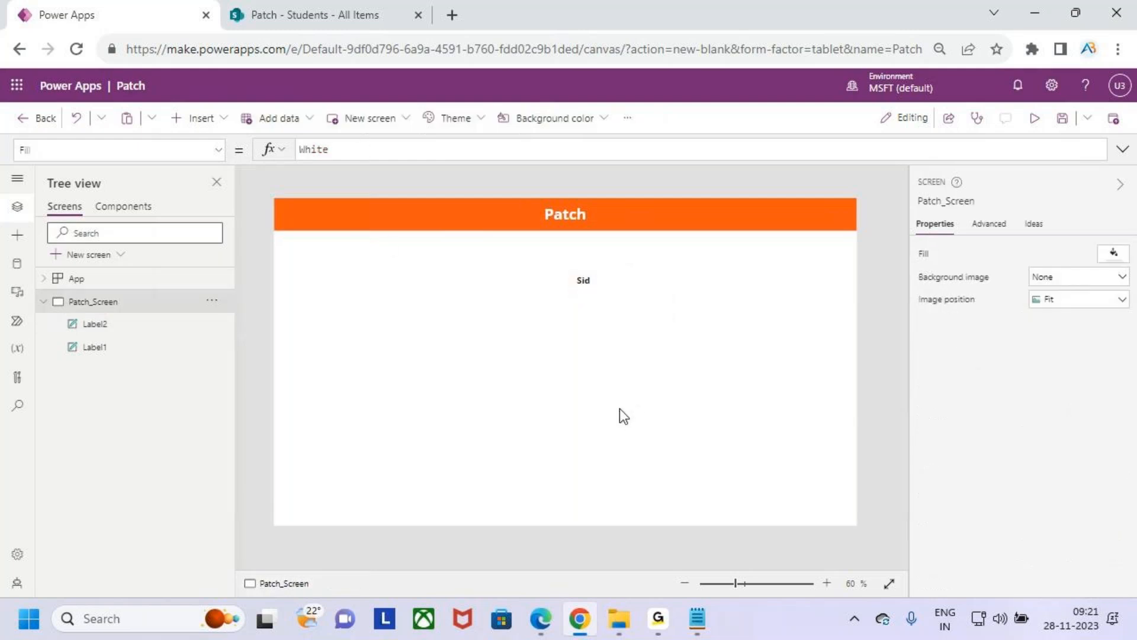
# - Duplicate the Sid label, place the copy directly below at about Y 238, and change its text to "Sname"
pyautogui.click(581, 284)
pyautogui.click(613, 355)
pyautogui.hotkey('ctrl', 'v')
pyautogui.moveTo(591, 287); pyautogui.dragTo(595, 313)
pyautogui.doubleClick(595, 313)
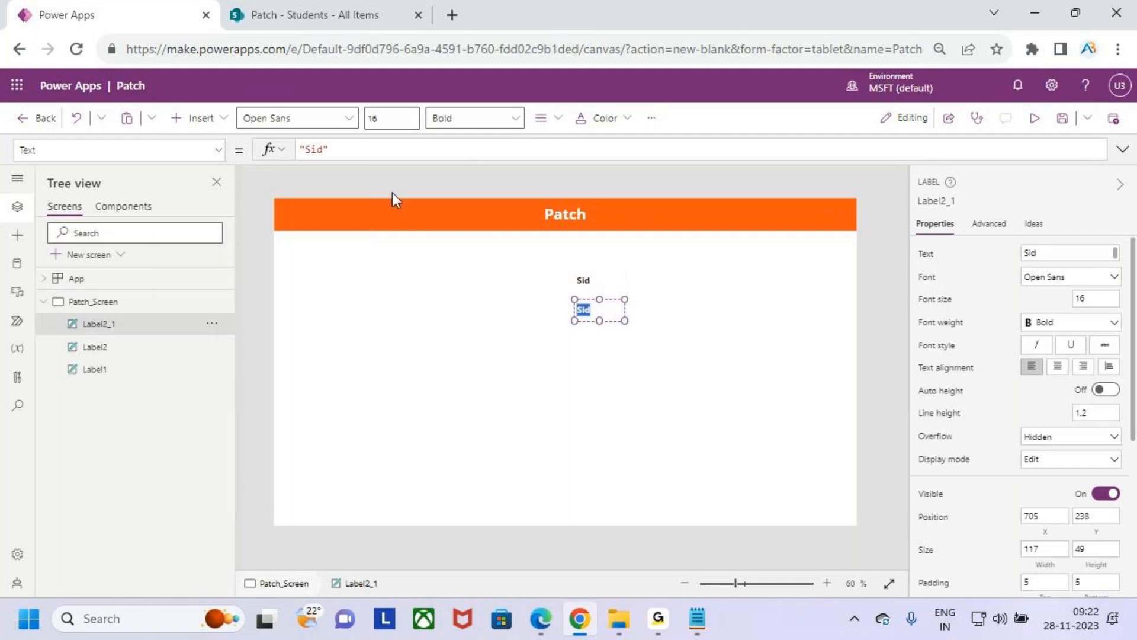
pyautogui.press('BackSpace')
pyautogui.write('Sname')
pyautogui.click(618, 381)
pyautogui.click(619, 383)
# - Duplicate the Sname label, place the copy below it at about Y 306, and change its text to "Mobile" following the field notes
pyautogui.click(599, 309)
pyautogui.click(614, 375)
pyautogui.hotkey('ctrl', 'v')
pyautogui.moveTo(602, 317); pyautogui.dragTo(601, 340)
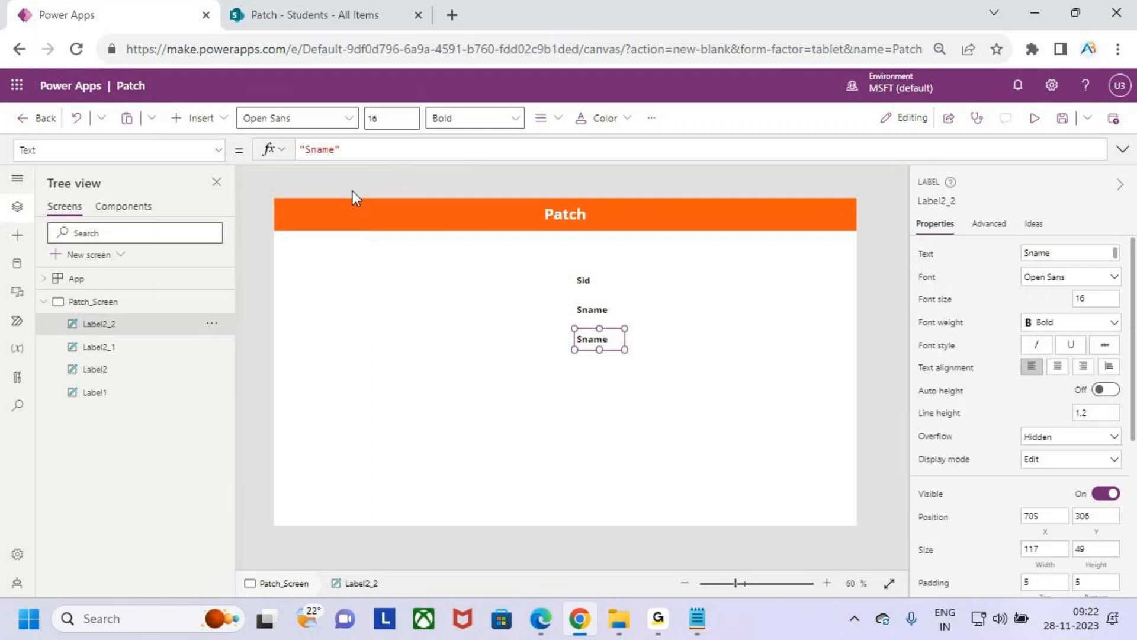
pyautogui.doubleClick(592, 340)
pyautogui.hotkey('alt', 'Tab')
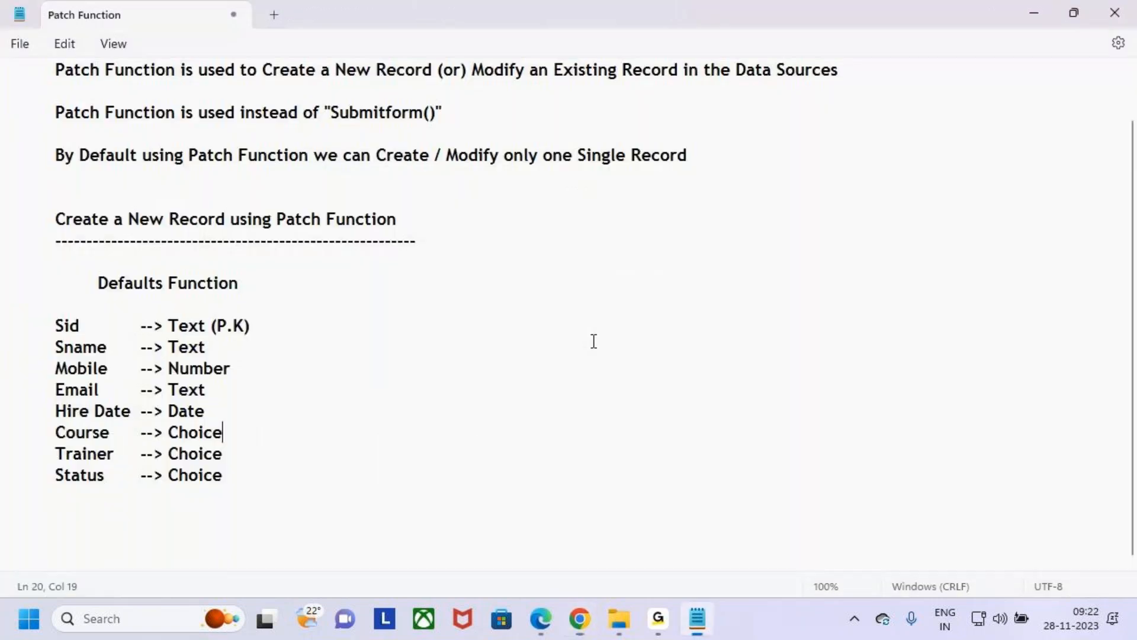
pyautogui.hotkey('alt', 'Tab')
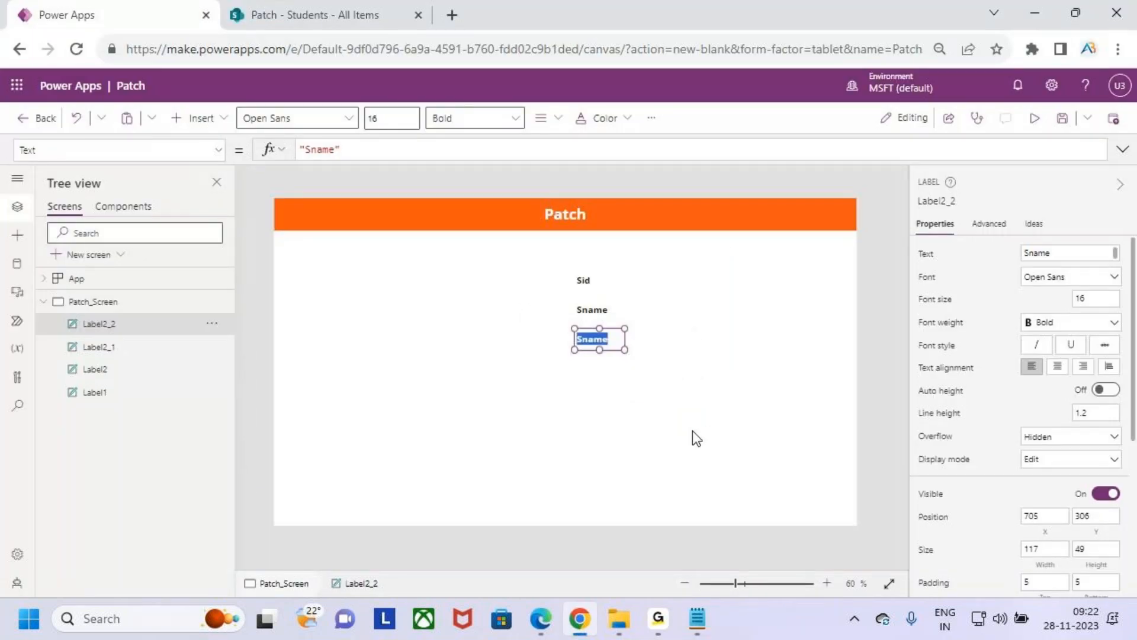
pyautogui.click(614, 368)
pyautogui.doubleClick(603, 340)
pyautogui.write('Mobile')
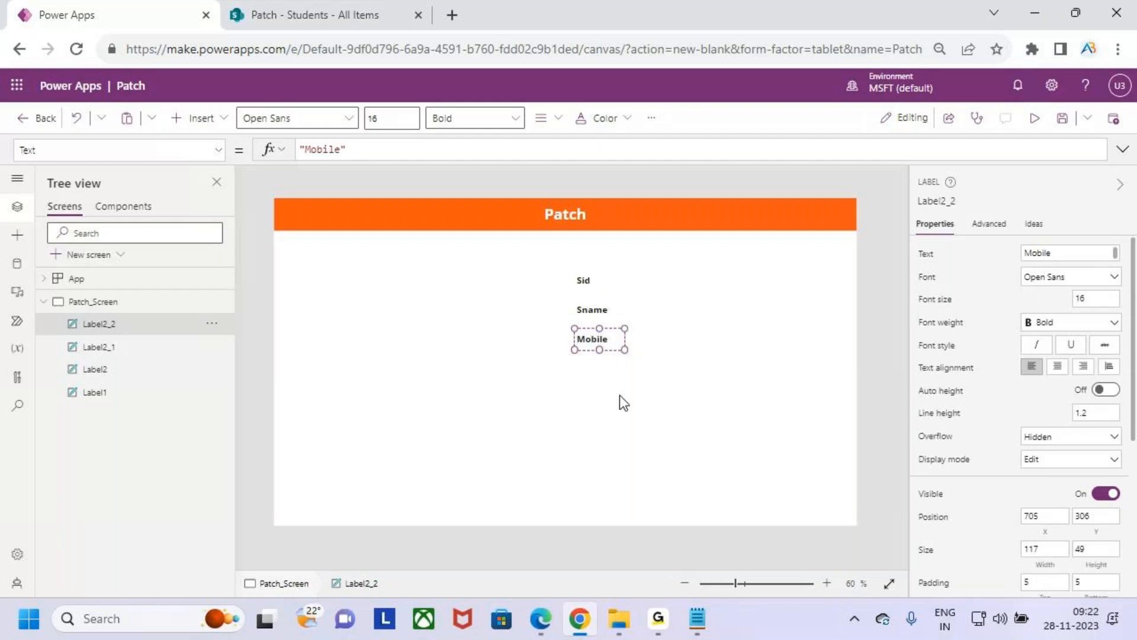
# - Duplicate the Mobile label, place the copy below it at about Y 392, and change its text to "Email" following the field notes
pyautogui.click(617, 356)
pyautogui.hotkey('ctrl', 'v')
pyautogui.click(618, 402)
pyautogui.moveTo(610, 347); pyautogui.dragTo(600, 377)
pyautogui.hotkey('alt', 'Tab')
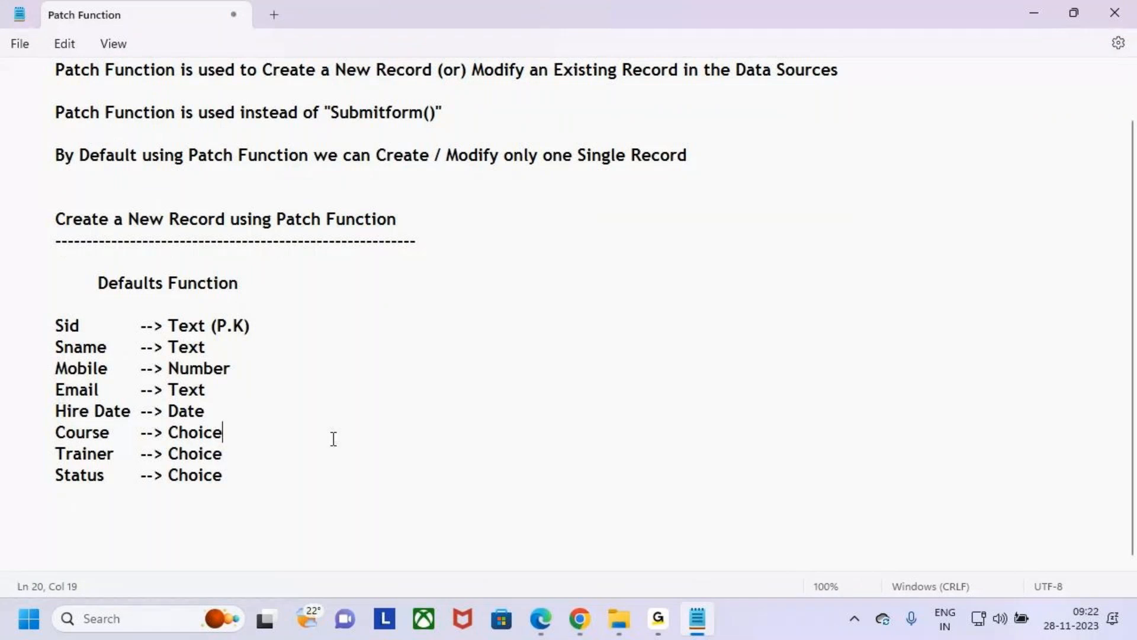
pyautogui.hotkey('alt', 'Tab')
pyautogui.doubleClick(591, 376)
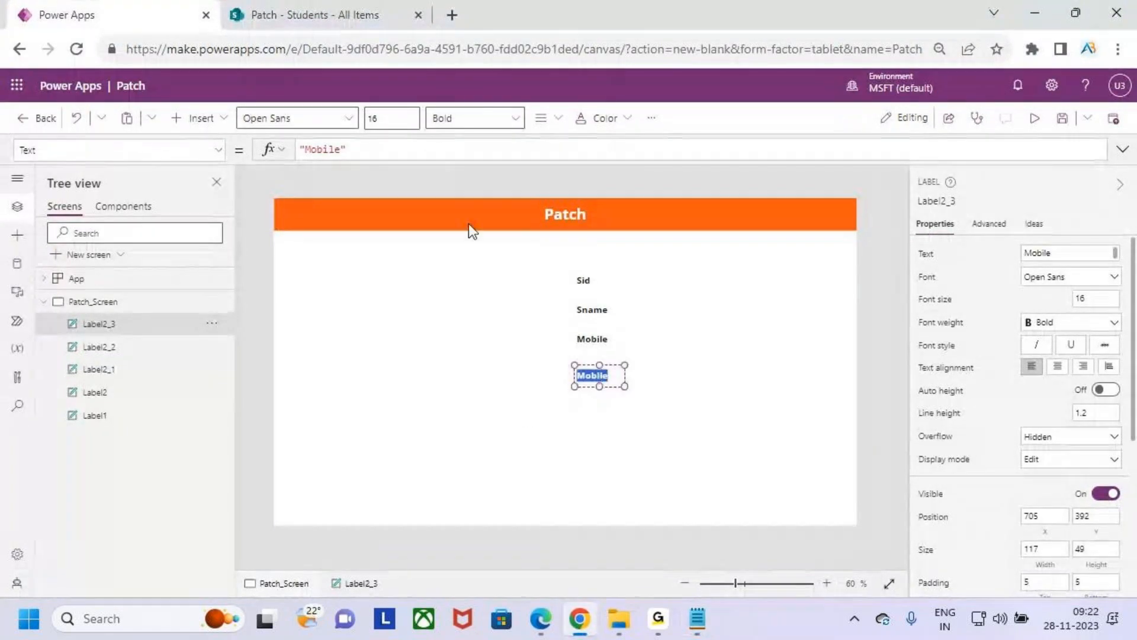
pyautogui.write('Email')
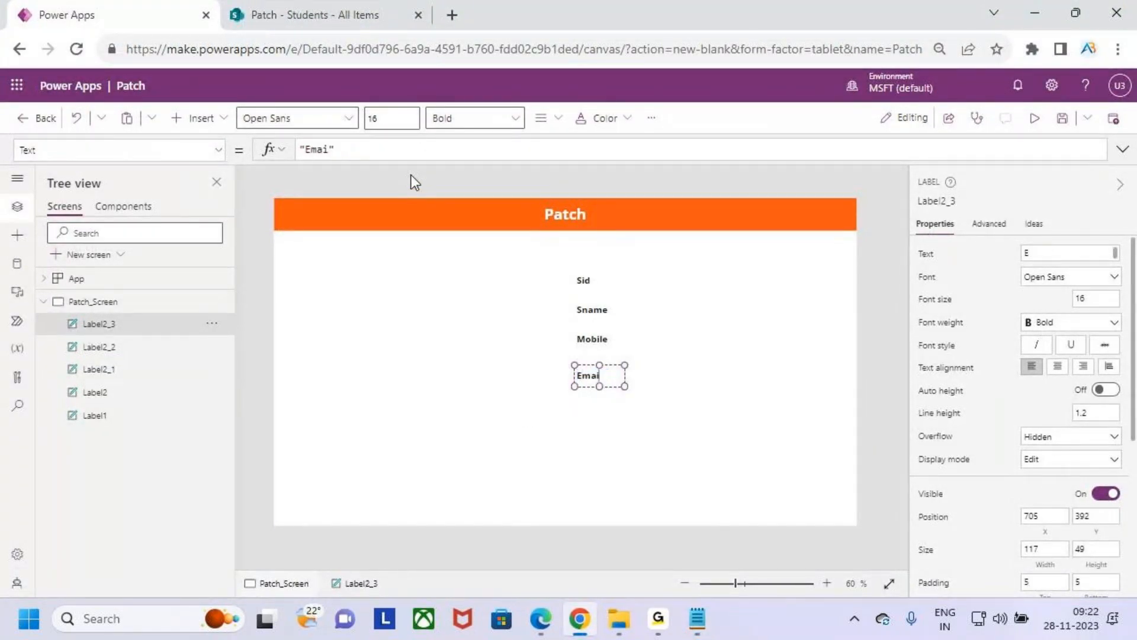
pyautogui.click(599, 419)
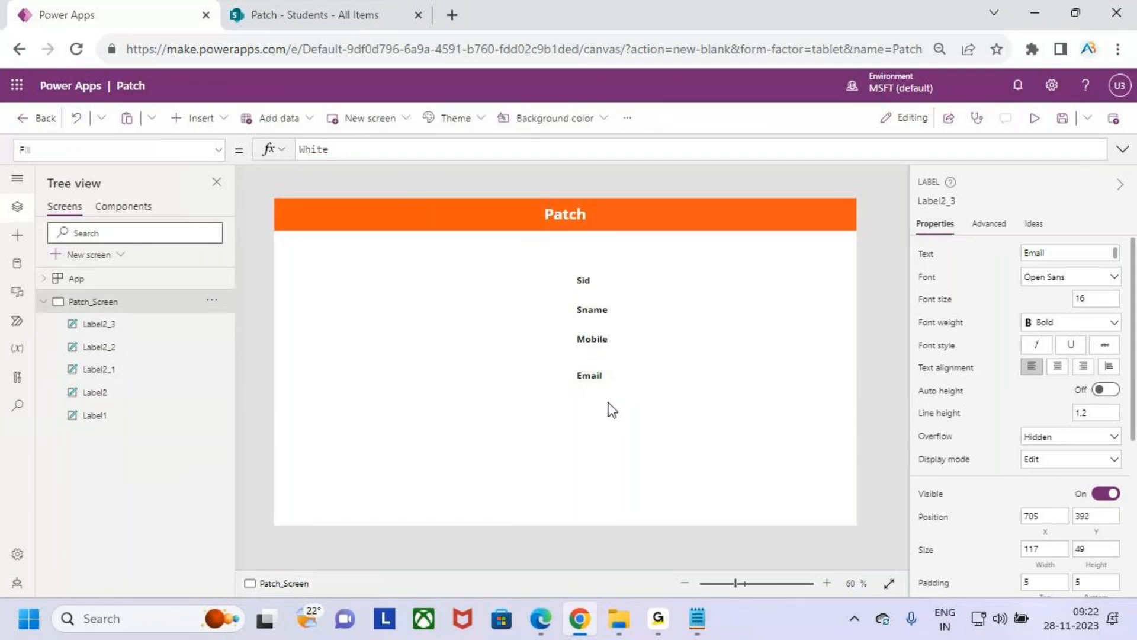
# - Duplicate the Email label and place the copy left-aligned below it at about Y 470
pyautogui.click(602, 380)
pyautogui.hotkey('ctrl', 'c')
pyautogui.hotkey('ctrl', 'v')
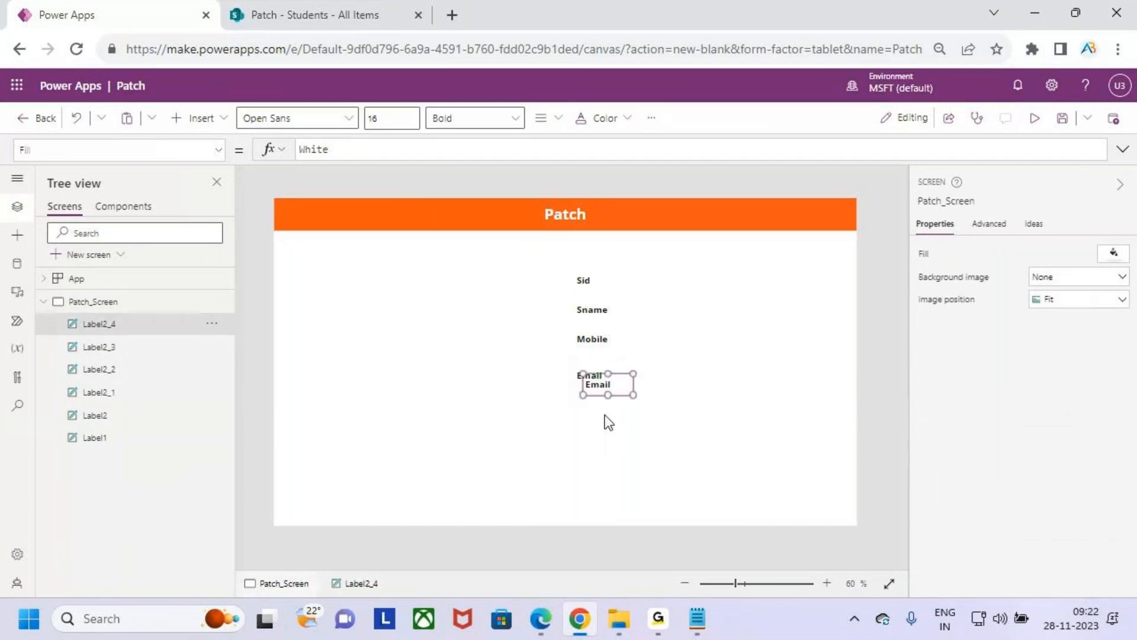
pyautogui.moveTo(604, 383); pyautogui.dragTo(602, 410)
# - Change the copied label's text to "Joining Data" and widen it to about 147 by 44
pyautogui.doubleClick(603, 408)
pyautogui.press('BackSpace')
pyautogui.write('H')
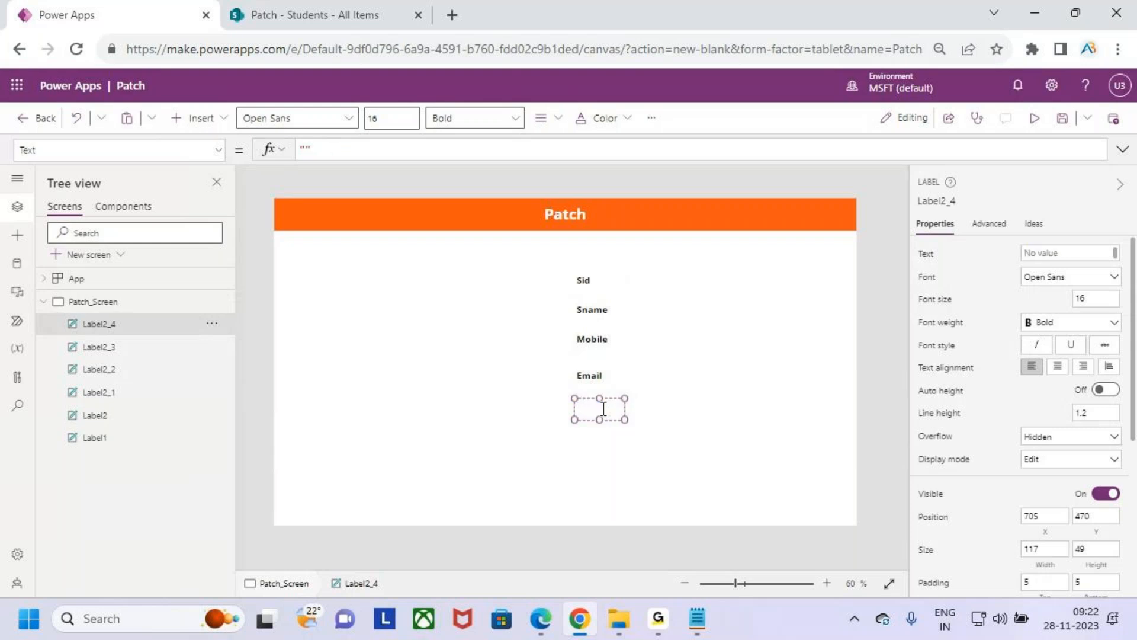
pyautogui.write('Joining Data')
pyautogui.moveTo(623, 418); pyautogui.dragTo(636, 419)
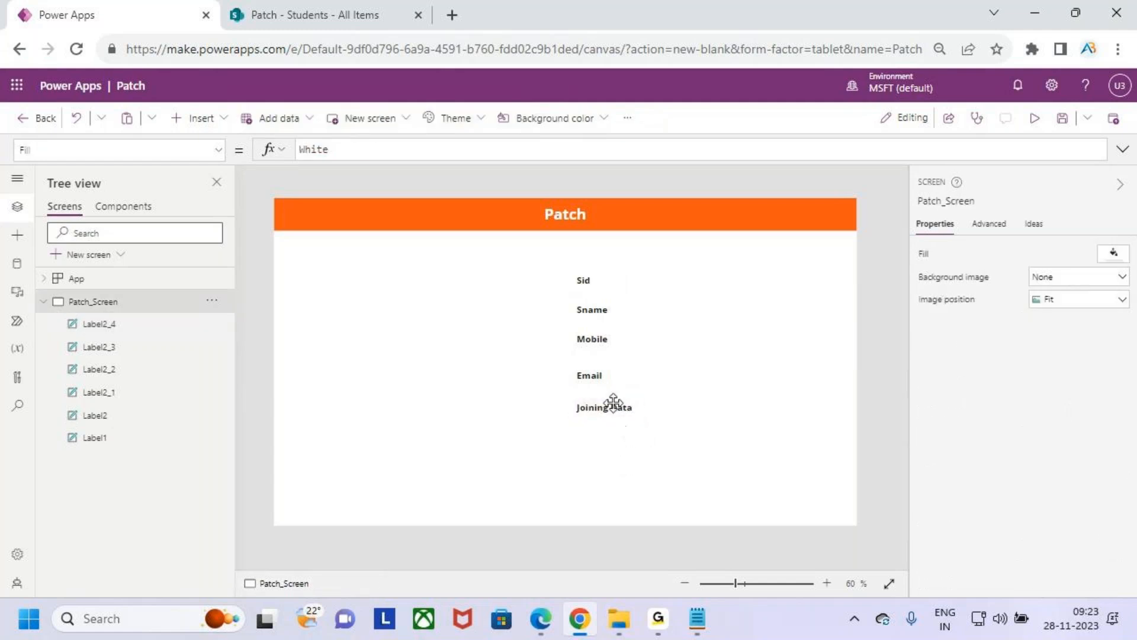
# - Duplicate the Joining Data label, place the copy below it at about Y 538, and change its text to "Course"
pyautogui.click(610, 402)
pyautogui.click(636, 478)
pyautogui.hotkey('ctrl', 'v')
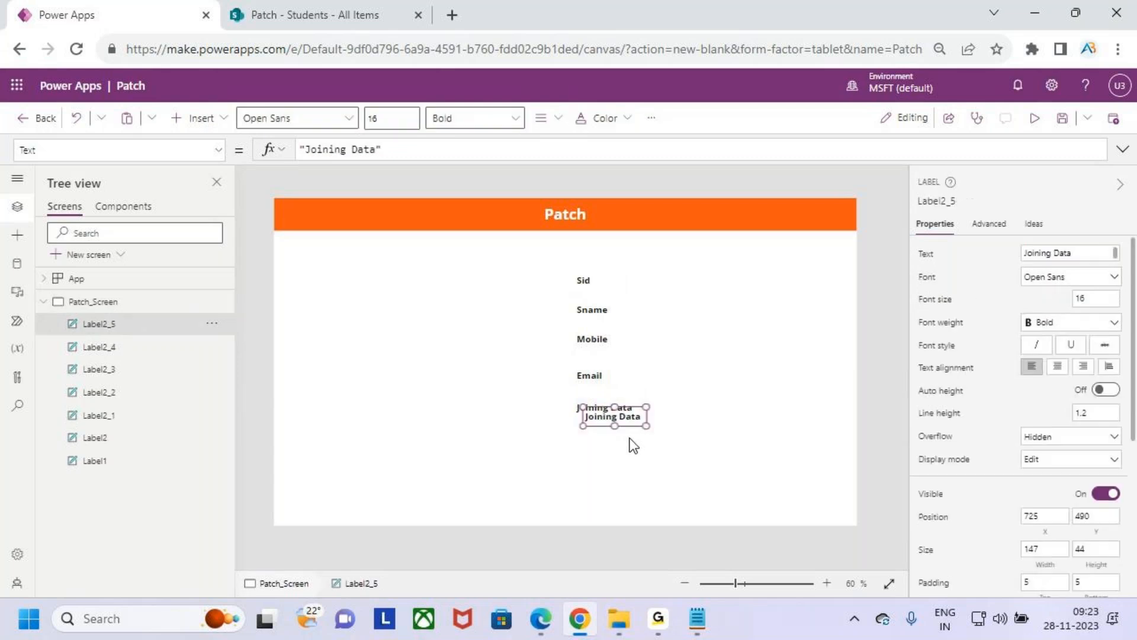
pyautogui.moveTo(620, 414); pyautogui.dragTo(617, 438)
pyautogui.doubleClick(617, 439)
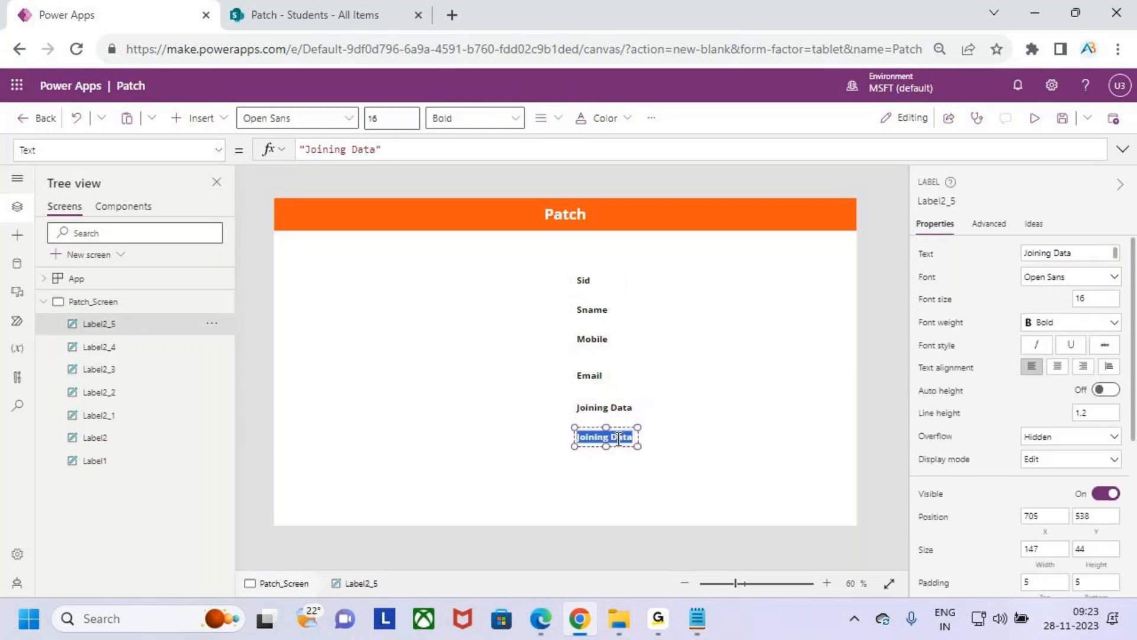
pyautogui.write('Course')
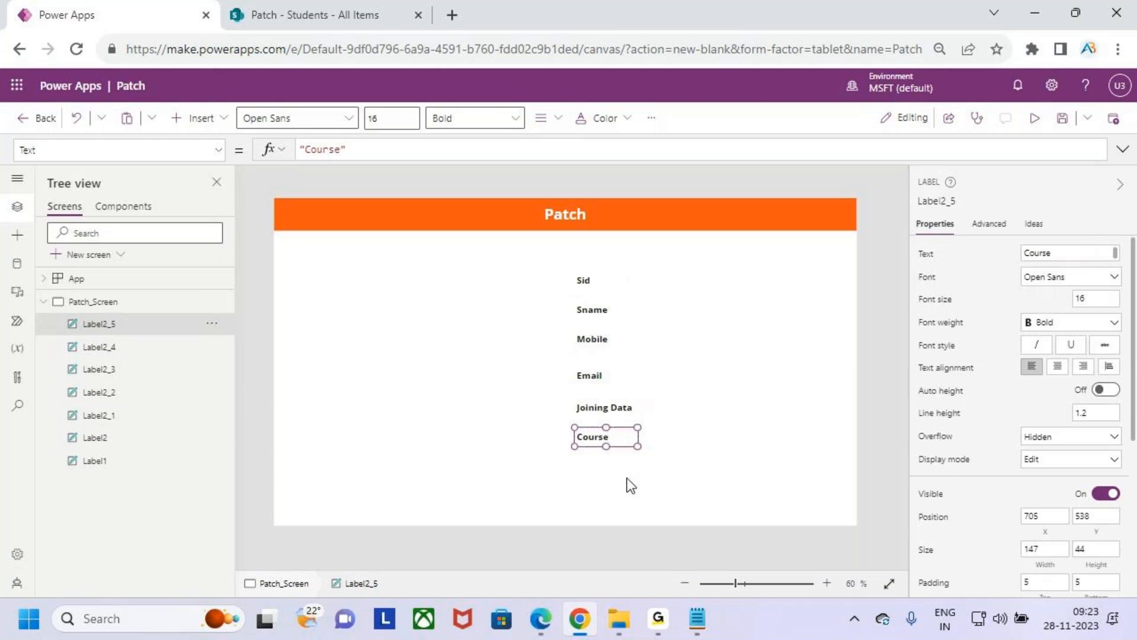
pyautogui.click(723, 453)
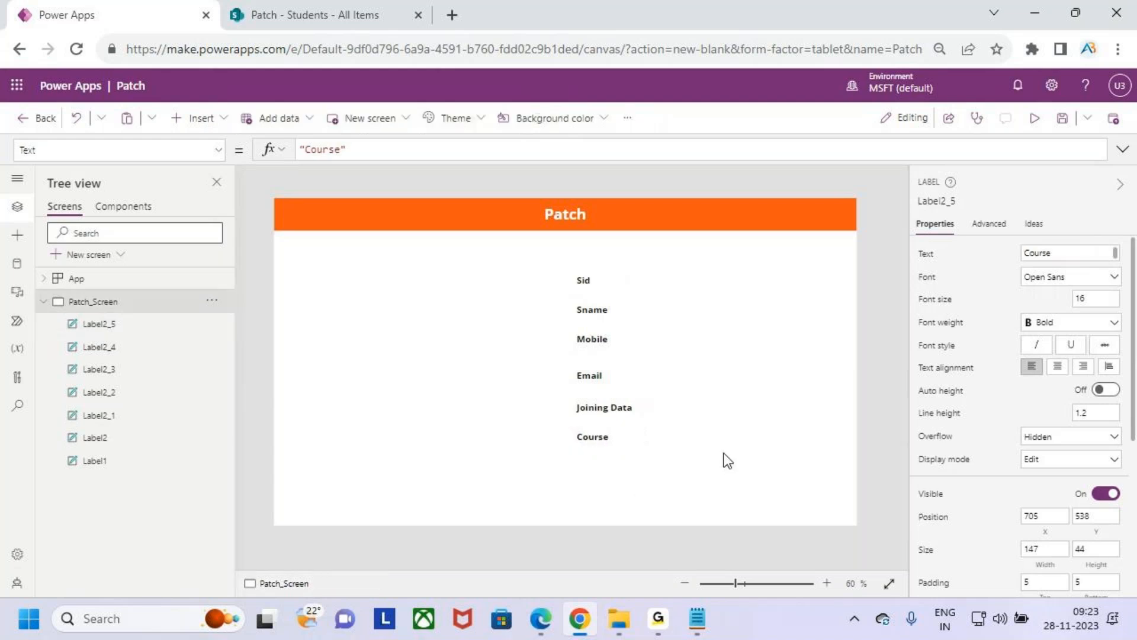
# - Duplicate the Course label, place the copy below it at about Y 603, and change its text to "Trainer"
pyautogui.hotkey('ctrl', 'v')
pyautogui.moveTo(632, 446); pyautogui.dragTo(618, 464)
pyautogui.doubleClick(618, 464)
pyautogui.write('Traine')
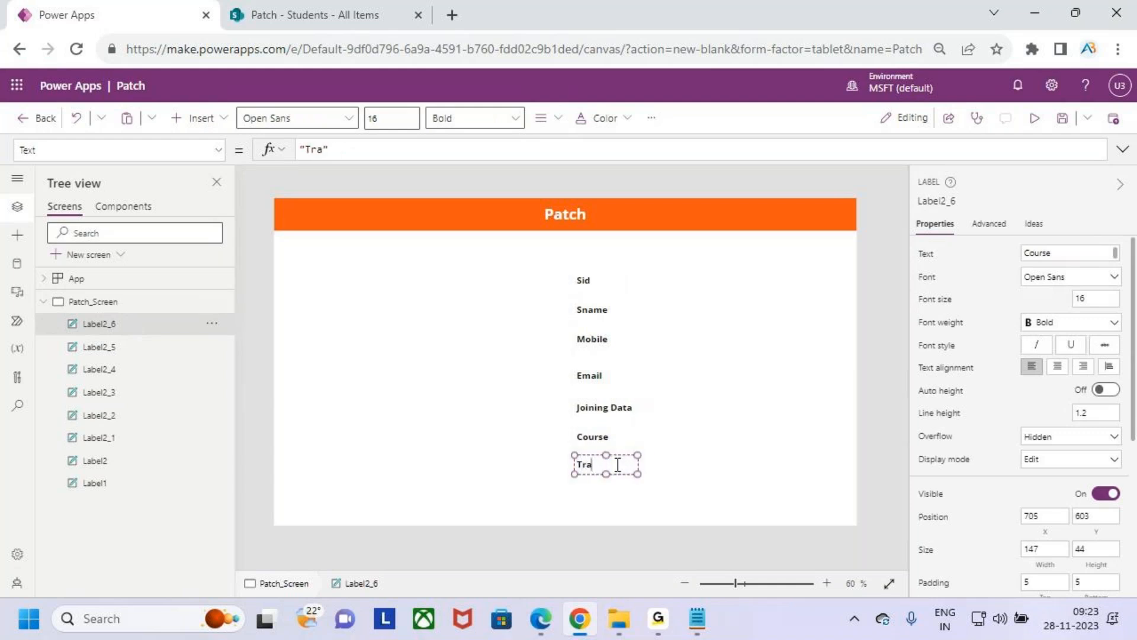
pyautogui.click(692, 498)
# - Duplicate the Trainer label, place the copy below it at about Y 664, and change its text to "Status"
pyautogui.click(699, 490)
pyautogui.hotkey('ctrl', 'v')
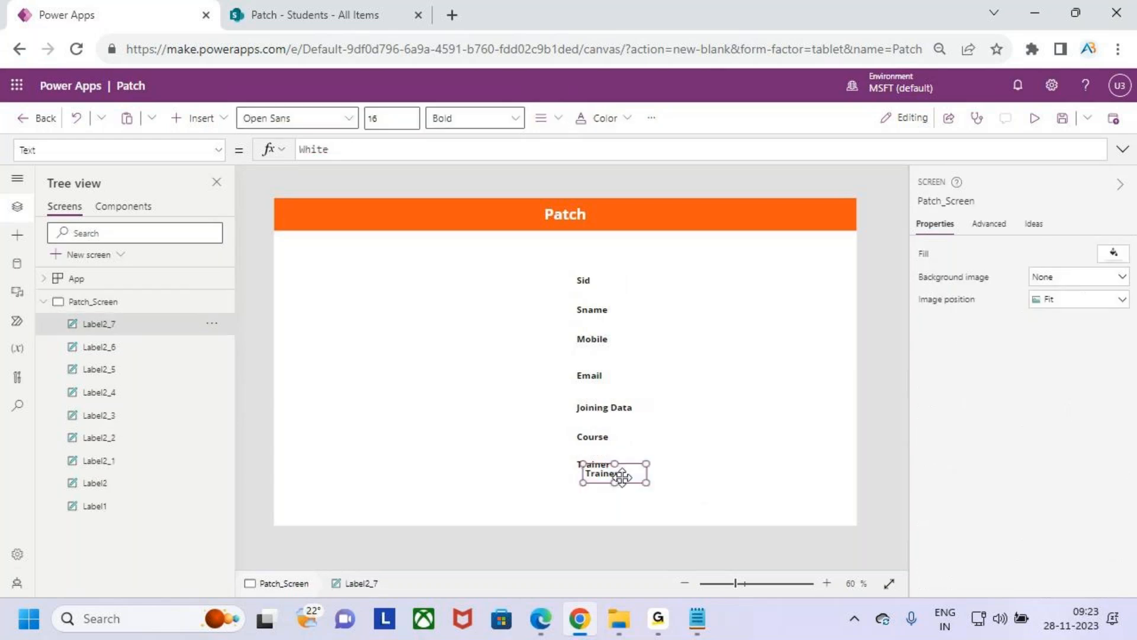
pyautogui.moveTo(617, 475); pyautogui.dragTo(609, 493)
pyautogui.doubleClick(611, 494)
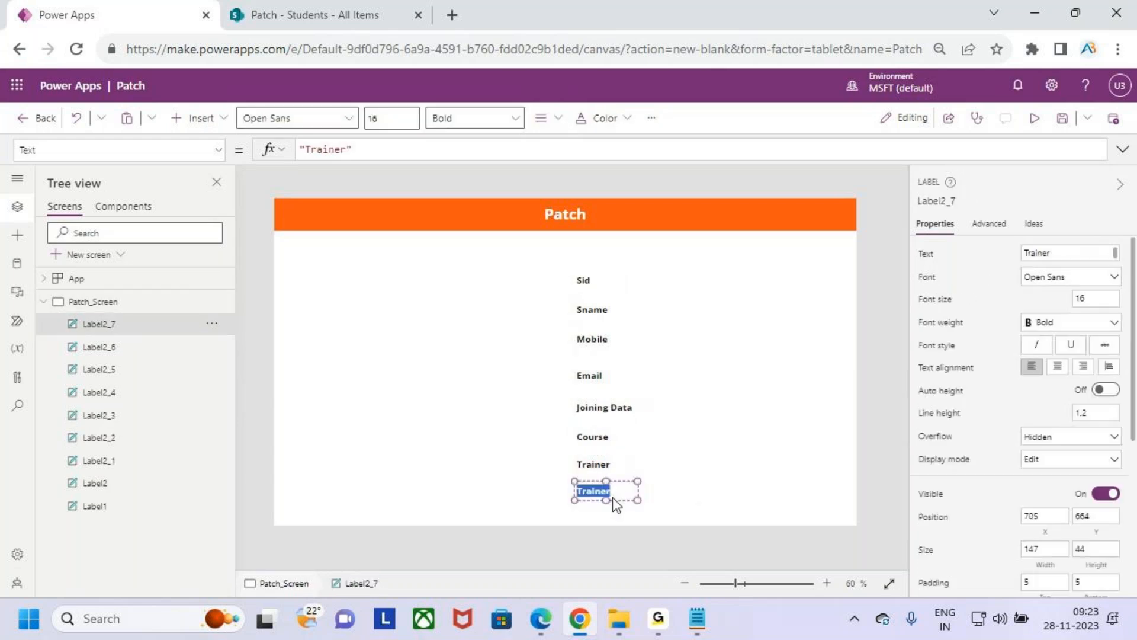
pyautogui.write('Status')
pyautogui.click(719, 427)
# - Preview the app to check the label layout, return to the editor, and dismiss the tip
pyautogui.click(1034, 118)
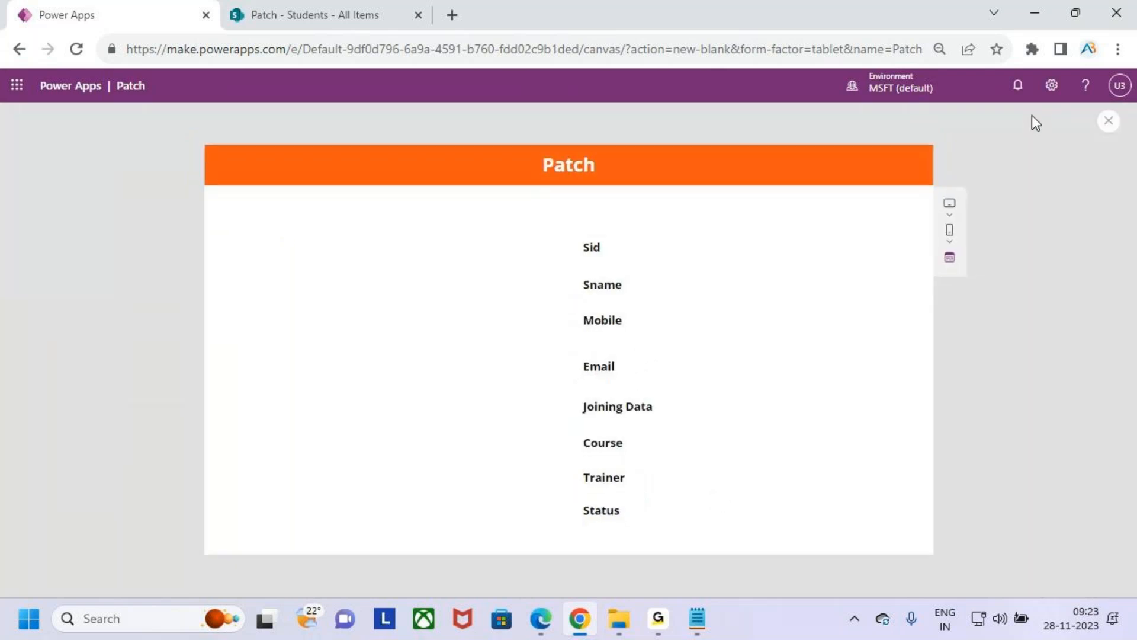
pyautogui.click(1109, 122)
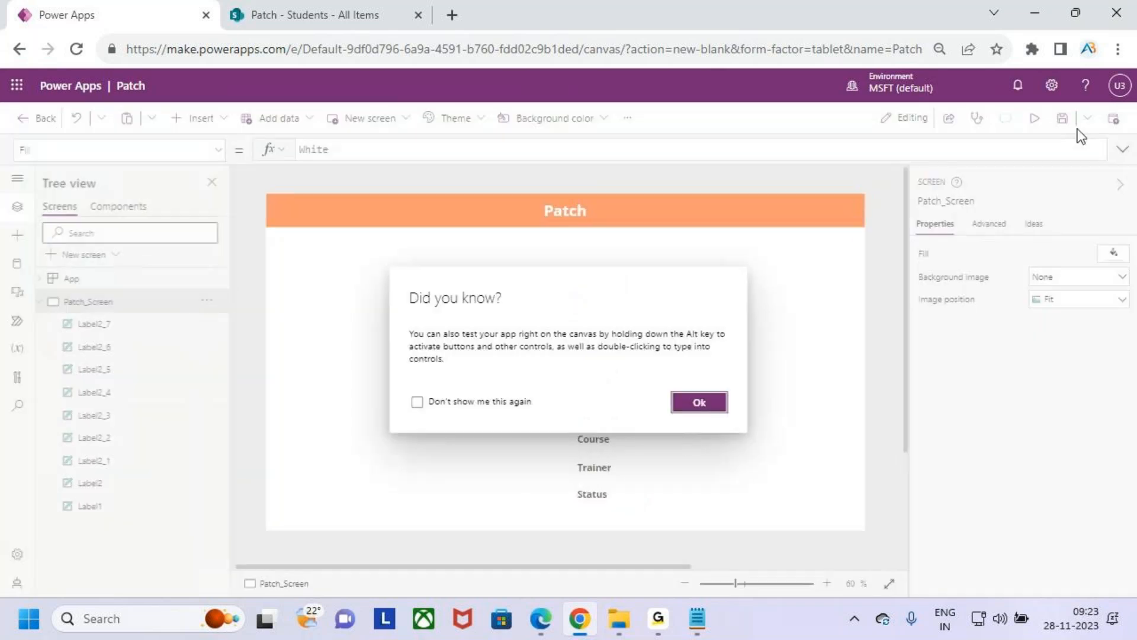
pyautogui.click(705, 403)
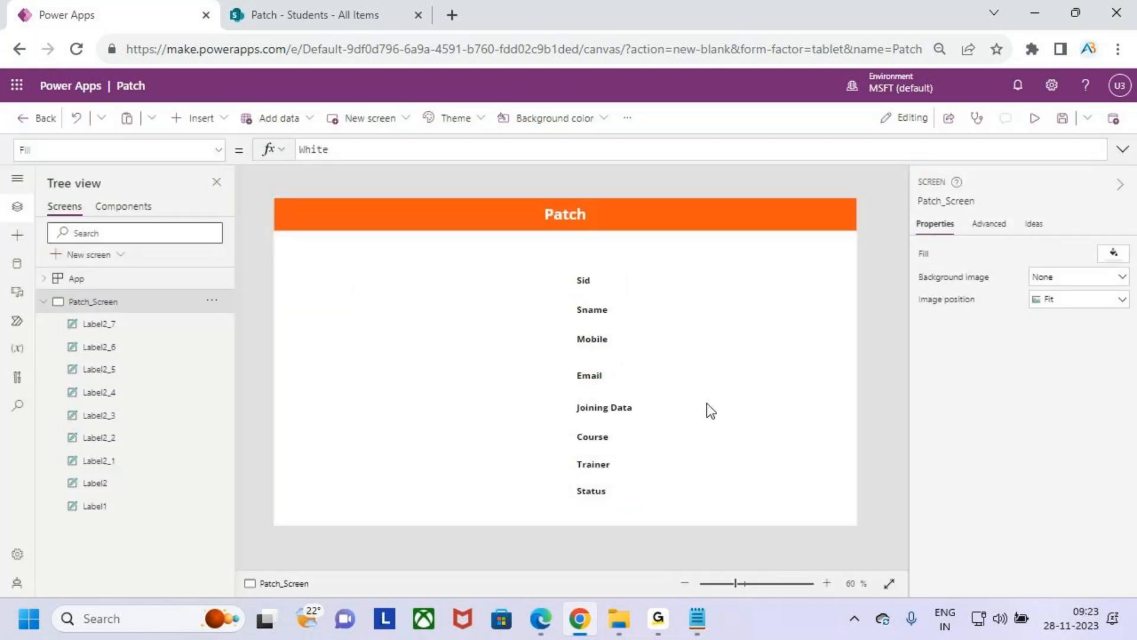
pyautogui.click(598, 289)
pyautogui.moveTo(599, 292); pyautogui.dragTo(601, 293)
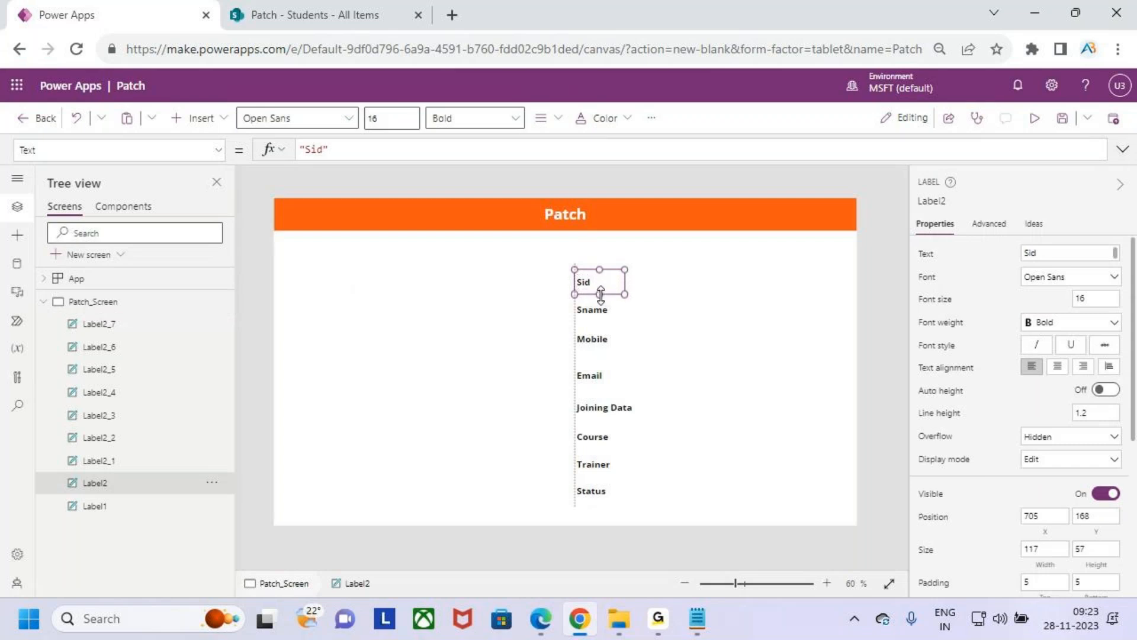
pyautogui.keyDown('shift'); pyautogui.click(595, 312); pyautogui.keyUp('shift')
pyautogui.keyDown('shift'); pyautogui.click(595, 341); pyautogui.keyUp('shift')
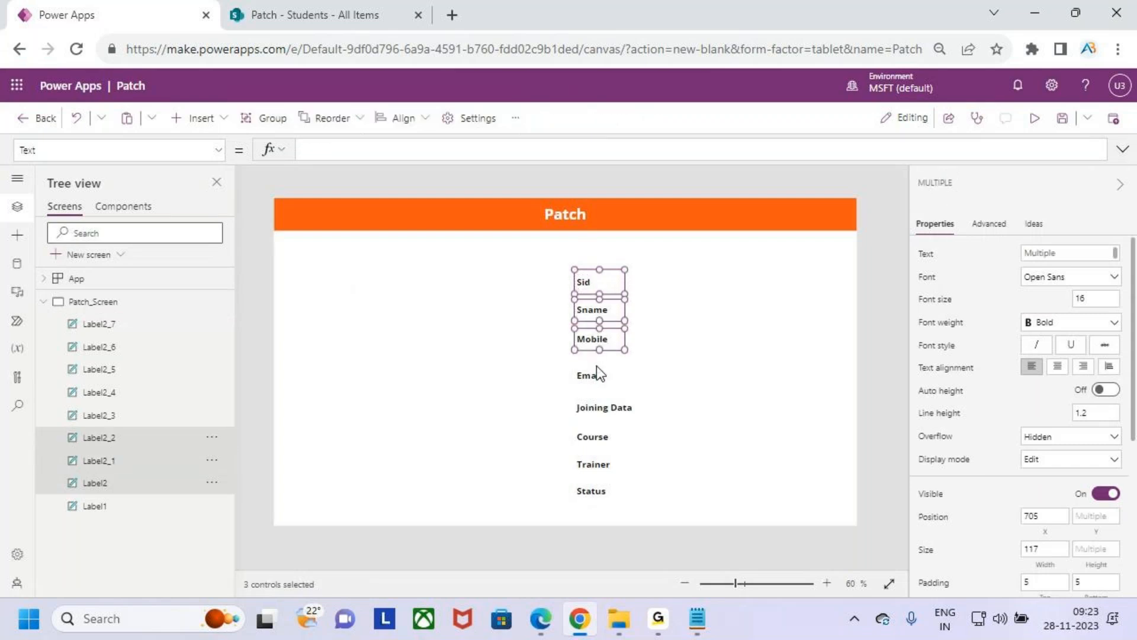
pyautogui.keyDown('shift'); pyautogui.click(596, 373); pyautogui.keyUp('shift')
pyautogui.keyDown('shift'); pyautogui.click(595, 408); pyautogui.keyUp('shift')
pyautogui.keyDown('shift'); pyautogui.click(603, 439); pyautogui.keyUp('shift')
pyautogui.keyDown('shift'); pyautogui.click(598, 465); pyautogui.keyUp('shift')
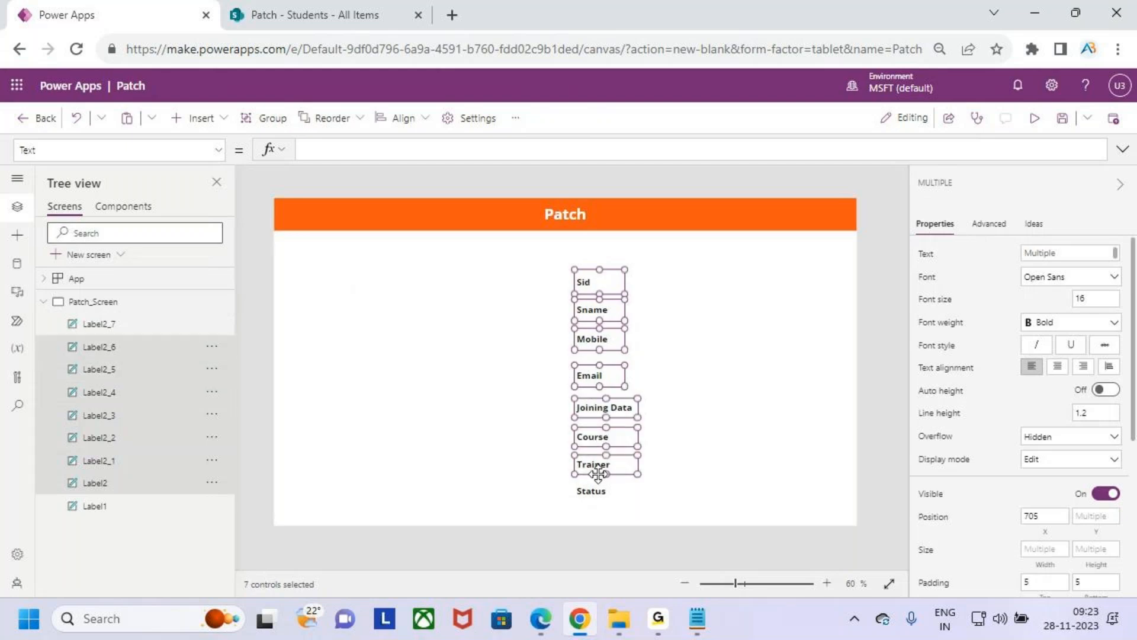
pyautogui.keyDown('shift'); pyautogui.click(598, 492); pyautogui.keyUp('shift')
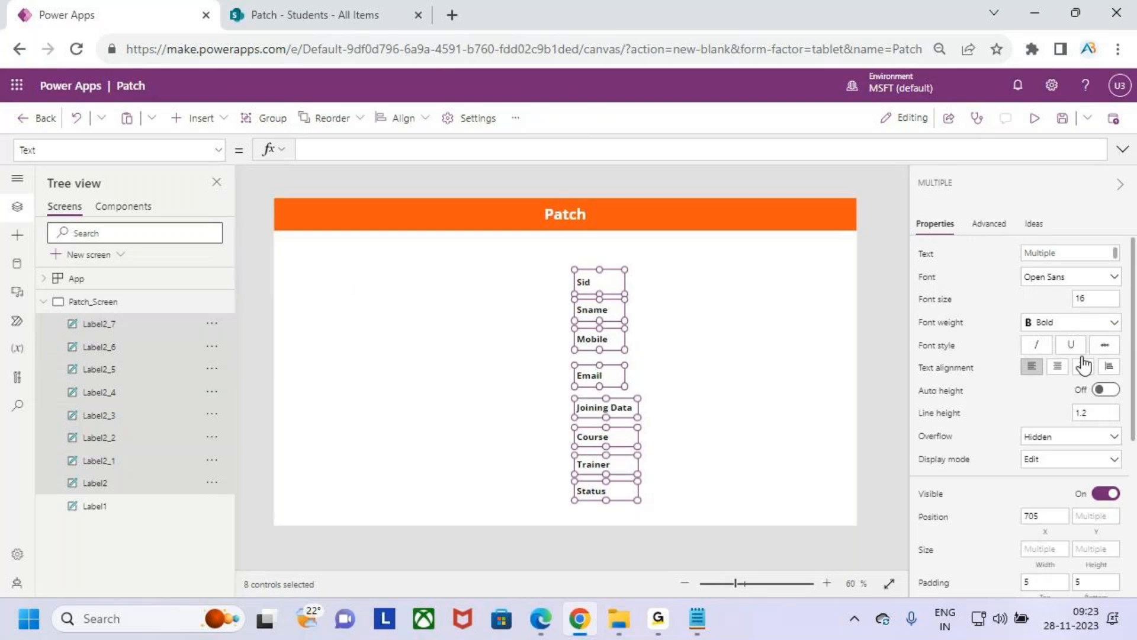
pyautogui.scroll(-2, 1119, 471)
pyautogui.scroll(-2, 1122, 474)
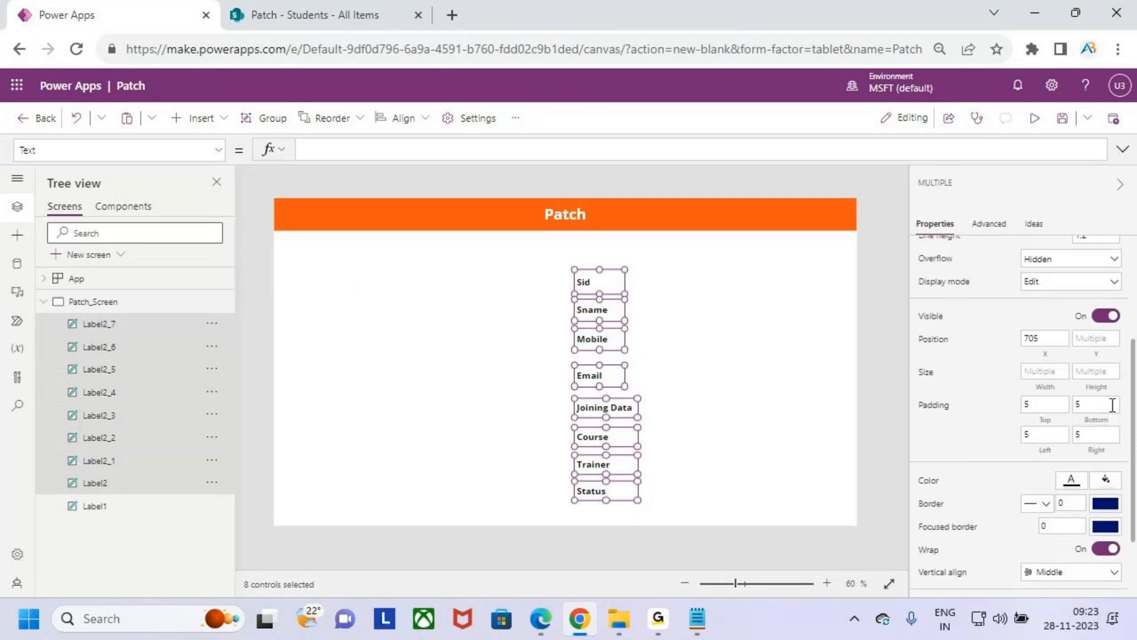
pyautogui.click(1099, 373)
pyautogui.click(767, 352)
# - Set the height of all eight field labels, from Sid through Status, to 40
pyautogui.click(600, 278)
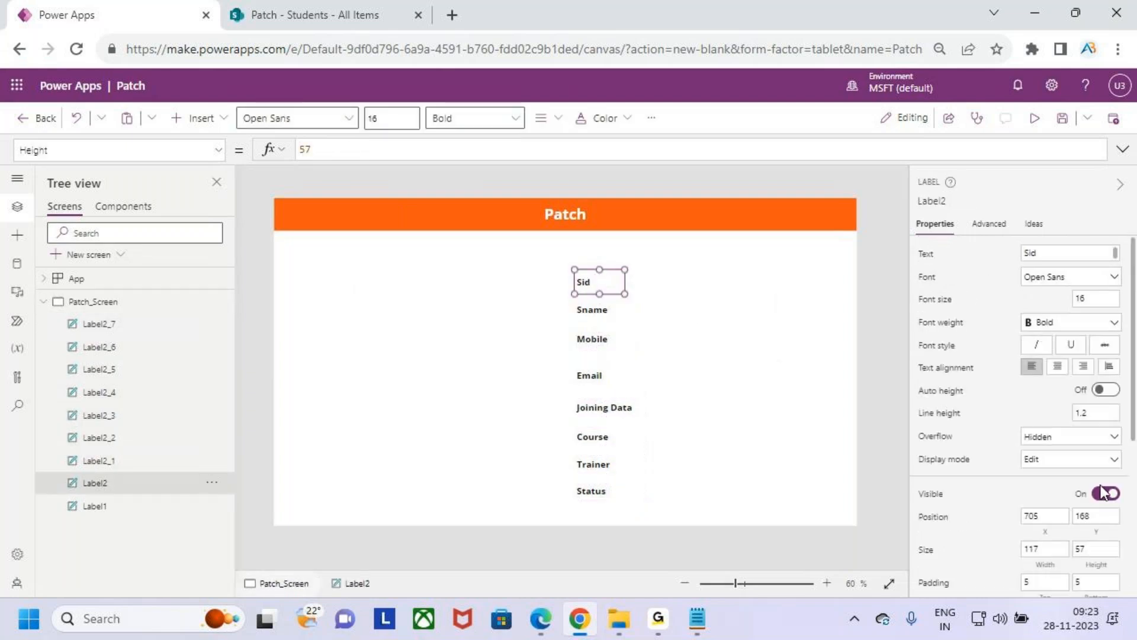
pyautogui.scroll(-2, 1101, 491)
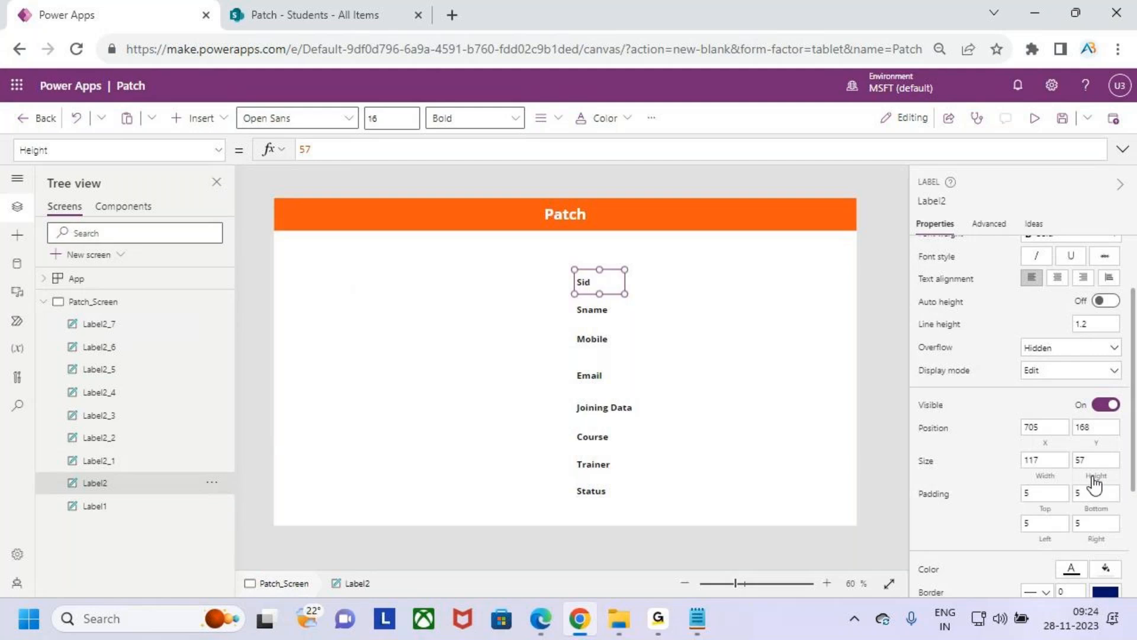
pyautogui.keyDown('shift'); pyautogui.click(592, 309); pyautogui.keyUp('shift')
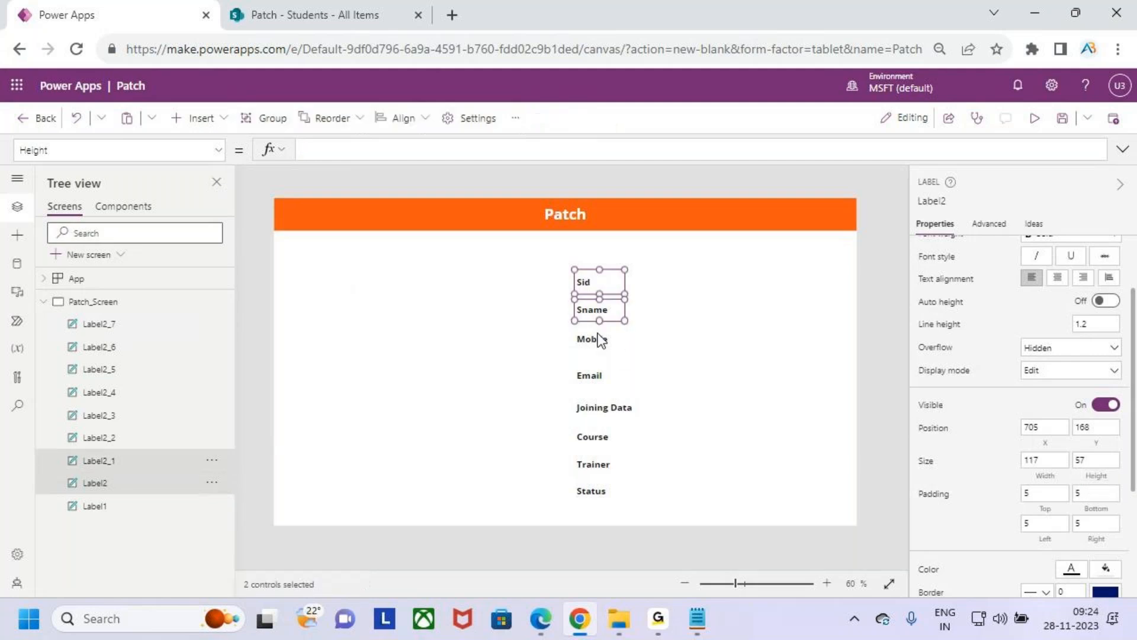
pyautogui.keyDown('shift'); pyautogui.click(601, 338); pyautogui.keyUp('shift')
pyautogui.keyDown('shift'); pyautogui.click(601, 377); pyautogui.keyUp('shift')
pyautogui.keyDown('shift'); pyautogui.click(609, 407); pyautogui.keyUp('shift')
pyautogui.keyDown('shift'); pyautogui.click(602, 437); pyautogui.keyUp('shift')
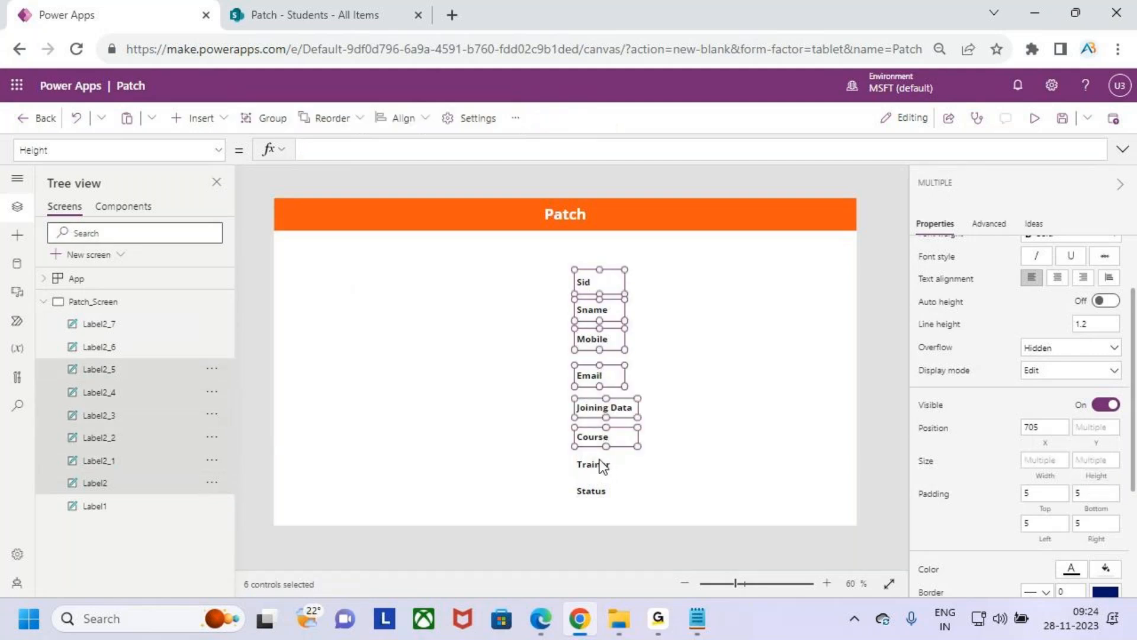
pyautogui.keyDown('shift'); pyautogui.click(602, 465); pyautogui.keyUp('shift')
pyautogui.keyDown('shift'); pyautogui.click(600, 489); pyautogui.keyUp('shift')
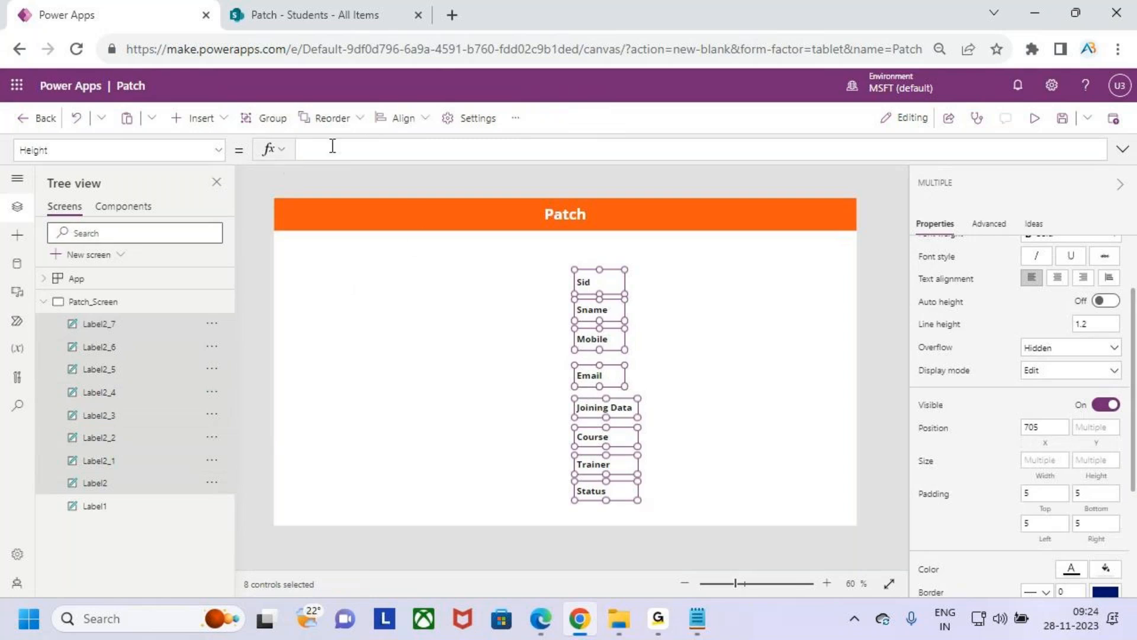
pyautogui.press('Return')
pyautogui.press('BackSpace')
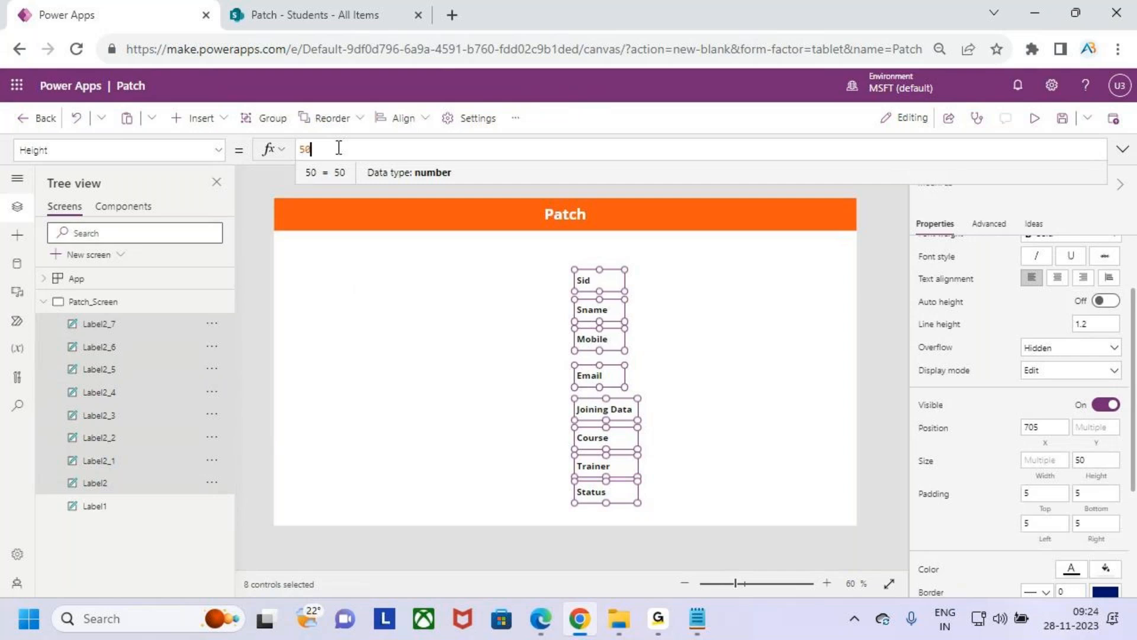
pyautogui.press('BackSpace')
pyautogui.press('BackSpace')
pyautogui.write('45')
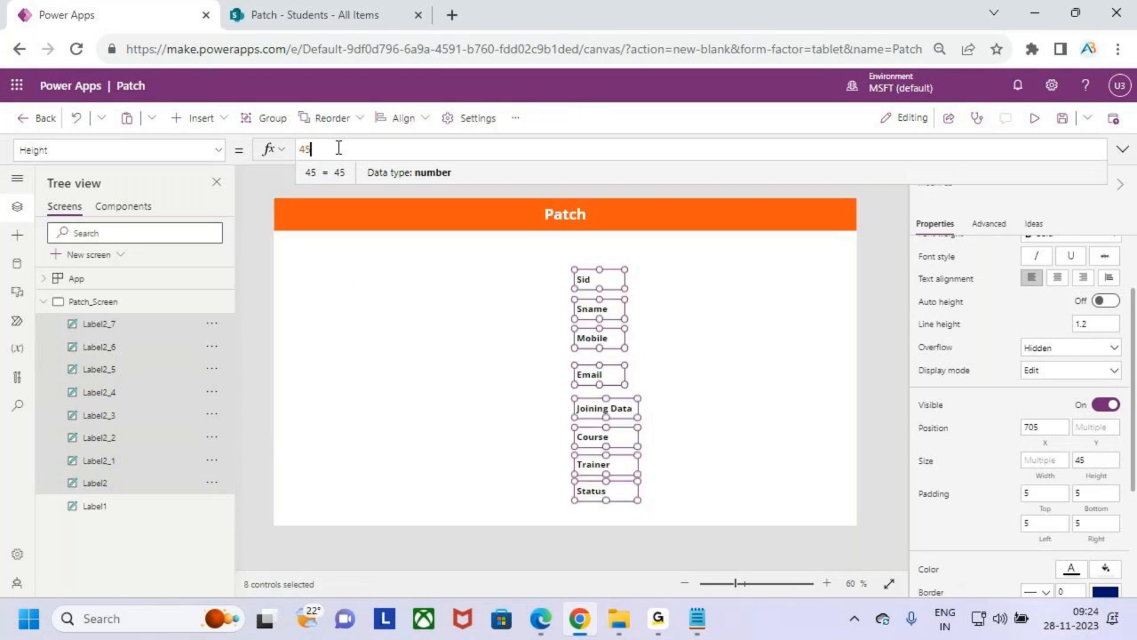
pyautogui.write('0')
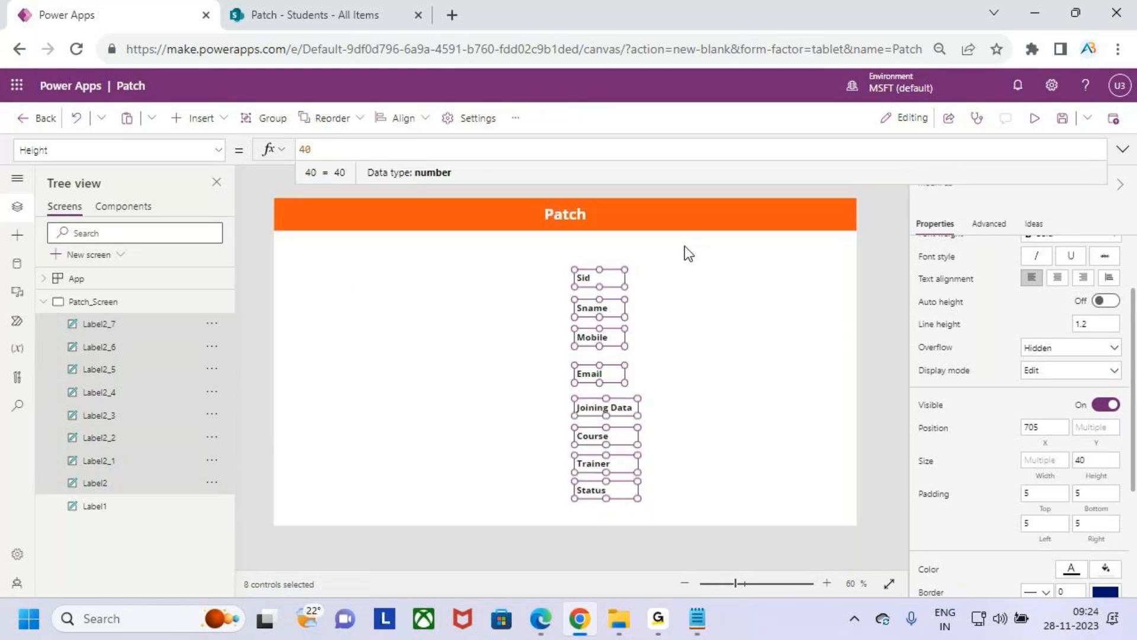
pyautogui.click(652, 338)
# - Close the gaps below Mobile by moving the Email label up to about Y 370 and Joining Data to about Y 435
pyautogui.click(583, 280)
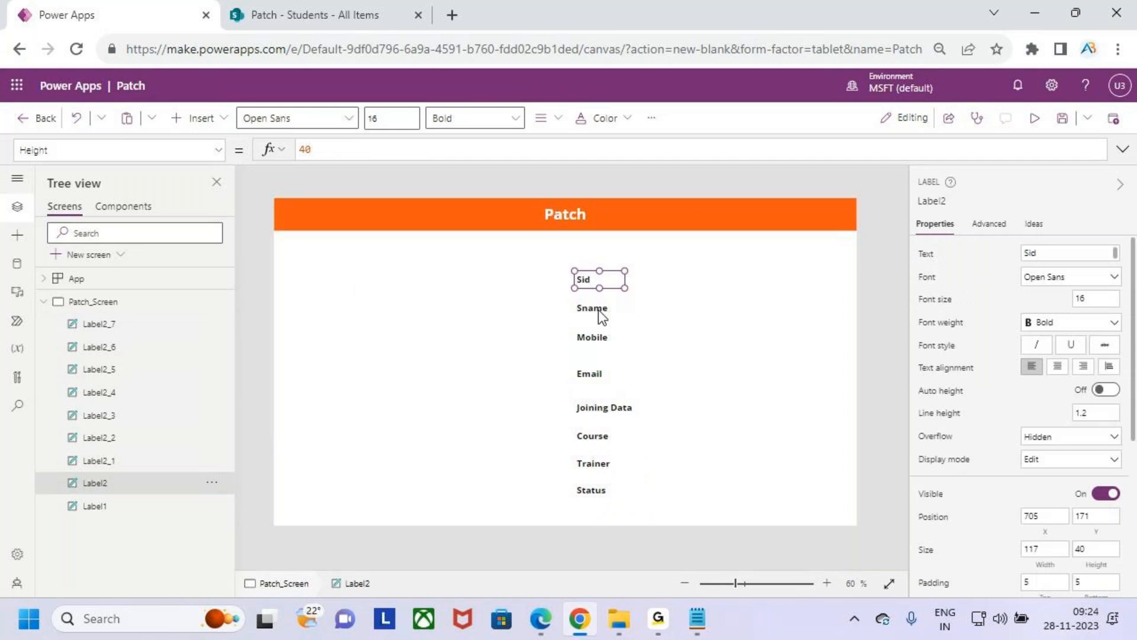
pyautogui.click(595, 308)
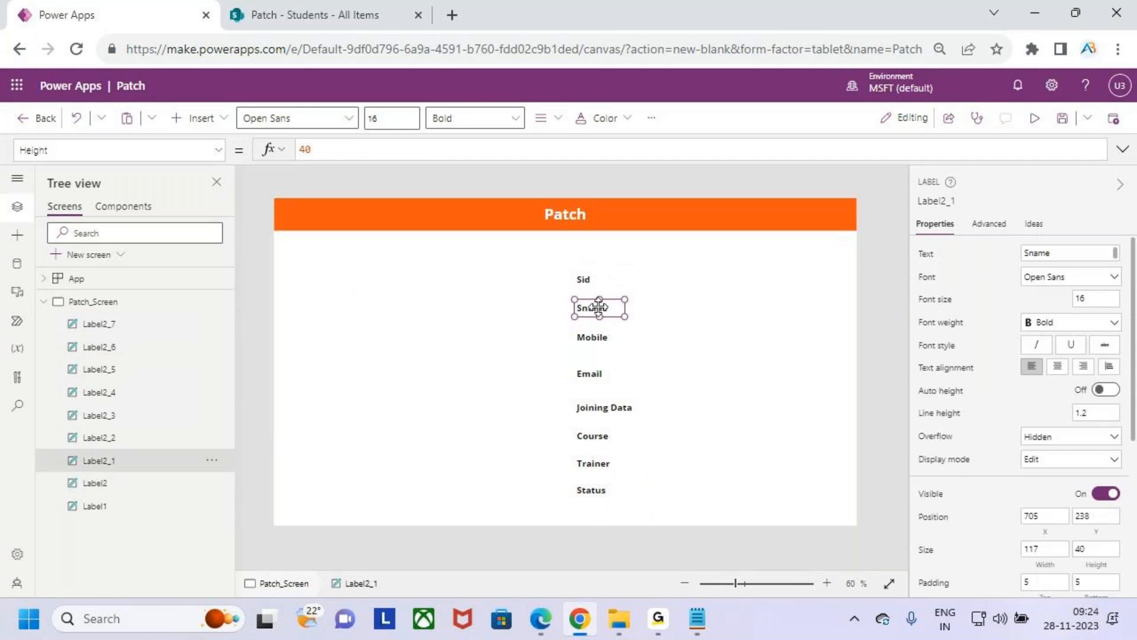
pyautogui.click(594, 338)
pyautogui.moveTo(592, 372); pyautogui.dragTo(596, 364)
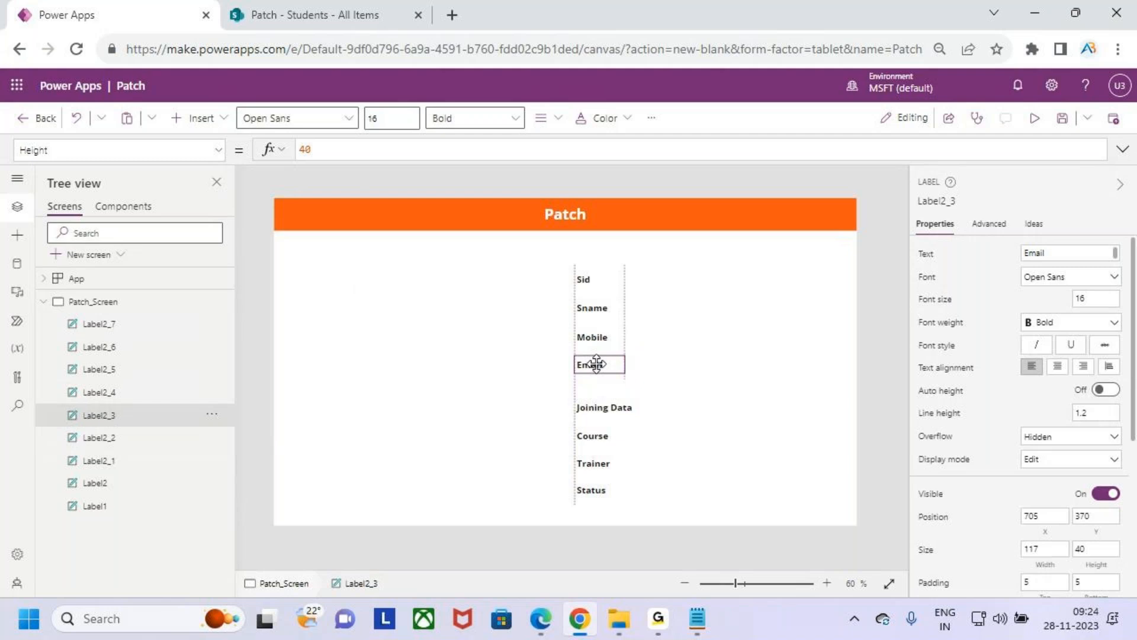
pyautogui.moveTo(597, 408); pyautogui.dragTo(600, 393)
# - Move the Course and Trainer labels up to match the row spacing, and the Status label to about Y 627
pyautogui.click(600, 436)
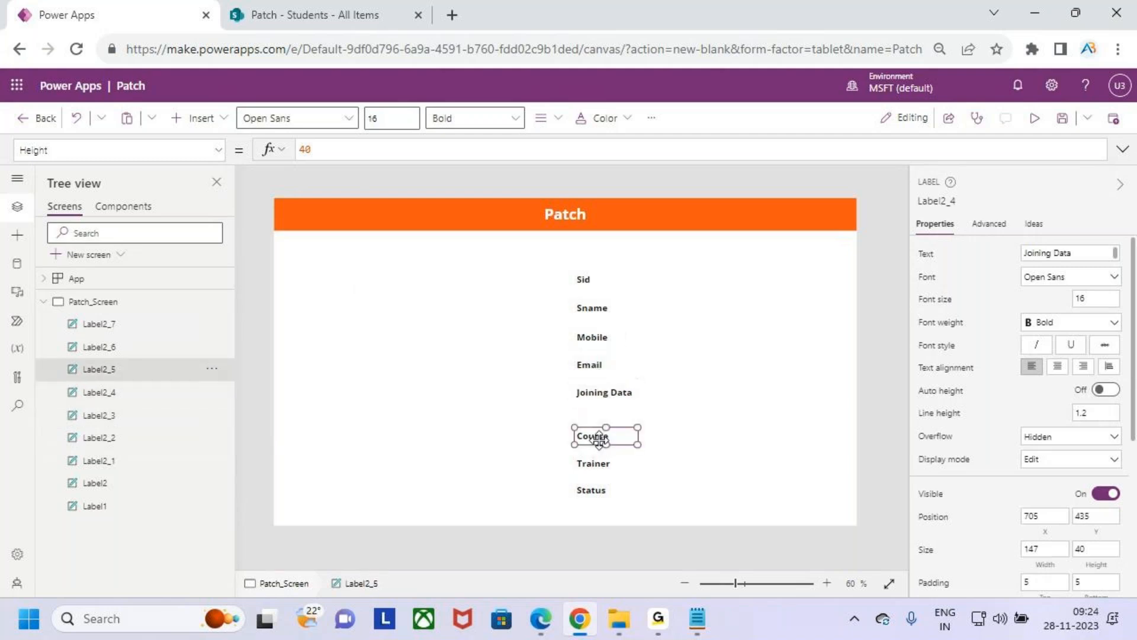
pyautogui.moveTo(600, 437); pyautogui.dragTo(598, 422)
pyautogui.moveTo(593, 463); pyautogui.dragTo(621, 448)
pyautogui.click(600, 497)
pyautogui.moveTo(607, 487); pyautogui.dragTo(607, 474)
# - Select all eight field labels and shift them together slightly right and up, to about X 729
pyautogui.click(586, 279)
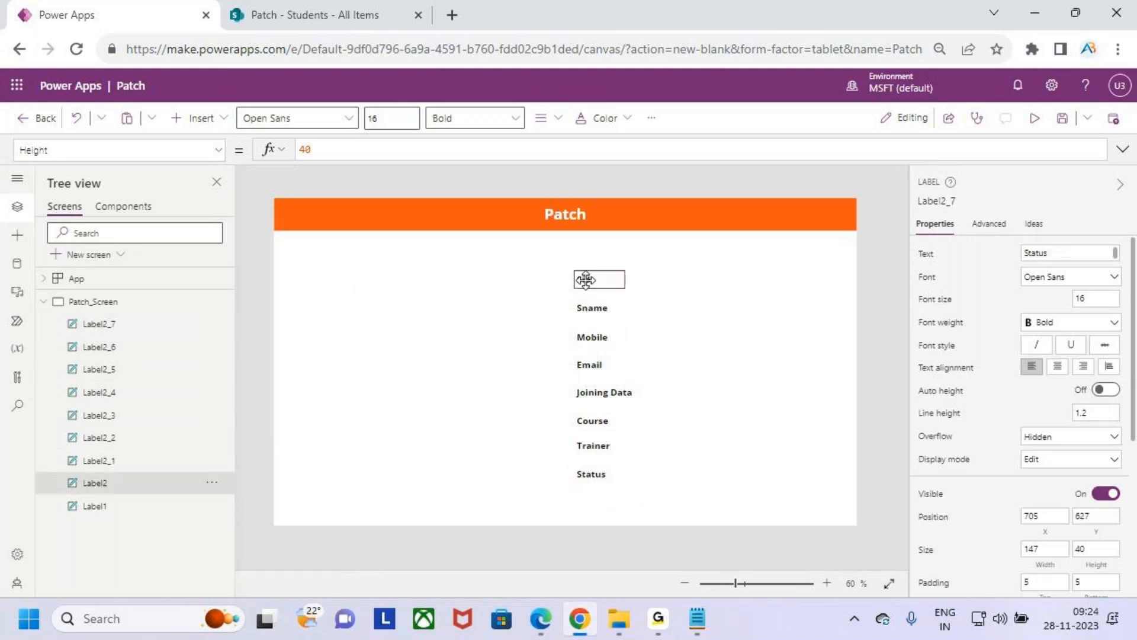
pyautogui.keyDown('shift'); pyautogui.click(591, 309); pyautogui.keyUp('shift')
pyautogui.keyDown('shift'); pyautogui.click(595, 338); pyautogui.keyUp('shift')
pyautogui.keyDown('shift'); pyautogui.click(592, 364); pyautogui.keyUp('shift')
pyautogui.keyDown('shift'); pyautogui.click(601, 392); pyautogui.keyUp('shift')
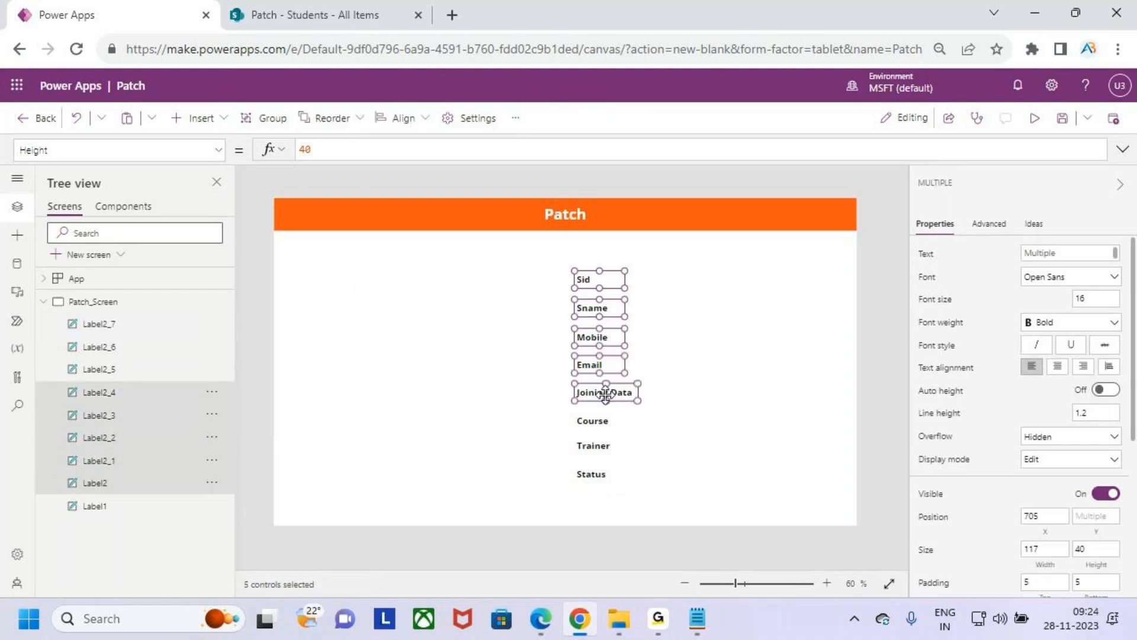
pyautogui.keyDown('shift'); pyautogui.click(593, 420); pyautogui.keyUp('shift')
pyautogui.keyDown('shift'); pyautogui.click(593, 444); pyautogui.keyUp('shift')
pyautogui.keyDown('shift'); pyautogui.click(599, 474); pyautogui.keyUp('shift')
pyautogui.moveTo(604, 282); pyautogui.dragTo(616, 279)
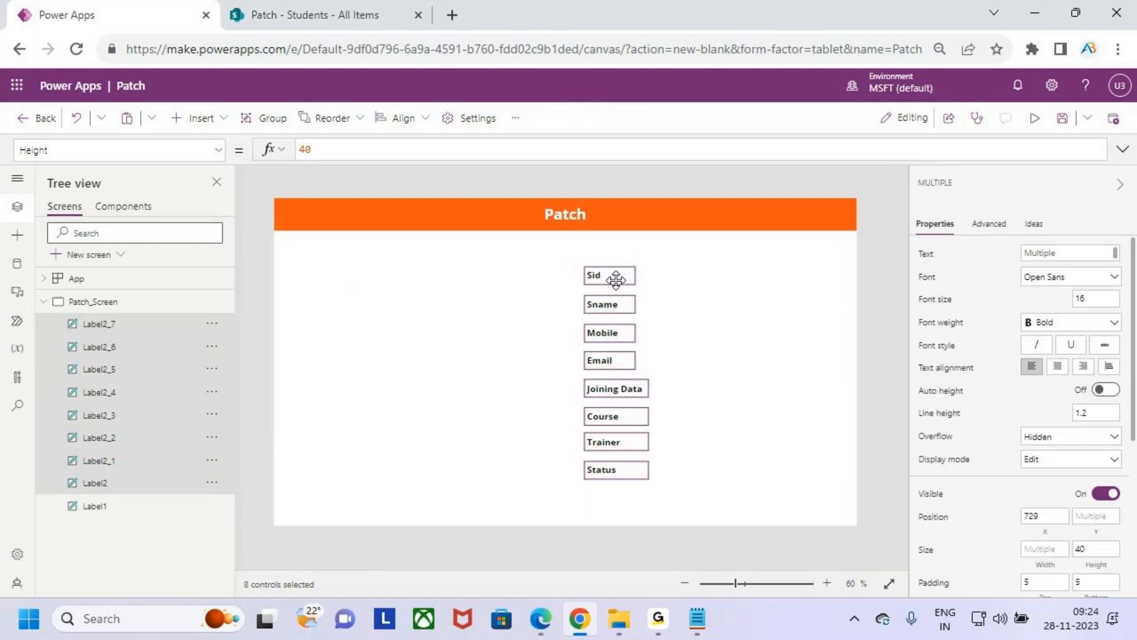
pyautogui.click(712, 415)
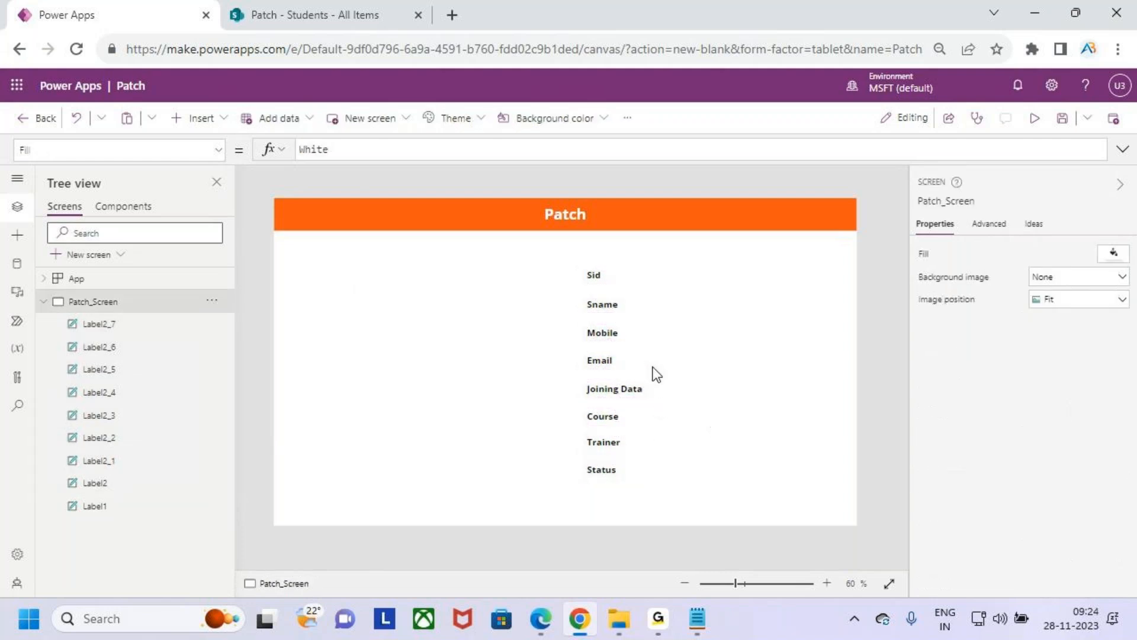
pyautogui.moveTo(575, 255); pyautogui.dragTo(649, 480)
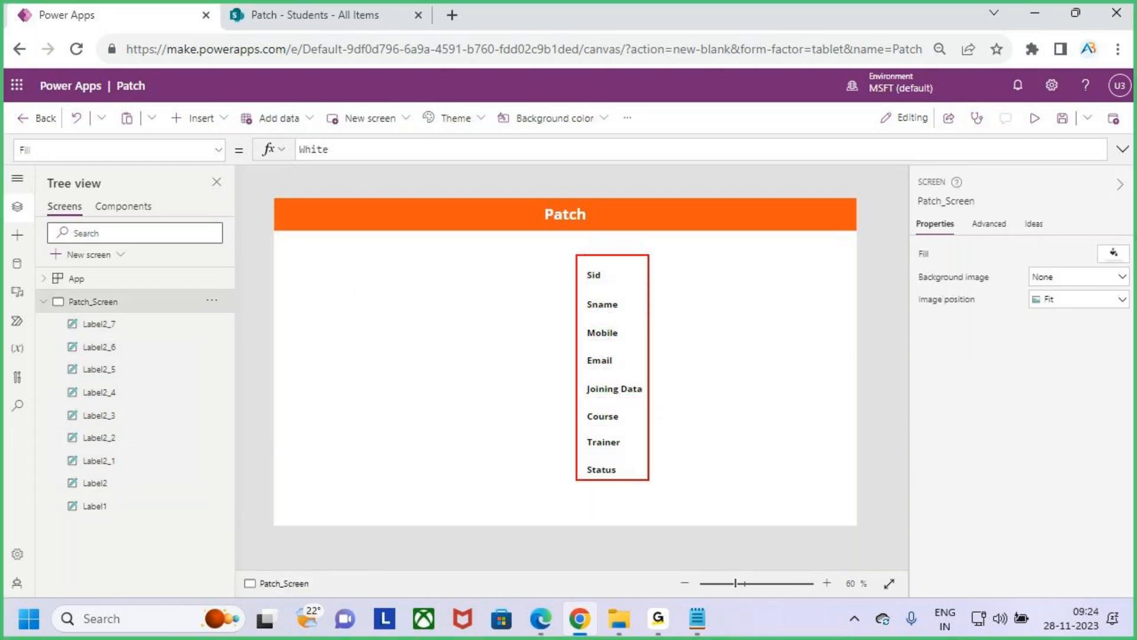
pyautogui.press('Escape')
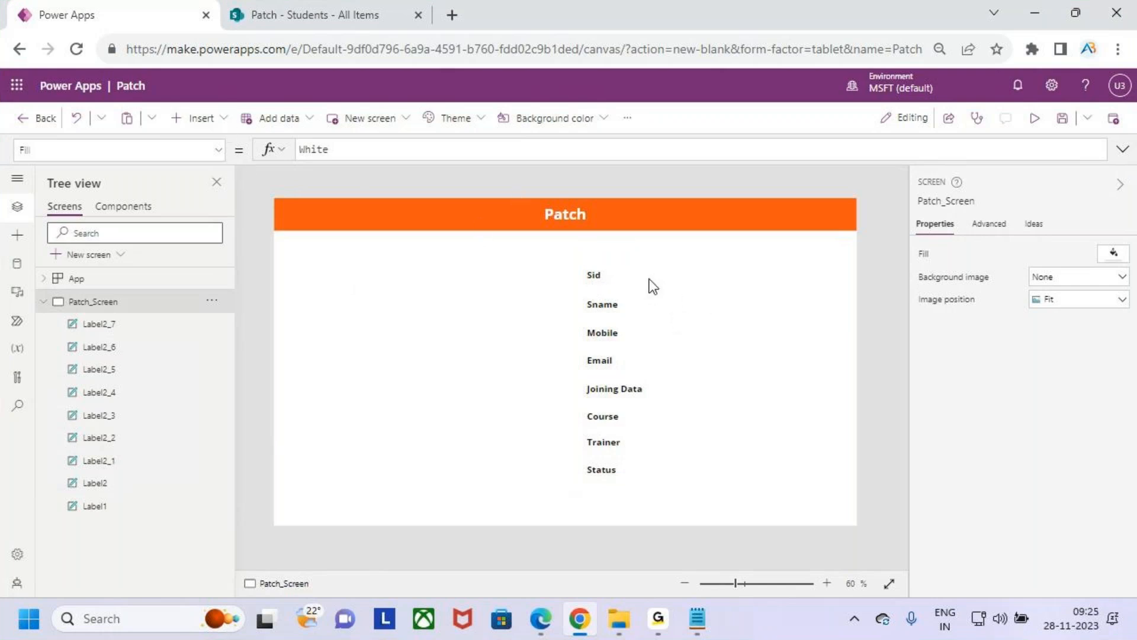
# - Insert a text input and place it to the right of the Sid label
pyautogui.click(205, 118)
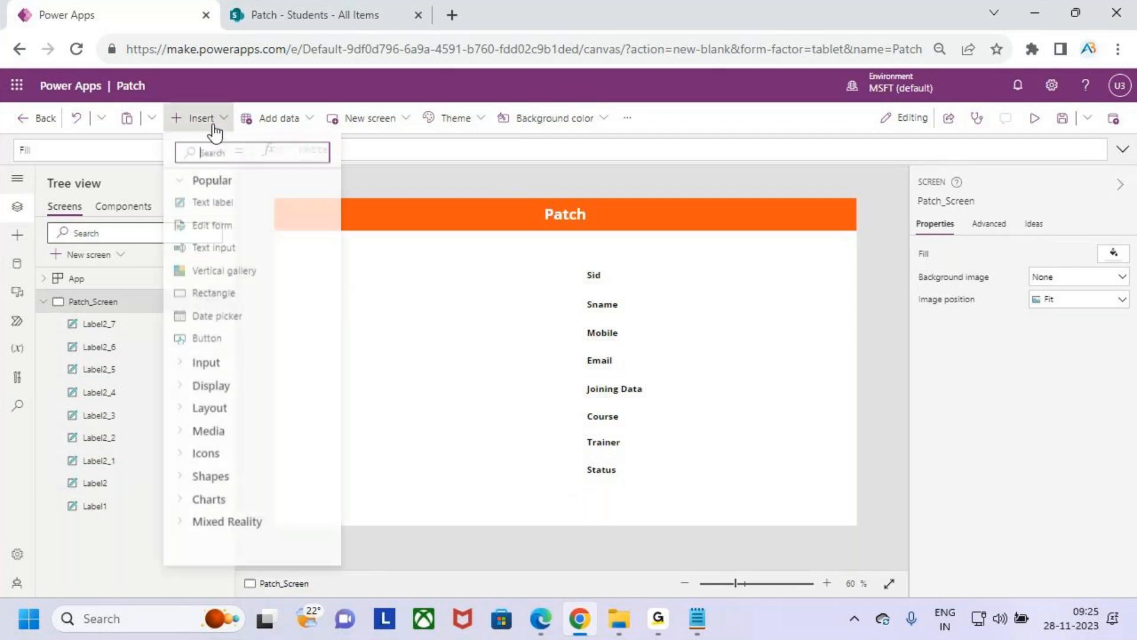
pyautogui.click(228, 254)
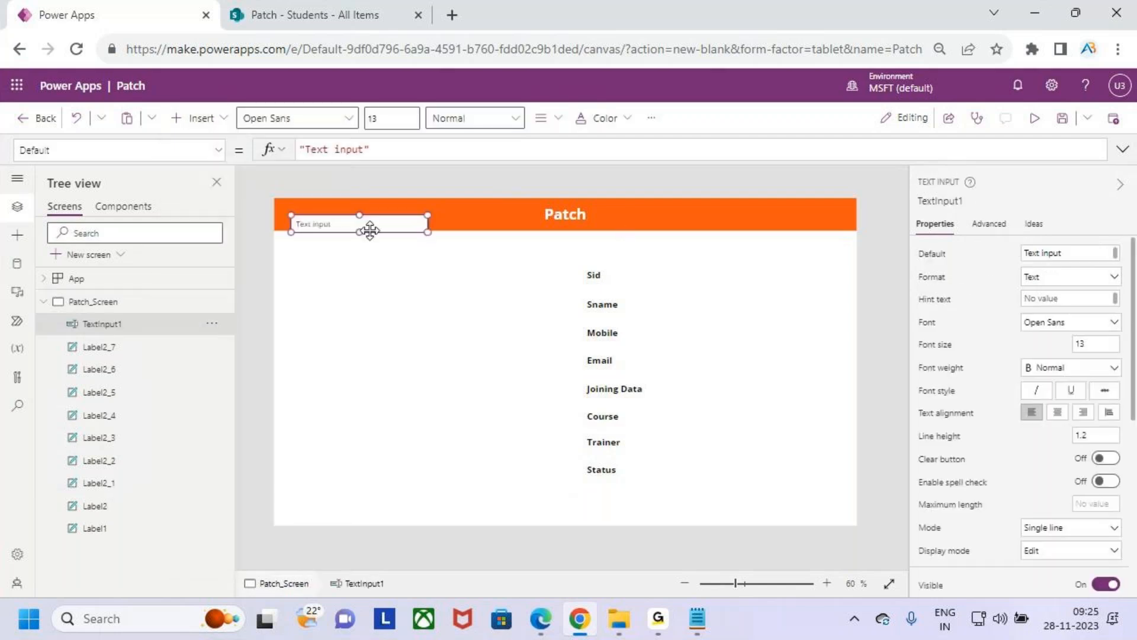
pyautogui.moveTo(368, 225); pyautogui.dragTo(733, 276)
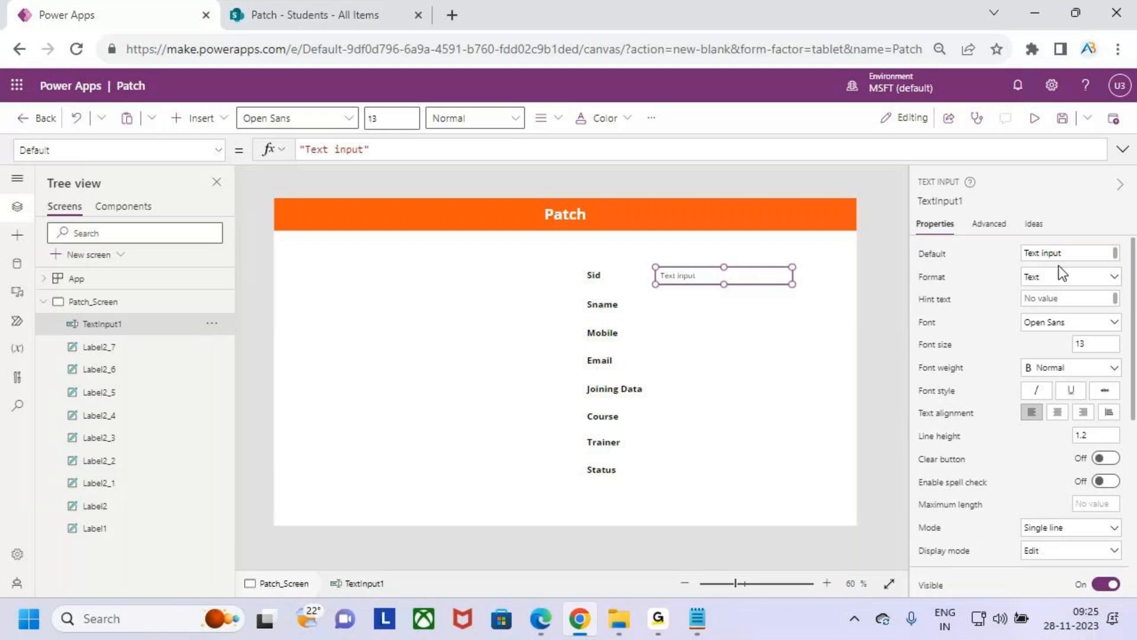
# - Clear the default text of the new text input and set its hint text to "Sid"
pyautogui.moveTo(1096, 253); pyautogui.dragTo(1014, 255)
pyautogui.press('BackSpace')
pyautogui.click(1065, 298)
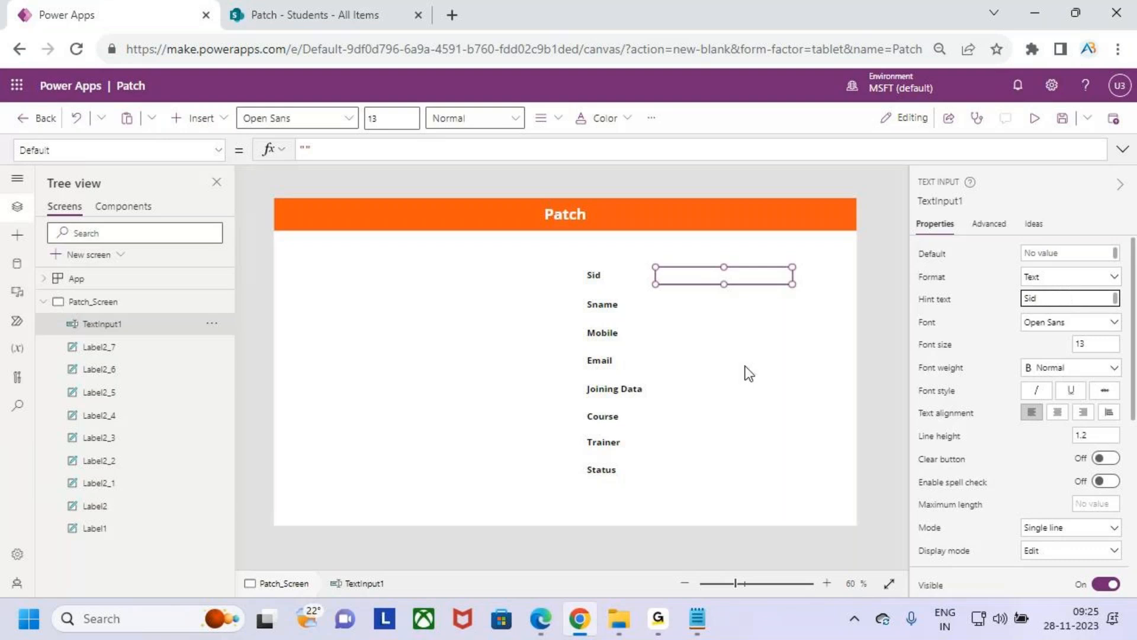
pyautogui.click(773, 330)
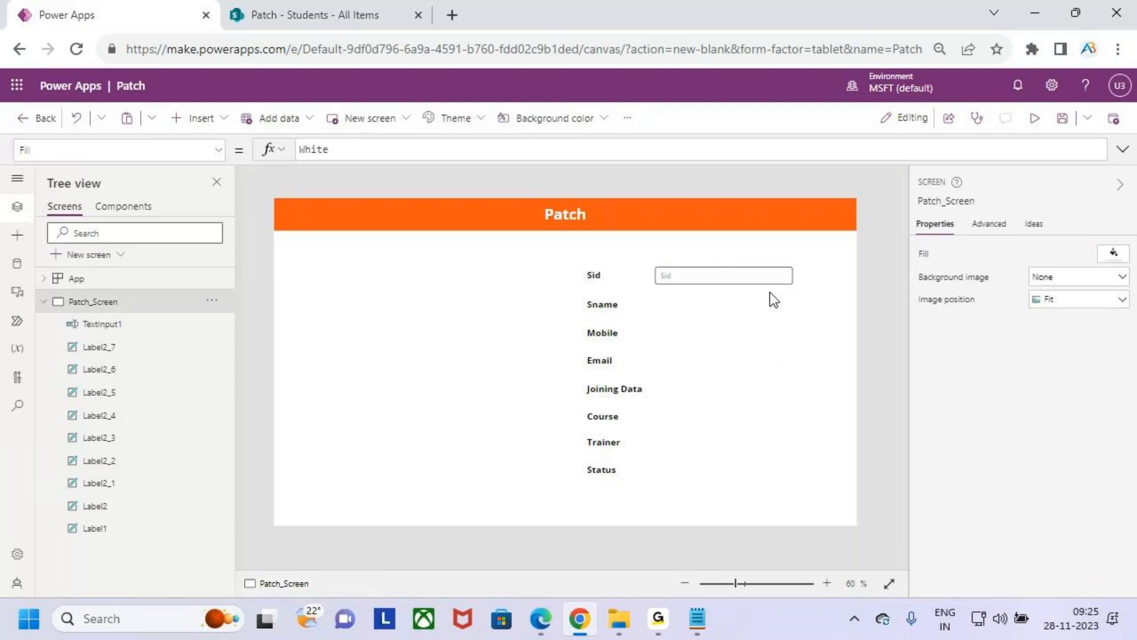
# - Preview the app to check the Sid text input, and return to the editor
pyautogui.click(750, 277)
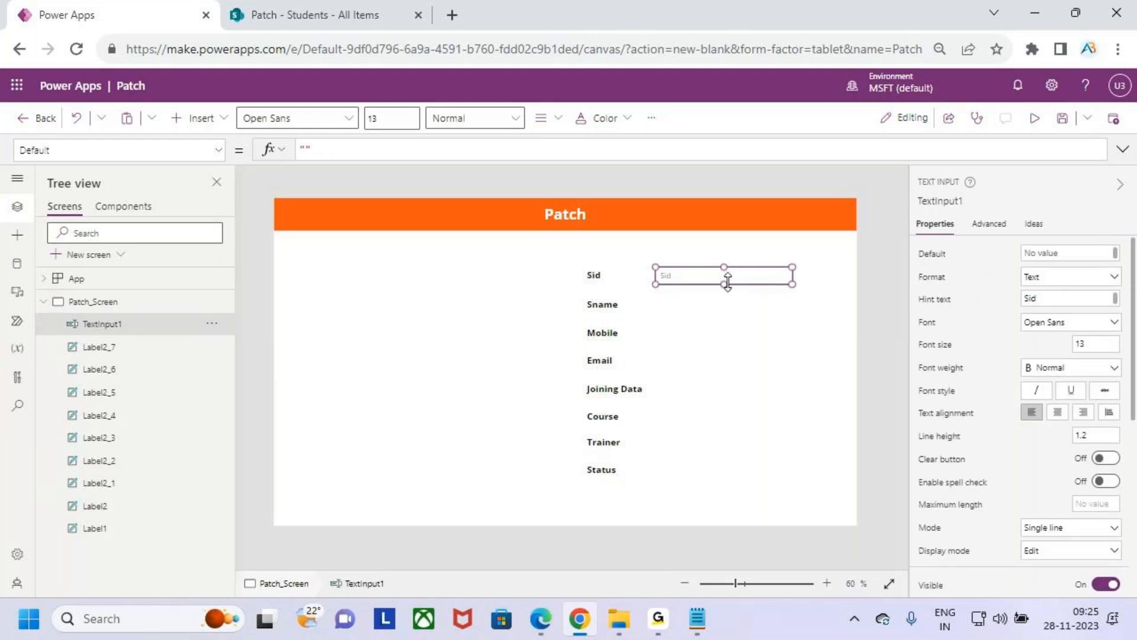
pyautogui.click(1034, 121)
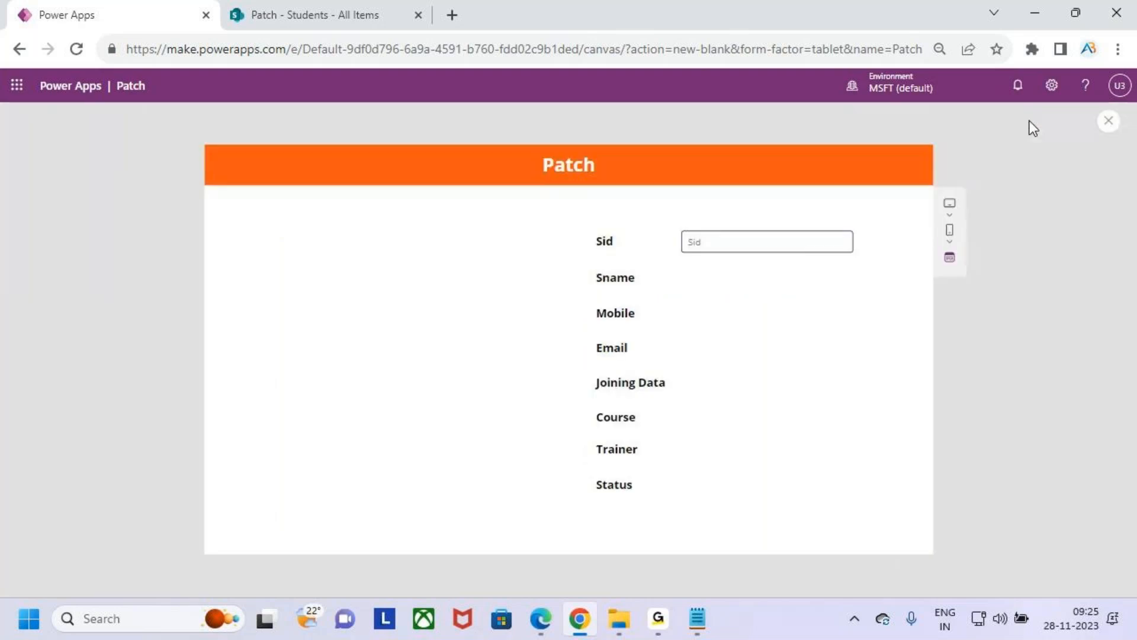
pyautogui.click(1102, 124)
pyautogui.click(701, 401)
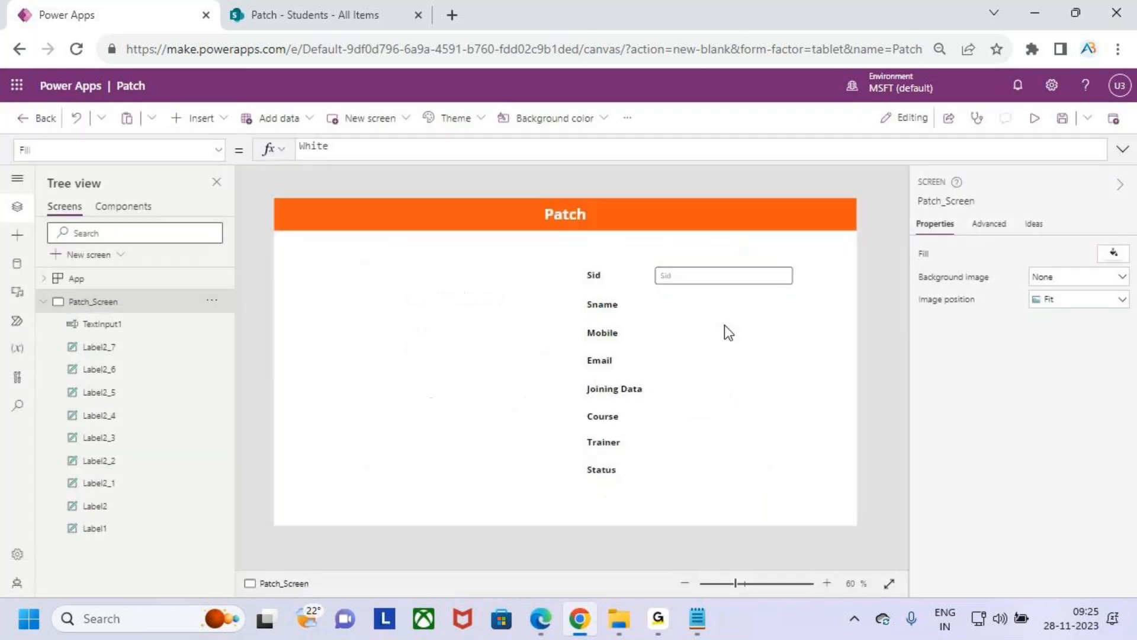
# - Duplicate the Sid text input beside the Sname label and set the copy's hint text to "Sname"
pyautogui.click(715, 274)
pyautogui.moveTo(713, 279); pyautogui.dragTo(711, 280)
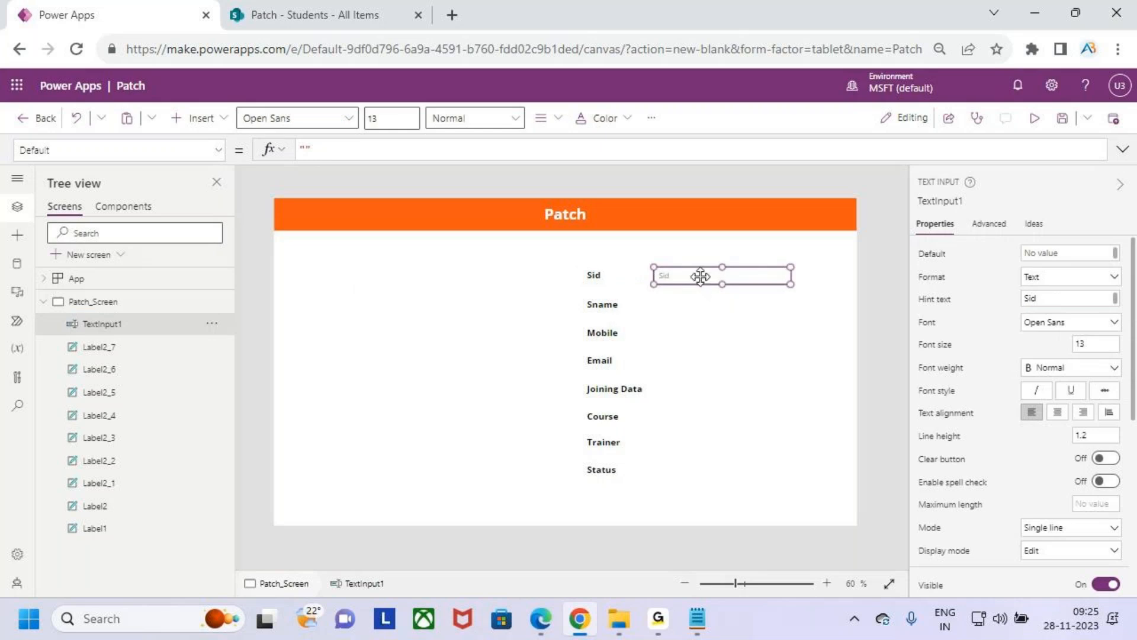
pyautogui.click(709, 312)
pyautogui.hotkey('ctrl', 'v')
pyautogui.moveTo(693, 282); pyautogui.dragTo(685, 308)
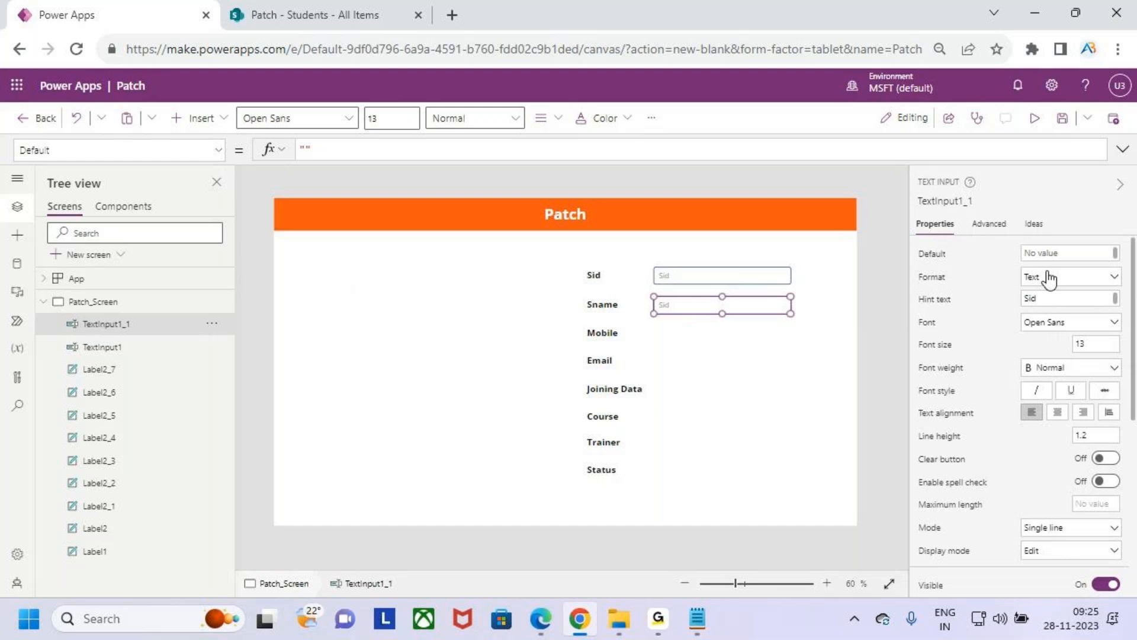
pyautogui.click(1044, 297)
pyautogui.write('Sname')
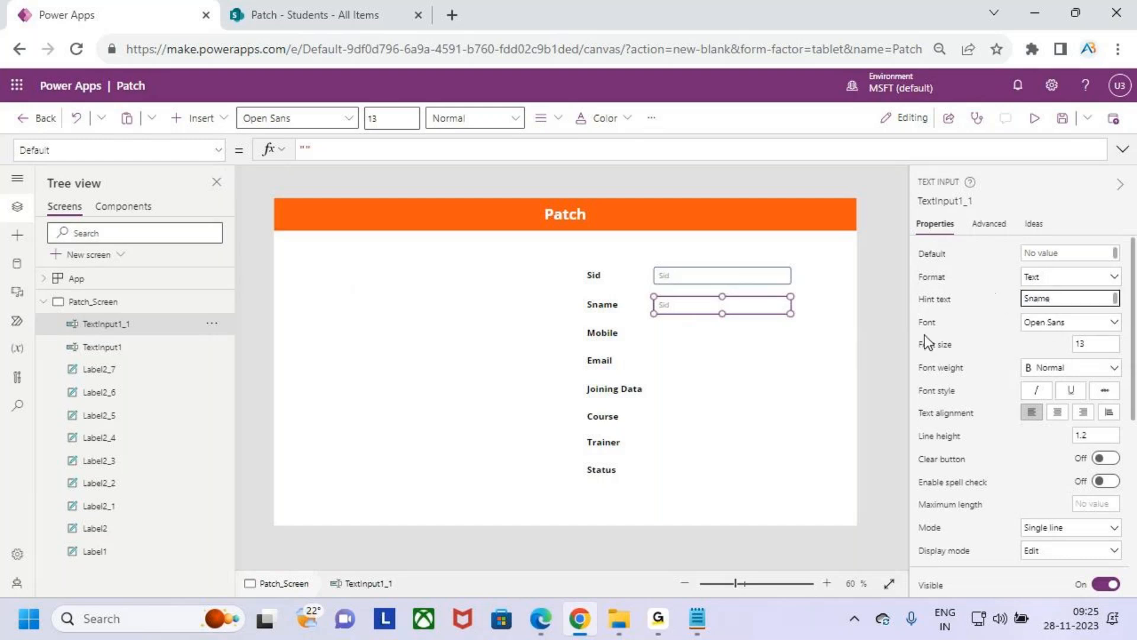
pyautogui.click(749, 371)
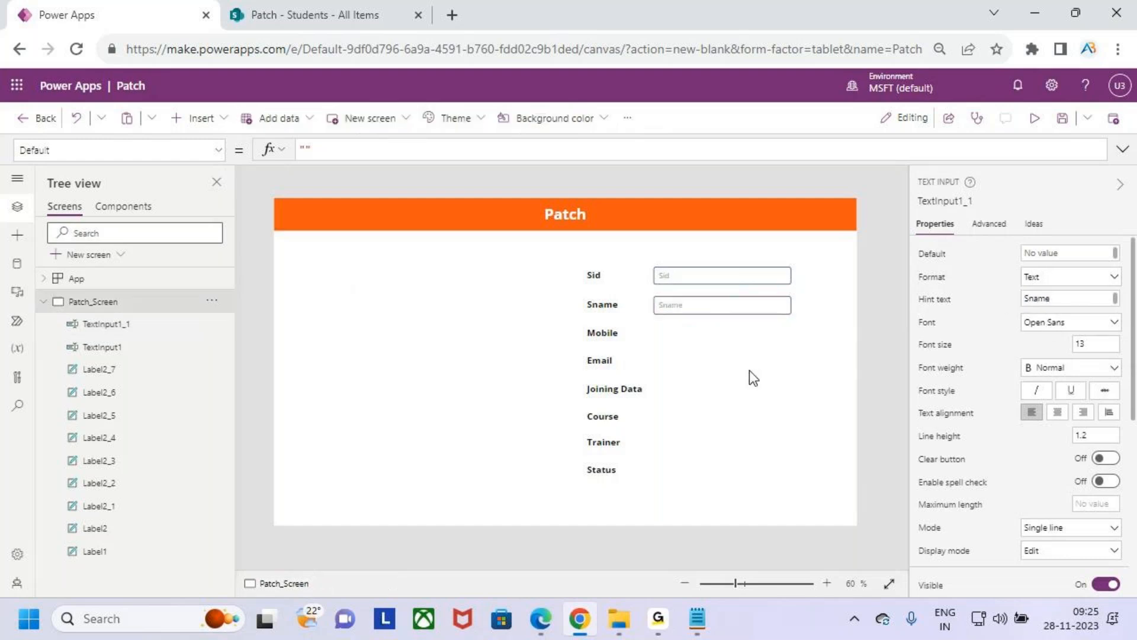
# - Duplicate the Sname text input beside the Mobile label and set the copy's hint text to "Mobile"
pyautogui.click(713, 310)
pyautogui.click(730, 358)
pyautogui.hotkey('ctrl', 'v')
pyautogui.moveTo(713, 313); pyautogui.dragTo(709, 333)
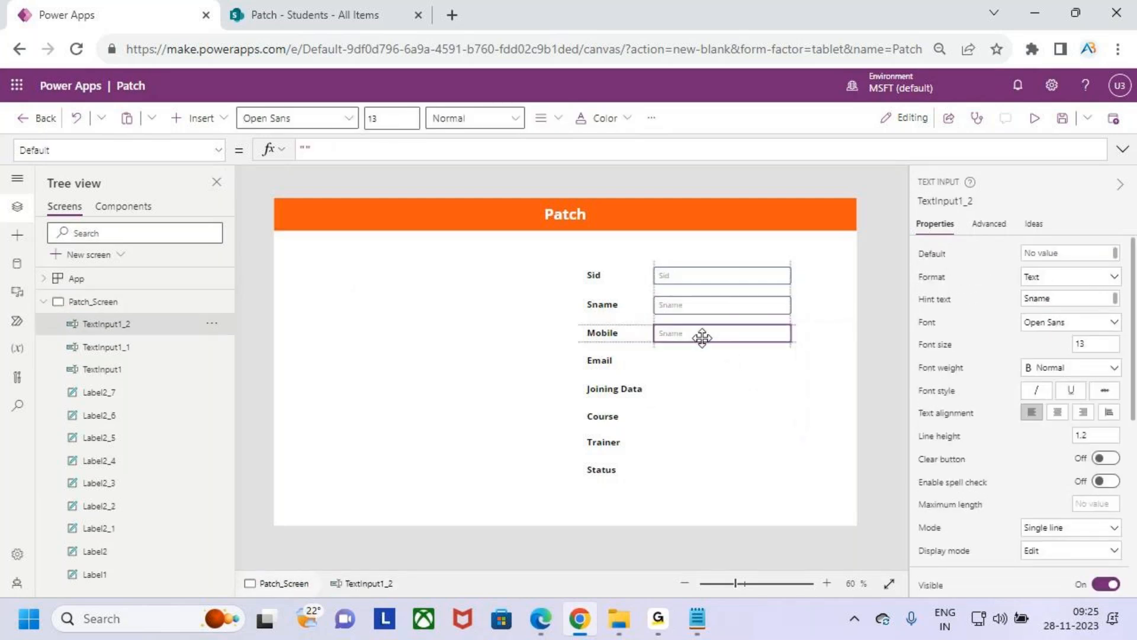
pyautogui.click(1069, 298)
pyautogui.write('Mobile')
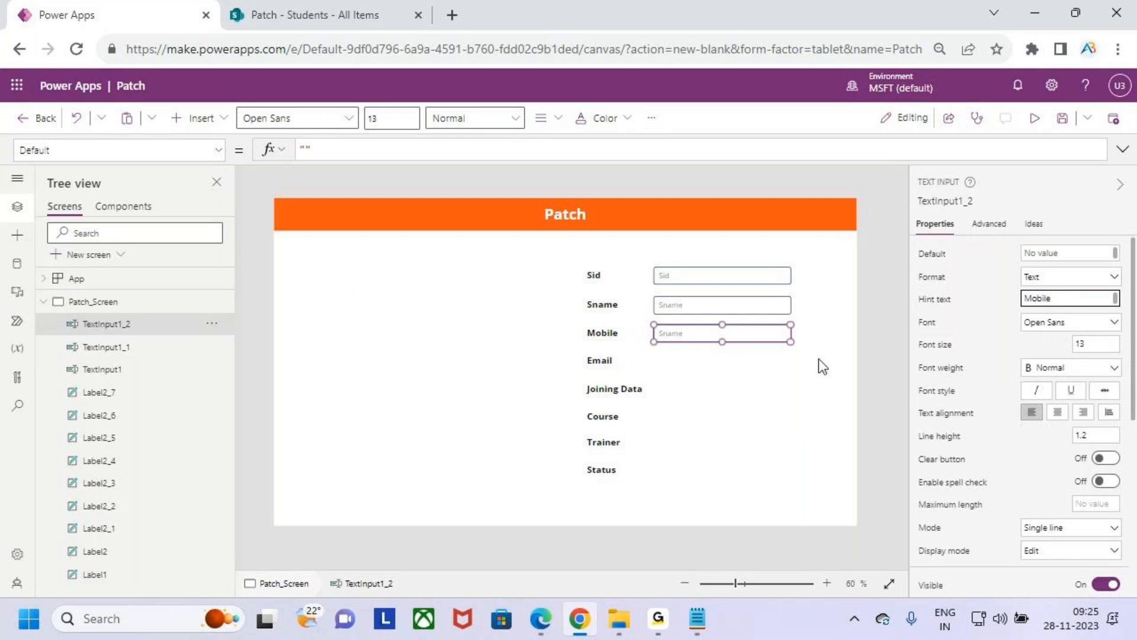
pyautogui.click(687, 373)
# - Duplicate the Mobile text input beside the Email label and set the copy's hint text to "Email"
pyautogui.click(715, 334)
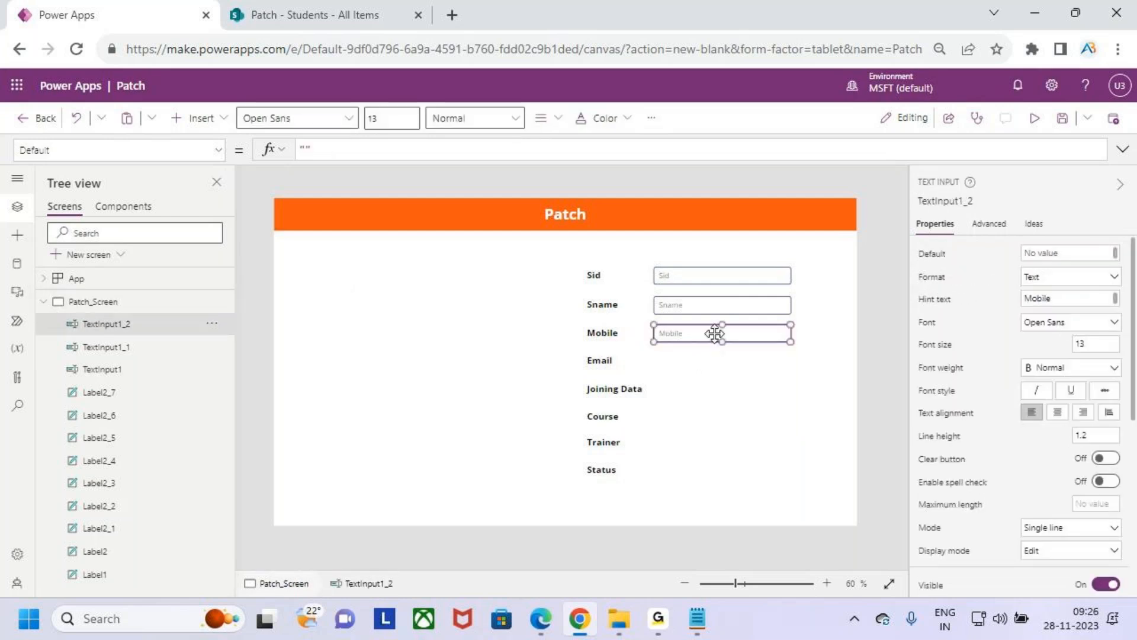
pyautogui.click(724, 393)
pyautogui.hotkey('ctrl', 'v')
pyautogui.moveTo(703, 338); pyautogui.dragTo(694, 363)
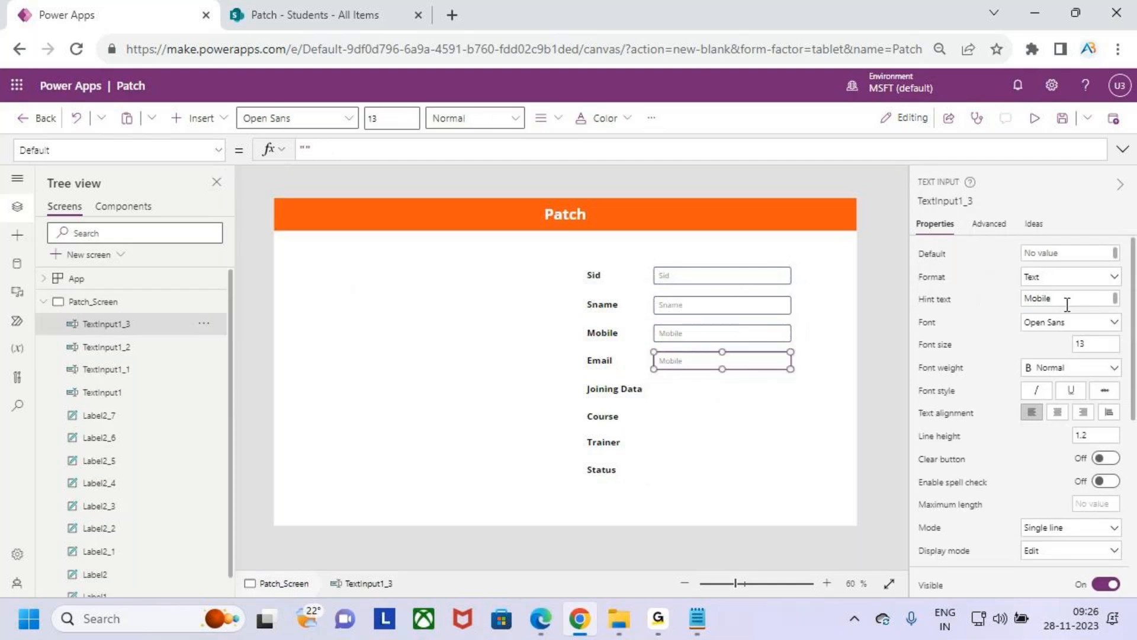
pyautogui.moveTo(1066, 304); pyautogui.dragTo(990, 308)
pyautogui.write('Em')
pyautogui.press('BackSpace')
pyautogui.press('BackSpace')
pyautogui.press('BackSpace')
pyautogui.write('ail')
pyautogui.click(706, 439)
# - Insert a date picker and place it beside the Joining Data label, aligned with the text inputs above
pyautogui.click(700, 363)
pyautogui.click(608, 392)
pyautogui.click(770, 459)
pyautogui.click(218, 123)
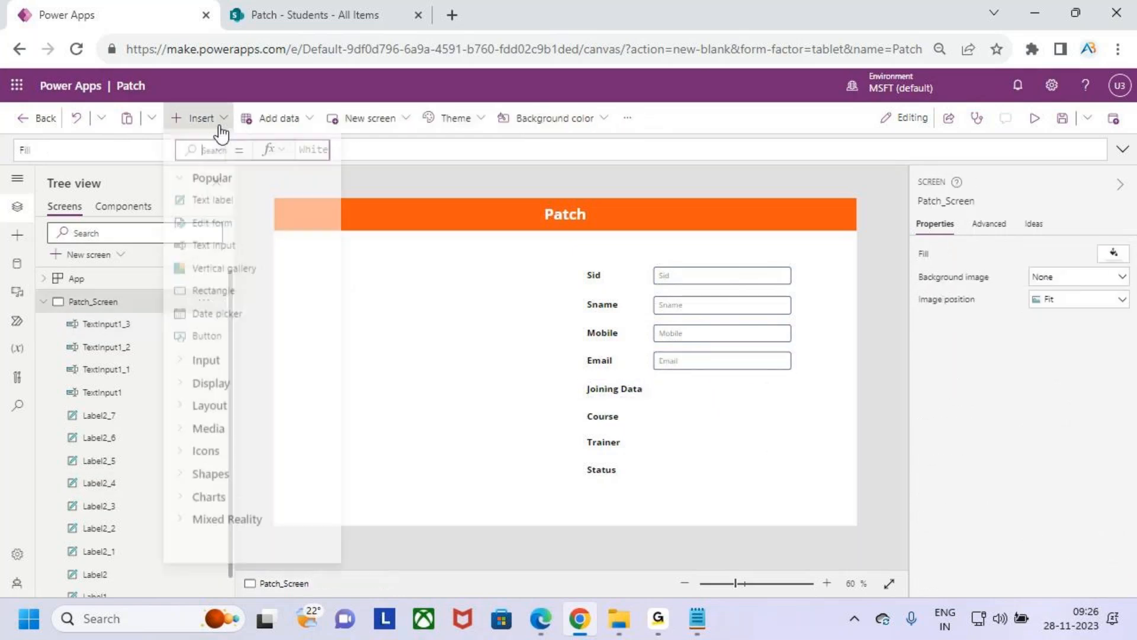
pyautogui.write('date')
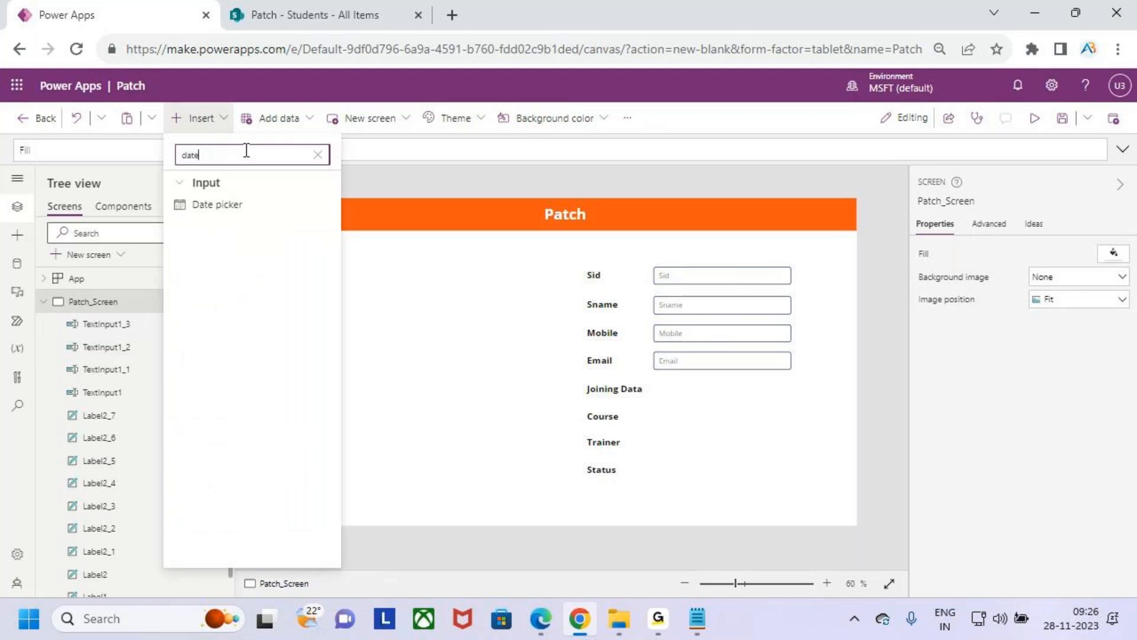
pyautogui.click(226, 211)
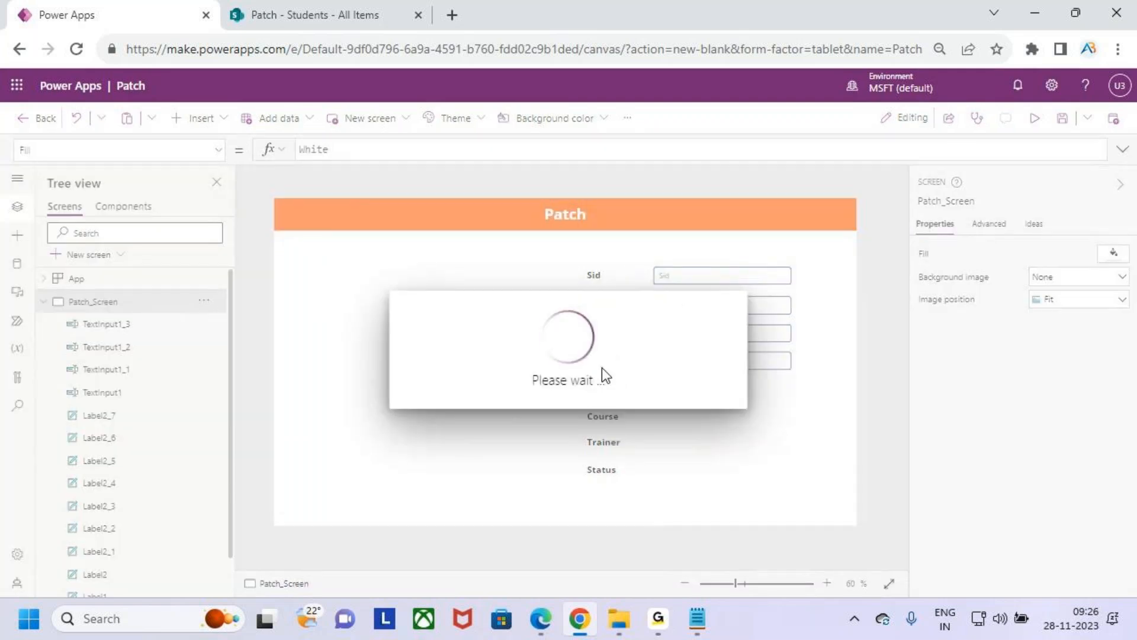
pyautogui.moveTo(338, 223); pyautogui.dragTo(762, 410)
pyautogui.moveTo(758, 409); pyautogui.dragTo(706, 389)
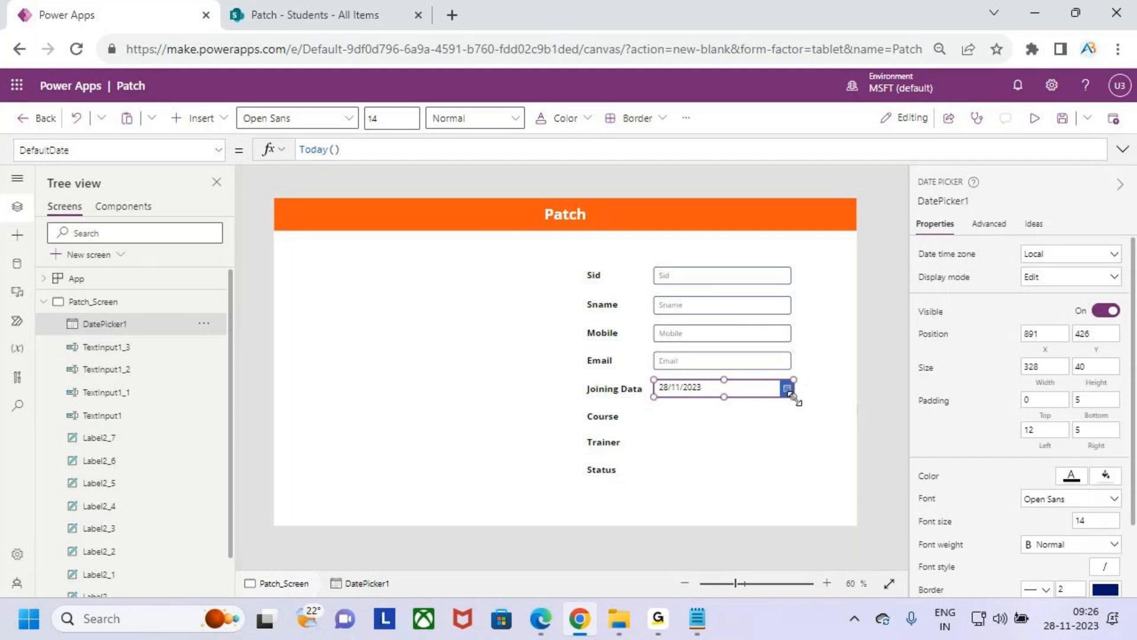
# - Narrow the date picker so its right edge lines up with the text inputs above
pyautogui.scroll(8, 794, 396)
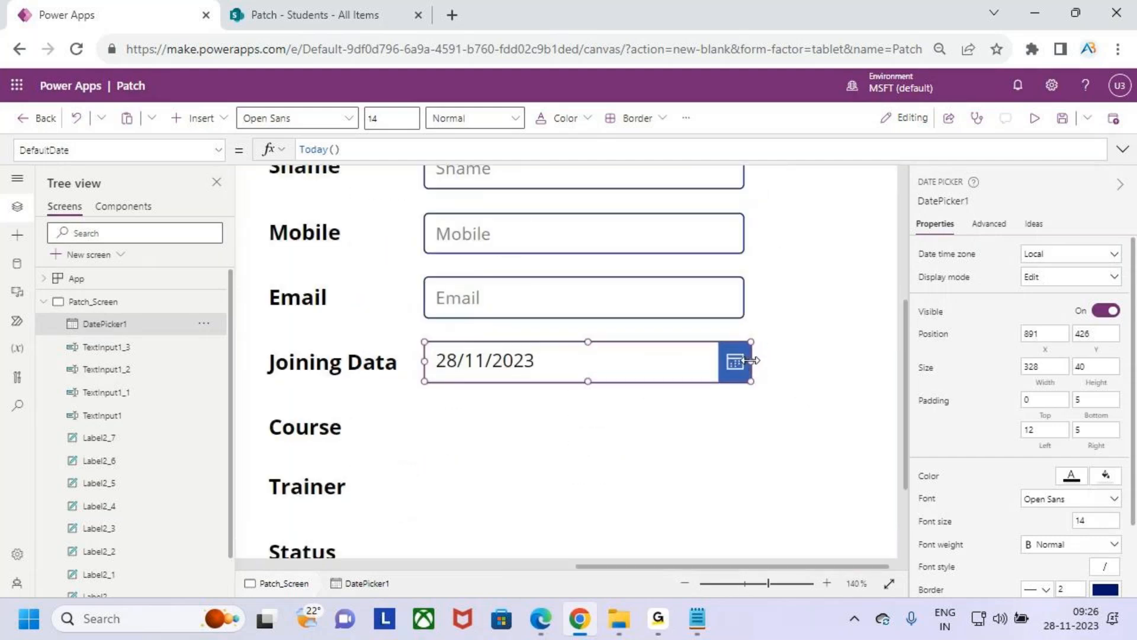
pyautogui.moveTo(751, 362); pyautogui.dragTo(745, 362)
pyautogui.click(681, 421)
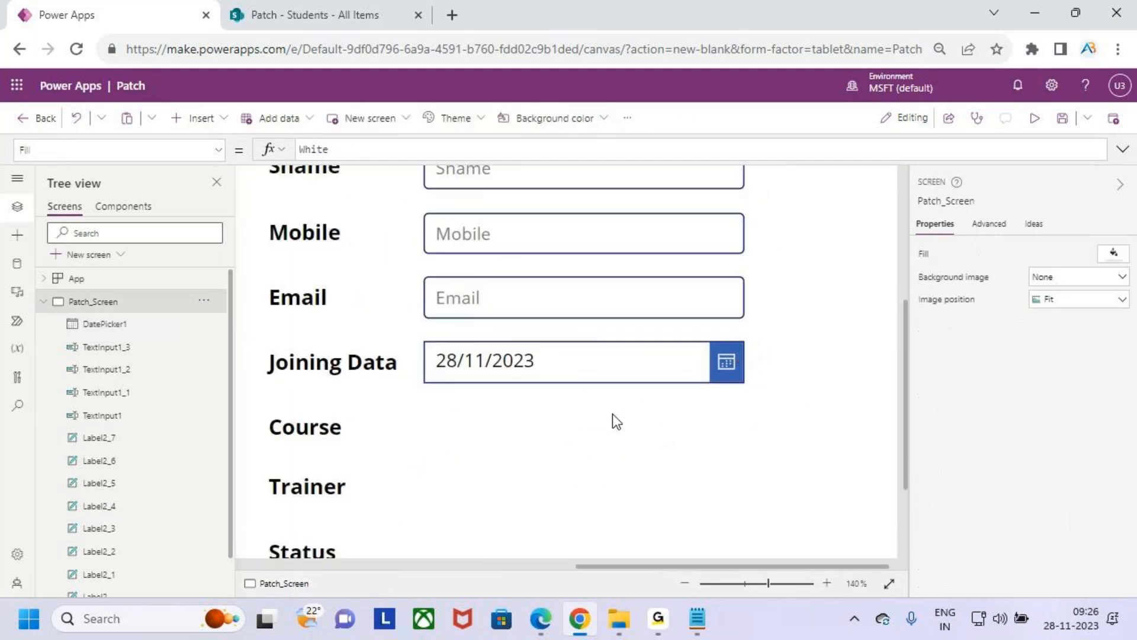
pyautogui.scroll(-9, 621, 417)
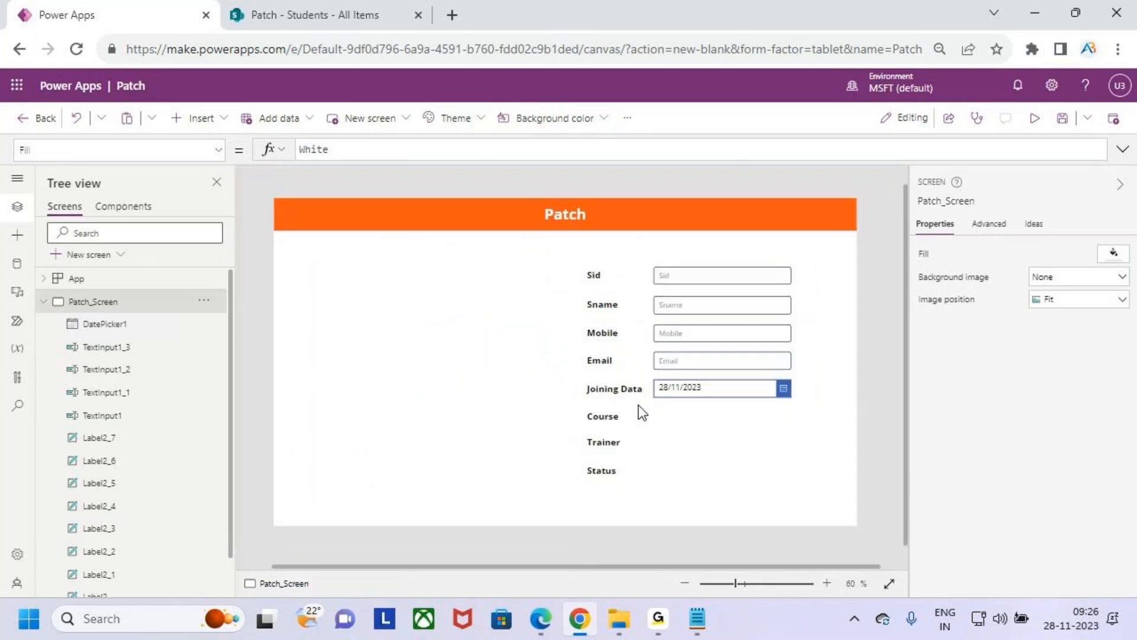
# - Insert a drop-down, place it beside the Course label and narrow it to a width of 320
pyautogui.scroll(2, 642, 413)
pyautogui.scroll(-1, 642, 413)
pyautogui.scroll(1, 643, 413)
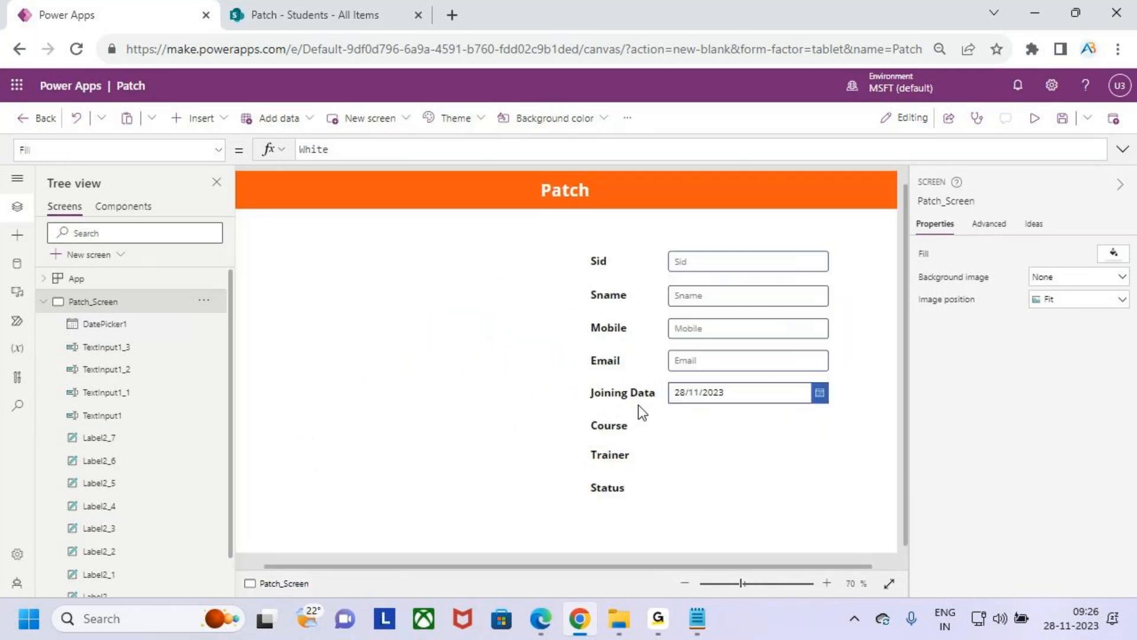
pyautogui.moveTo(672, 567); pyautogui.dragTo(720, 566)
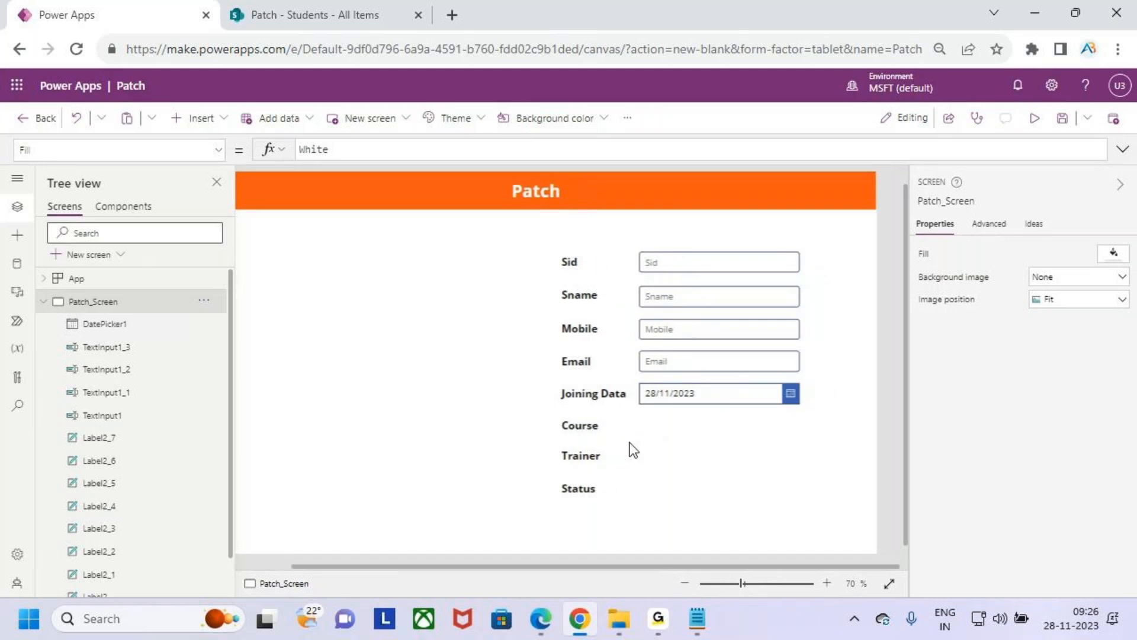
pyautogui.moveTo(550, 416); pyautogui.dragTo(814, 501)
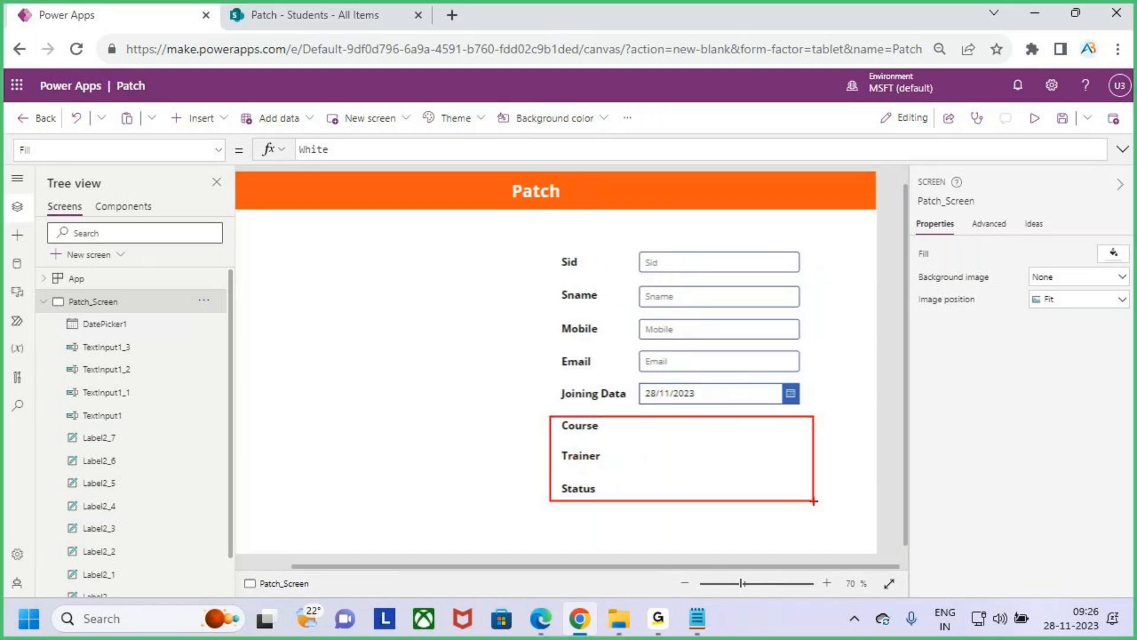
pyautogui.click(196, 118)
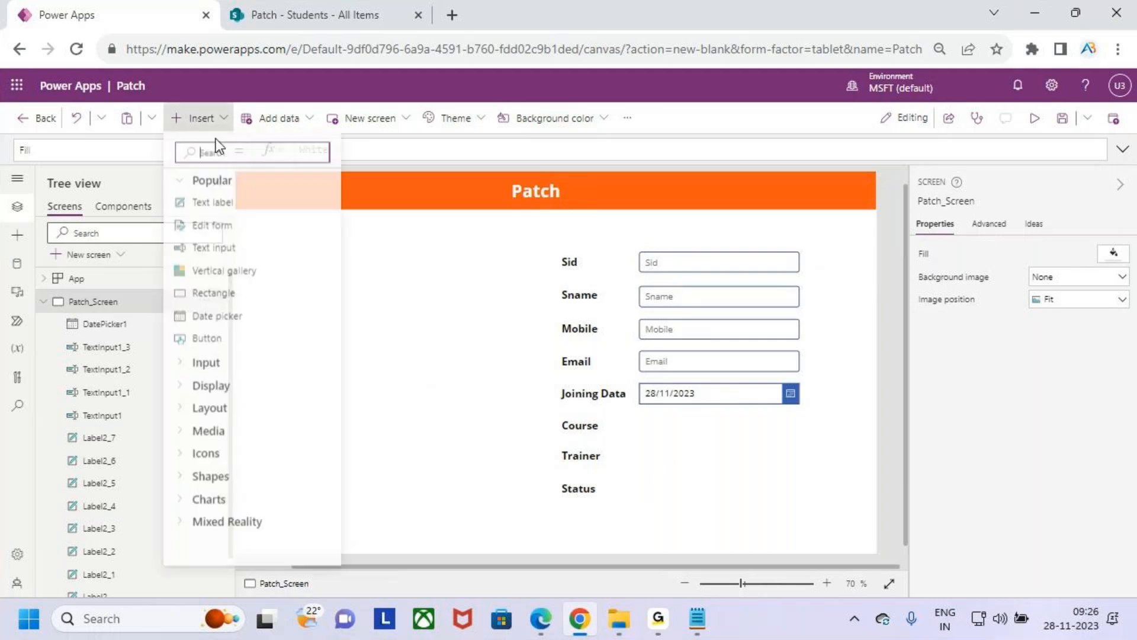
pyautogui.write('drop')
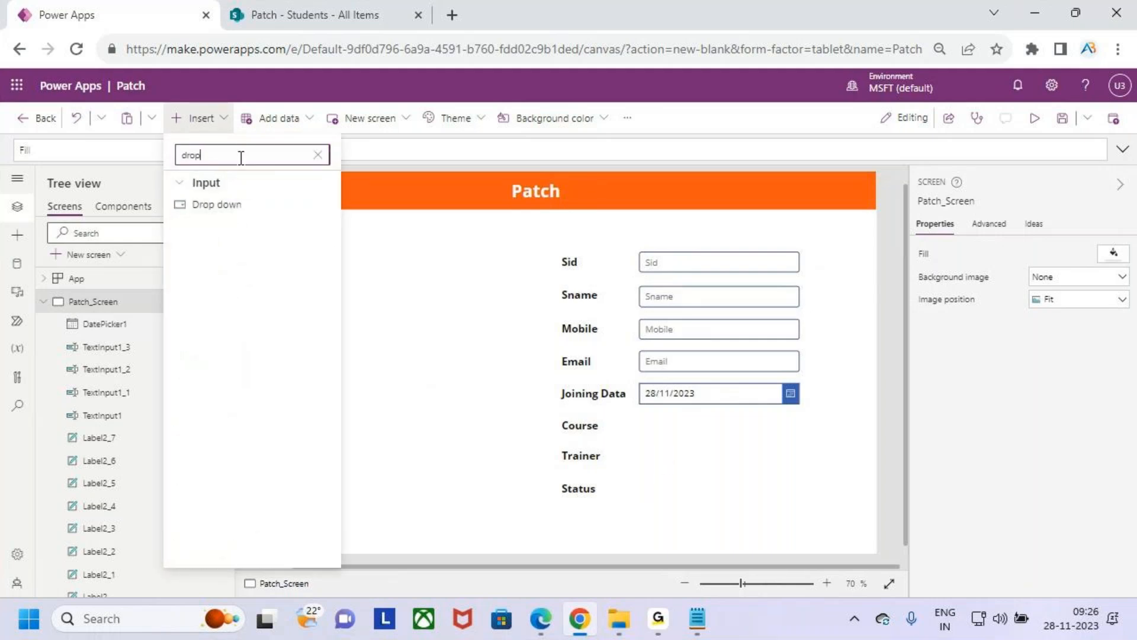
pyautogui.click(235, 207)
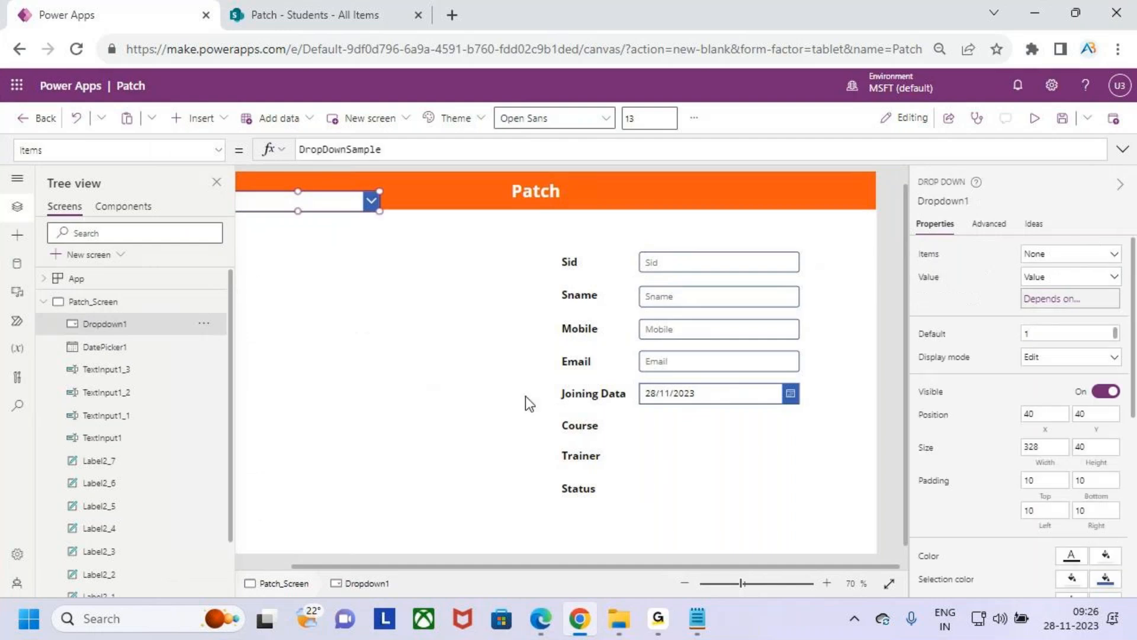
pyautogui.moveTo(337, 203); pyautogui.dragTo(733, 426)
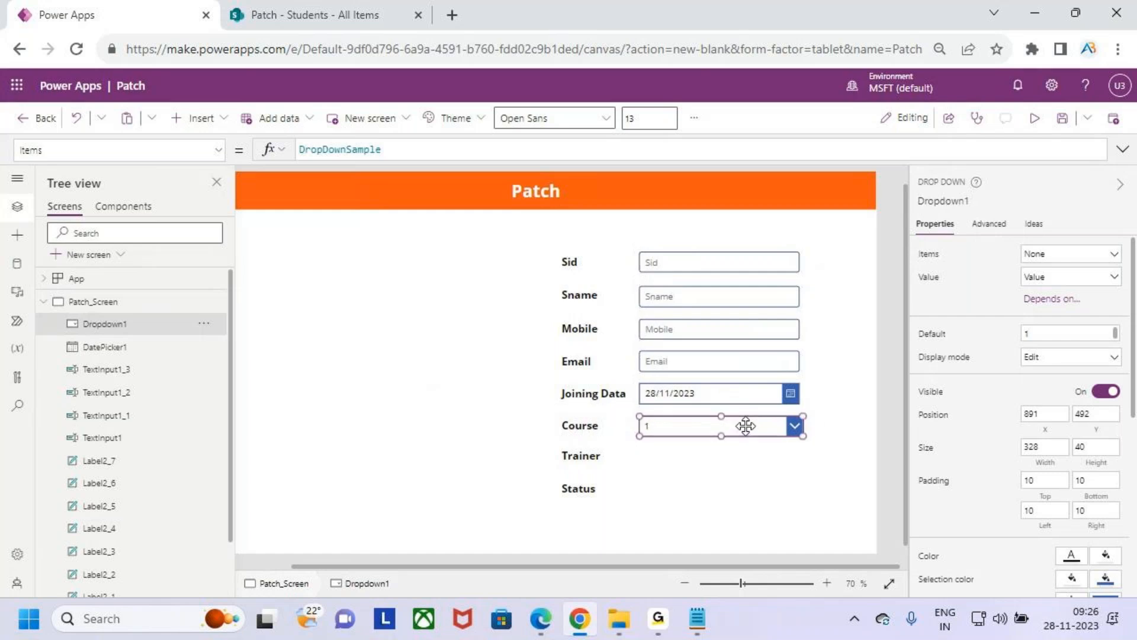
pyautogui.scroll(4, 797, 432)
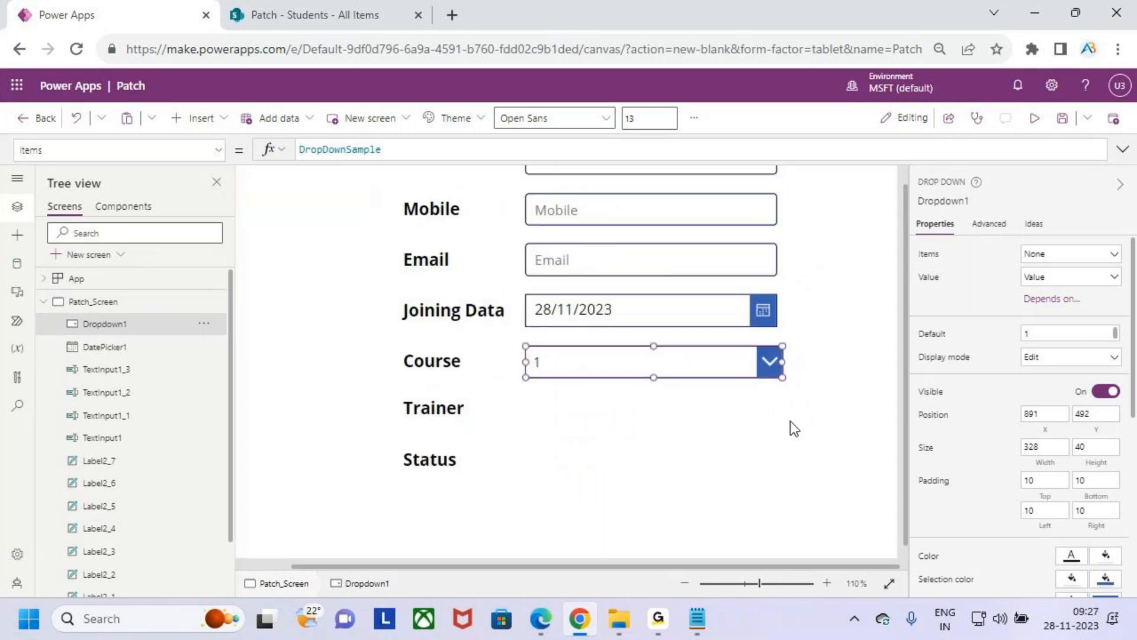
pyautogui.moveTo(777, 363); pyautogui.dragTo(778, 363)
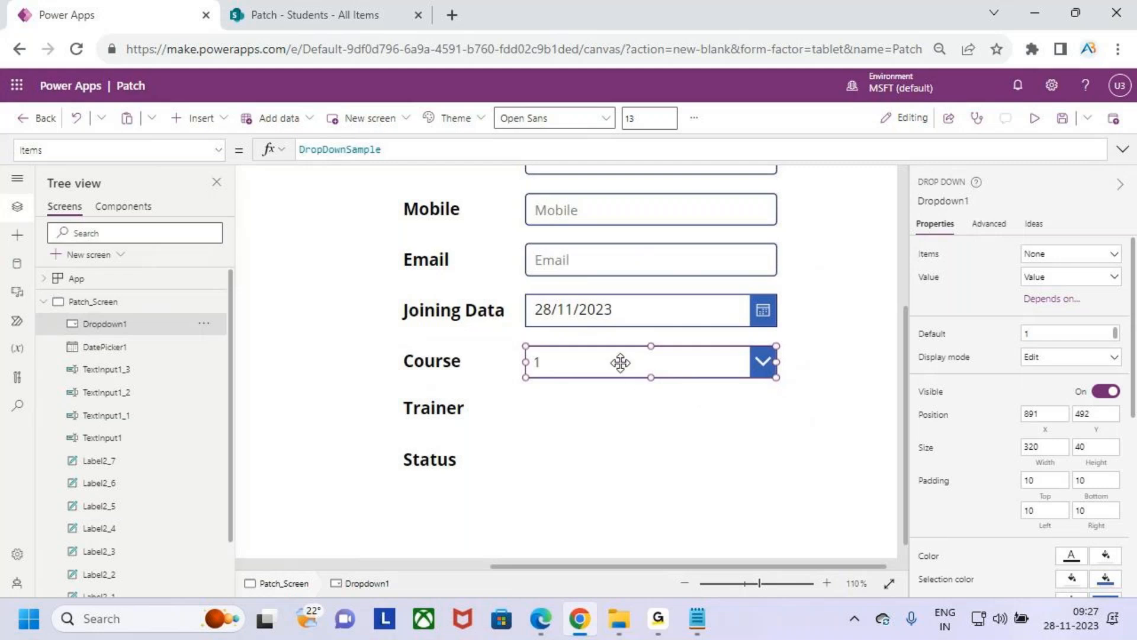
# - Duplicate the Course drop-down twice, aligning one copy beside the Trainer label and the other beside the Status label
pyautogui.click(634, 411)
pyautogui.hotkey('ctrl', 'v')
pyautogui.moveTo(628, 378); pyautogui.dragTo(614, 409)
pyautogui.click(627, 460)
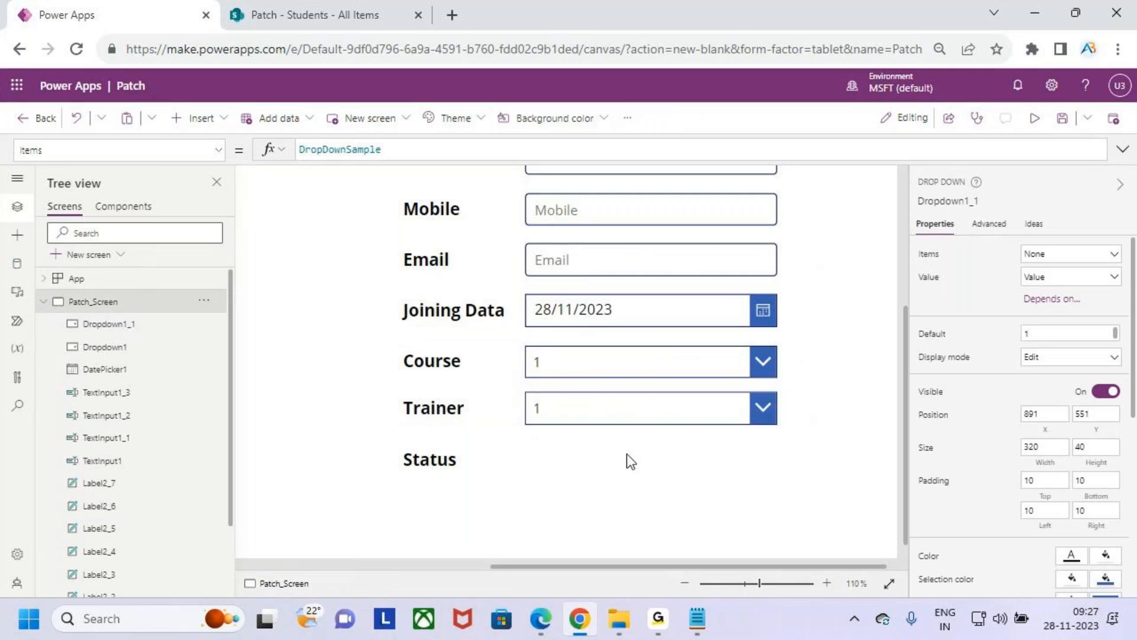
pyautogui.hotkey('ctrl', 'v')
pyautogui.moveTo(644, 386); pyautogui.dragTo(635, 459)
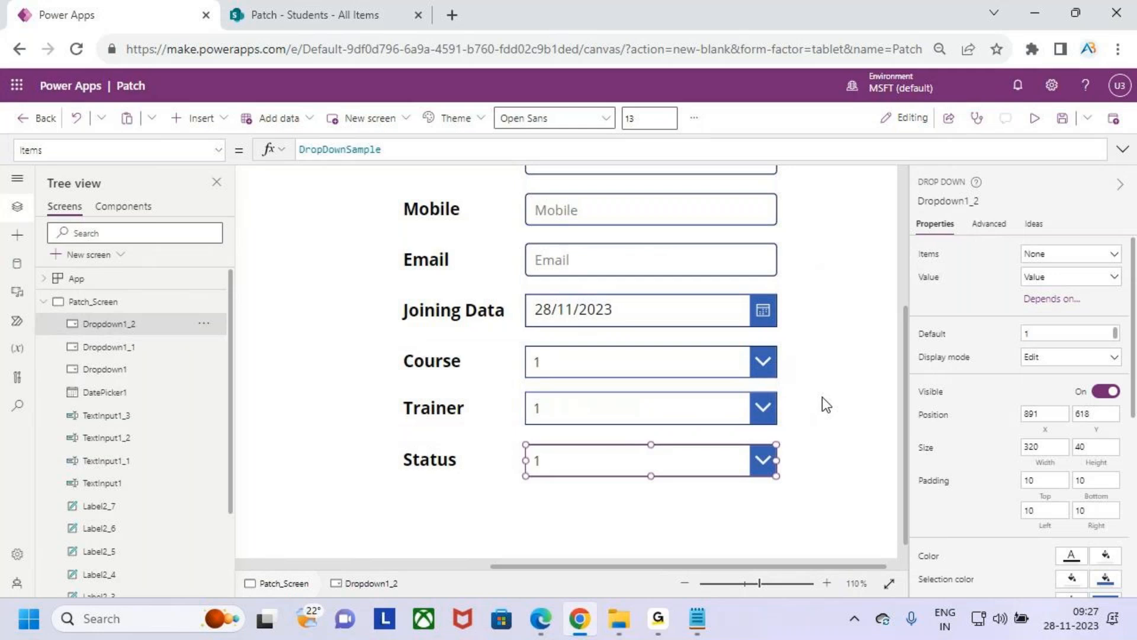
pyautogui.scroll(-4, 823, 397)
pyautogui.scroll(-1, 816, 394)
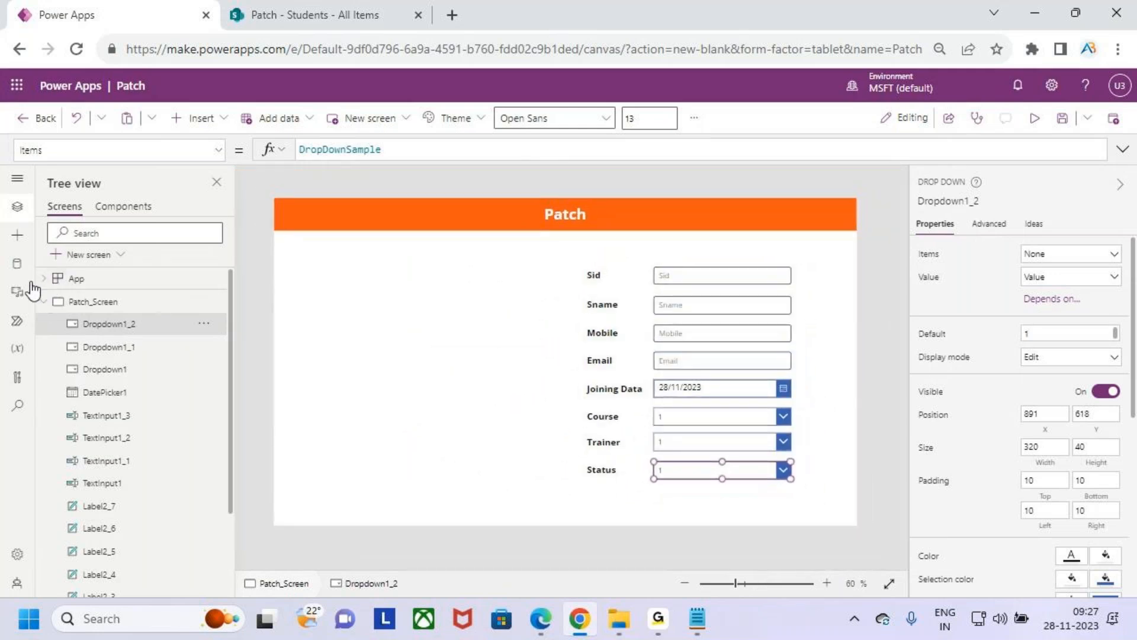
pyautogui.click(17, 264)
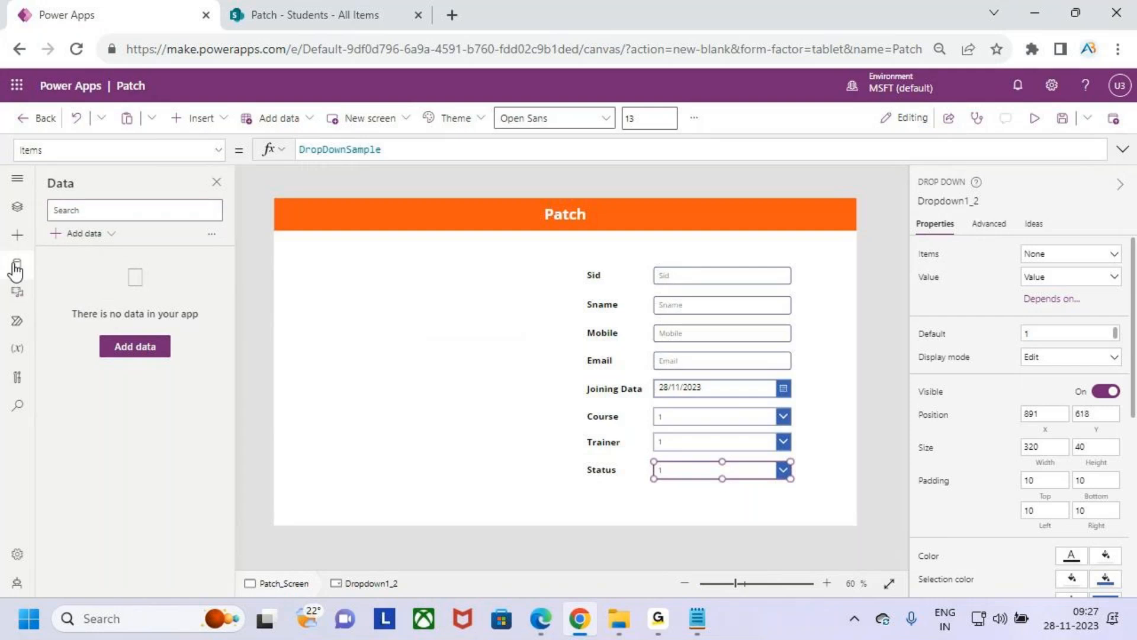
pyautogui.click(17, 264)
pyautogui.click(18, 264)
pyautogui.click(90, 233)
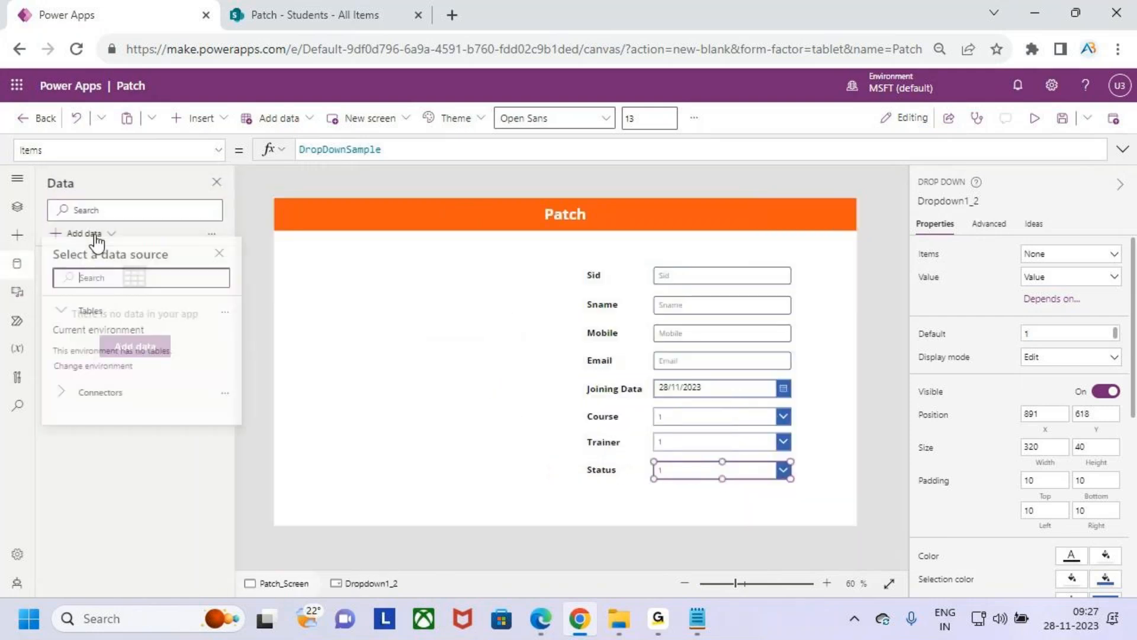
pyautogui.write('share')
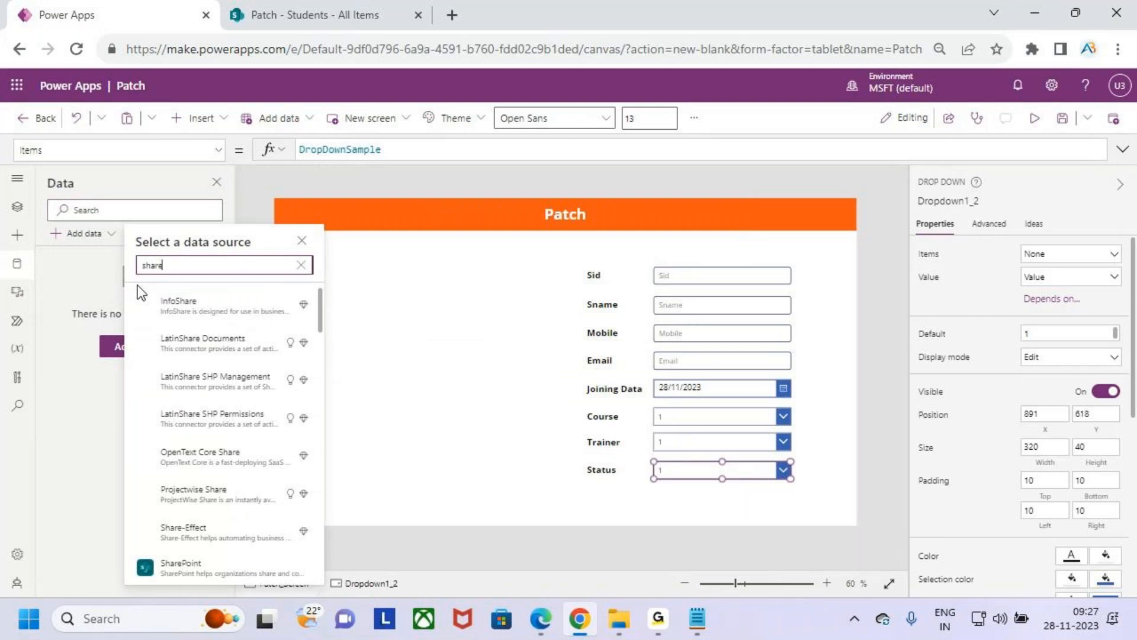
pyautogui.write('Point')
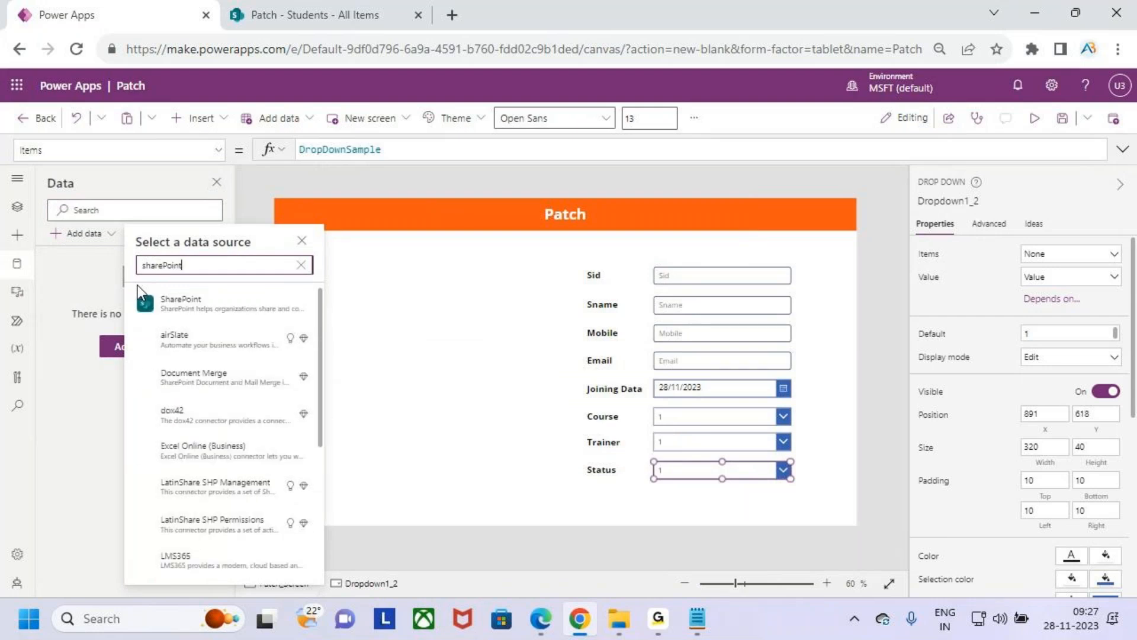
pyautogui.click(212, 316)
pyautogui.click(237, 297)
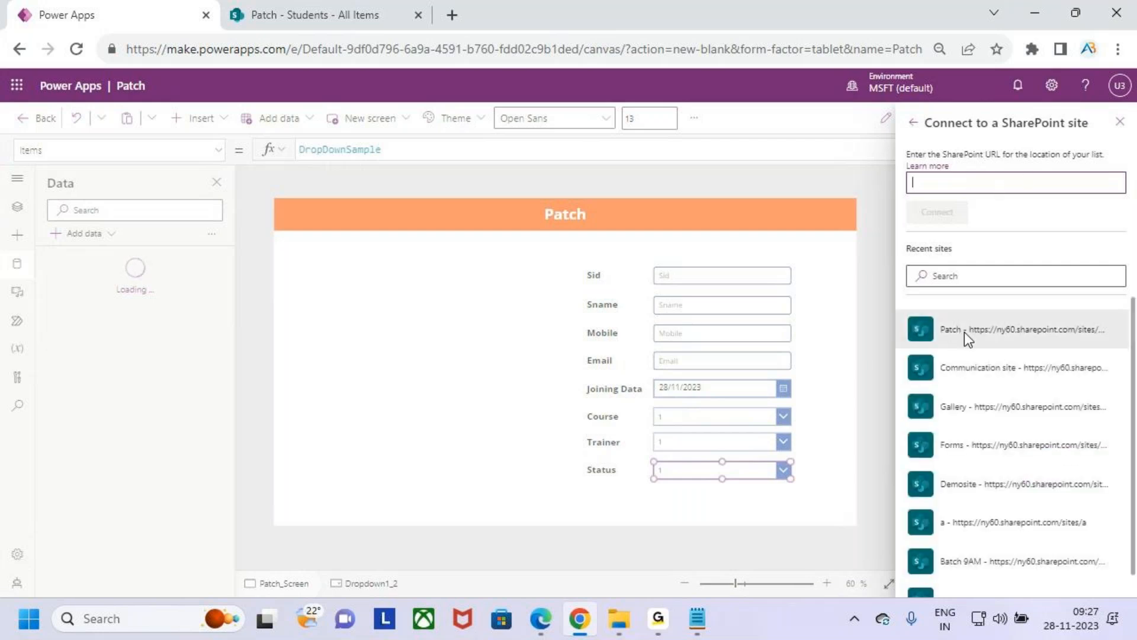
pyautogui.click(955, 338)
pyautogui.click(950, 227)
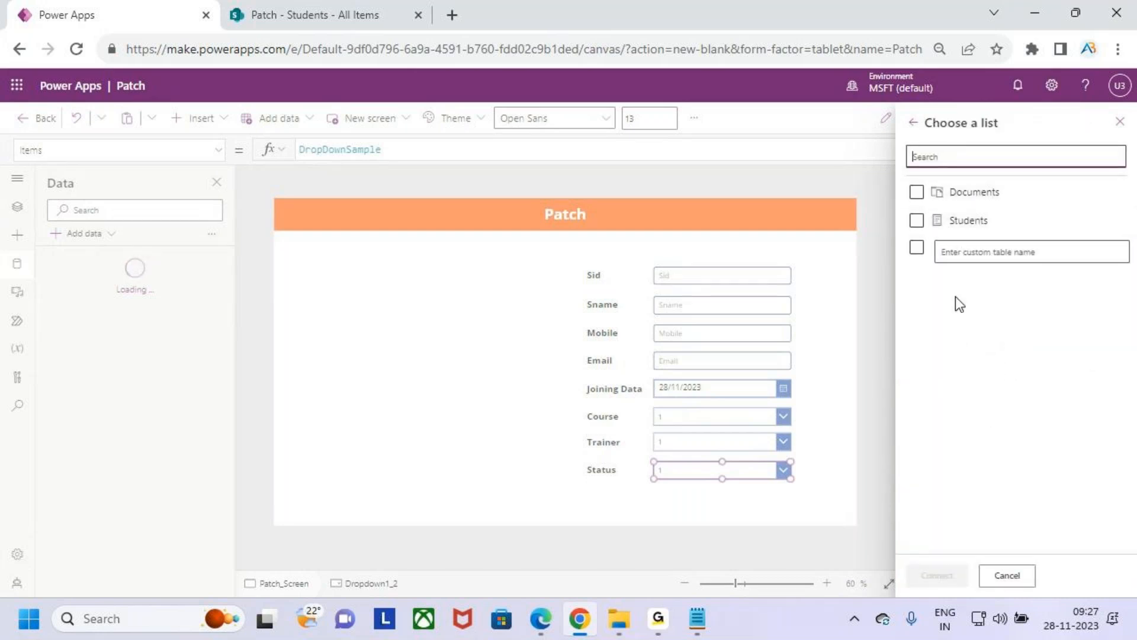
pyautogui.click(919, 226)
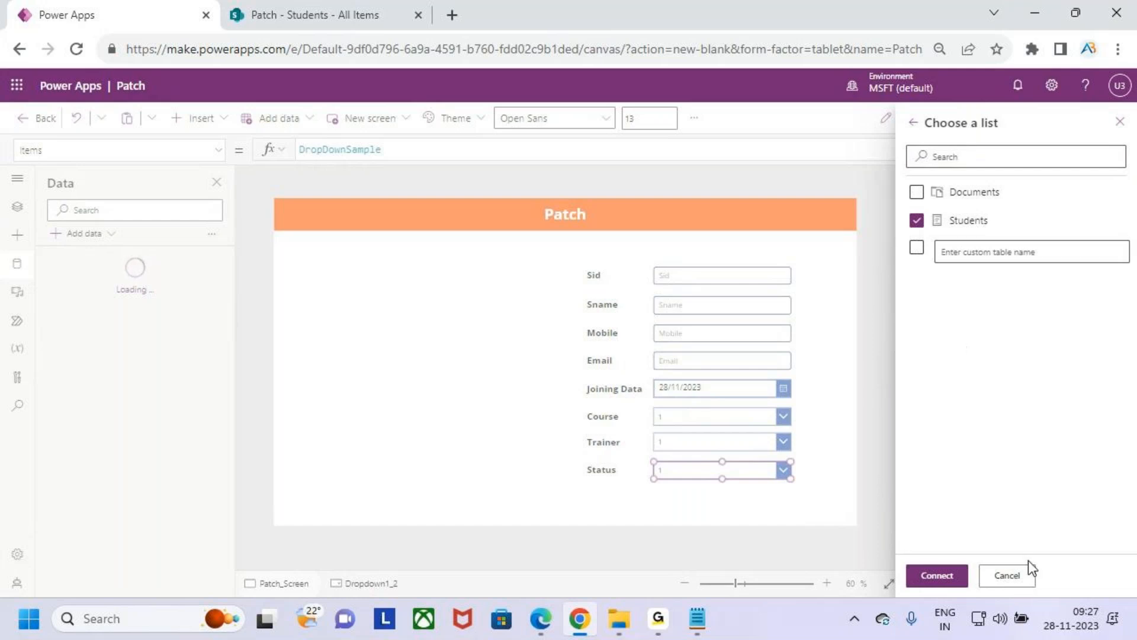
pyautogui.click(1014, 574)
# - Switch to the SharePoint Students list and rename the Hiredate column to JoiningDate, saving the column edit
pyautogui.click(284, 12)
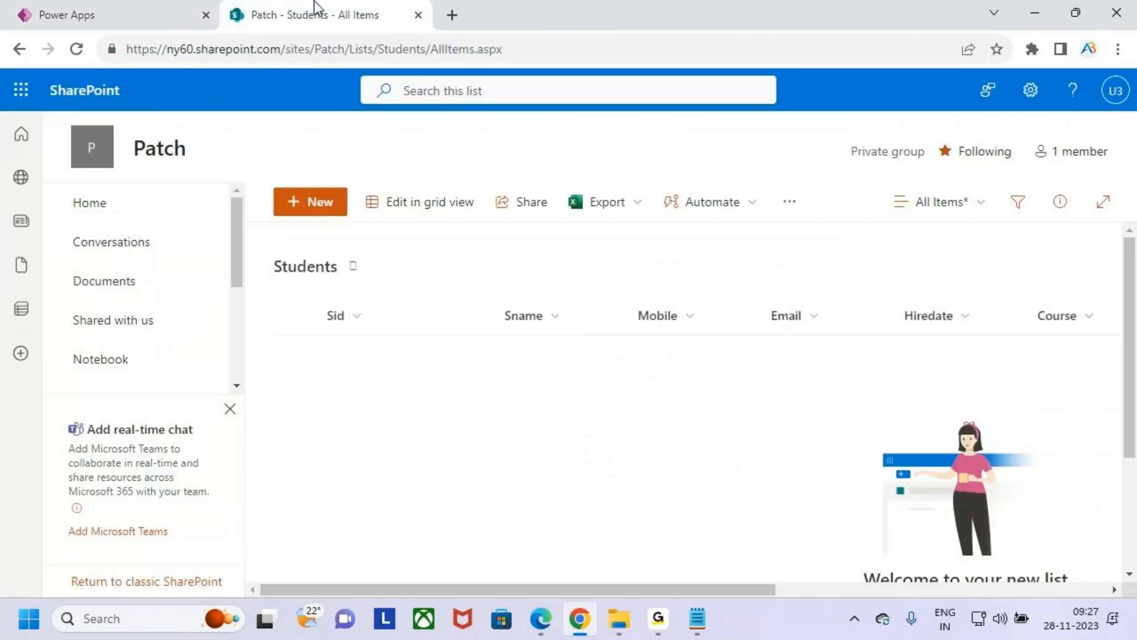
pyautogui.moveTo(761, 589); pyautogui.dragTo(828, 588)
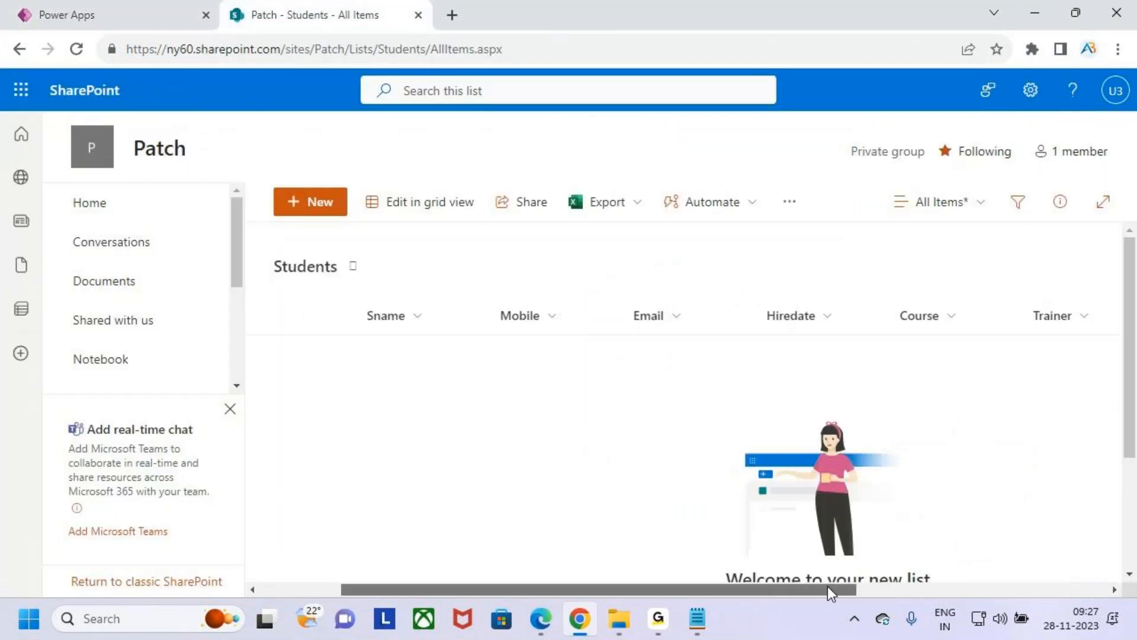
pyautogui.click(808, 319)
pyautogui.moveTo(871, 490)
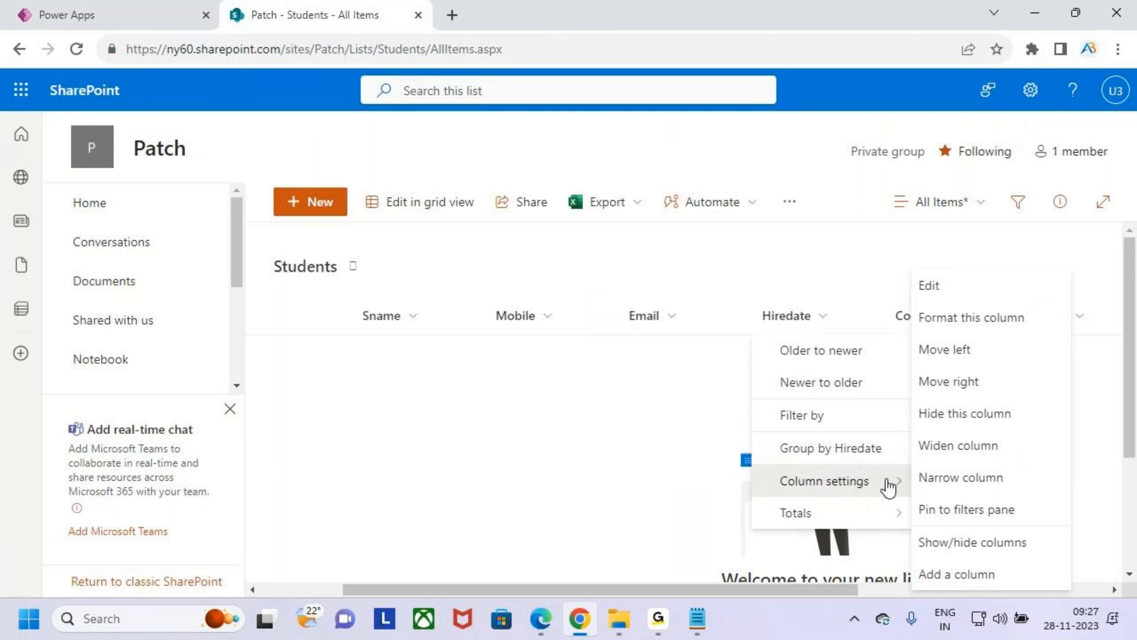
pyautogui.click(939, 291)
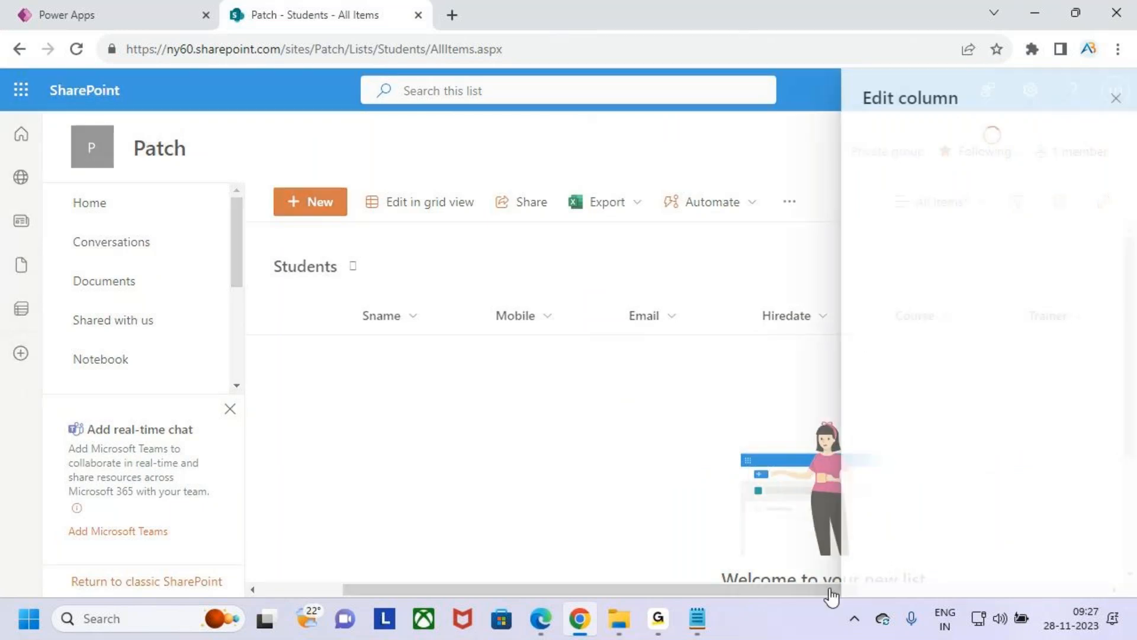
pyautogui.moveTo(932, 195); pyautogui.dragTo(789, 193)
pyautogui.write('Joining')
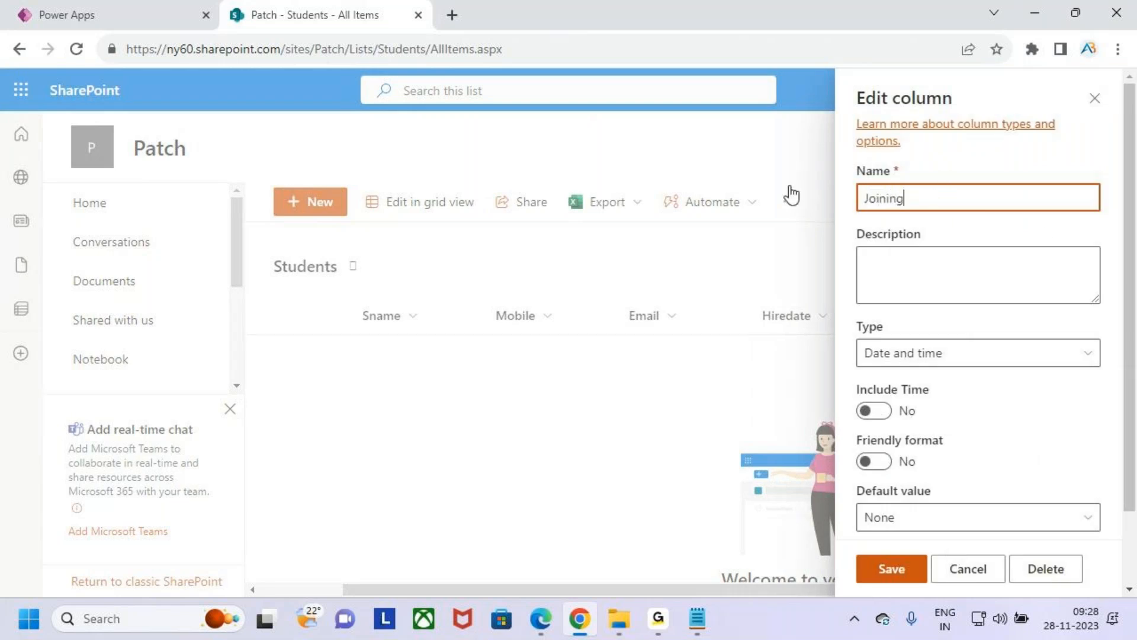
pyautogui.write('Da')
pyautogui.scroll(-2, 1010, 401)
pyautogui.click(904, 572)
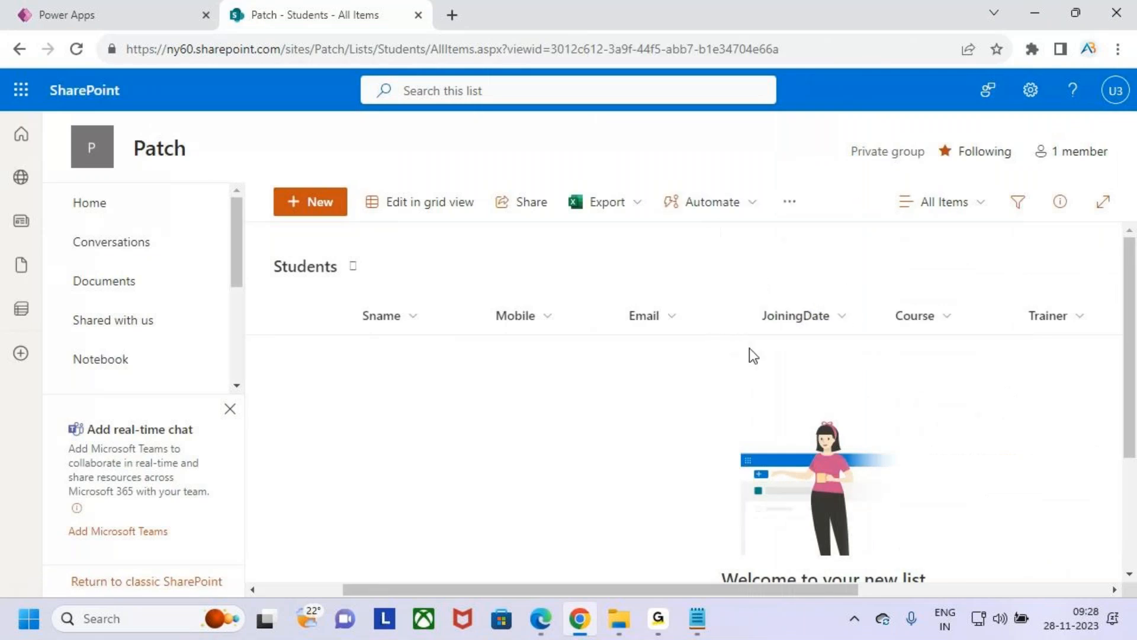
# - Return to Power Apps and add the Students list as a data source through the existing SharePoint connection
pyautogui.click(135, 8)
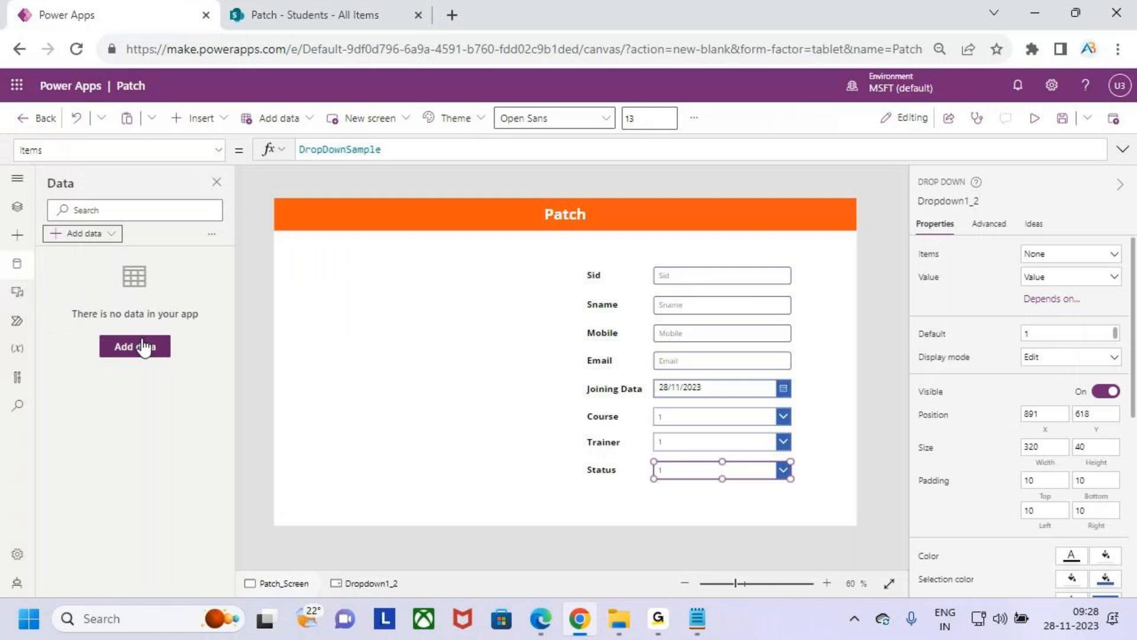
pyautogui.click(101, 211)
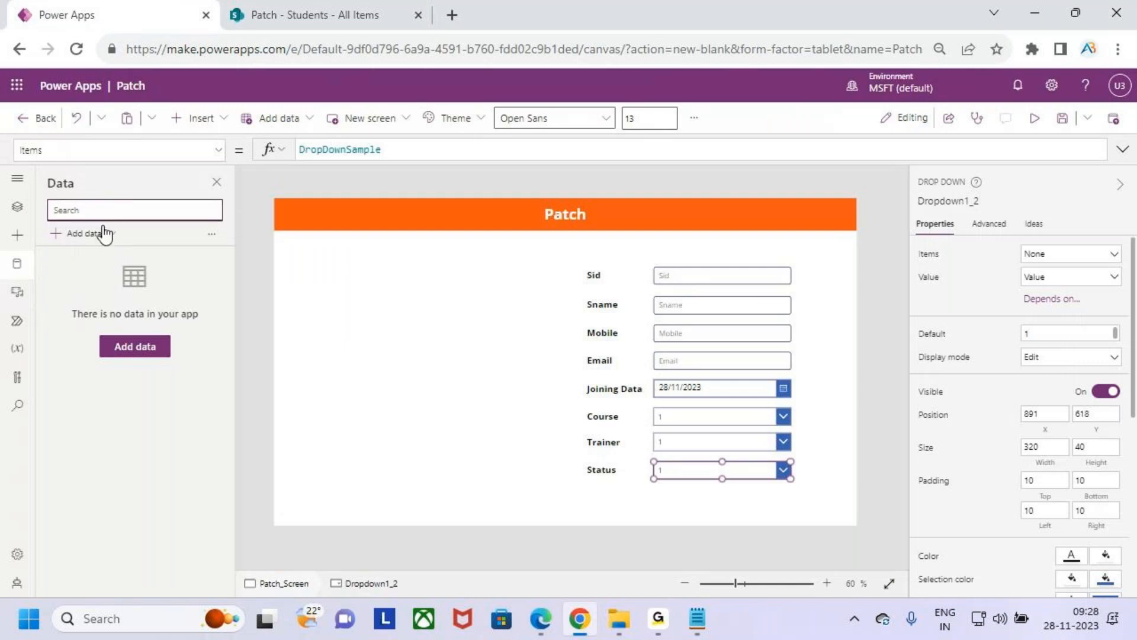
pyautogui.click(104, 233)
pyautogui.write('sh')
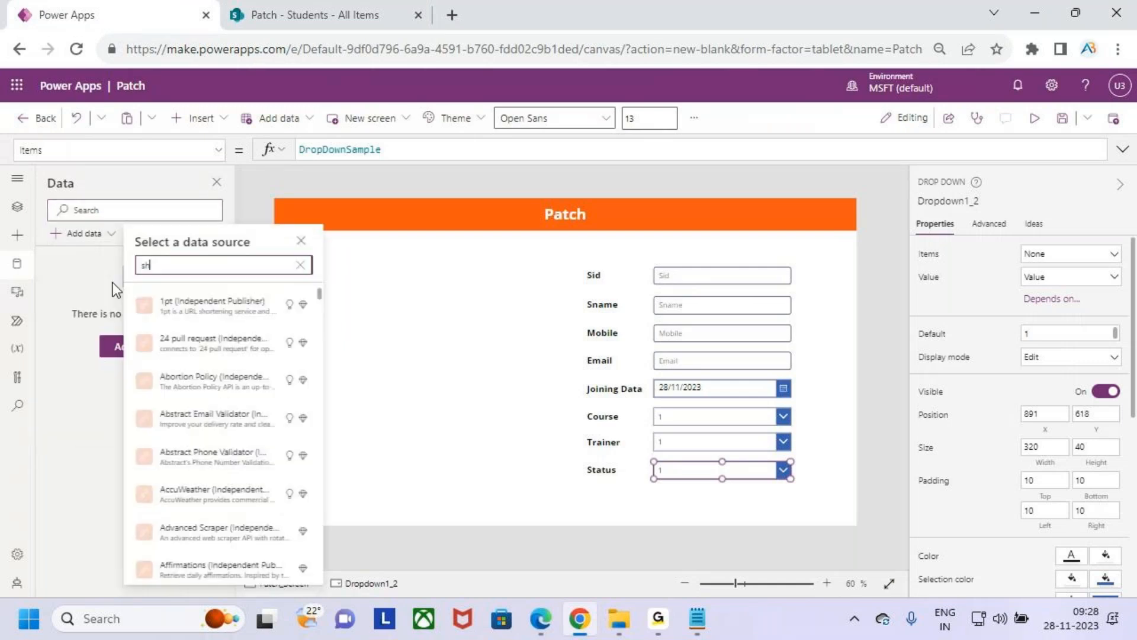
pyautogui.write('arepoint')
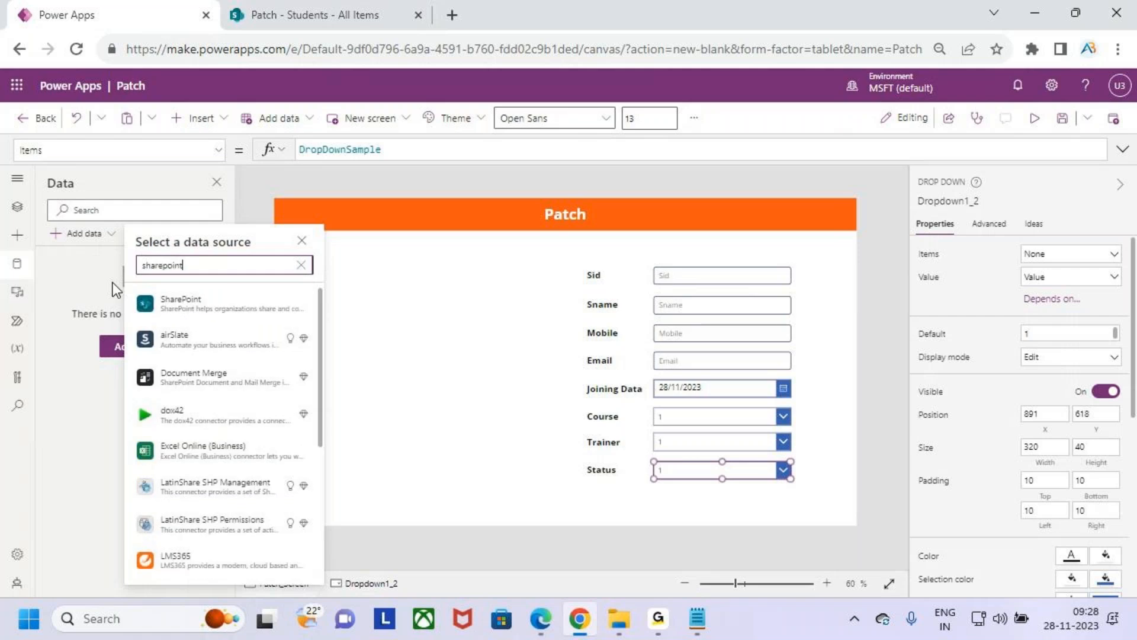
pyautogui.click(169, 303)
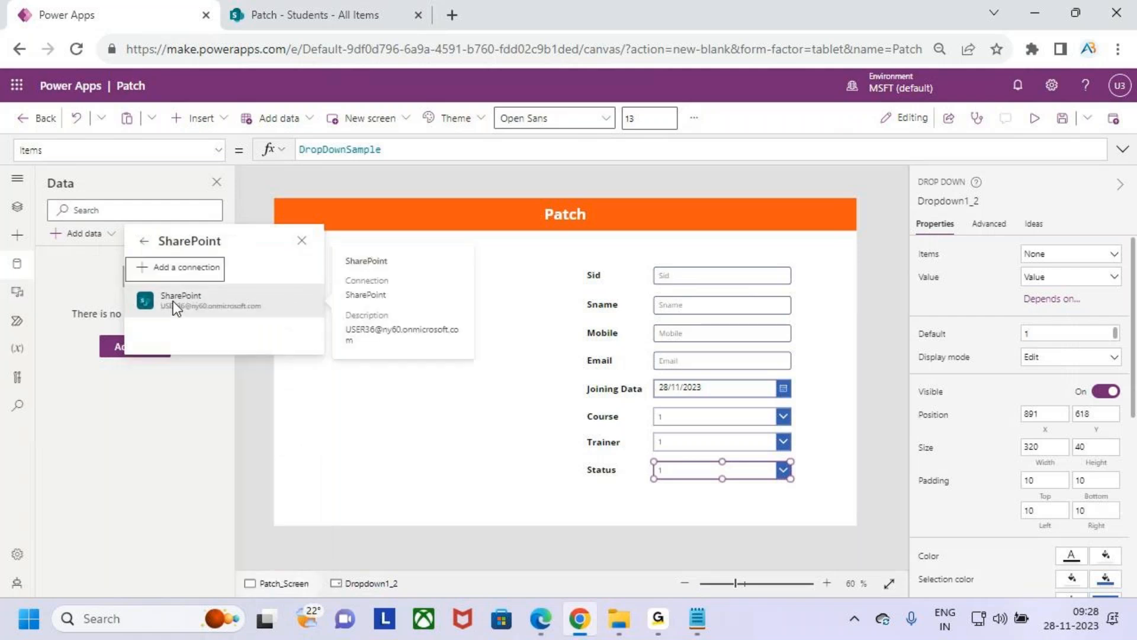
pyautogui.click(215, 296)
pyautogui.click(996, 329)
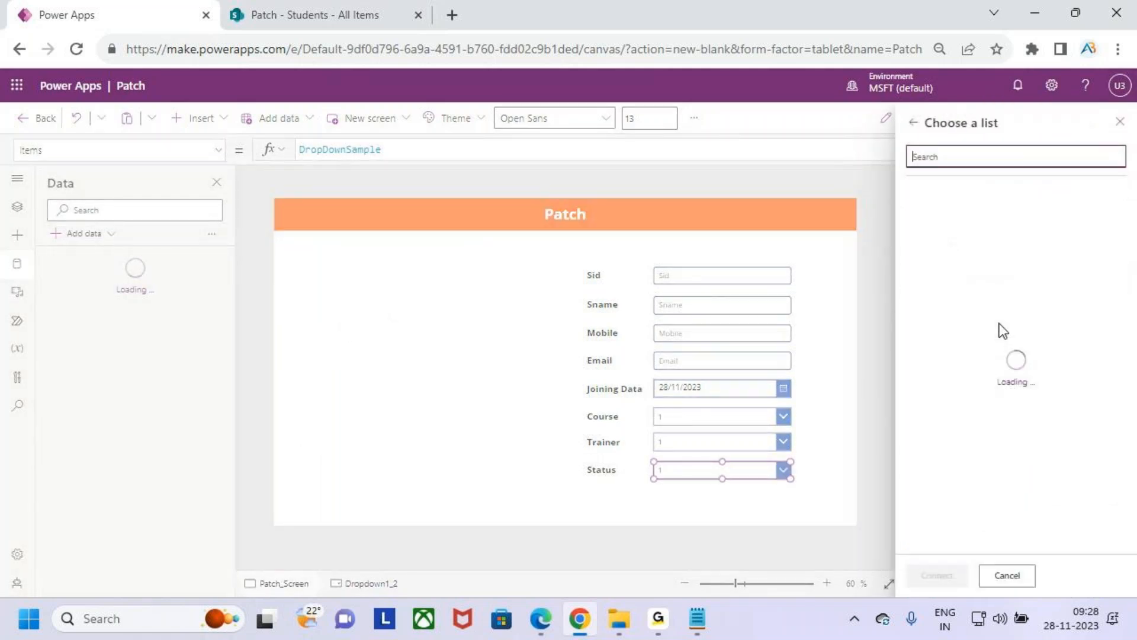
pyautogui.click(935, 222)
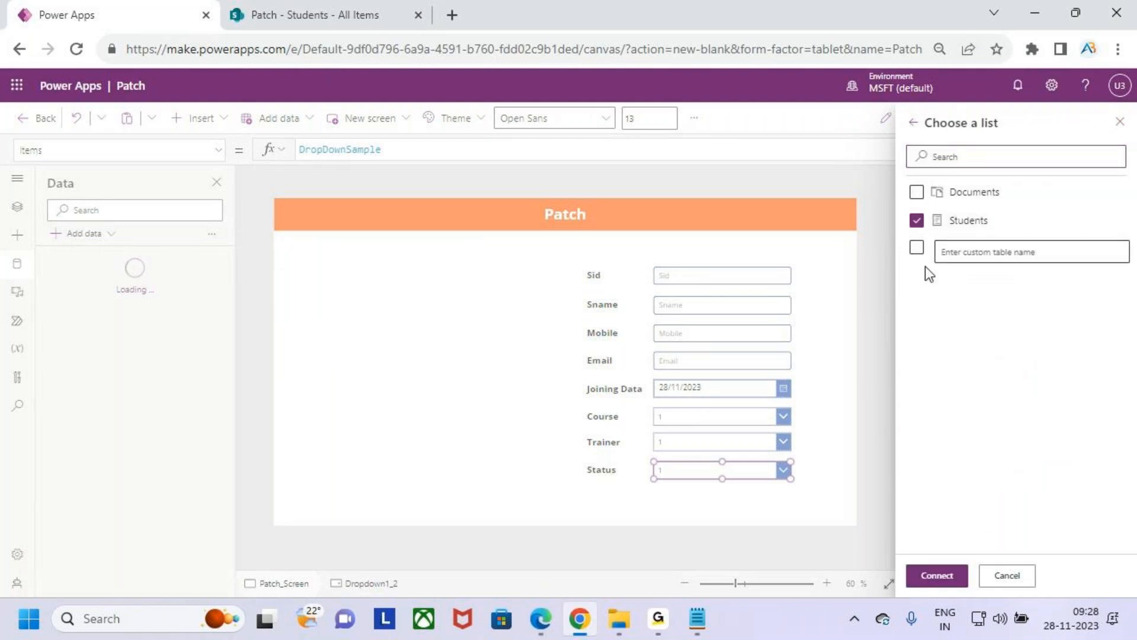
pyautogui.click(934, 224)
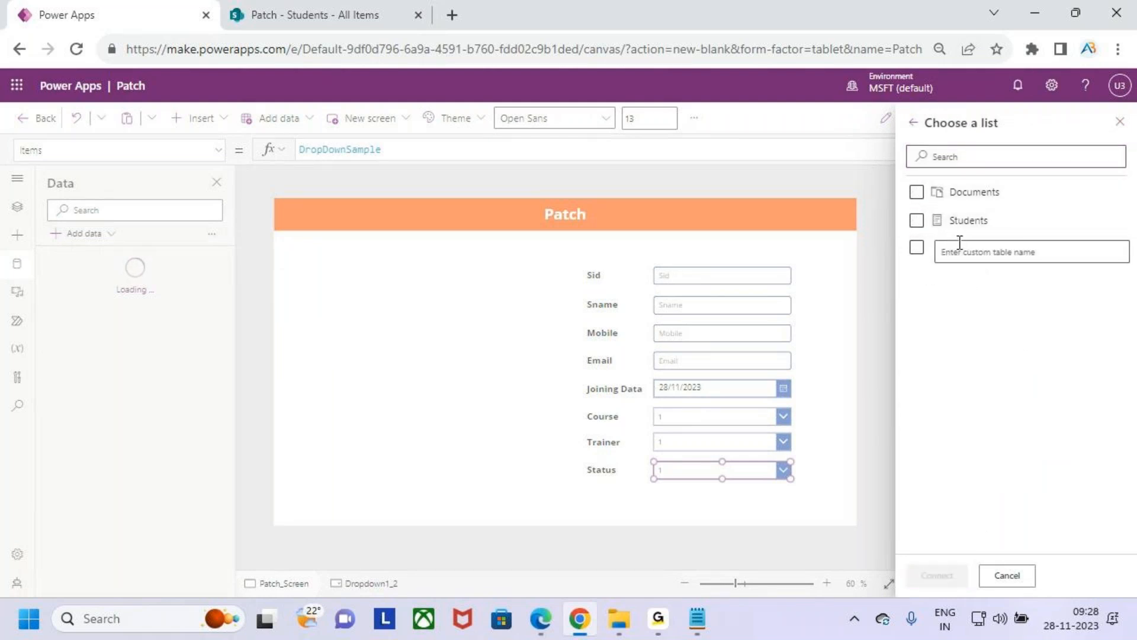
pyautogui.click(917, 220)
pyautogui.click(941, 576)
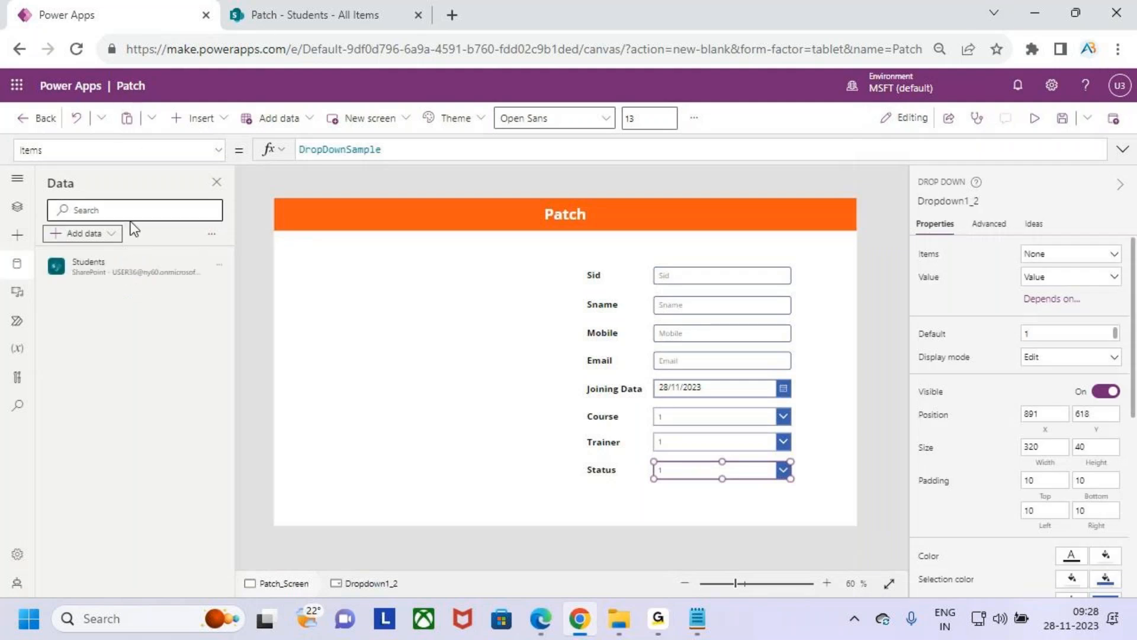
pyautogui.moveTo(57, 247)
pyautogui.mouseDown()
pyautogui.moveTo(170, 296)
pyautogui.moveTo(167, 273)
pyautogui.moveTo(194, 241)
pyautogui.mouseUp()
pyautogui.press('Escape')
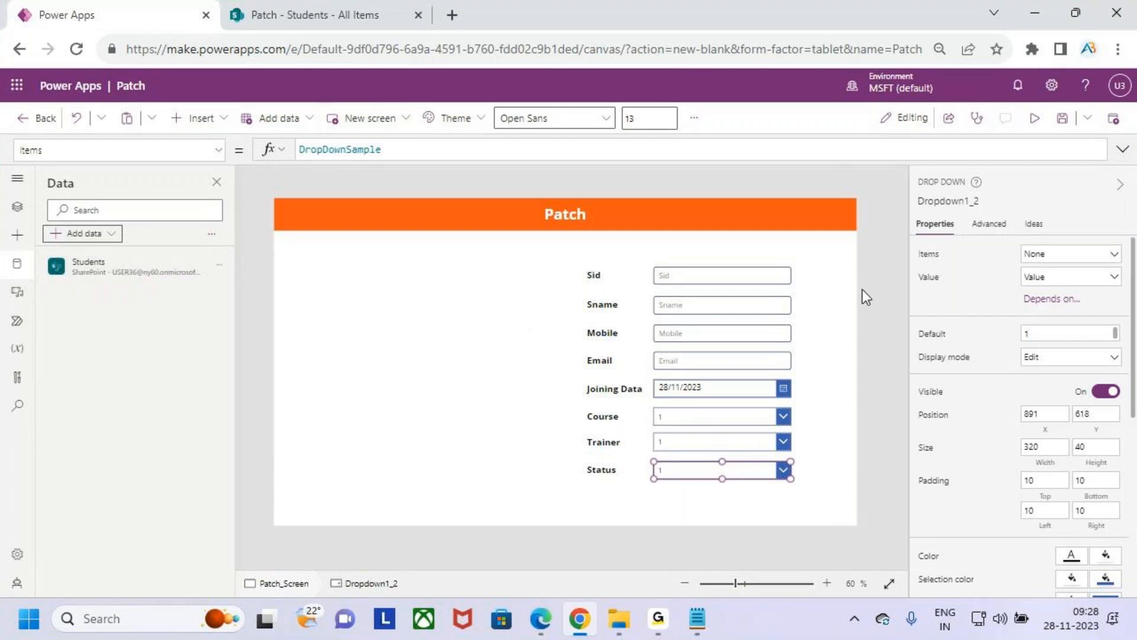
# - Select the drop-down beside the Course label on the form
pyautogui.click(723, 417)
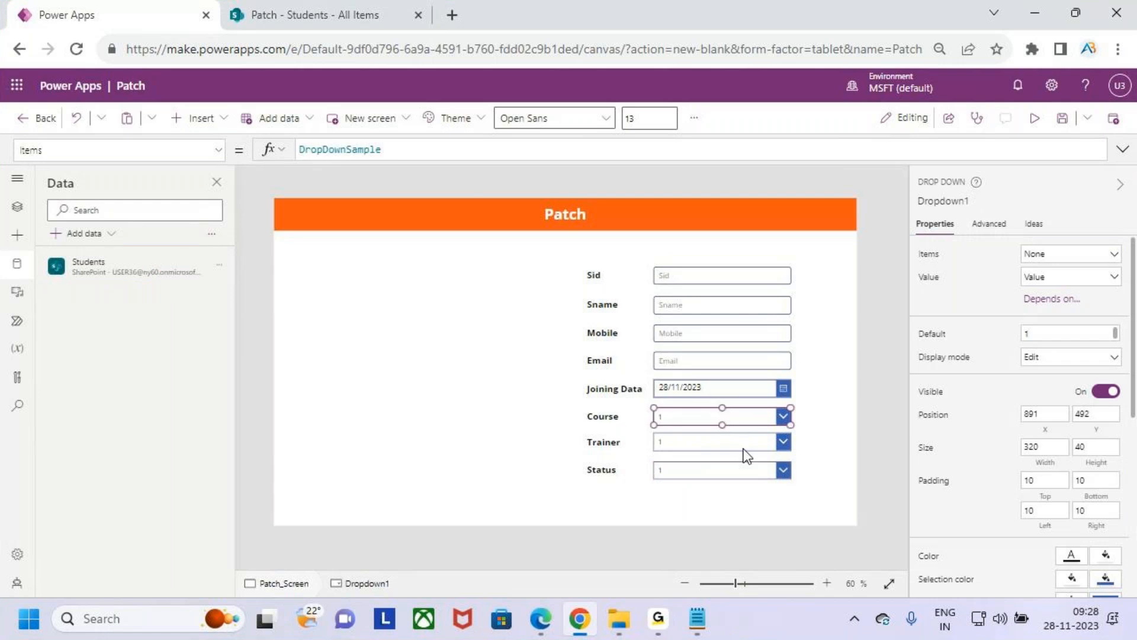
pyautogui.scroll(3, 746, 455)
pyautogui.hotkey('ctrl', '2')
pyautogui.moveTo(586, 371)
pyautogui.mouseDown()
pyautogui.moveTo(678, 408)
pyautogui.moveTo(804, 415)
pyautogui.mouseUp()
pyautogui.press('Escape')
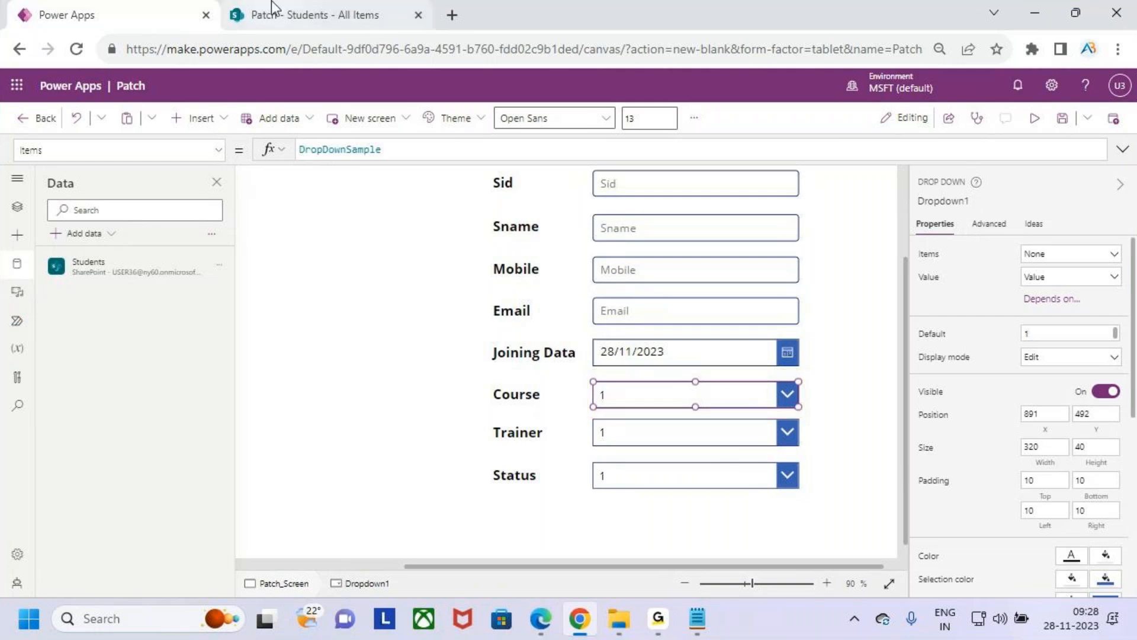
# - Switch to the SharePoint Students list, review the choices defined for the Course column, and close its settings without changes
pyautogui.click(300, 13)
pyautogui.click(965, 326)
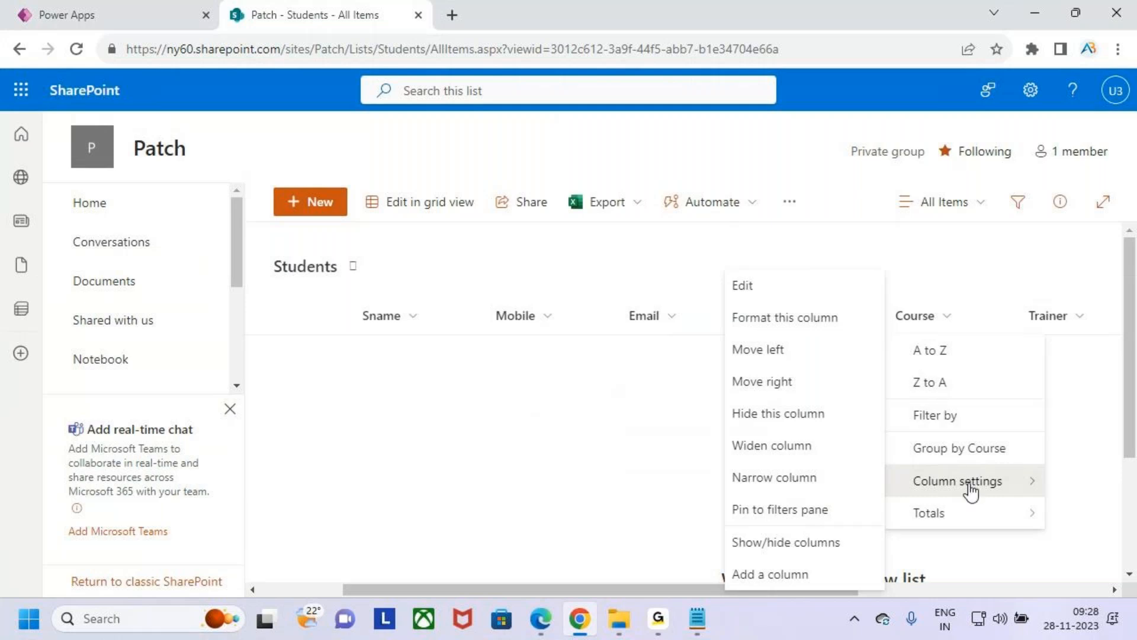
pyautogui.click(790, 293)
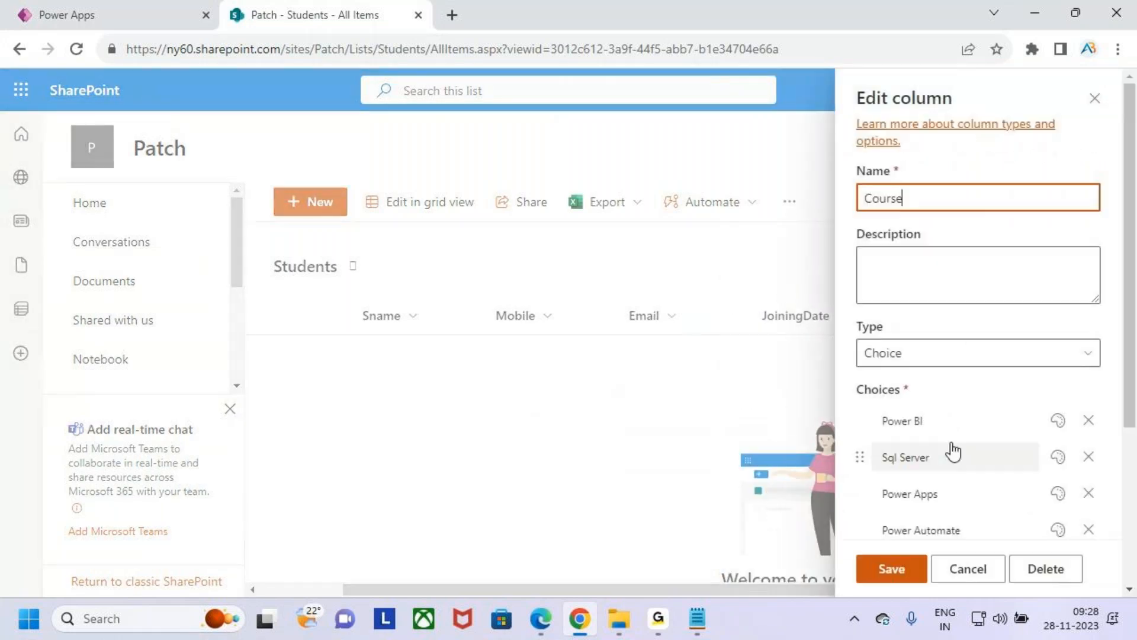
pyautogui.scroll(-2, 972, 407)
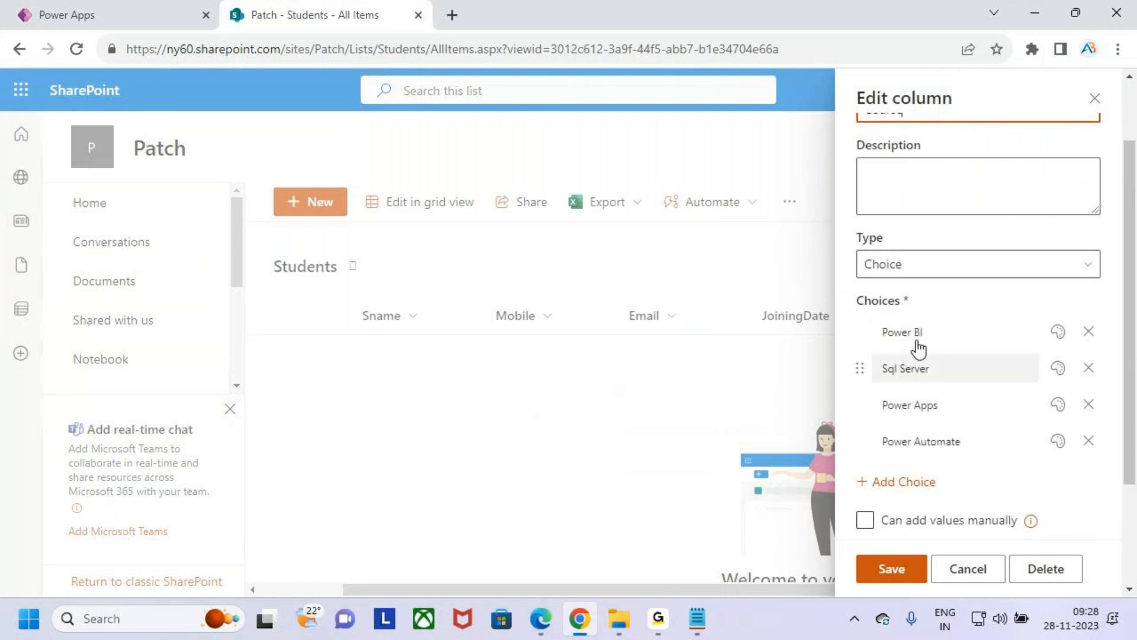
pyautogui.click(1101, 95)
# - Return to Power Apps and replace the Course drop-down's Default value with a formula starting Choices(Students
pyautogui.click(163, 10)
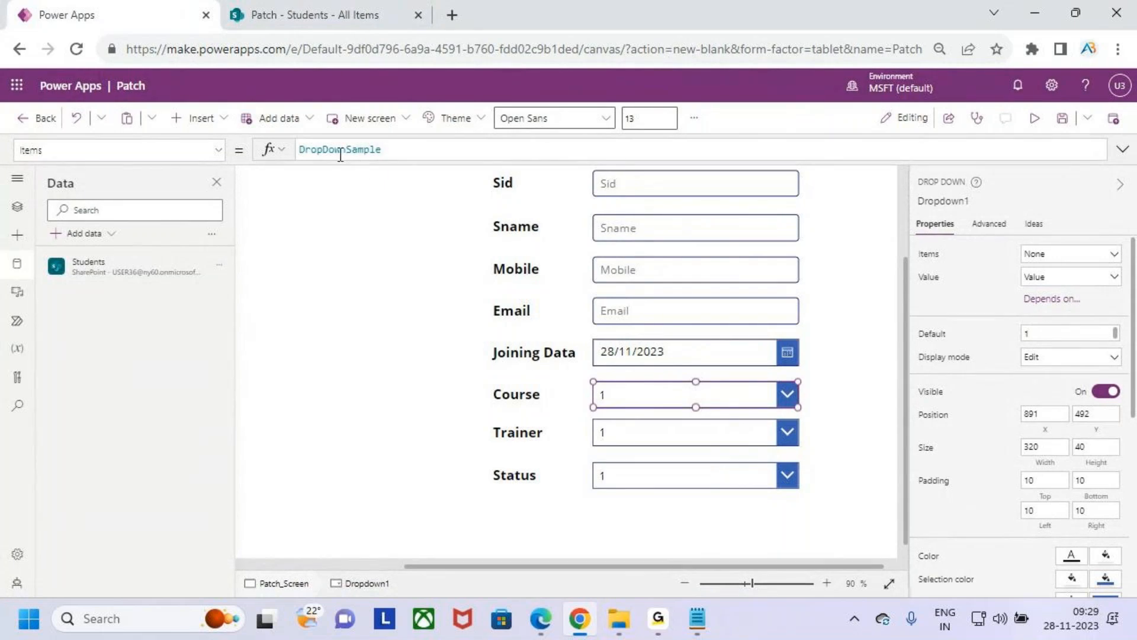
pyautogui.click(218, 150)
pyautogui.scroll(-8, 76, 290)
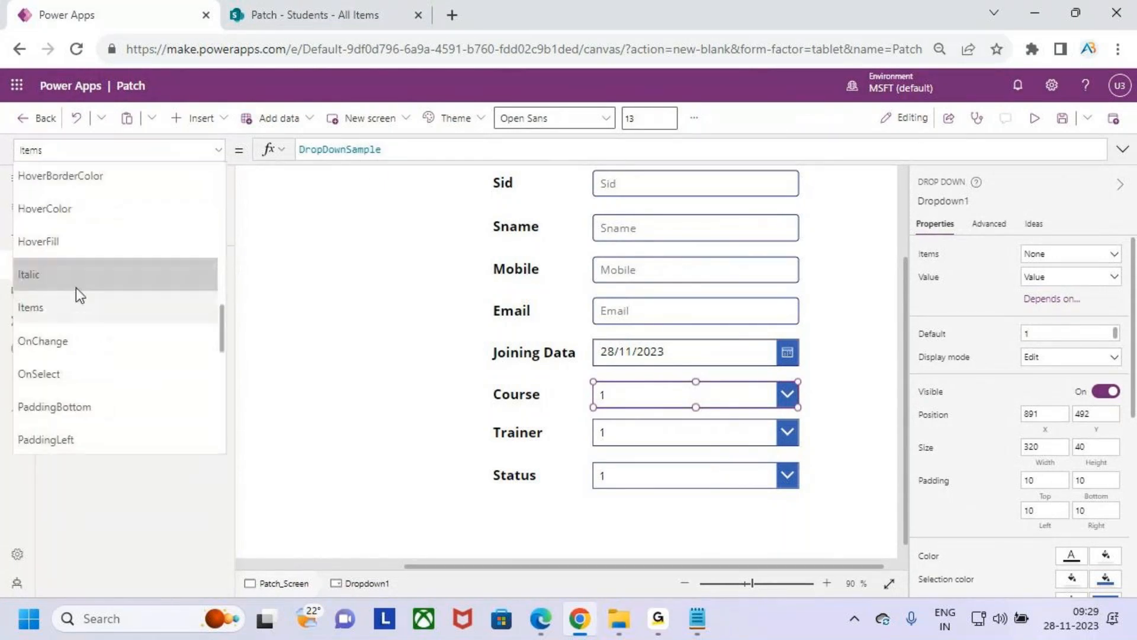
pyautogui.scroll(6, 73, 333)
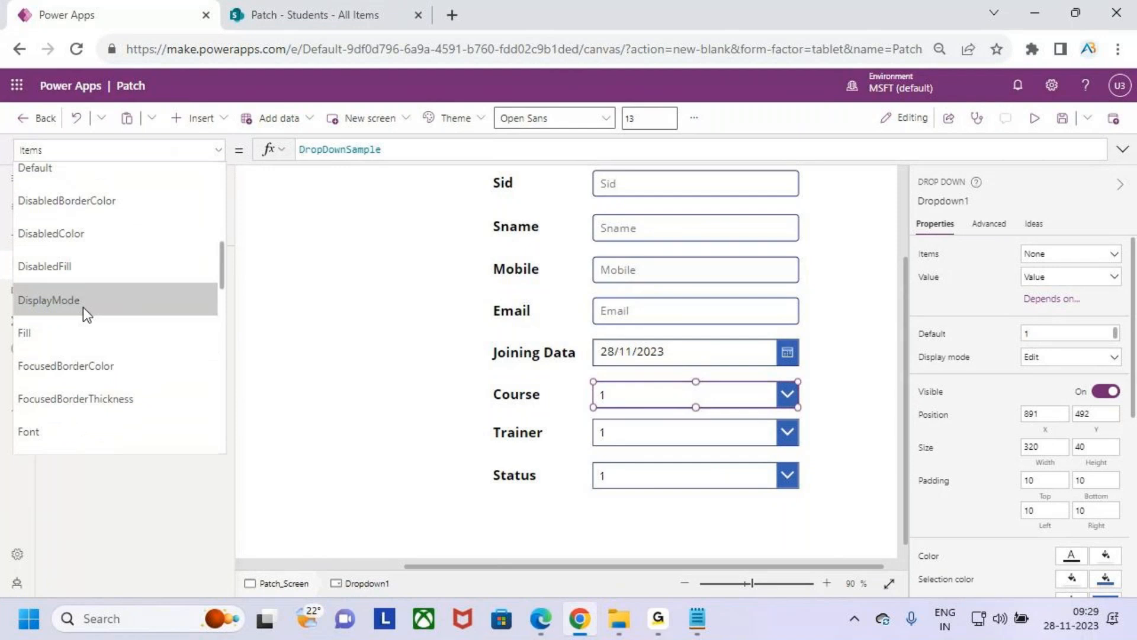
pyautogui.scroll(1, 89, 296)
pyautogui.click(86, 255)
pyautogui.click(341, 148)
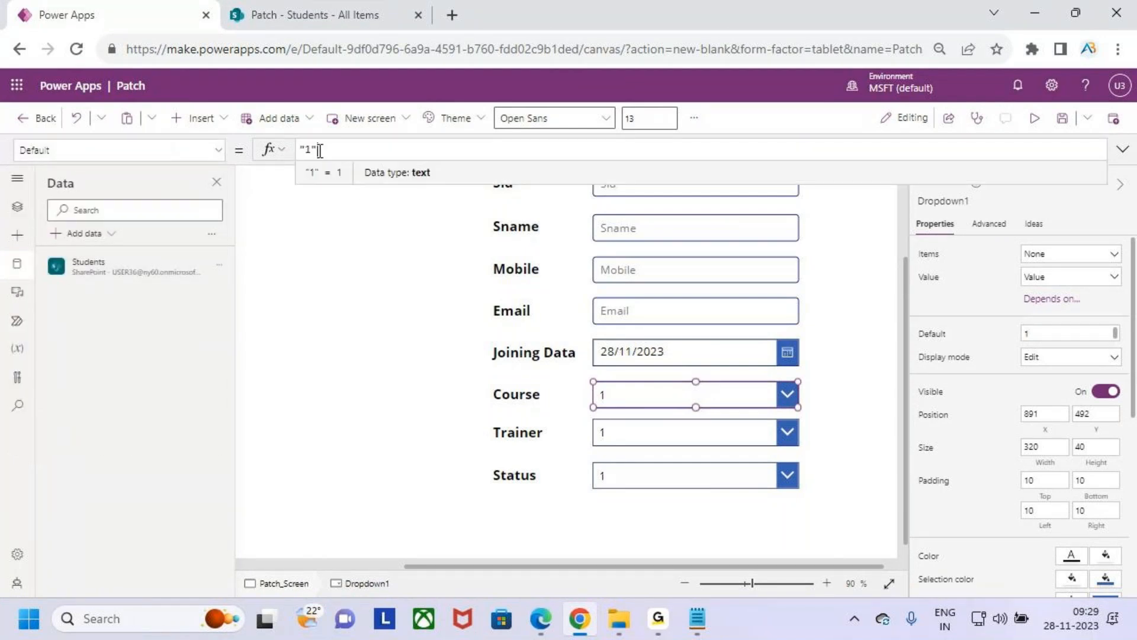
pyautogui.moveTo(356, 152); pyautogui.dragTo(289, 159)
pyautogui.press('BackSpace')
pyautogui.write('choi')
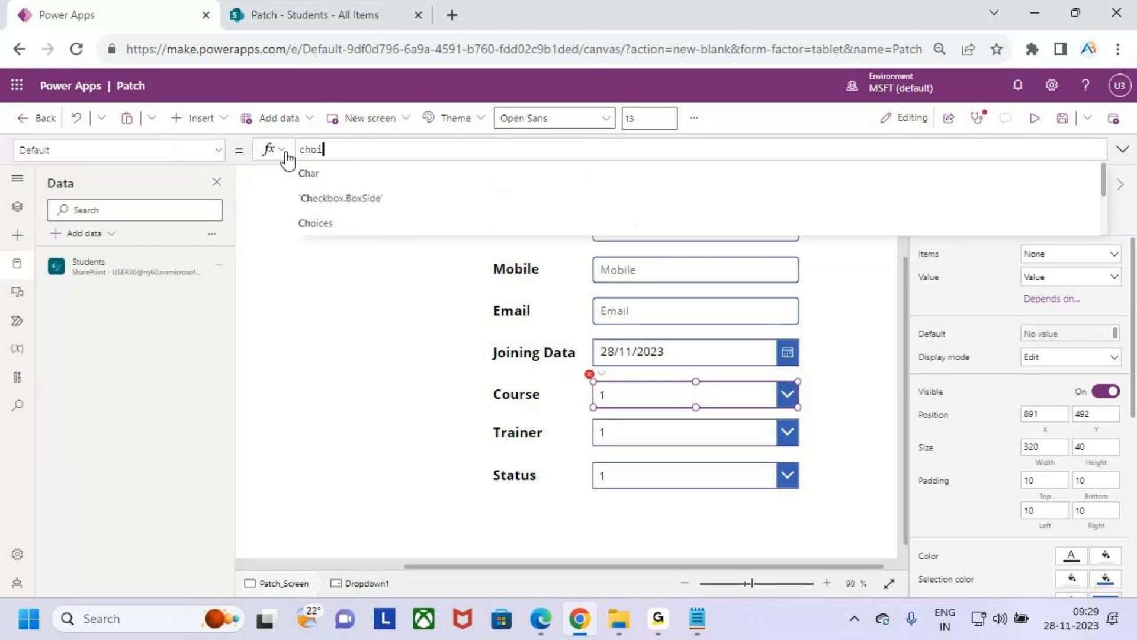
pyautogui.write('c')
pyautogui.press('Tab')
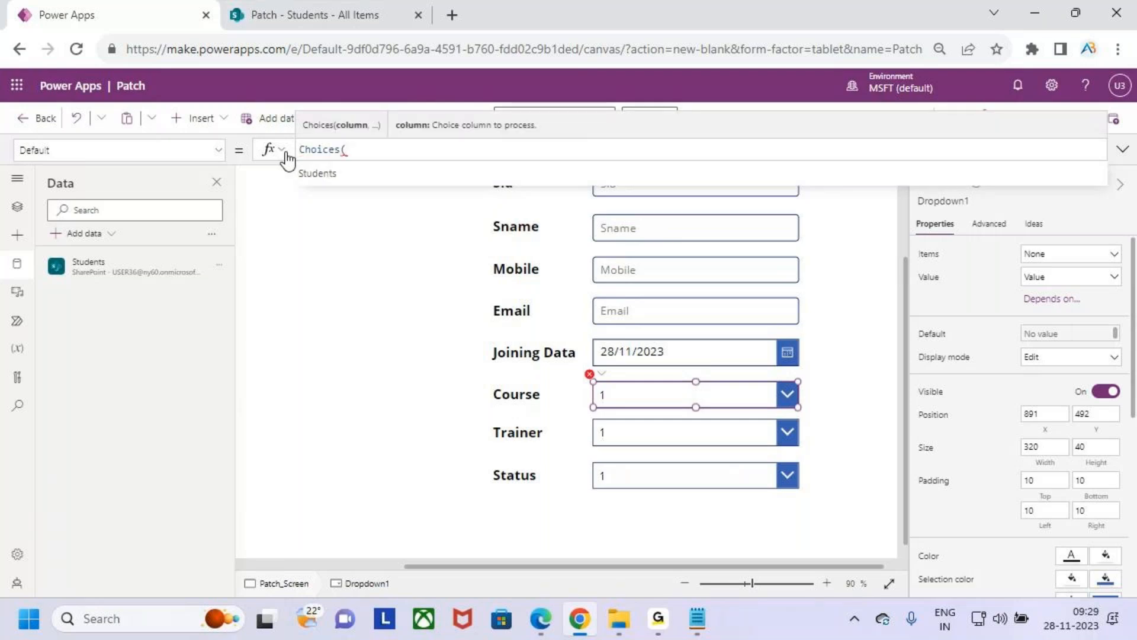
pyautogui.click(329, 180)
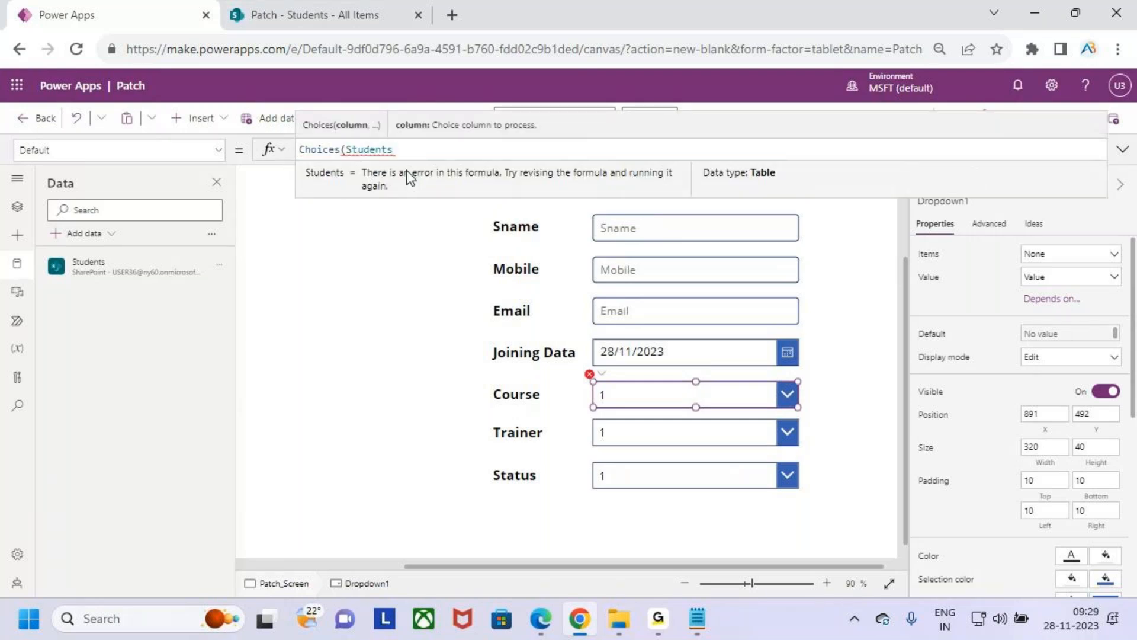
# - Try extending the Choices argument to Students.Course.value, then strip it back to Students
pyautogui.write(',')
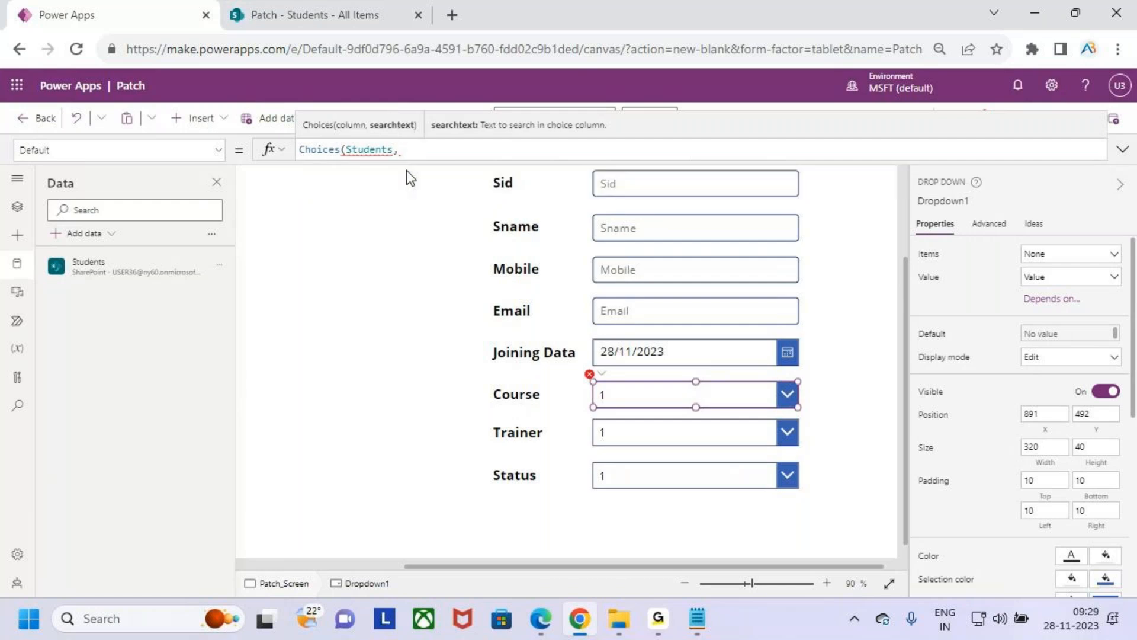
pyautogui.press('BackSpace')
pyautogui.write('.C')
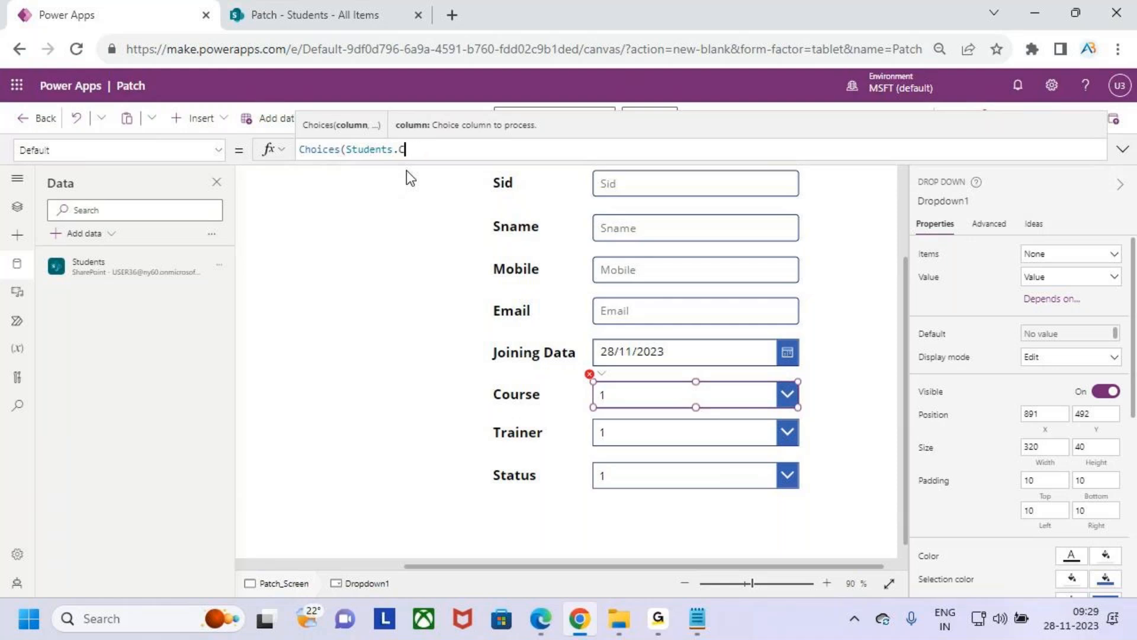
pyautogui.write('ourse')
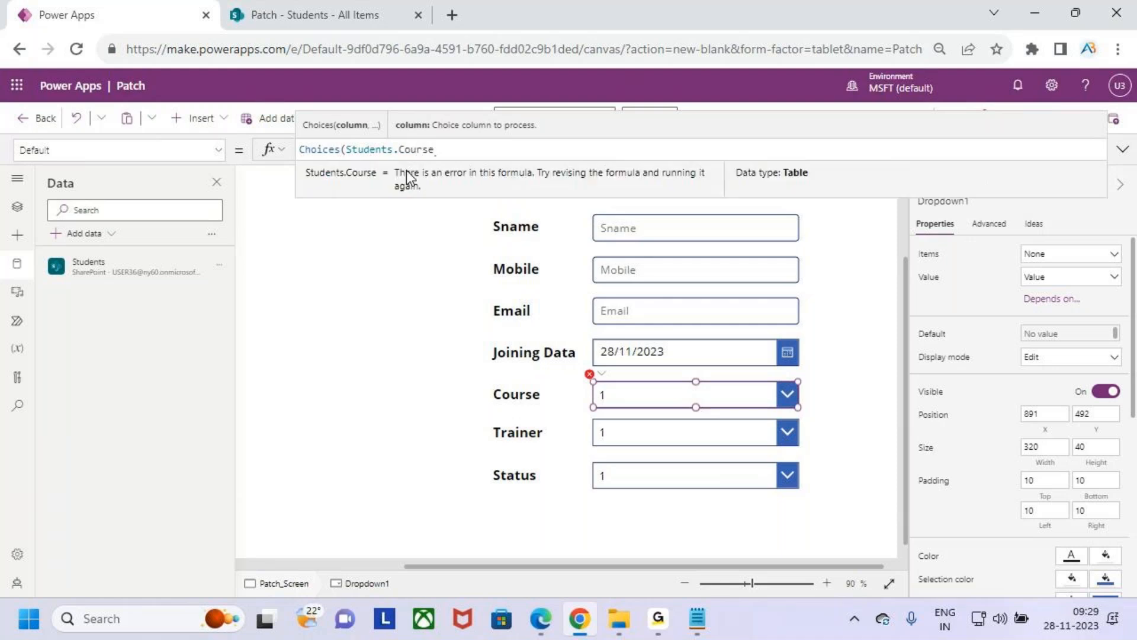
pyautogui.write('.value')
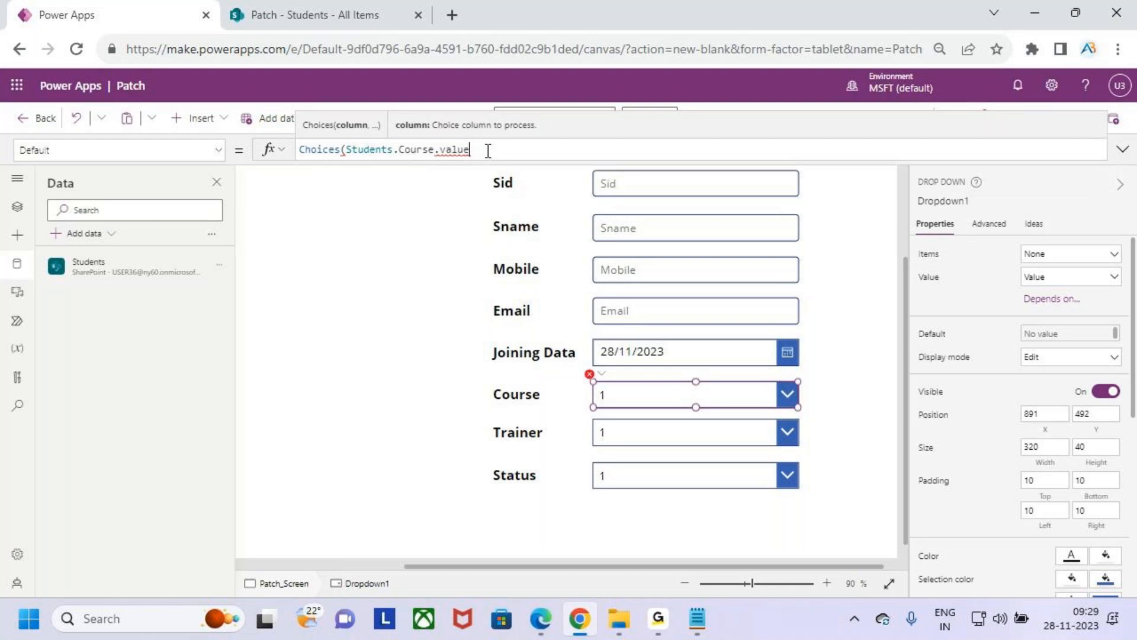
pyautogui.press('BackSpace')
pyautogui.press('BackSpace')
pyautogui.press('BackSpace')
pyautogui.press('BackSpace')
pyautogui.press('BackSpace')
pyautogui.press('BackSpace')
pyautogui.press('BackSpace')
pyautogui.press('BackSpace')
pyautogui.press('BackSpace')
pyautogui.press('BackSpace')
pyautogui.press('BackSpace')
pyautogui.press('BackSpace')
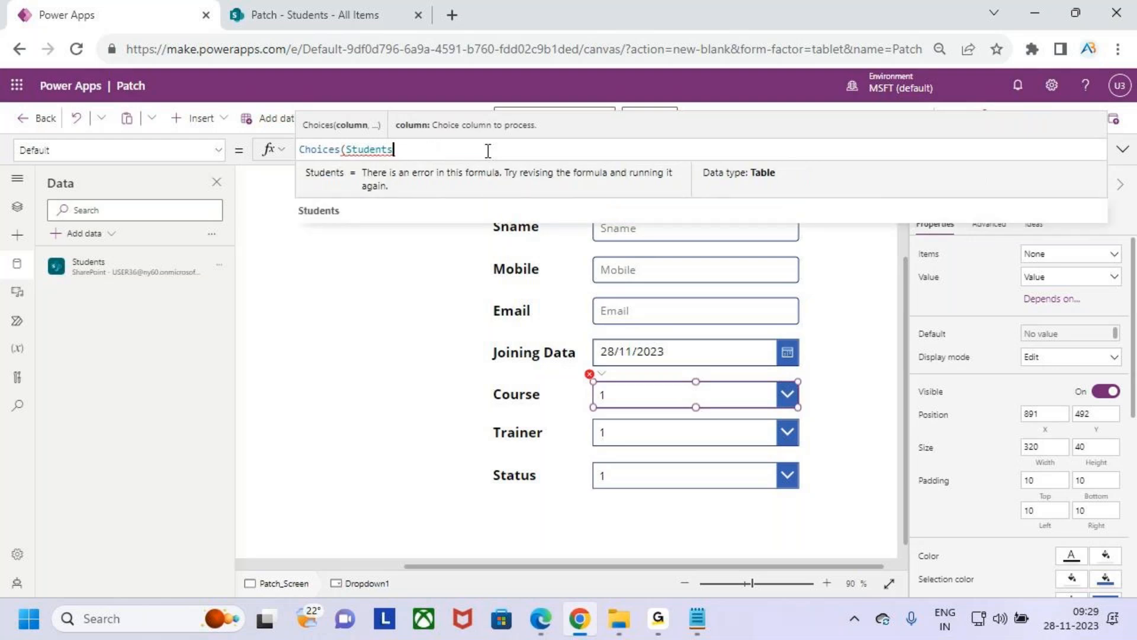
# - Try extending the Choices formula with a second argument, Course.Val, then strip it back to Choices(Students
pyautogui.write(',C')
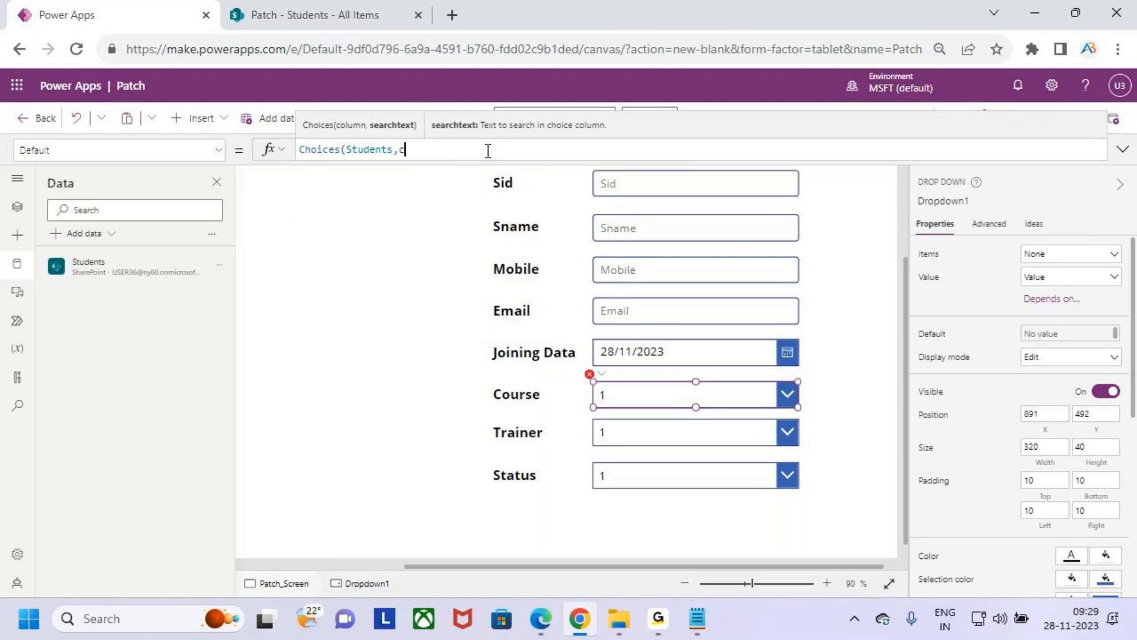
pyautogui.write('ou')
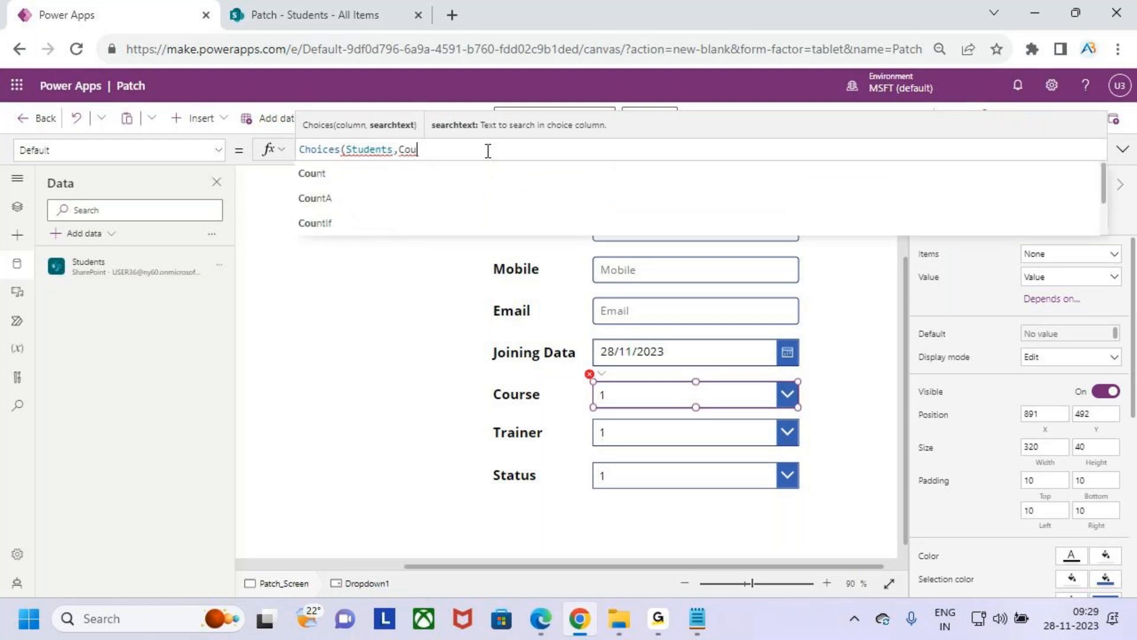
pyautogui.write('rse')
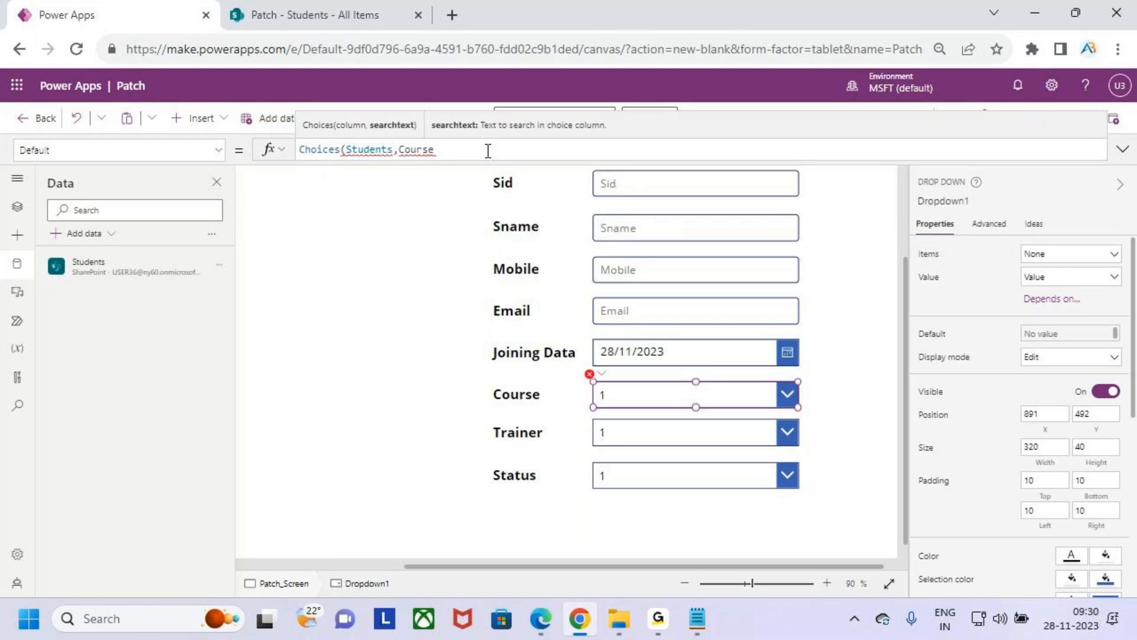
pyautogui.write('.Val')
pyautogui.press('BackSpace')
pyautogui.press('BackSpace')
pyautogui.press('BackSpace')
pyautogui.press('BackSpace')
pyautogui.press('BackSpace')
pyautogui.press('BackSpace')
pyautogui.press('BackSpace')
pyautogui.press('BackSpace')
pyautogui.press('BackSpace')
pyautogui.press('BackSpace')
pyautogui.press('BackSpace')
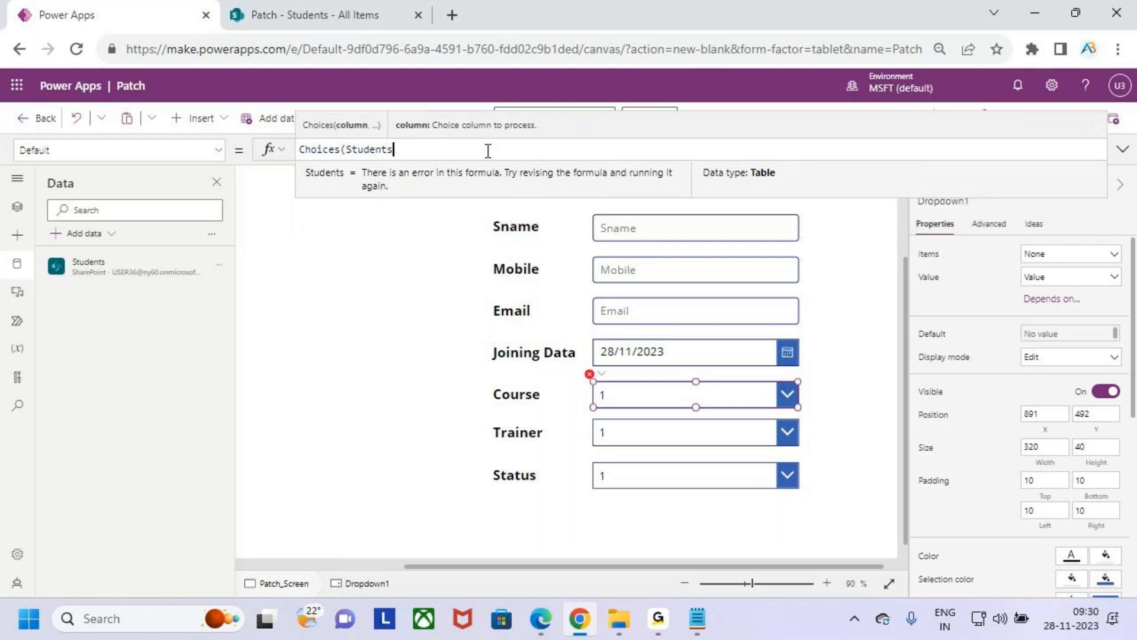
# - Complete the Course drop-down's Default formula as Choices(Students.Course.Value)
pyautogui.write(',')
pyautogui.write('Course')
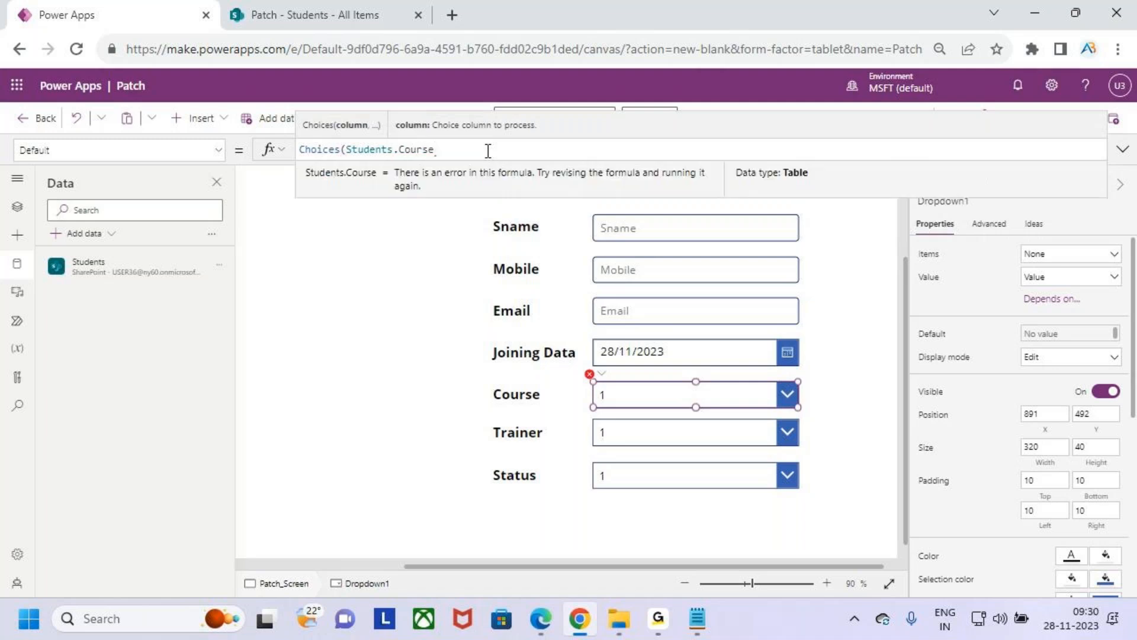
pyautogui.write(')')
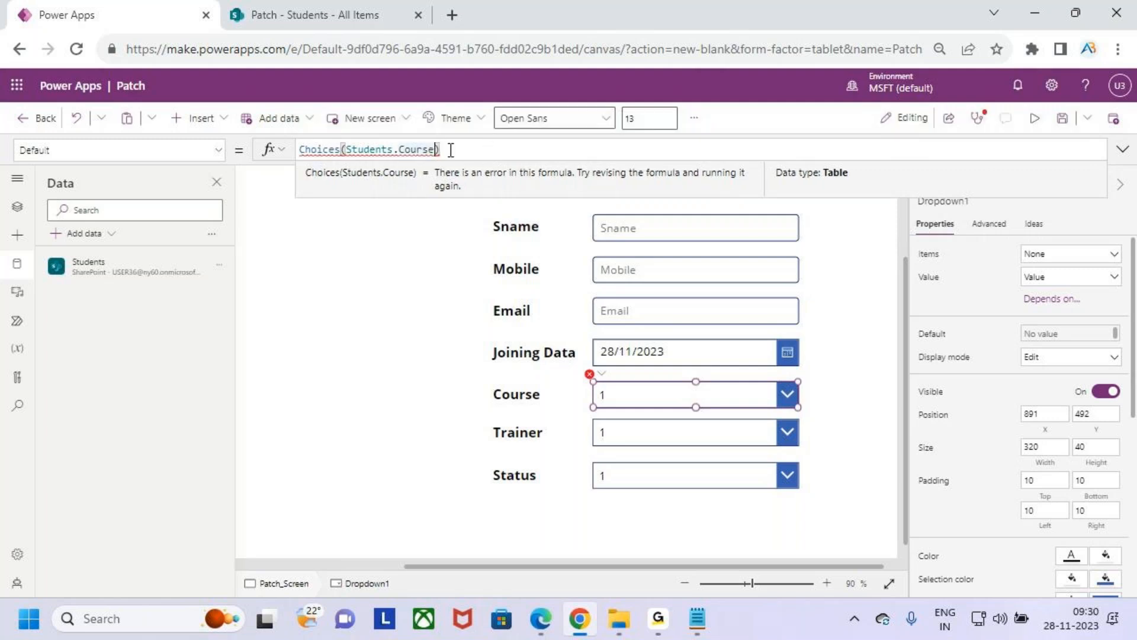
pyautogui.press('Left')
pyautogui.write('.Value')
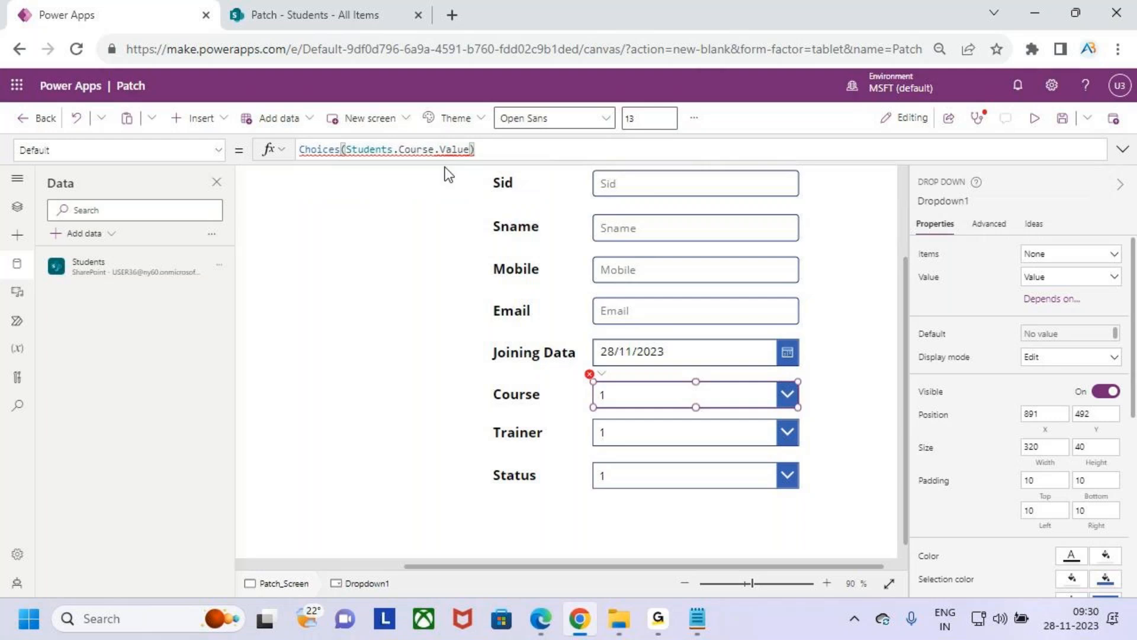
# - Replace the dot after Students with a comma so the formula reads Choices(Students,Course.Value)
pyautogui.moveTo(451, 153)
pyautogui.click(396, 152)
pyautogui.press('BackSpace')
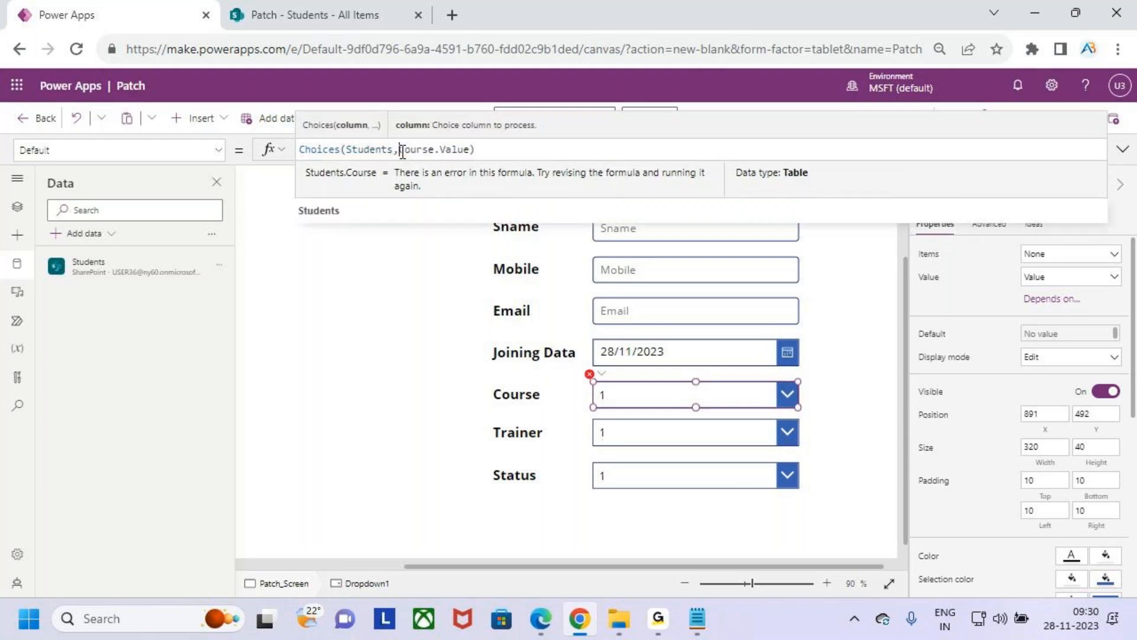
pyautogui.write(',')
pyautogui.click(498, 152)
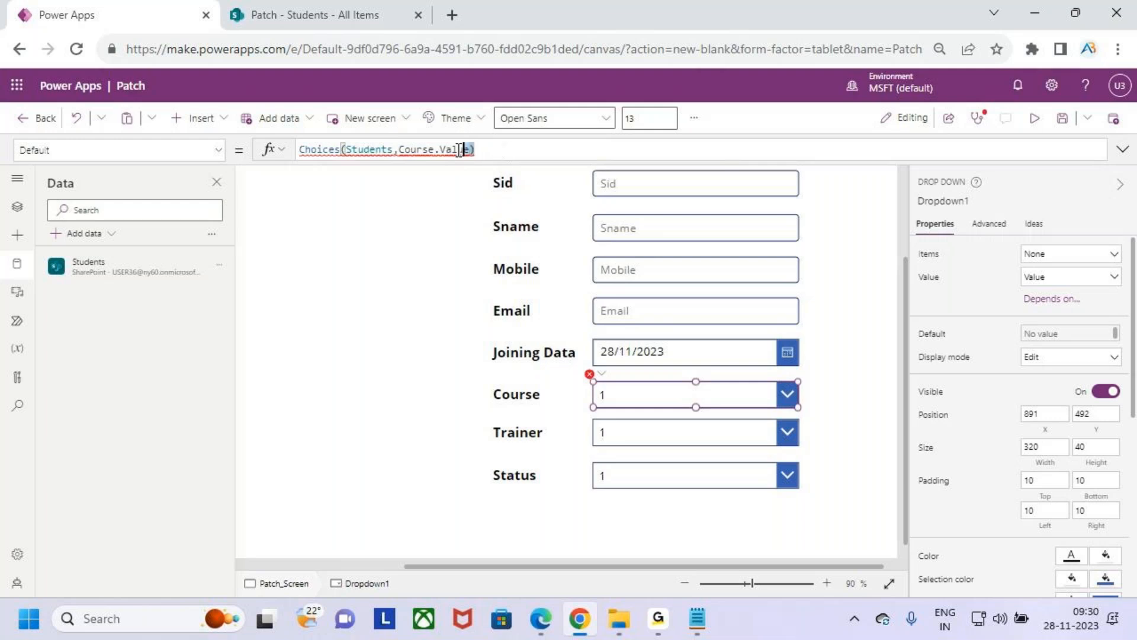
# - Cut the Choices formula from the Course drop-down's Default property and set it to "1"
pyautogui.moveTo(479, 149); pyautogui.dragTo(298, 148)
pyautogui.hotkey('ctrl', 'c')
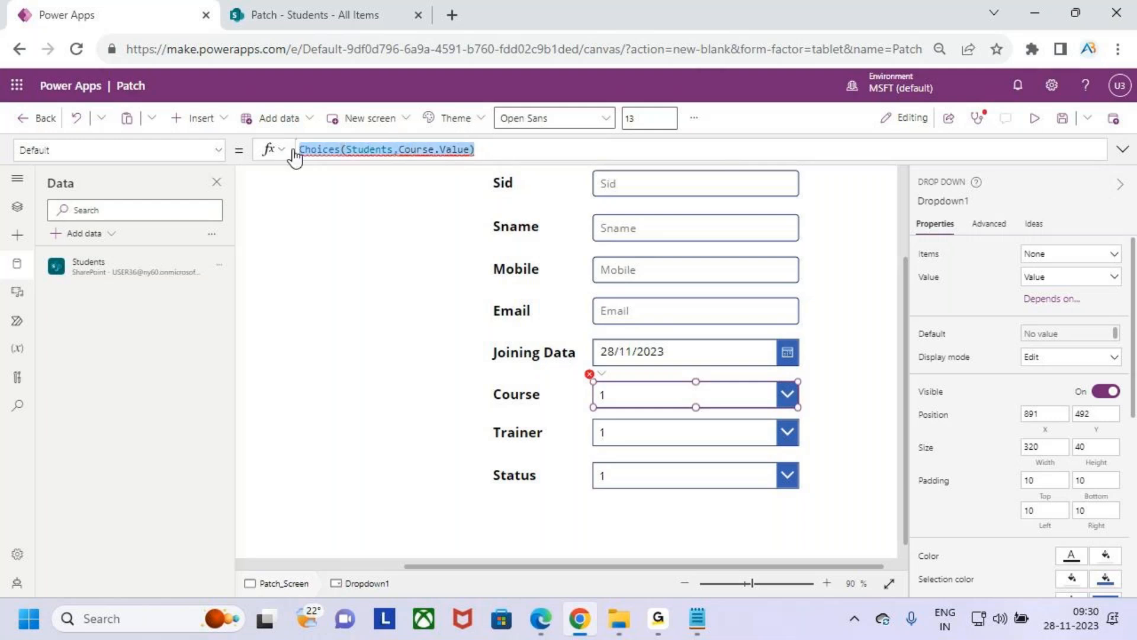
pyautogui.press('BackSpace')
pyautogui.write('"1')
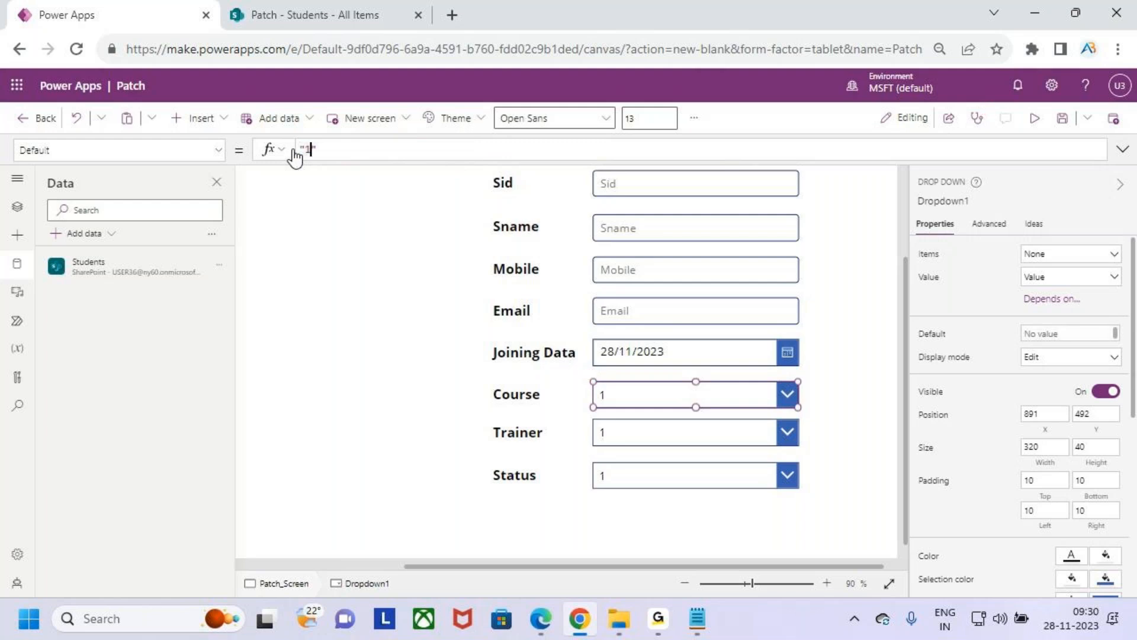
# - Try Choices(Students,Course.Value) as the Course drop-down's Items formula, then undo the change
pyautogui.click(216, 151)
pyautogui.scroll(-1, 121, 361)
pyautogui.scroll(-6, 123, 363)
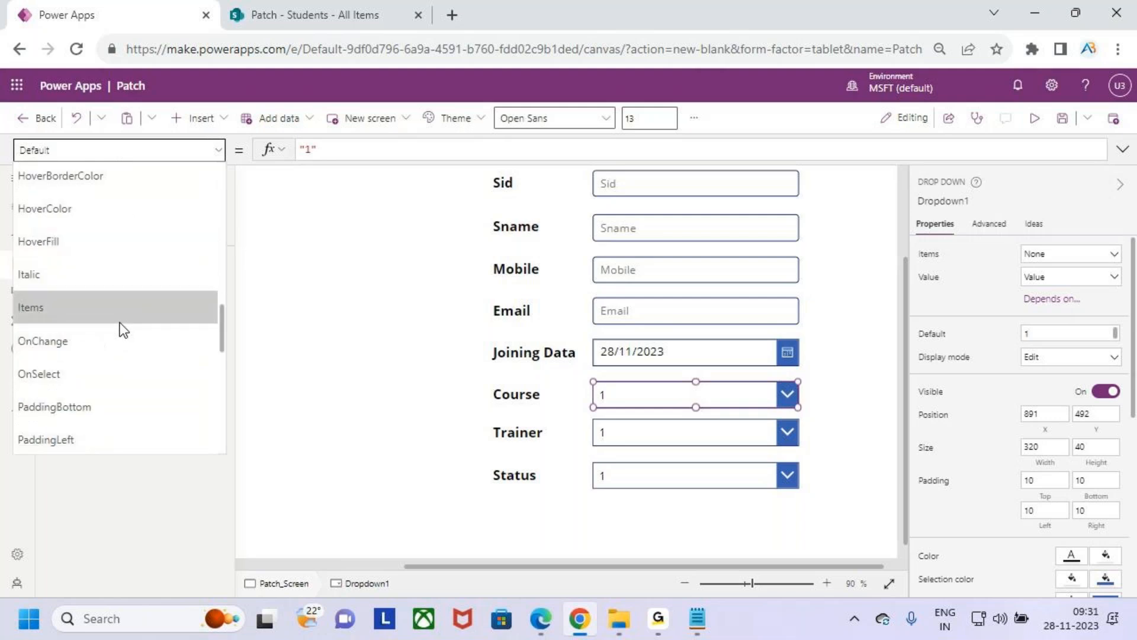
pyautogui.click(119, 320)
pyautogui.click(406, 148)
pyautogui.moveTo(406, 149); pyautogui.dragTo(240, 155)
pyautogui.hotkey('ctrl', 'v')
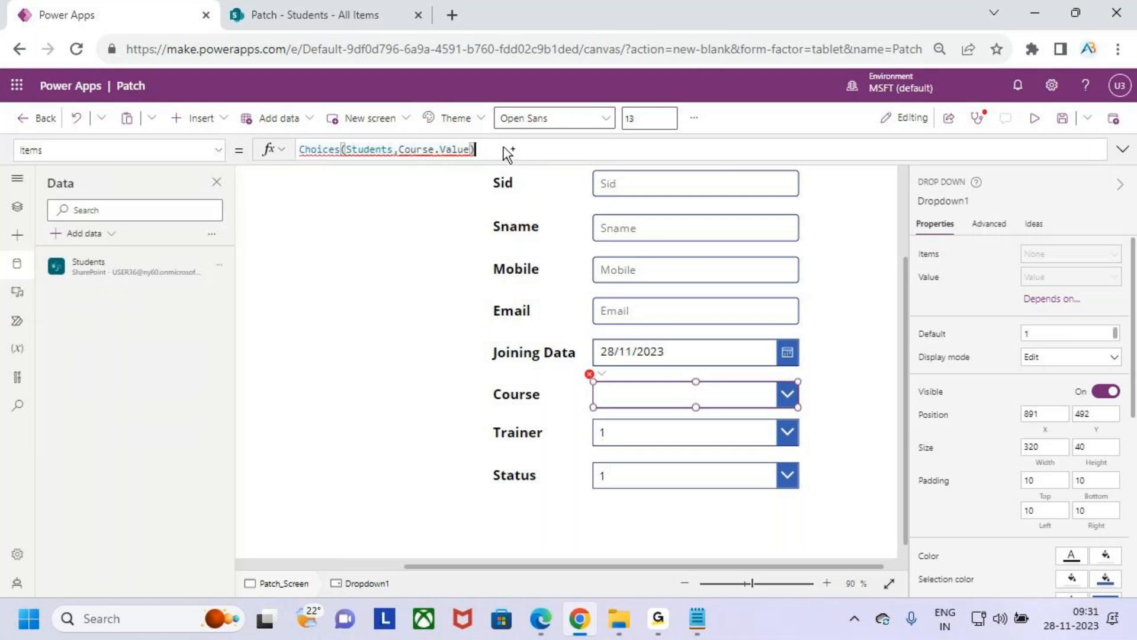
pyautogui.hotkey('ctrl', 'a')
pyautogui.hotkey('ctrl', 'z')
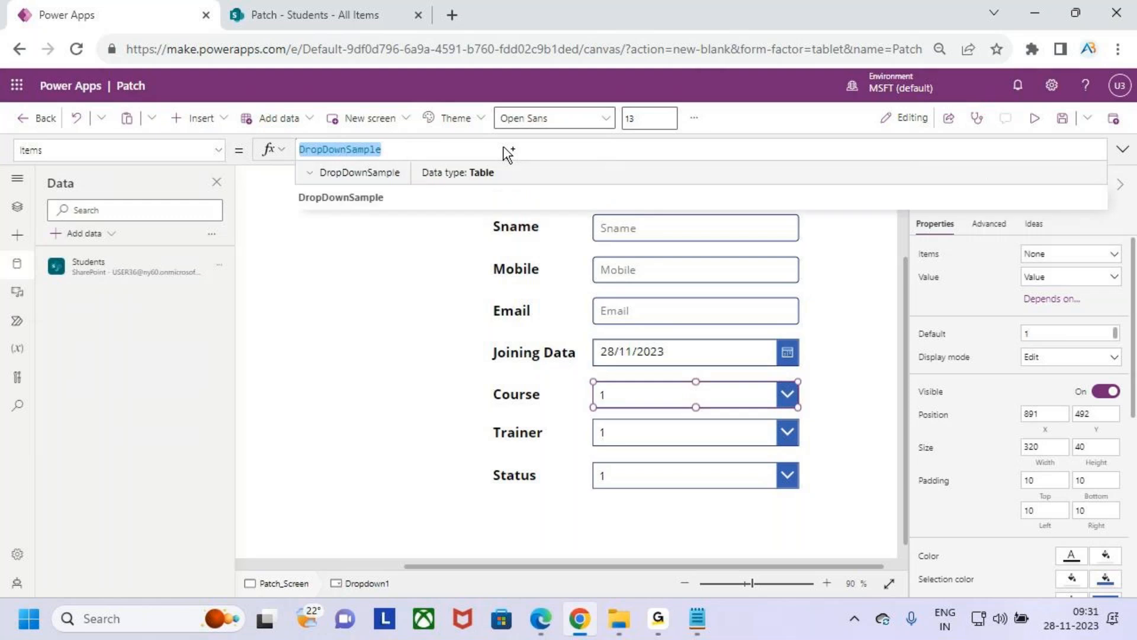
# - Switch to File Explorer and open the Patch document in the 2.Power Apps Word Document folder
pyautogui.click(418, 269)
pyautogui.click(619, 619)
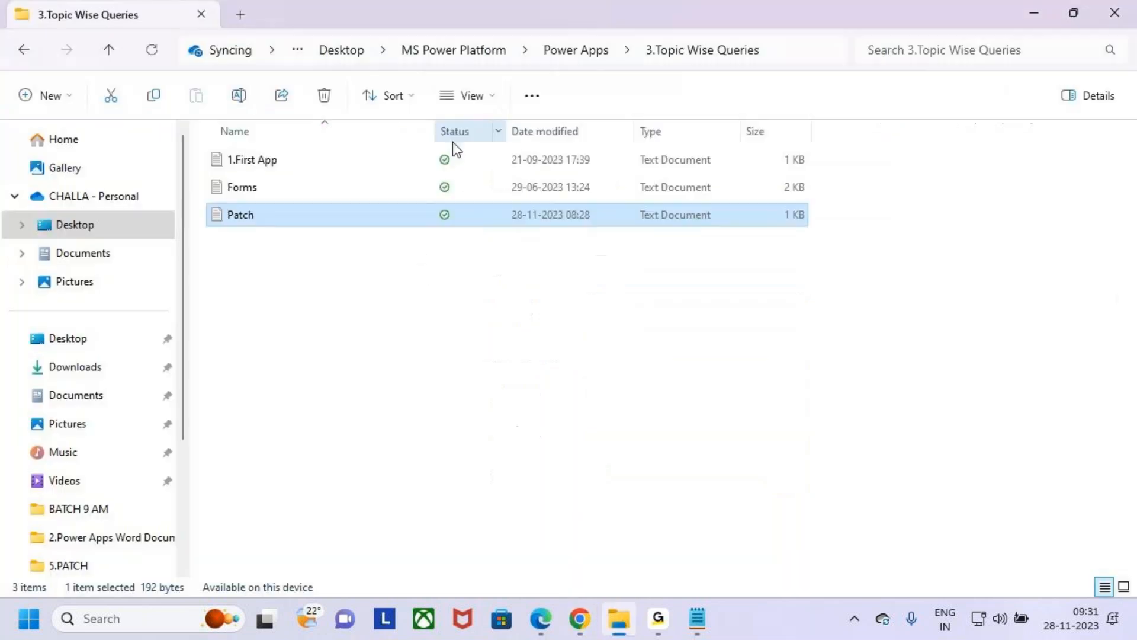
pyautogui.click(603, 53)
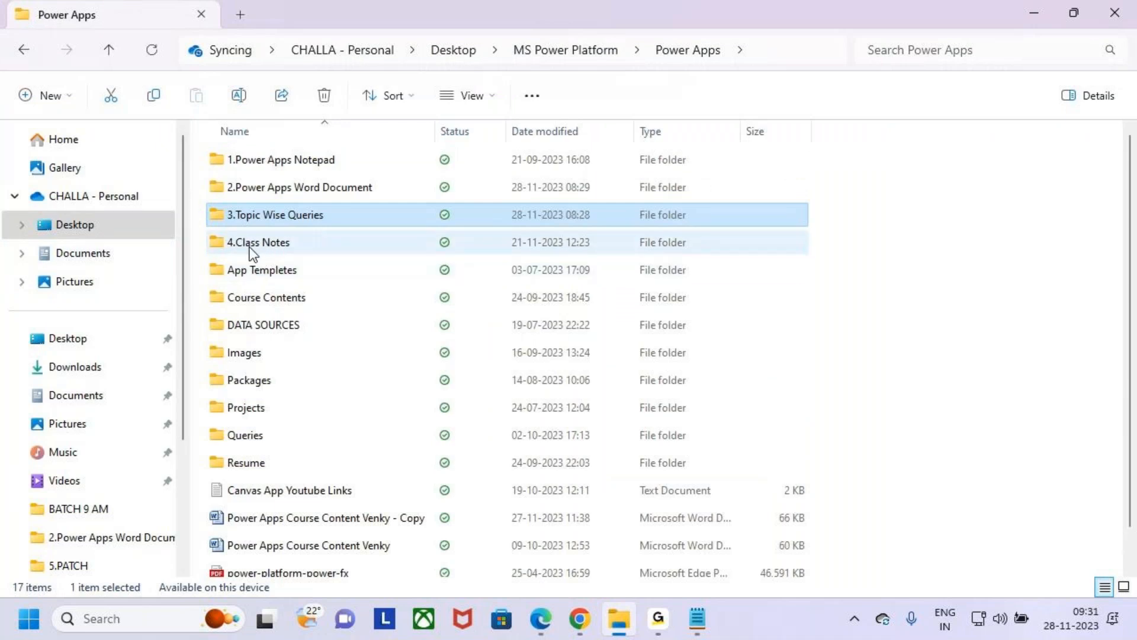
pyautogui.doubleClick(243, 187)
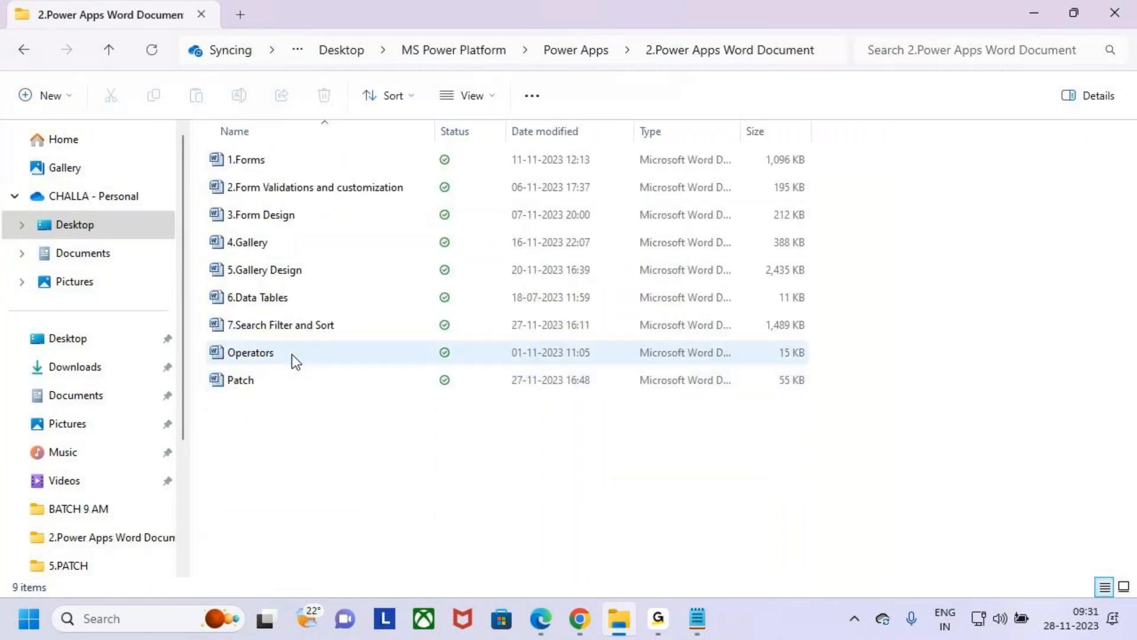
pyautogui.doubleClick(265, 375)
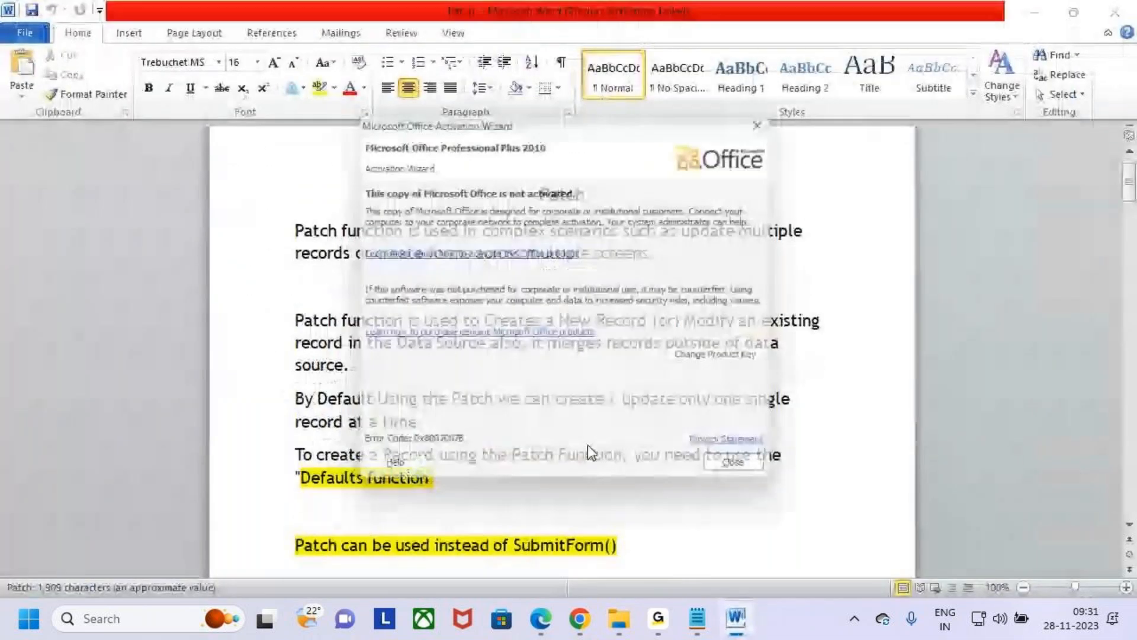
# - Dismiss the Office activation wizard, look through the Patch notes for the drop-down formulas, and close the document
pyautogui.click(745, 473)
pyautogui.scroll(-3, 653, 479)
pyautogui.scroll(-15, 653, 480)
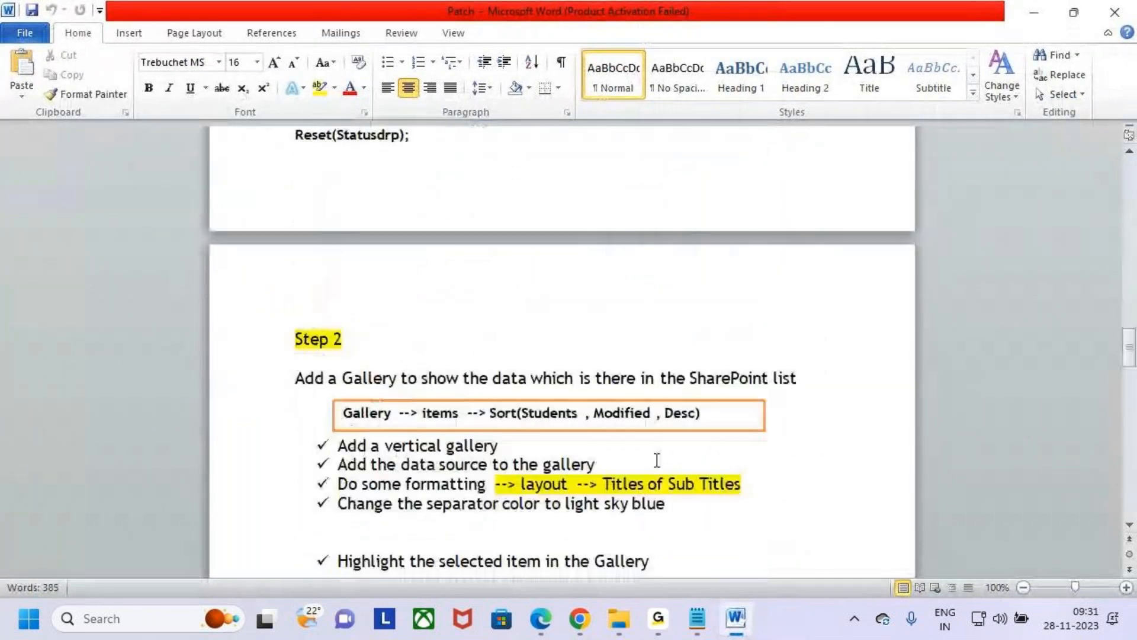
pyautogui.scroll(-4, 657, 461)
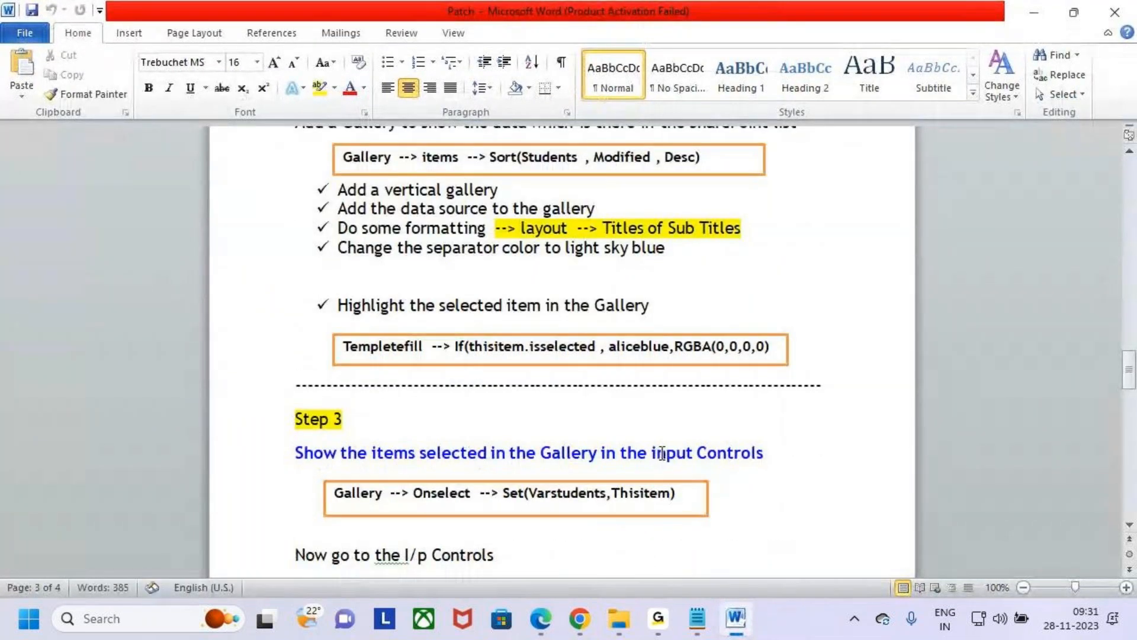
pyautogui.scroll(-3, 662, 453)
pyautogui.scroll(8, 675, 451)
pyautogui.scroll(15, 687, 438)
pyautogui.scroll(3, 722, 418)
pyautogui.click(1114, 12)
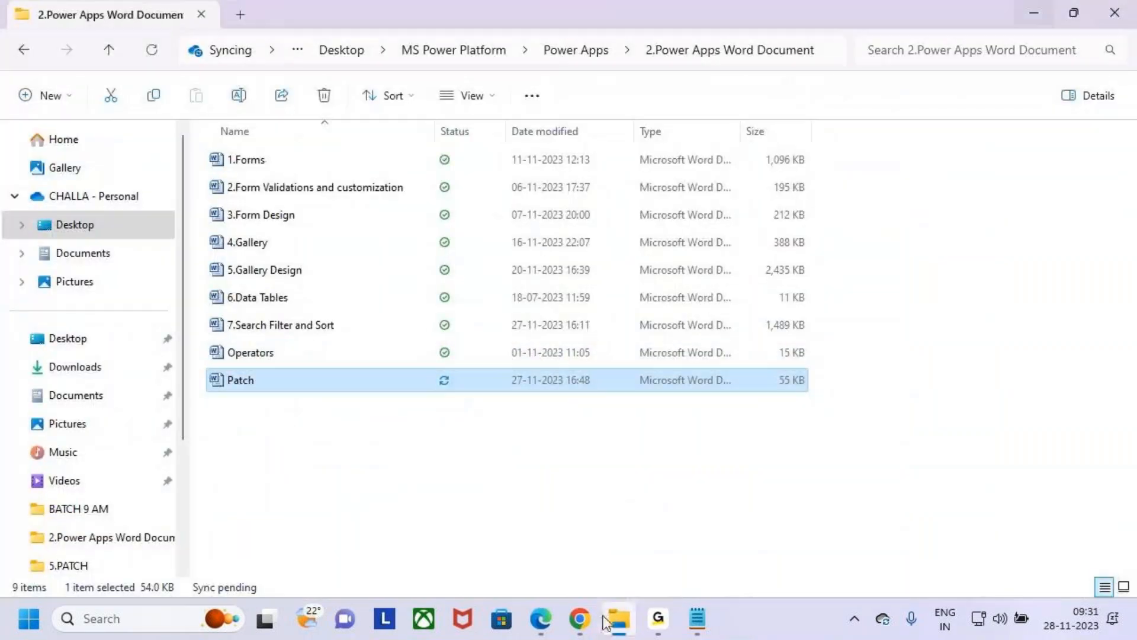
# - Return to Power Apps and replace the Course drop-down's Default value with a formula starting Choices(Students
pyautogui.click(606, 622)
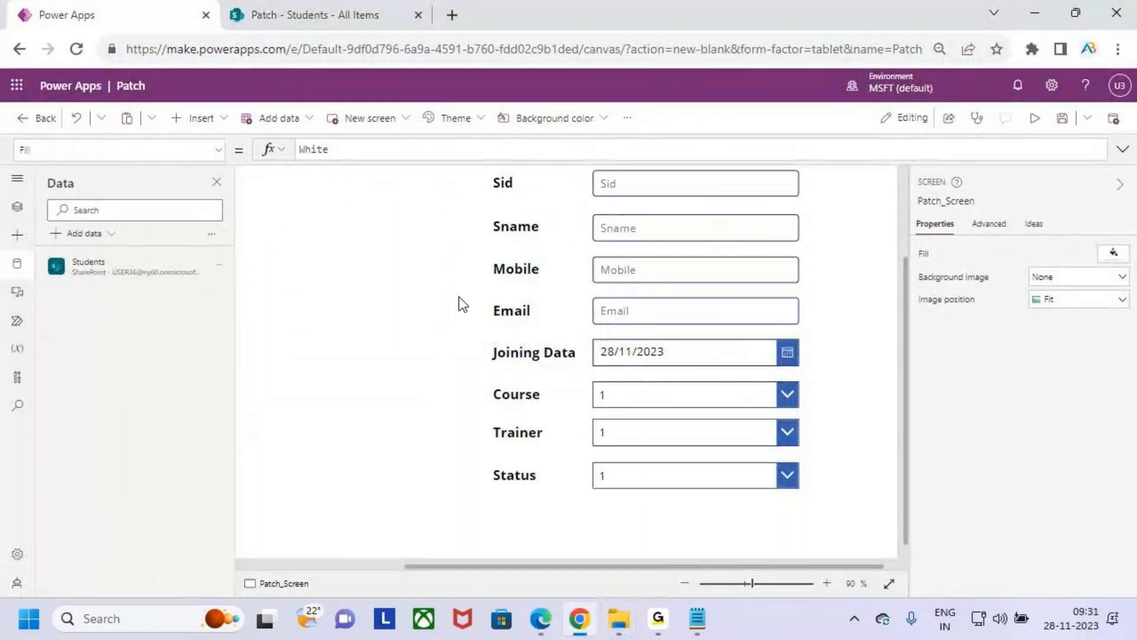
pyautogui.click(668, 393)
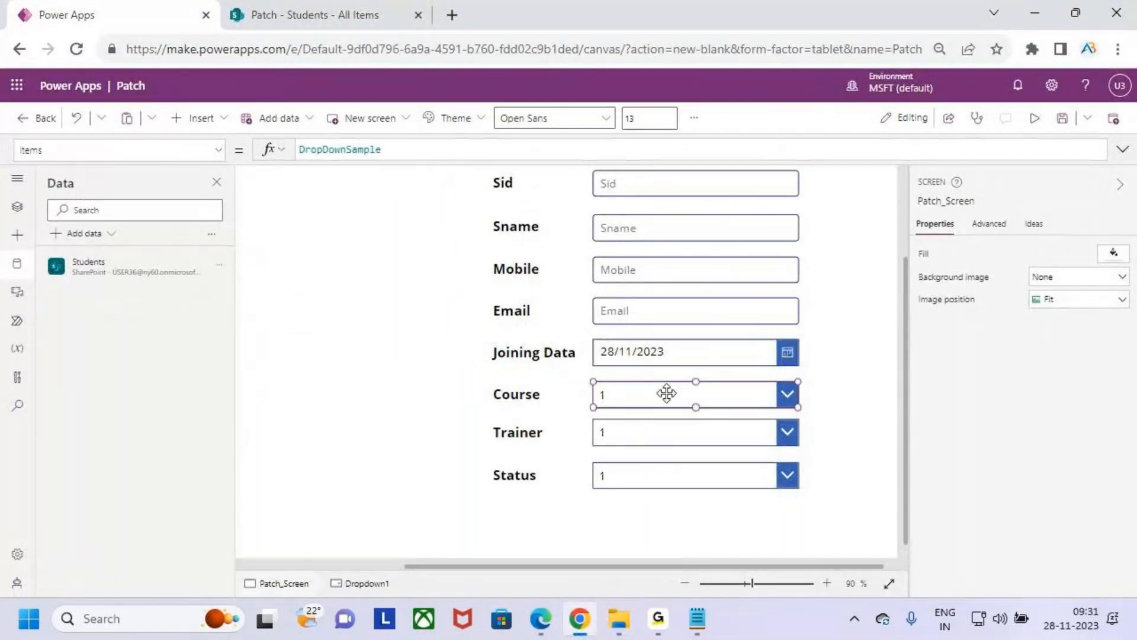
pyautogui.click(217, 151)
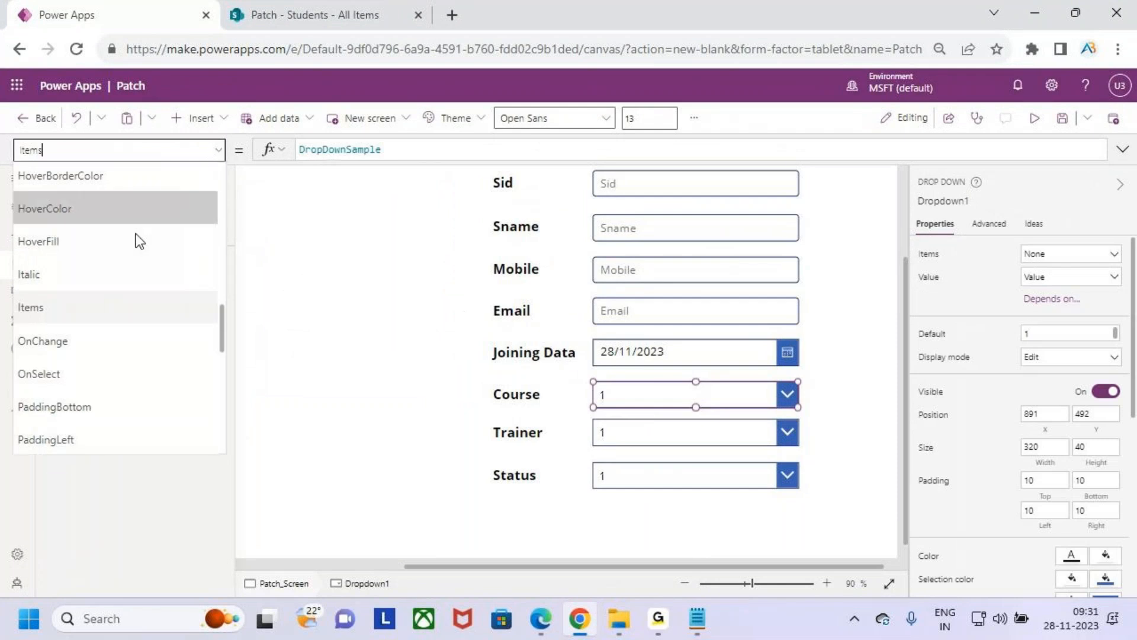
pyautogui.scroll(5, 98, 279)
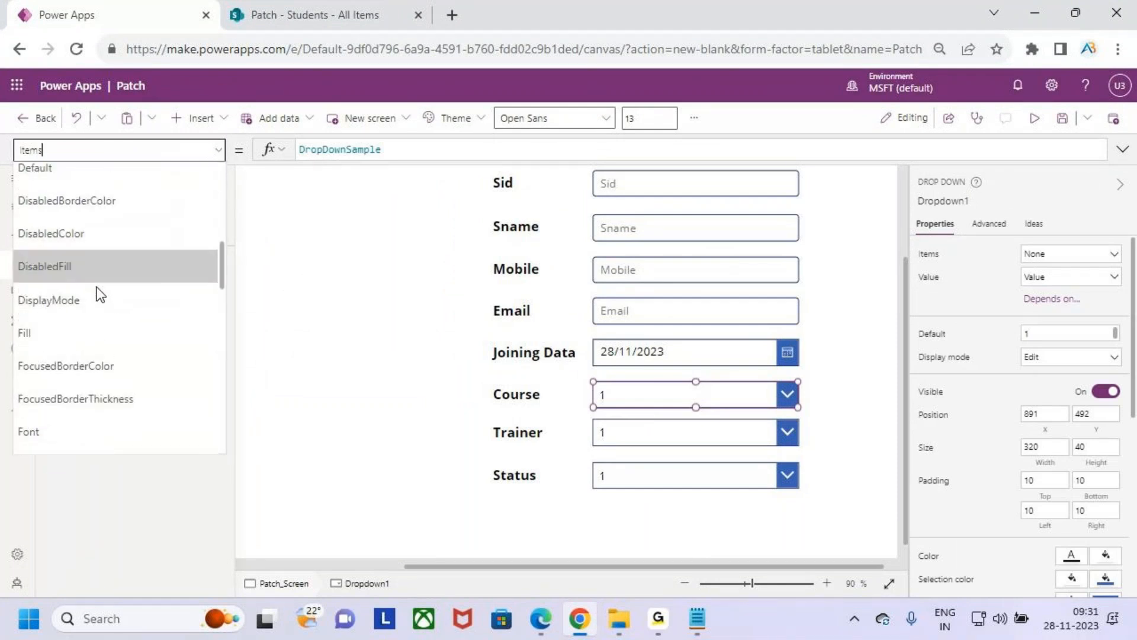
pyautogui.click(79, 171)
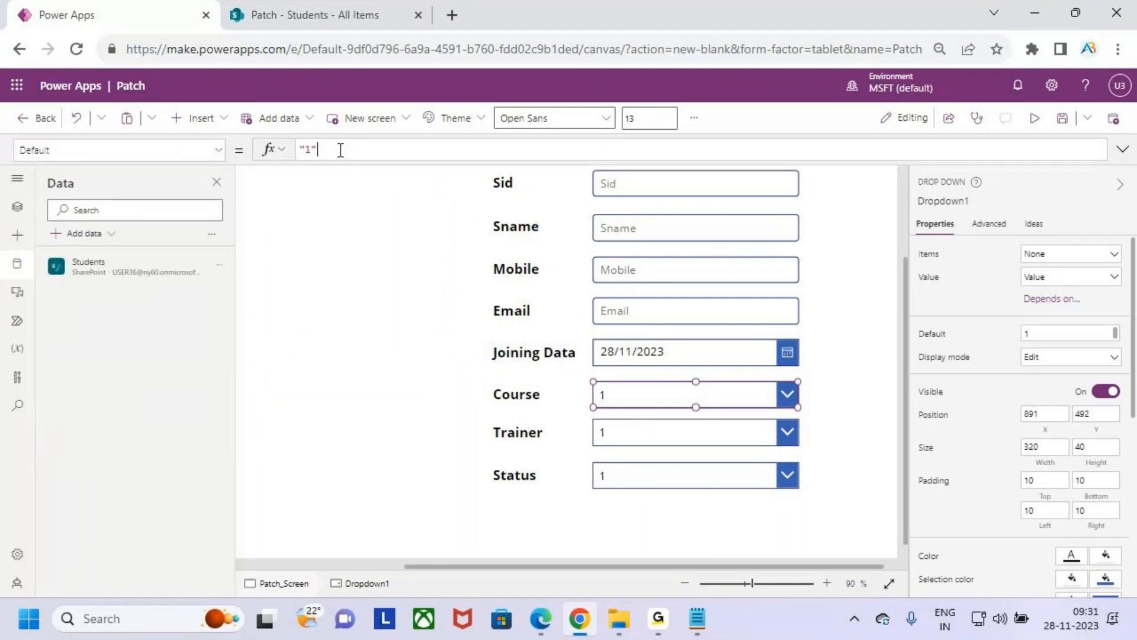
pyautogui.moveTo(341, 150); pyautogui.dragTo(284, 155)
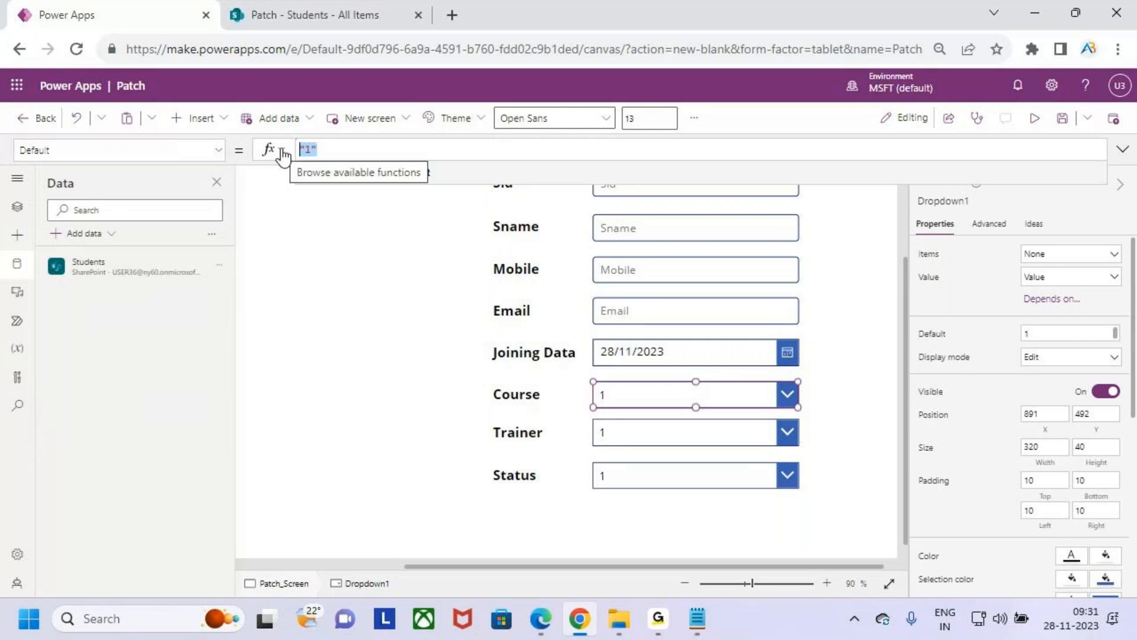
pyautogui.write('cho')
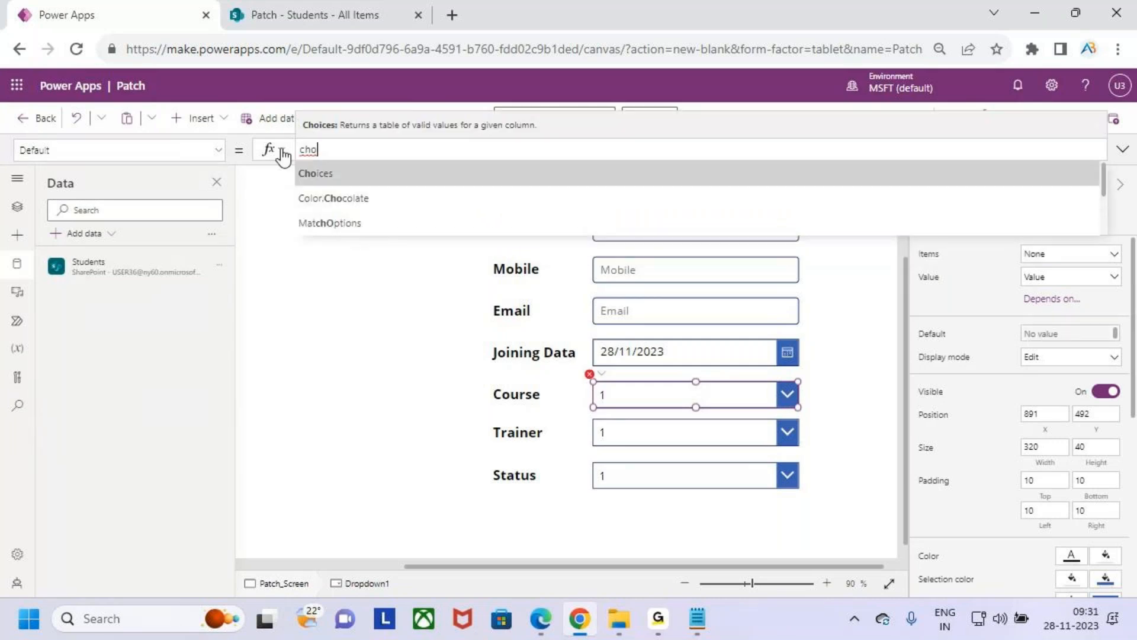
pyautogui.press('Tab')
pyautogui.press('Tab')
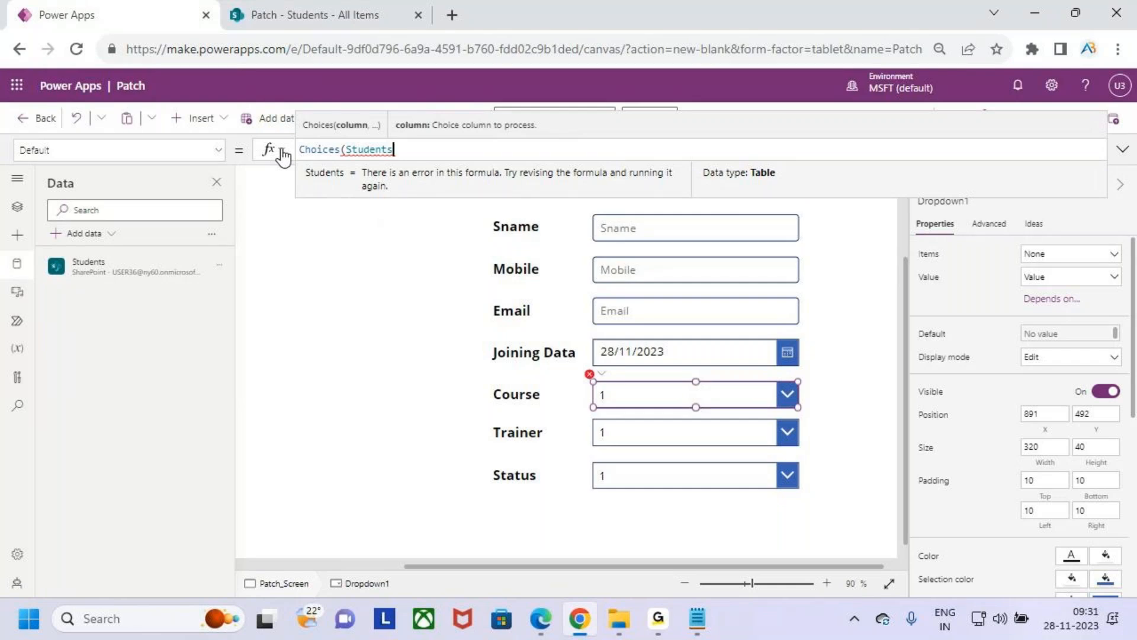
# - Try Students.course as the Choices argument, then change the formula to Choices(Students,Course
pyautogui.write('.')
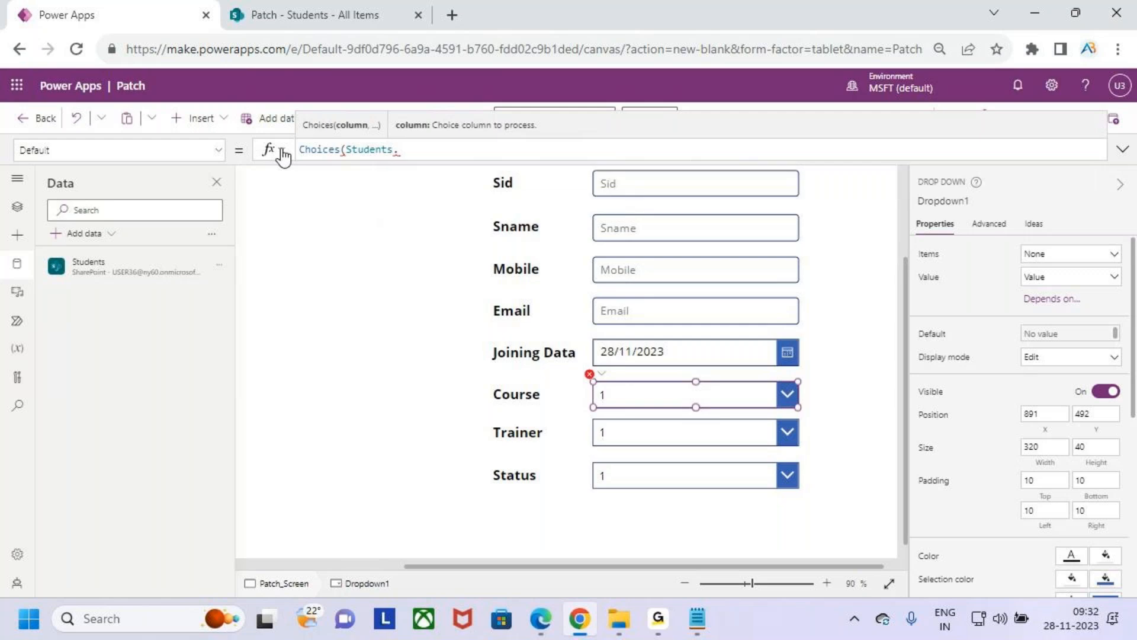
pyautogui.write('course.')
pyautogui.press('BackSpace')
pyautogui.press('BackSpace')
pyautogui.press('BackSpace')
pyautogui.press('BackSpace')
pyautogui.press('BackSpace')
pyautogui.press('BackSpace')
pyautogui.press('BackSpace')
pyautogui.press('BackSpace')
pyautogui.write(',')
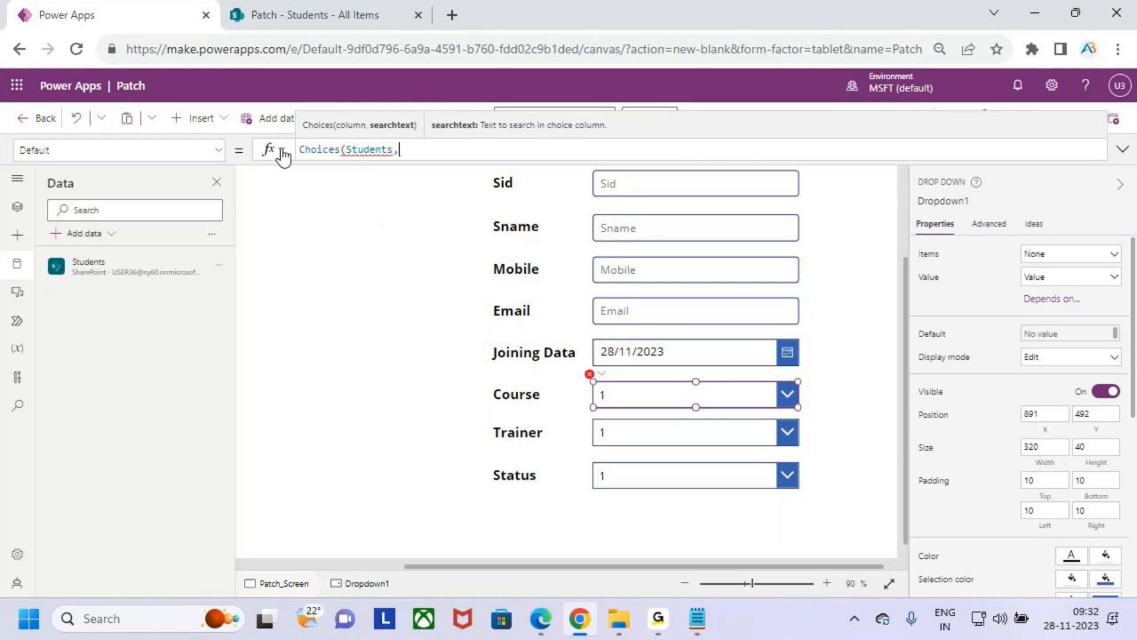
pyautogui.write('Course')
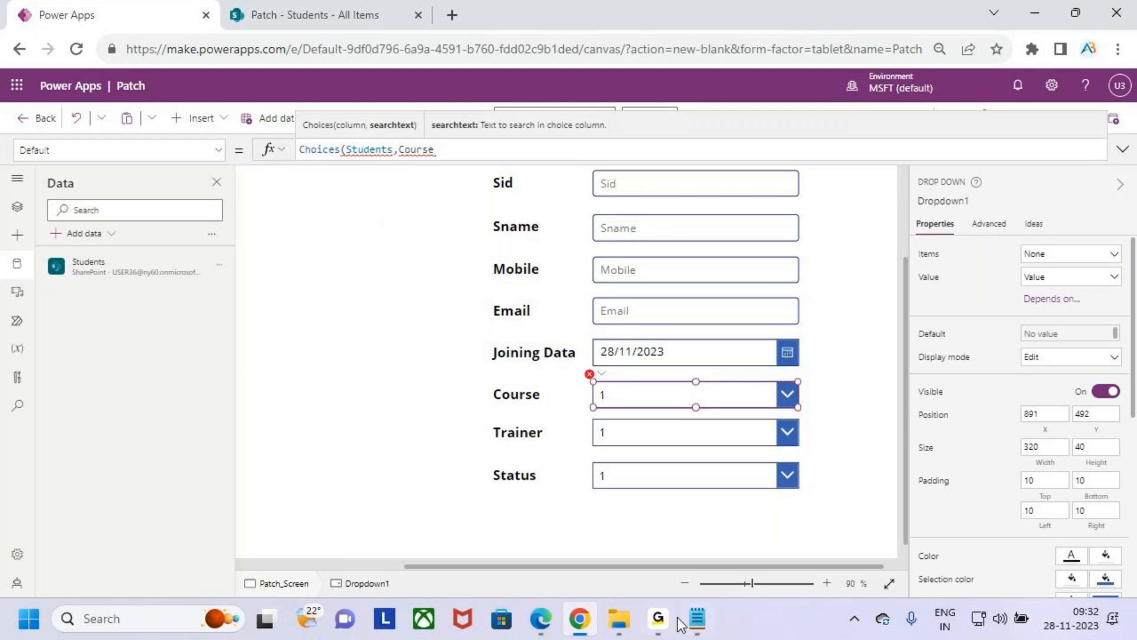
pyautogui.moveTo(657, 631)
pyautogui.click(657, 631)
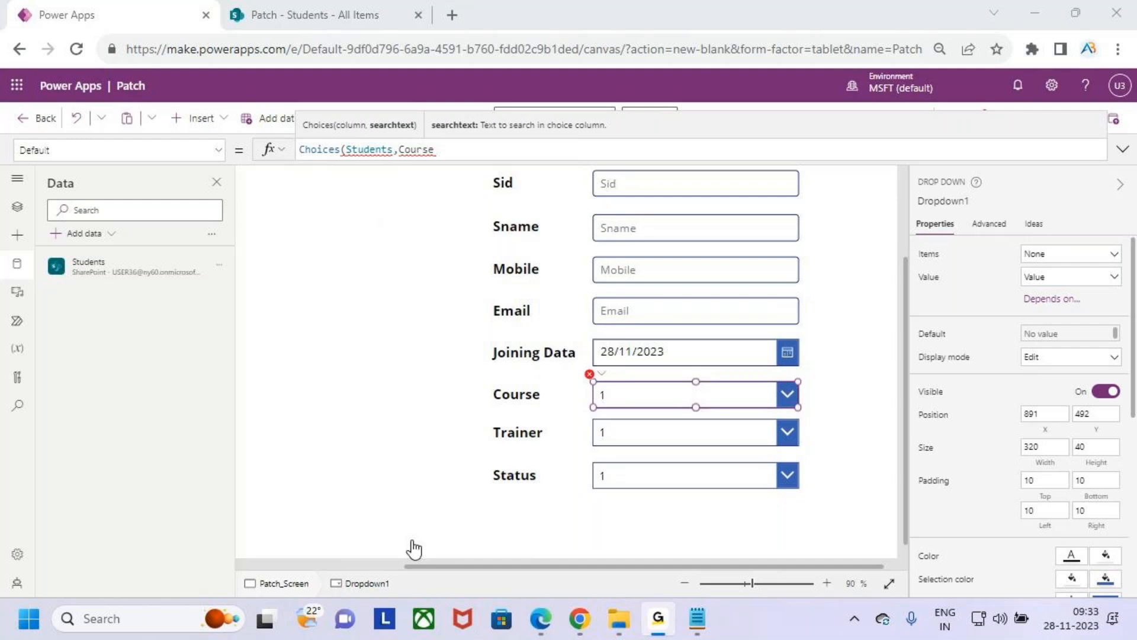
pyautogui.click(1037, 7)
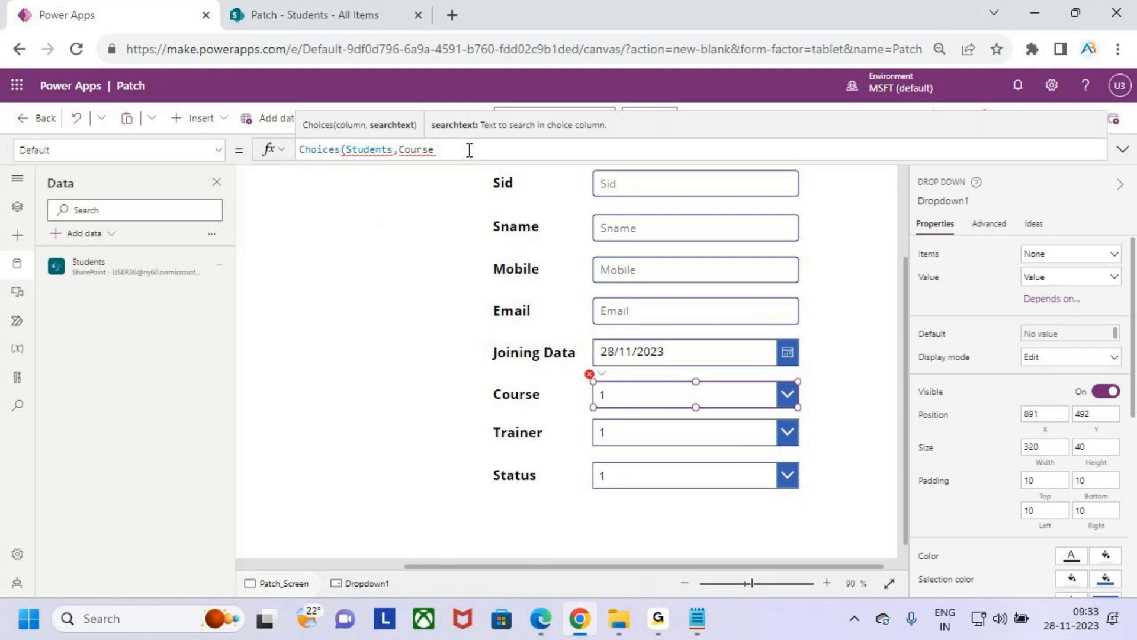
pyautogui.click(657, 622)
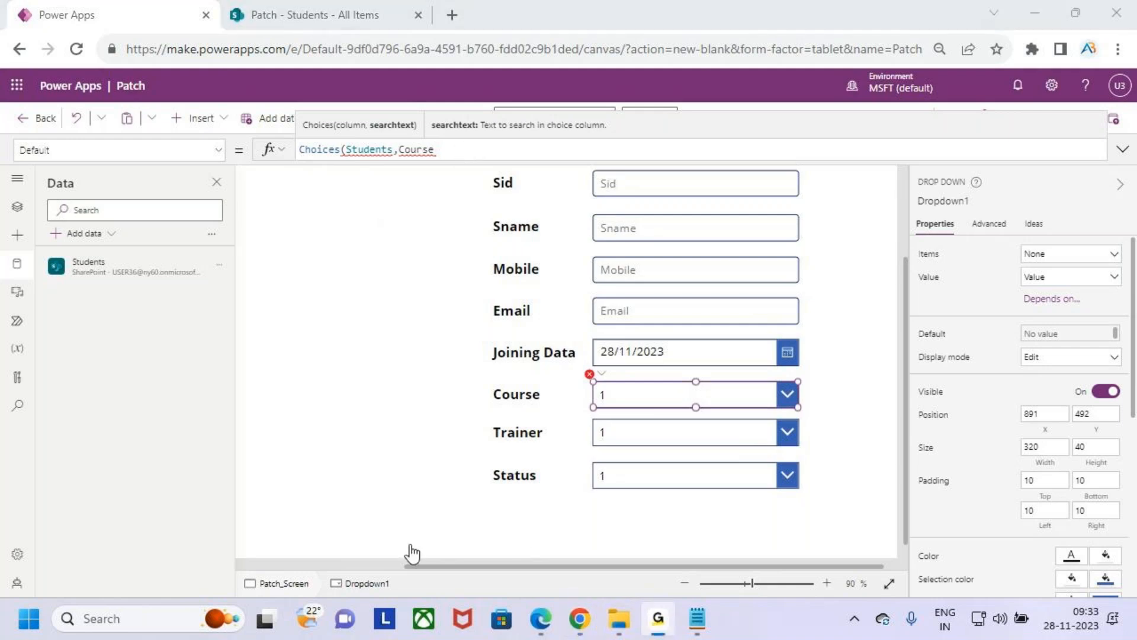
# - Check the Students list's columns in SharePoint, then complete the Course drop-down's Default formula as Choices(Students,Course.Value)
pyautogui.click(510, 144)
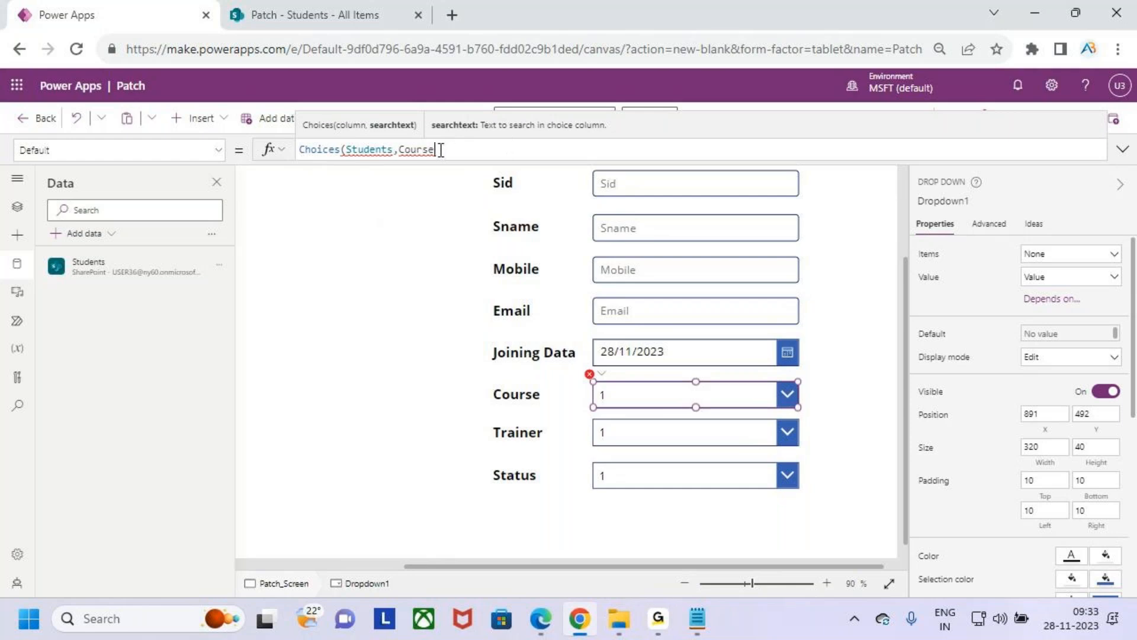
pyautogui.click(350, 13)
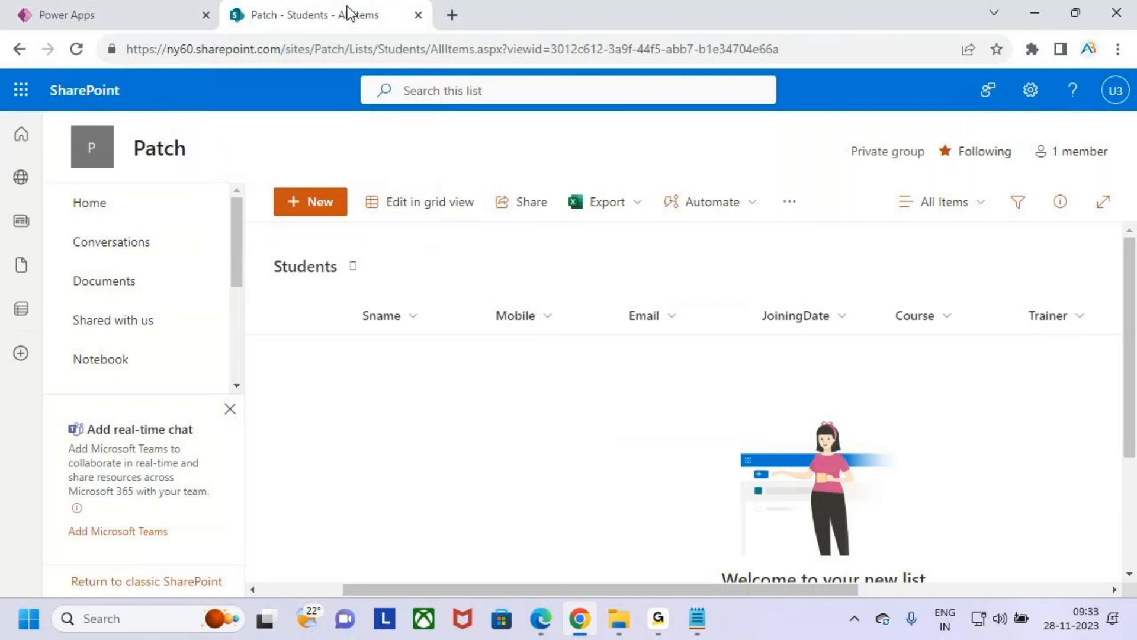
pyautogui.click(98, 24)
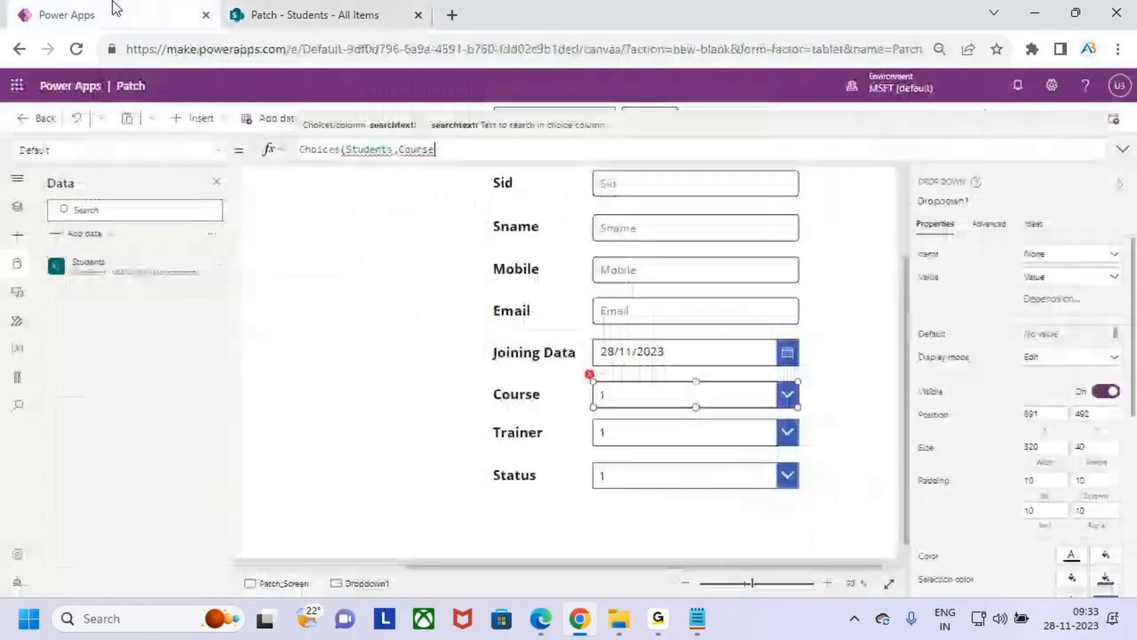
pyautogui.write('.')
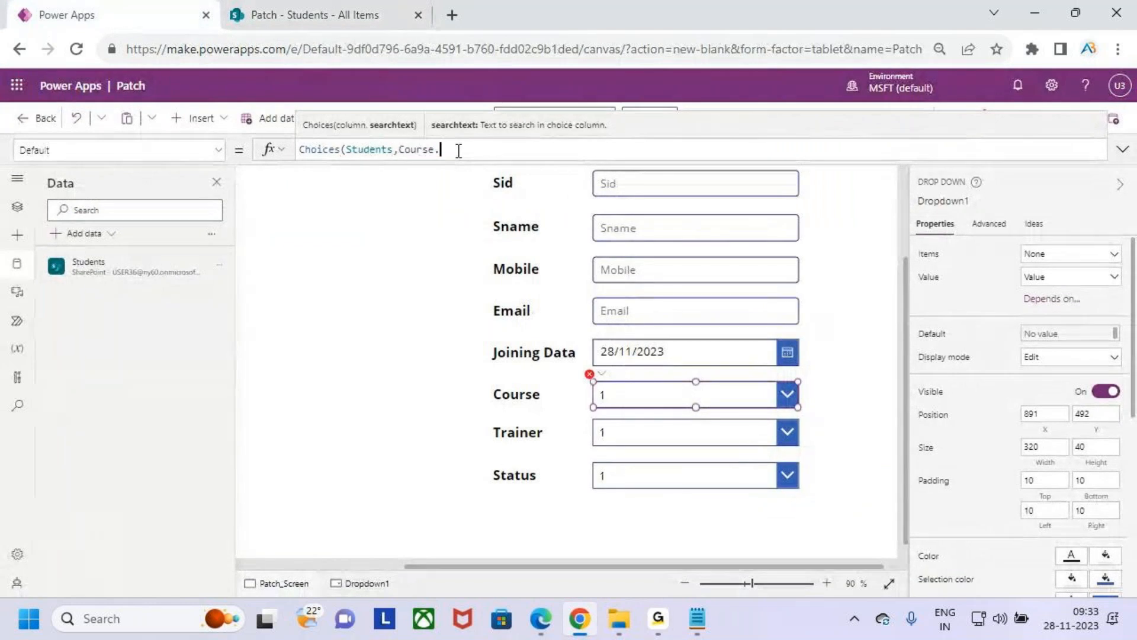
pyautogui.press('BackSpace')
pyautogui.write(',')
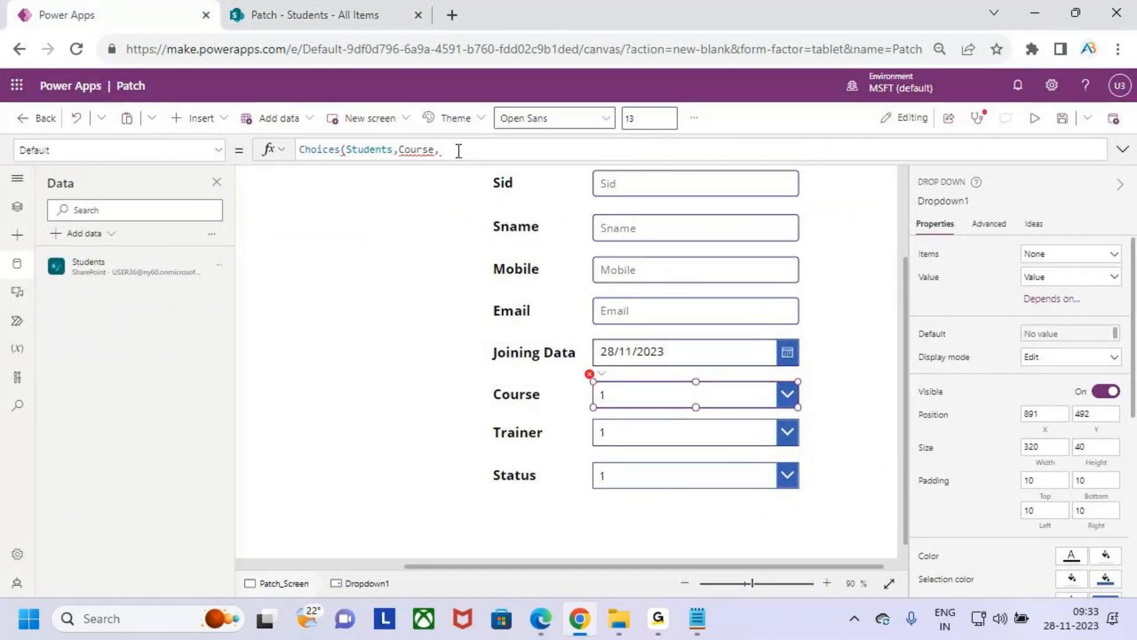
pyautogui.press('BackSpace')
pyautogui.write('.Val')
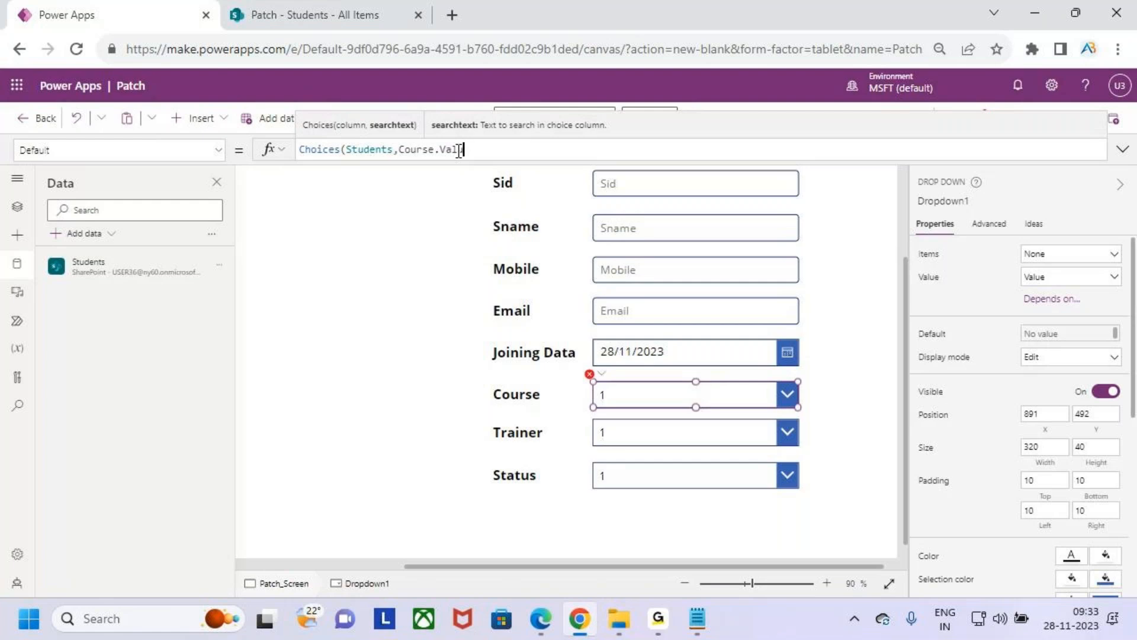
pyautogui.write('ue)')
# - Try Students.Course.Value as the Choices argument in the Default formula, then change it back to Students,Course.Value
pyautogui.click(402, 149)
pyautogui.press('BackSpace')
pyautogui.write('.')
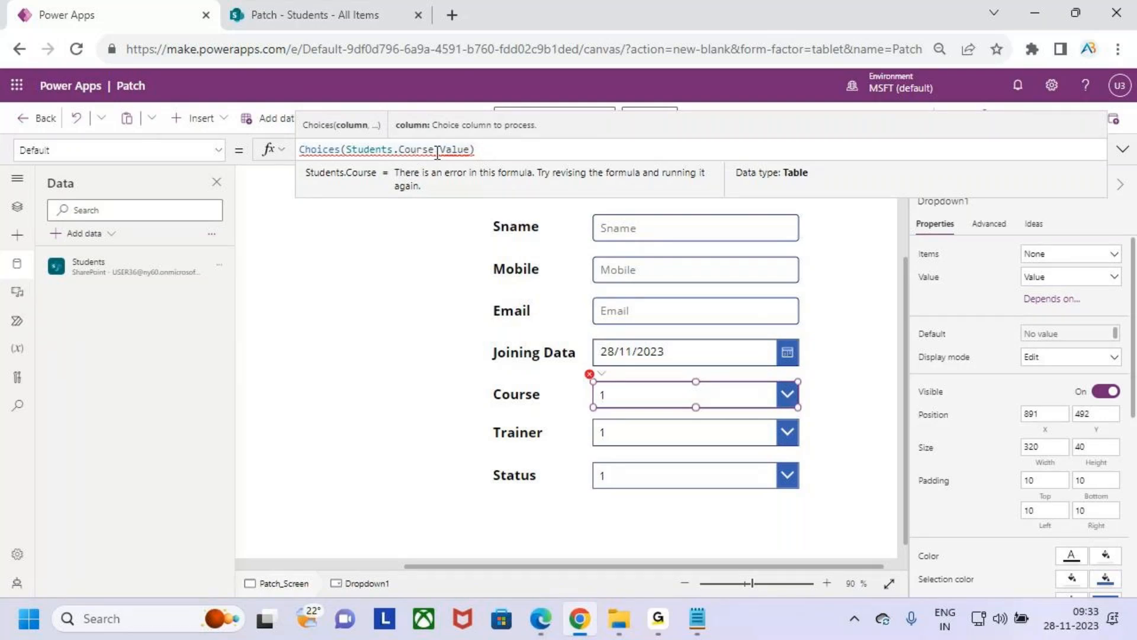
pyautogui.click(510, 151)
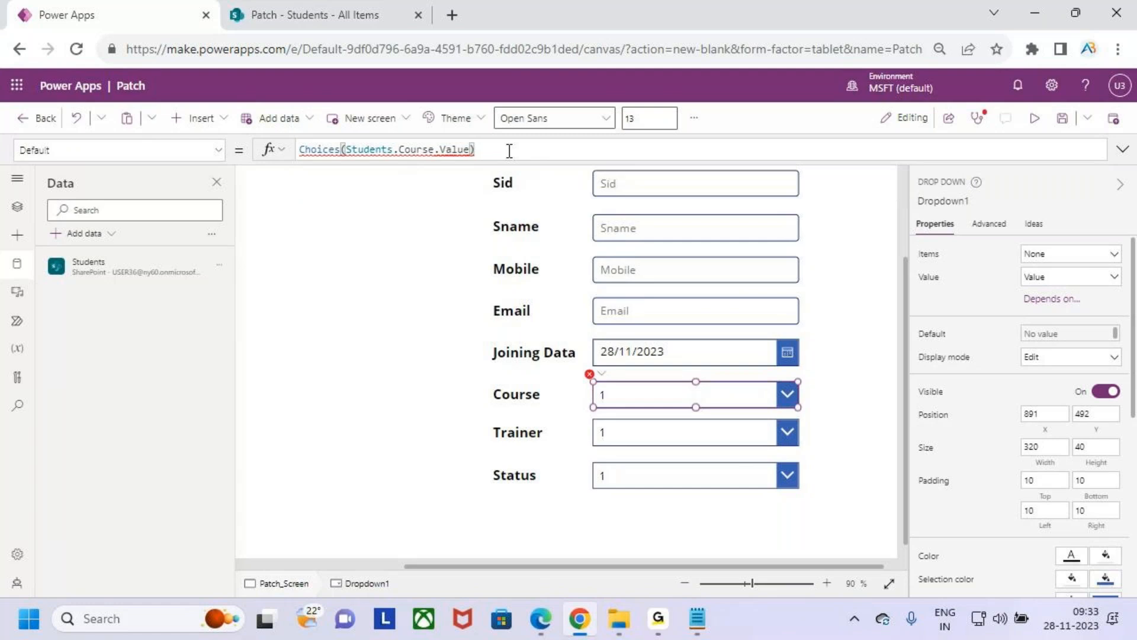
pyautogui.moveTo(400, 152)
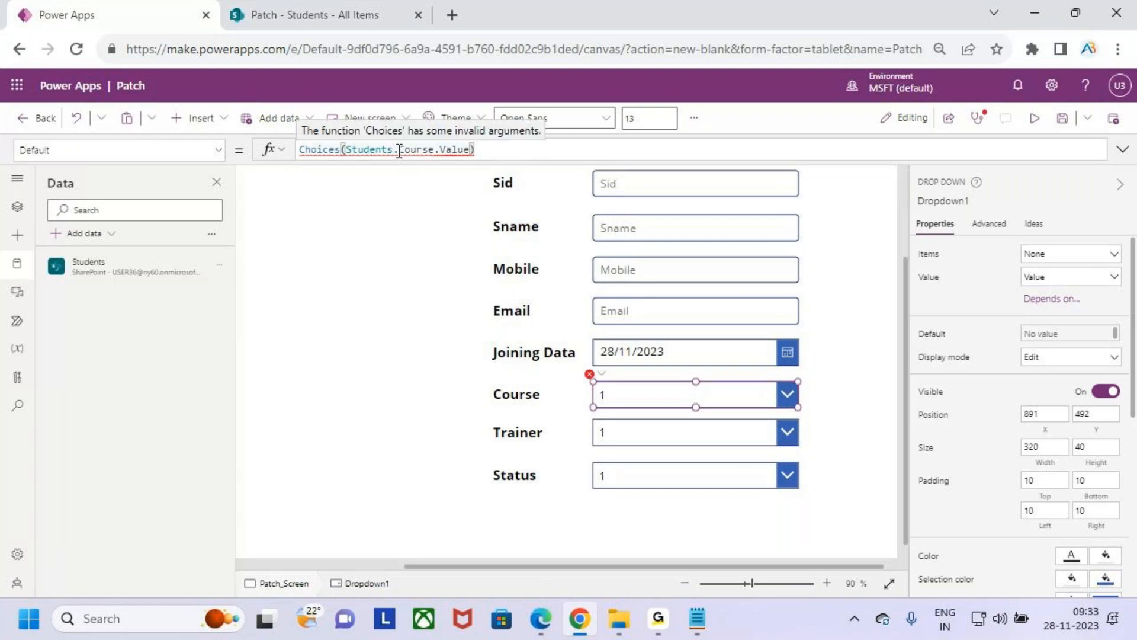
pyautogui.click(399, 152)
pyautogui.press('BackSpace')
pyautogui.write(',')
pyautogui.click(500, 149)
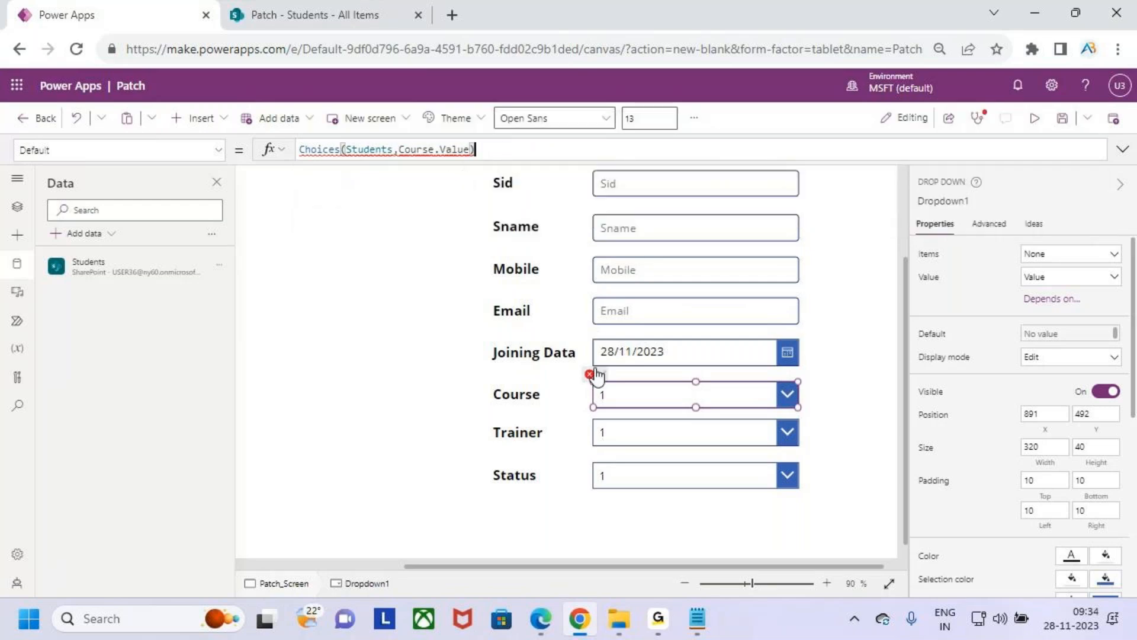
# - Expand the formula editor and re-enter the function name in the Default formula using the suggested Choices function
pyautogui.click(471, 155)
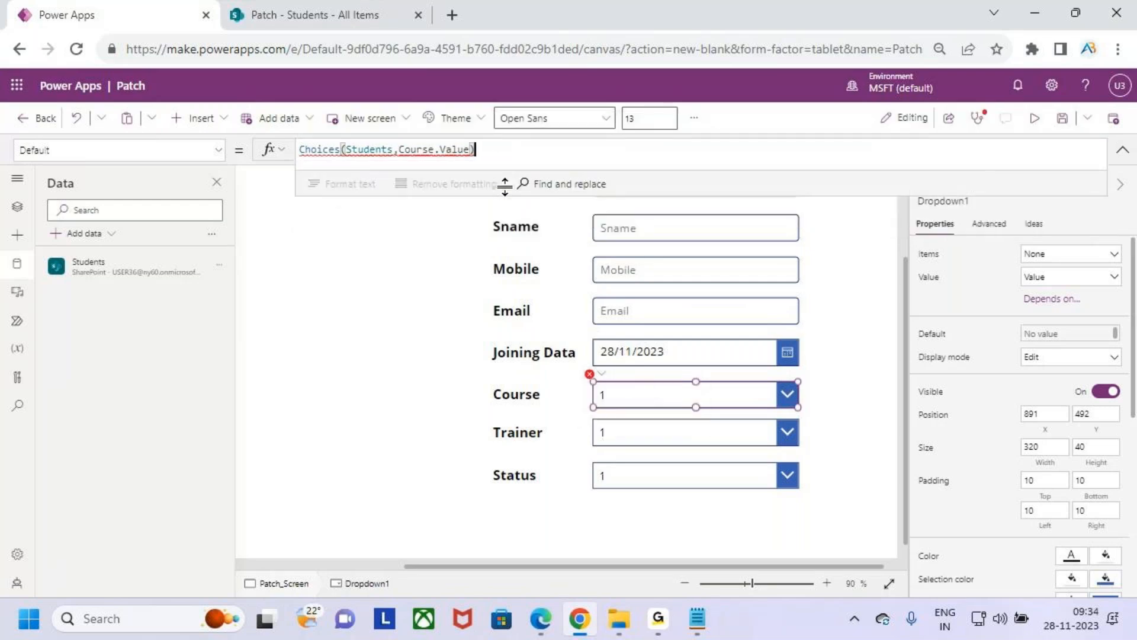
pyautogui.moveTo(444, 154)
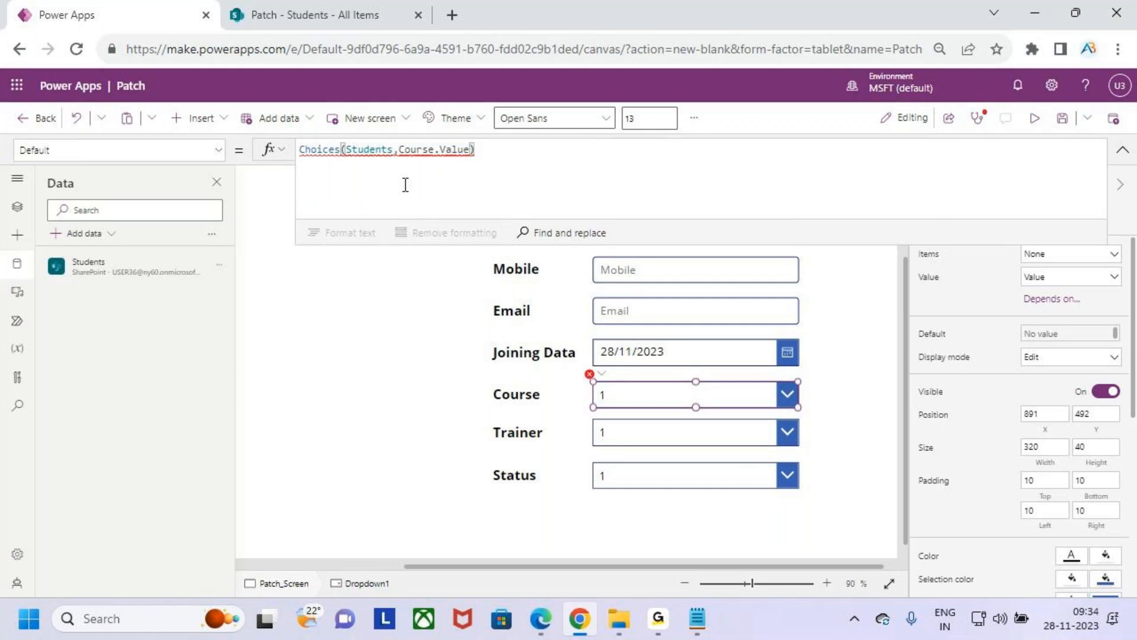
pyautogui.click(342, 150)
pyautogui.press('BackSpace')
pyautogui.click(347, 258)
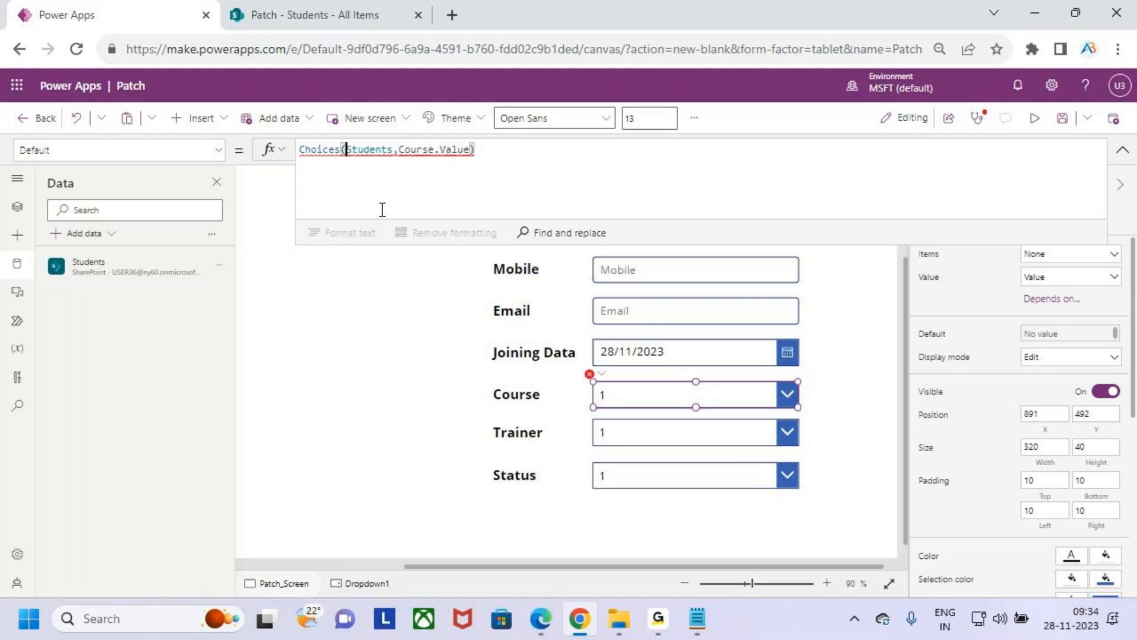
pyautogui.click(342, 150)
pyautogui.press('BackSpace')
pyautogui.press('BackSpace')
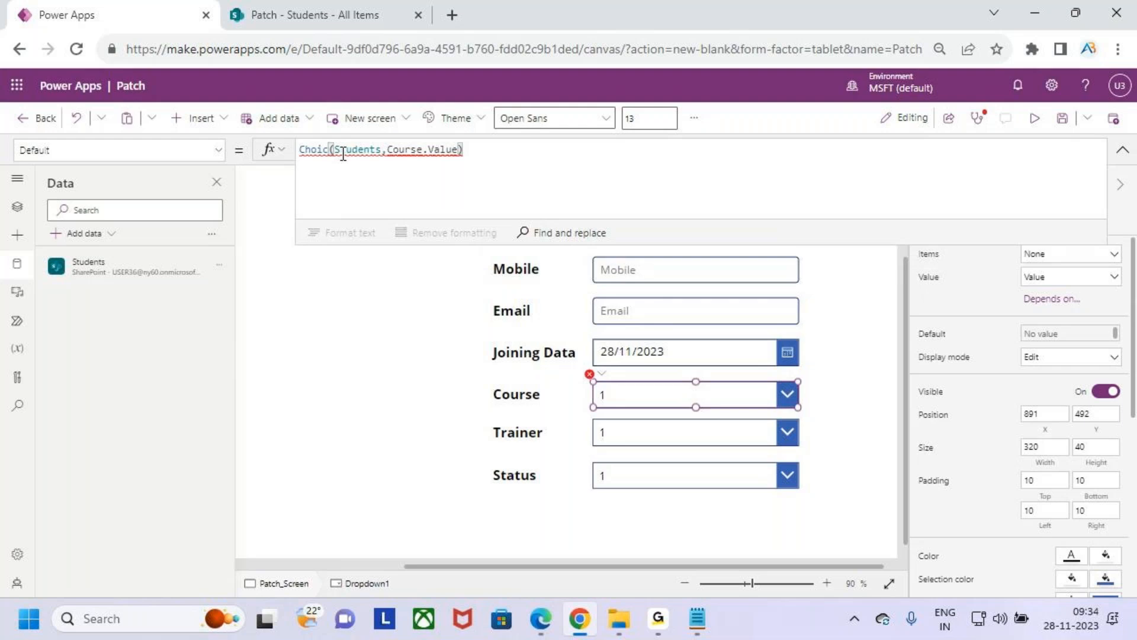
pyautogui.write('e')
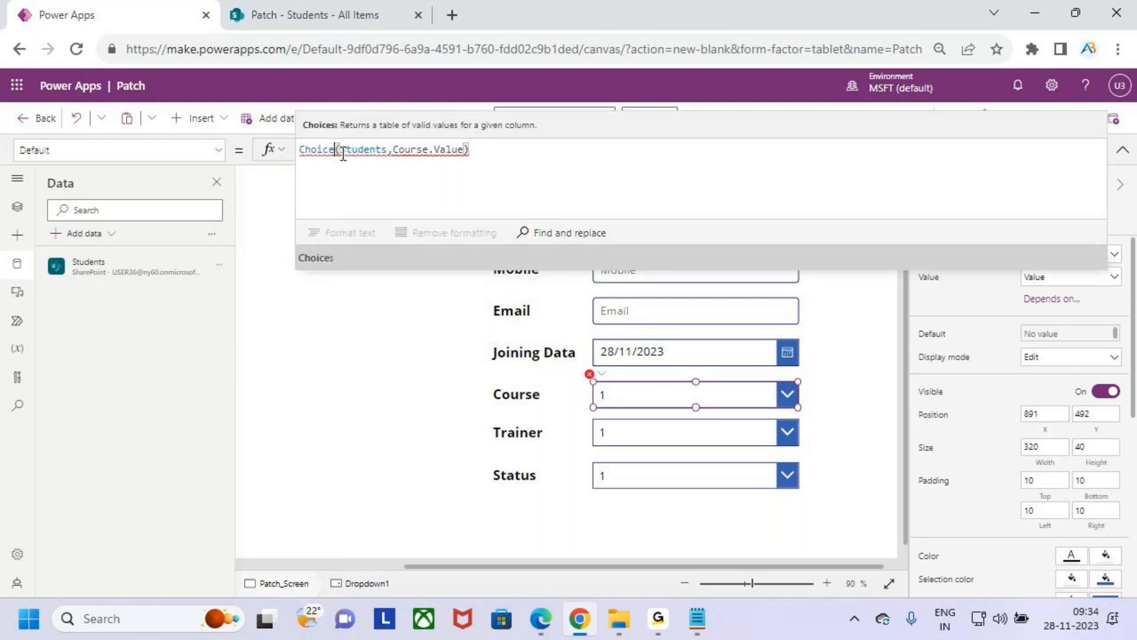
pyautogui.press('Tab')
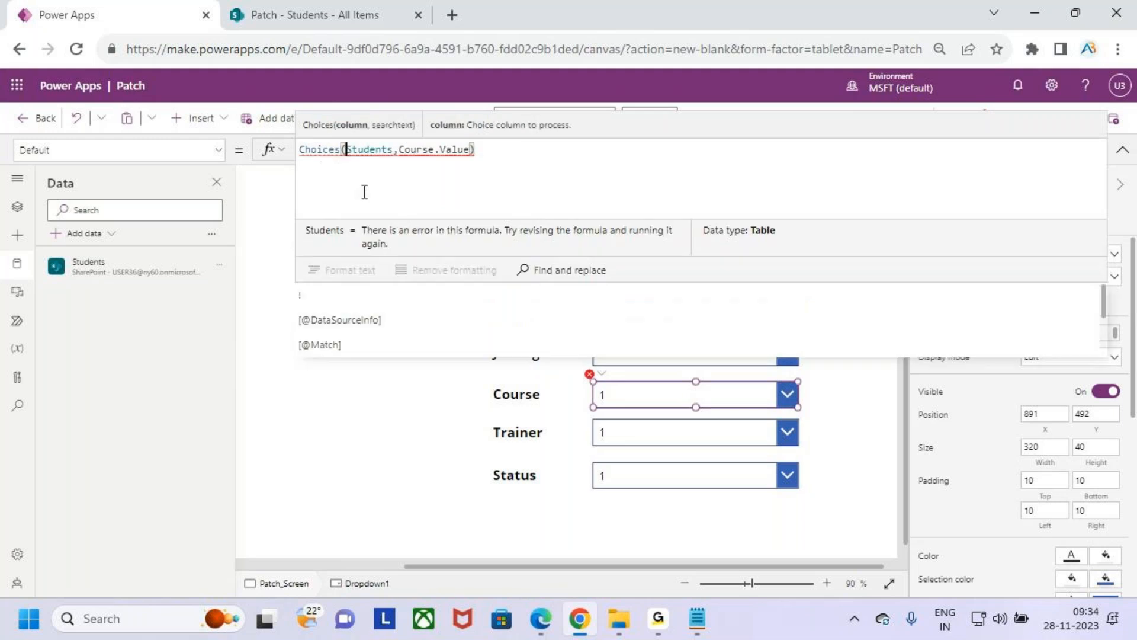
# - Copy the Choices formula out of the Course drop-down's Default property and set Default to "1"
pyautogui.moveTo(476, 149); pyautogui.dragTo(296, 155)
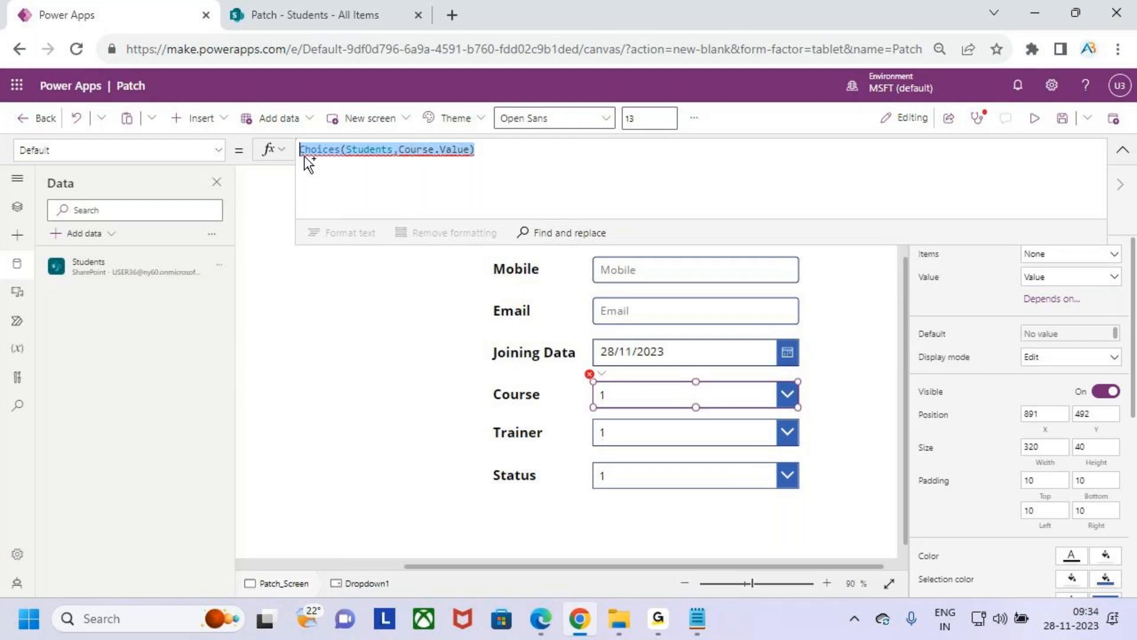
pyautogui.press('Delete')
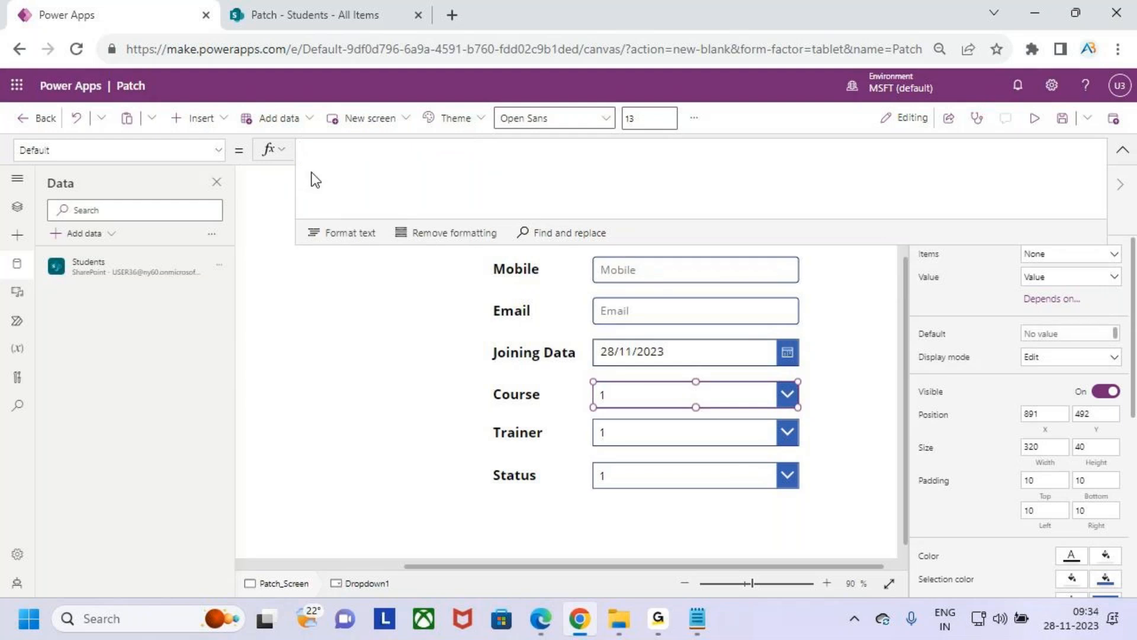
pyautogui.write('""')
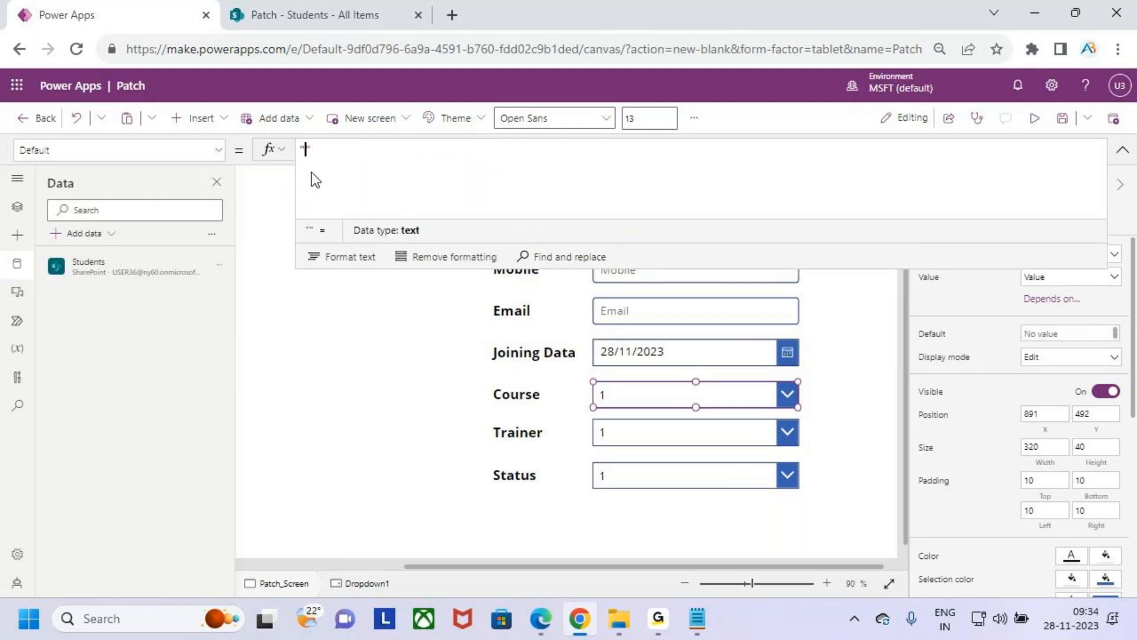
pyautogui.write('1')
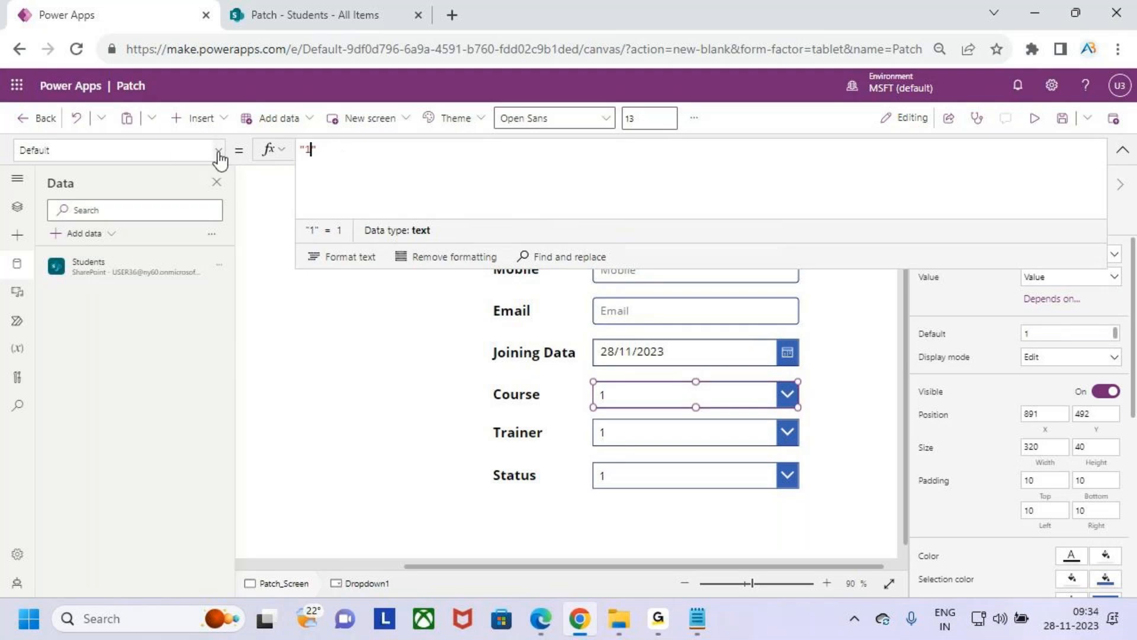
# - Switch to the Course drop-down's Items property and replace DropDownSample with the copied formula Choices(Students,Course.Value)
pyautogui.click(218, 151)
pyautogui.scroll(-5, 88, 335)
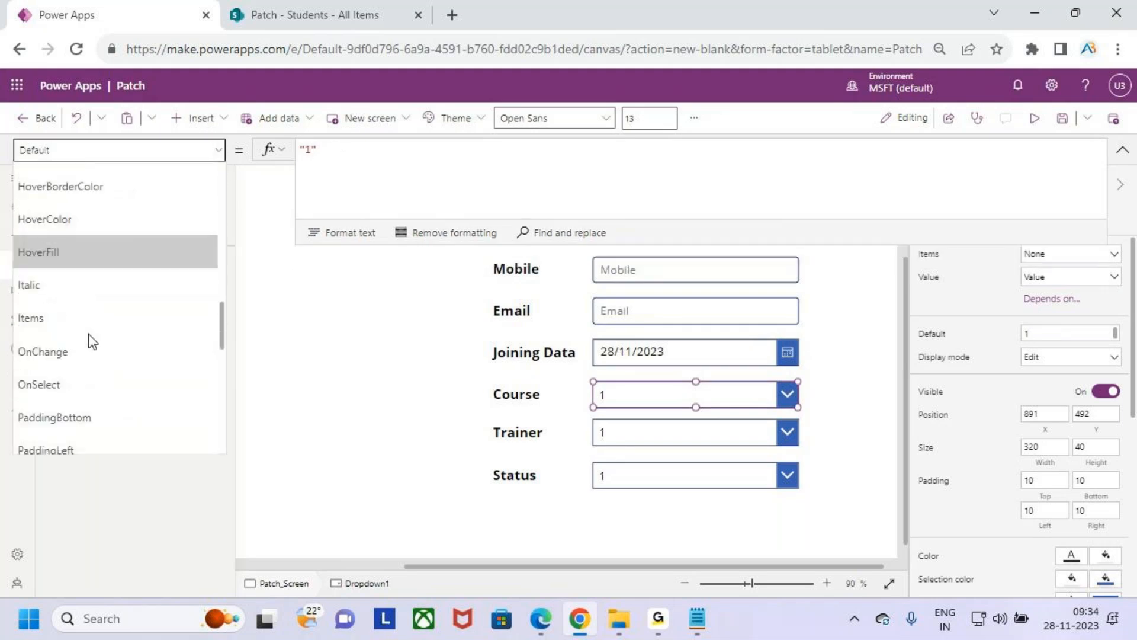
pyautogui.click(88, 320)
pyautogui.moveTo(398, 151); pyautogui.dragTo(266, 153)
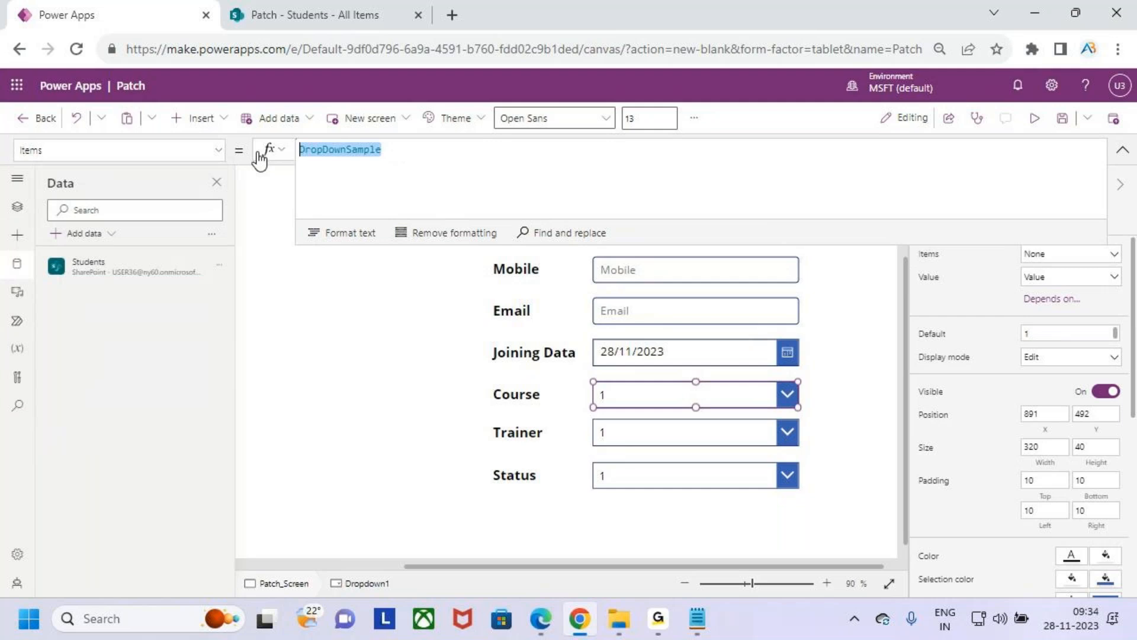
pyautogui.write('Choices(Students,Course.Value)')
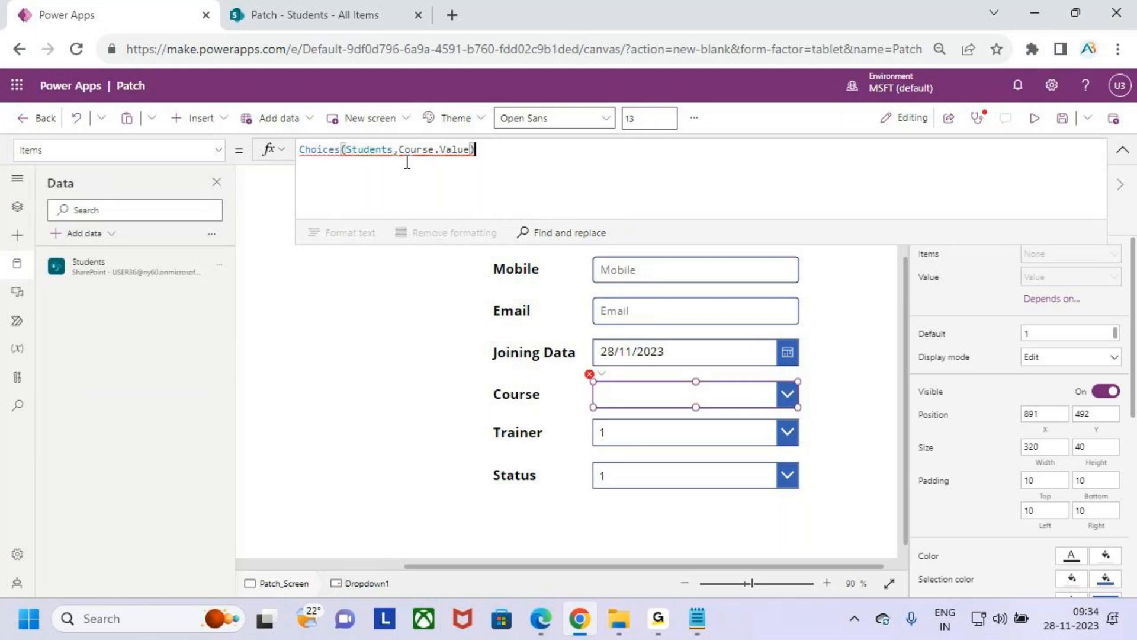
pyautogui.moveTo(406, 151)
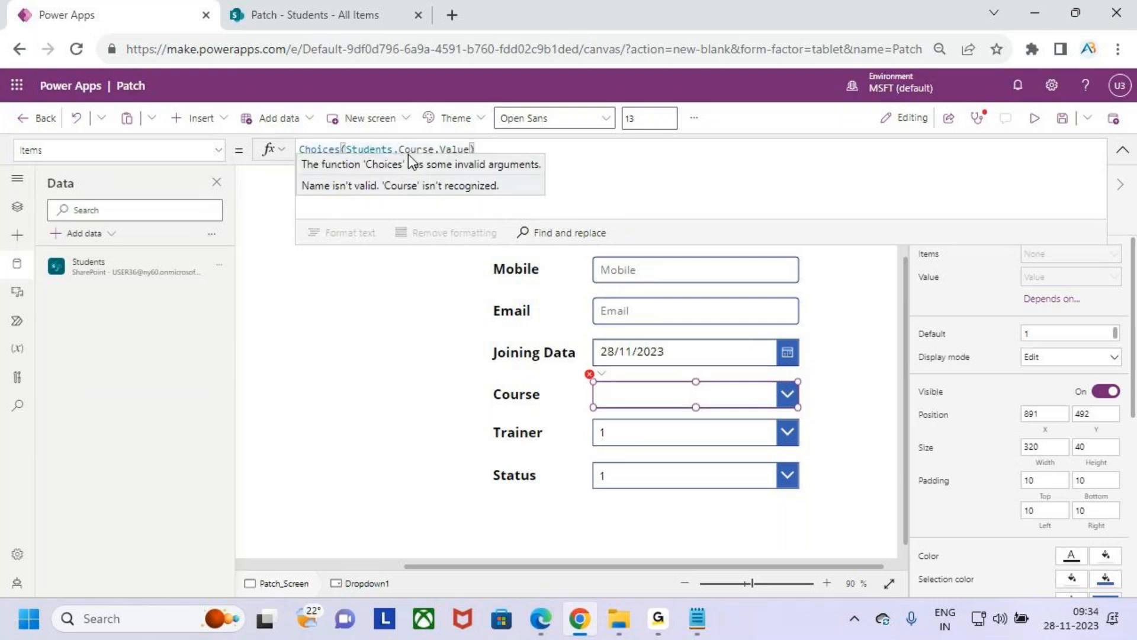
# - Undo the accidental deletion of the Course drop-down and paste the copied Choices formula into its Items property again
pyautogui.press('Delete')
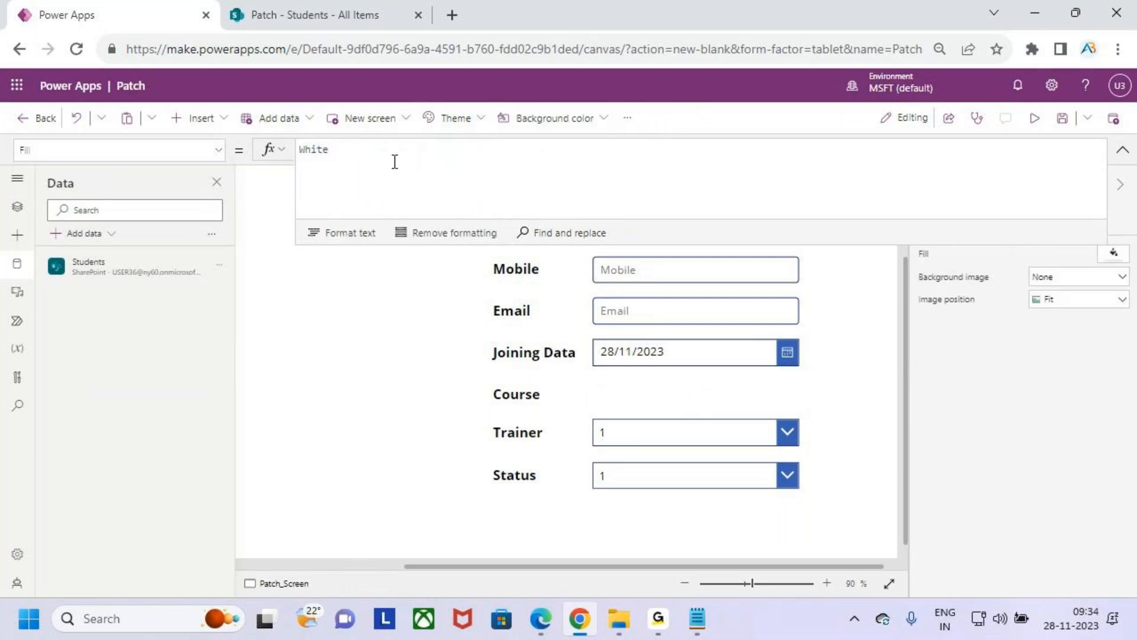
pyautogui.hotkey('ctrl', 'z')
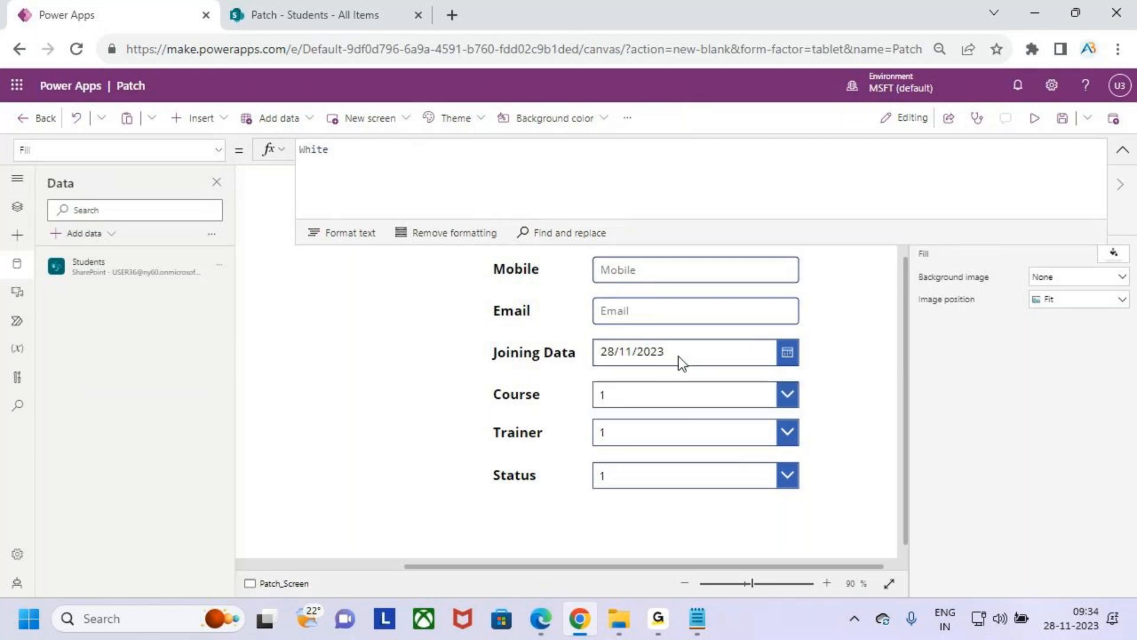
pyautogui.click(684, 394)
pyautogui.doubleClick(400, 149)
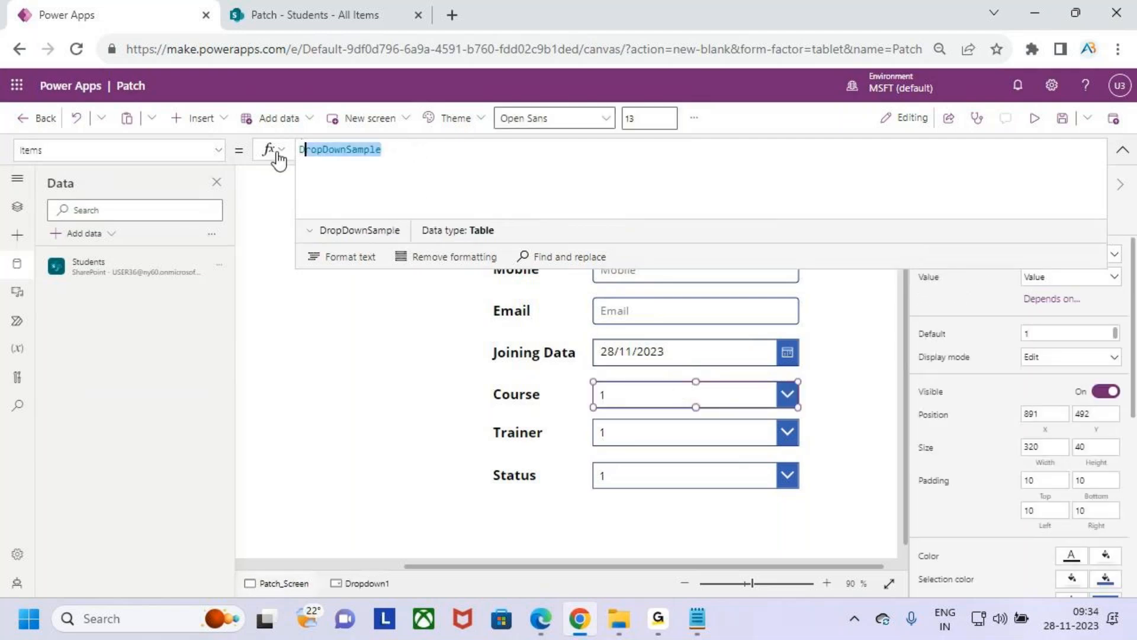
pyautogui.write('Choices(Students,Course.Value)')
# - Correct the Course drop-down's Items formula to Choices(Students.Course)
pyautogui.click(398, 150)
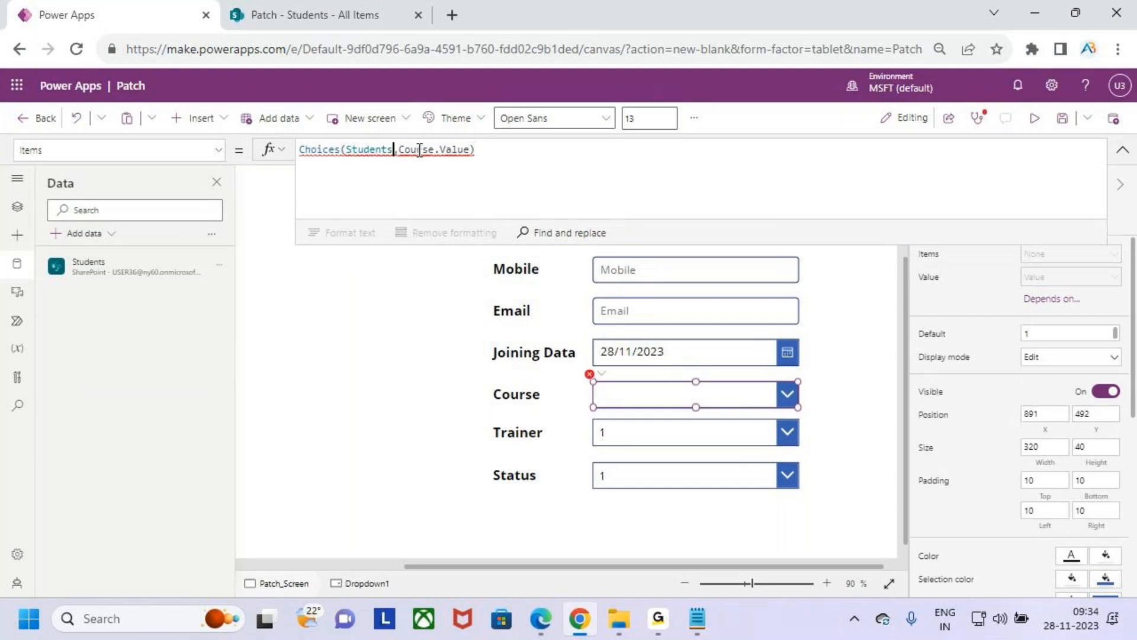
pyautogui.press('BackSpace')
pyautogui.write('.')
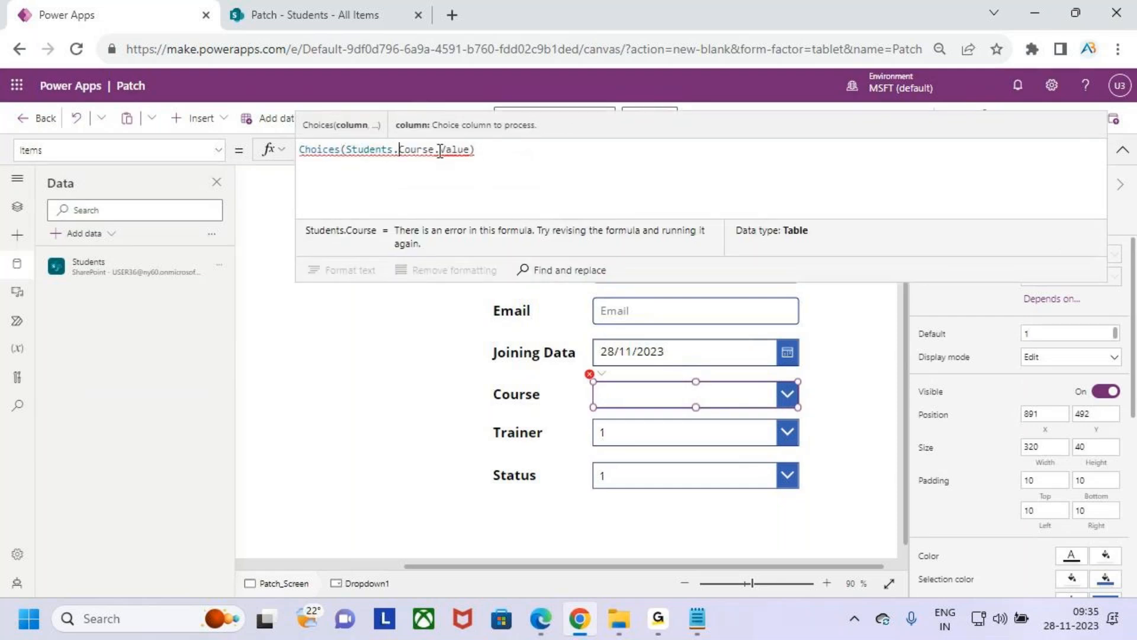
pyautogui.click(504, 154)
pyautogui.press('BackSpace')
pyautogui.press('BackSpace')
pyautogui.press('BackSpace')
pyautogui.press('BackSpace')
pyautogui.press('BackSpace')
pyautogui.press('BackSpace')
pyautogui.press('BackSpace')
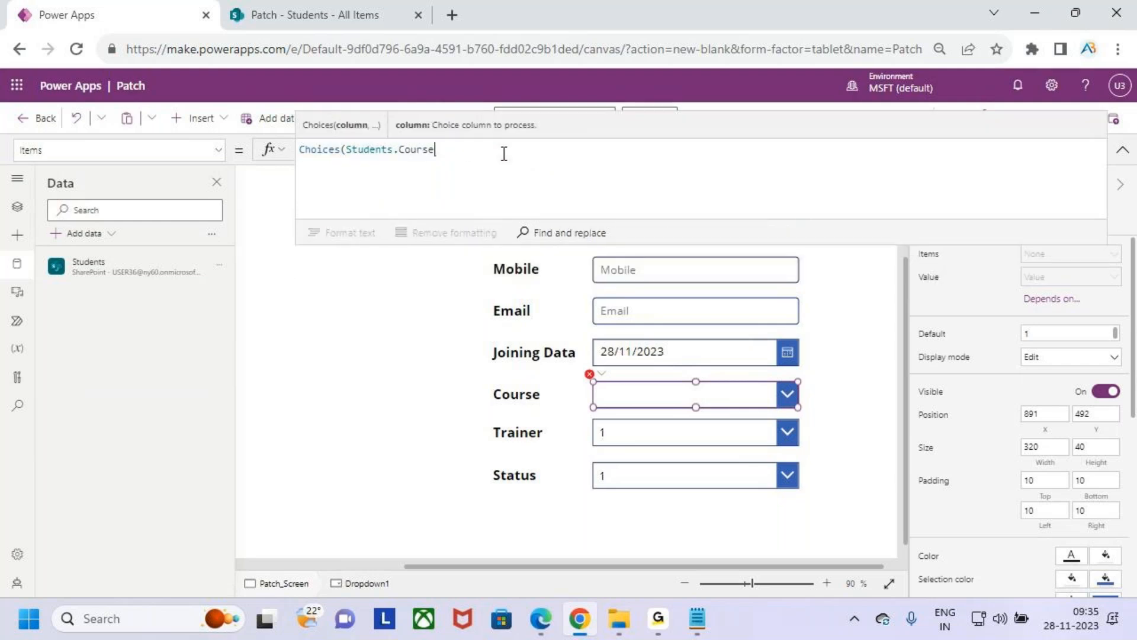
pyautogui.write(')')
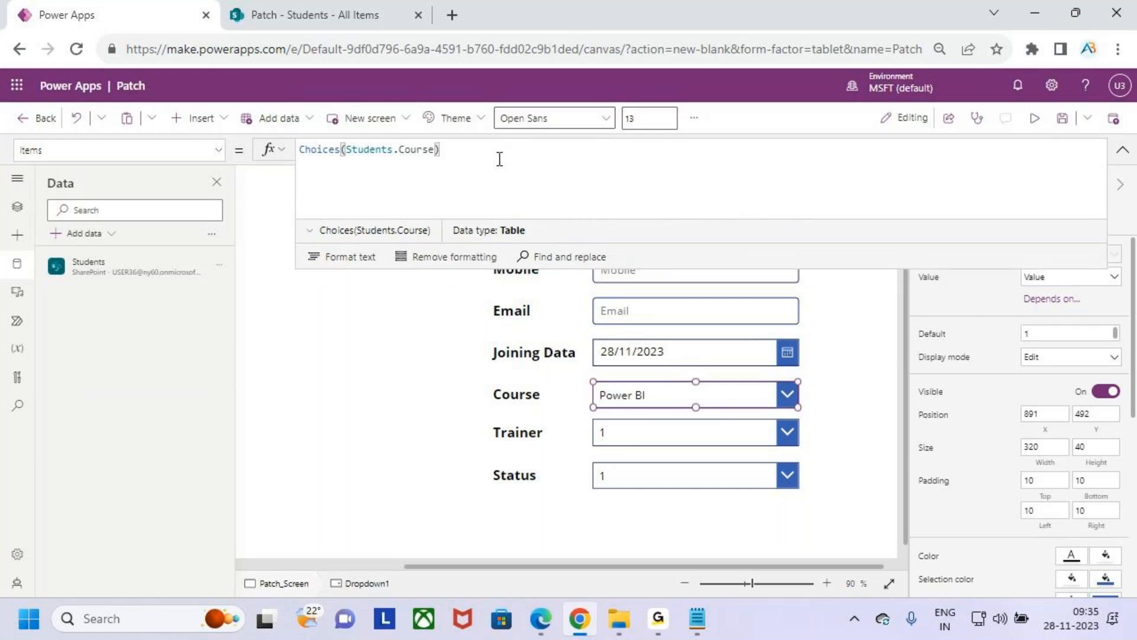
# - Preview the app to check the choices offered by the Course drop-down, then exit the preview and reselect the drop-down
pyautogui.click(1122, 153)
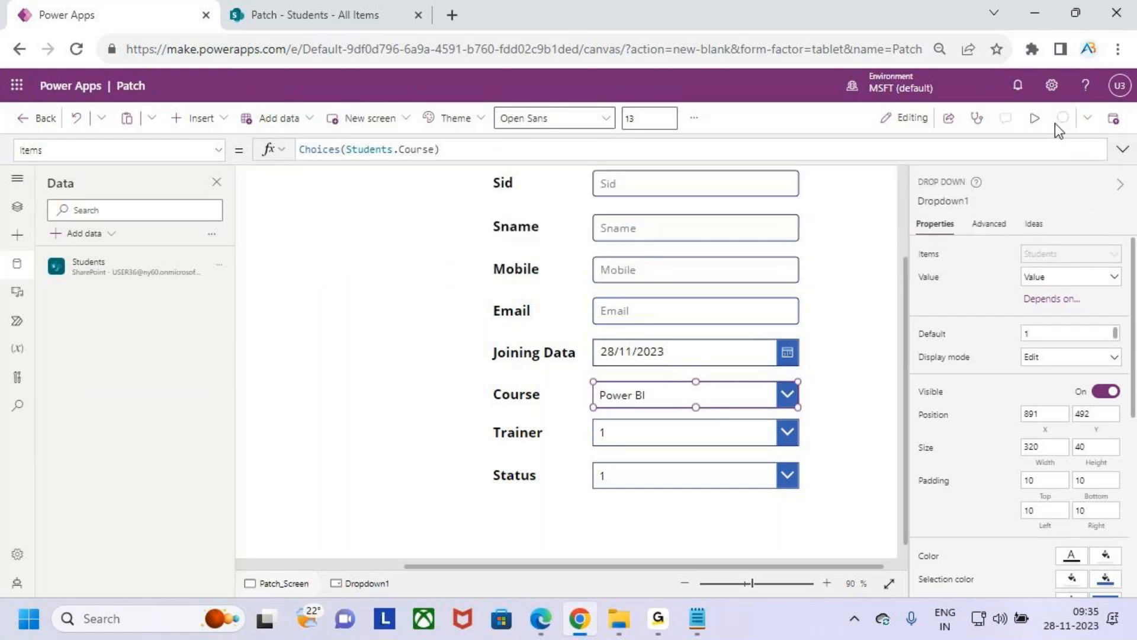
pyautogui.click(1034, 118)
pyautogui.click(844, 418)
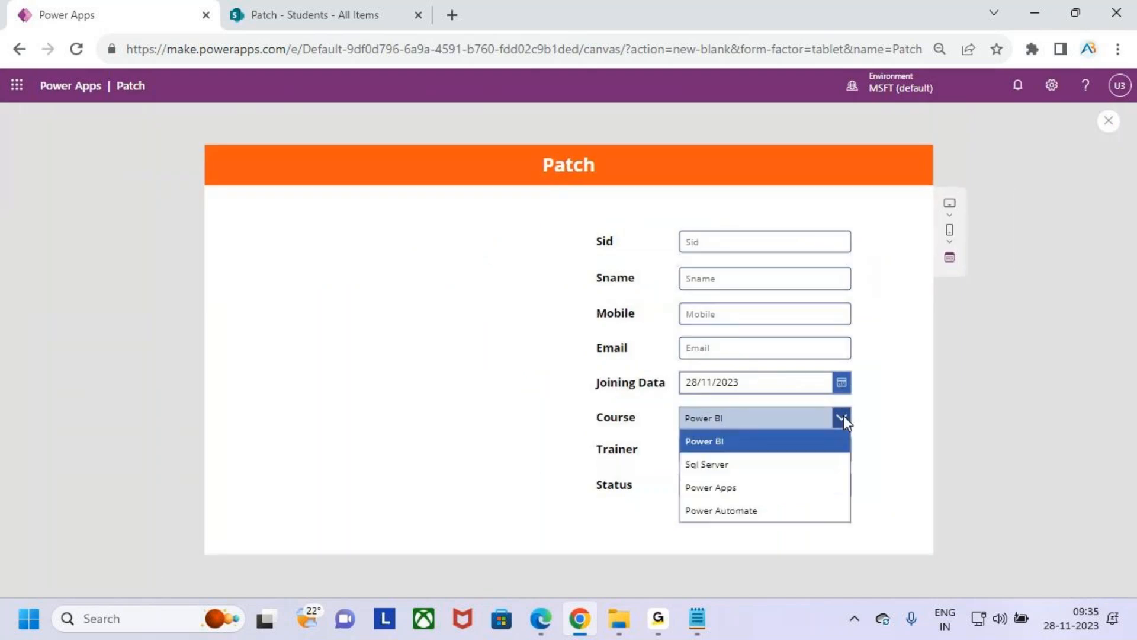
pyautogui.click(1110, 125)
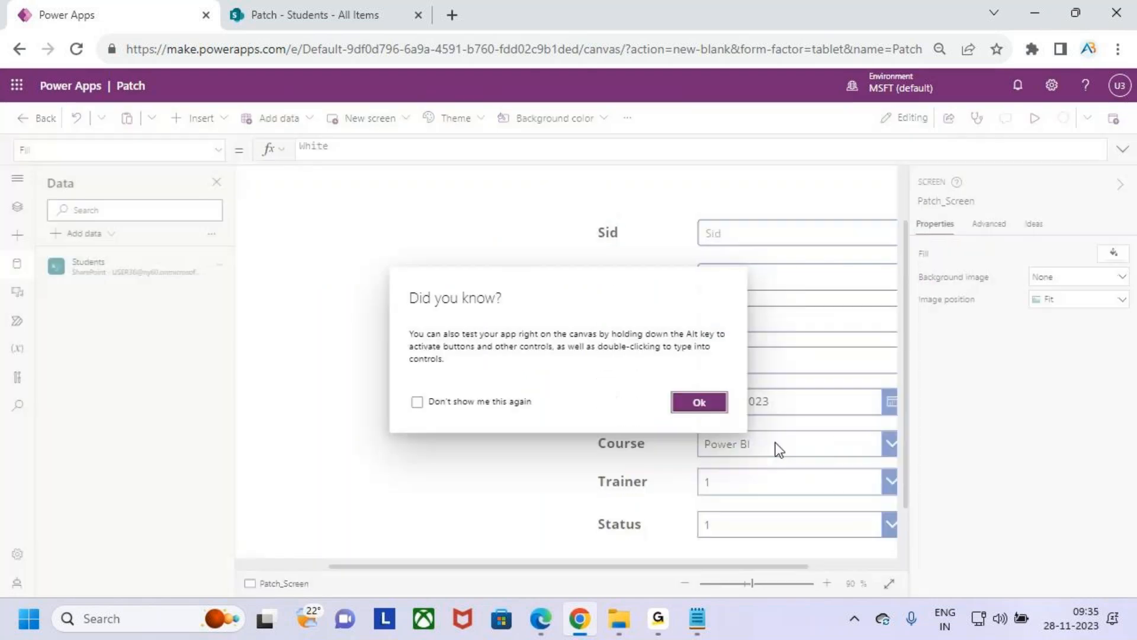
pyautogui.click(699, 409)
pyautogui.click(783, 450)
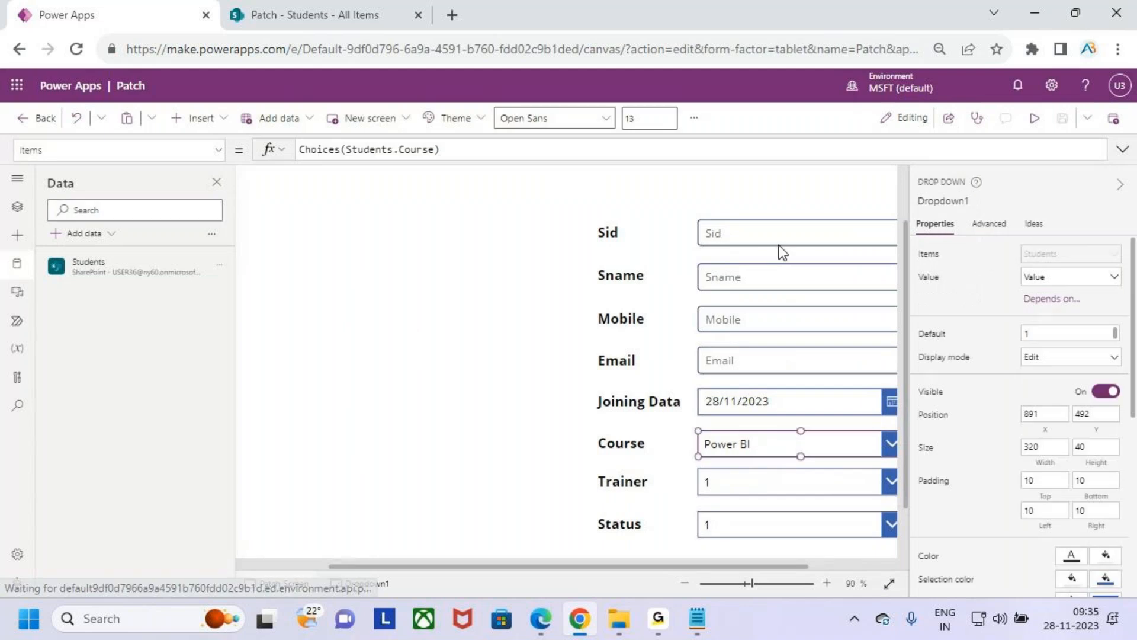
pyautogui.click(474, 153)
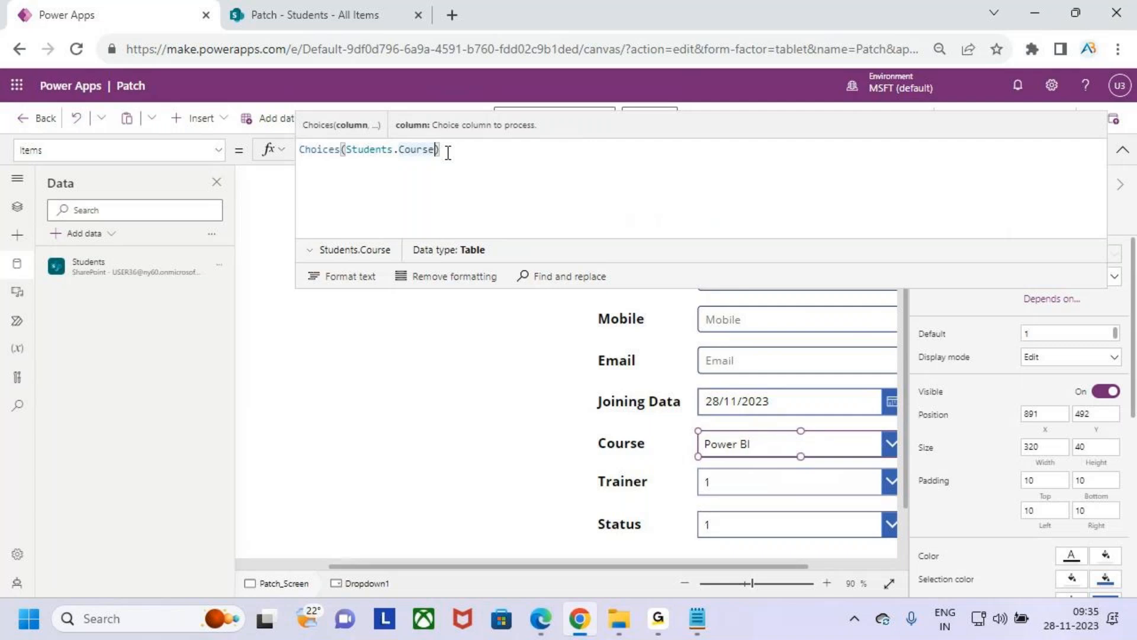
pyautogui.write('.')
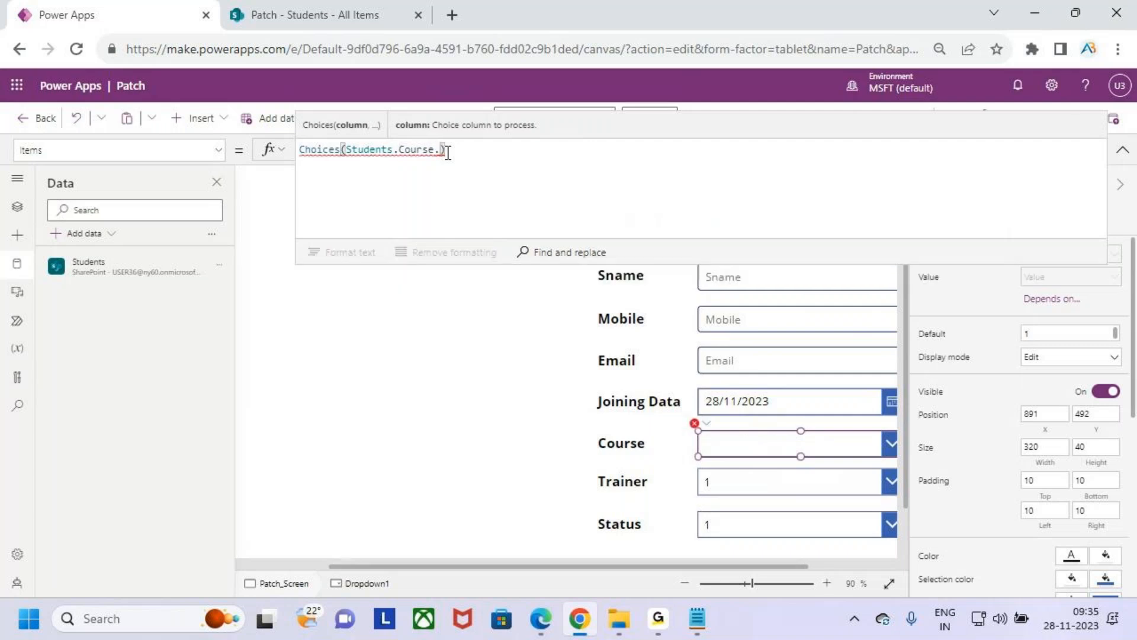
pyautogui.press('BackSpace')
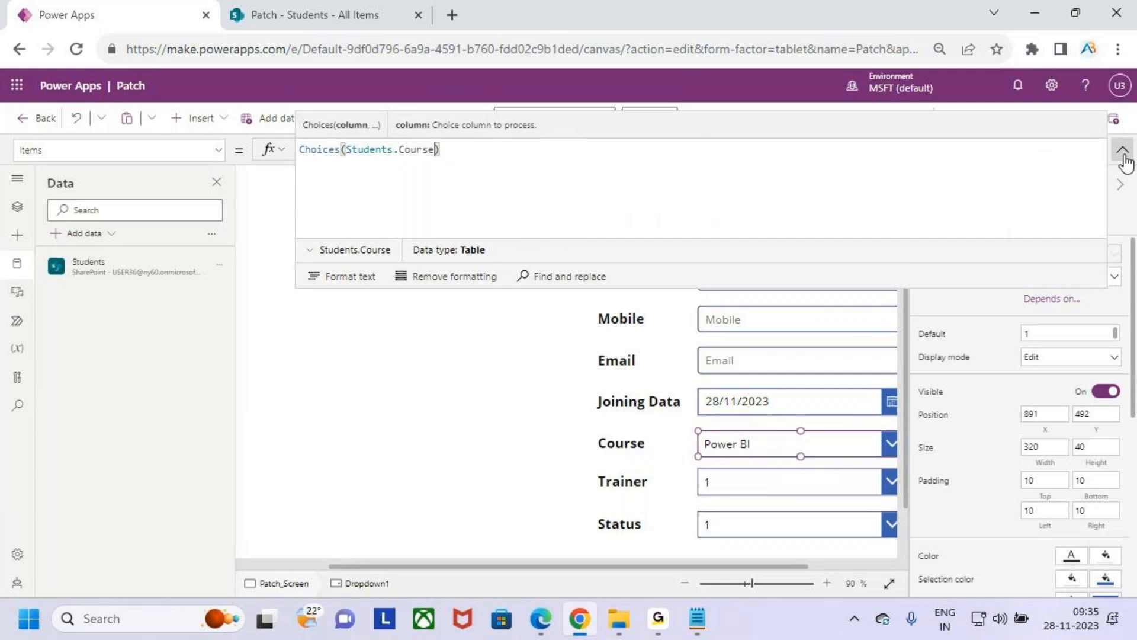
pyautogui.click(1123, 151)
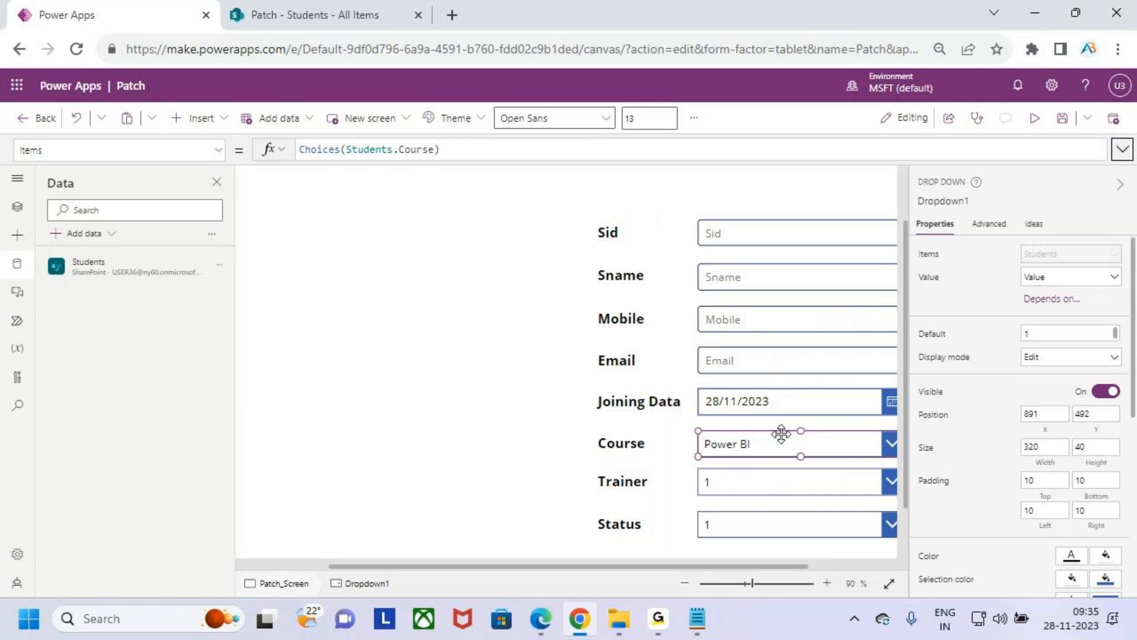
# - Set the Trainer drop-down's Items property to Choices(Students.Trainer), replacing the sample data
pyautogui.keyDown('ctrl'); pyautogui.scroll(-3, 777, 414); pyautogui.keyUp('ctrl')
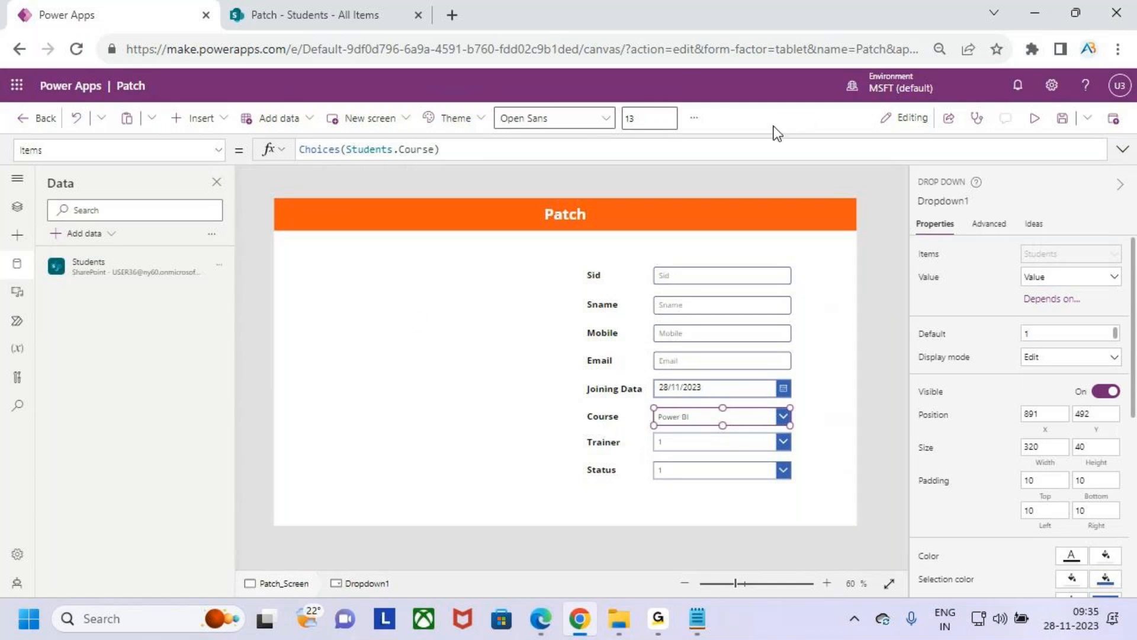
pyautogui.click(743, 440)
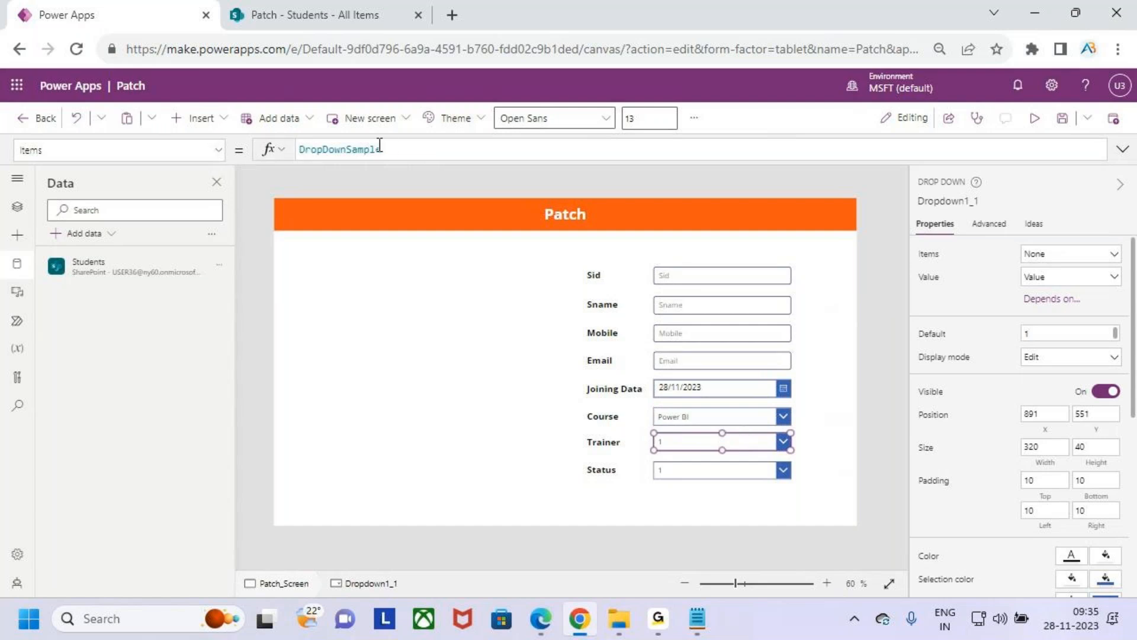
pyautogui.moveTo(401, 149); pyautogui.dragTo(262, 152)
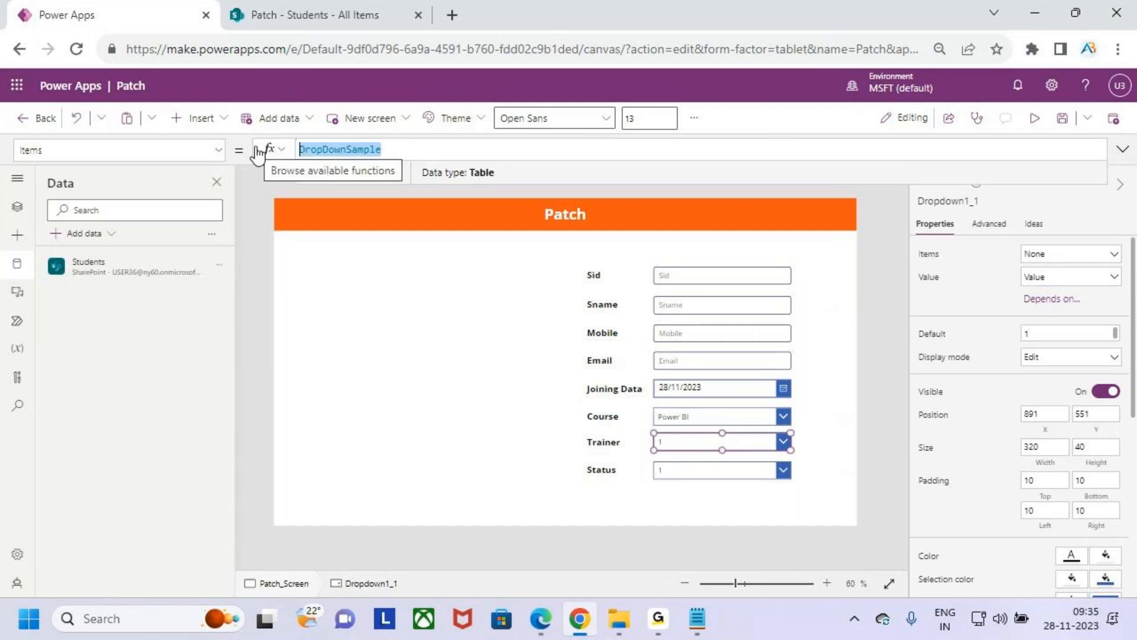
pyautogui.write('choices(')
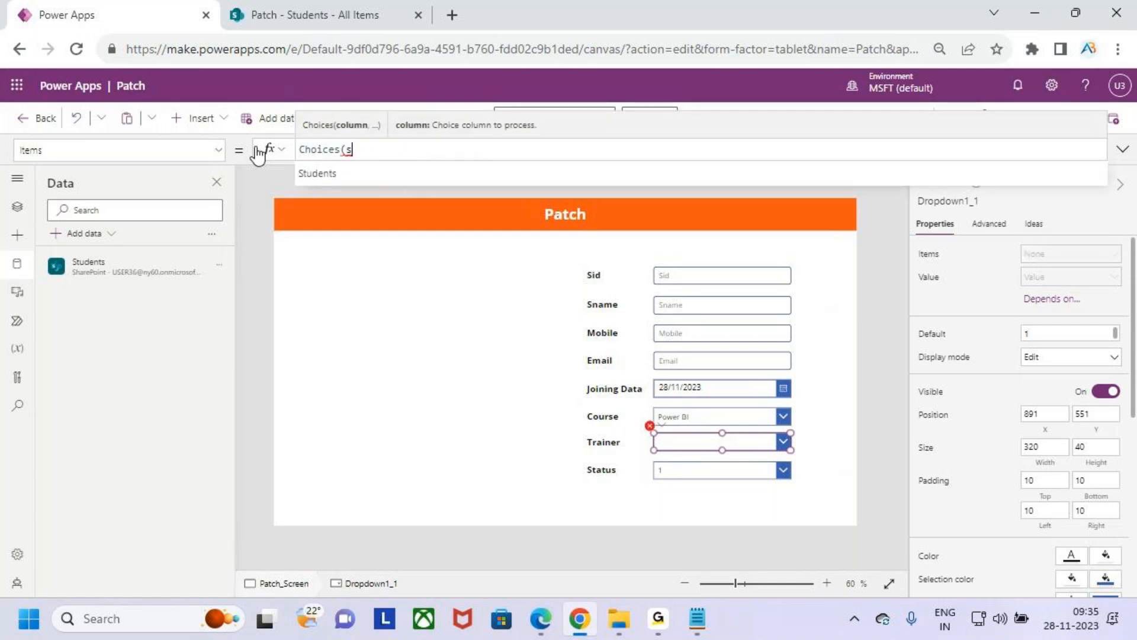
pyautogui.write('[')
pyautogui.press('Tab')
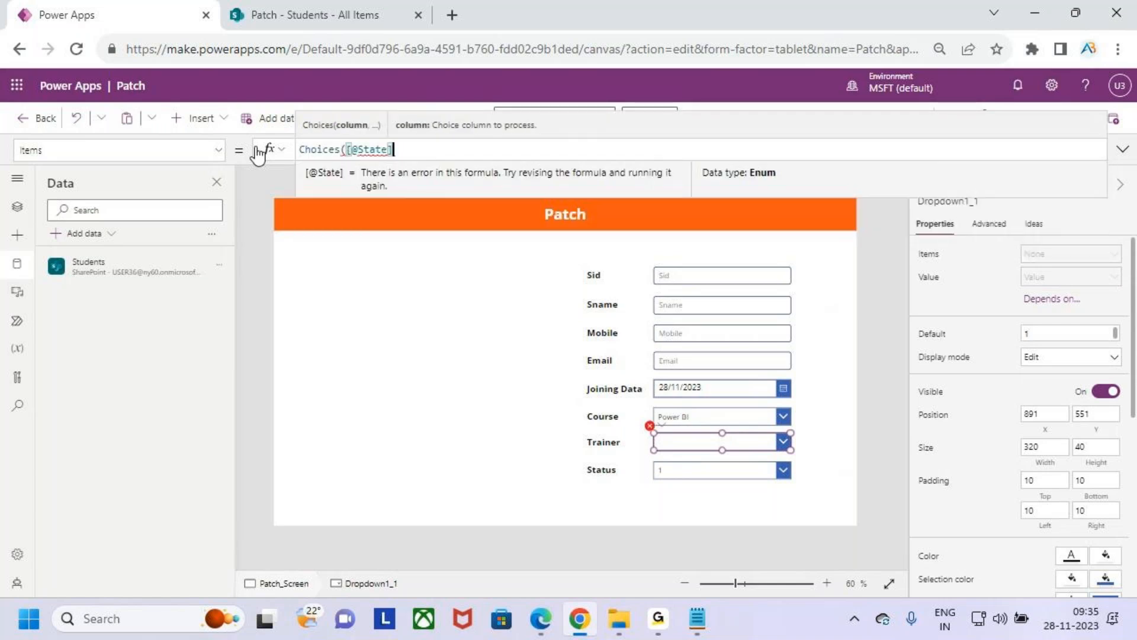
pyautogui.press('BackSpace')
pyautogui.press('BackSpace')
pyautogui.press('BackSpace')
pyautogui.press('BackSpace')
pyautogui.press('BackSpace')
pyautogui.press('BackSpace')
pyautogui.press('BackSpace')
pyautogui.press('BackSpace')
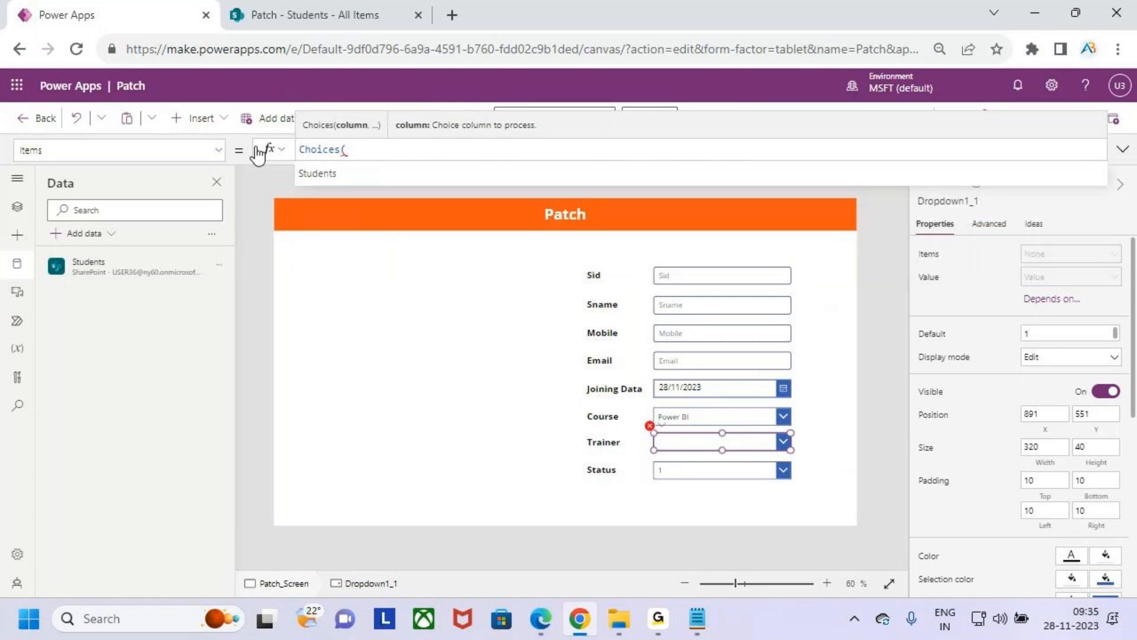
pyautogui.press('Tab')
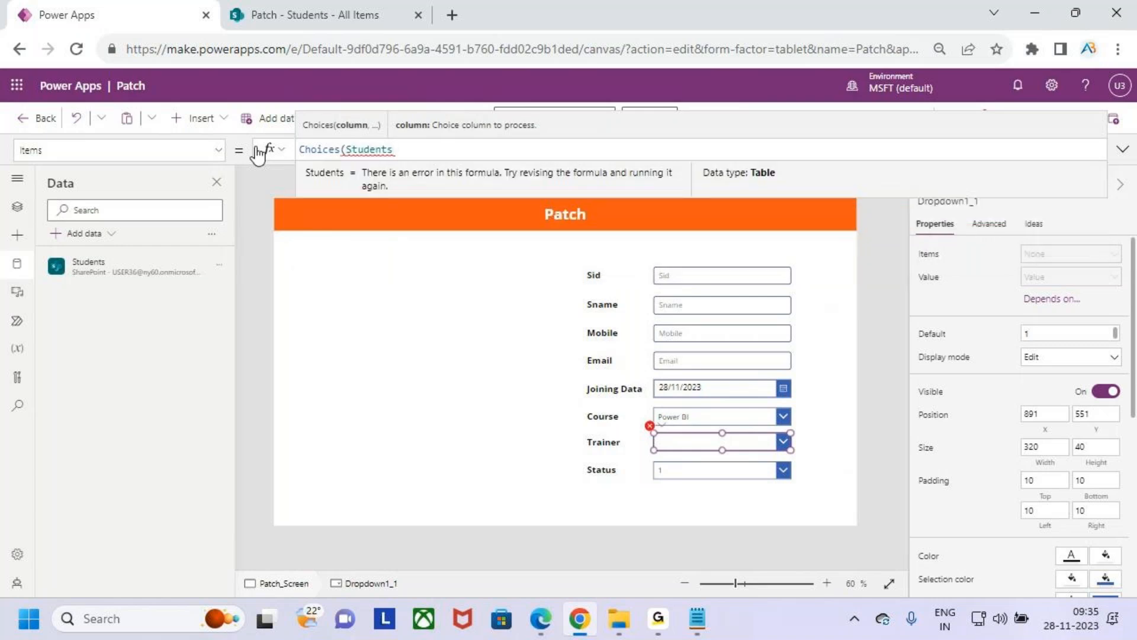
pyautogui.write('.tra')
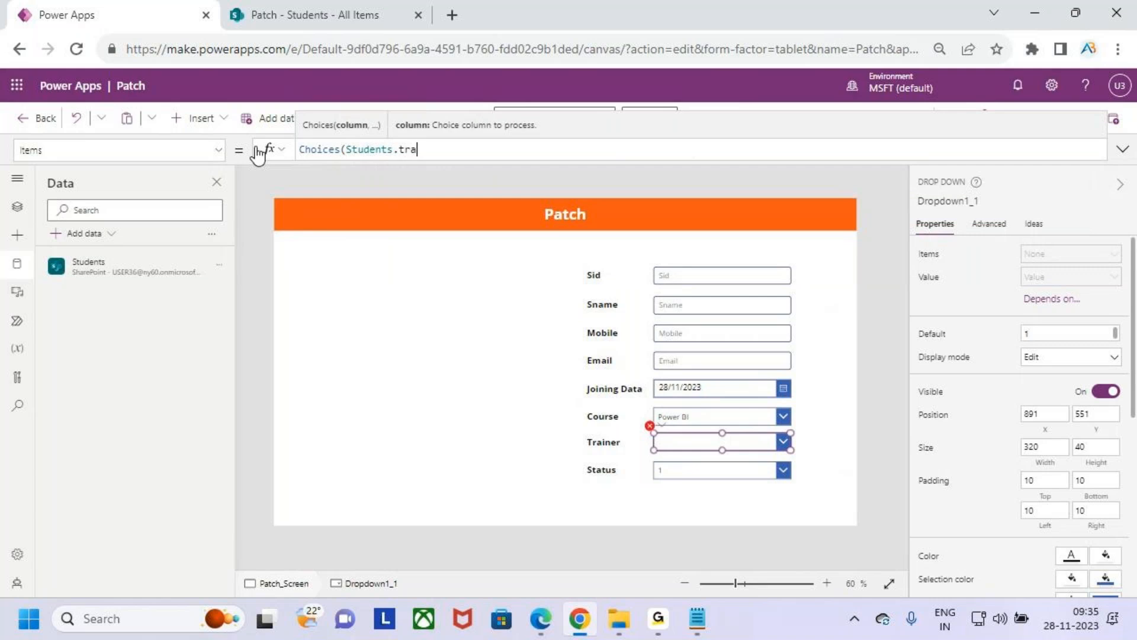
pyautogui.press('BackSpace')
pyautogui.press('BackSpace')
pyautogui.press('BackSpace')
pyautogui.press('BackSpace')
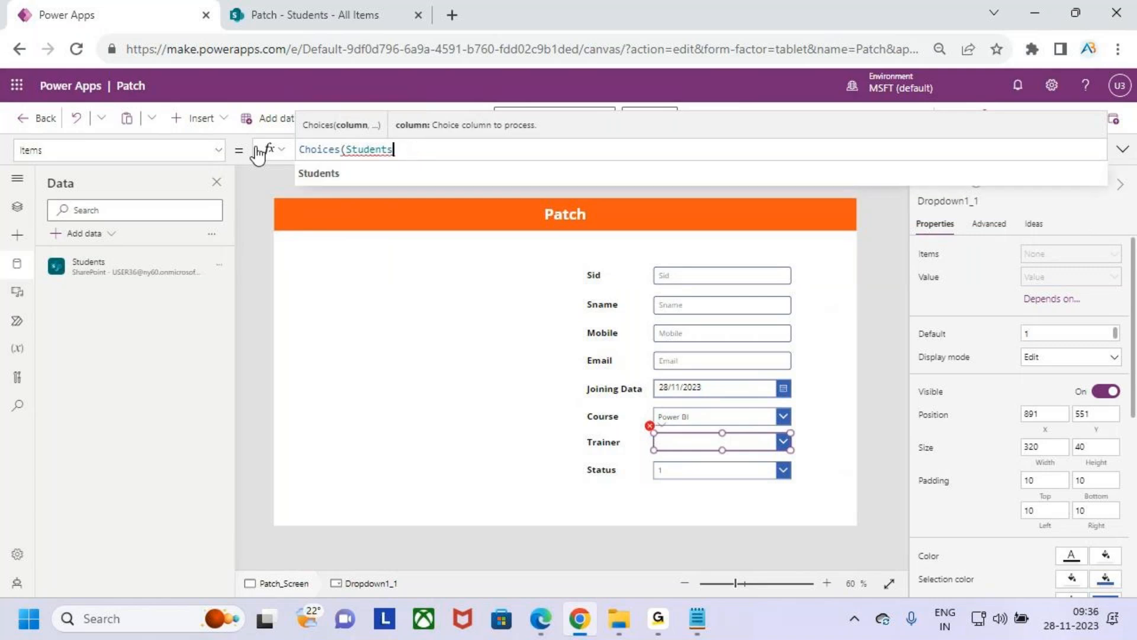
pyautogui.write('.Traine')
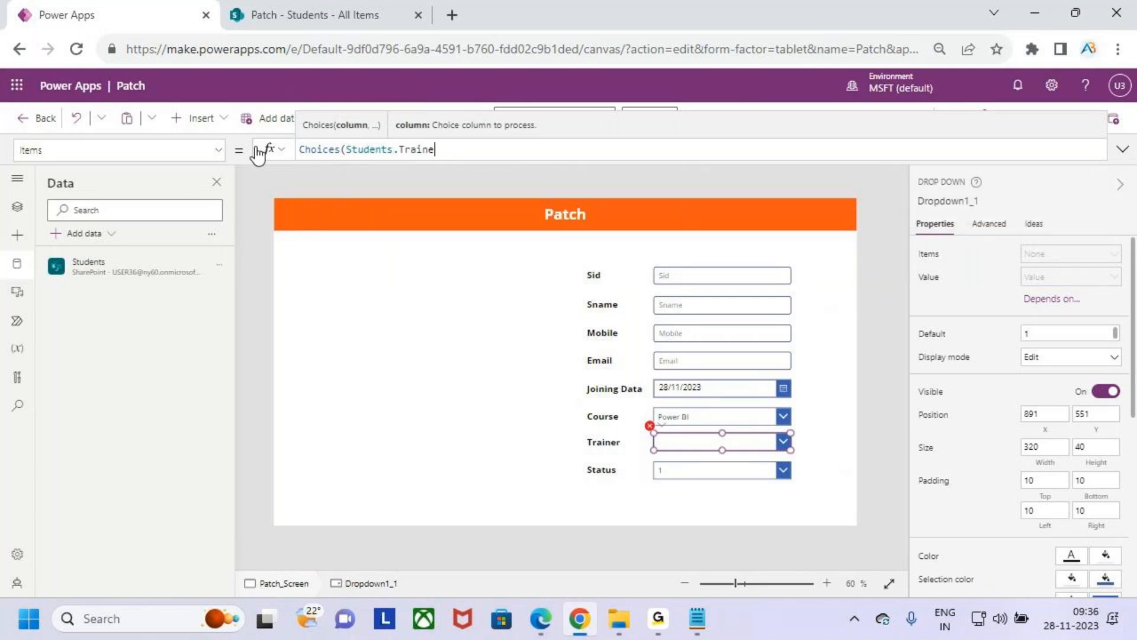
pyautogui.write('r)')
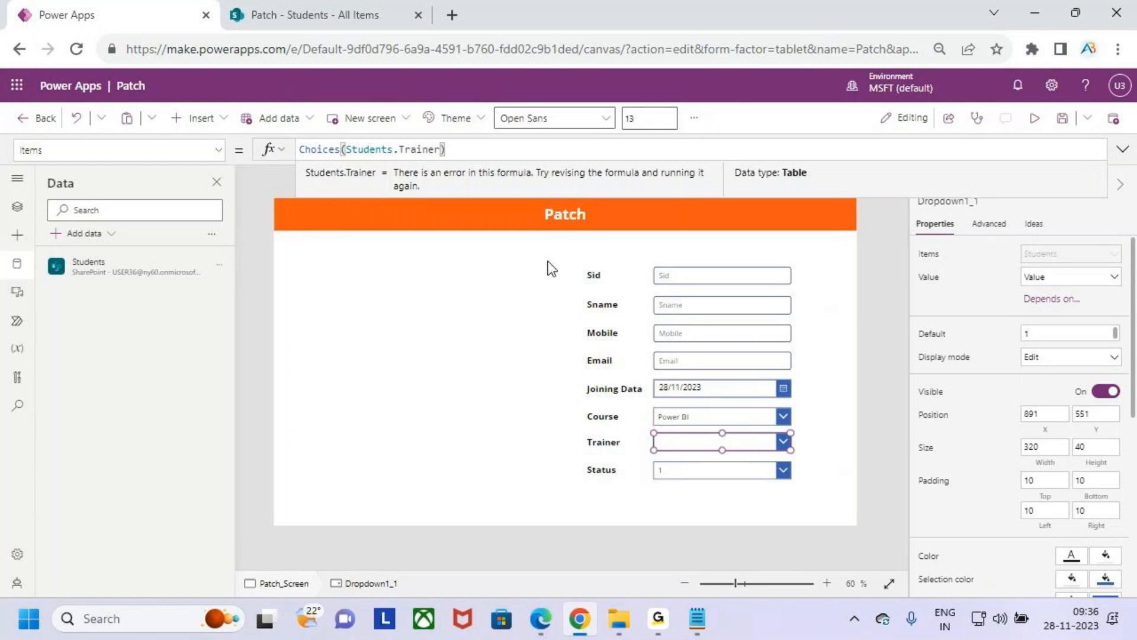
# - Replace the Status drop-down's sample Items formula with Choices(Students.Status)
pyautogui.click(697, 466)
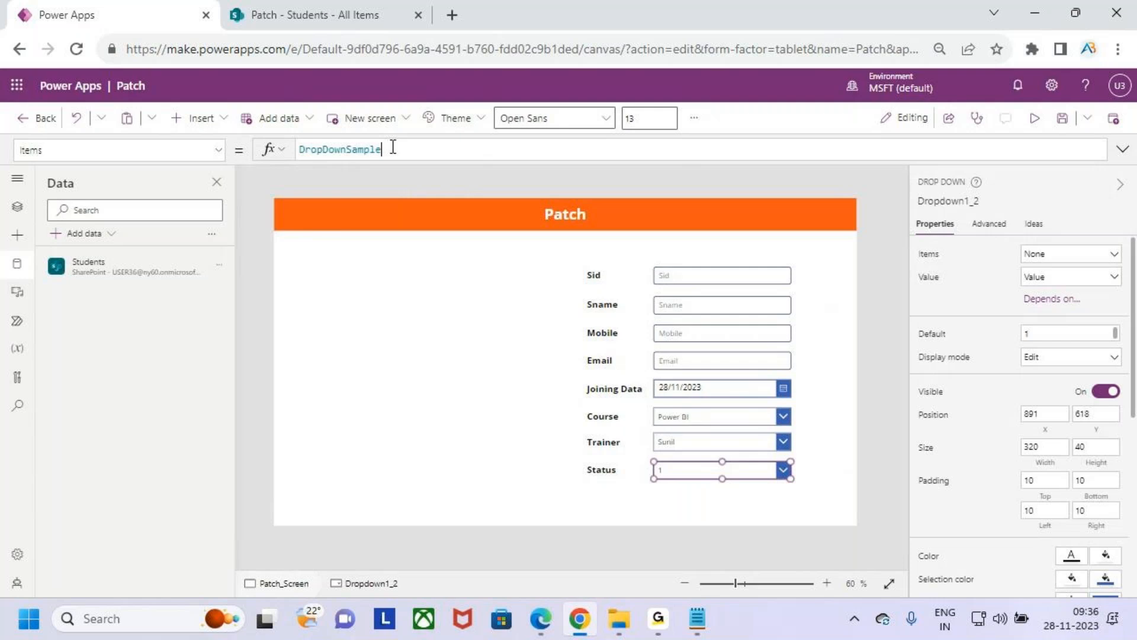
pyautogui.moveTo(392, 150); pyautogui.dragTo(250, 150)
pyautogui.press('BackSpace')
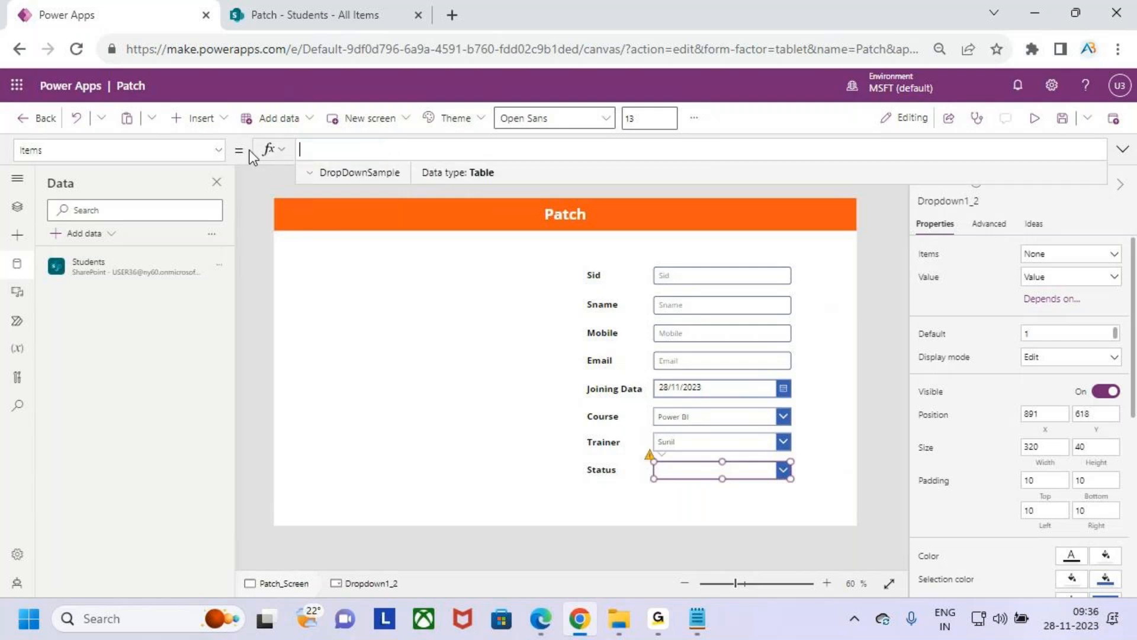
pyautogui.write('Choices(st')
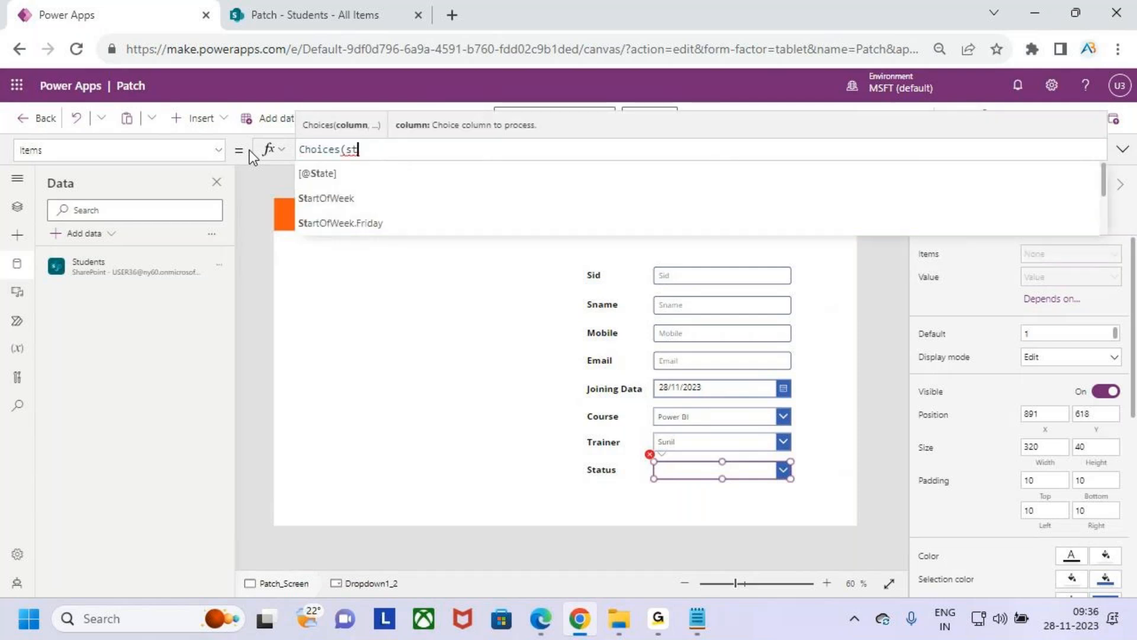
pyautogui.press('BackSpace')
pyautogui.press('BackSpace')
pyautogui.press('Tab')
pyautogui.write(',')
pyautogui.press('BackSpace')
pyautogui.write('.')
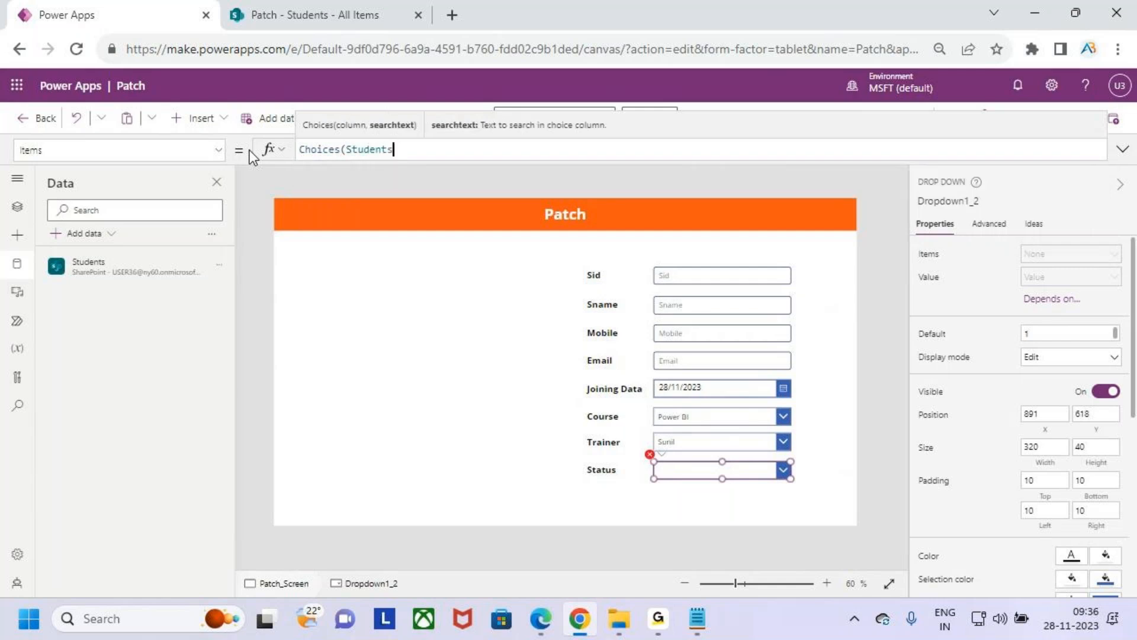
pyautogui.write('Status)')
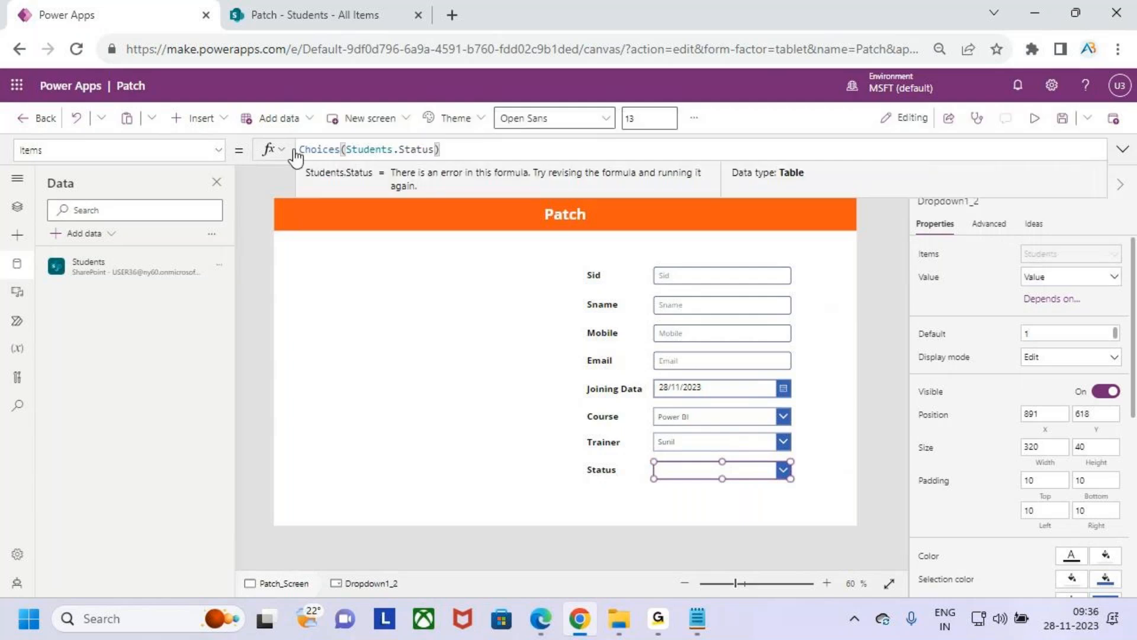
# - Preview the app to check the choices offered by the Course, Trainer and Status drop-downs, then return to editing
pyautogui.click(1036, 119)
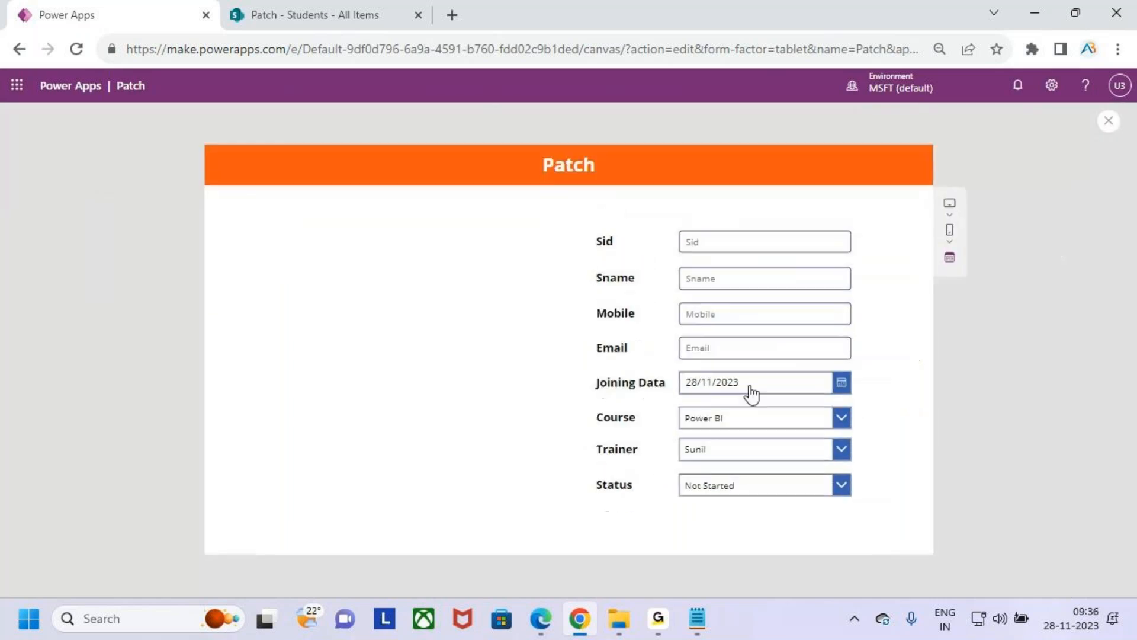
pyautogui.click(841, 418)
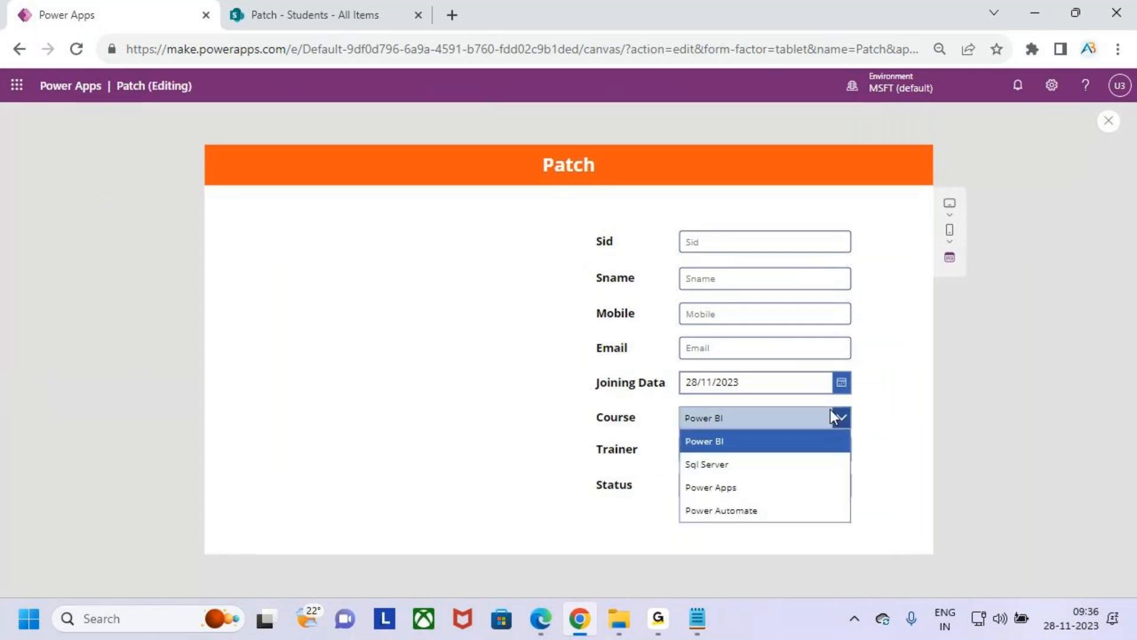
pyautogui.click(844, 421)
pyautogui.click(841, 449)
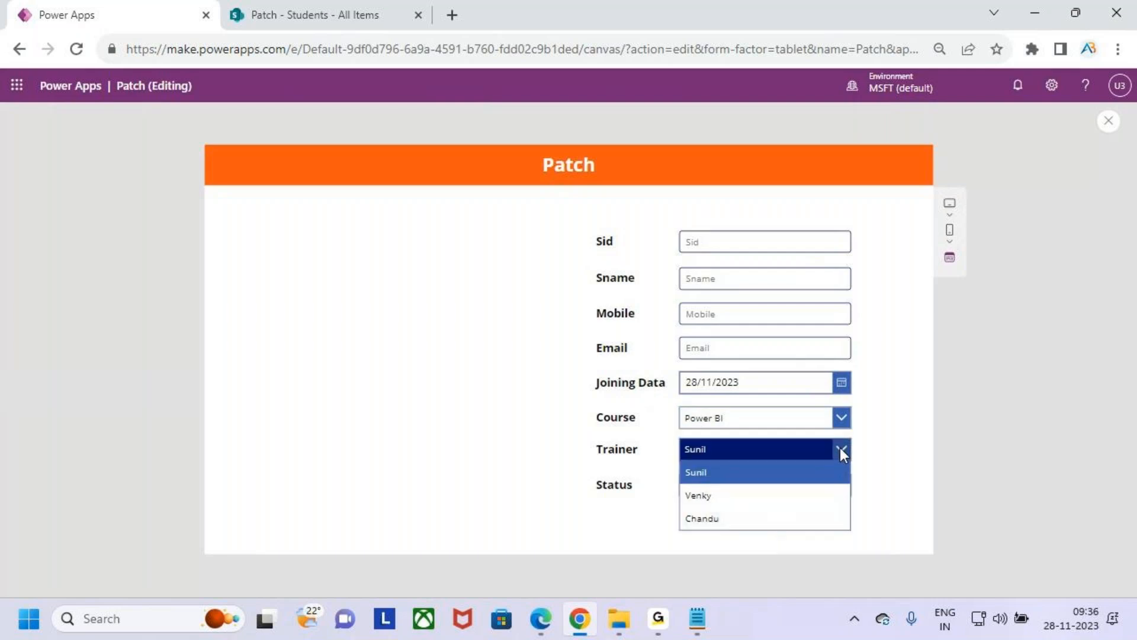
pyautogui.click(841, 449)
pyautogui.click(841, 486)
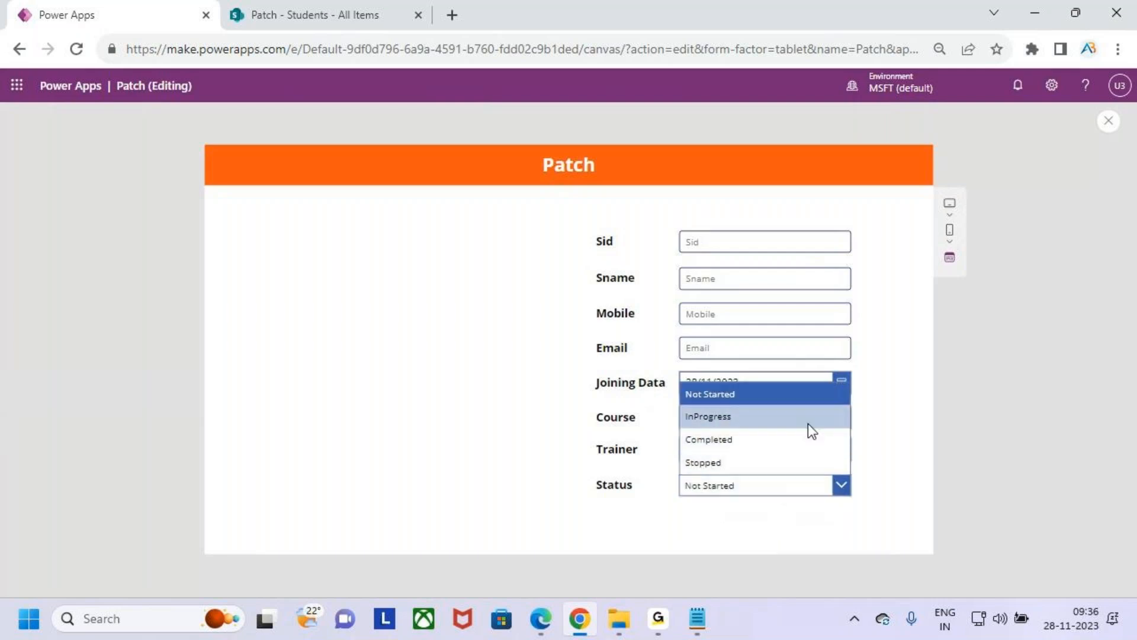
pyautogui.click(1116, 124)
pyautogui.click(1109, 122)
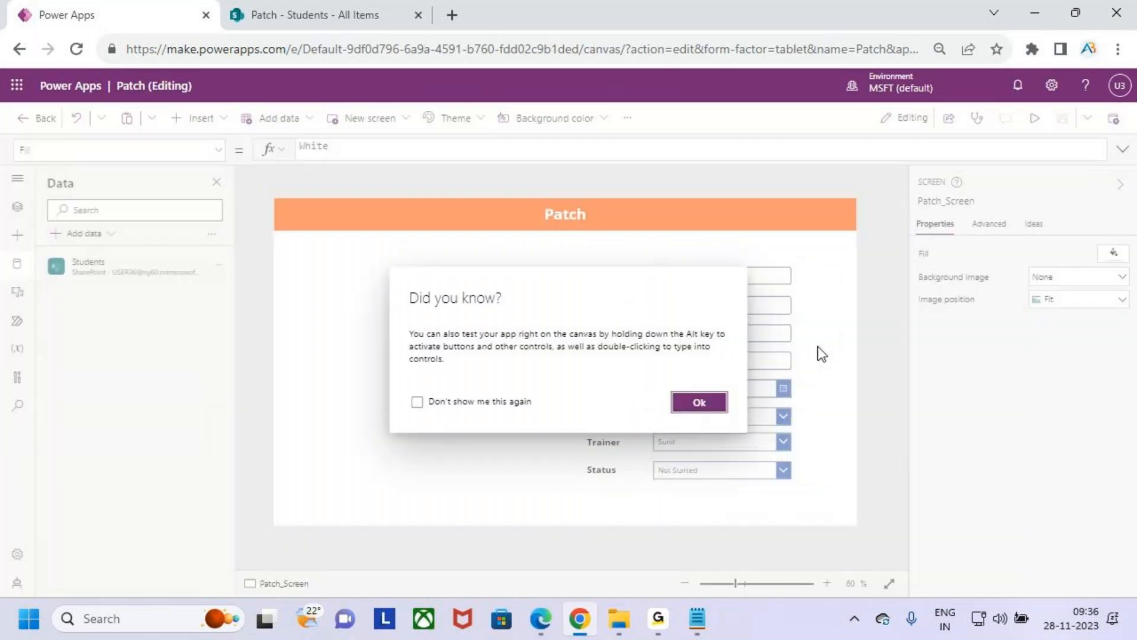
pyautogui.click(692, 403)
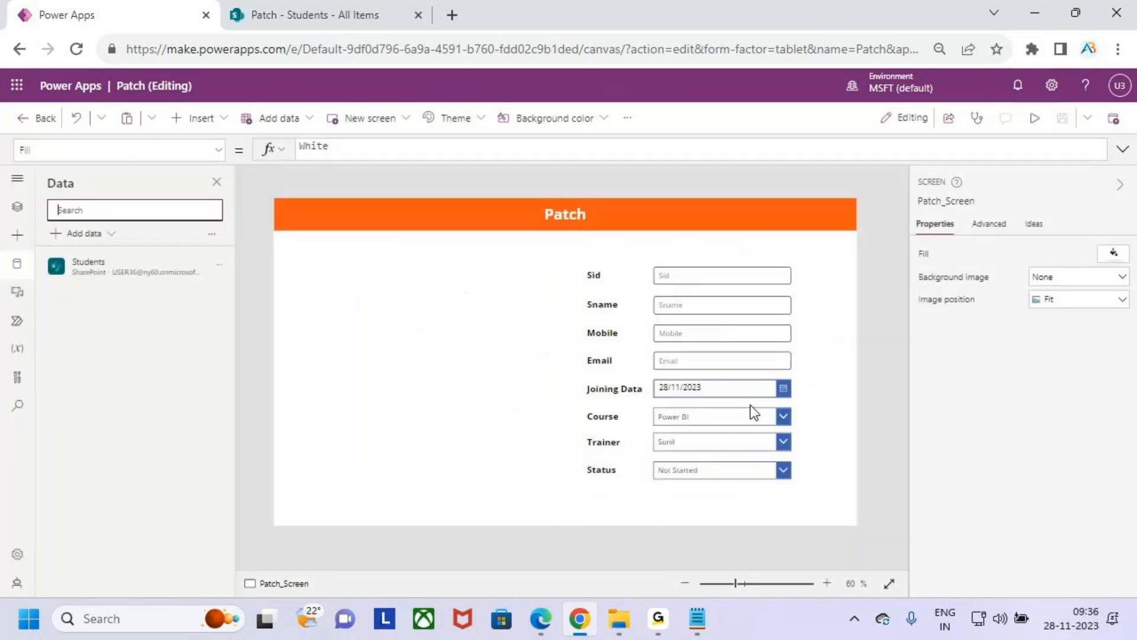
pyautogui.click(601, 281)
pyautogui.click(801, 507)
pyautogui.moveTo(784, 510); pyautogui.dragTo(736, 493)
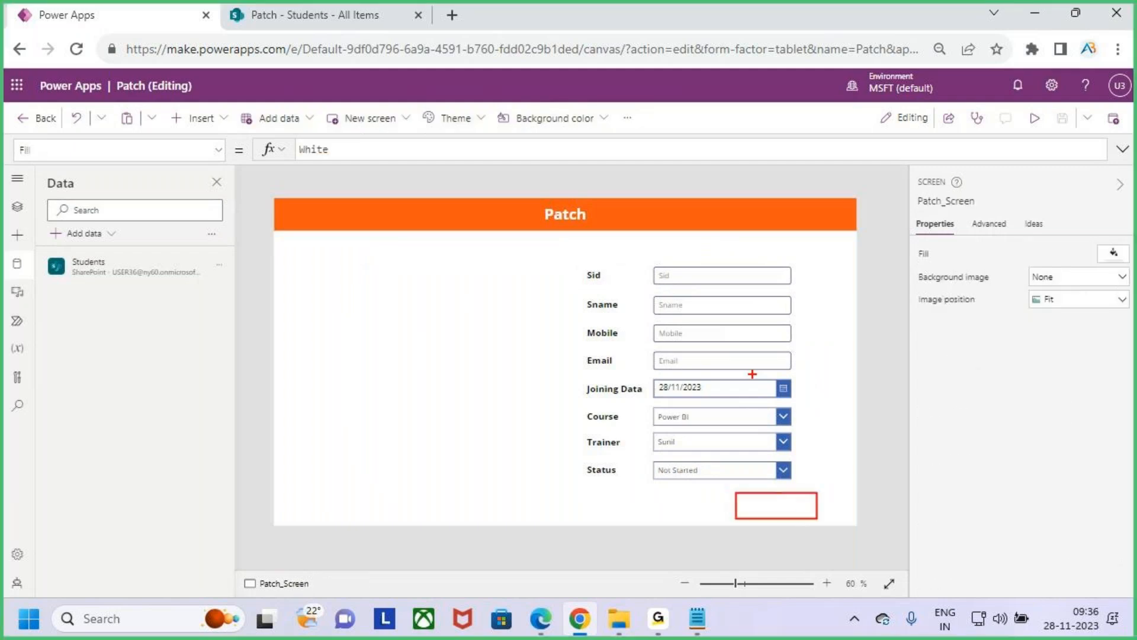
pyautogui.moveTo(647, 263)
pyautogui.mouseDown()
pyautogui.moveTo(752, 449)
pyautogui.moveTo(798, 481)
pyautogui.mouseUp()
pyautogui.moveTo(780, 395); pyautogui.dragTo(805, 371)
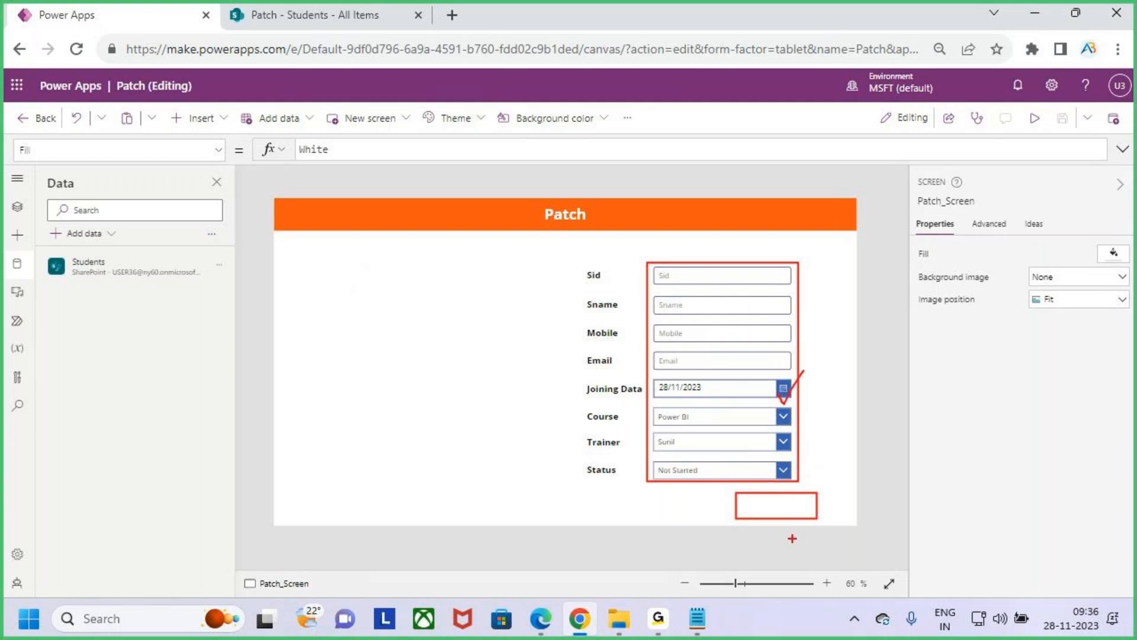
pyautogui.moveTo(294, 30); pyautogui.dragTo(329, 1)
pyautogui.moveTo(804, 508); pyautogui.dragTo(832, 467)
pyautogui.press('Escape')
# - Insert a button and place it below the Status drop-down at about X 1107, Y 702
pyautogui.click(200, 117)
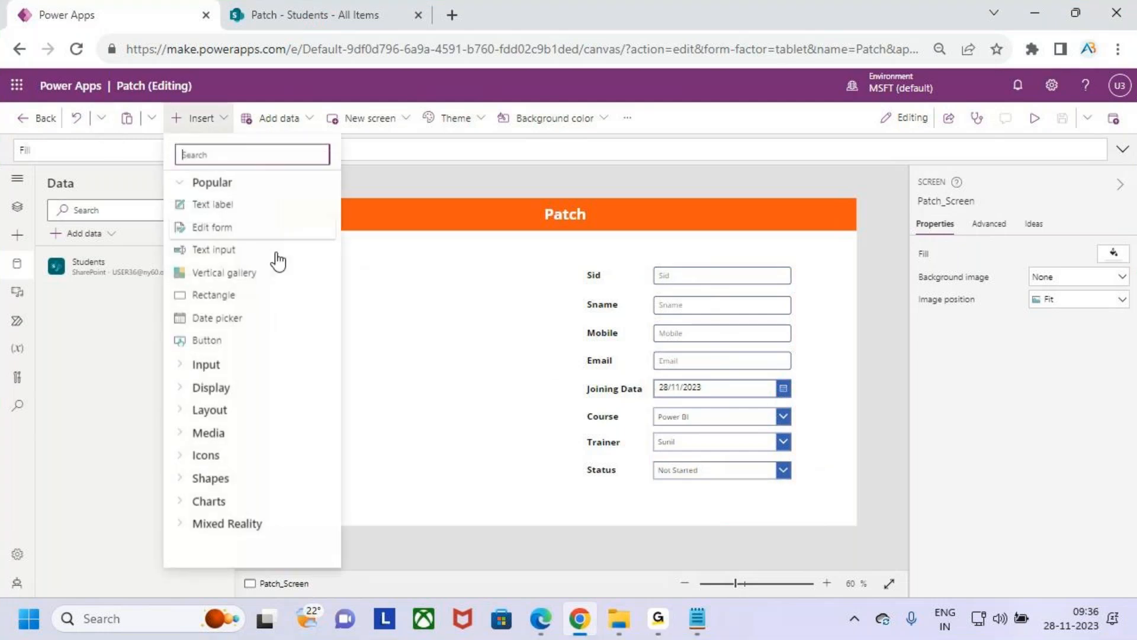
pyautogui.click(246, 344)
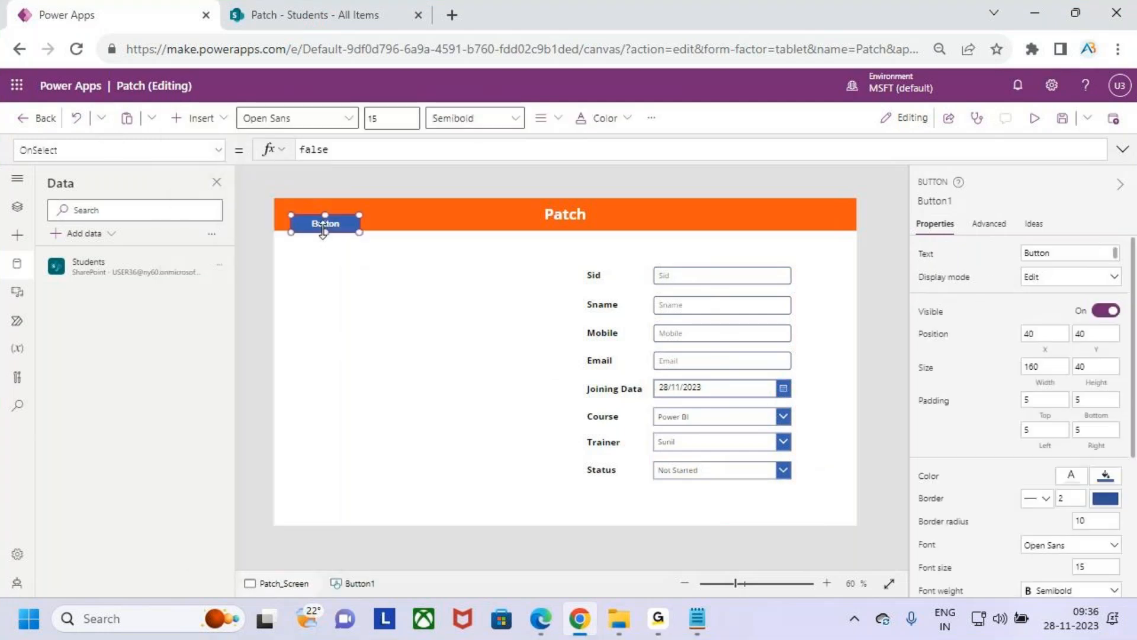
pyautogui.moveTo(325, 223); pyautogui.dragTo(466, 287)
pyautogui.moveTo(544, 319); pyautogui.dragTo(779, 504)
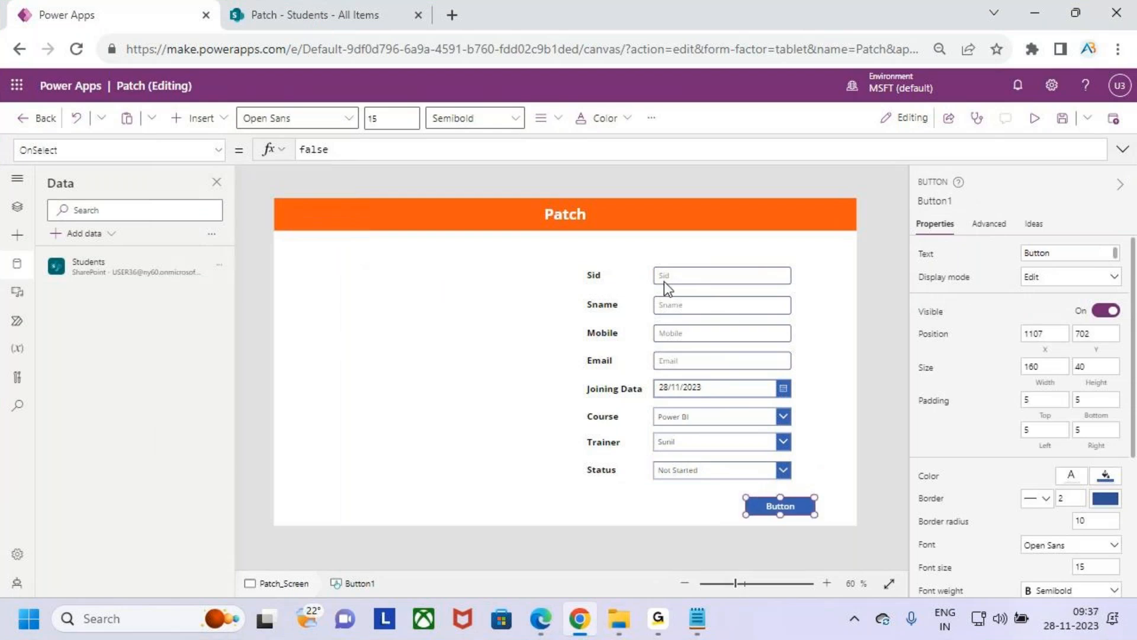
# - Select the form's labels and input controls from Sid to Status together and move them up slightly, away from the button
pyautogui.click(663, 279)
pyautogui.keyDown('shift'); pyautogui.click(594, 275); pyautogui.keyUp('shift')
pyautogui.keyDown('shift'); pyautogui.click(602, 303); pyautogui.keyUp('shift')
pyautogui.keyDown('shift'); pyautogui.click(675, 305); pyautogui.keyUp('shift')
pyautogui.keyDown('shift'); pyautogui.click(675, 333); pyautogui.keyUp('shift')
pyautogui.keyDown('shift'); pyautogui.click(671, 386); pyautogui.keyUp('shift')
pyautogui.keyDown('shift'); pyautogui.click(671, 362); pyautogui.keyUp('shift')
pyautogui.keyDown('shift'); pyautogui.click(600, 360); pyautogui.keyUp('shift')
pyautogui.keyDown('shift'); pyautogui.click(600, 335); pyautogui.keyUp('shift')
pyautogui.keyDown('shift'); pyautogui.click(616, 389); pyautogui.keyUp('shift')
pyautogui.keyDown('shift'); pyautogui.click(602, 416); pyautogui.keyUp('shift')
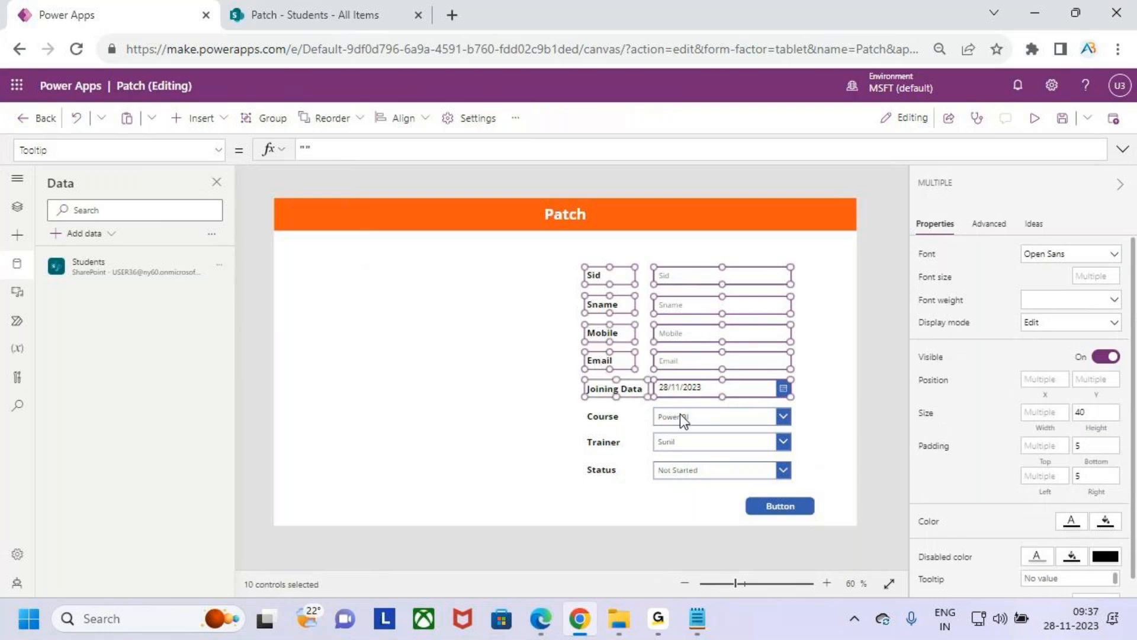
pyautogui.keyDown('shift'); pyautogui.click(680, 413); pyautogui.keyUp('shift')
pyautogui.keyDown('shift'); pyautogui.click(681, 445); pyautogui.keyUp('shift')
pyautogui.keyDown('shift'); pyautogui.click(686, 469); pyautogui.keyUp('shift')
pyautogui.keyDown('shift'); pyautogui.click(616, 469); pyautogui.keyUp('shift')
pyautogui.moveTo(696, 313); pyautogui.dragTo(696, 298)
pyautogui.click(830, 438)
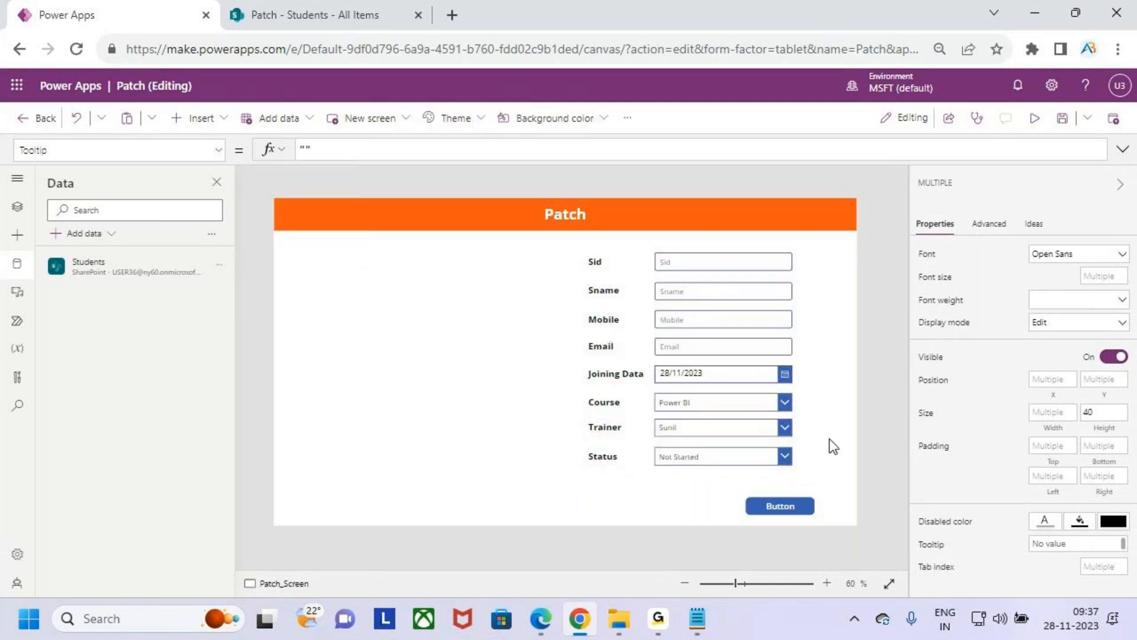
# - Move the button closer to the Status drop-down, at about X 1065, Y 672, and set its text to Patch
pyautogui.click(781, 503)
pyautogui.moveTo(780, 503); pyautogui.dragTo(763, 491)
pyautogui.click(927, 259)
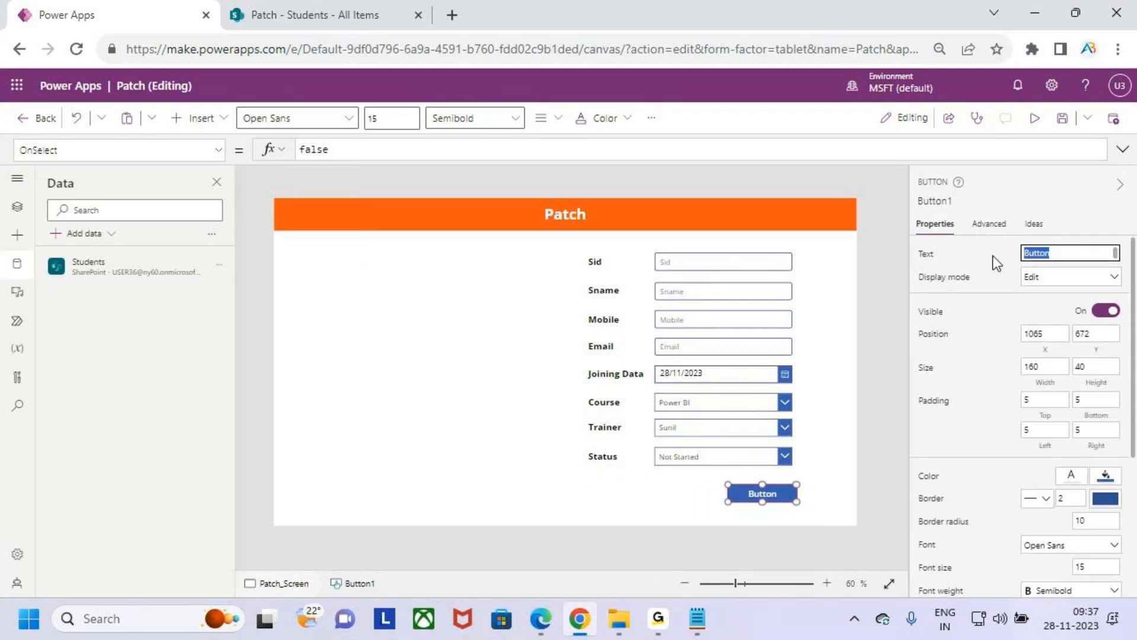
pyautogui.write('tch')
pyautogui.press('BackSpace')
pyautogui.press('BackSpace')
pyautogui.press('BackSpace')
pyautogui.press('BackSpace')
pyautogui.press('BackSpace')
pyautogui.press('BackSpace')
pyautogui.press('BackSpace')
pyautogui.press('BackSpace')
pyautogui.press('BackSpace')
pyautogui.write('Patch')
pyautogui.click(834, 439)
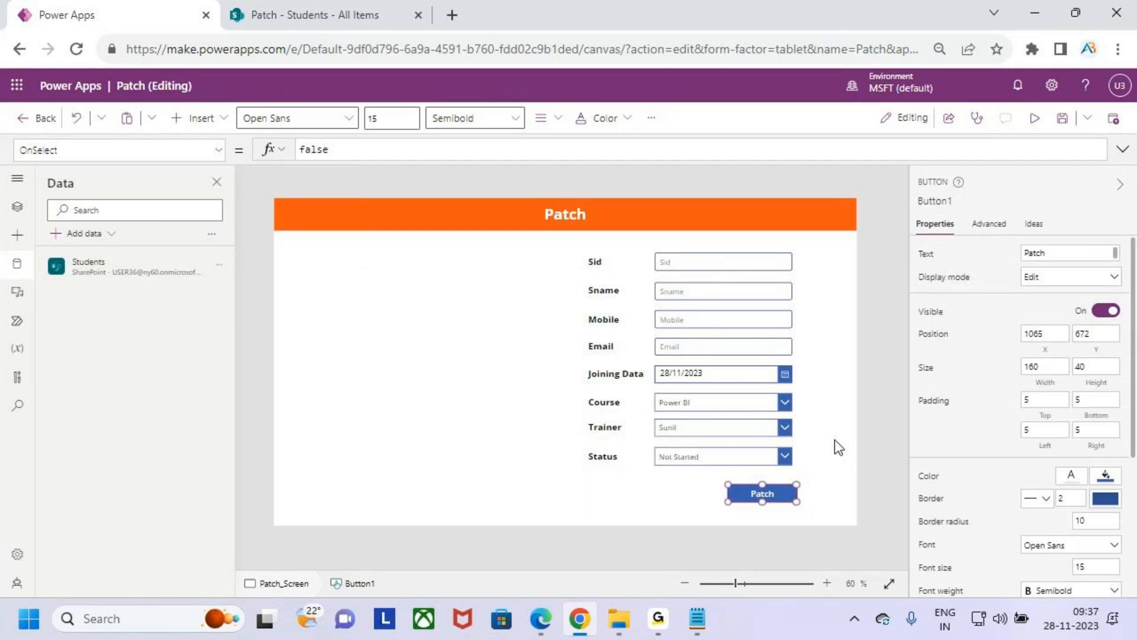
pyautogui.click(770, 495)
pyautogui.hotkey('ctrl', '2')
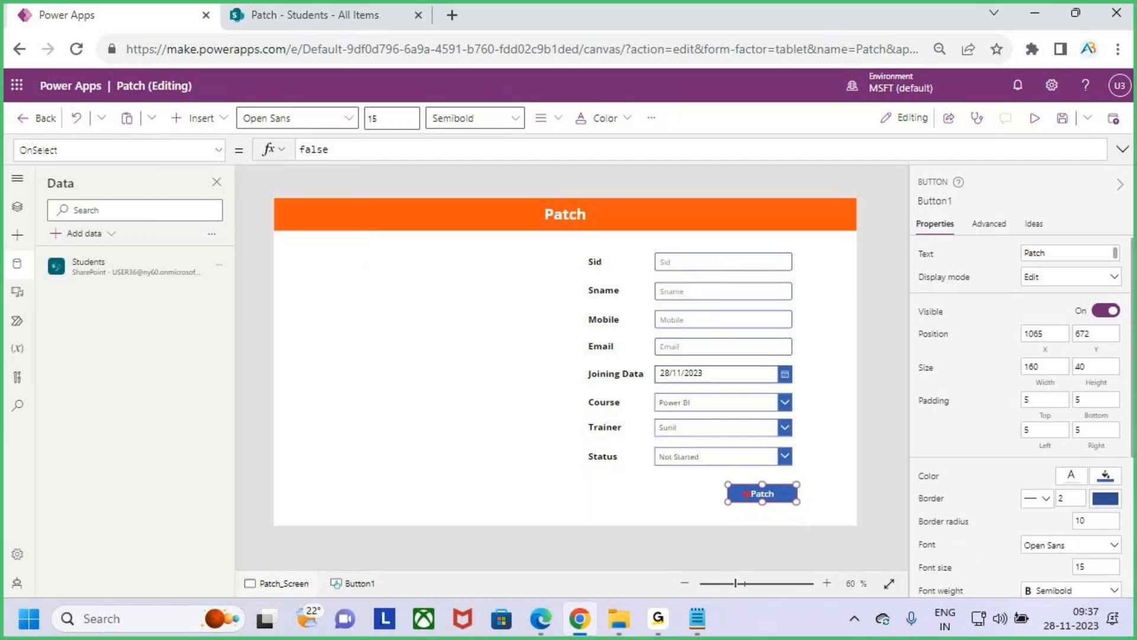
pyautogui.moveTo(713, 473)
pyautogui.mouseDown()
pyautogui.moveTo(804, 518)
pyautogui.moveTo(811, 481)
pyautogui.mouseUp()
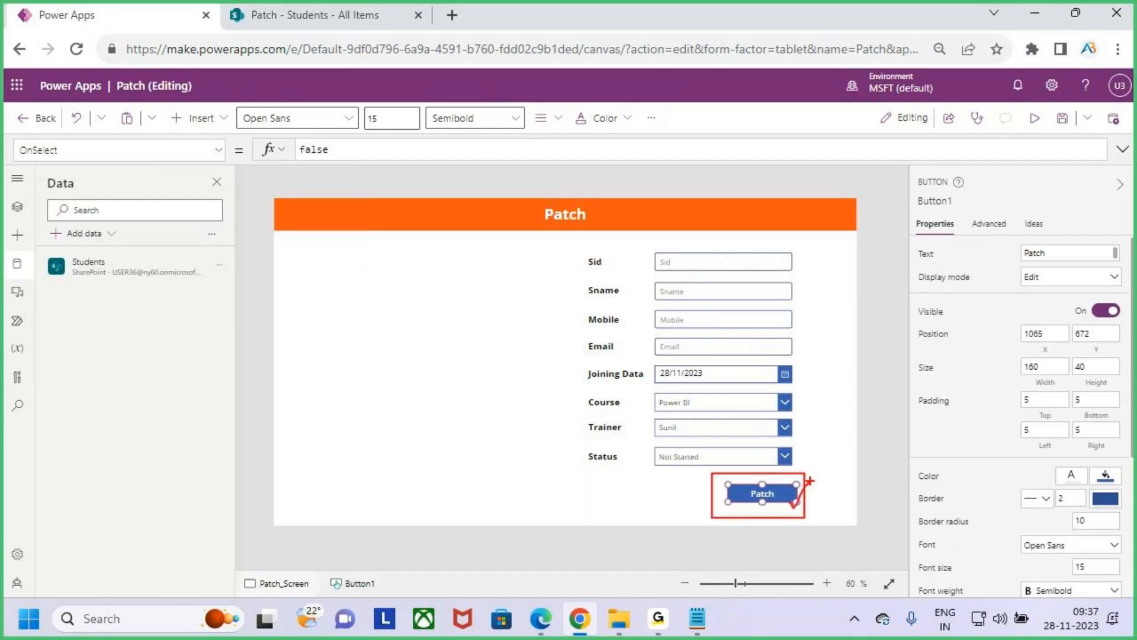
pyautogui.moveTo(721, 252)
pyautogui.mouseDown()
pyautogui.moveTo(655, 434)
pyautogui.moveTo(799, 326)
pyautogui.moveTo(724, 259)
pyautogui.mouseUp()
pyautogui.moveTo(688, 318)
pyautogui.mouseDown()
pyautogui.moveTo(418, 222)
pyautogui.moveTo(372, 26)
pyautogui.moveTo(363, 64)
pyautogui.mouseUp()
pyautogui.moveTo(375, 25); pyautogui.dragTo(408, 80)
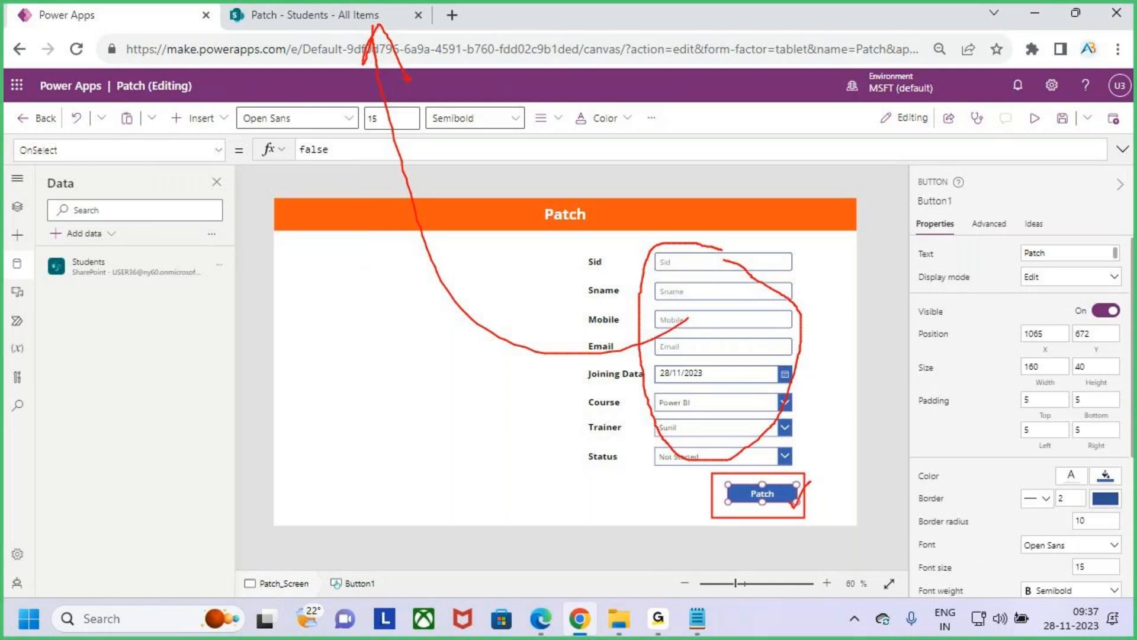
pyautogui.press('Escape')
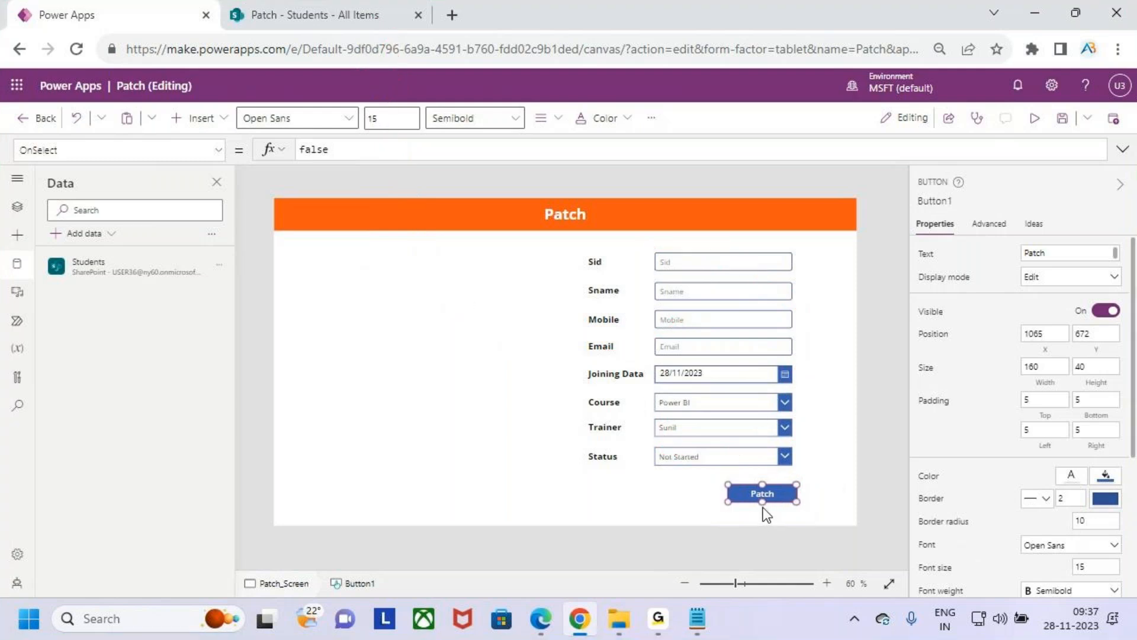
# - Increase the Patch button's height to about 53
pyautogui.moveTo(763, 504)
pyautogui.mouseDown()
pyautogui.moveTo(763, 521)
pyautogui.moveTo(764, 508)
pyautogui.mouseUp()
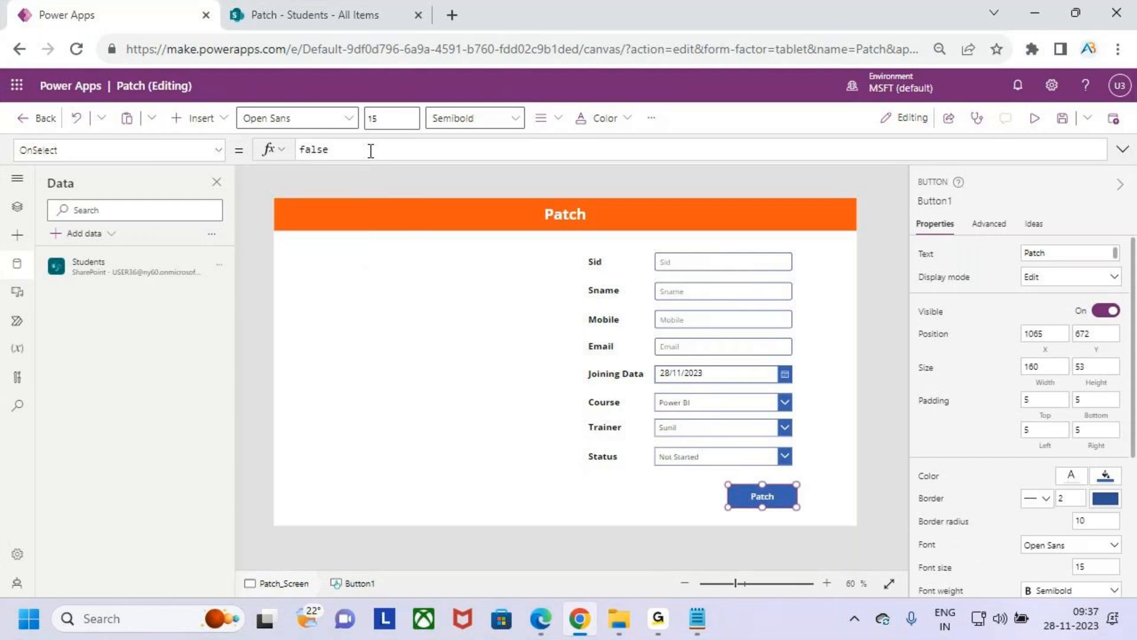
# - Replace the Patch button's OnSelect formula with the opening of a Patch function in the expanded formula editor
pyautogui.click(1123, 151)
pyautogui.moveTo(368, 156); pyautogui.dragTo(258, 164)
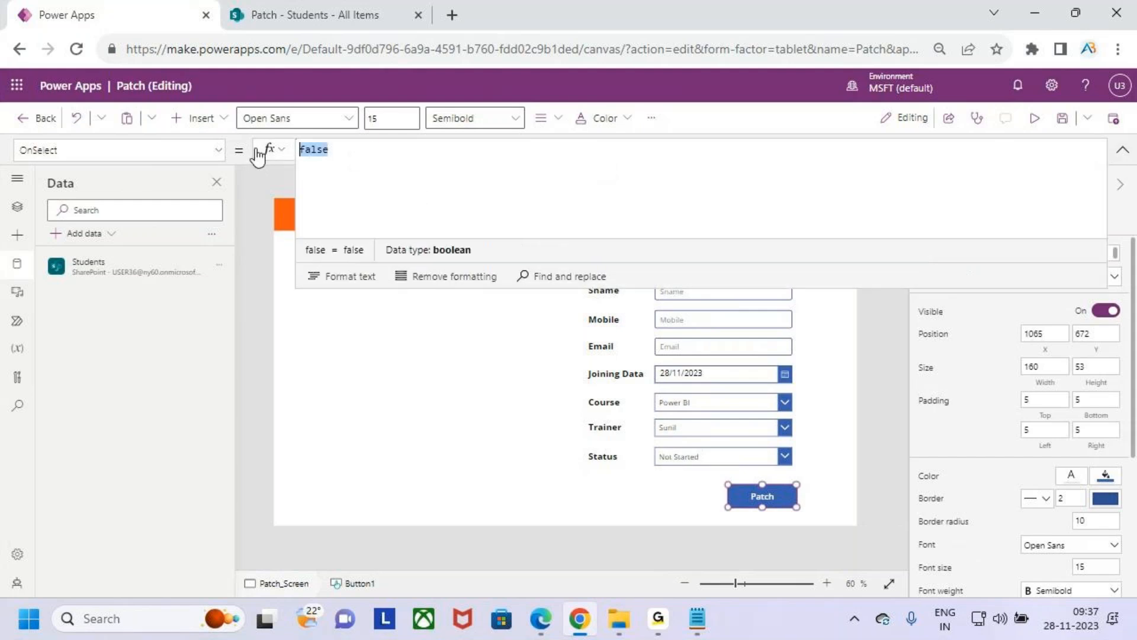
pyautogui.write('patch')
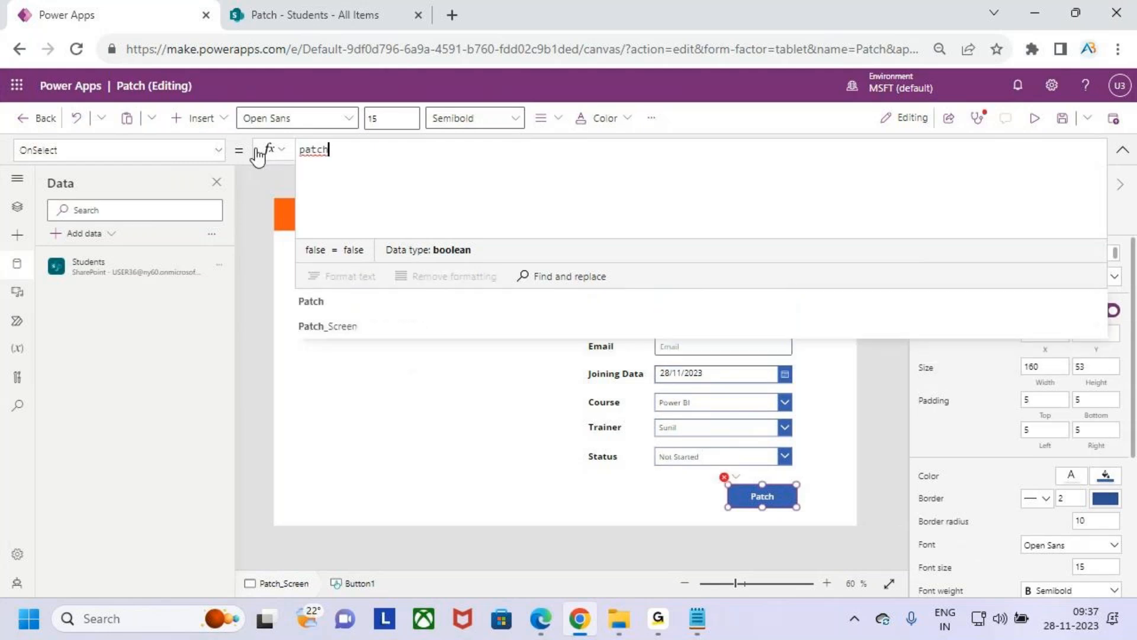
pyautogui.press('Tab')
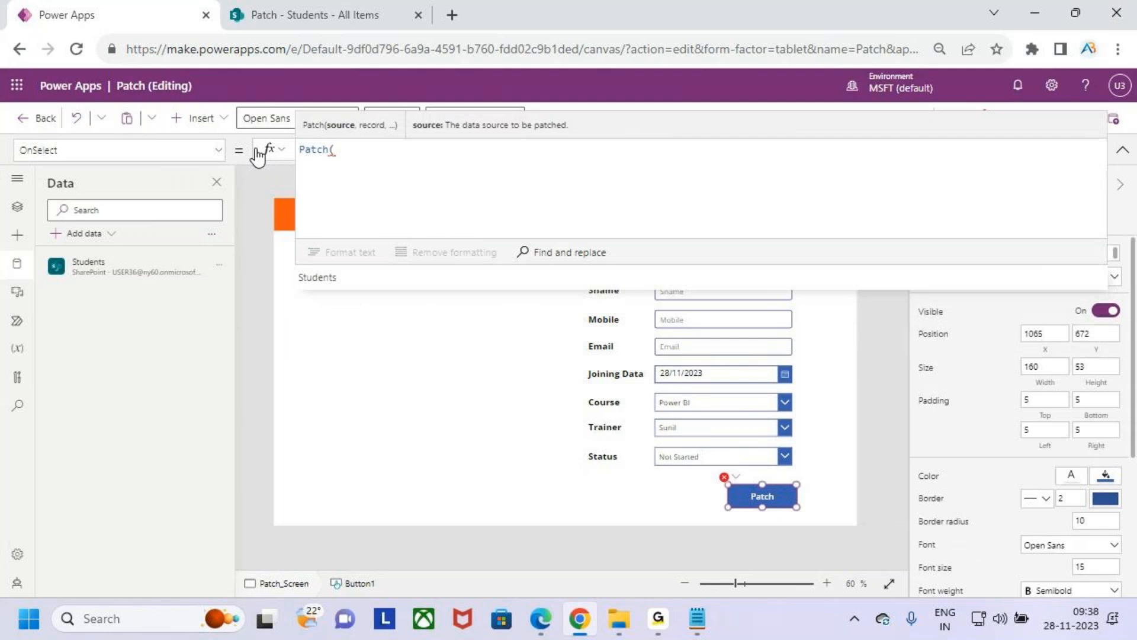
pyautogui.scroll(1, 396, 166)
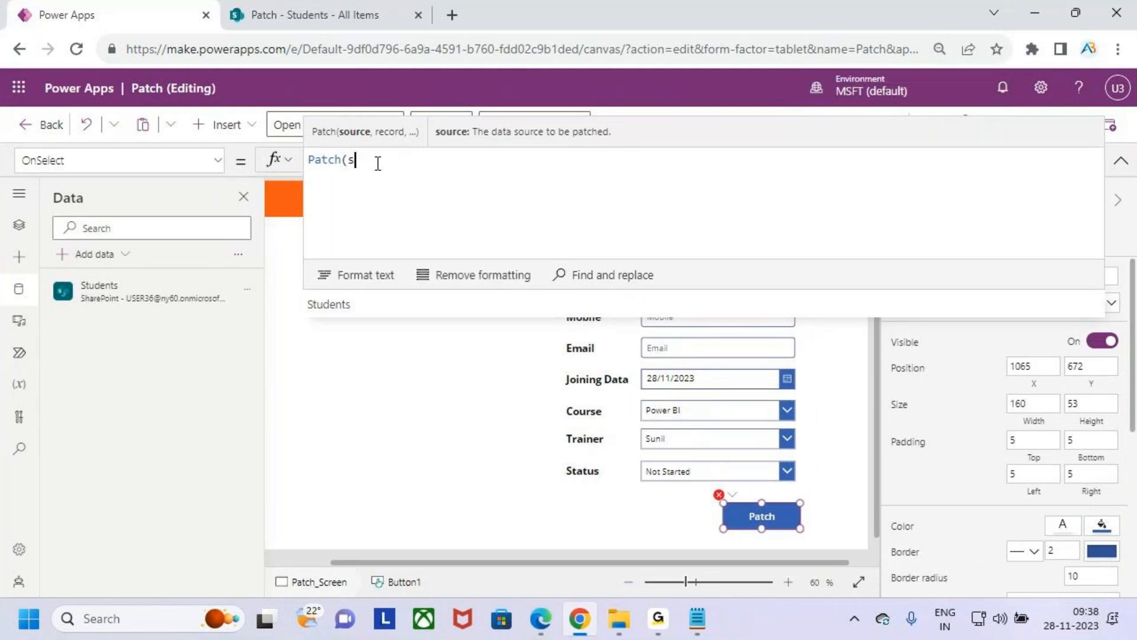
pyautogui.write('s')
pyautogui.press('Down')
pyautogui.press('Return')
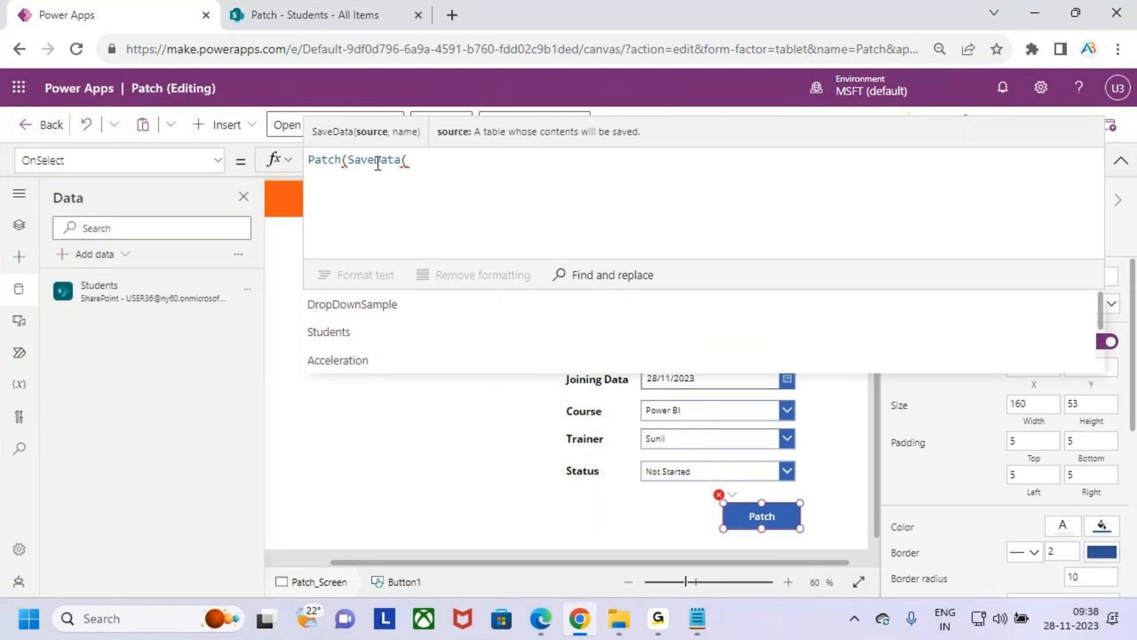
pyautogui.press('BackSpace')
pyautogui.press('BackSpace')
pyautogui.press('BackSpace')
pyautogui.press('BackSpace')
pyautogui.press('BackSpace')
pyautogui.press('BackSpace')
pyautogui.press('BackSpace')
pyautogui.press('BackSpace')
pyautogui.press('BackSpace')
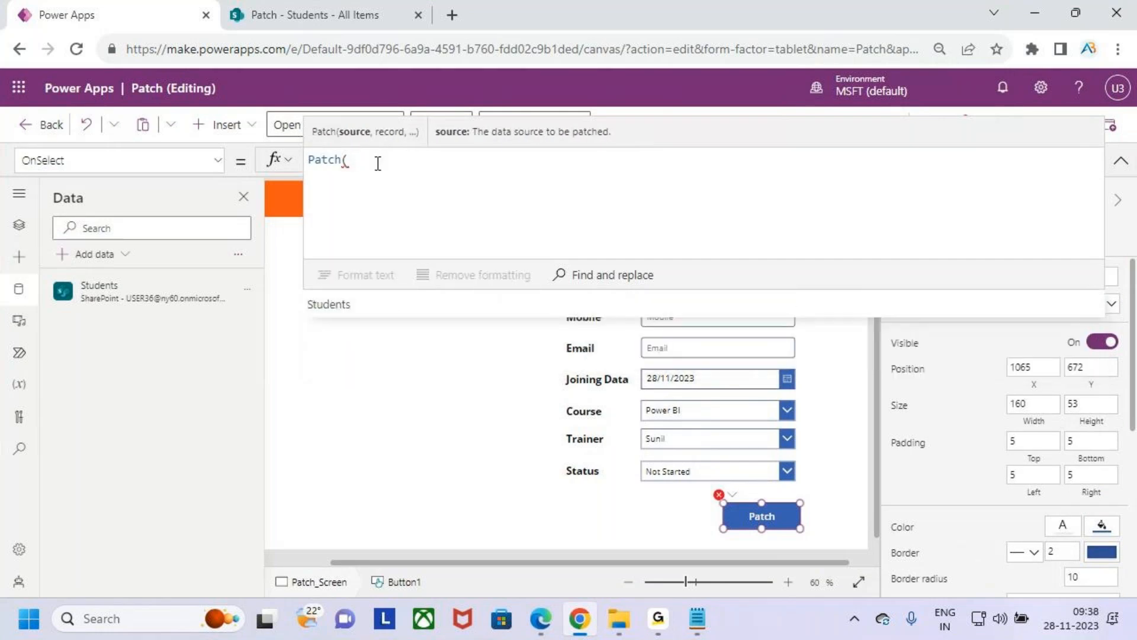
# - Supply Students as the Patch function's data source argument, followed by a comma
pyautogui.press('Return')
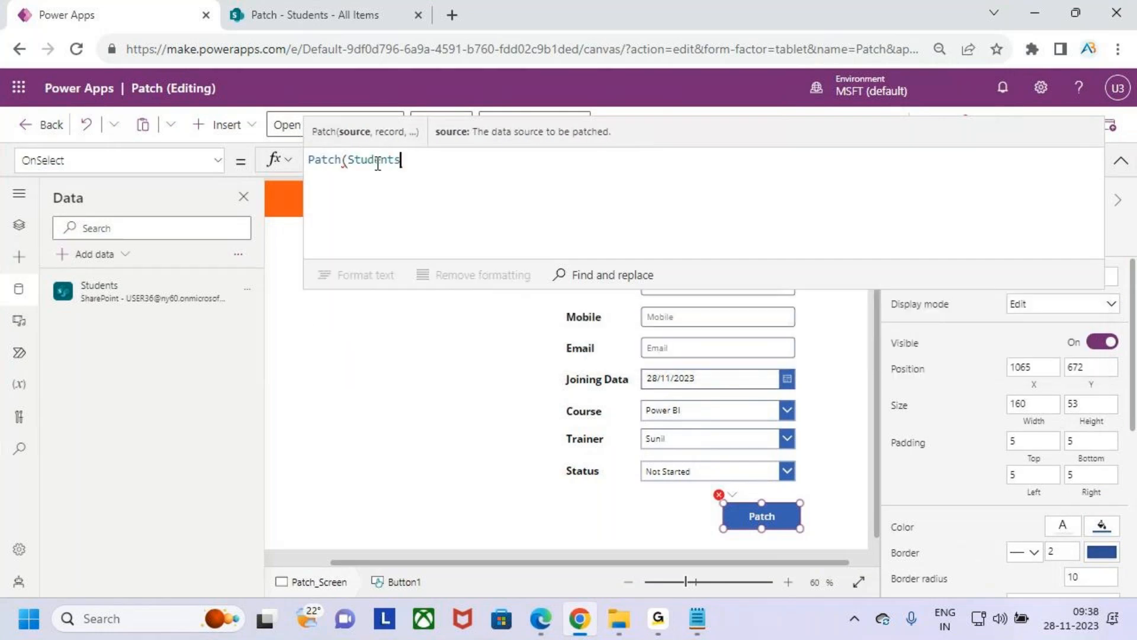
pyautogui.write(',')
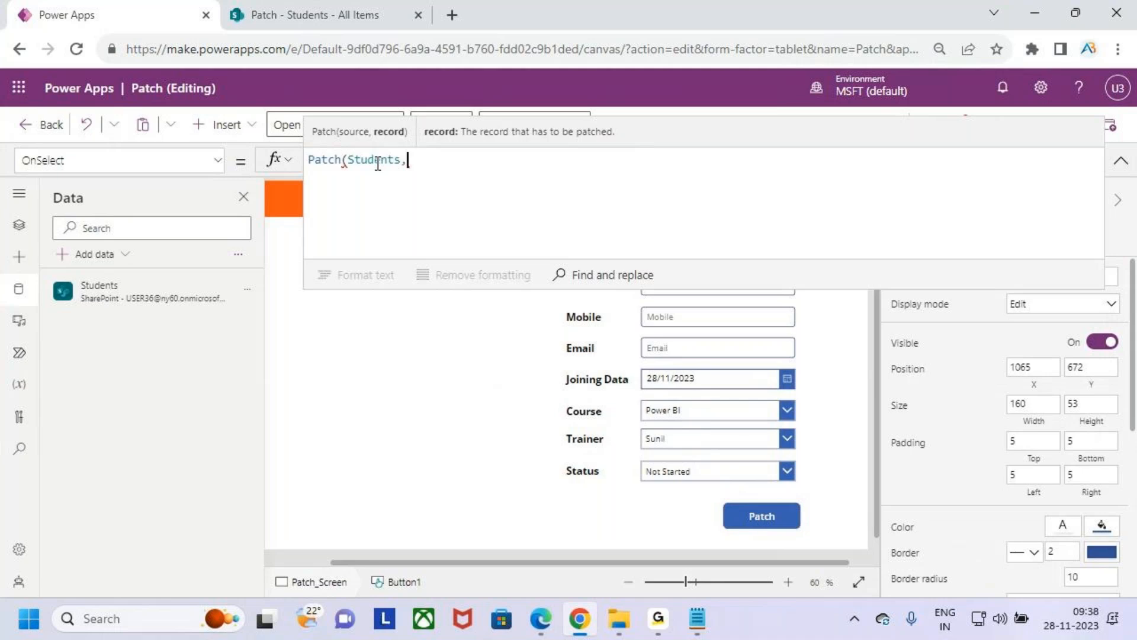
# - Review the Defaults Function line under Create a New Record using Patch Function in the Notepad notes, and return to Power Apps
pyautogui.hotkey('alt', 'Tab')
pyautogui.hotkey('alt', 'Tab')
pyautogui.hotkey('alt', 'Tab')
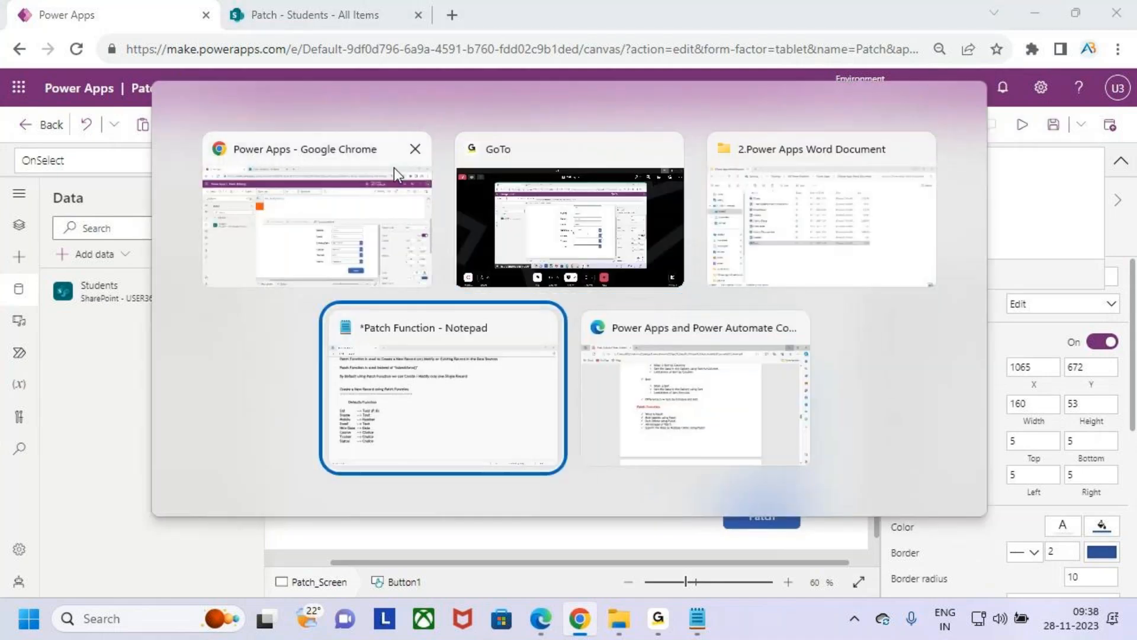
pyautogui.moveTo(170, 219); pyautogui.dragTo(244, 219)
pyautogui.moveTo(99, 283); pyautogui.dragTo(261, 286)
pyautogui.click(264, 285)
pyautogui.hotkey('alt', 'Tab')
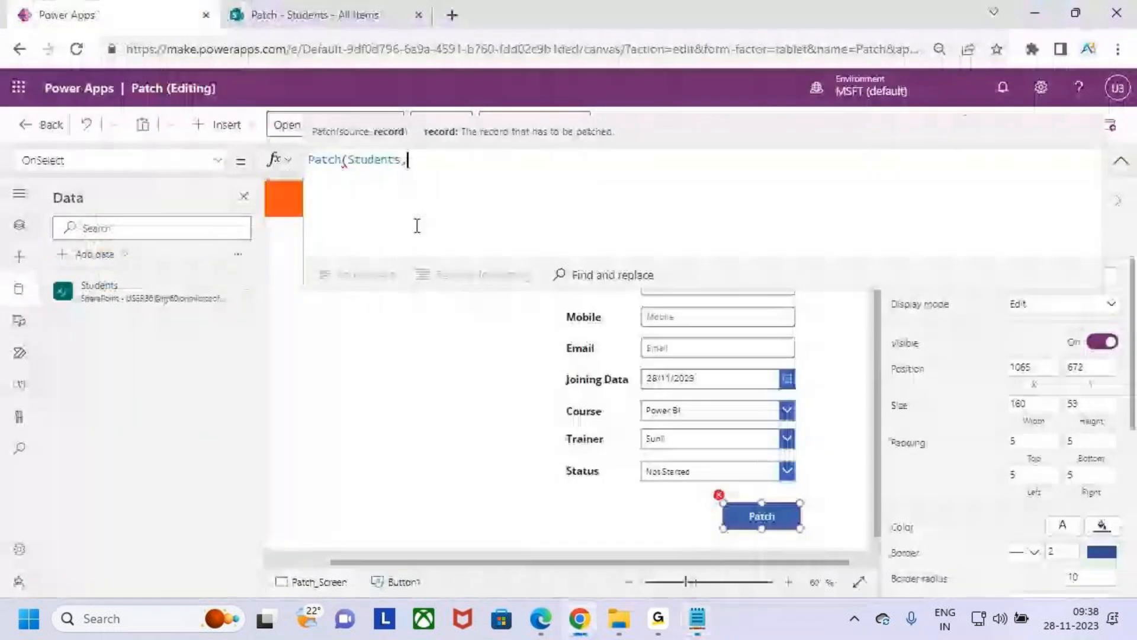
# - Add Defaults(Students) as the Patch function's record argument, followed by a comma
pyautogui.write('defa')
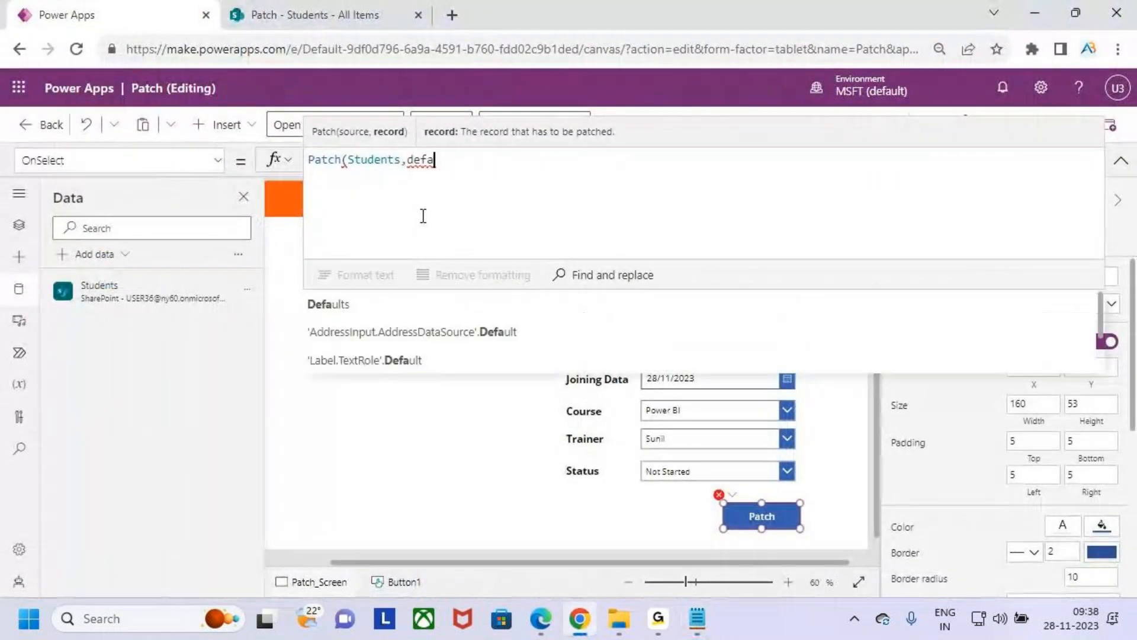
pyautogui.press('Tab')
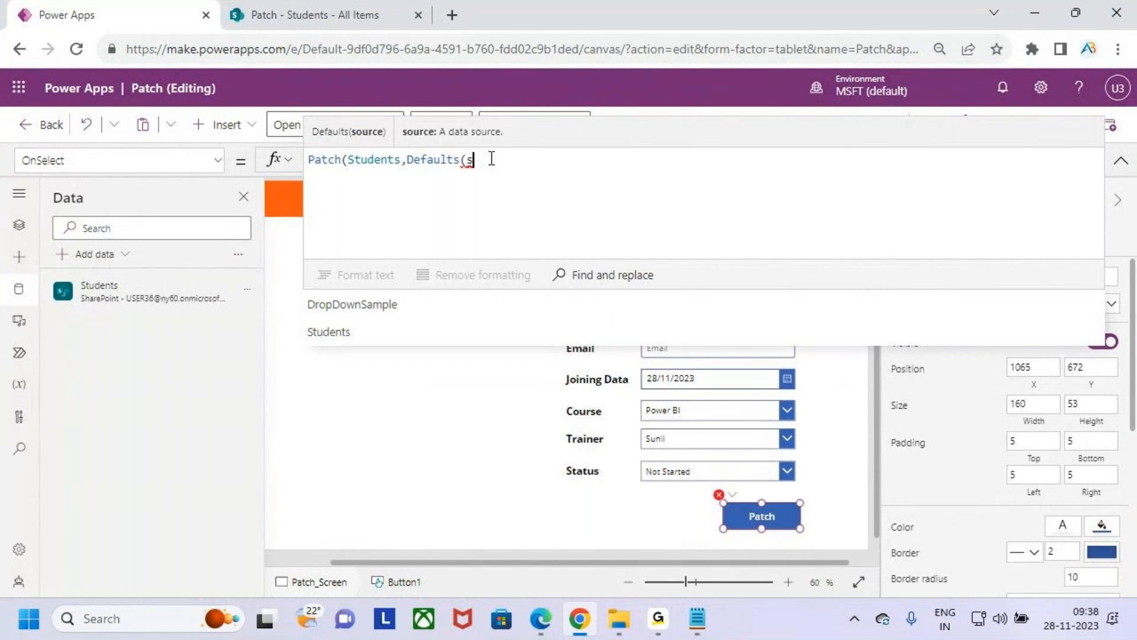
pyautogui.press('BackSpace')
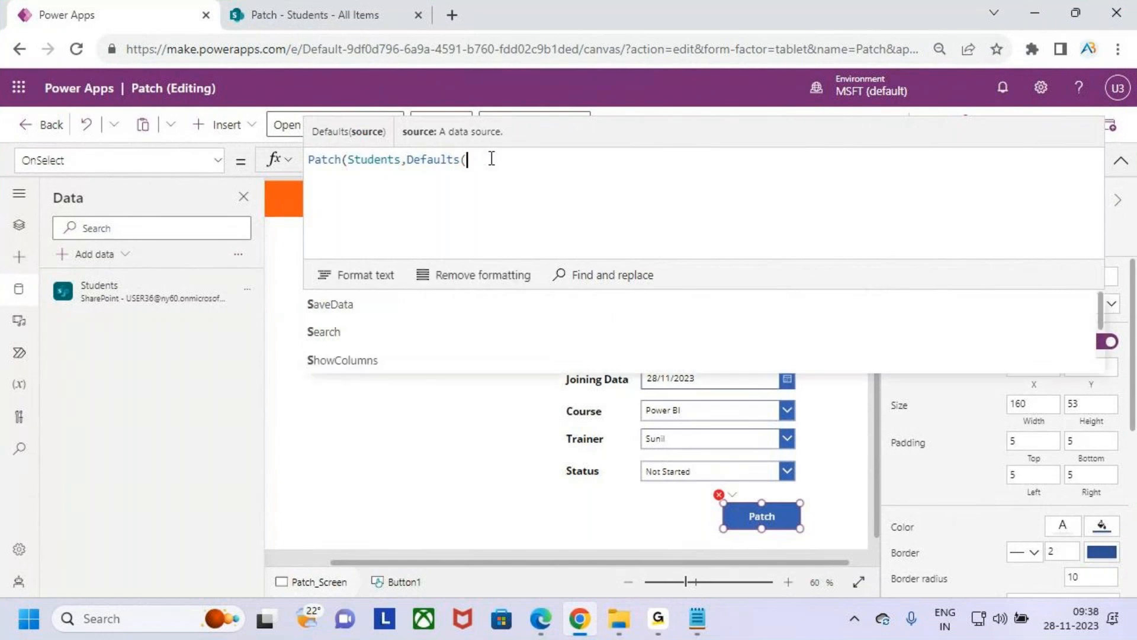
pyautogui.press('Down')
pyautogui.press('Down')
pyautogui.press('Tab')
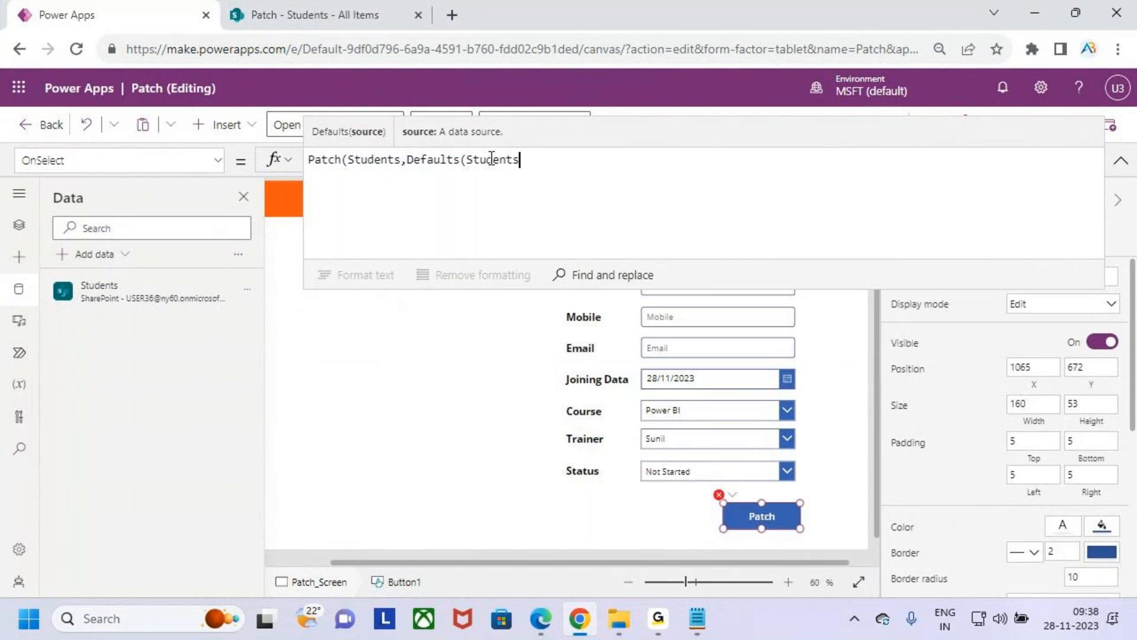
pyautogui.write('),')
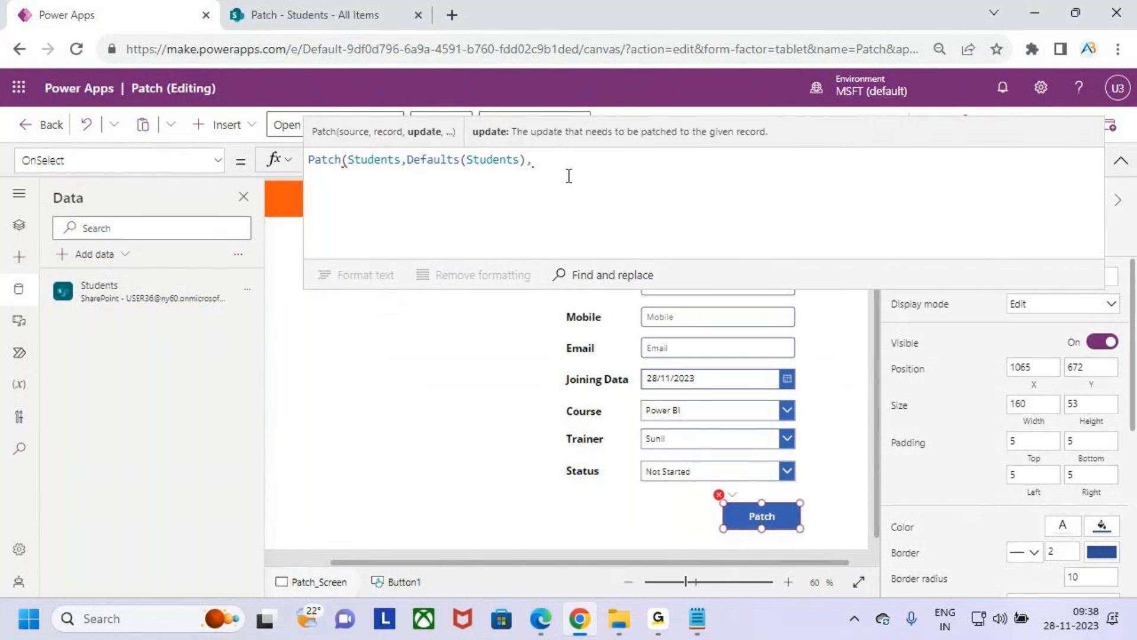
# - Add an indented, empty pair of curly braces as the update argument, close the Patch function, and place the cursor inside the braces
pyautogui.hotkey('shift', 'Return')
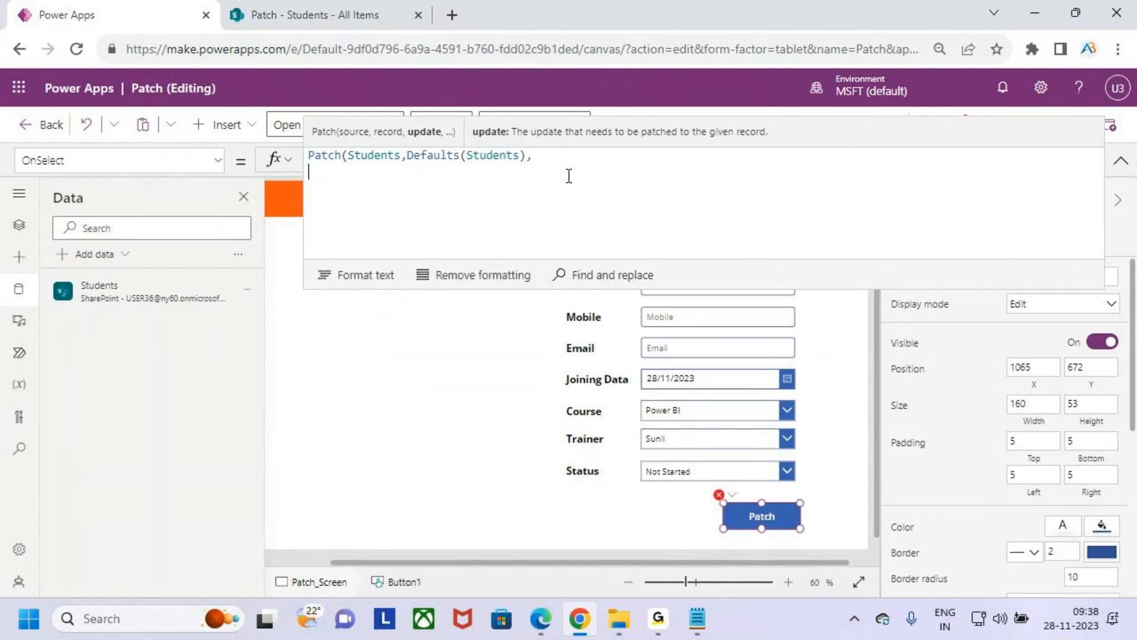
pyautogui.press('Tab')
pyautogui.write('{')
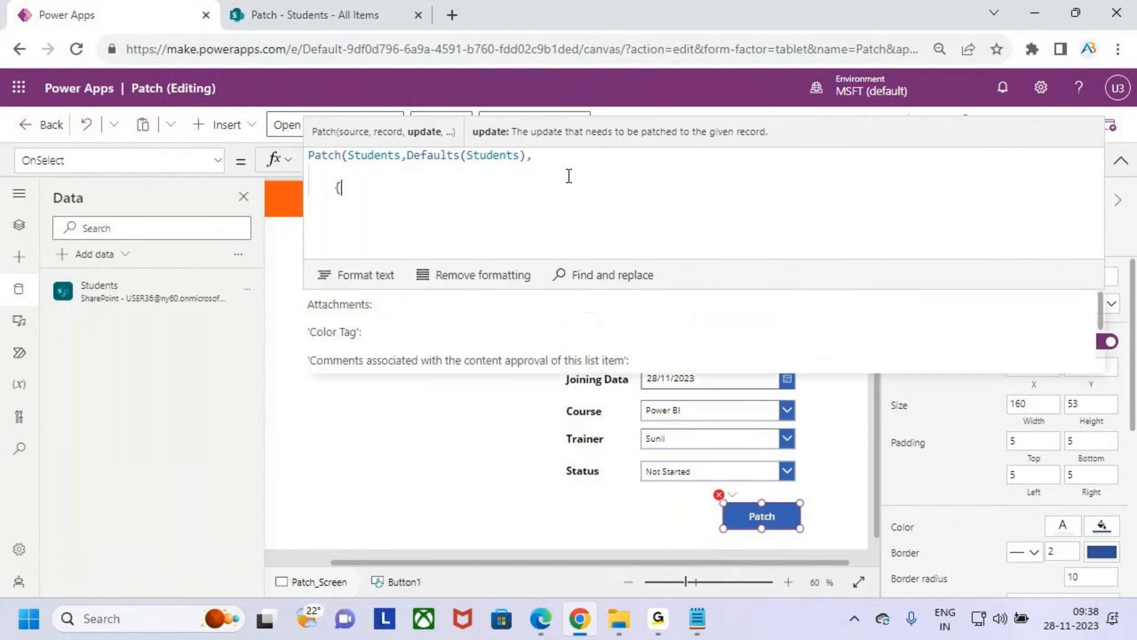
pyautogui.hotkey('shift', 'Return')
pyautogui.press('BackSpace')
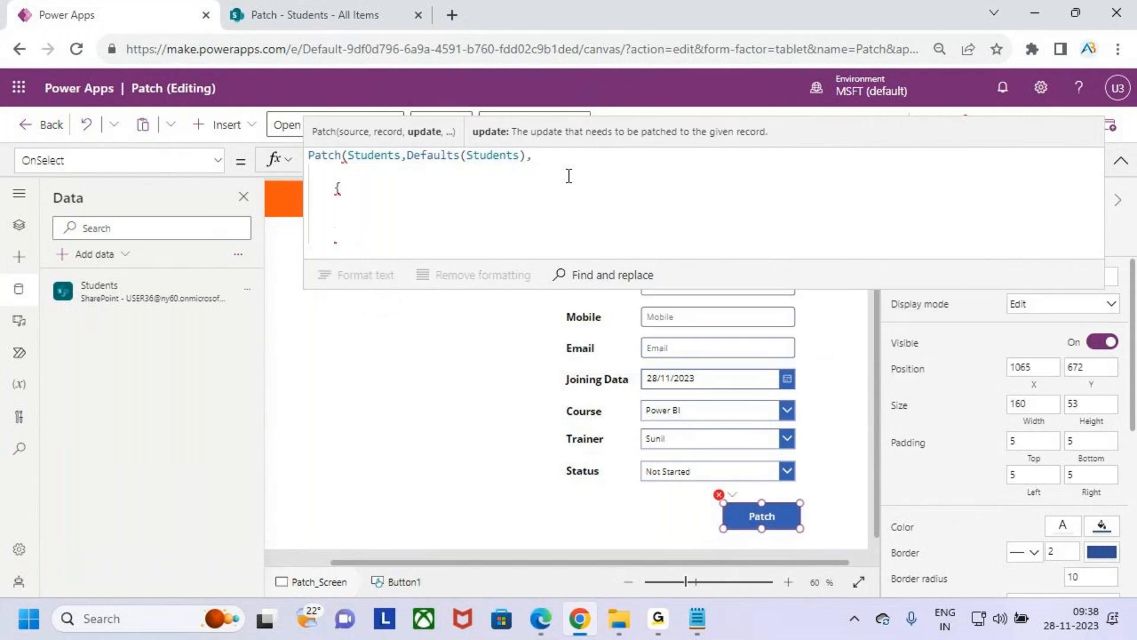
pyautogui.write('})')
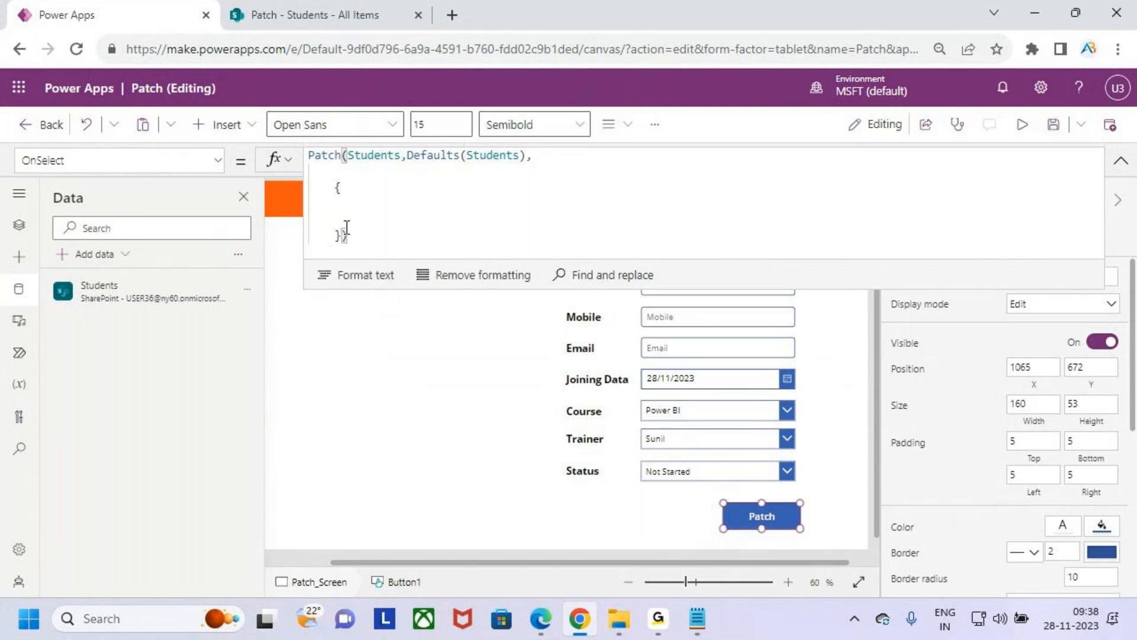
pyautogui.click(353, 210)
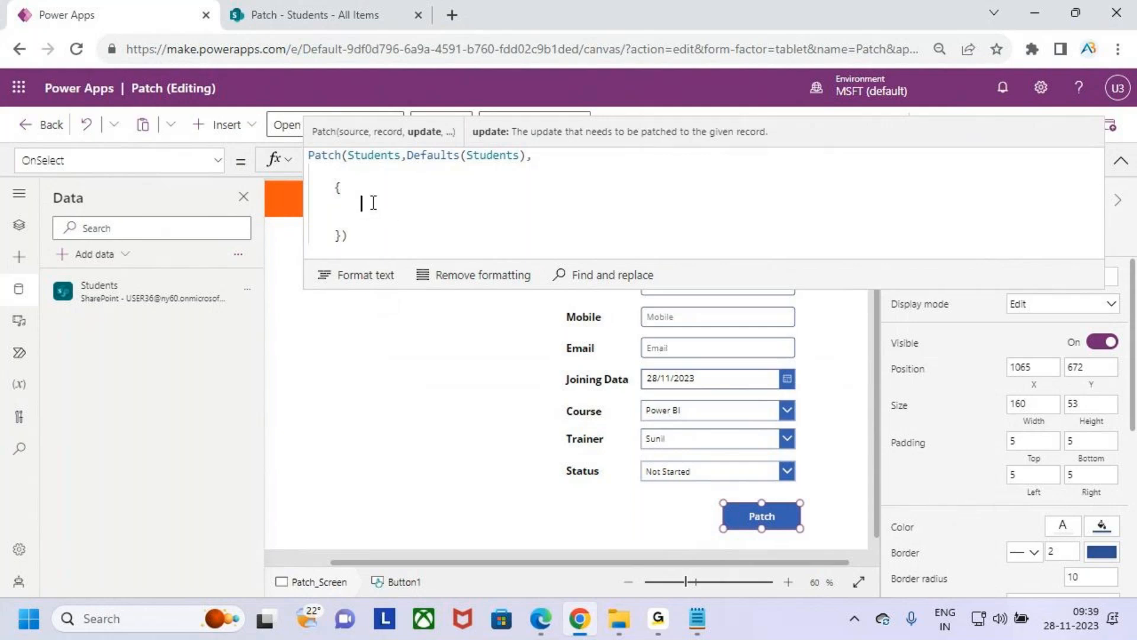
# - Check the Students list's columns in SharePoint, and shrink the formula editor in Power Apps to uncover the form fields from Sid down
pyautogui.click(335, 13)
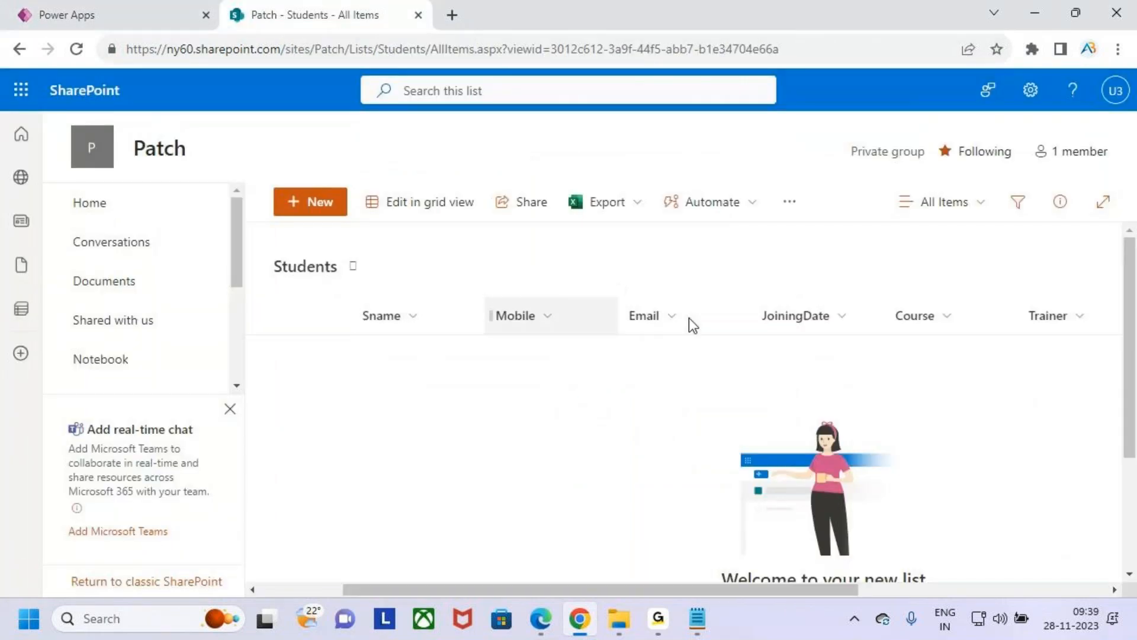
pyautogui.click(140, 5)
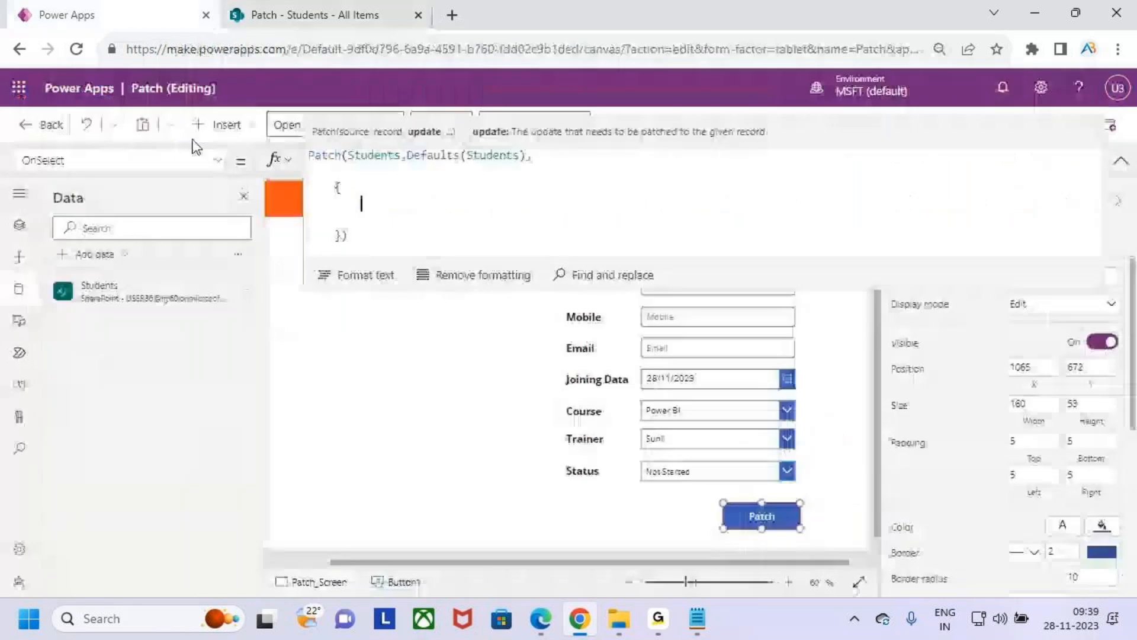
pyautogui.moveTo(977, 291); pyautogui.dragTo(1041, 204)
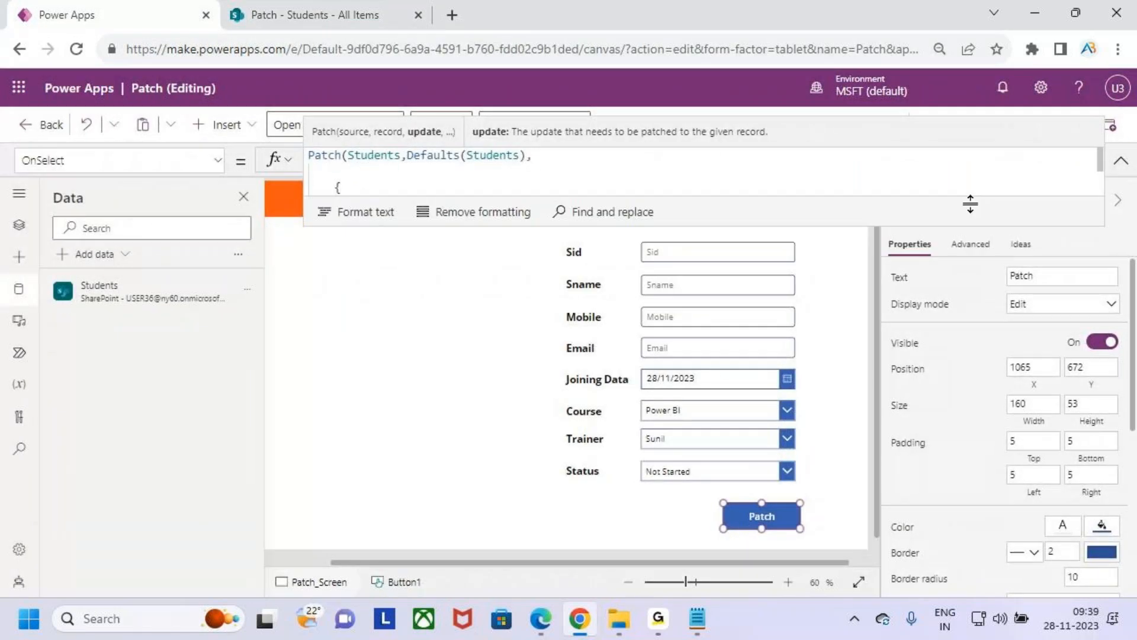
pyautogui.moveTo(971, 223); pyautogui.dragTo(711, 216)
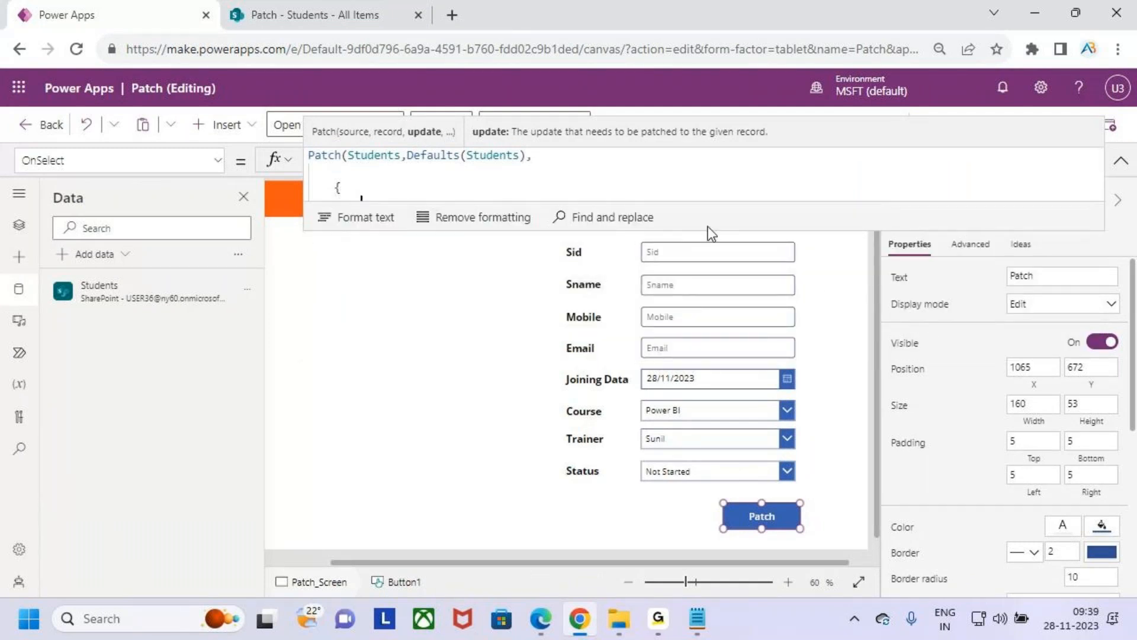
# - Switch to the SharePoint Students list, open its list settings, and open the Sid column's settings
pyautogui.click(337, 5)
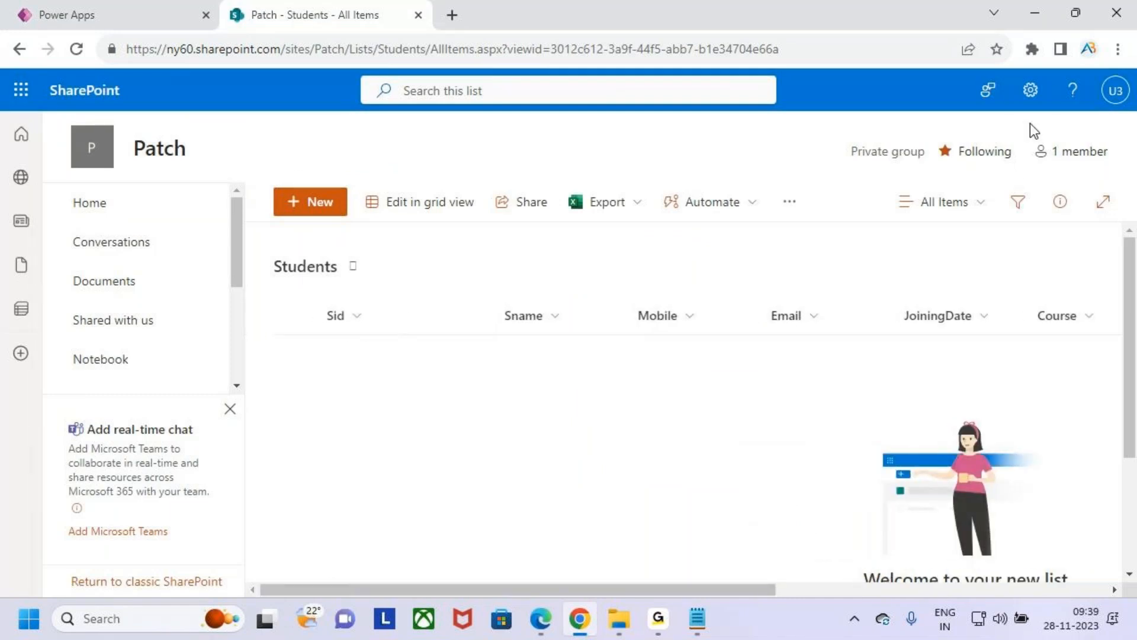
pyautogui.click(1031, 92)
pyautogui.click(927, 274)
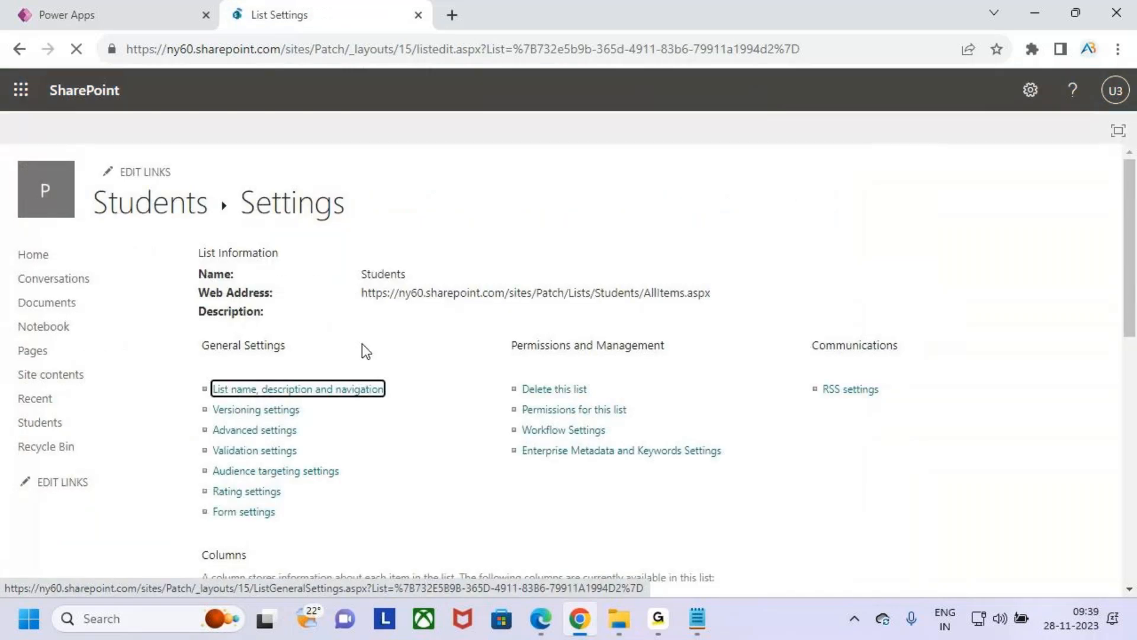
pyautogui.scroll(-6, 360, 426)
pyautogui.scroll(3, 271, 299)
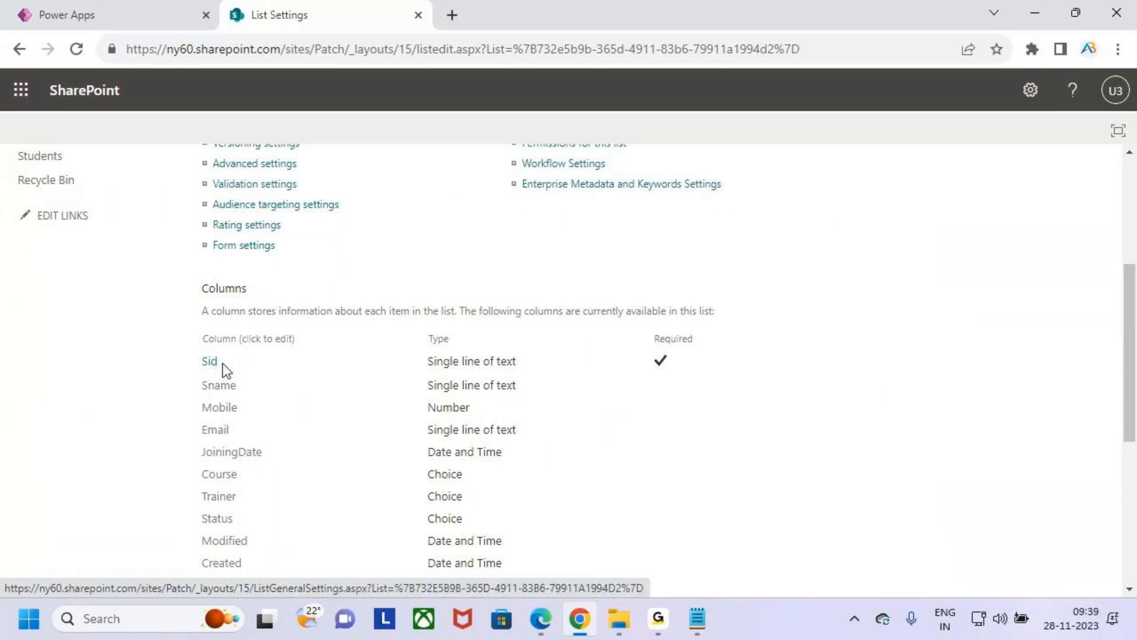
pyautogui.click(211, 363)
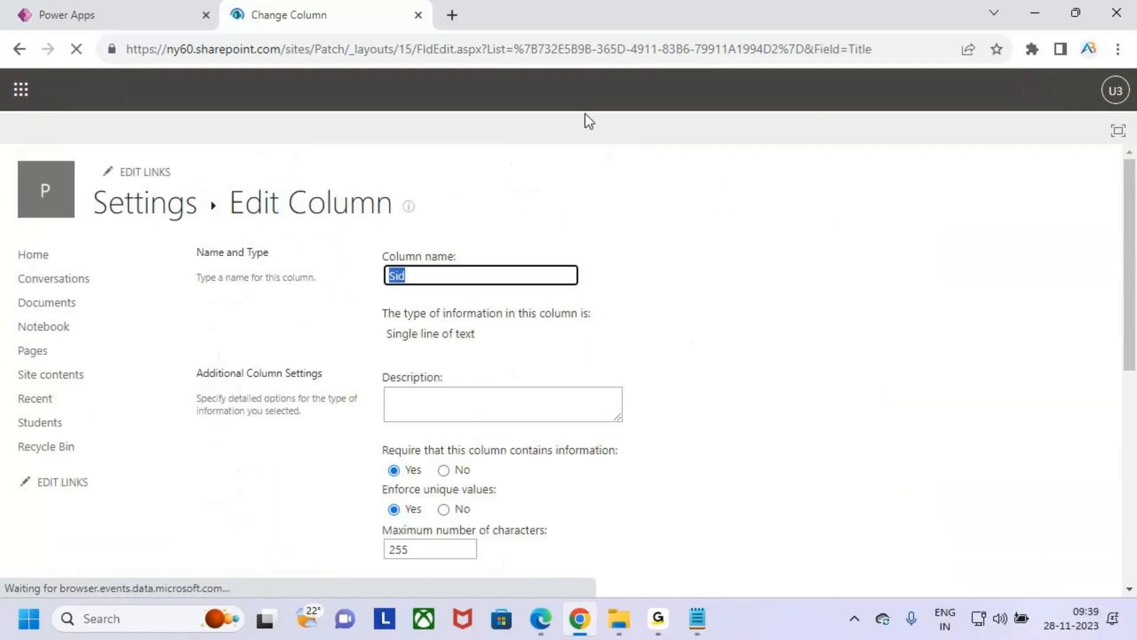
# - Compare the column name Sid with the internal name Title in the Field part of the page address
pyautogui.click(895, 52)
pyautogui.click(894, 54)
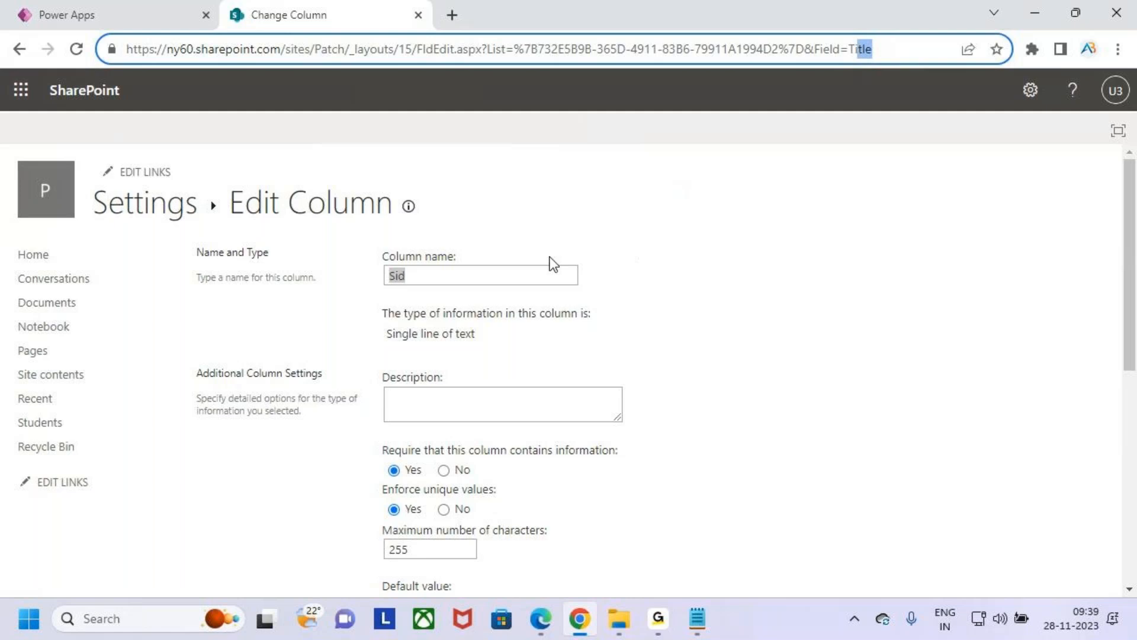
pyautogui.click(518, 274)
pyautogui.moveTo(420, 273); pyautogui.dragTo(376, 254)
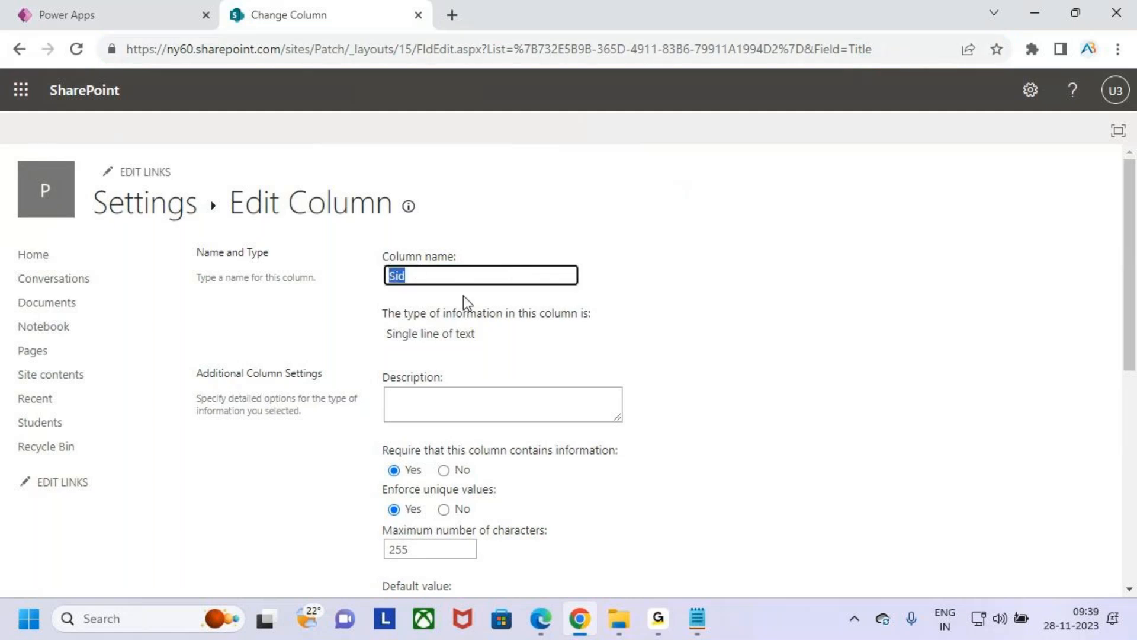
pyautogui.click(912, 46)
pyautogui.click(894, 51)
pyautogui.moveTo(893, 51); pyautogui.dragTo(850, 53)
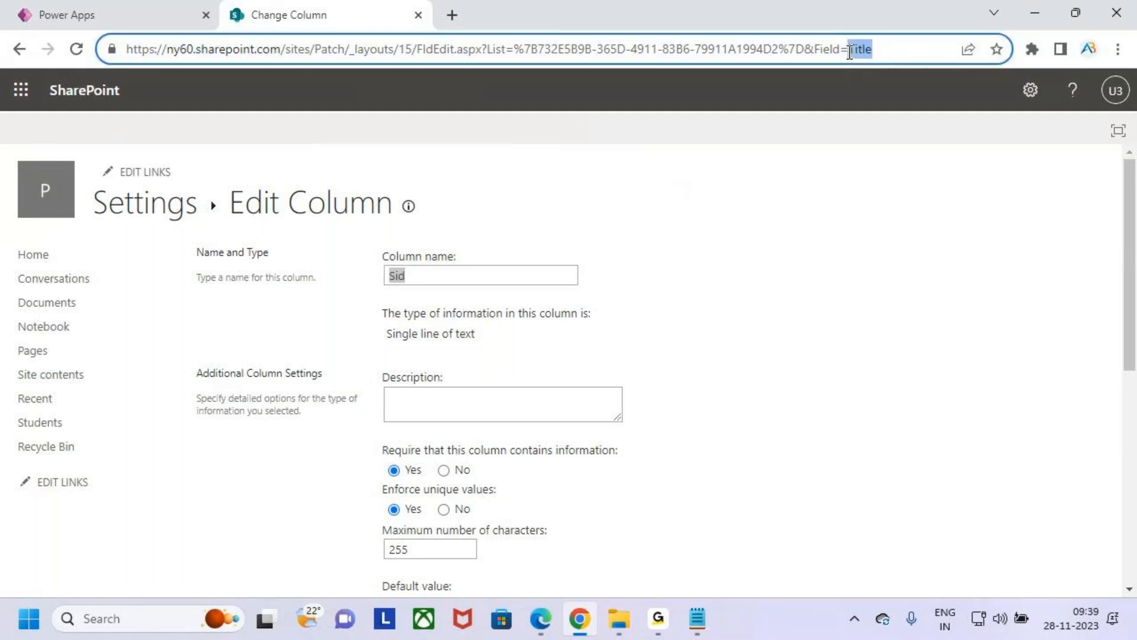
pyautogui.click(900, 70)
pyautogui.click(1039, 12)
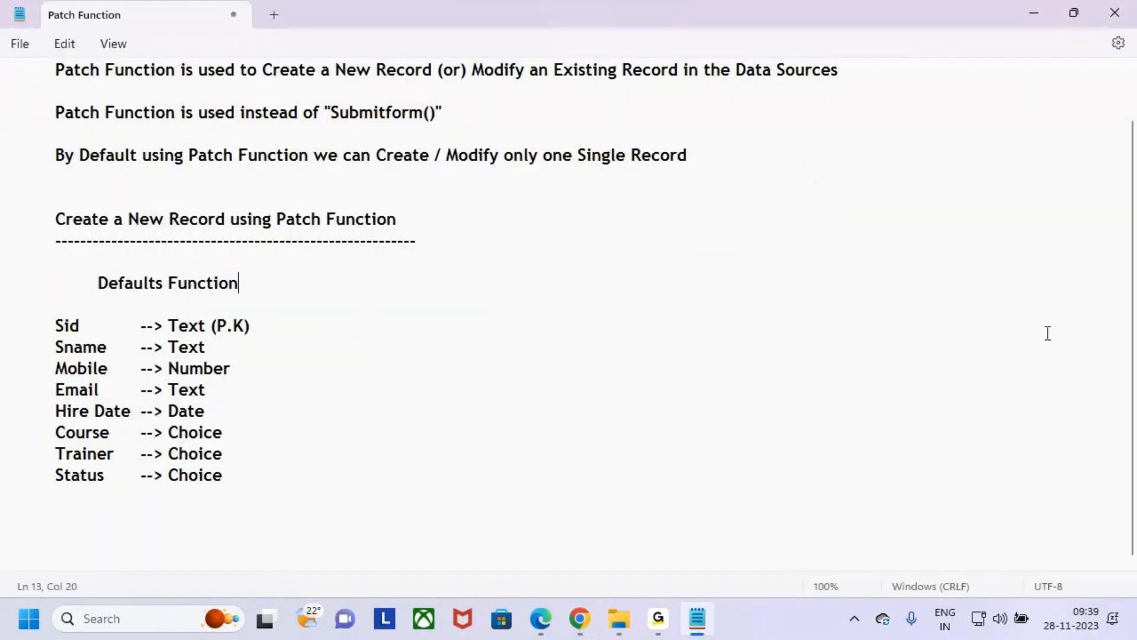
# - Go back from the Sid column's settings to the Students list's item view in SharePoint
pyautogui.hotkey('alt', 'Tab')
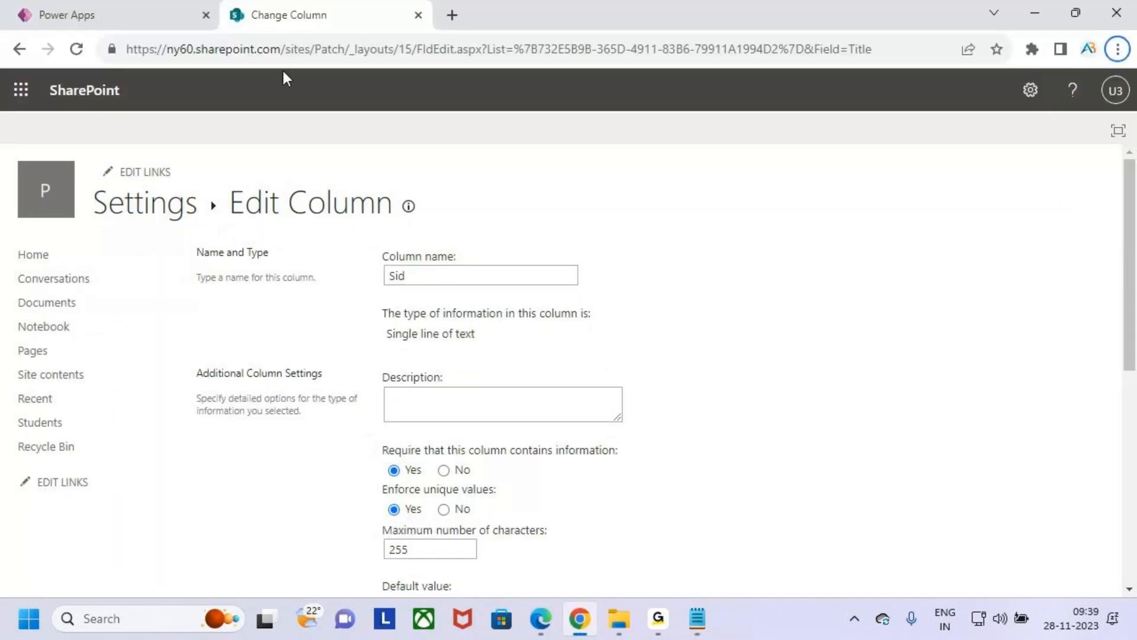
pyautogui.click(140, 203)
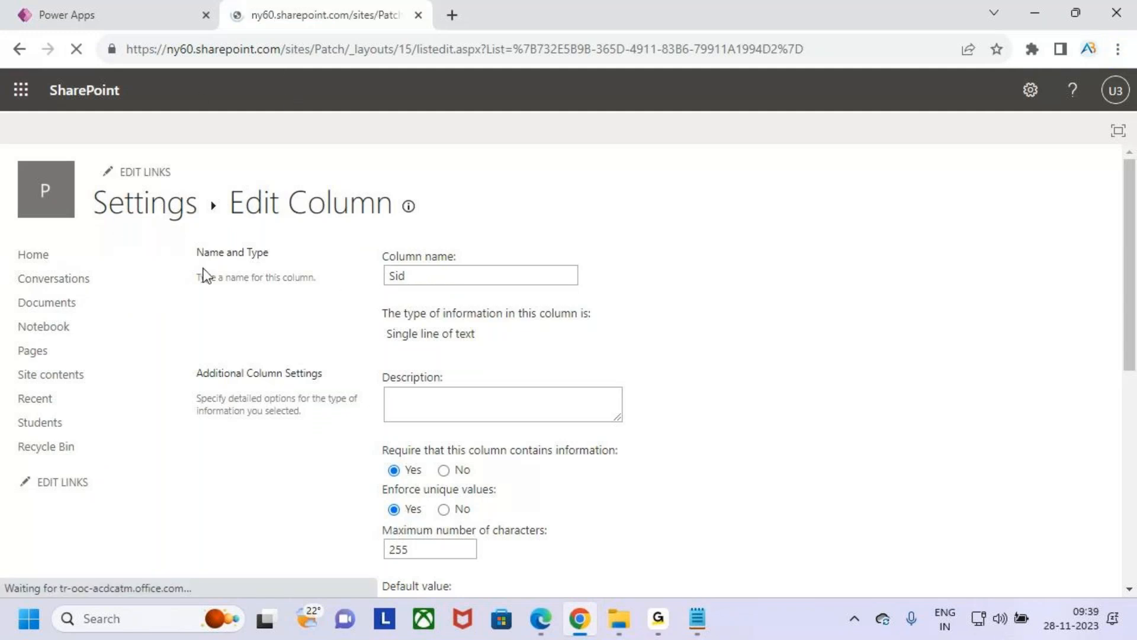
pyautogui.click(155, 221)
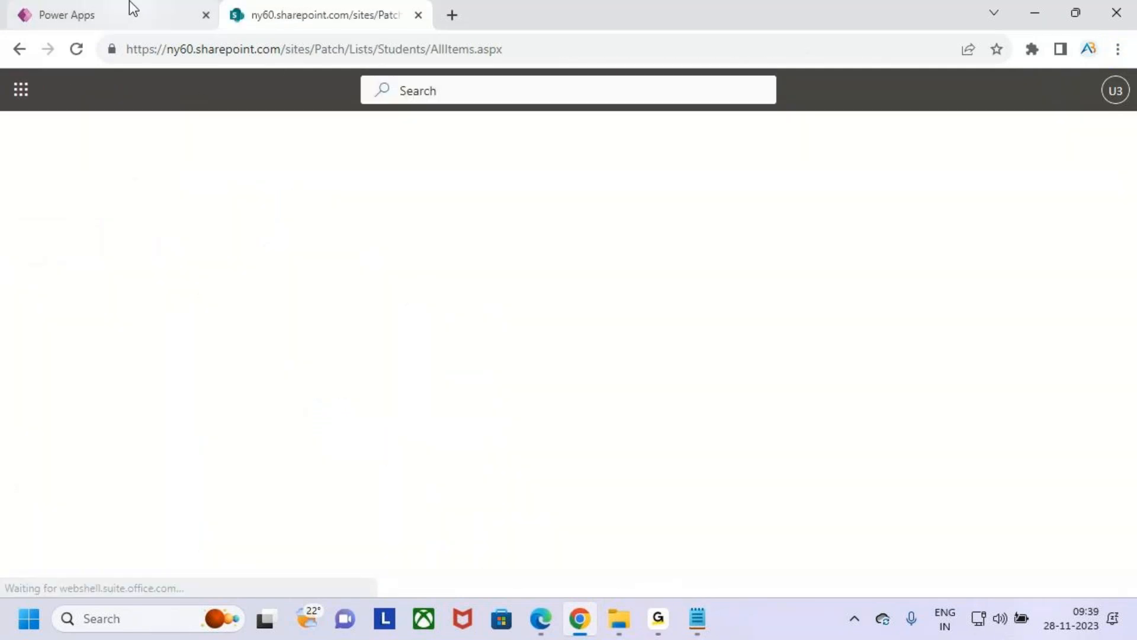
# - Switch to Power Apps and start the Title field entry with a colon in the Patch formula's record braces
pyautogui.click(134, 13)
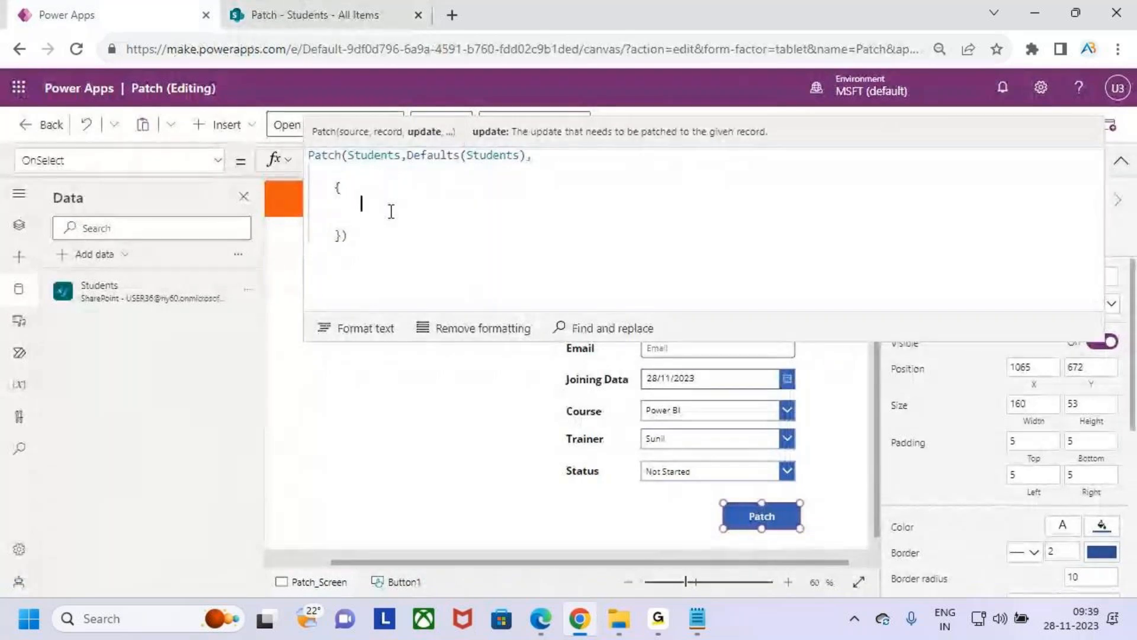
pyautogui.write('Ti')
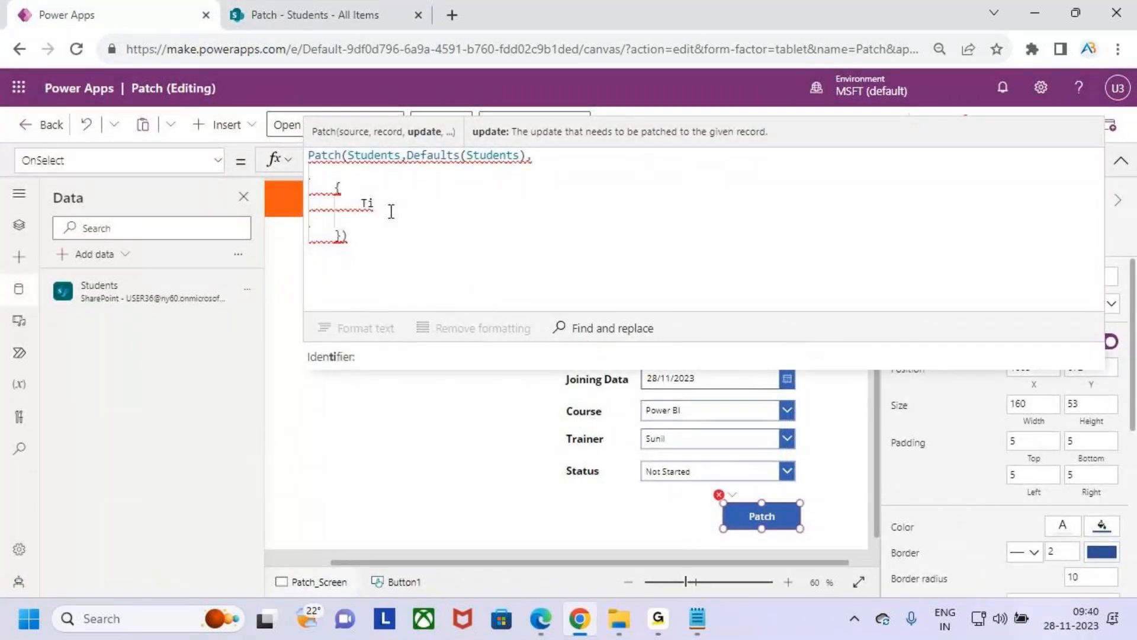
pyautogui.write('tle')
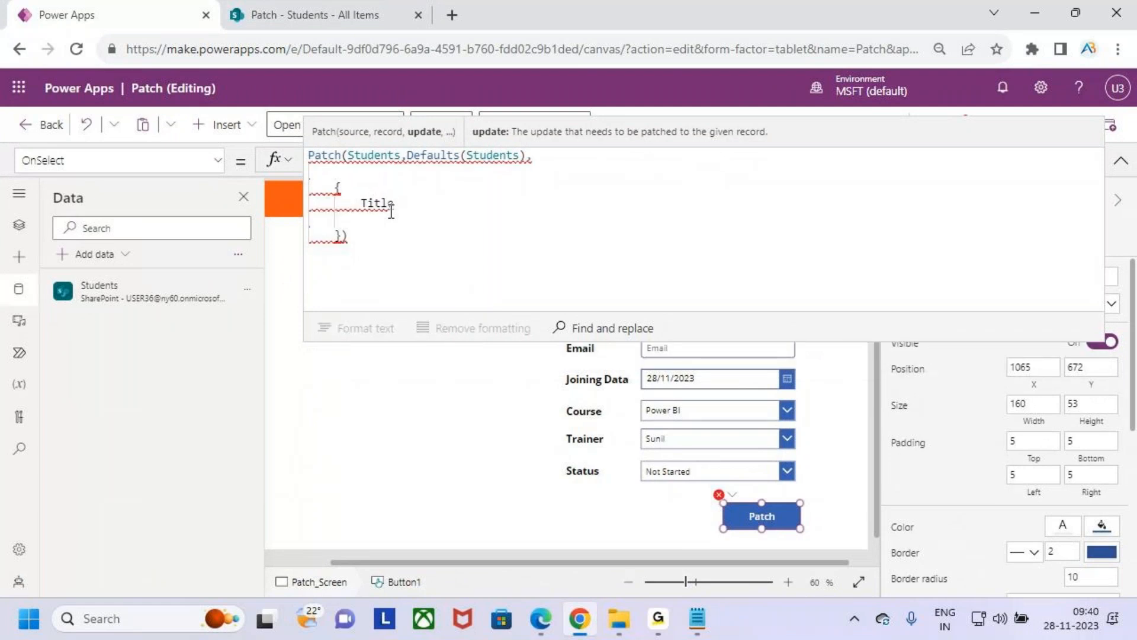
pyautogui.write(' :')
# - Collapse the formula editor and rename the Sid text input control as Sidtxt
pyautogui.click(1121, 160)
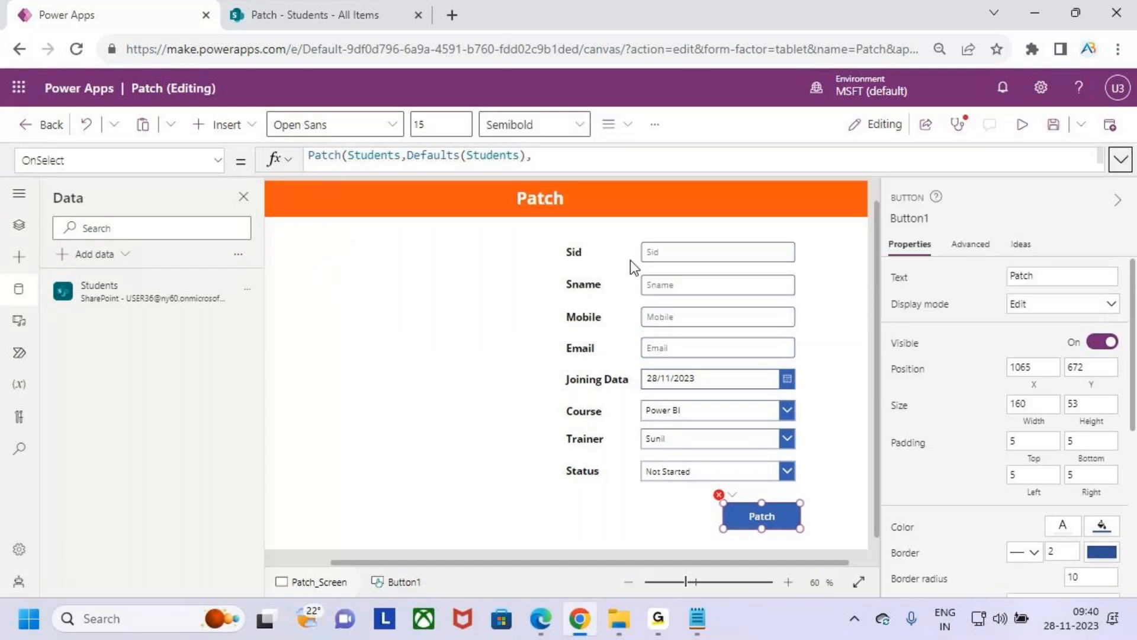
pyautogui.click(708, 256)
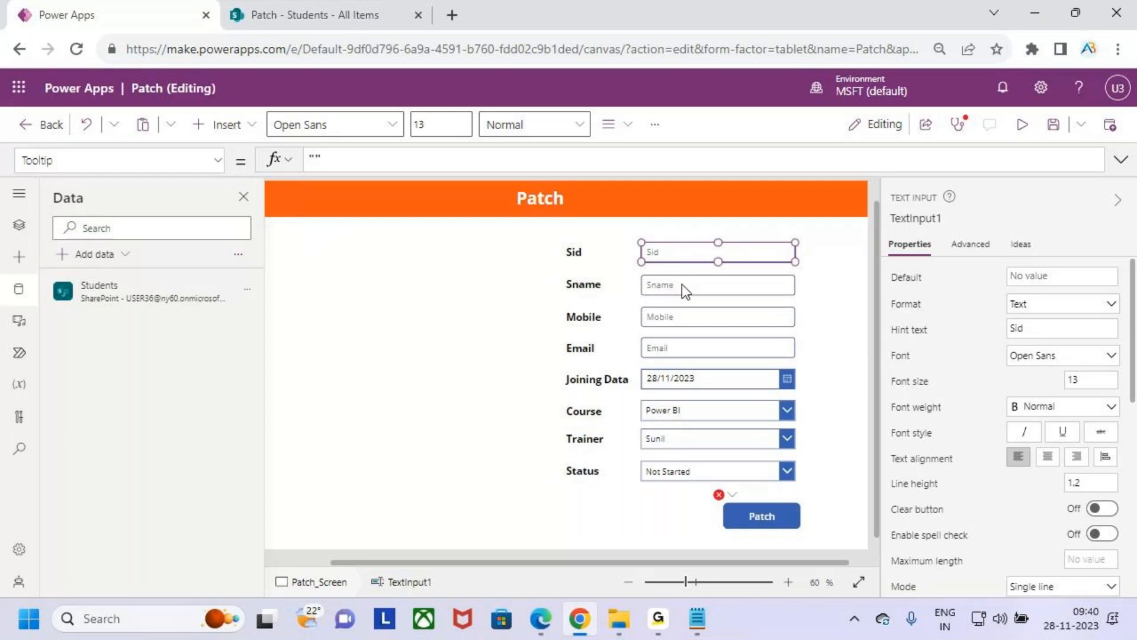
pyautogui.click(920, 219)
pyautogui.click(981, 219)
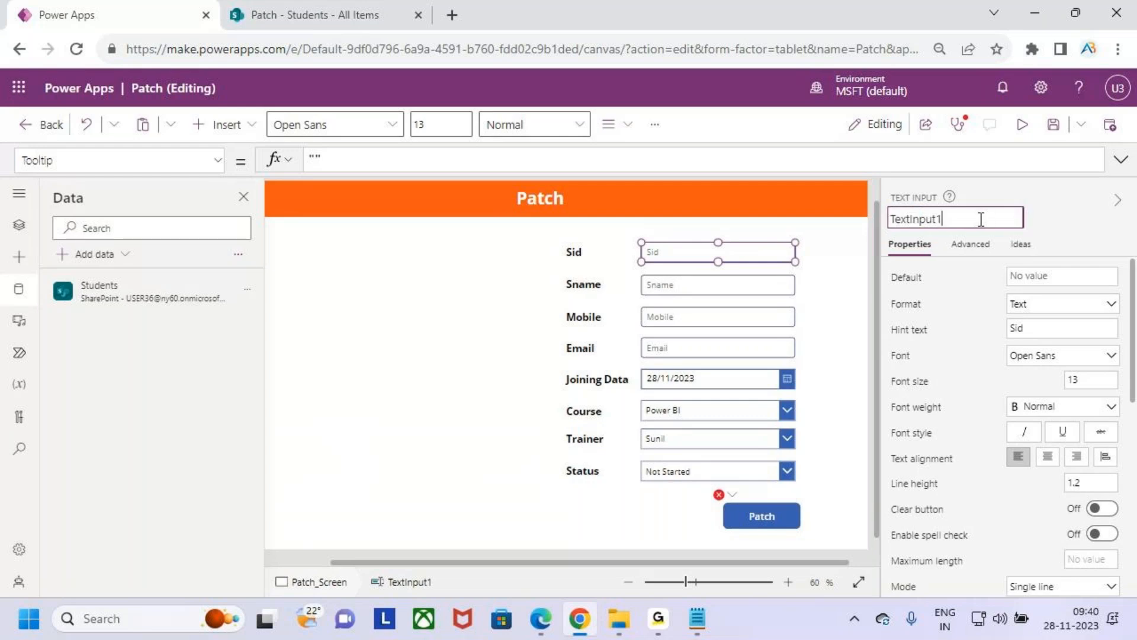
pyautogui.hotkey('ctrl', 'a')
pyautogui.write('Sidtx')
# - Rename the Sname text input control as Snametxt
pyautogui.click(751, 279)
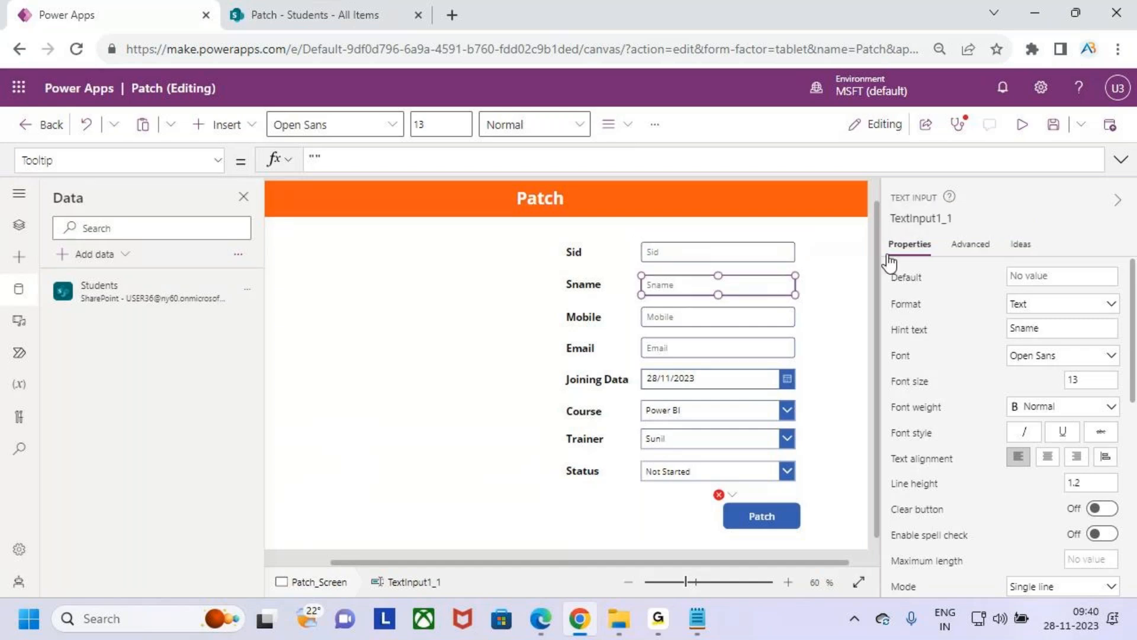
pyautogui.click(923, 219)
pyautogui.write('S')
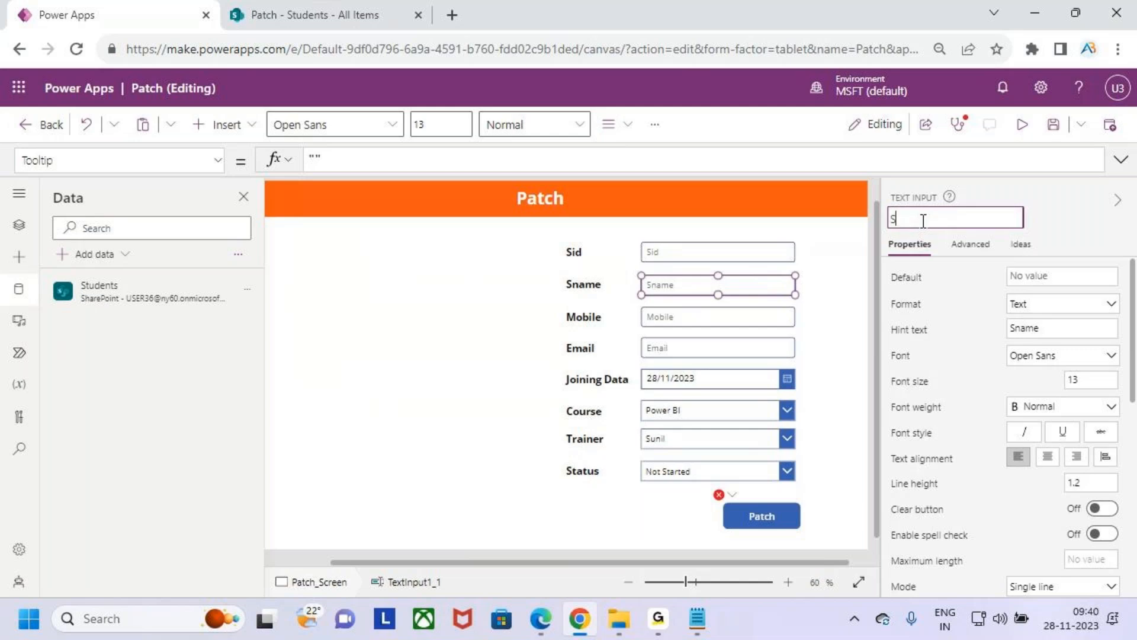
pyautogui.write('nametxt')
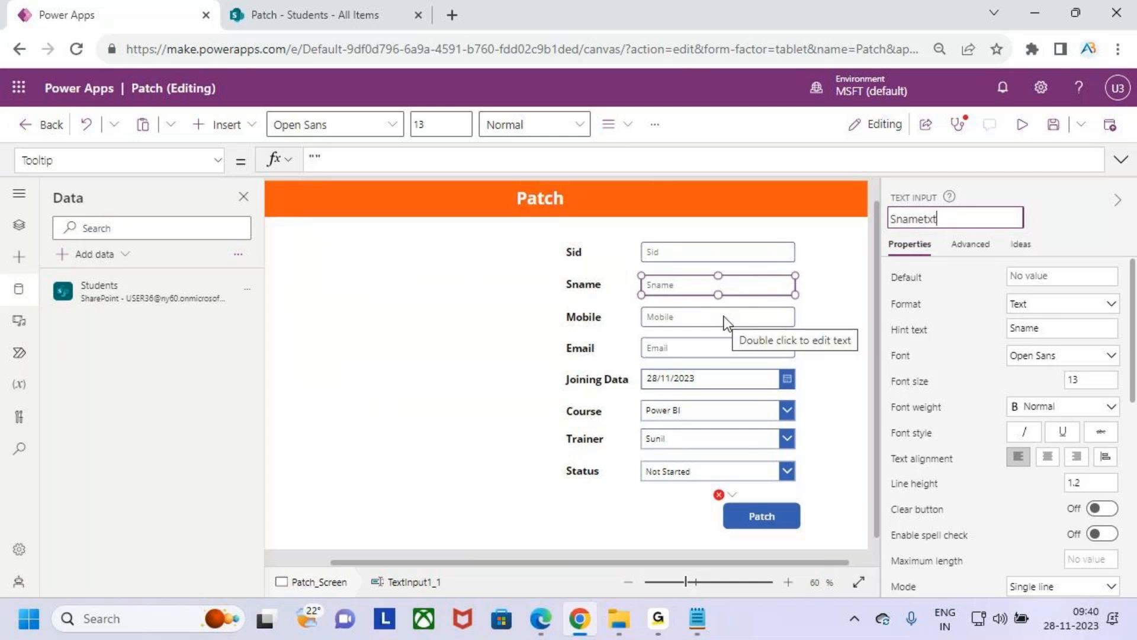
# - Rename the Mobile text input control as Mobiletxt
pyautogui.click(723, 323)
pyautogui.moveTo(891, 219)
pyautogui.mouseDown()
pyautogui.moveTo(923, 223)
pyautogui.moveTo(876, 218)
pyautogui.mouseUp()
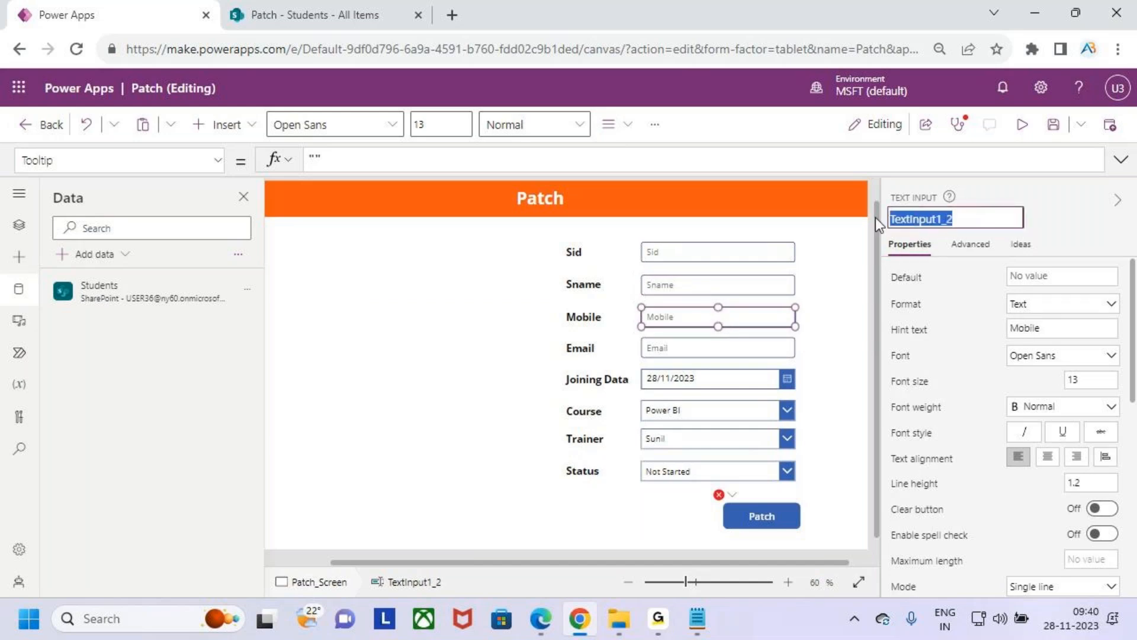
pyautogui.write('Mobile')
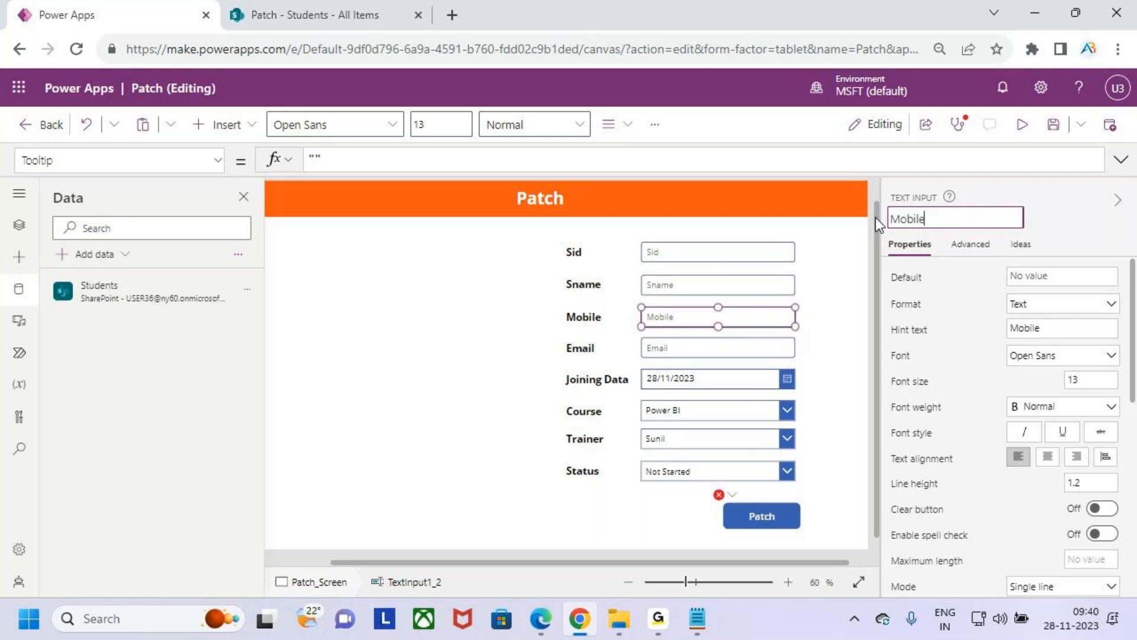
pyautogui.write('txt')
# - Rename the Email text input control as Emailtxt
pyautogui.click(706, 354)
pyautogui.moveTo(890, 219); pyautogui.dragTo(934, 221)
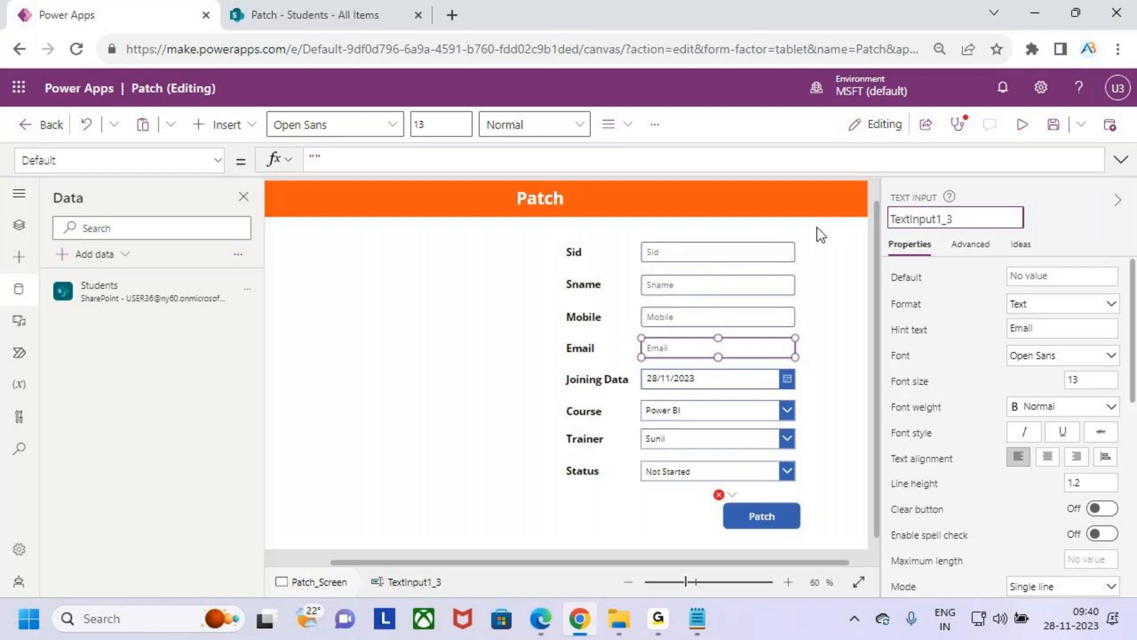
pyautogui.hotkey('ctrl', 'a')
pyautogui.write('Emailtxt')
# - Rename the date picker beside the Joining Data label as Datetxt
pyautogui.click(684, 384)
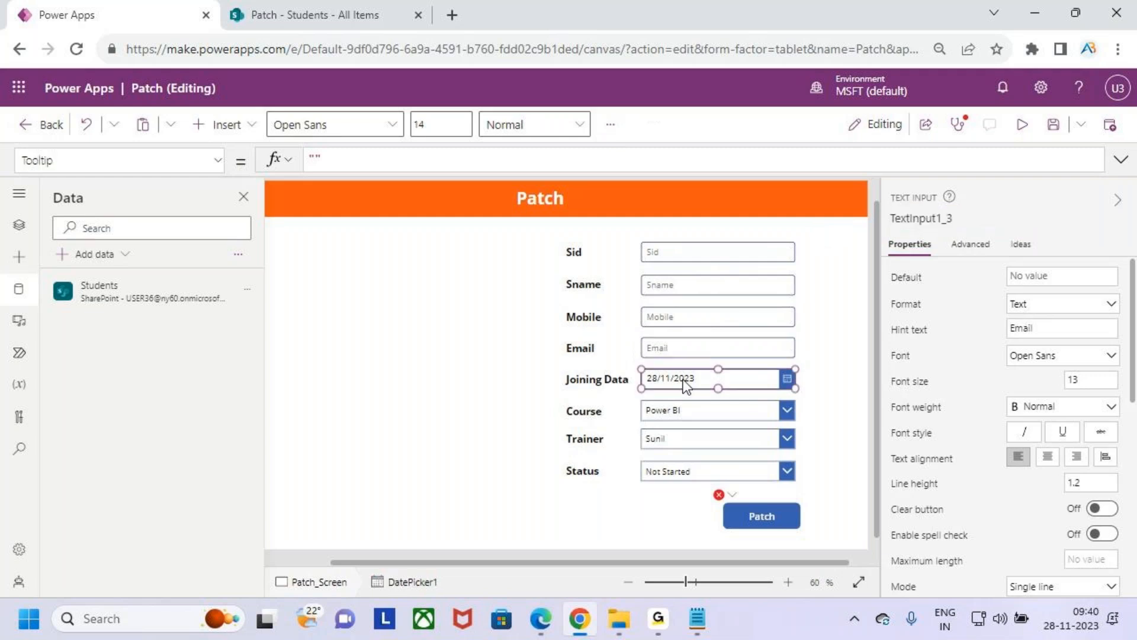
pyautogui.moveTo(890, 219); pyautogui.dragTo(936, 219)
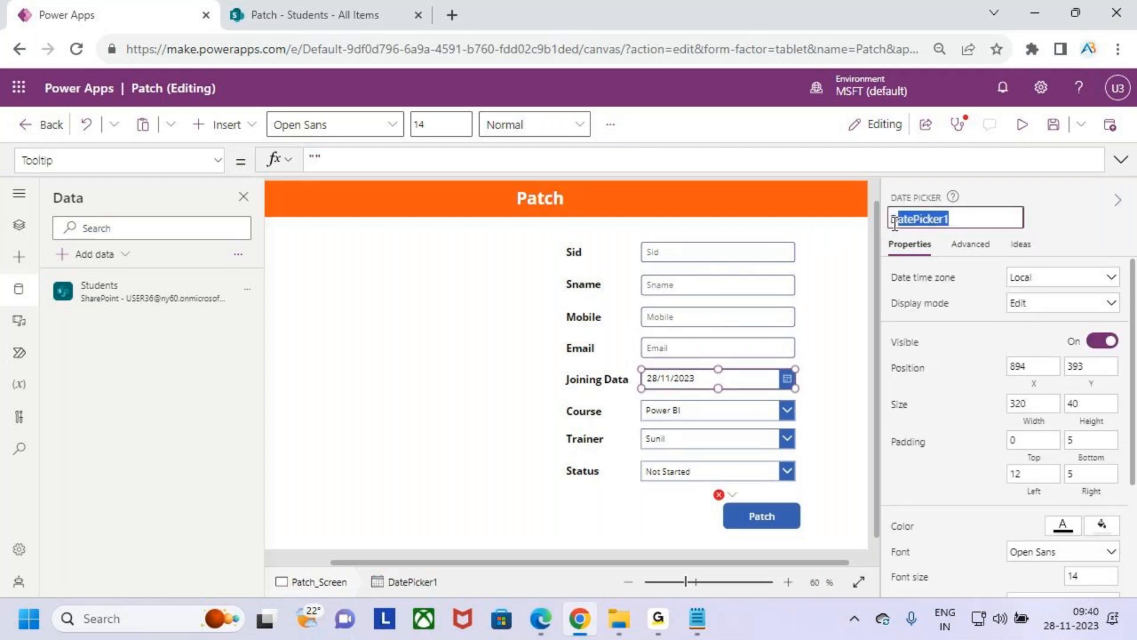
pyautogui.doubleClick(923, 220)
pyautogui.write('Date')
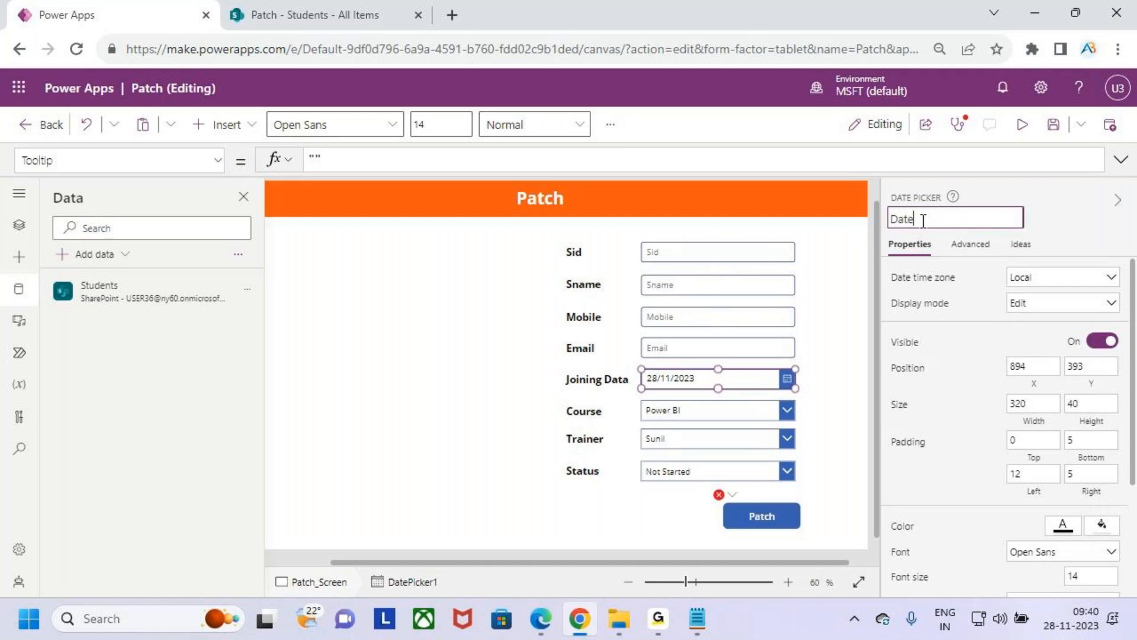
pyautogui.write('txt')
# - Rename the Course dropdown control as DrpCourse
pyautogui.click(698, 416)
pyautogui.doubleClick(935, 217)
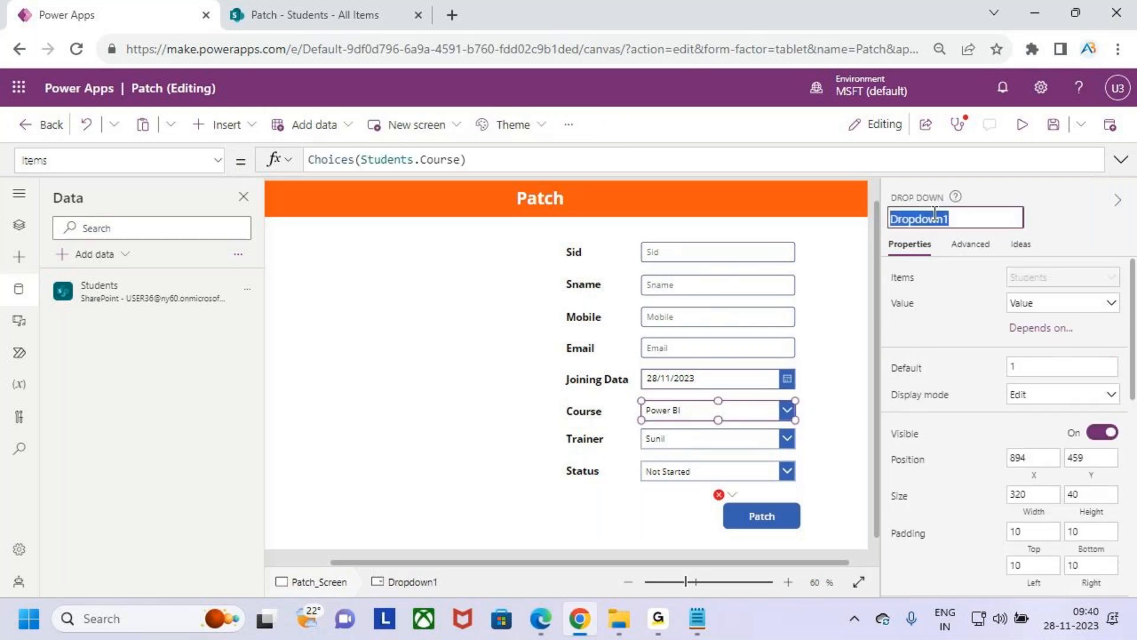
pyautogui.write('Dro')
pyautogui.press('BackSpace')
pyautogui.write('pCourse')
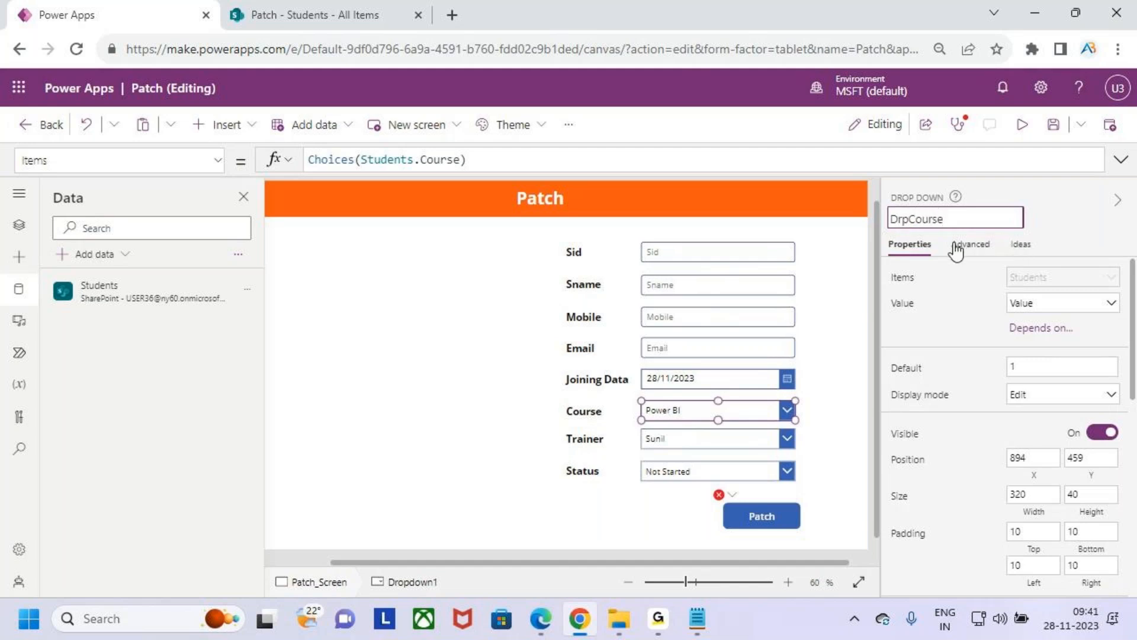
# - Rename the Trainer dropdown control as DrpTrainer
pyautogui.click(702, 445)
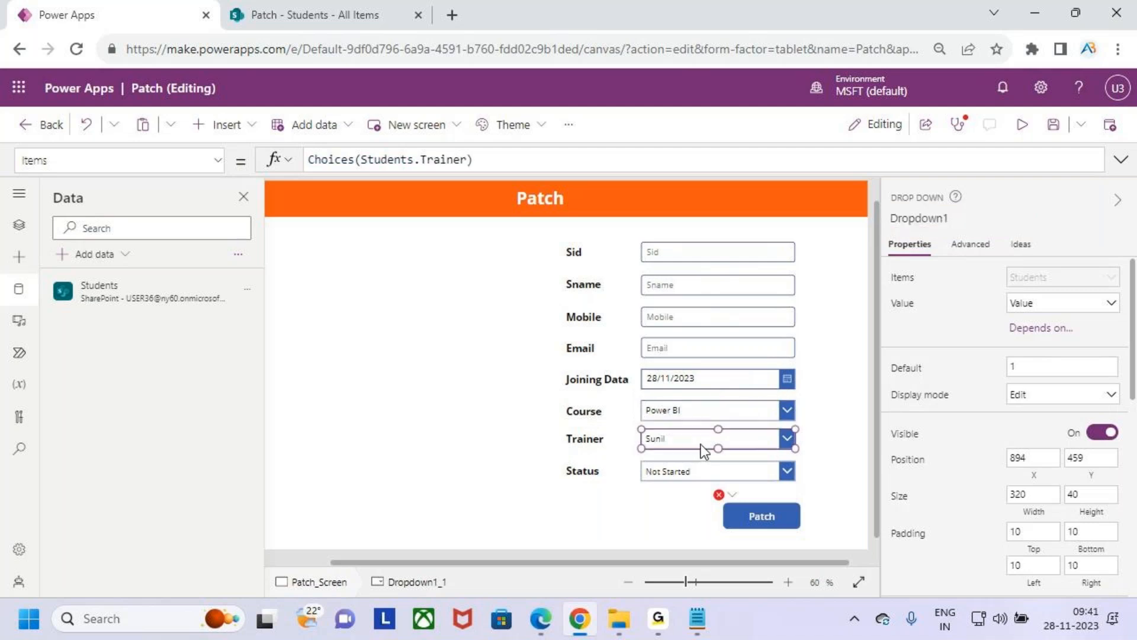
pyautogui.moveTo(891, 219); pyautogui.dragTo(930, 219)
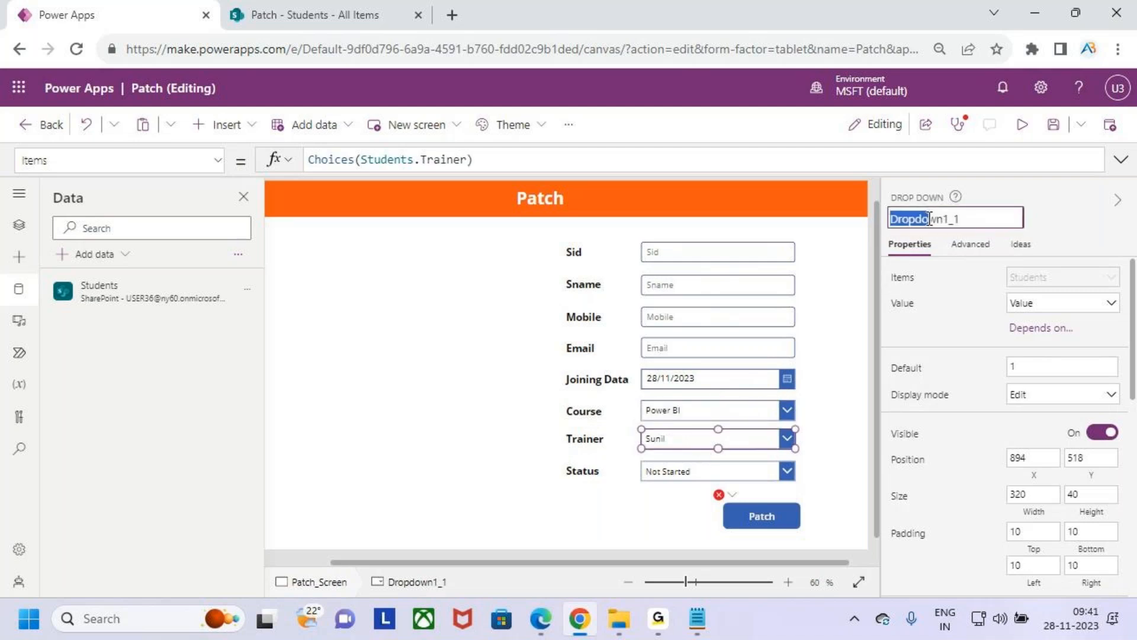
pyautogui.click(987, 222)
pyautogui.hotkey('ctrl', 'a')
pyautogui.write('DRp')
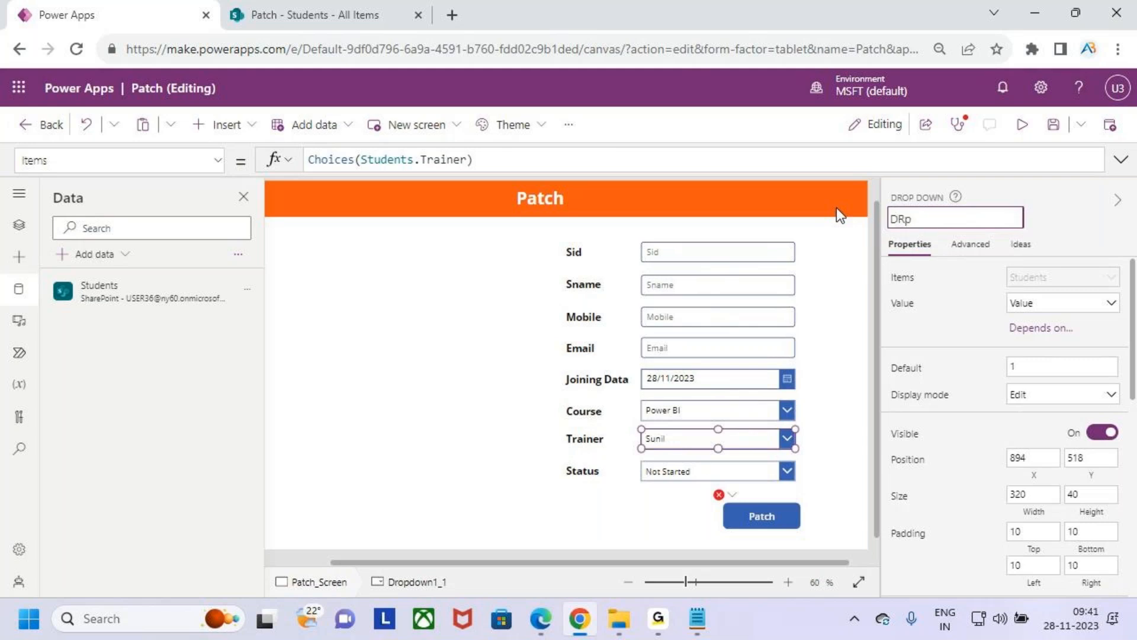
pyautogui.press('BackSpace')
pyautogui.press('BackSpace')
pyautogui.press('BackSpace')
pyautogui.write('DrpTrainer')
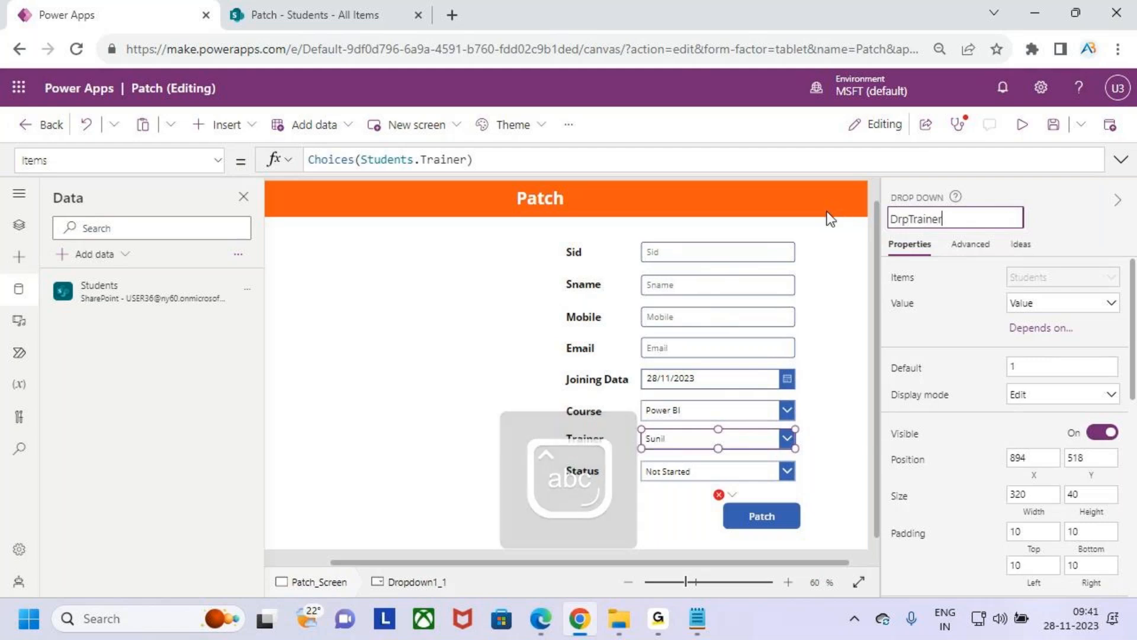
# - Rename the Status dropdown control as DrpStatus
pyautogui.click(724, 472)
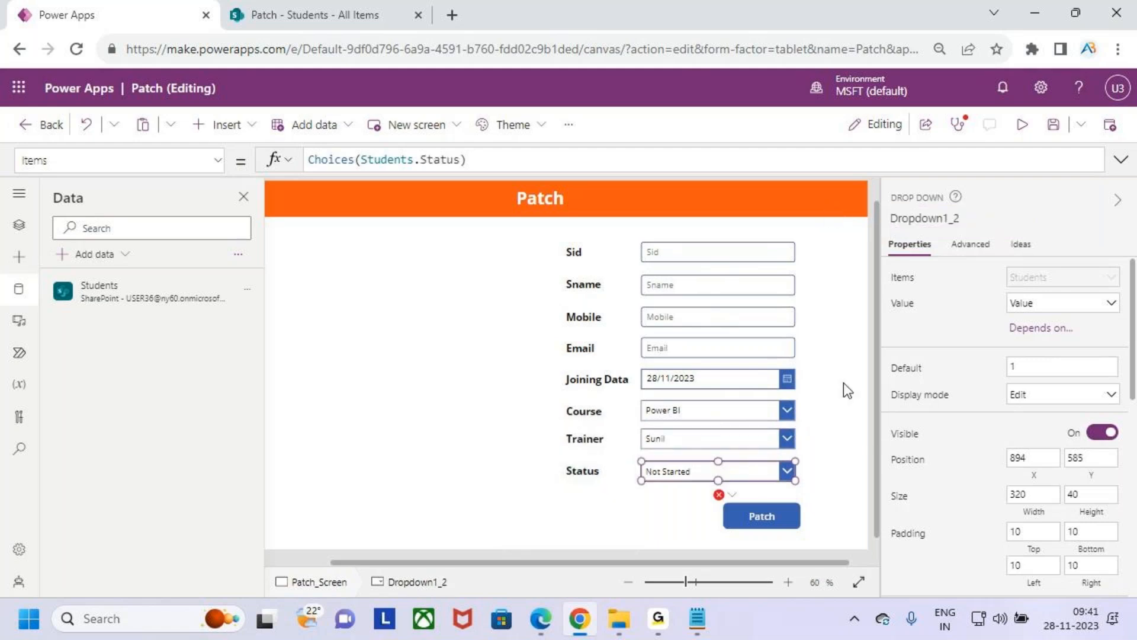
pyautogui.click(967, 217)
pyautogui.click(956, 219)
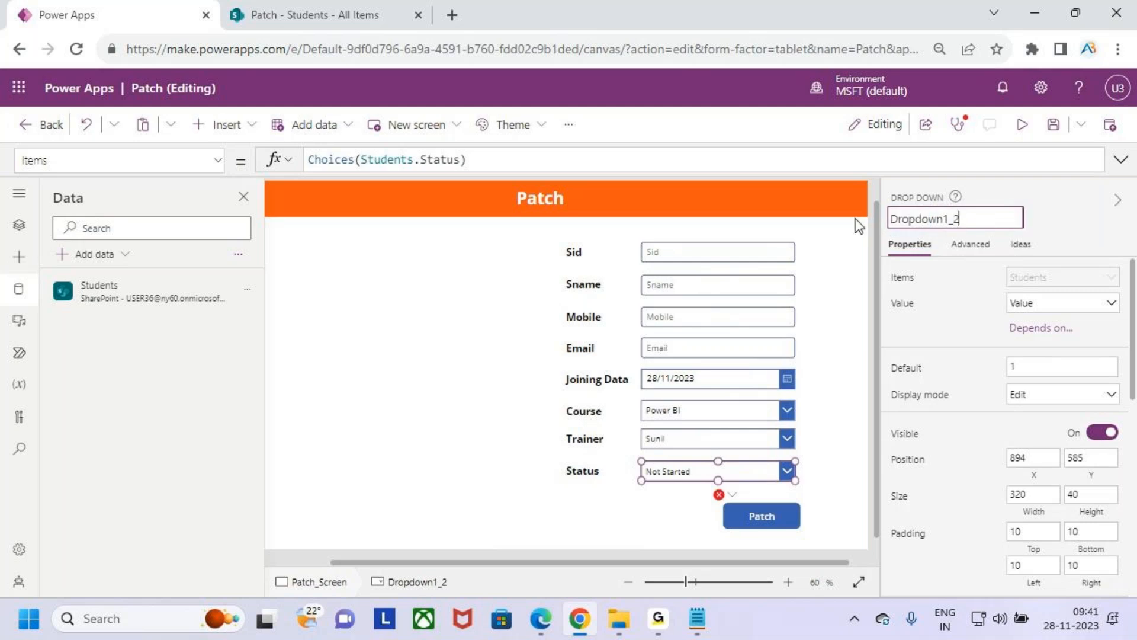
pyautogui.hotkey('ctrl', 'a')
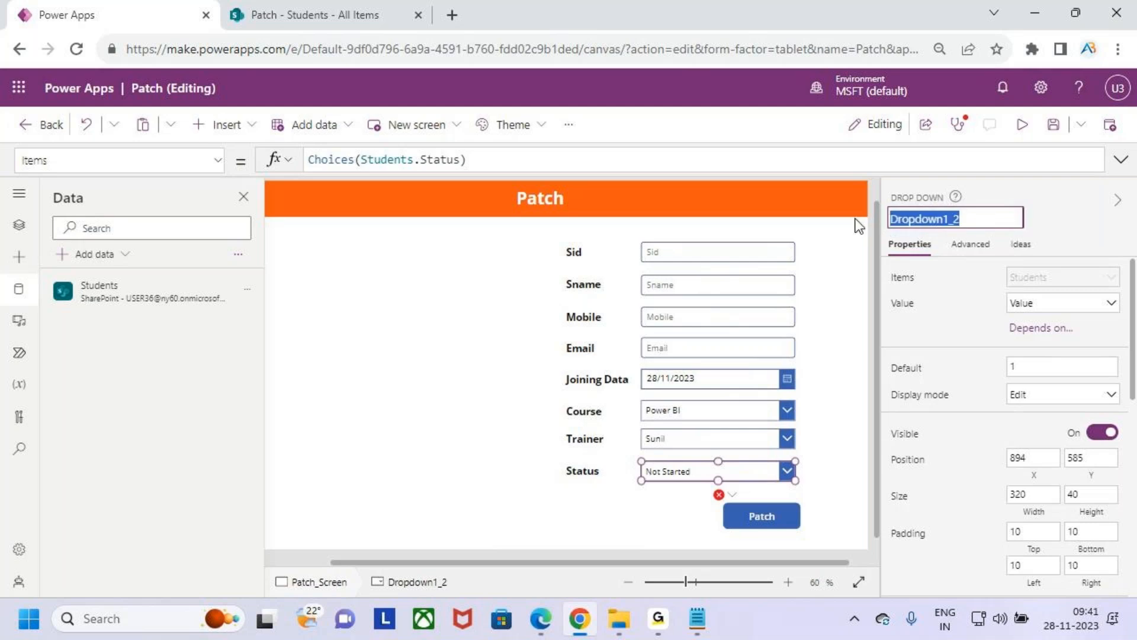
pyautogui.write('DrpStatus')
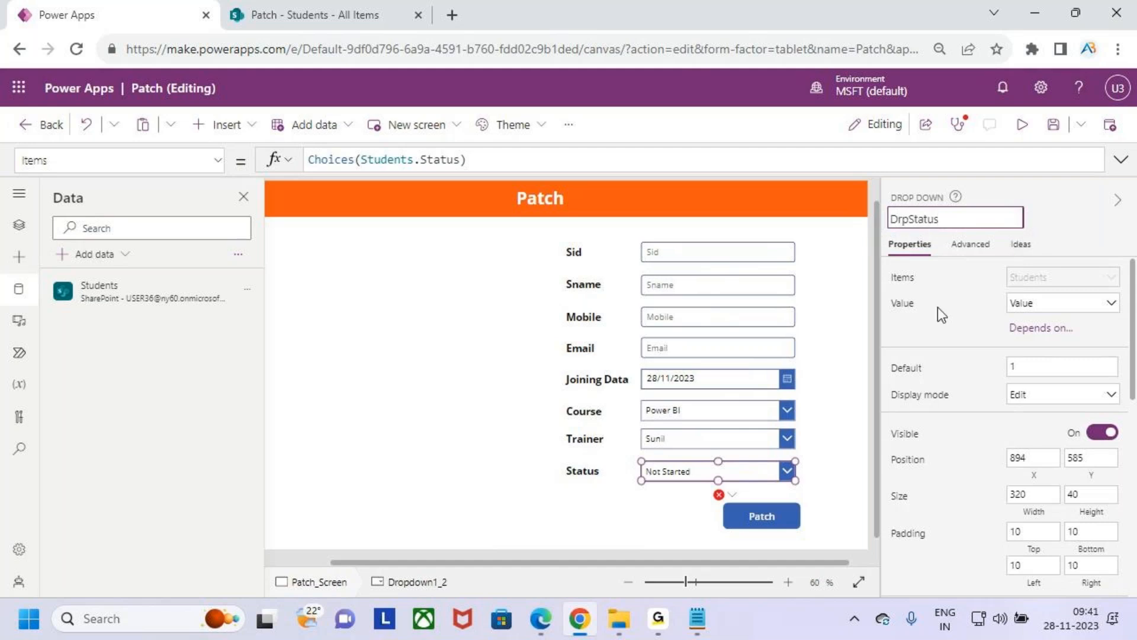
pyautogui.click(818, 473)
# - Copy the Sid input's control name and complete the Title entry in the Patch button's OnSelect formula with Sidtxt.Text and a comma
pyautogui.click(674, 253)
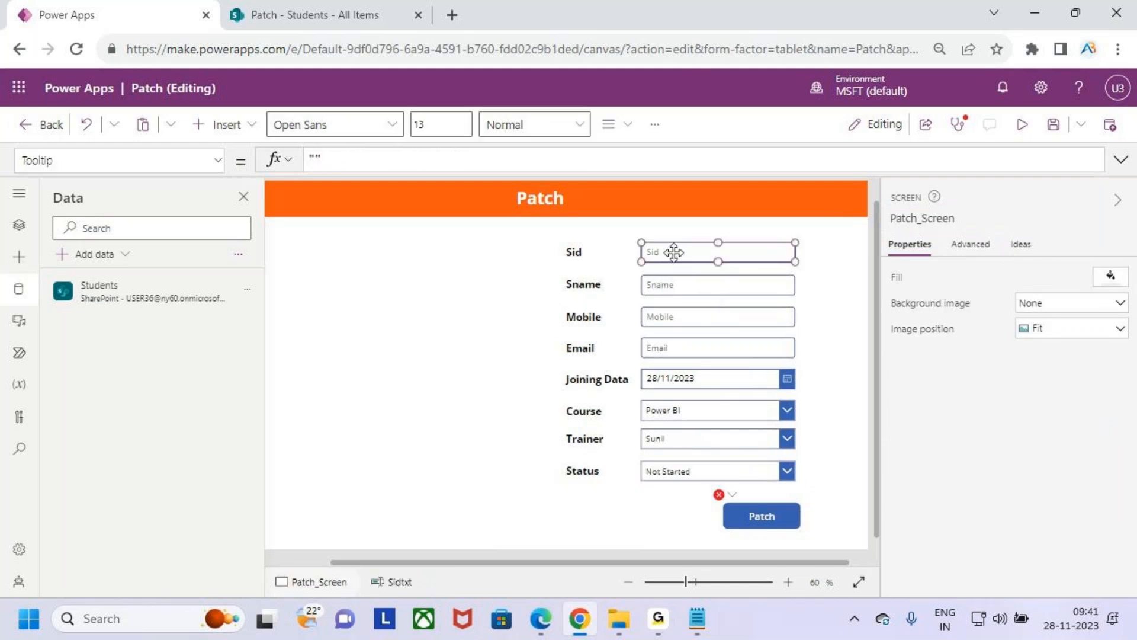
pyautogui.click(904, 218)
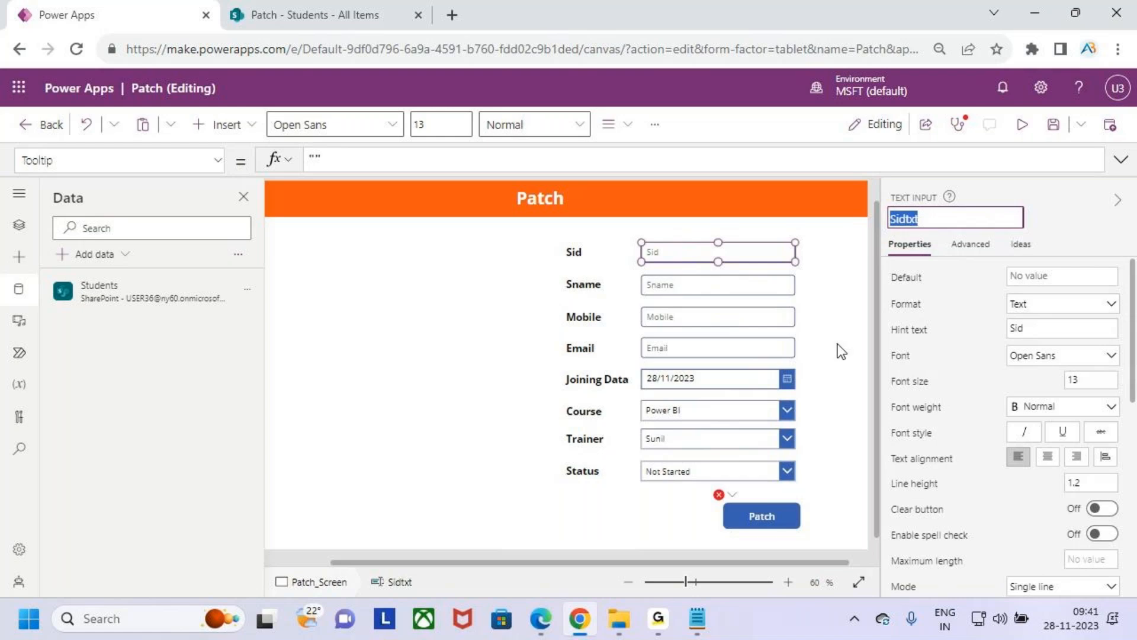
pyautogui.click(764, 511)
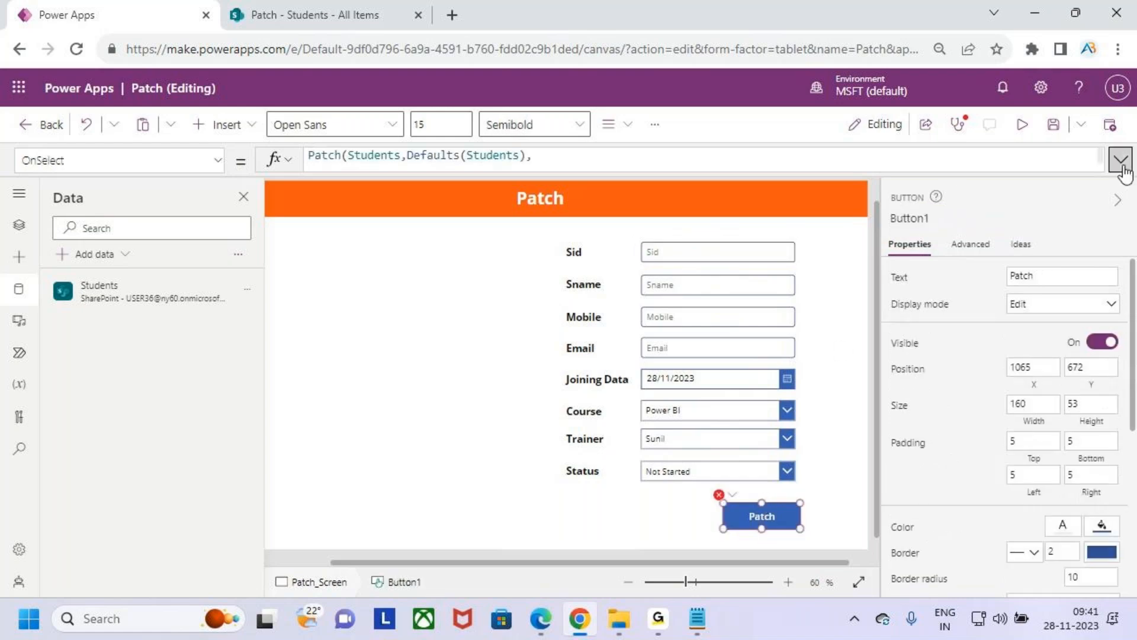
pyautogui.click(1122, 160)
pyautogui.click(448, 206)
pyautogui.write('Sidtxt')
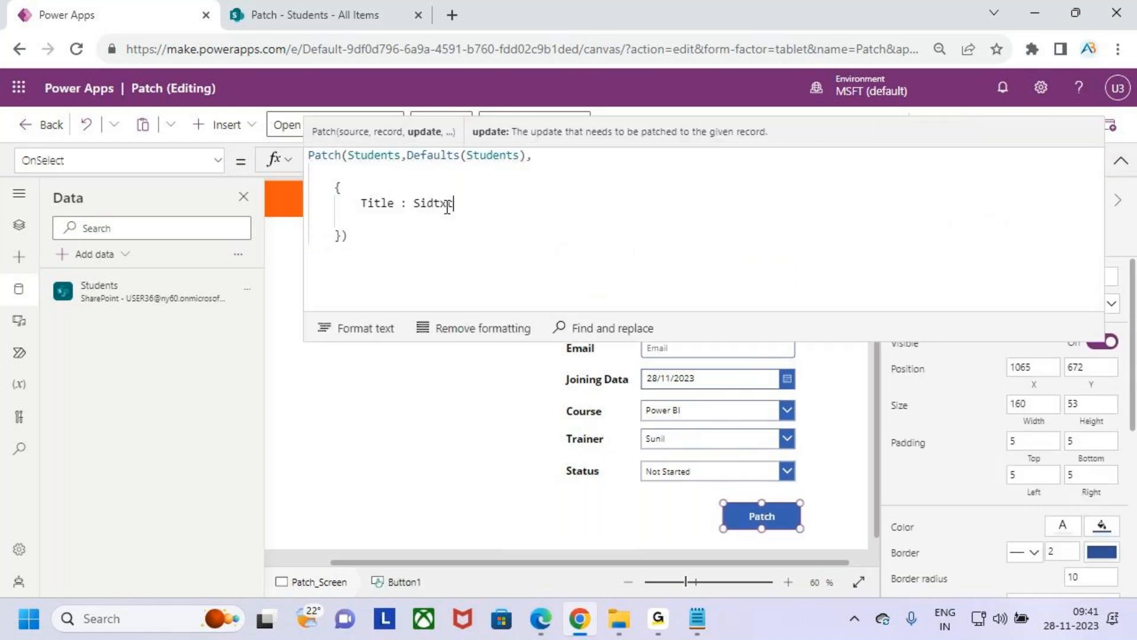
pyautogui.write('.Text')
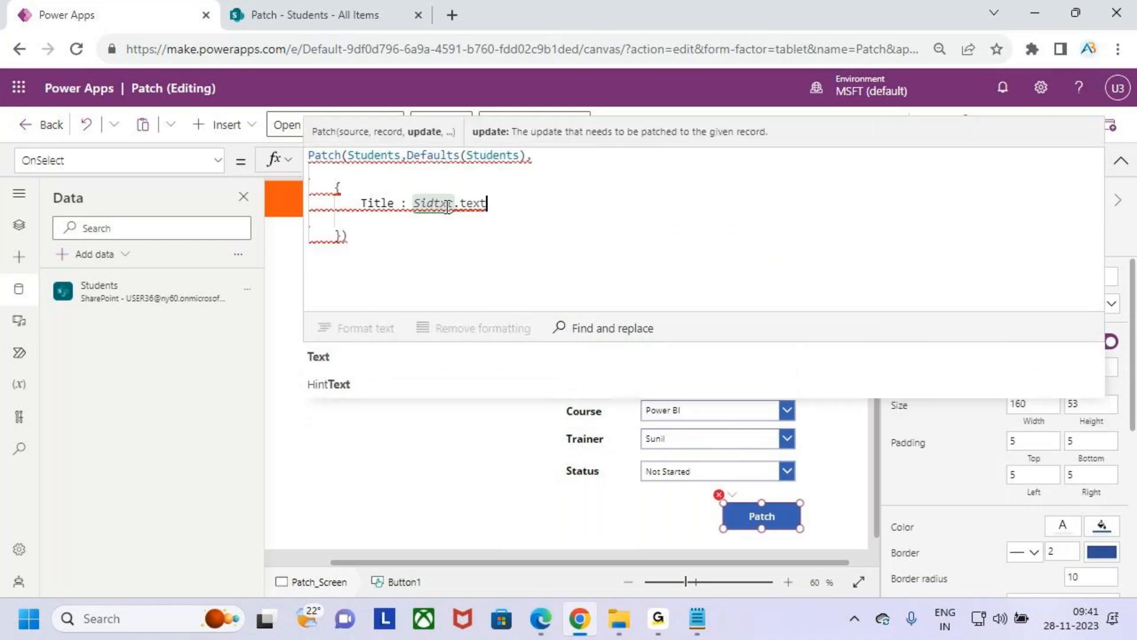
pyautogui.write(',')
# - Start an Sname field entry with a colon on a new line below Title in the Patch record
pyautogui.press('Return')
pyautogui.write('sname')
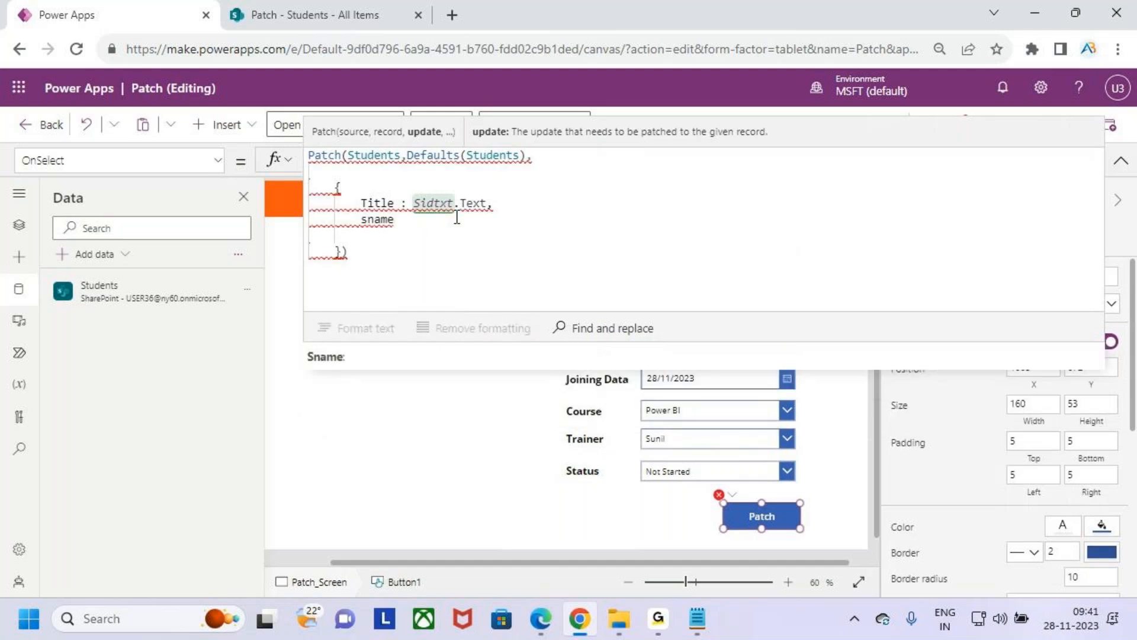
pyautogui.press('Tab')
pyautogui.write(':')
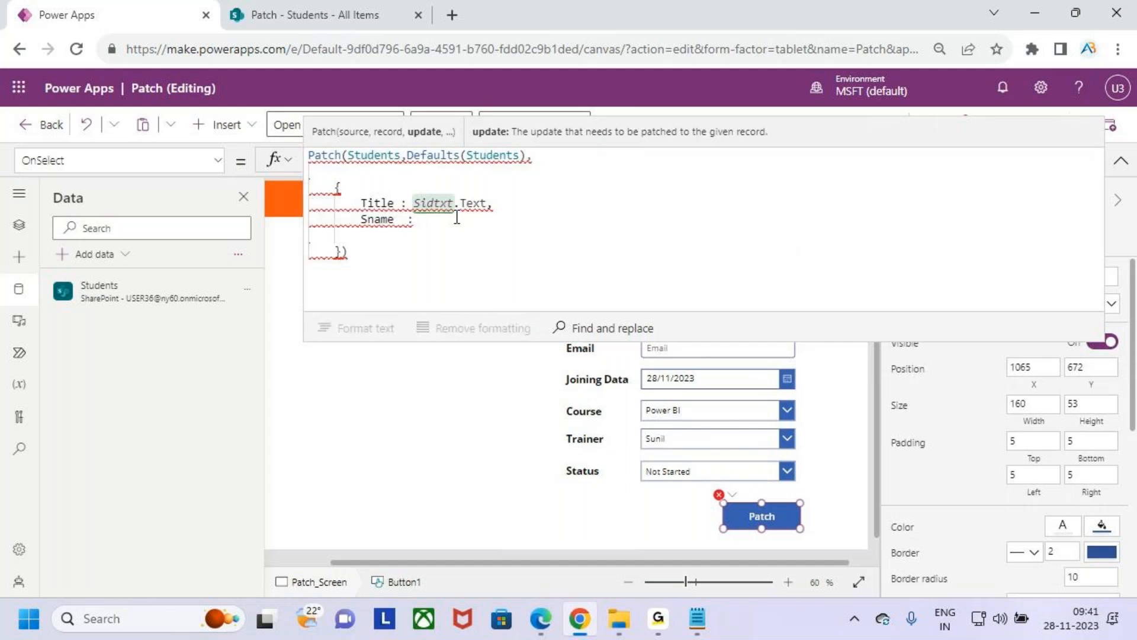
pyautogui.press('BackSpace')
# - Copy the Sname input's control name and complete the Sname entry in the Patch formula with Snametxt.Text and a comma
pyautogui.click(1120, 160)
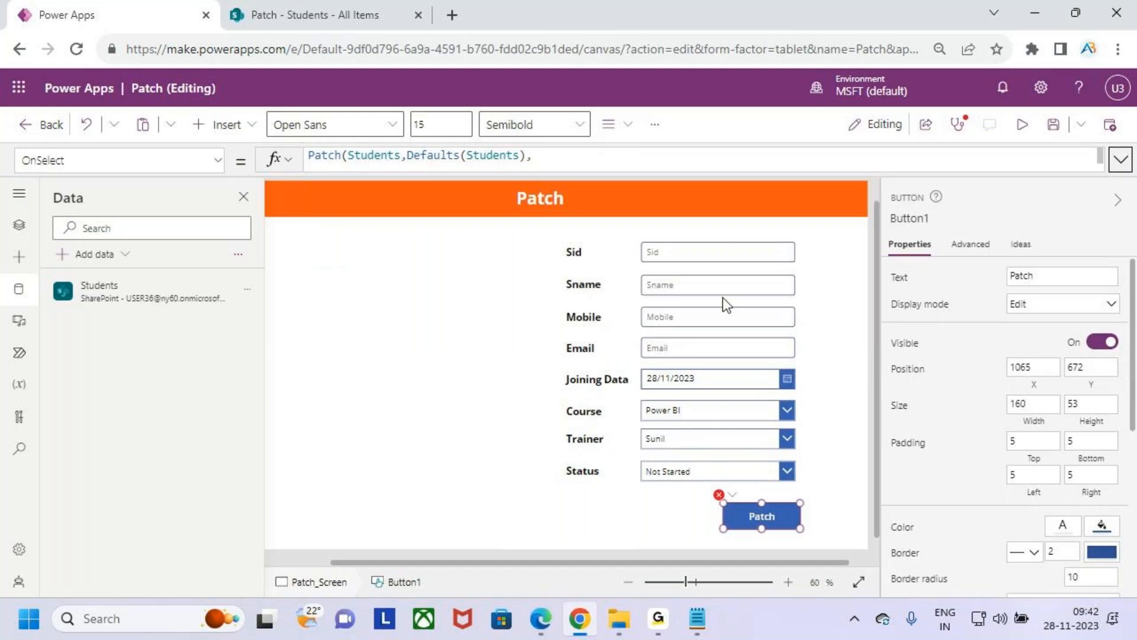
pyautogui.click(691, 284)
pyautogui.click(918, 217)
pyautogui.hotkey('ctrl', 'c')
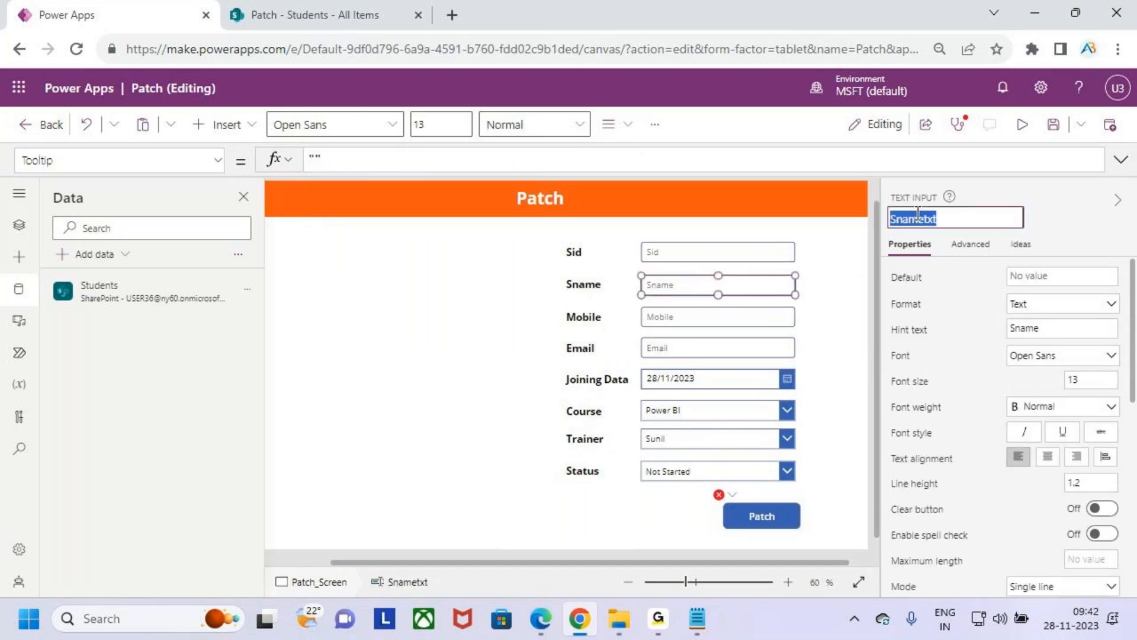
pyautogui.click(762, 510)
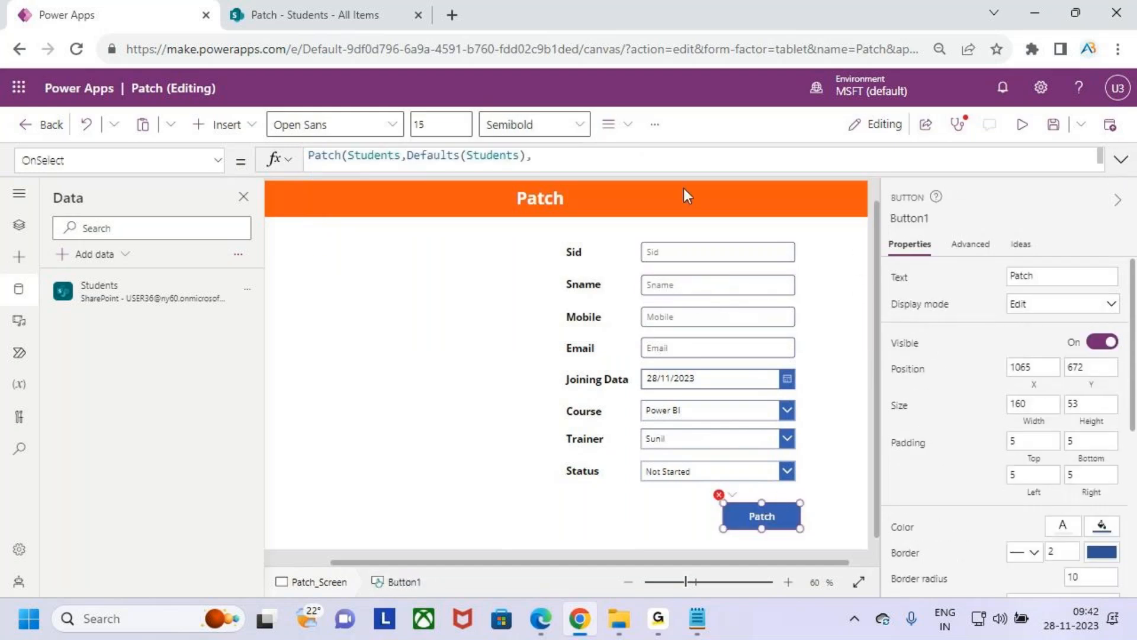
pyautogui.click(1122, 169)
pyautogui.click(436, 223)
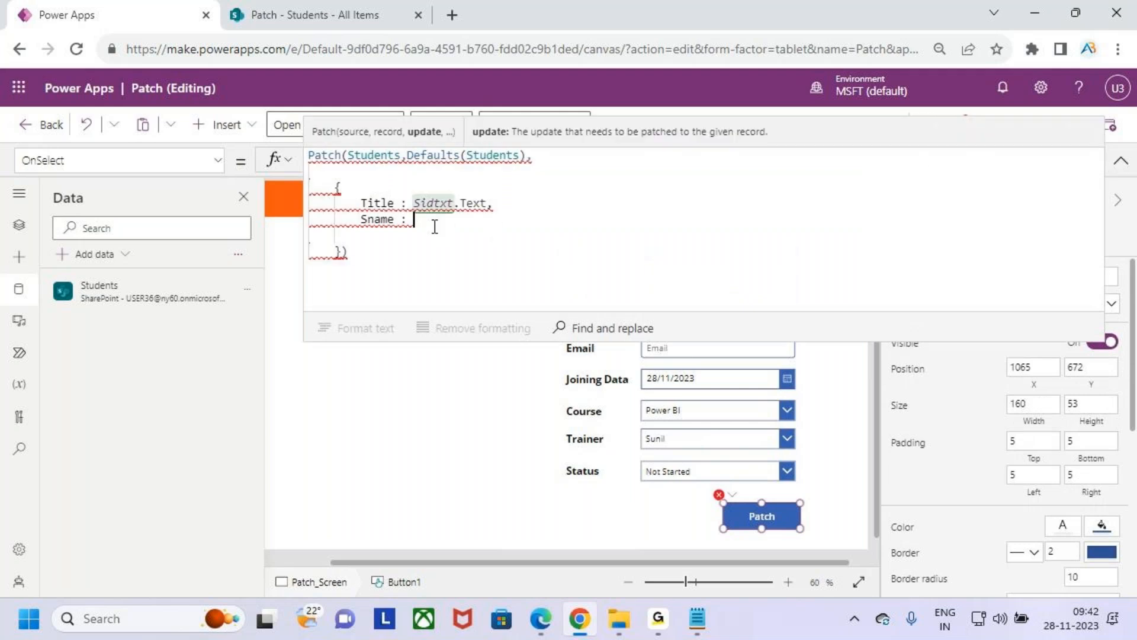
pyautogui.hotkey('ctrl', 'v')
pyautogui.write('.text')
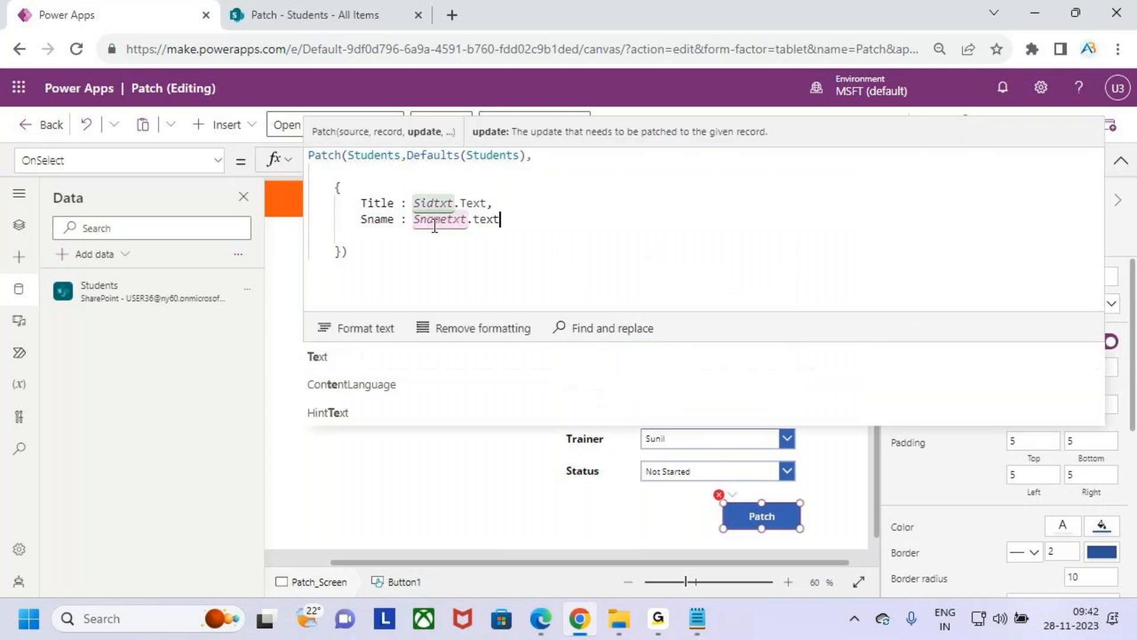
pyautogui.write(',')
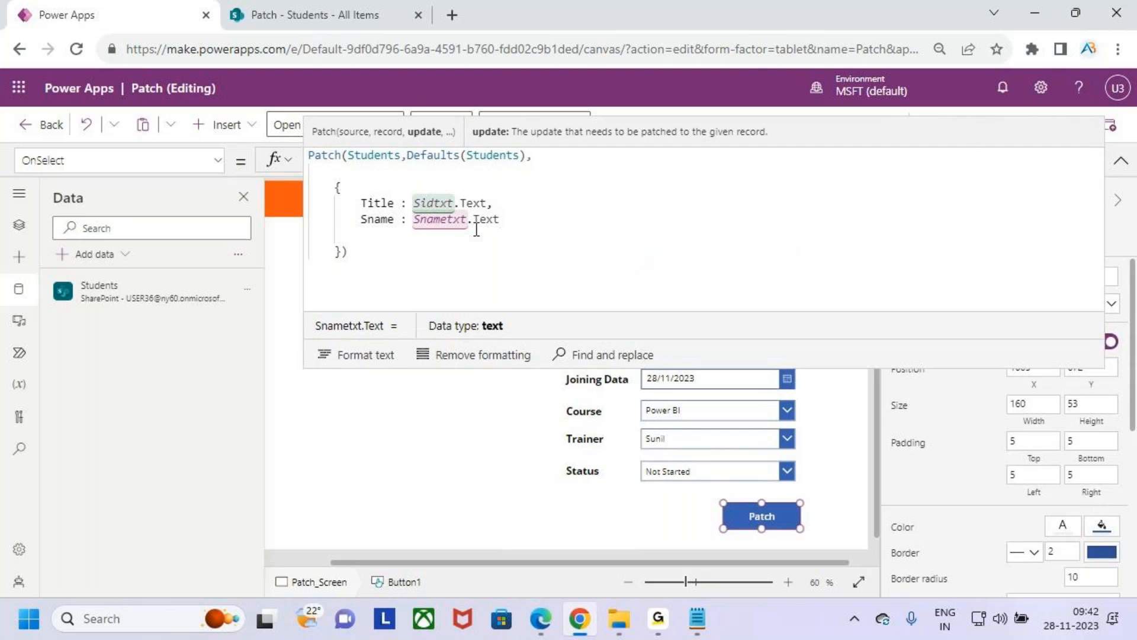
pyautogui.press('Return')
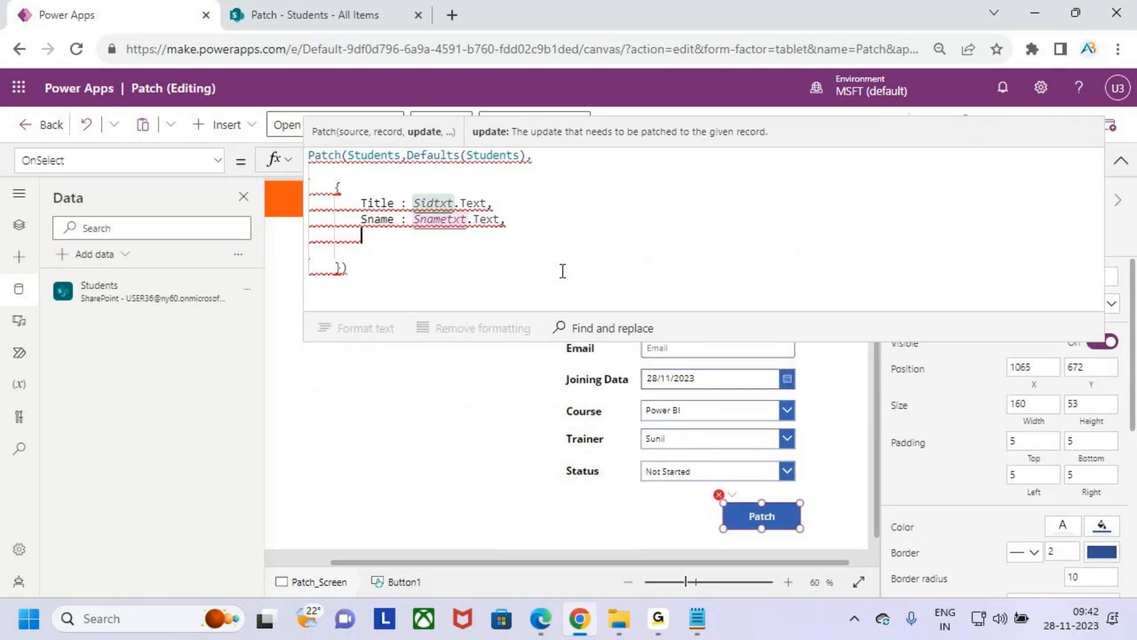
# - Start a Mobile field entry with a colon below Sname in the Patch record and copy the Mobile input's control name
pyautogui.write('Mobile ')
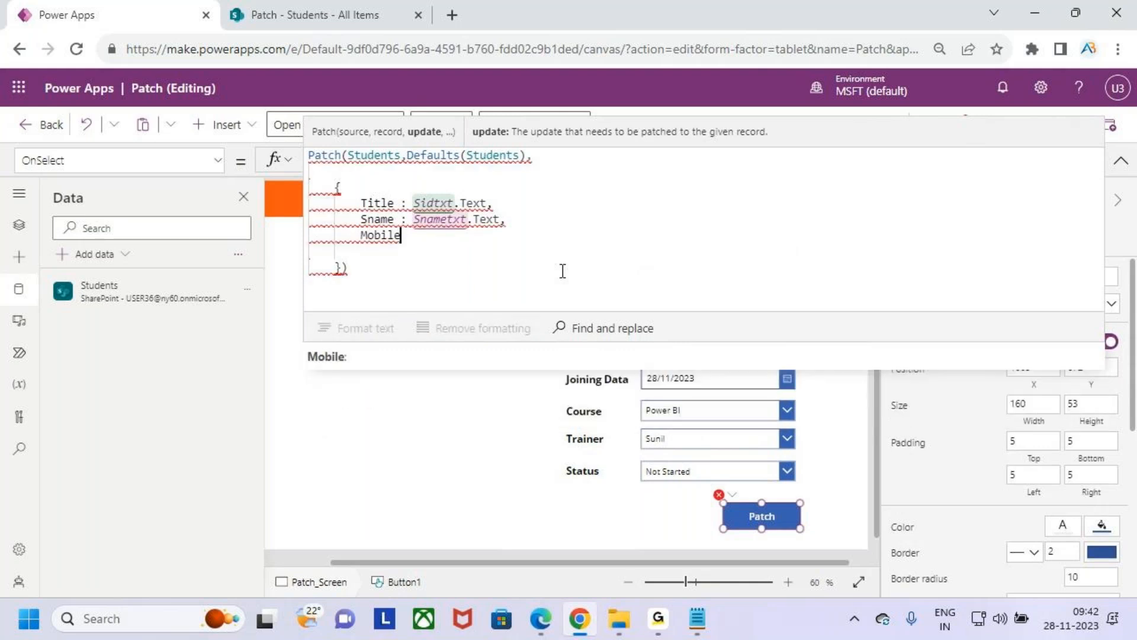
pyautogui.write(':')
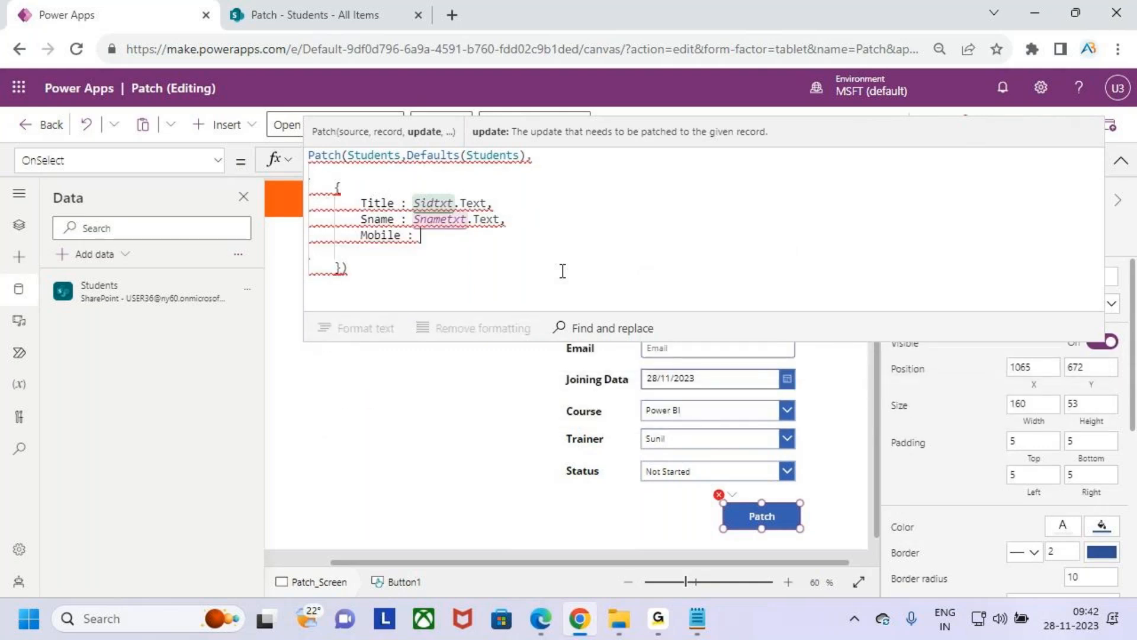
pyautogui.click(1121, 171)
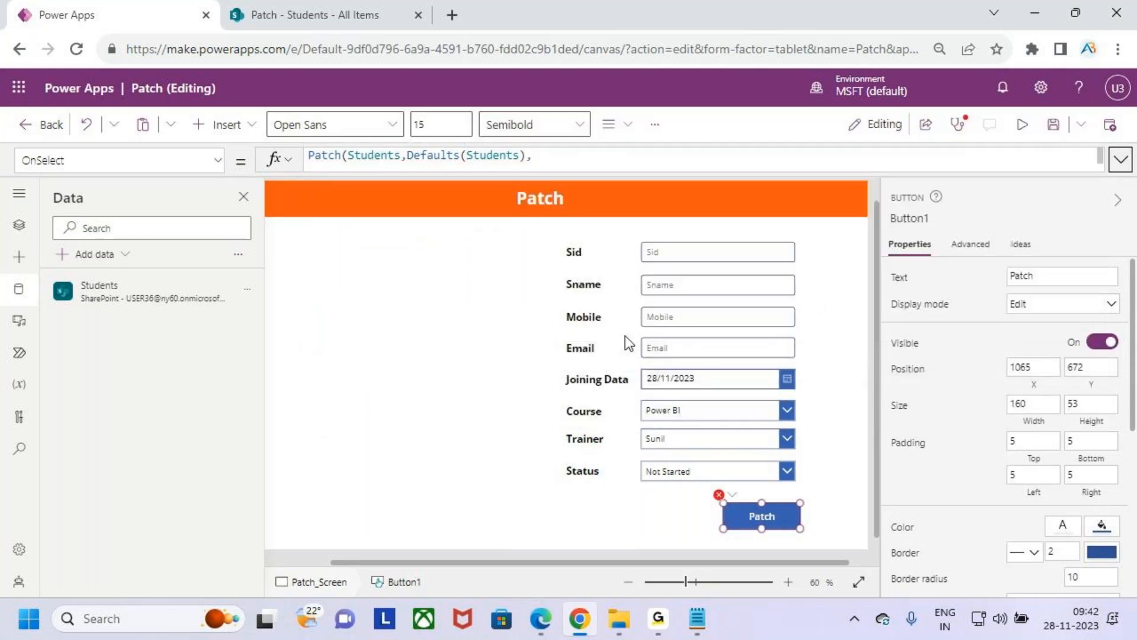
pyautogui.click(716, 319)
pyautogui.click(920, 217)
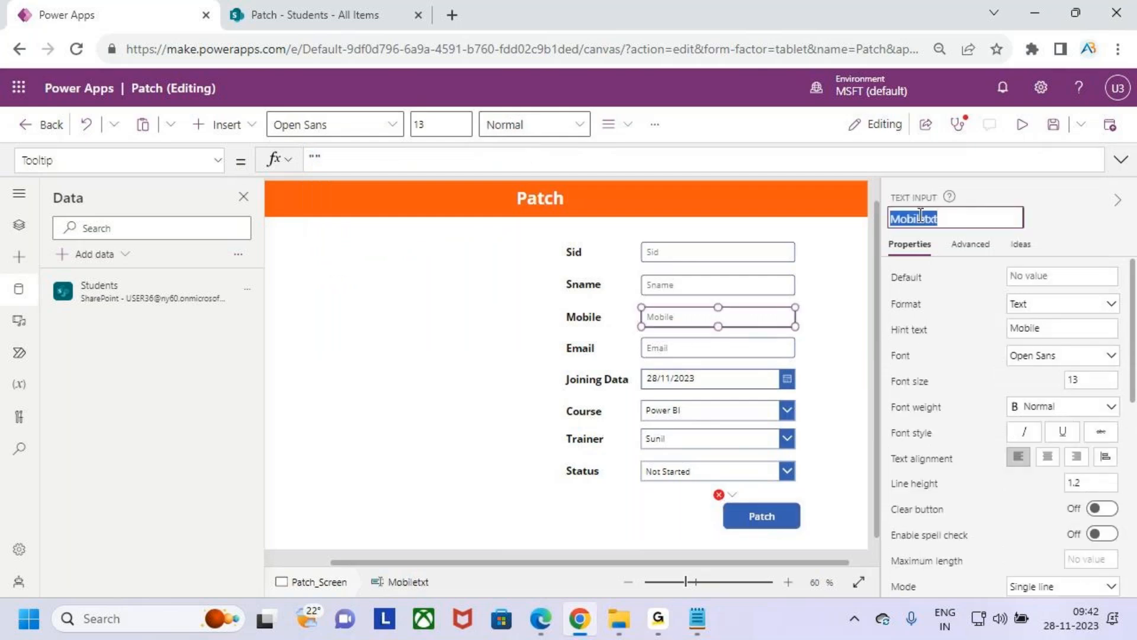
pyautogui.click(770, 510)
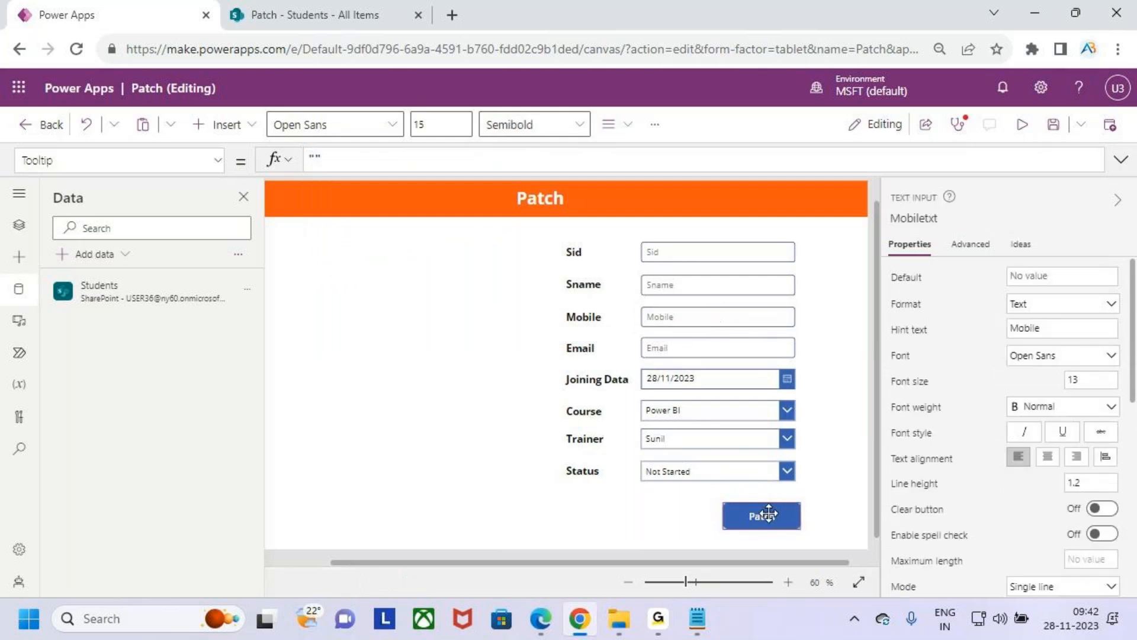
pyautogui.click(1121, 160)
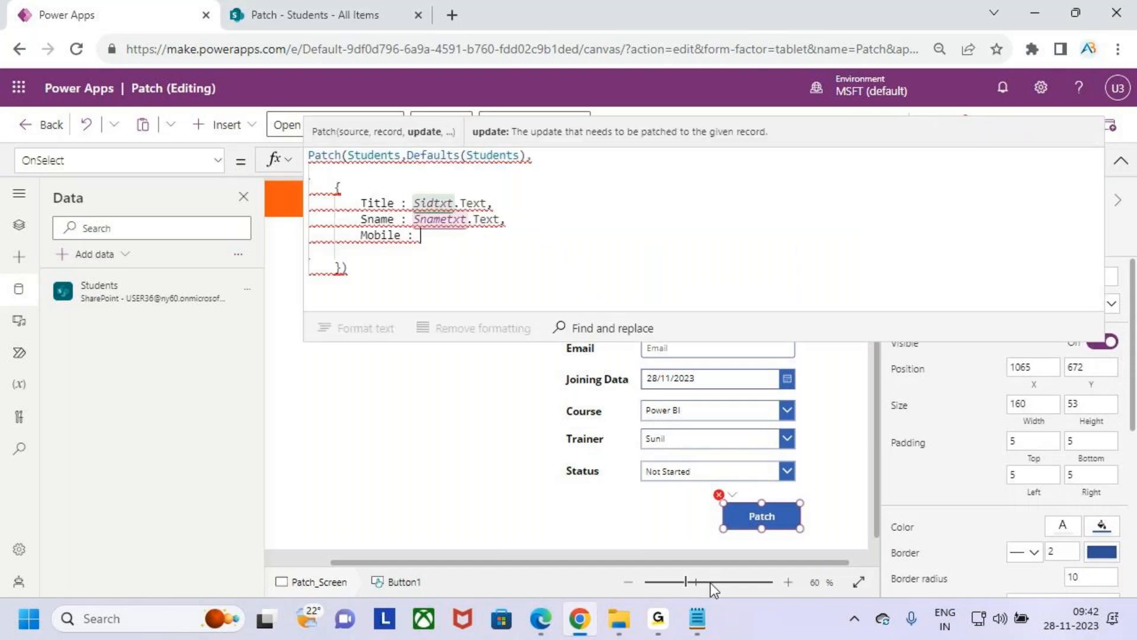
pyautogui.click(698, 619)
pyautogui.doubleClick(234, 371)
pyautogui.click(318, 378)
pyautogui.click(1050, 18)
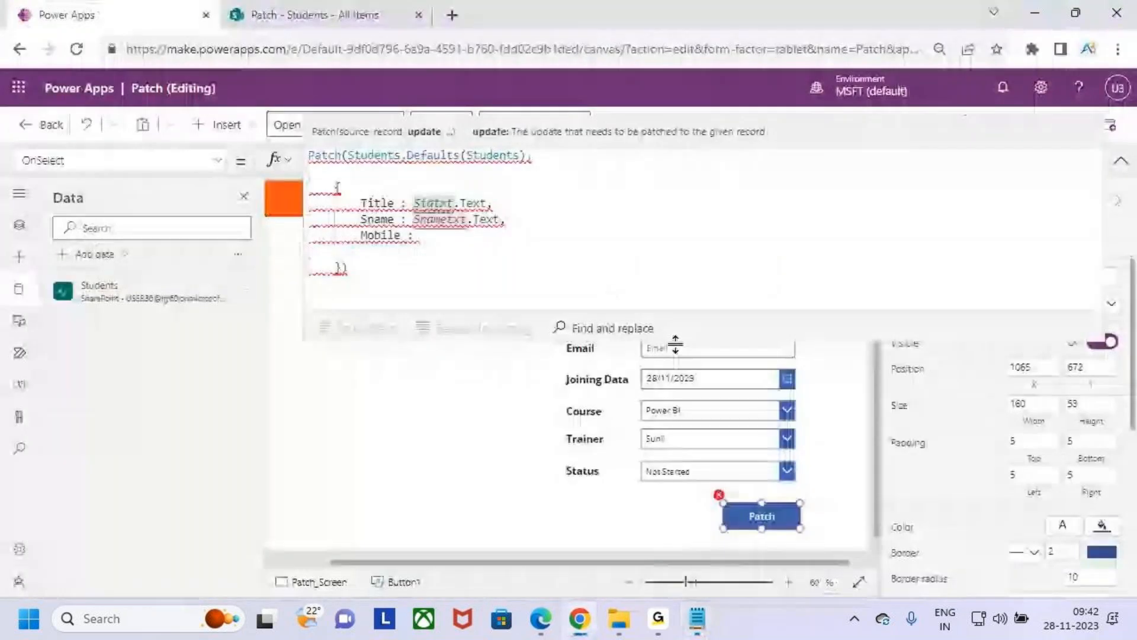
# - Enlarge the formula editor and complete the Mobile entry with Value(Mobiletxt.Text) followed by a comma
pyautogui.moveTo(741, 340); pyautogui.dragTo(738, 242)
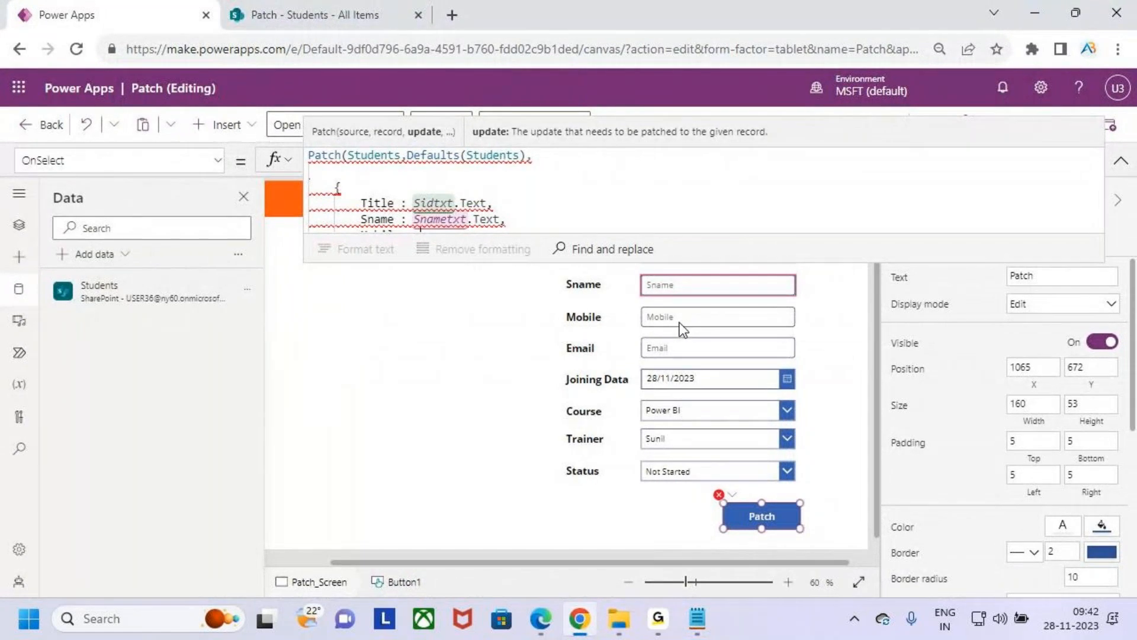
pyautogui.moveTo(741, 262); pyautogui.dragTo(740, 374)
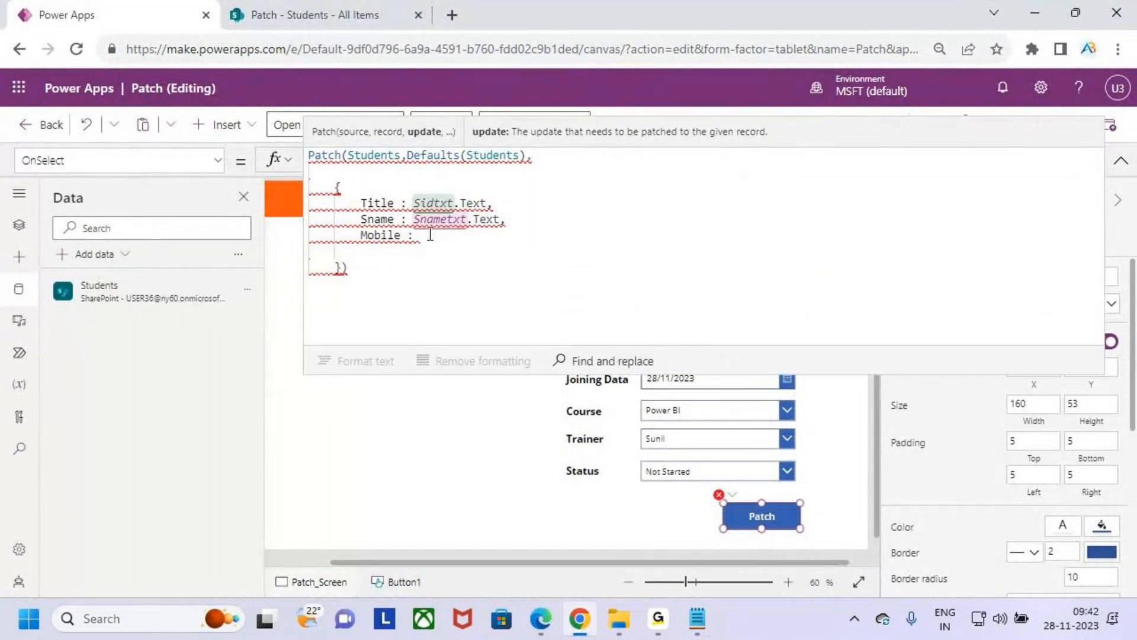
pyautogui.write('Value')
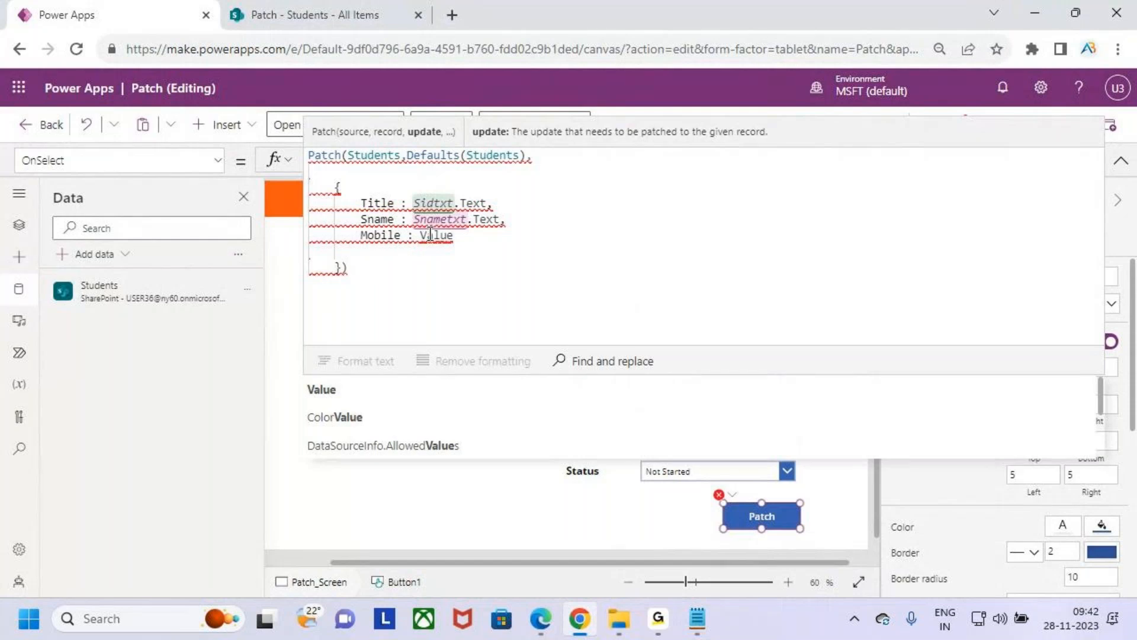
pyautogui.write('(Mobiletxt.text')
pyautogui.press('Tab')
pyautogui.write('),')
pyautogui.press('Return')
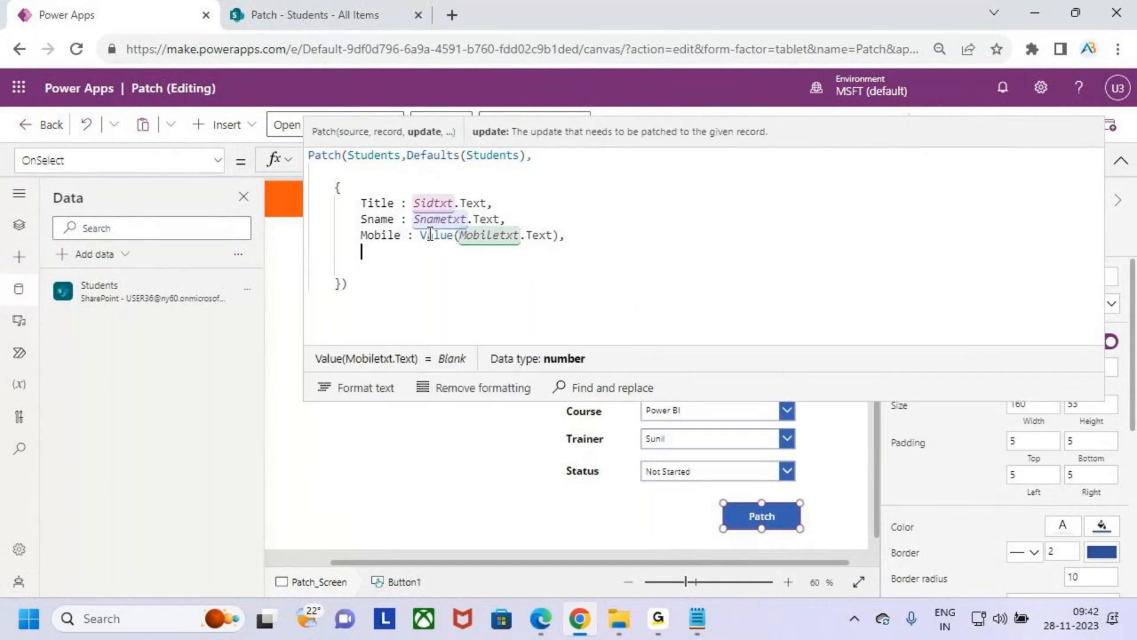
# - Start an Email field entry with a spaced colon on the line below Mobile in the Patch record
pyautogui.write('Email:')
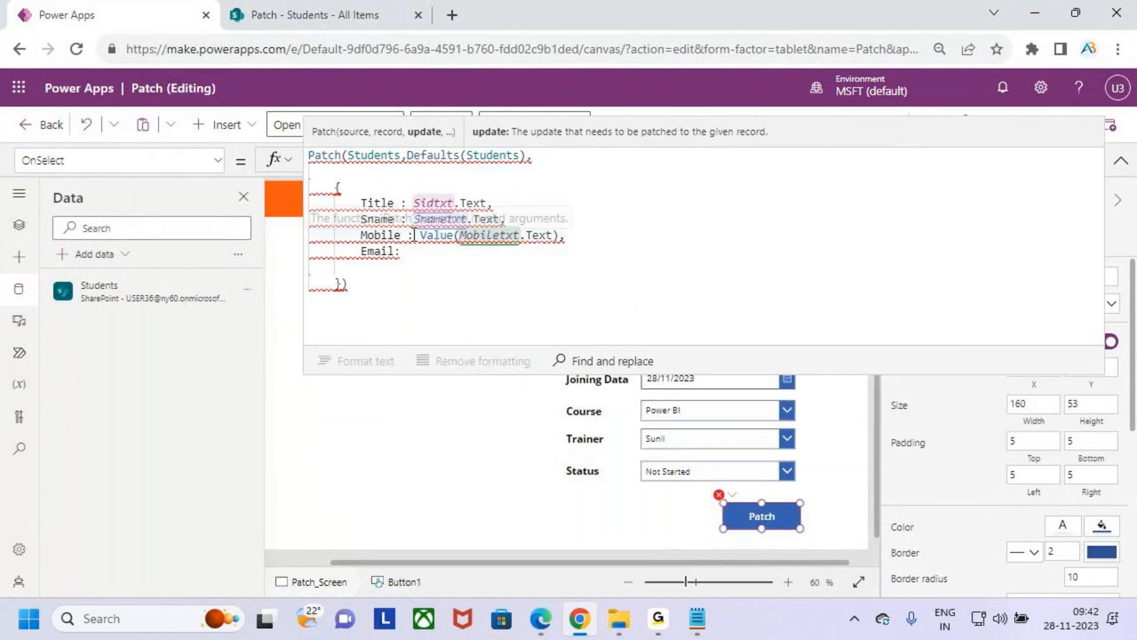
pyautogui.press('Left')
pyautogui.click(417, 252)
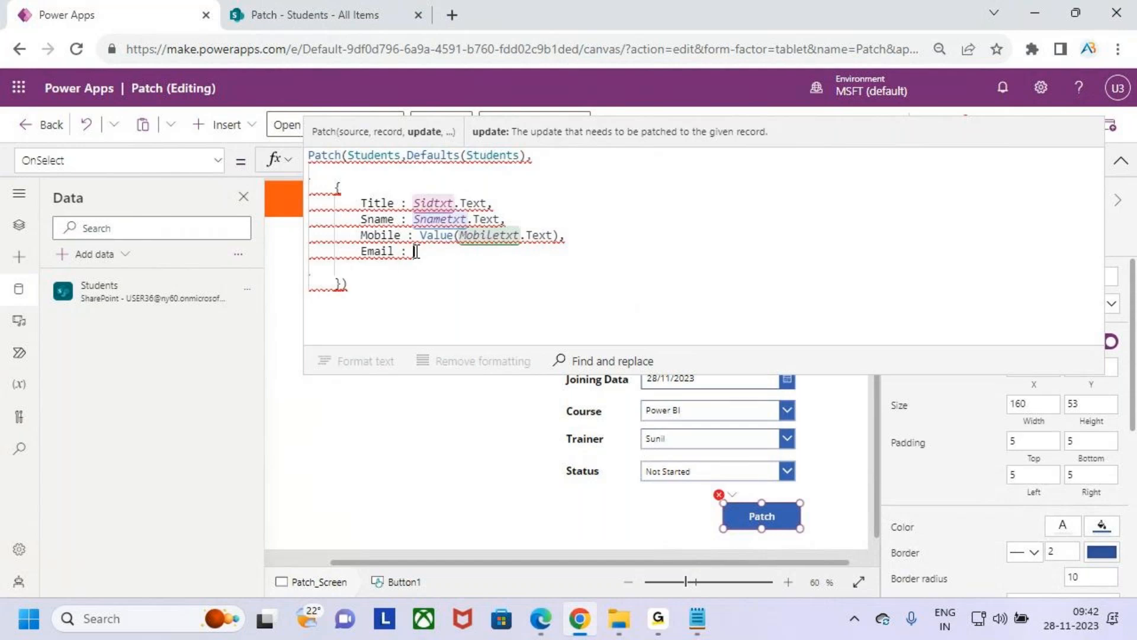
# - Copy the Email input's control name and complete the Email entry in the Patch formula with Emailtxt.Text and a comma
pyautogui.click(1121, 161)
pyautogui.click(687, 348)
pyautogui.click(917, 217)
pyautogui.write('Mobiletxt')
pyautogui.hotkey('ctrl', 'z')
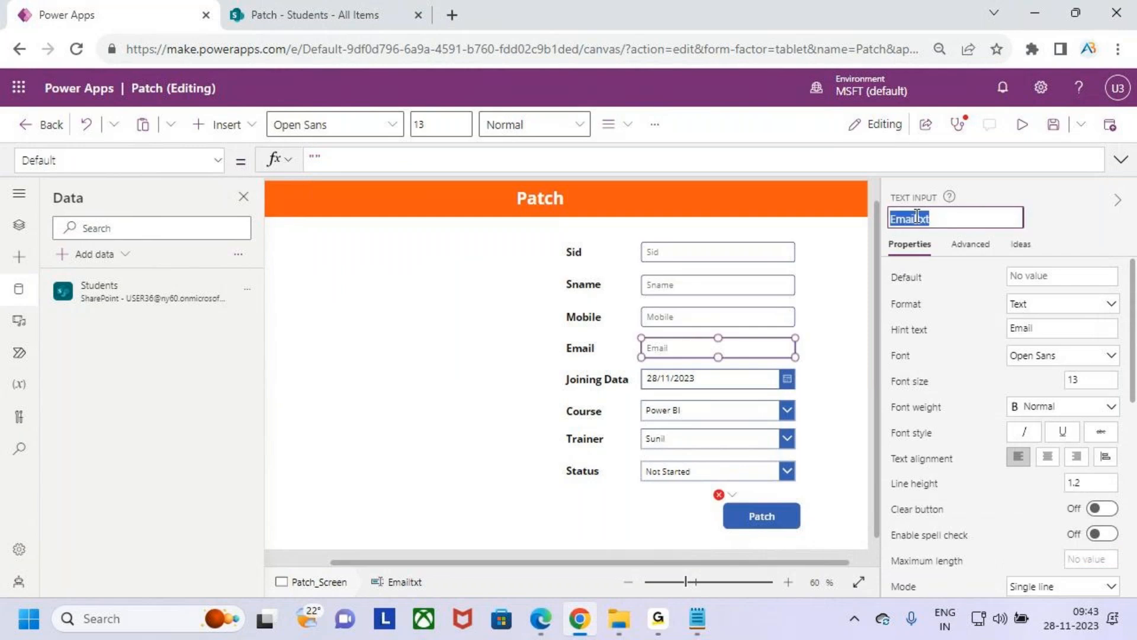
pyautogui.click(760, 510)
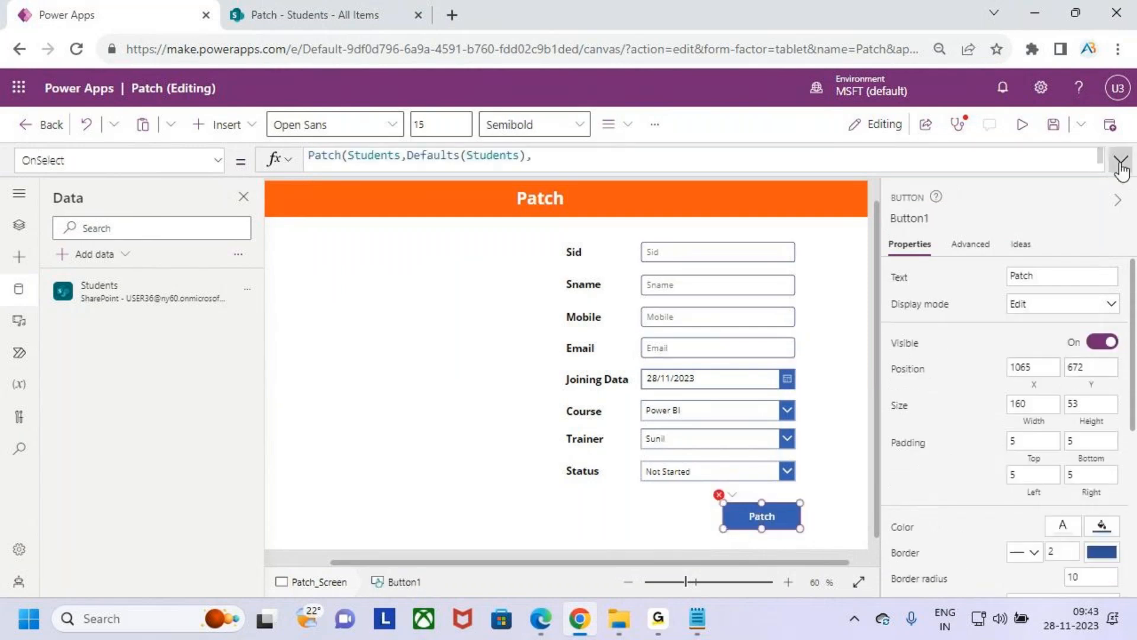
pyautogui.click(1121, 159)
pyautogui.click(453, 256)
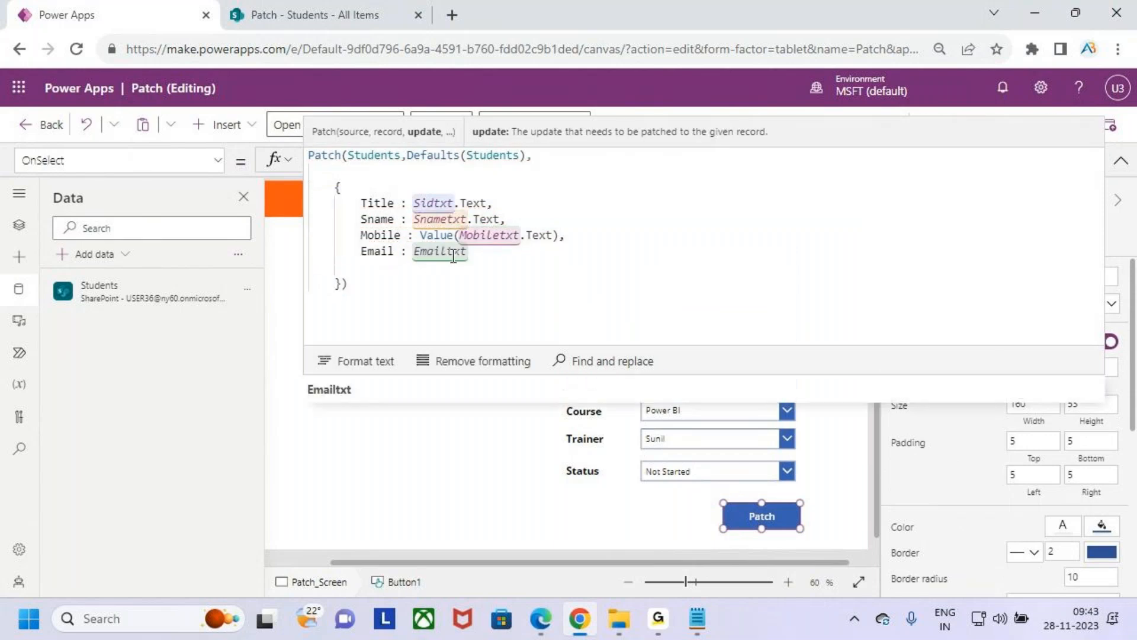
pyautogui.write('.text')
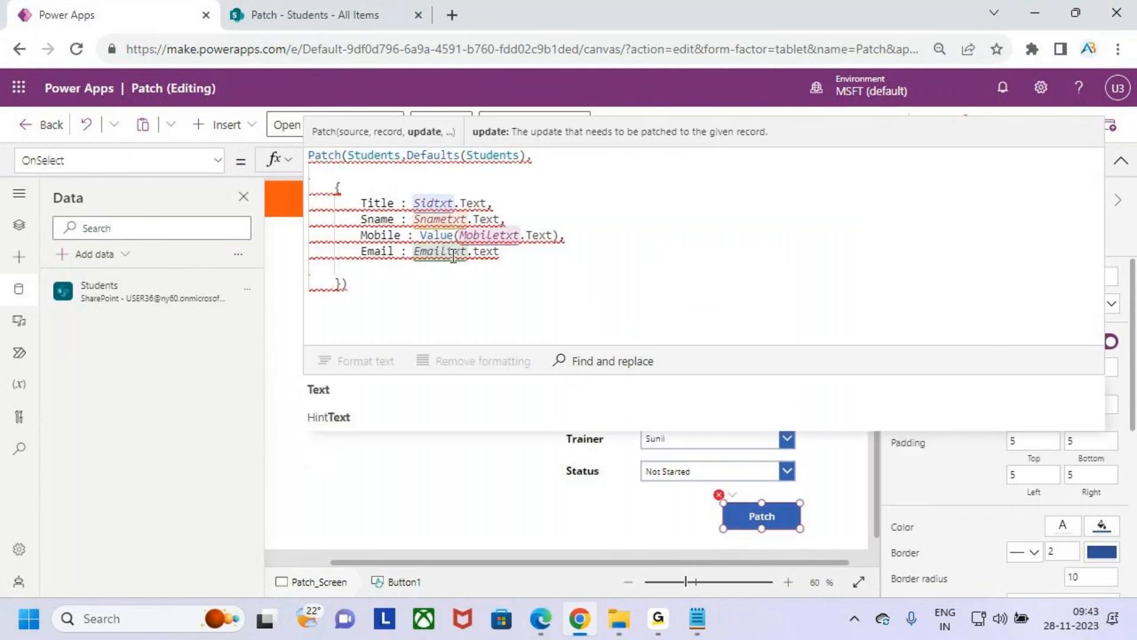
pyautogui.press('Tab')
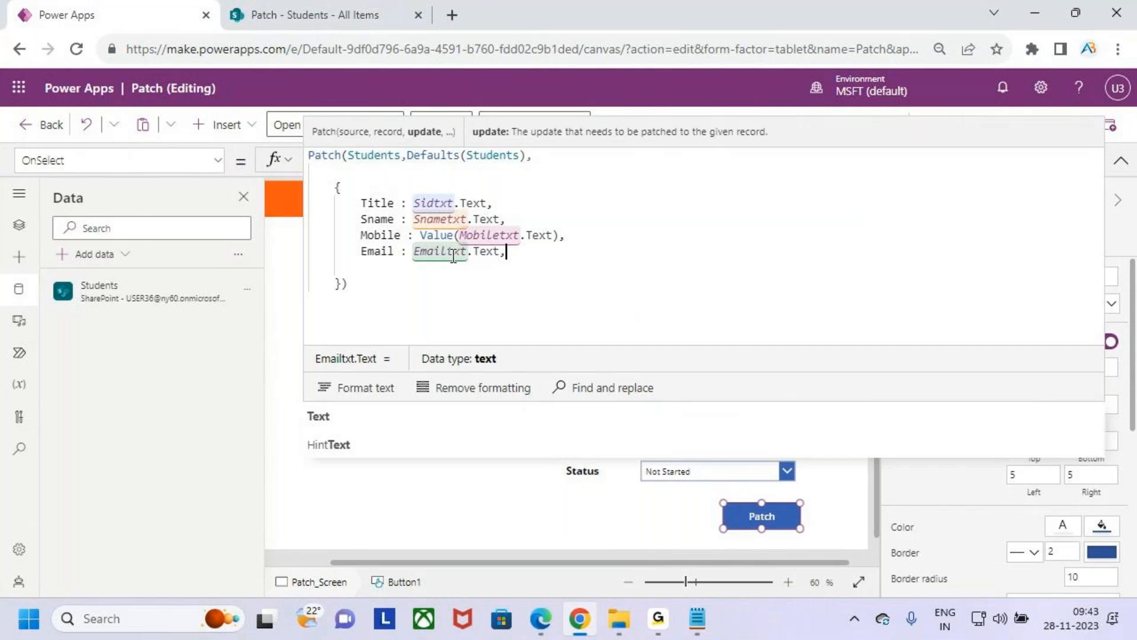
pyautogui.write(',')
pyautogui.press('Return')
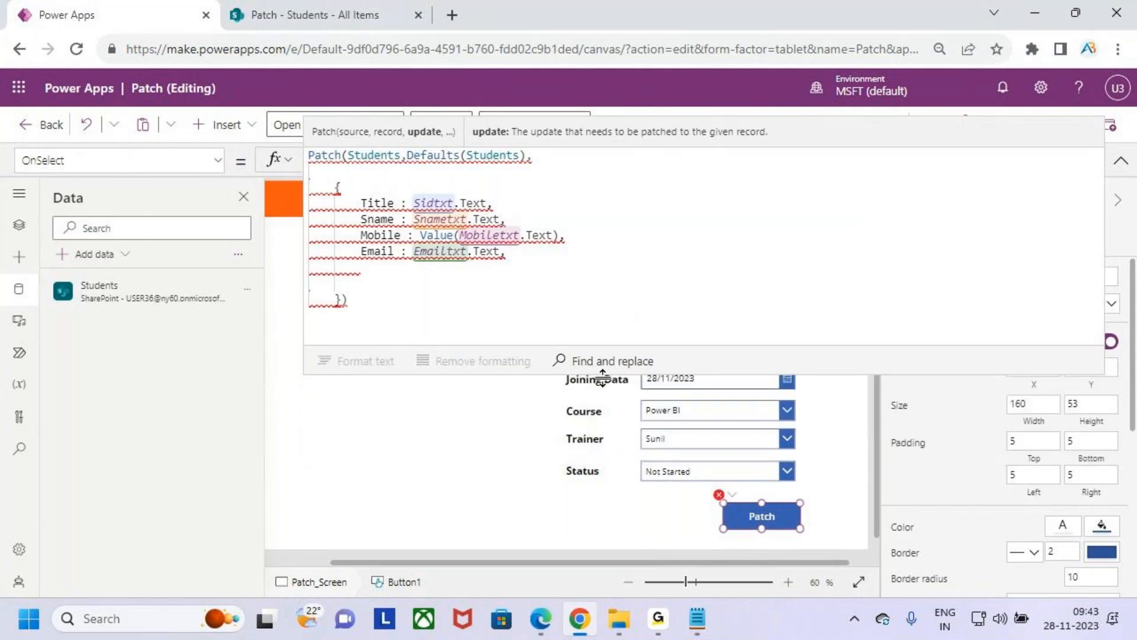
# - Reduce the formula editor's height and start a JoiningDate field entry below Email in the Patch record
pyautogui.moveTo(603, 378); pyautogui.dragTo(586, 346)
pyautogui.write('Joining')
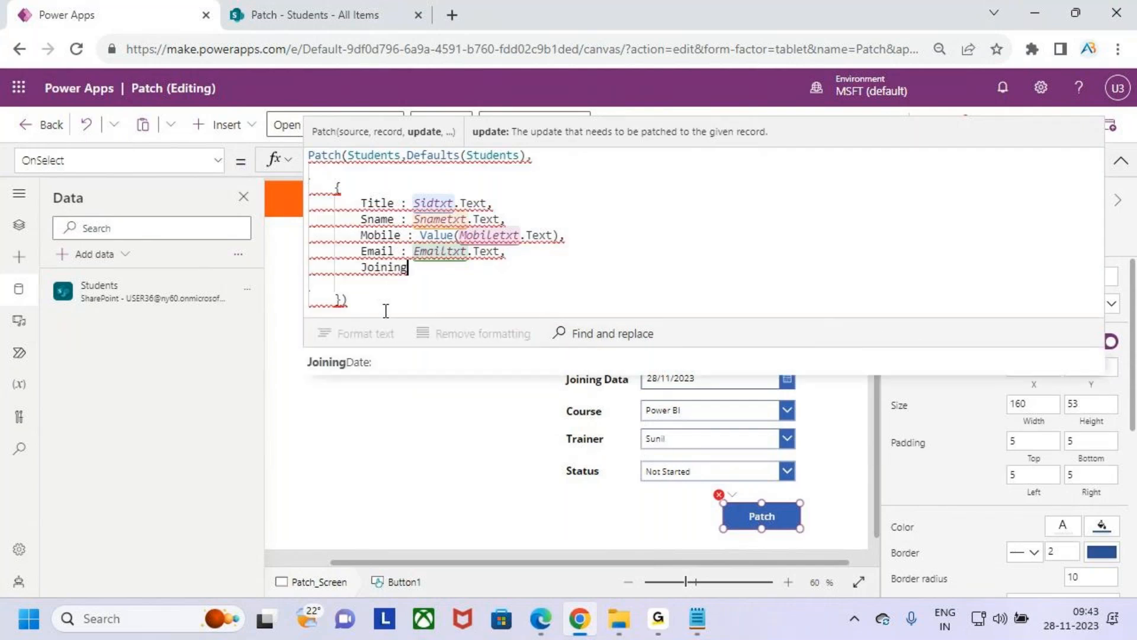
pyautogui.press('Tab')
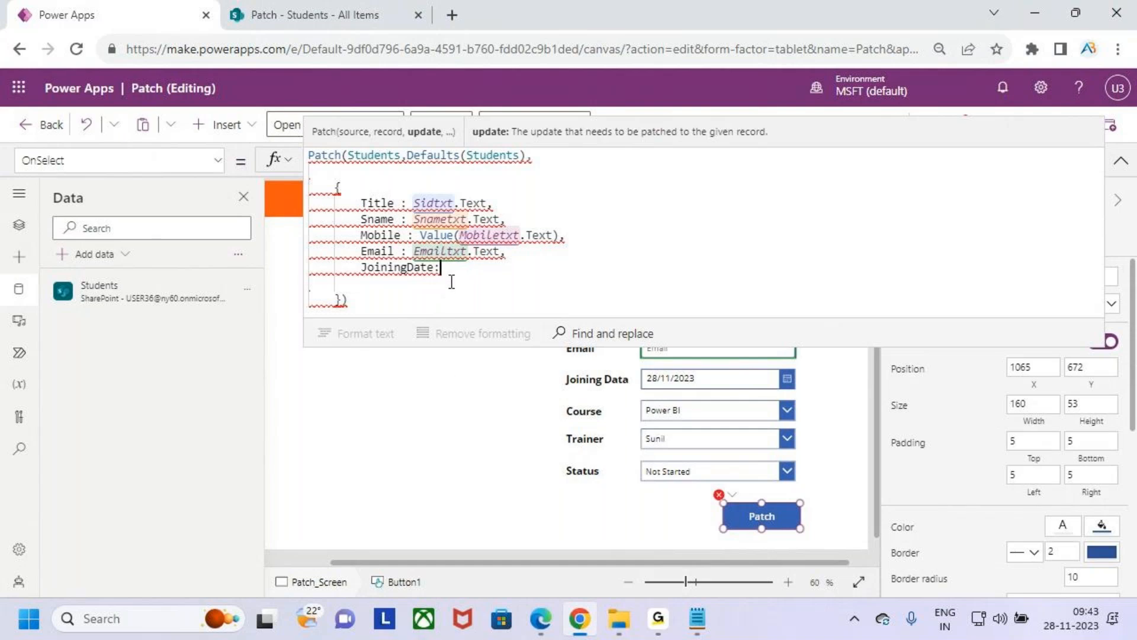
# - Rename the Joining Data date picker control as DatePicker
pyautogui.click(716, 379)
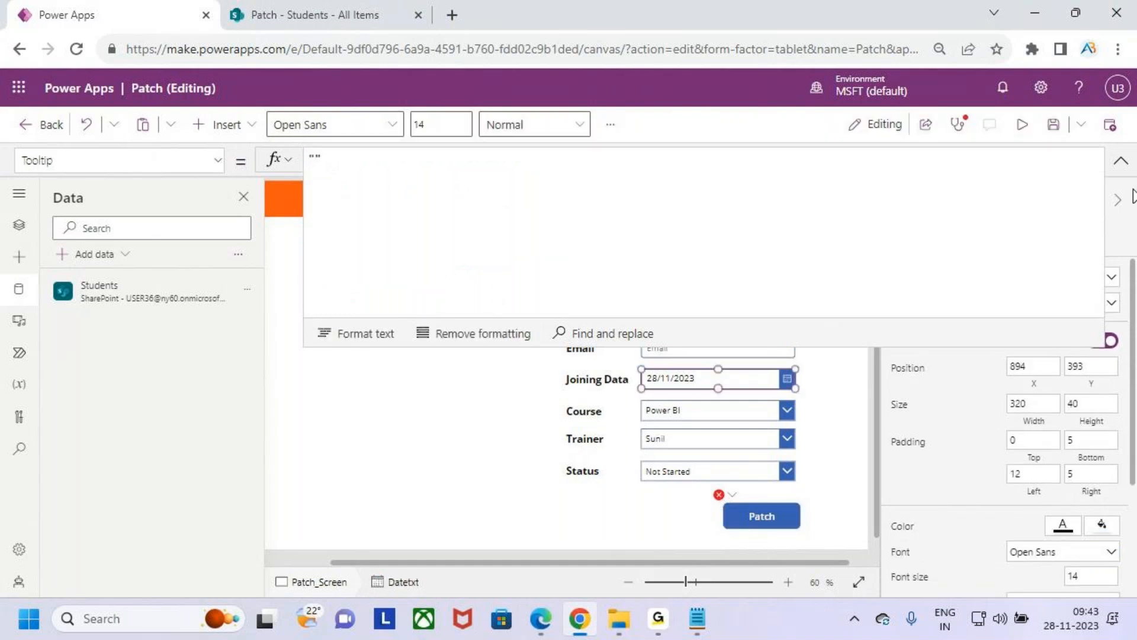
pyautogui.click(1121, 160)
pyautogui.click(933, 219)
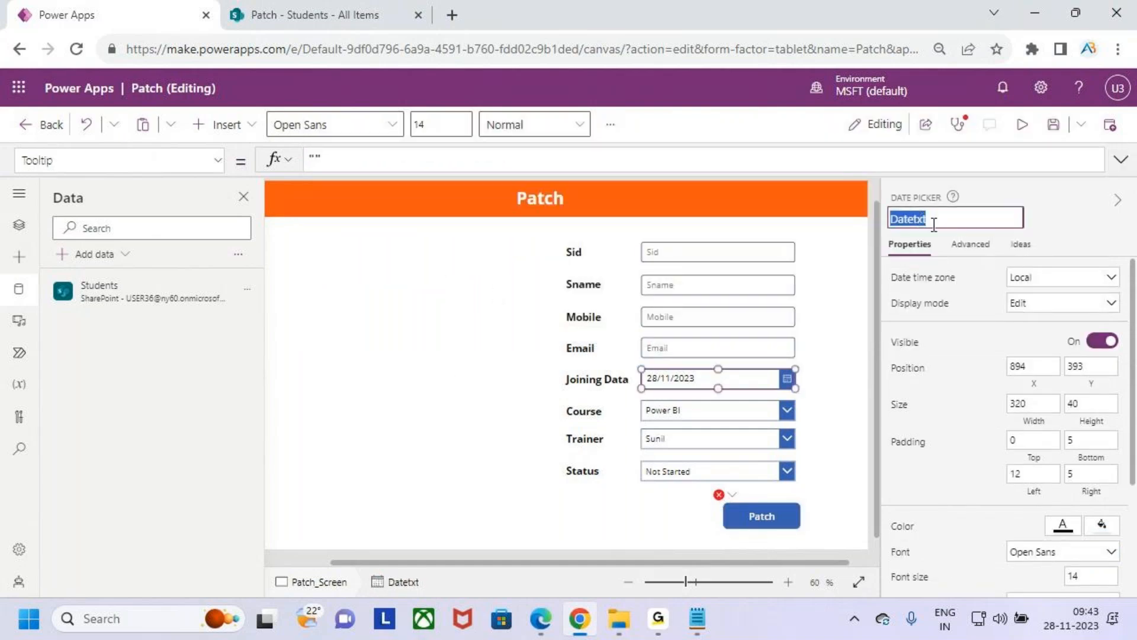
pyautogui.click(939, 223)
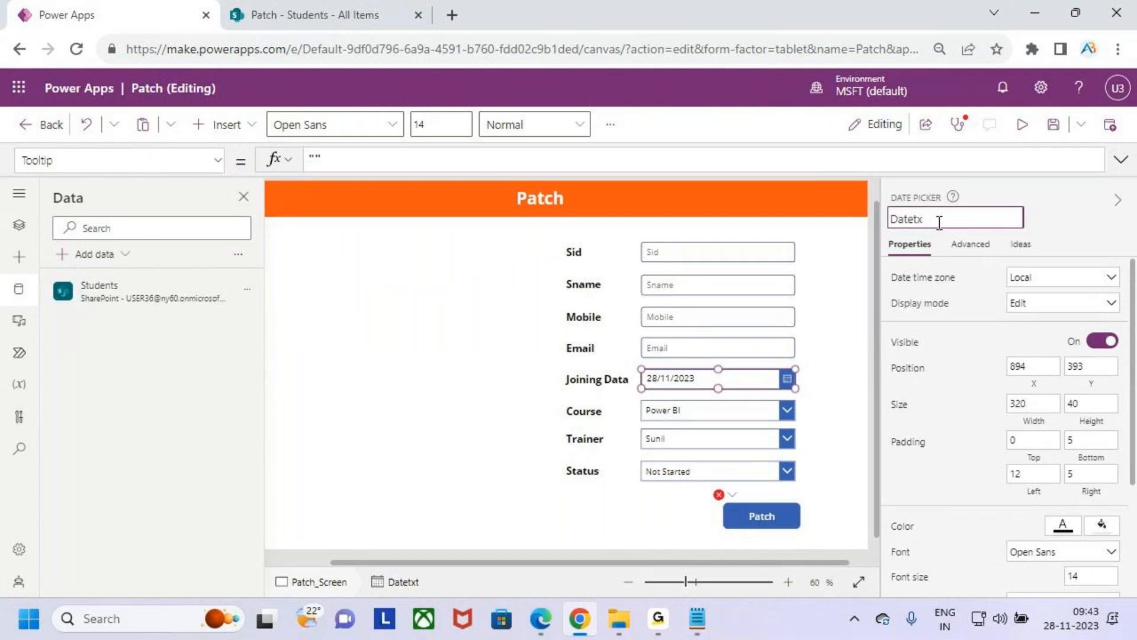
pyautogui.write('Picker')
pyautogui.click(751, 410)
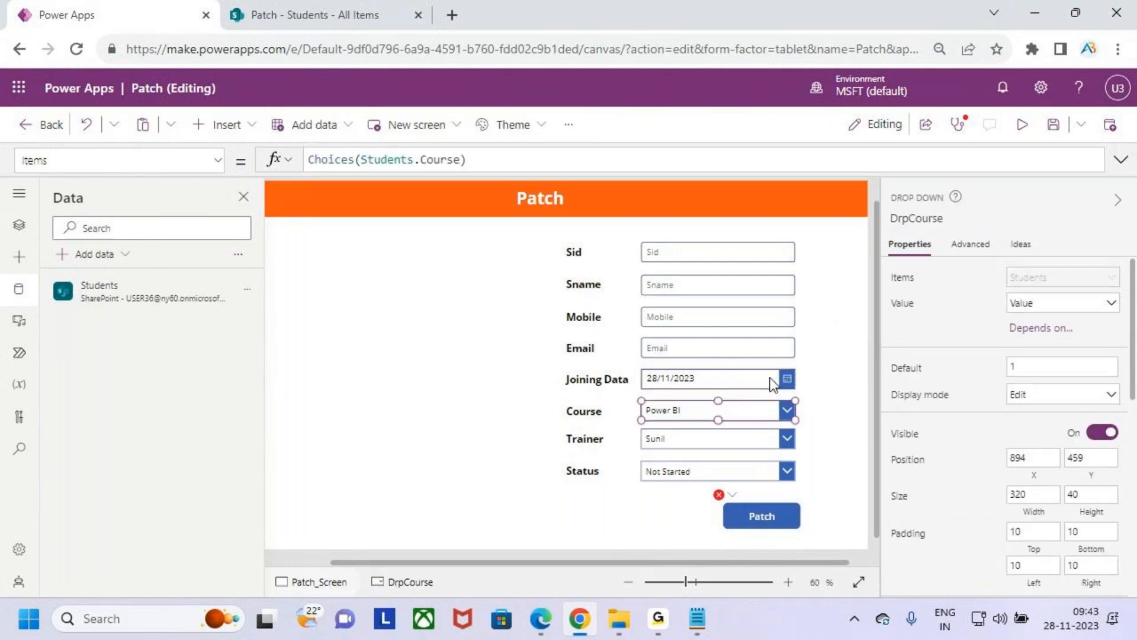
# - Copy the Joining Data date picker's control name and complete the JoiningDate entry in the Patch formula with DatePicker.SelectedDate and a comma
pyautogui.click(773, 384)
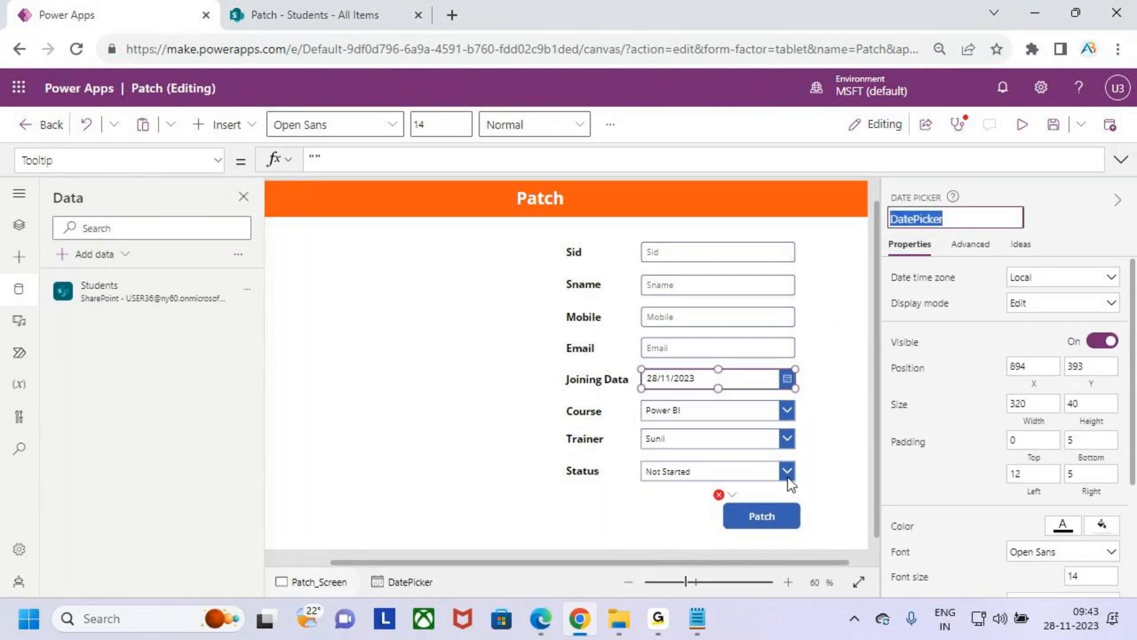
pyautogui.click(780, 513)
pyautogui.click(1120, 159)
pyautogui.click(484, 267)
pyautogui.write('DatePicker')
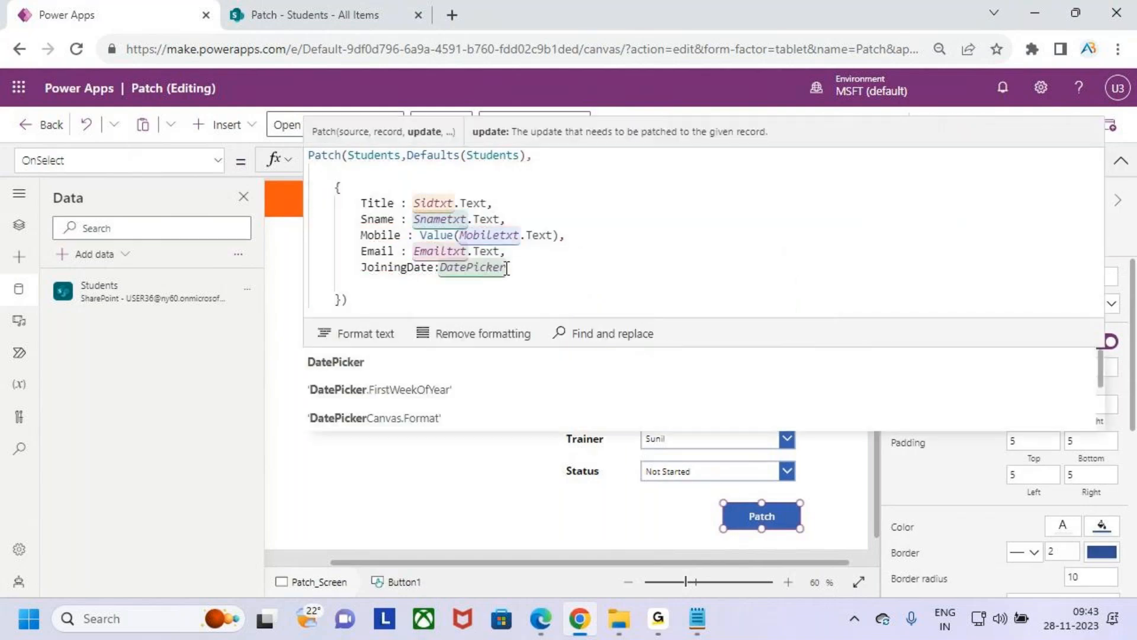
pyautogui.write('.')
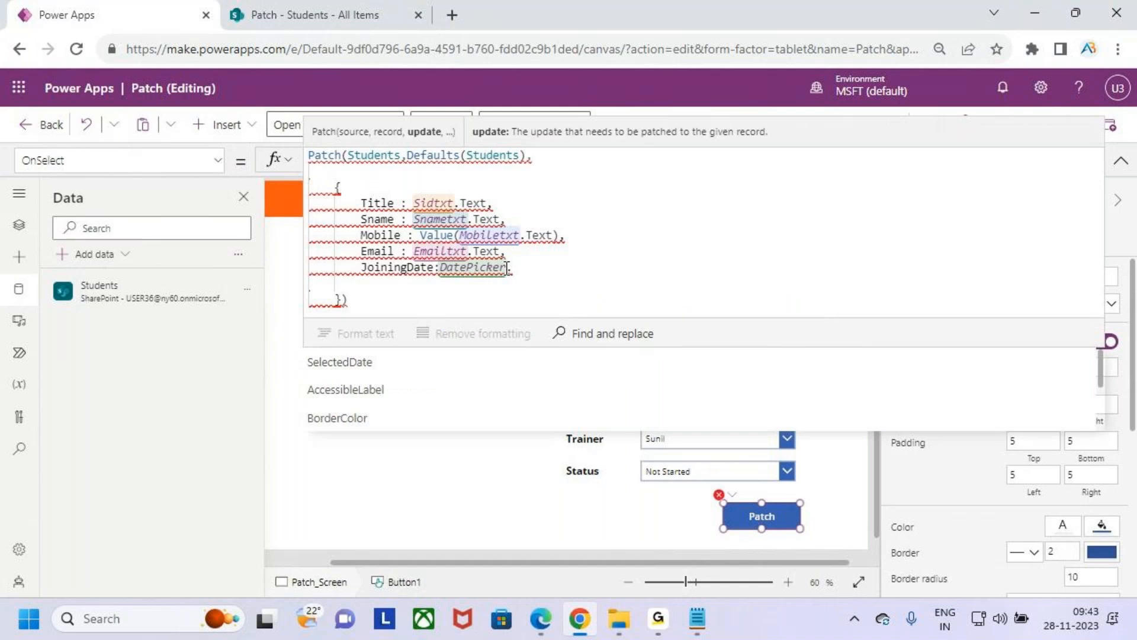
pyautogui.press('Tab')
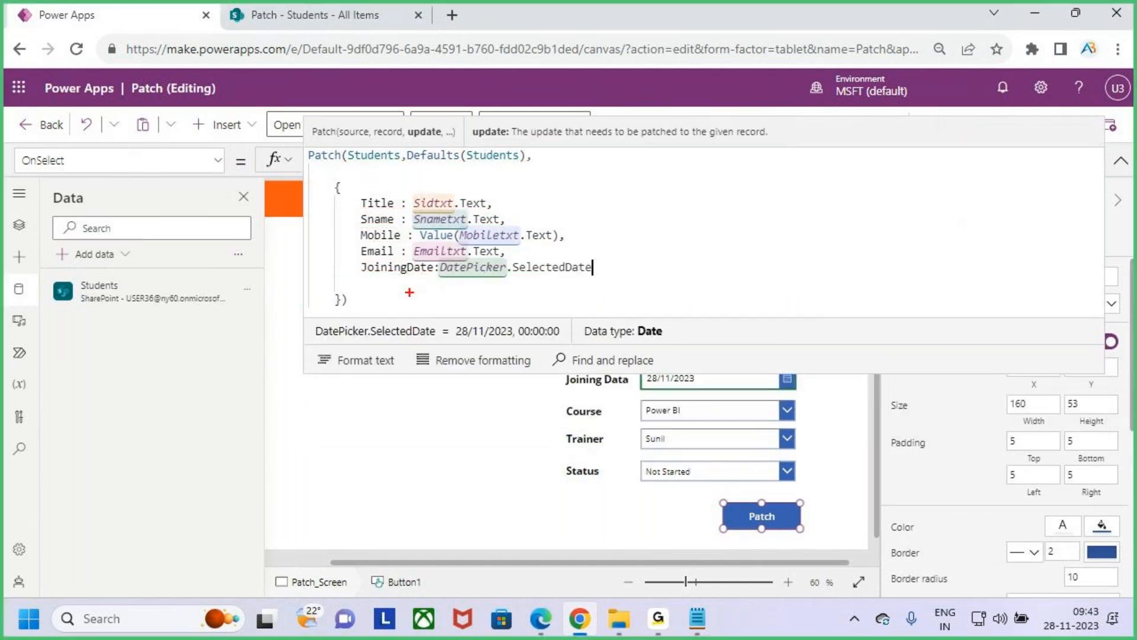
pyautogui.moveTo(536, 276); pyautogui.dragTo(572, 276)
pyautogui.press('Escape')
pyautogui.write(',')
# - Start a Course field entry with a colon on the line below JoiningDate in the Patch record
pyautogui.press('Return')
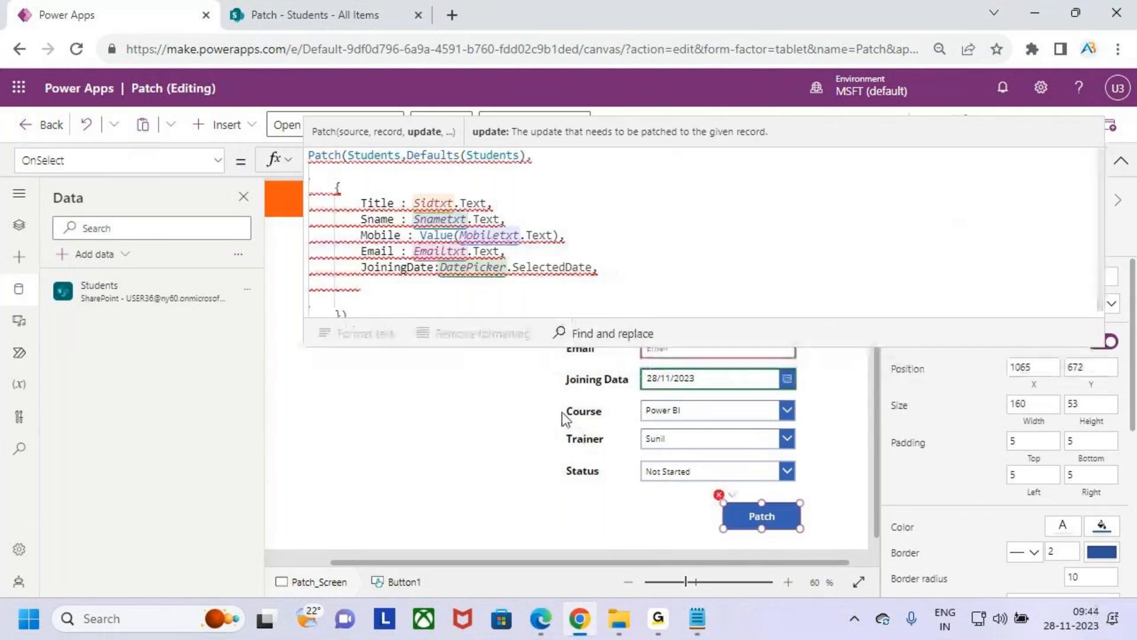
pyautogui.write('Courx')
pyautogui.press('BackSpace')
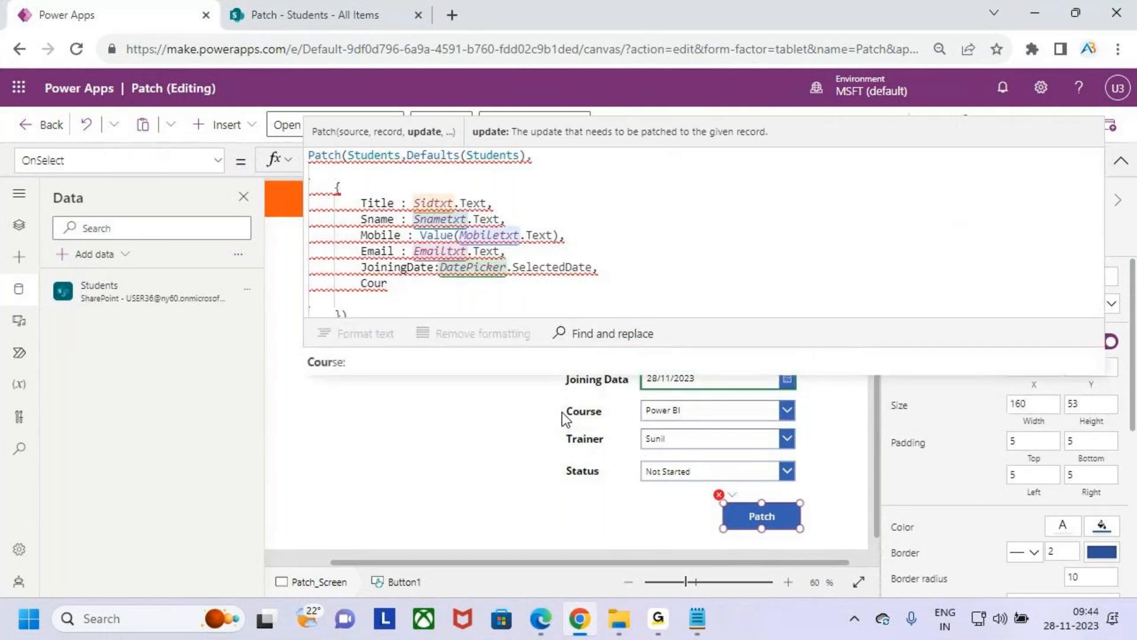
pyautogui.press('Tab')
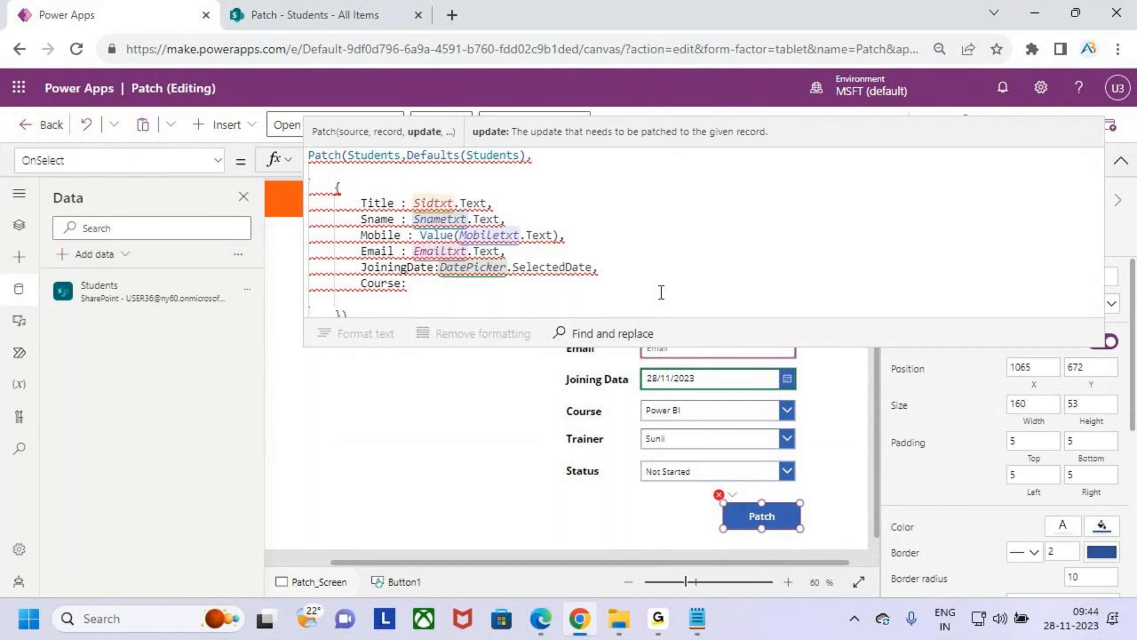
# - Copy the Course drop-down's control name and fill the Course entry in the Patch formula with DrpCourse.Selected.Value
pyautogui.click(737, 411)
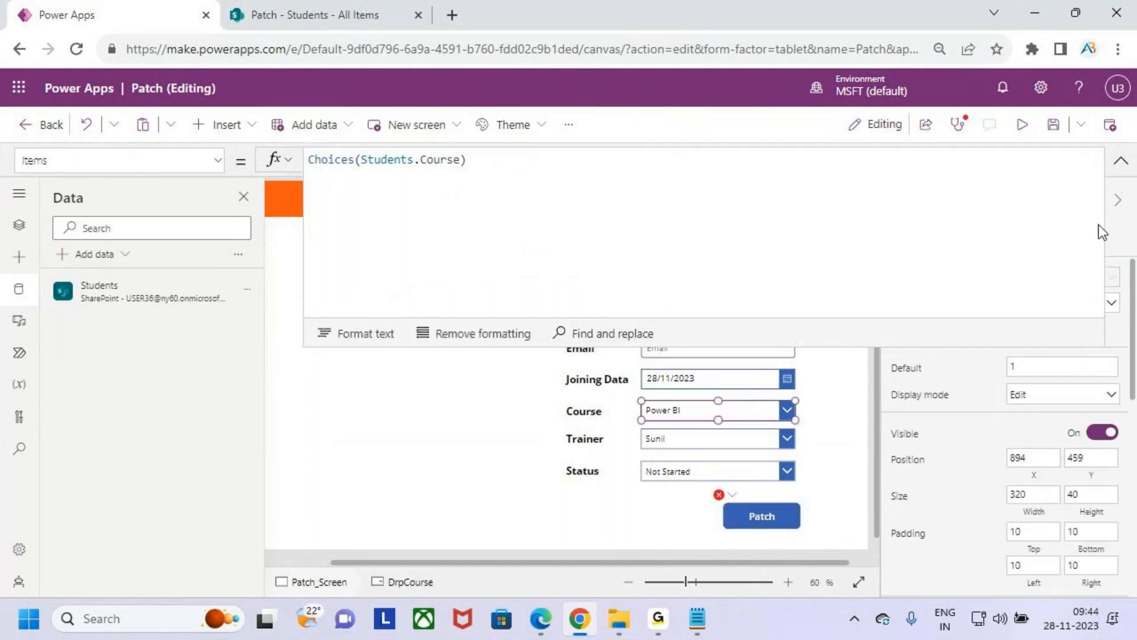
pyautogui.click(1121, 160)
pyautogui.click(924, 221)
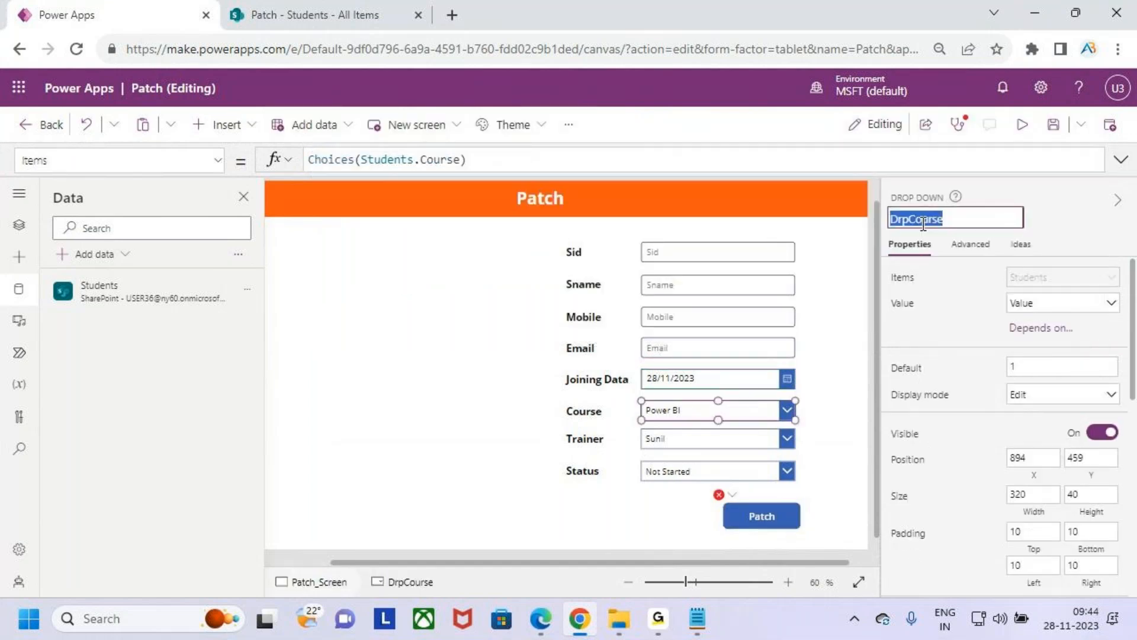
pyautogui.click(762, 516)
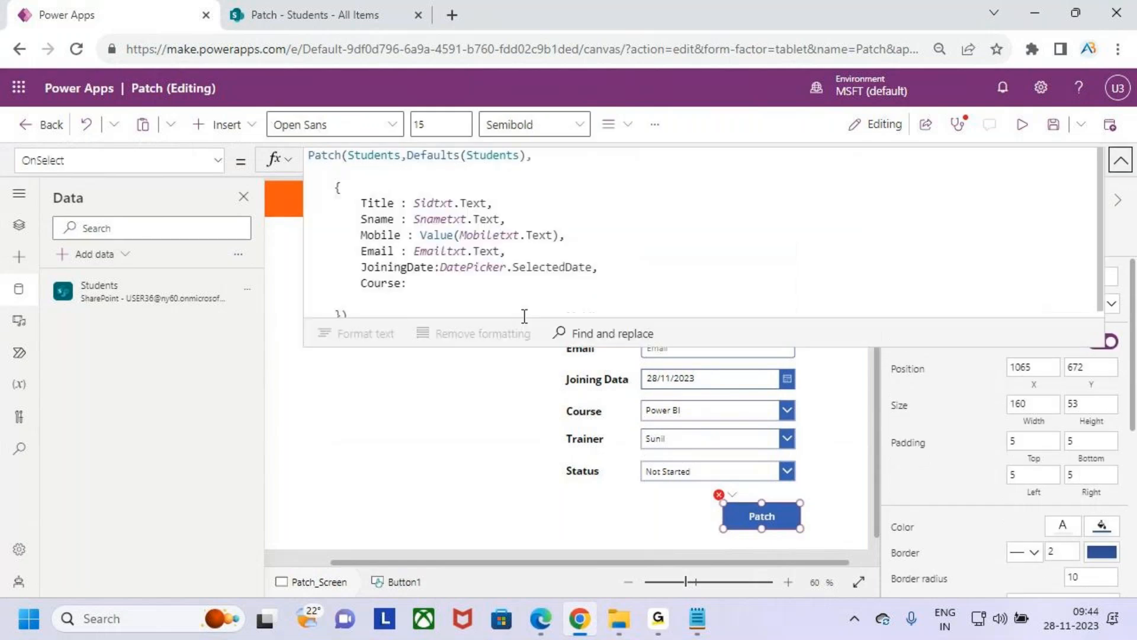
pyautogui.click(440, 285)
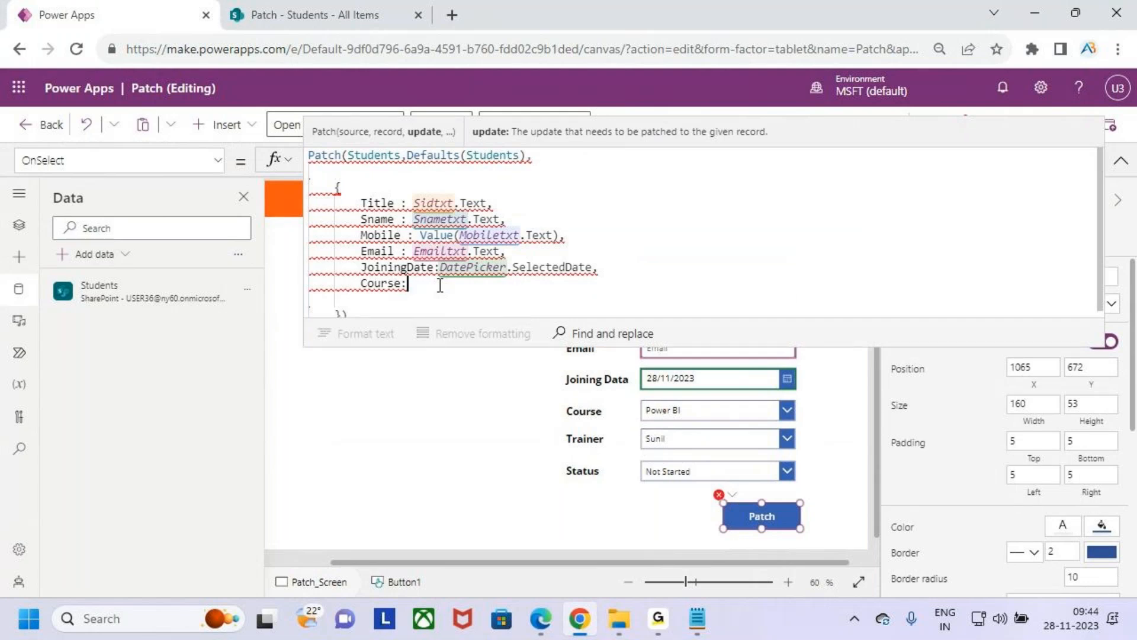
pyautogui.write('DrpCourse')
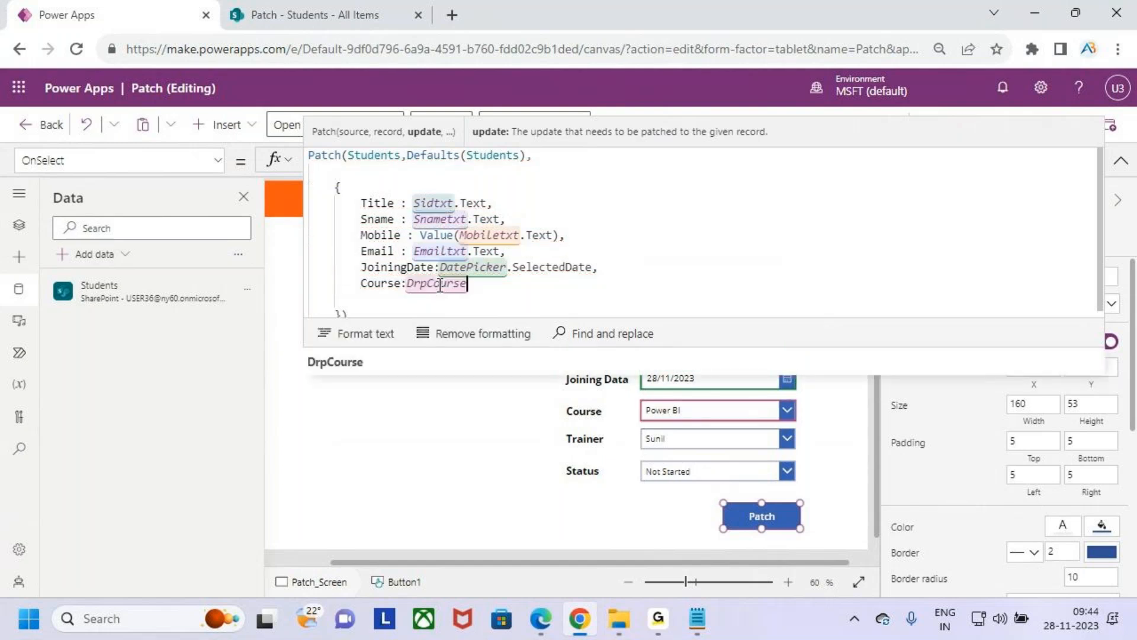
pyautogui.write('.sele')
pyautogui.press('Down')
pyautogui.press('Tab')
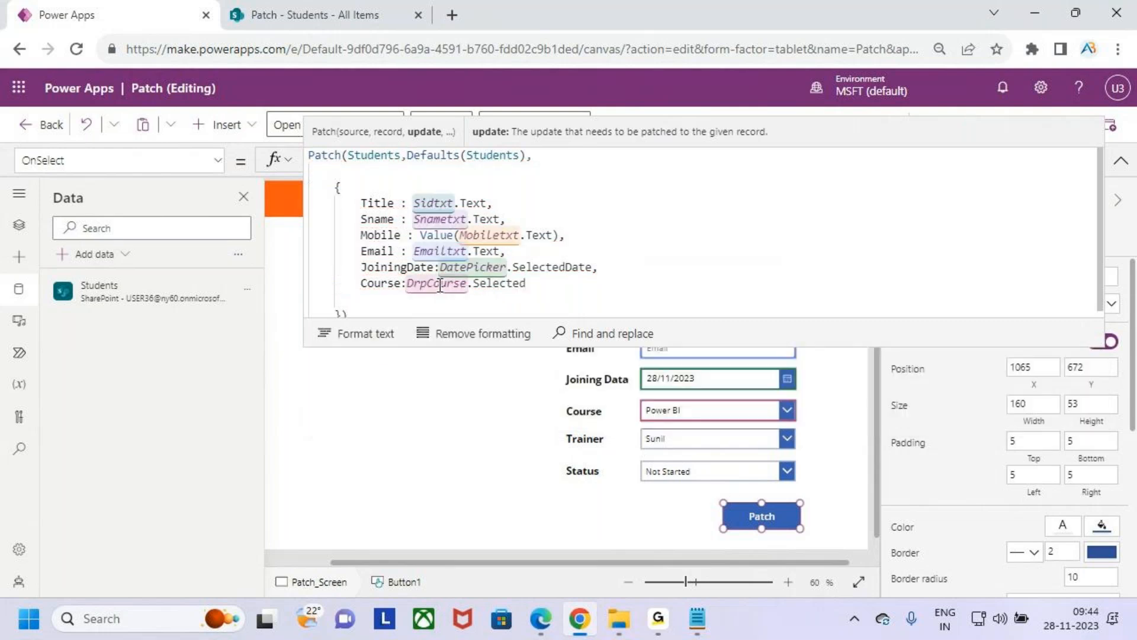
pyautogui.write('.va')
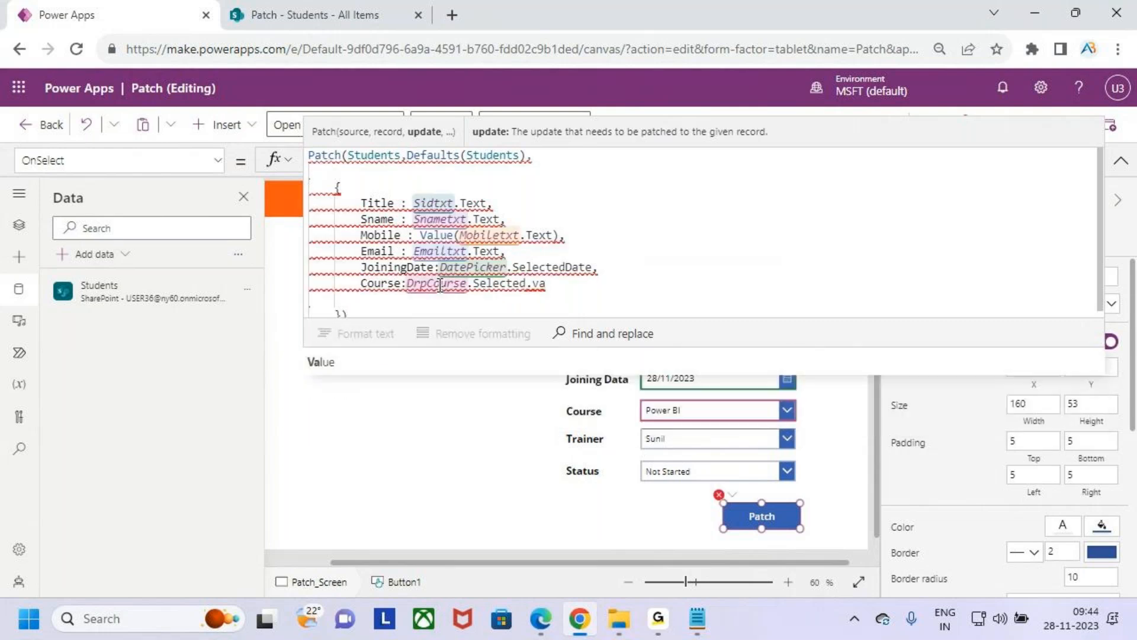
pyautogui.press('Tab')
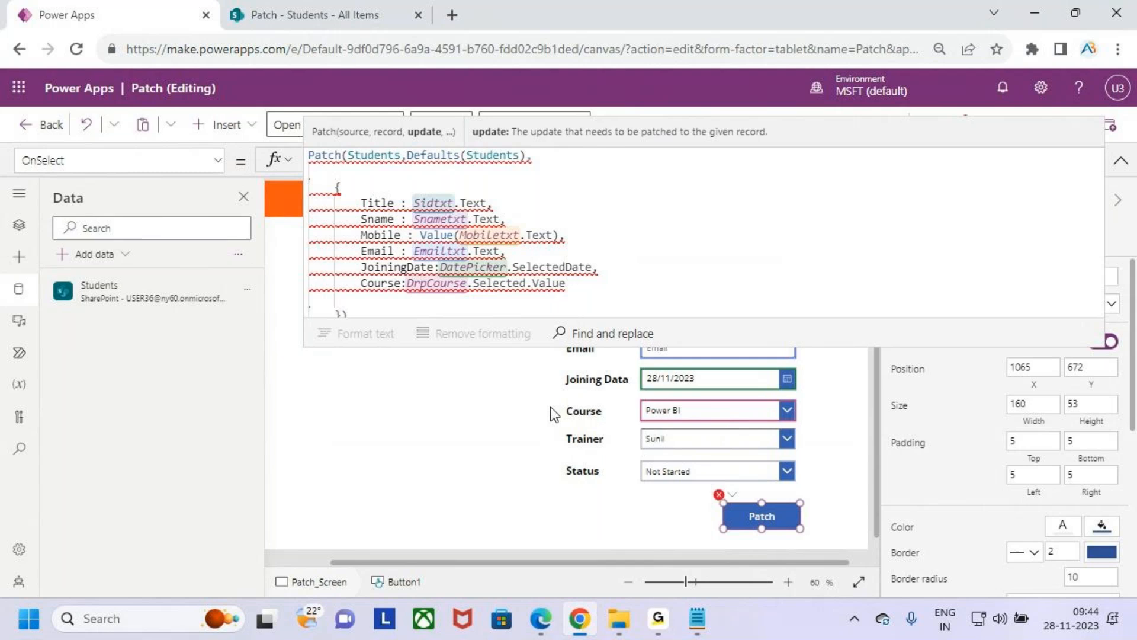
# - Wrap the Course entry's value in a record so it reads {Value:DrpCourse.Selected.Value}
pyautogui.click(414, 283)
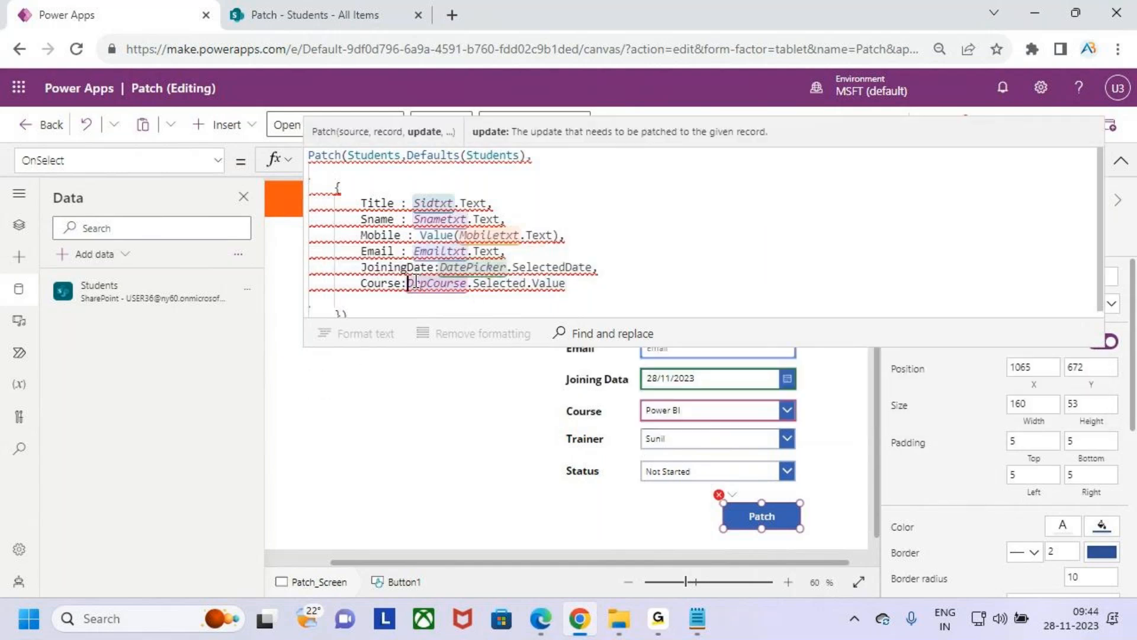
pyautogui.write('{Value')
pyautogui.press('Tab')
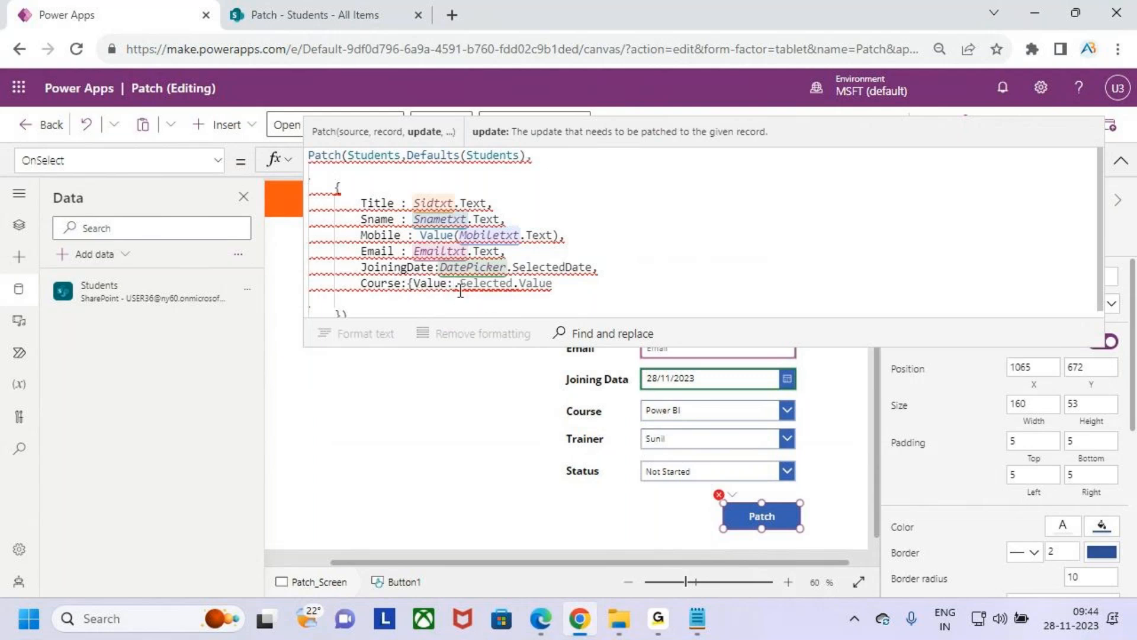
pyautogui.write('DrpCourse')
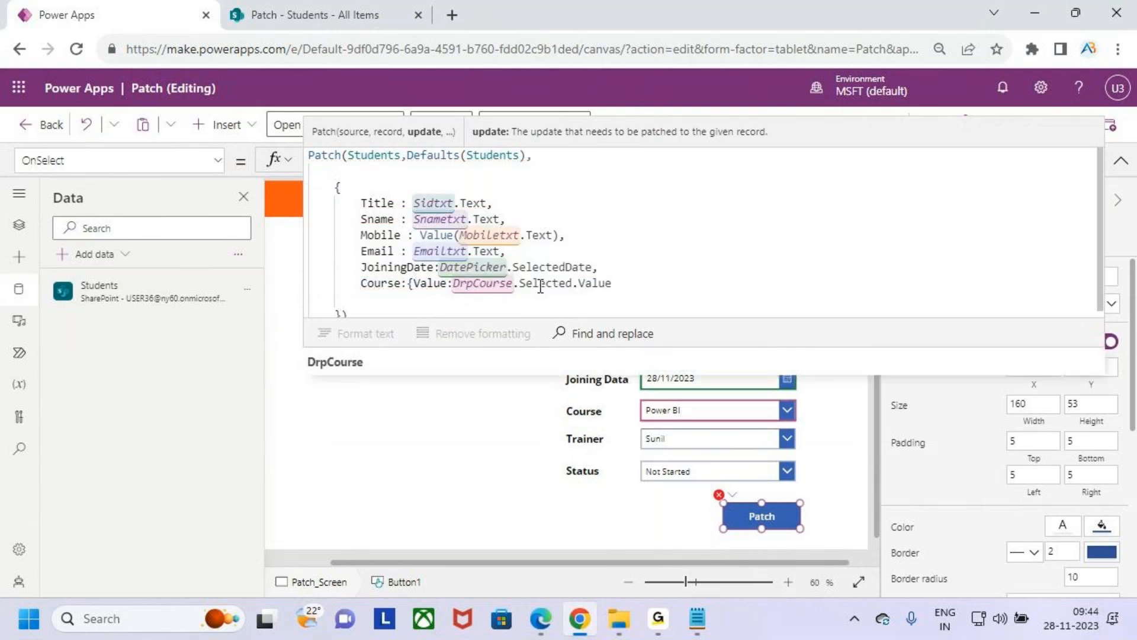
pyautogui.click(643, 283)
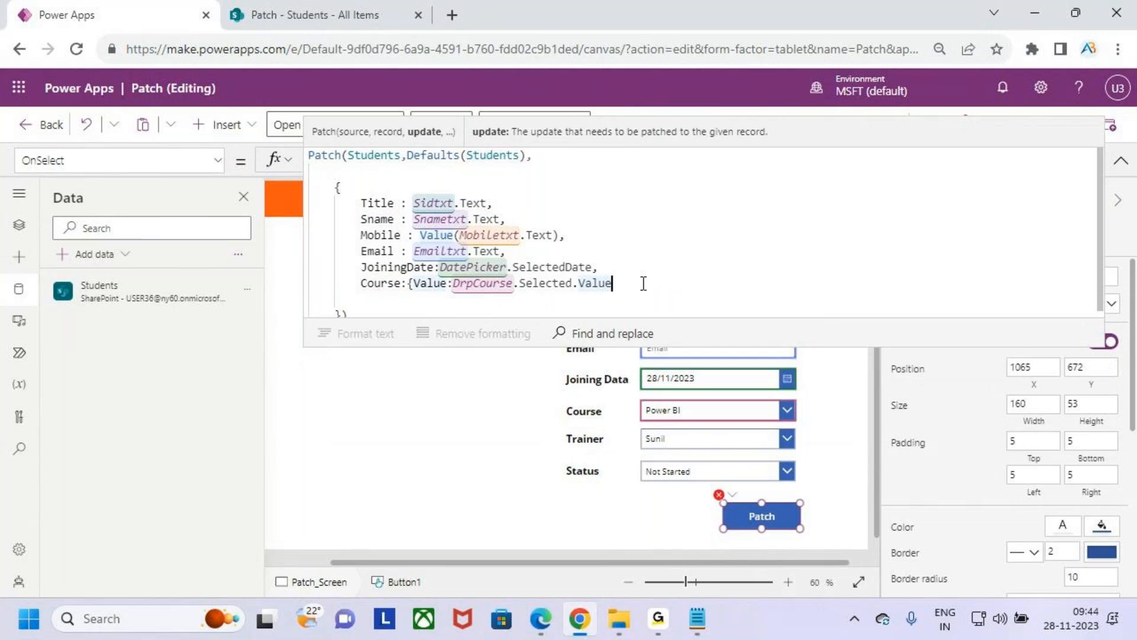
pyautogui.write('}')
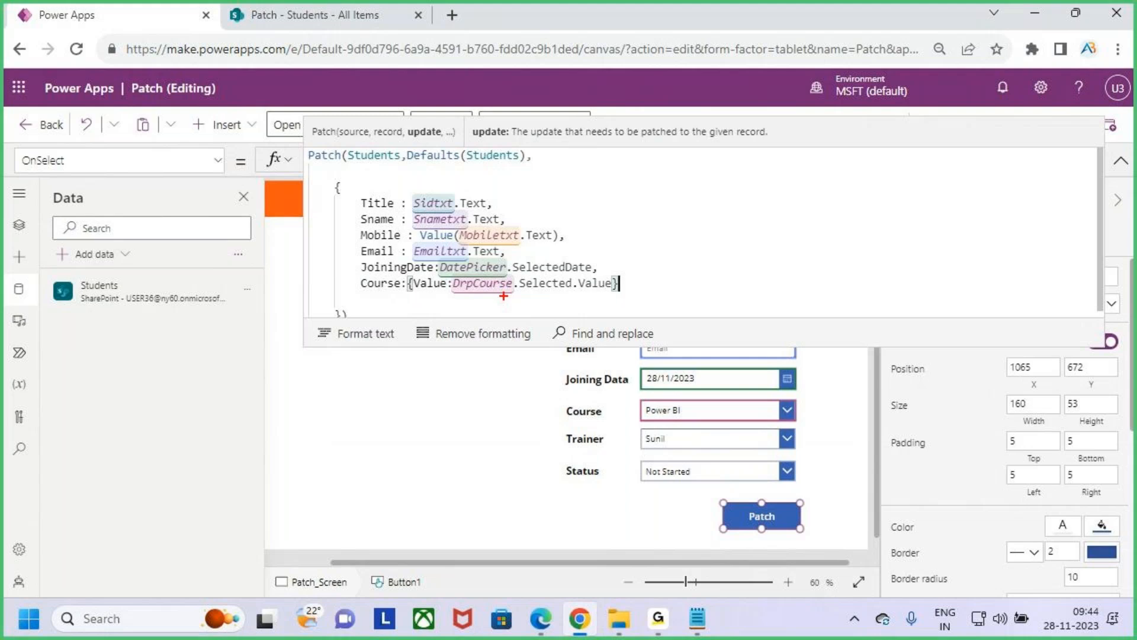
pyautogui.moveTo(424, 295)
pyautogui.mouseDown()
pyautogui.moveTo(443, 295)
pyautogui.moveTo(423, 295)
pyautogui.mouseUp()
pyautogui.moveTo(472, 294)
pyautogui.mouseDown()
pyautogui.moveTo(589, 288)
pyautogui.moveTo(575, 291)
pyautogui.mouseUp()
pyautogui.moveTo(358, 293)
pyautogui.mouseDown()
pyautogui.moveTo(387, 292)
pyautogui.moveTo(367, 290)
pyautogui.mouseUp()
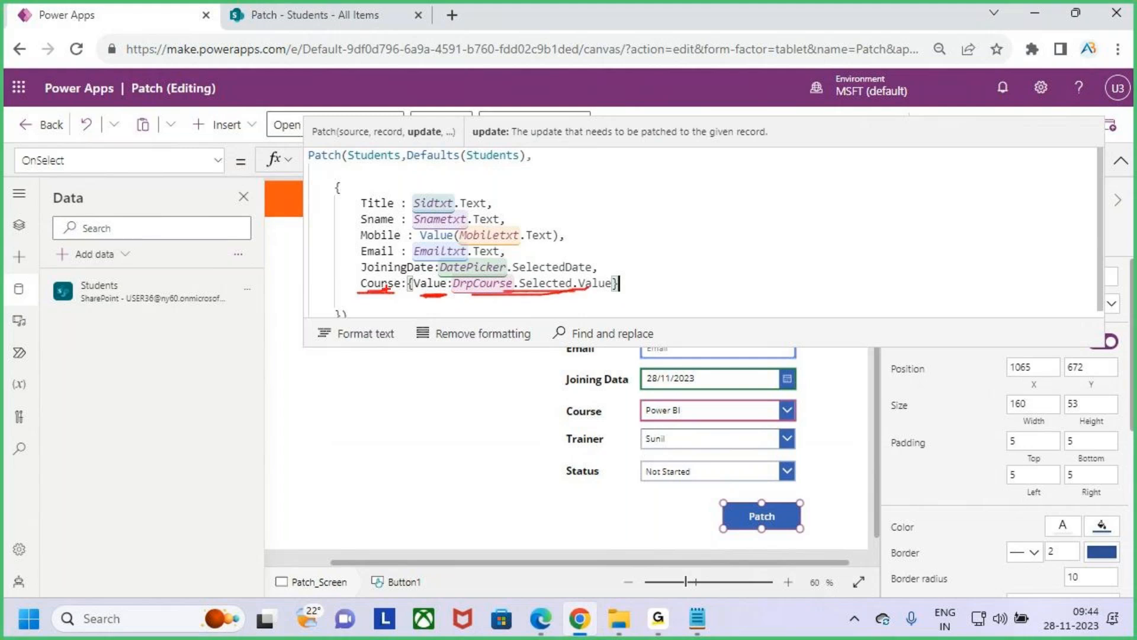
pyautogui.press('Escape')
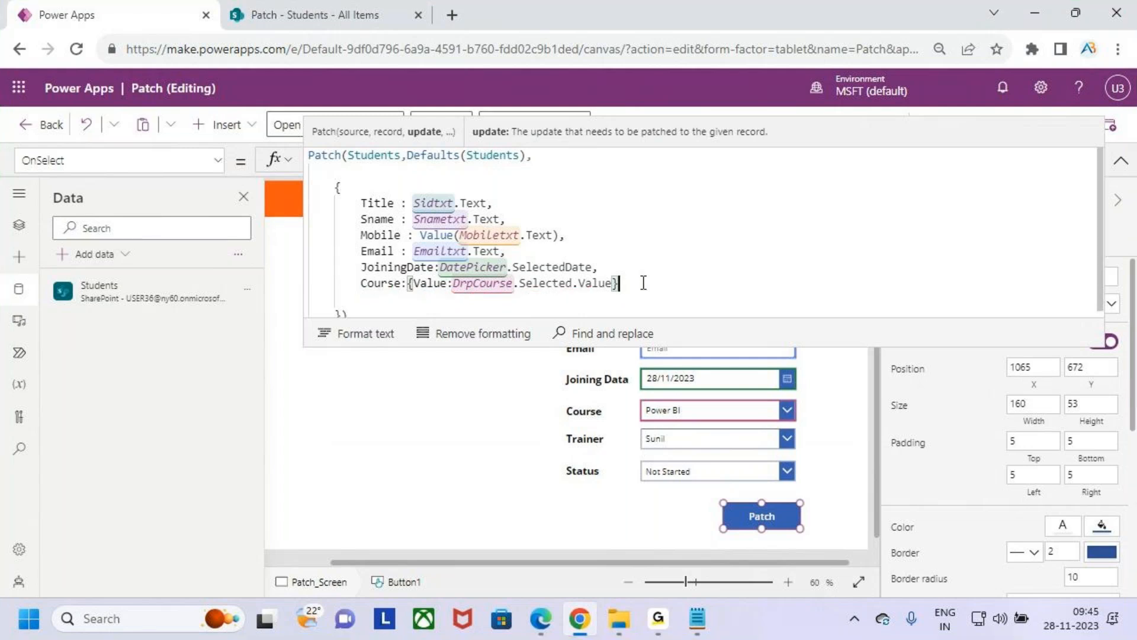
# - End the Course entry with a comma and start a Trainer field entry with a colon on the line below
pyautogui.write(',')
pyautogui.press('Return')
pyautogui.write('Train')
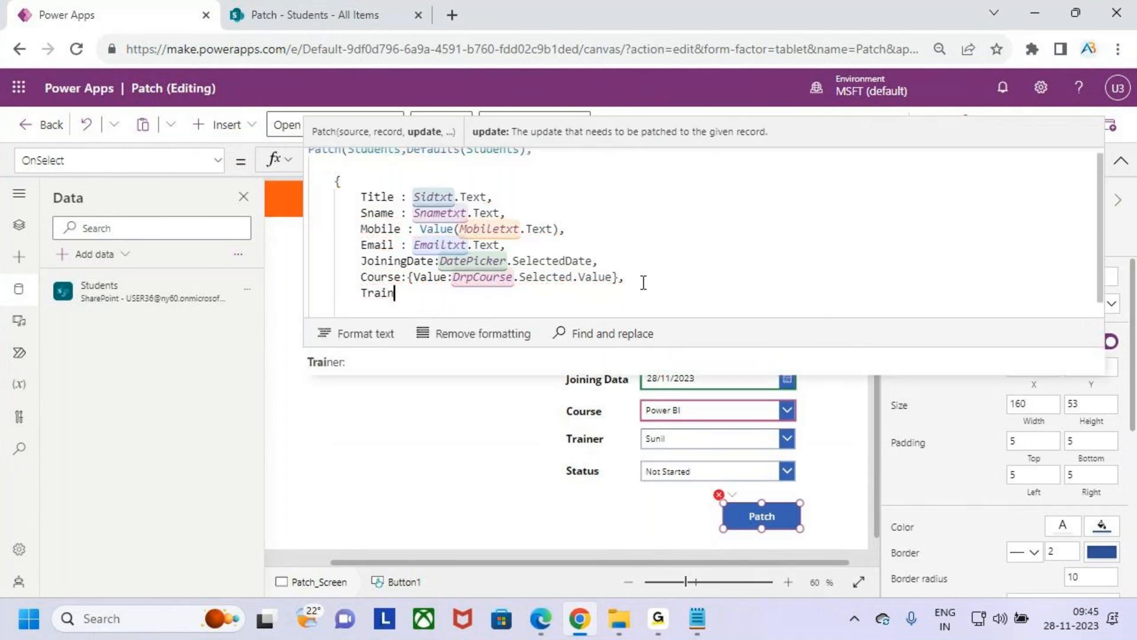
pyautogui.press('Tab')
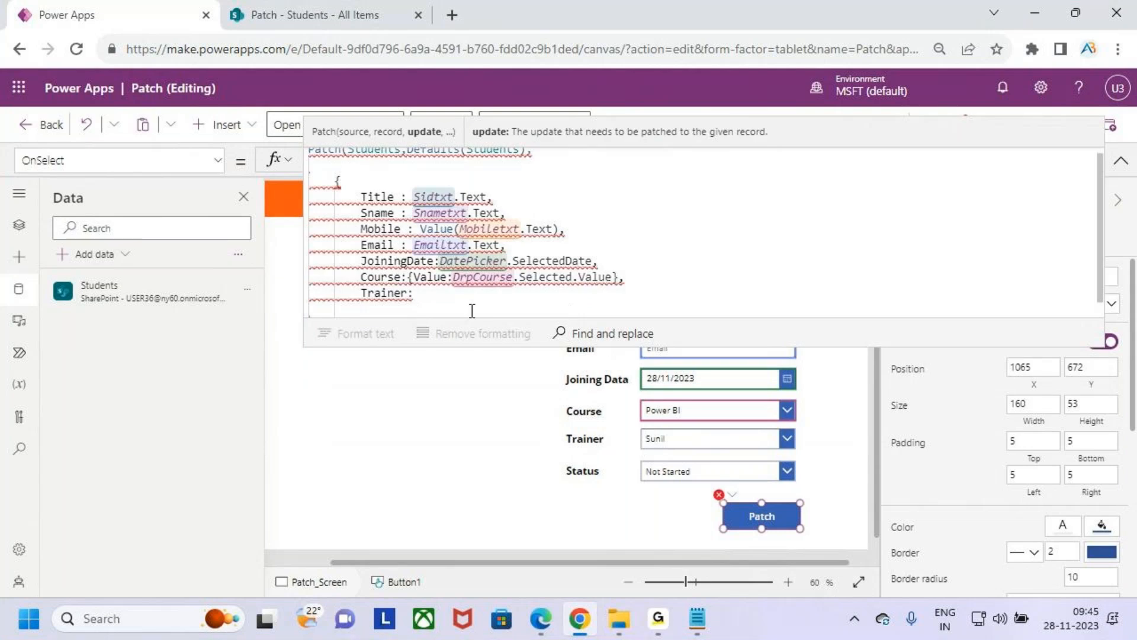
# - Copy the Trainer drop-down's control name and fill the Trainer entry in the Patch formula with DrpTrainer.Selected.Value
pyautogui.click(726, 438)
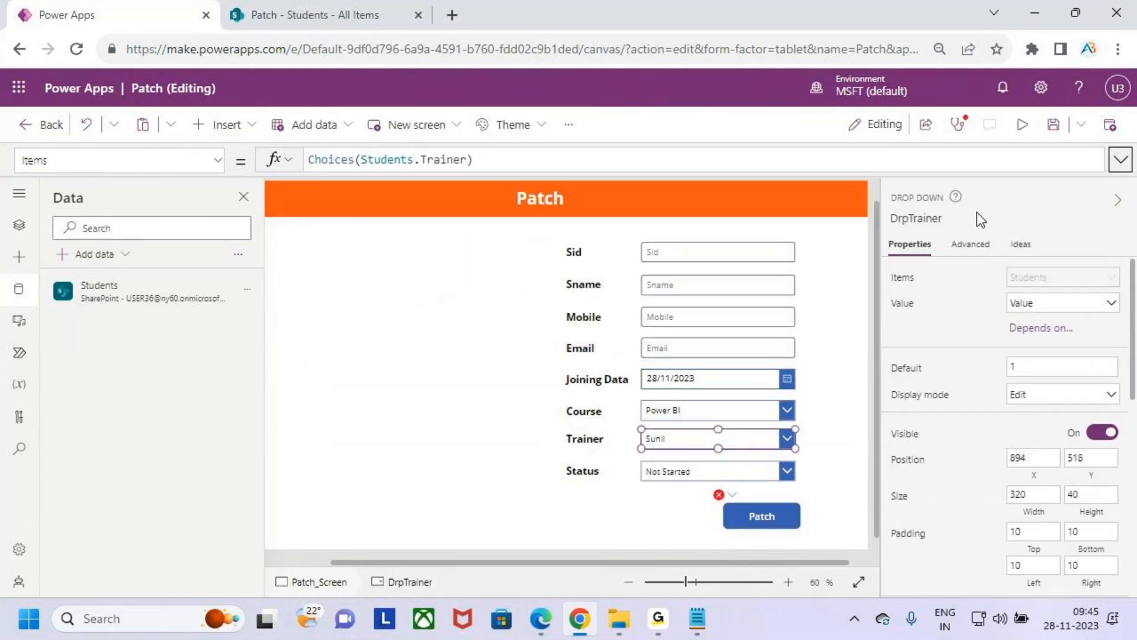
pyautogui.click(924, 218)
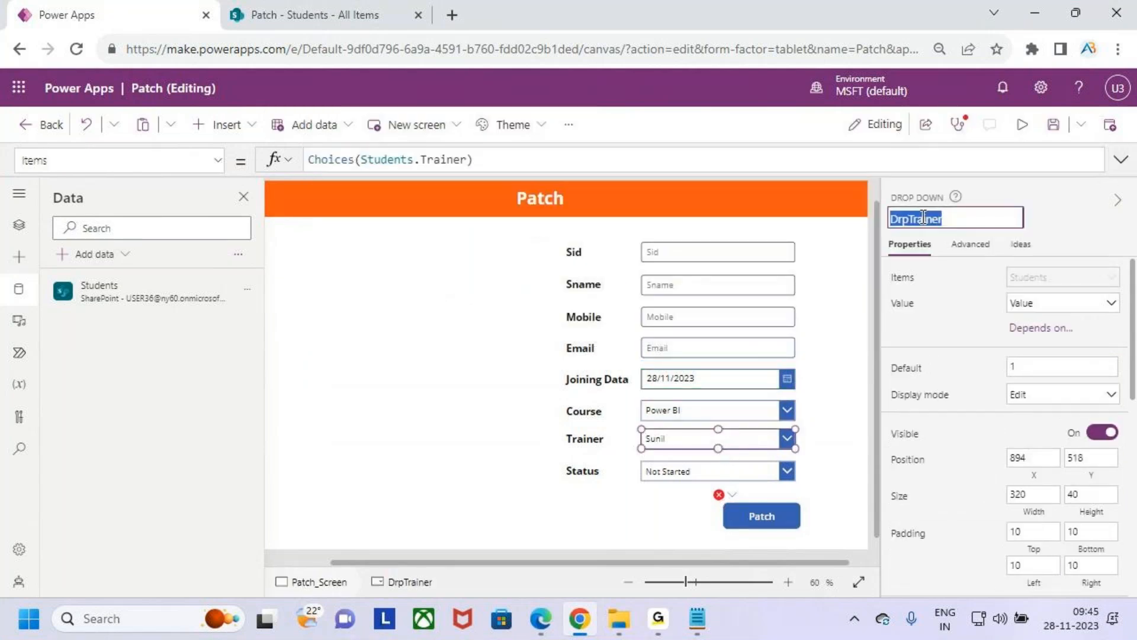
pyautogui.click(764, 517)
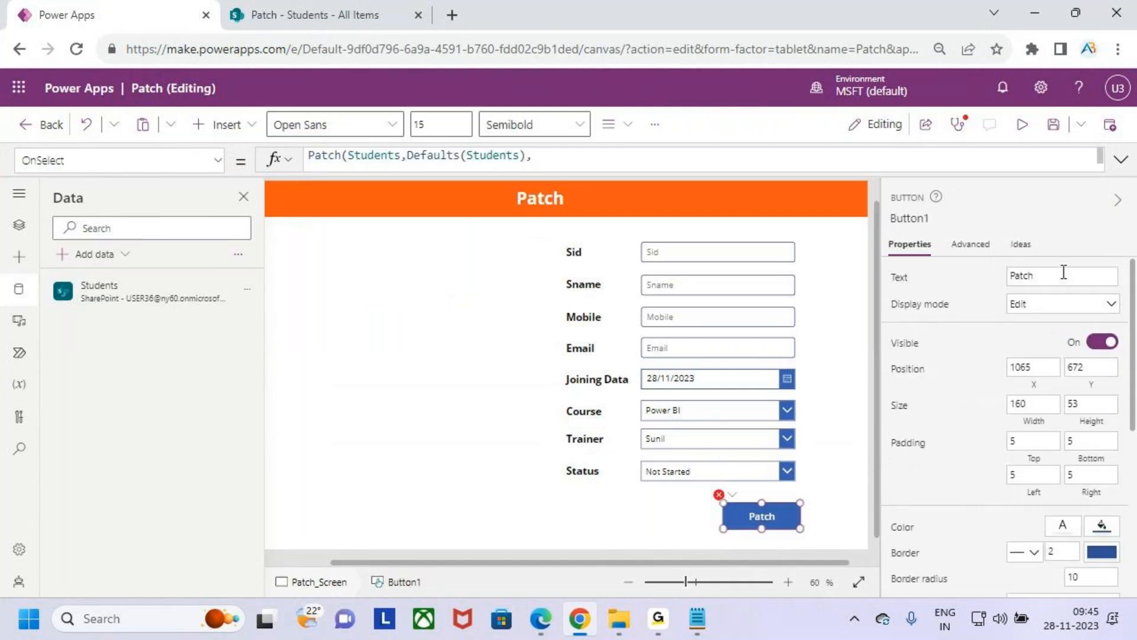
pyautogui.click(1121, 160)
pyautogui.click(471, 305)
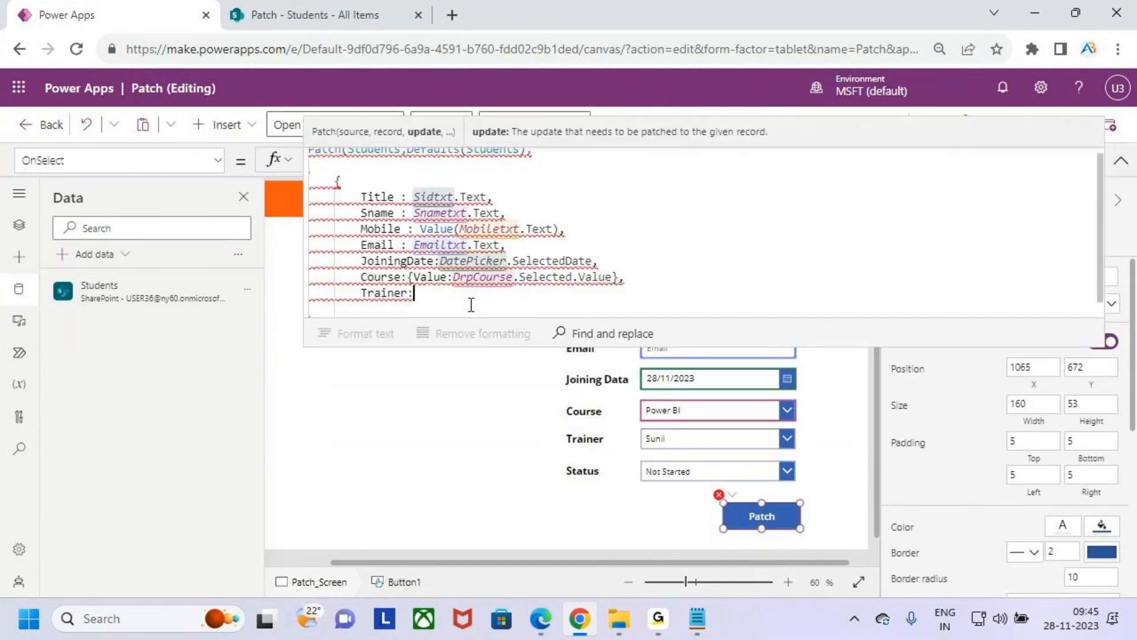
pyautogui.write('DrpTrainer')
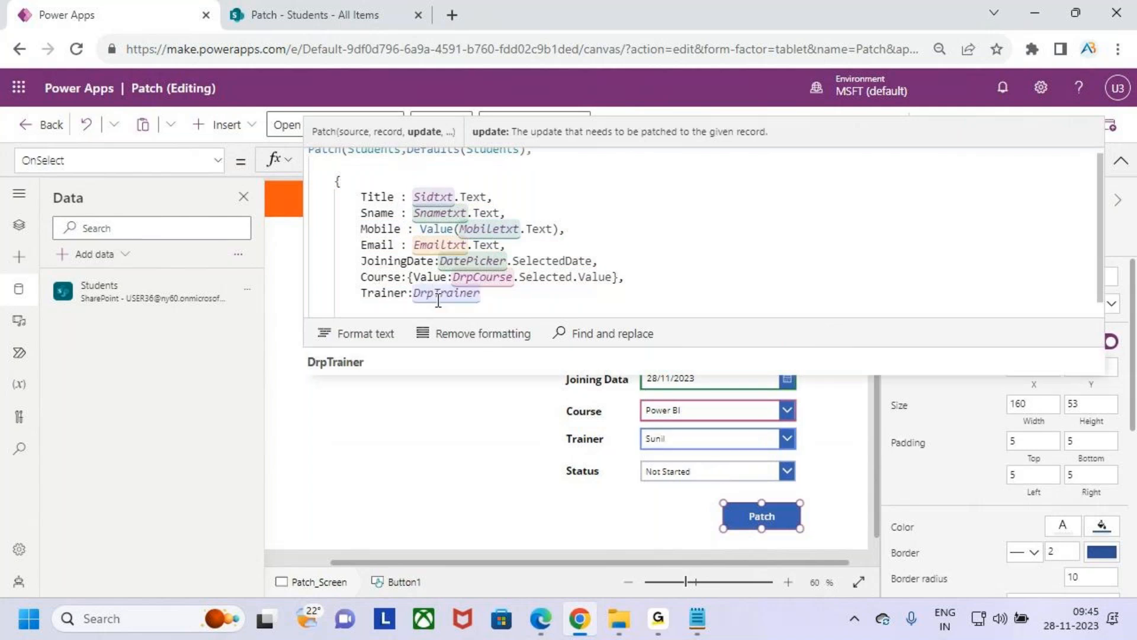
pyautogui.write('.sele')
pyautogui.press('Down')
pyautogui.press('Tab')
pyautogui.write('.va')
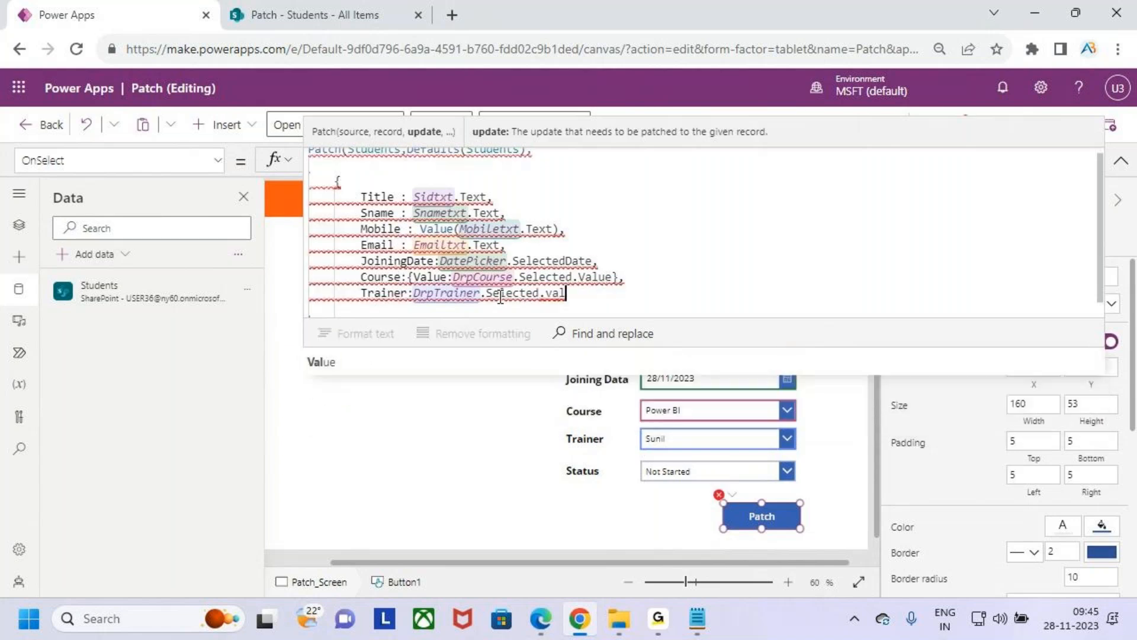
pyautogui.press('Tab')
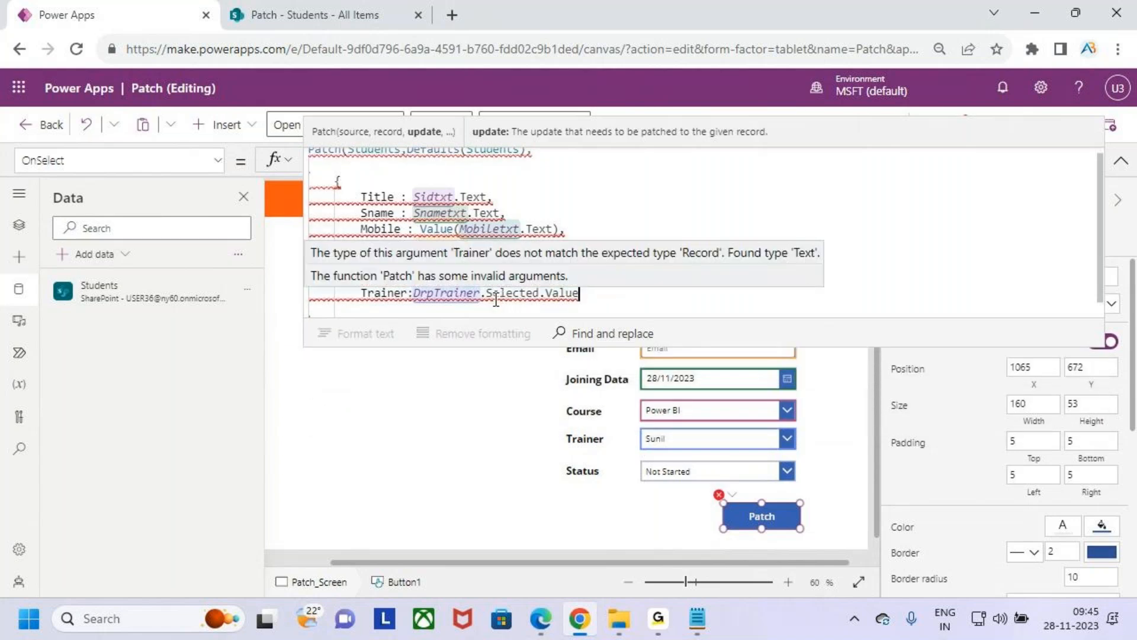
# - Put an opening brace and Value( in front of DrpTrainer.Selected.Value in the Patch formula's Trainer entry
pyautogui.click(411, 294)
pyautogui.write('{')
pyautogui.write('Value ')
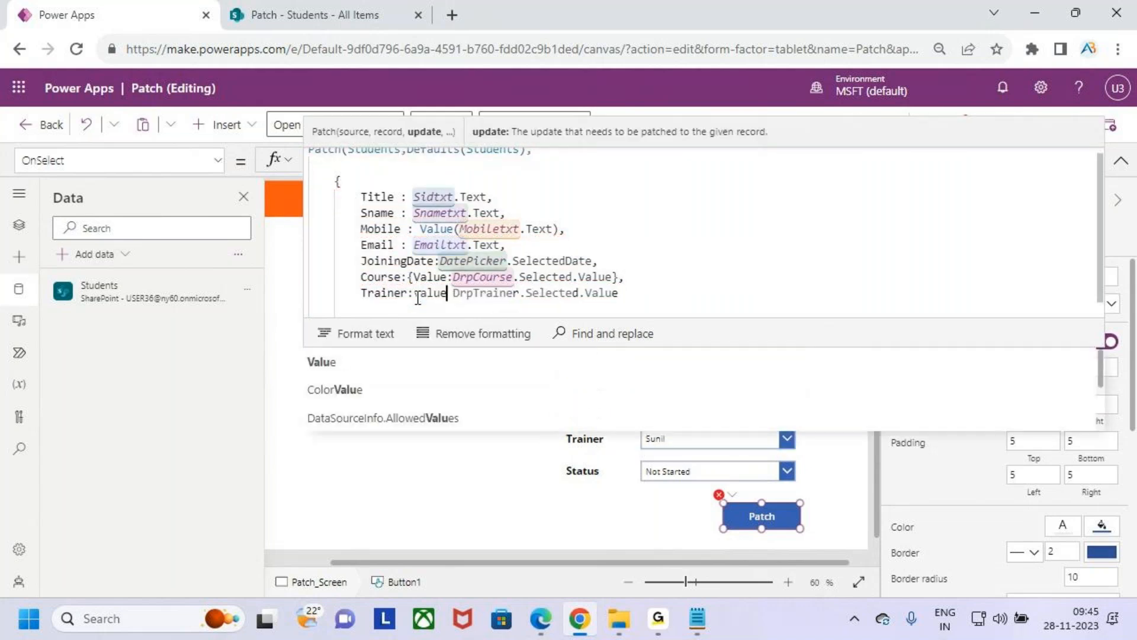
pyautogui.write('(')
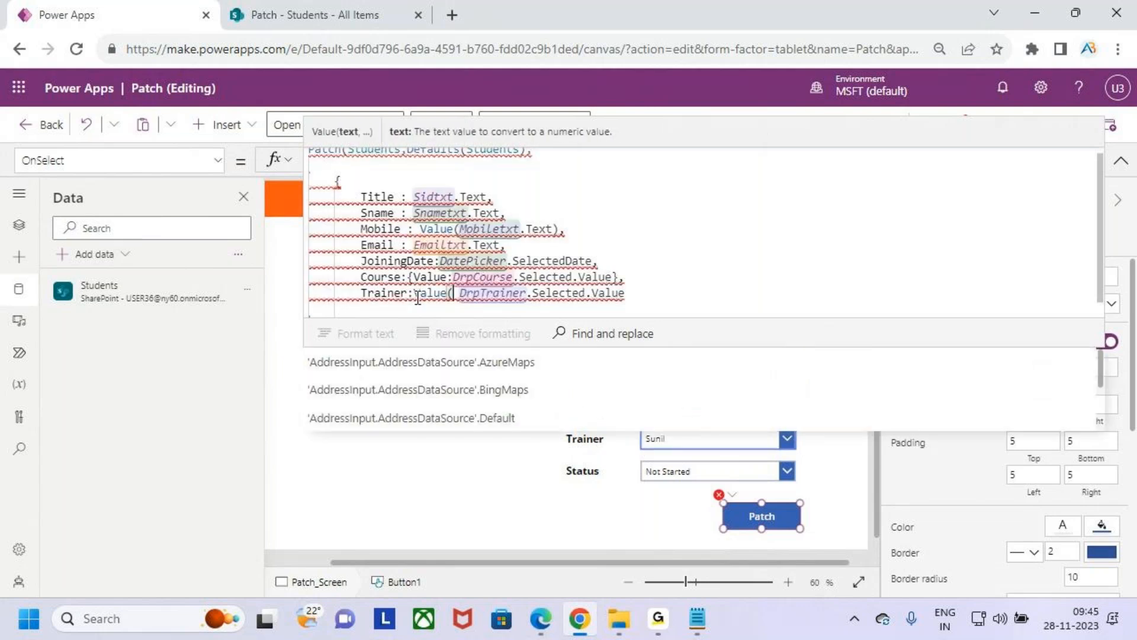
pyautogui.click(640, 289)
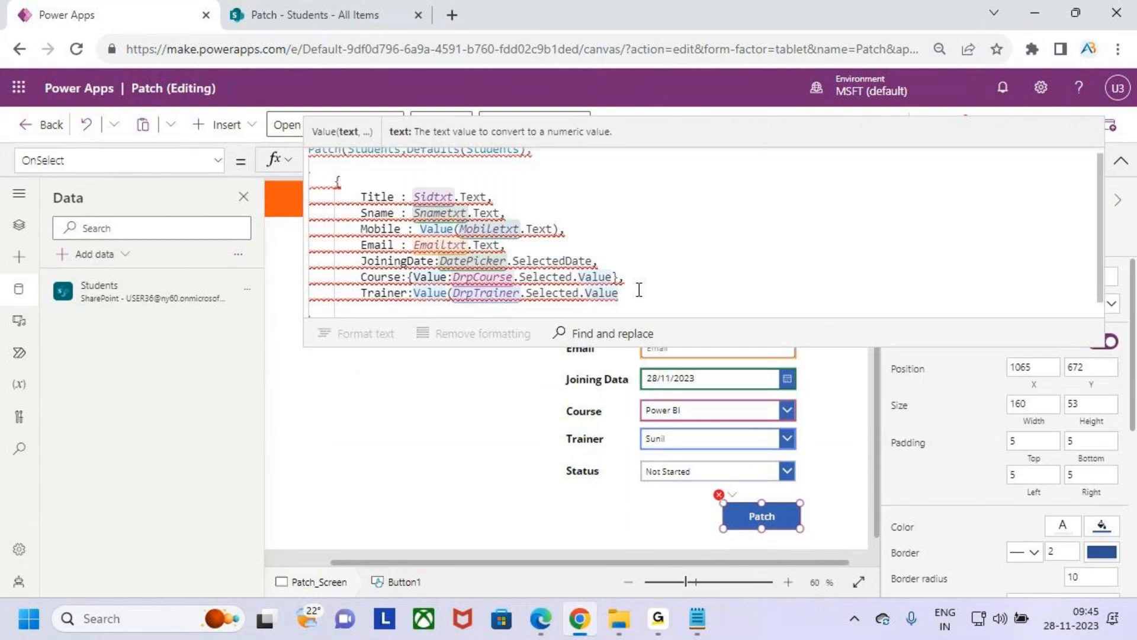
pyautogui.click(414, 293)
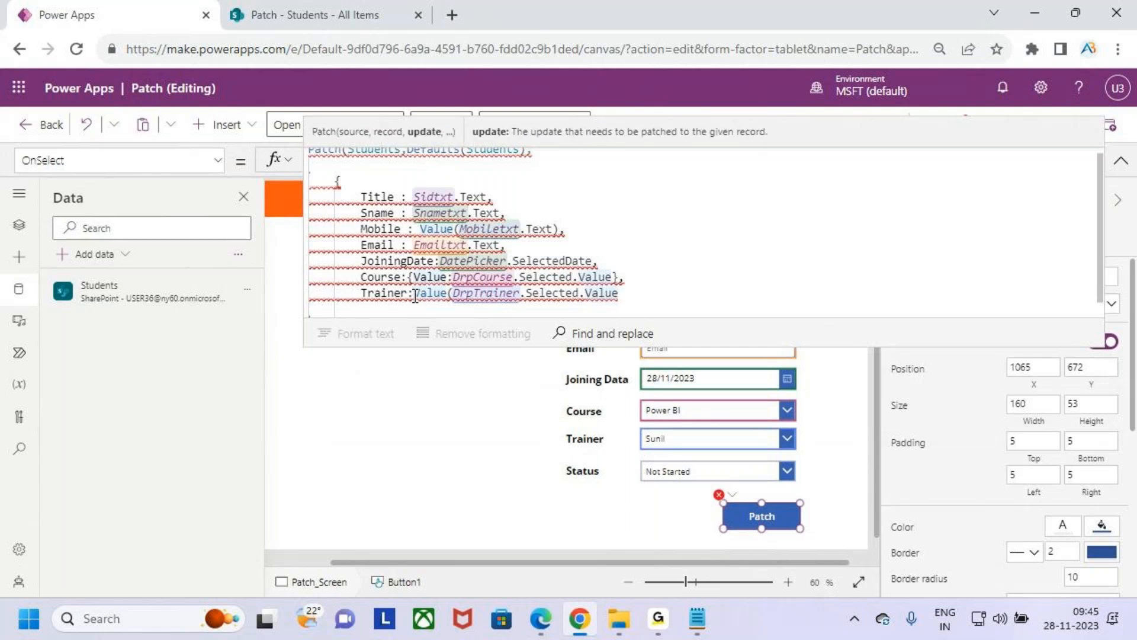
pyautogui.write('{')
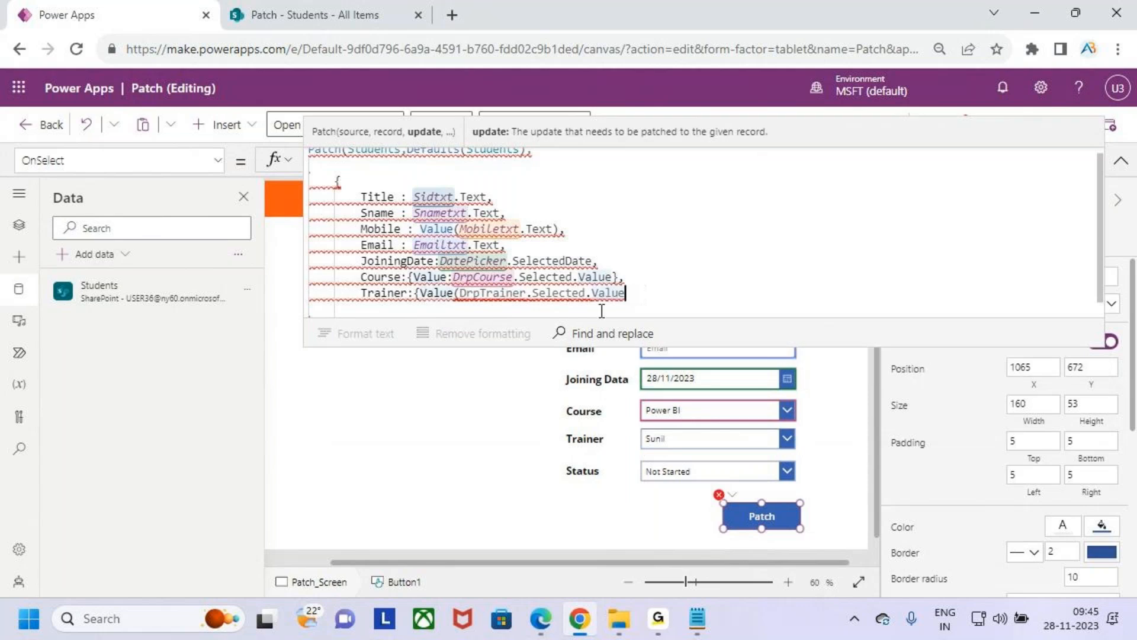
# - Replace the parenthesis and control name in the Trainer entry with a colon and close the record with a brace
pyautogui.click(463, 296)
pyautogui.press('BackSpace')
pyautogui.press('Down')
pyautogui.press('Return')
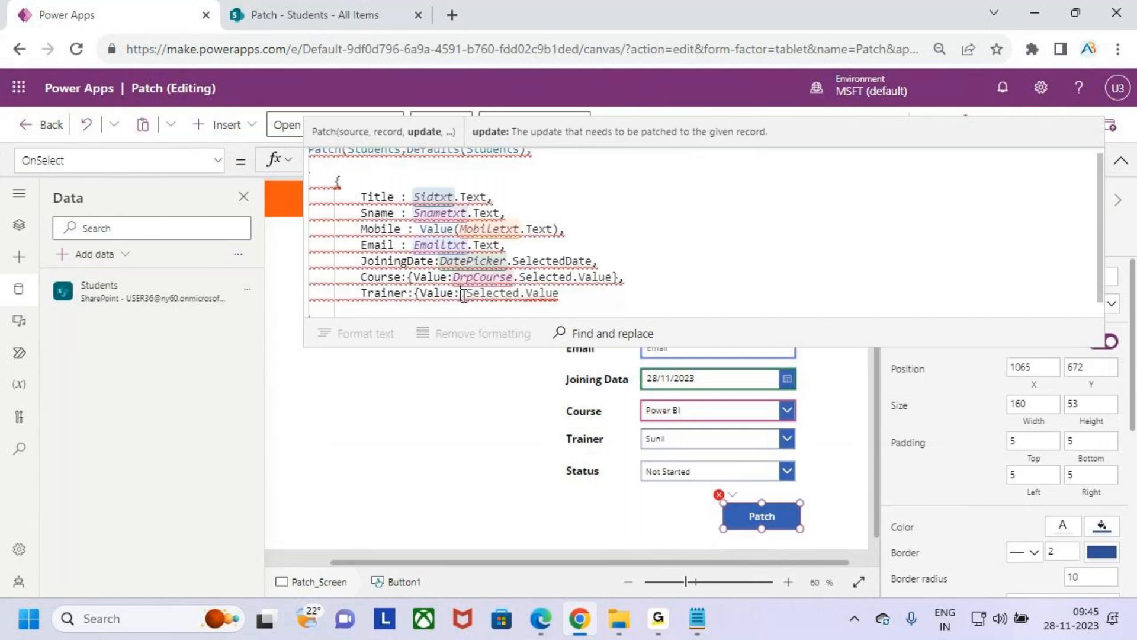
pyautogui.click(583, 297)
pyautogui.write('}')
# - Reinsert the DrpTrainer control name so the Trainer entry reads {Value:DrpTrainer.Selected.Value}
pyautogui.click(467, 294)
pyautogui.write('dro')
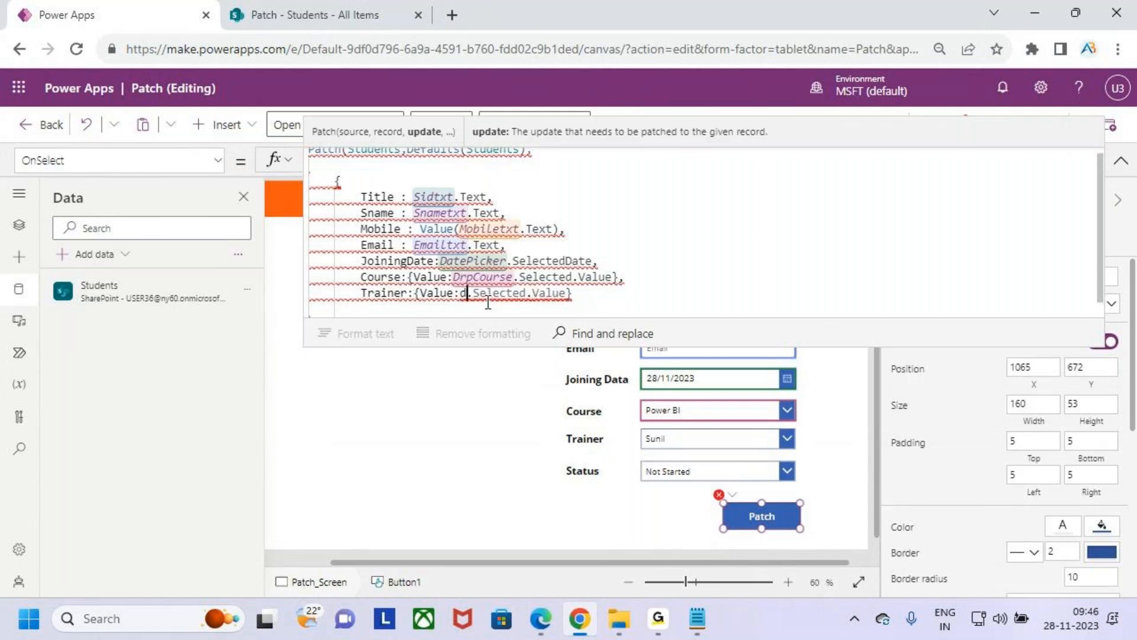
pyautogui.press('BackSpace')
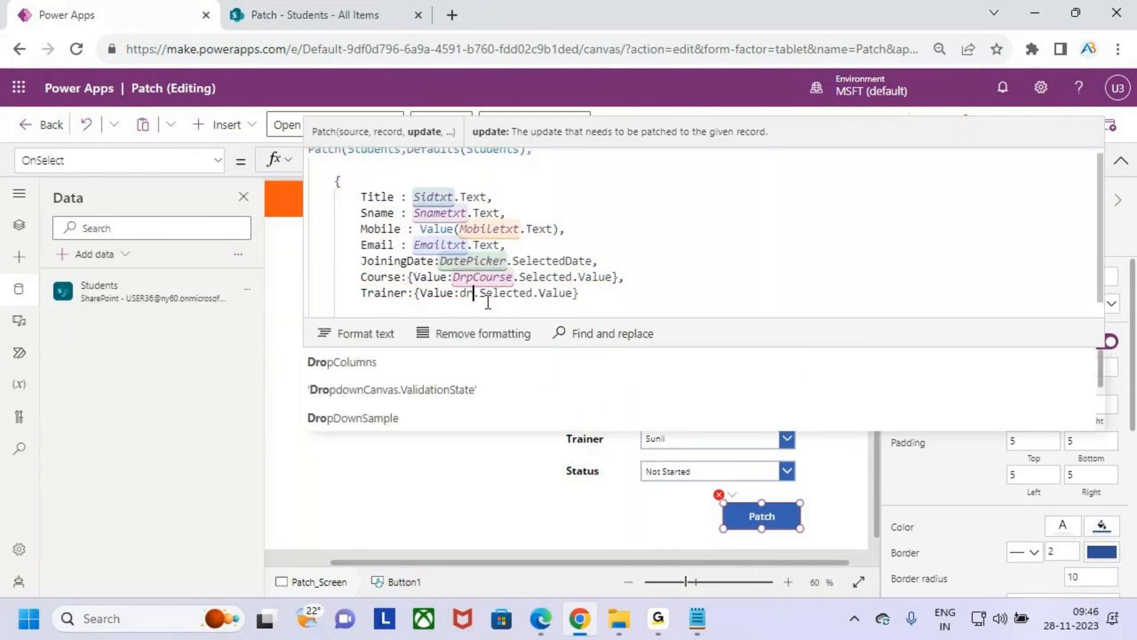
pyautogui.write('pt')
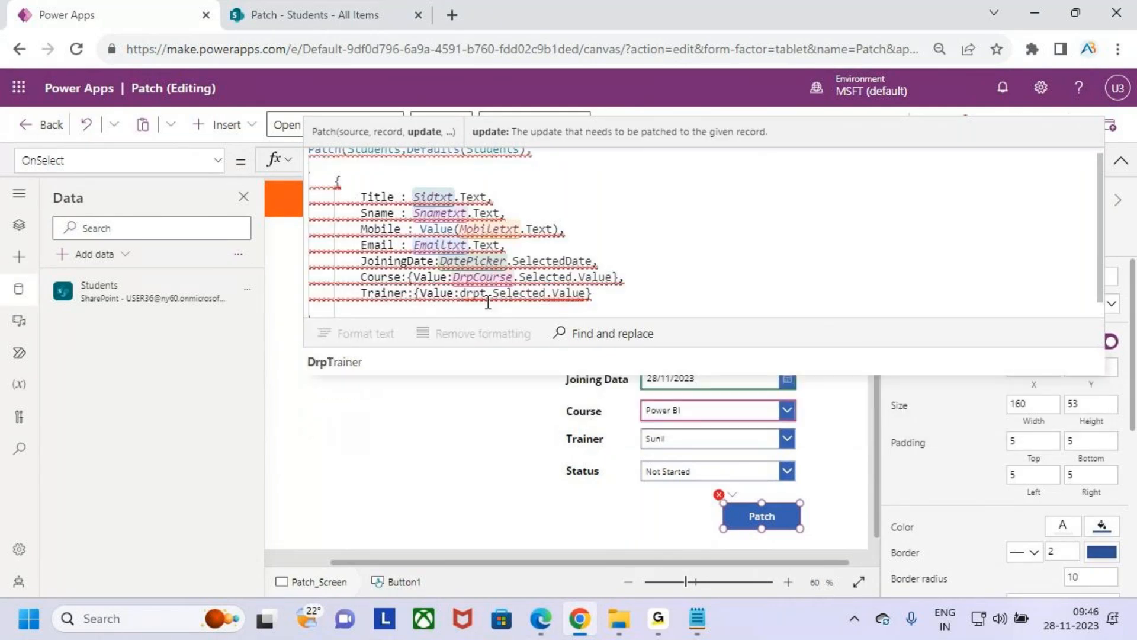
pyautogui.press('Tab')
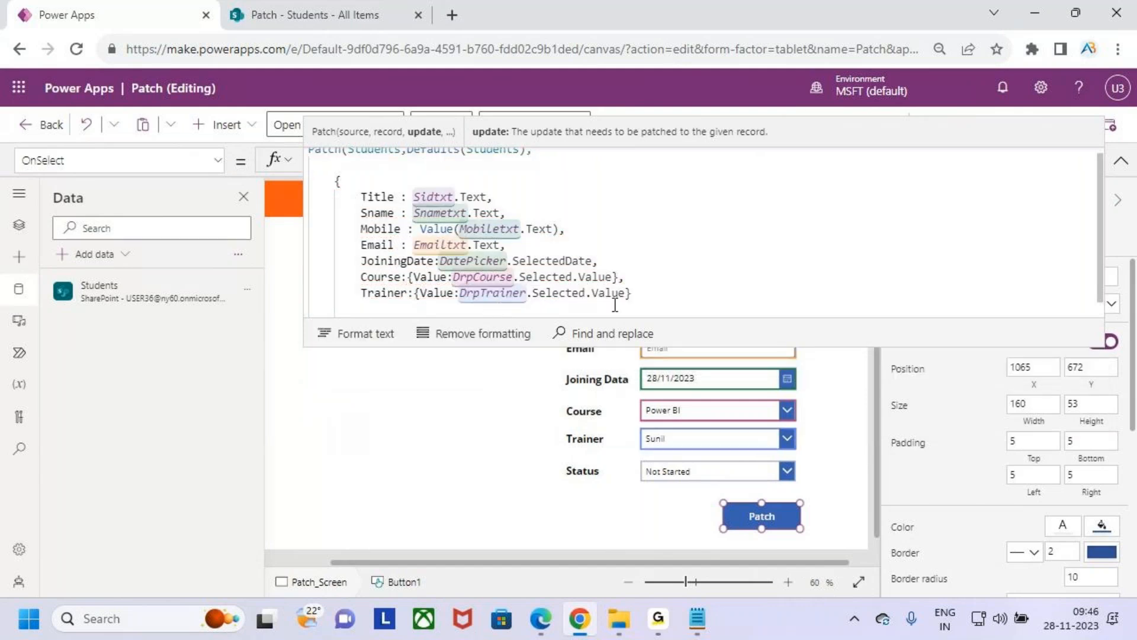
# - End the Trainer entry with a comma and start a Status entry on the line below with a record opening {Value:
pyautogui.write(',')
pyautogui.press('Return')
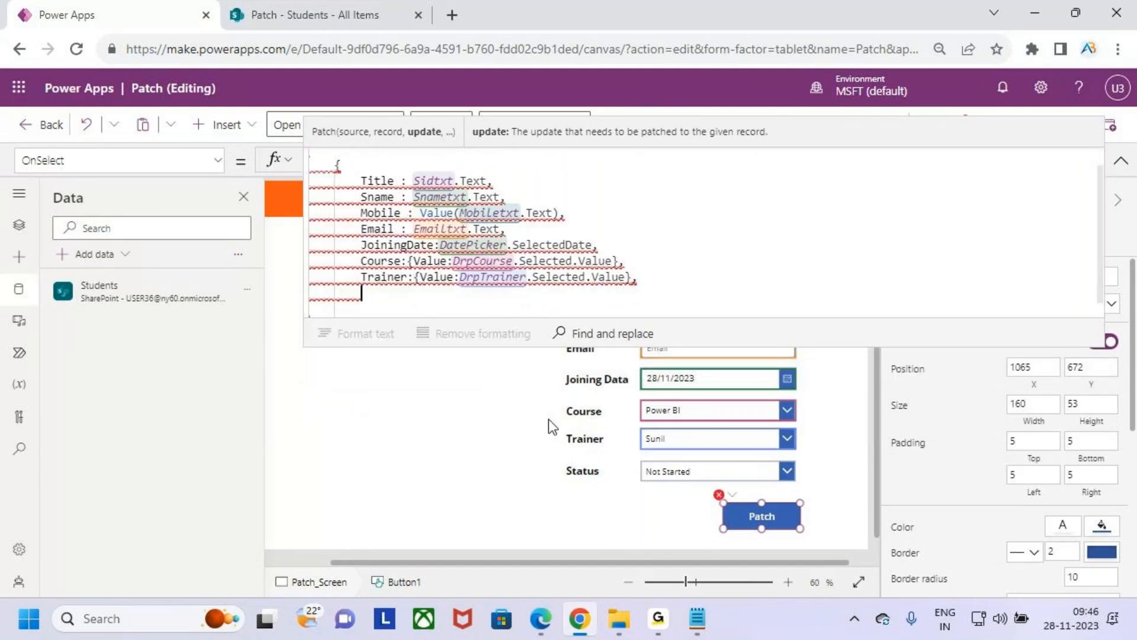
pyautogui.write('Stau')
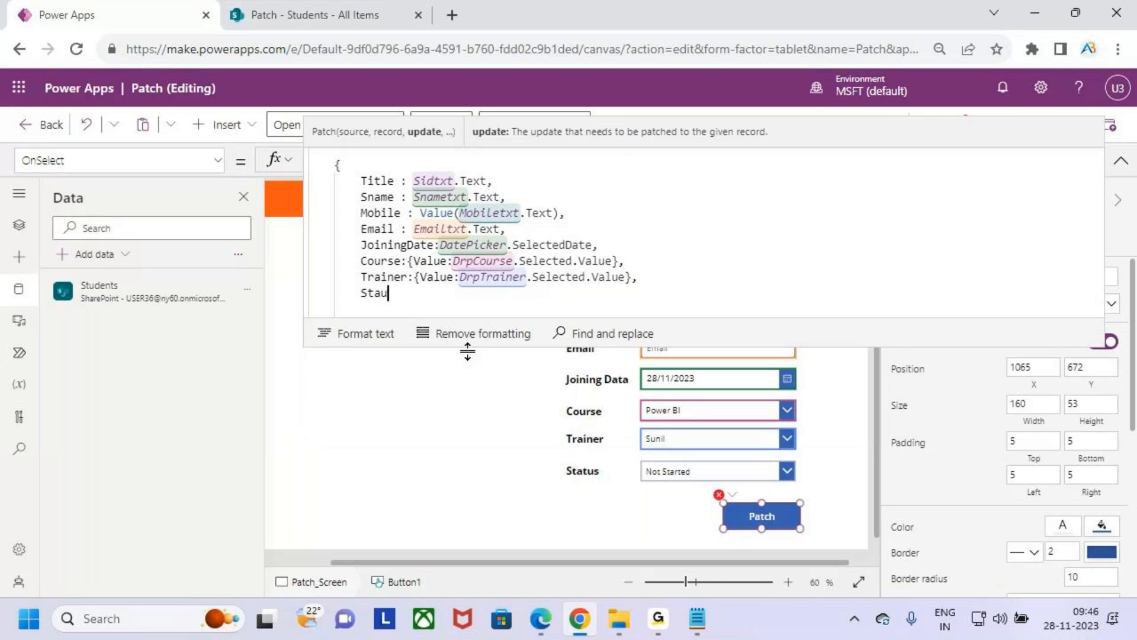
pyautogui.press('Tab')
pyautogui.write(':')
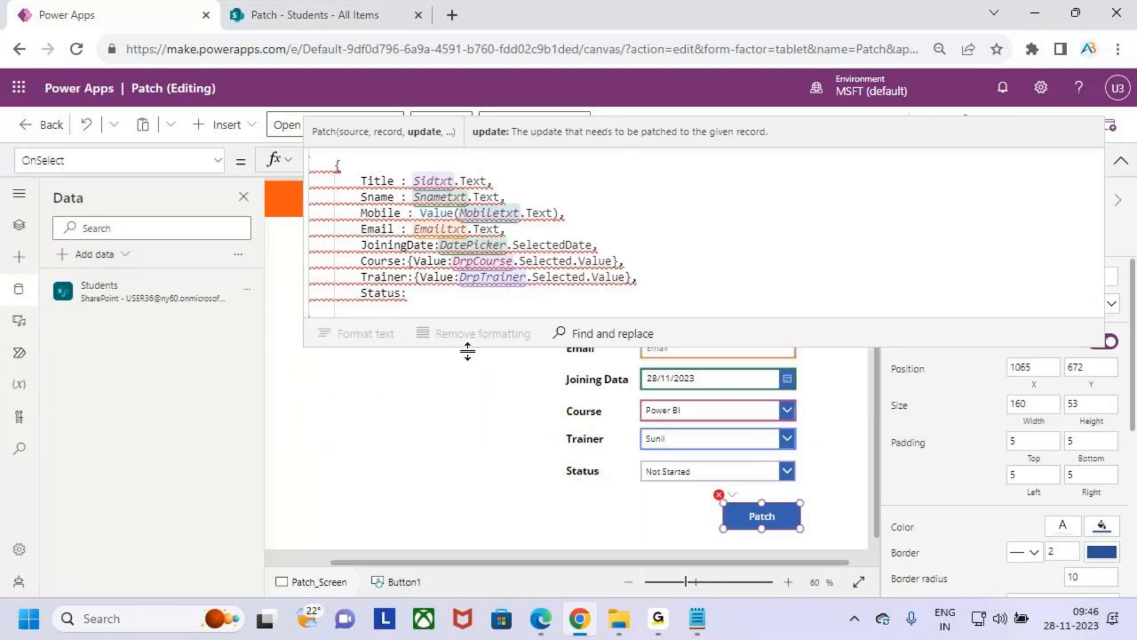
pyautogui.write('{val')
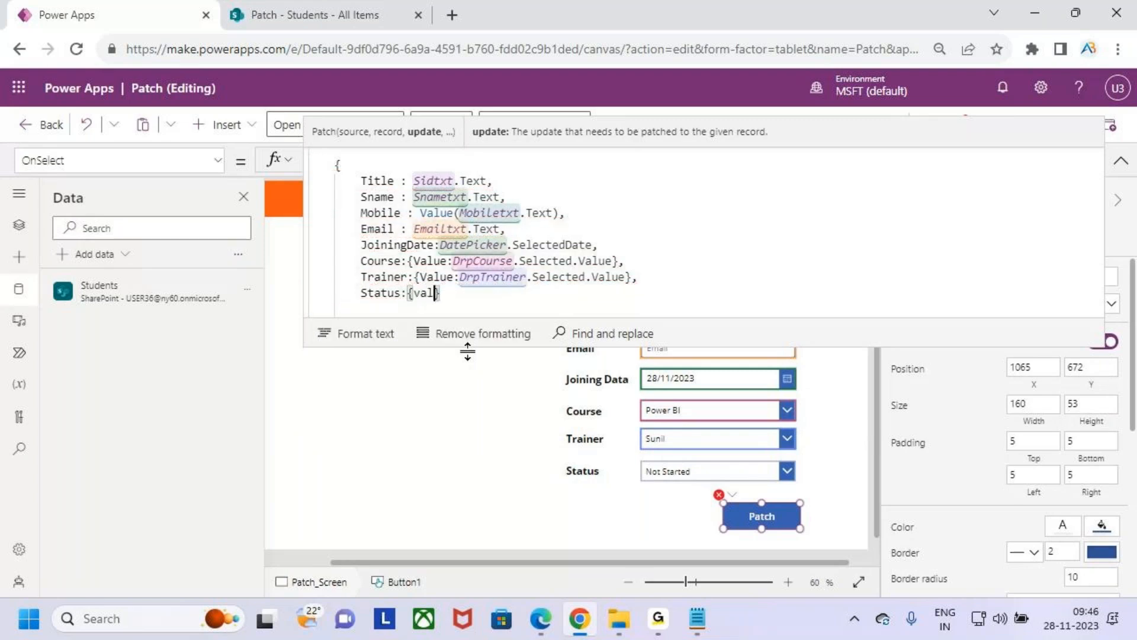
pyautogui.write('ue')
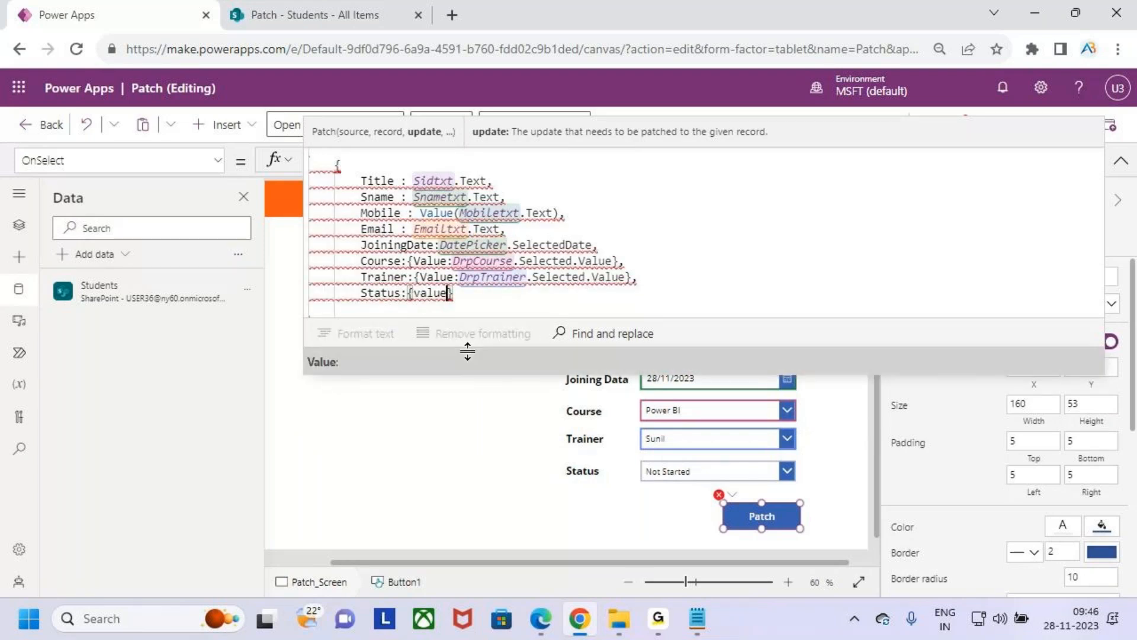
pyautogui.press('Tab')
# - Fill the Status entry's record so it reads {Value:DrpStatus.Selected.Value}
pyautogui.write('drop')
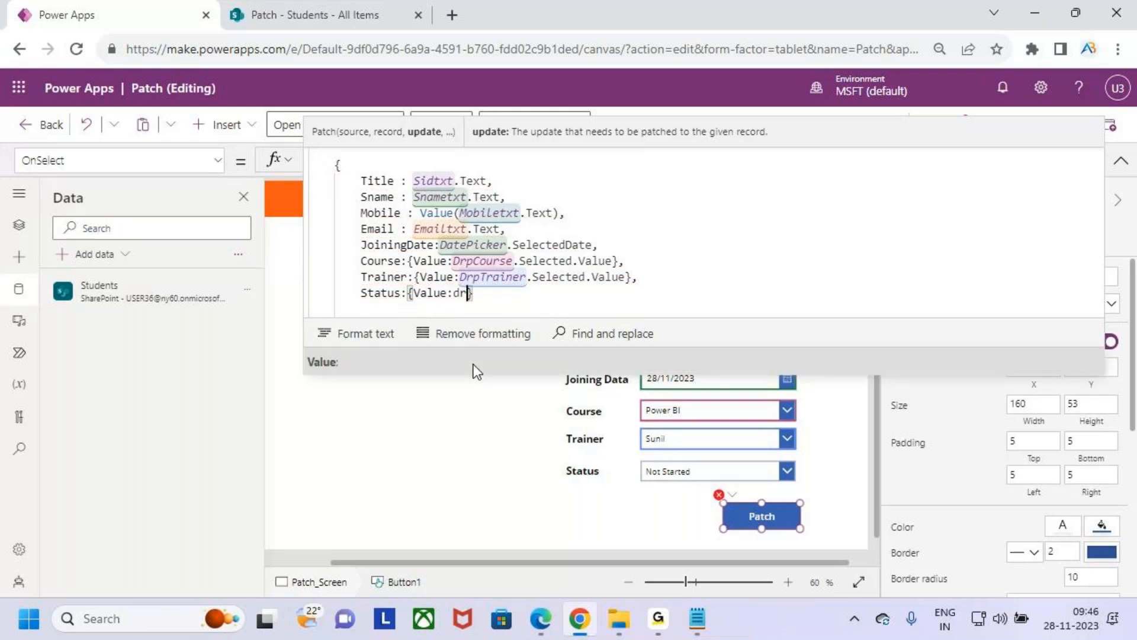
pyautogui.press('BackSpace')
pyautogui.press('BackSpace')
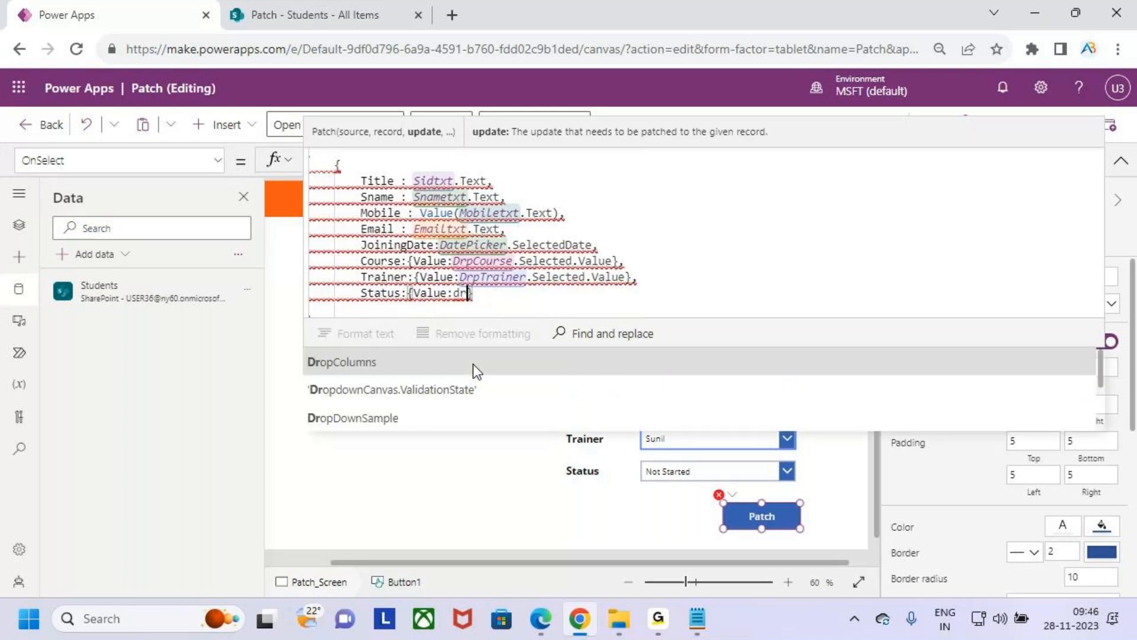
pyautogui.write('p')
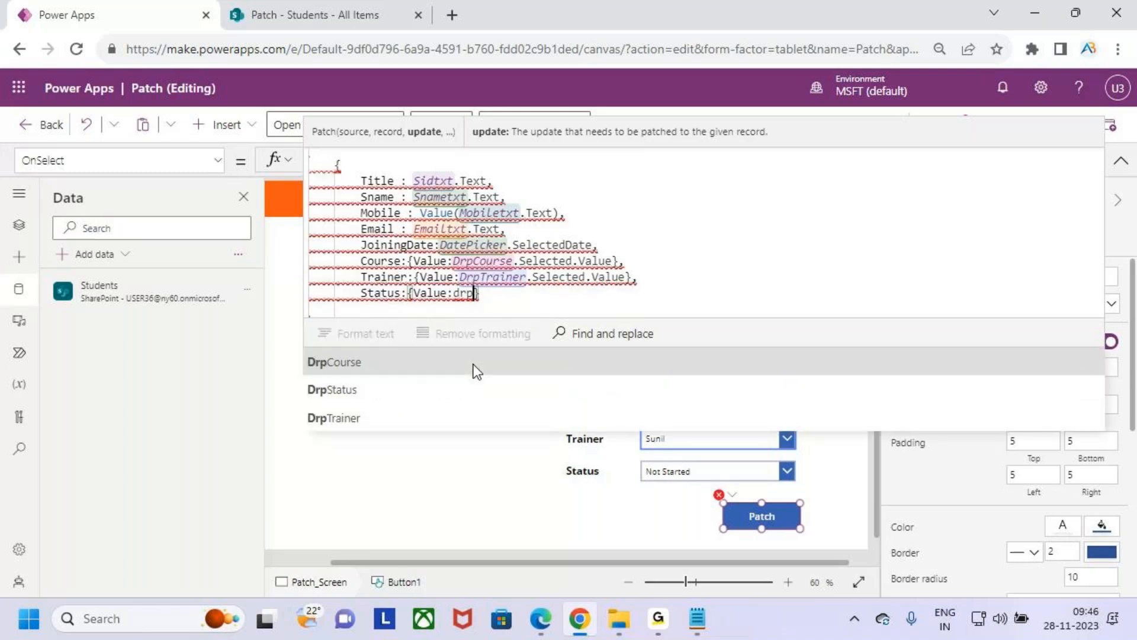
pyautogui.write('s')
pyautogui.click(474, 365)
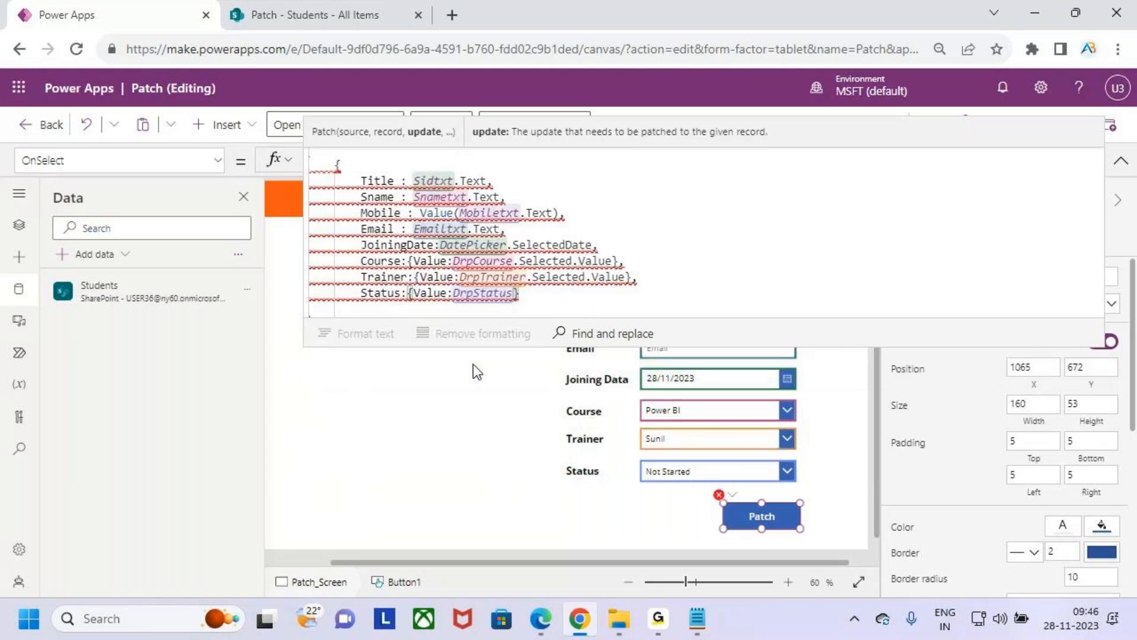
pyautogui.write('.selec')
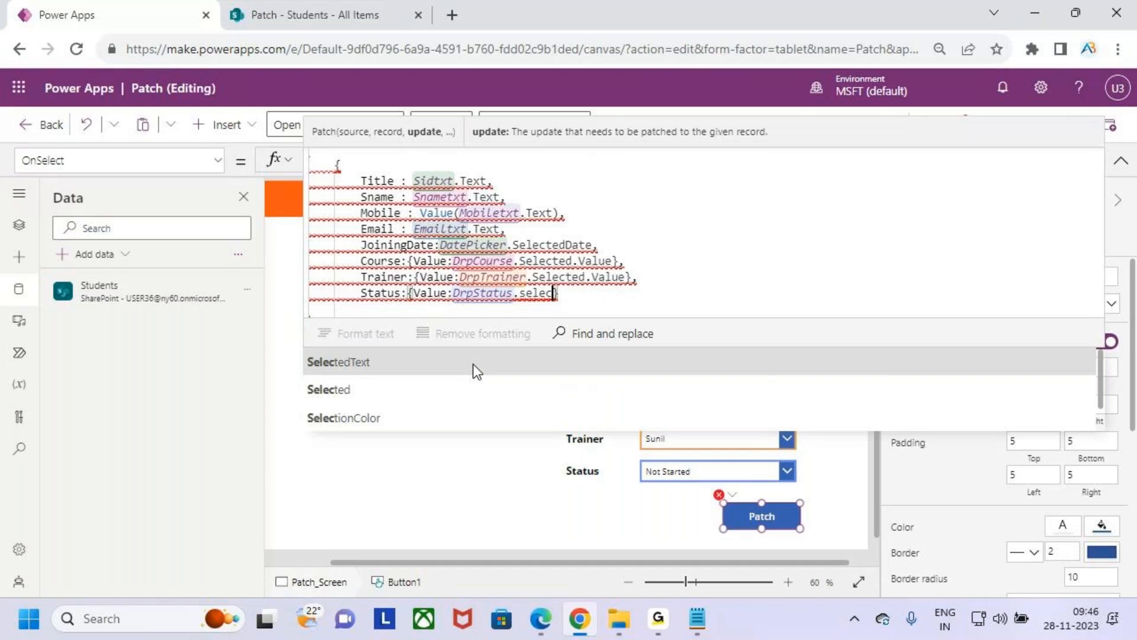
pyautogui.write('ted.vale')
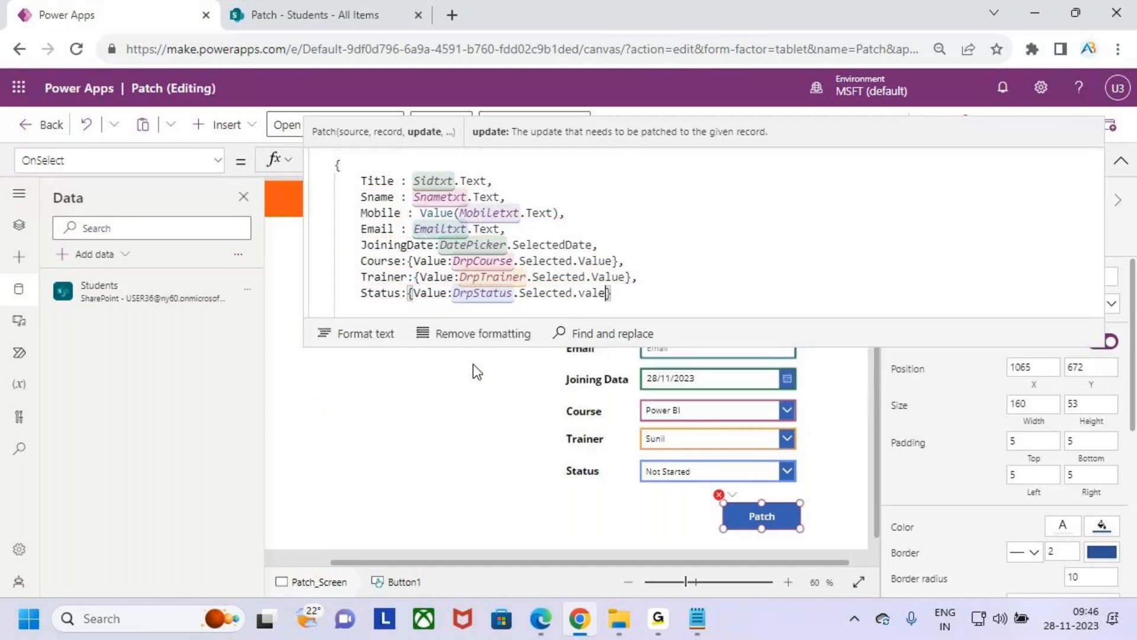
pyautogui.press('BackSpace')
pyautogui.click(474, 368)
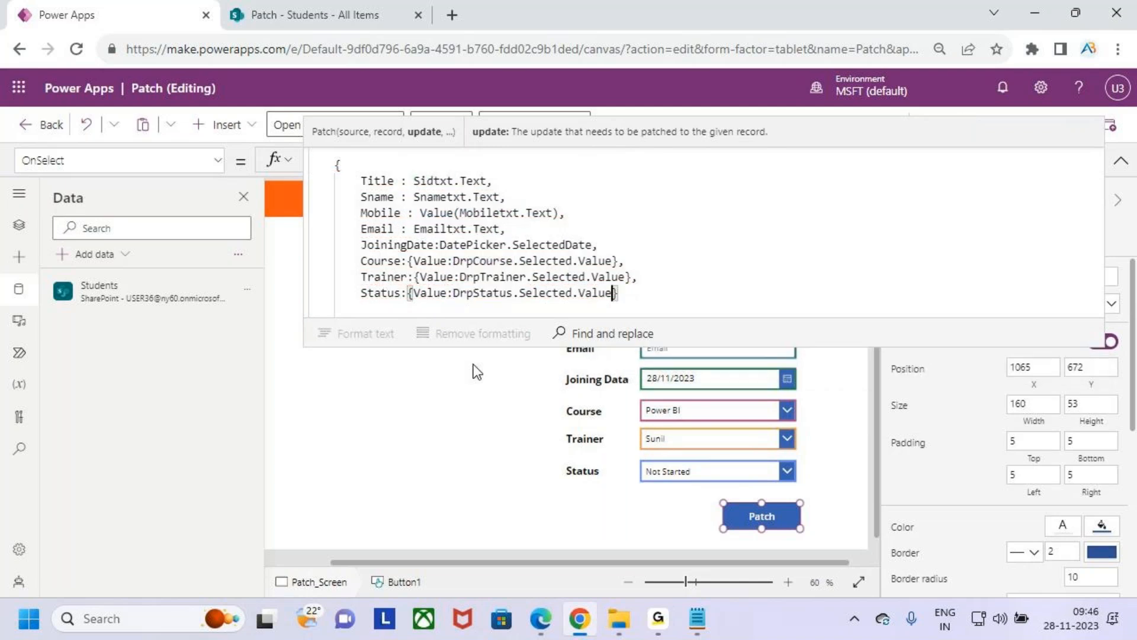
pyautogui.click(619, 295)
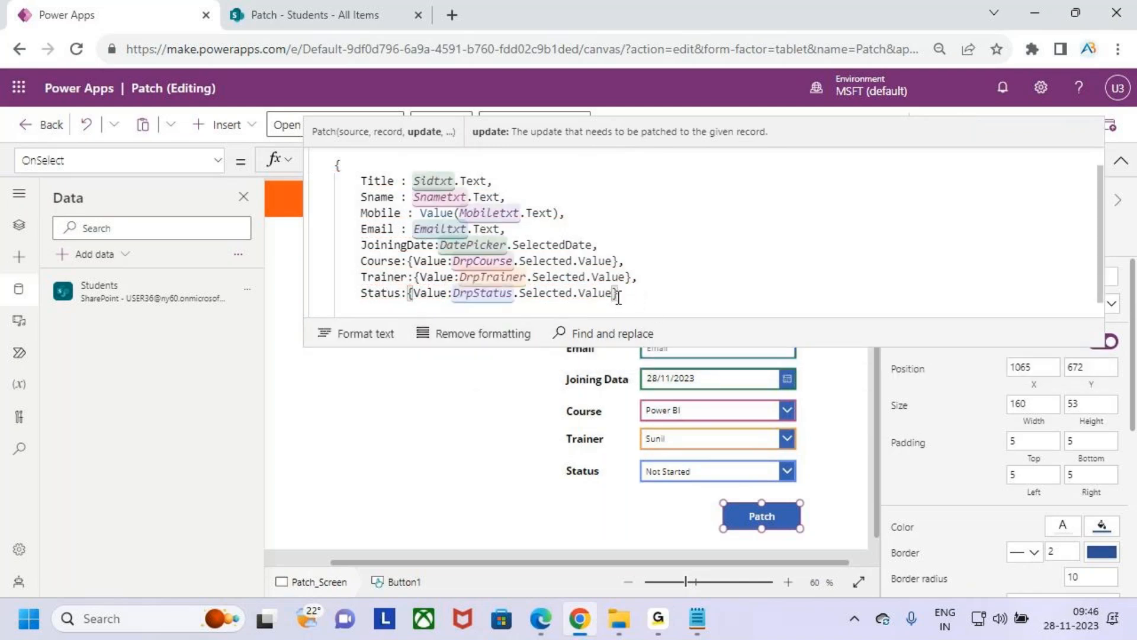
# - Enlarge the formula editor to fit the whole Patch formula and end the formula with a semicolon
pyautogui.scroll(-1, 618, 296)
pyautogui.moveTo(666, 349); pyautogui.dragTo(656, 489)
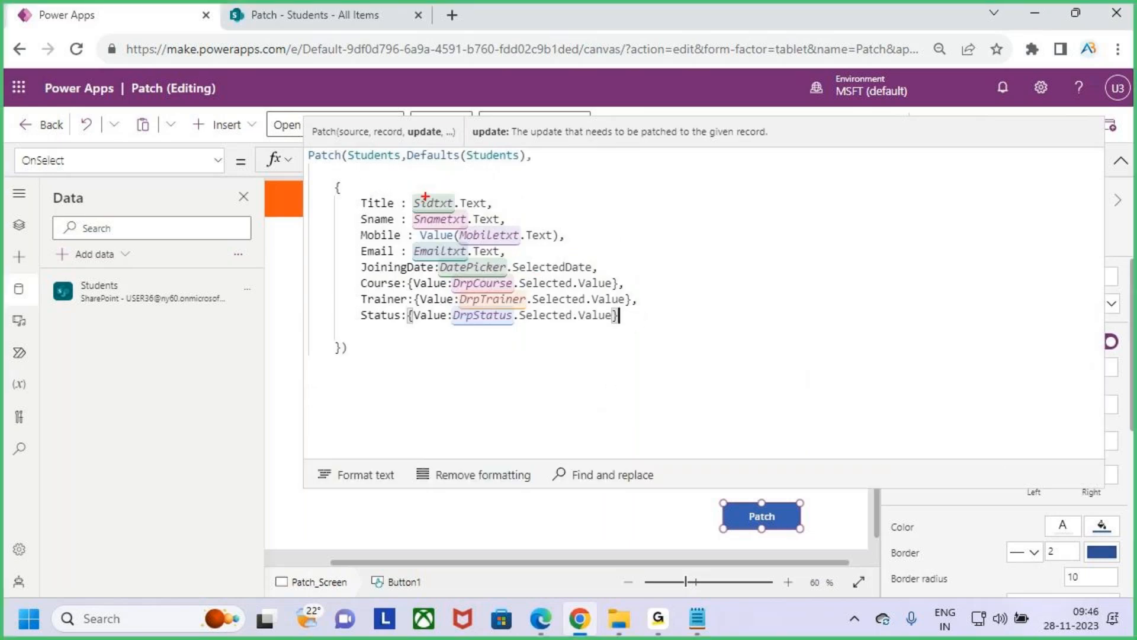
pyautogui.moveTo(377, 208)
pyautogui.mouseDown()
pyautogui.moveTo(393, 207)
pyautogui.moveTo(398, 234)
pyautogui.mouseUp()
pyautogui.moveTo(356, 267)
pyautogui.mouseDown()
pyautogui.moveTo(402, 259)
pyautogui.moveTo(426, 271)
pyautogui.mouseUp()
pyautogui.moveTo(387, 323)
pyautogui.mouseDown()
pyautogui.moveTo(321, 302)
pyautogui.moveTo(332, 209)
pyautogui.moveTo(358, 172)
pyautogui.mouseUp()
pyautogui.press('Escape')
pyautogui.click(681, 217)
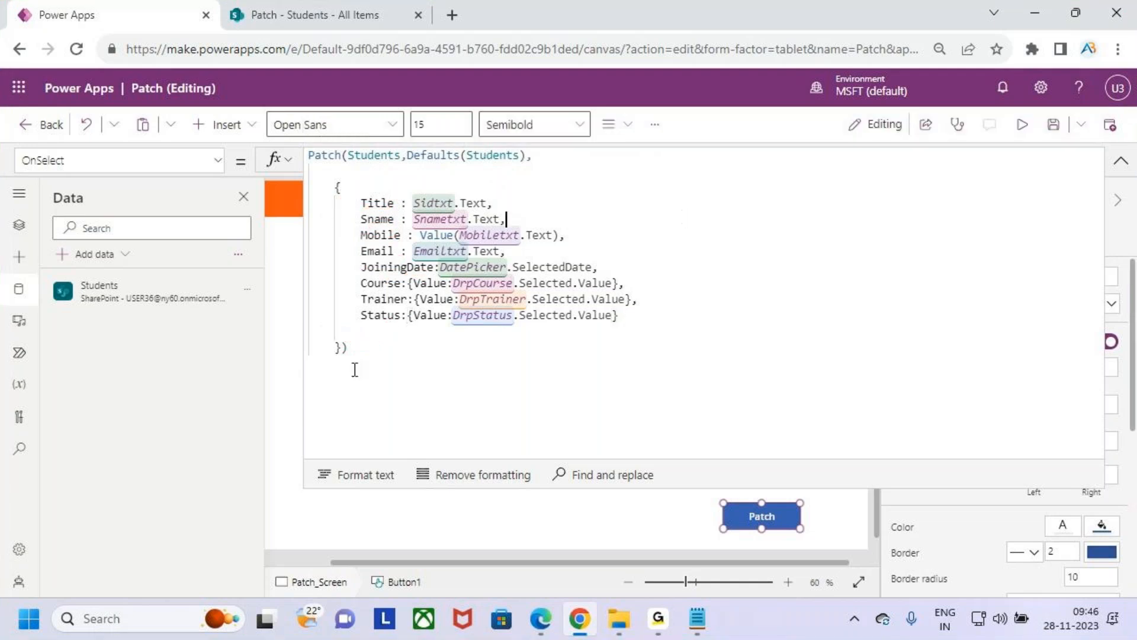
pyautogui.click(369, 346)
pyautogui.write(';')
pyautogui.moveTo(383, 344); pyautogui.dragTo(307, 157)
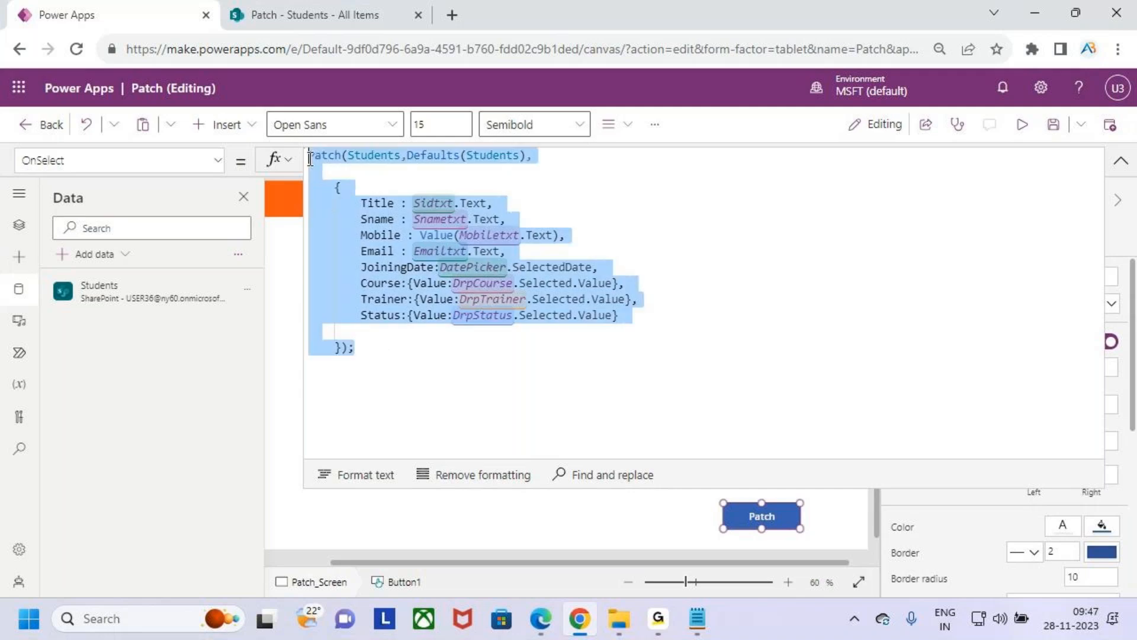
pyautogui.hotkey('ctrl', 'c')
pyautogui.click(538, 373)
pyautogui.hotkey('ctrl', 'v')
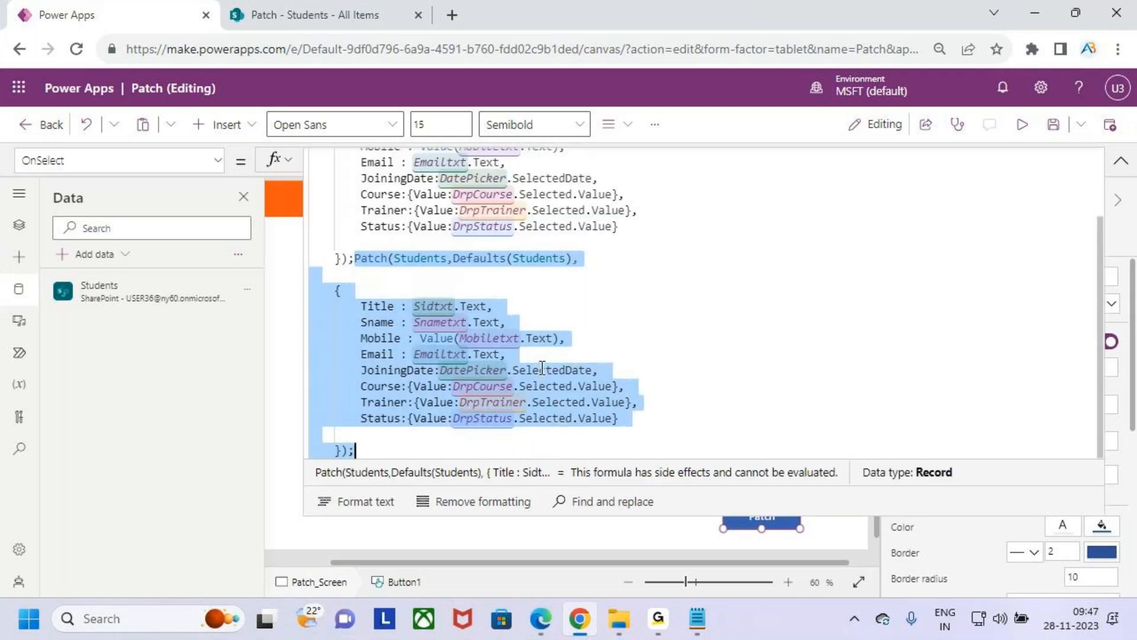
pyautogui.hotkey('ctrl', 'z')
pyautogui.click(564, 356)
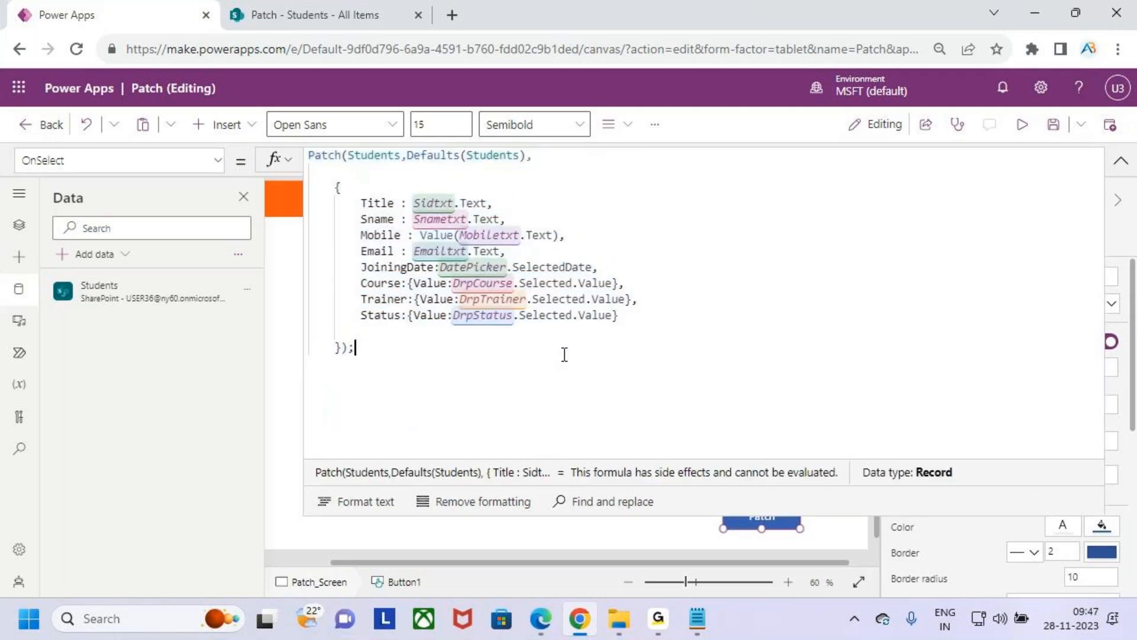
# - Save the Patch app and start its preview
pyautogui.click(1054, 125)
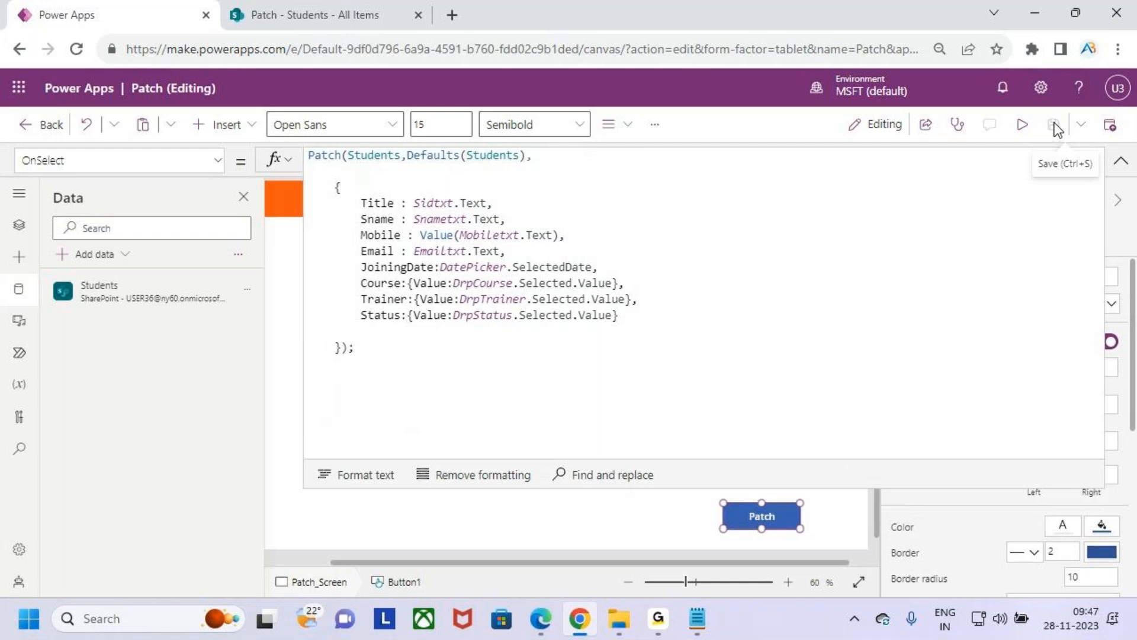
pyautogui.click(1023, 125)
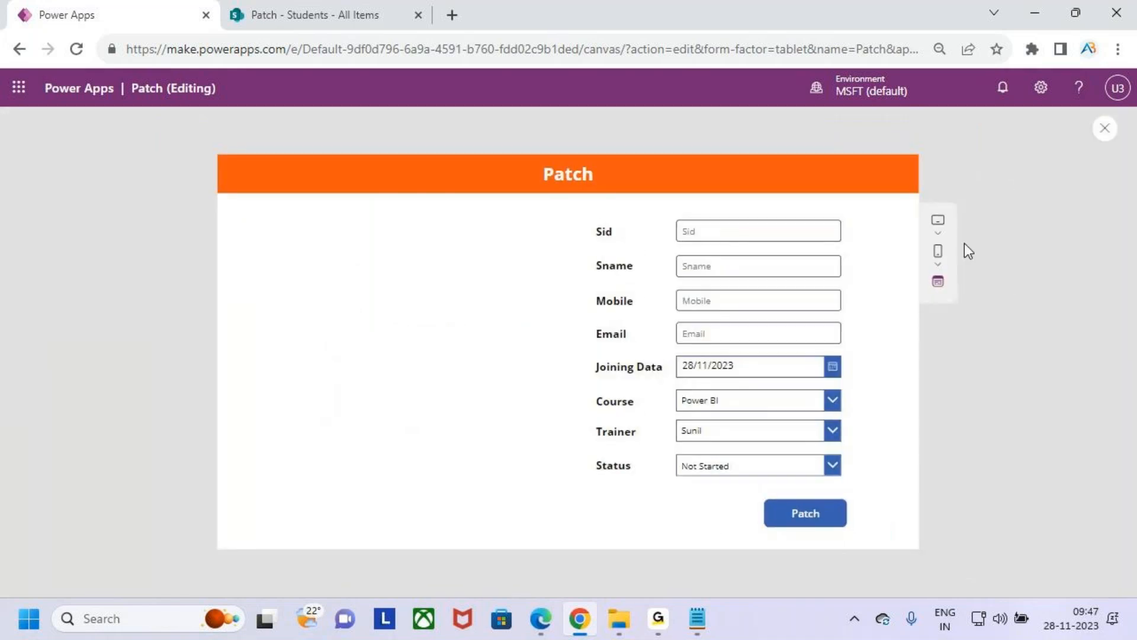
# - Set Sid to 101 in the previewed form and enter the student's name, mobile number and e-mail address
pyautogui.click(730, 236)
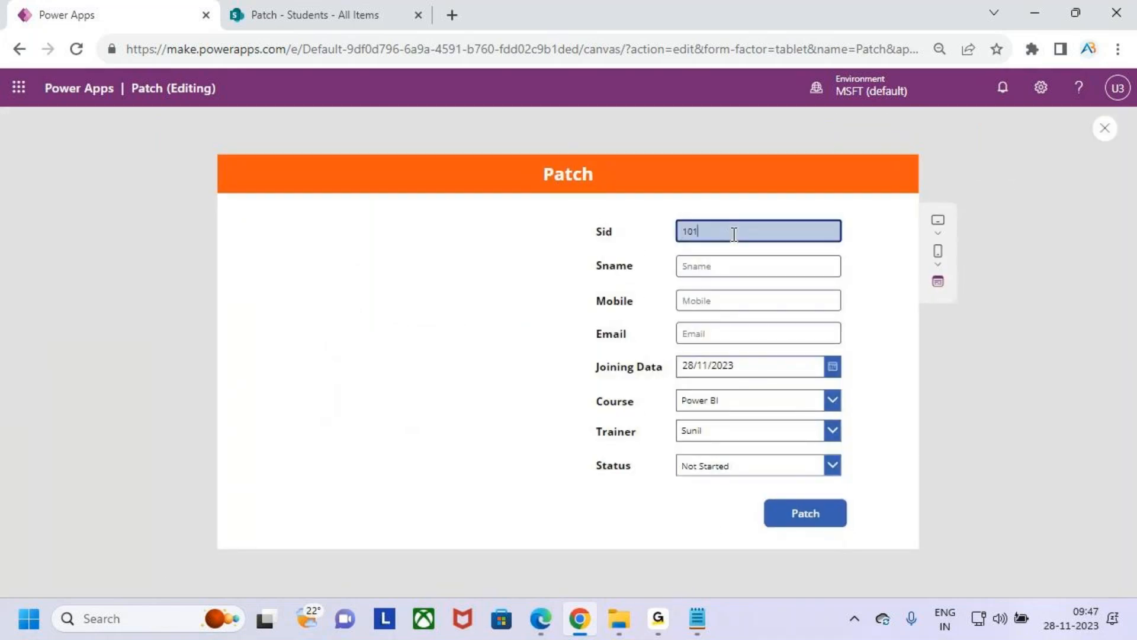
pyautogui.write('101')
pyautogui.click(753, 258)
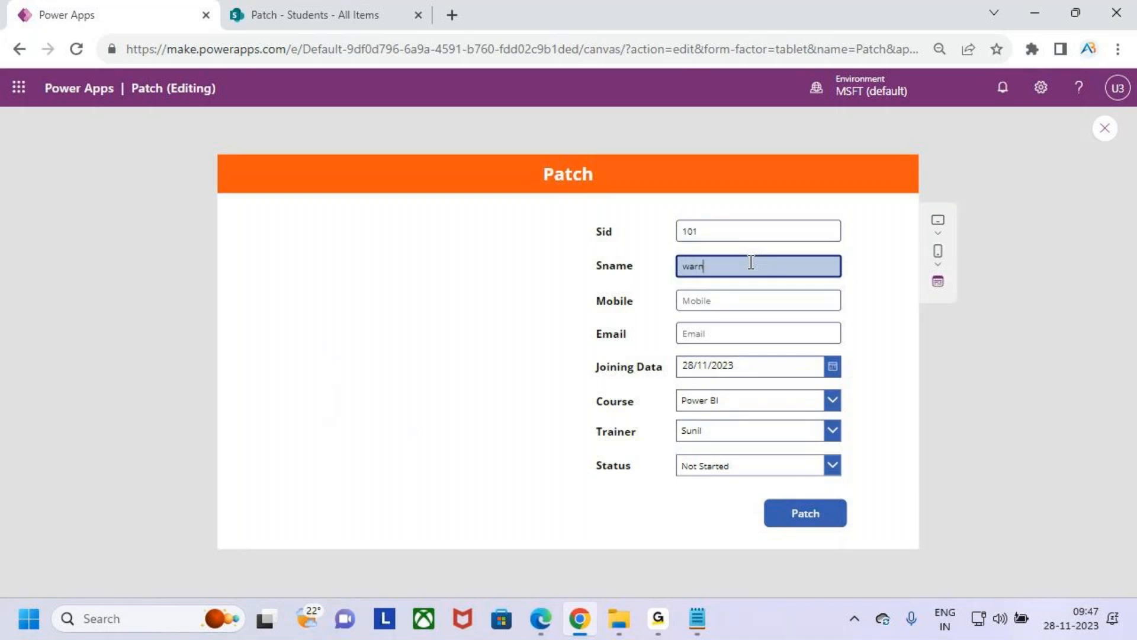
pyautogui.press('Tab')
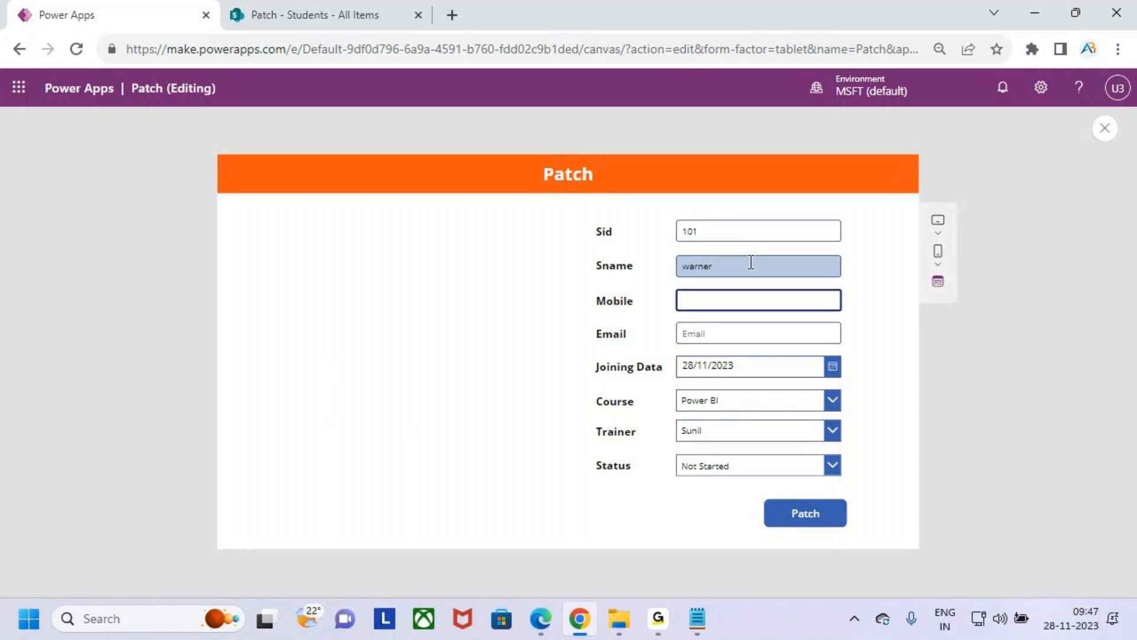
pyautogui.write('989645689')
pyautogui.press('Tab')
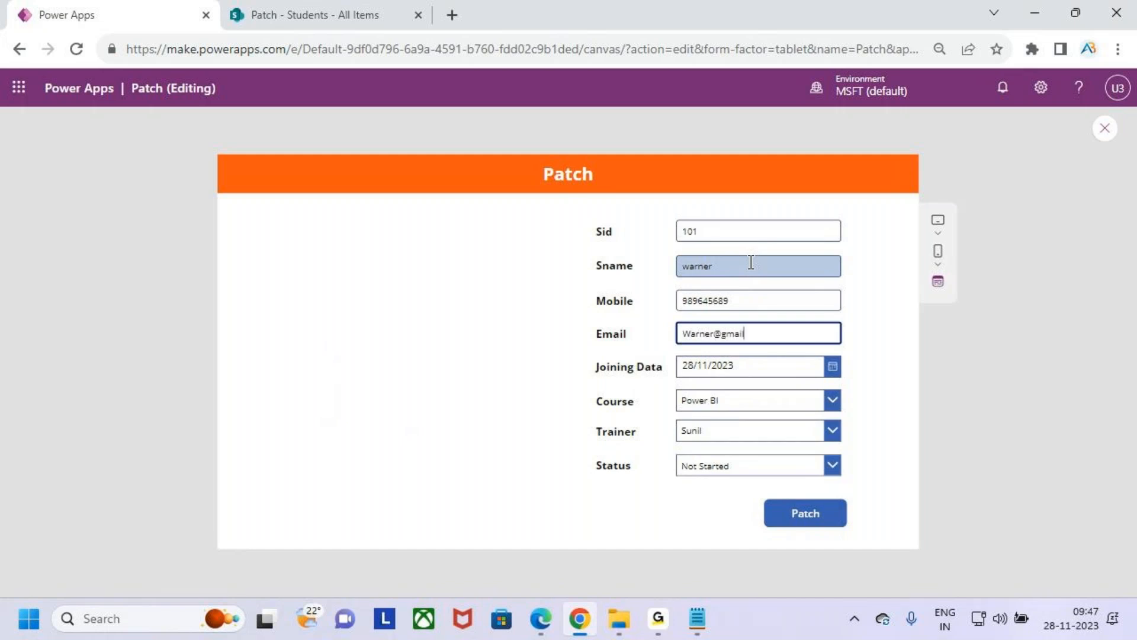
pyautogui.press('Tab')
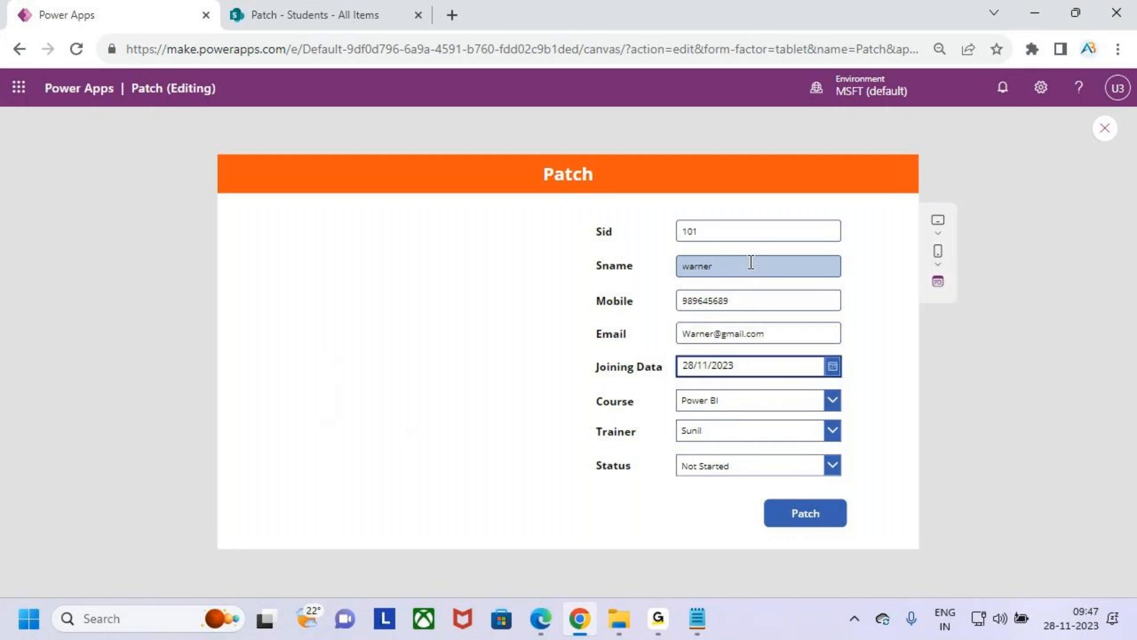
# - Set the Joining Data date in the previewed form to 03/11/2023
pyautogui.click(833, 366)
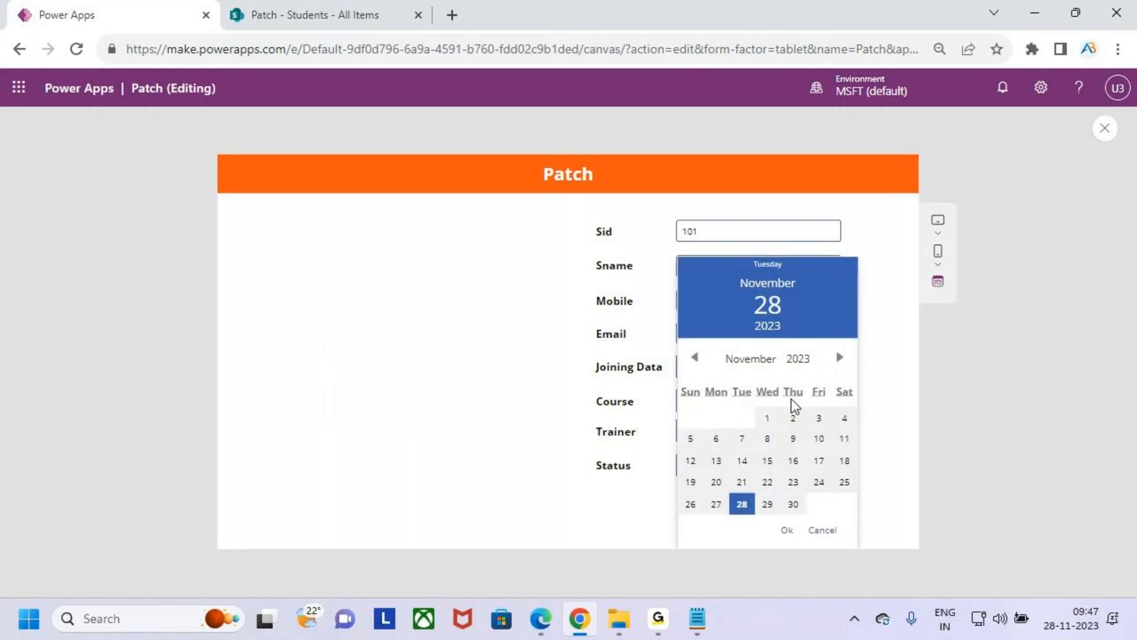
pyautogui.click(793, 418)
pyautogui.click(819, 418)
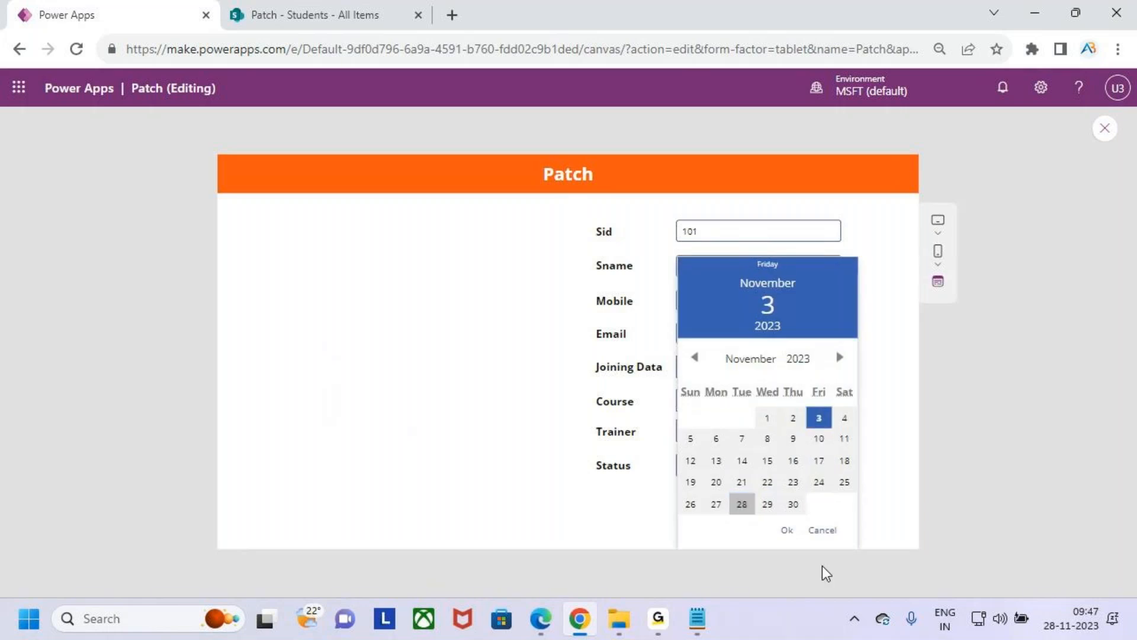
pyautogui.click(787, 531)
# - Choose Power Apps as the Course, Venky as the Trainer and InProgress as the Status in the form
pyautogui.click(762, 402)
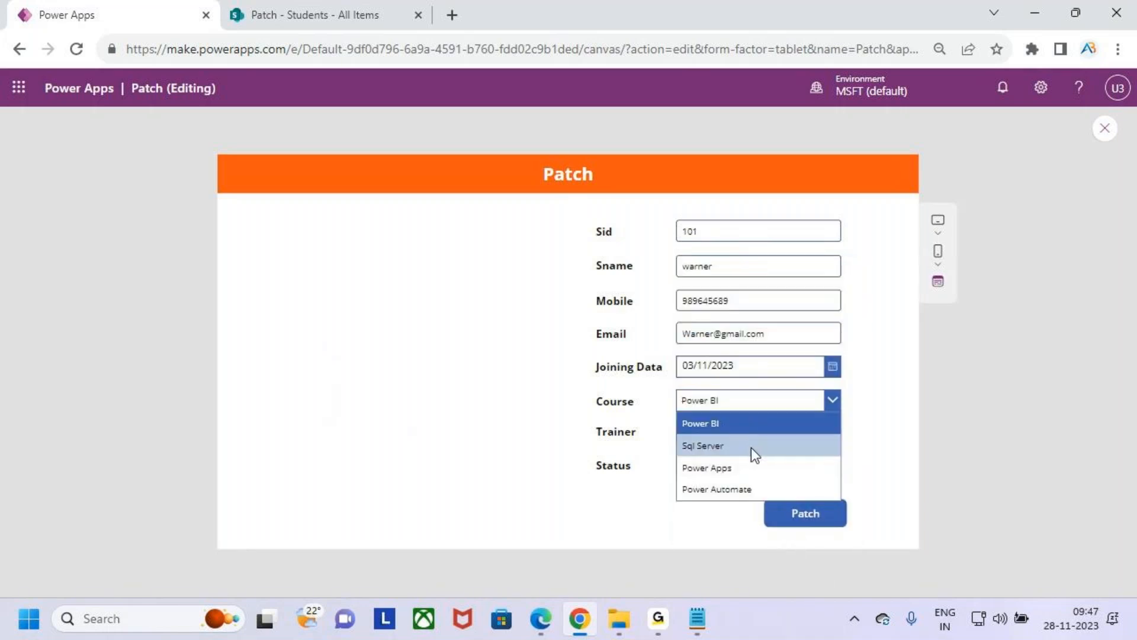
pyautogui.click(741, 468)
pyautogui.click(753, 436)
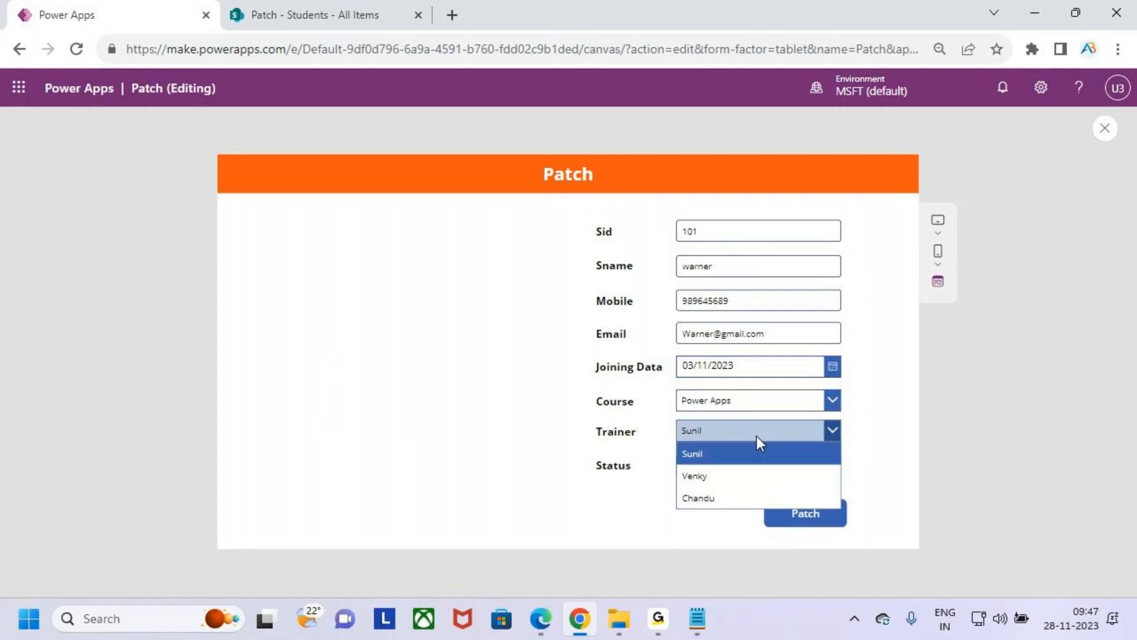
pyautogui.click(738, 477)
pyautogui.click(743, 466)
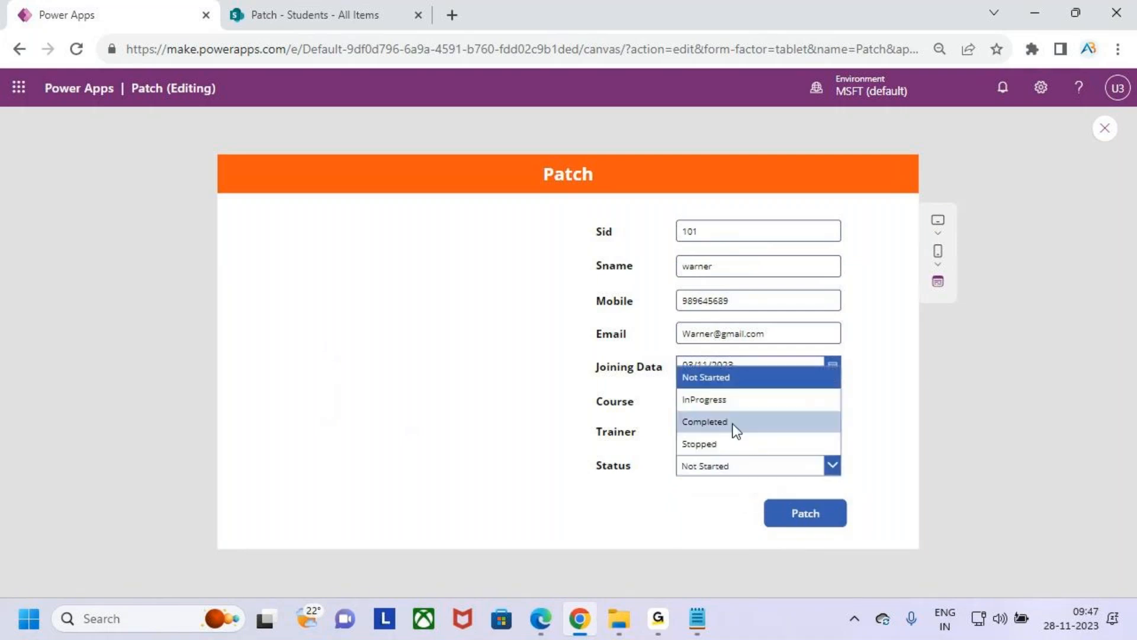
pyautogui.click(735, 402)
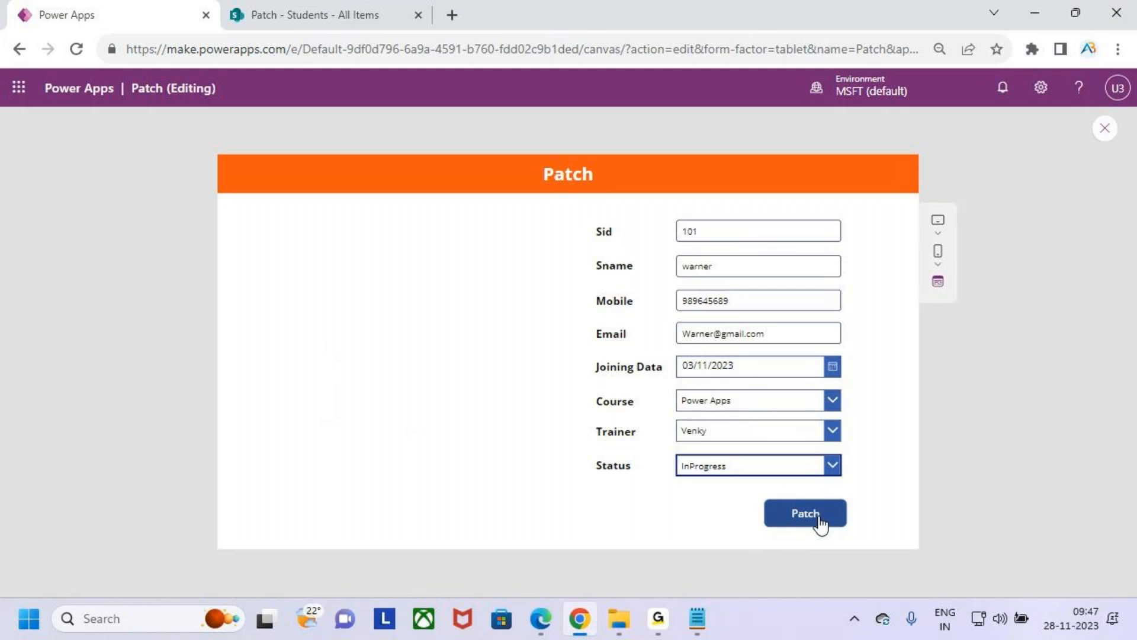
pyautogui.hotkey('ctrl', '2')
pyautogui.moveTo(654, 210)
pyautogui.mouseDown()
pyautogui.moveTo(737, 385)
pyautogui.moveTo(860, 494)
pyautogui.mouseUp()
pyautogui.press('Escape')
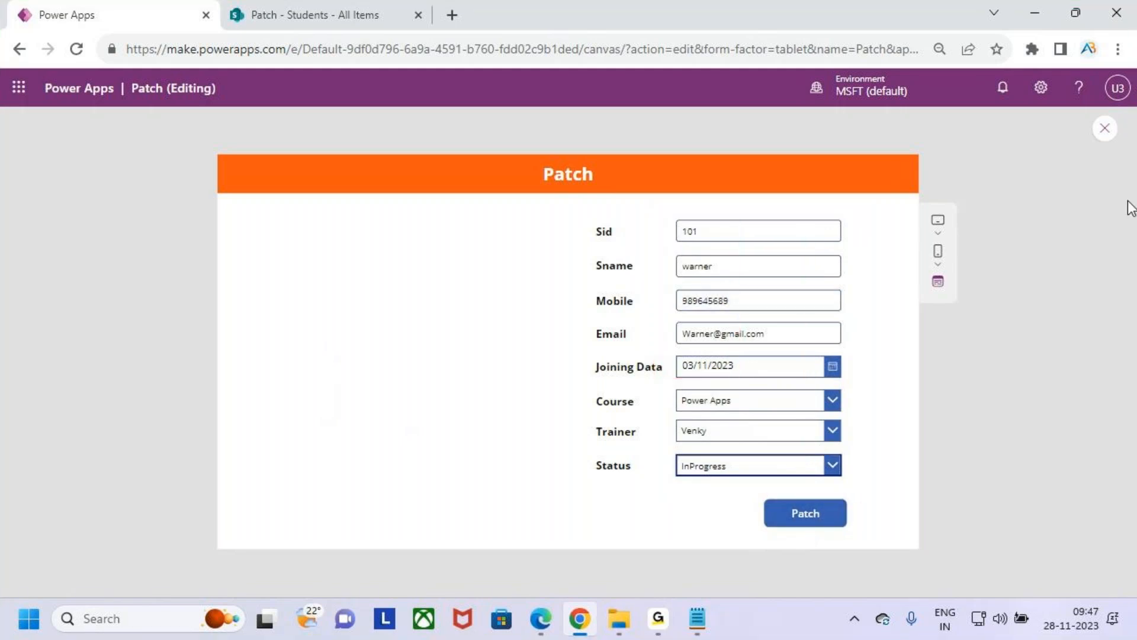
# - Close the preview and review the Patch button's OnSelect formula, including its Students data source, in the enlarged editor
pyautogui.click(1106, 128)
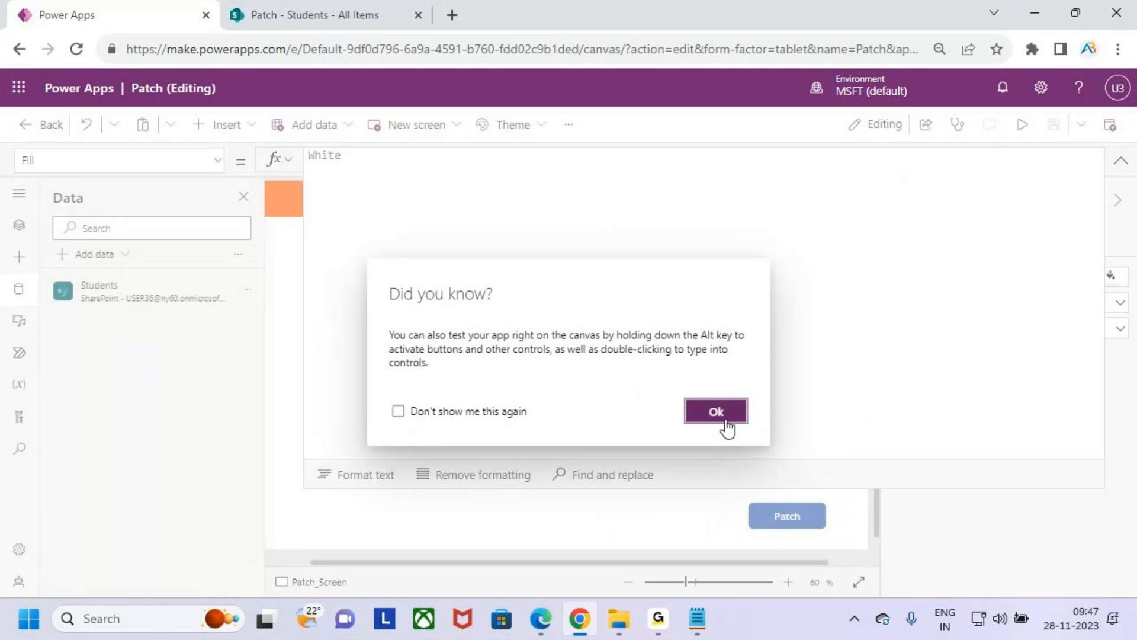
pyautogui.click(719, 415)
pyautogui.click(794, 529)
pyautogui.click(659, 332)
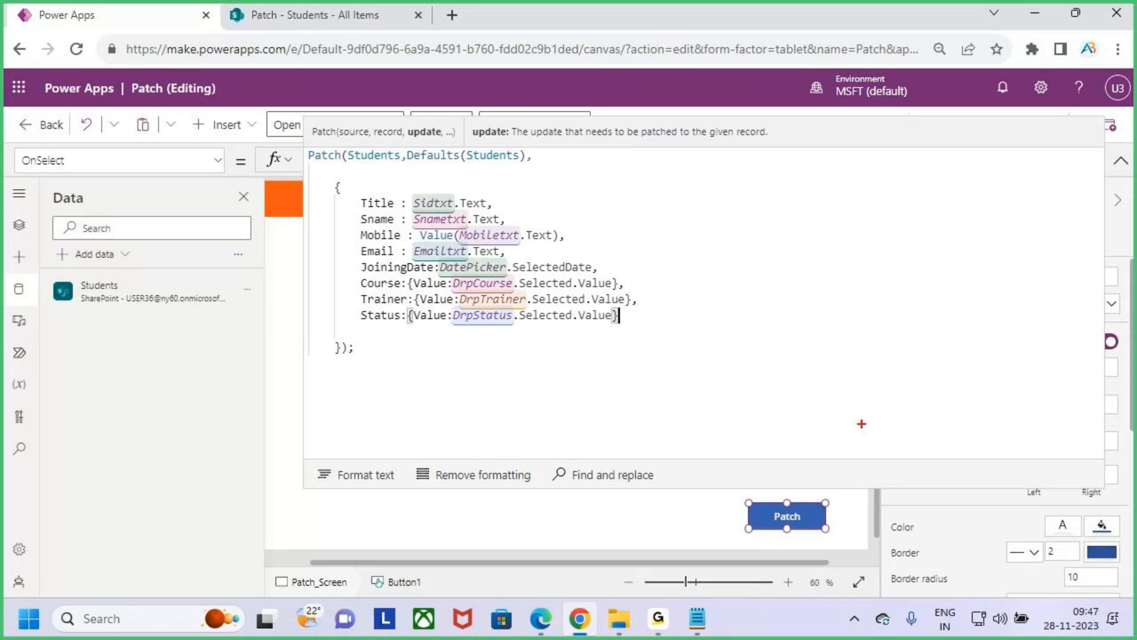
pyautogui.moveTo(924, 487); pyautogui.dragTo(922, 269)
pyautogui.moveTo(851, 294); pyautogui.dragTo(859, 528)
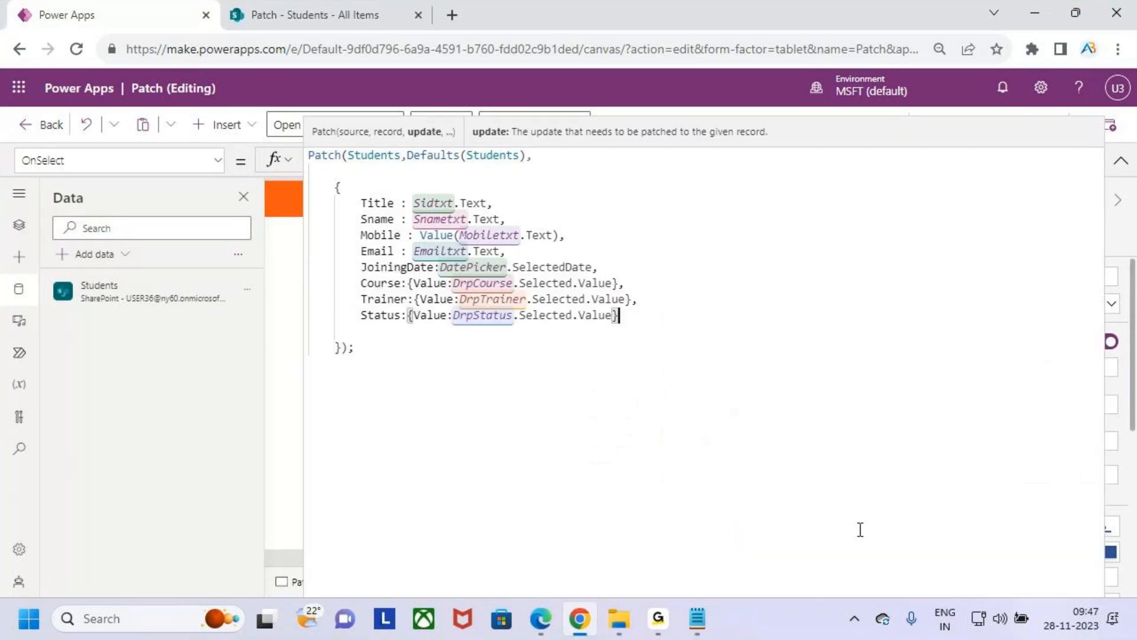
pyautogui.click(376, 156)
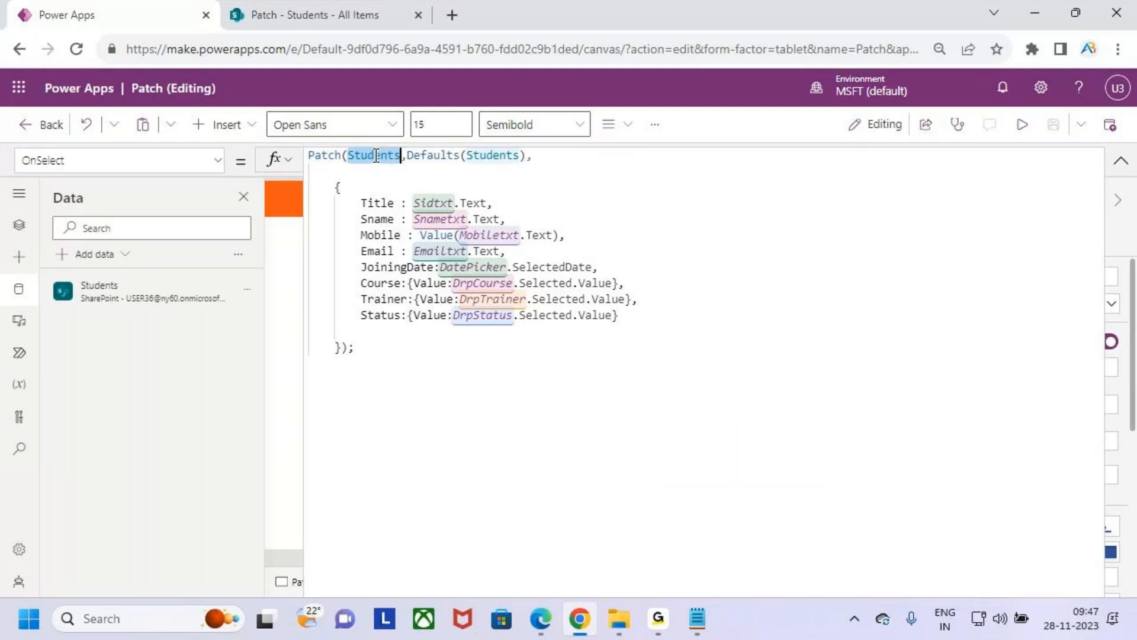
pyautogui.moveTo(355, 204); pyautogui.dragTo(672, 370)
pyautogui.hotkey('ctrl', 'd')
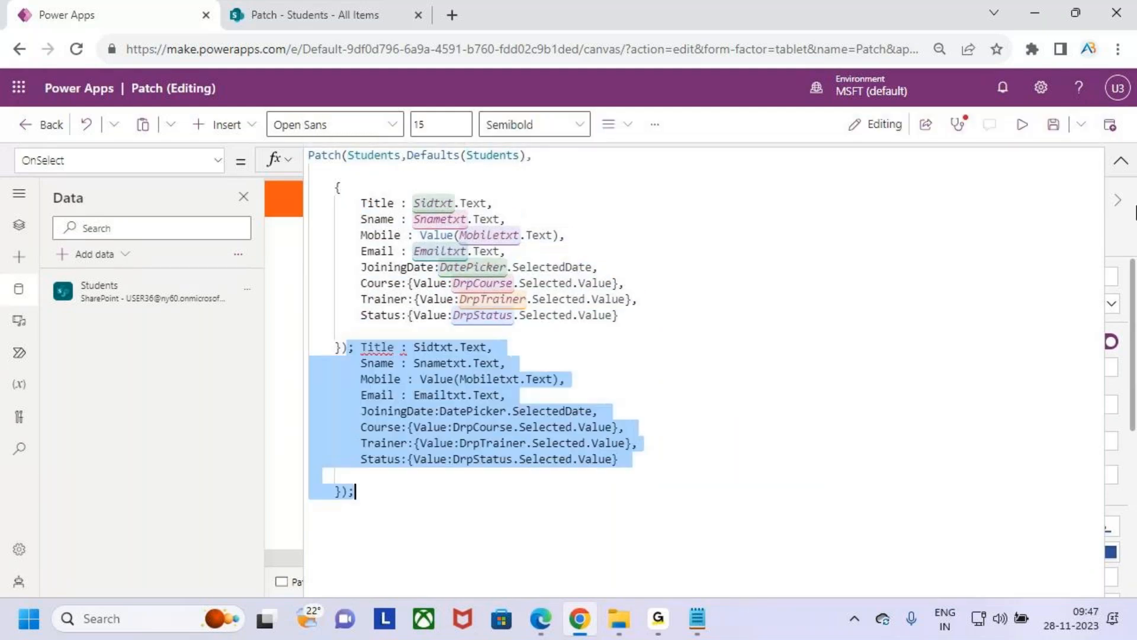
pyautogui.hotkey('ctrl', 'z')
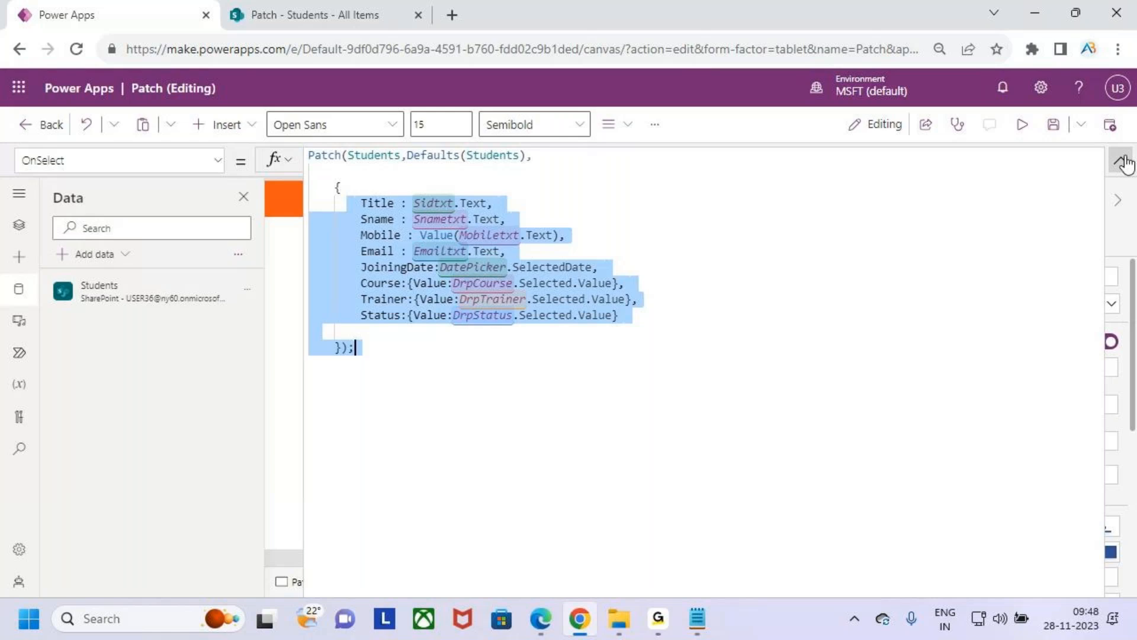
# - Collapse the formula editor, save the app, preview it again and run the form's Patch button
pyautogui.click(1121, 158)
pyautogui.click(1053, 124)
pyautogui.click(1020, 124)
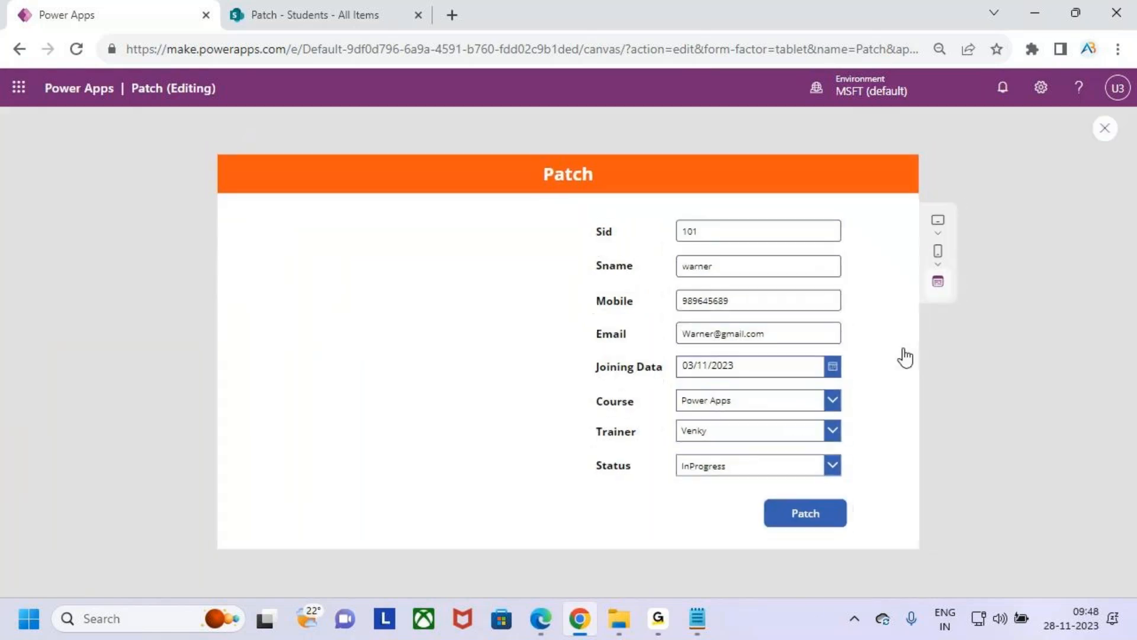
pyautogui.click(818, 521)
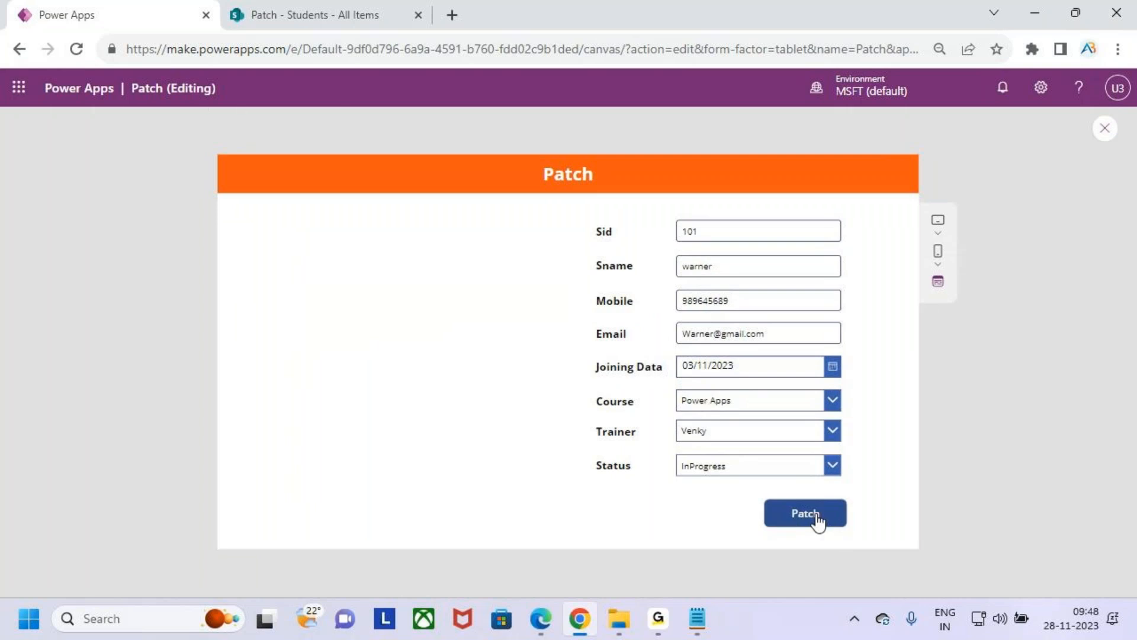
# - Switch to SharePoint, refresh the Students list, examine the patched record across its columns and return to the Power Apps preview
pyautogui.click(327, 14)
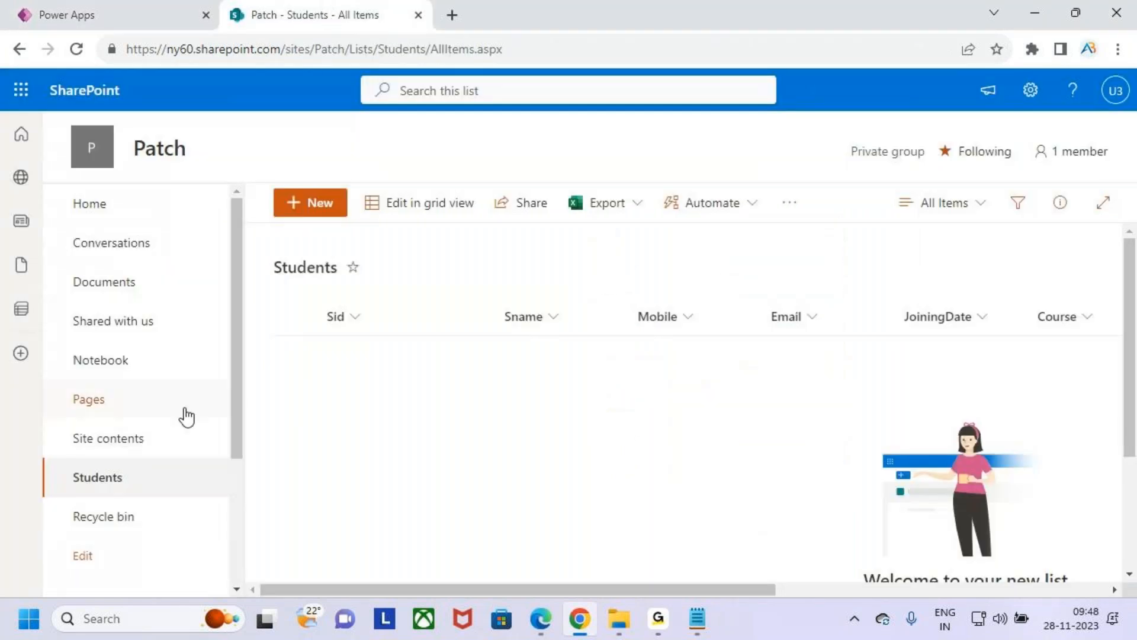
pyautogui.click(76, 49)
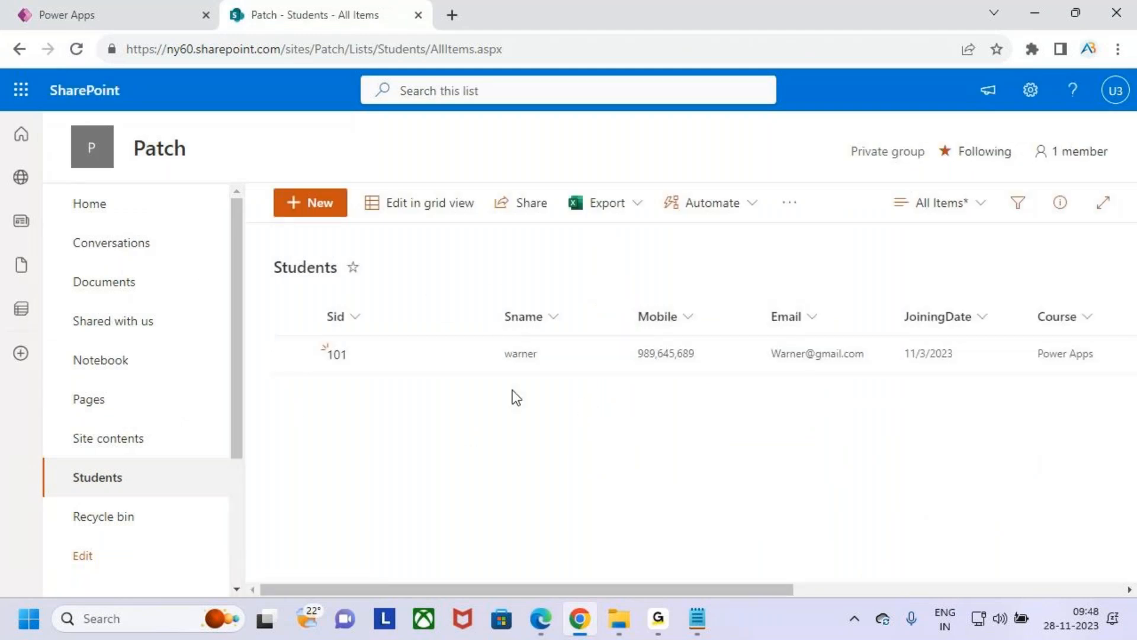
pyautogui.moveTo(738, 585); pyautogui.dragTo(517, 560)
pyautogui.click(47, 13)
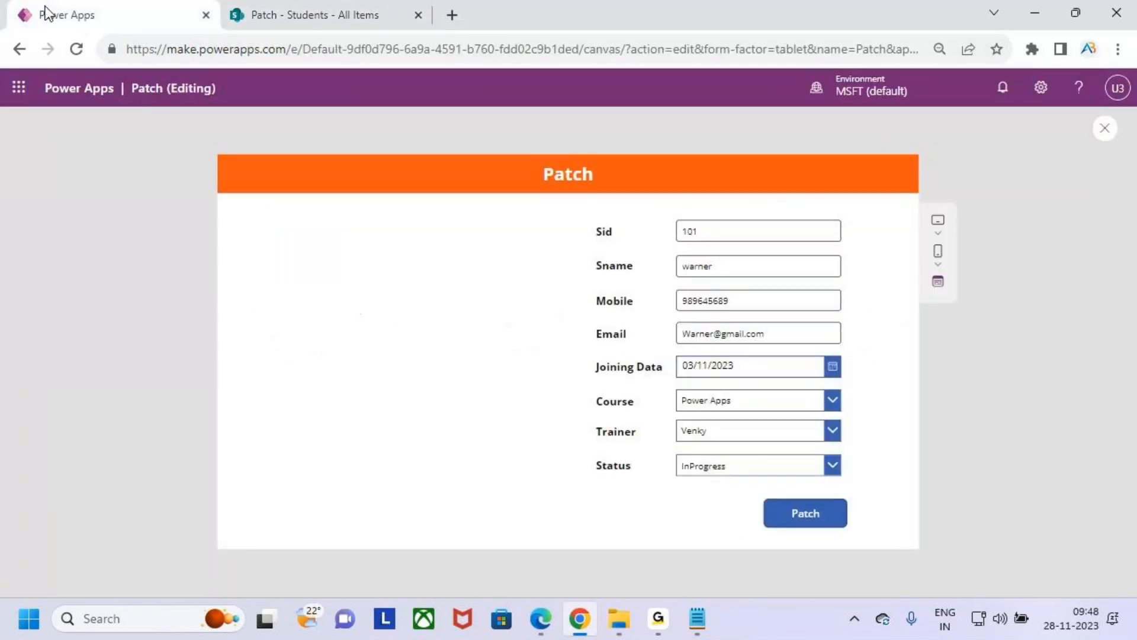
pyautogui.moveTo(754, 492); pyautogui.dragTo(863, 548)
pyautogui.moveTo(824, 517); pyautogui.dragTo(931, 437)
pyautogui.moveTo(677, 235); pyautogui.dragTo(719, 234)
pyautogui.moveTo(685, 286); pyautogui.dragTo(744, 275)
pyautogui.moveTo(703, 314); pyautogui.dragTo(768, 308)
pyautogui.moveTo(710, 345); pyautogui.dragTo(769, 332)
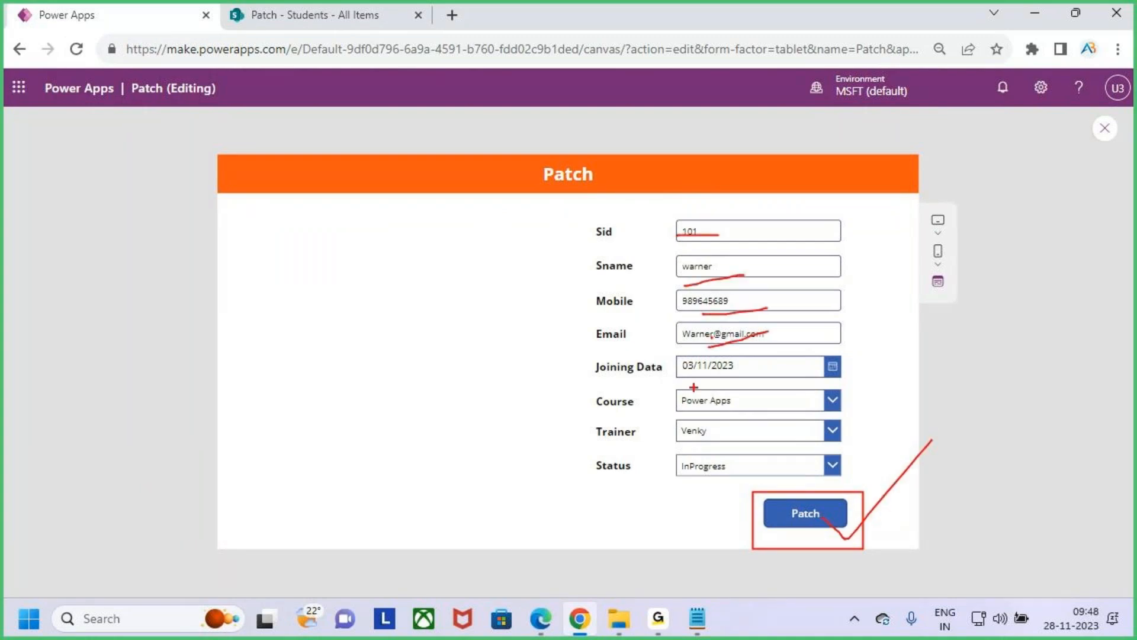
pyautogui.moveTo(840, 543); pyautogui.dragTo(892, 493)
pyautogui.moveTo(841, 441)
pyautogui.mouseDown()
pyautogui.moveTo(914, 414)
pyautogui.moveTo(942, 416)
pyautogui.mouseUp()
pyautogui.moveTo(944, 415); pyautogui.dragTo(912, 453)
pyautogui.moveTo(965, 405); pyautogui.dragTo(971, 434)
pyautogui.press('Escape')
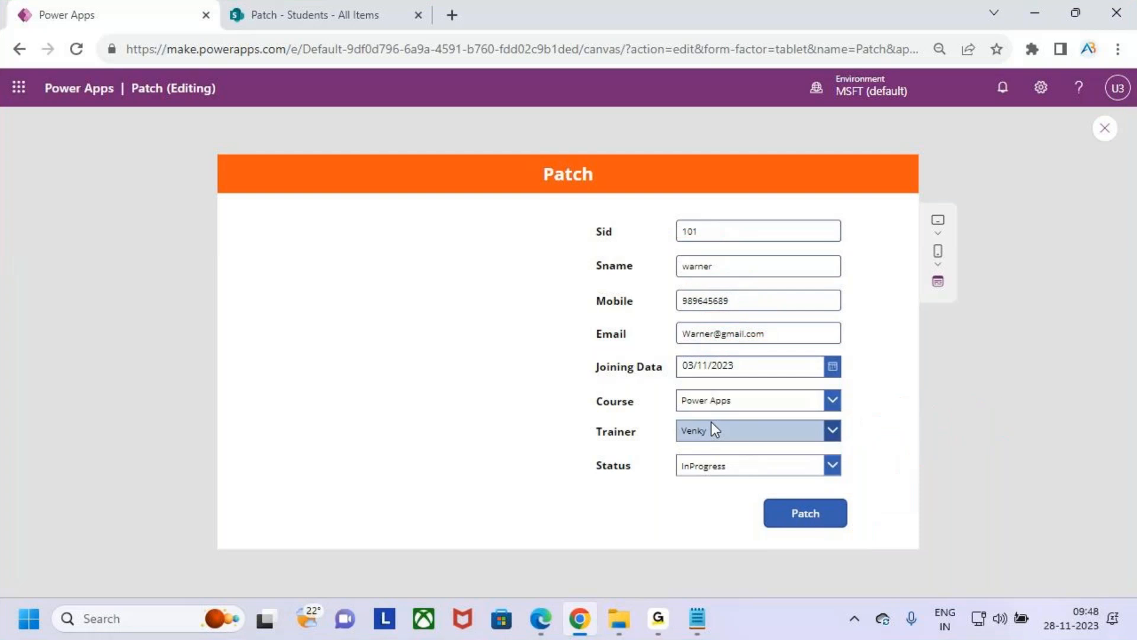
# - Close the preview and open the Patch button's OnSelect formula in the expanded editor
pyautogui.click(1106, 128)
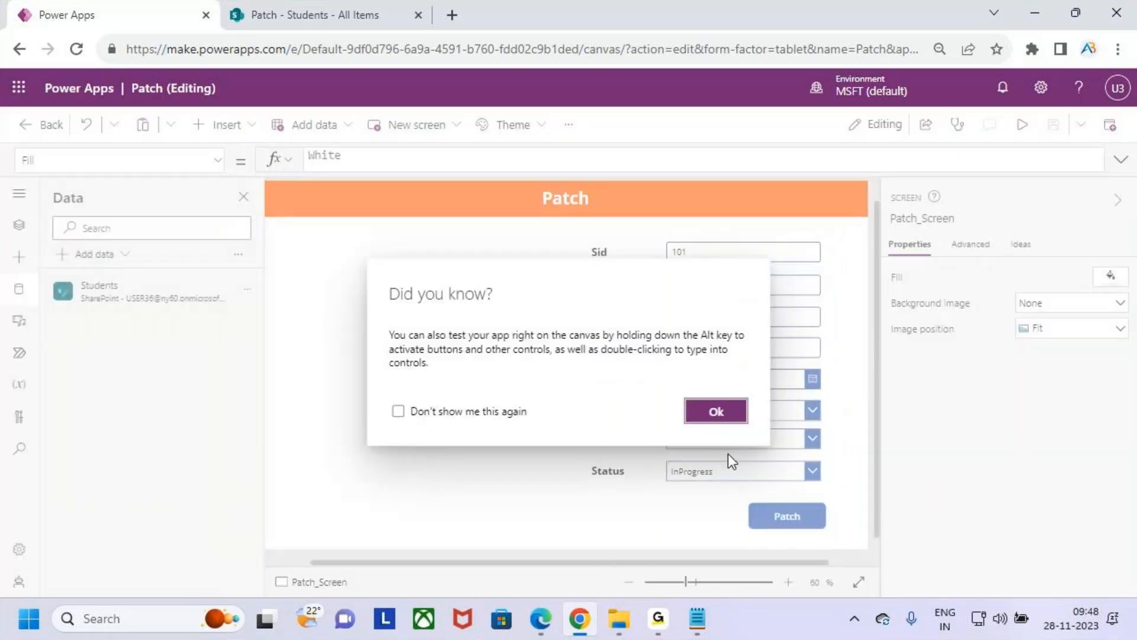
pyautogui.click(718, 411)
pyautogui.click(785, 517)
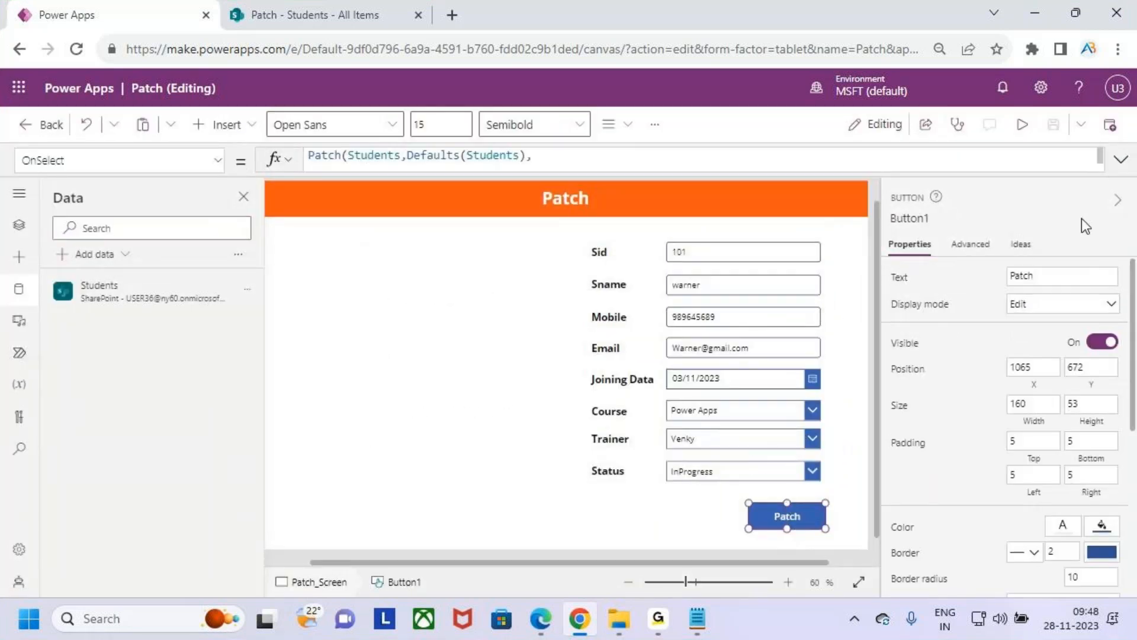
pyautogui.click(1121, 159)
# - Add Reset(Sidtxt); below the end of the Patch formula
pyautogui.click(364, 351)
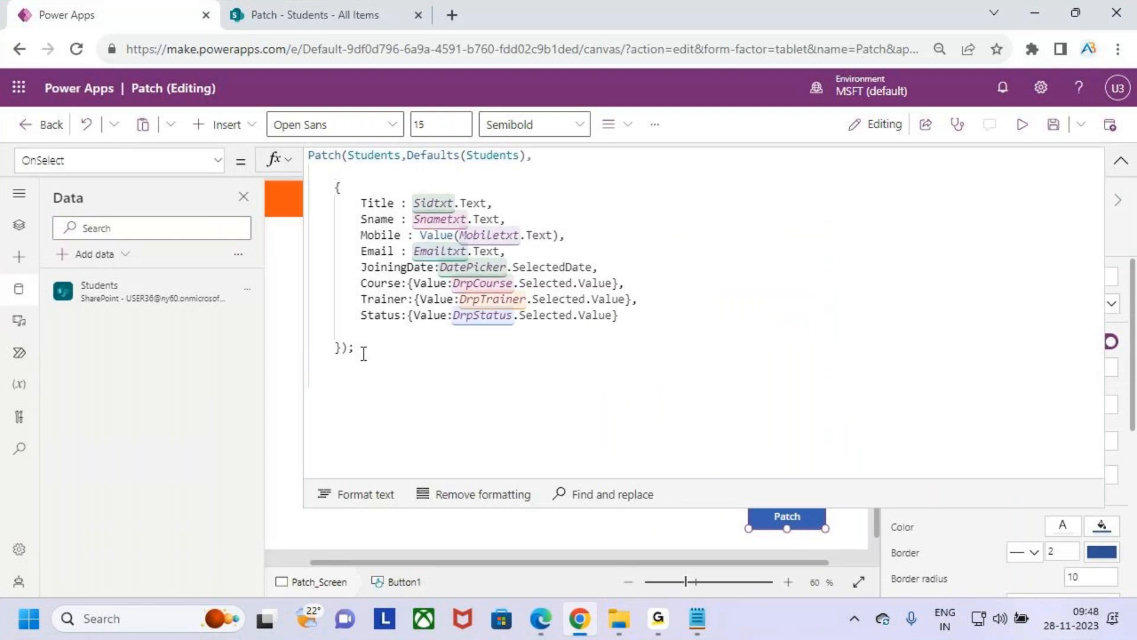
pyautogui.write('res')
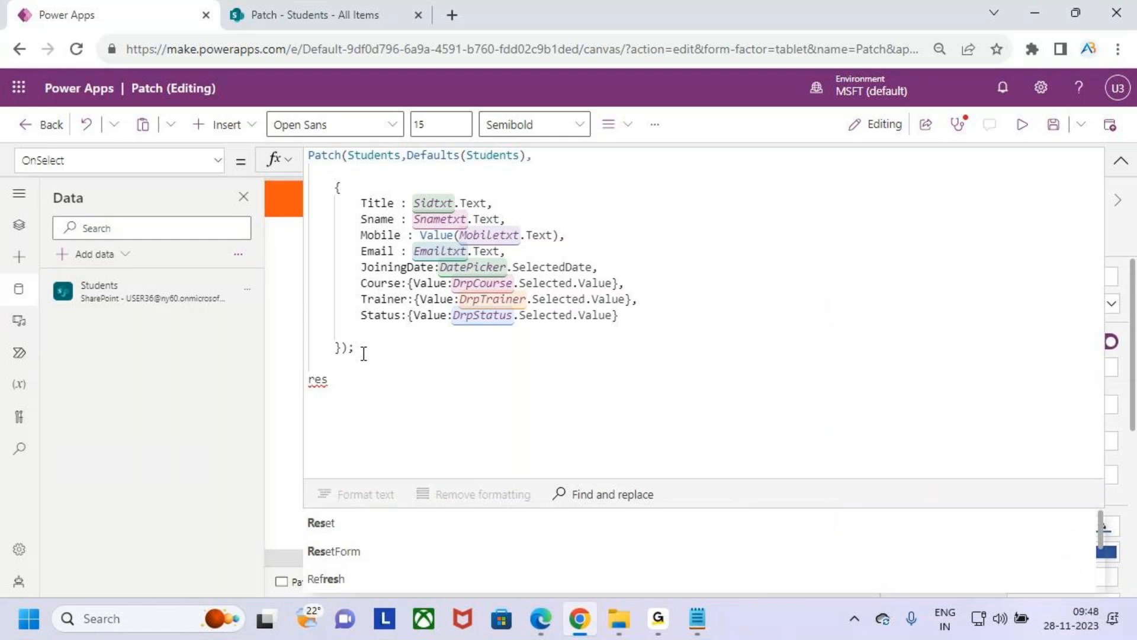
pyautogui.press('Tab')
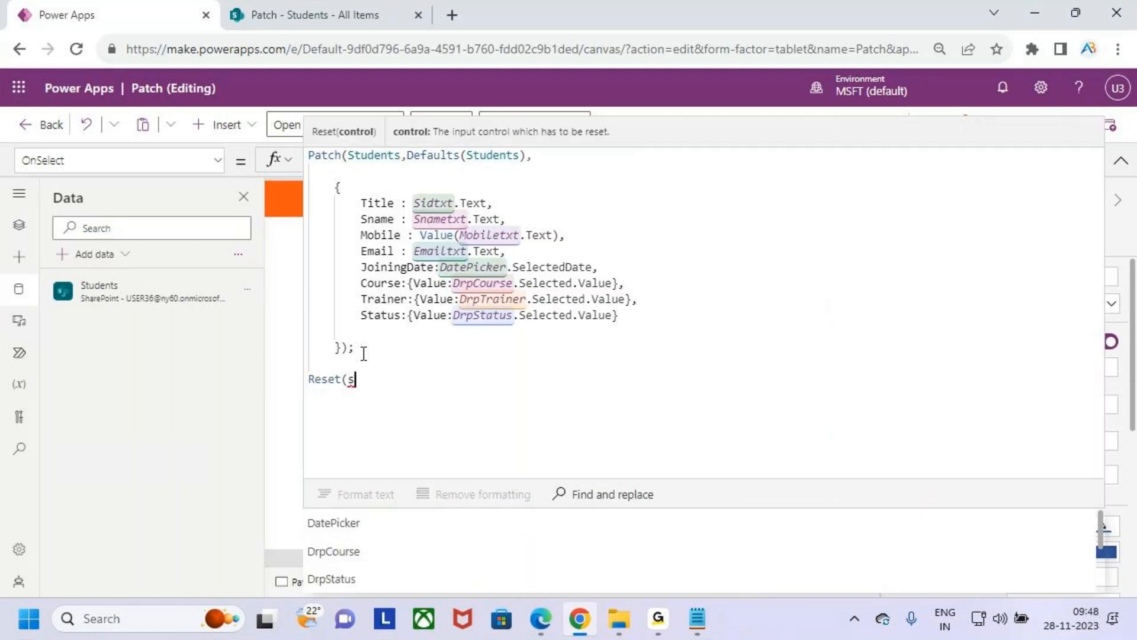
pyautogui.write('sid')
pyautogui.press('Tab')
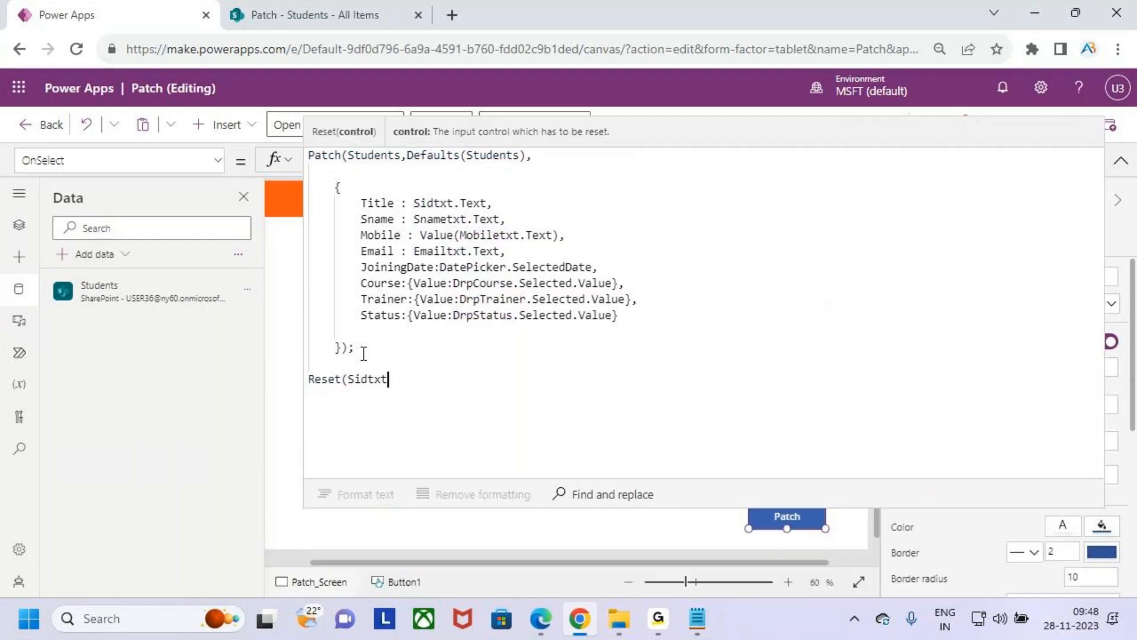
pyautogui.write(');')
pyautogui.press('Return')
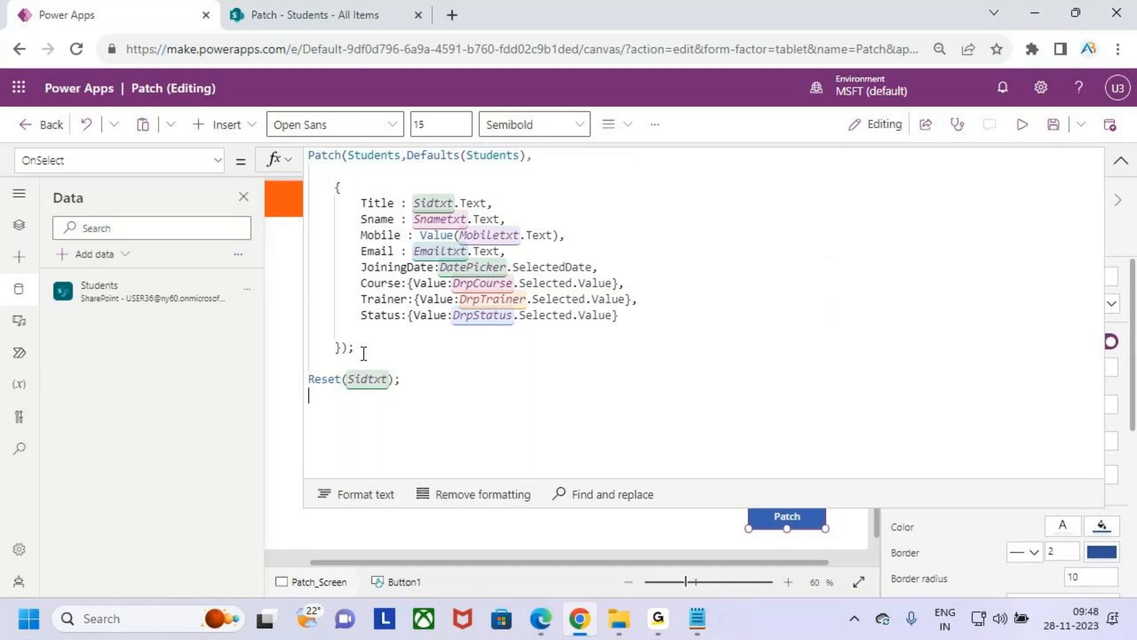
# - Add Reset(Snametxt); on the line below the Sidtxt reset
pyautogui.write('res')
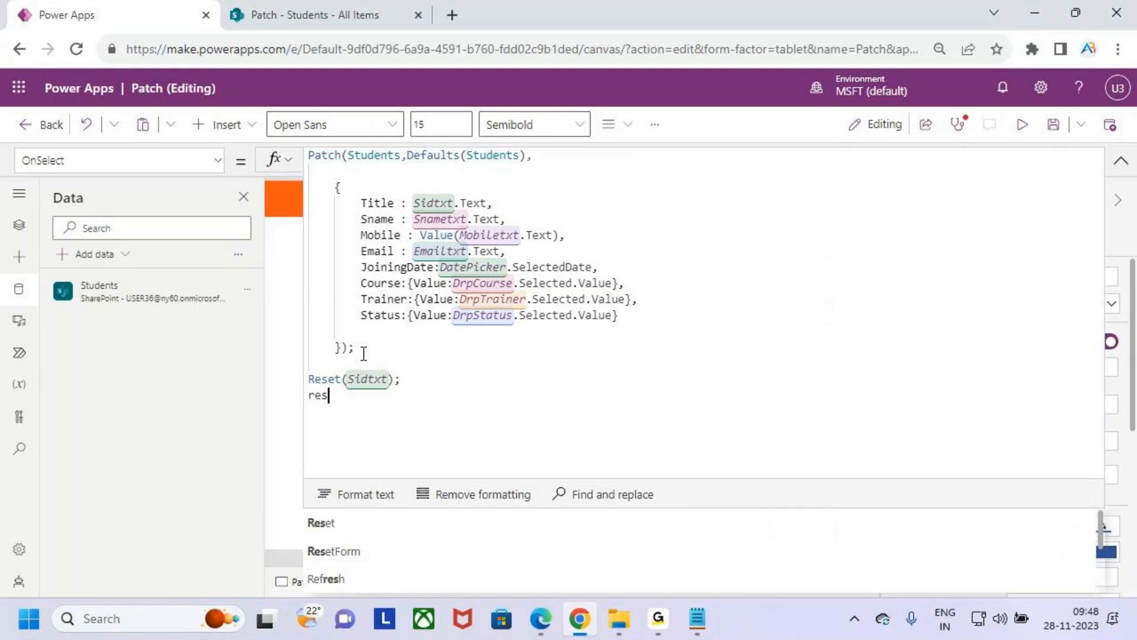
pyautogui.press('Tab')
pyautogui.write('snam')
pyautogui.press('Tab')
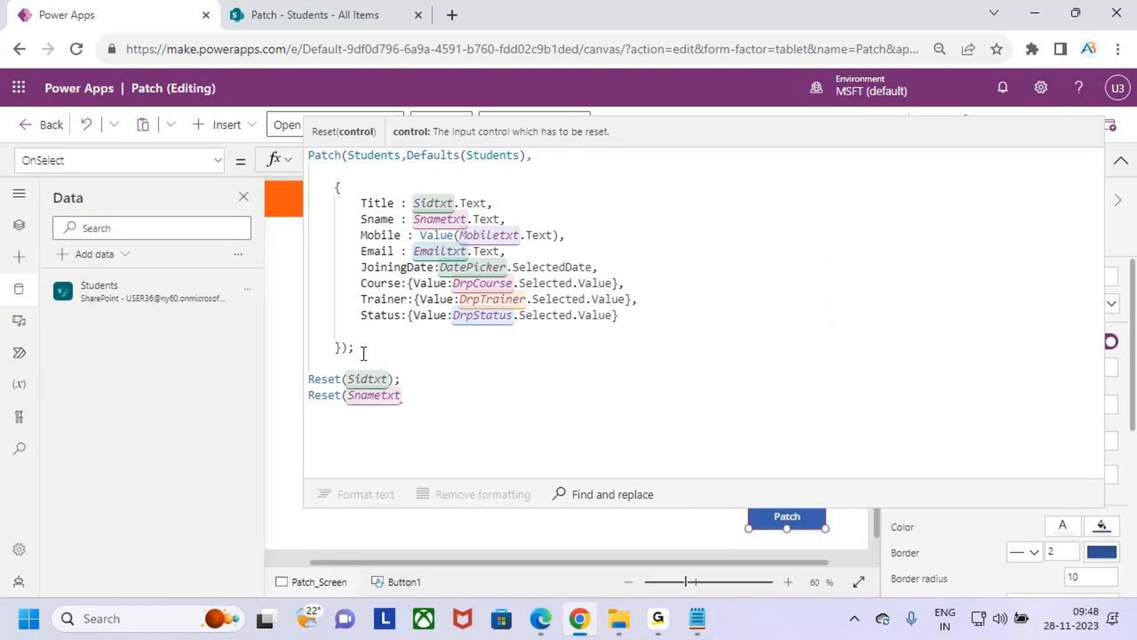
pyautogui.write('); ')
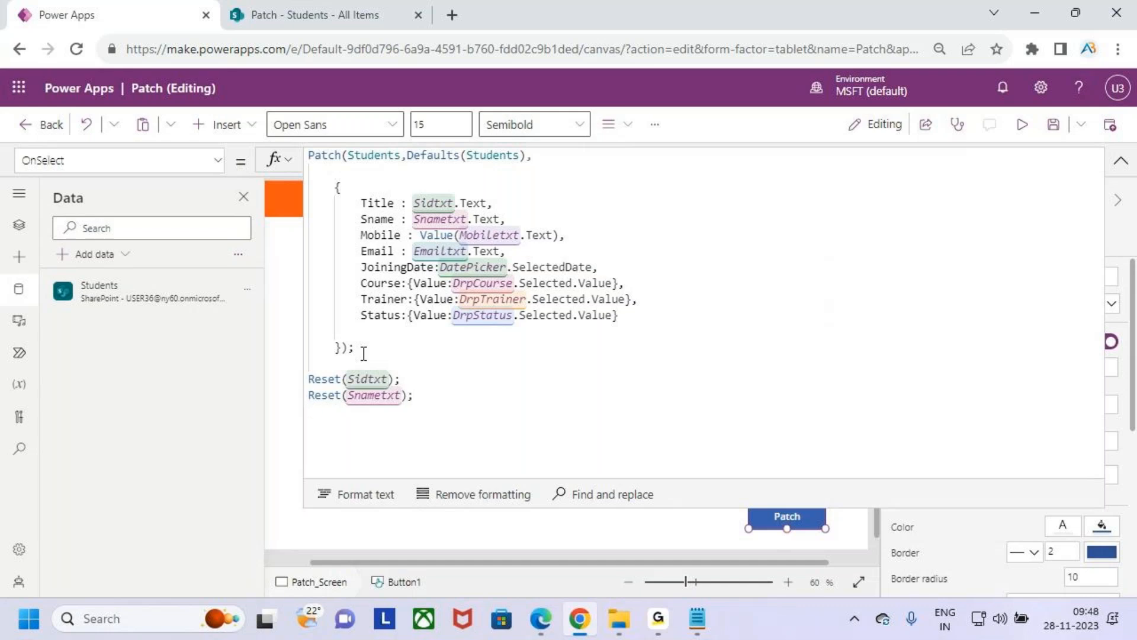
pyautogui.write('res')
# - Add Reset(Mobiletxt); on the line below the Snametxt reset
pyautogui.press('Tab')
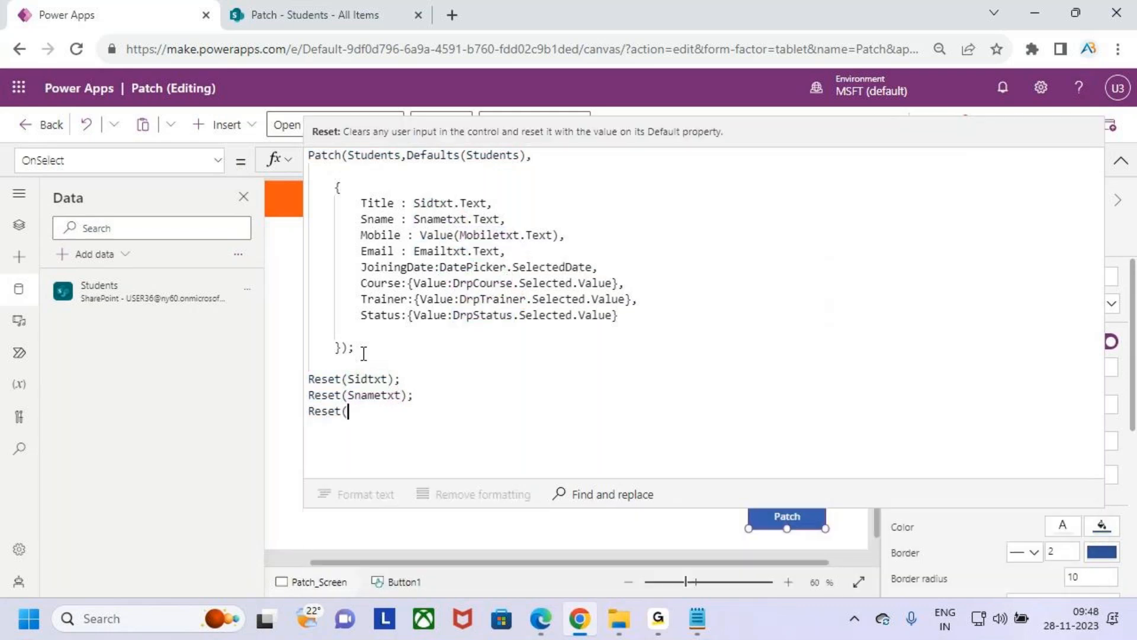
pyautogui.write('mo')
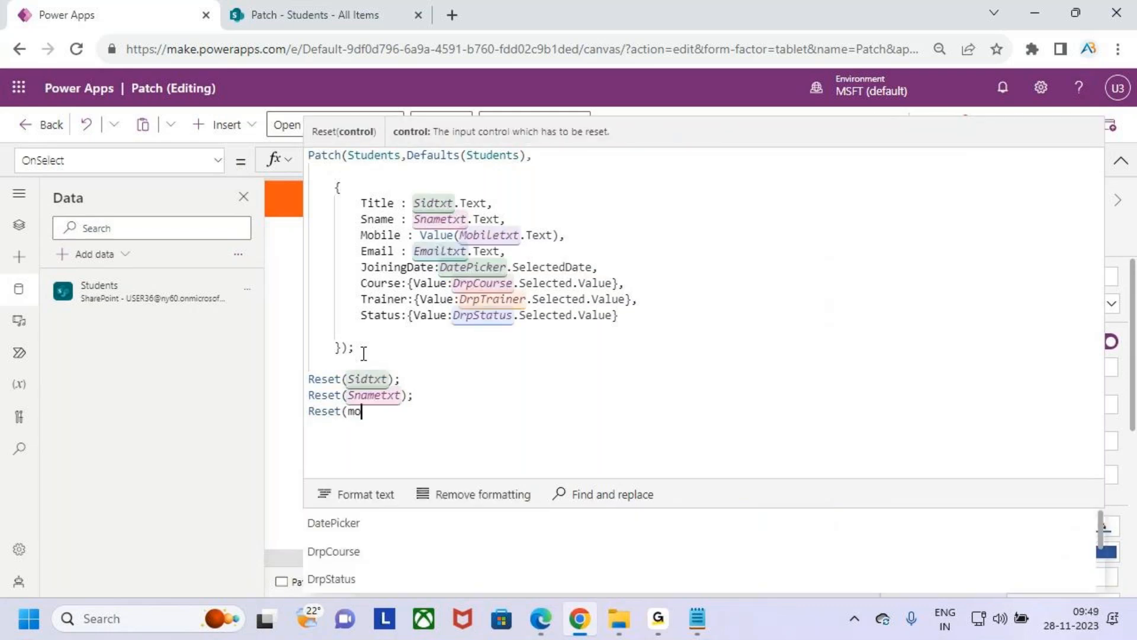
pyautogui.press('Tab')
pyautogui.write(')')
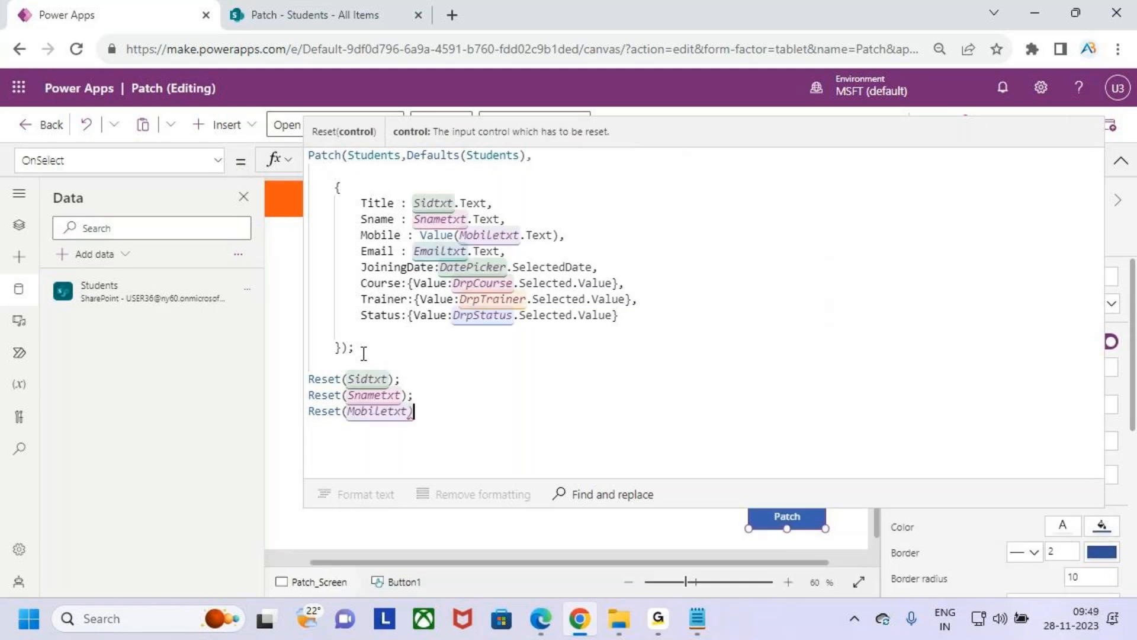
pyautogui.write(';')
pyautogui.press('Return')
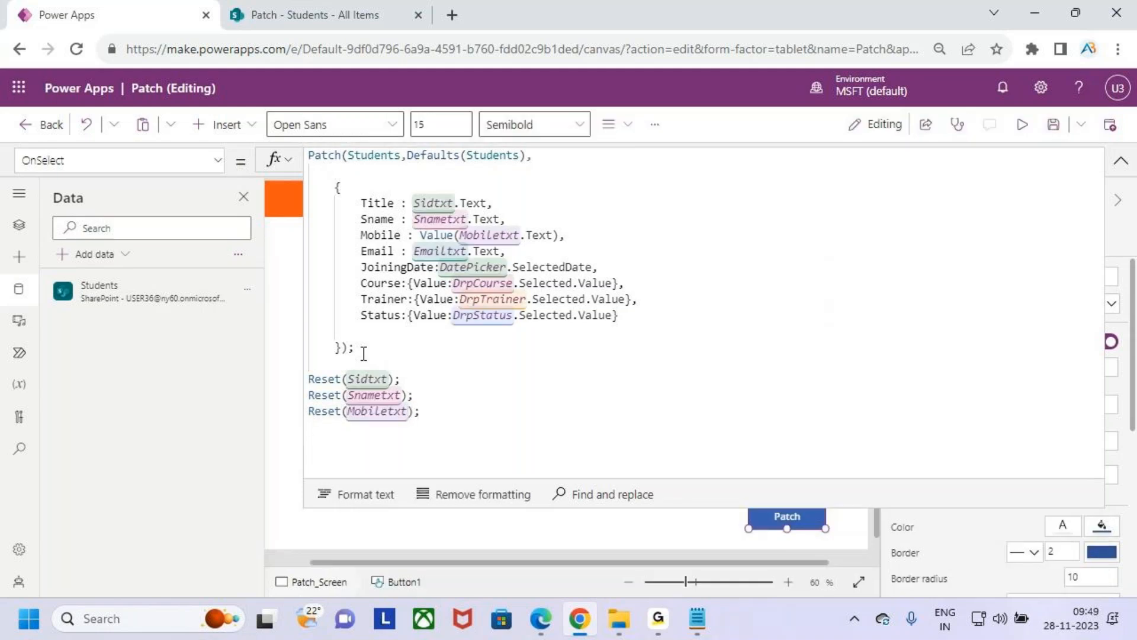
# - Add Reset(Emailtxt); below the Mobiletxt reset and begin another Reset( call on the following line
pyautogui.write('res')
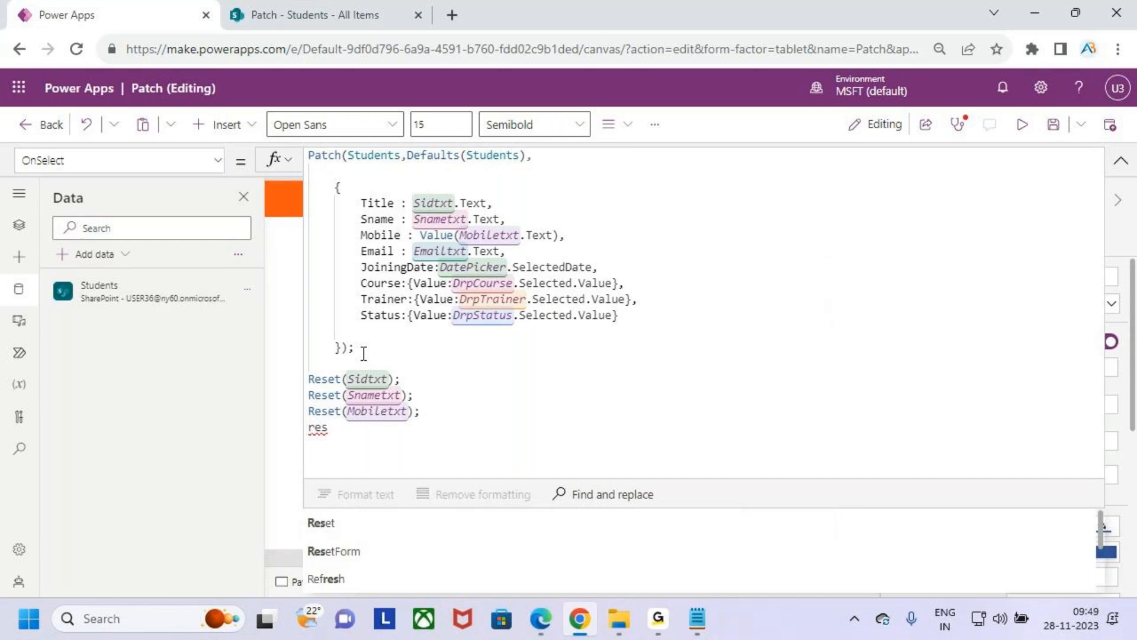
pyautogui.press('Tab')
pyautogui.write('(em')
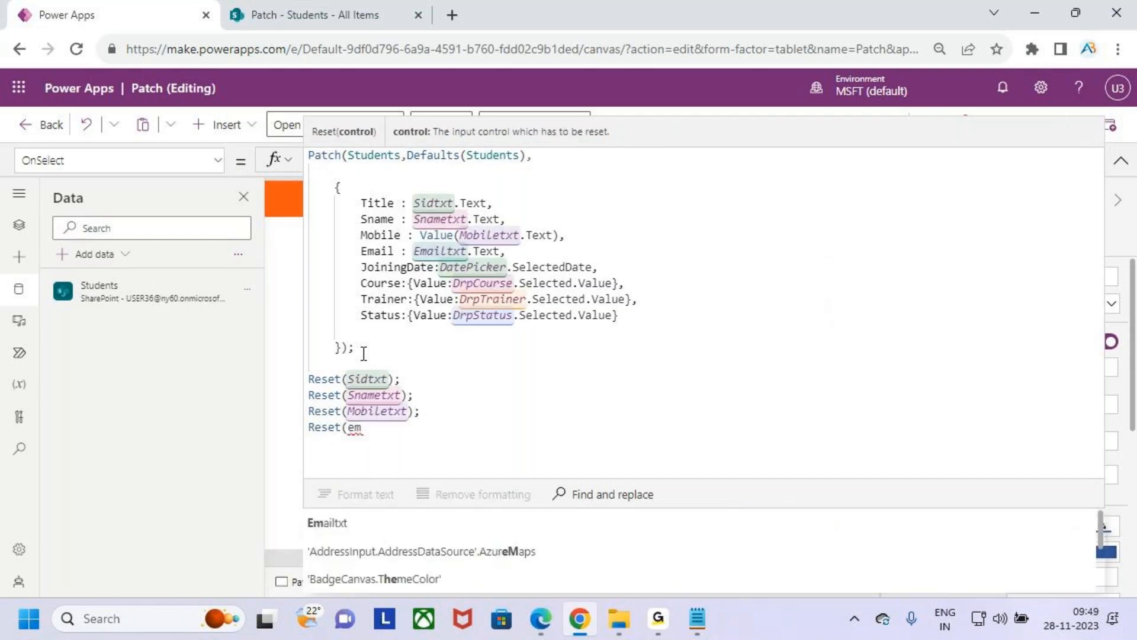
pyautogui.press('Tab')
pyautogui.write(');')
pyautogui.press('Return')
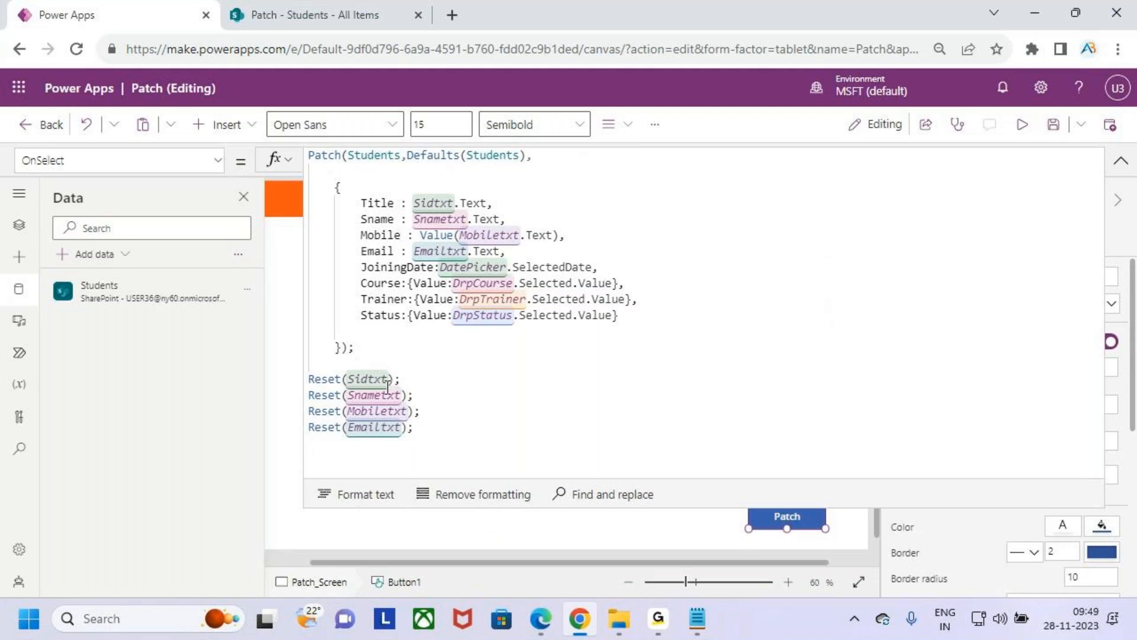
pyautogui.write('res')
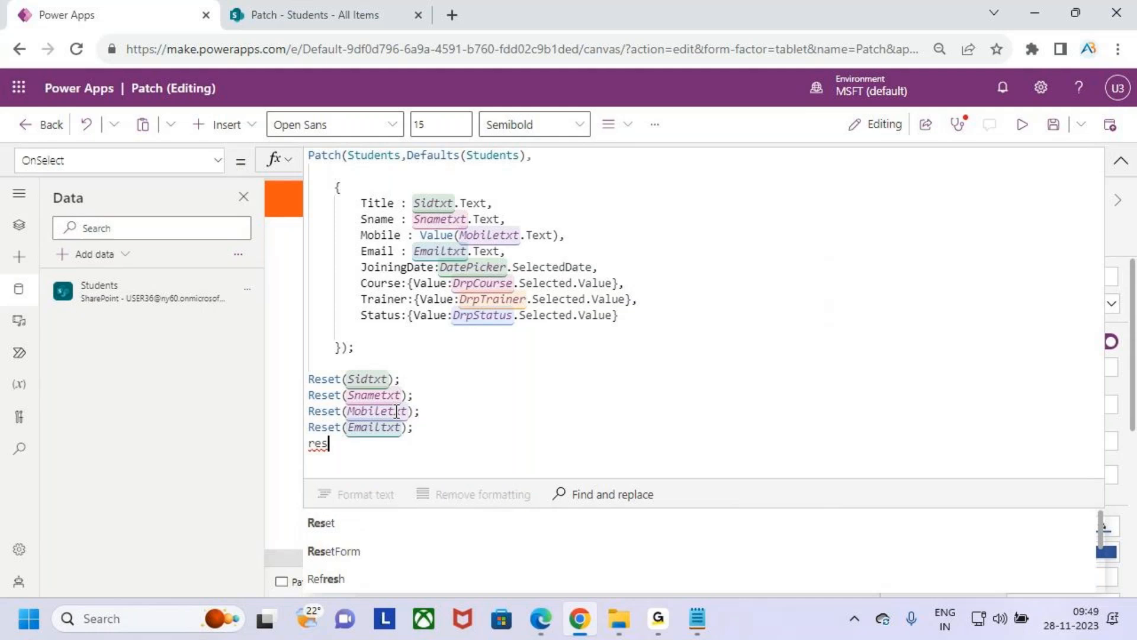
pyautogui.press('Tab')
pyautogui.write('j')
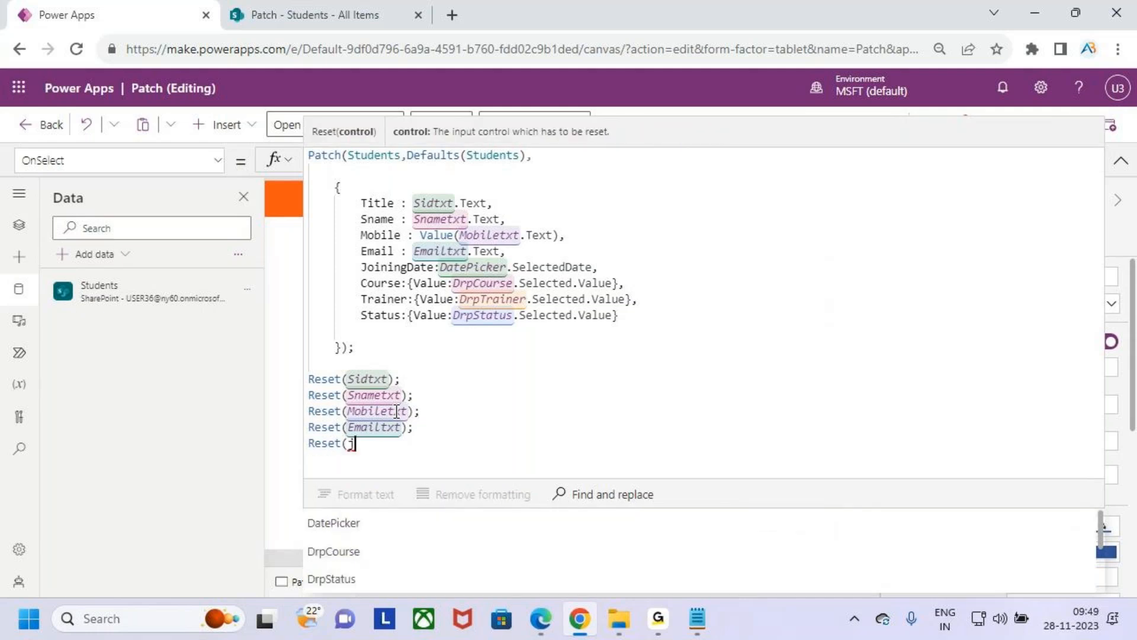
pyautogui.write('oin')
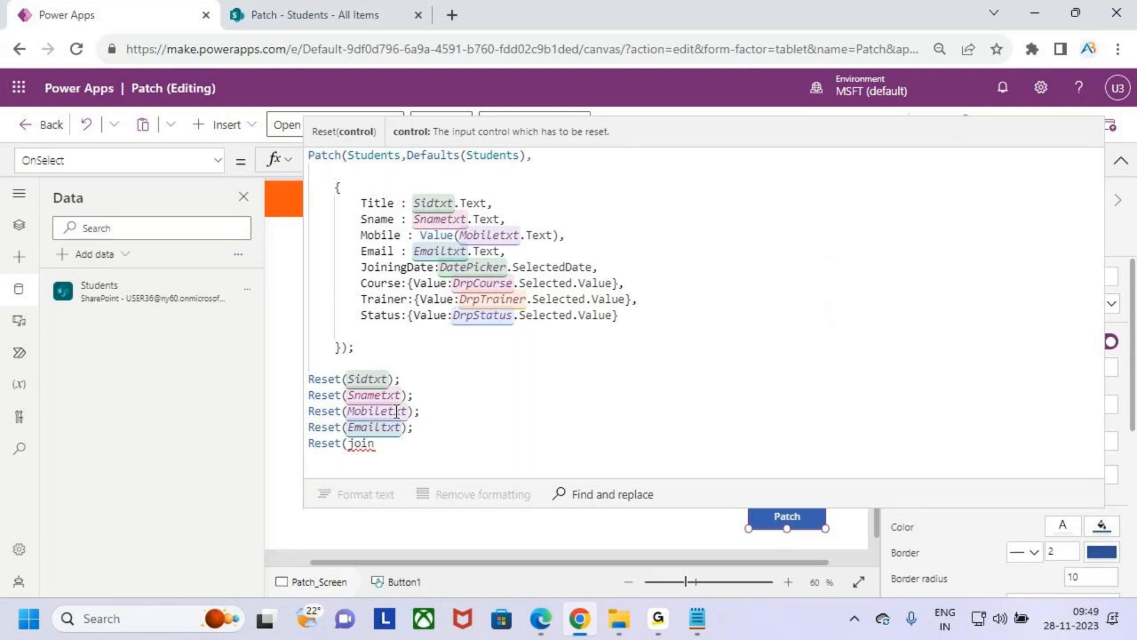
pyautogui.write('ing')
pyautogui.press('BackSpace')
pyautogui.press('BackSpace')
pyautogui.press('BackSpace')
pyautogui.press('BackSpace')
pyautogui.press('BackSpace')
pyautogui.press('BackSpace')
pyautogui.press('BackSpace')
pyautogui.press('BackSpace')
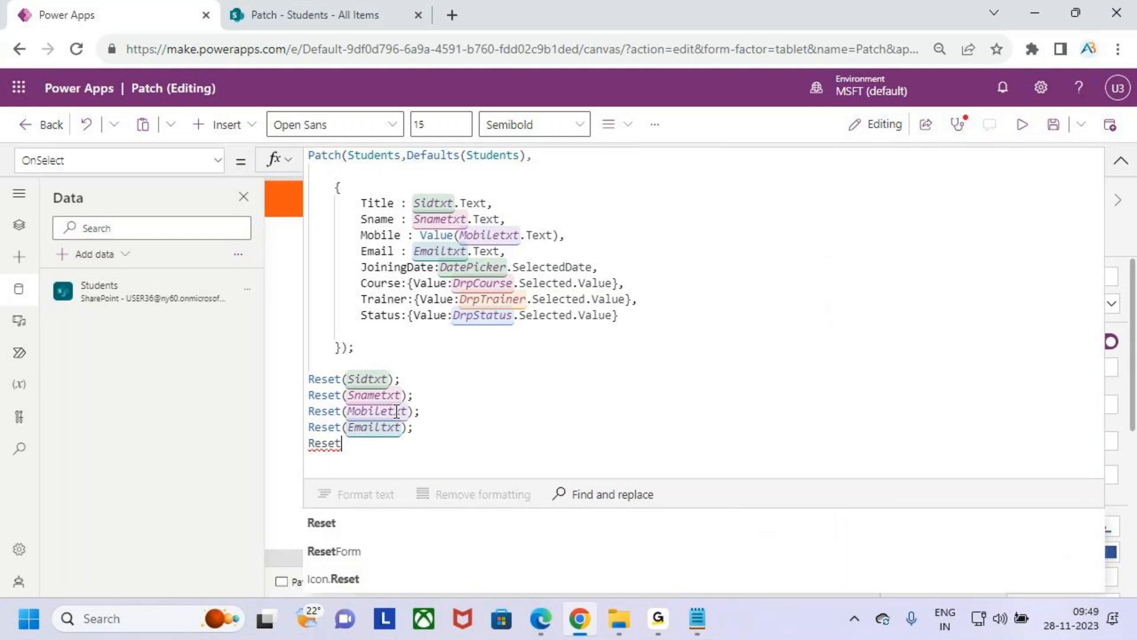
pyautogui.write('(join')
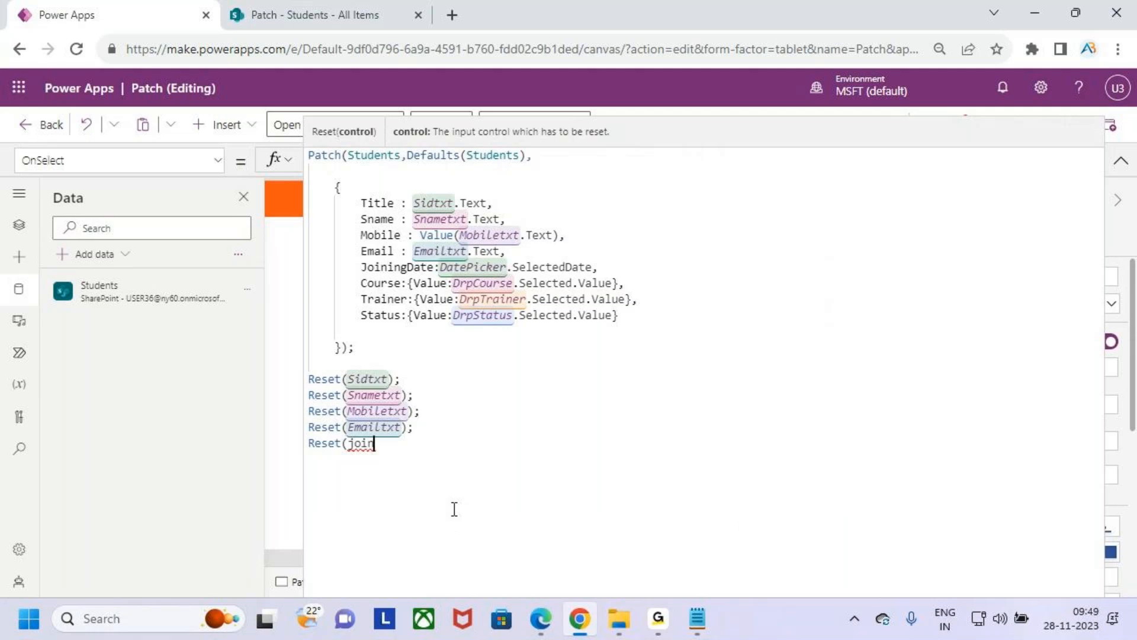
pyautogui.moveTo(376, 444); pyautogui.dragTo(354, 446)
pyautogui.press('BackSpace')
pyautogui.press('BackSpace')
# - Complete the open Reset call with the DatePicker control so the line reads Reset(DatePicker);
pyautogui.write('date')
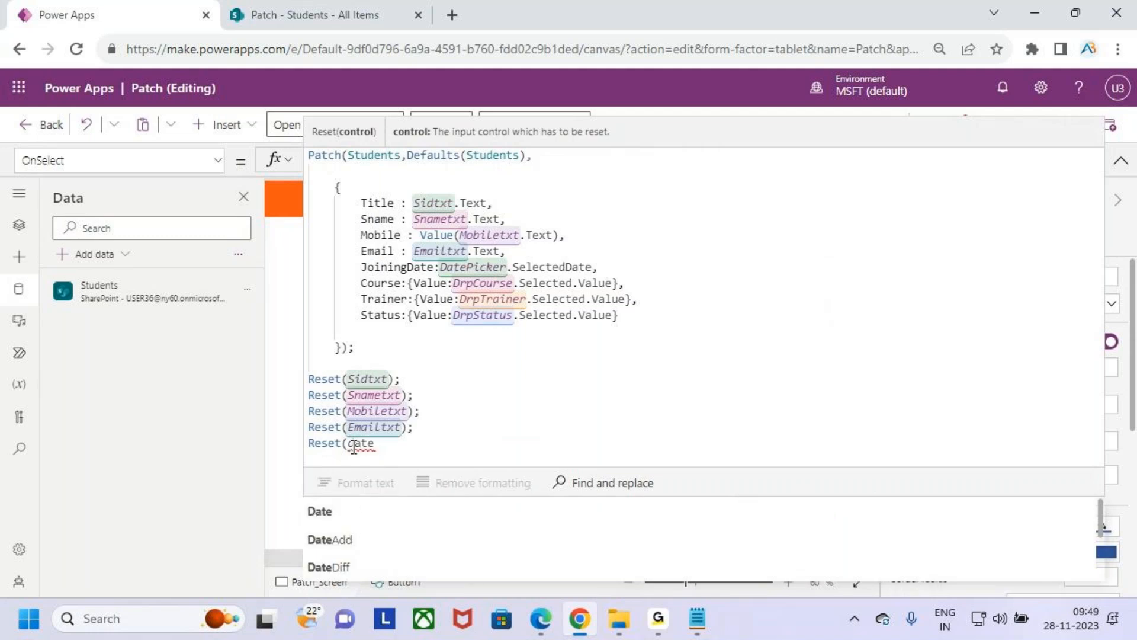
pyautogui.press('BackSpace')
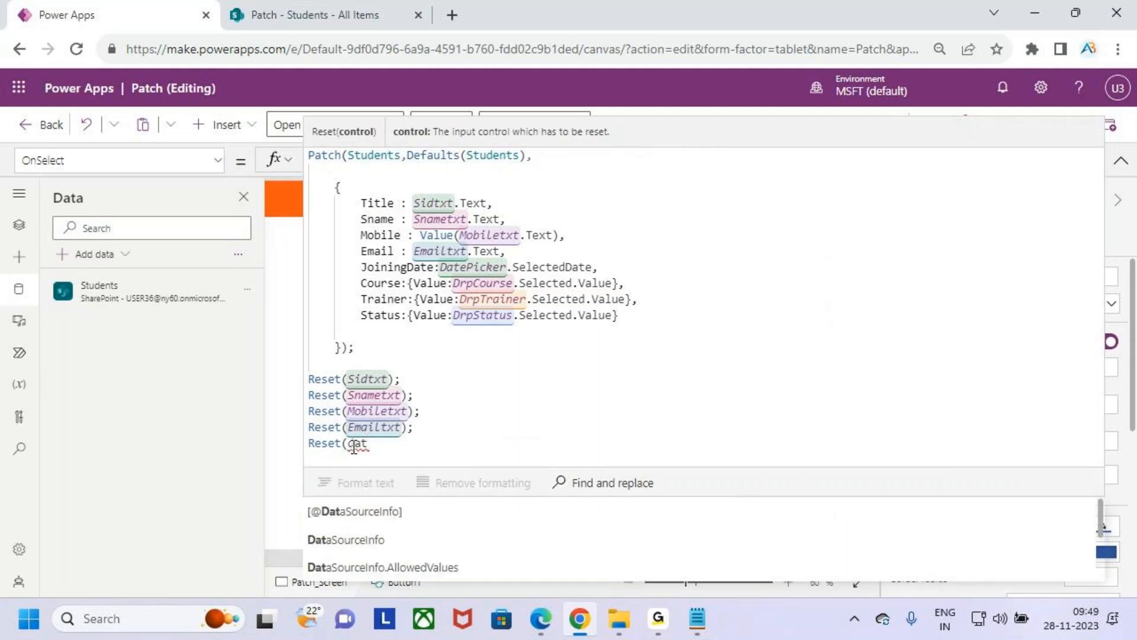
pyautogui.write('epi')
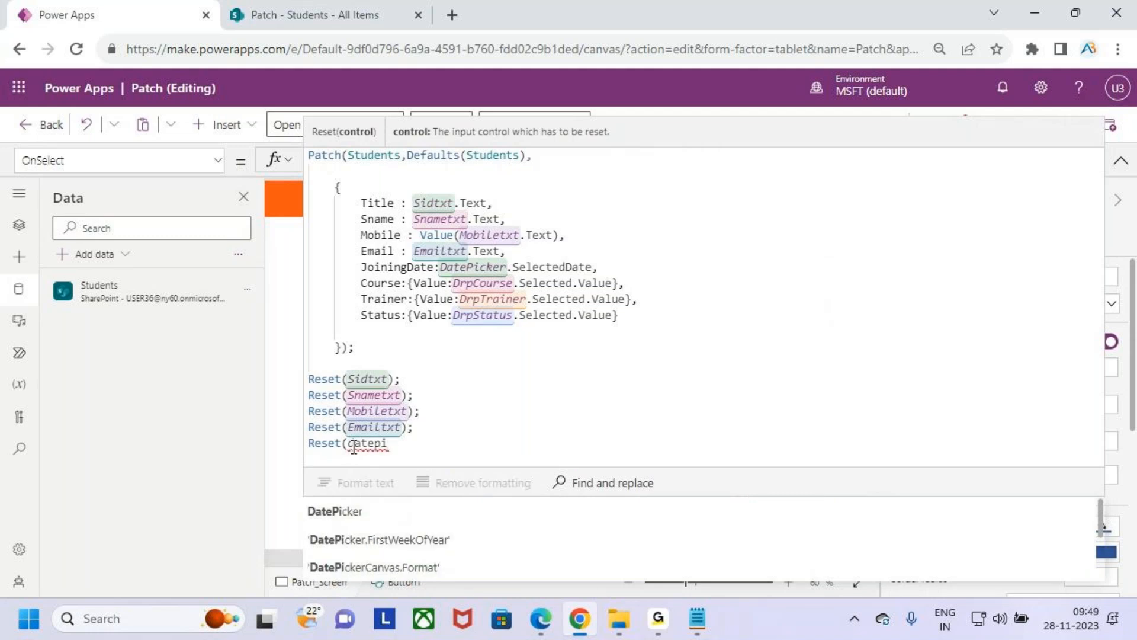
pyautogui.press('Tab')
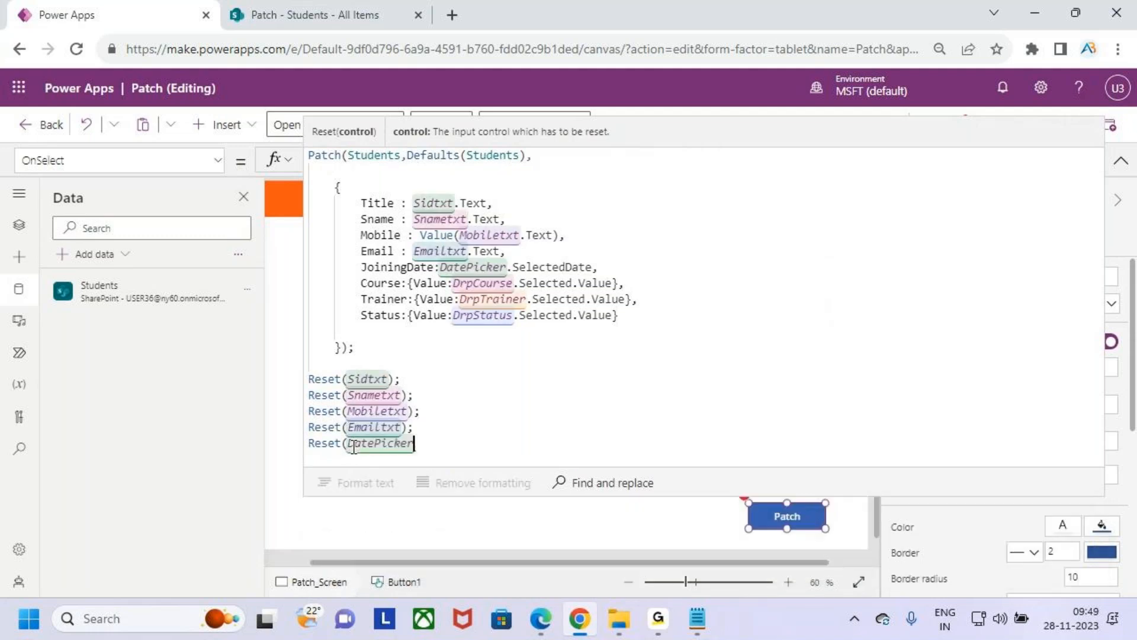
pyautogui.write(')')
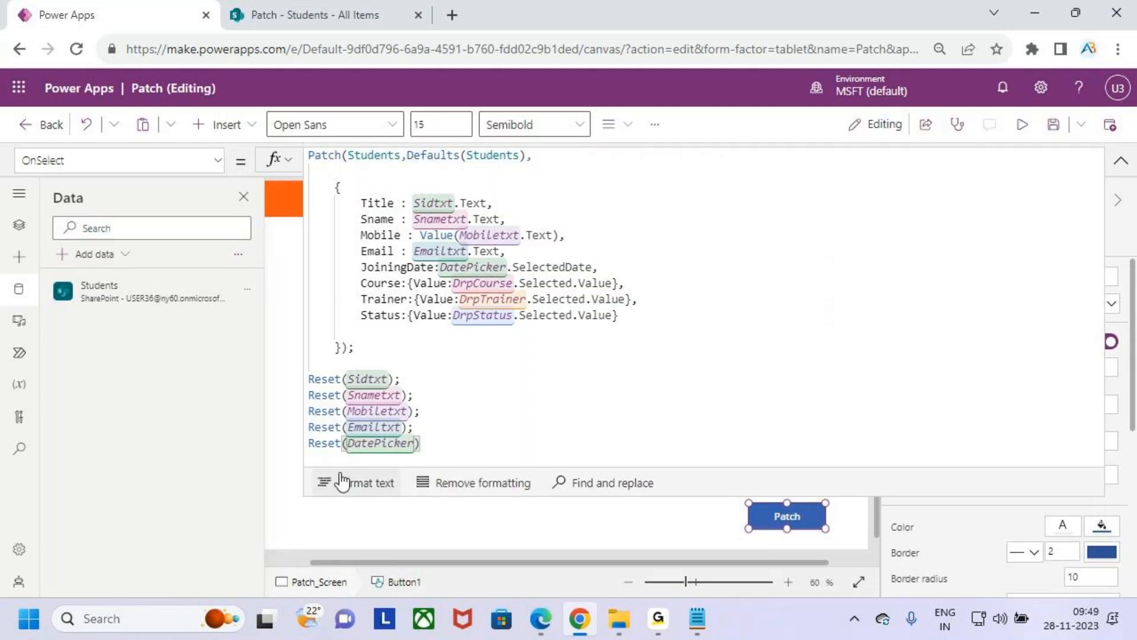
pyautogui.write(';')
pyautogui.press('Return')
# - Add Reset(DrpCourse); on the line below the DatePicker reset
pyautogui.write('res')
pyautogui.press('Tab')
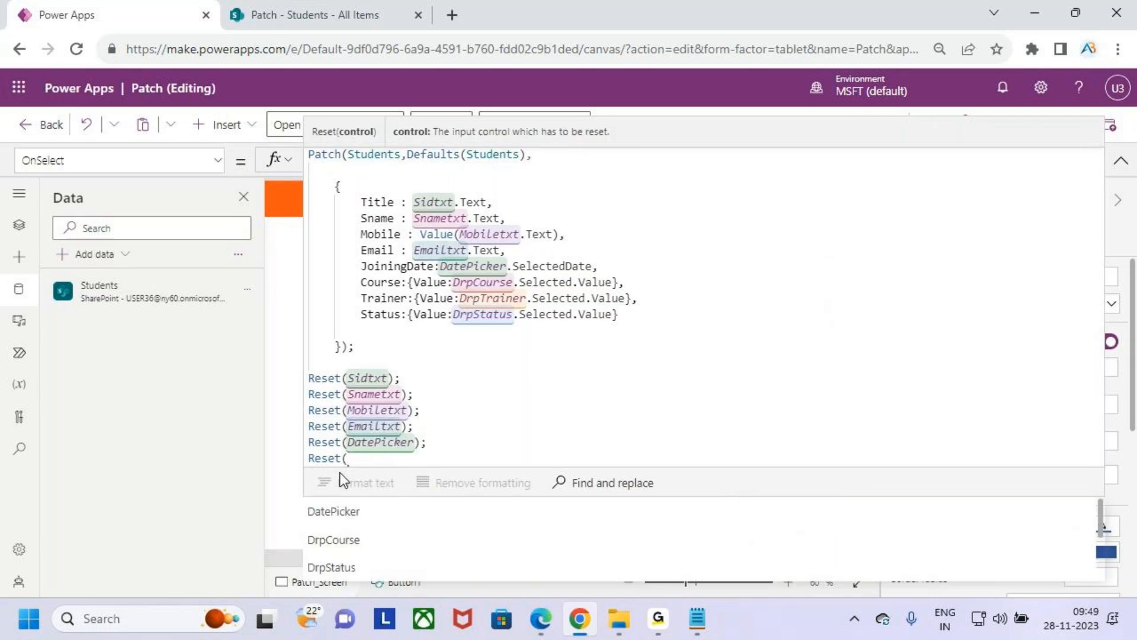
pyautogui.write('cou')
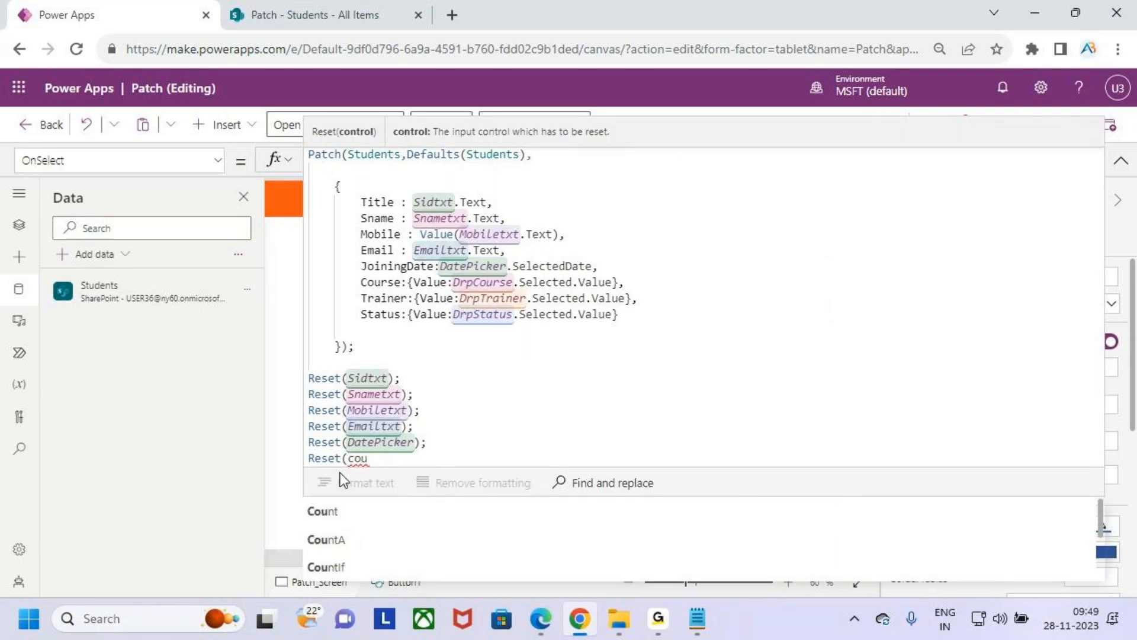
pyautogui.press('BackSpace')
pyautogui.press('BackSpace')
pyautogui.press('BackSpace')
pyautogui.write('drp')
pyautogui.press('Down')
pyautogui.press('Down')
pyautogui.press('Return')
pyautogui.write(');')
pyautogui.press('Return')
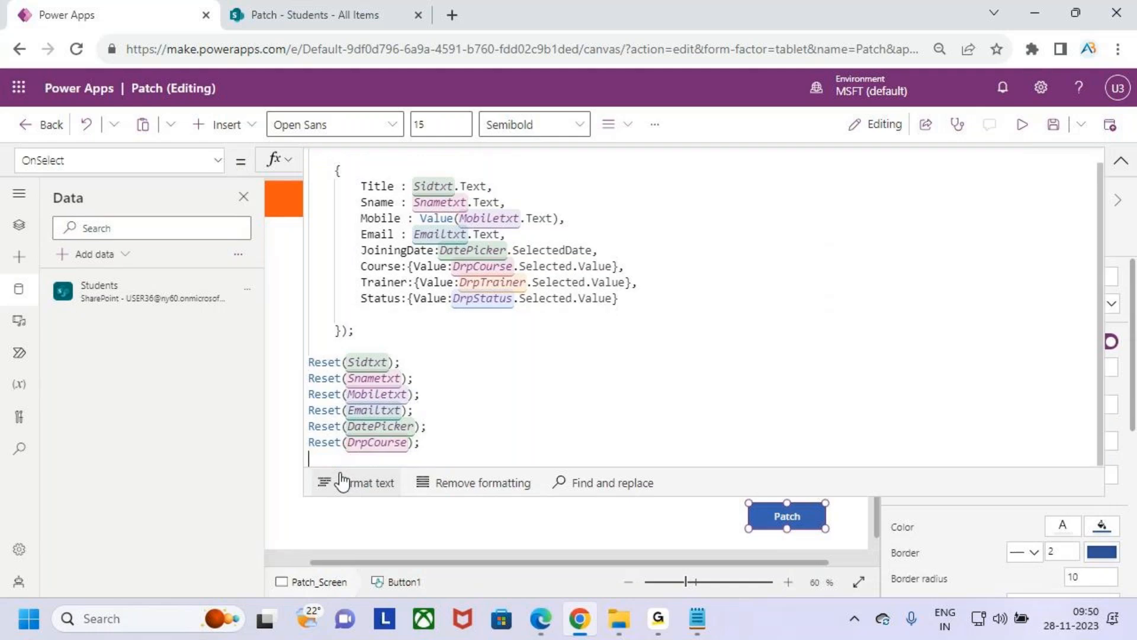
# - Add Reset(DrpTrainer); on the line below the DrpCourse reset
pyautogui.write('rex')
pyautogui.press('BackSpace')
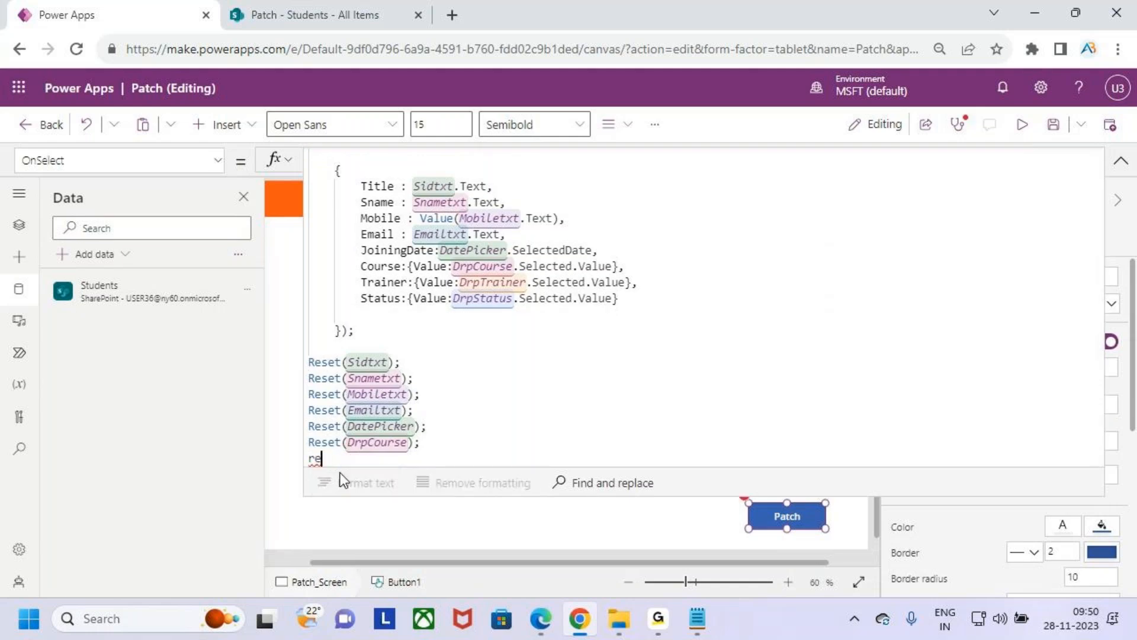
pyautogui.press('Down')
pyautogui.press('Down')
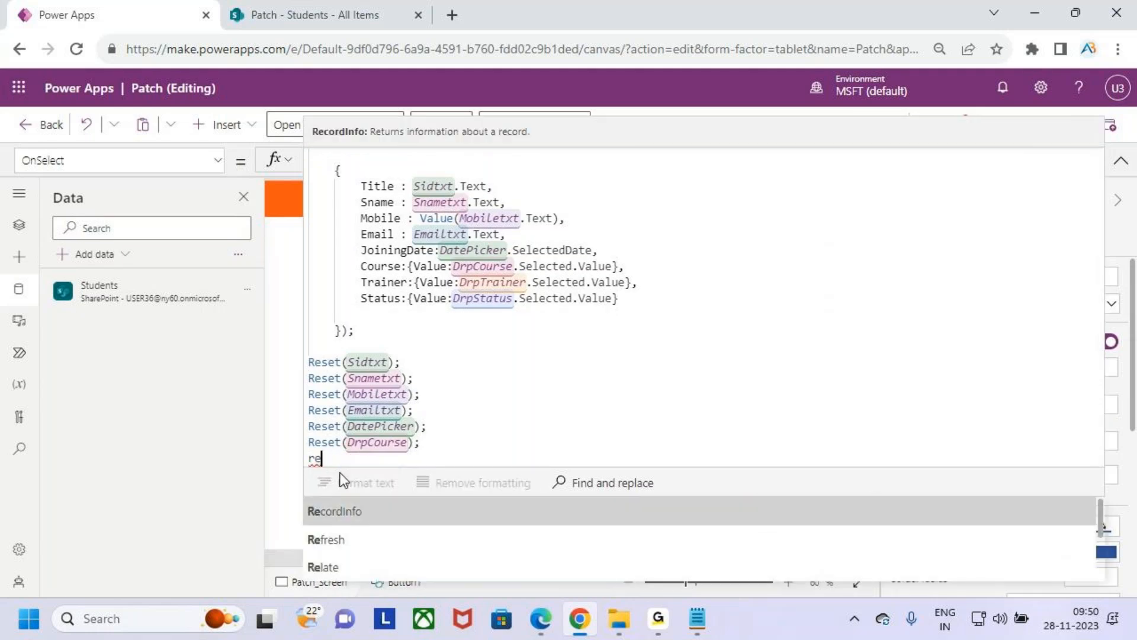
pyautogui.write('s')
pyautogui.press('Down')
pyautogui.press('Tab')
pyautogui.write('drptr')
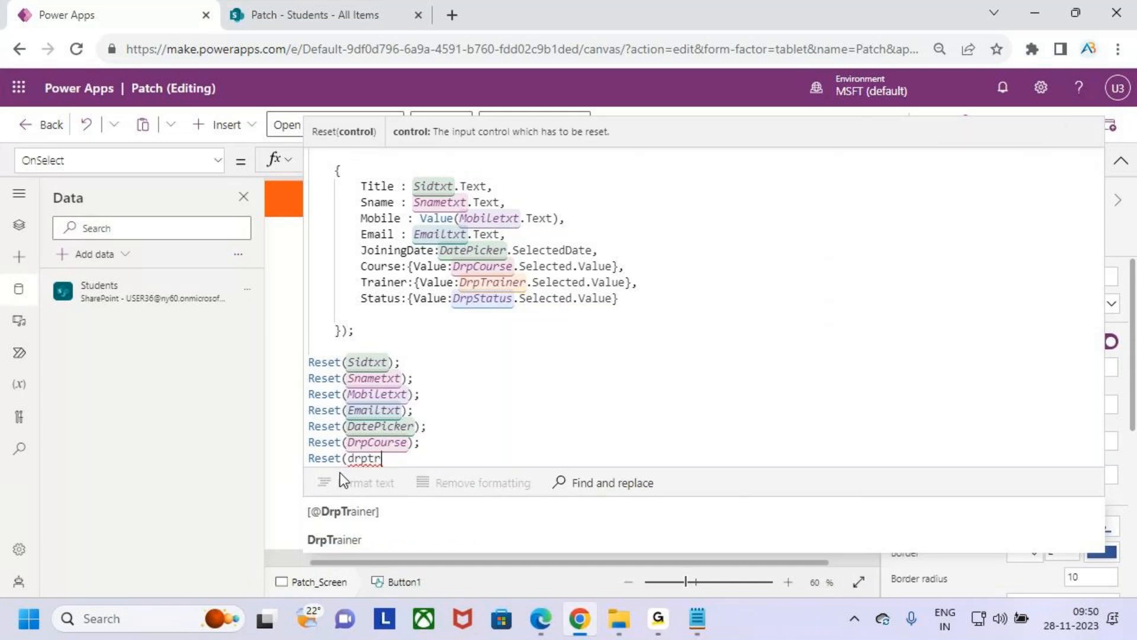
pyautogui.press('Tab')
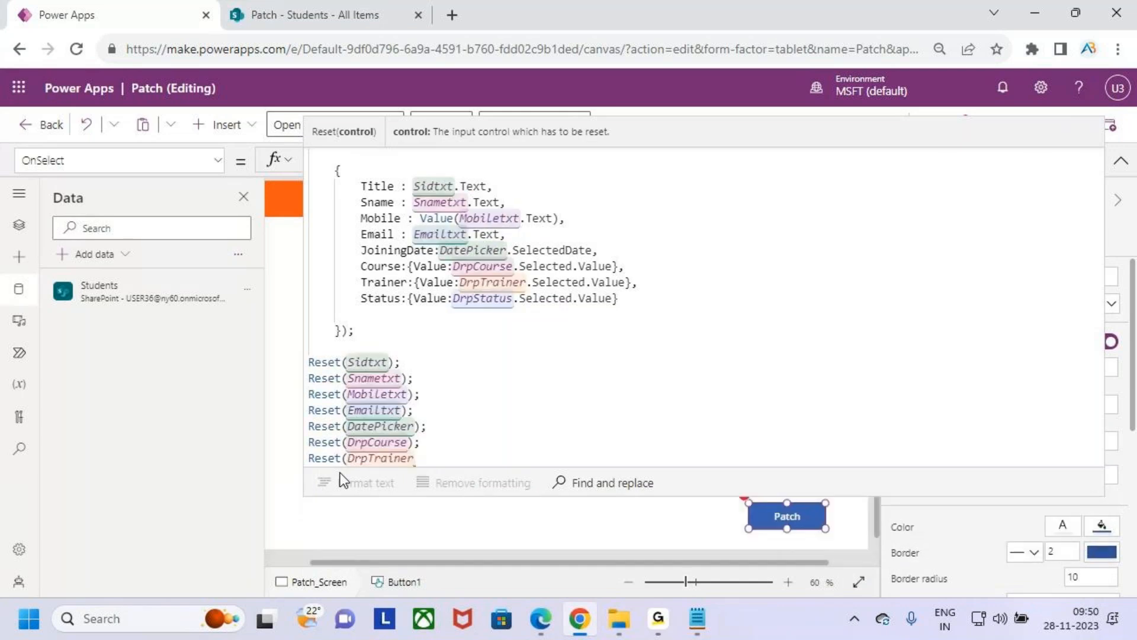
pyautogui.write(');')
pyautogui.press('Return')
# - Add Reset(DrpStatus); as the last line, below the DrpTrainer reset
pyautogui.write('r')
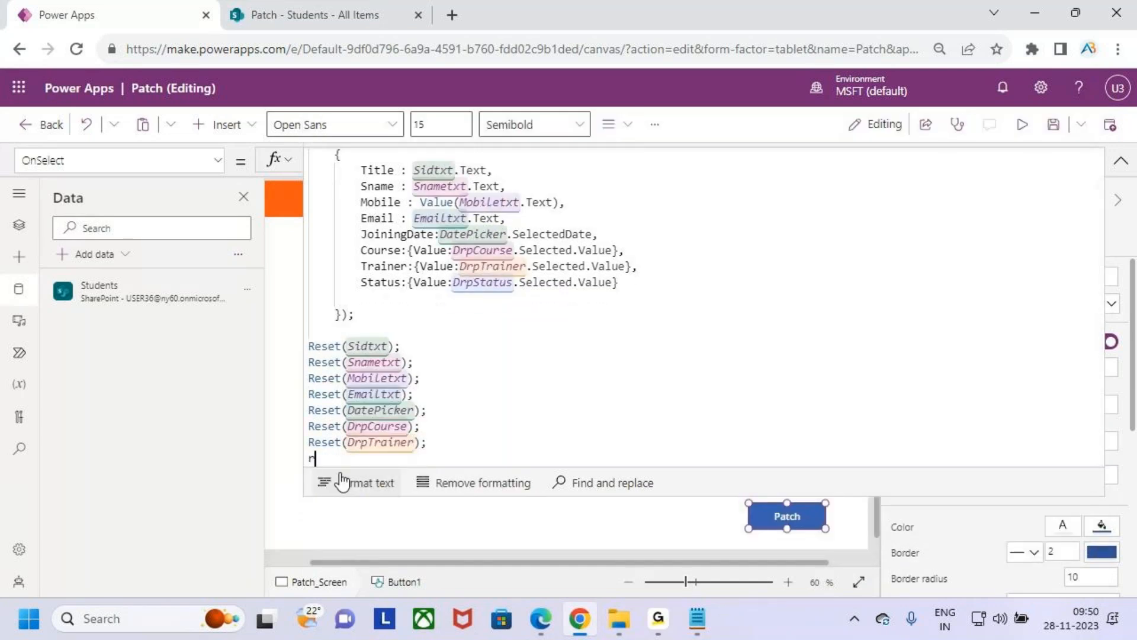
pyautogui.write('eset')
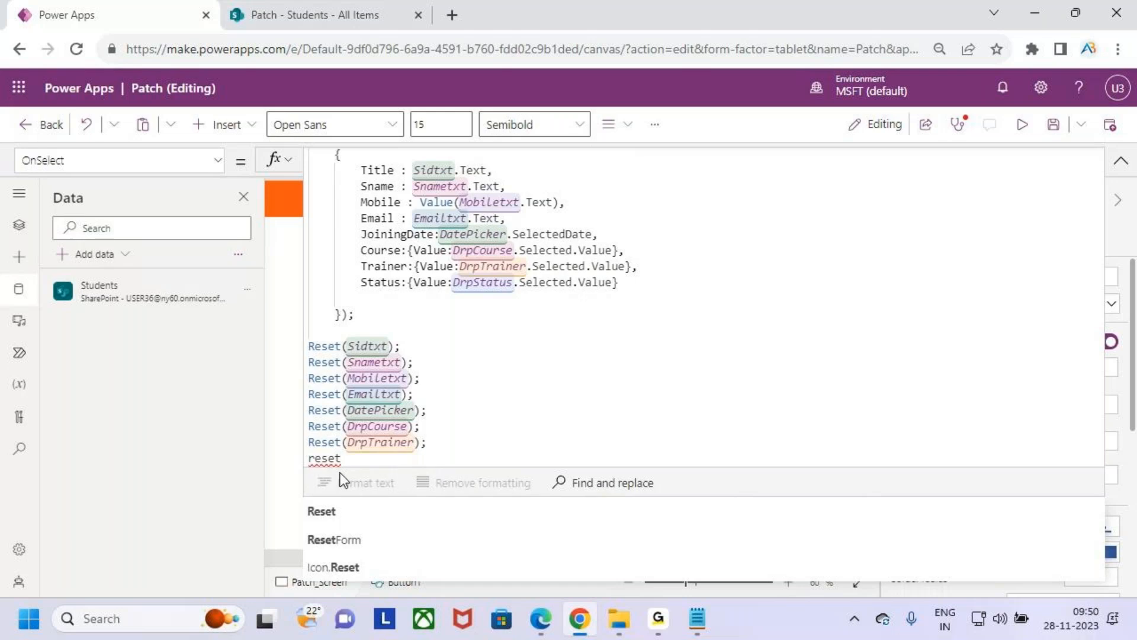
pyautogui.press('Tab')
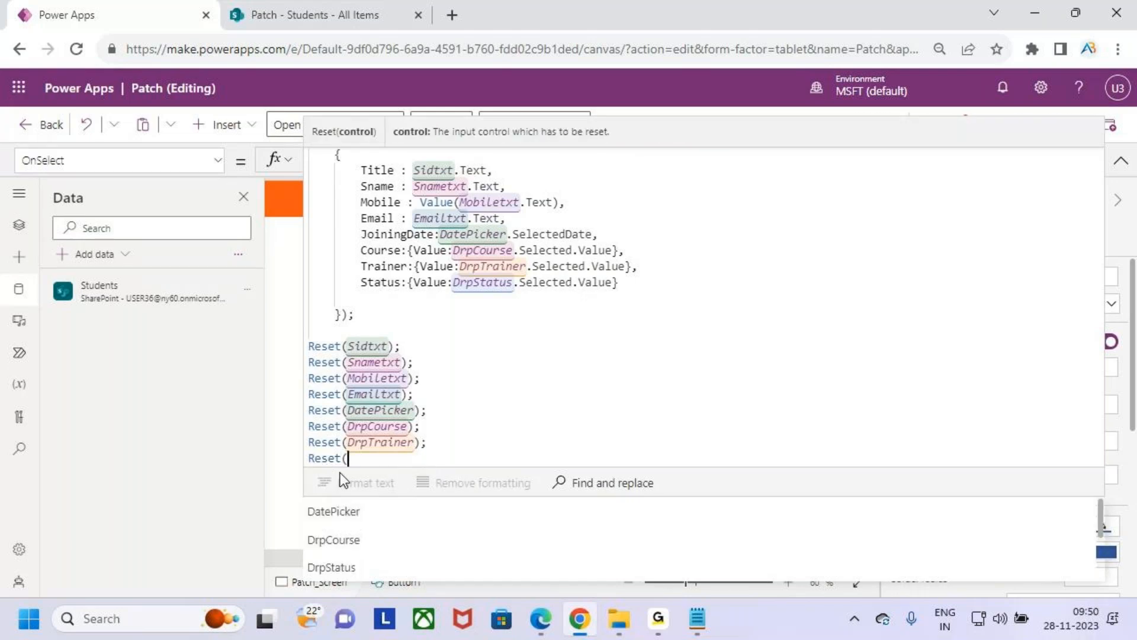
pyautogui.write('st')
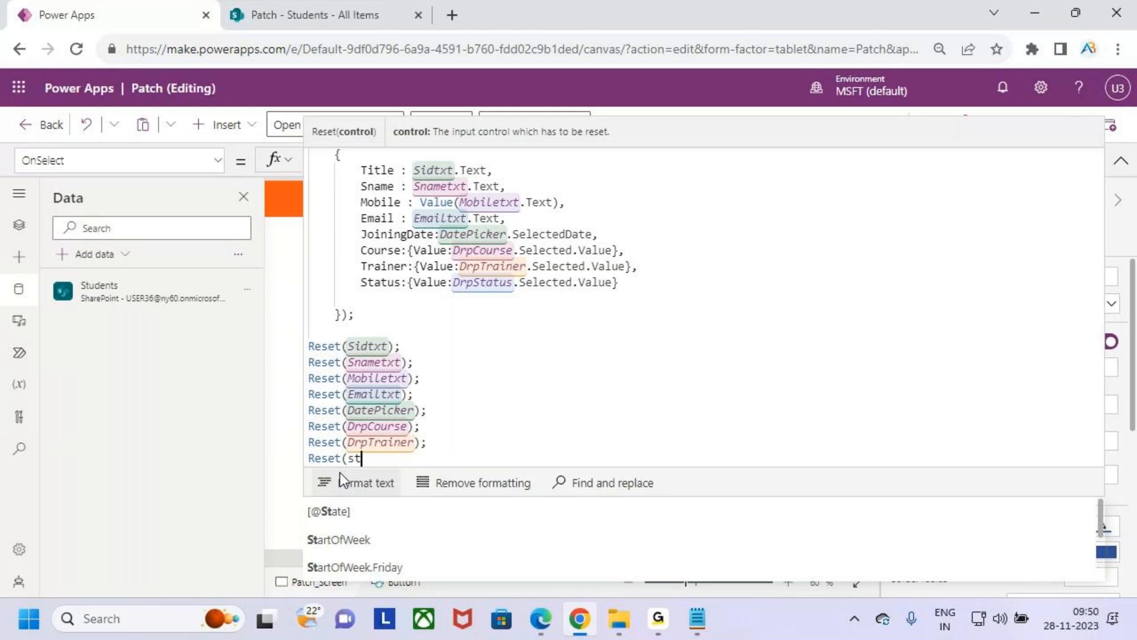
pyautogui.press('BackSpace')
pyautogui.press('BackSpace')
pyautogui.write('drpsta')
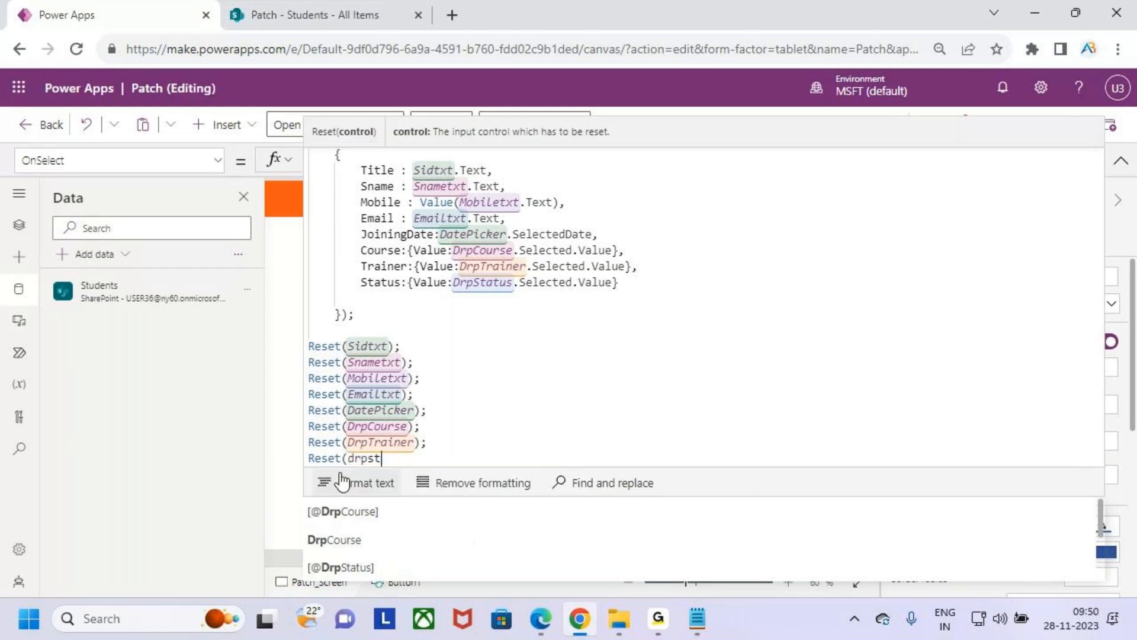
pyautogui.press('Tab')
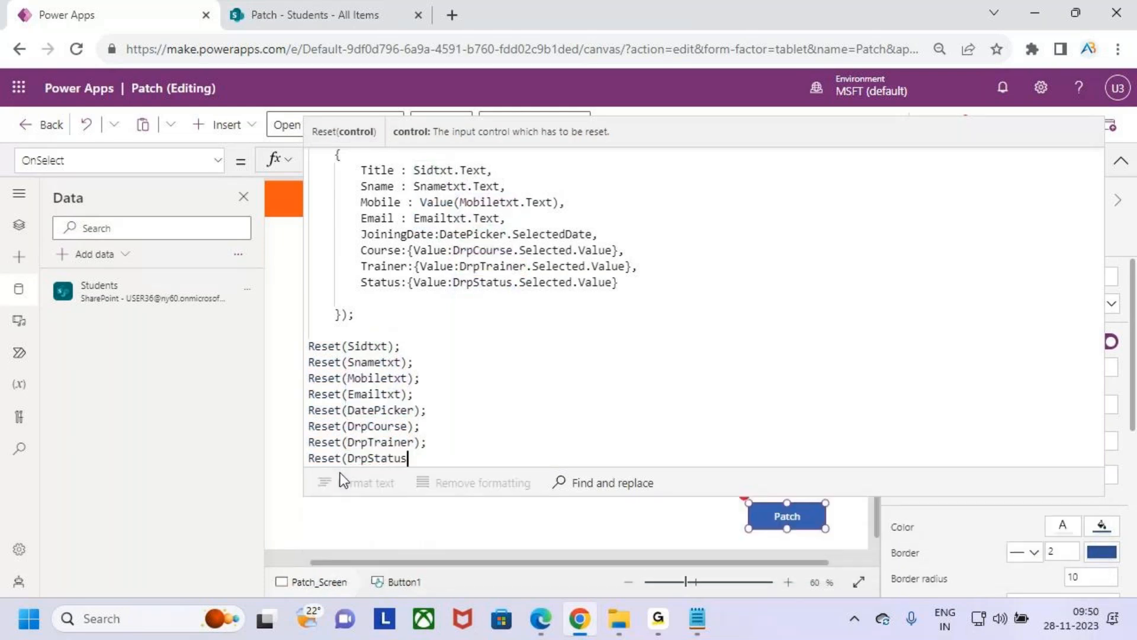
pyautogui.write(');')
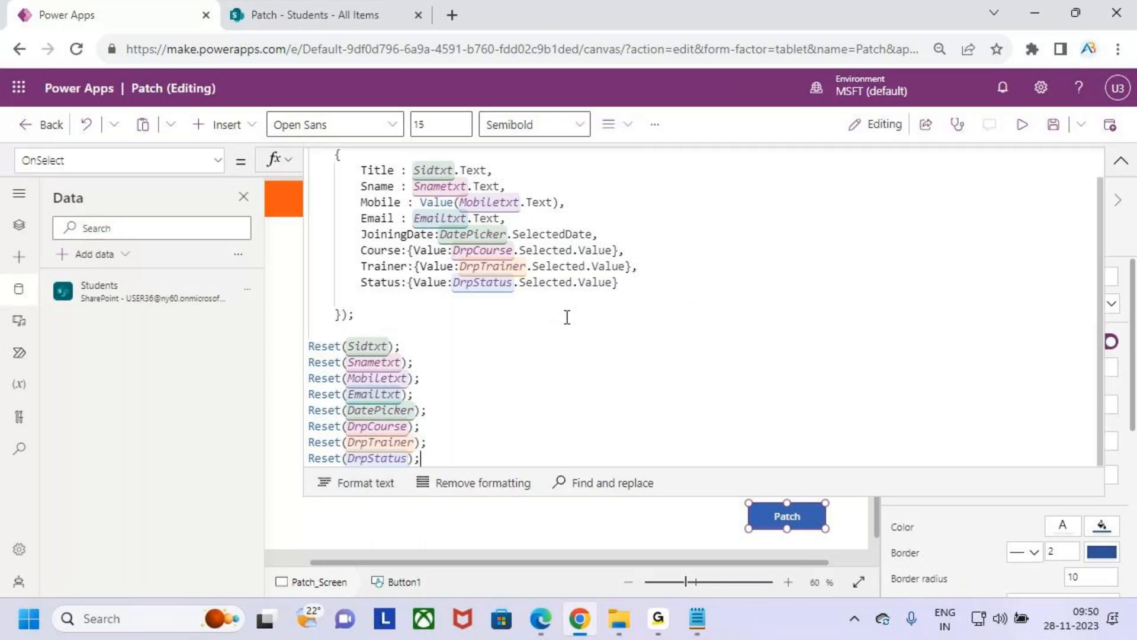
# - Collapse the expanded formula editor and preview the app with the filled-in Patch form
pyautogui.scroll(1, 467, 406)
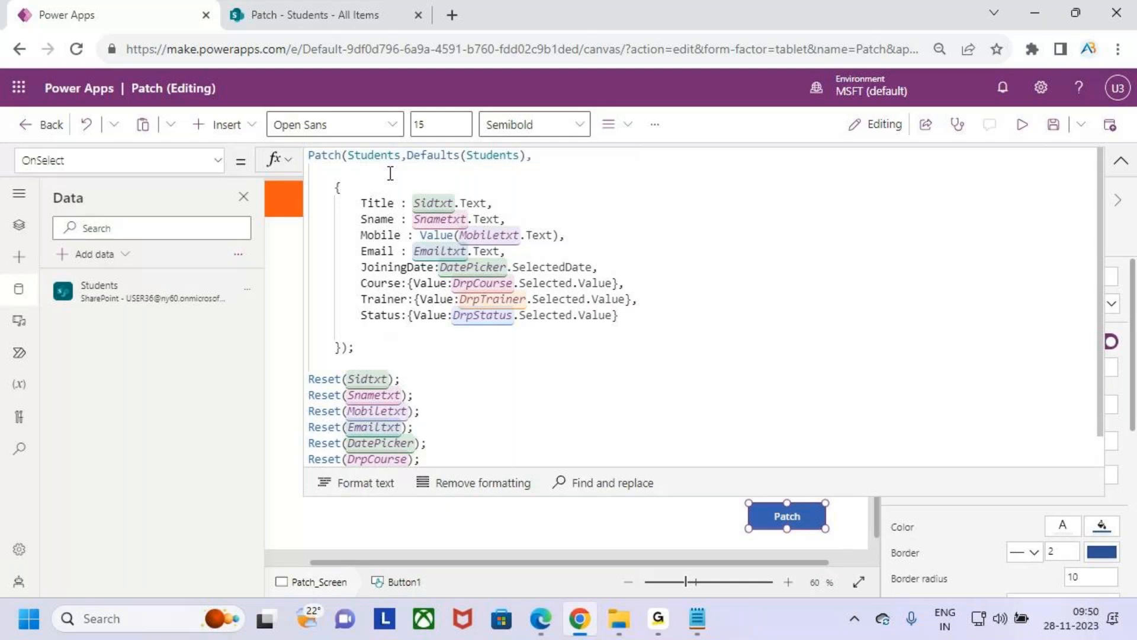
pyautogui.scroll(-1, 497, 409)
pyautogui.click(1121, 160)
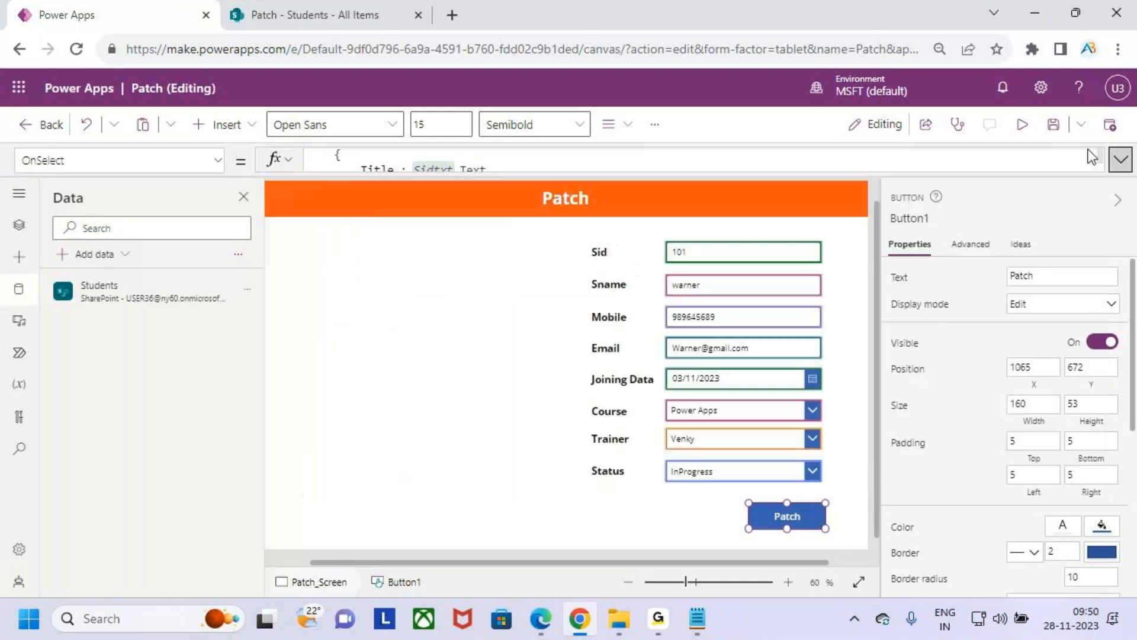
pyautogui.click(1023, 126)
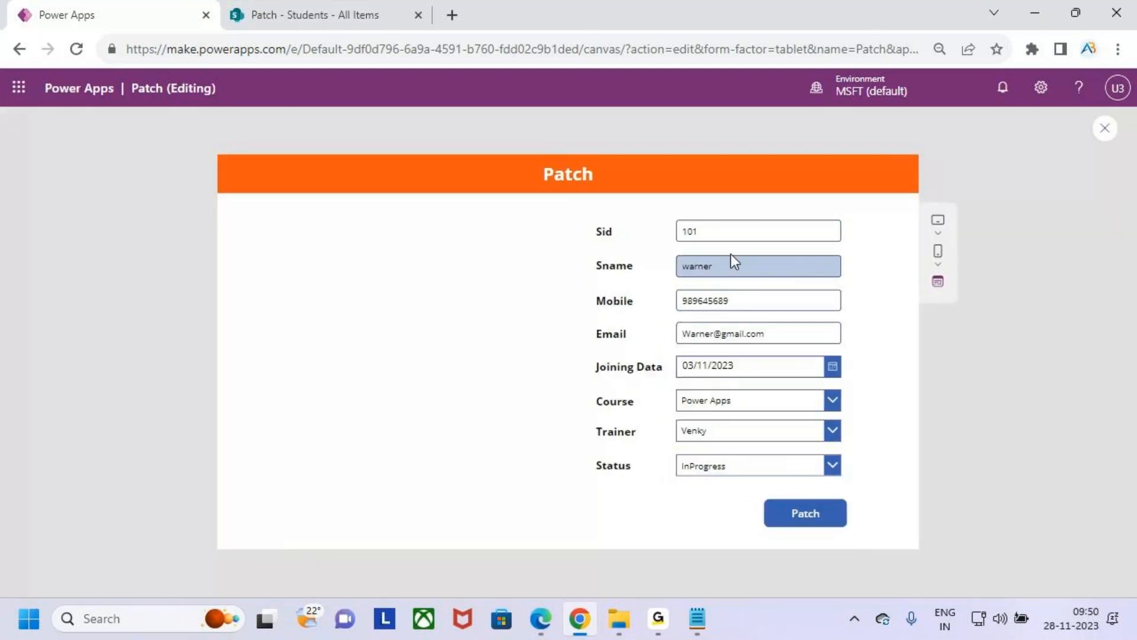
pyautogui.click(812, 515)
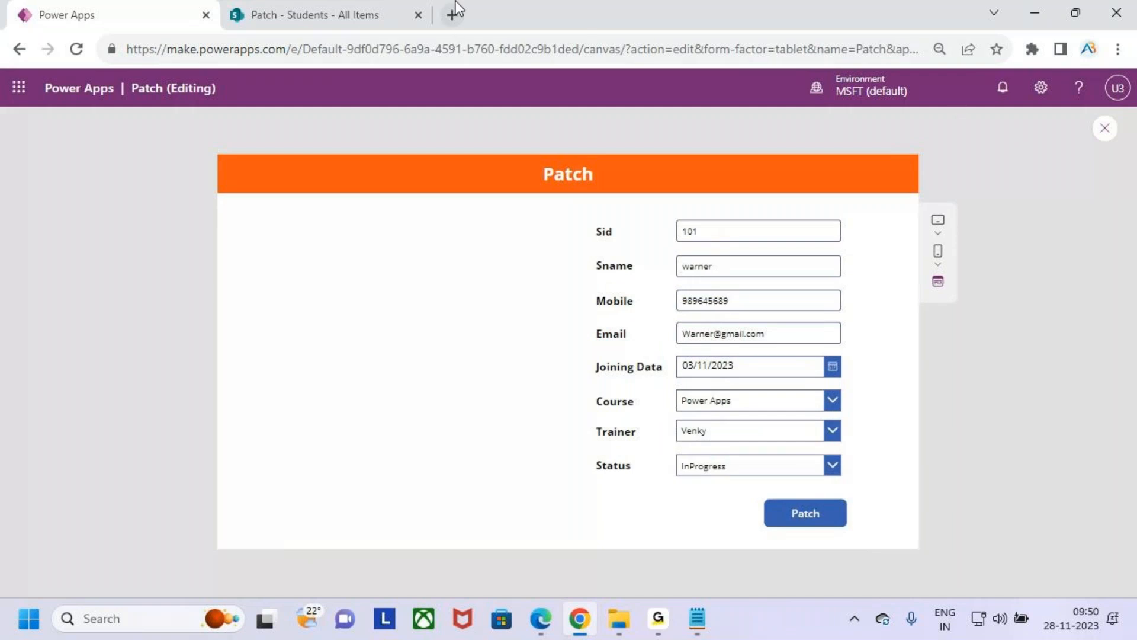
# - Delete the item with Sid 101 from the Students list in SharePoint and return to the Power Apps preview
pyautogui.click(441, 5)
pyautogui.click(295, 353)
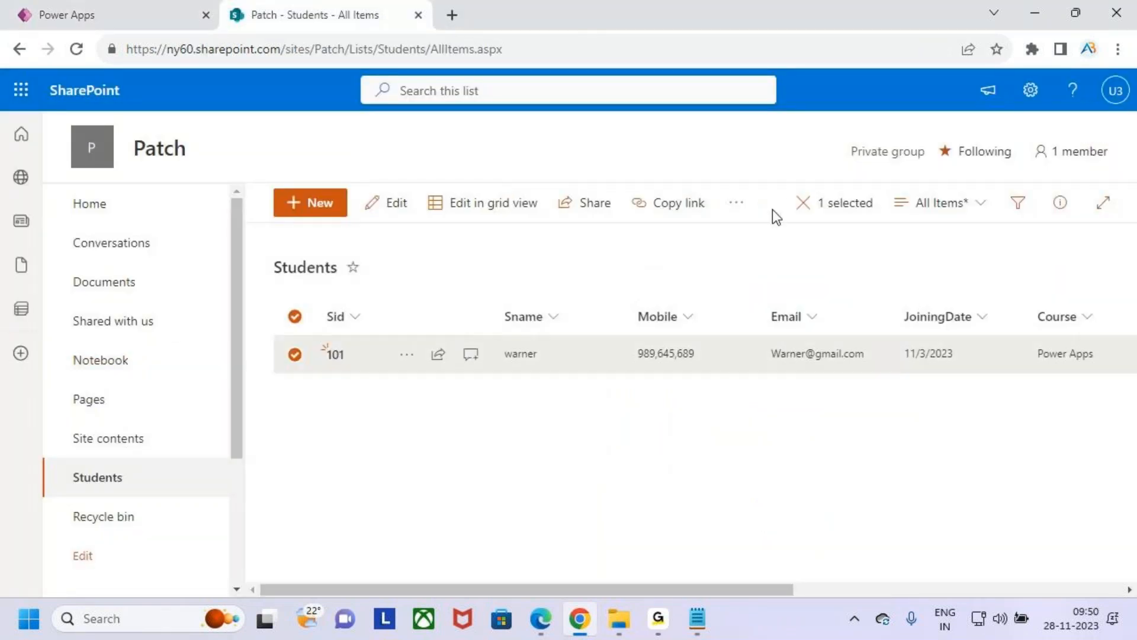
pyautogui.click(736, 203)
pyautogui.click(778, 281)
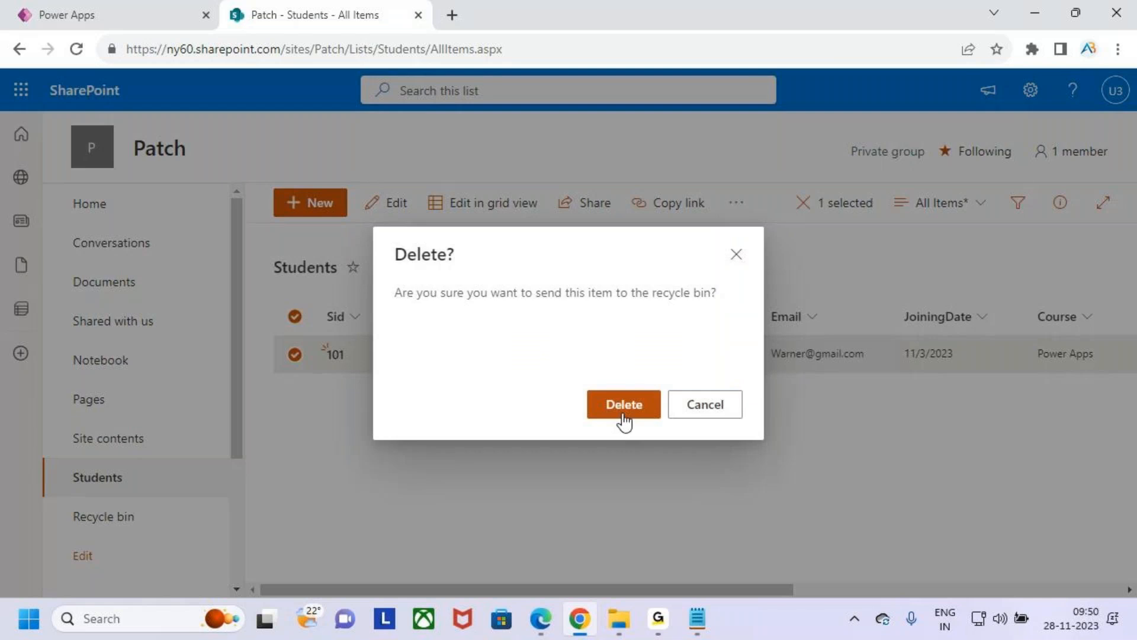
pyautogui.click(626, 408)
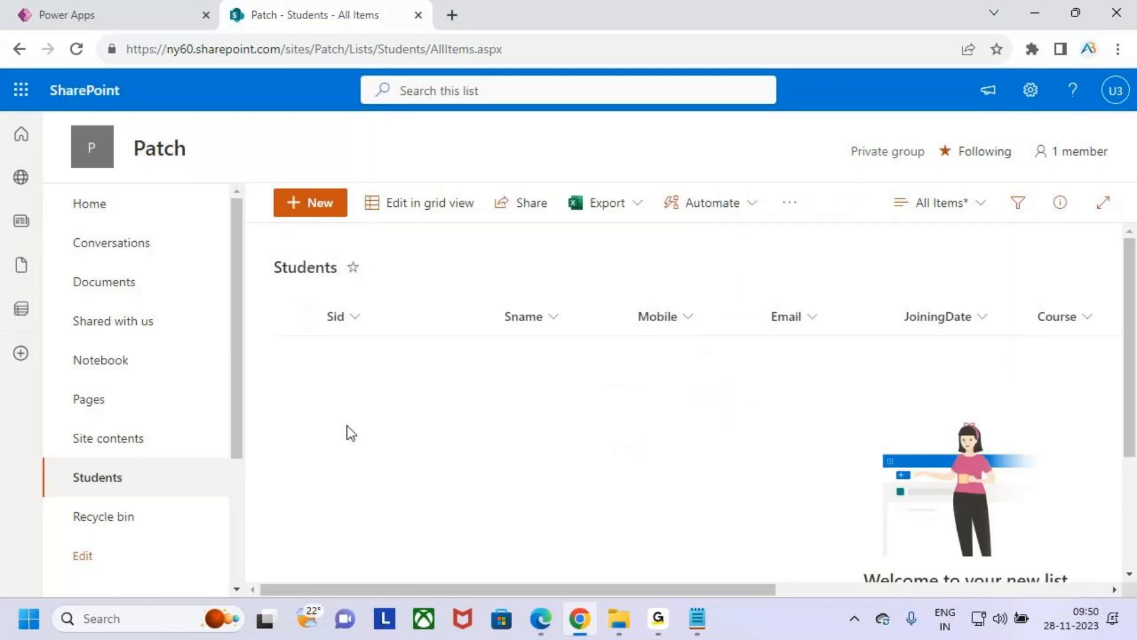
pyautogui.click(116, 11)
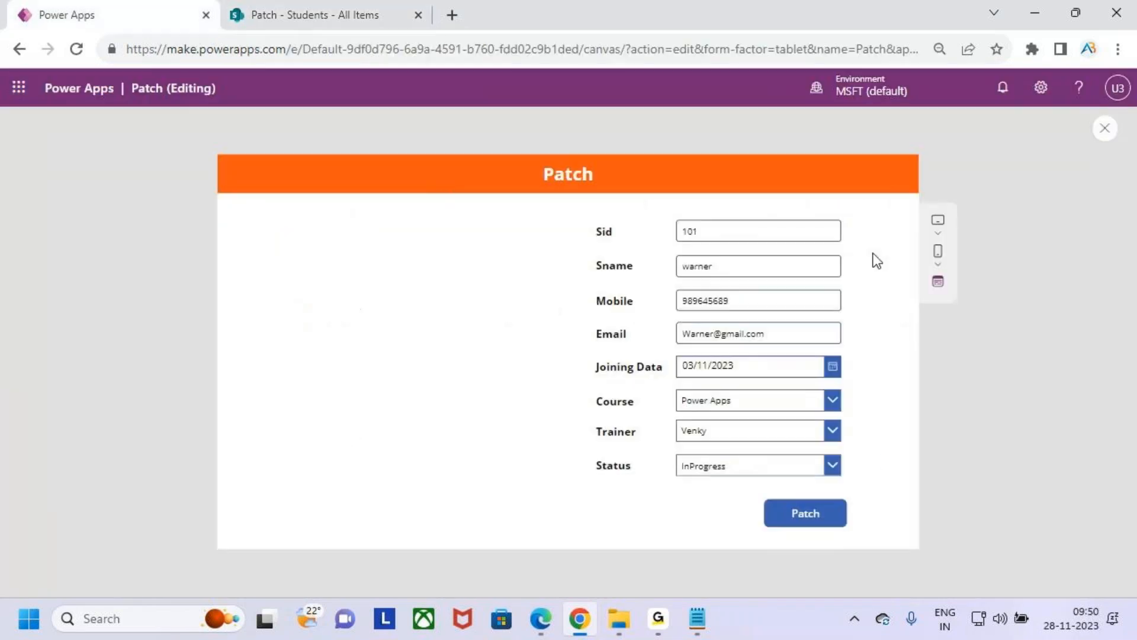
# - Patch the filled-in student record with Sid 101 and tick off the form's reset fields with temporary on-screen marks
pyautogui.click(824, 520)
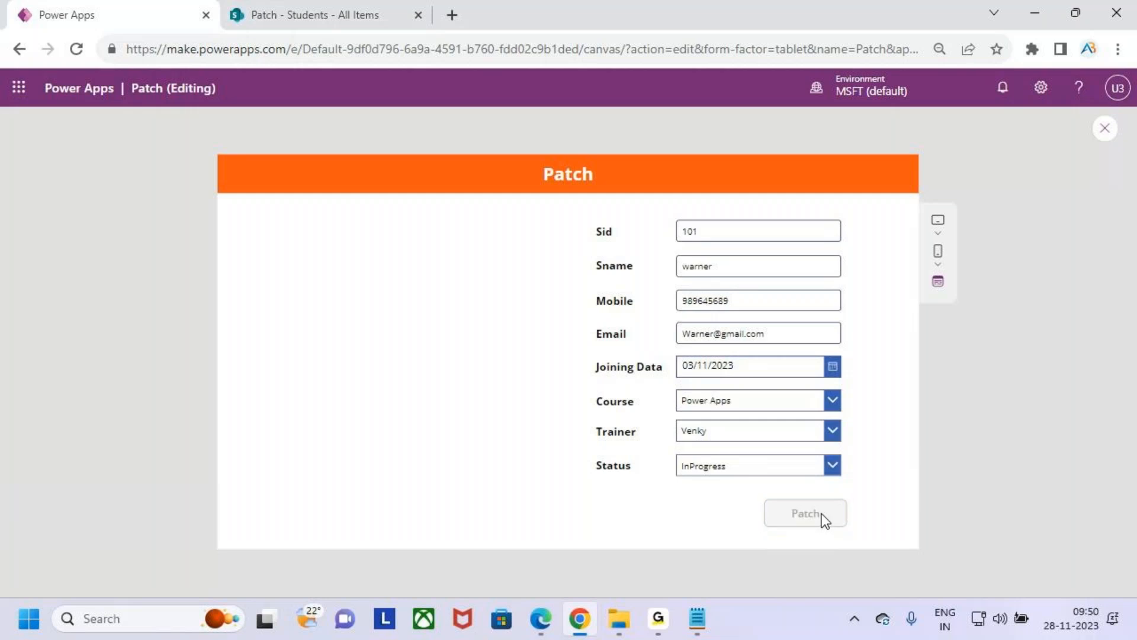
pyautogui.hotkey('ctrl', '2')
pyautogui.moveTo(709, 309); pyautogui.dragTo(743, 294)
pyautogui.moveTo(730, 337); pyautogui.dragTo(772, 317)
pyautogui.moveTo(720, 409); pyautogui.dragTo(755, 393)
pyautogui.moveTo(728, 497); pyautogui.dragTo(807, 462)
pyautogui.press('Escape')
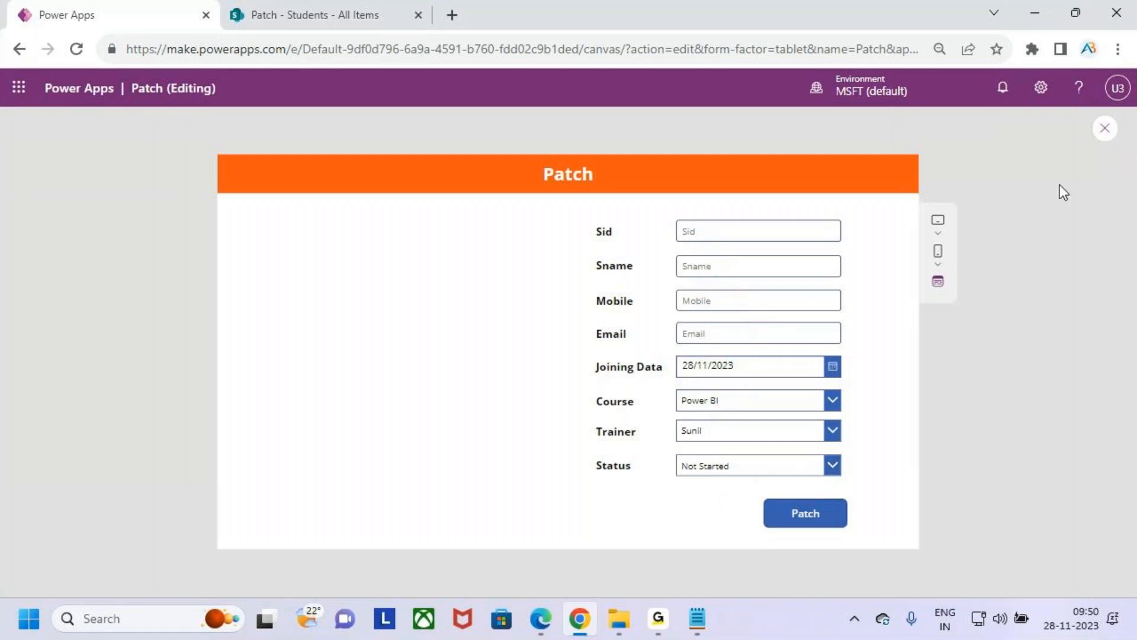
# - Examine the Course, Trainer and Status dropdowns after the reset, framing them with a temporary on-screen box and check mark
pyautogui.hotkey('ctrl', '2')
pyautogui.moveTo(670, 388); pyautogui.dragTo(856, 478)
pyautogui.moveTo(860, 431); pyautogui.dragTo(894, 404)
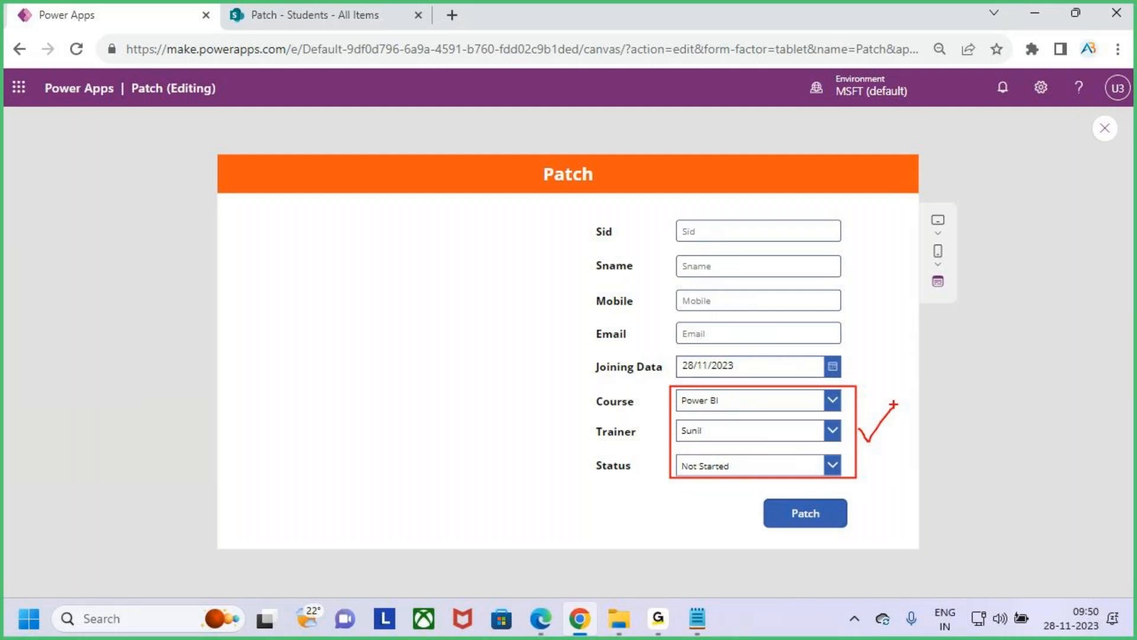
pyautogui.press('Escape')
# - Leave the preview and set the Course dropdown's AllowEmptySelection property to true
pyautogui.click(1105, 128)
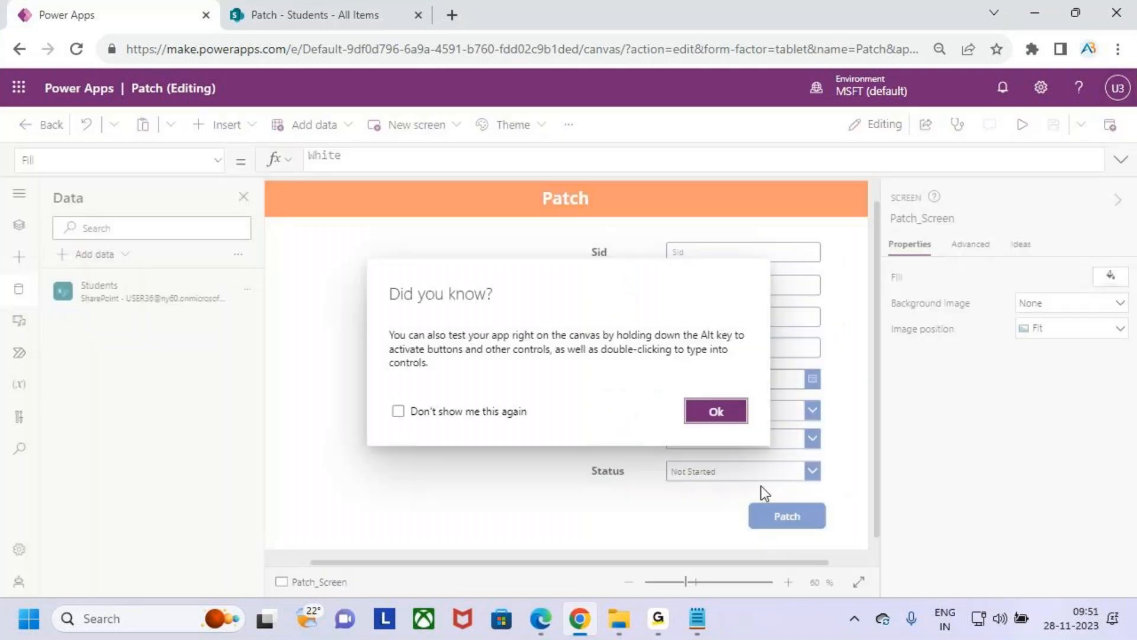
pyautogui.click(735, 418)
pyautogui.click(745, 409)
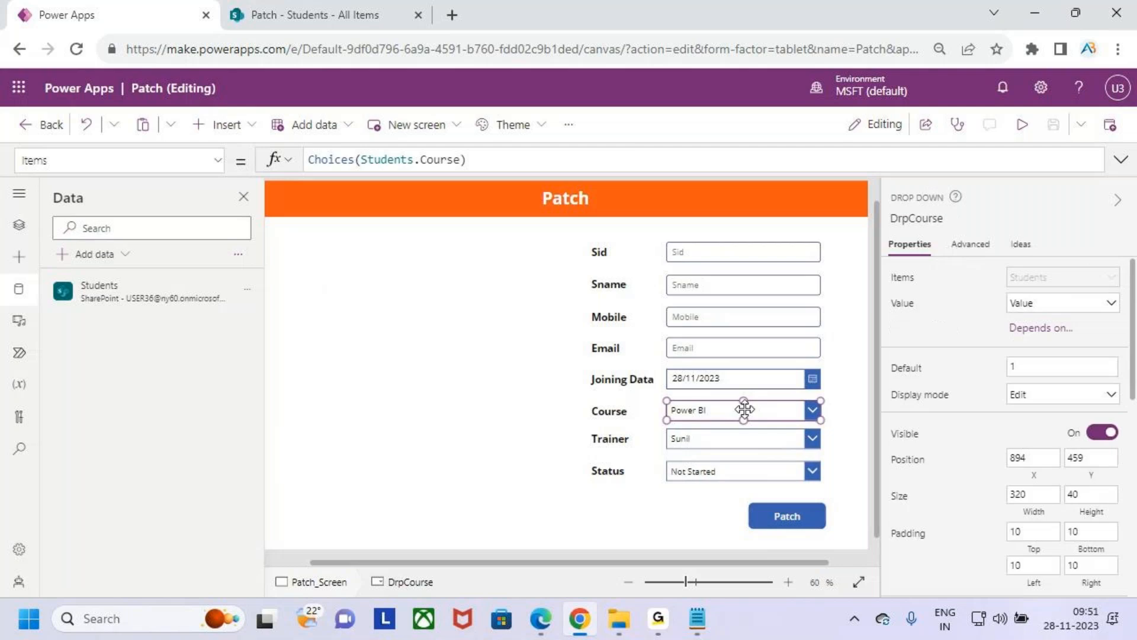
pyautogui.click(970, 244)
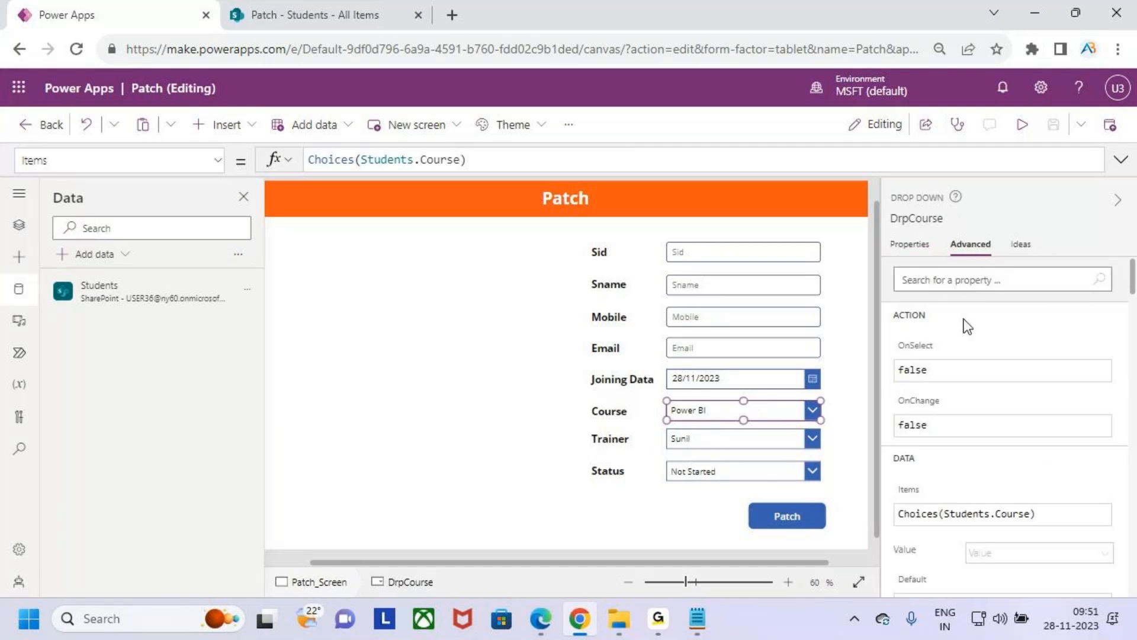
pyautogui.click(964, 280)
pyautogui.write('allow')
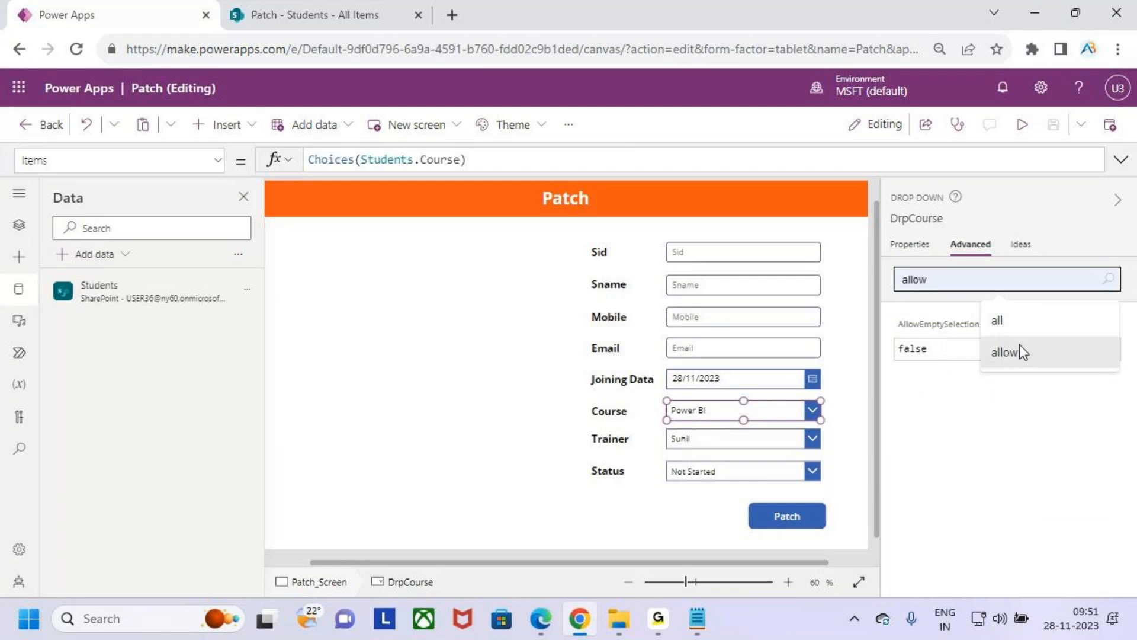
pyautogui.click(955, 354)
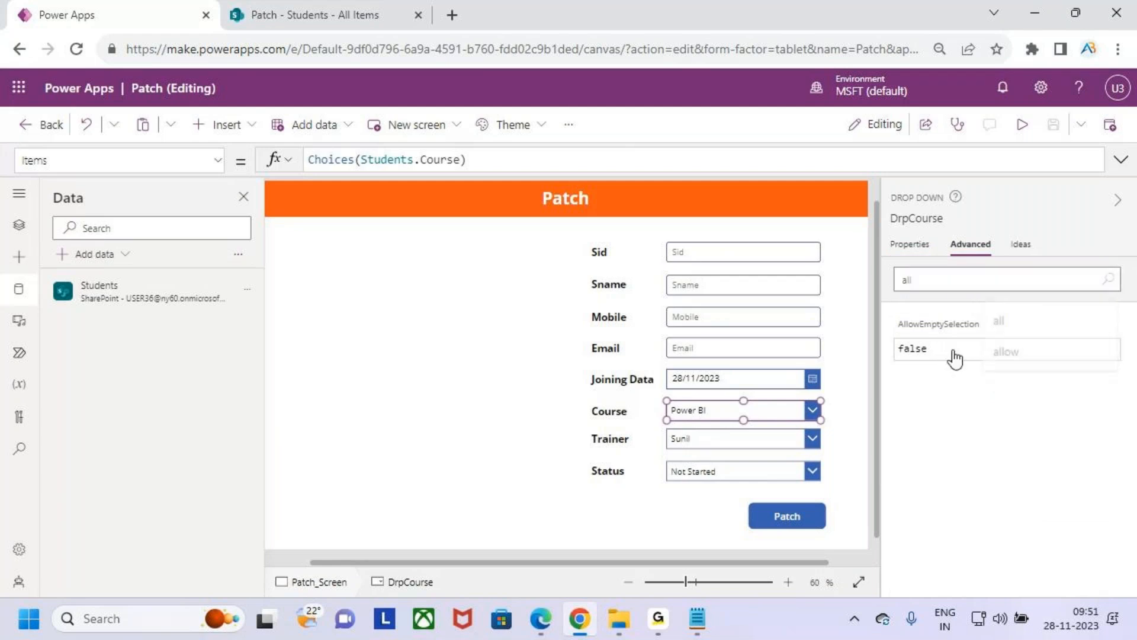
pyautogui.doubleClick(954, 349)
pyautogui.write('true')
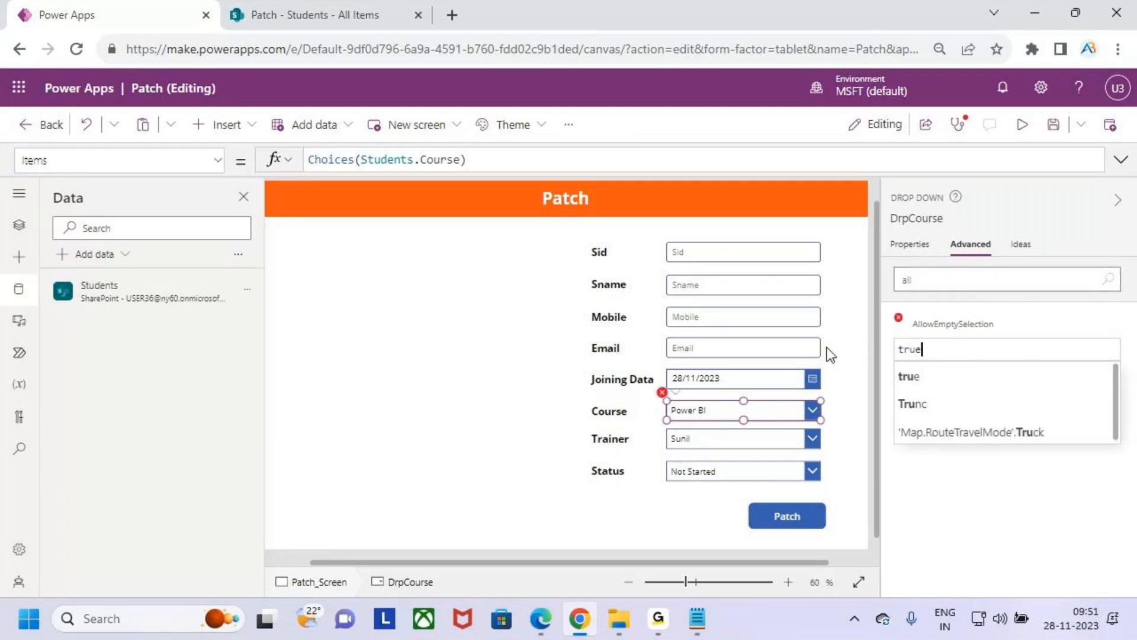
pyautogui.click(919, 376)
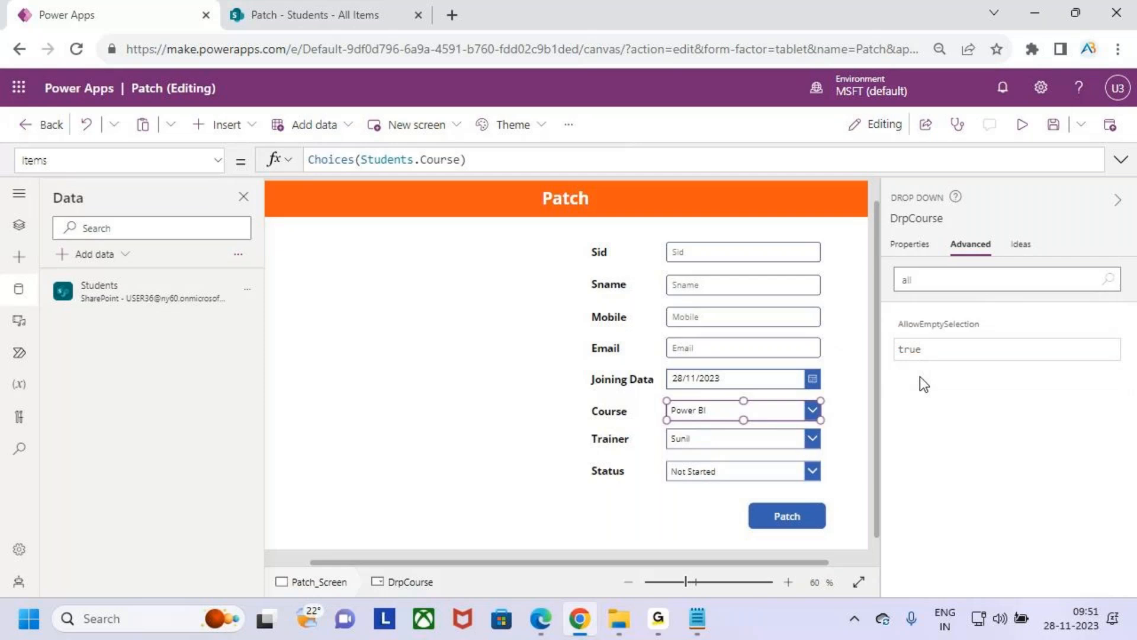
# - Set the Trainer dropdown's AllowEmptySelection property to true
pyautogui.click(702, 439)
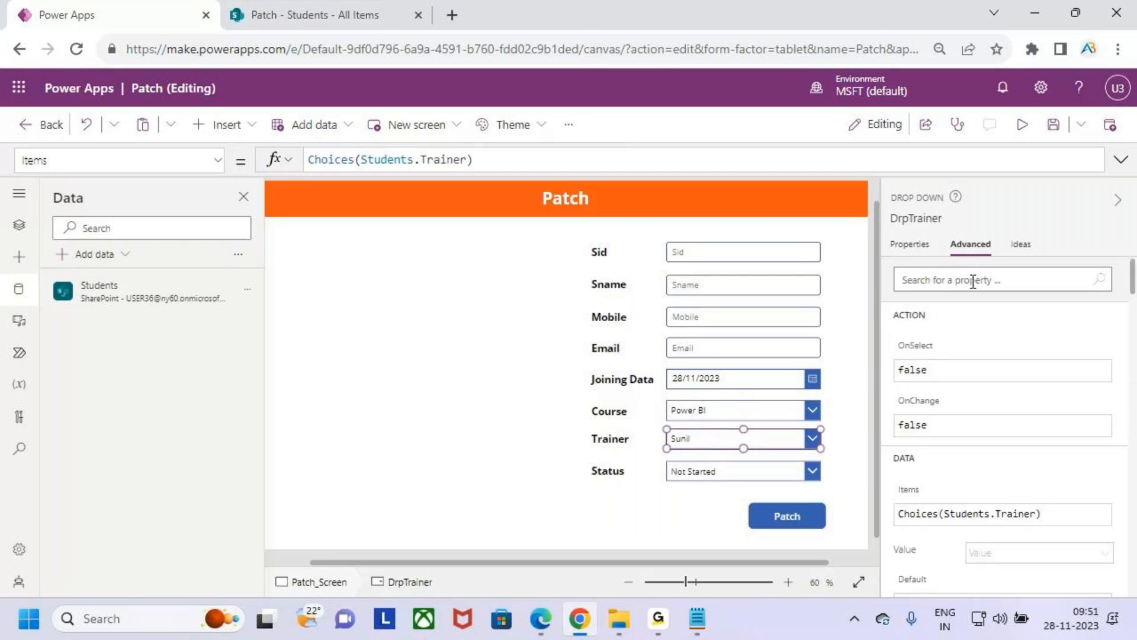
pyautogui.click(943, 280)
pyautogui.write('all')
pyautogui.click(952, 349)
pyautogui.doubleClick(953, 350)
pyautogui.write('tr')
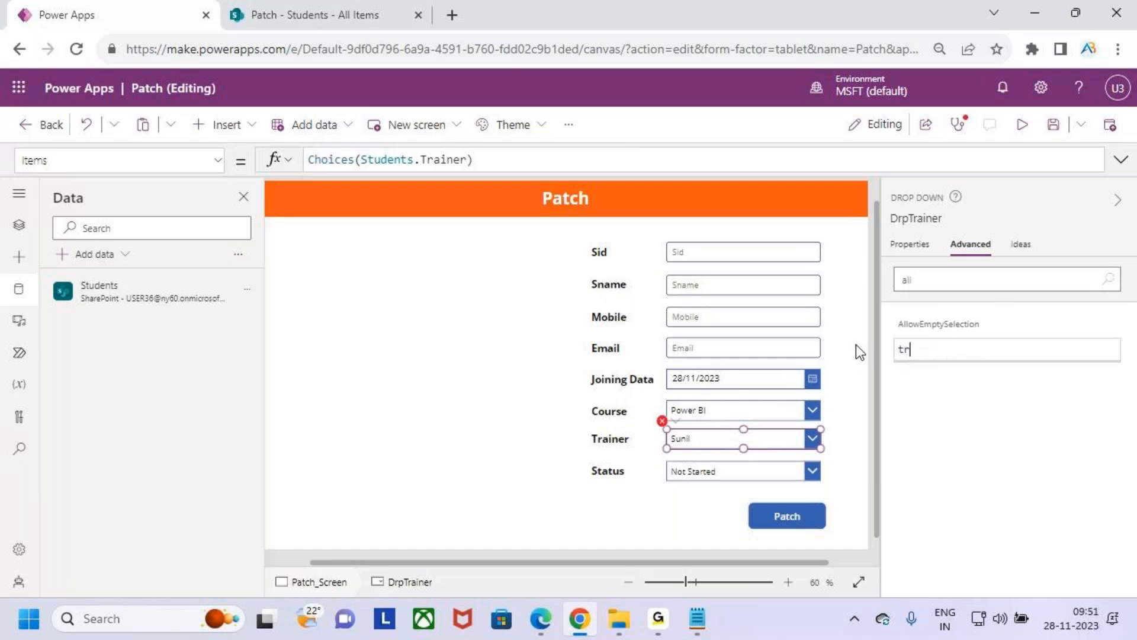
pyautogui.write('u')
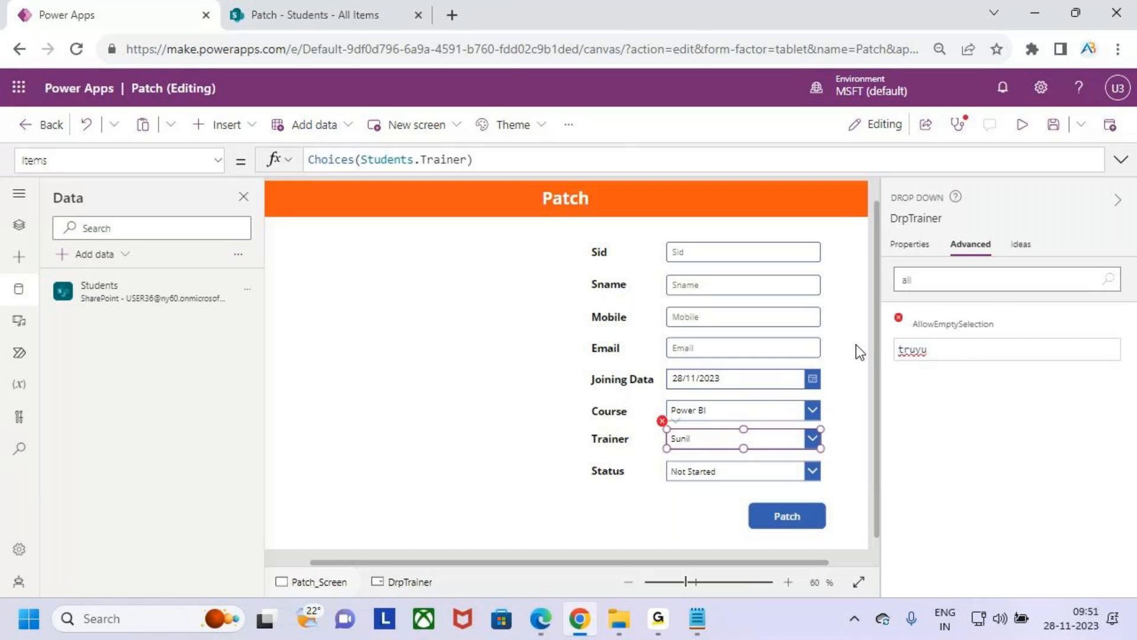
pyautogui.write('e')
# - Set the Status dropdown's AllowEmptySelection property to true
pyautogui.click(747, 472)
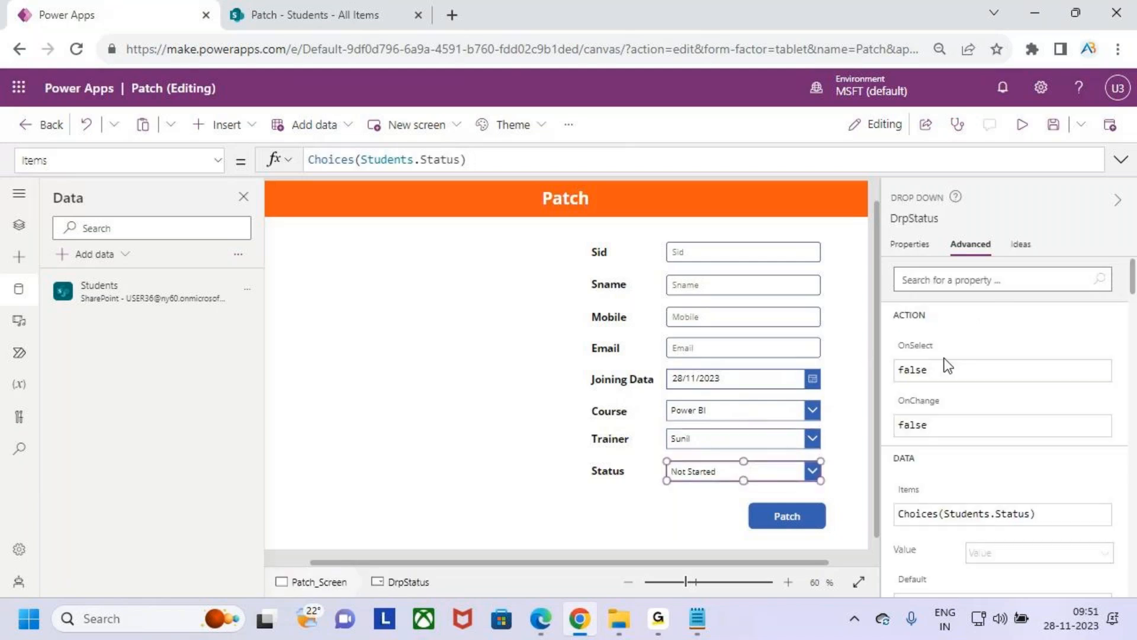
pyautogui.click(931, 278)
pyautogui.write('a')
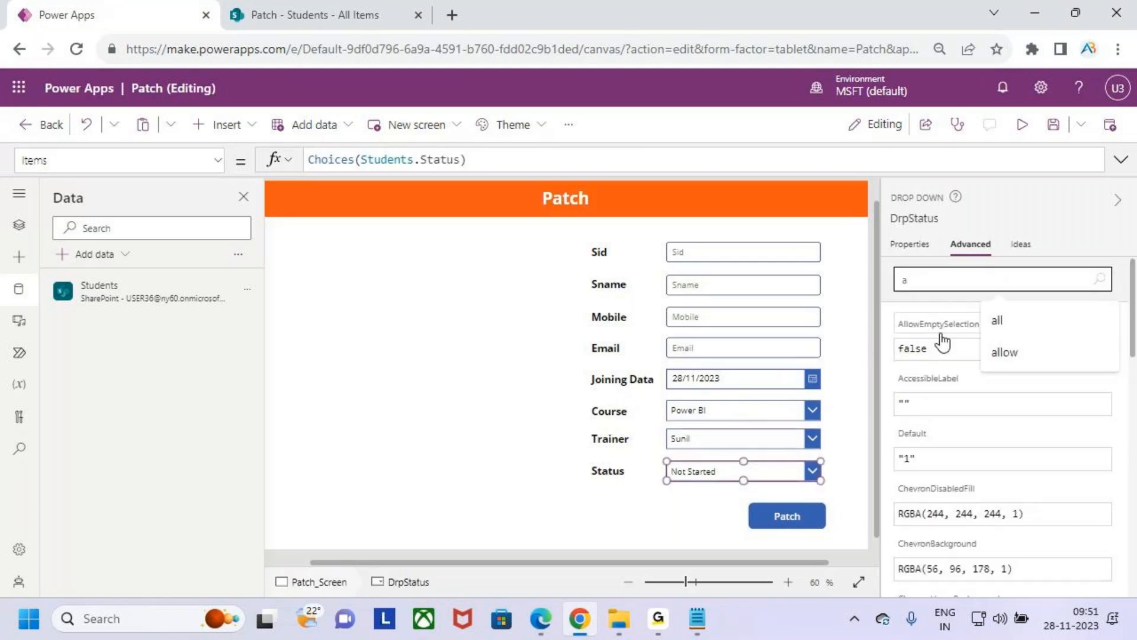
pyautogui.write('ll')
pyautogui.doubleClick(947, 349)
pyautogui.write('tru')
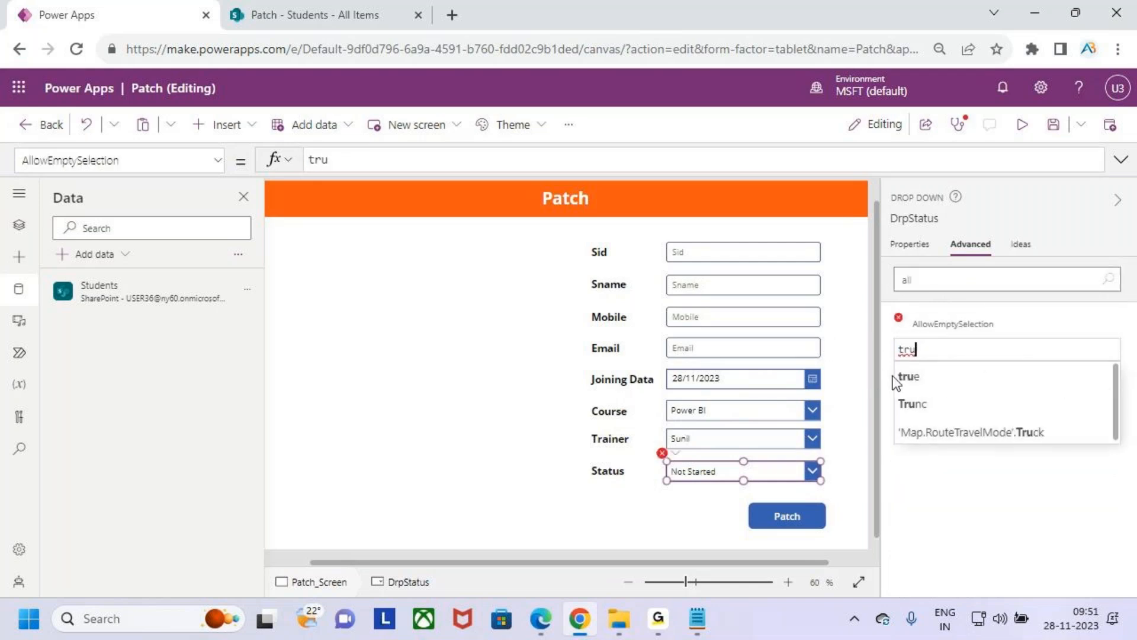
pyautogui.click(899, 376)
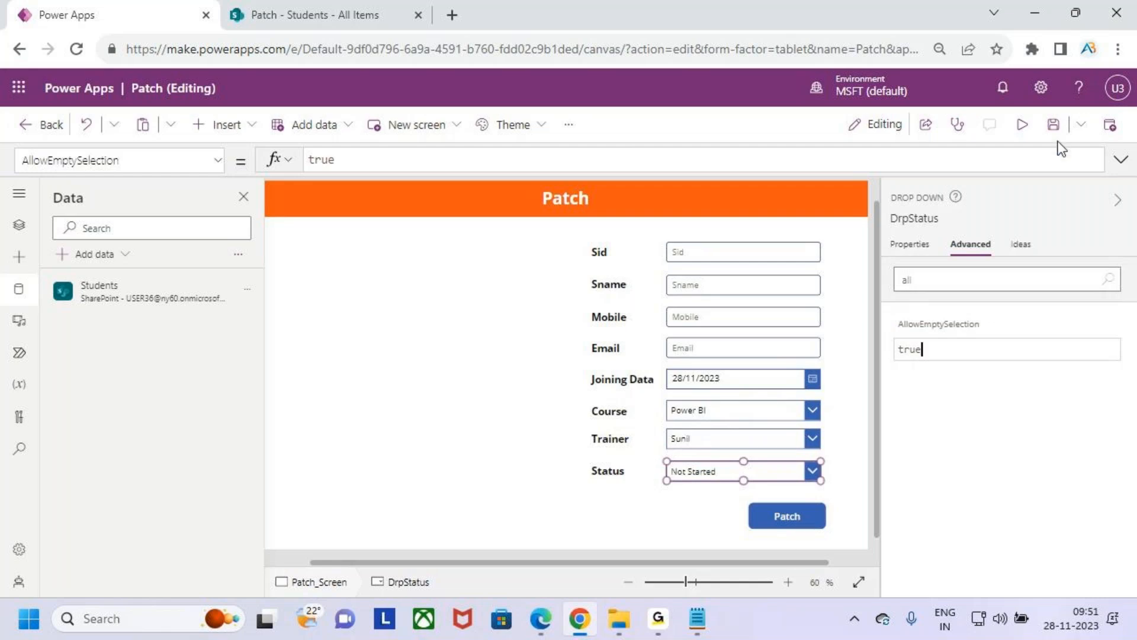
# - Preview the app, check the patched record in the SharePoint Students list, and return to the Power Apps preview
pyautogui.click(1021, 123)
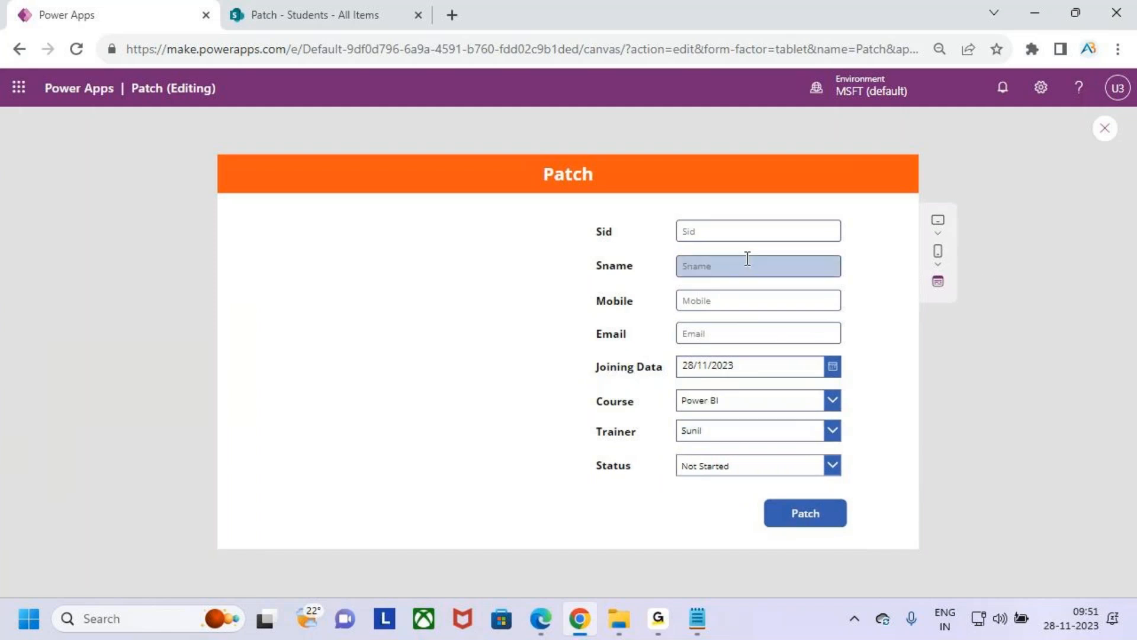
pyautogui.click(344, 4)
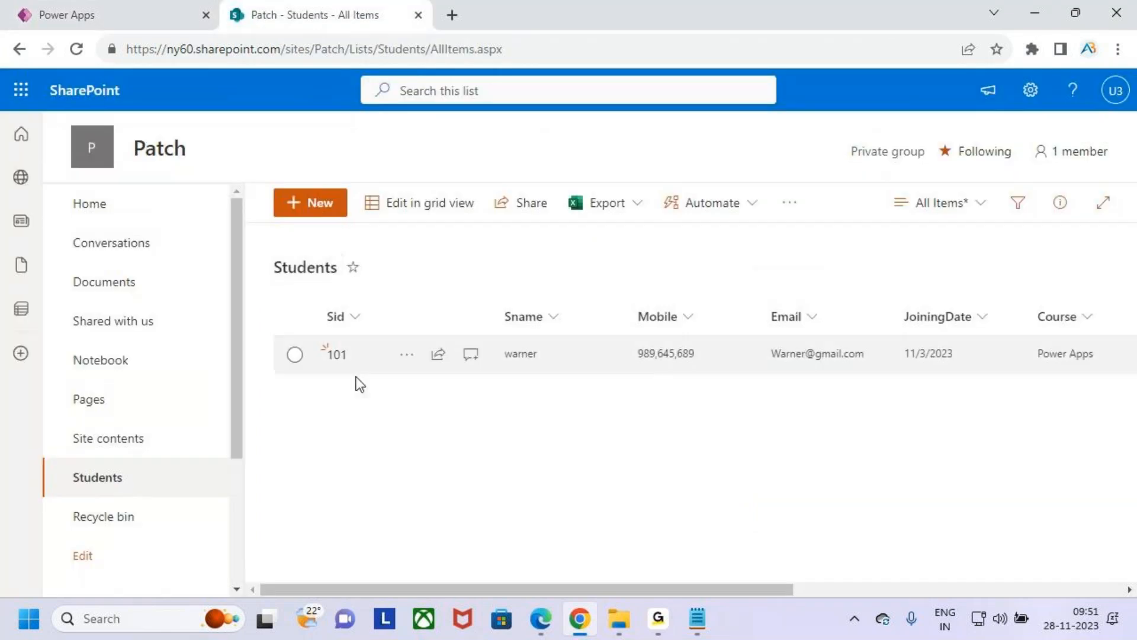
pyautogui.click(144, 3)
# - Enter 102 as the Sid of a new student record in the Patch form
pyautogui.click(744, 232)
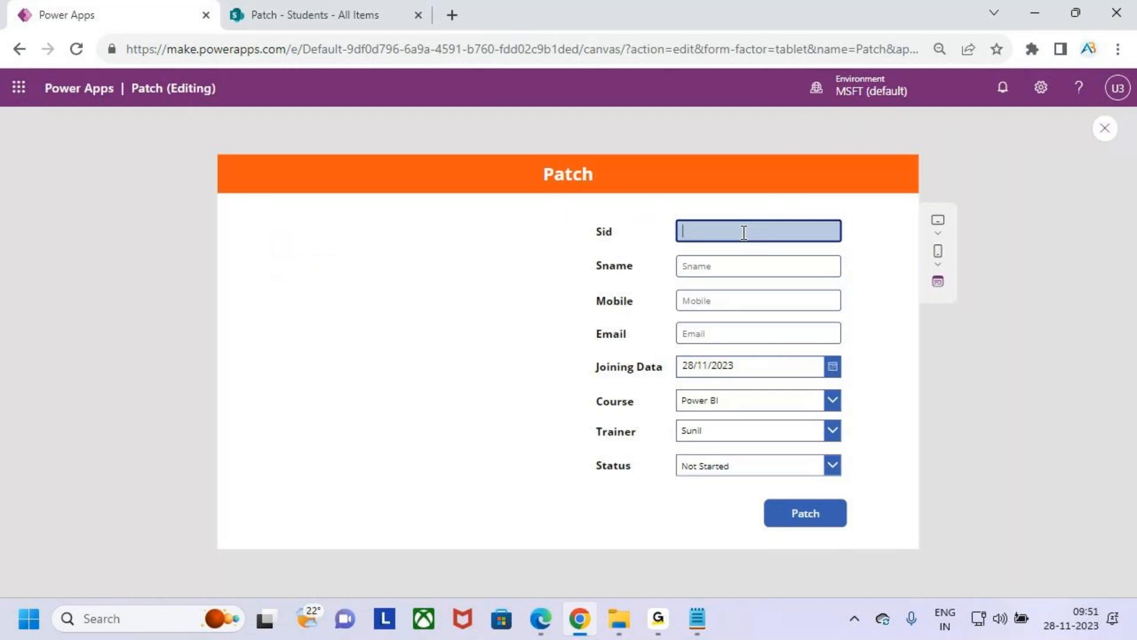
pyautogui.press('Tab')
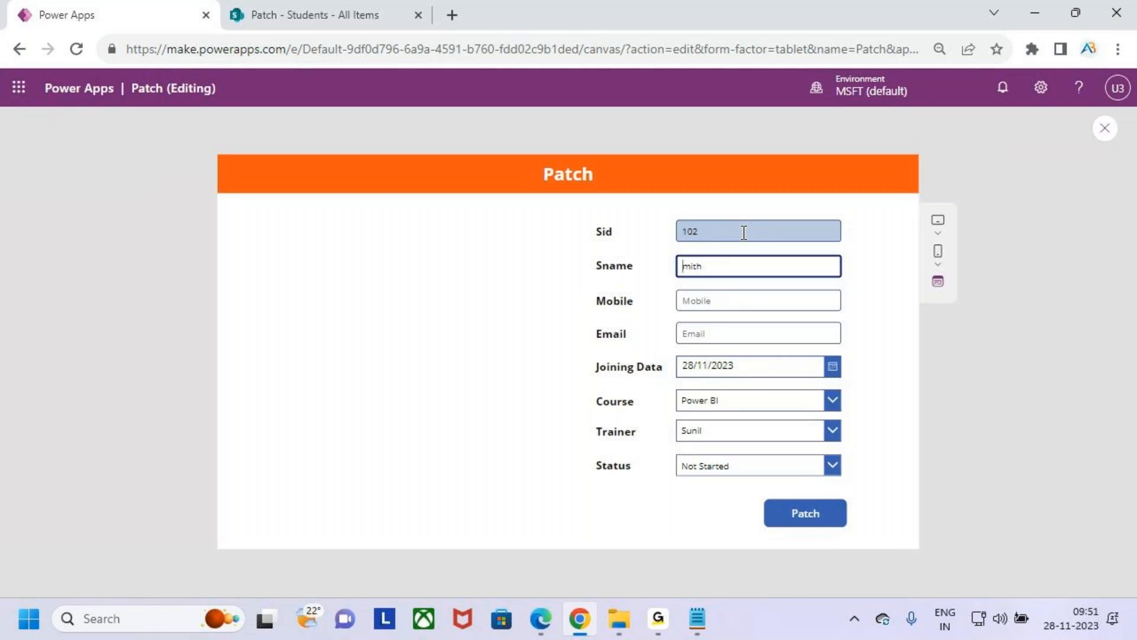
# - Fill in the student's name, mobile number and email for record 102
pyautogui.write('S')
pyautogui.press('Tab')
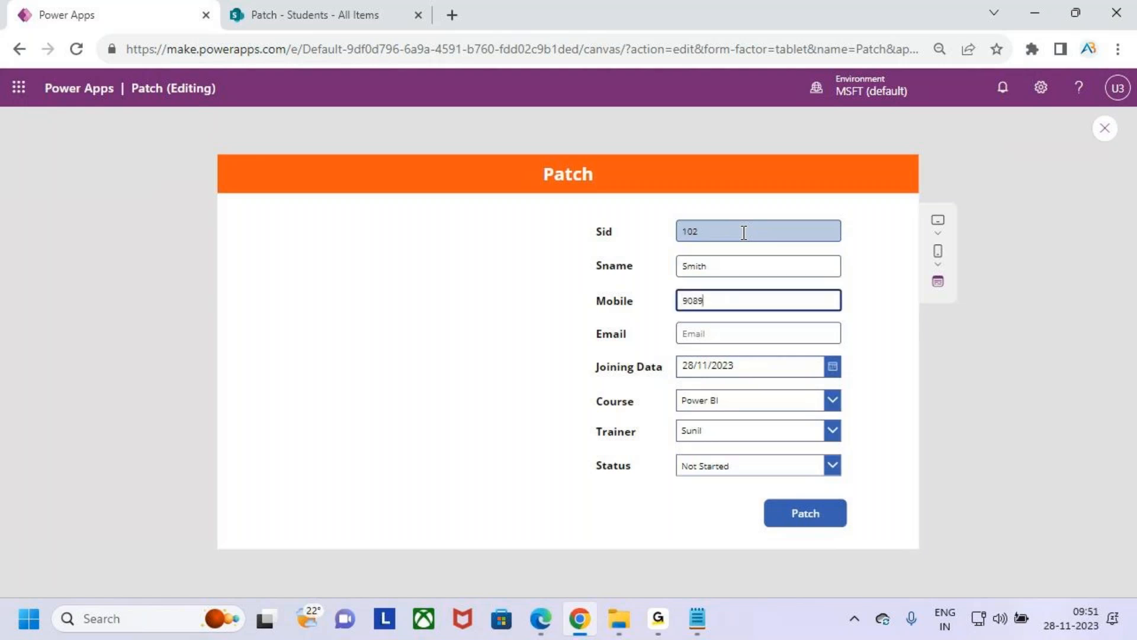
pyautogui.press('Tab')
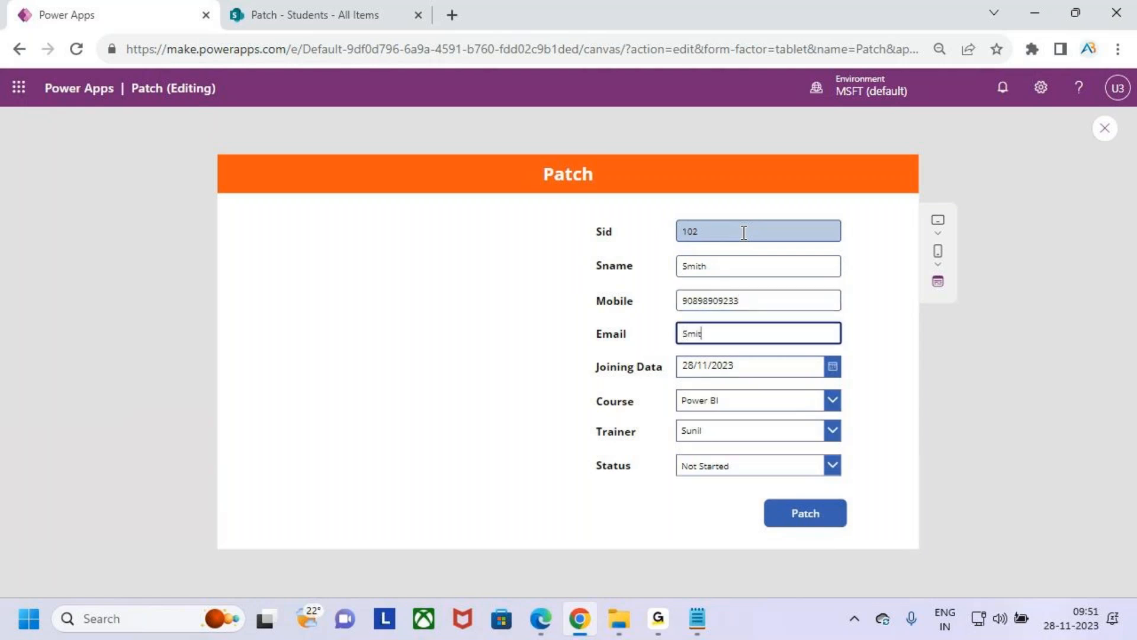
pyautogui.press('Tab')
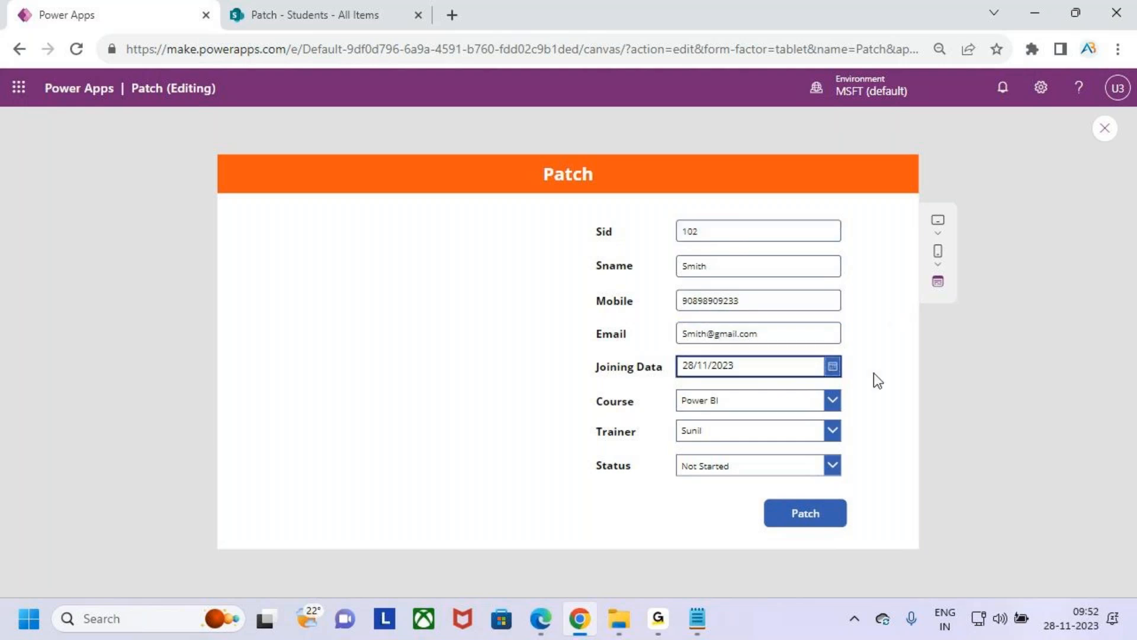
# - Set the joining date of record 102 to 10/11/2023
pyautogui.click(833, 366)
pyautogui.click(820, 441)
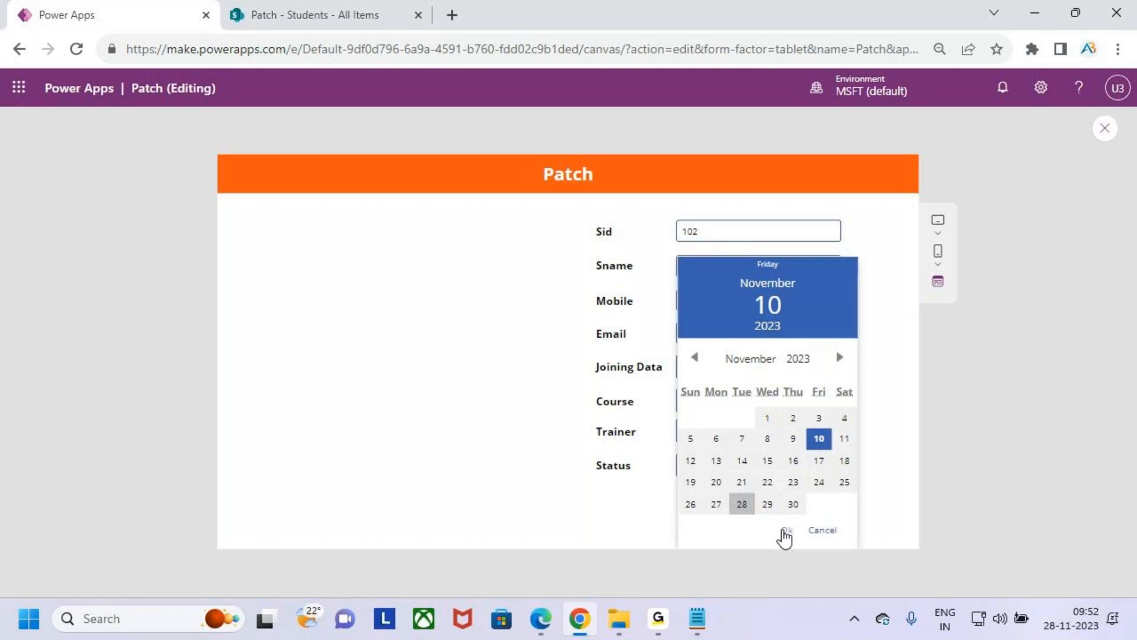
pyautogui.click(787, 529)
# - Choose Power BI as course, the first listed trainer and InProgress as status, and submit record 102 with Patch
pyautogui.click(720, 400)
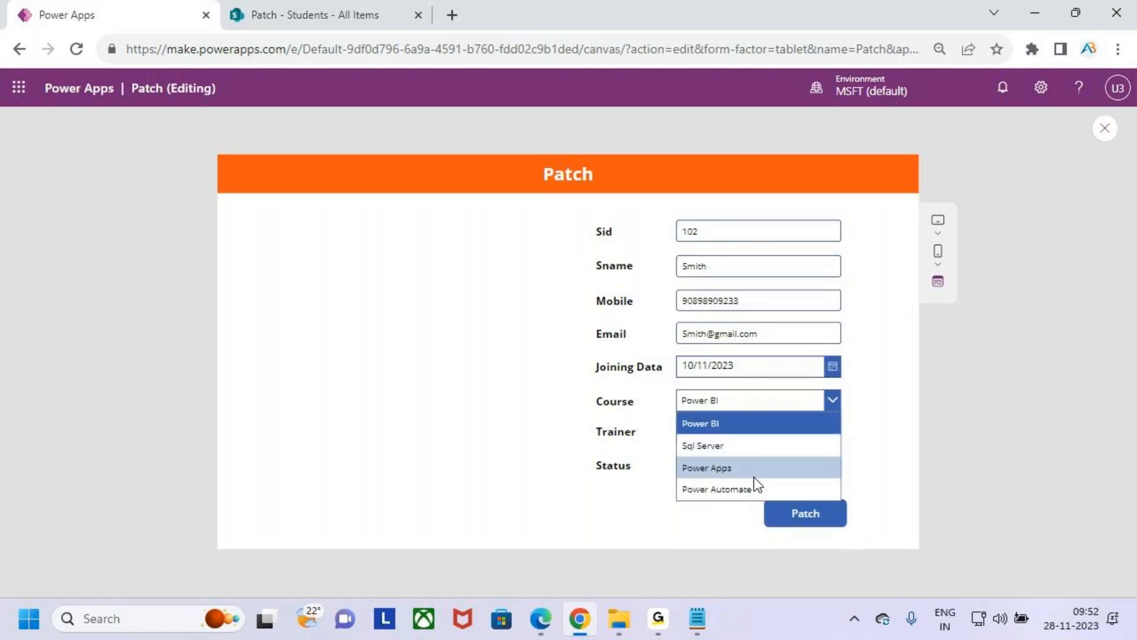
pyautogui.click(740, 428)
pyautogui.click(758, 441)
pyautogui.click(752, 457)
pyautogui.click(748, 468)
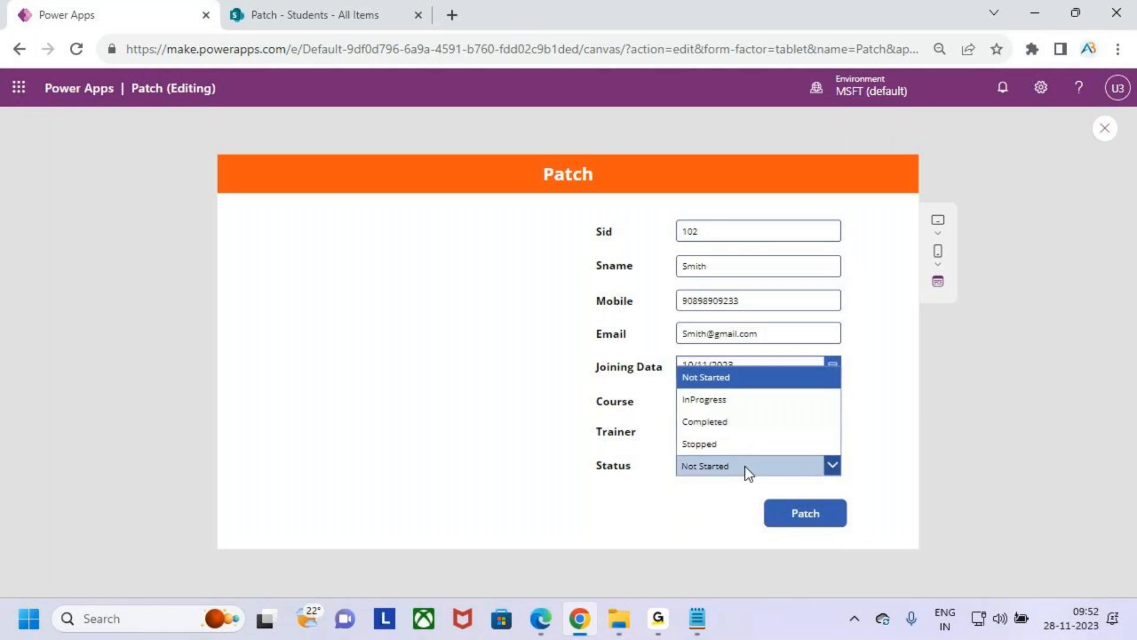
pyautogui.click(733, 400)
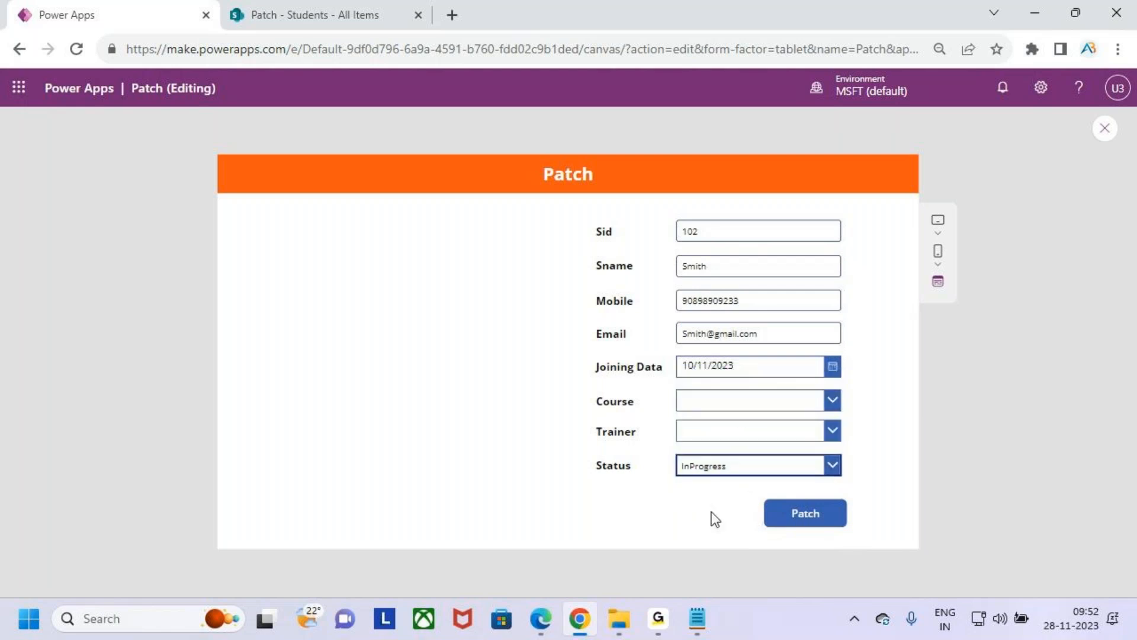
pyautogui.click(729, 429)
pyautogui.click(736, 457)
pyautogui.click(741, 401)
pyautogui.click(744, 423)
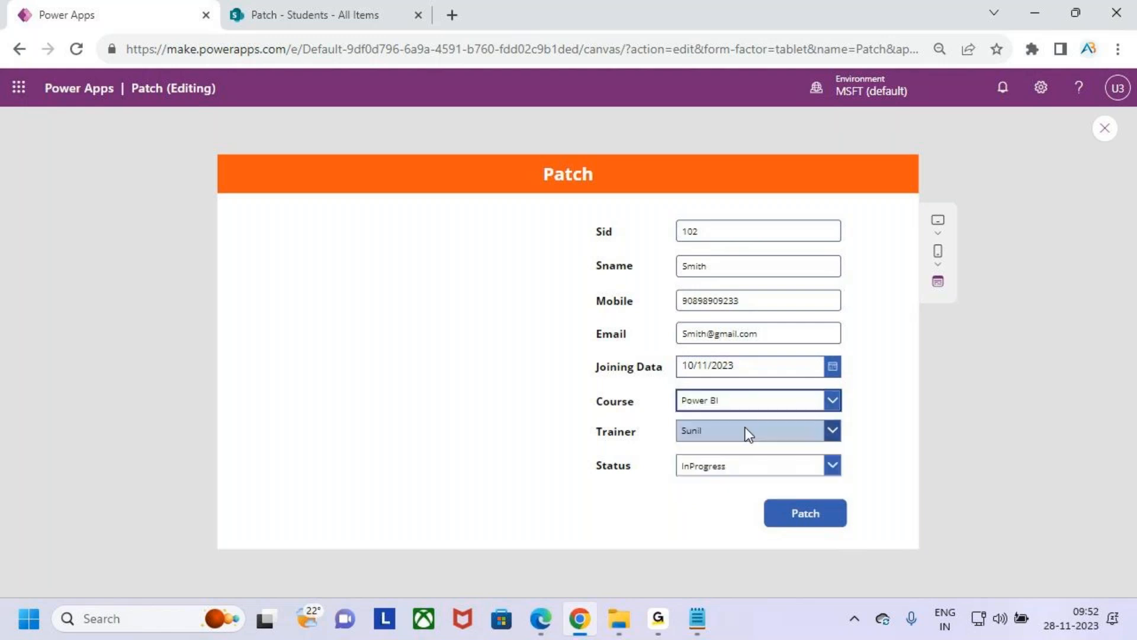
pyautogui.click(819, 519)
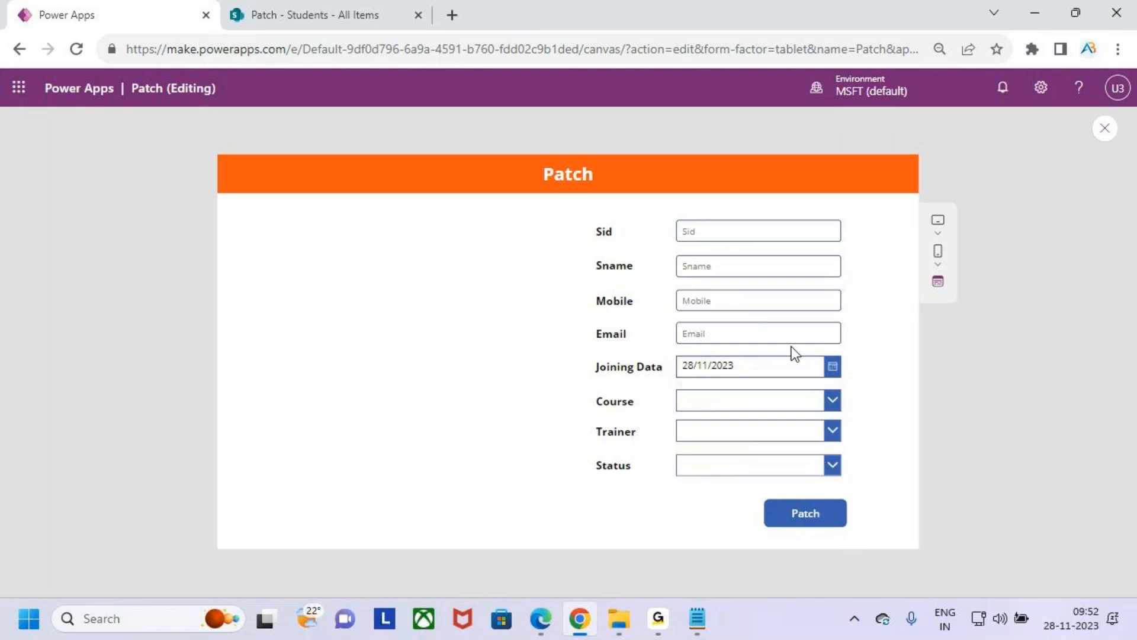
pyautogui.moveTo(661, 206); pyautogui.dragTo(891, 495)
pyautogui.moveTo(843, 391); pyautogui.dragTo(945, 299)
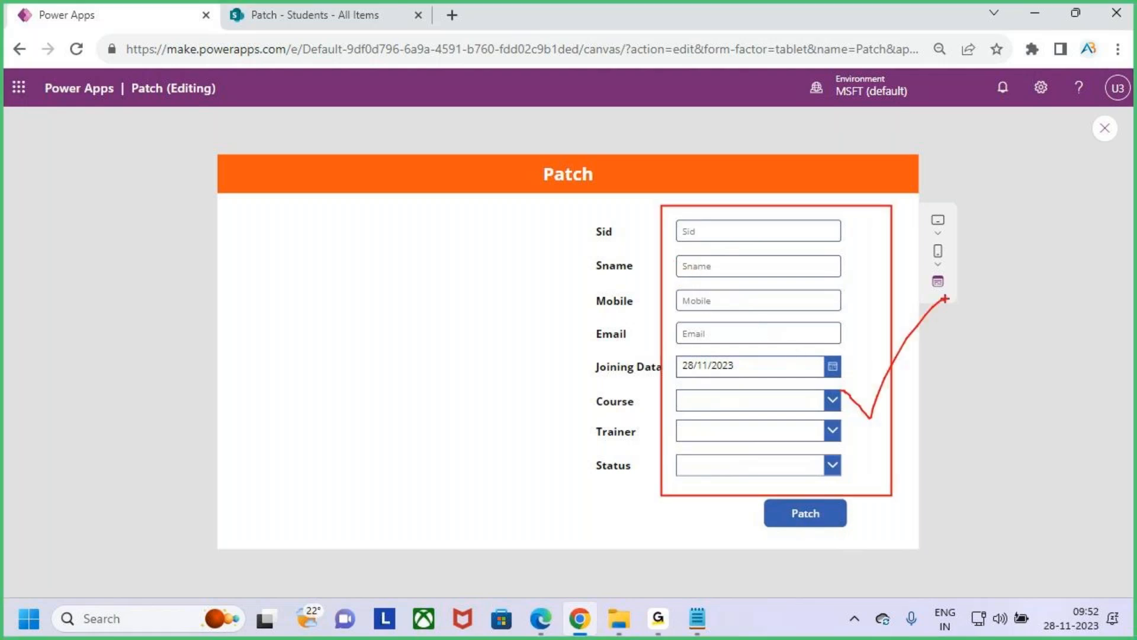
pyautogui.press('Escape')
# - Refresh the SharePoint Students list to check record 102, and return to the Power Apps preview
pyautogui.click(333, 13)
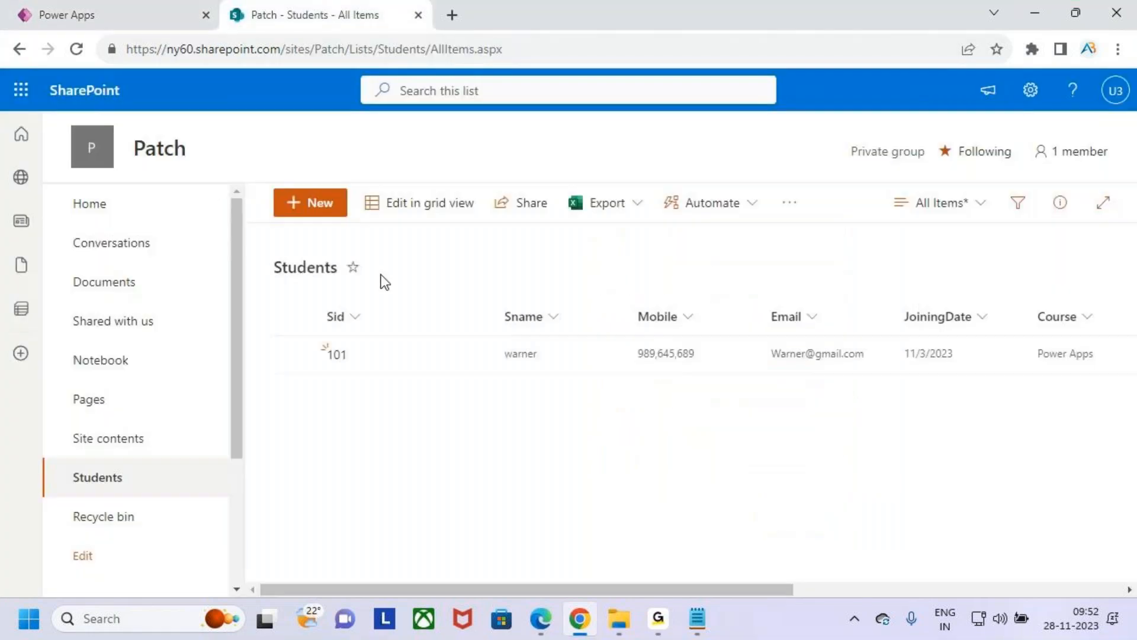
pyautogui.click(75, 49)
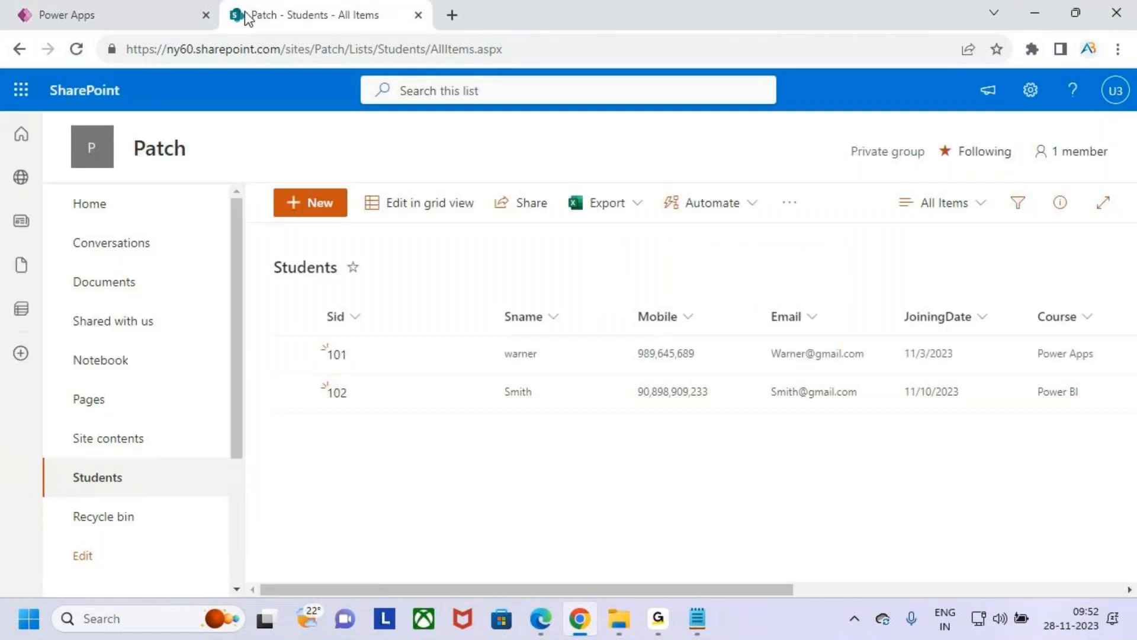
pyautogui.click(196, 14)
# - Enter 103 as the Sid of a new record and fill in the student's name
pyautogui.click(717, 230)
pyautogui.write('103')
pyautogui.press('Tab')
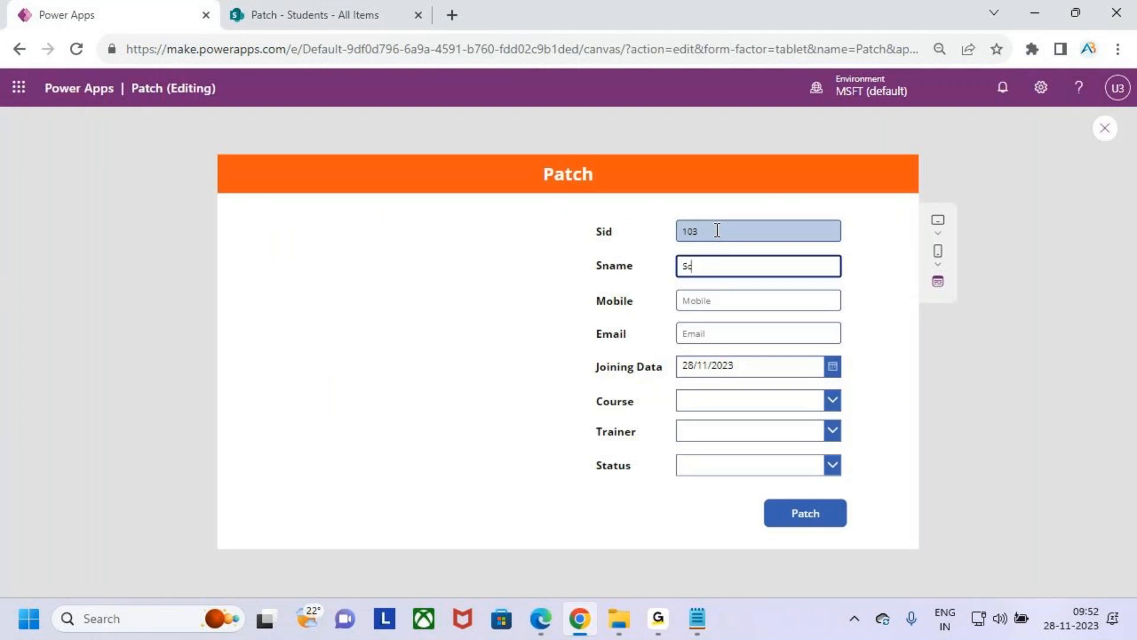
pyautogui.press('Tab')
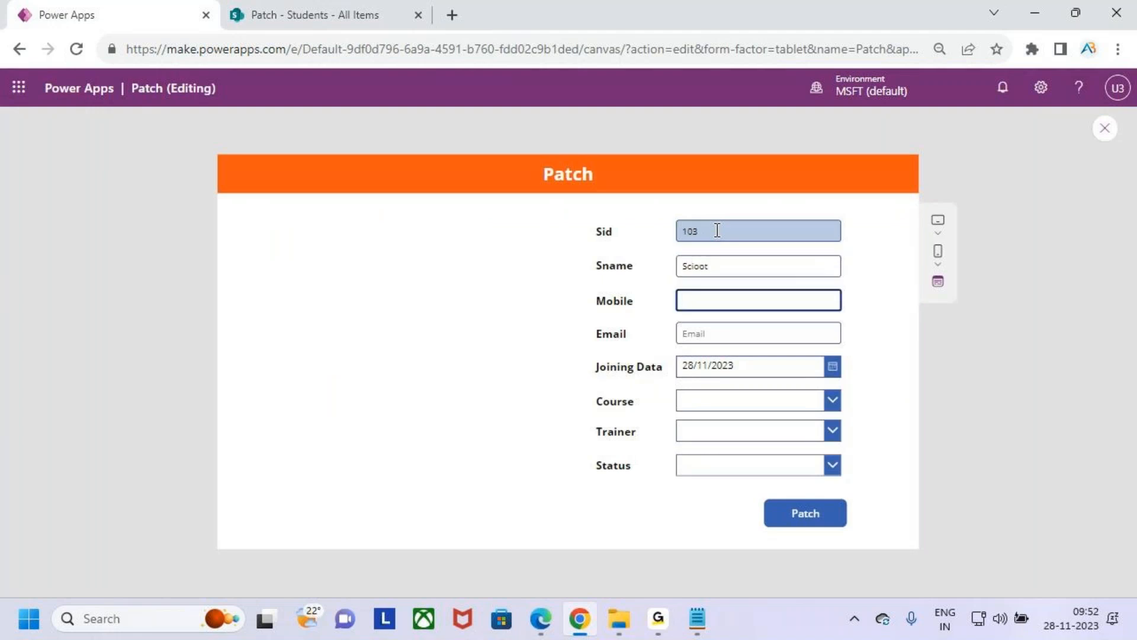
pyautogui.click(750, 272)
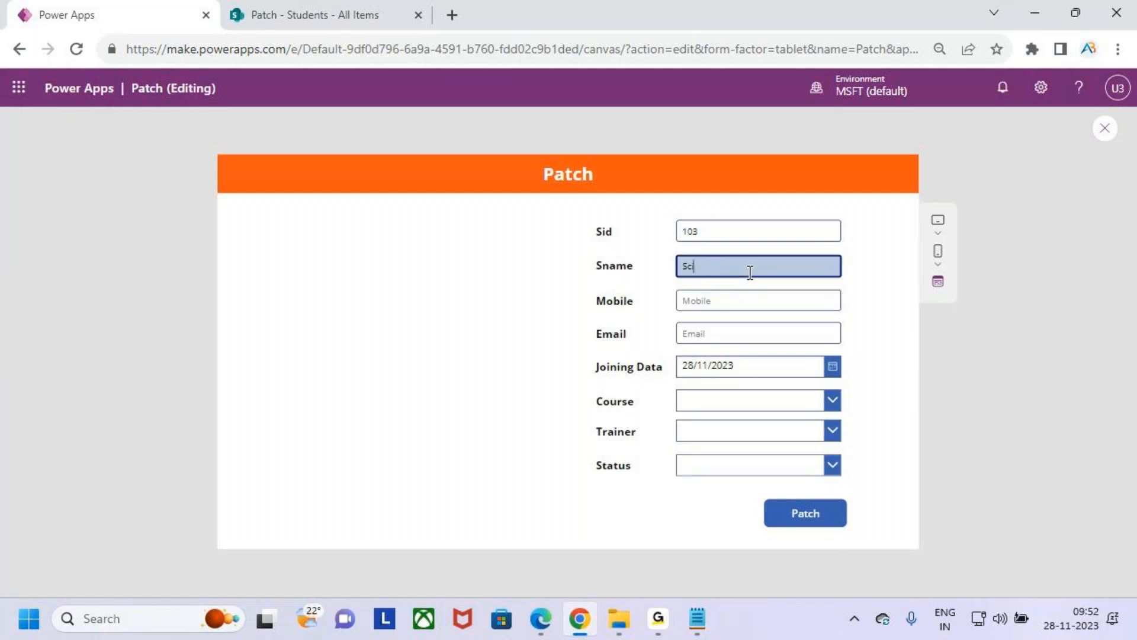
pyautogui.press('Tab')
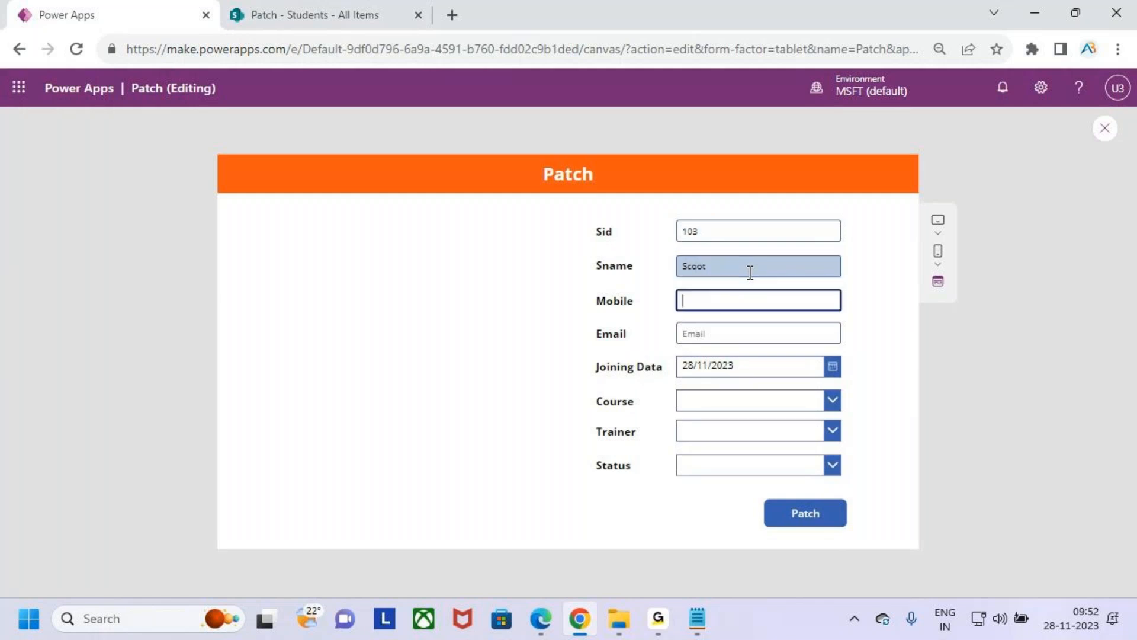
# - Fill in the mobile number and email of the student with Sid 103
pyautogui.write('895345566')
pyautogui.press('Tab')
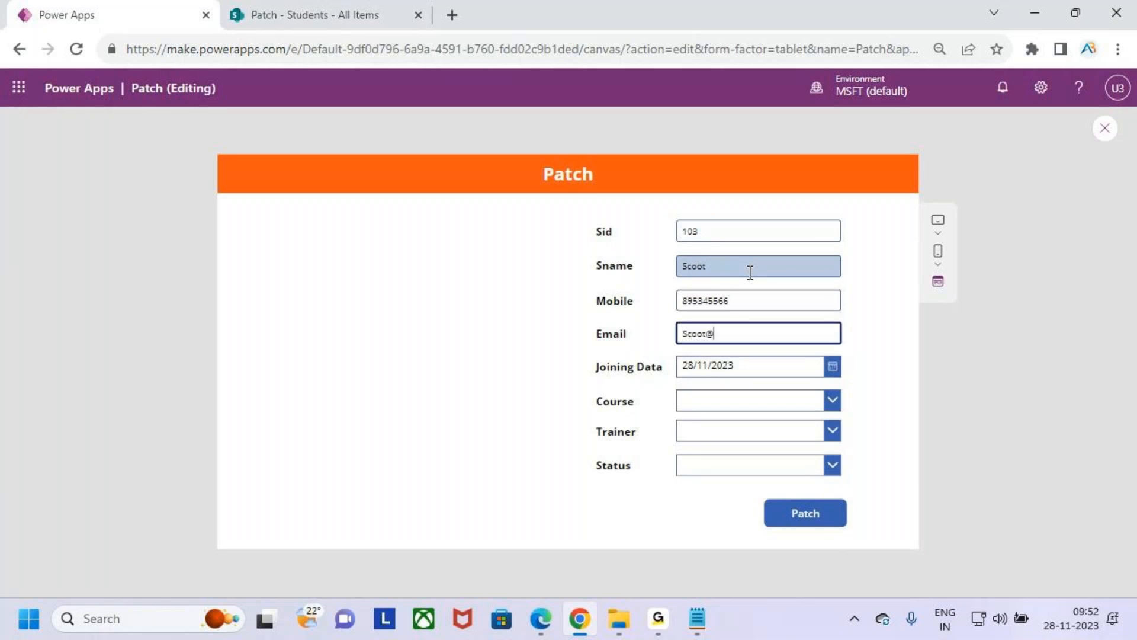
pyautogui.press('Tab')
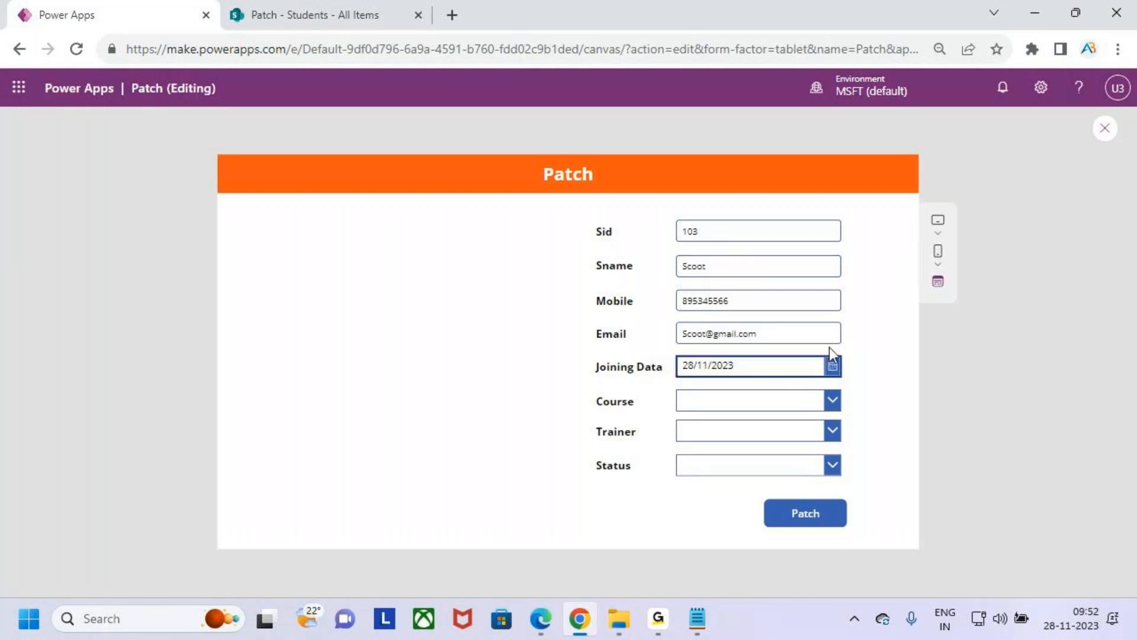
# - Set the joining date of record 103 to 10/11/2023
pyautogui.click(831, 364)
pyautogui.click(820, 439)
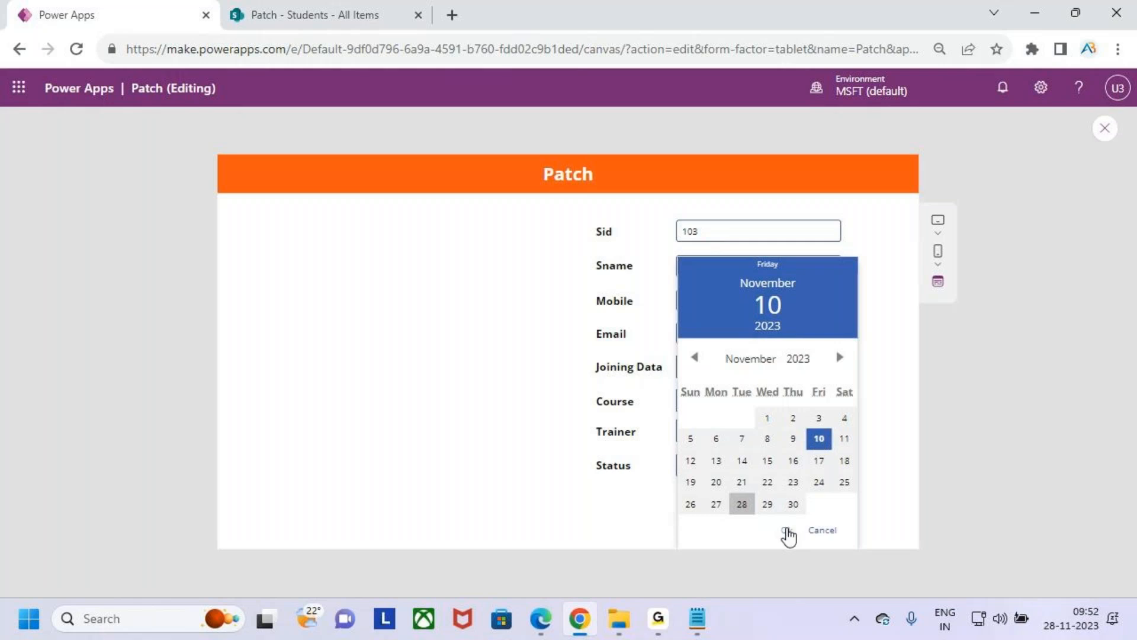
pyautogui.click(786, 530)
# - Choose Sql Server as course, the second listed trainer and InProgress as status, and submit record 103 with Patch
pyautogui.click(738, 402)
pyautogui.click(744, 451)
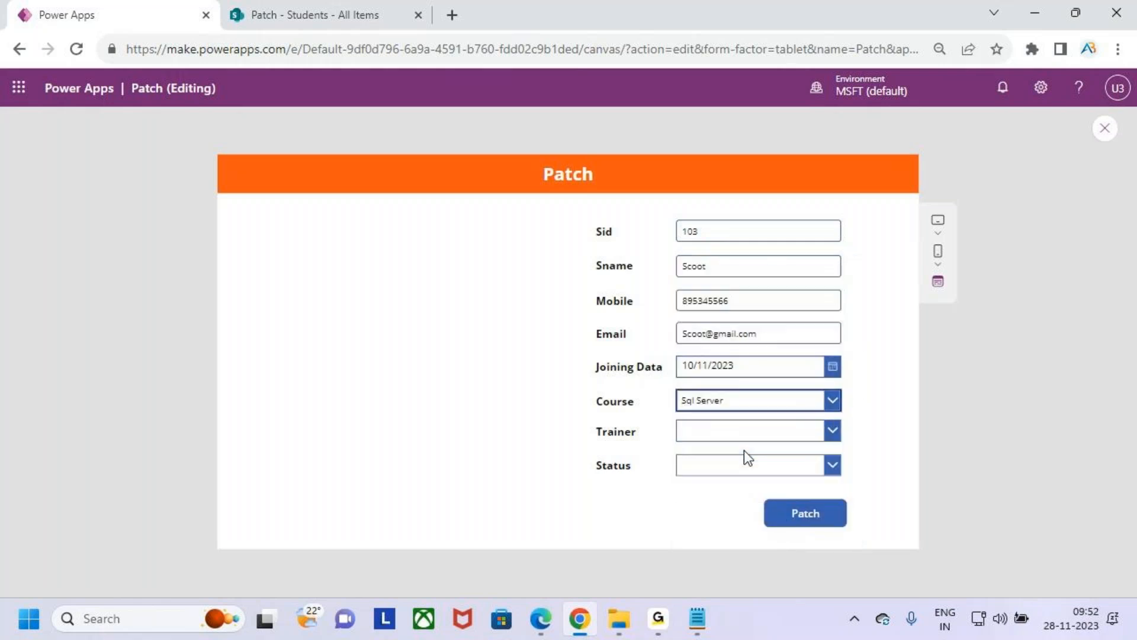
pyautogui.click(726, 435)
pyautogui.click(729, 474)
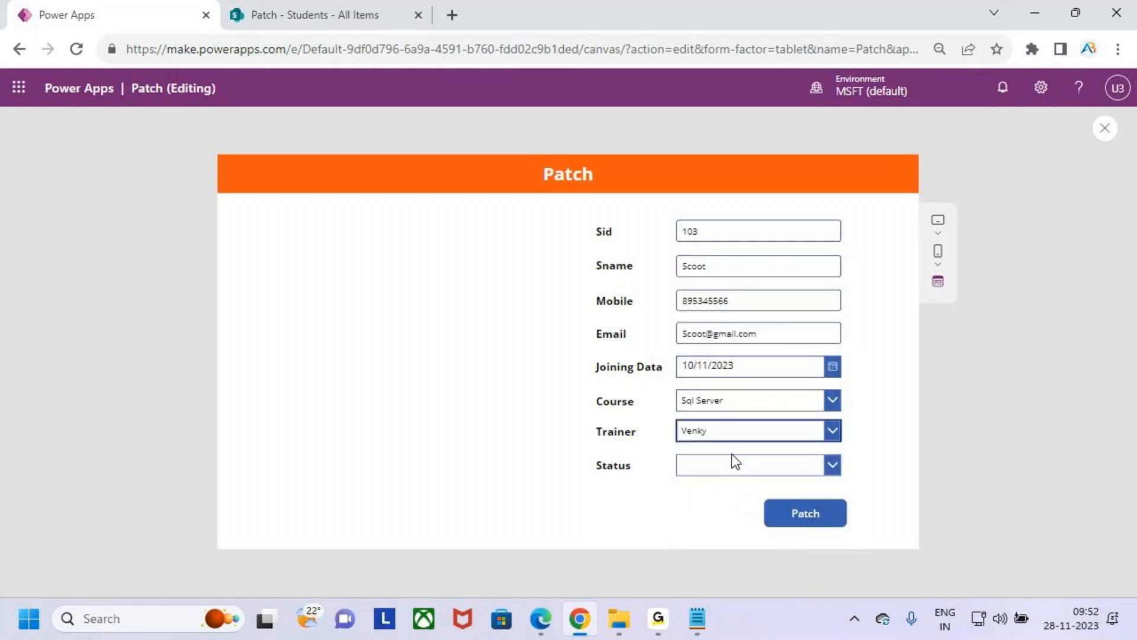
pyautogui.click(738, 467)
pyautogui.click(737, 471)
pyautogui.click(738, 467)
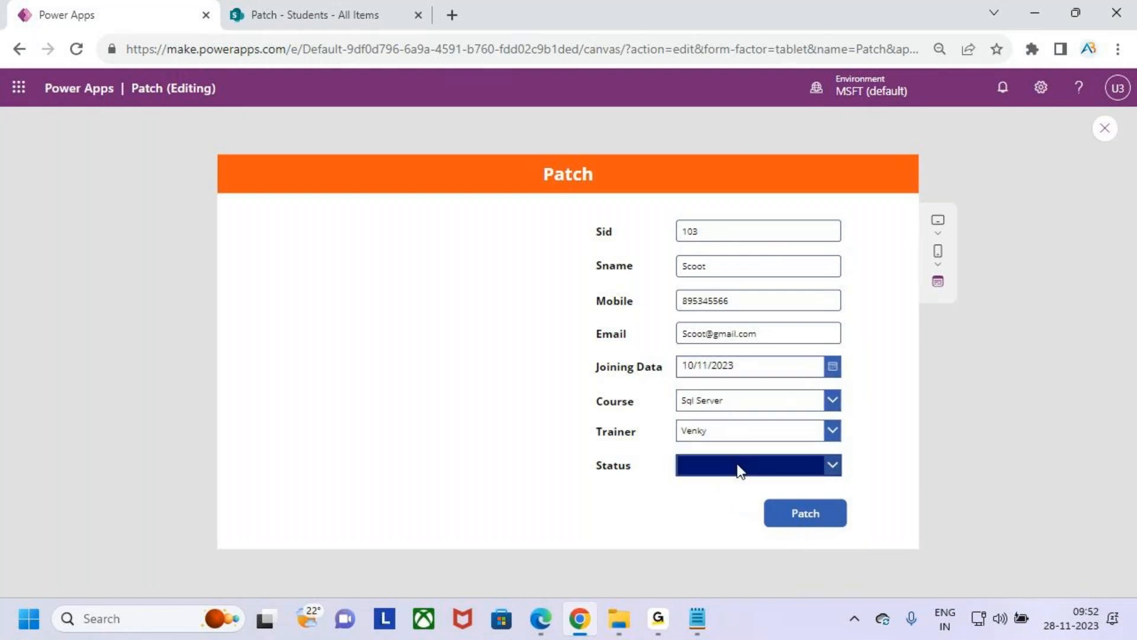
pyautogui.click(738, 402)
pyautogui.click(820, 521)
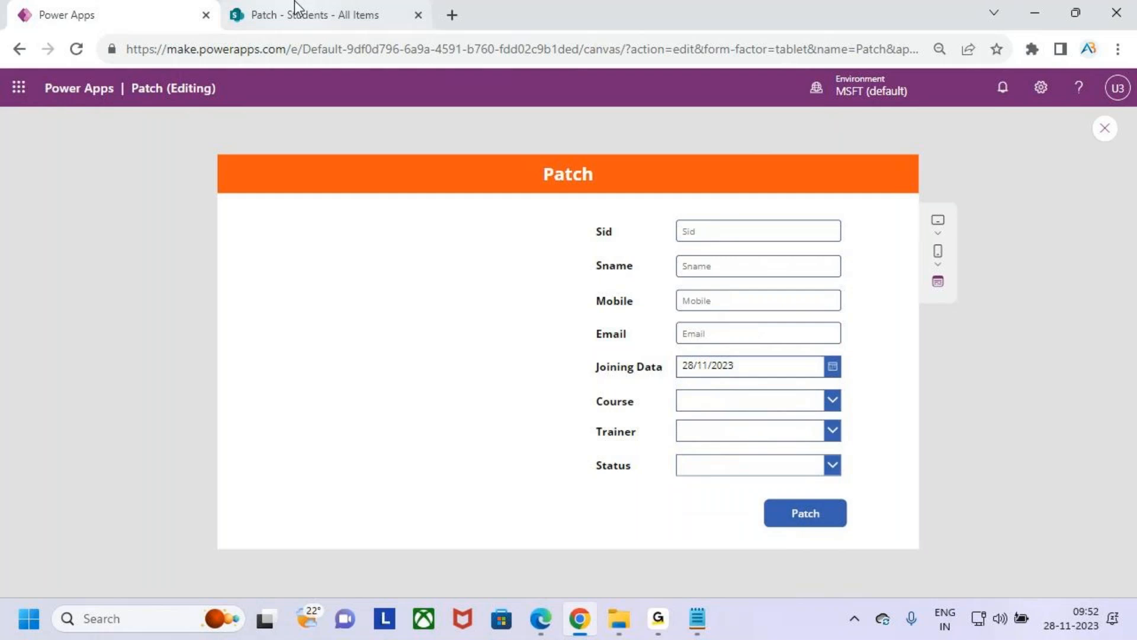
# - Refresh the SharePoint Students list to check record 103, and return to the Power Apps preview
pyautogui.click(314, 15)
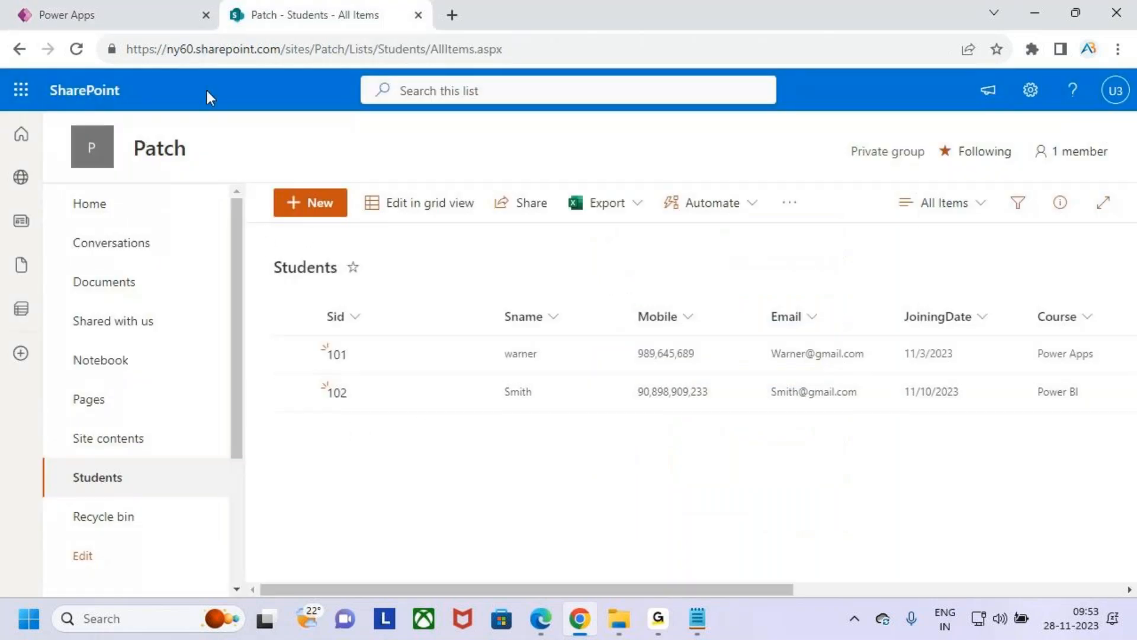
pyautogui.click(76, 49)
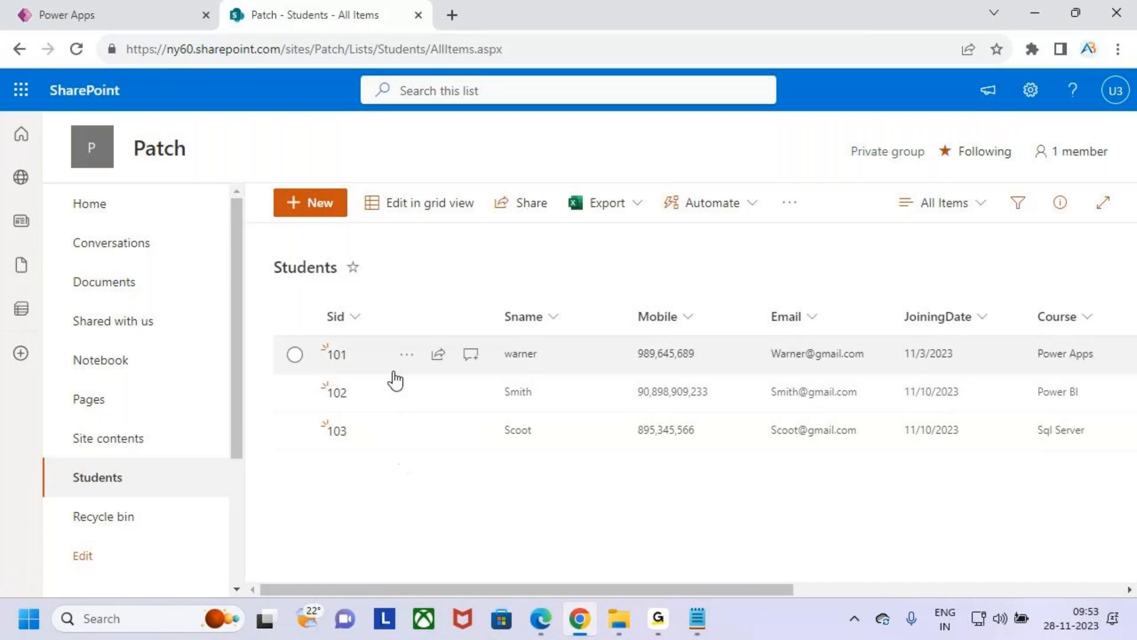
pyautogui.click(191, 15)
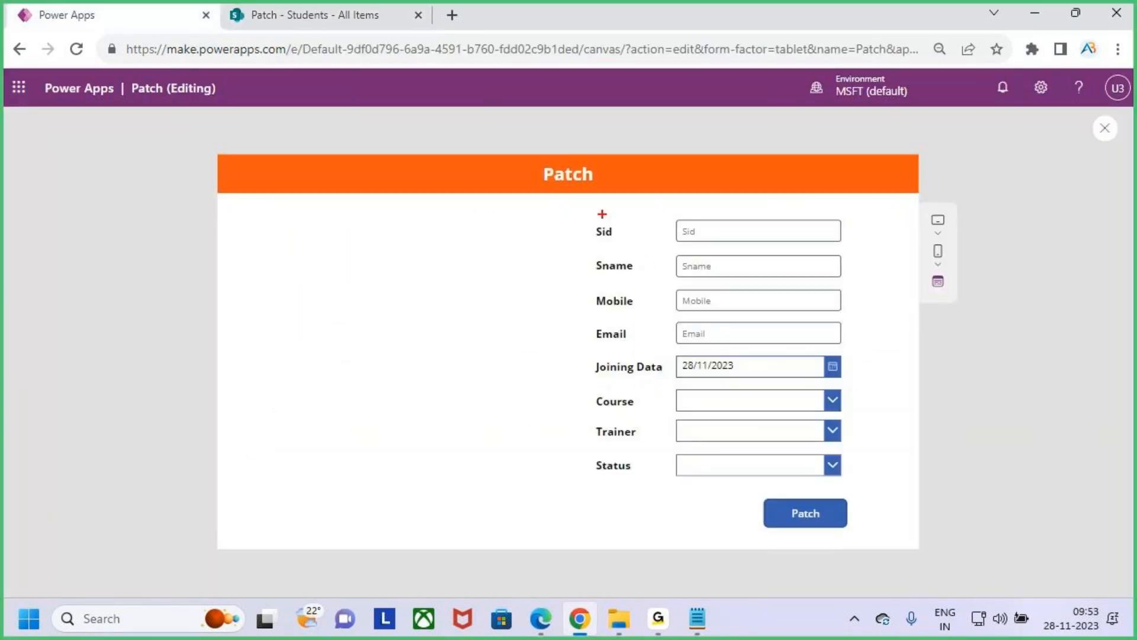
pyautogui.moveTo(587, 211); pyautogui.dragTo(798, 462)
pyautogui.moveTo(848, 478); pyautogui.dragTo(860, 487)
pyautogui.moveTo(712, 144); pyautogui.dragTo(724, 202)
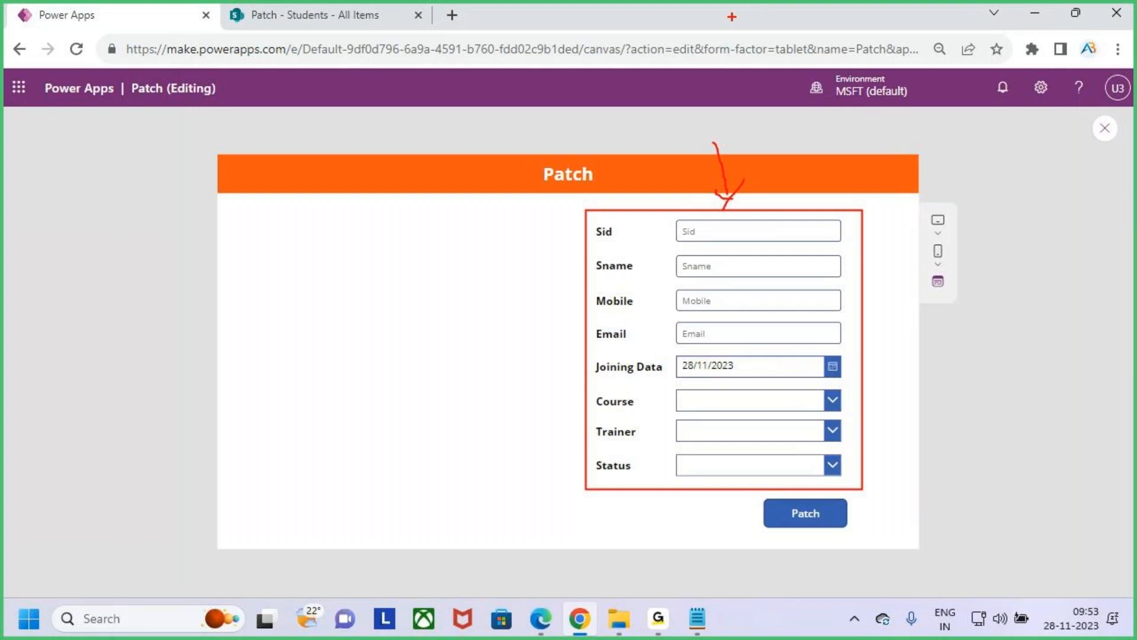
pyautogui.press('Escape')
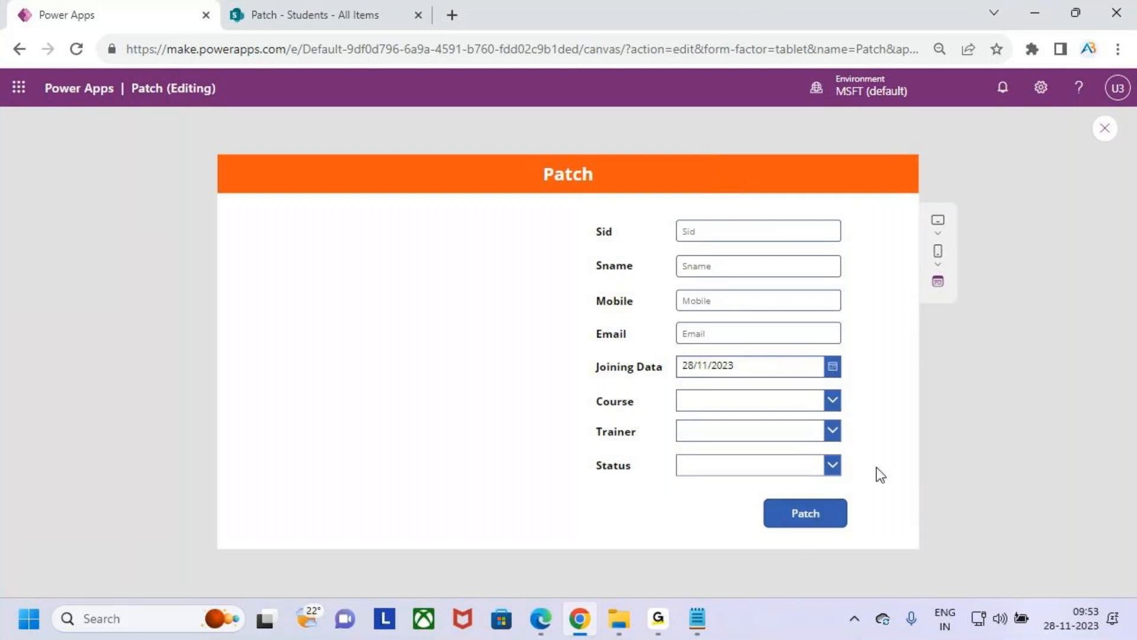
pyautogui.click(307, 3)
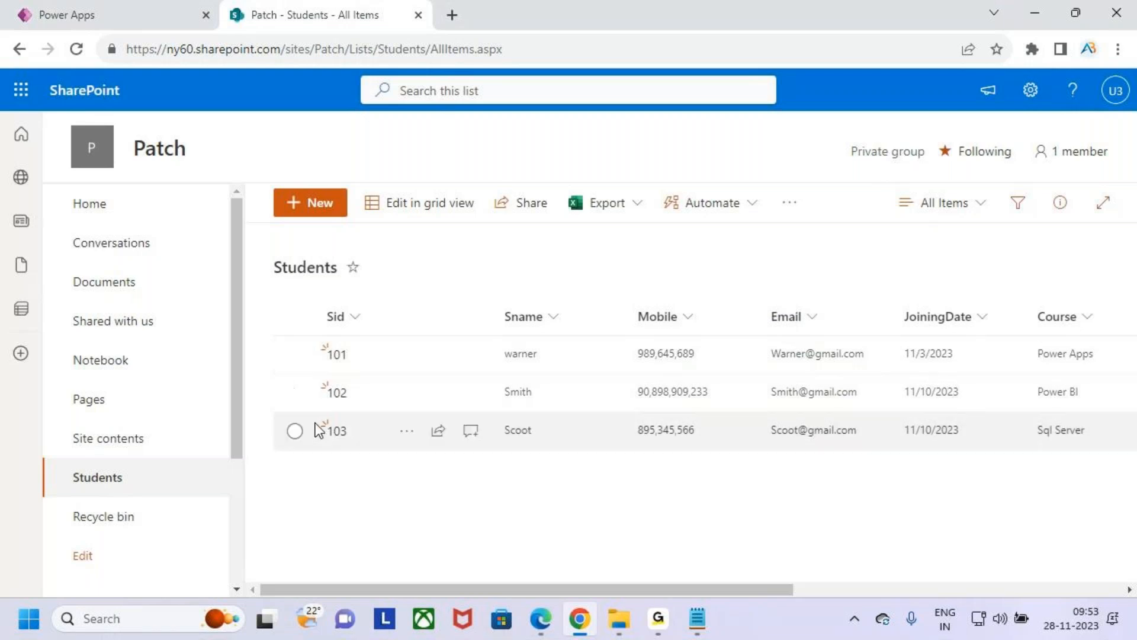
pyautogui.click(111, 10)
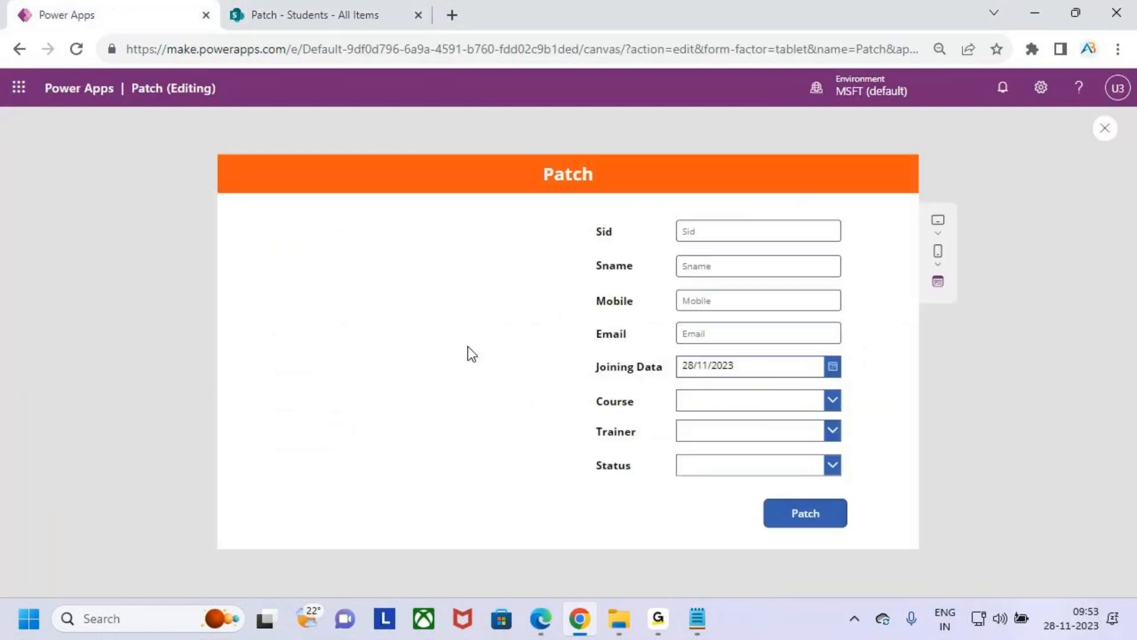
pyautogui.hotkey('ctrl', '2')
pyautogui.moveTo(756, 491); pyautogui.dragTo(862, 540)
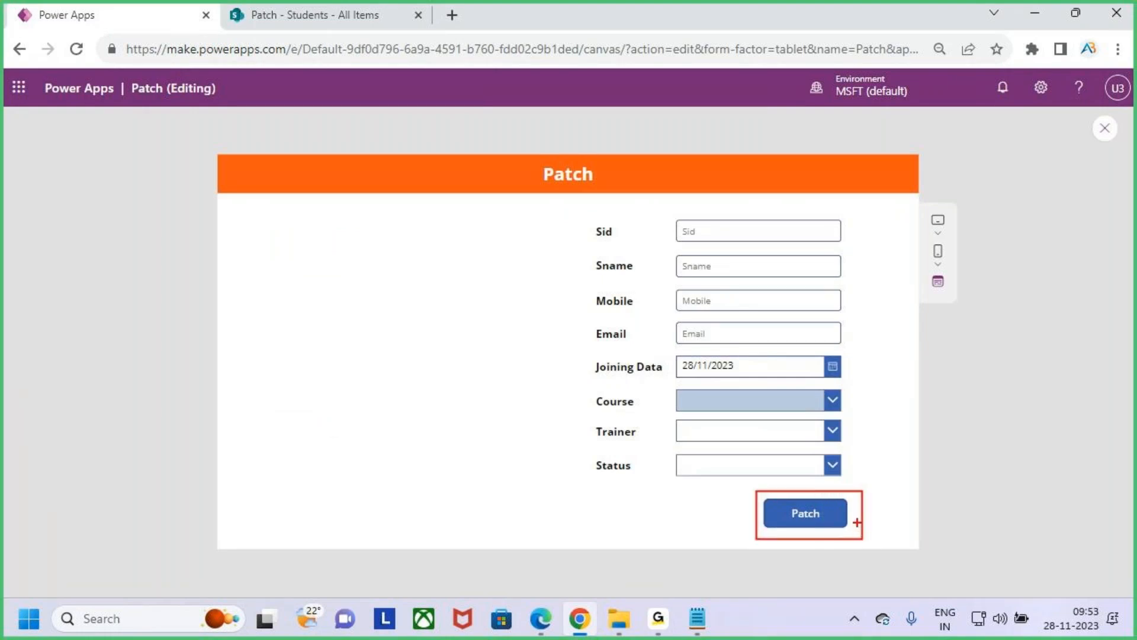
pyautogui.moveTo(831, 507); pyautogui.dragTo(887, 436)
pyautogui.press('Escape')
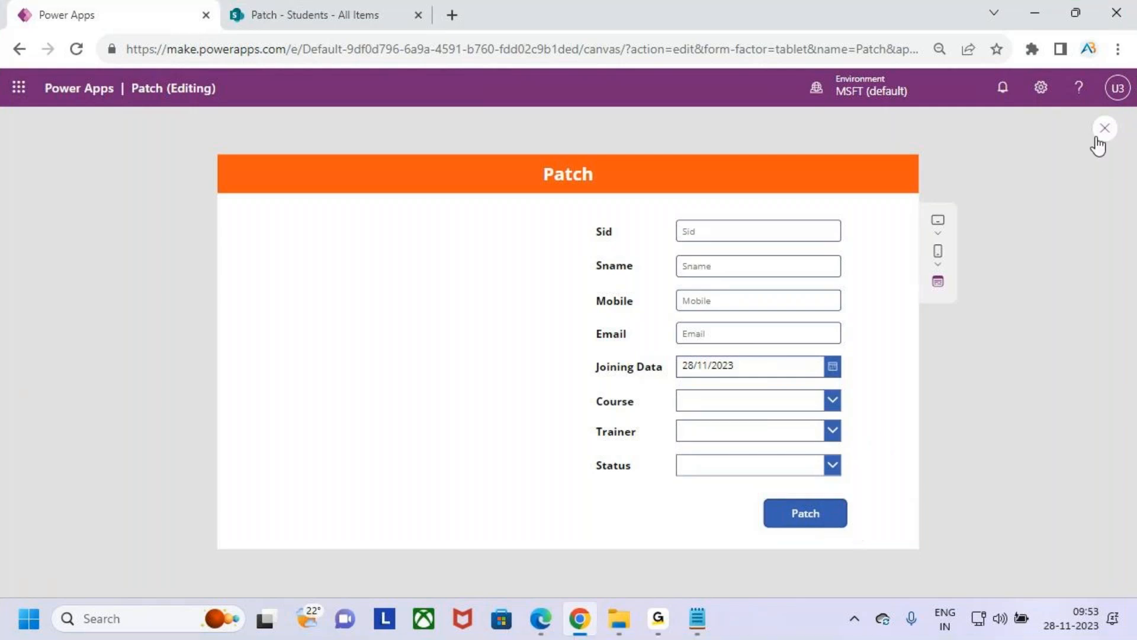
# - Close the app preview, review the records in the SharePoint Students list, and return to the Power Apps editor
pyautogui.click(1105, 129)
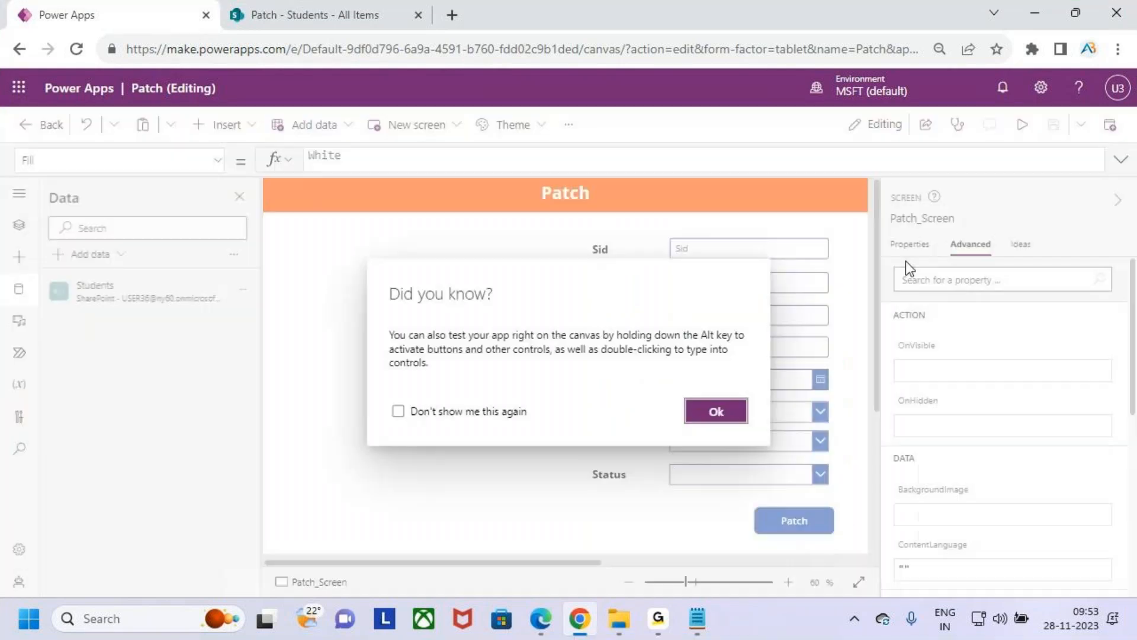
pyautogui.click(737, 411)
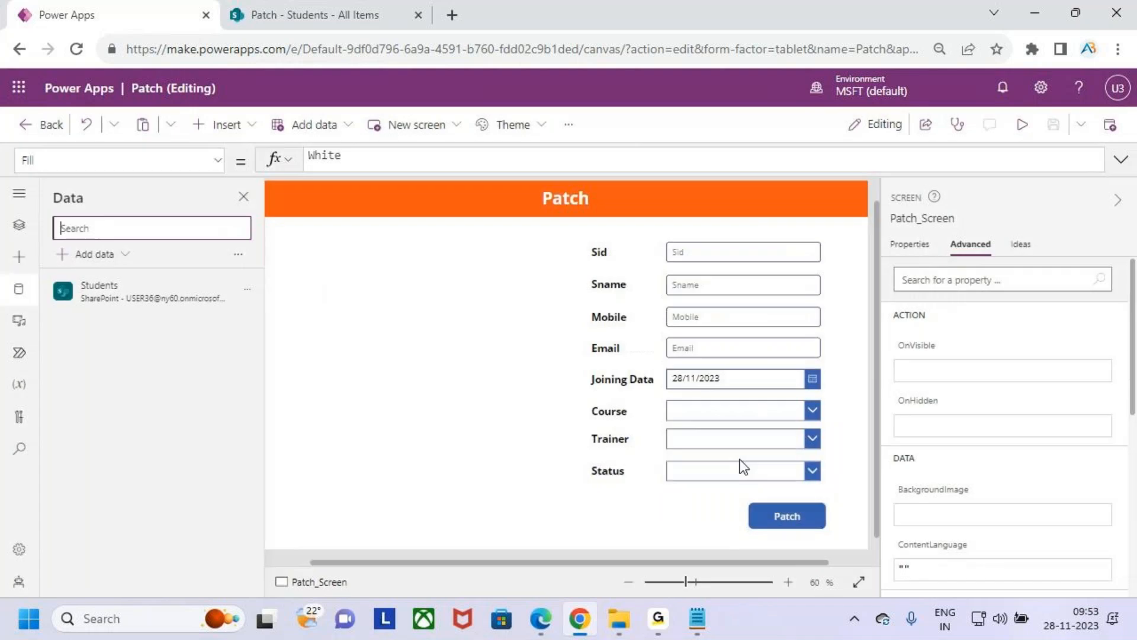
pyautogui.click(333, 2)
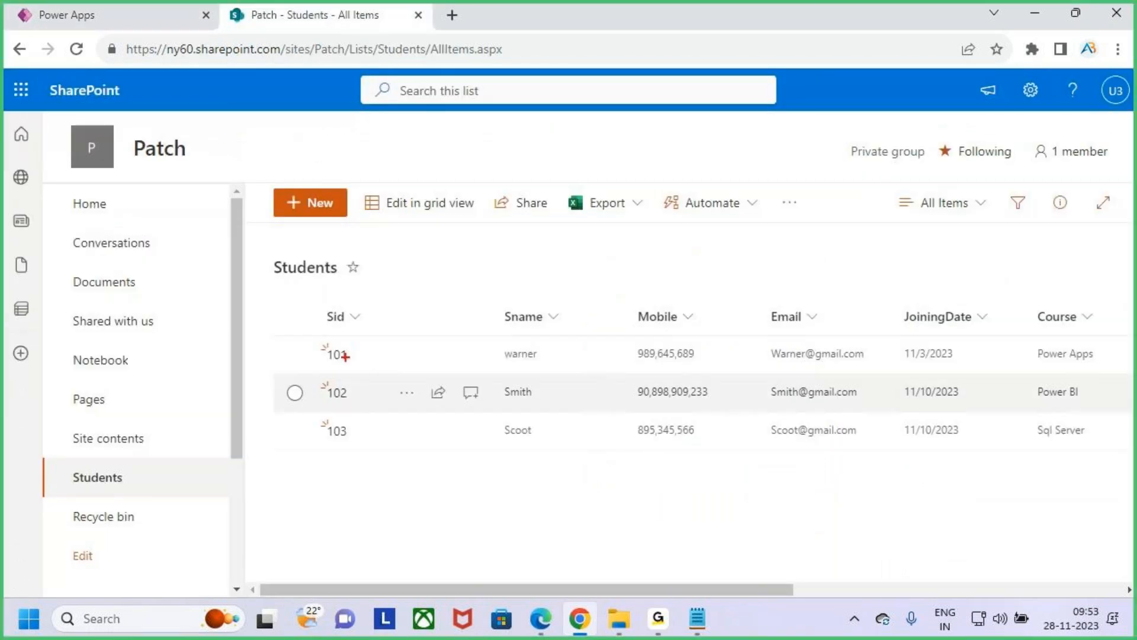
pyautogui.click(108, 7)
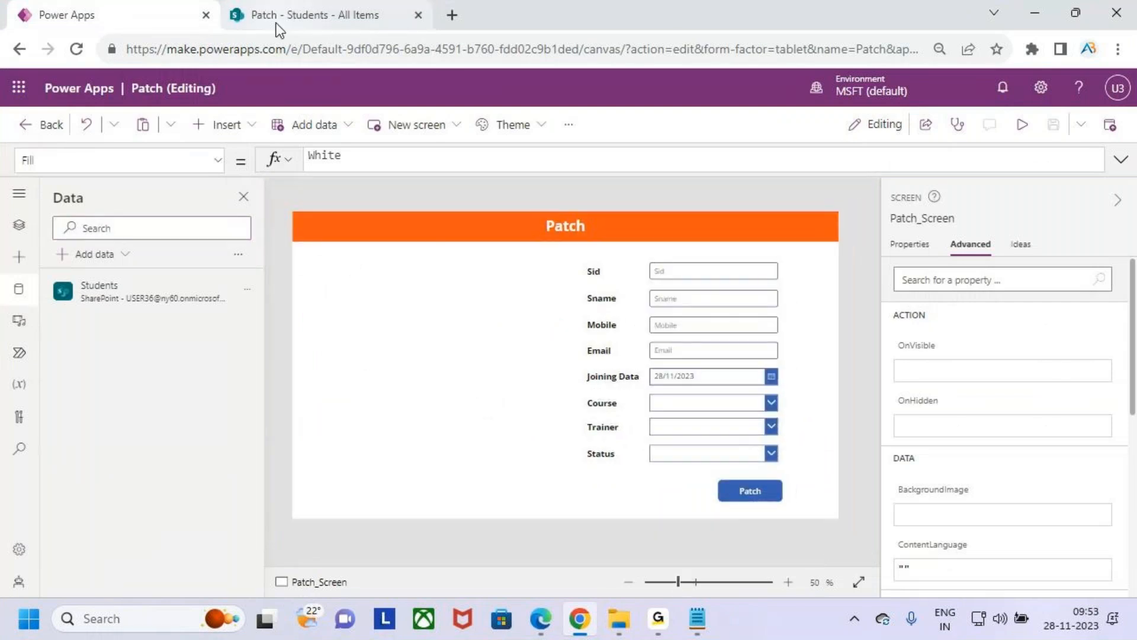
# - Insert a vertical gallery and place it below the orange Patch header, beside the form fields
pyautogui.click(227, 124)
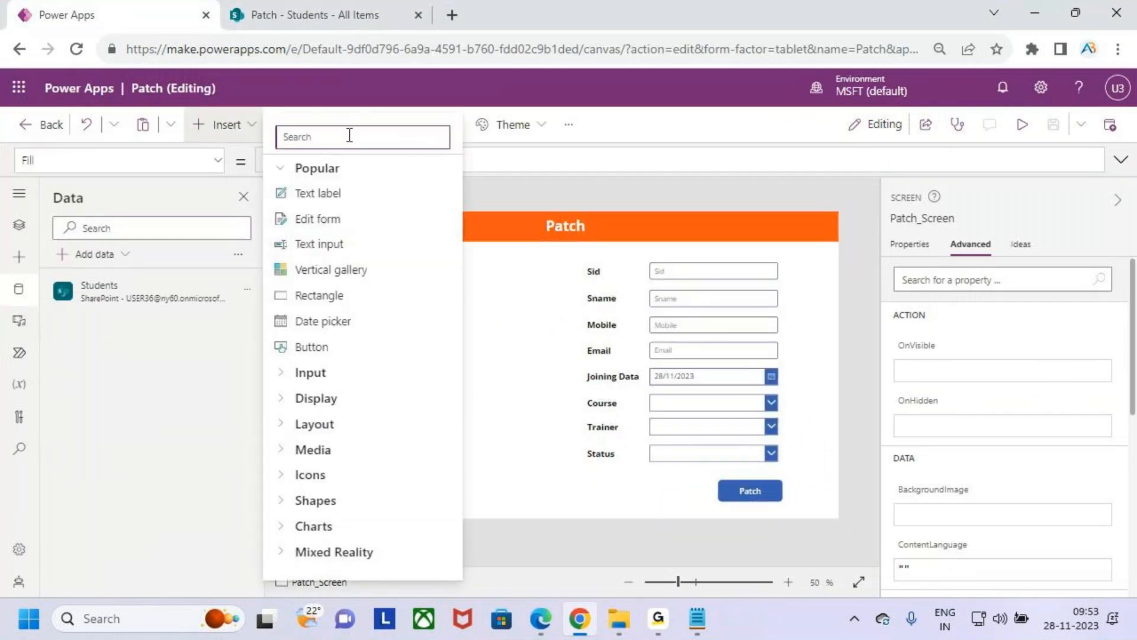
pyautogui.click(381, 277)
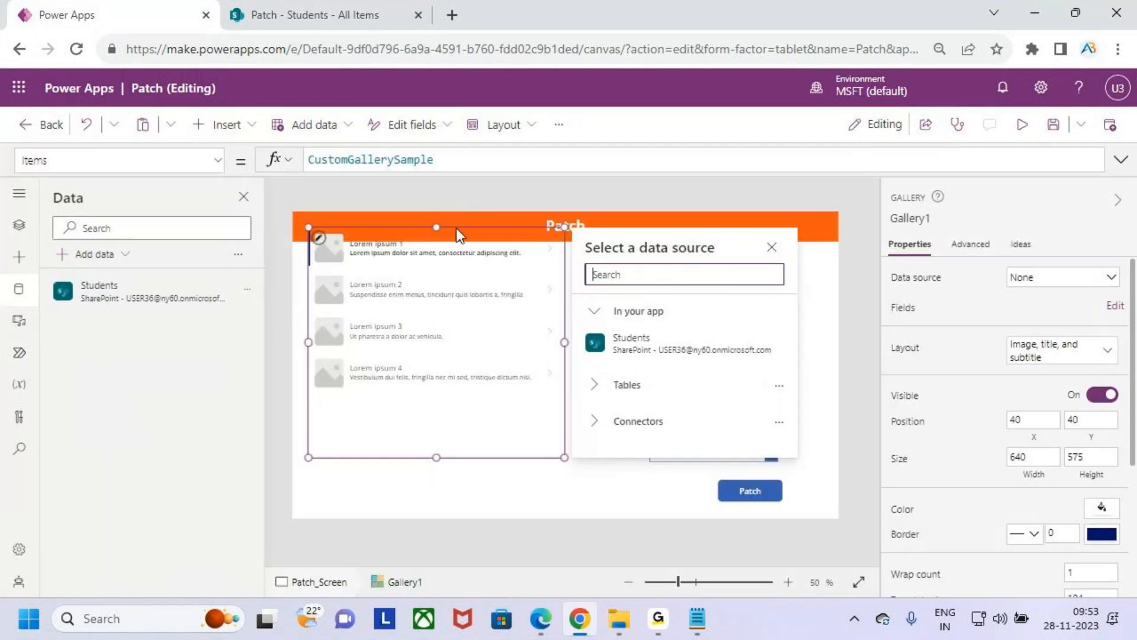
pyautogui.click(457, 228)
pyautogui.moveTo(457, 230); pyautogui.dragTo(459, 260)
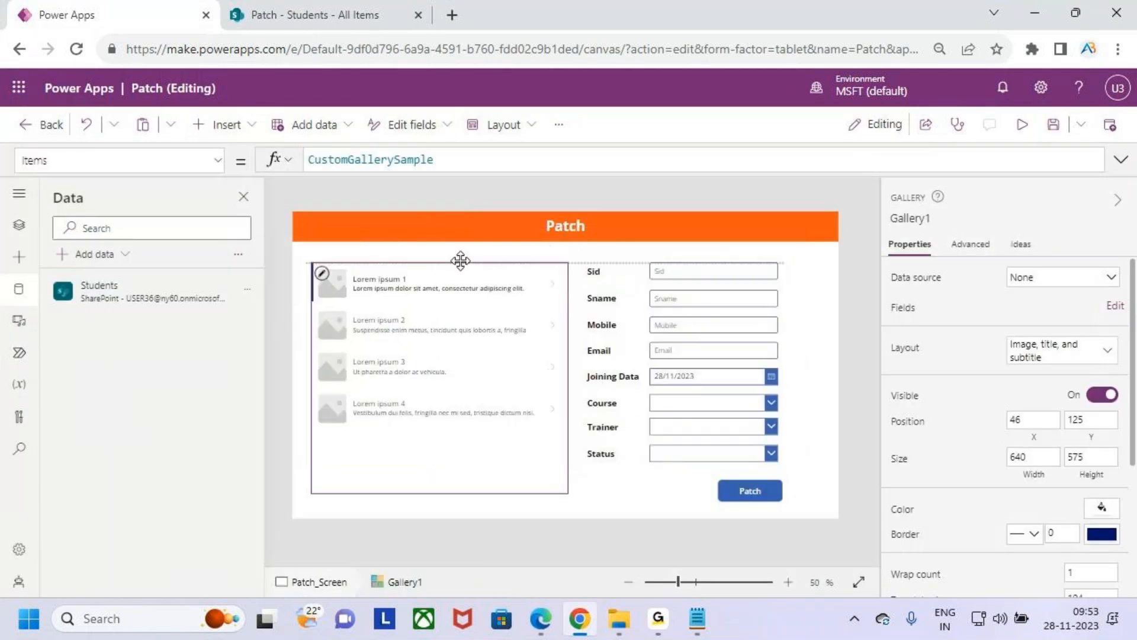
# - Set the gallery's layout to Title, subtitle, and body and its data source to Students
pyautogui.click(1063, 359)
pyautogui.scroll(-1, 1064, 492)
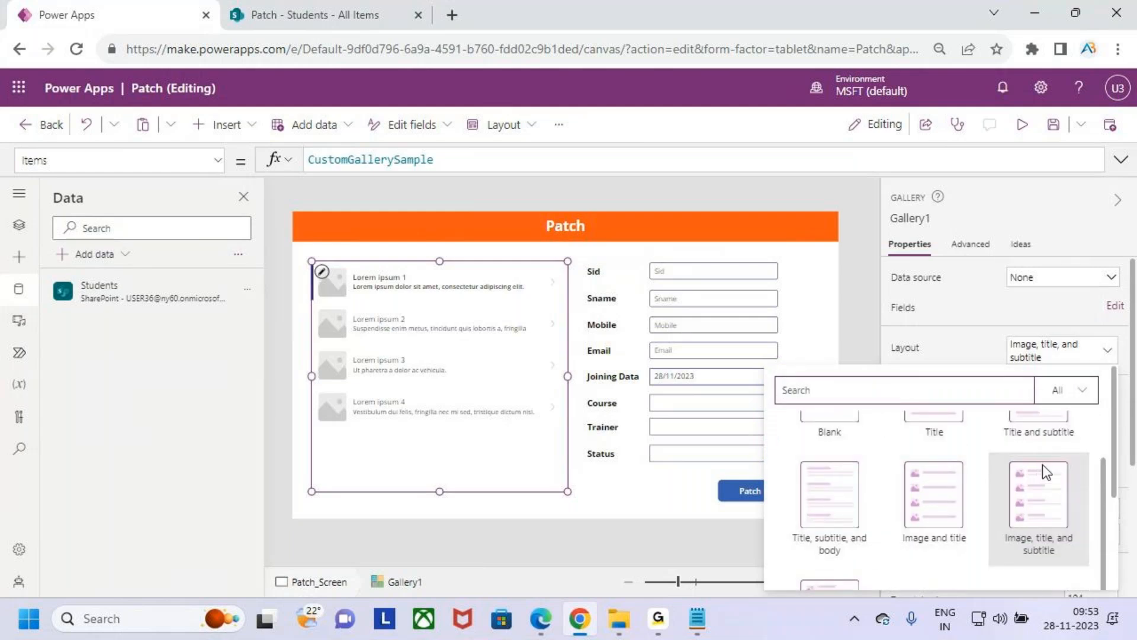
pyautogui.click(832, 498)
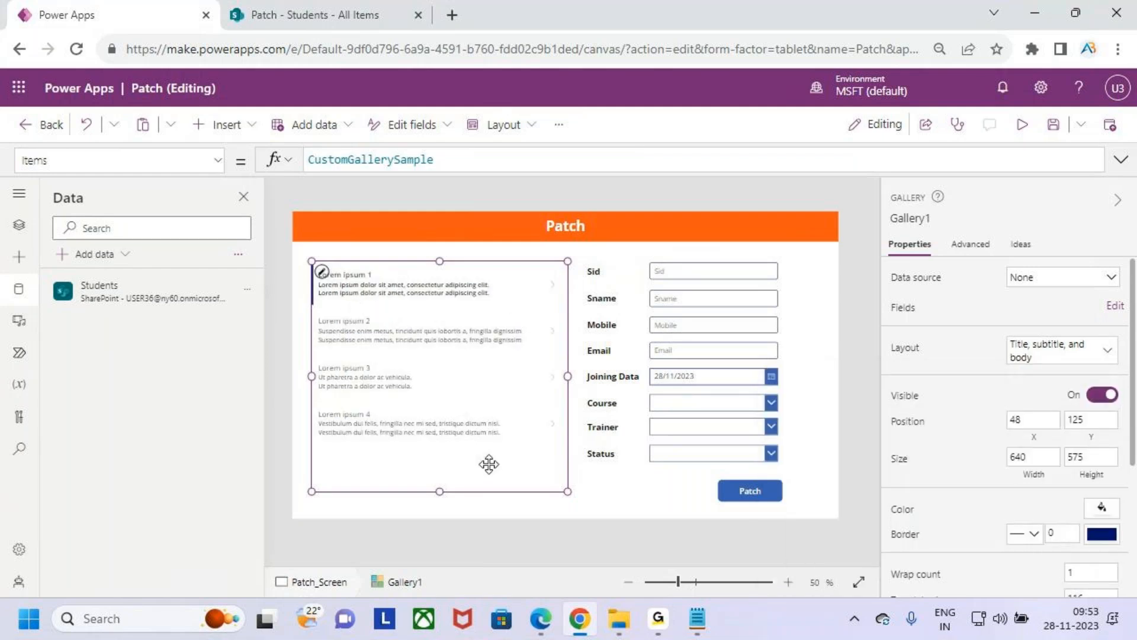
pyautogui.click(1053, 283)
pyautogui.click(1016, 385)
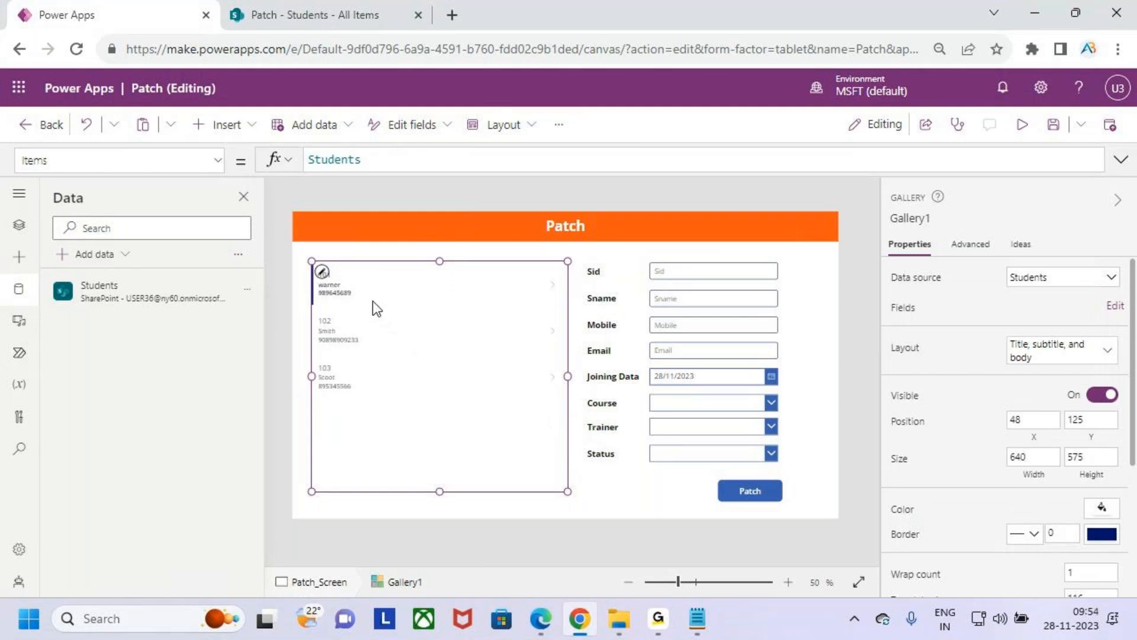
# - Format the gallery's Sid label with font size 16 and Bold weight
pyautogui.scroll(4, 379, 305)
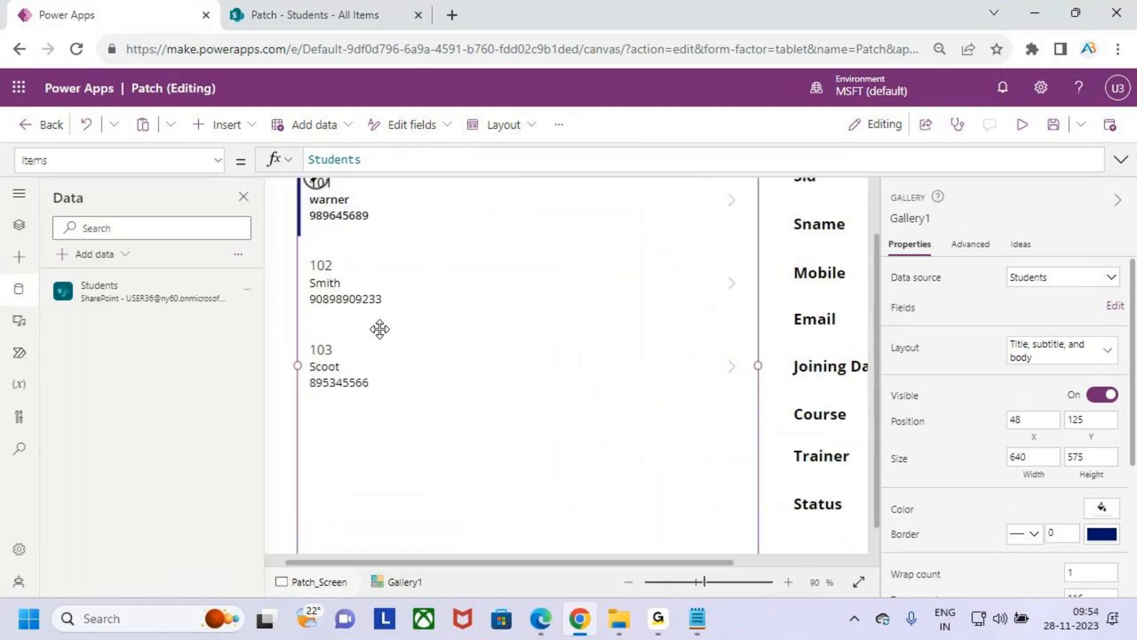
pyautogui.scroll(3, 416, 421)
pyautogui.click(333, 317)
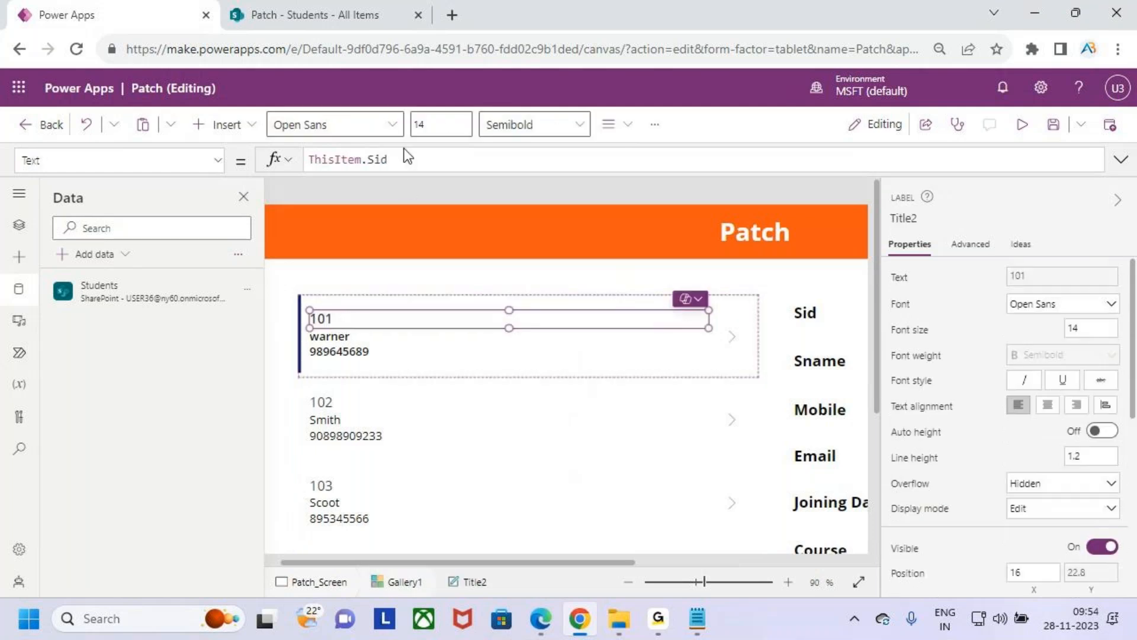
pyautogui.click(447, 122)
pyautogui.write('16')
pyautogui.press('Return')
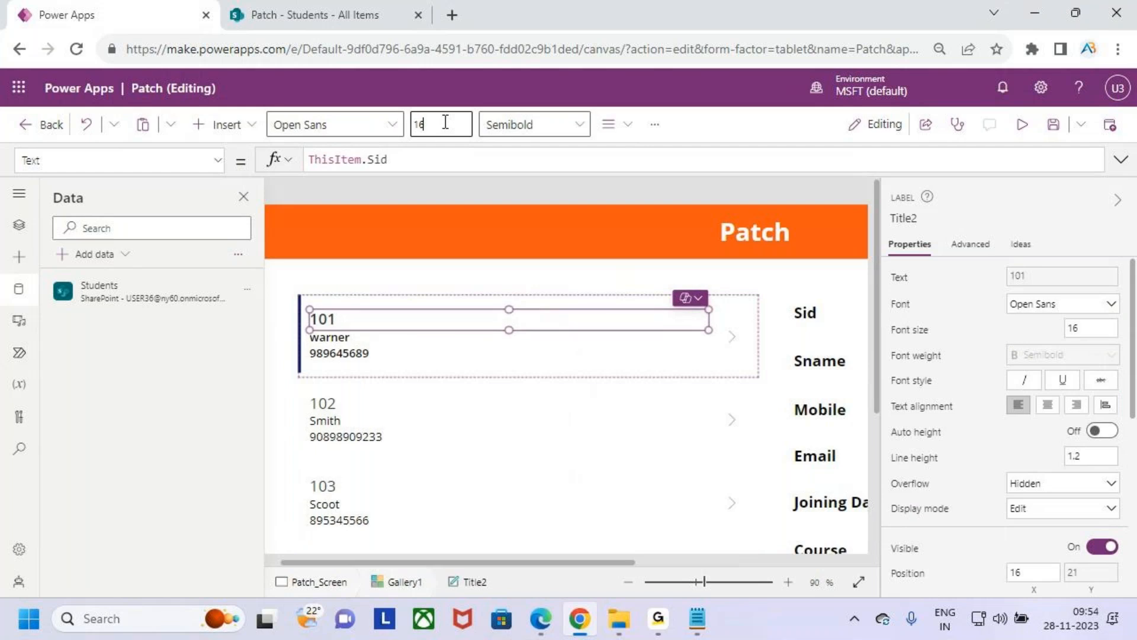
pyautogui.click(536, 129)
pyautogui.click(531, 157)
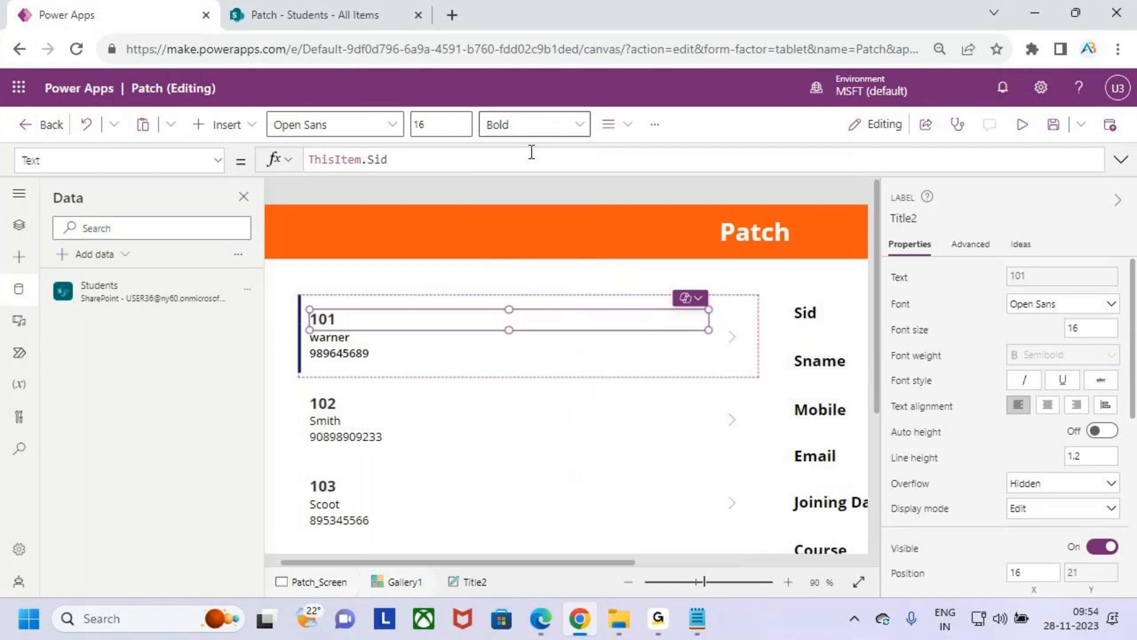
# - Format the gallery's Sname label with font size 14 and Bold weight
pyautogui.click(340, 339)
pyautogui.click(439, 125)
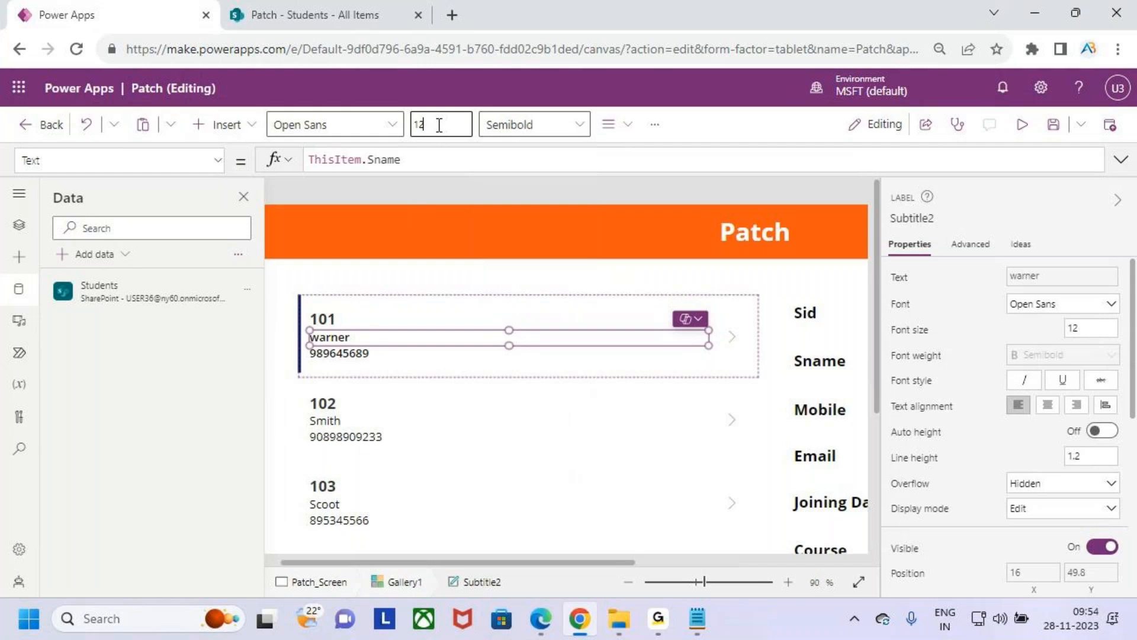
pyautogui.write('14')
pyautogui.press('Return')
pyautogui.click(528, 131)
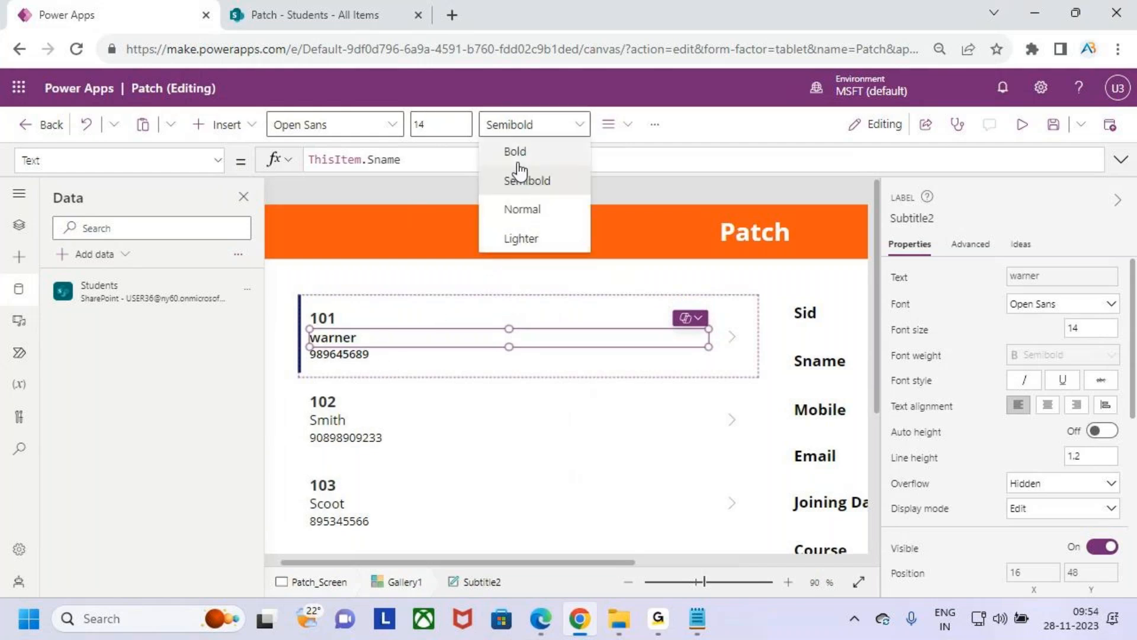
pyautogui.click(519, 152)
# - Set the gallery's body label text to ThisItem.Course.Value and its font size to 14
pyautogui.click(371, 354)
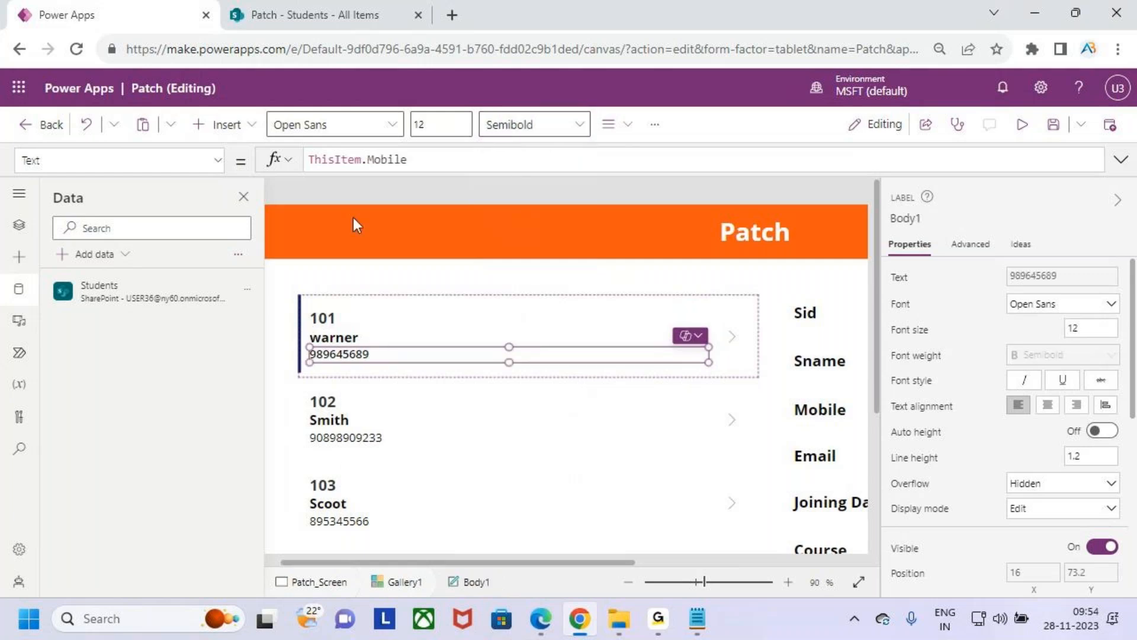
pyautogui.click(431, 165)
pyautogui.press('BackSpace')
pyautogui.press('BackSpace')
pyautogui.press('BackSpace')
pyautogui.press('BackSpace')
pyautogui.press('BackSpace')
pyautogui.press('BackSpace')
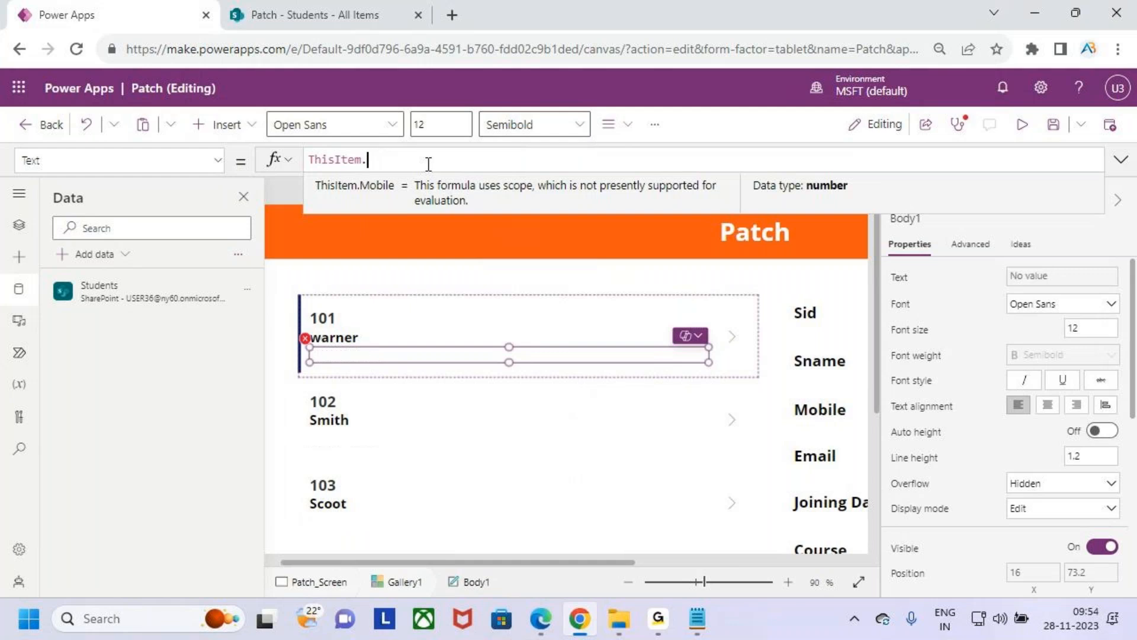
pyautogui.write('cour')
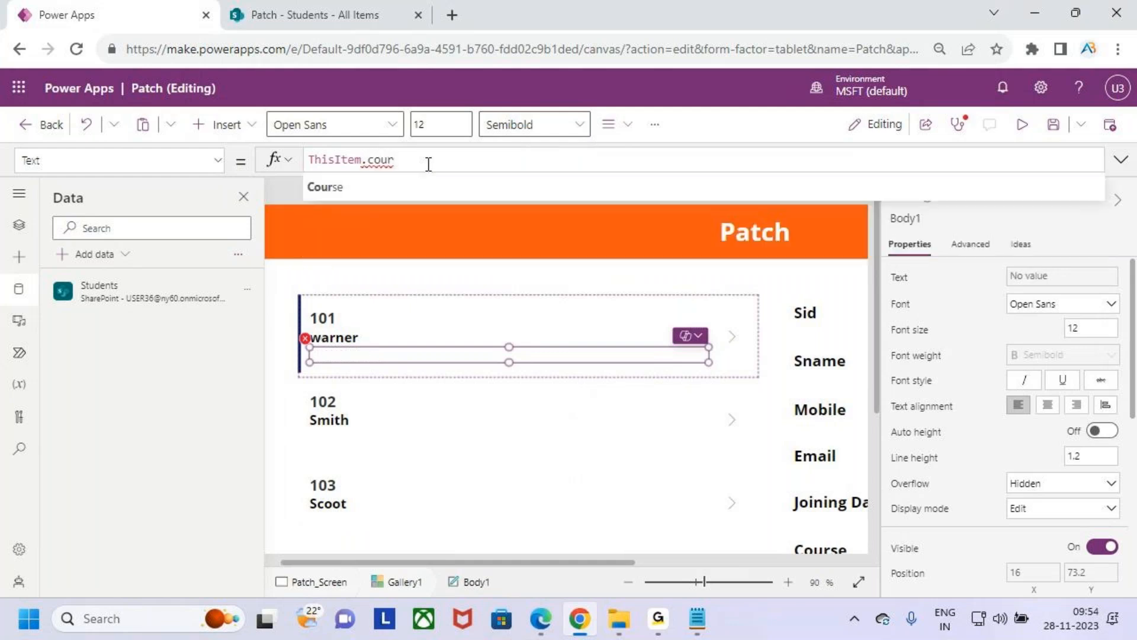
pyautogui.press('Tab')
pyautogui.write('.va')
pyautogui.press('Tab')
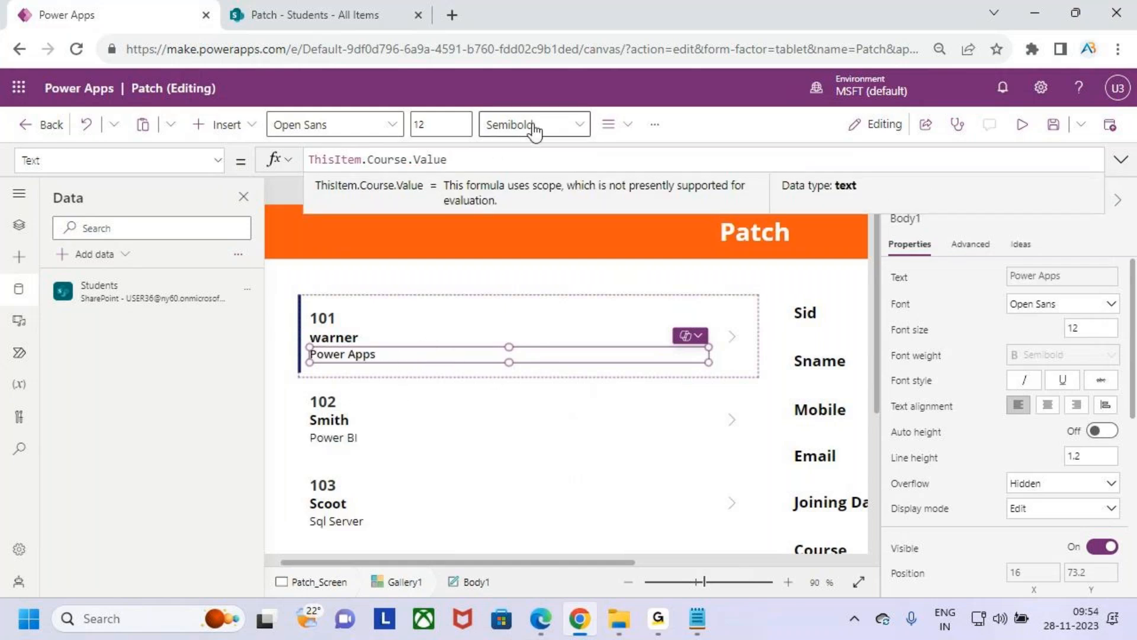
pyautogui.click(431, 124)
pyautogui.write('14')
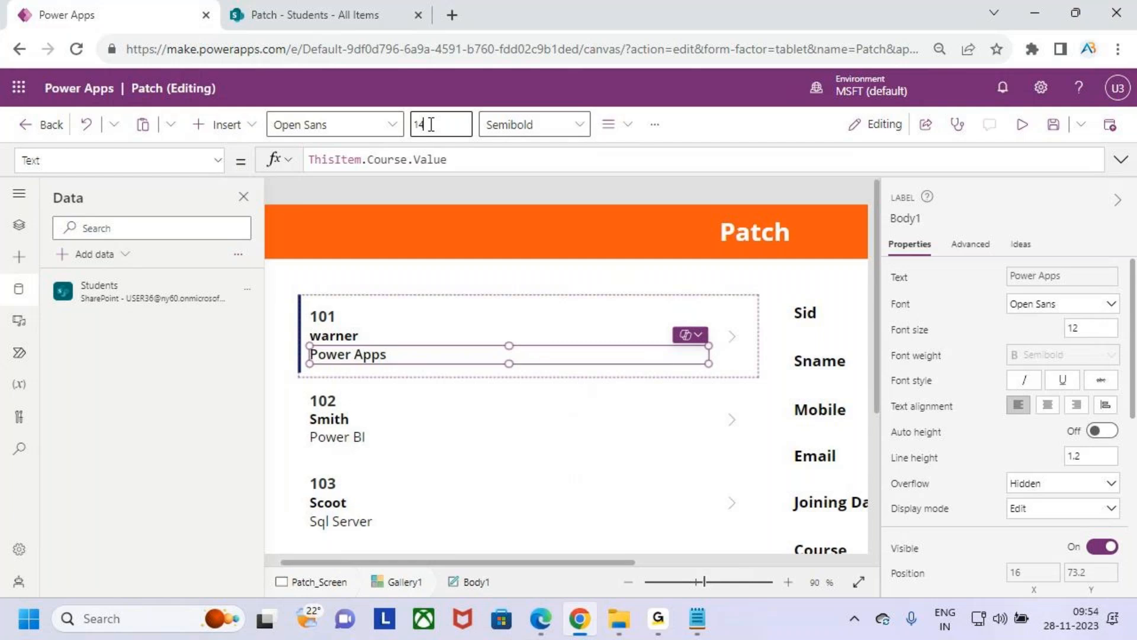
# - Increase the gallery's Sname label to font size 16 and its Sid label to font size 18
pyautogui.click(368, 335)
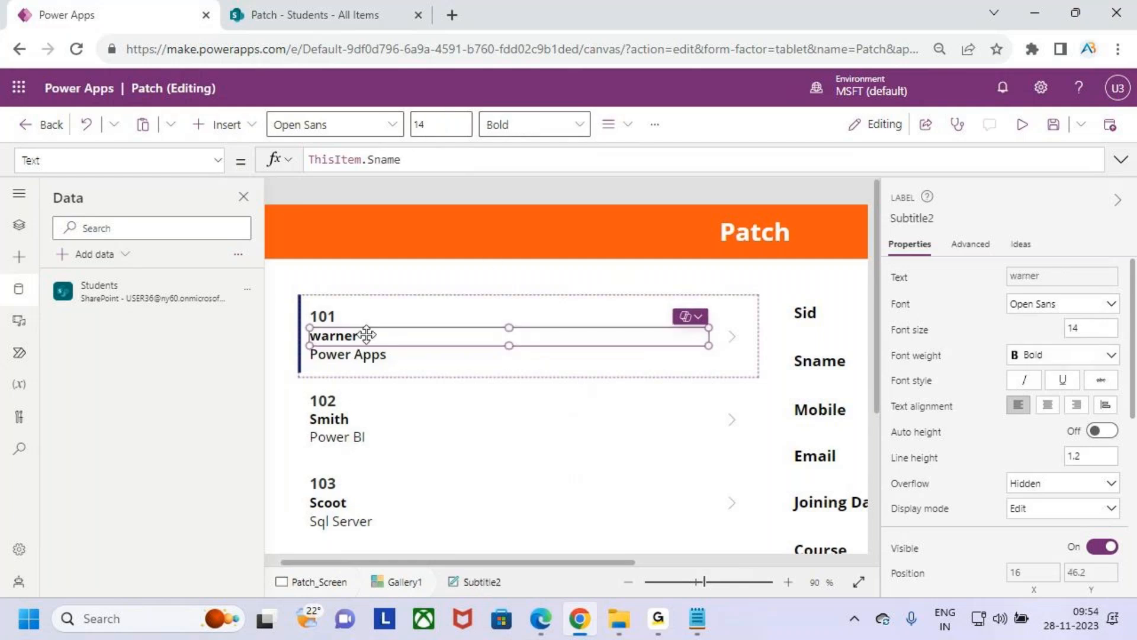
pyautogui.click(453, 120)
pyautogui.press('BackSpace')
pyautogui.write('6')
pyautogui.click(356, 316)
pyautogui.click(440, 124)
pyautogui.write('8')
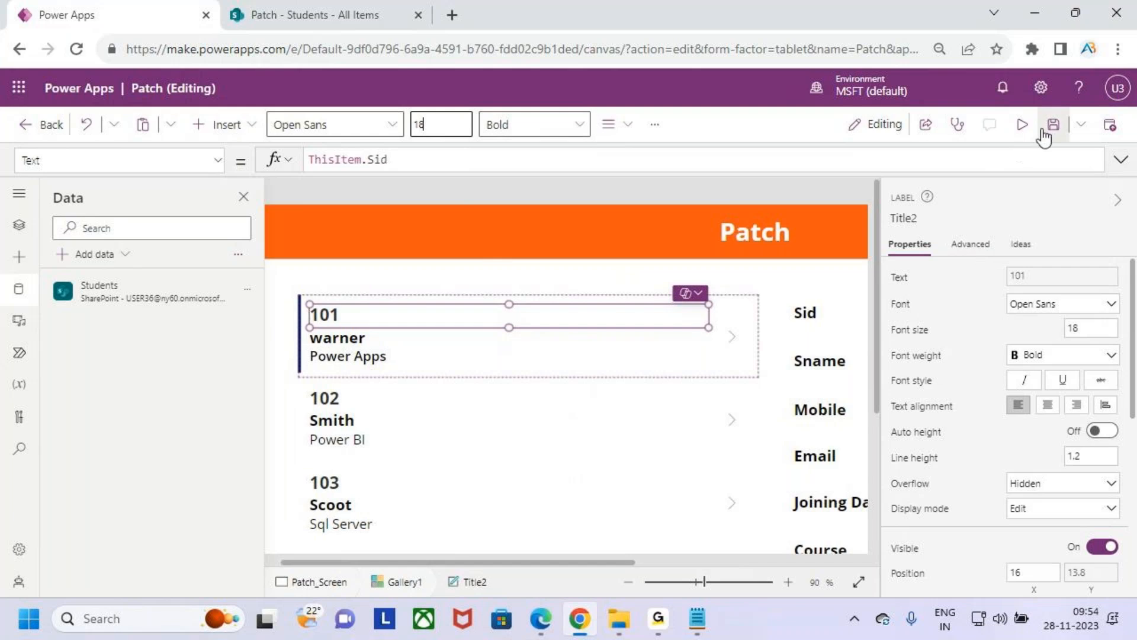
# - Preview the app to check the gallery's record display, close the preview and dismiss the tip
pyautogui.click(1023, 126)
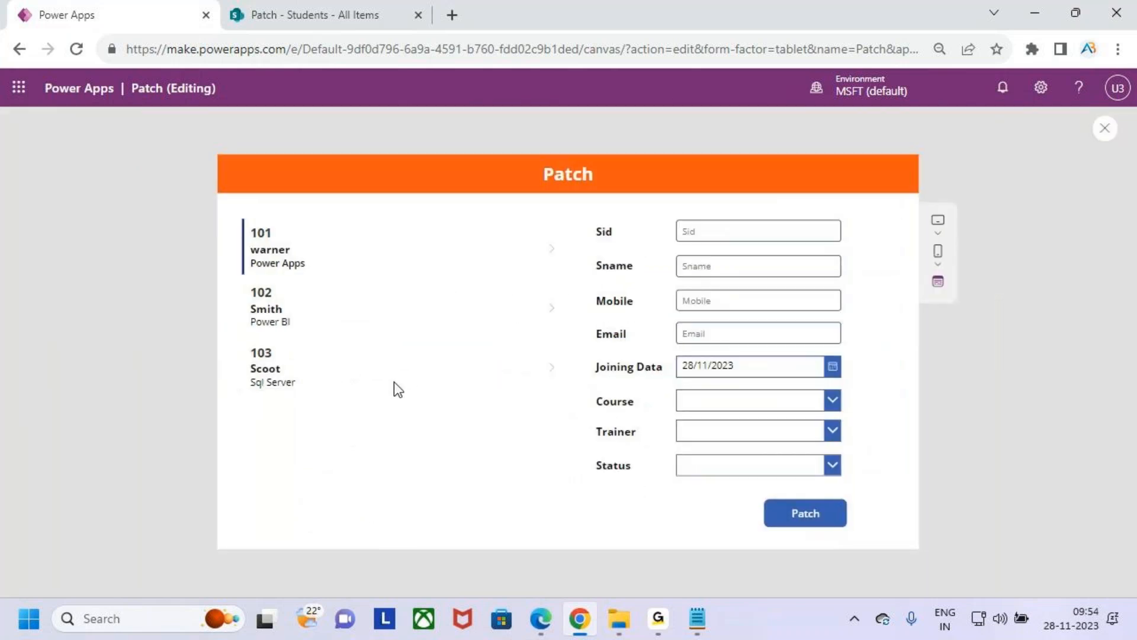
pyautogui.press('Escape')
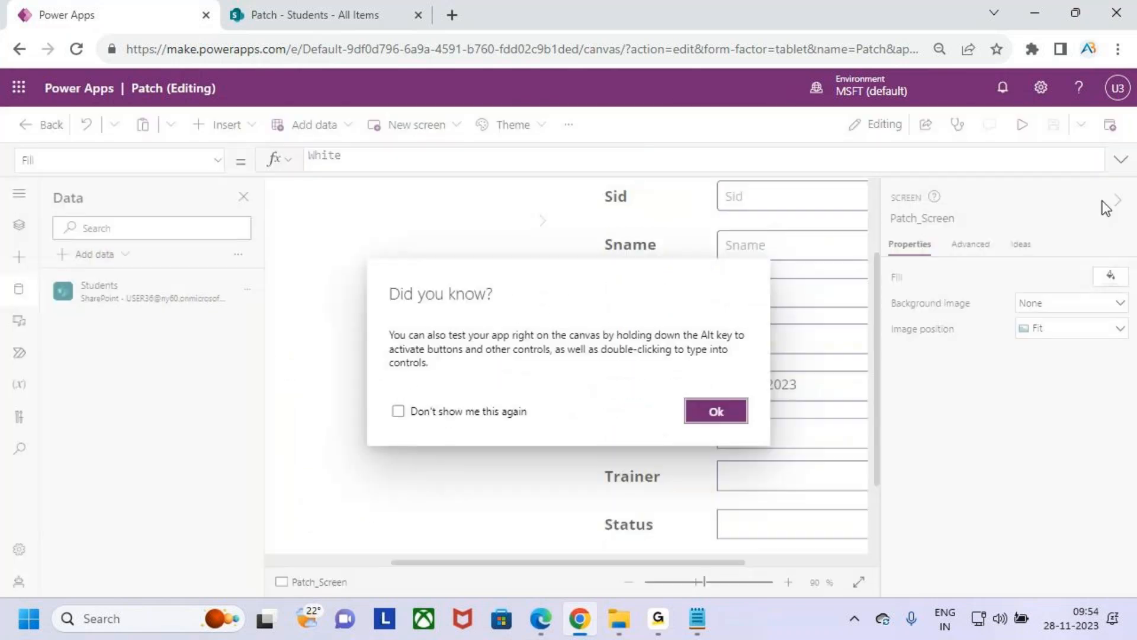
pyautogui.press('Escape')
# - Narrow the gallery to a width of about 556 and reposition it at about X 68, Y 129
pyautogui.click(449, 422)
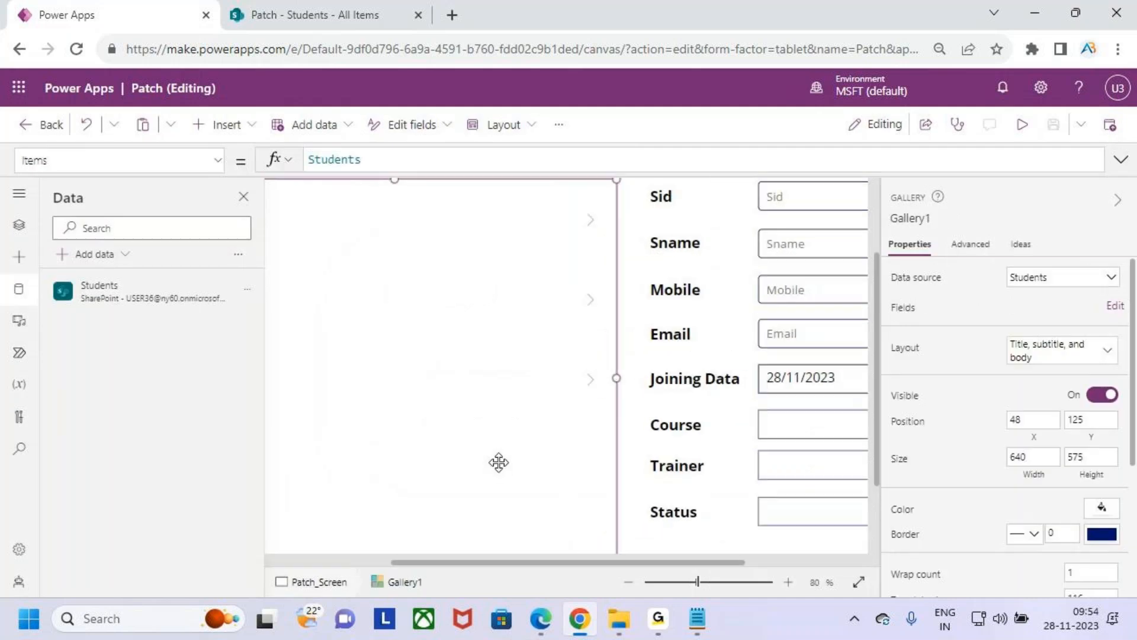
pyautogui.moveTo(591, 390); pyautogui.dragTo(500, 401)
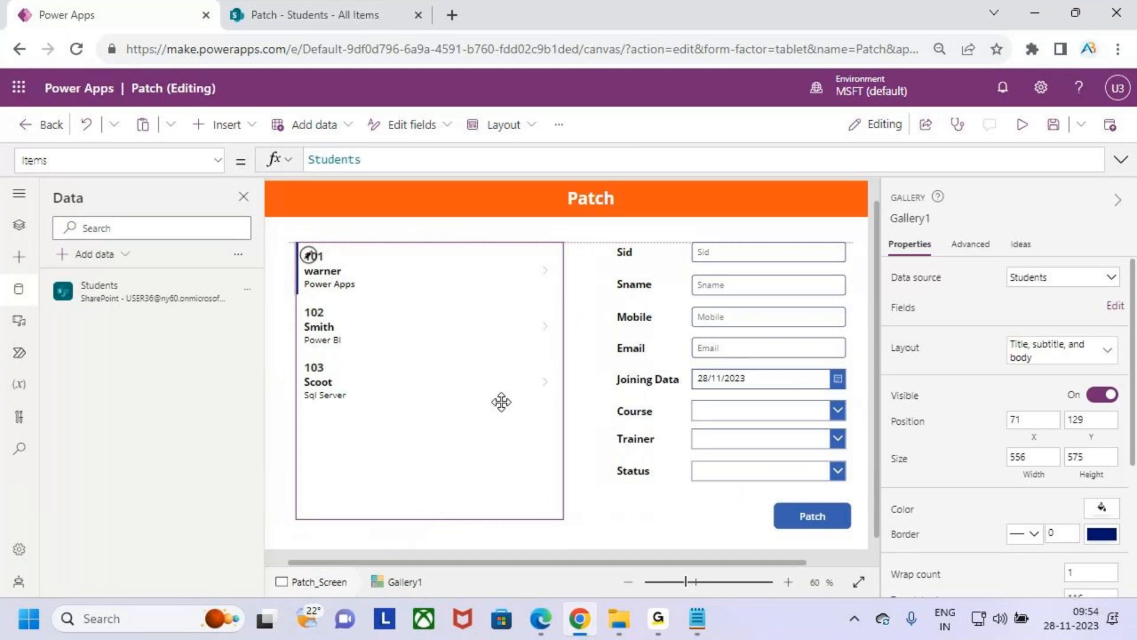
pyautogui.scroll(-1, 561, 488)
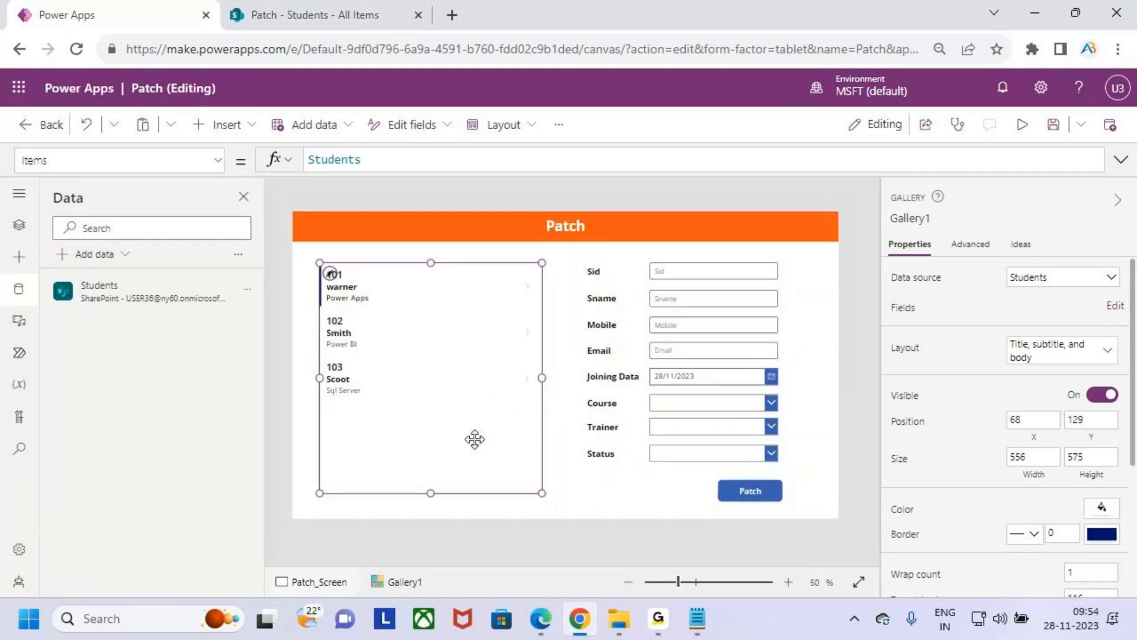
pyautogui.scroll(-3, 1094, 488)
# - Give the gallery a border with a thickness of 2
pyautogui.click(1071, 323)
pyautogui.write('2')
pyautogui.click(560, 495)
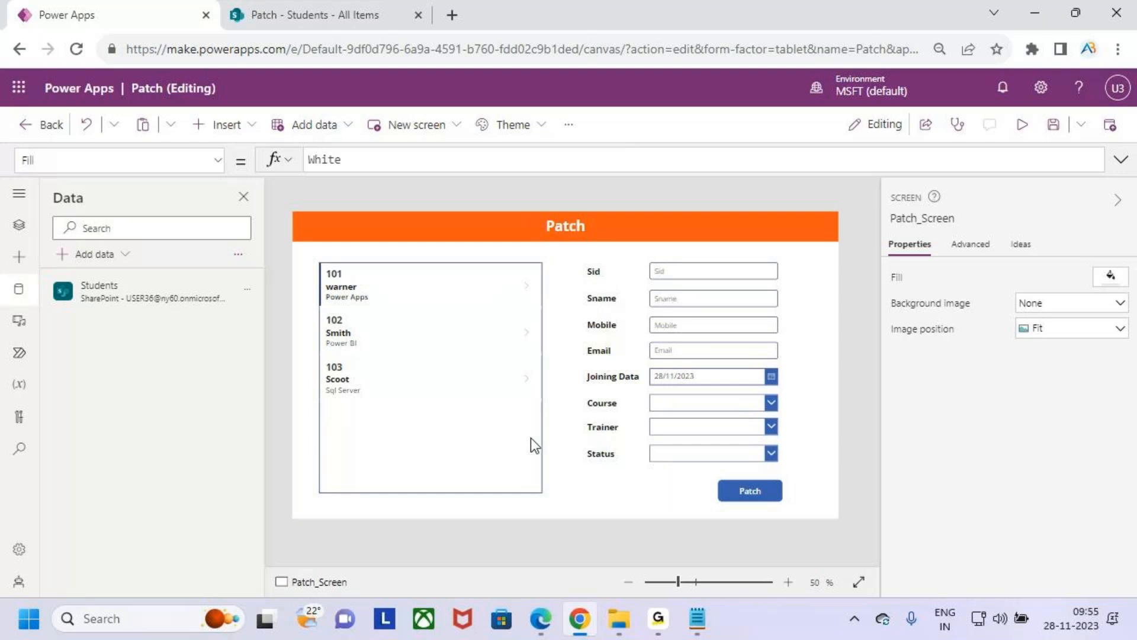
pyautogui.hotkey('ctrl', '2')
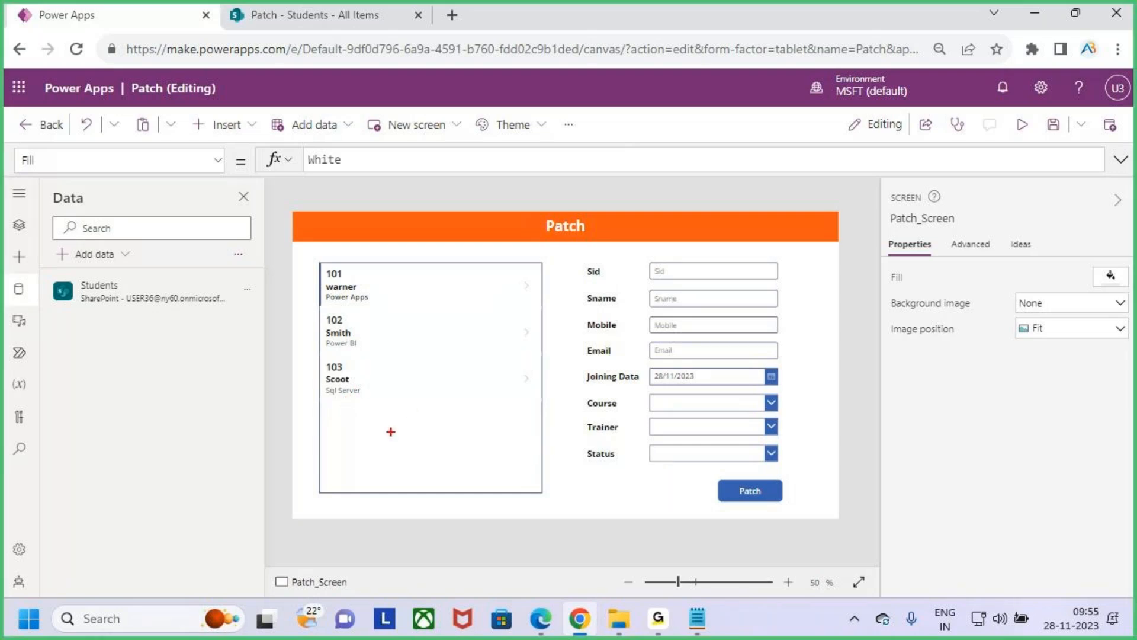
pyautogui.moveTo(403, 248); pyautogui.dragTo(401, 269)
pyautogui.press('Escape')
# - Sort the gallery's Items by the Modified column in descending order with Sort(Students,Modified,SortOrder.Descending)
pyautogui.click(446, 456)
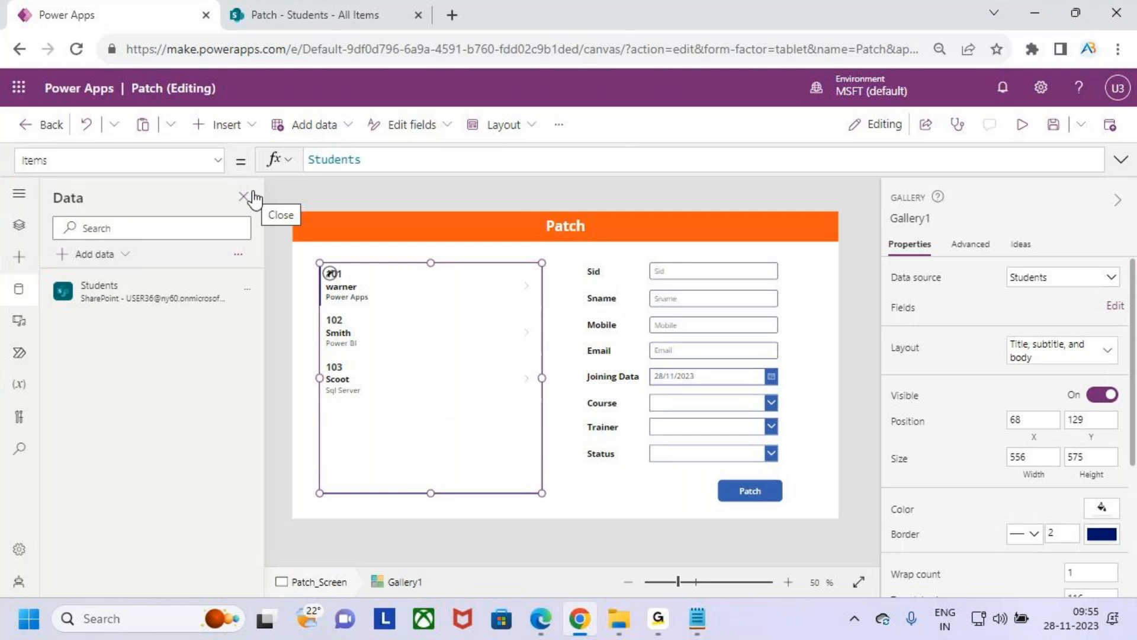
pyautogui.click(393, 162)
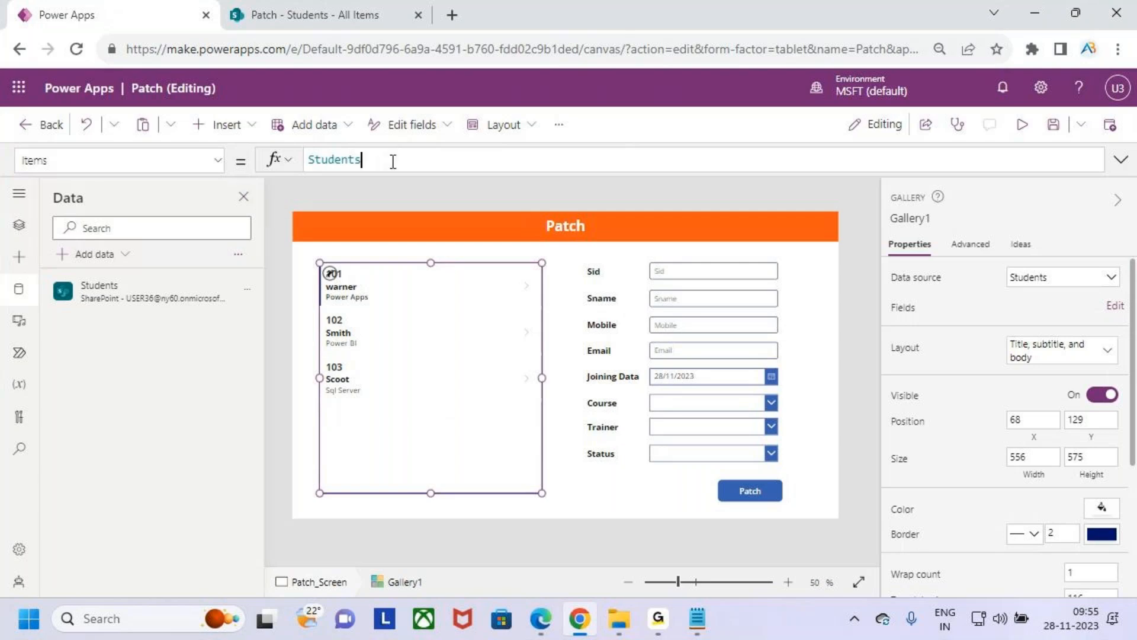
pyautogui.doubleClick(363, 159)
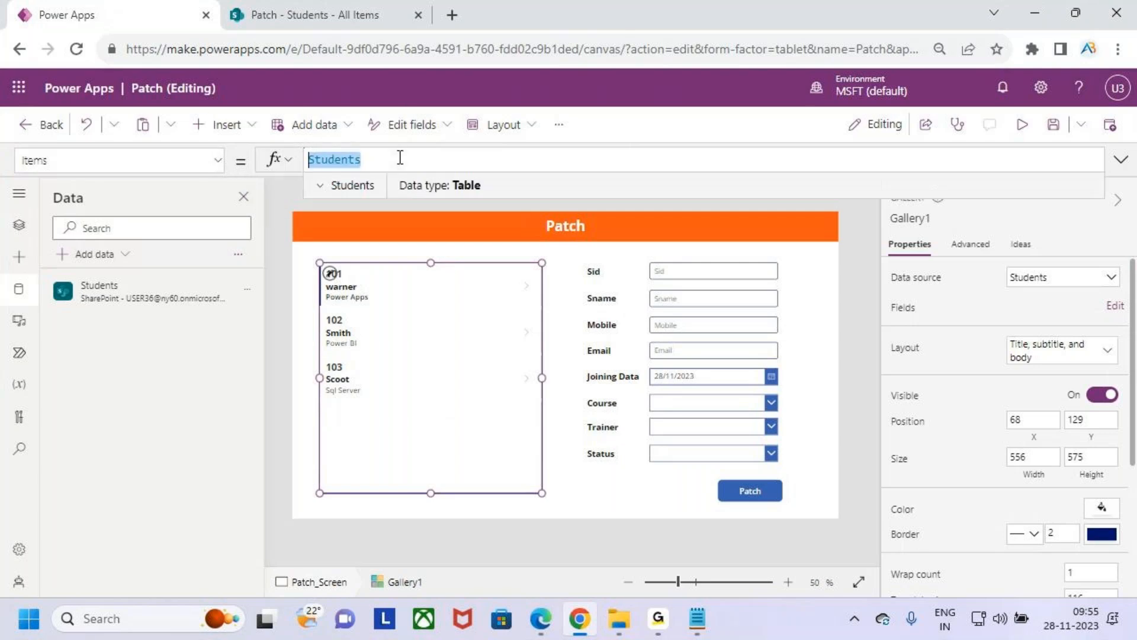
pyautogui.press('Left')
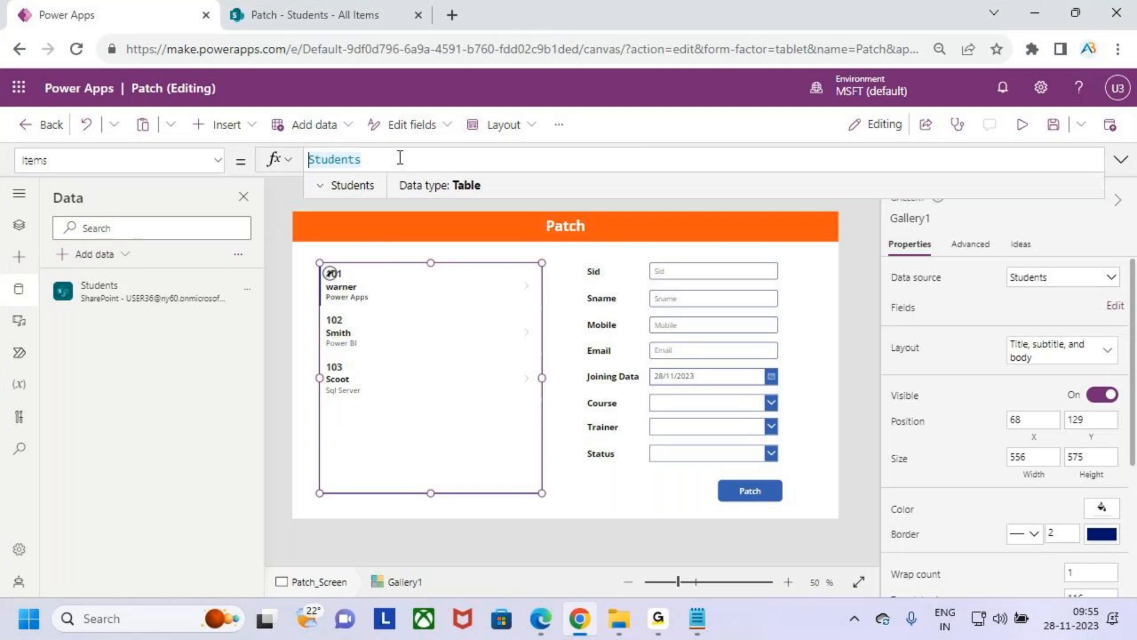
pyautogui.write('sort(')
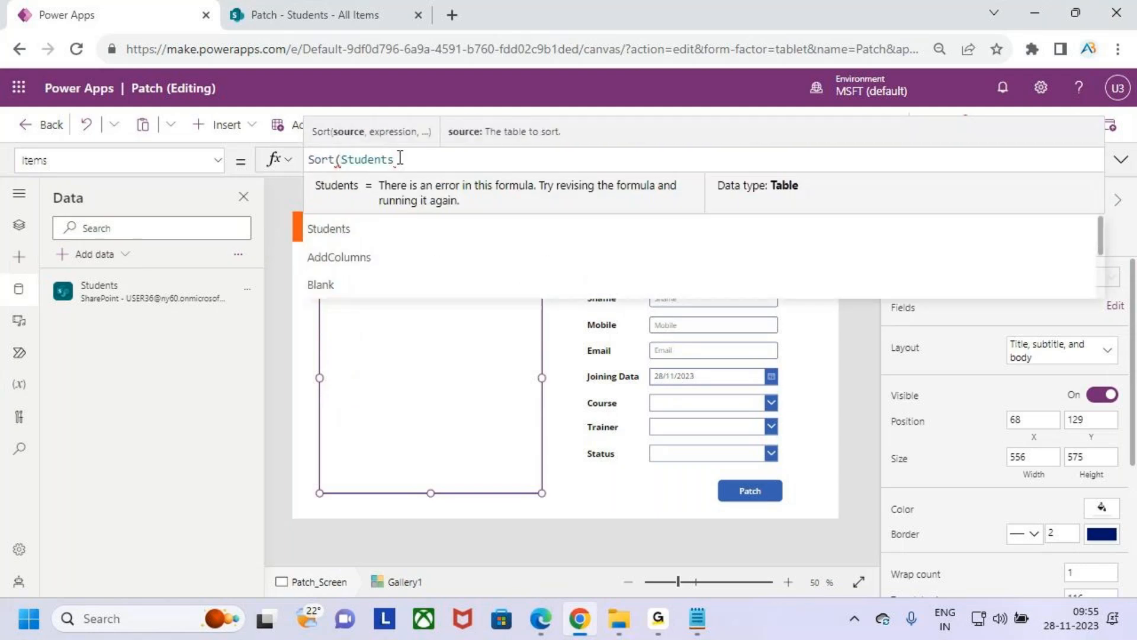
pyautogui.press('Right')
pyautogui.press('Right')
pyautogui.press('Right')
pyautogui.press('Right')
pyautogui.press('Right')
pyautogui.press('Right')
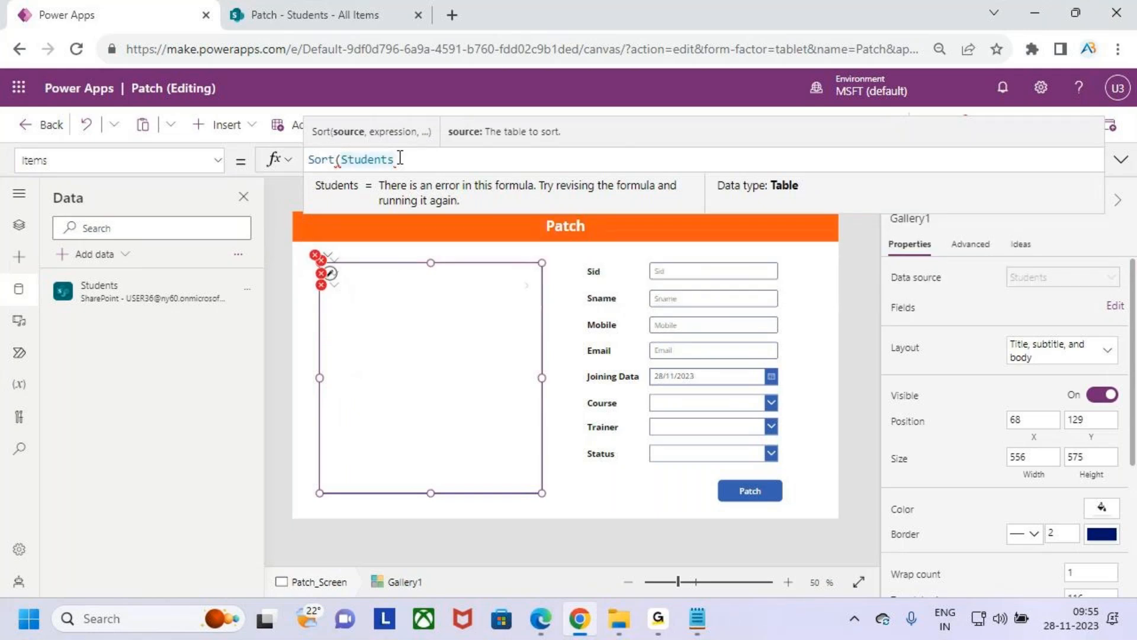
pyautogui.write(',')
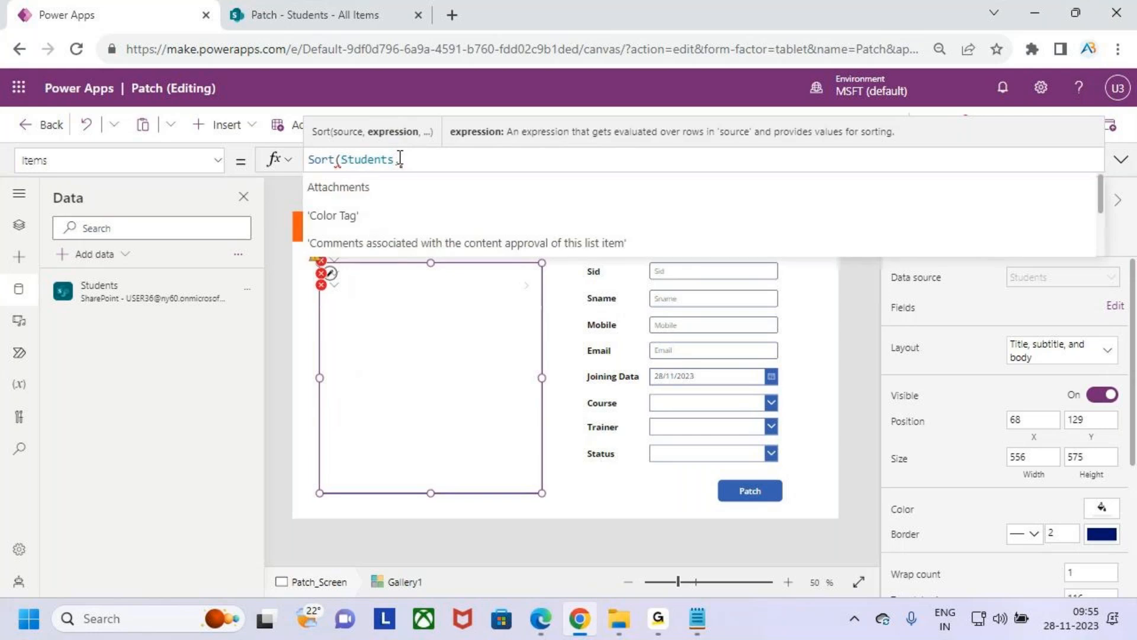
pyautogui.write('mod')
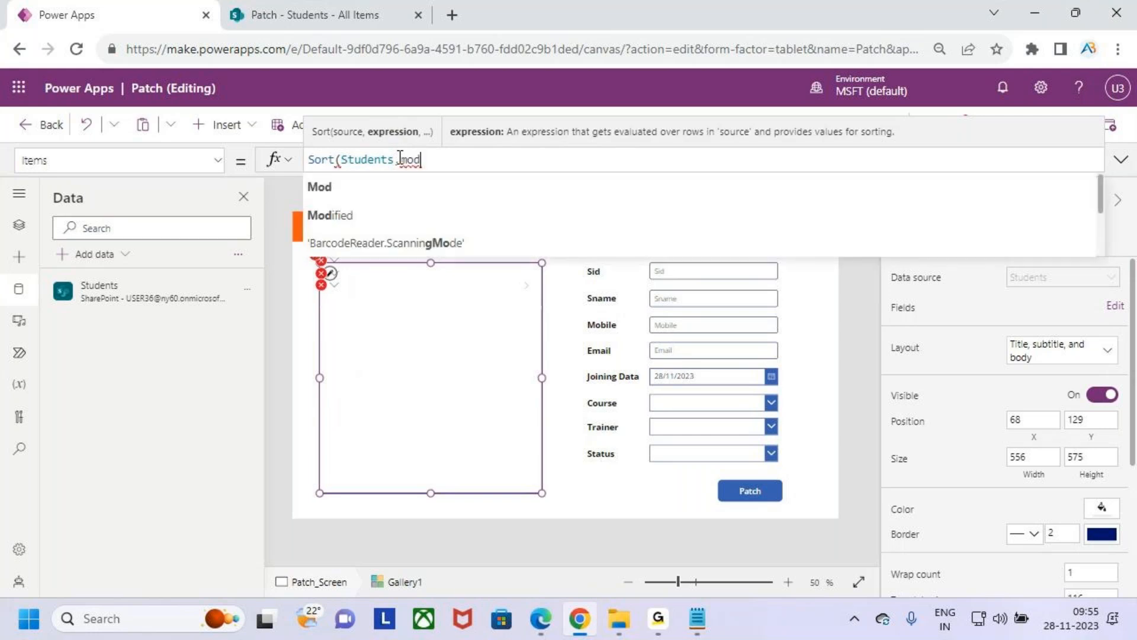
pyautogui.press('BackSpace')
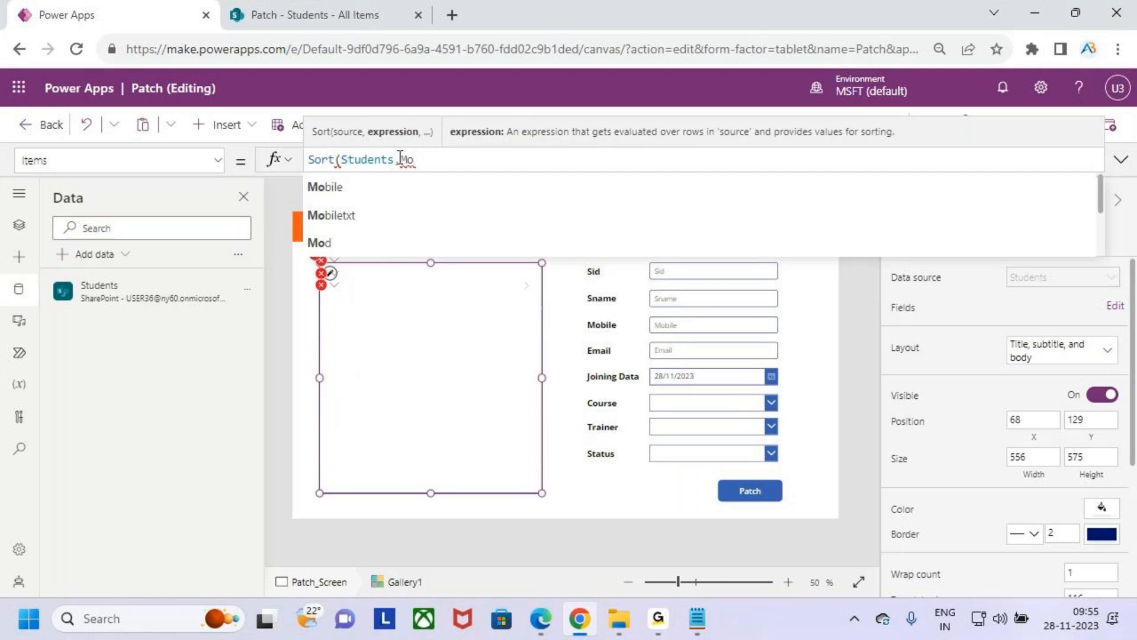
pyautogui.press('Down')
pyautogui.press('Tab')
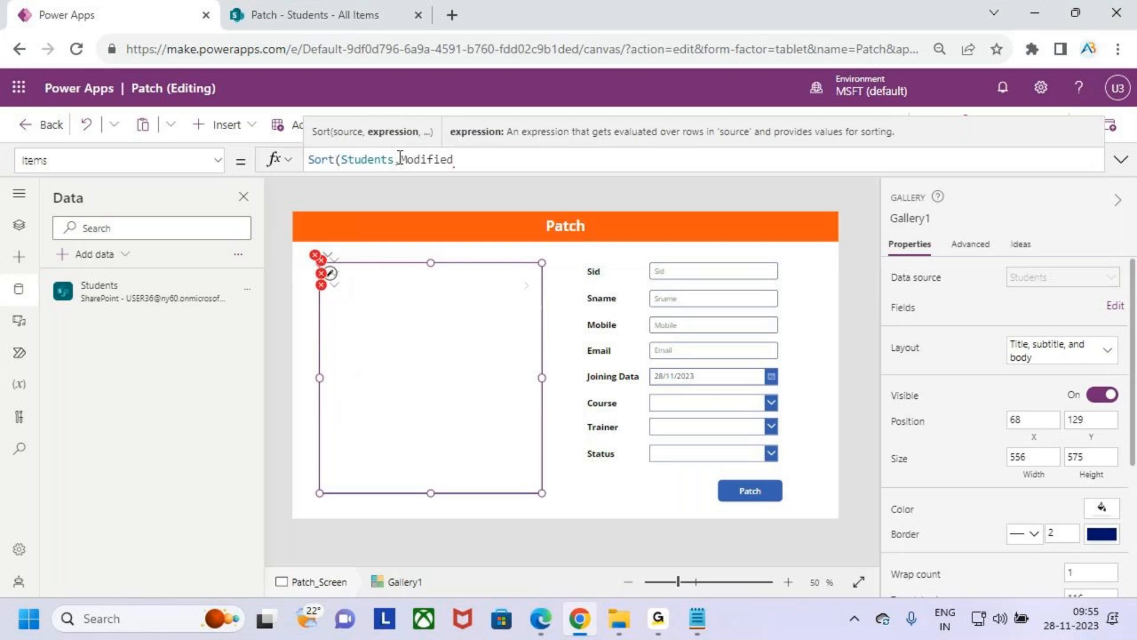
pyautogui.write(',desc')
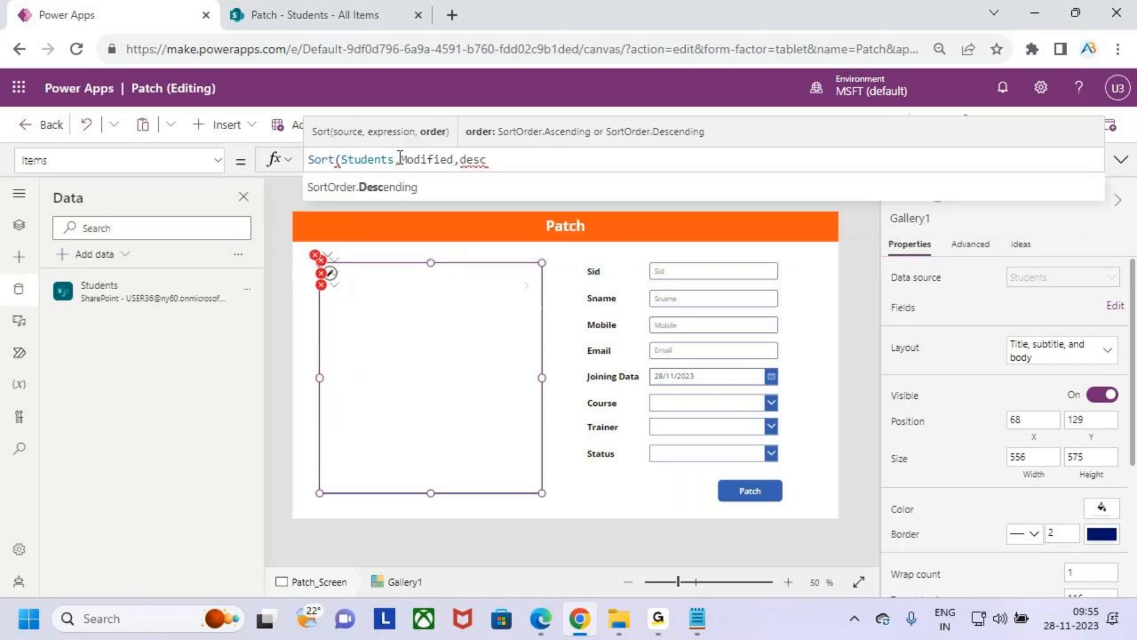
pyautogui.press('Tab')
pyautogui.write(')')
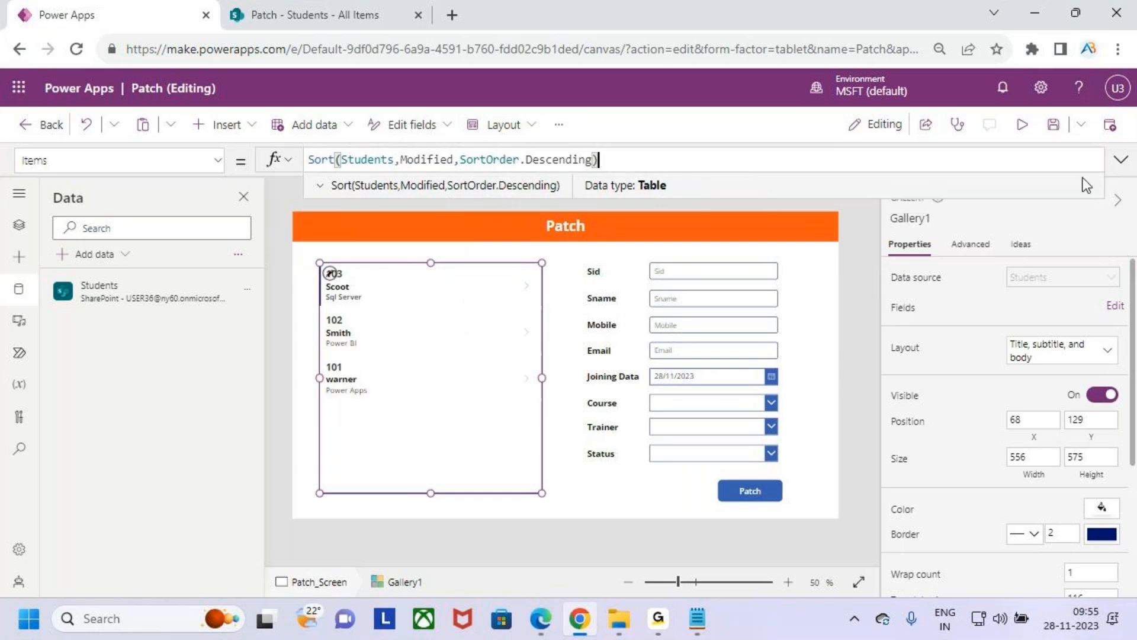
# - Preview the app to check the gallery's sort order and record selection, close the preview and dismiss the tip
pyautogui.click(1023, 125)
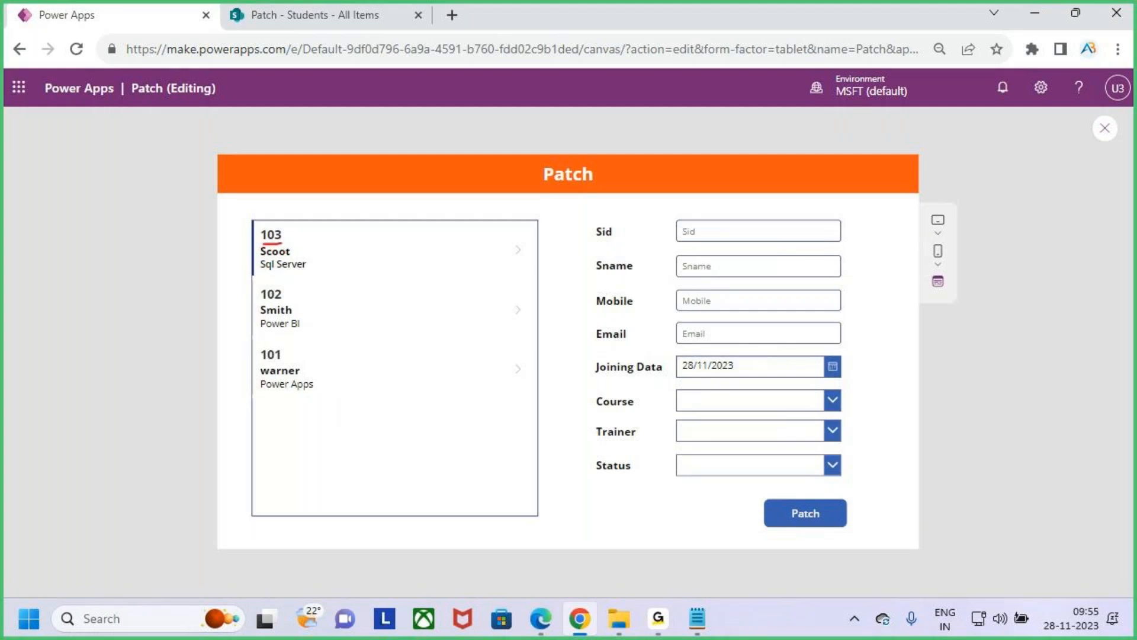
pyautogui.press('Escape')
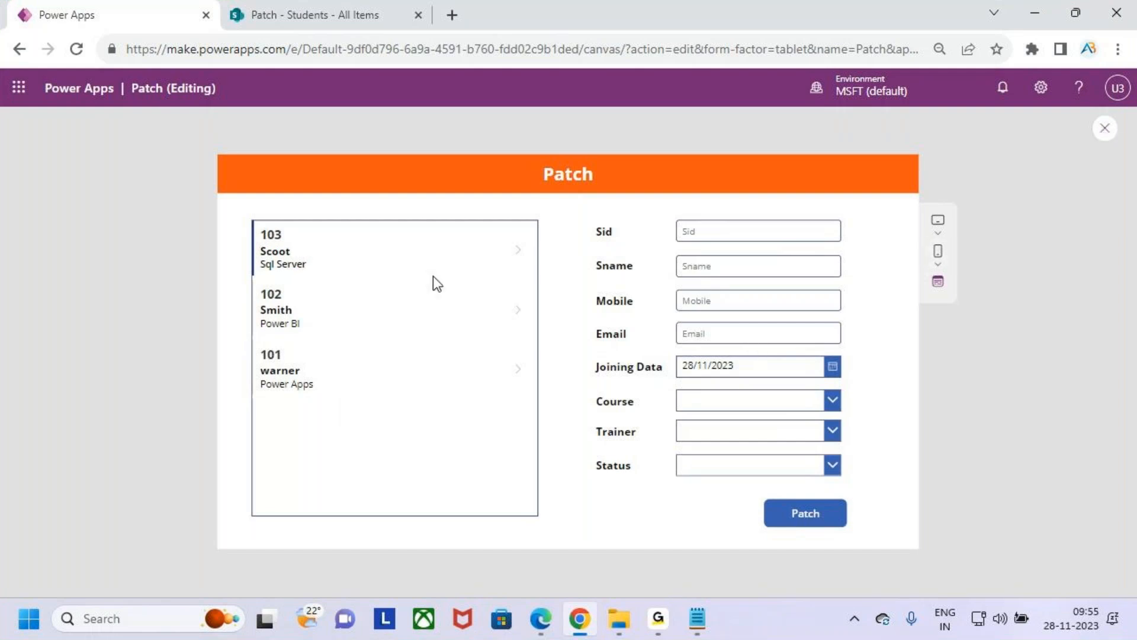
pyautogui.hotkey('ctrl', '2')
pyautogui.press('Escape')
pyautogui.click(344, 307)
pyautogui.click(357, 357)
pyautogui.click(357, 323)
pyautogui.click(359, 349)
pyautogui.click(355, 321)
pyautogui.click(346, 264)
pyautogui.click(346, 309)
pyautogui.click(346, 357)
pyautogui.click(349, 309)
pyautogui.click(346, 261)
pyautogui.click(349, 305)
pyautogui.click(360, 356)
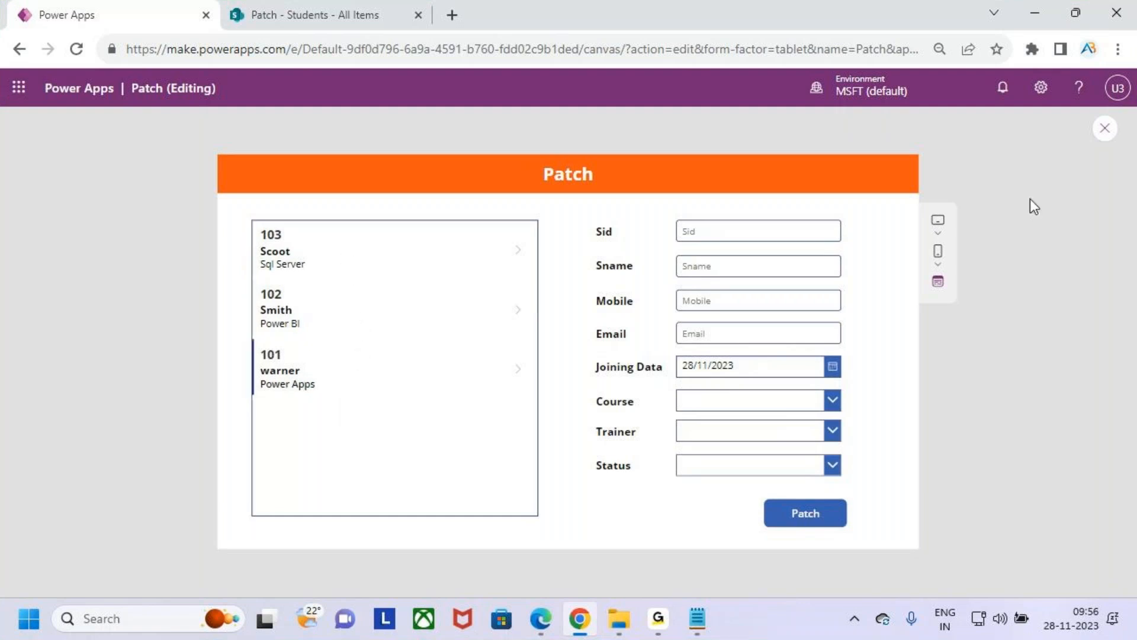
pyautogui.click(1105, 129)
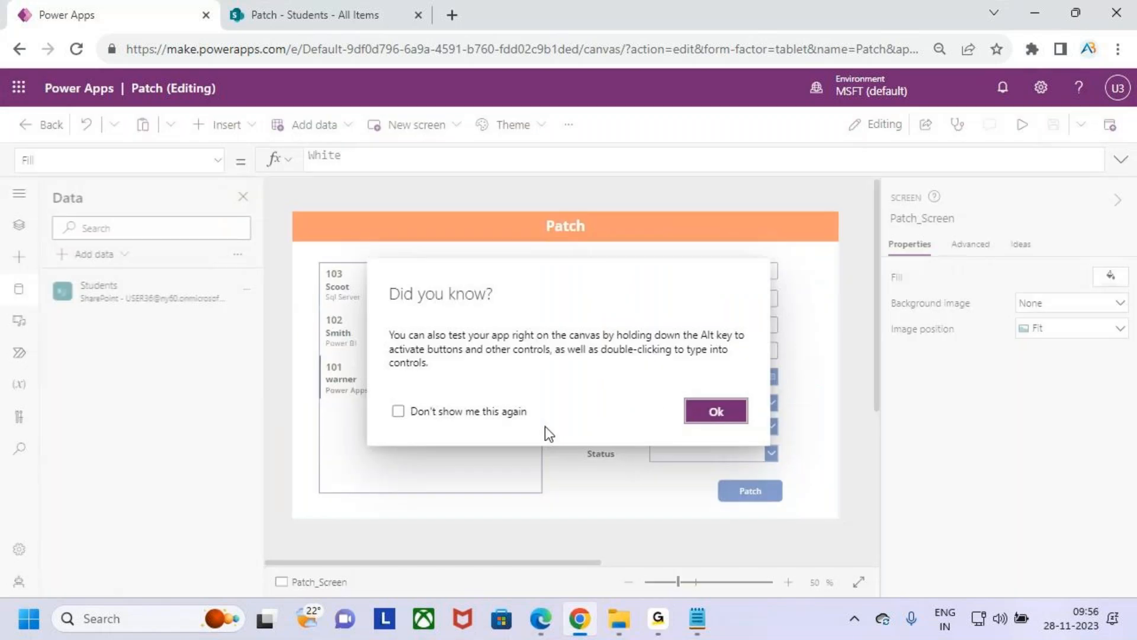
pyautogui.click(716, 410)
# - Start an If formula in the gallery's TemplateFill property, before the existing RGBA value, with ThisItem.IsSelected as its condition
pyautogui.click(437, 419)
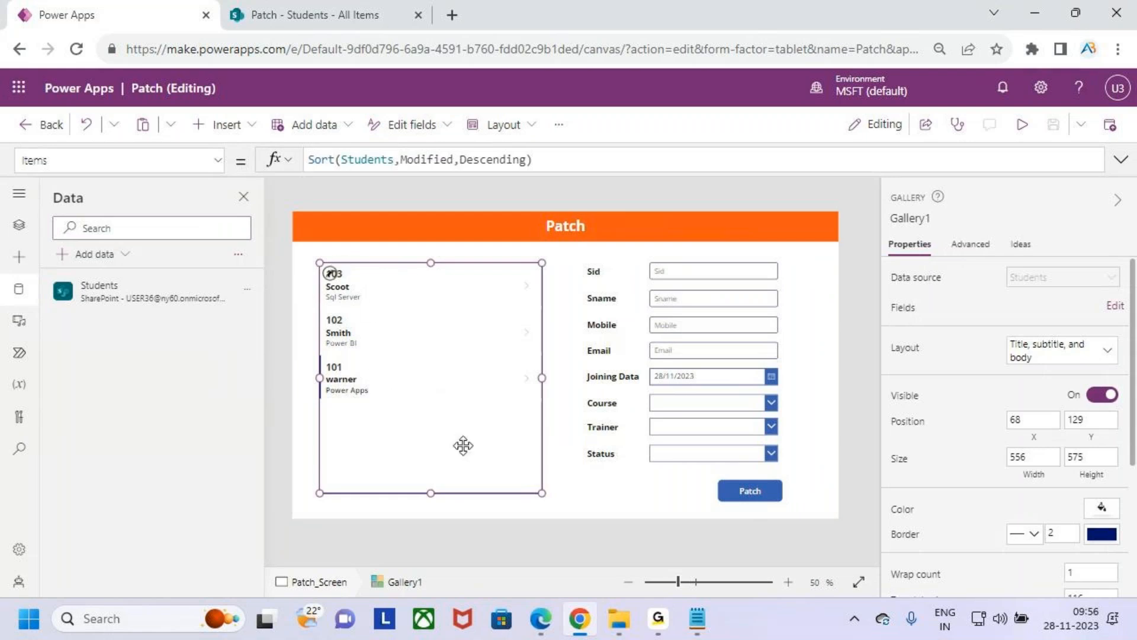
pyautogui.click(217, 160)
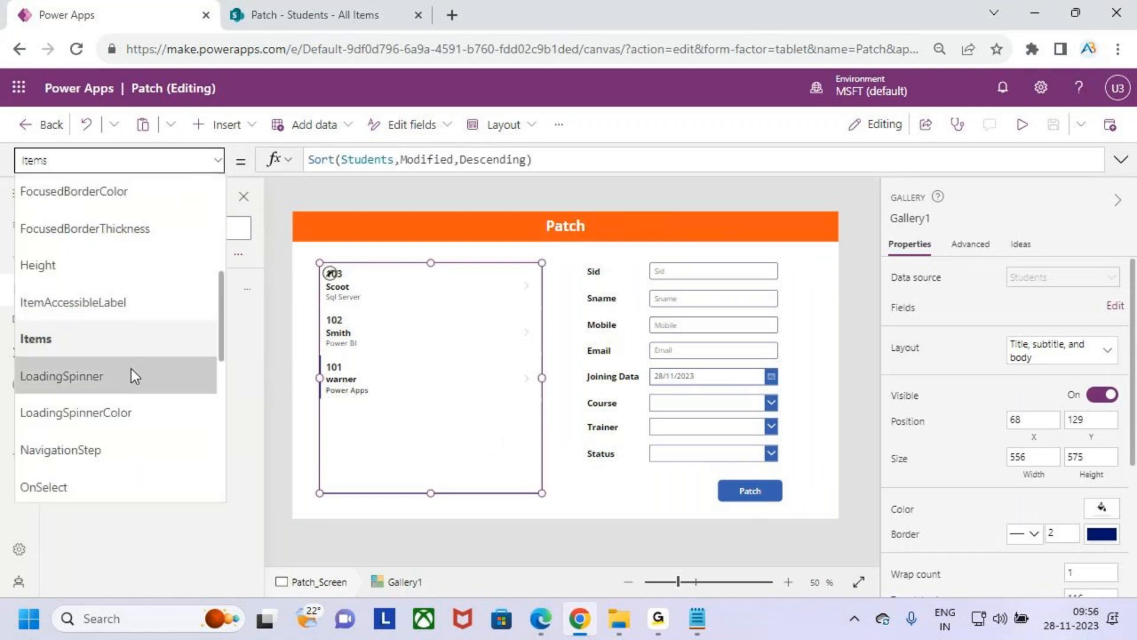
pyautogui.scroll(-2, 134, 373)
pyautogui.scroll(-4, 107, 372)
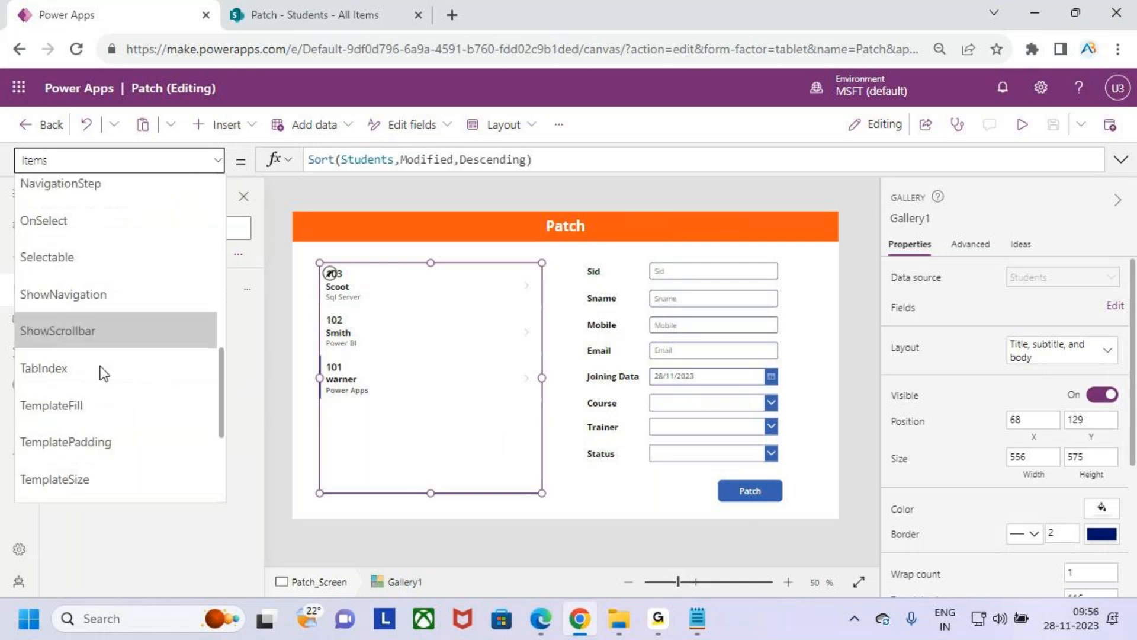
pyautogui.click(119, 318)
pyautogui.click(439, 164)
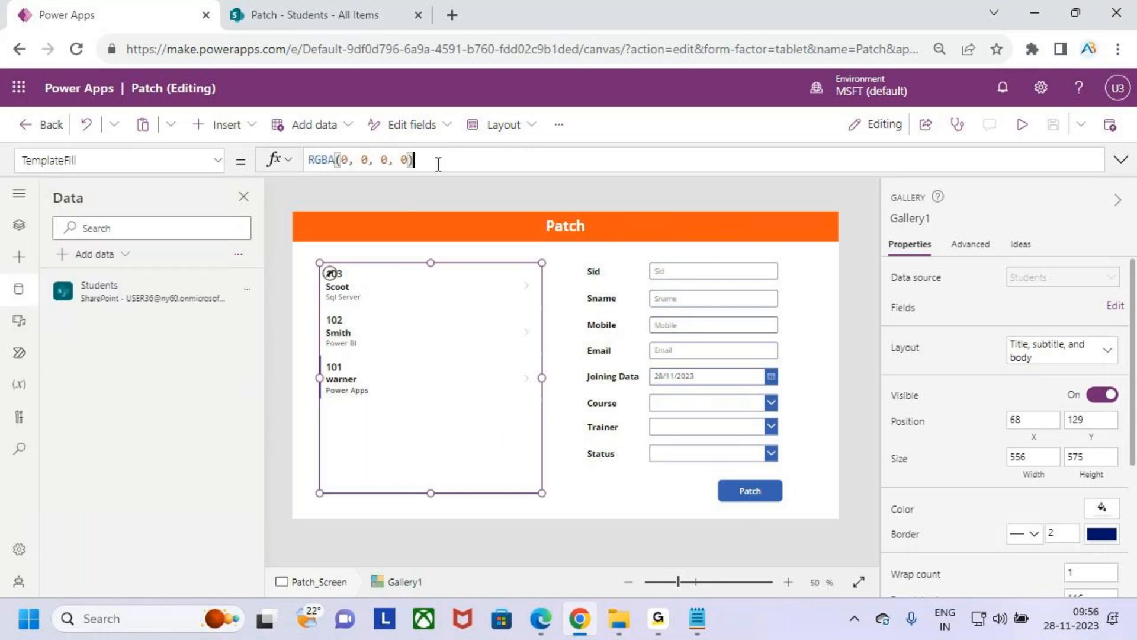
pyautogui.press('Left')
pyautogui.press('Left')
pyautogui.press('Left')
pyautogui.press('Left')
pyautogui.press('Left')
pyautogui.press('Left')
pyautogui.press('Left')
pyautogui.press('Left')
pyautogui.press('Left')
pyautogui.press('Left')
pyautogui.press('Left')
pyautogui.press('Left')
pyautogui.press('Left')
pyautogui.press('Left')
pyautogui.press('Left')
pyautogui.press('Left')
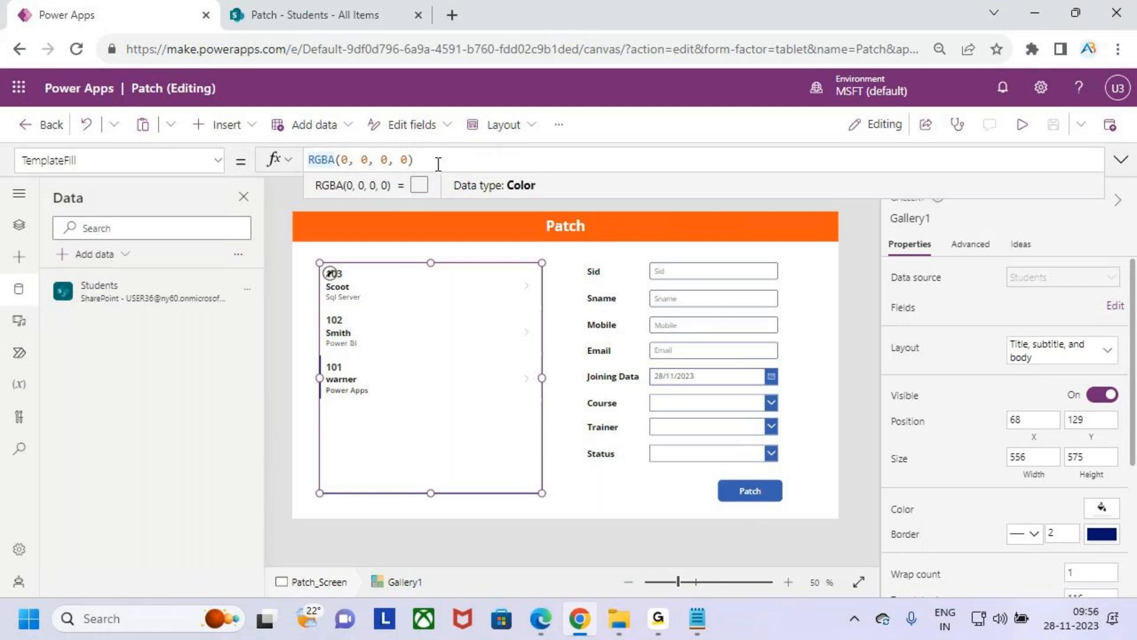
pyautogui.write('if')
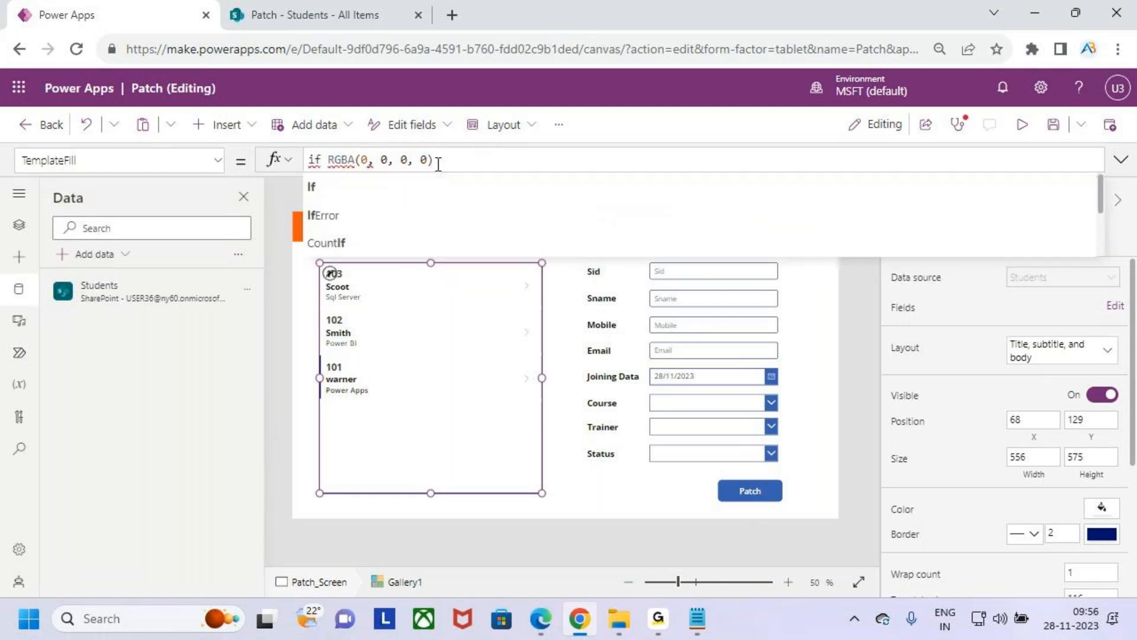
pyautogui.press('Tab')
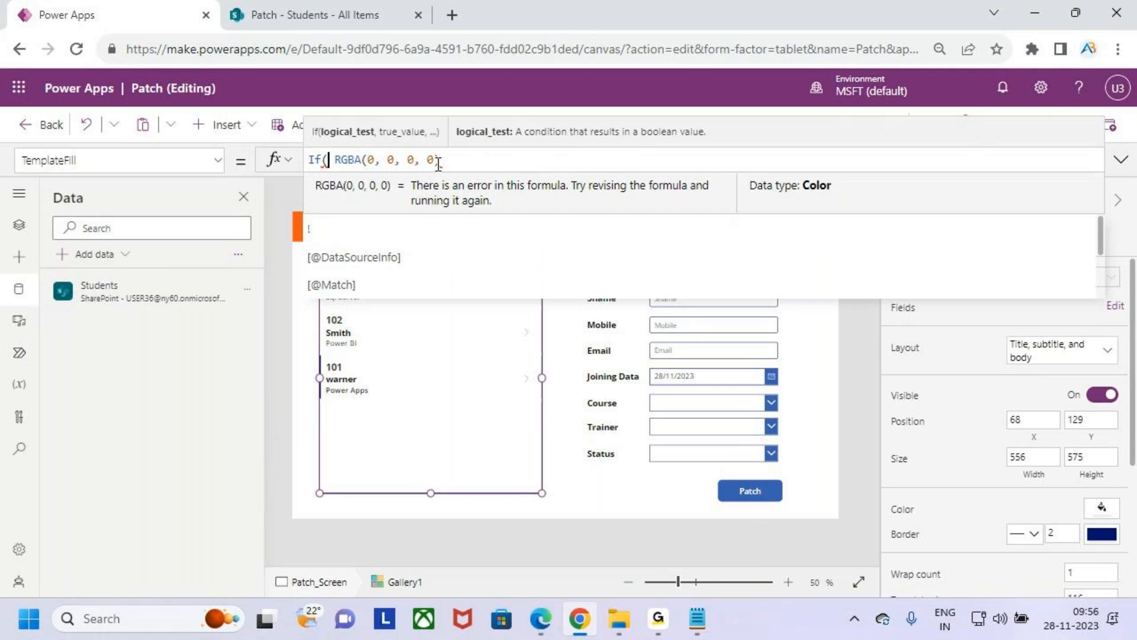
pyautogui.write('this')
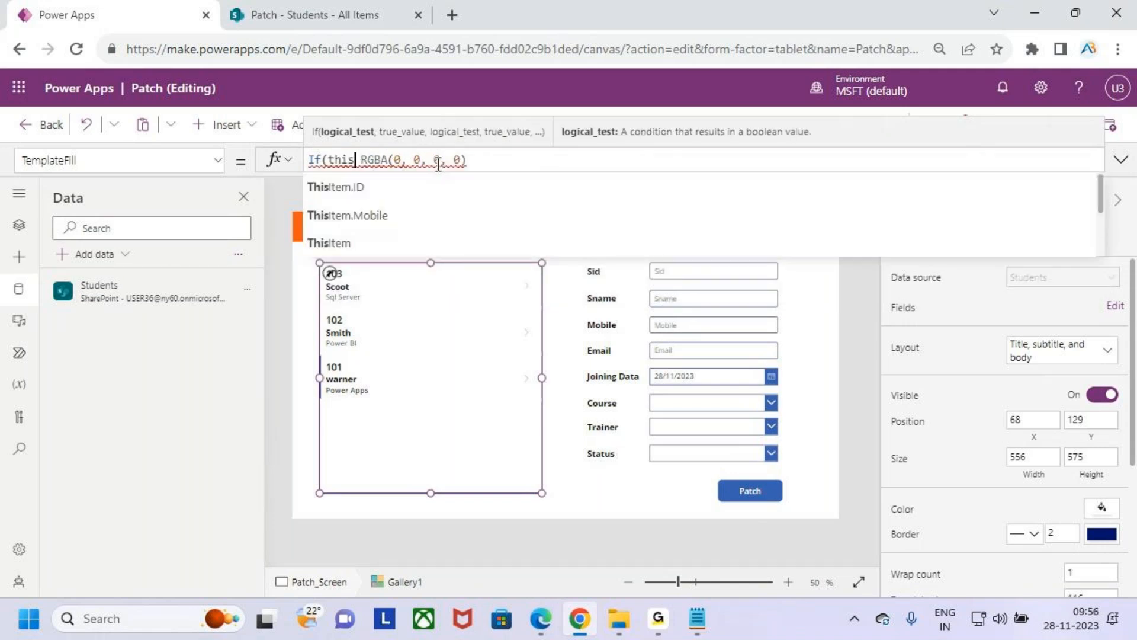
pyautogui.press('Down')
pyautogui.press('Down')
pyautogui.press('Tab')
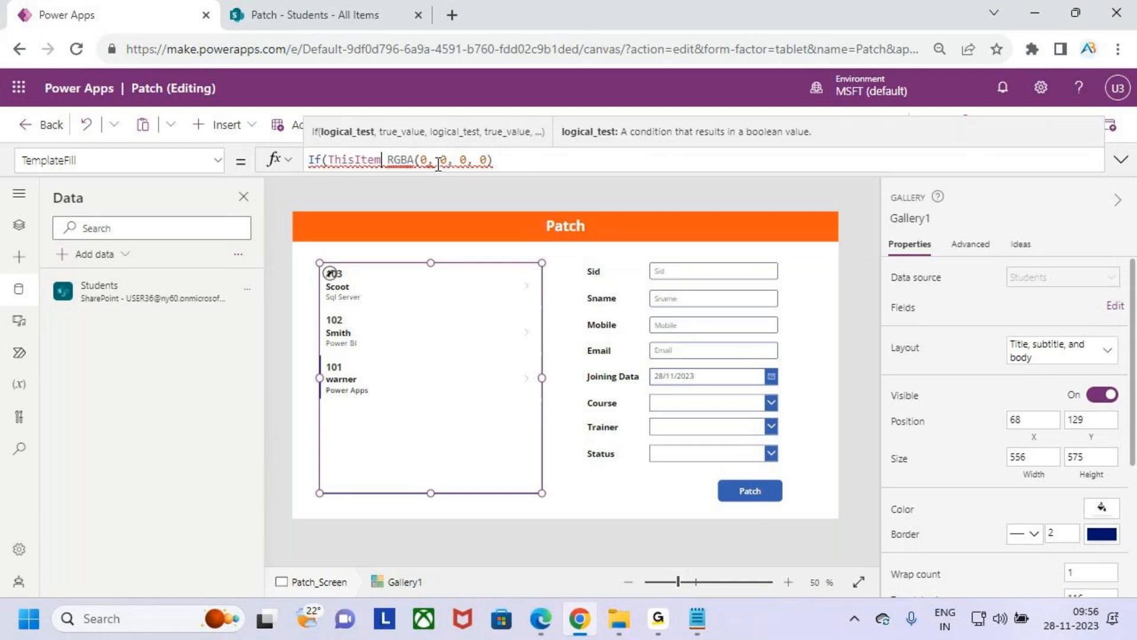
pyautogui.write('.is')
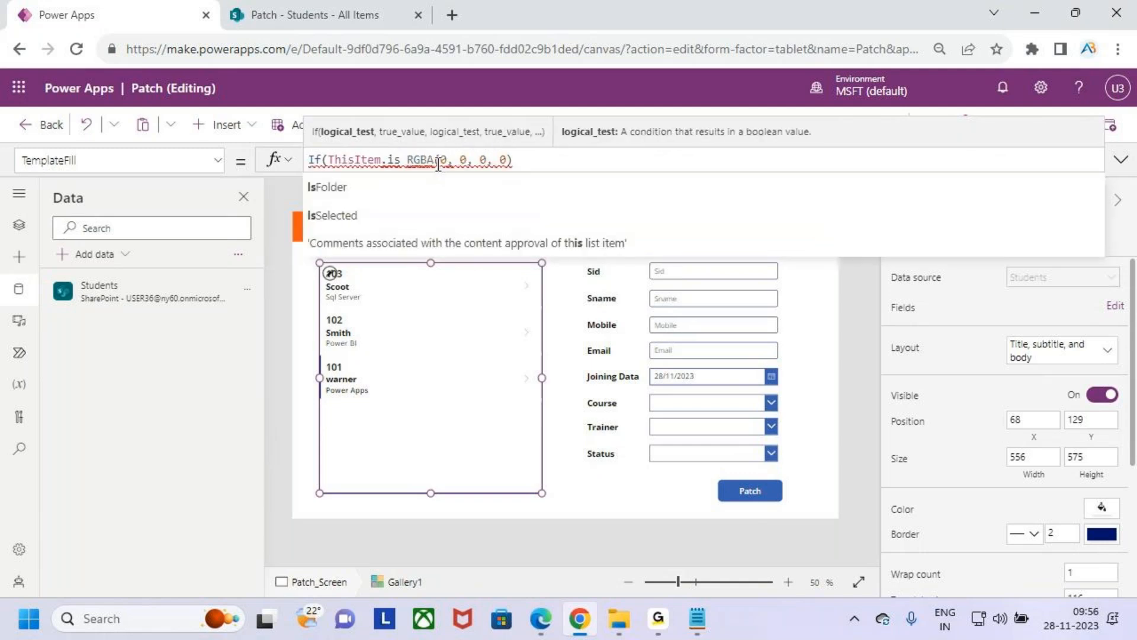
pyautogui.press('Down')
pyautogui.press('Tab')
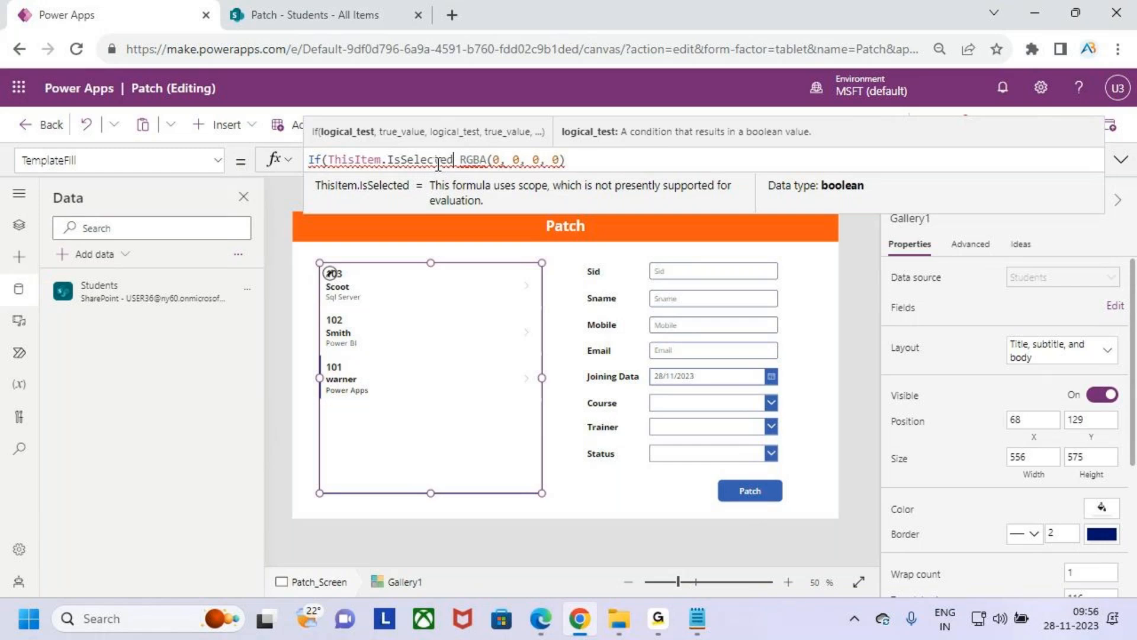
# - Complete the TemplateFill formula with Color.AliceBlue for the selected record and RGBA(0, 0, 0, 0) for the others
pyautogui.write(',c')
pyautogui.write('olo')
pyautogui.write('r.al')
pyautogui.press('BackSpace')
pyautogui.press('BackSpace')
pyautogui.press('BackSpace')
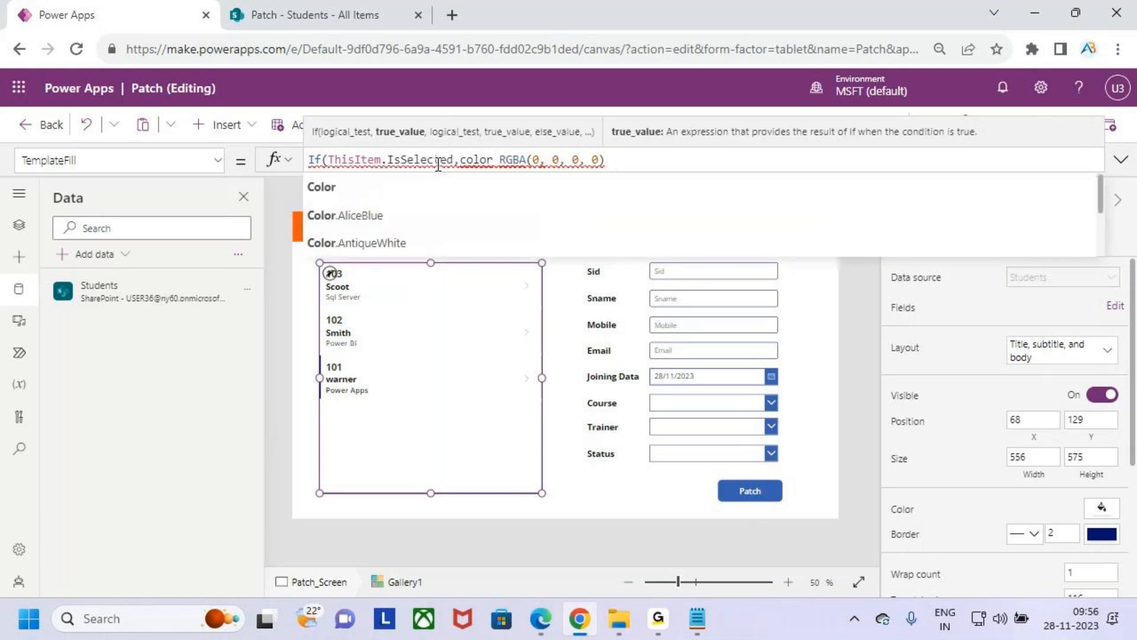
pyautogui.press('Down')
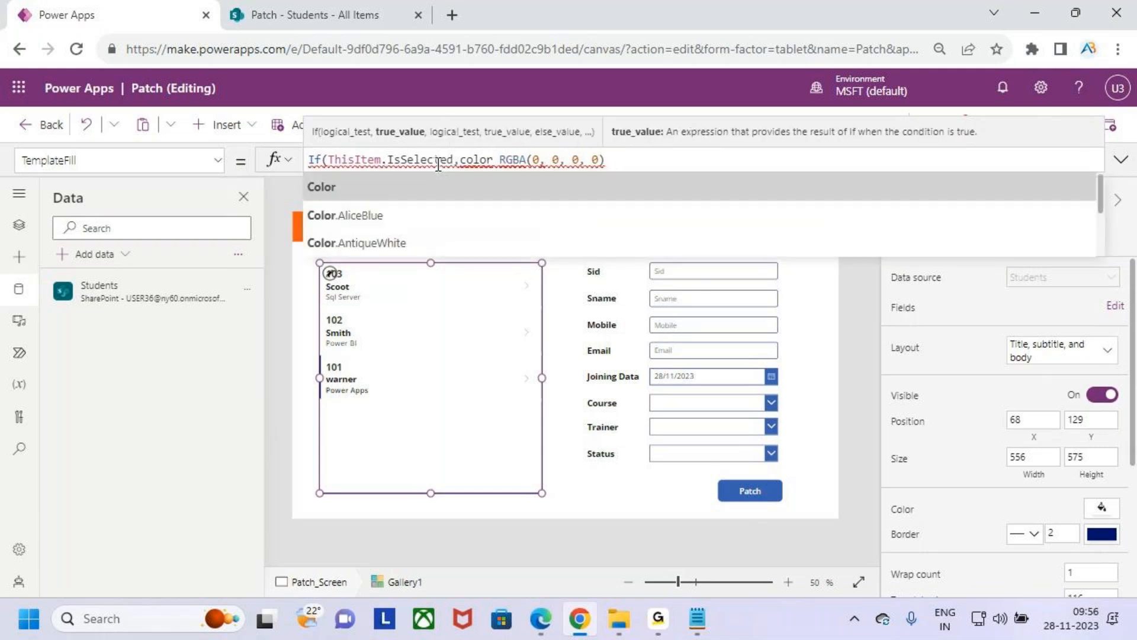
pyautogui.press('Tab')
pyautogui.press('Delete')
pyautogui.write(',')
pyautogui.click(705, 161)
pyautogui.write(')')
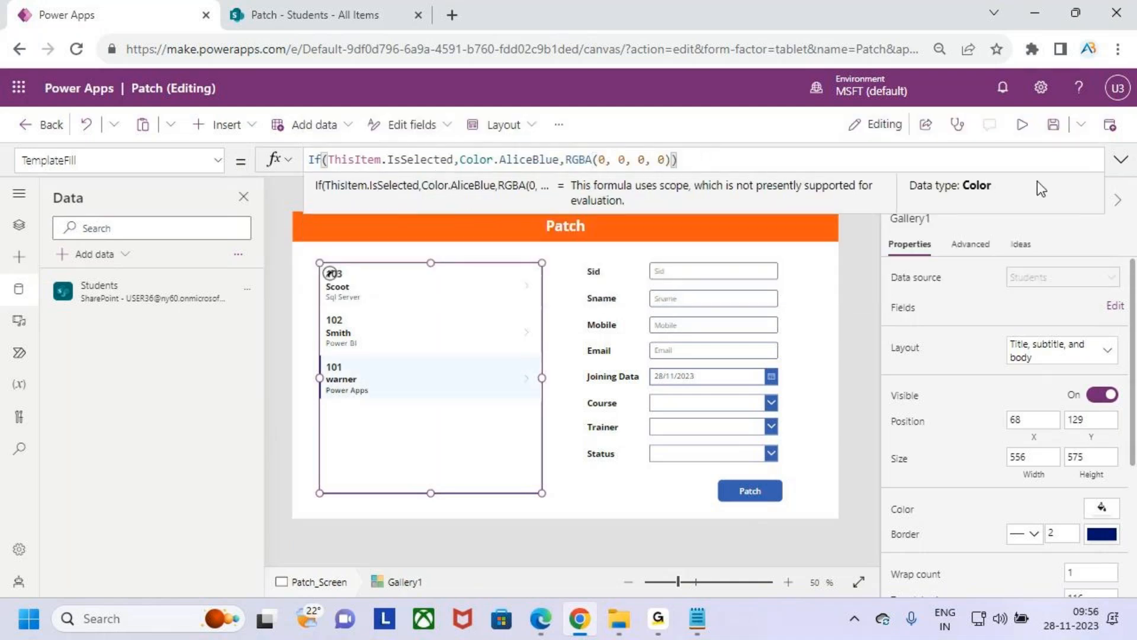
# - Preview the app and select different gallery records to test the selection highlight, then return to the editor with the gallery selected
pyautogui.click(1022, 125)
pyautogui.click(340, 256)
pyautogui.click(340, 305)
pyautogui.click(333, 363)
pyautogui.click(321, 319)
pyautogui.click(305, 259)
pyautogui.click(302, 303)
pyautogui.click(332, 354)
pyautogui.click(330, 309)
pyautogui.click(324, 274)
pyautogui.click(331, 314)
pyautogui.click(335, 350)
pyautogui.click(333, 307)
pyautogui.click(319, 250)
pyautogui.click(325, 319)
pyautogui.click(344, 367)
pyautogui.click(332, 311)
pyautogui.click(333, 257)
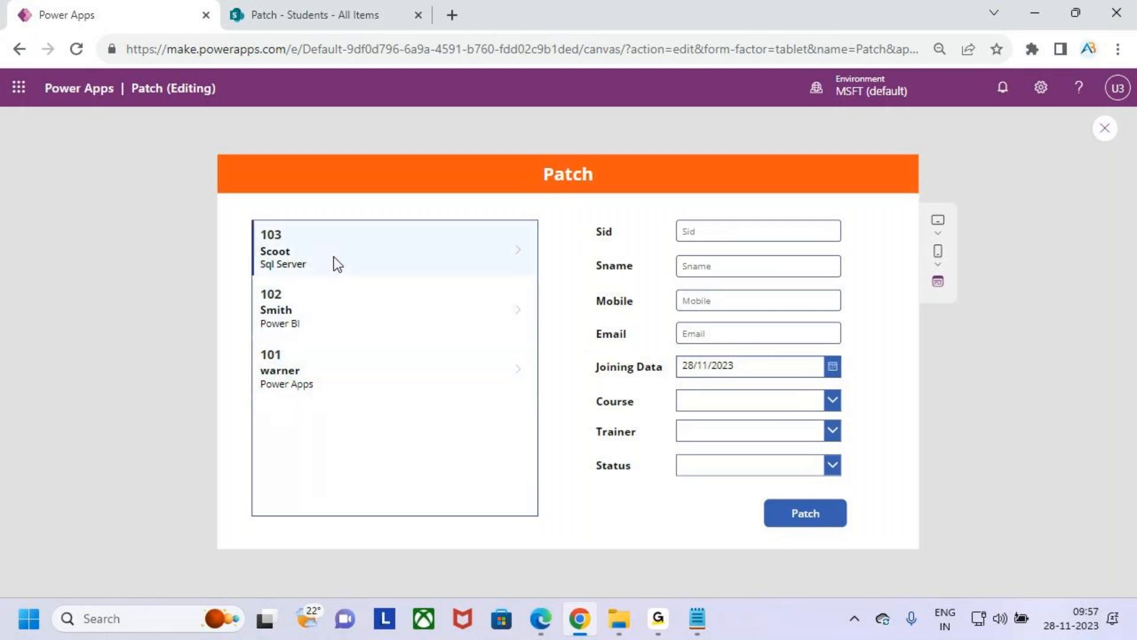
pyautogui.click(1102, 132)
pyautogui.click(715, 411)
pyautogui.click(465, 450)
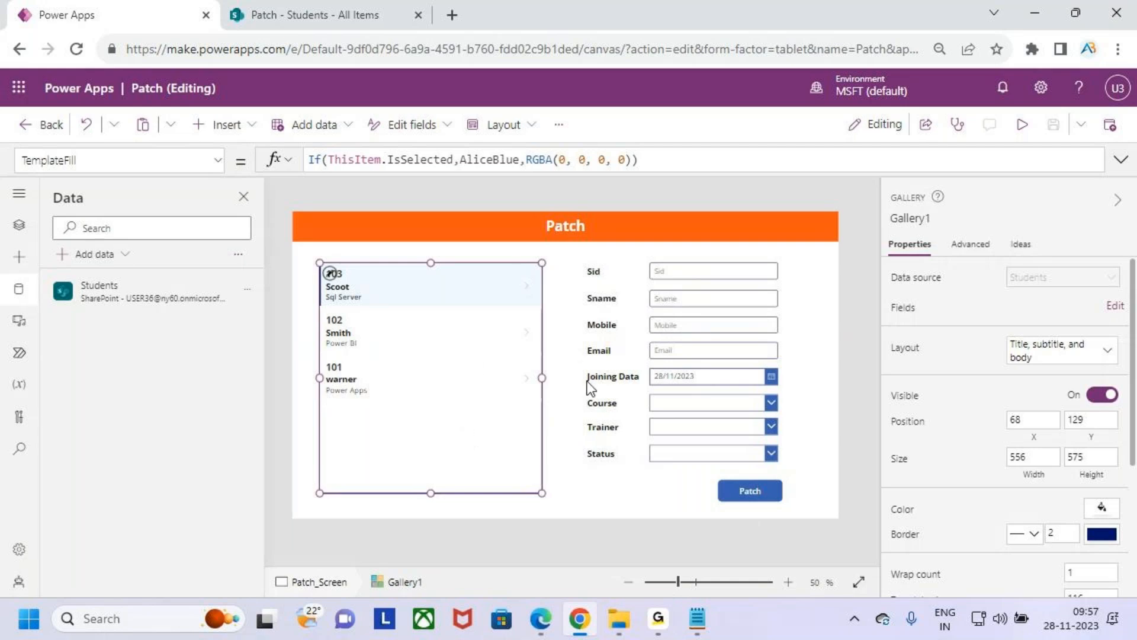
pyautogui.hotkey('ctrl', '2')
pyautogui.moveTo(573, 253)
pyautogui.mouseDown()
pyautogui.moveTo(642, 368)
pyautogui.moveTo(721, 460)
pyautogui.moveTo(787, 474)
pyautogui.mouseUp()
pyautogui.moveTo(785, 385)
pyautogui.mouseDown()
pyautogui.moveTo(827, 382)
pyautogui.moveTo(829, 404)
pyautogui.mouseUp()
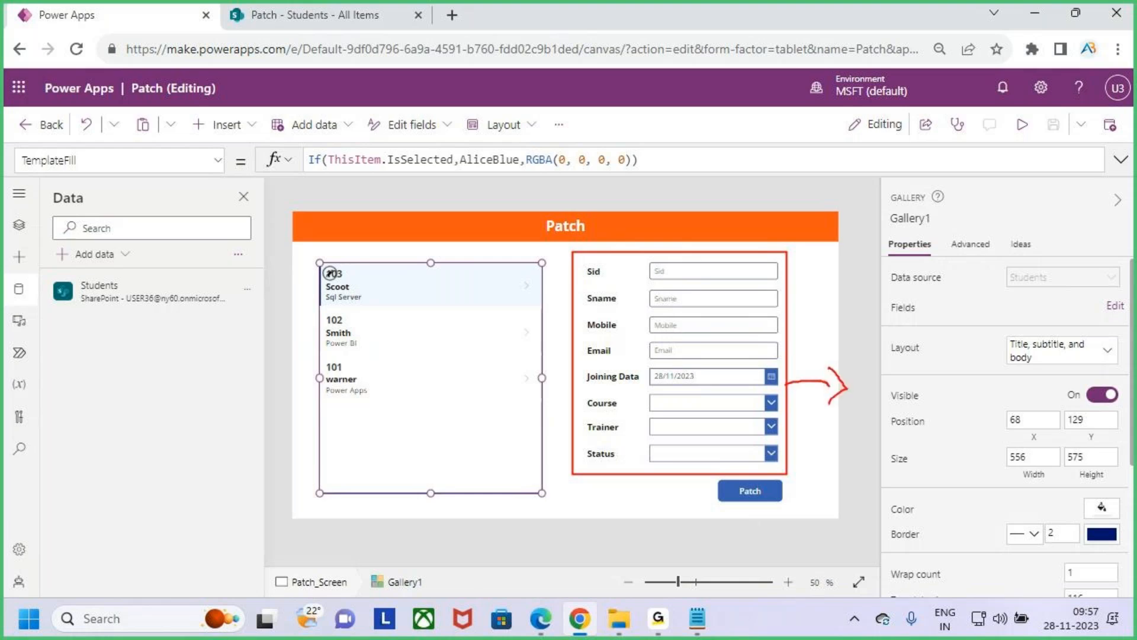
pyautogui.moveTo(790, 513); pyautogui.dragTo(718, 473)
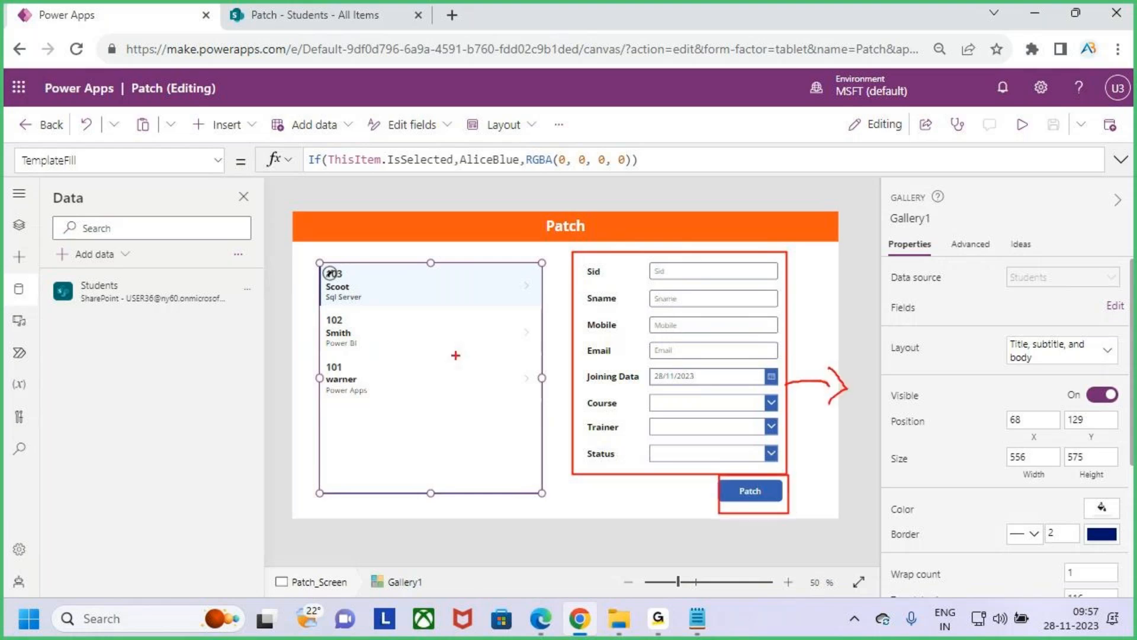
pyautogui.moveTo(399, 226); pyautogui.dragTo(399, 260)
pyautogui.moveTo(382, 252); pyautogui.dragTo(405, 267)
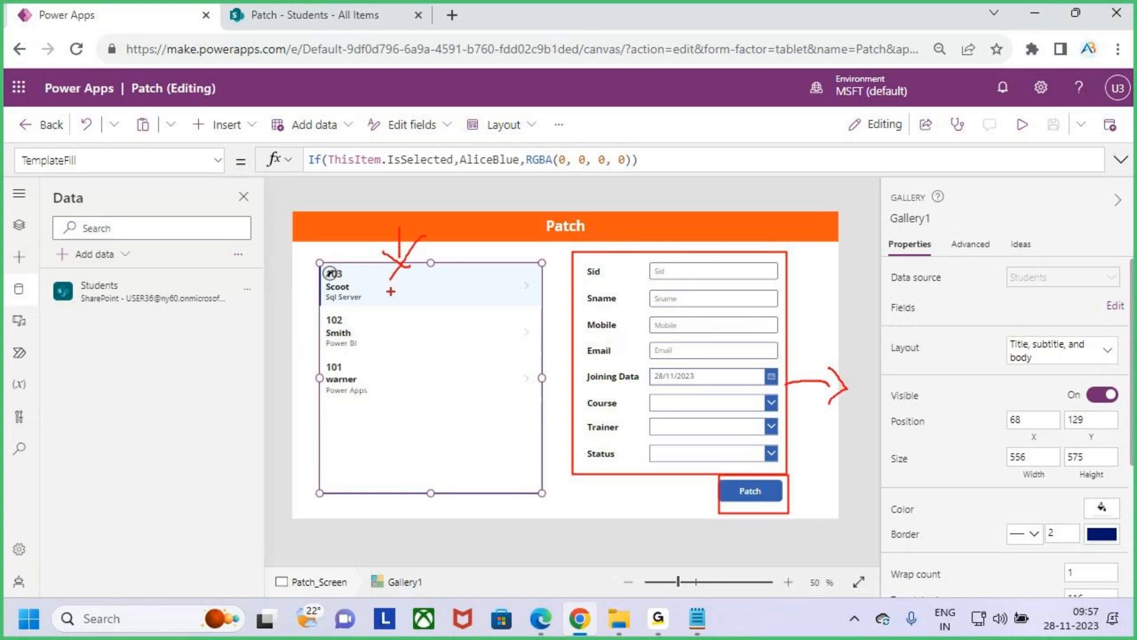
# - Preview the app and enter 104 as the Sid and the student's name as the Sname in the form
pyautogui.press('Escape')
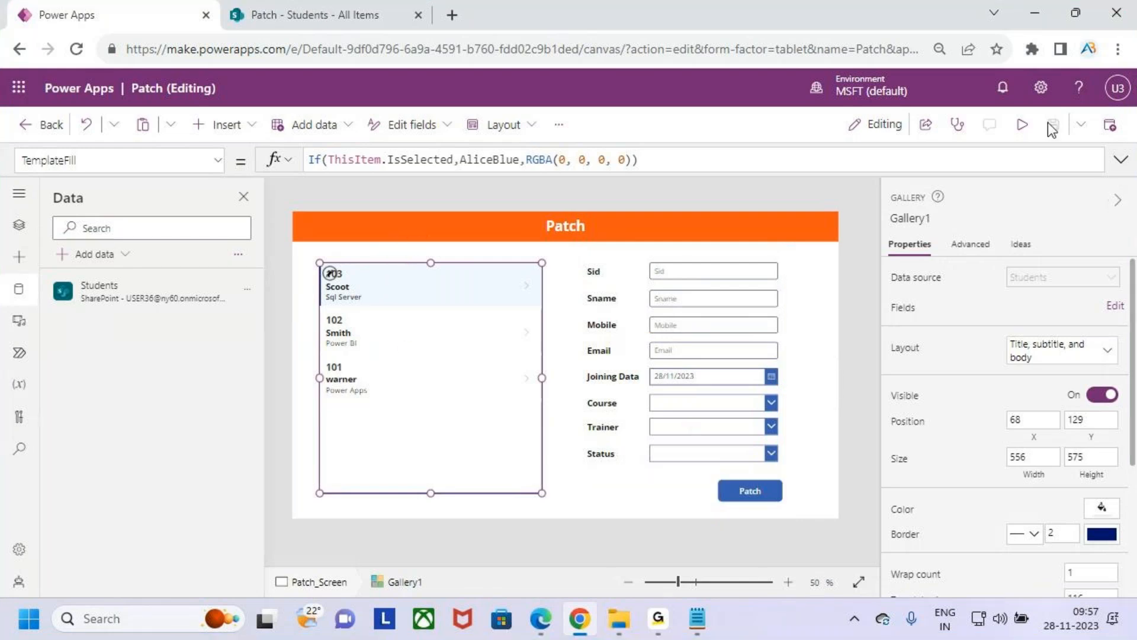
pyautogui.click(1023, 124)
pyautogui.click(721, 235)
pyautogui.write('10')
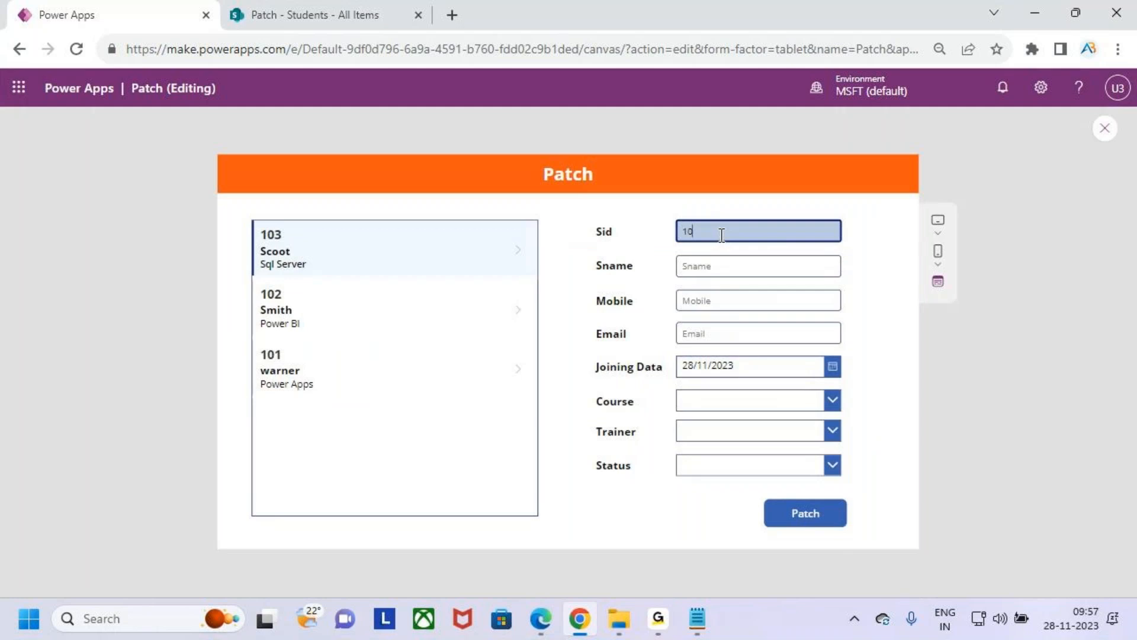
pyautogui.write('4')
pyautogui.press('Tab')
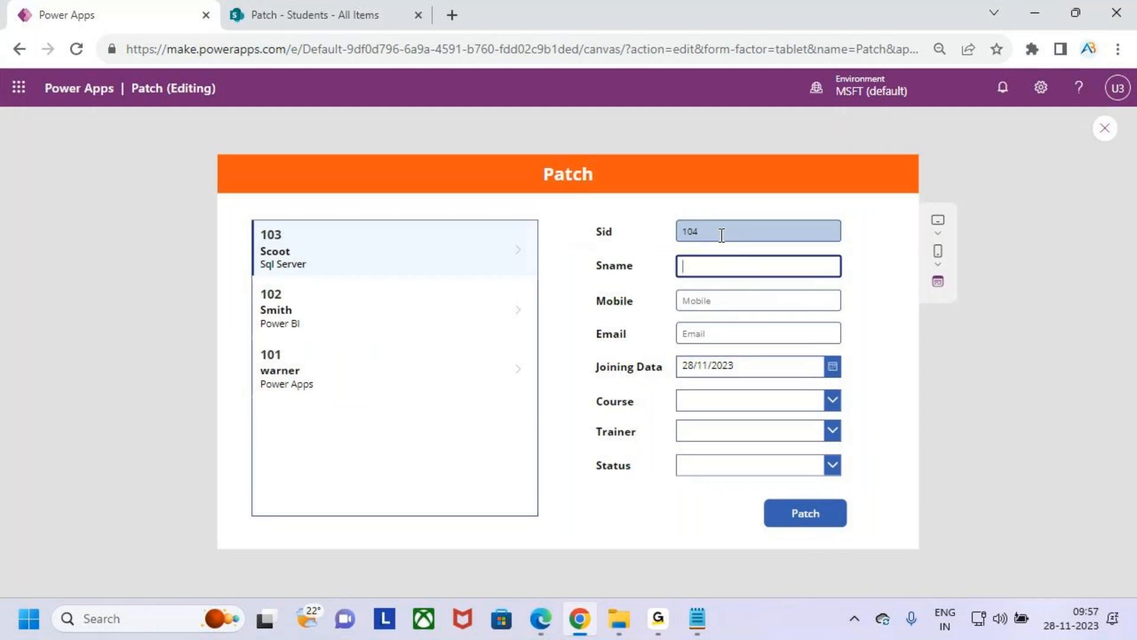
pyautogui.write('Finch')
pyautogui.press('Tab')
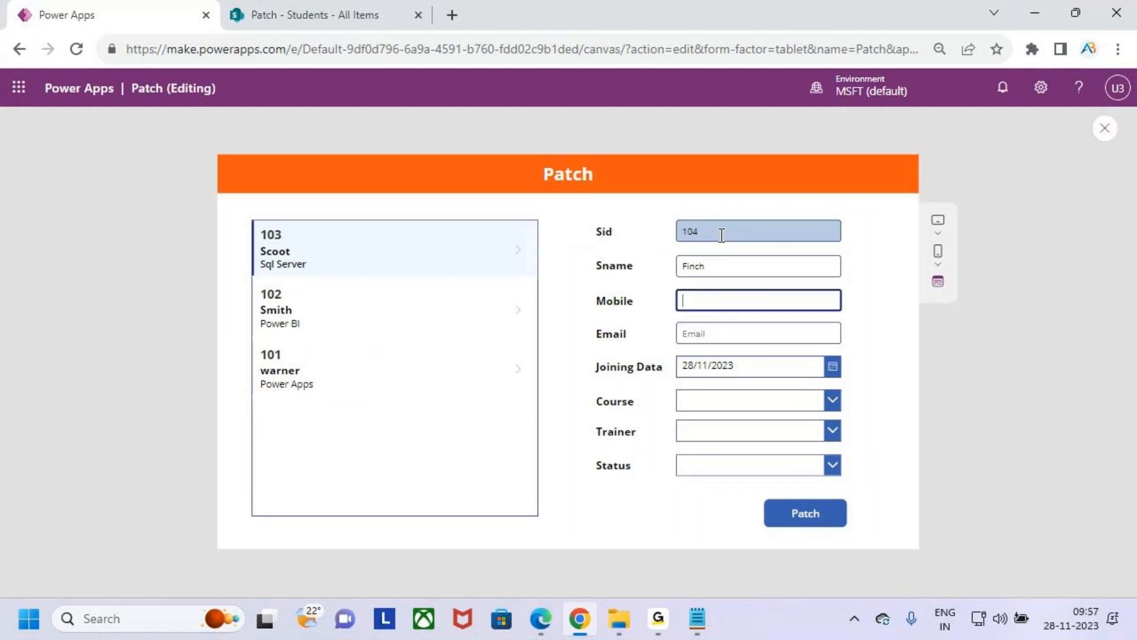
# - Fill in the student's mobile number and e-mail address in the form
pyautogui.write('890354564')
pyautogui.press('Tab')
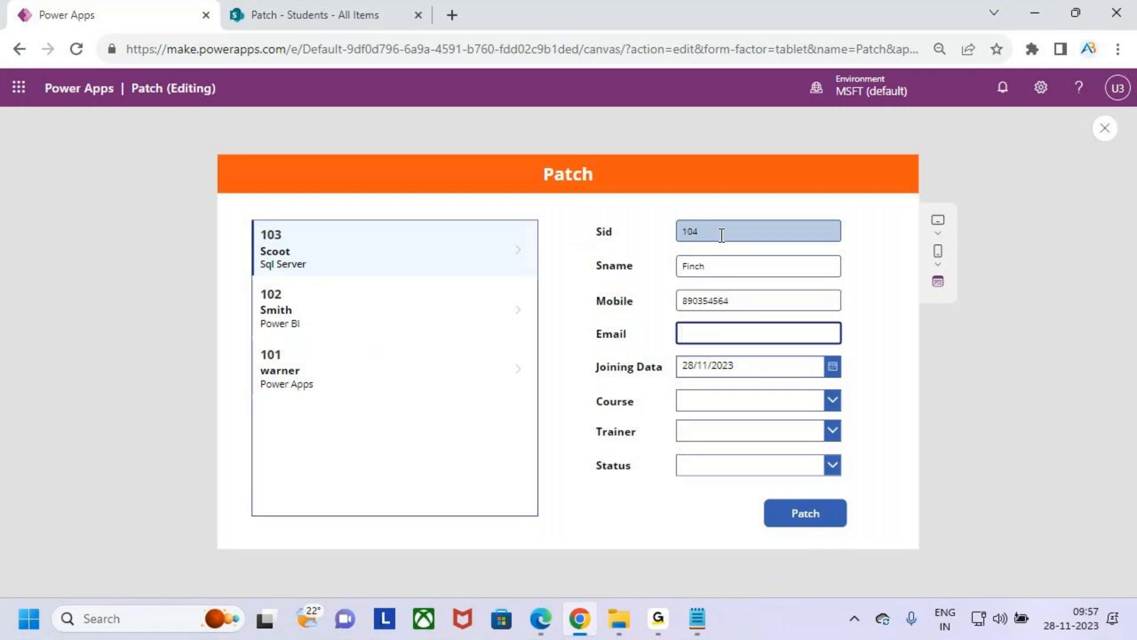
pyautogui.press('Tab')
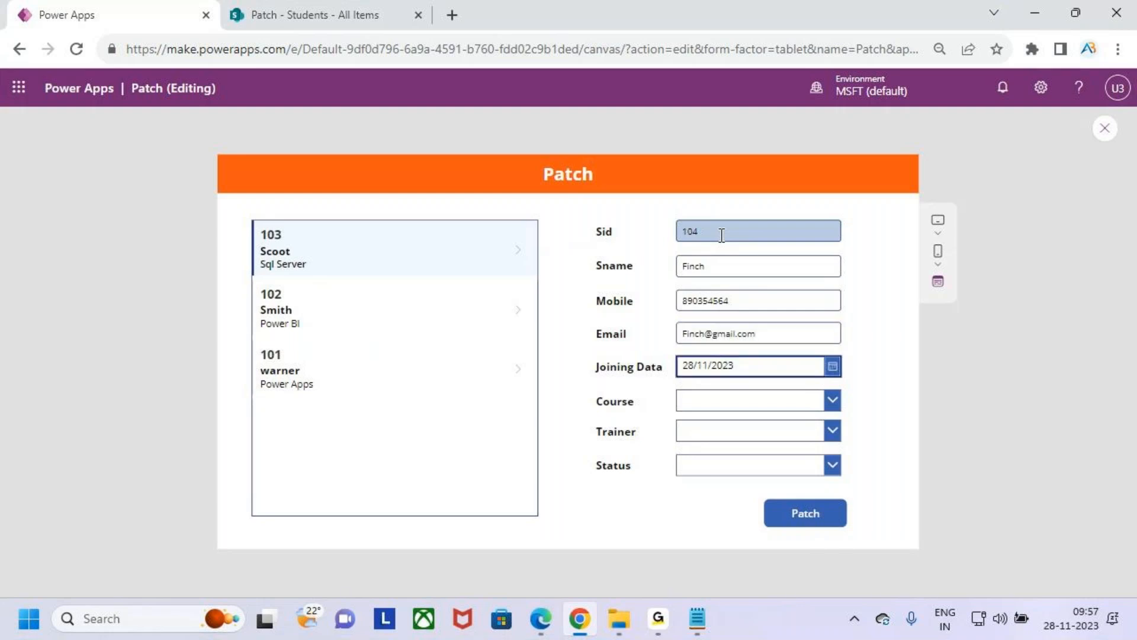
# - Set the student's Joining Data to 03/11/2023 in the date picker
pyautogui.click(832, 366)
pyautogui.click(793, 418)
pyautogui.click(818, 418)
pyautogui.click(845, 420)
pyautogui.click(823, 422)
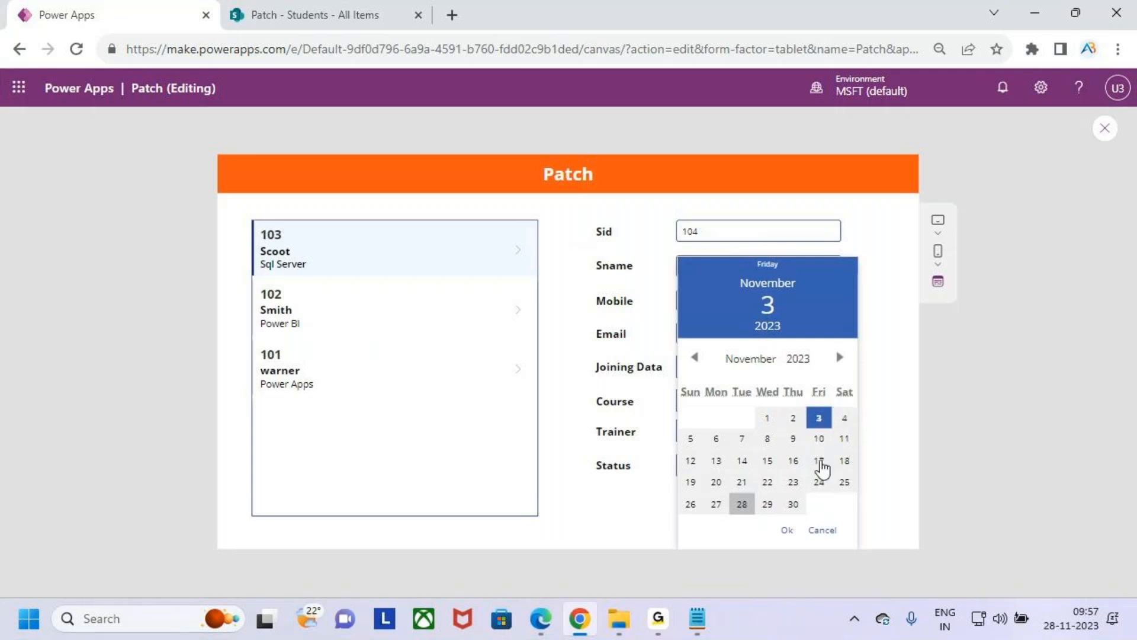
pyautogui.click(787, 529)
# - Choose the Power Automate course, the first listed trainer and the Not Started status, and submit the record with Patch
pyautogui.click(763, 402)
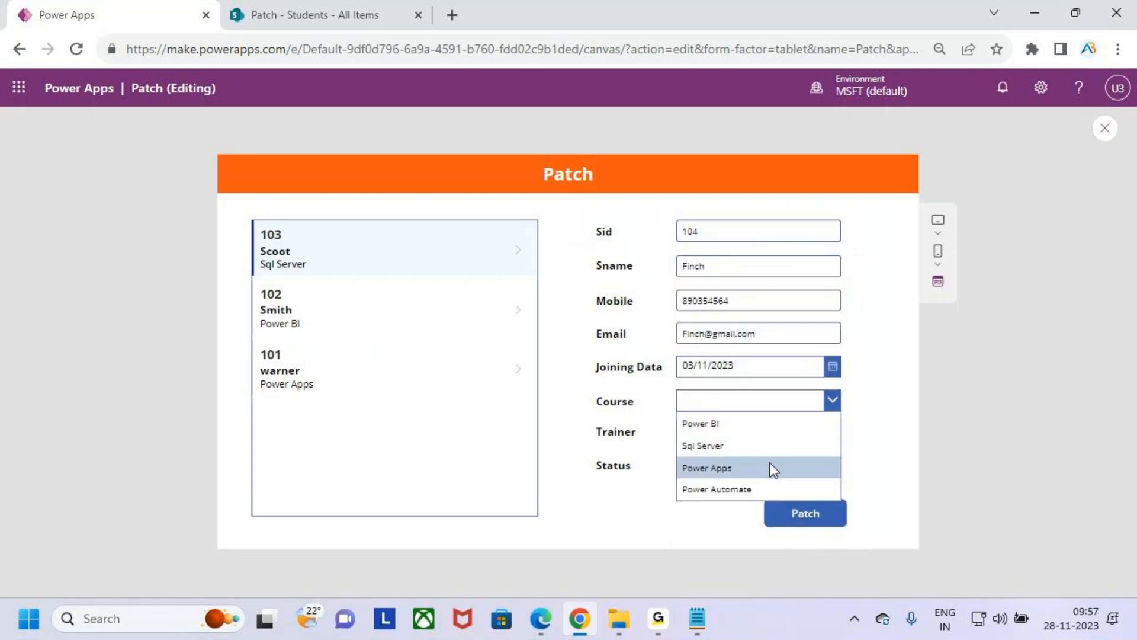
pyautogui.click(782, 483)
pyautogui.click(787, 432)
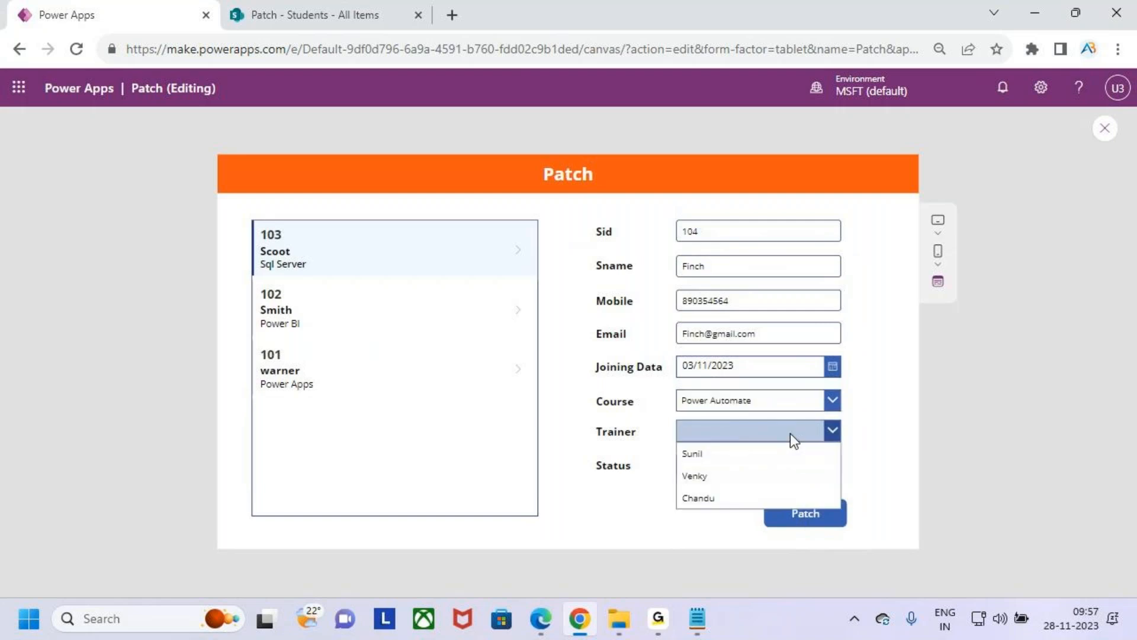
pyautogui.click(759, 458)
pyautogui.click(762, 473)
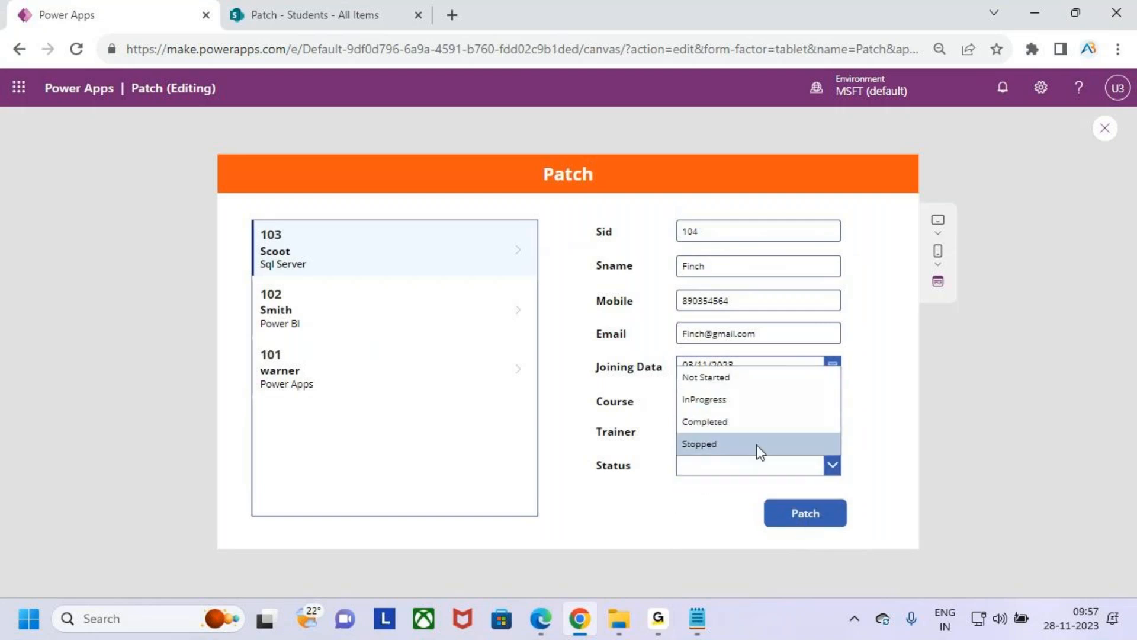
pyautogui.click(751, 382)
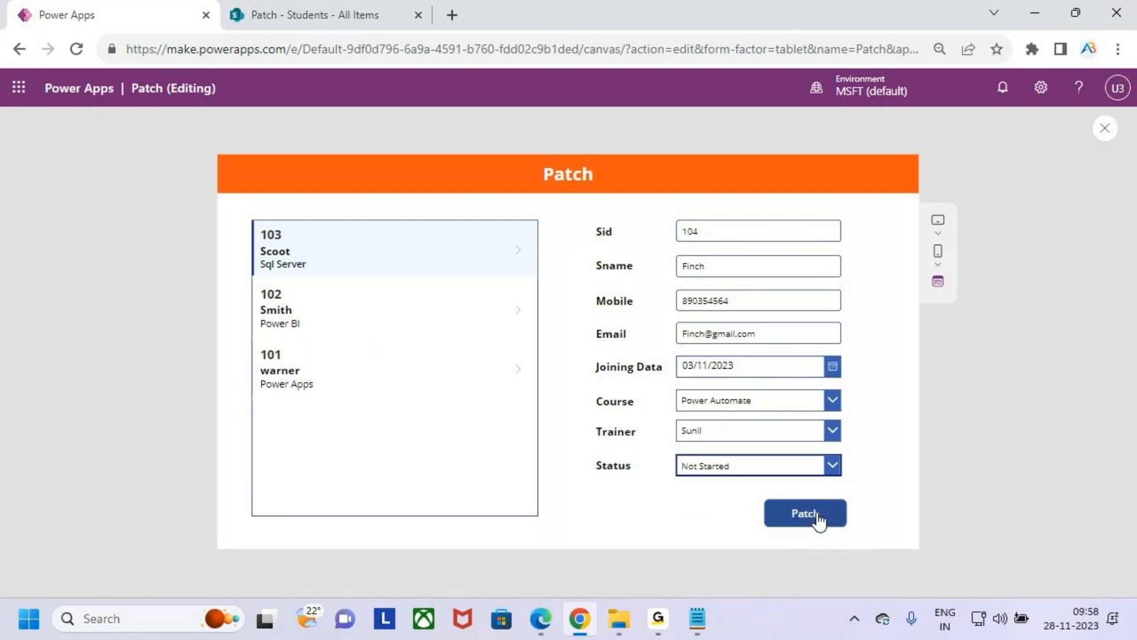
pyautogui.click(830, 519)
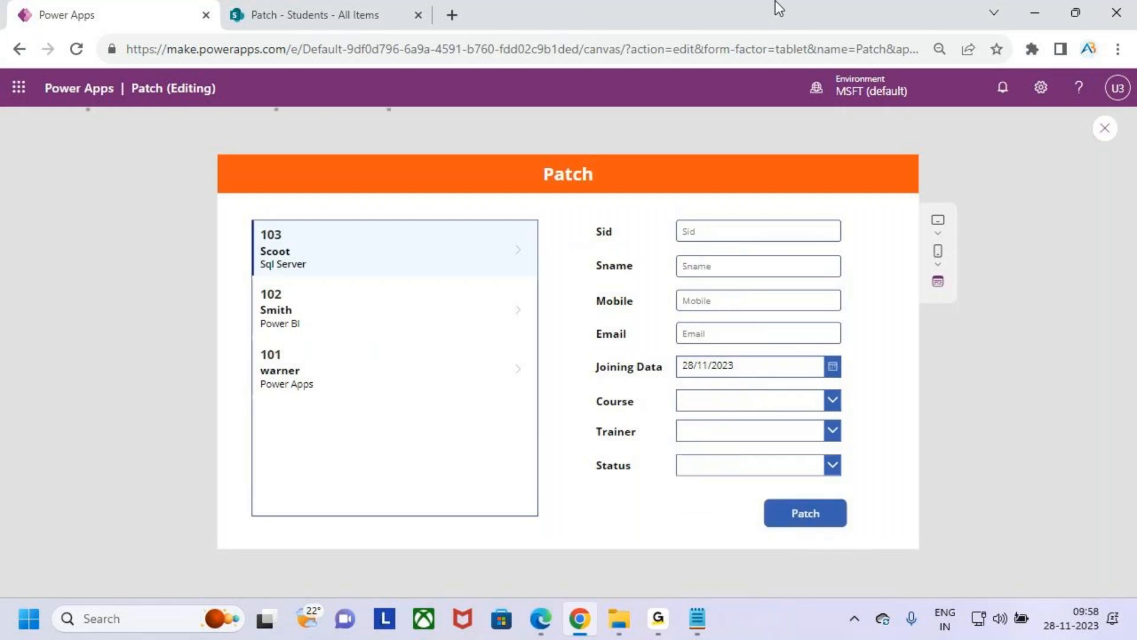
pyautogui.hotkey('ctrl', '2')
pyautogui.moveTo(249, 218); pyautogui.dragTo(522, 278)
pyautogui.moveTo(389, 201)
pyautogui.mouseDown()
pyautogui.moveTo(382, 220)
pyautogui.moveTo(399, 229)
pyautogui.mouseUp()
pyautogui.moveTo(412, 209); pyautogui.dragTo(401, 231)
pyautogui.press('Escape')
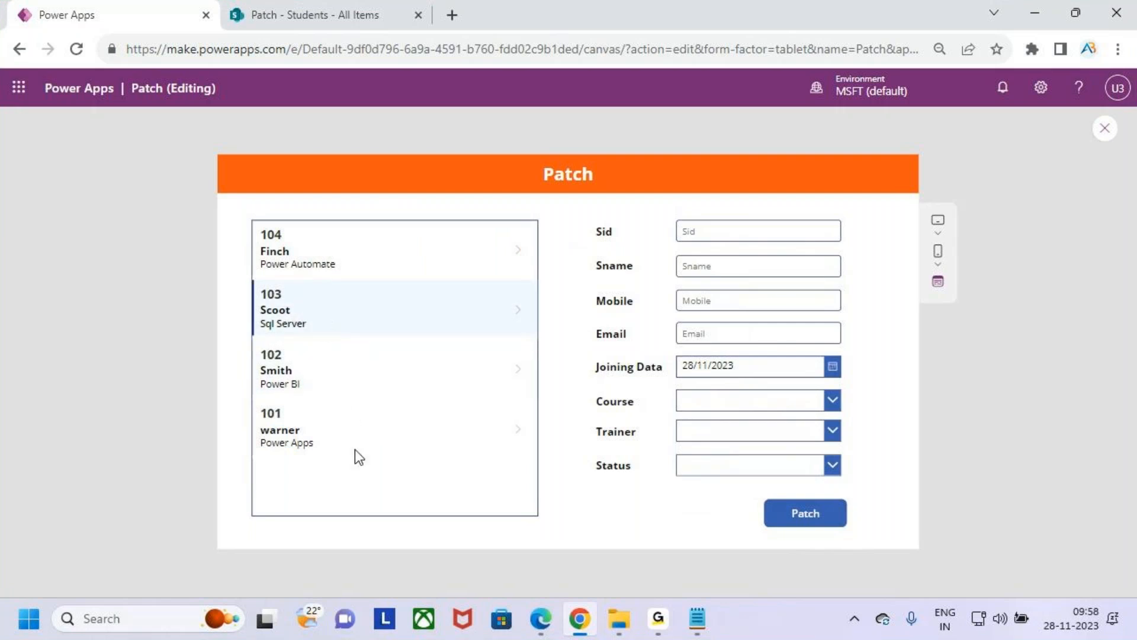
pyautogui.hotkey('ctrl', '2')
pyautogui.moveTo(250, 222)
pyautogui.mouseDown()
pyautogui.moveTo(337, 257)
pyautogui.moveTo(522, 277)
pyautogui.mouseUp()
pyautogui.moveTo(372, 243)
pyautogui.mouseDown()
pyautogui.moveTo(385, 253)
pyautogui.moveTo(406, 206)
pyautogui.mouseUp()
pyautogui.moveTo(499, 237)
pyautogui.mouseDown()
pyautogui.moveTo(521, 167)
pyautogui.moveTo(675, 139)
pyautogui.moveTo(733, 191)
pyautogui.moveTo(747, 231)
pyautogui.moveTo(759, 189)
pyautogui.moveTo(749, 233)
pyautogui.moveTo(764, 192)
pyautogui.mouseUp()
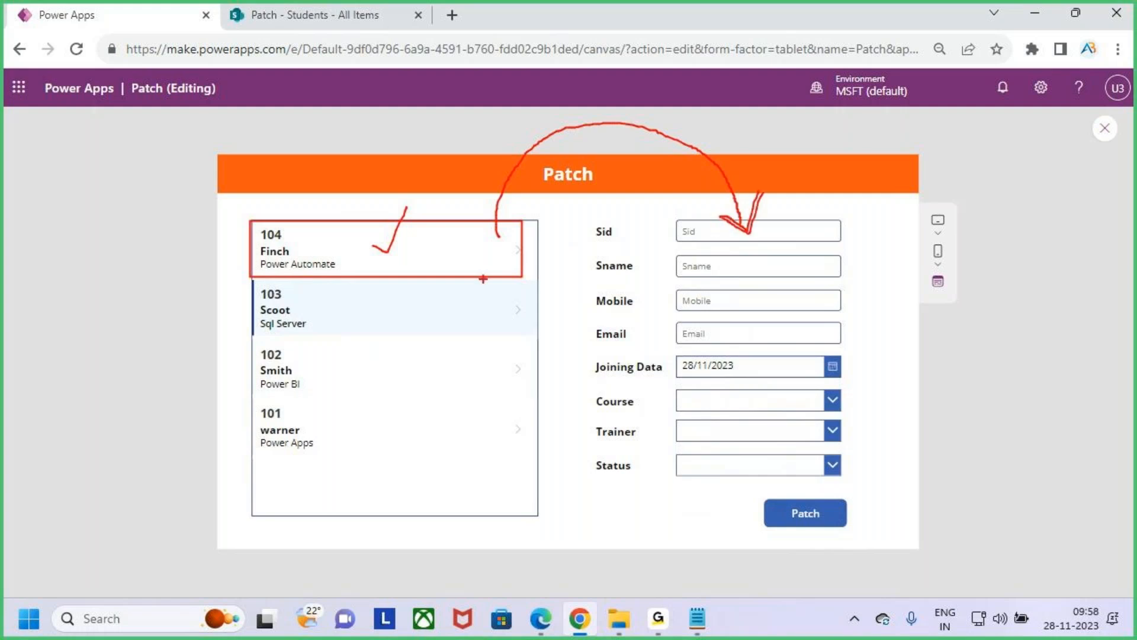
pyautogui.moveTo(370, 243)
pyautogui.mouseDown()
pyautogui.moveTo(389, 254)
pyautogui.moveTo(407, 206)
pyautogui.mouseUp()
pyautogui.moveTo(497, 238)
pyautogui.mouseDown()
pyautogui.moveTo(508, 159)
pyautogui.moveTo(649, 115)
pyautogui.moveTo(720, 184)
pyautogui.moveTo(739, 239)
pyautogui.moveTo(764, 193)
pyautogui.mouseUp()
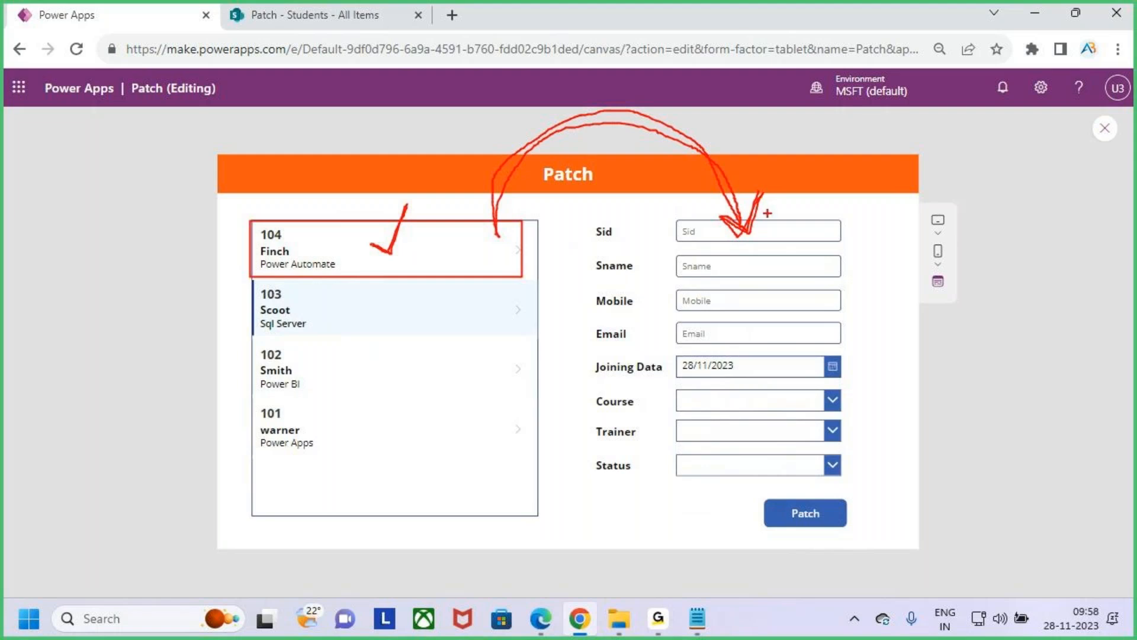
pyautogui.press('e')
pyautogui.moveTo(504, 236)
pyautogui.mouseDown()
pyautogui.moveTo(529, 264)
pyautogui.moveTo(563, 237)
pyautogui.mouseUp()
pyautogui.moveTo(549, 229); pyautogui.dragTo(561, 250)
pyautogui.moveTo(620, 191)
pyautogui.mouseDown()
pyautogui.moveTo(601, 237)
pyautogui.moveTo(694, 214)
pyautogui.moveTo(724, 233)
pyautogui.mouseUp()
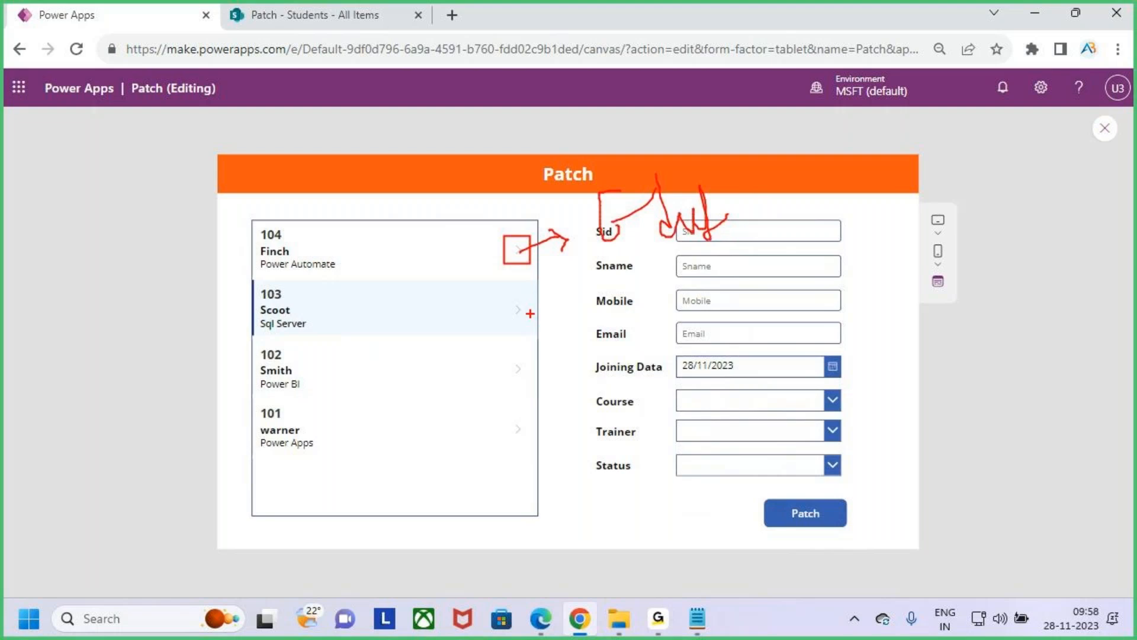
pyautogui.moveTo(517, 249); pyautogui.dragTo(534, 228)
pyautogui.moveTo(610, 267); pyautogui.dragTo(748, 240)
pyautogui.press('Escape')
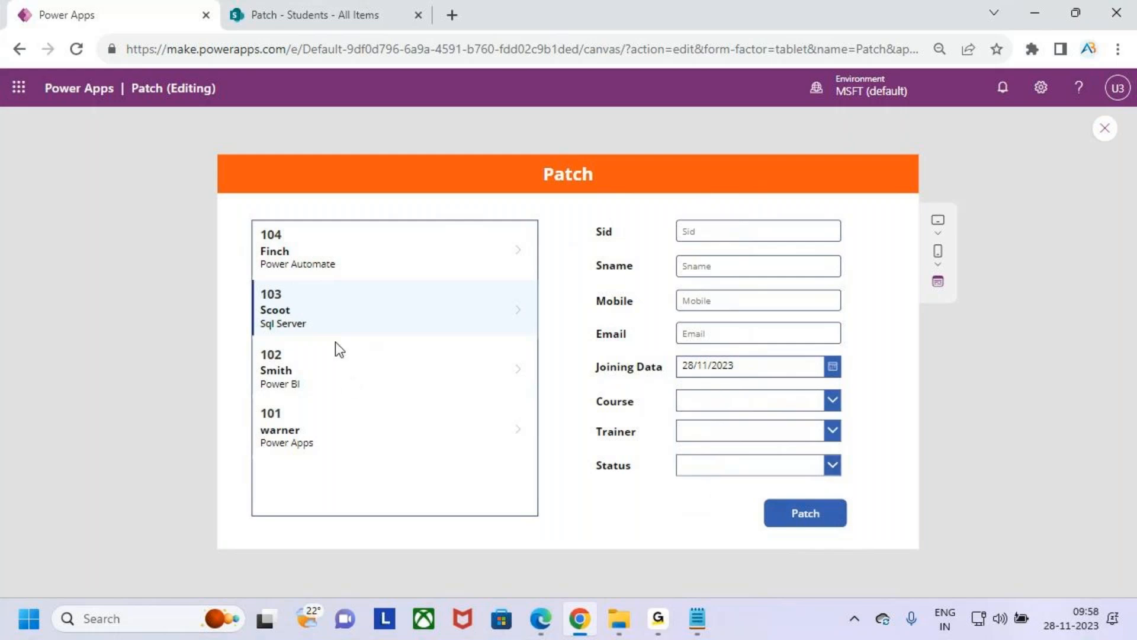
# - Select the newly added student record, 104, in the previewed gallery
pyautogui.click(333, 254)
pyautogui.hotkey('ctrl', '2')
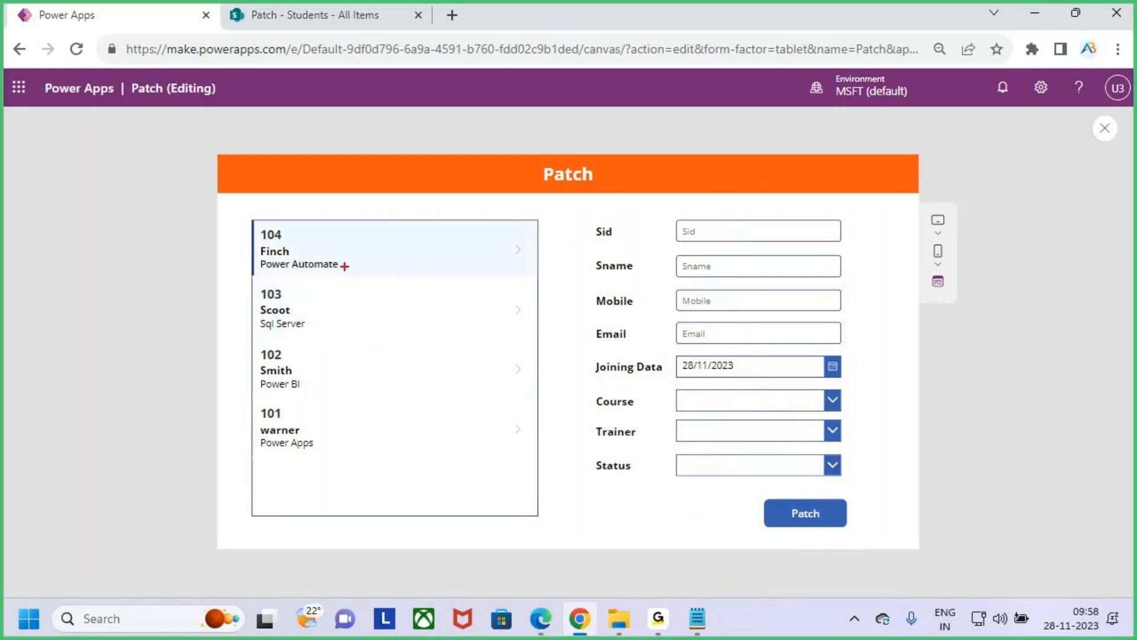
pyautogui.moveTo(345, 261); pyautogui.dragTo(378, 210)
pyautogui.moveTo(472, 237)
pyautogui.mouseDown()
pyautogui.moveTo(721, 157)
pyautogui.moveTo(739, 234)
pyautogui.mouseUp()
pyautogui.moveTo(721, 206)
pyautogui.mouseDown()
pyautogui.moveTo(741, 235)
pyautogui.moveTo(757, 210)
pyautogui.mouseUp()
pyautogui.press('Escape')
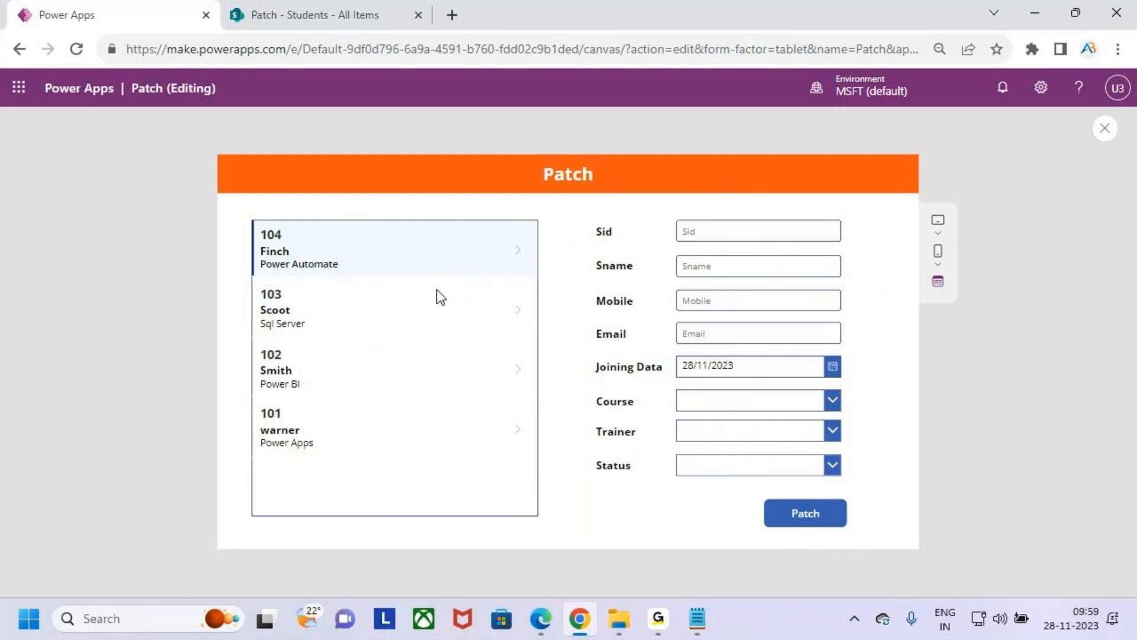
# - Close the app preview and select the Students gallery on the canvas
pyautogui.click(1105, 128)
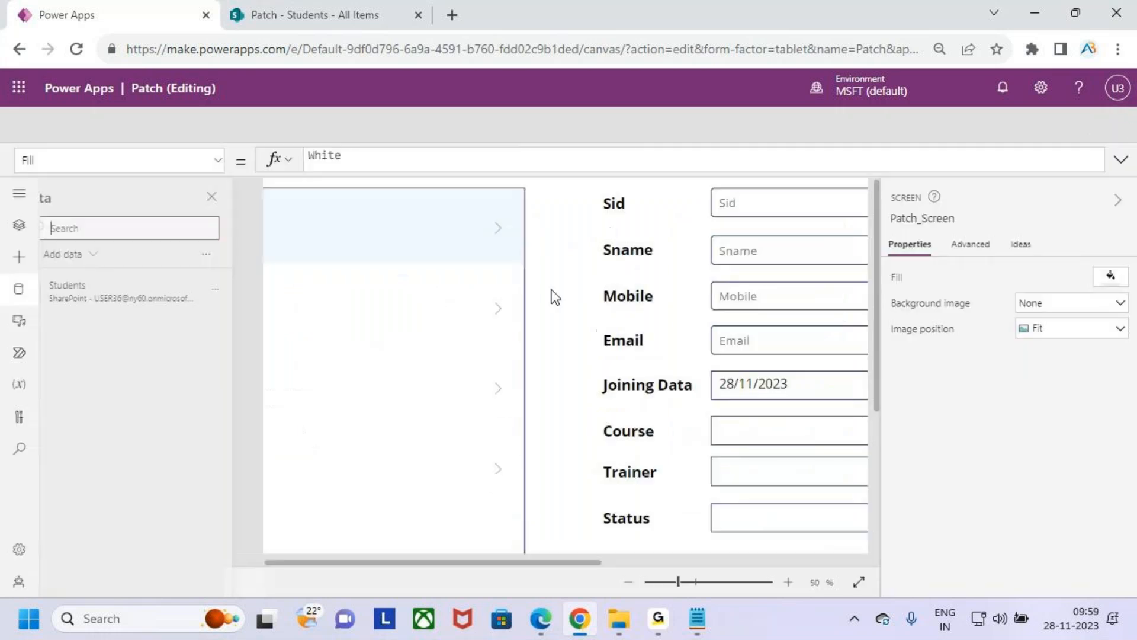
pyautogui.click(717, 413)
pyautogui.click(467, 466)
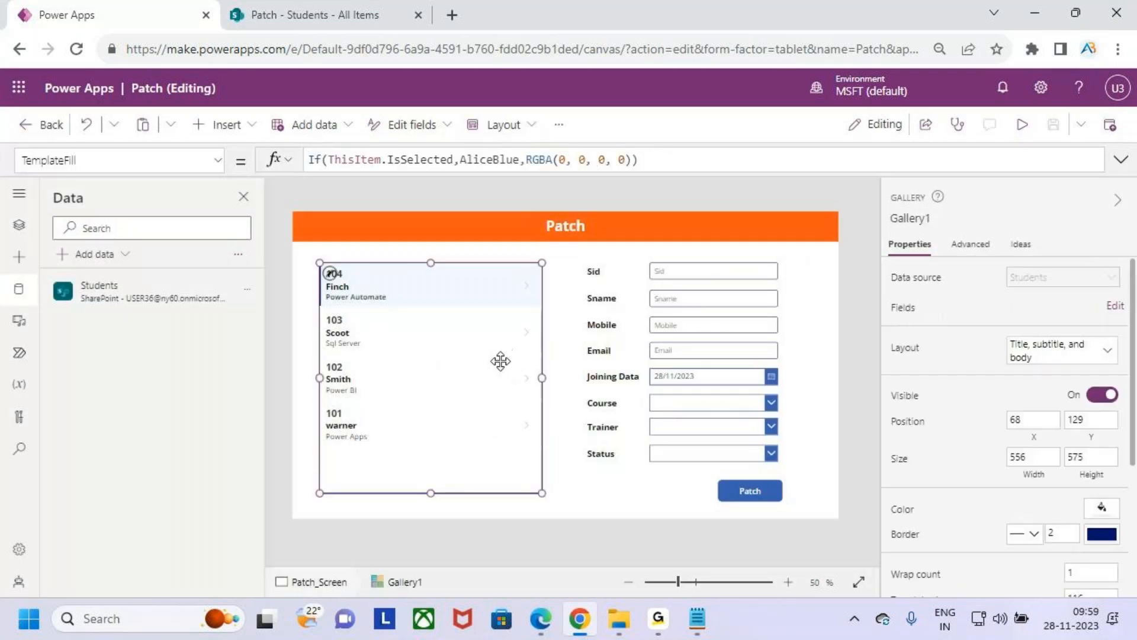
pyautogui.moveTo(467, 294)
pyautogui.mouseDown()
pyautogui.moveTo(524, 174)
pyautogui.moveTo(696, 260)
pyautogui.moveTo(717, 228)
pyautogui.mouseUp()
pyautogui.press('Escape')
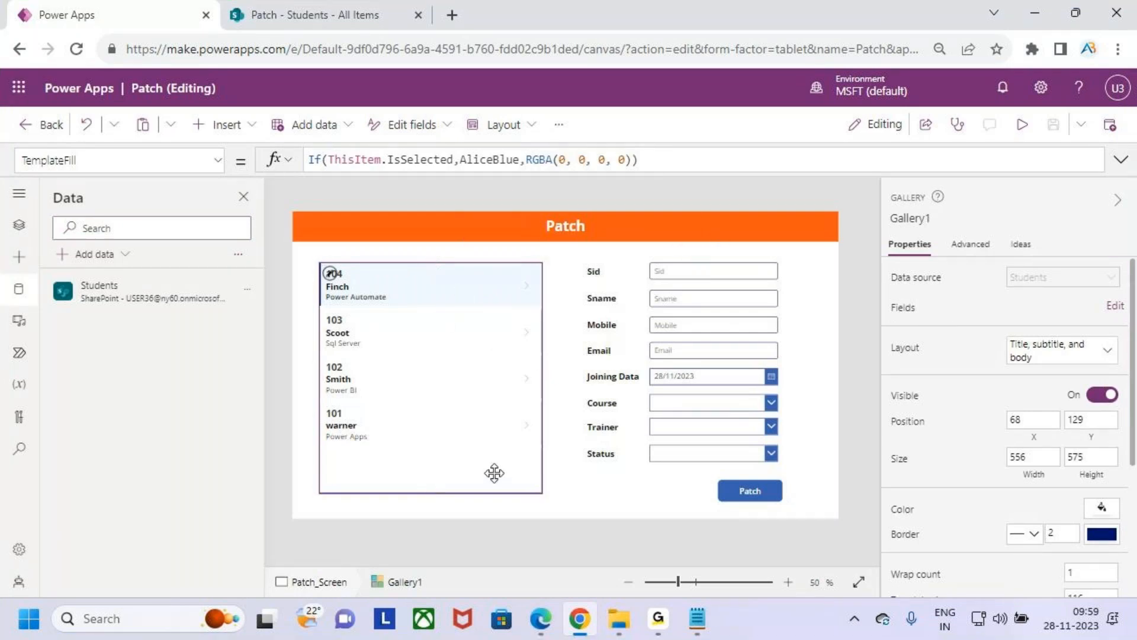
# - Replace the gallery's OnSelect value with the start of a Set formula that names the global variable varstudents
pyautogui.click(218, 159)
pyautogui.scroll(-3, 137, 394)
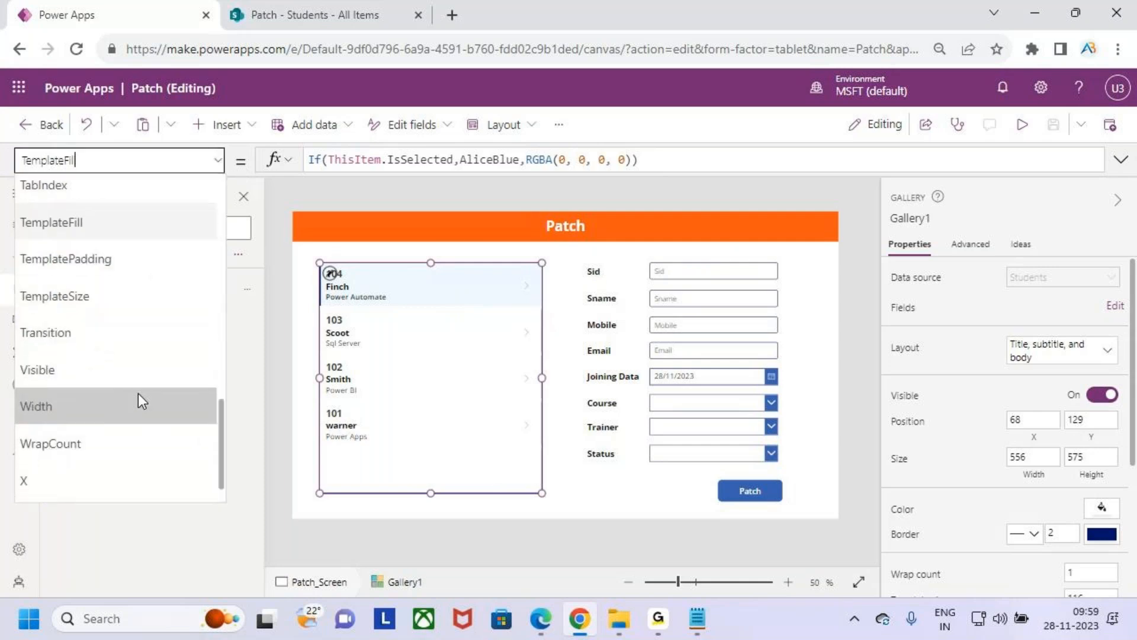
pyautogui.scroll(5, 137, 389)
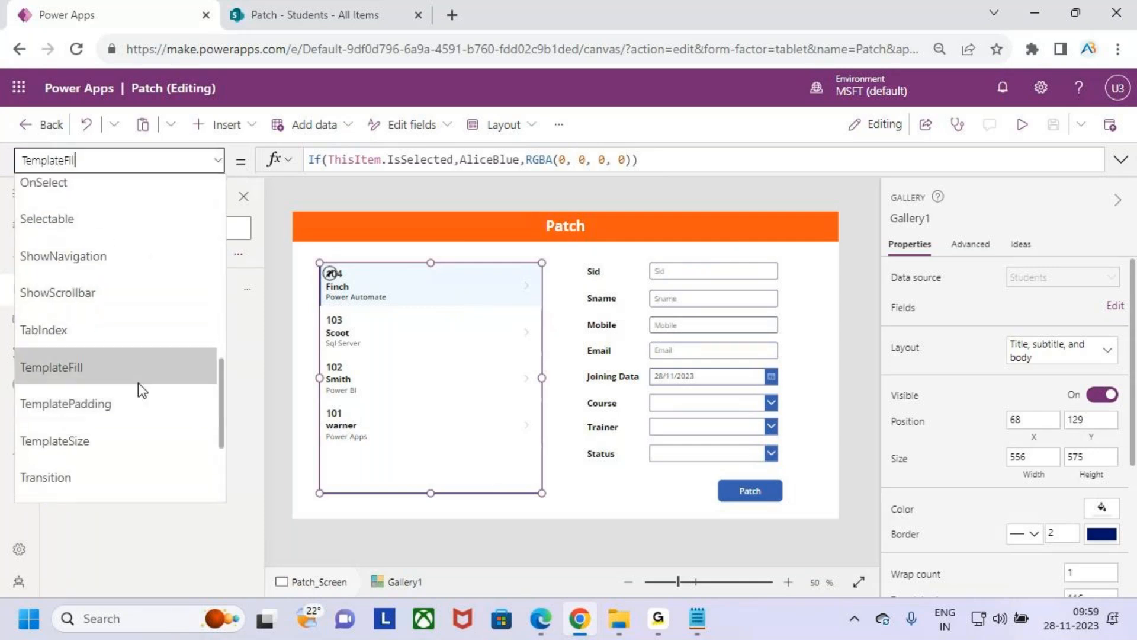
pyautogui.scroll(1, 138, 385)
pyautogui.click(92, 268)
pyautogui.moveTo(381, 160); pyautogui.dragTo(300, 168)
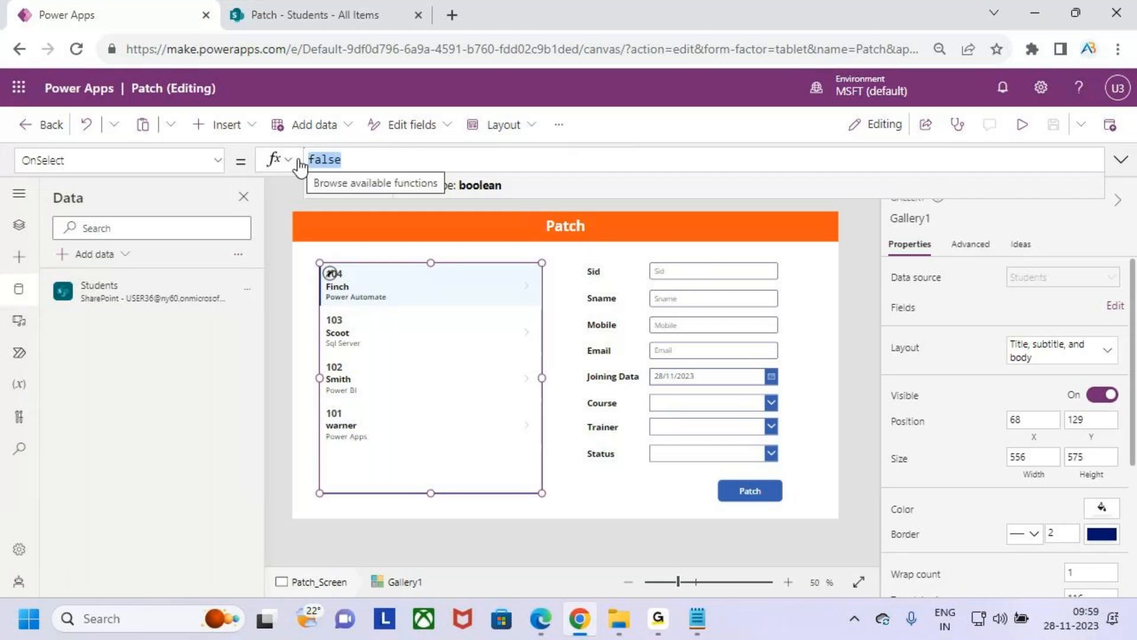
pyautogui.press('BackSpace')
pyautogui.write('set')
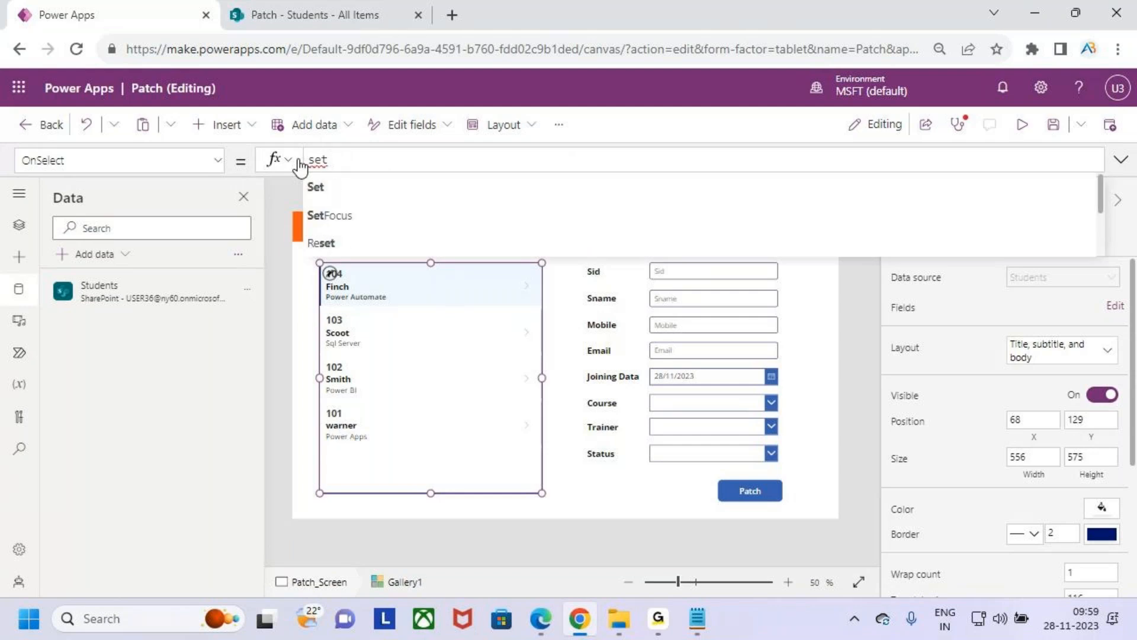
pyautogui.write('(var')
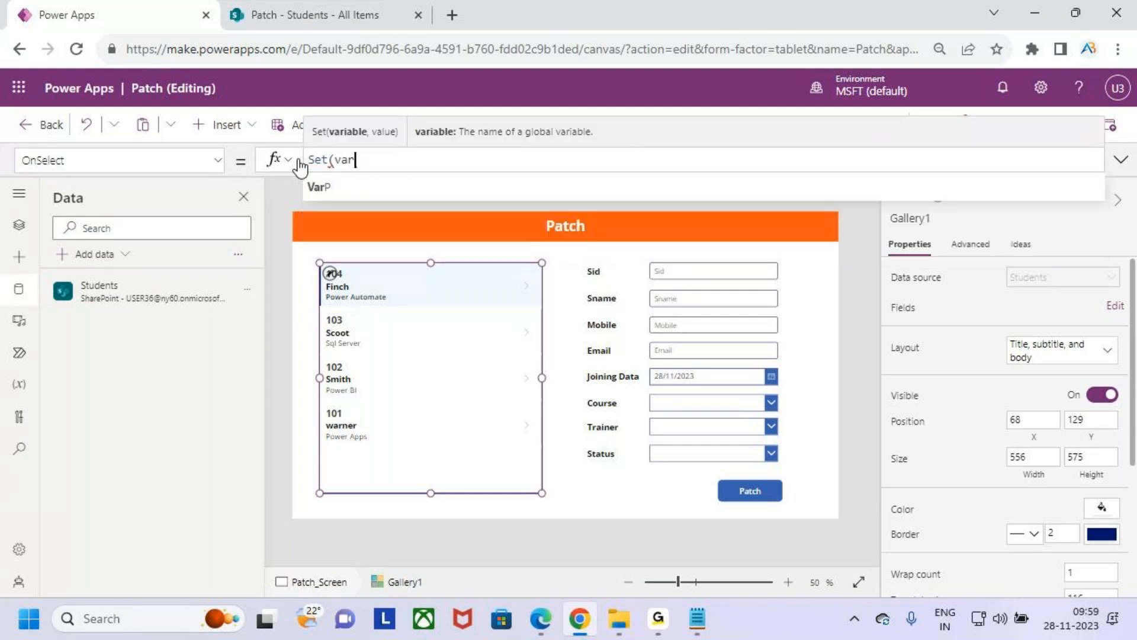
pyautogui.write('s')
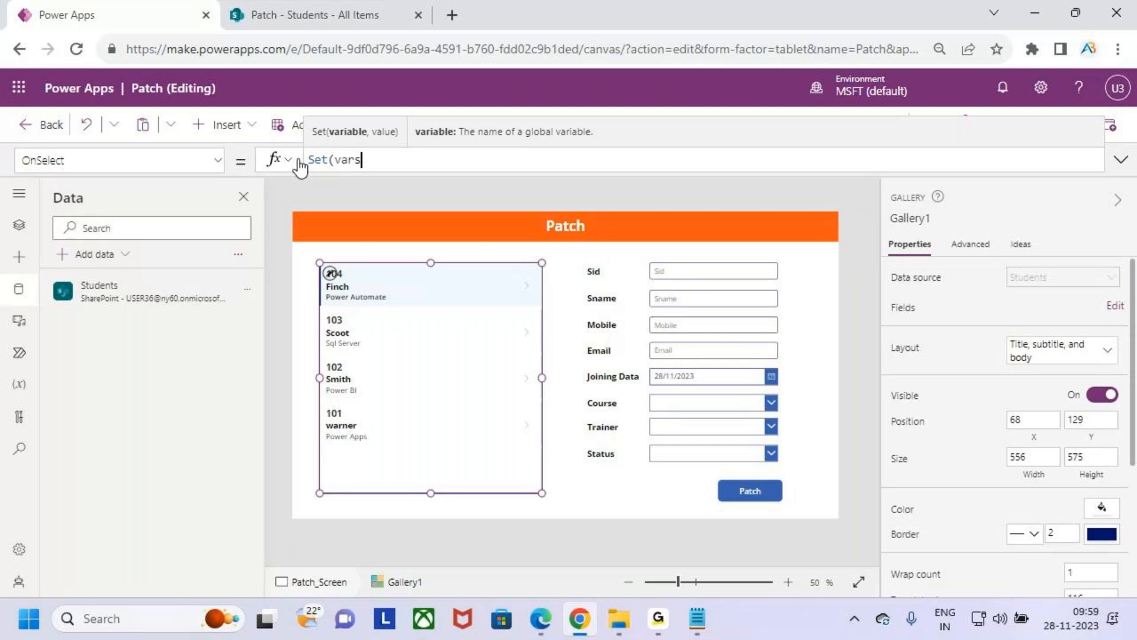
pyautogui.write('tudents,')
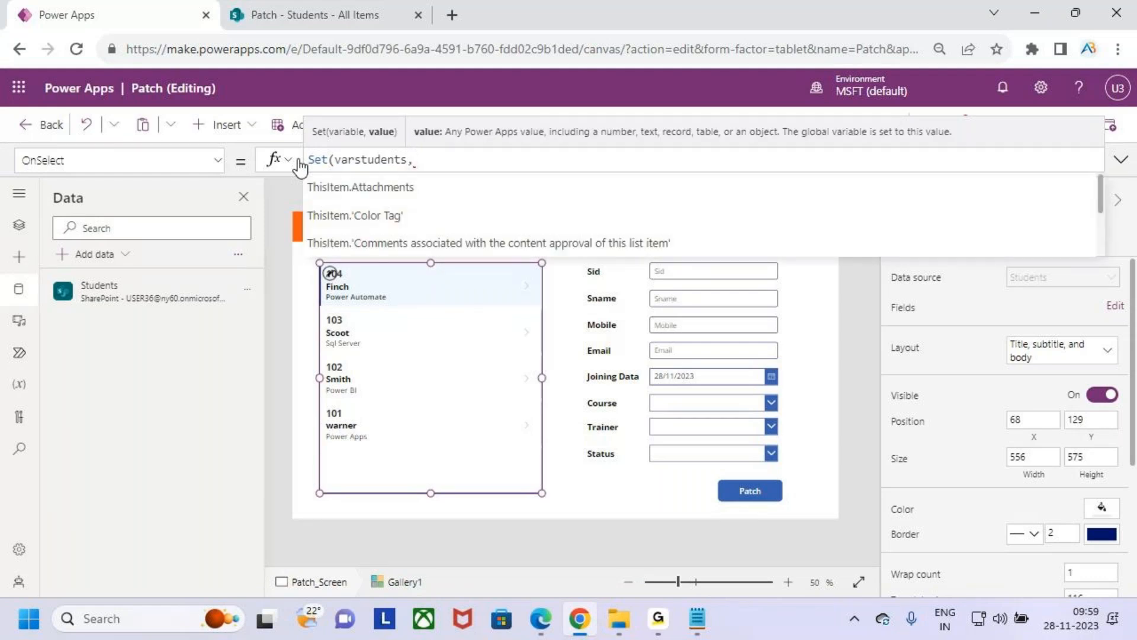
pyautogui.moveTo(418, 292); pyautogui.dragTo(567, 129)
pyautogui.moveTo(476, 108); pyautogui.dragTo(382, 148)
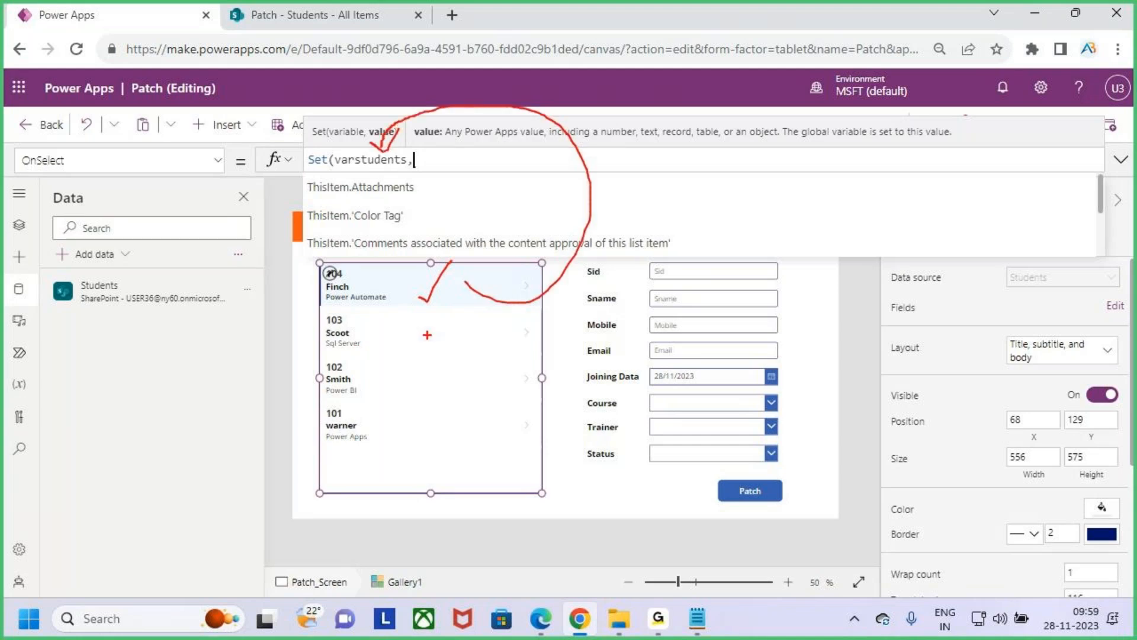
pyautogui.moveTo(453, 265); pyautogui.dragTo(428, 306)
pyautogui.moveTo(370, 140); pyautogui.dragTo(414, 128)
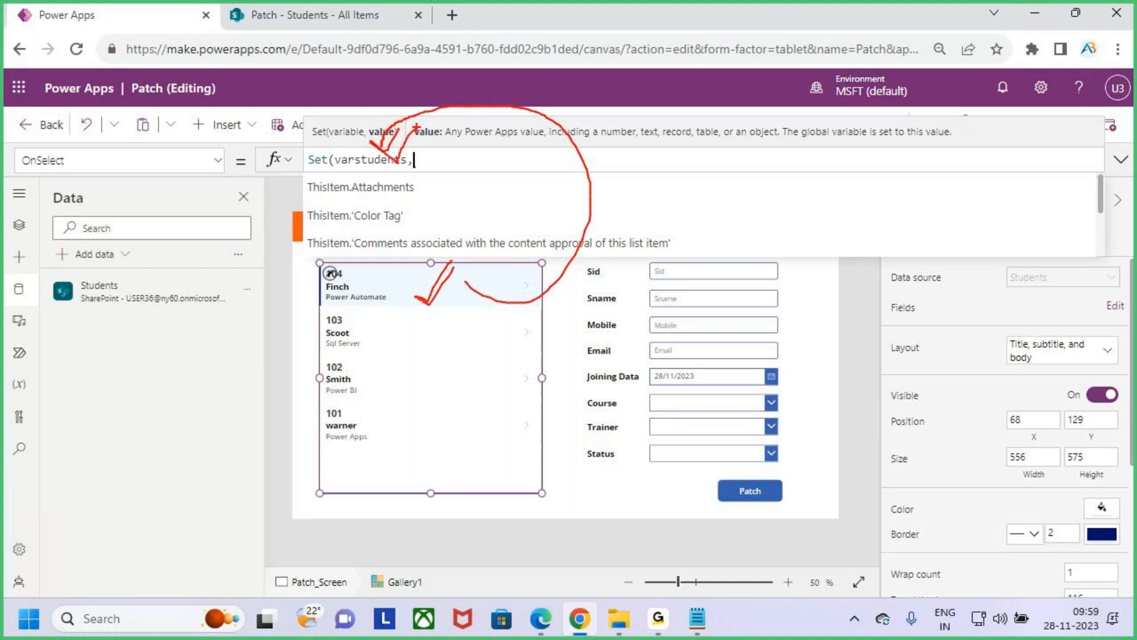
pyautogui.press('Escape')
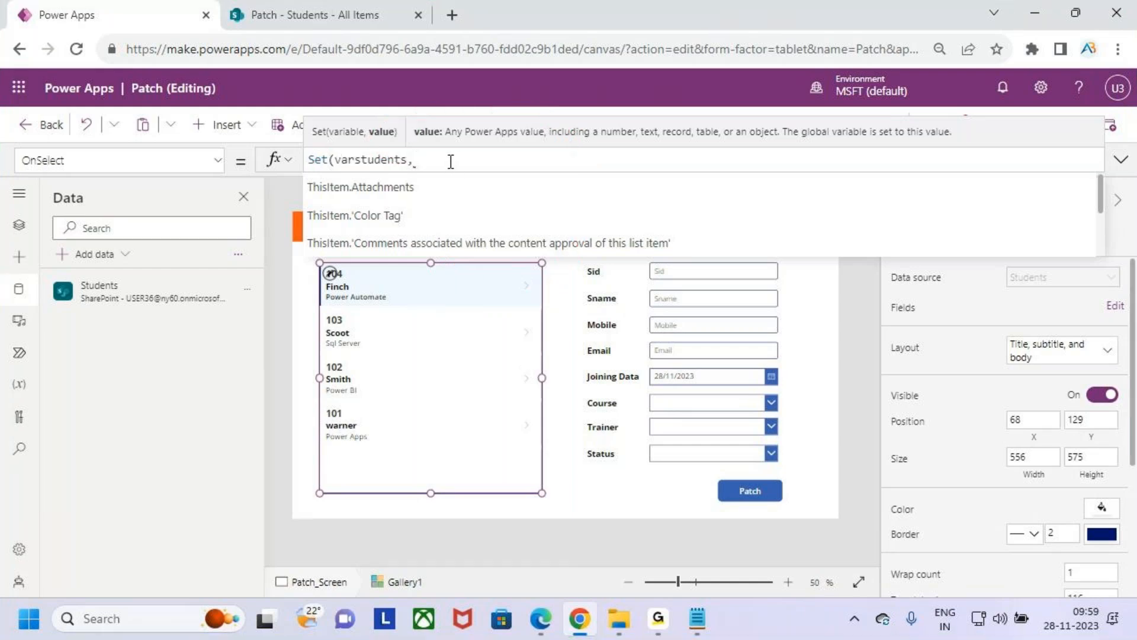
# - Complete the gallery's OnSelect formula as Set(varstudents,ThisItem) and inspect the varstudents variable
pyautogui.write(',')
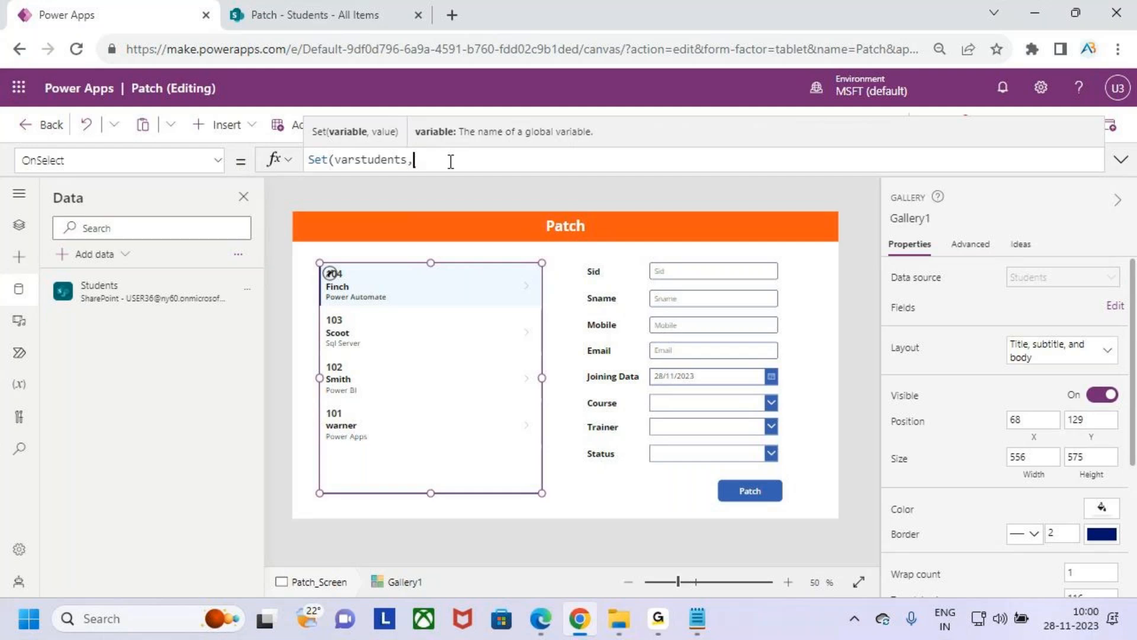
pyautogui.write('this')
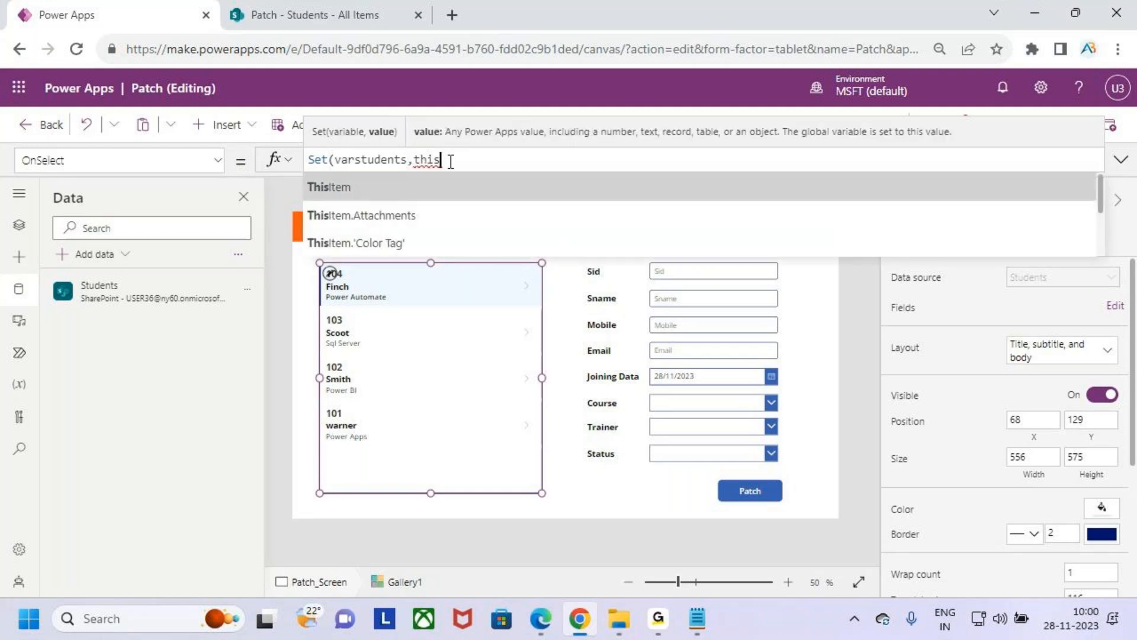
pyautogui.press('Tab')
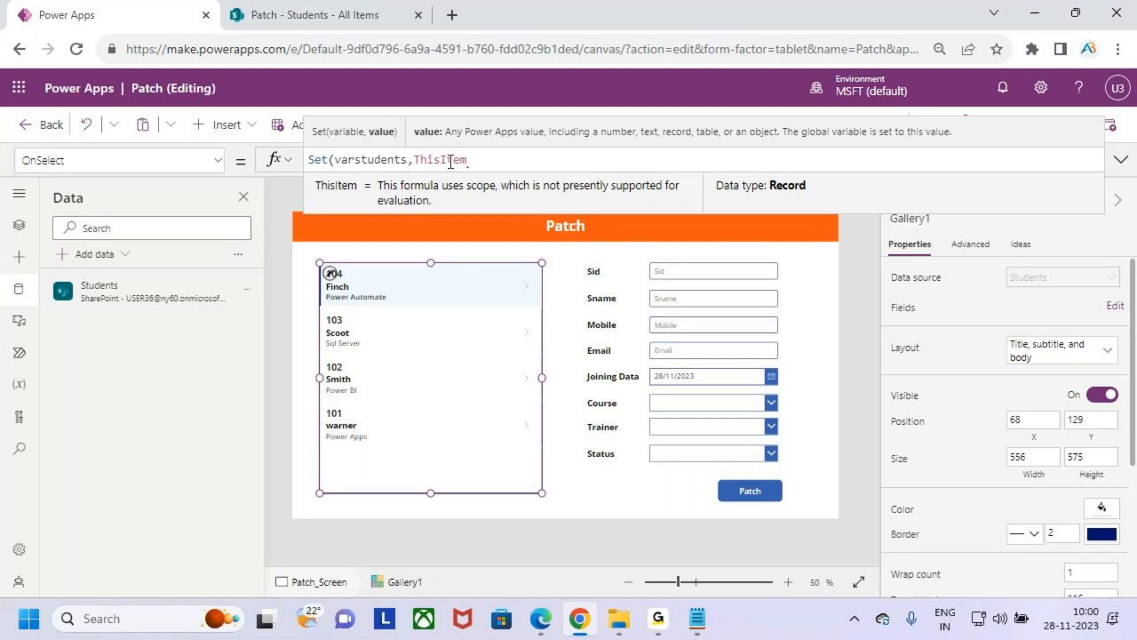
pyautogui.write(')')
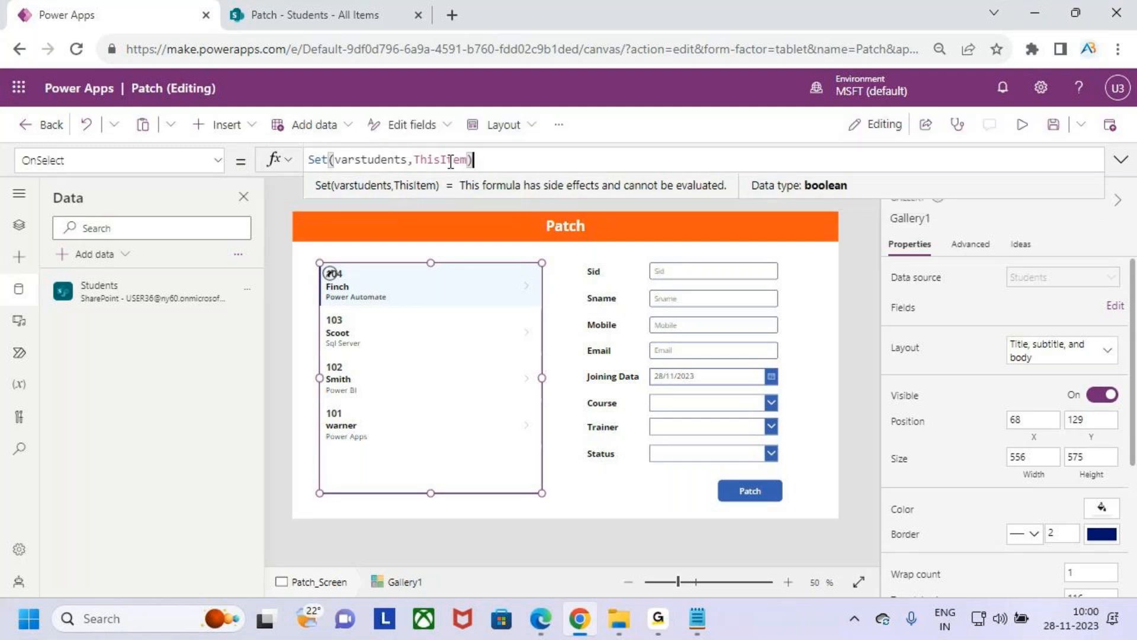
pyautogui.doubleClick(375, 160)
pyautogui.click(317, 186)
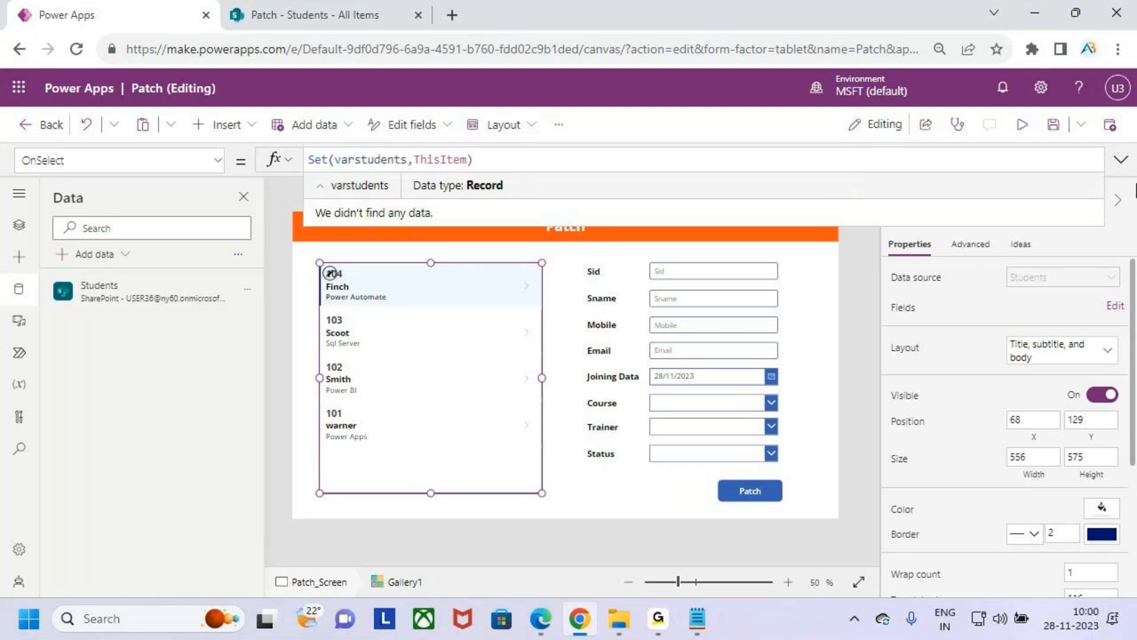
# - Preview the app, select student record 103 in the gallery, and return to the editor
pyautogui.click(1030, 137)
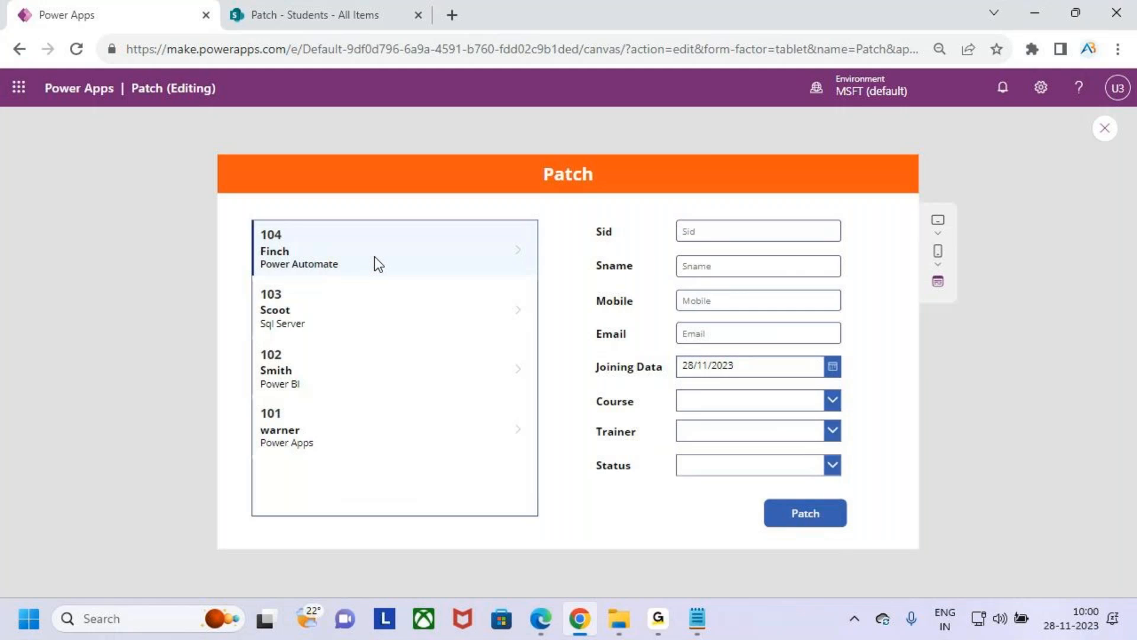
pyautogui.click(384, 314)
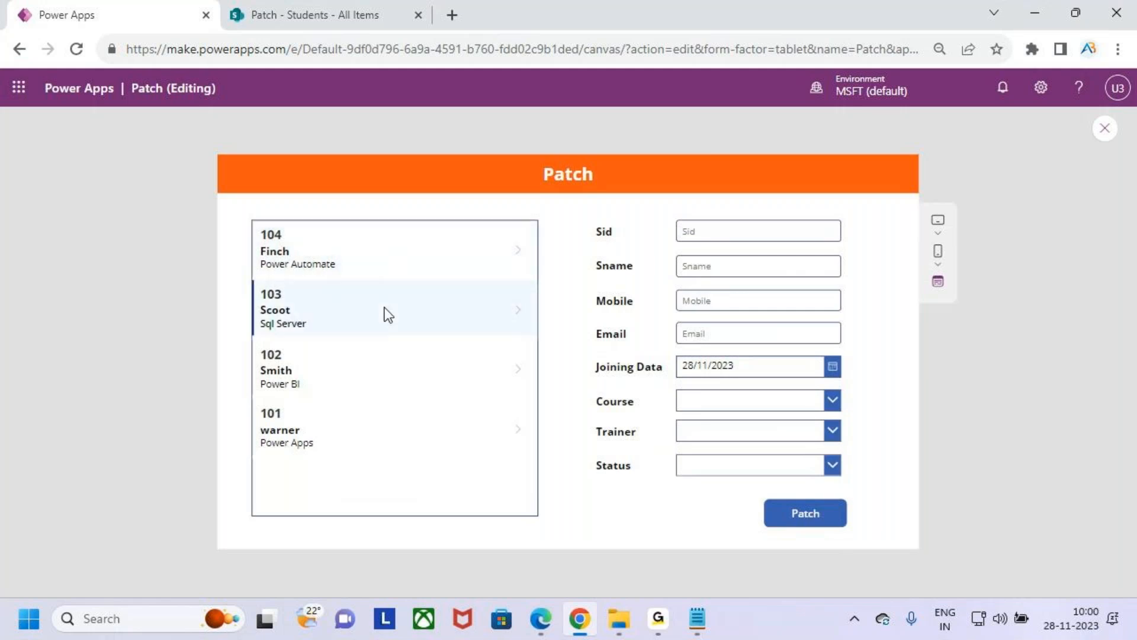
pyautogui.click(1113, 134)
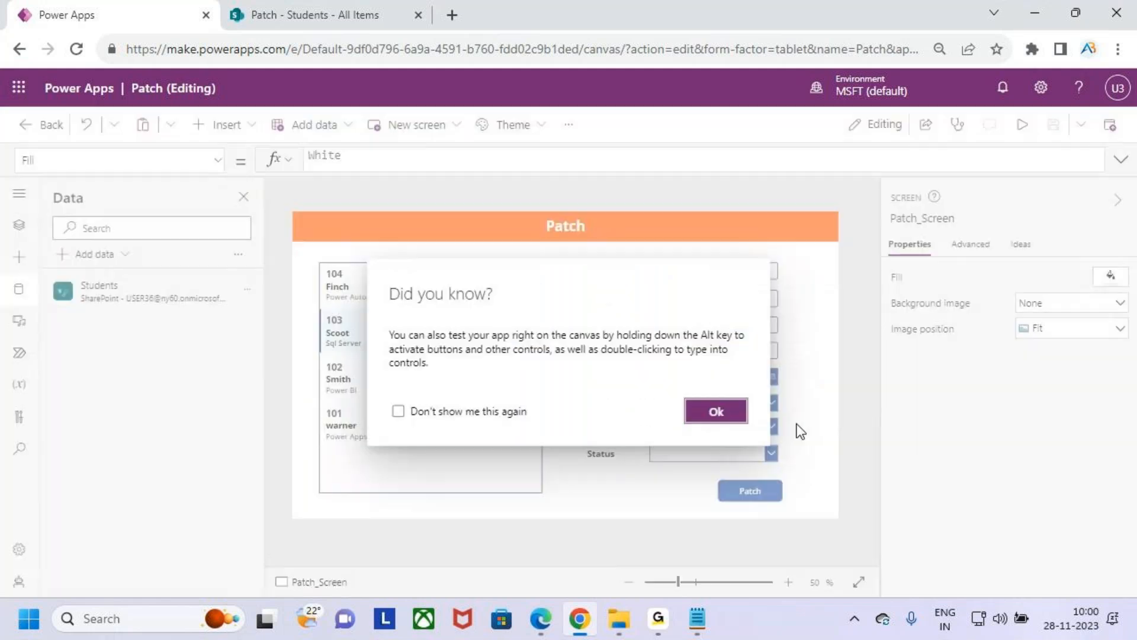
pyautogui.click(716, 417)
# - Inspect the record stored in varstudents from the gallery's OnSelect formula
pyautogui.click(424, 468)
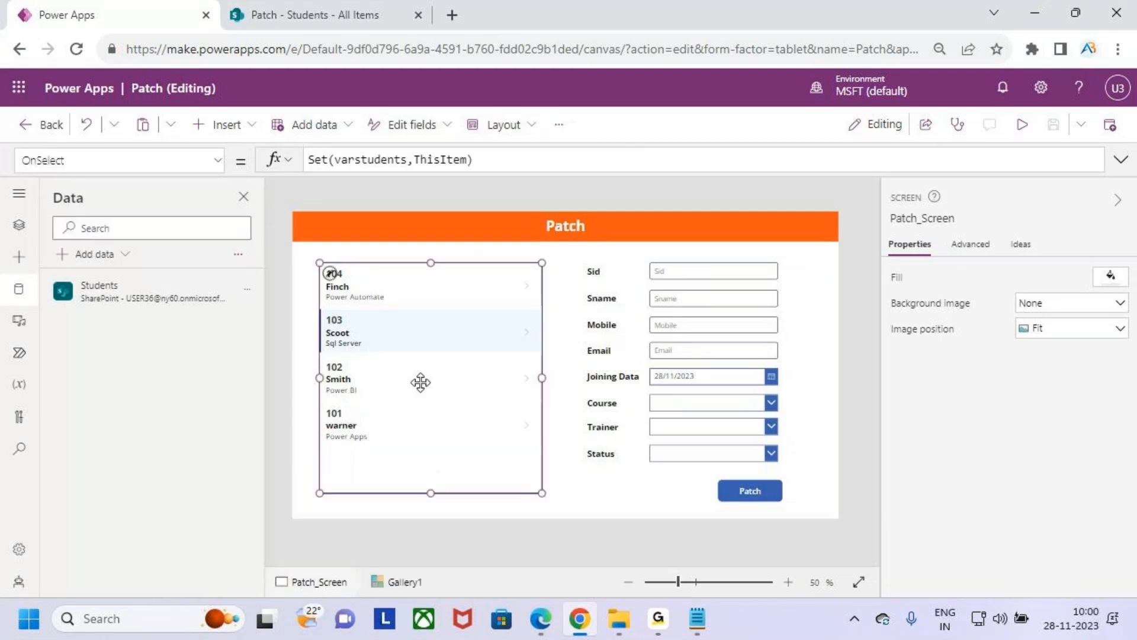
pyautogui.click(368, 165)
pyautogui.doubleClick(368, 161)
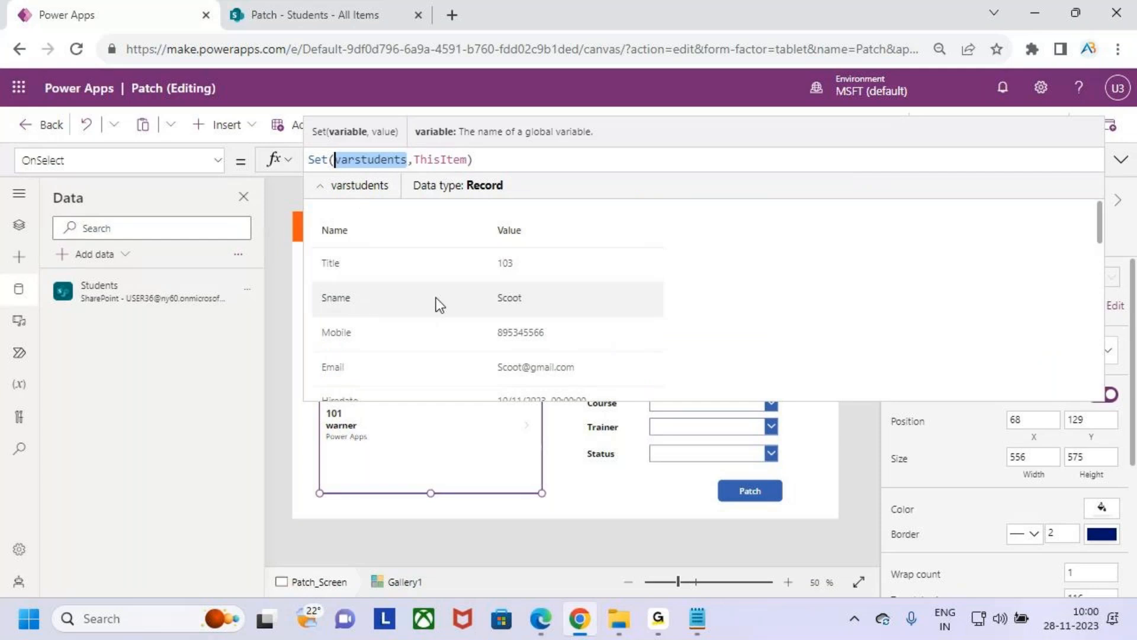
pyautogui.hotkey('ctrl', '2')
pyautogui.moveTo(483, 290); pyautogui.dragTo(581, 320)
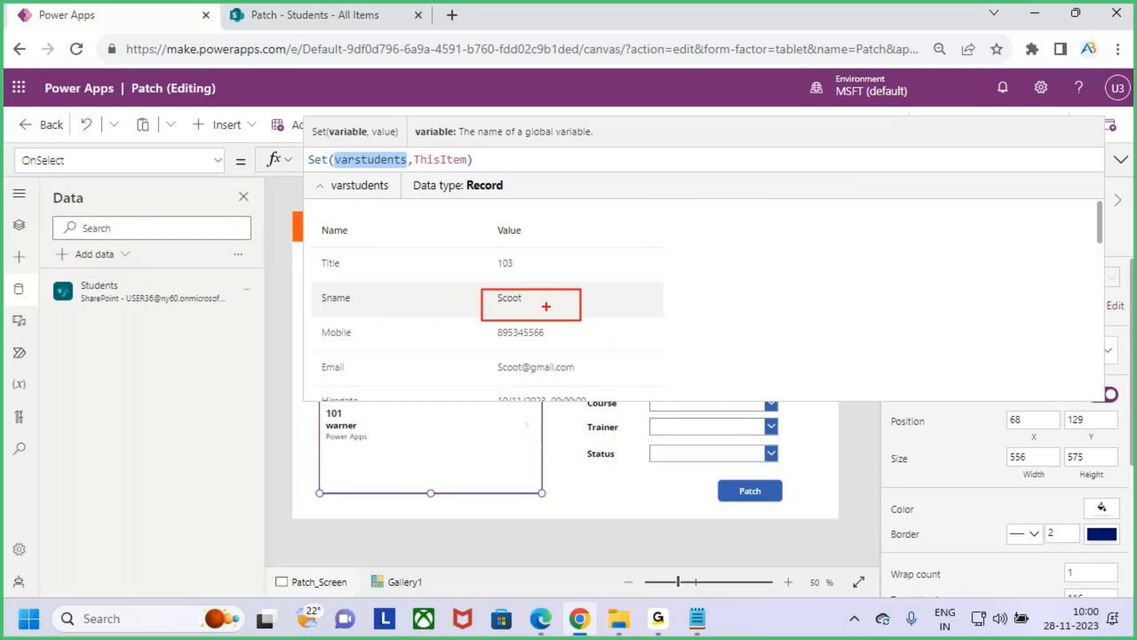
pyautogui.press('Escape')
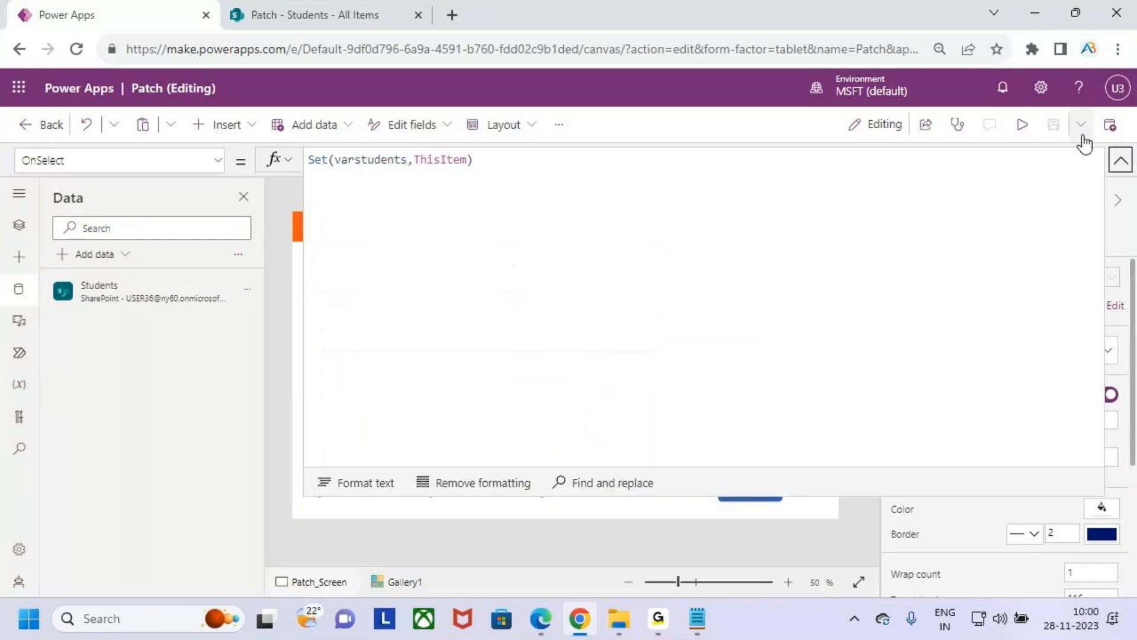
# - Preview the app again, select student record 102 in the gallery, and return to the editor
pyautogui.click(1034, 126)
pyautogui.click(372, 379)
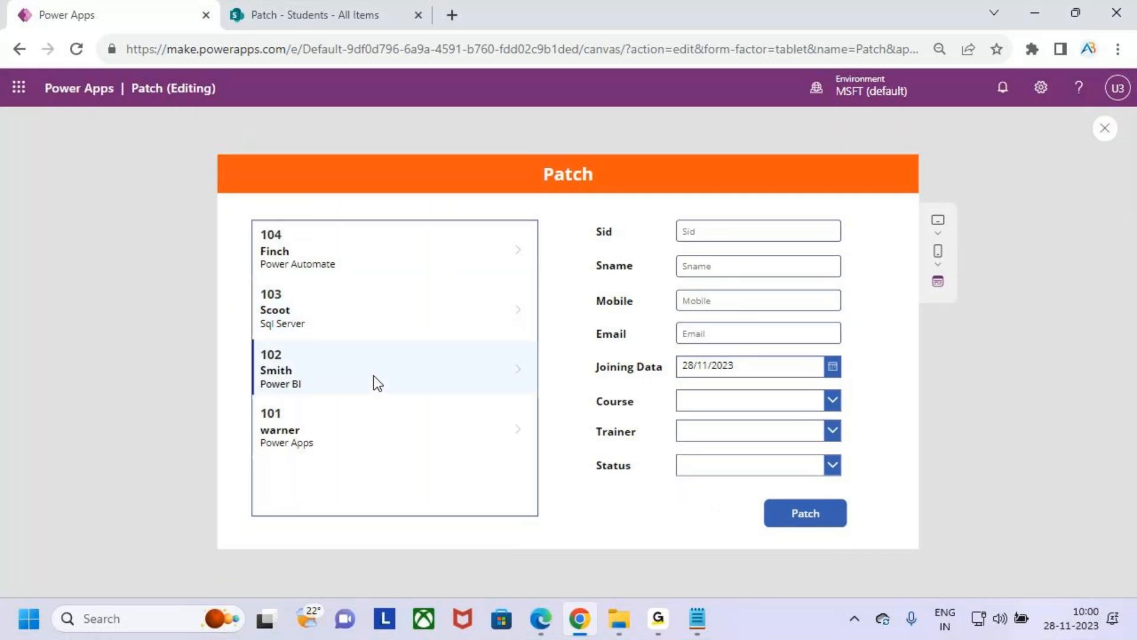
pyautogui.click(1105, 128)
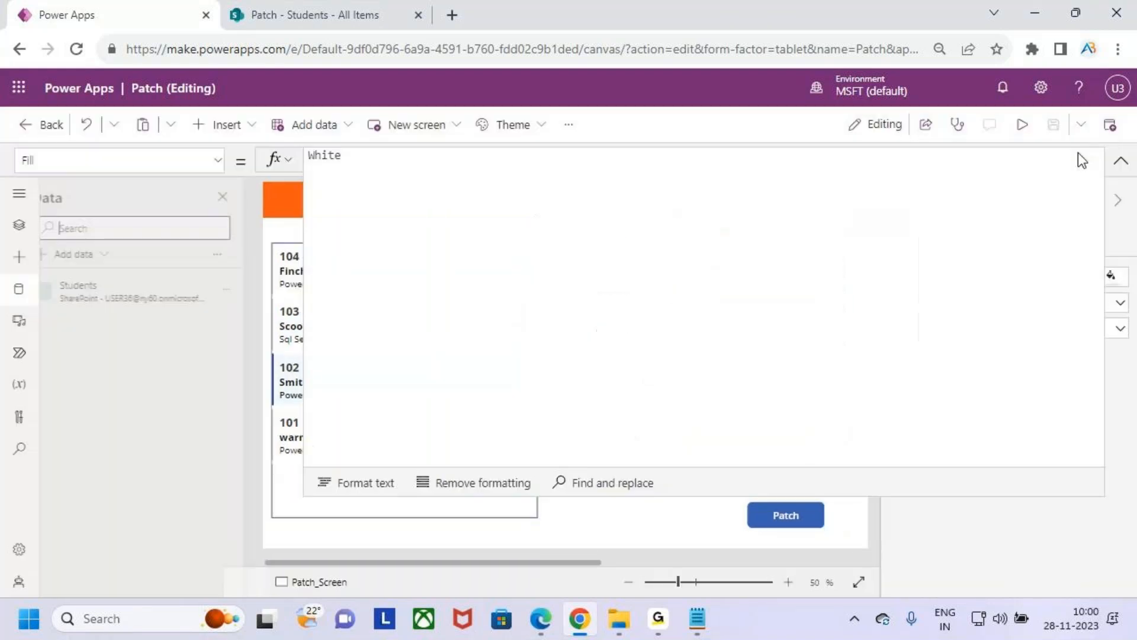
pyautogui.click(717, 408)
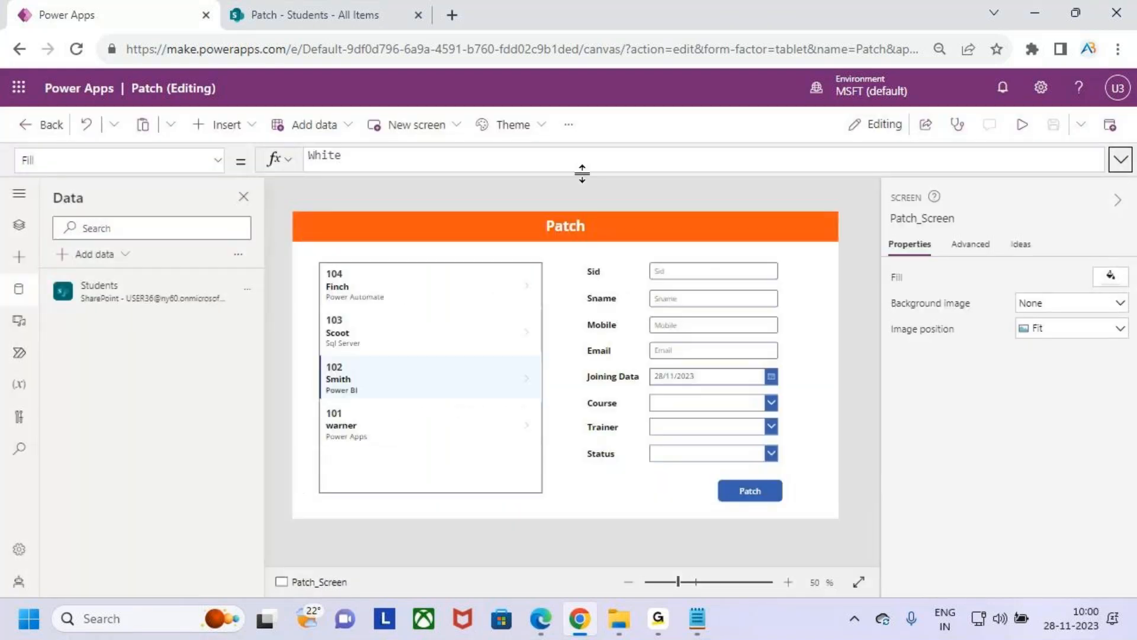
# - Select the gallery and check which record its OnSelect formula now stores in varstudents
pyautogui.click(464, 467)
pyautogui.doubleClick(372, 159)
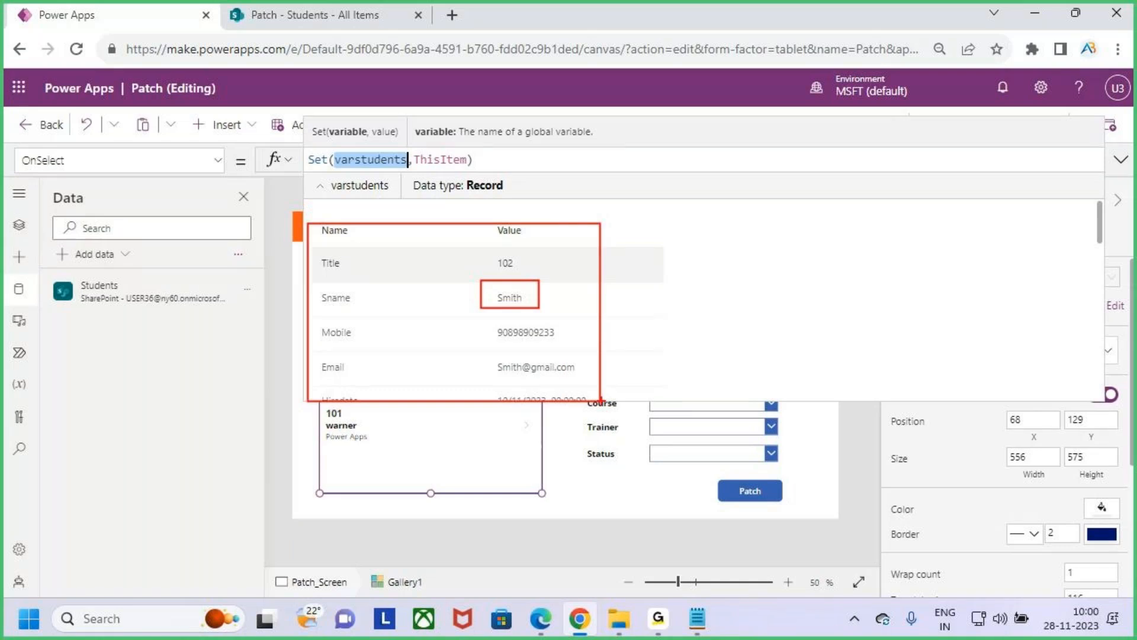
pyautogui.click(1120, 160)
pyautogui.click(1120, 159)
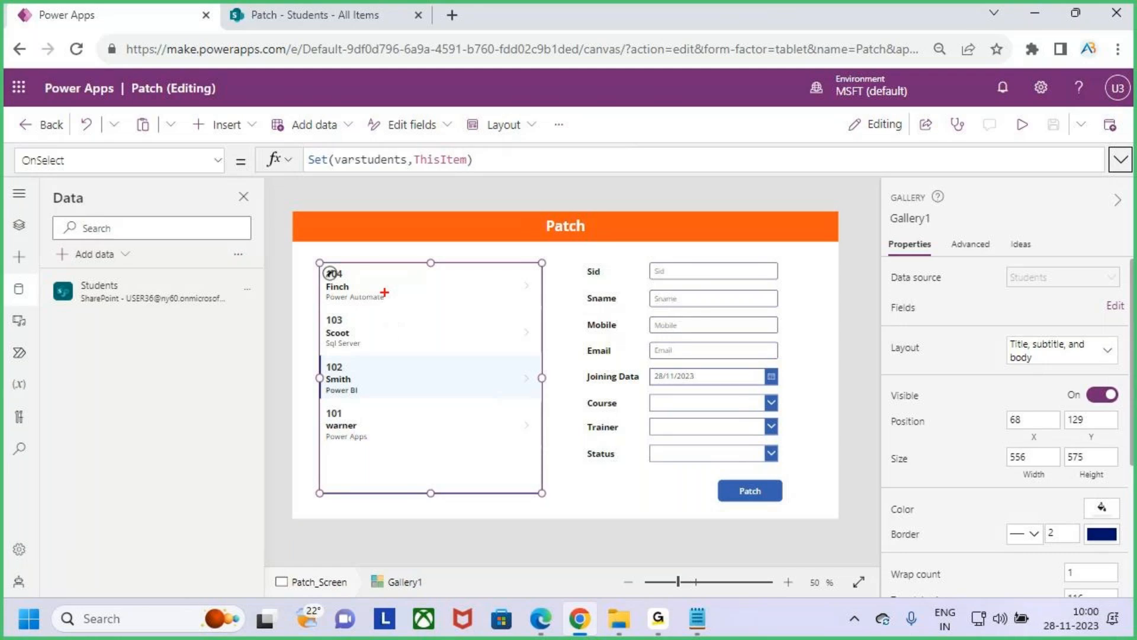
pyautogui.moveTo(398, 301); pyautogui.dragTo(438, 233)
pyautogui.moveTo(475, 283)
pyautogui.mouseDown()
pyautogui.moveTo(472, 238)
pyautogui.moveTo(513, 189)
pyautogui.moveTo(617, 166)
pyautogui.moveTo(714, 268)
pyautogui.mouseUp()
pyautogui.press('Escape')
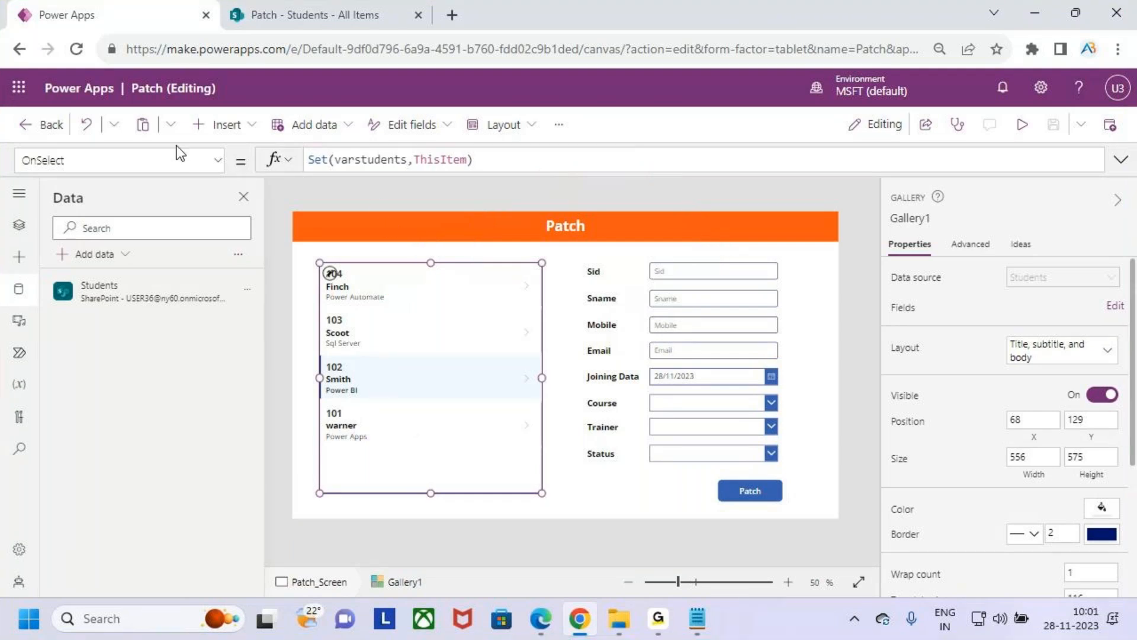
# - Review the varstudents and ThisItem arguments of the gallery's Set formula
pyautogui.doubleClick(355, 160)
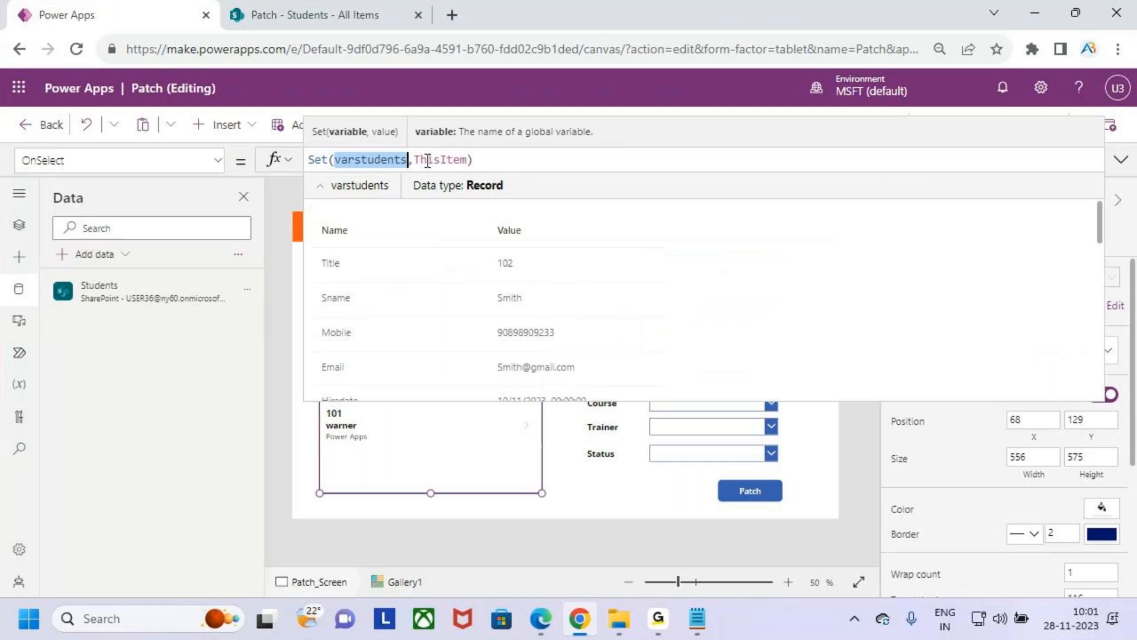
pyautogui.moveTo(415, 160); pyautogui.dragTo(467, 160)
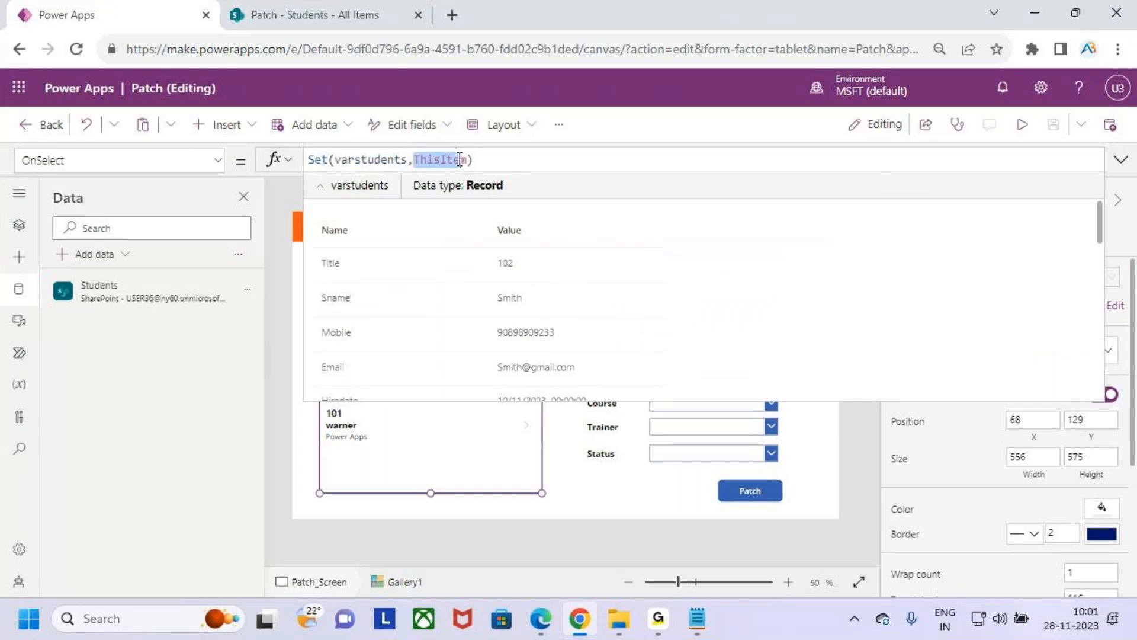
pyautogui.click(520, 160)
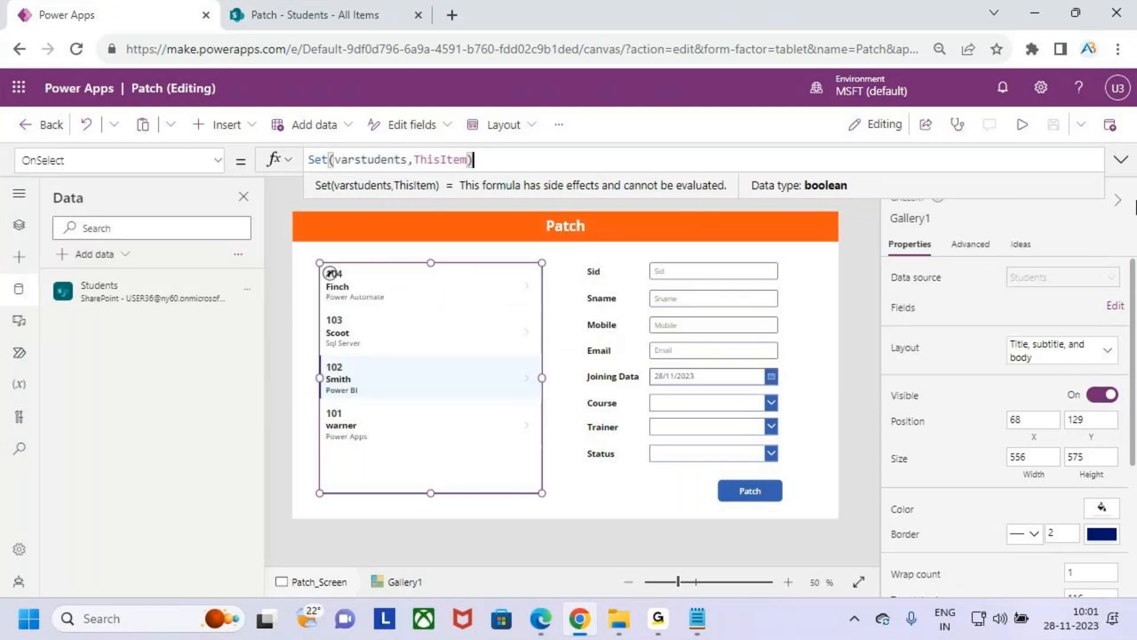
pyautogui.hotkey('ctrl', '2')
pyautogui.moveTo(442, 372)
pyautogui.mouseDown()
pyautogui.moveTo(552, 320)
pyautogui.moveTo(451, 110)
pyautogui.moveTo(388, 157)
pyautogui.moveTo(404, 145)
pyautogui.mouseUp()
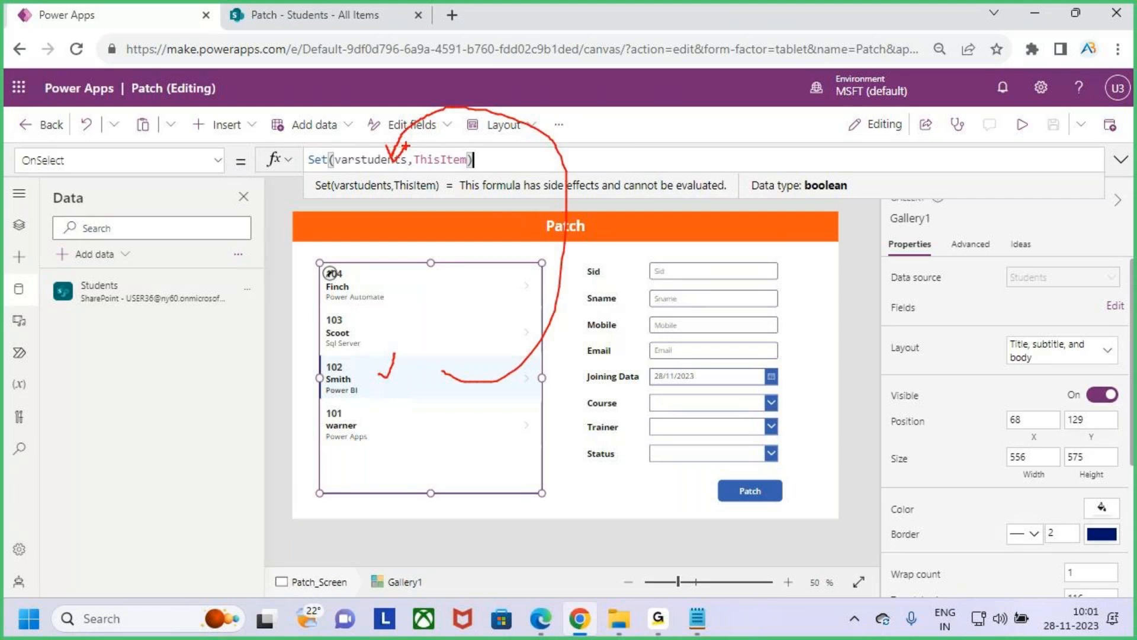
pyautogui.press('Escape')
pyautogui.click(1121, 159)
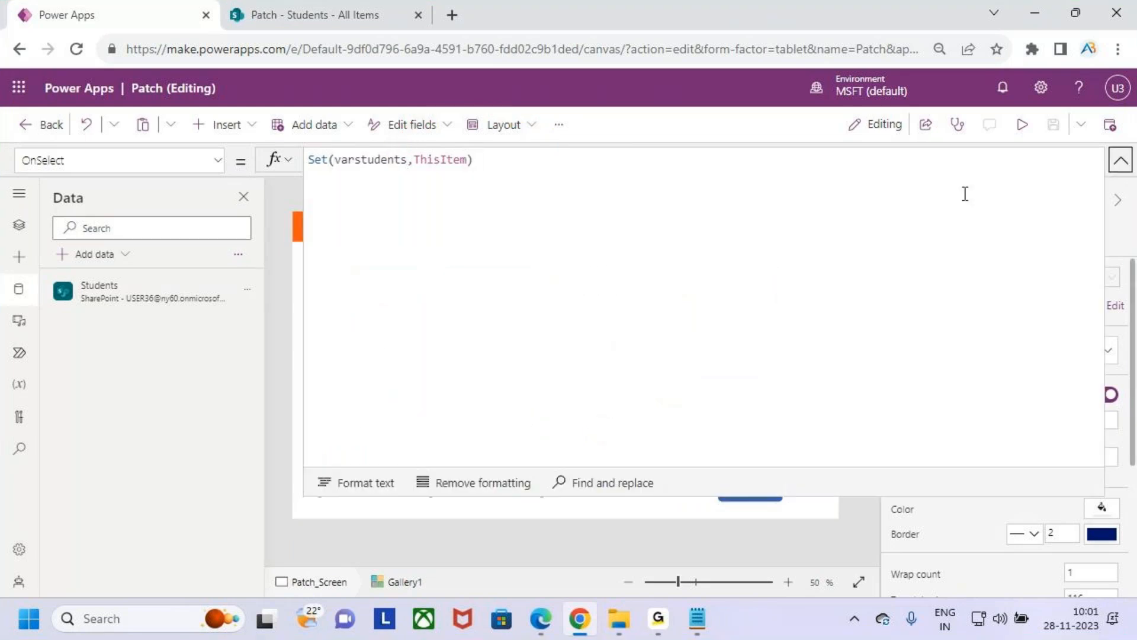
pyautogui.click(1121, 159)
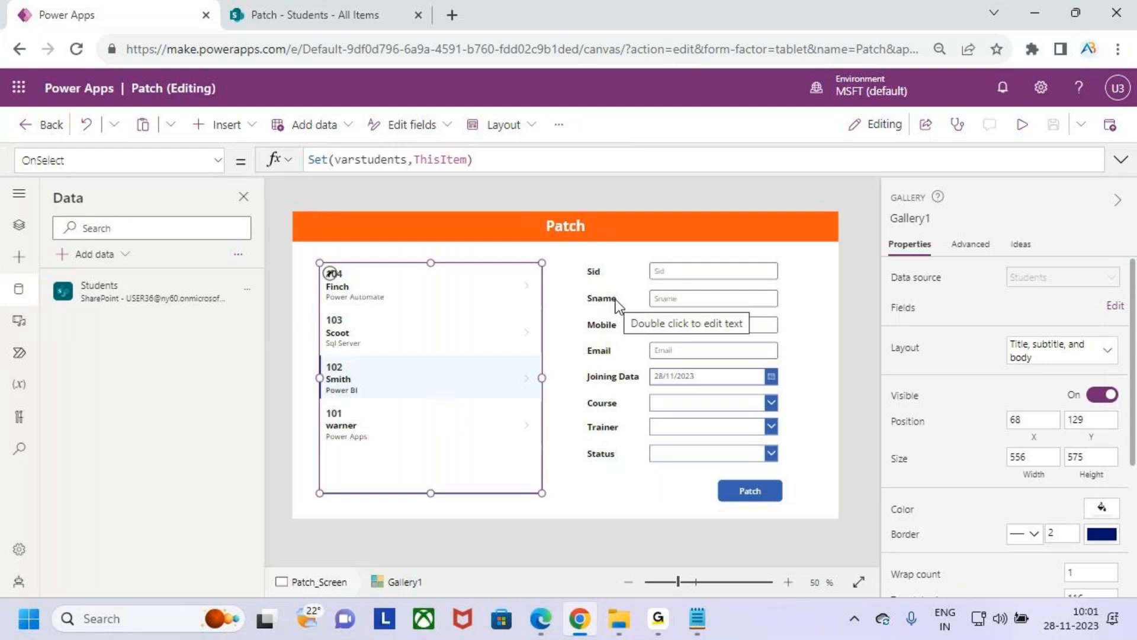
# - Replace the Default value of the Sid text input with the varstudents variable
pyautogui.click(691, 272)
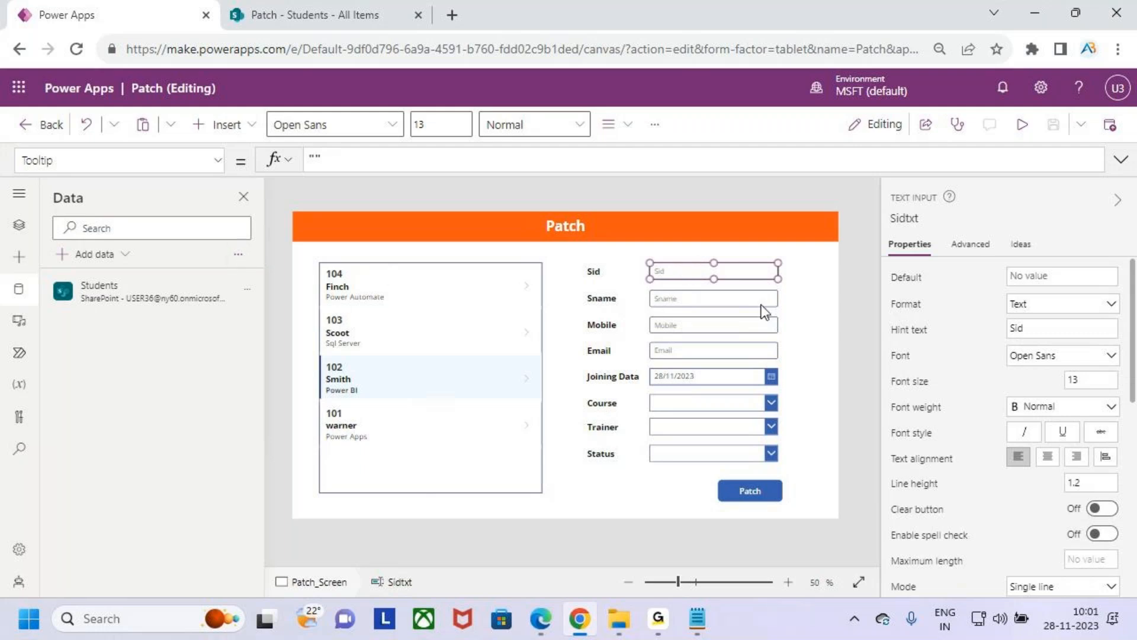
pyautogui.click(218, 160)
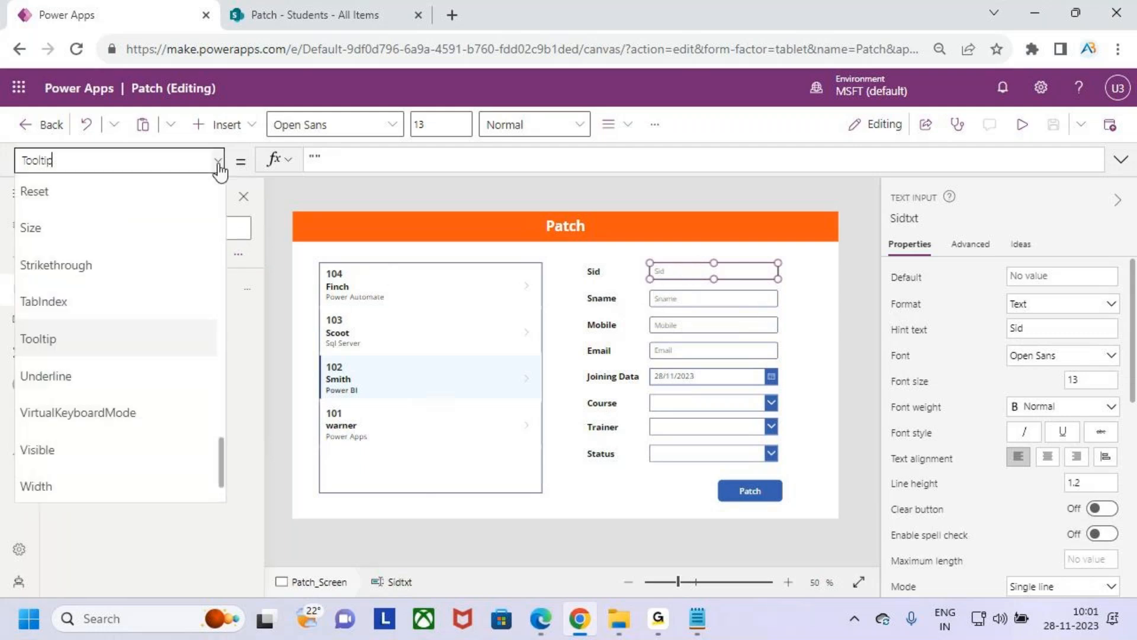
pyautogui.scroll(6, 119, 293)
pyautogui.scroll(9, 107, 293)
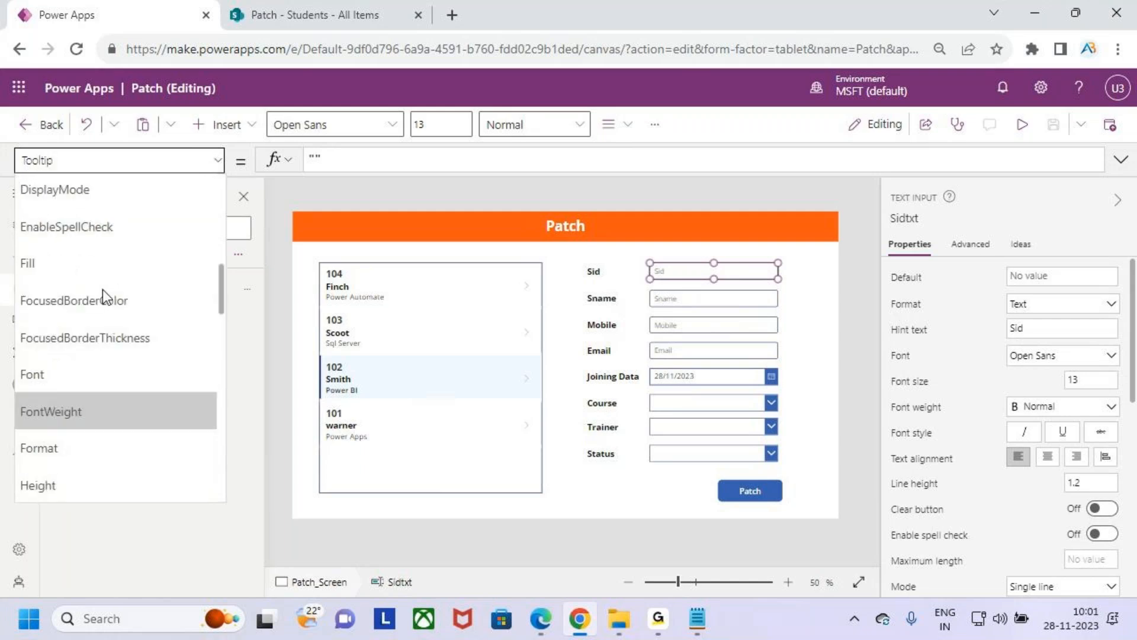
pyautogui.scroll(-2, 113, 308)
pyautogui.scroll(-2, 122, 297)
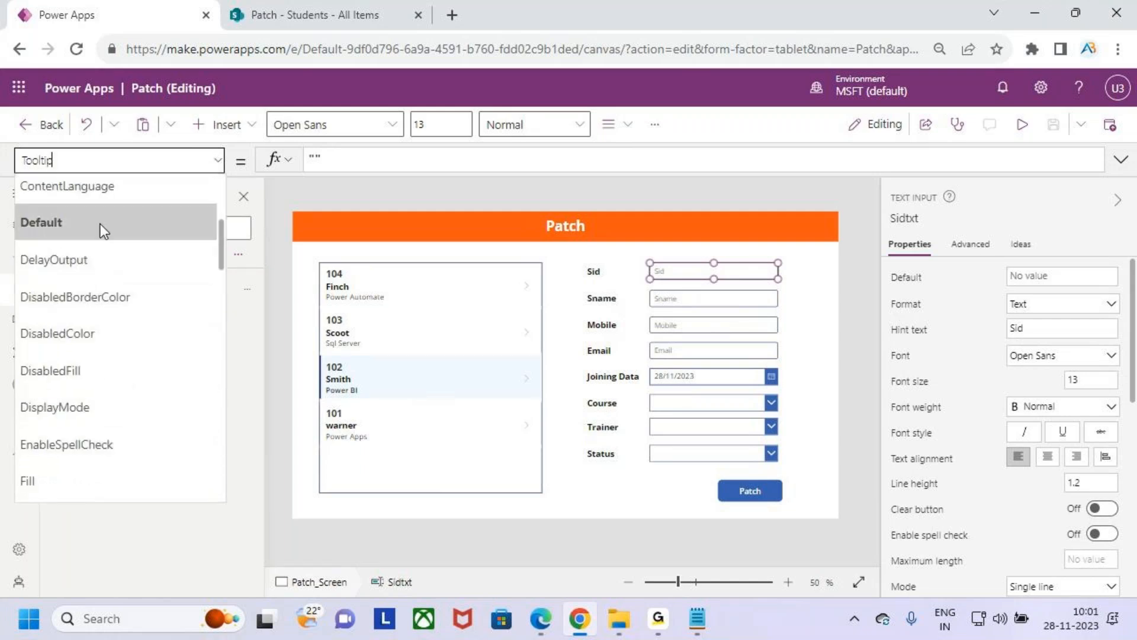
pyautogui.click(118, 221)
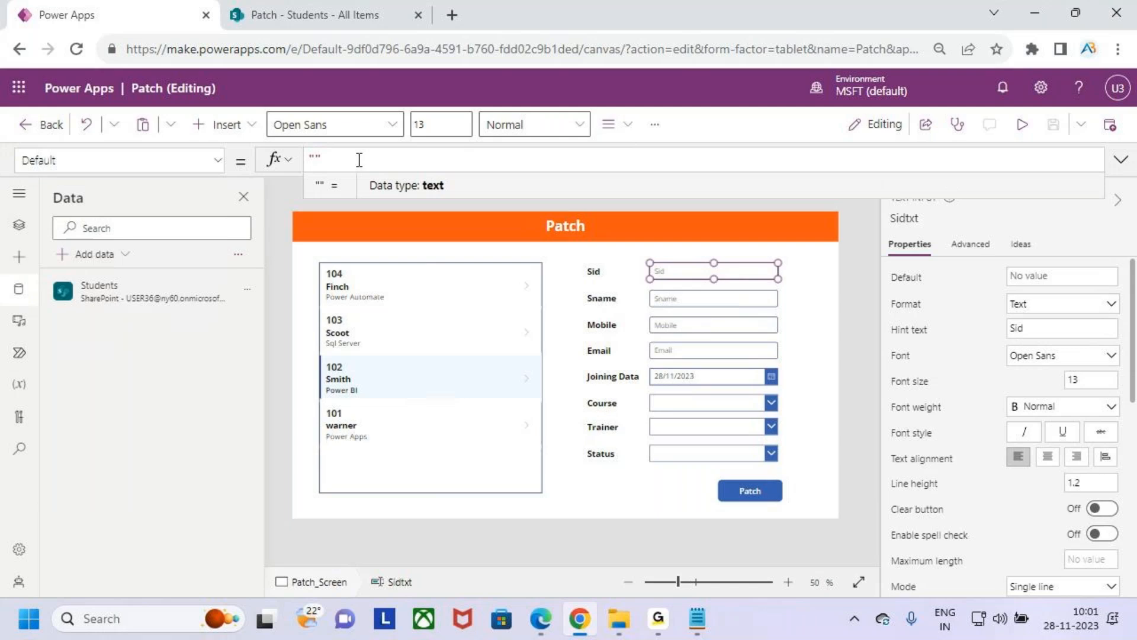
pyautogui.moveTo(323, 160); pyautogui.dragTo(304, 161)
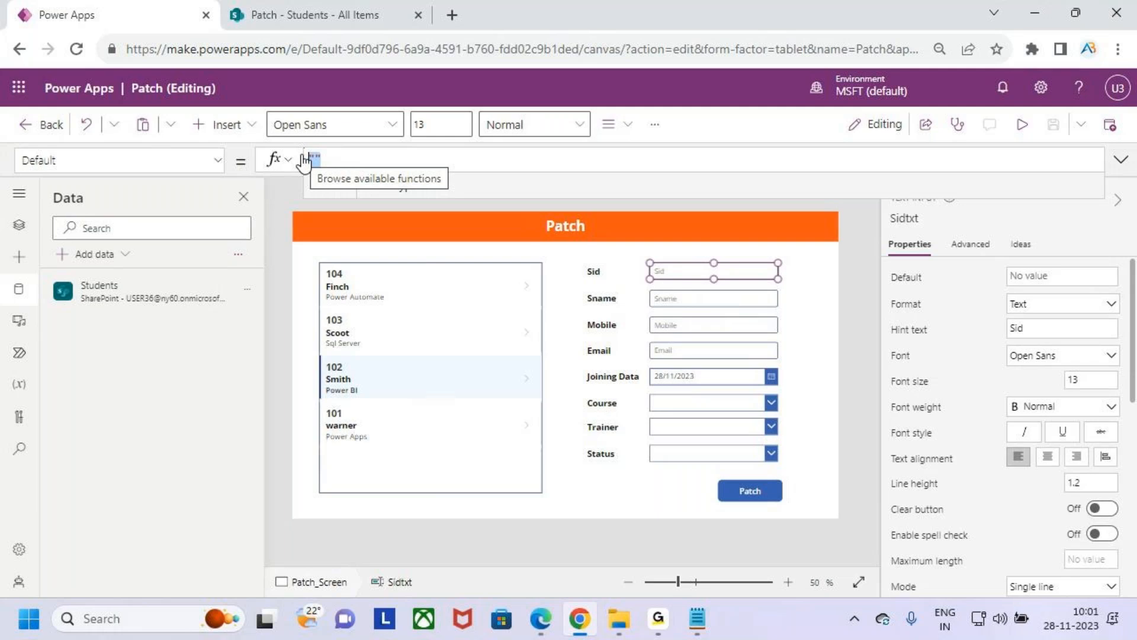
pyautogui.write('var')
pyautogui.press('Down')
pyautogui.press('Return')
pyautogui.press('BackSpace')
pyautogui.press('BackSpace')
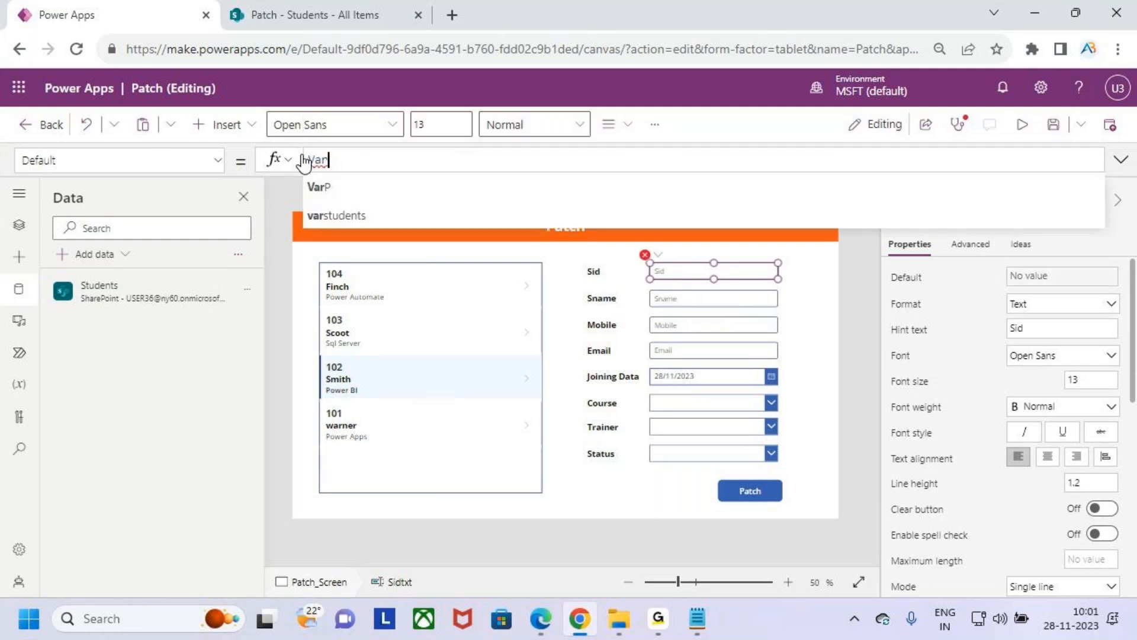
pyautogui.press('Down')
pyautogui.press('Return')
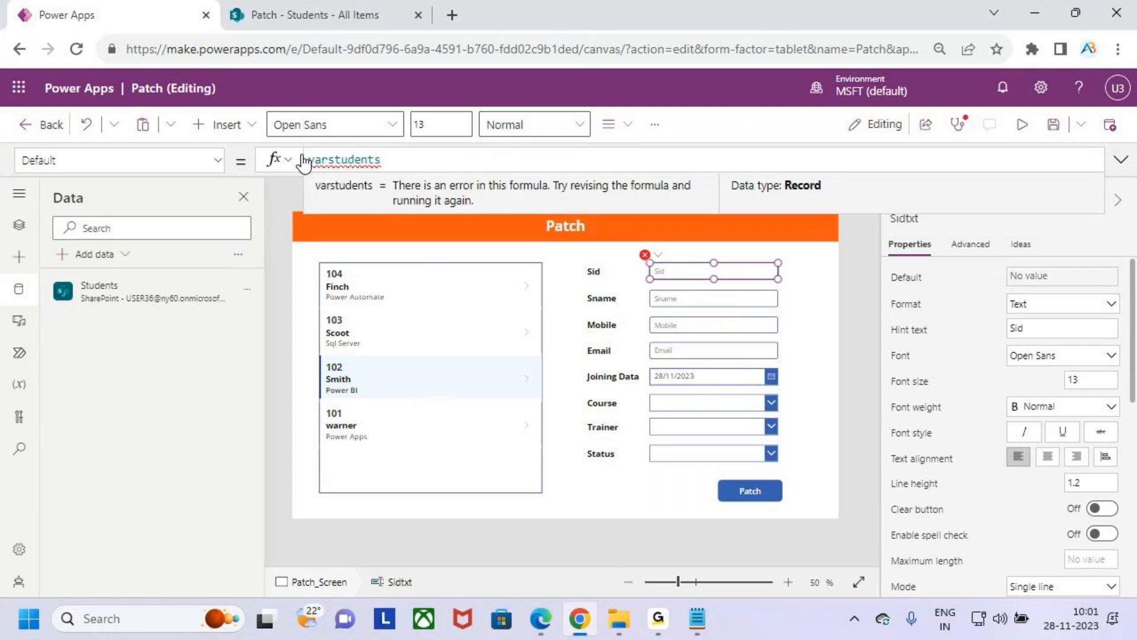
pyautogui.hotkey('ctrl', '2')
pyautogui.moveTo(373, 384)
pyautogui.mouseDown()
pyautogui.moveTo(384, 396)
pyautogui.moveTo(405, 348)
pyautogui.moveTo(456, 103)
pyautogui.moveTo(333, 153)
pyautogui.moveTo(390, 108)
pyautogui.mouseUp()
pyautogui.press('Escape')
# - Extend the Sid text input's Default formula to varstudents.Sid
pyautogui.click(437, 158)
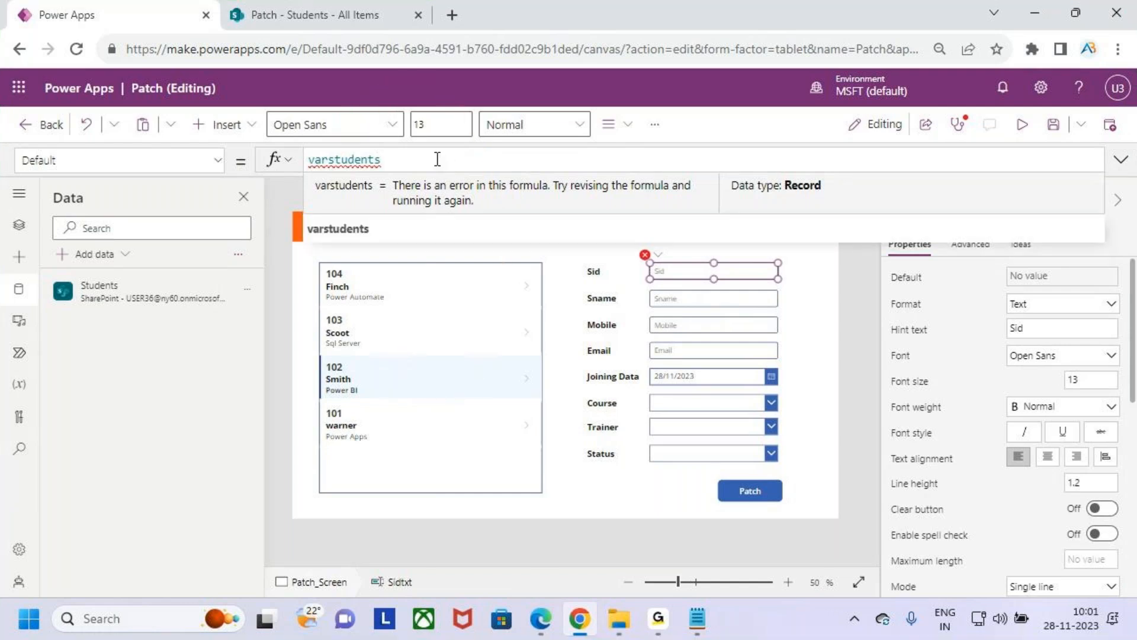
pyautogui.write('.si')
pyautogui.press('Tab')
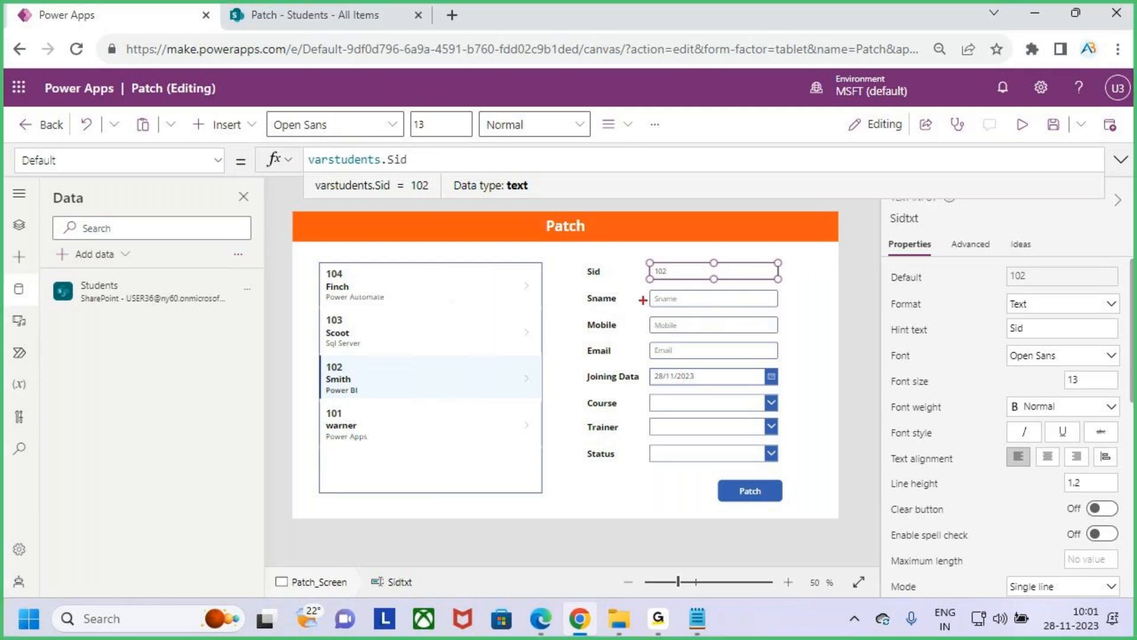
pyautogui.moveTo(653, 283); pyautogui.dragTo(696, 277)
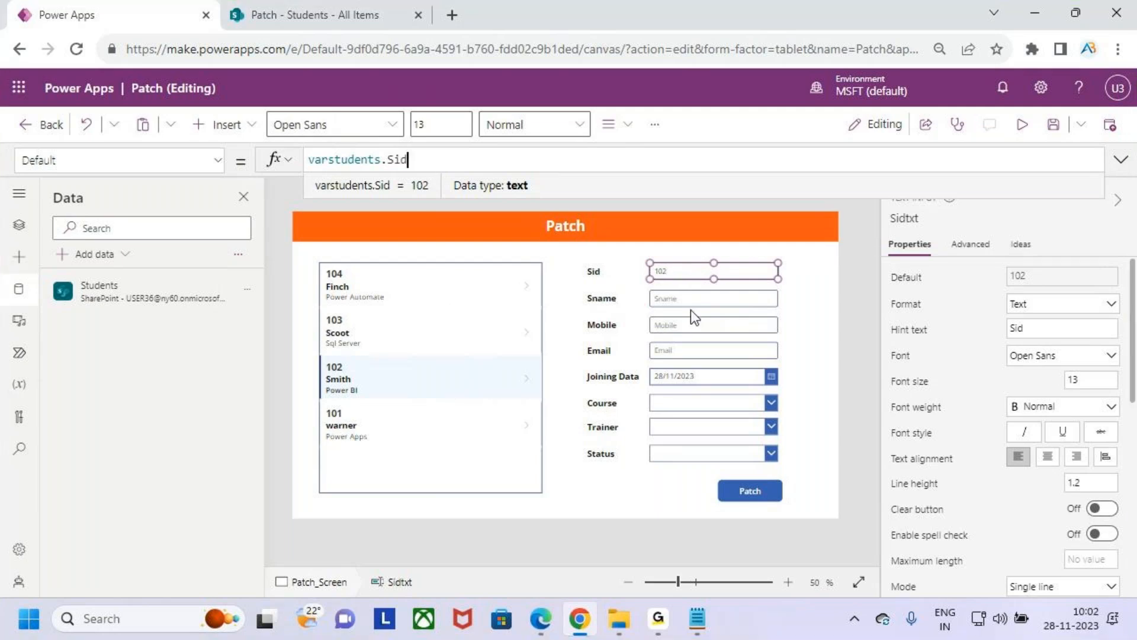
# - Set the Default property of the Sname text input to varstudents.Sname
pyautogui.click(687, 298)
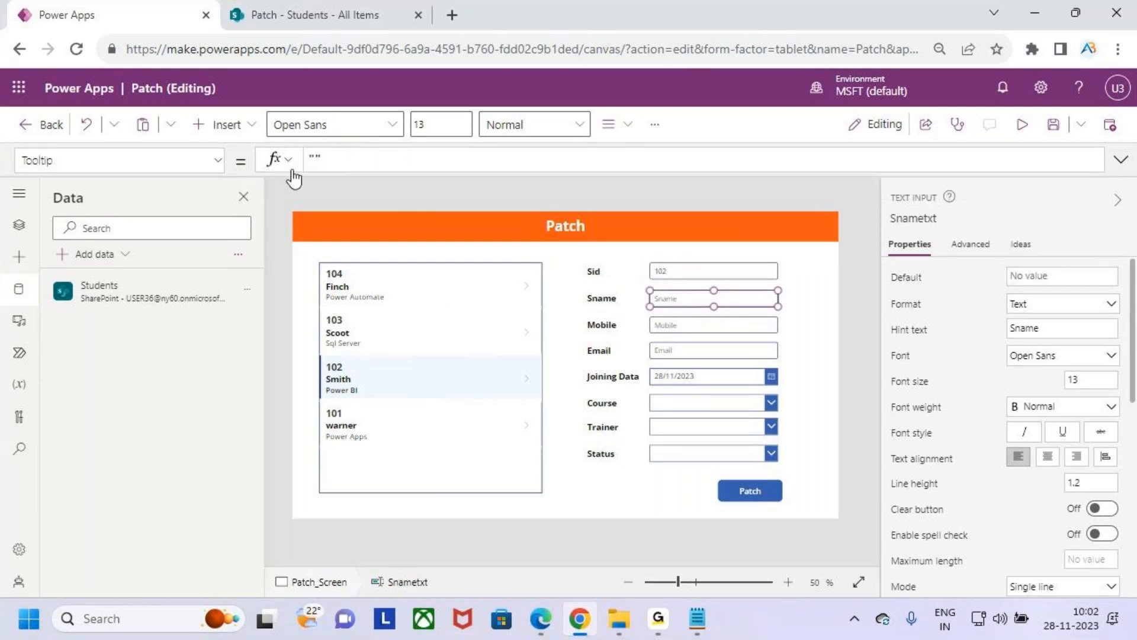
pyautogui.click(210, 168)
pyautogui.scroll(10, 124, 275)
pyautogui.scroll(5, 125, 266)
pyautogui.scroll(-2, 113, 296)
pyautogui.click(105, 324)
pyautogui.click(358, 159)
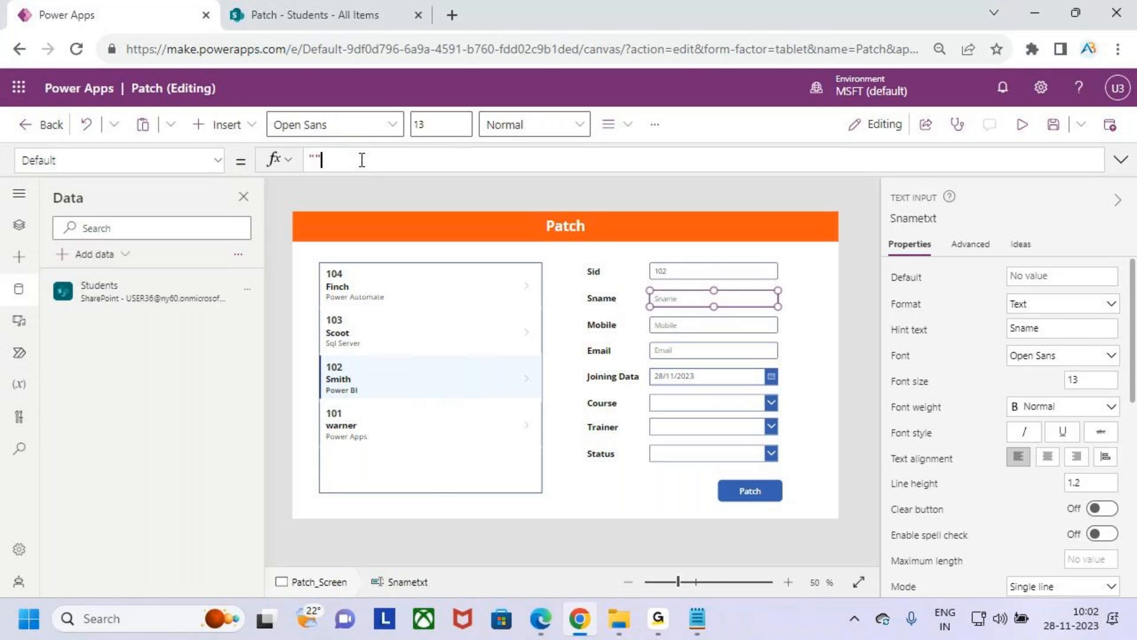
pyautogui.write('varstudents')
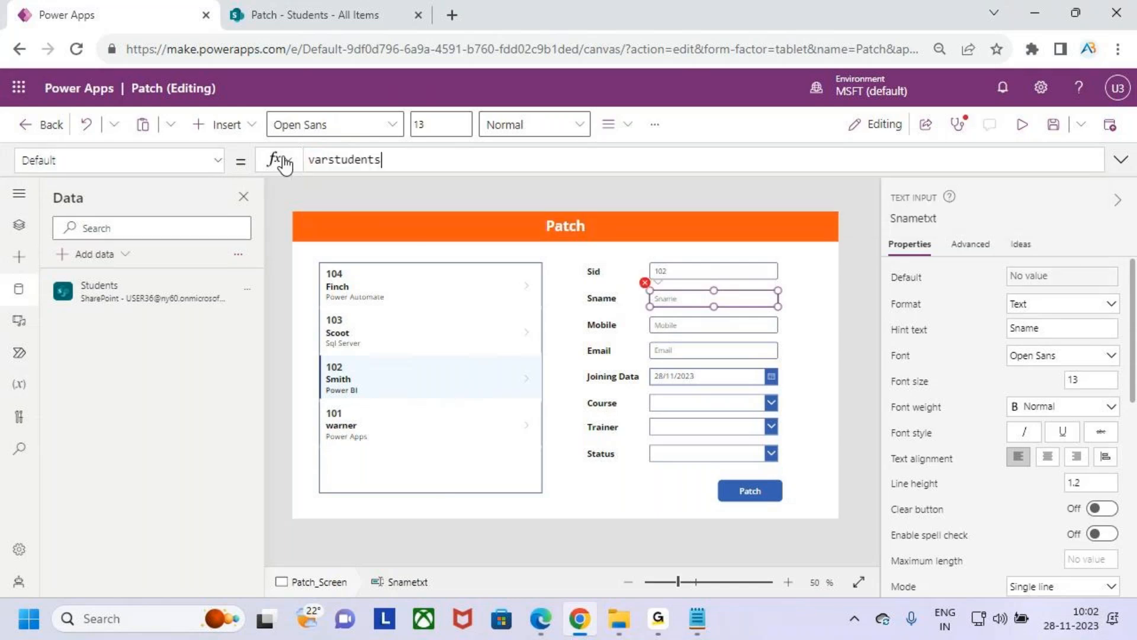
pyautogui.write('.san')
pyautogui.press('BackSpace')
pyautogui.press('BackSpace')
pyautogui.write('na')
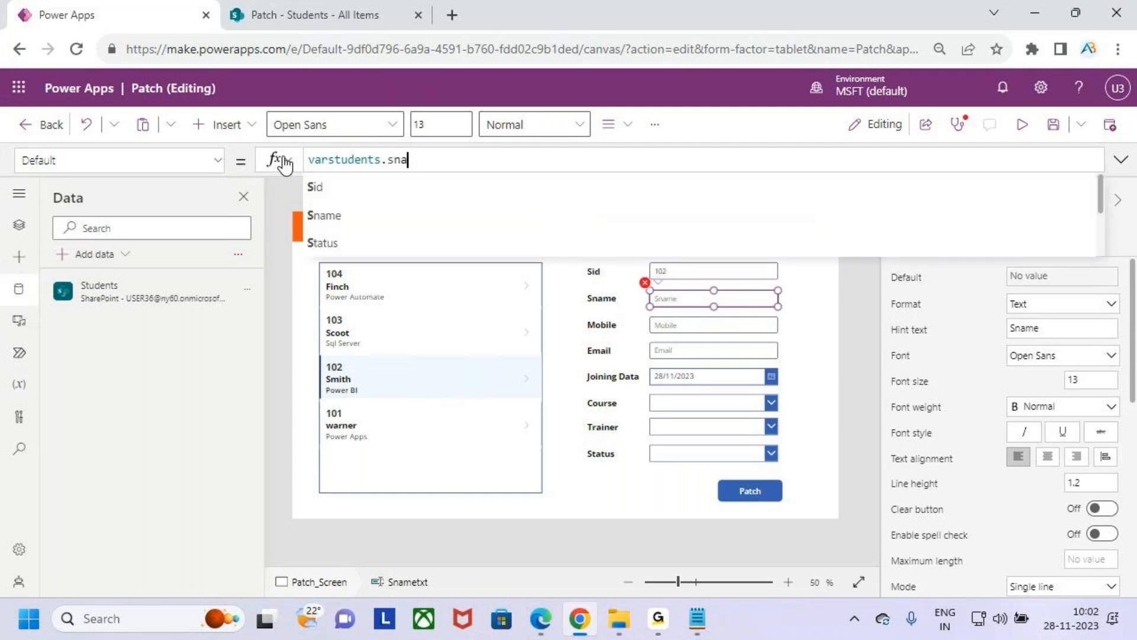
pyautogui.press('Tab')
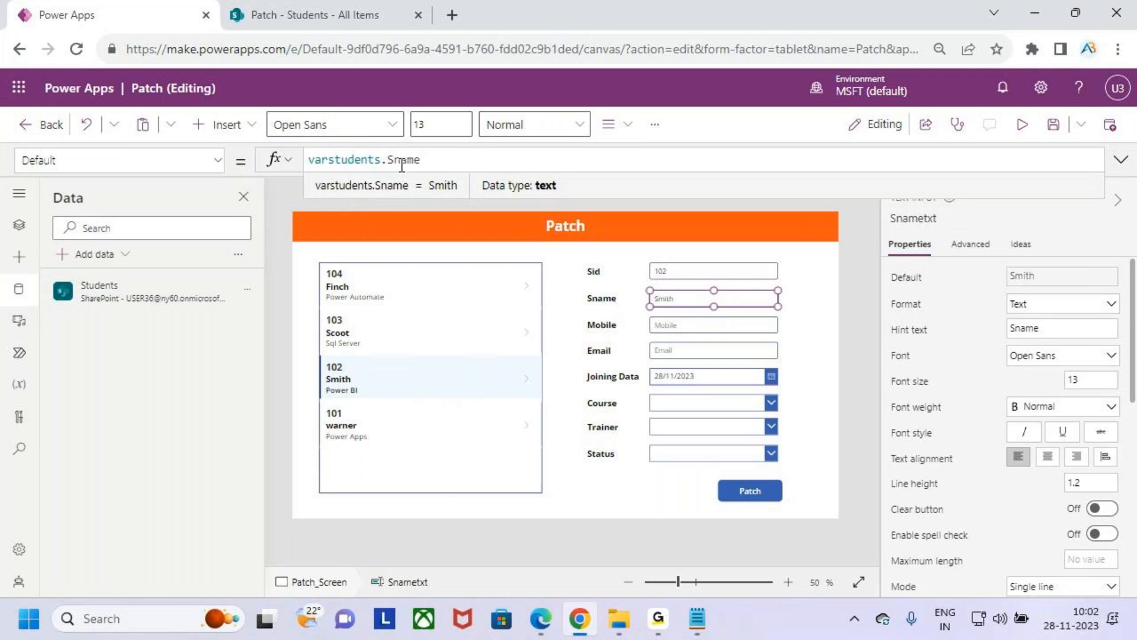
pyautogui.hotkey('ctrl', '2')
pyautogui.moveTo(677, 306); pyautogui.dragTo(699, 285)
pyautogui.press('Escape')
# - Set the Default property of the Mobile text input to varstudents.Mobile
pyautogui.click(688, 326)
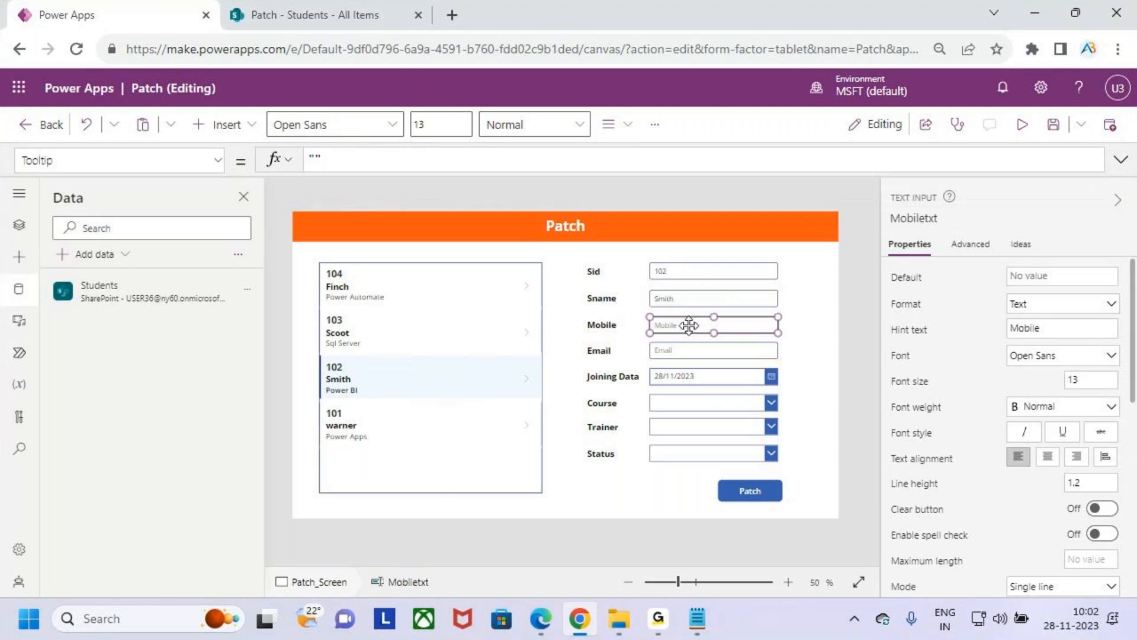
pyautogui.click(217, 160)
pyautogui.scroll(8, 53, 297)
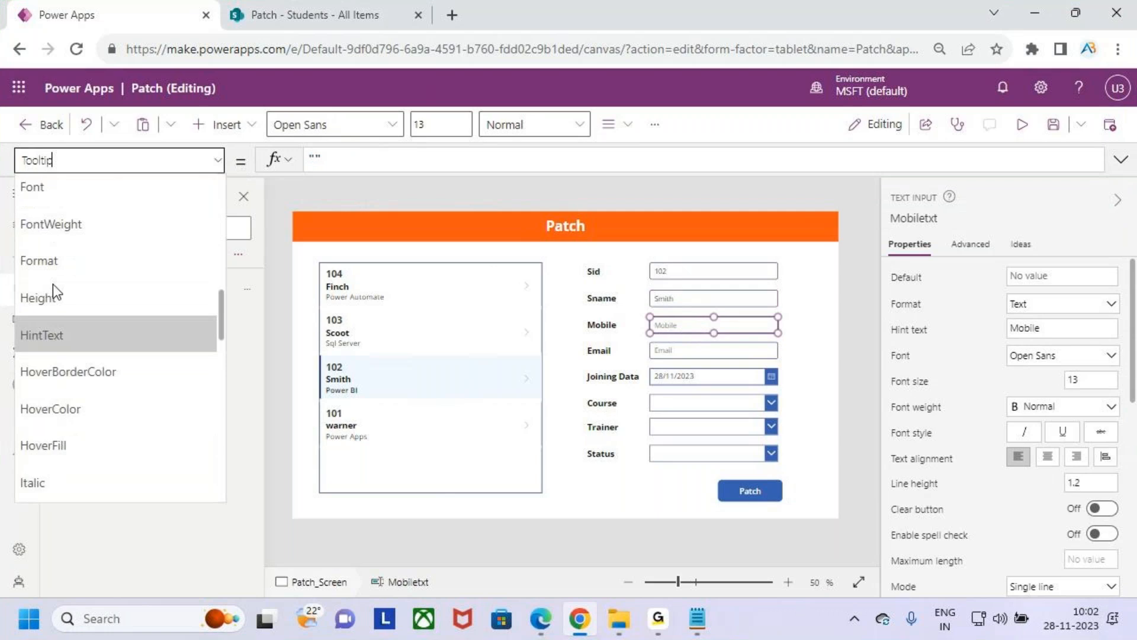
pyautogui.scroll(7, 52, 283)
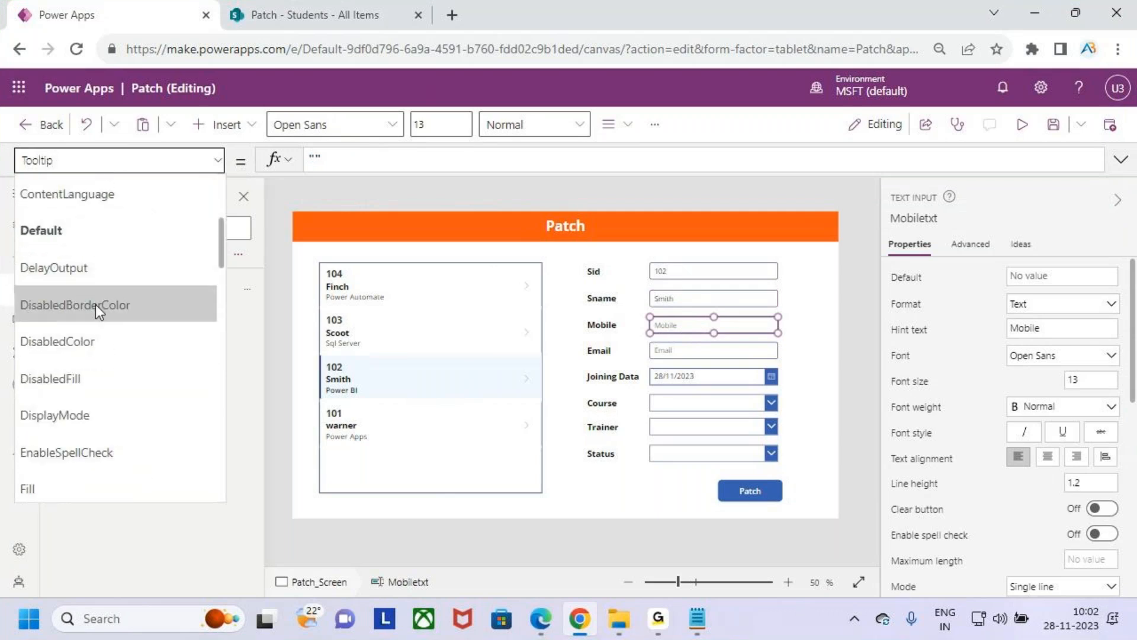
pyautogui.click(90, 229)
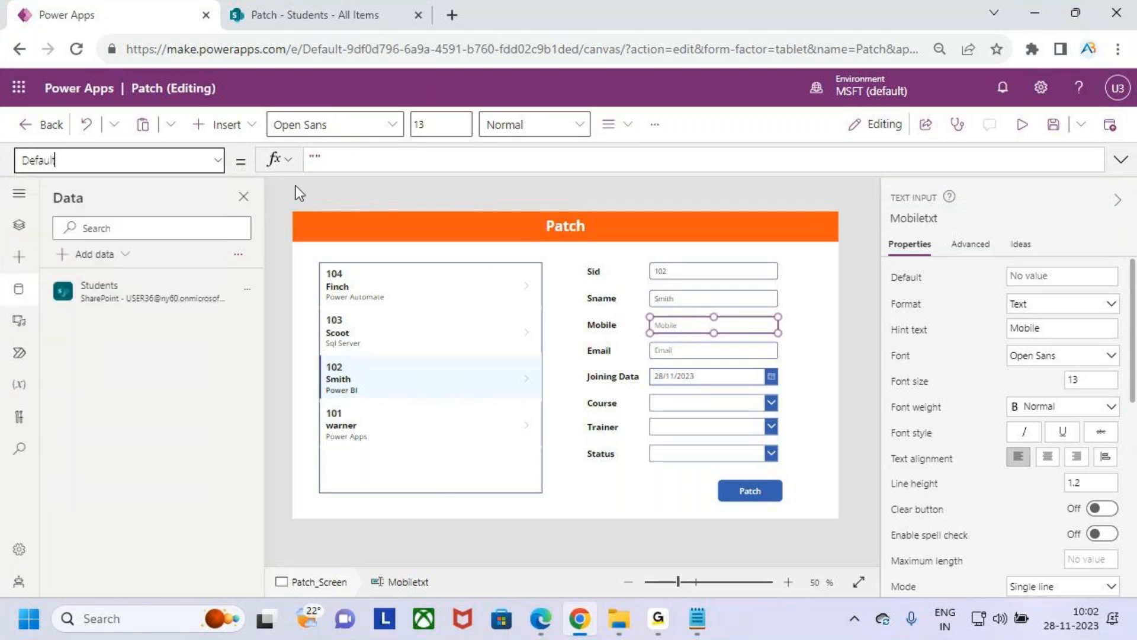
pyautogui.doubleClick(320, 160)
pyautogui.write('varstudents')
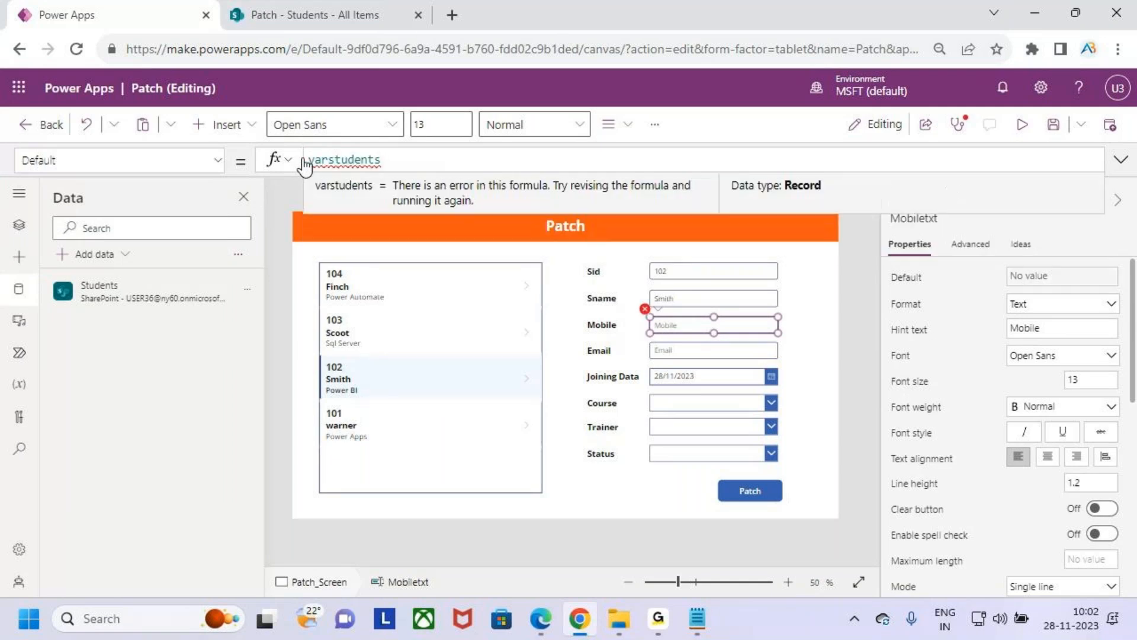
pyautogui.write('.mo')
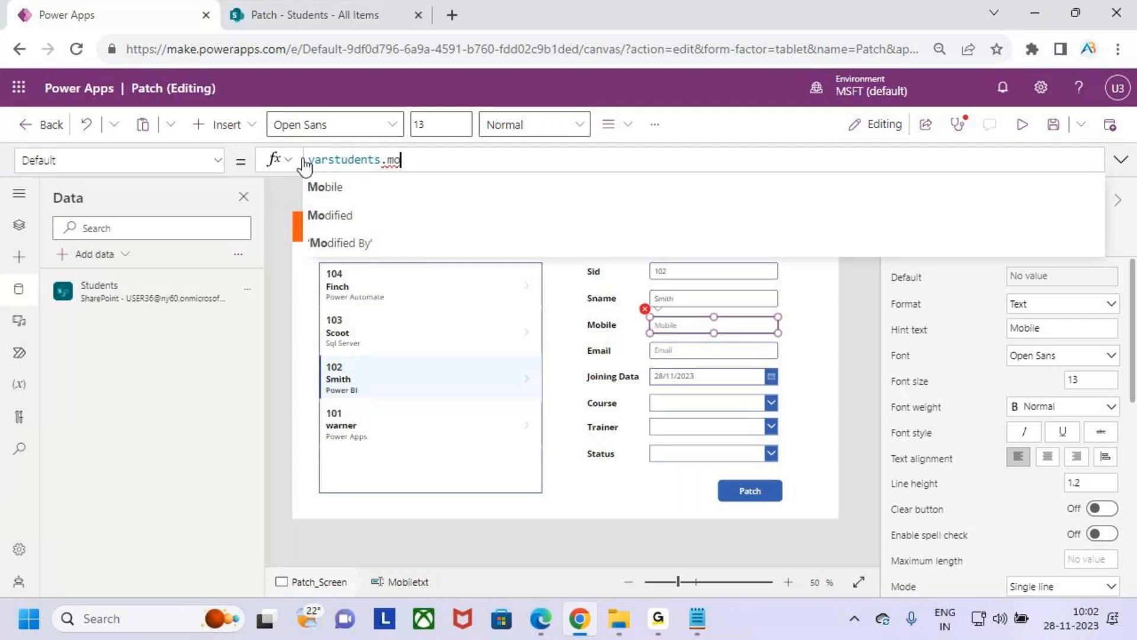
pyautogui.press('Down')
pyautogui.press('Return')
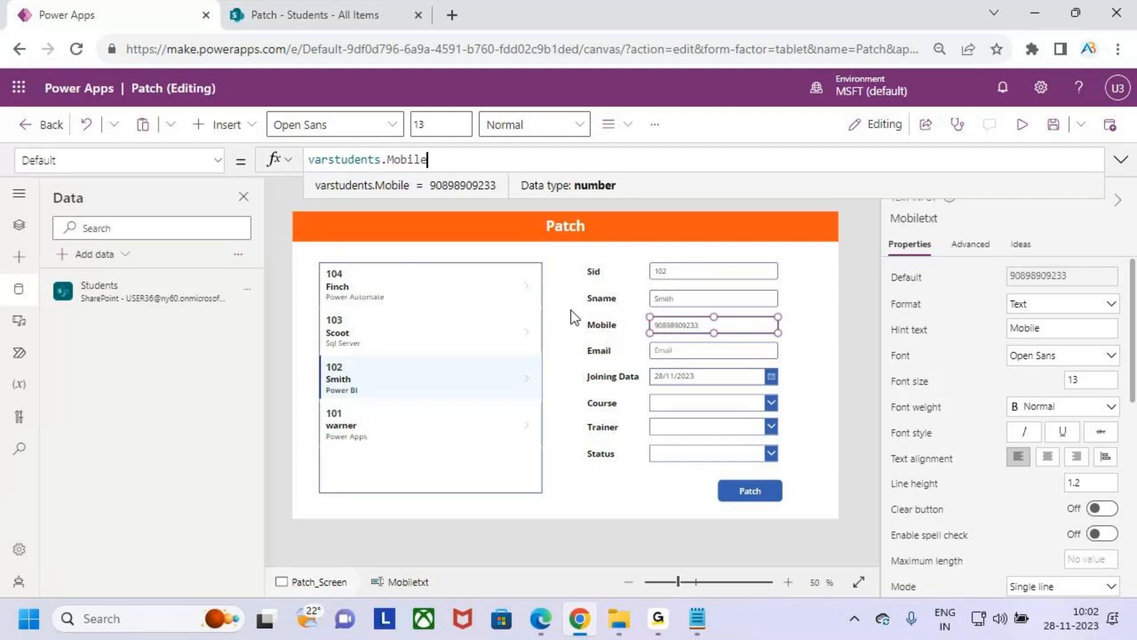
pyautogui.hotkey('ctrl', '2')
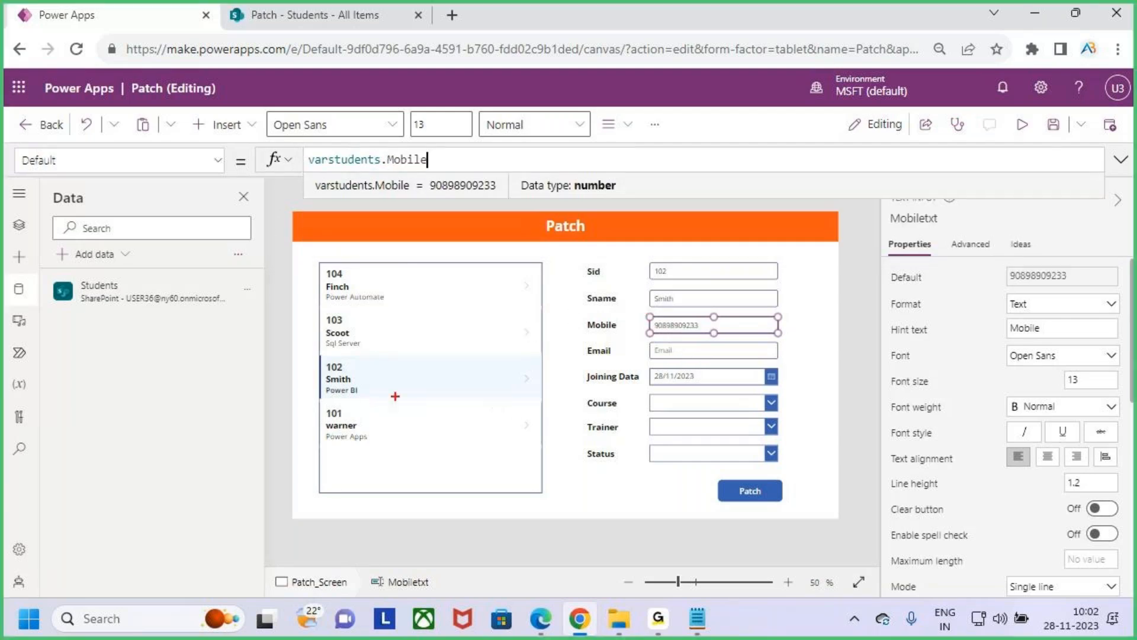
pyautogui.moveTo(327, 392); pyautogui.dragTo(369, 386)
pyautogui.press('Escape')
# - Set the Default property of the Email text input to varstudents.Email
pyautogui.click(713, 349)
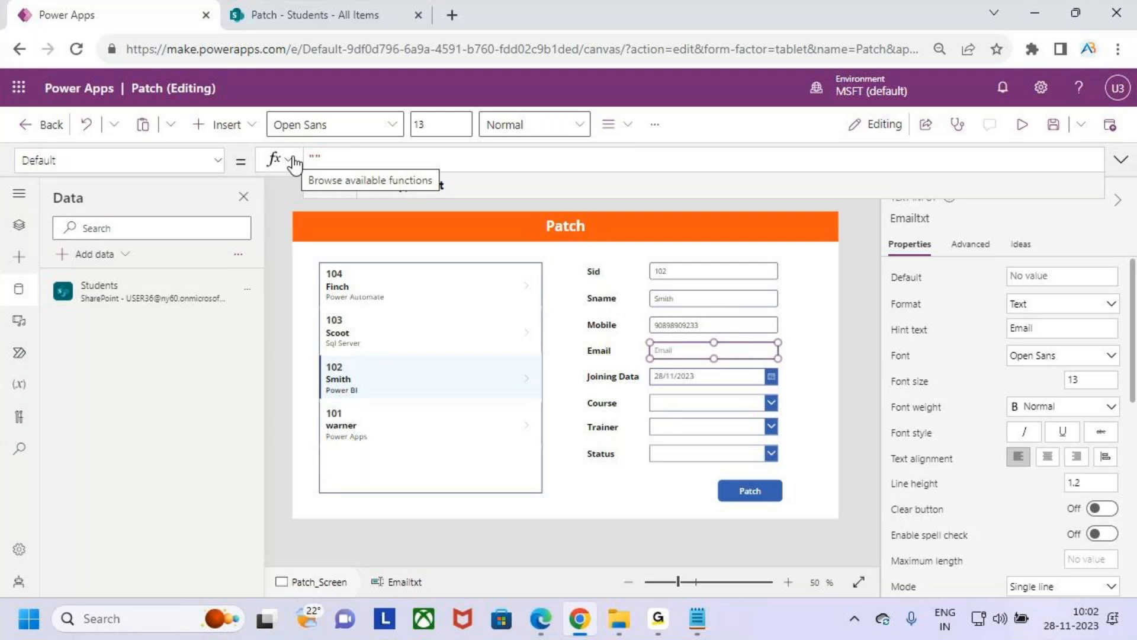
pyautogui.write('var')
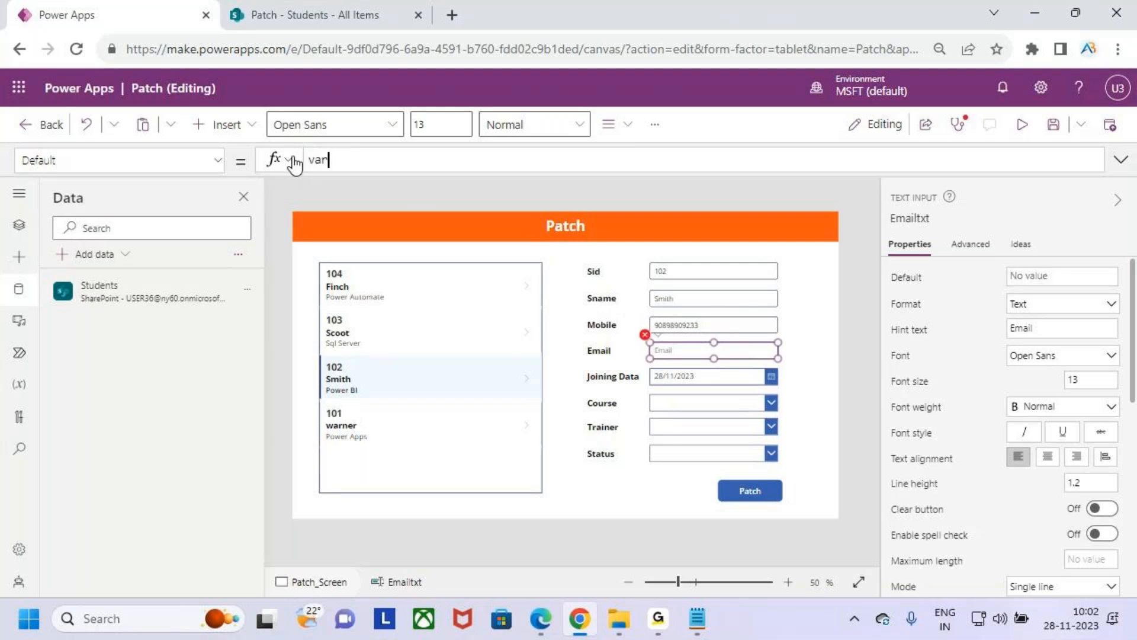
pyautogui.write('students.e')
pyautogui.press('Tab')
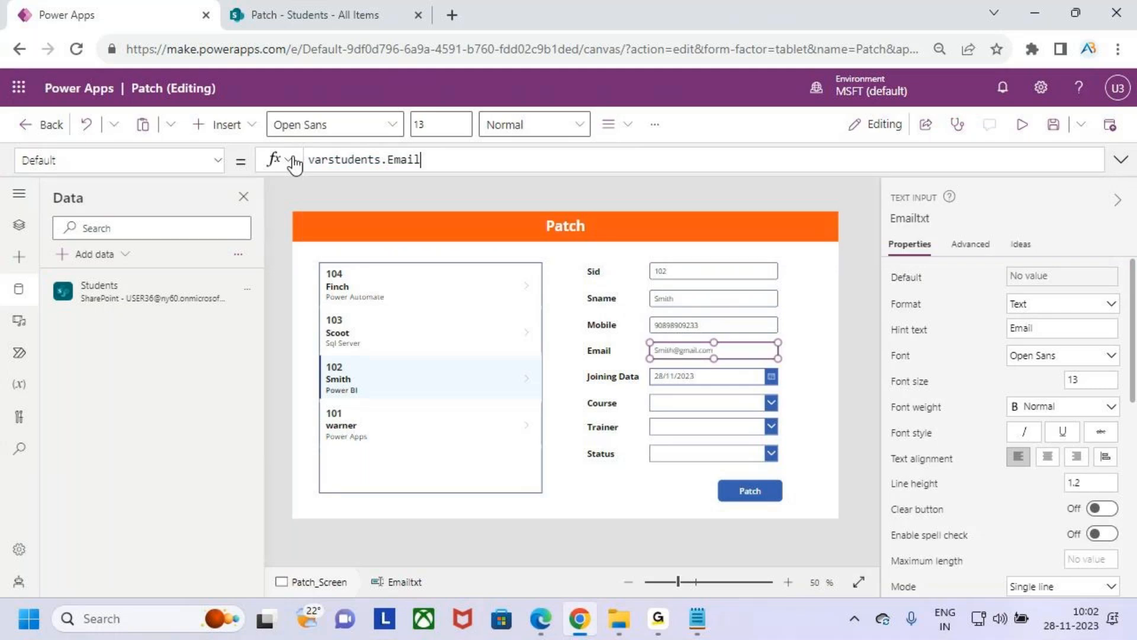
# - Replace the DefaultDate formula of the Joining Data date picker with varstudents.JoiningDate
pyautogui.click(728, 378)
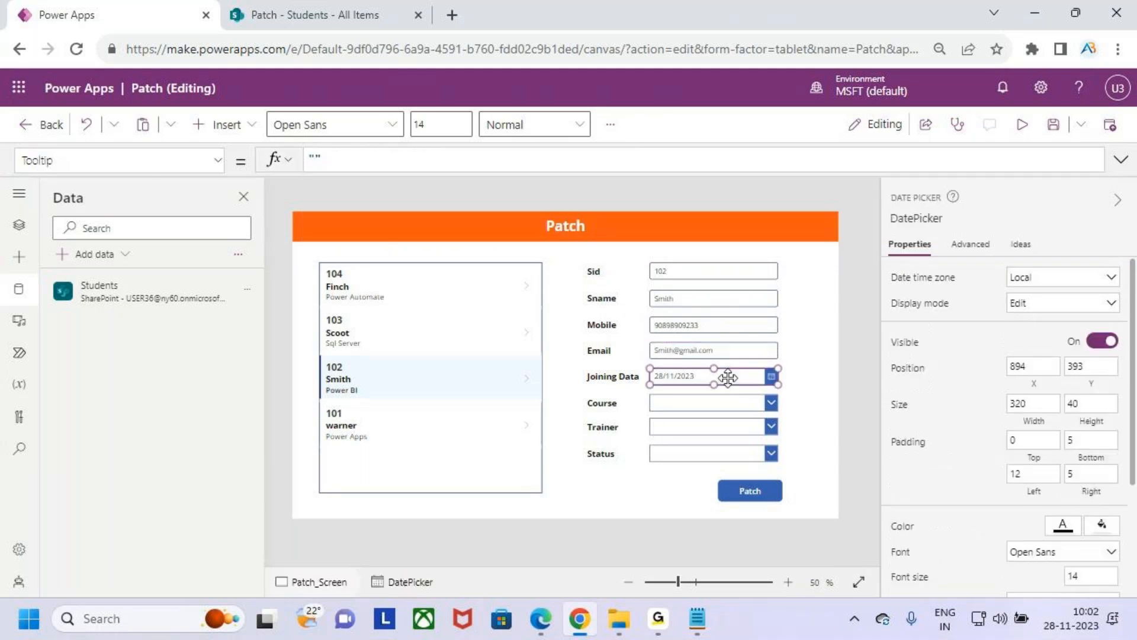
pyautogui.click(216, 161)
pyautogui.scroll(5, 140, 279)
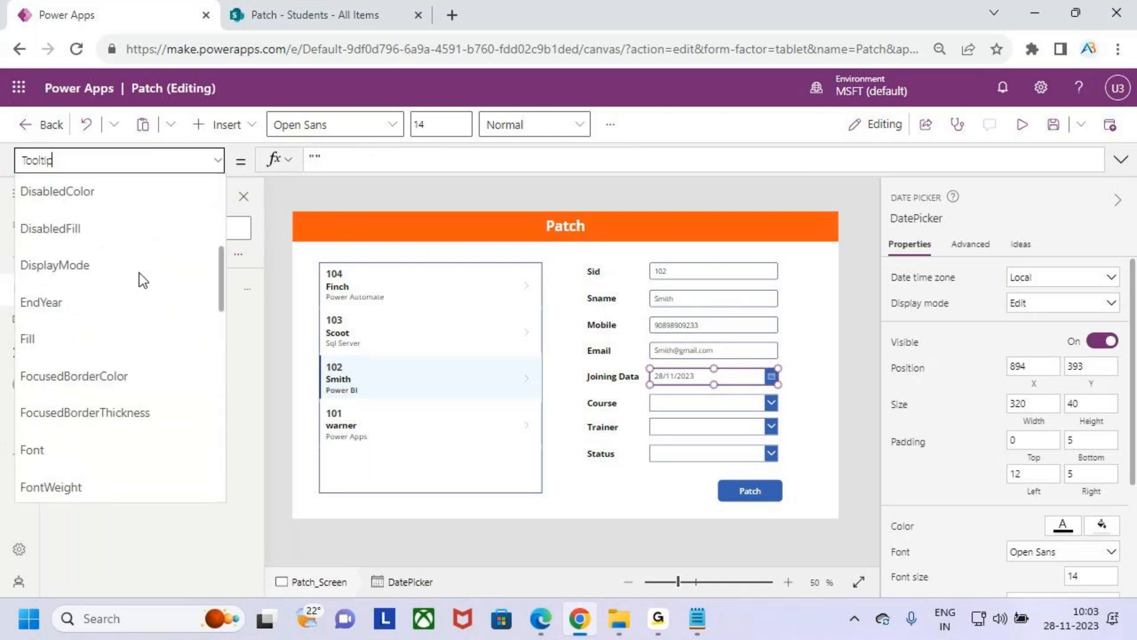
pyautogui.scroll(3, 127, 261)
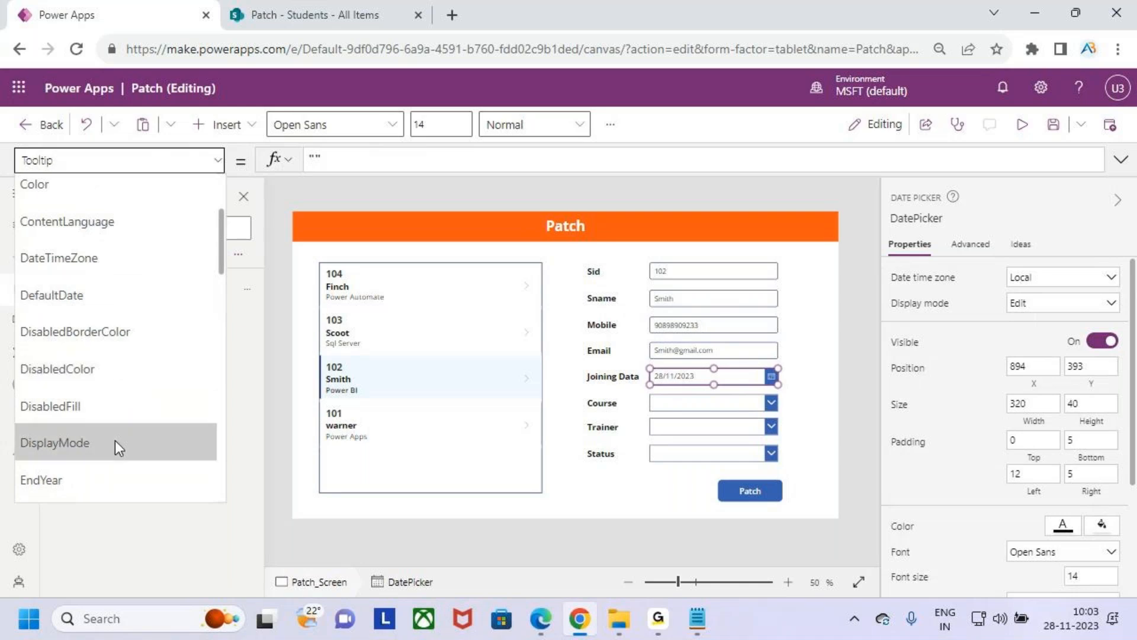
pyautogui.scroll(3, 114, 294)
pyautogui.scroll(-5, 115, 294)
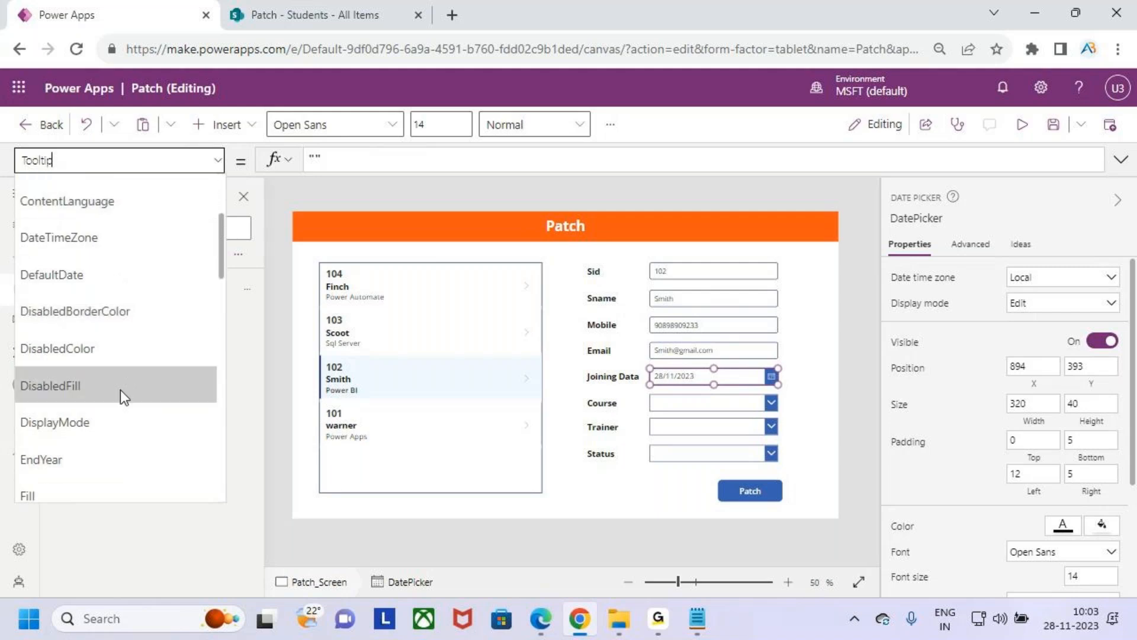
pyautogui.scroll(-5, 124, 420)
pyautogui.scroll(-9, 125, 417)
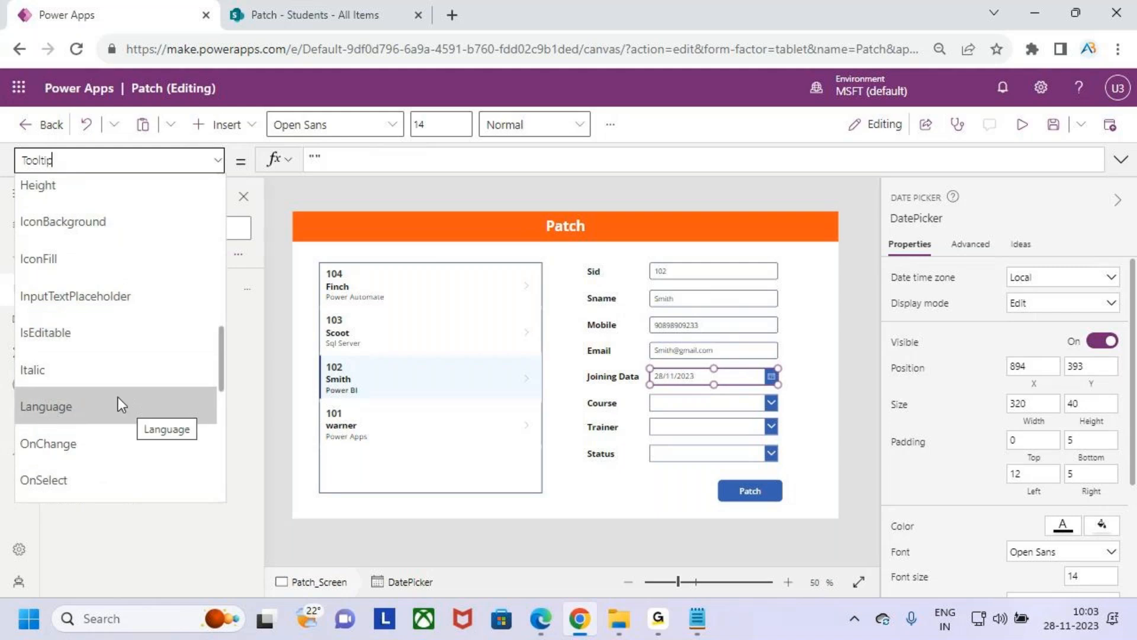
pyautogui.scroll(-5, 120, 392)
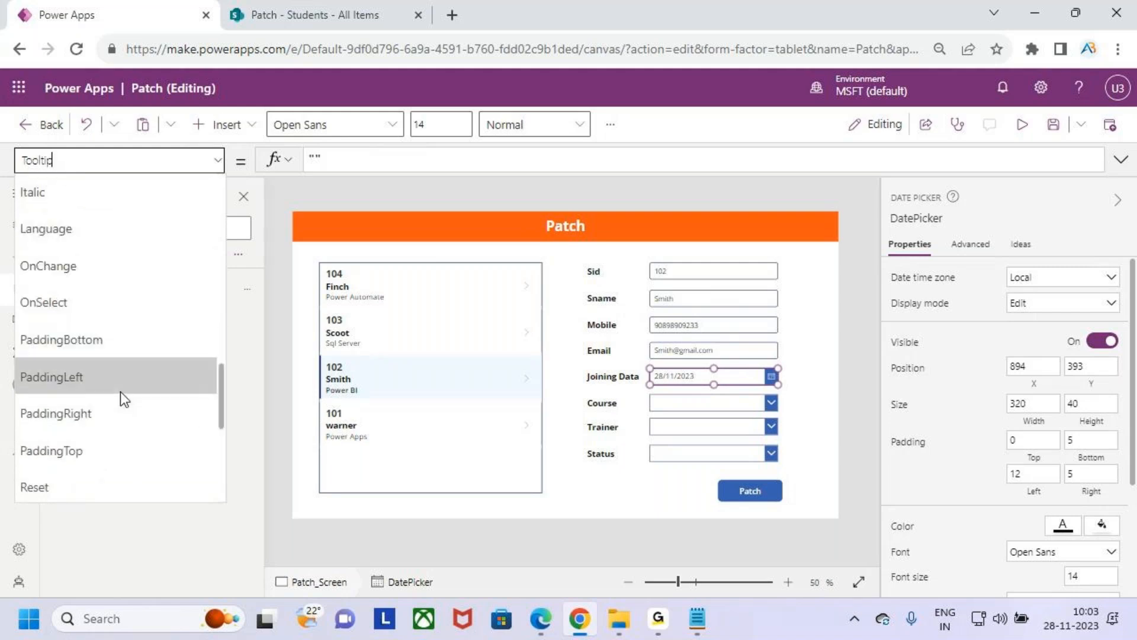
pyautogui.scroll(13, 120, 392)
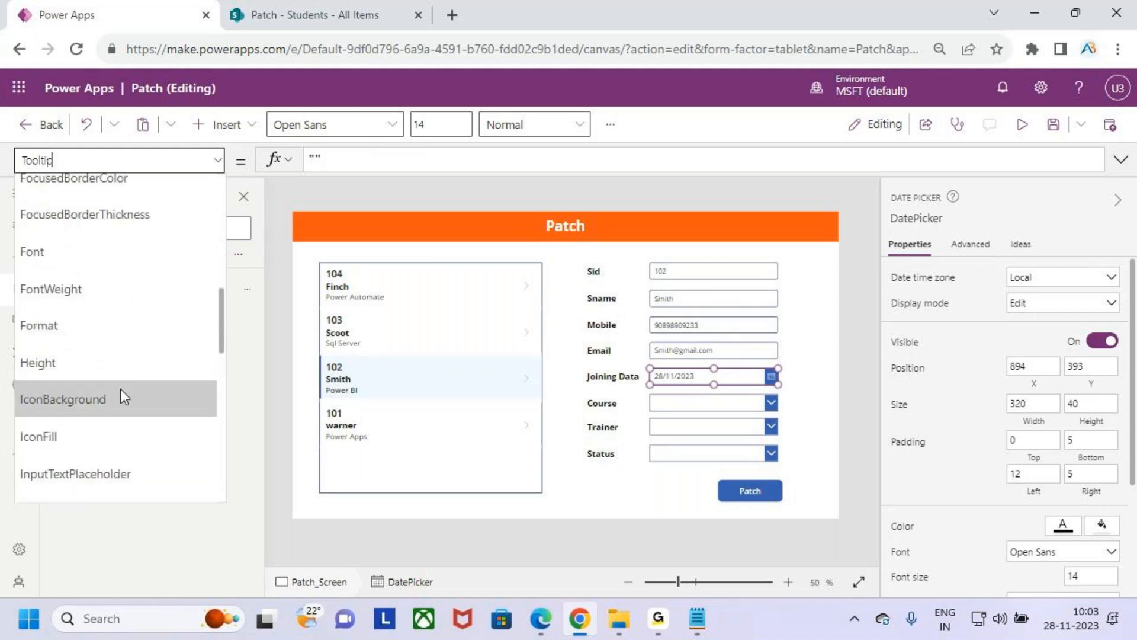
pyautogui.scroll(10, 124, 382)
pyautogui.scroll(-5, 101, 340)
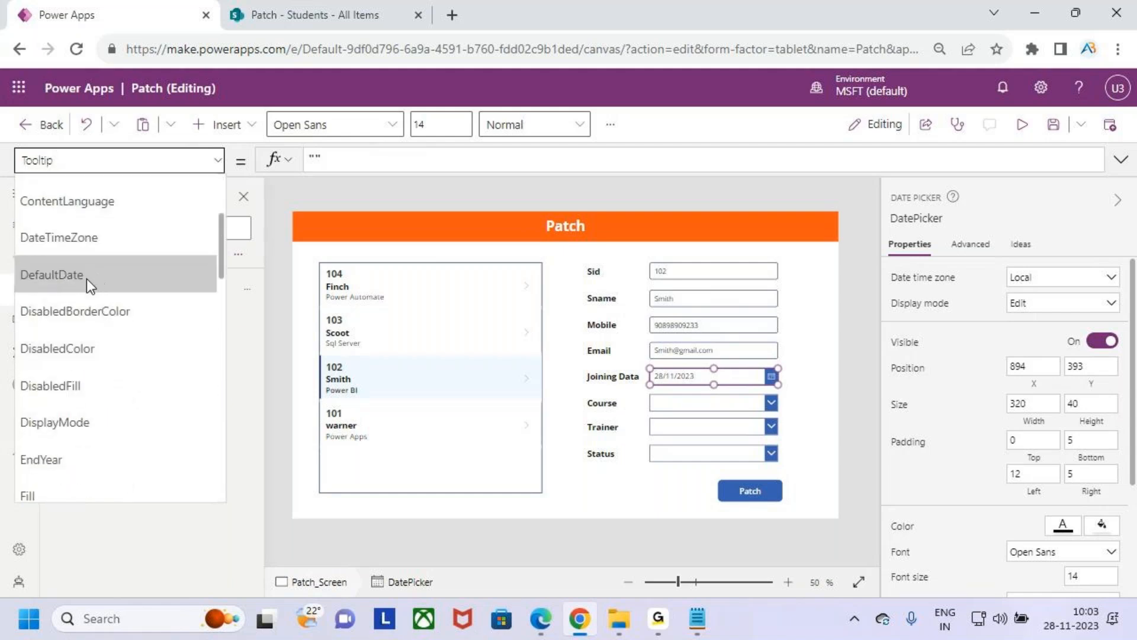
pyautogui.click(98, 279)
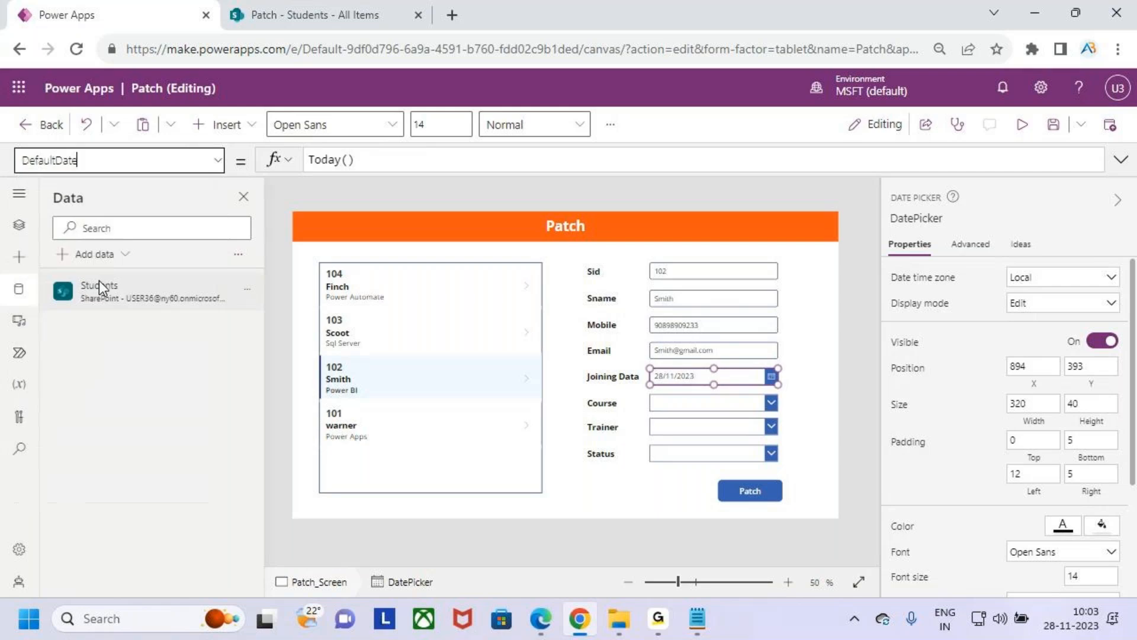
pyautogui.click(378, 161)
pyautogui.moveTo(378, 161); pyautogui.dragTo(258, 171)
pyautogui.write('var')
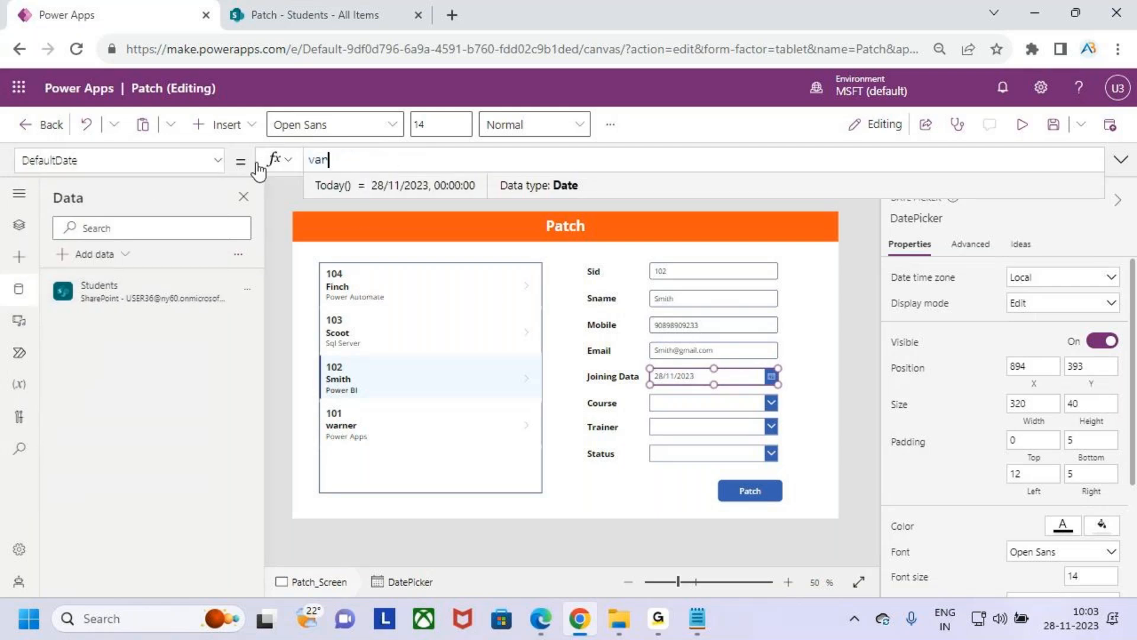
pyautogui.press('Down')
pyautogui.press('Down')
pyautogui.press('Return')
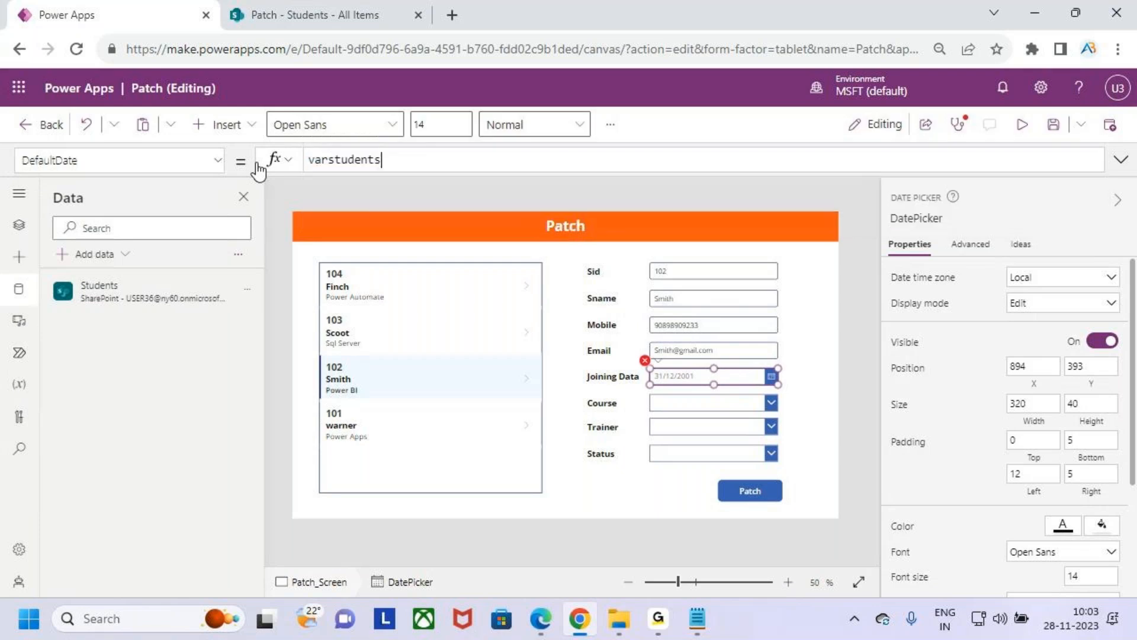
pyautogui.write('.')
pyautogui.press('Down')
pyautogui.press('Down')
pyautogui.press('Return')
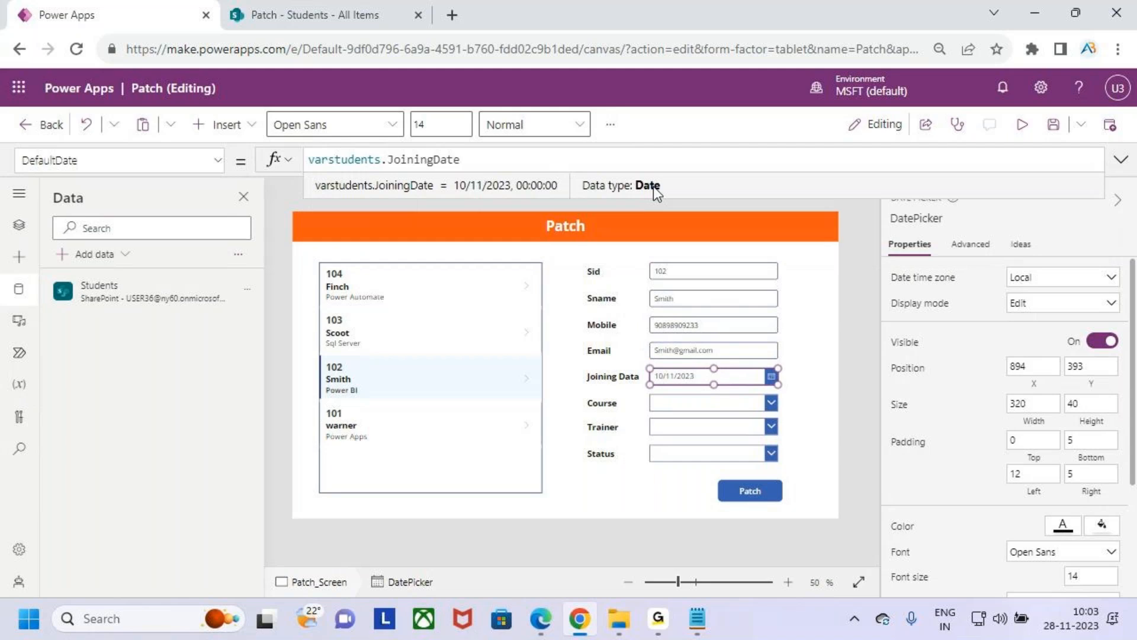
# - Set the Default property of the Course drop-down to varstudents.Course.Value
pyautogui.click(689, 404)
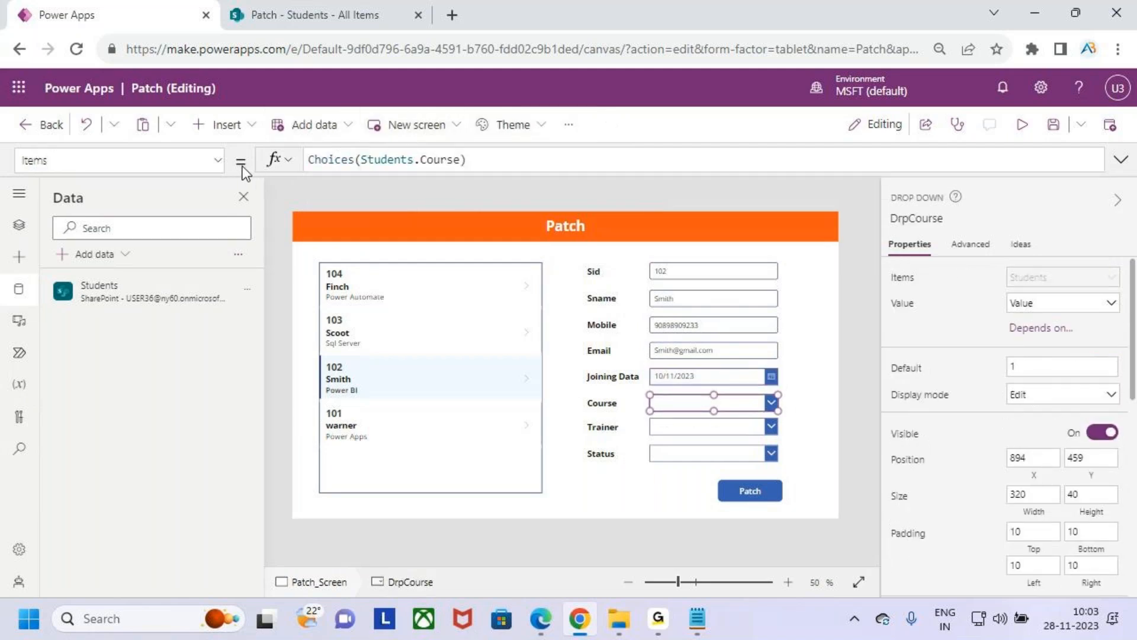
pyautogui.click(218, 160)
pyautogui.scroll(5, 118, 292)
pyautogui.scroll(-1, 111, 286)
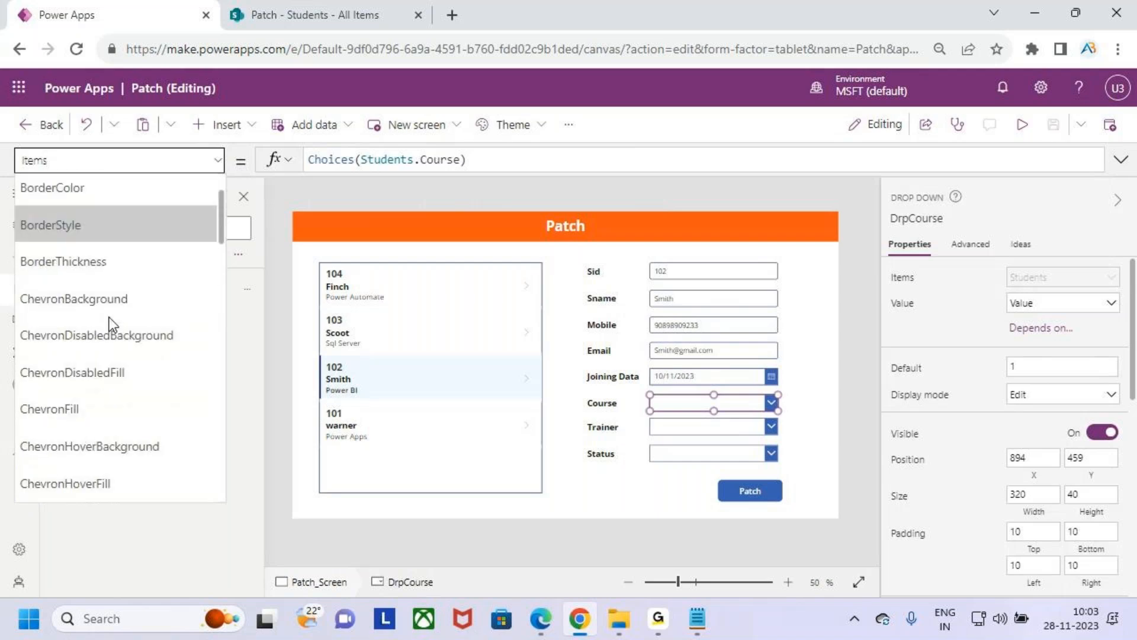
pyautogui.scroll(-5, 110, 320)
pyautogui.click(89, 332)
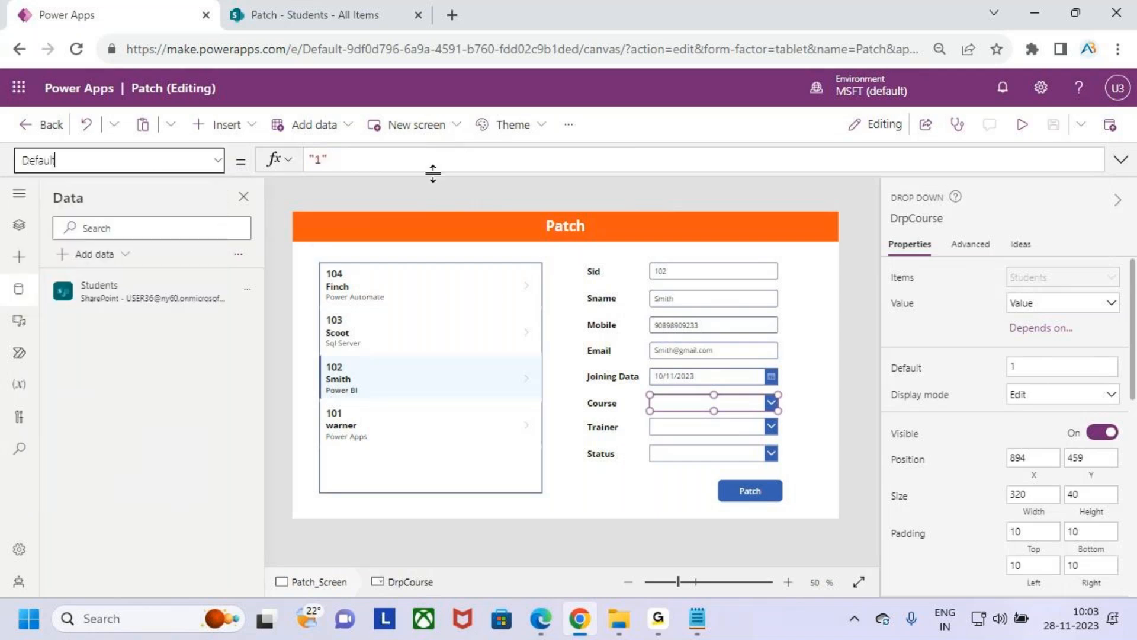
pyautogui.moveTo(373, 160); pyautogui.dragTo(306, 160)
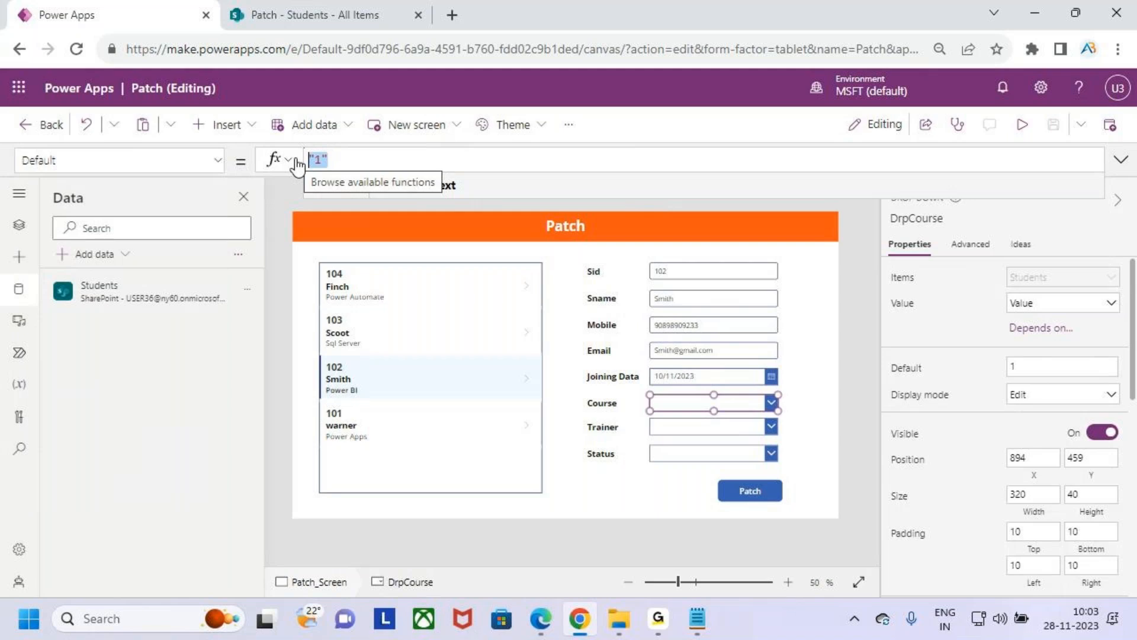
pyautogui.press('BackSpace')
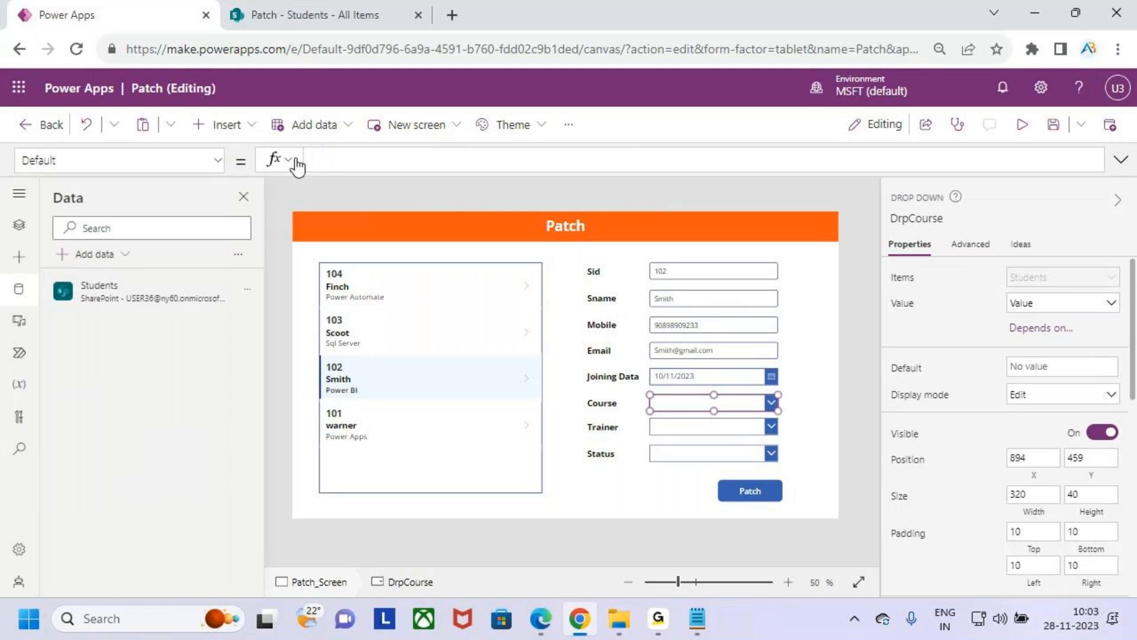
pyautogui.write('varstudents')
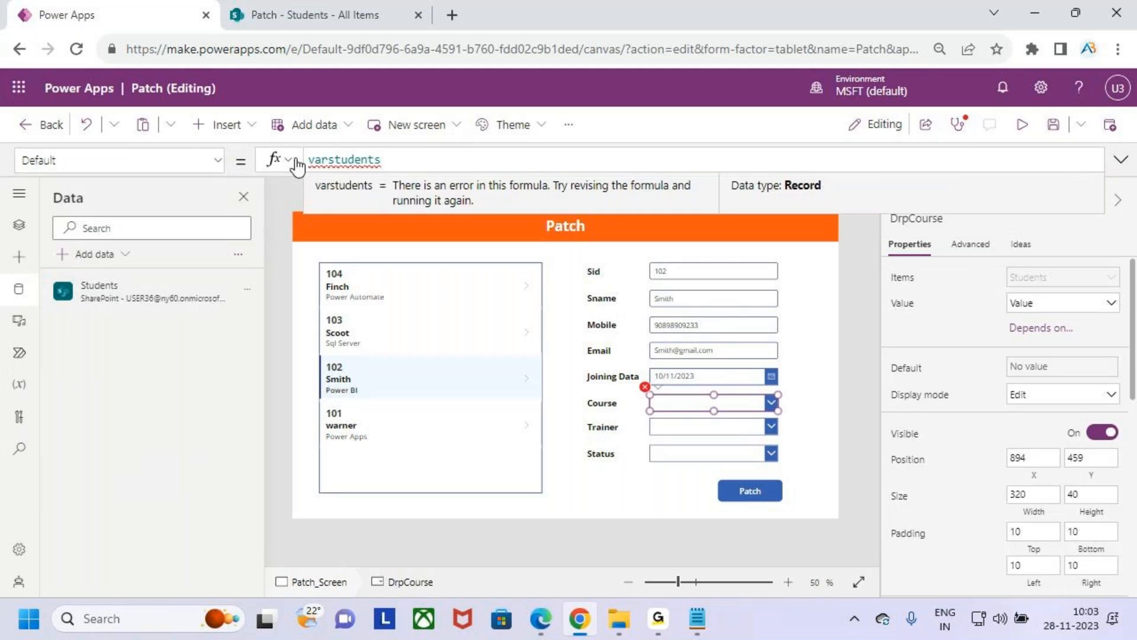
pyautogui.write('.co')
pyautogui.press('Tab')
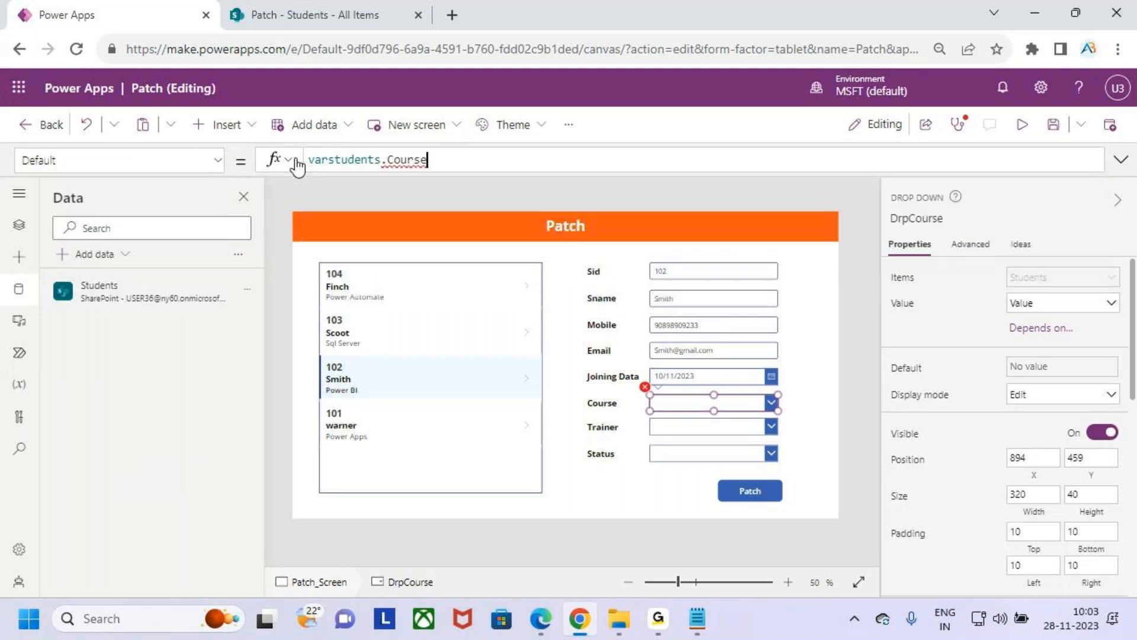
pyautogui.write('.va')
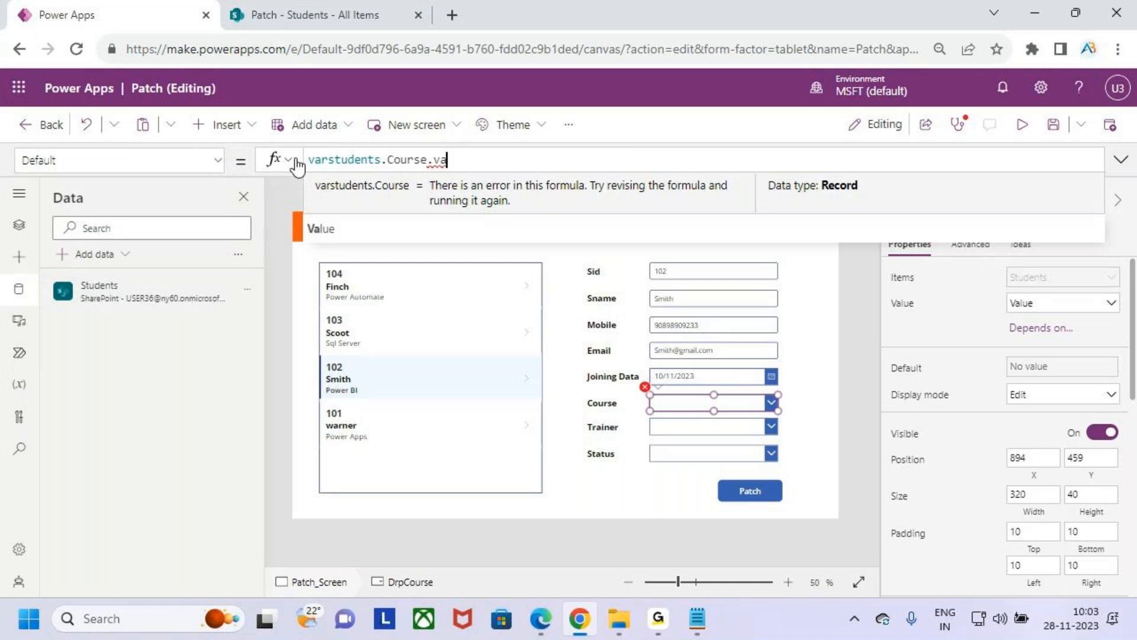
pyautogui.press('Tab')
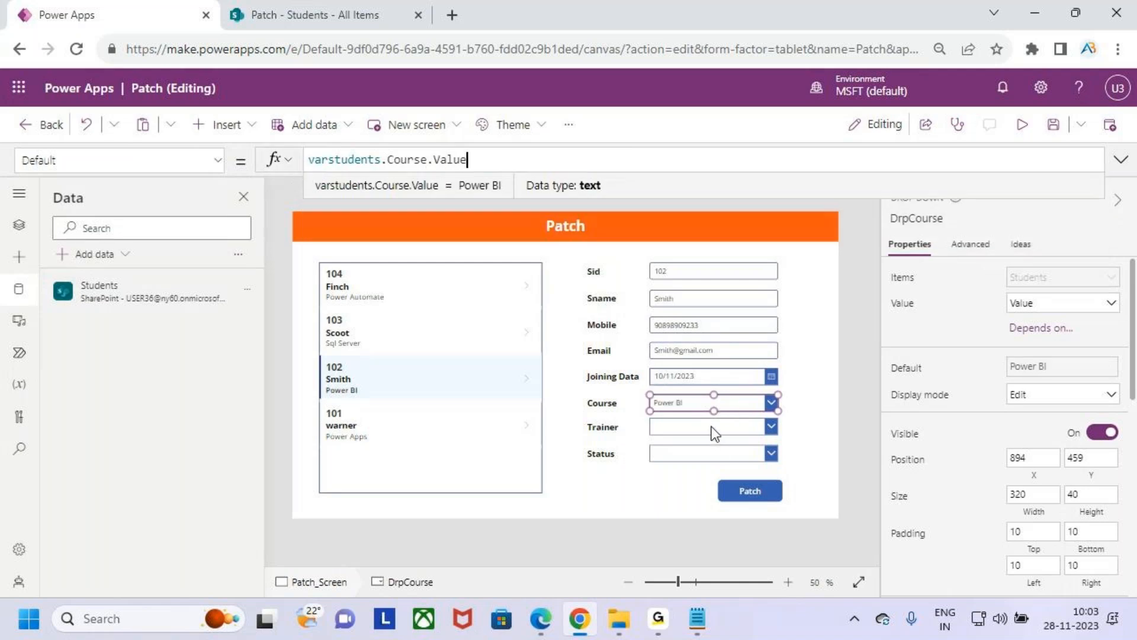
# - Set the Default property of the Trainer drop-down to varstudents.Trainer.Value
pyautogui.click(711, 427)
pyautogui.click(217, 161)
pyautogui.scroll(10, 137, 233)
pyautogui.scroll(-5, 141, 246)
pyautogui.click(45, 325)
pyautogui.moveTo(356, 157); pyautogui.dragTo(298, 165)
pyautogui.write('varstudents')
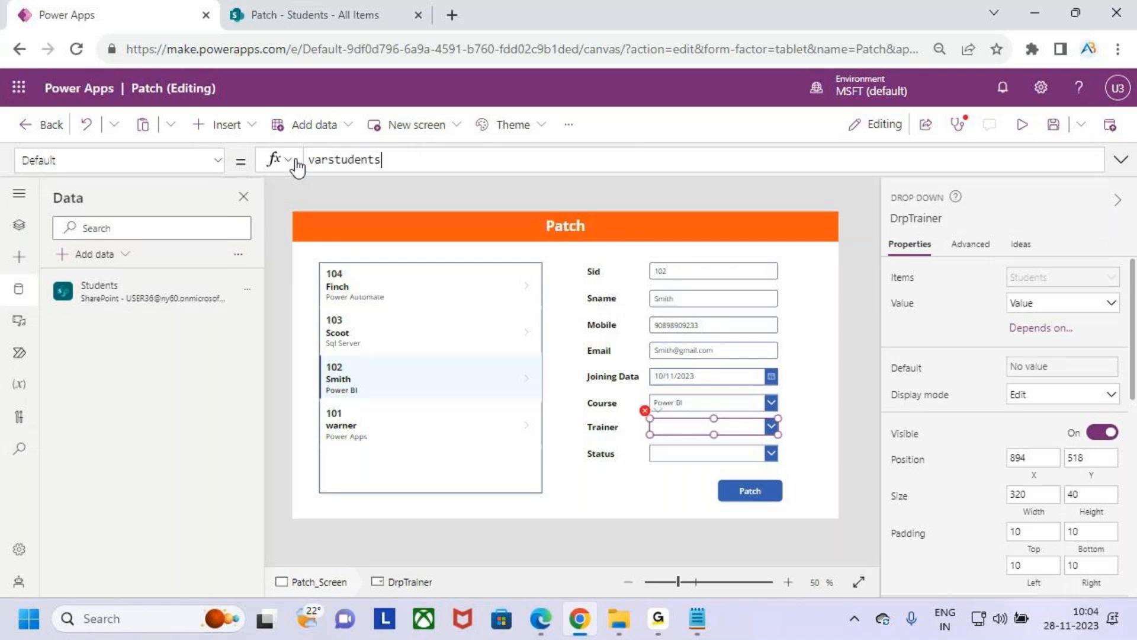
pyautogui.write('.tr')
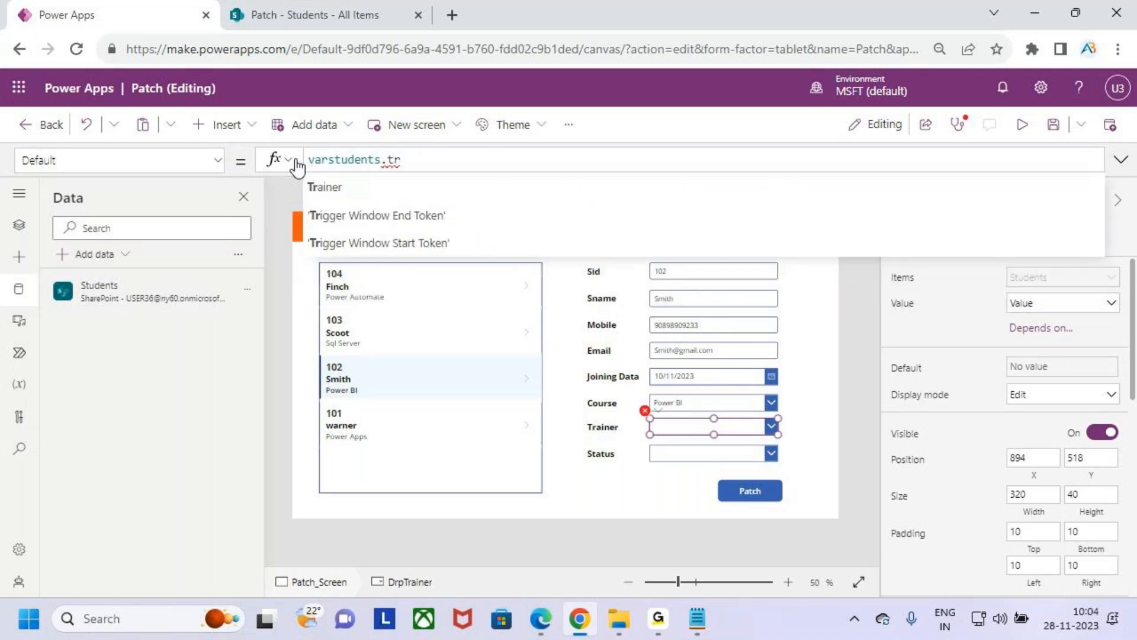
pyautogui.press('Tab')
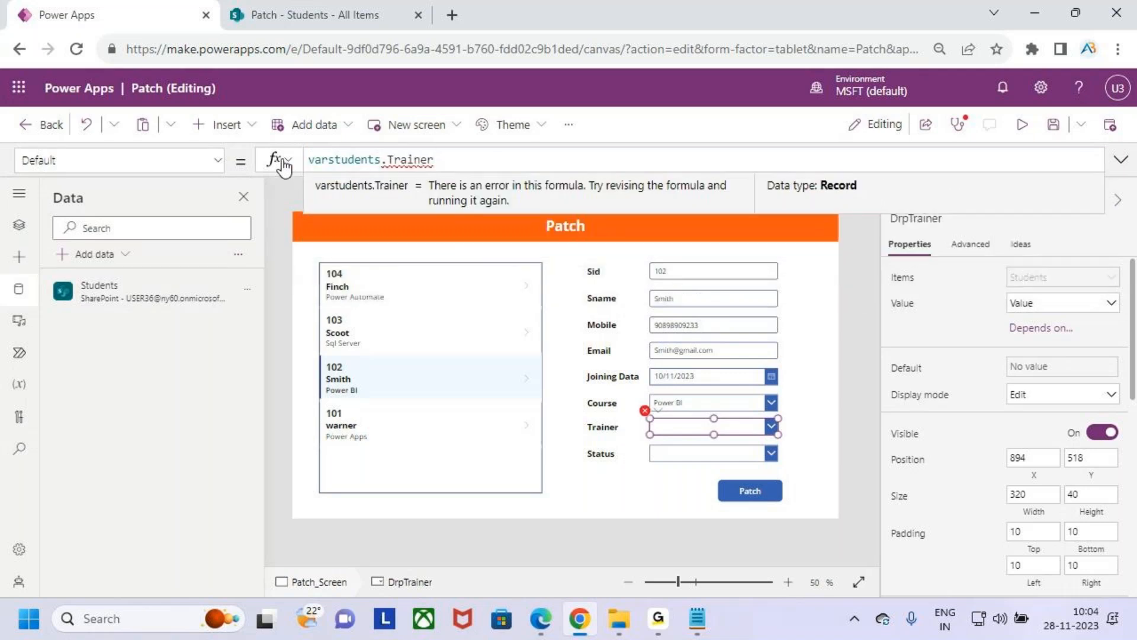
pyautogui.write('.Value')
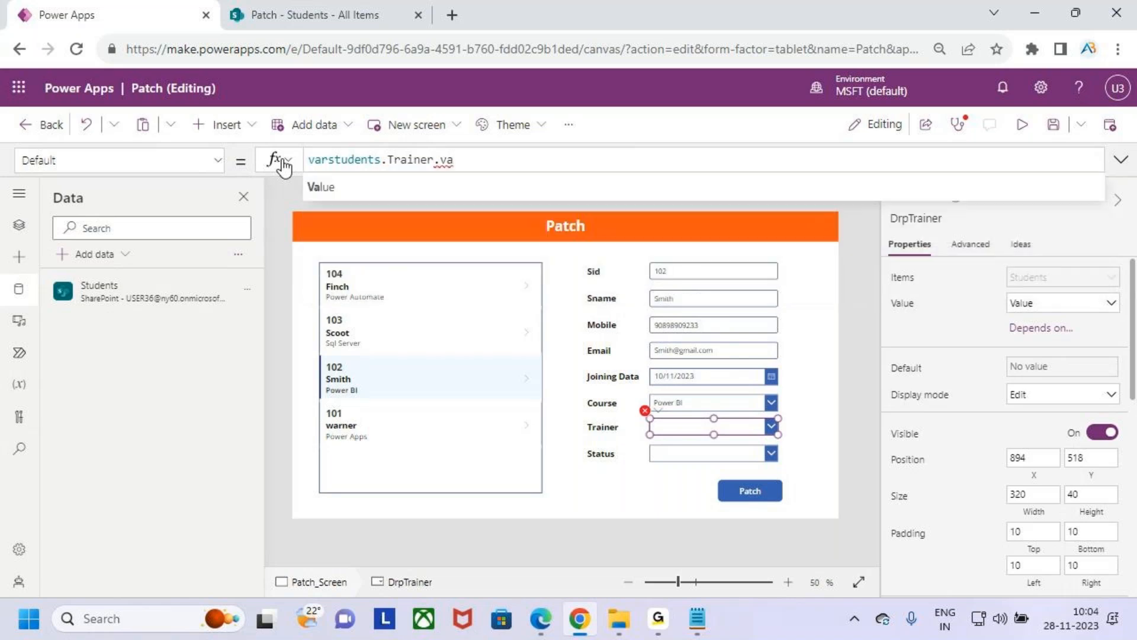
# - Set the Default property of the Status drop-down to varstudents.Status.Value
pyautogui.click(681, 454)
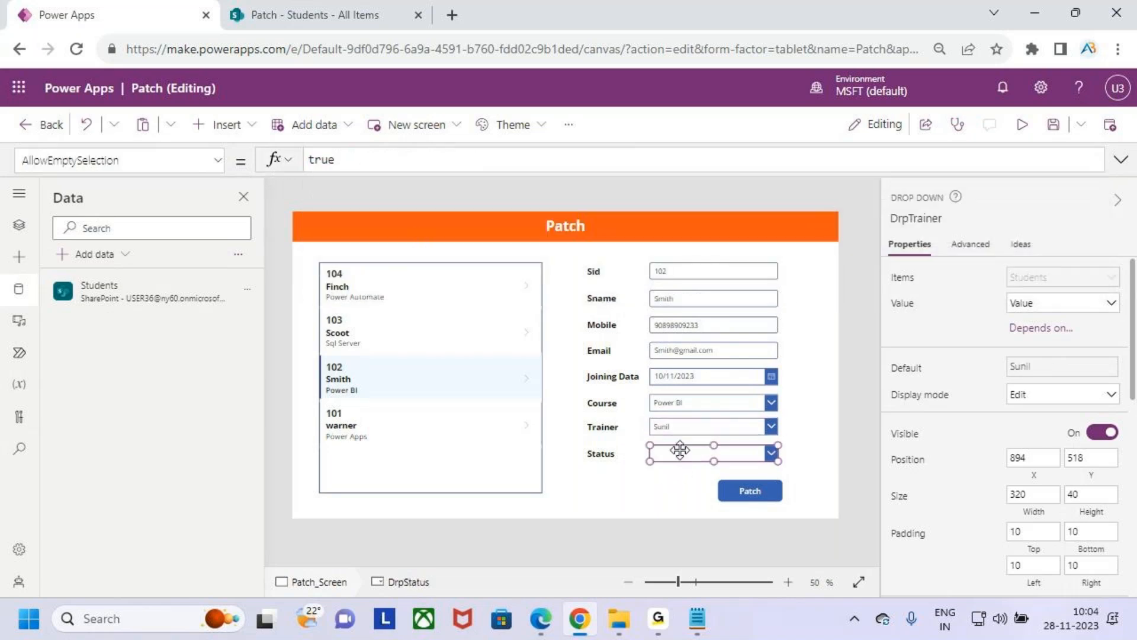
pyautogui.click(218, 161)
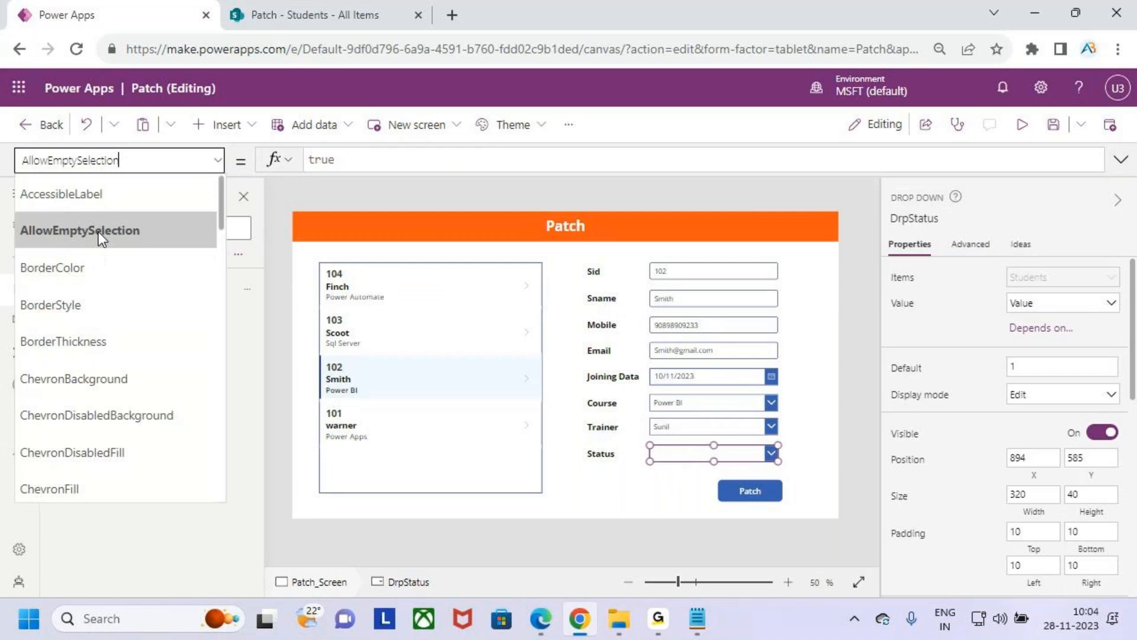
pyautogui.scroll(-5, 106, 396)
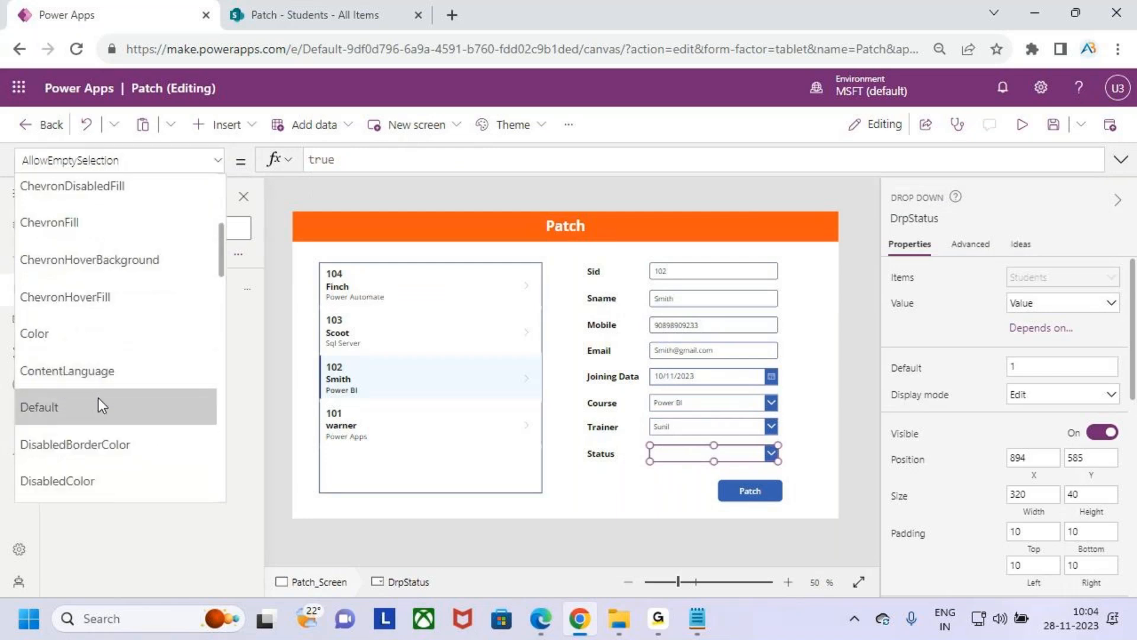
pyautogui.click(98, 397)
pyautogui.moveTo(329, 160); pyautogui.dragTo(303, 161)
pyautogui.press('BackSpace')
pyautogui.write('var')
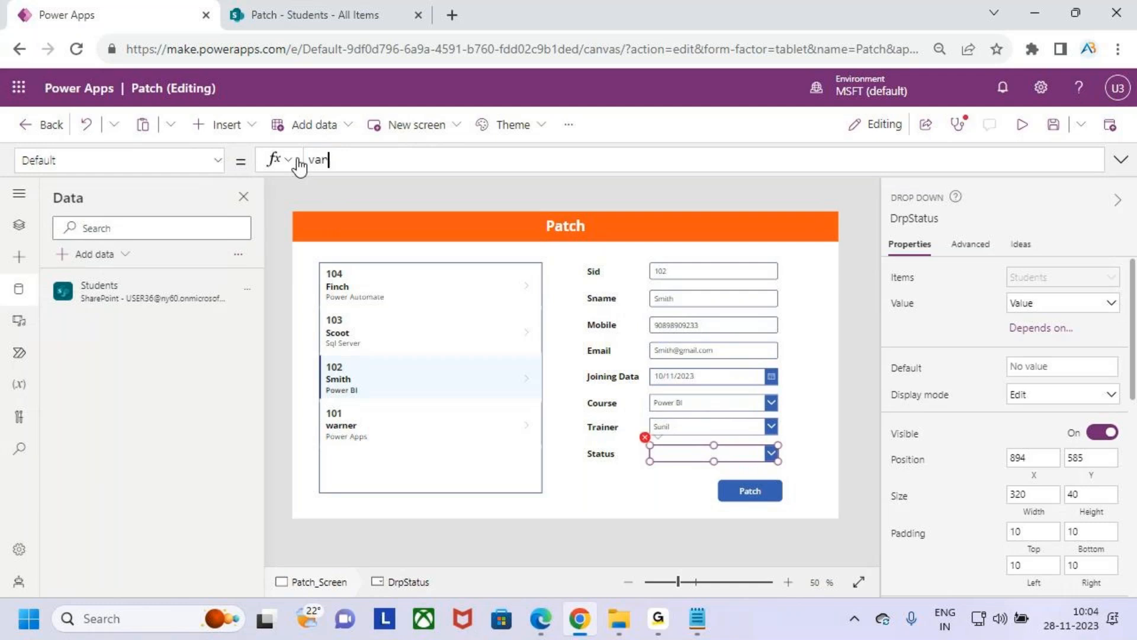
pyautogui.press('Tab')
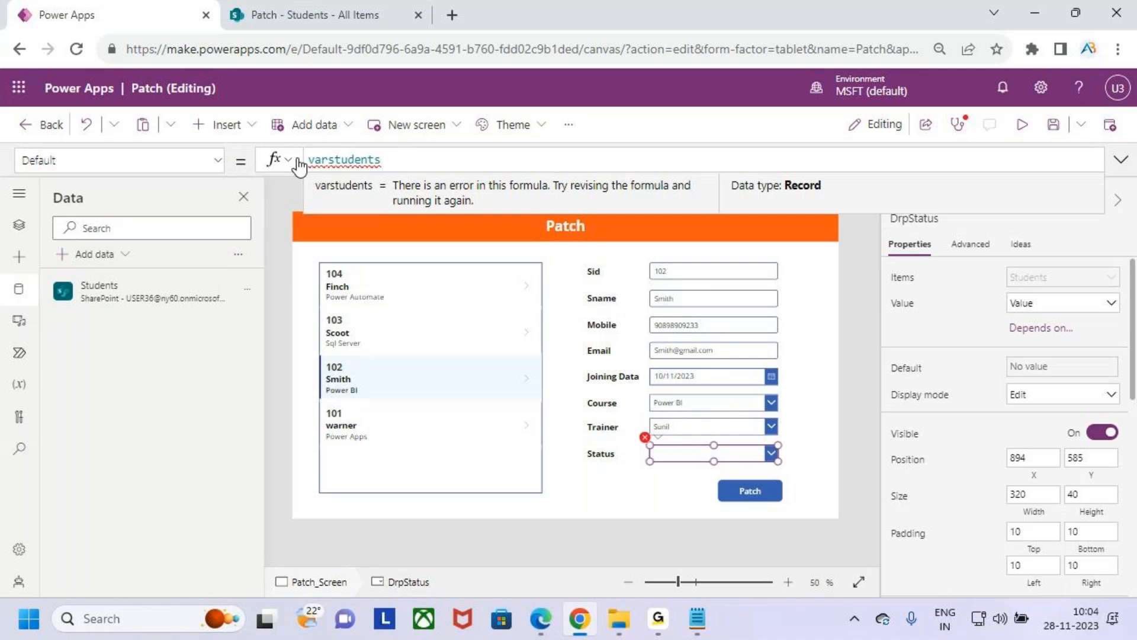
pyautogui.write('.s')
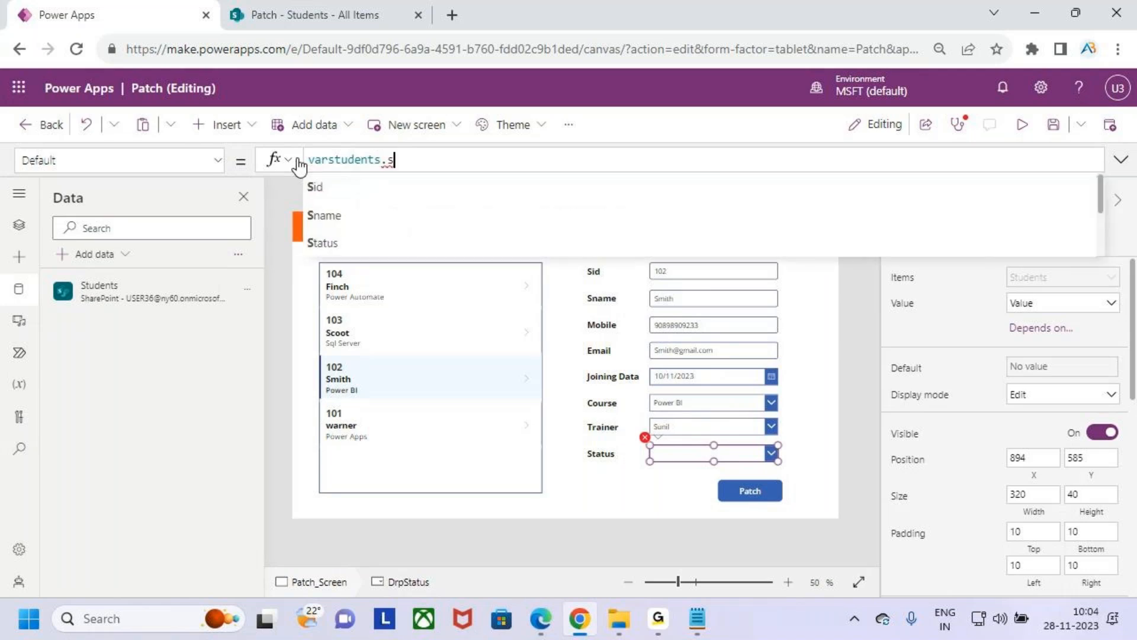
pyautogui.write('tata')
pyautogui.press('Tab')
pyautogui.write('.va')
pyautogui.press('Tab')
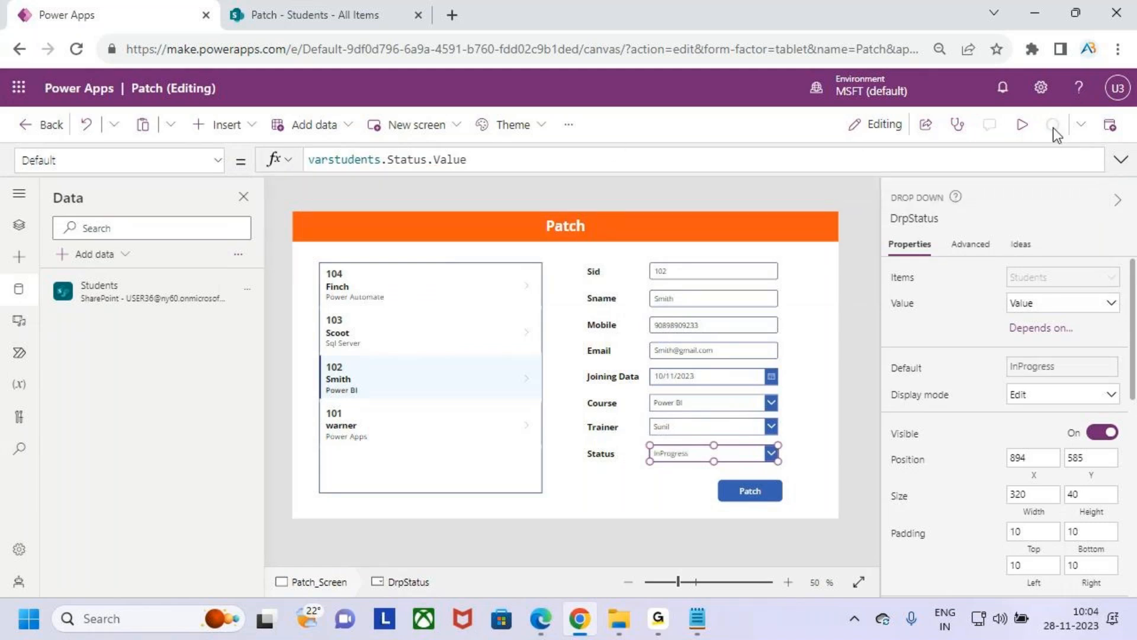
# - Preview the app and check the form fields for the current record and for the Power Automate record in the gallery
pyautogui.click(1022, 124)
pyautogui.hotkey('ctrl', '2')
pyautogui.moveTo(662, 222)
pyautogui.mouseDown()
pyautogui.moveTo(814, 489)
pyautogui.moveTo(893, 495)
pyautogui.mouseUp()
pyautogui.press('Escape')
pyautogui.click(301, 248)
pyautogui.hotkey('ctrl', '2')
pyautogui.moveTo(662, 213); pyautogui.dragTo(872, 465)
pyautogui.press('Escape')
# - Select the Sql Server and Power Apps records in the preview gallery and check the form fields for each
pyautogui.click(338, 308)
pyautogui.hotkey('ctrl', '2')
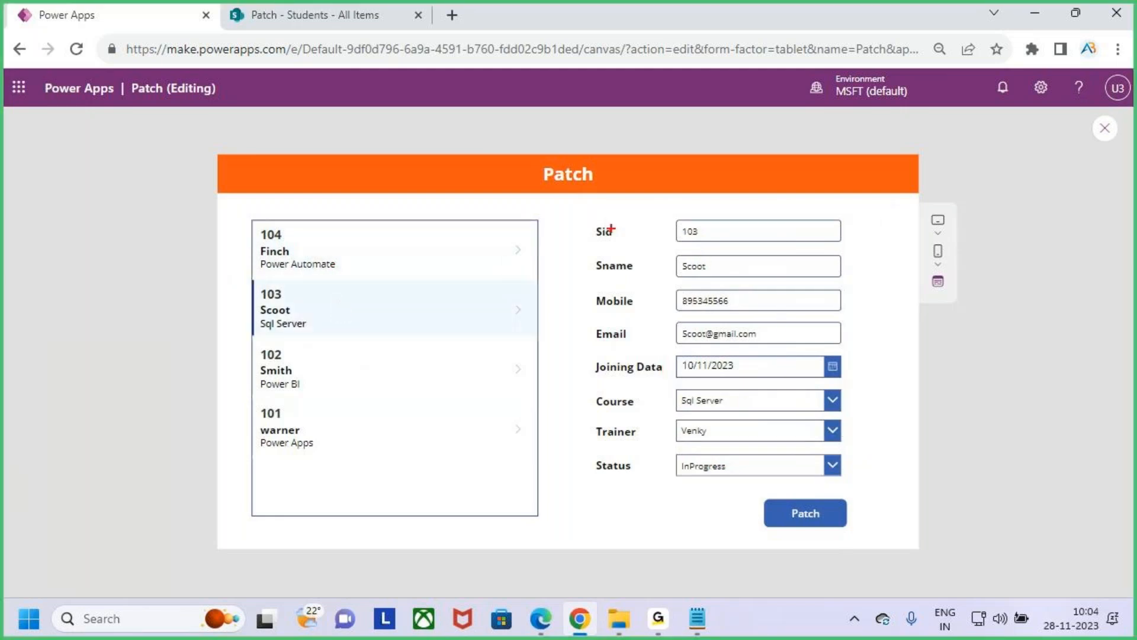
pyautogui.moveTo(657, 212)
pyautogui.mouseDown()
pyautogui.moveTo(764, 442)
pyautogui.moveTo(859, 491)
pyautogui.mouseUp()
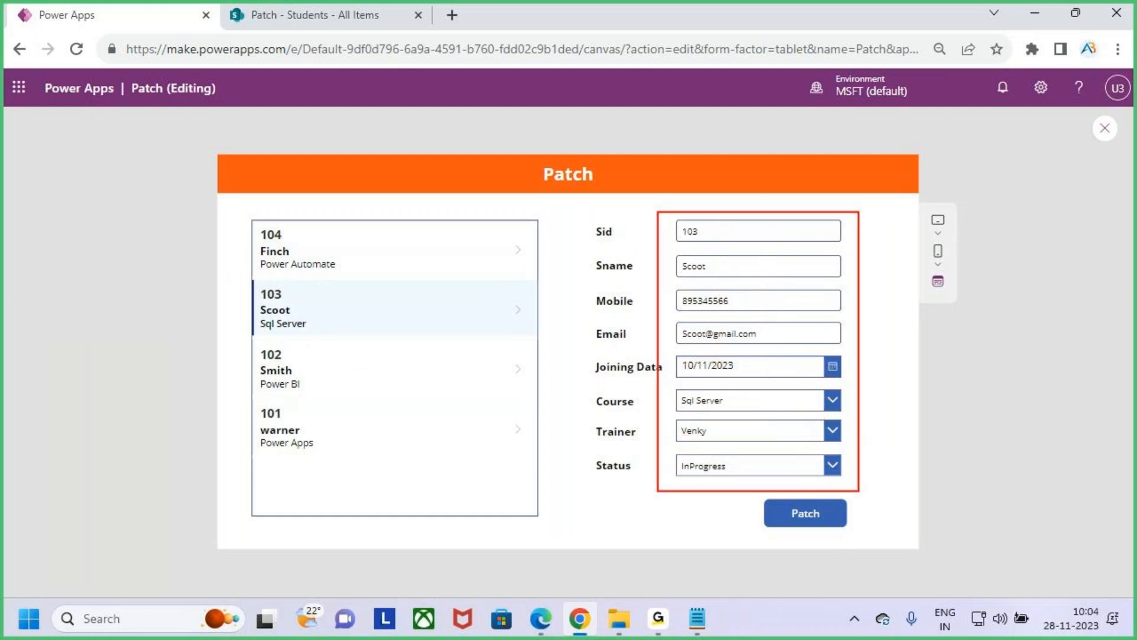
pyautogui.press('Escape')
pyautogui.click(304, 427)
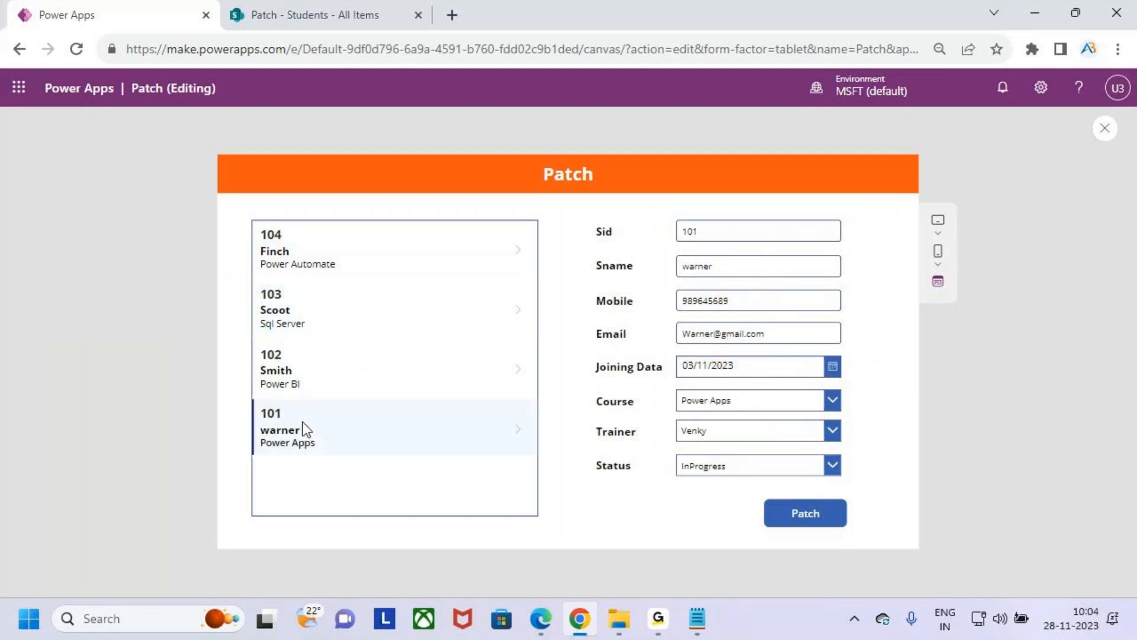
pyautogui.hotkey('ctrl', '2')
pyautogui.moveTo(654, 200); pyautogui.dragTo(881, 511)
pyautogui.moveTo(340, 427); pyautogui.dragTo(362, 380)
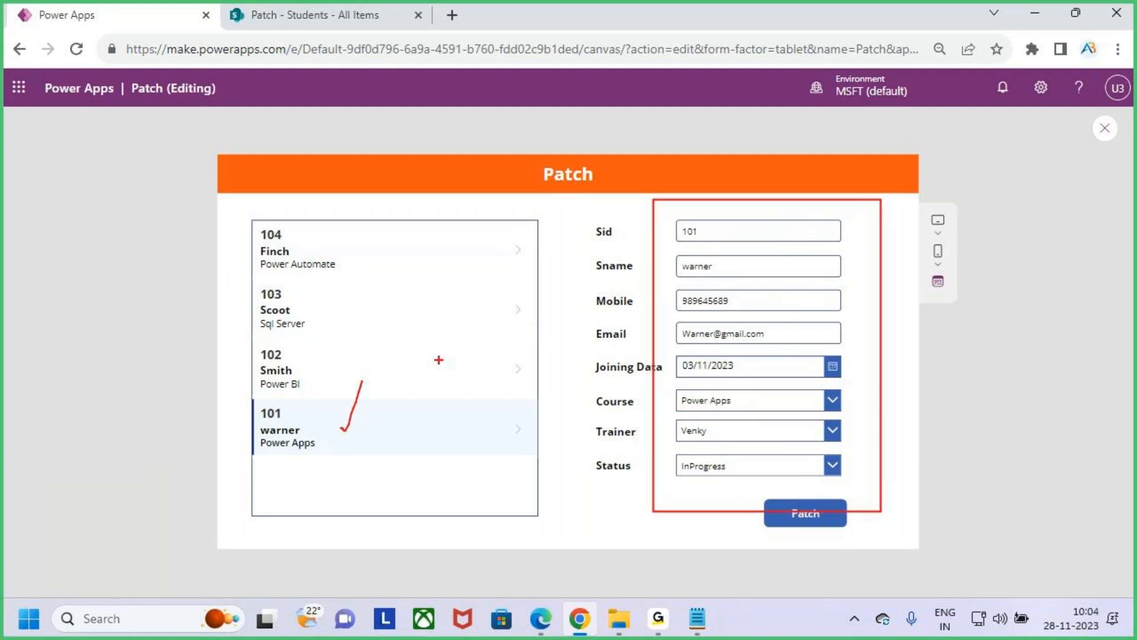
pyautogui.moveTo(835, 155); pyautogui.dragTo(840, 238)
pyautogui.press('Escape')
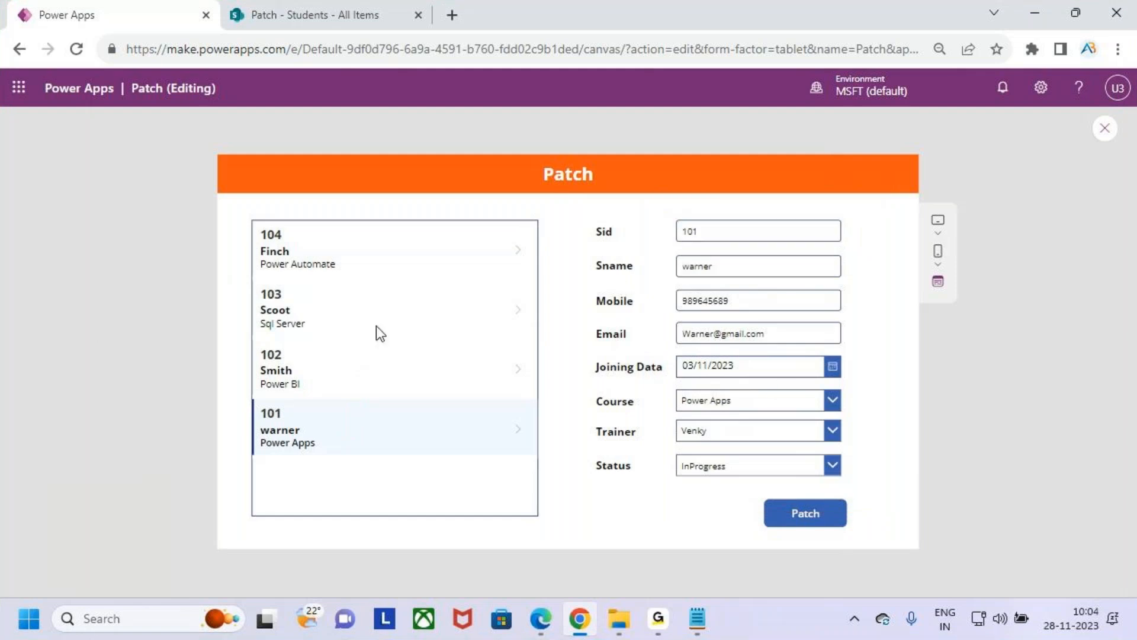
# - Select the Power Automate record again, check its details in the form, and close the preview
pyautogui.hotkey('ctrl', '2')
pyautogui.moveTo(309, 251); pyautogui.dragTo(342, 216)
pyautogui.moveTo(408, 244)
pyautogui.mouseDown()
pyautogui.moveTo(402, 189)
pyautogui.moveTo(735, 258)
pyautogui.mouseUp()
pyautogui.moveTo(714, 230); pyautogui.dragTo(767, 215)
pyautogui.press('Escape')
pyautogui.click(356, 260)
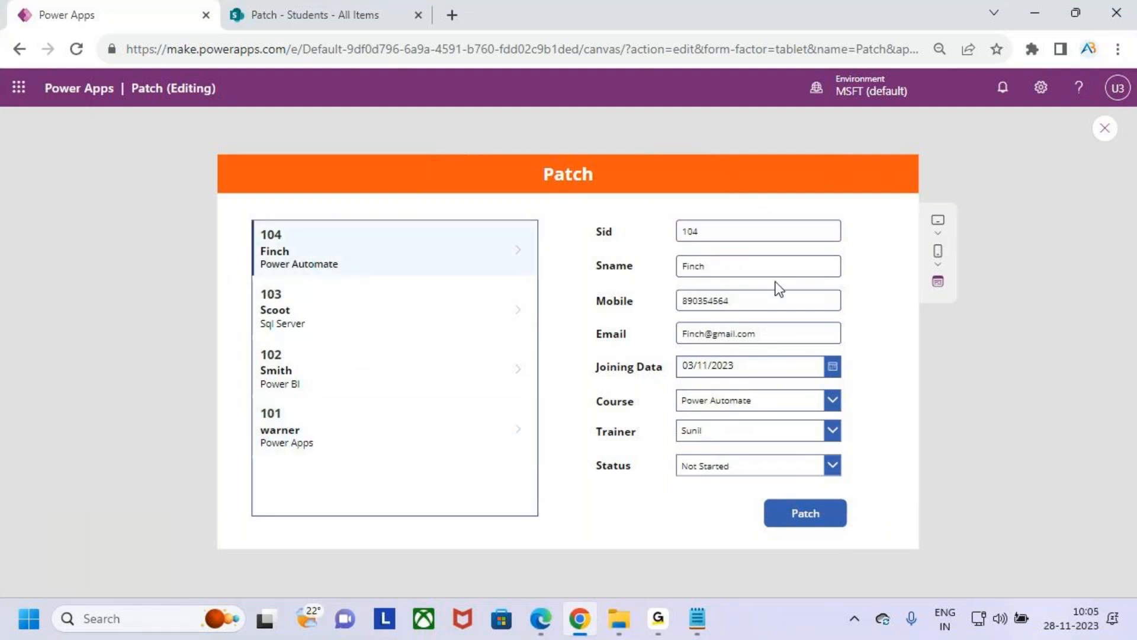
pyautogui.click(1105, 129)
pyautogui.click(717, 413)
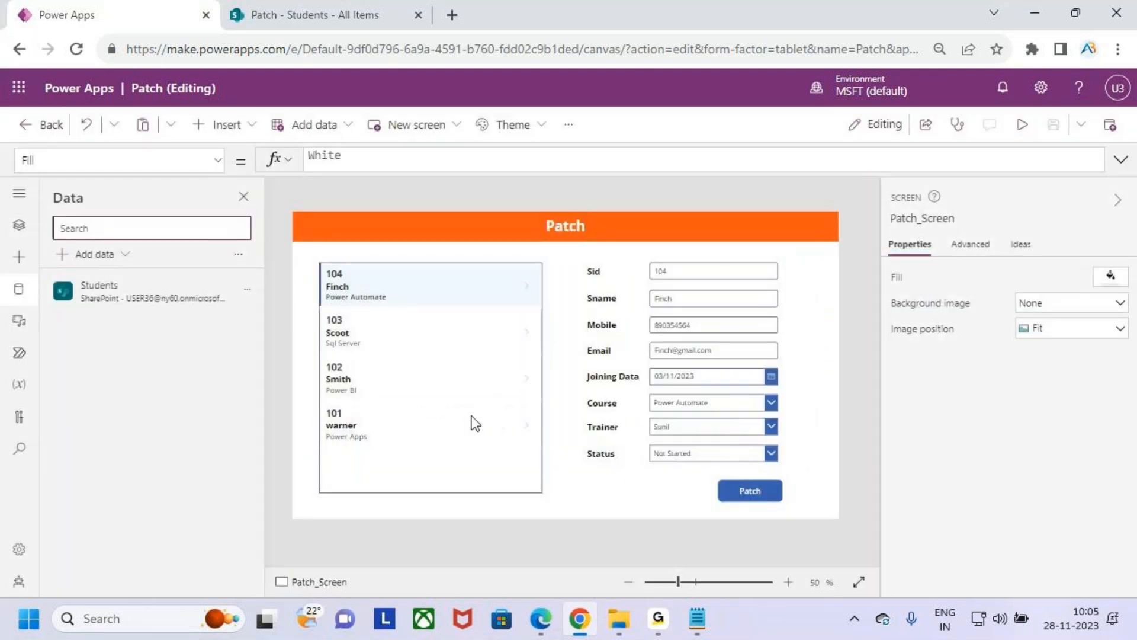
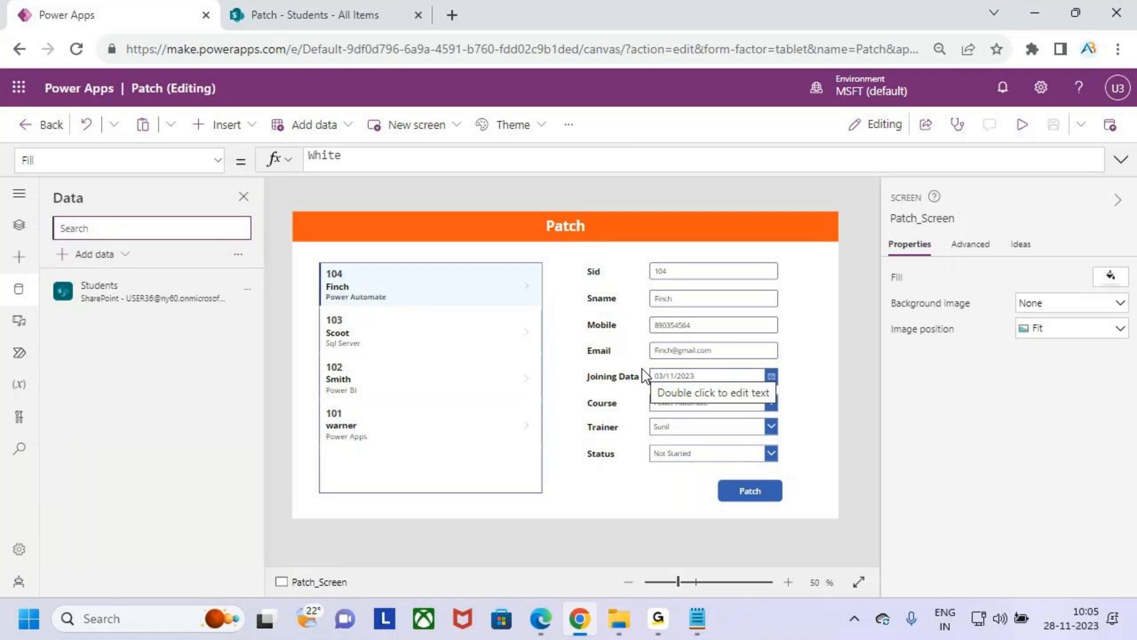
# - Preview the app and select student record 103 in the gallery to load its details
pyautogui.click(1021, 124)
pyautogui.click(381, 302)
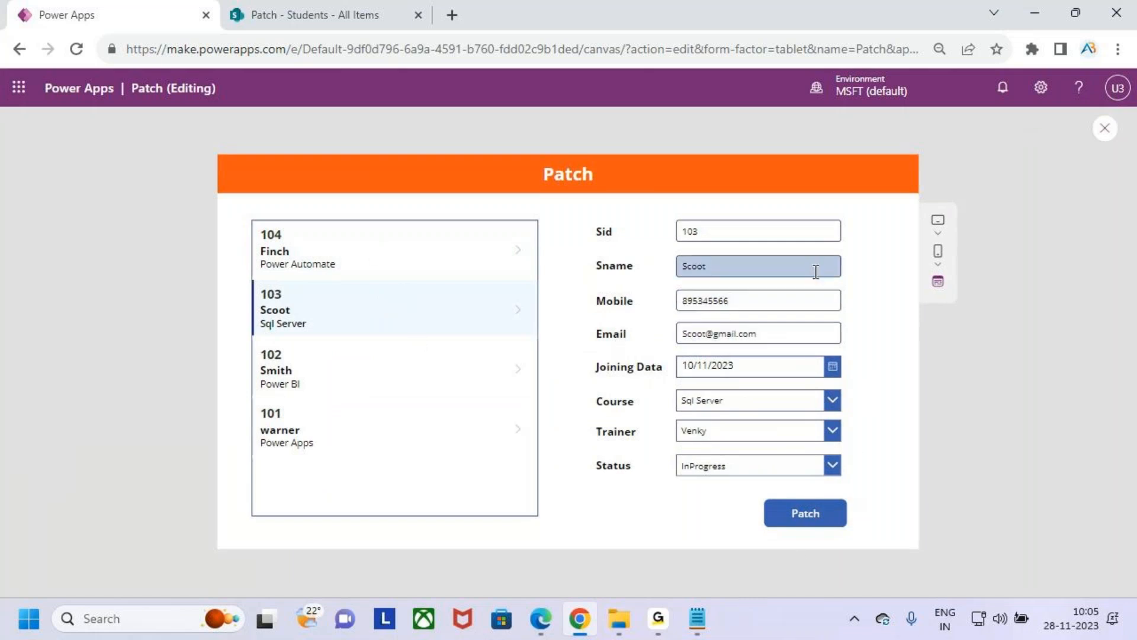
pyautogui.hotkey('ctrl', '2')
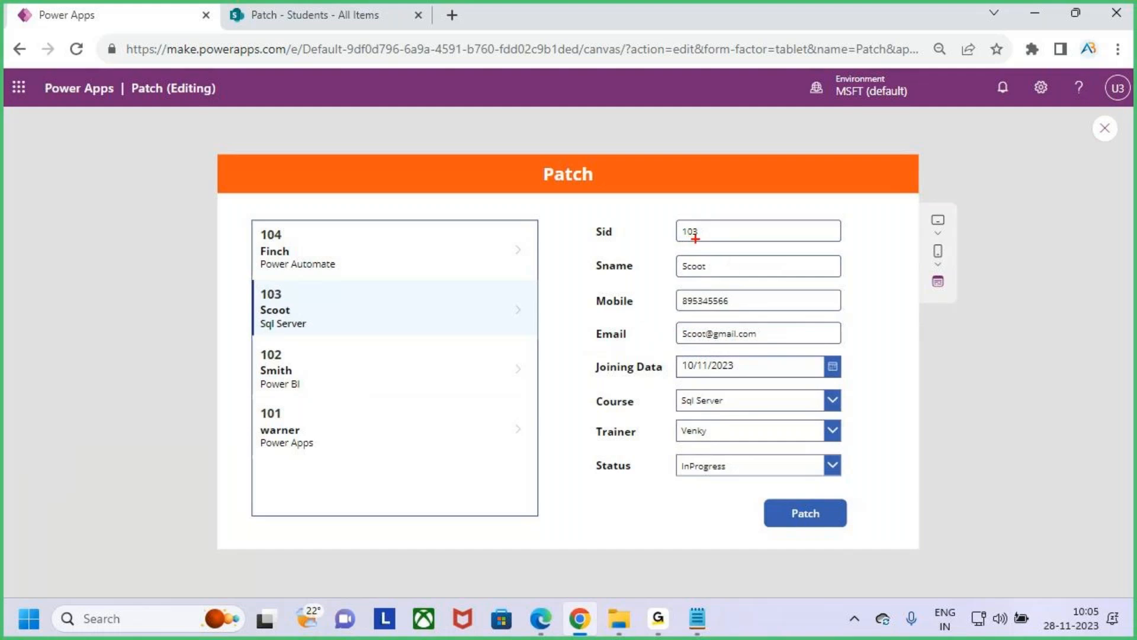
pyautogui.press('Escape')
# - Clear the Sid, Sname and Mobile fields of record 103 and reload the fields by selecting record 104
pyautogui.moveTo(712, 237); pyautogui.dragTo(684, 248)
pyautogui.press('BackSpace')
pyautogui.moveTo(737, 274); pyautogui.dragTo(652, 263)
pyautogui.press('BackSpace')
pyautogui.moveTo(744, 298); pyautogui.dragTo(708, 298)
pyautogui.press('BackSpace')
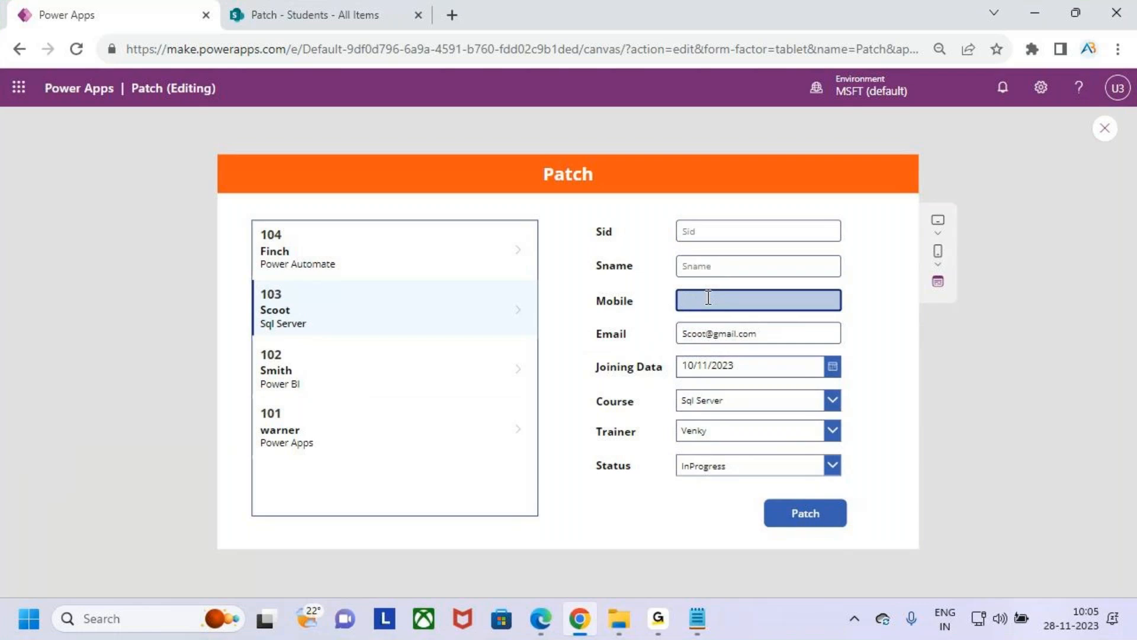
pyautogui.click(354, 267)
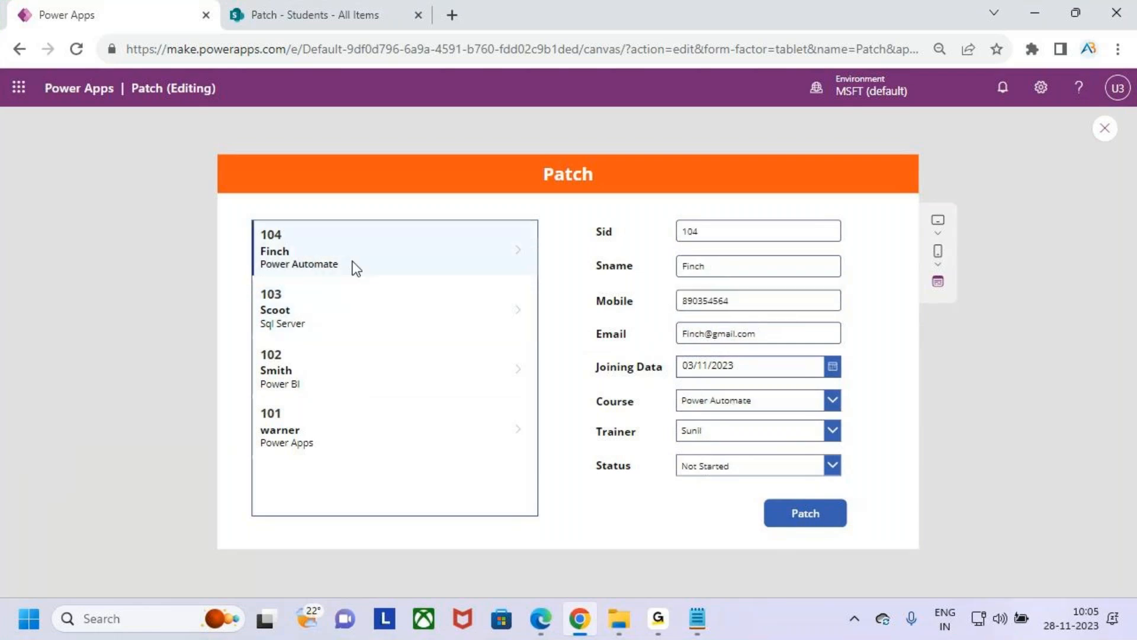
# - Exit the app preview and dismiss the tip about testing the app on the canvas
pyautogui.hotkey('ctrl', '2')
pyautogui.moveTo(836, 161); pyautogui.dragTo(889, 198)
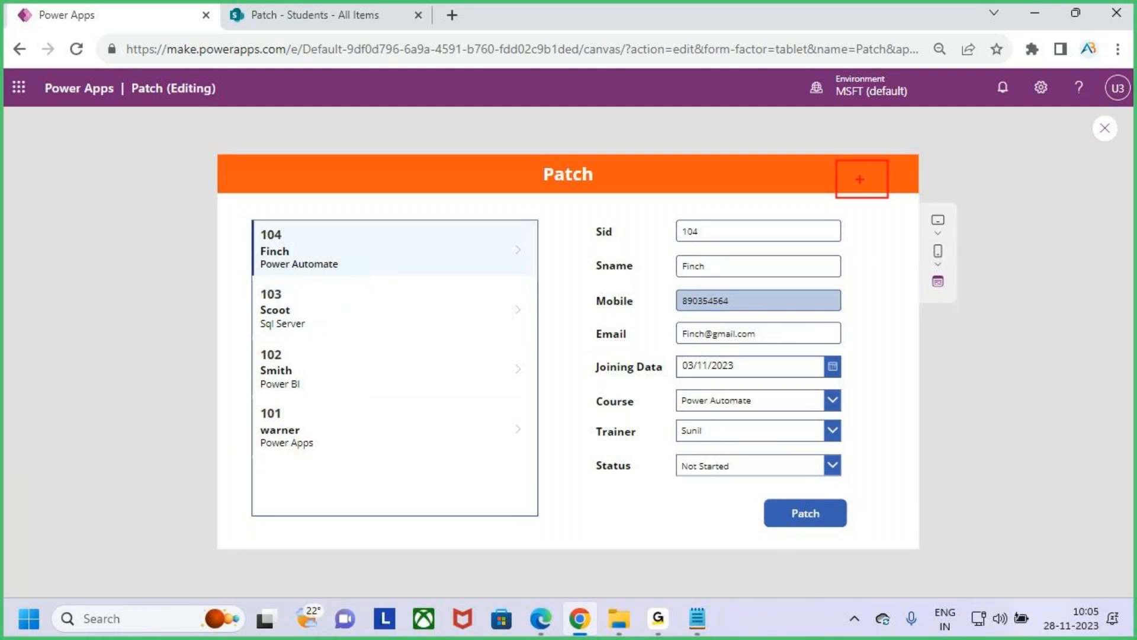
pyautogui.press('Escape')
pyautogui.hotkey('ctrl', '2')
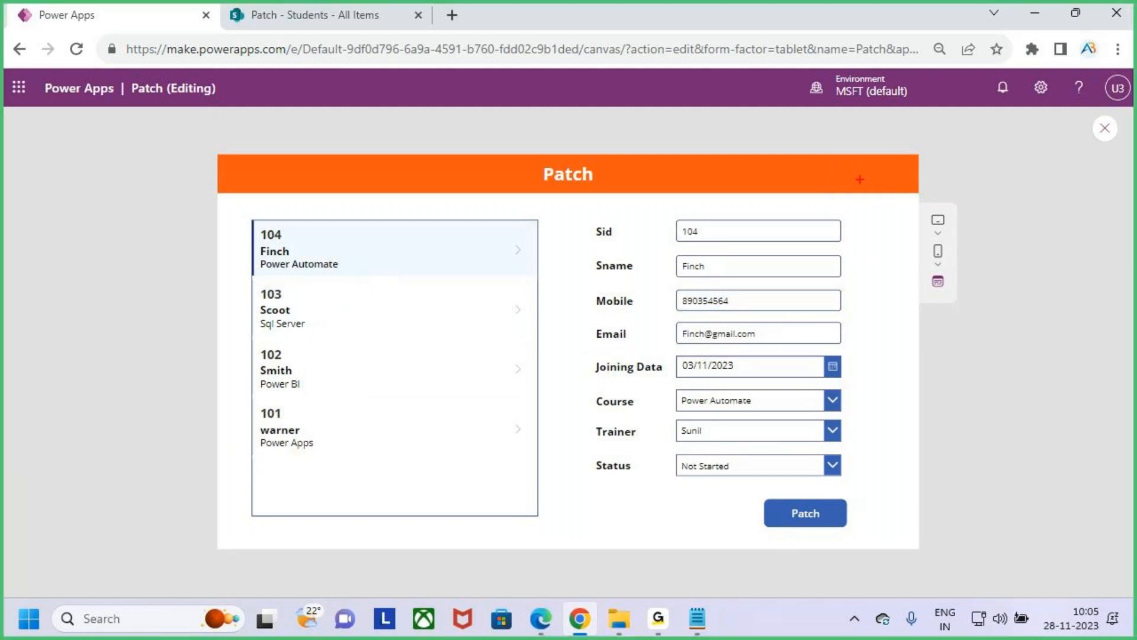
pyautogui.moveTo(857, 159)
pyautogui.mouseDown()
pyautogui.moveTo(858, 197)
pyautogui.moveTo(883, 182)
pyautogui.moveTo(873, 177)
pyautogui.mouseUp()
pyautogui.moveTo(876, 158)
pyautogui.mouseDown()
pyautogui.moveTo(829, 169)
pyautogui.moveTo(883, 159)
pyautogui.mouseUp()
pyautogui.press('Escape')
pyautogui.click(1105, 128)
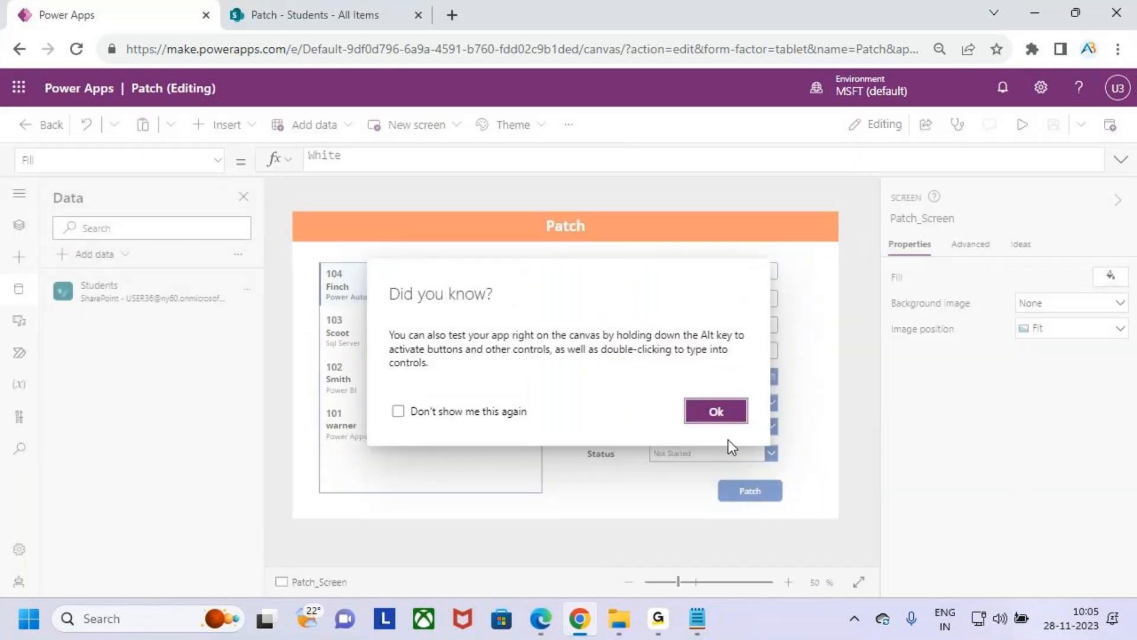
pyautogui.click(715, 415)
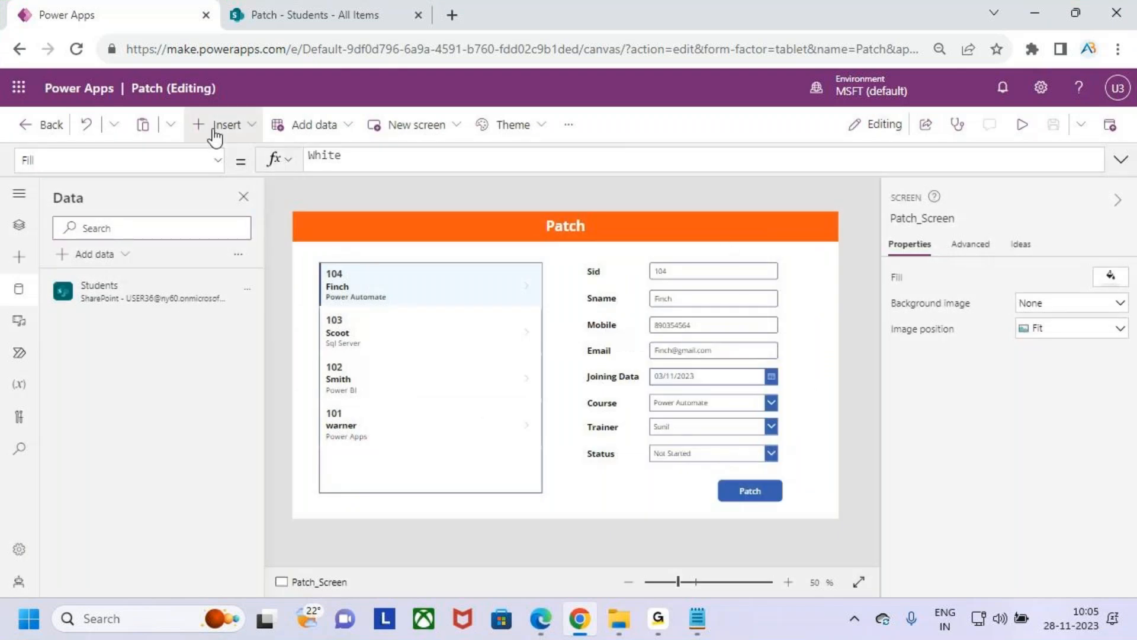
# - Search the insertable controls for a plus icon
pyautogui.click(240, 131)
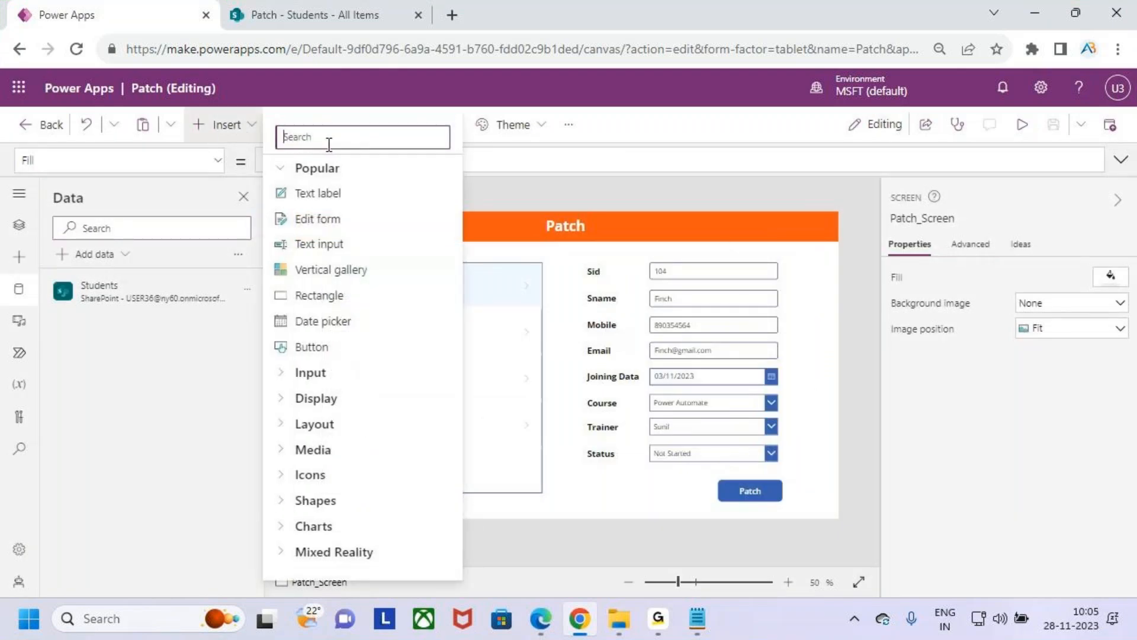
pyautogui.write('ins')
pyautogui.press('BackSpace')
pyautogui.press('BackSpace')
pyautogui.press('BackSpace')
pyautogui.write('iplu')
pyautogui.press('BackSpace')
pyautogui.press('BackSpace')
pyautogui.press('BackSpace')
pyautogui.press('BackSpace')
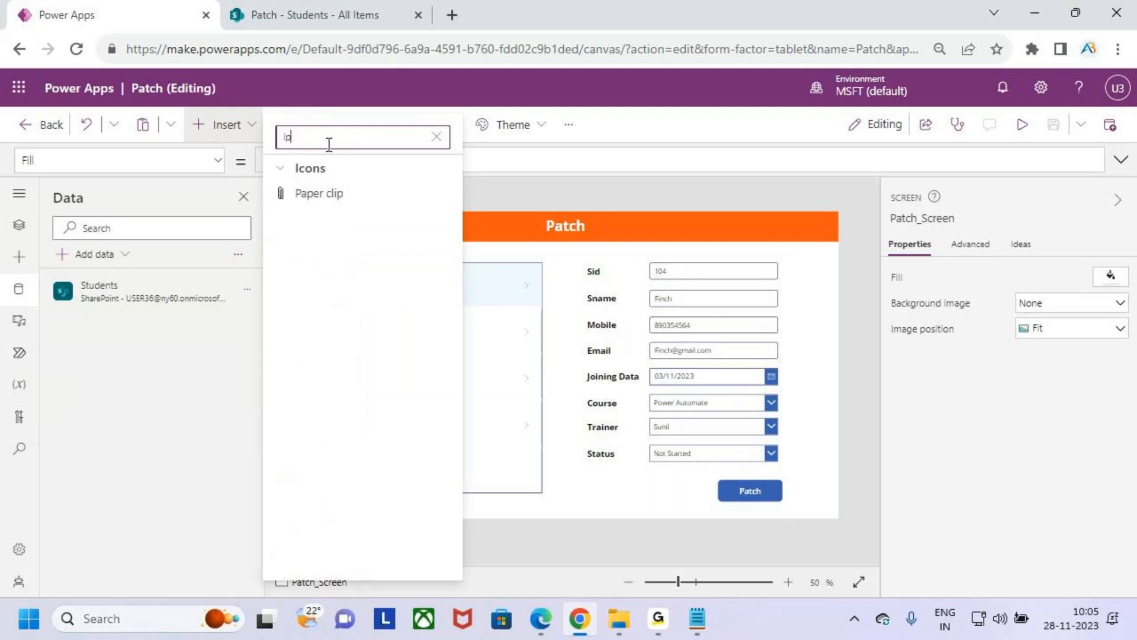
pyautogui.write('plu')
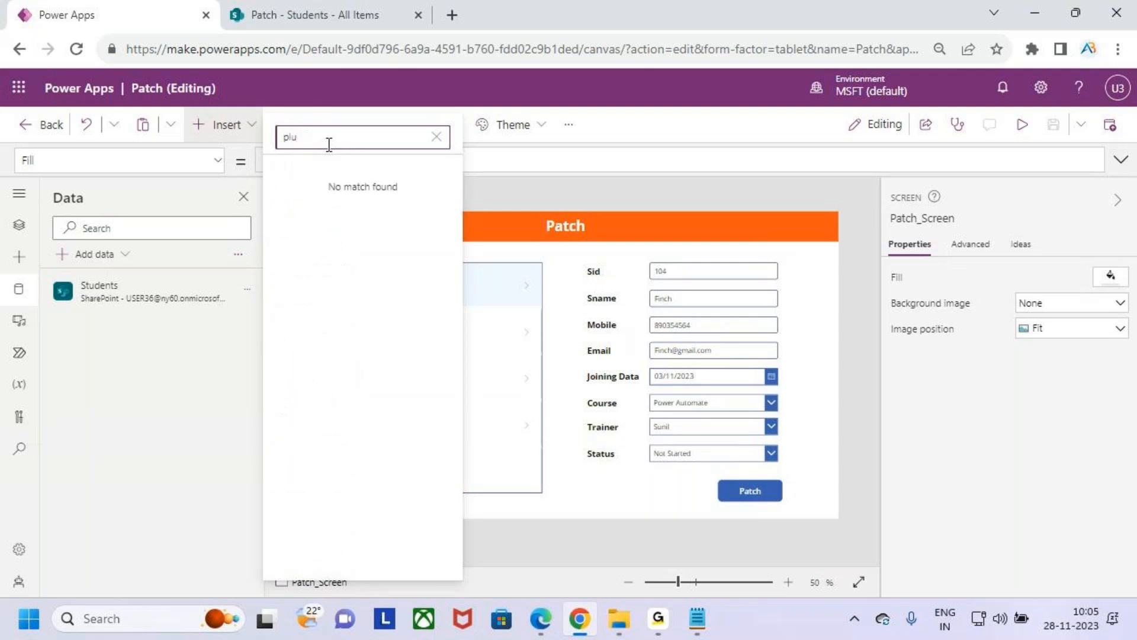
pyautogui.press('BackSpace')
pyautogui.press('BackSpace')
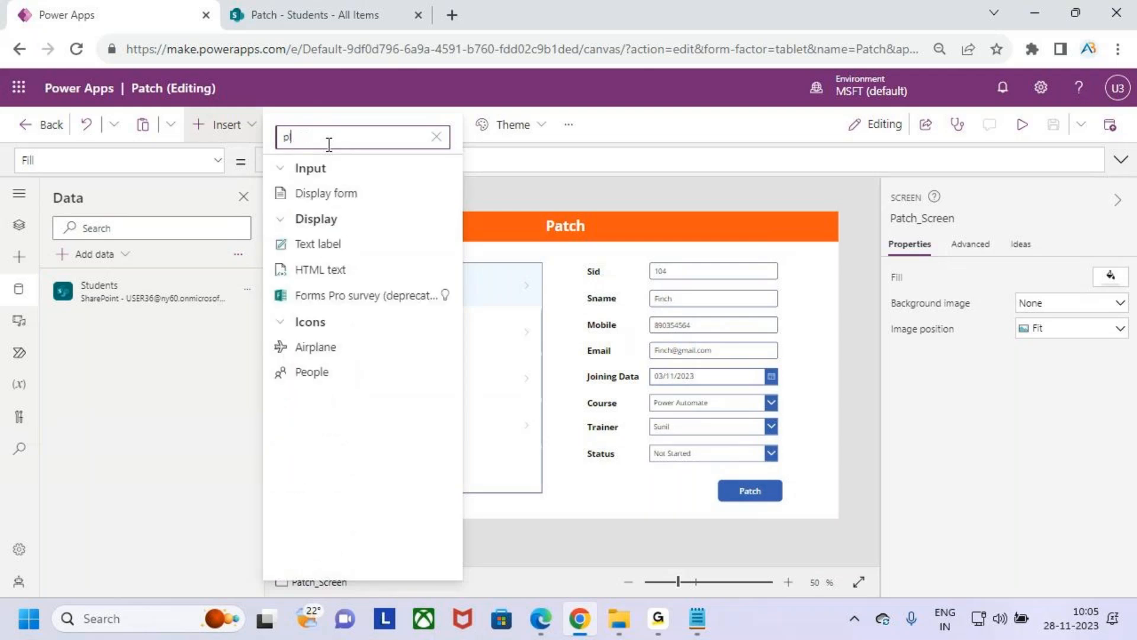
pyautogui.press('BackSpace')
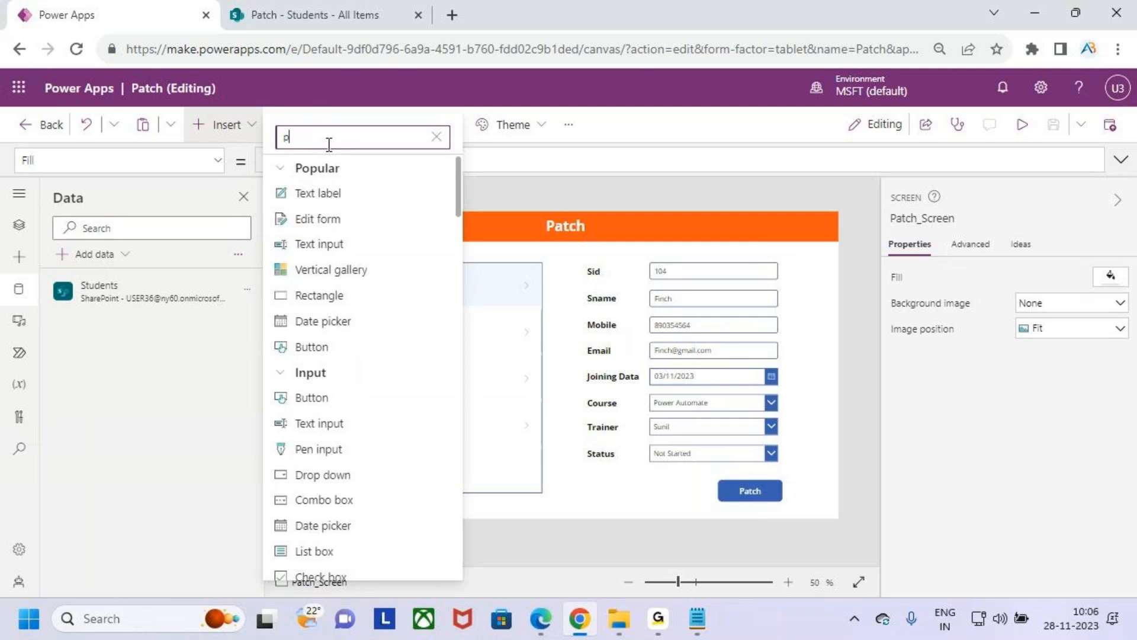
pyautogui.press('BackSpace')
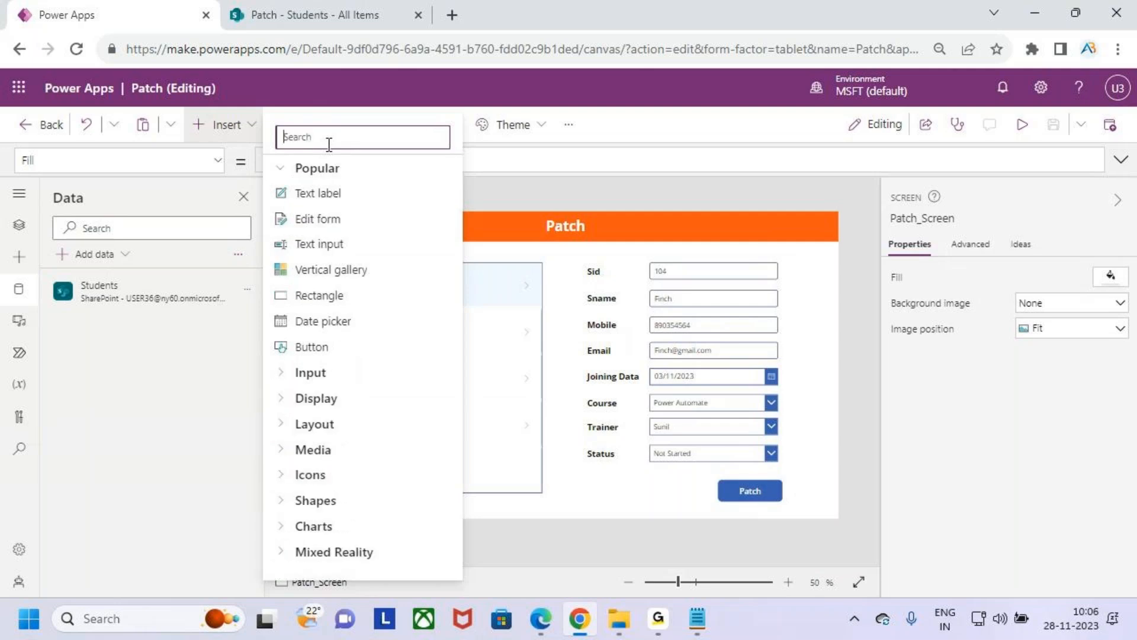
# - Insert an Add icon on Patch_Screen and place it near the right end of the orange header, at about X 1225, Y 6
pyautogui.click(308, 374)
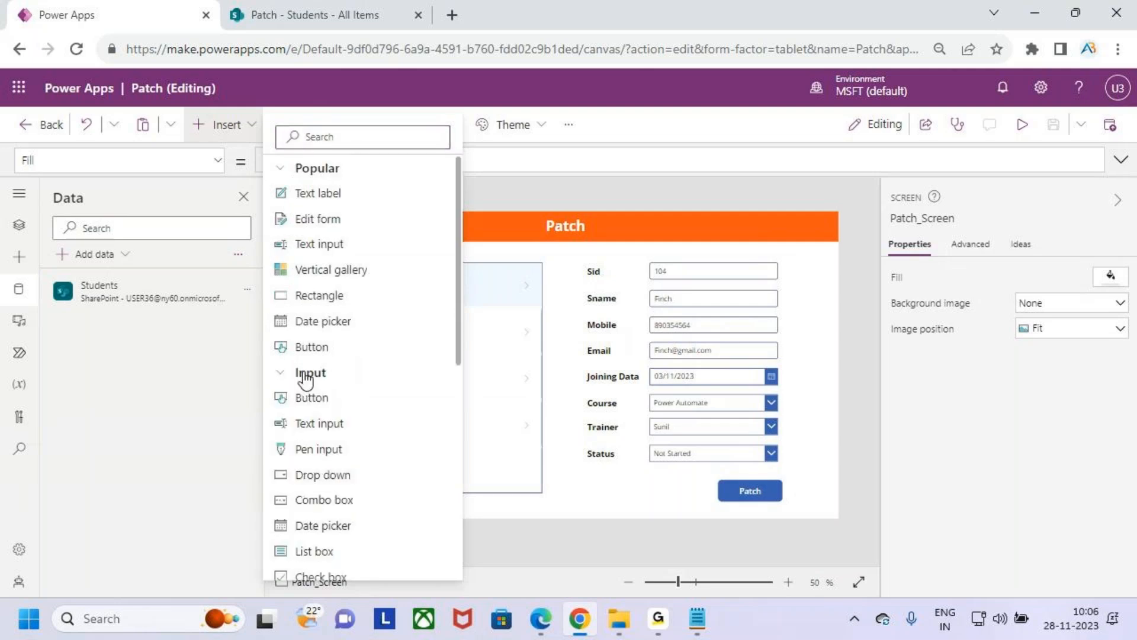
pyautogui.click(306, 375)
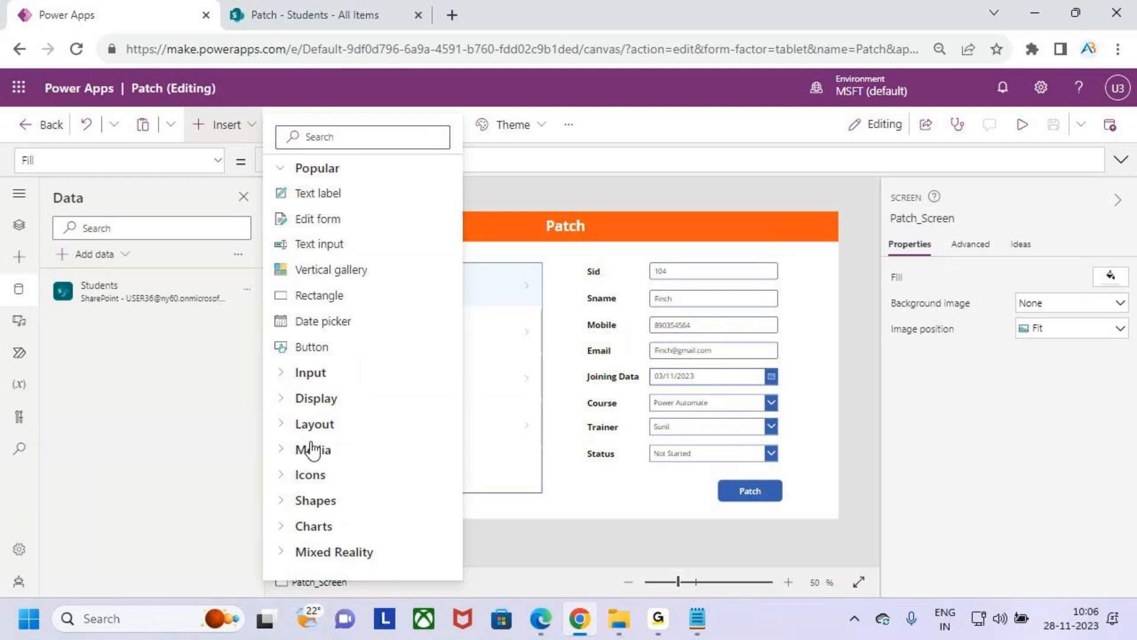
pyautogui.click(315, 483)
pyautogui.scroll(-3, 355, 453)
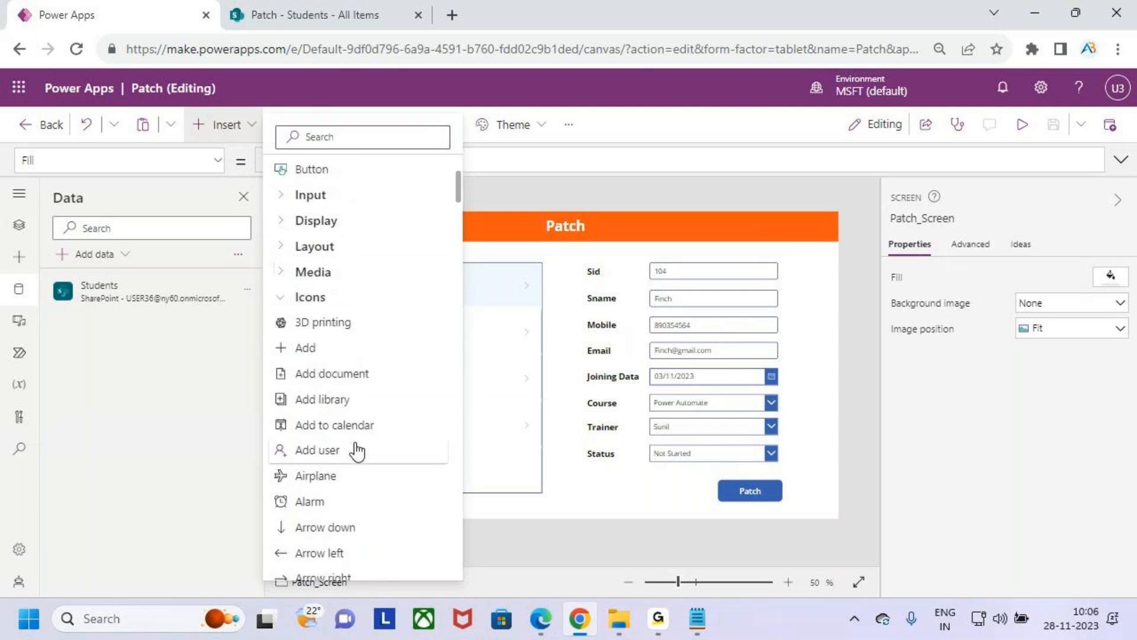
pyautogui.click(325, 351)
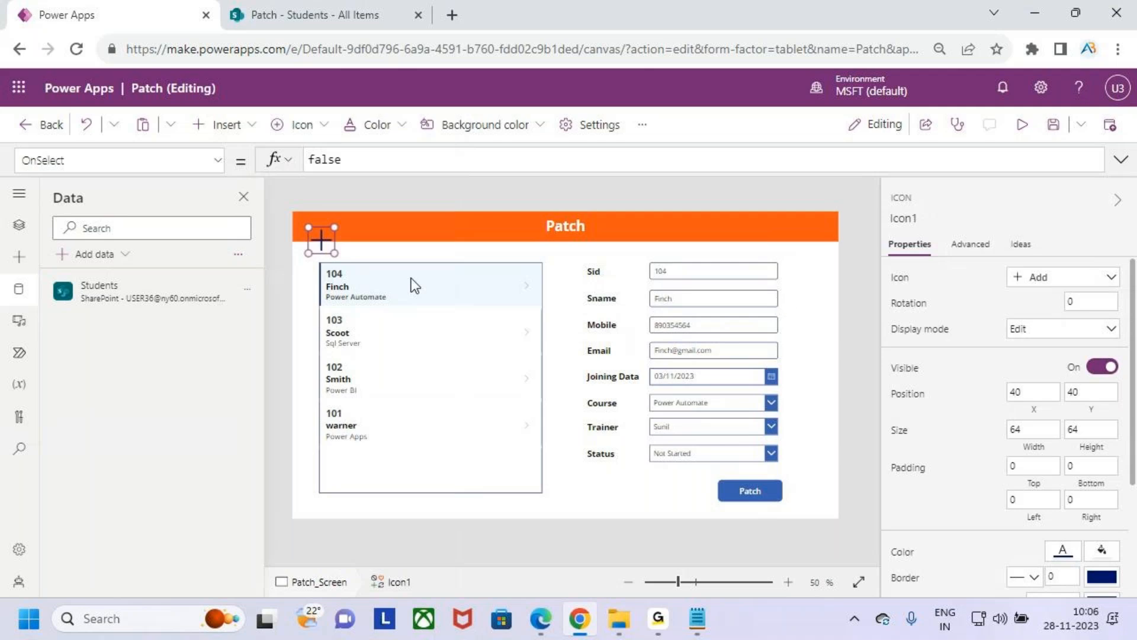
pyautogui.moveTo(320, 240); pyautogui.dragTo(796, 228)
# - Colour the Add icon white and enlarge it to about 118 by 70
pyautogui.click(311, 125)
pyautogui.click(374, 125)
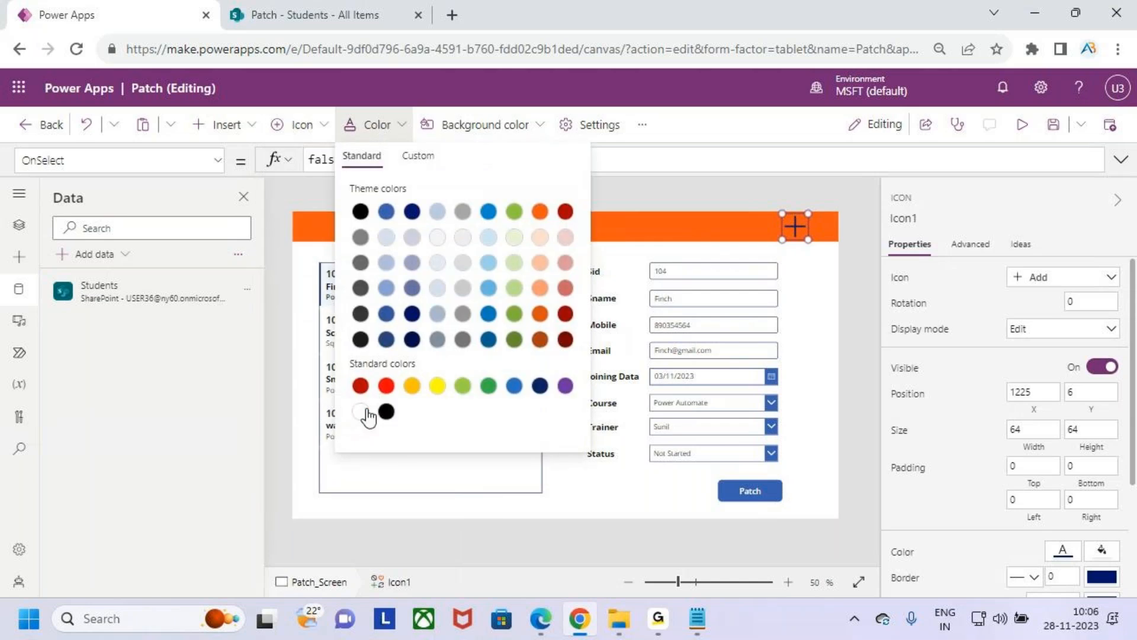
pyautogui.moveTo(782, 240); pyautogui.dragTo(815, 242)
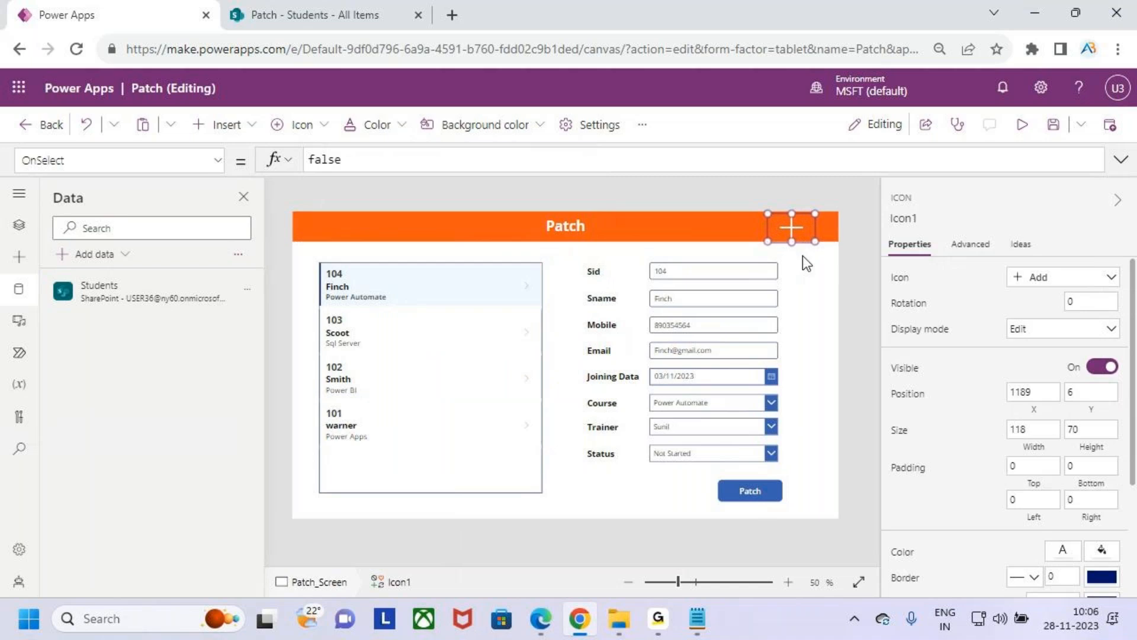
pyautogui.click(801, 279)
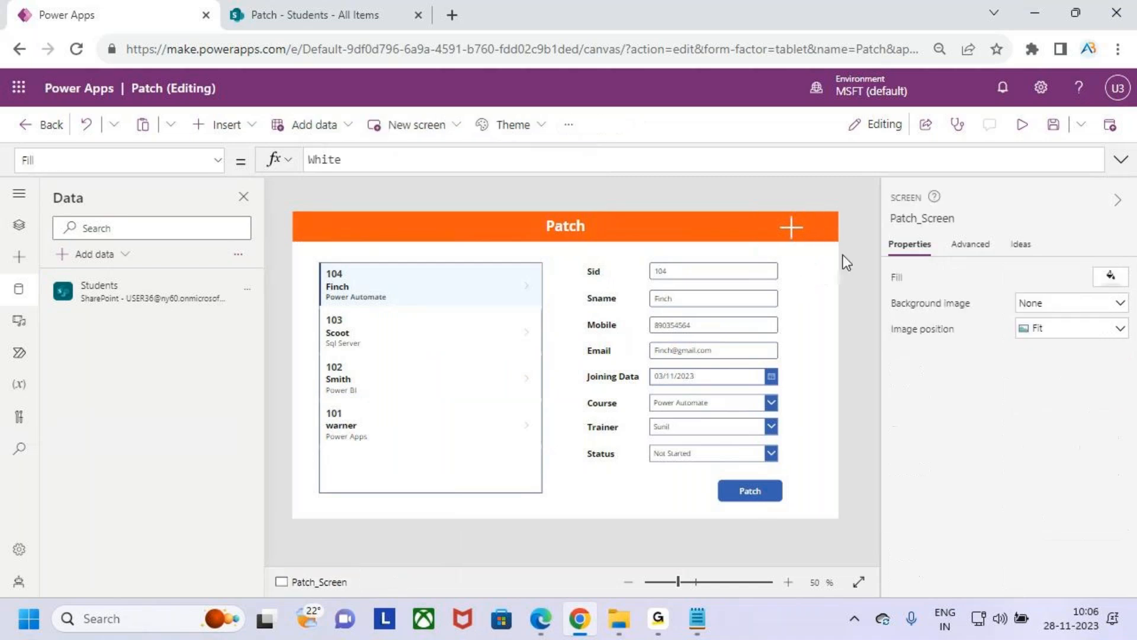
# - Set the Add icon's OnSelect formula to Set(varstudents,Blank())
pyautogui.click(792, 226)
pyautogui.moveTo(640, 258); pyautogui.dragTo(790, 444)
pyautogui.moveTo(777, 377); pyautogui.dragTo(802, 362)
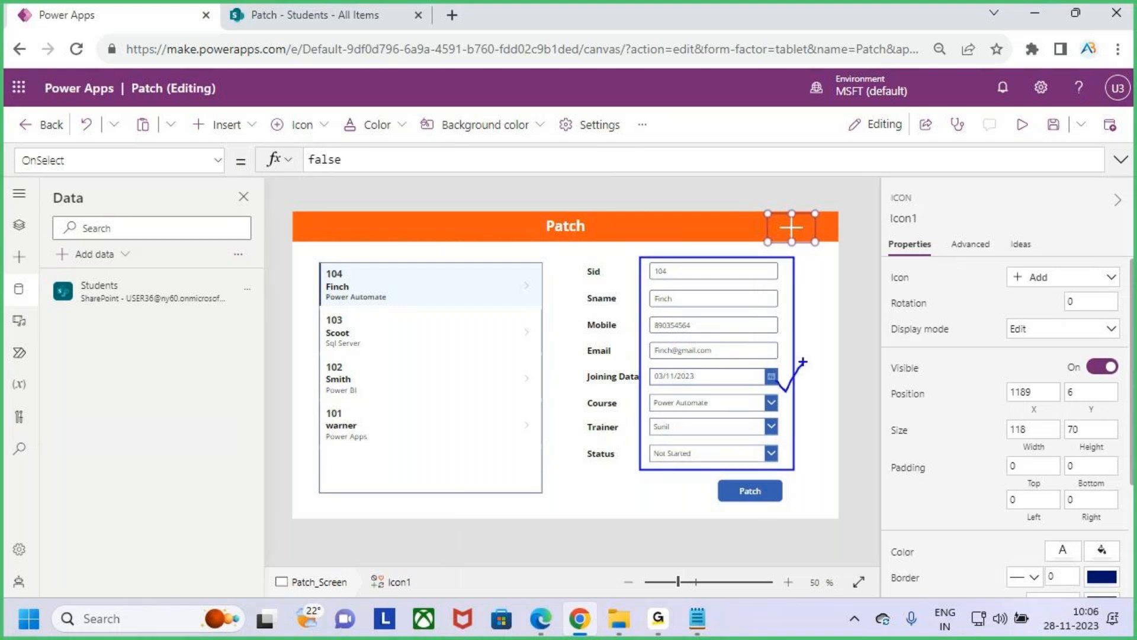
pyautogui.press('Escape')
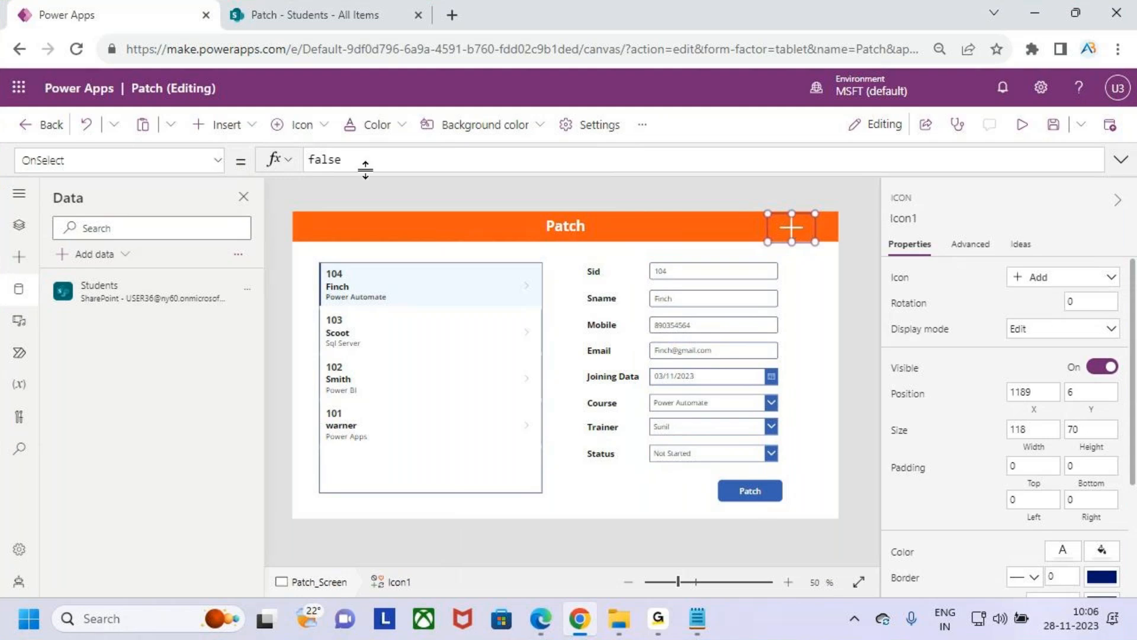
pyautogui.moveTo(386, 158); pyautogui.dragTo(274, 165)
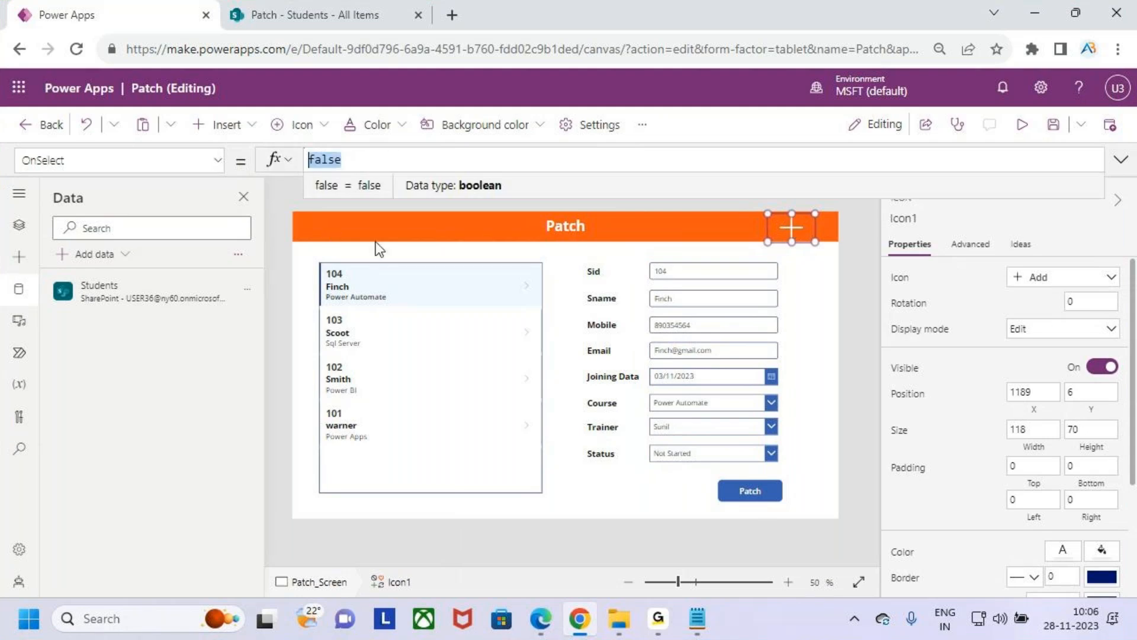
pyautogui.moveTo(640, 254); pyautogui.dragTo(777, 461)
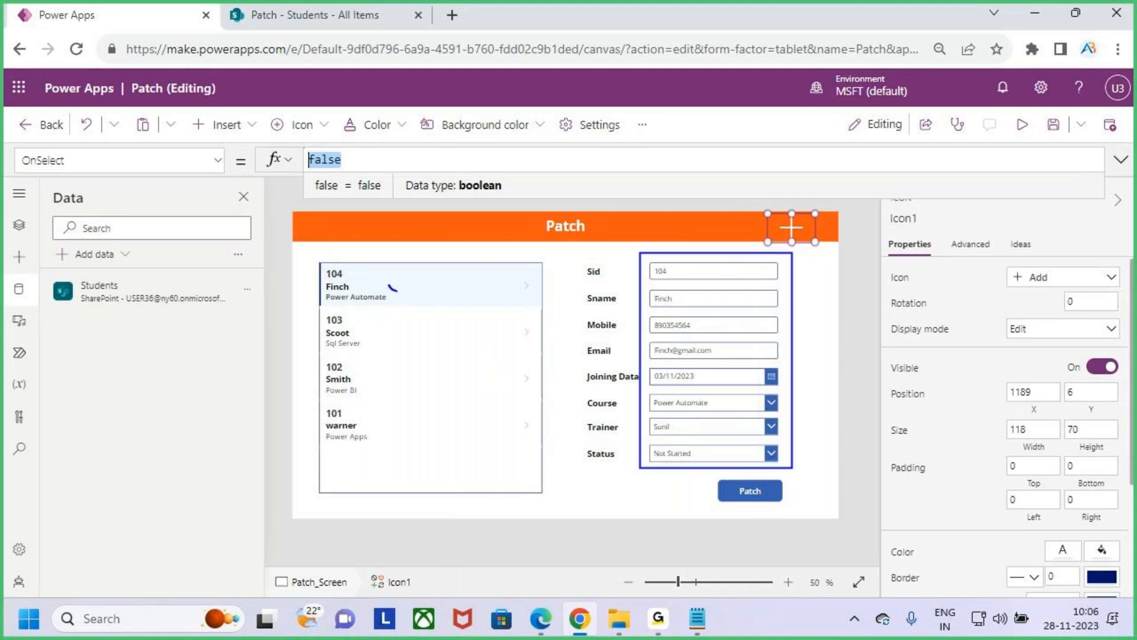
pyautogui.moveTo(405, 271); pyautogui.dragTo(418, 245)
pyautogui.moveTo(396, 292); pyautogui.dragTo(412, 255)
pyautogui.moveTo(496, 149)
pyautogui.mouseDown()
pyautogui.moveTo(510, 192)
pyautogui.moveTo(571, 178)
pyautogui.moveTo(674, 192)
pyautogui.moveTo(690, 206)
pyautogui.moveTo(551, 209)
pyautogui.moveTo(638, 213)
pyautogui.mouseUp()
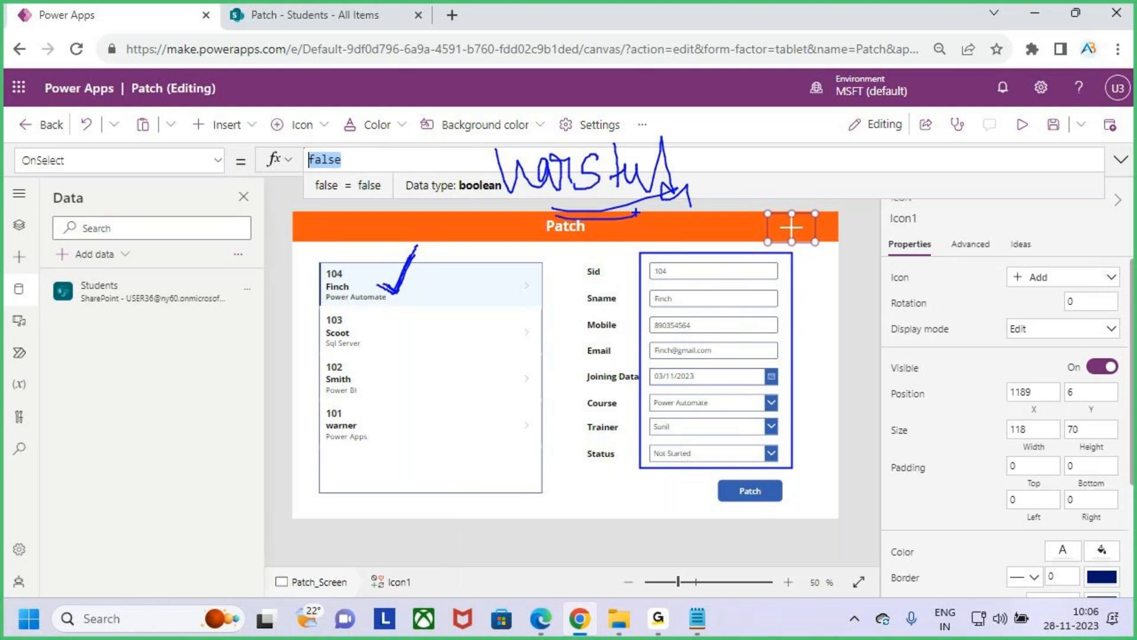
pyautogui.press('Escape')
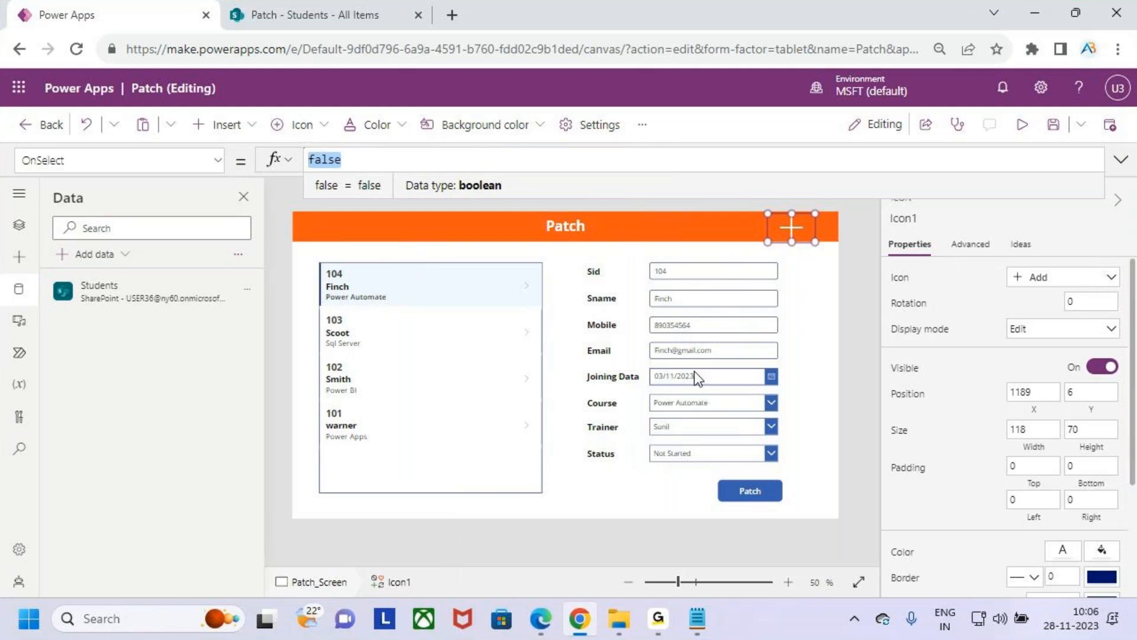
pyautogui.write('var')
pyautogui.press('BackSpace')
pyautogui.press('BackSpace')
pyautogui.press('BackSpace')
pyautogui.write('s')
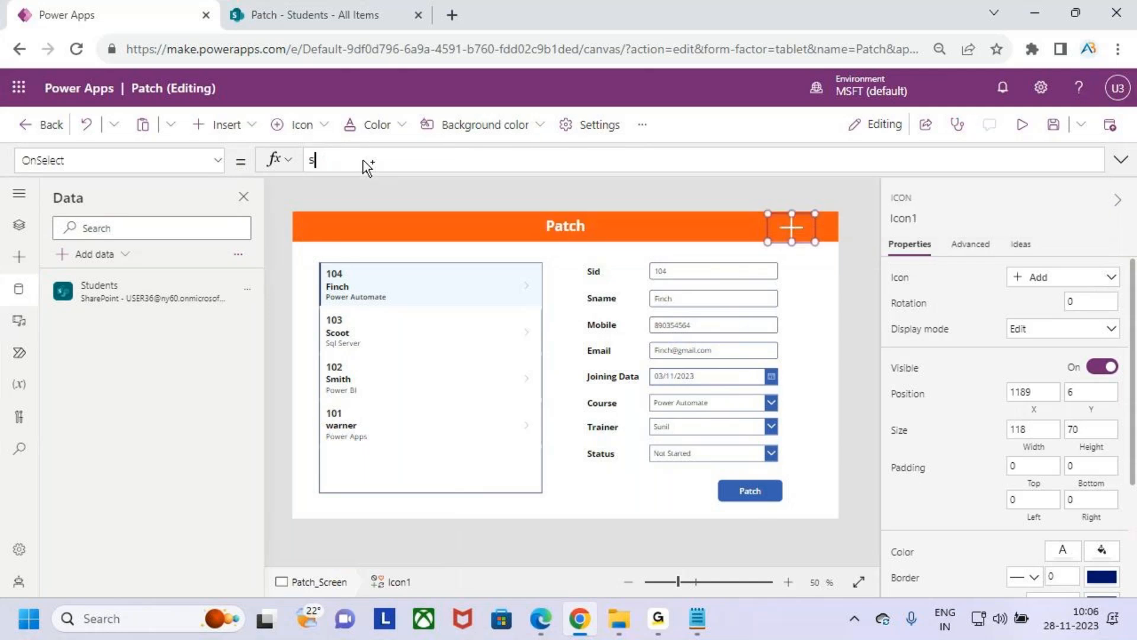
pyautogui.write('et')
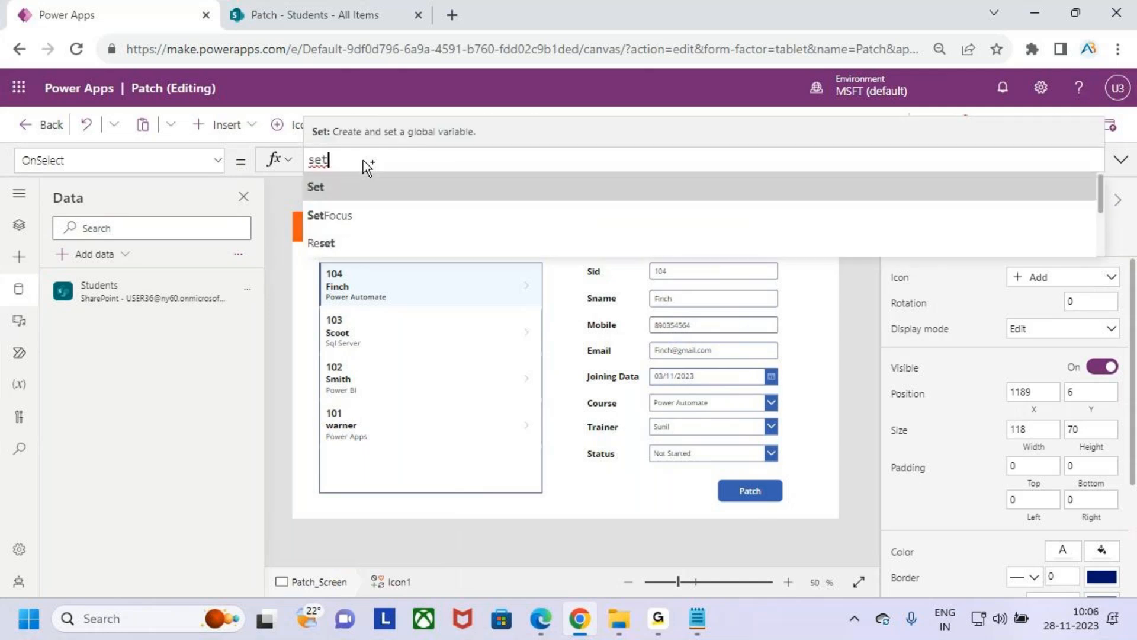
pyautogui.write('(var')
pyautogui.press('Down')
pyautogui.press('Down')
pyautogui.press('Return')
pyautogui.write(',blan')
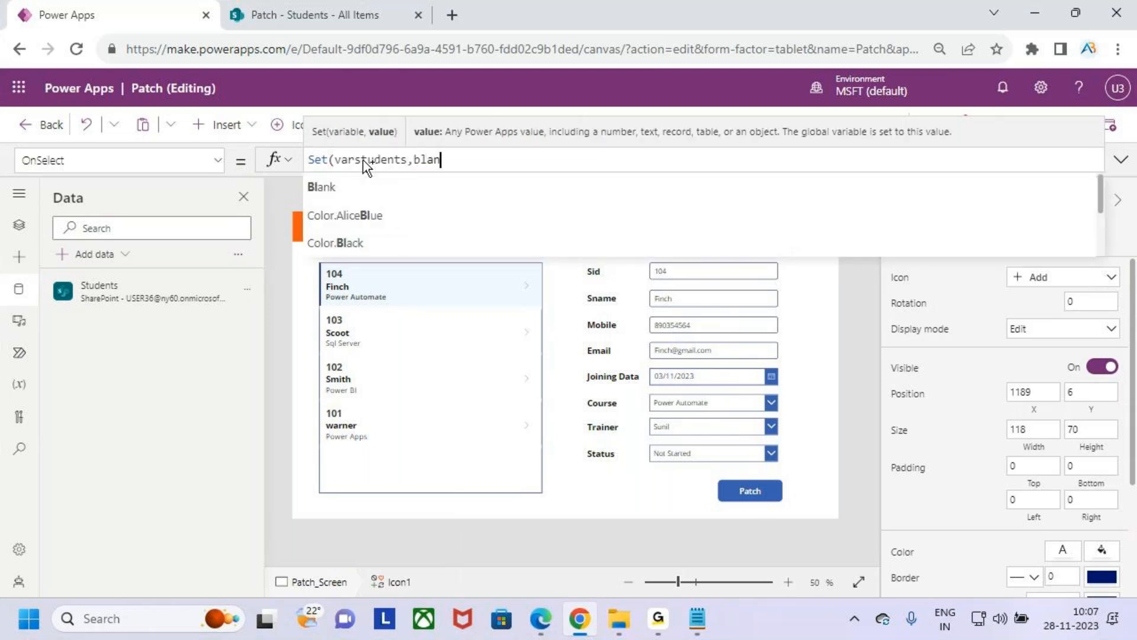
pyautogui.press('Tab')
pyautogui.write('())')
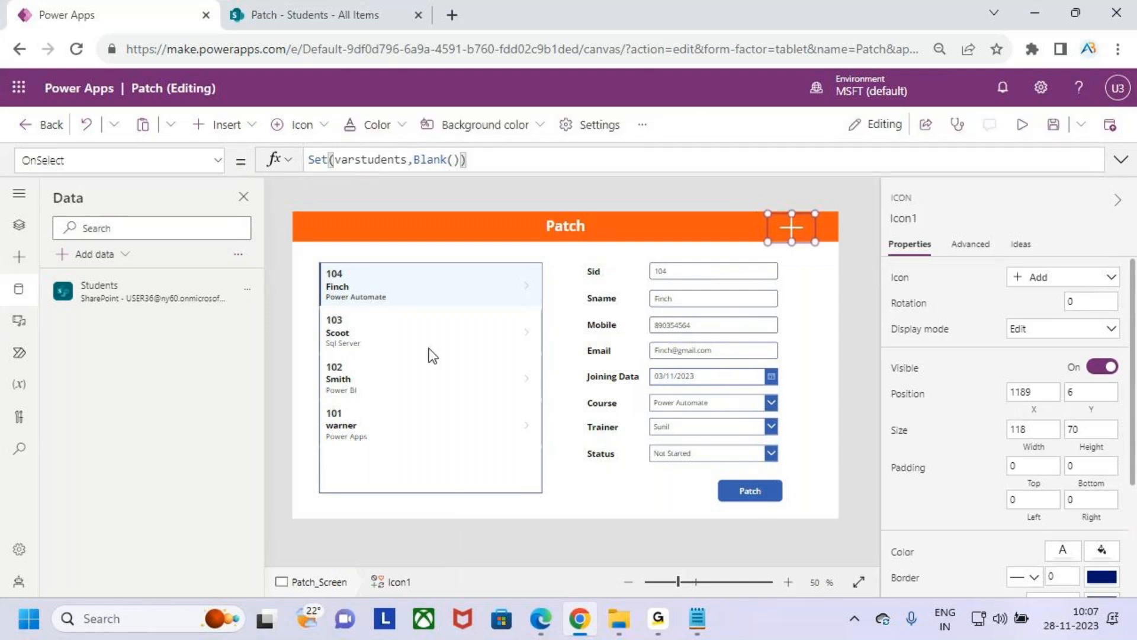
# - Preview the app and test the header's Add icon to blank the student entry fields
pyautogui.moveTo(376, 171); pyautogui.dragTo(392, 174)
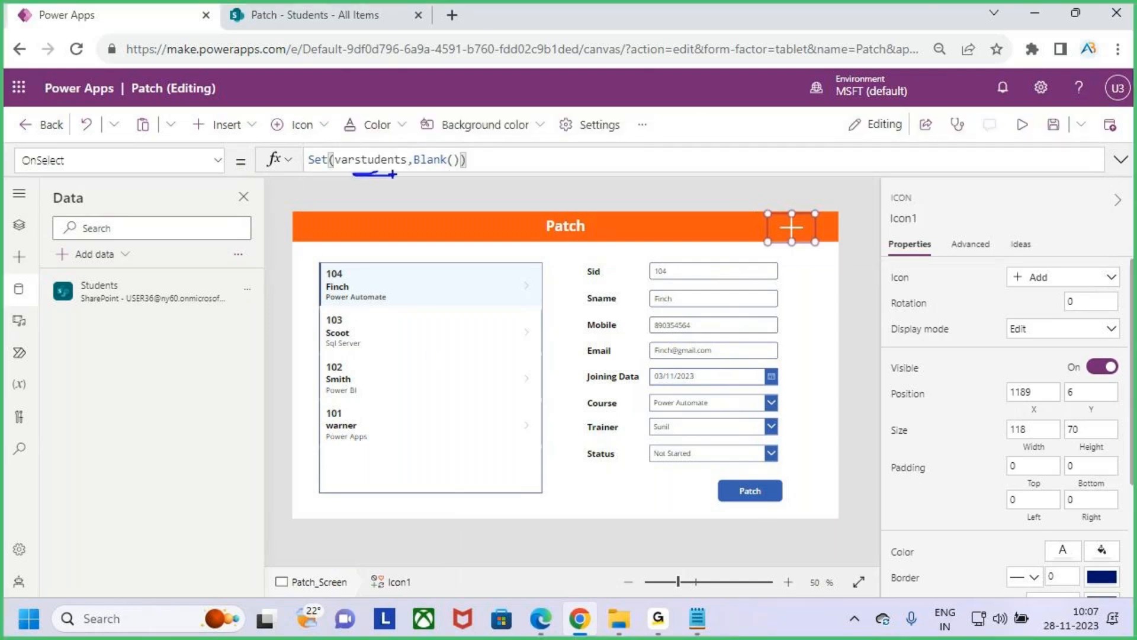
pyautogui.moveTo(673, 242)
pyautogui.mouseDown()
pyautogui.moveTo(634, 438)
pyautogui.moveTo(776, 483)
pyautogui.moveTo(667, 264)
pyautogui.mouseUp()
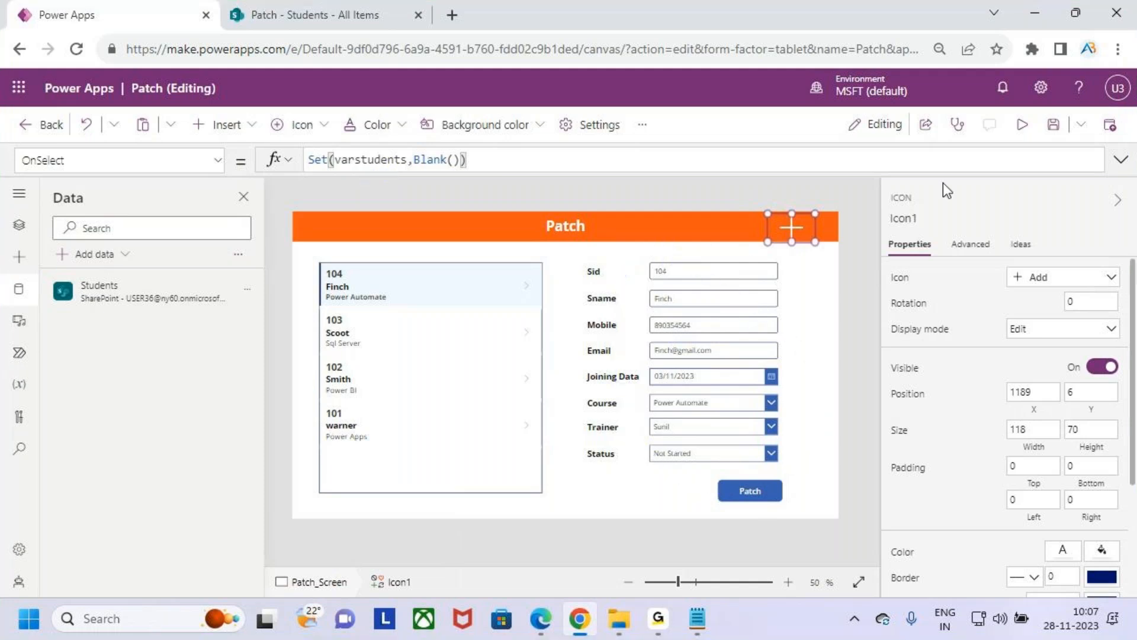
pyautogui.click(1022, 124)
pyautogui.click(858, 174)
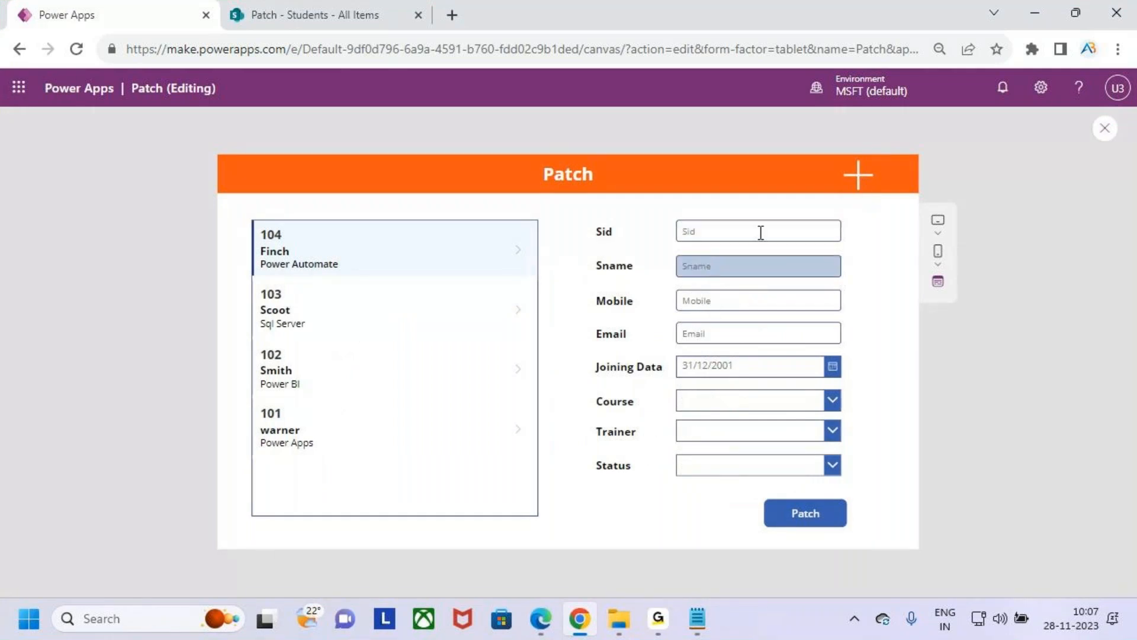
pyautogui.hotkey('ctrl', '2')
pyautogui.moveTo(862, 232); pyautogui.dragTo(863, 280)
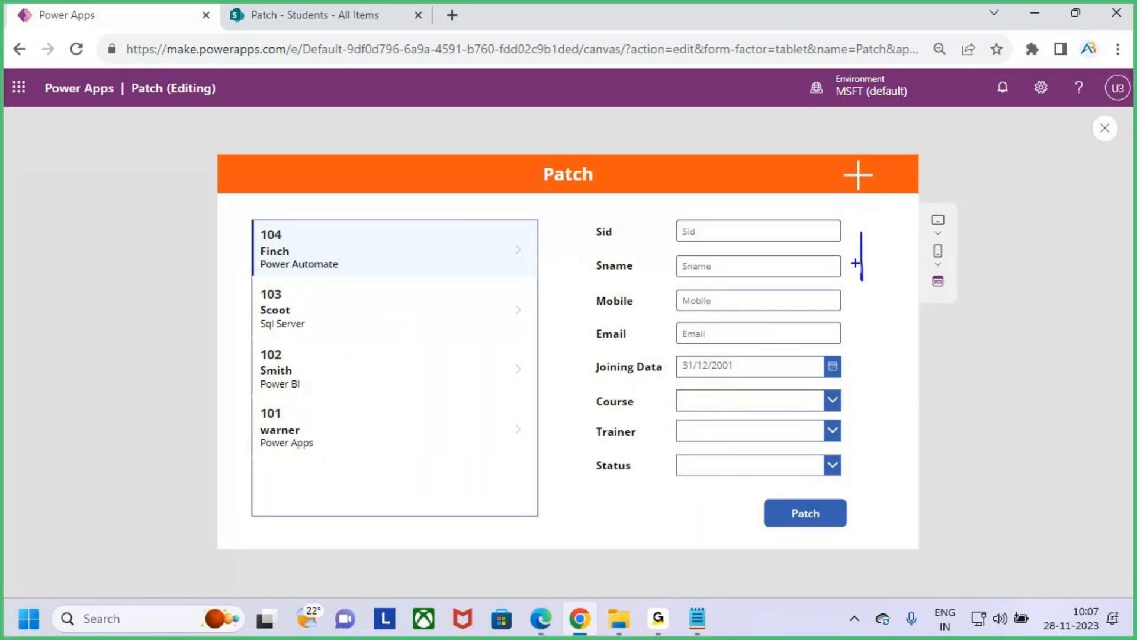
pyautogui.moveTo(837, 240); pyautogui.dragTo(868, 289)
pyautogui.moveTo(890, 262)
pyautogui.mouseDown()
pyautogui.moveTo(905, 285)
pyautogui.moveTo(954, 289)
pyautogui.mouseUp()
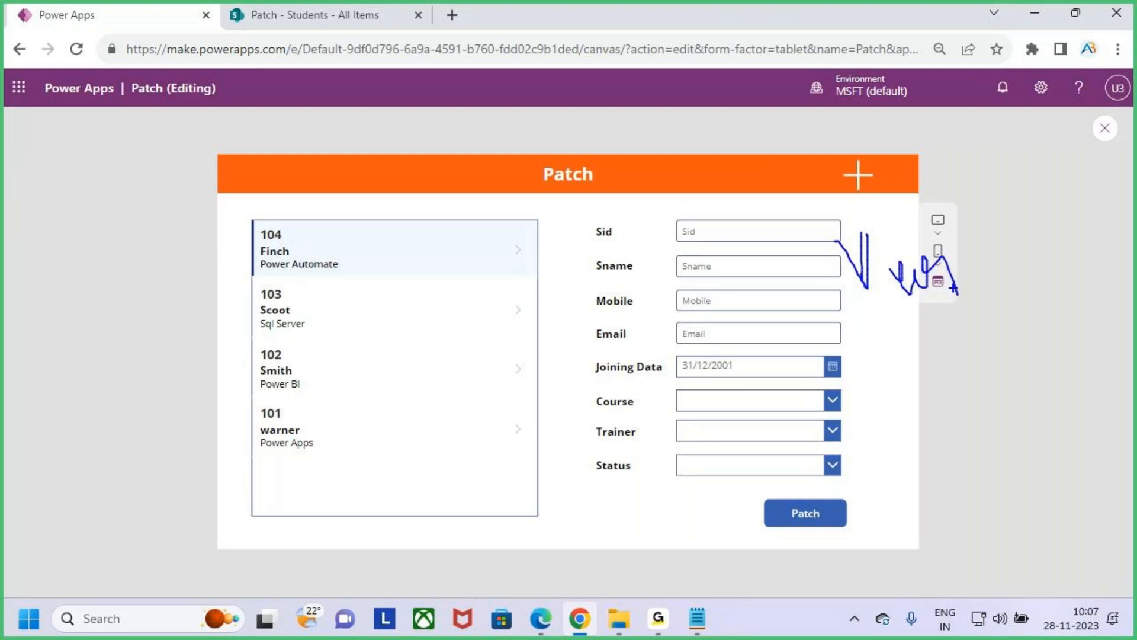
pyautogui.moveTo(718, 183)
pyautogui.mouseDown()
pyautogui.moveTo(735, 237)
pyautogui.moveTo(752, 208)
pyautogui.mouseUp()
pyautogui.press('Escape')
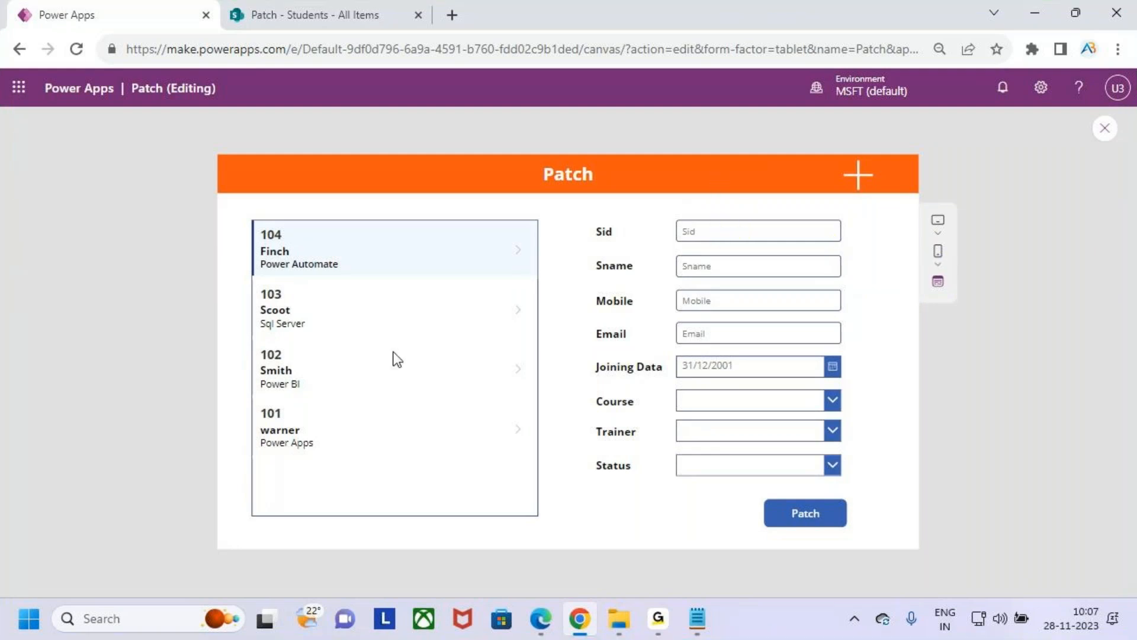
# - Select several students in the gallery in turn to check that their details load into the entry fields
pyautogui.click(312, 310)
pyautogui.click(320, 369)
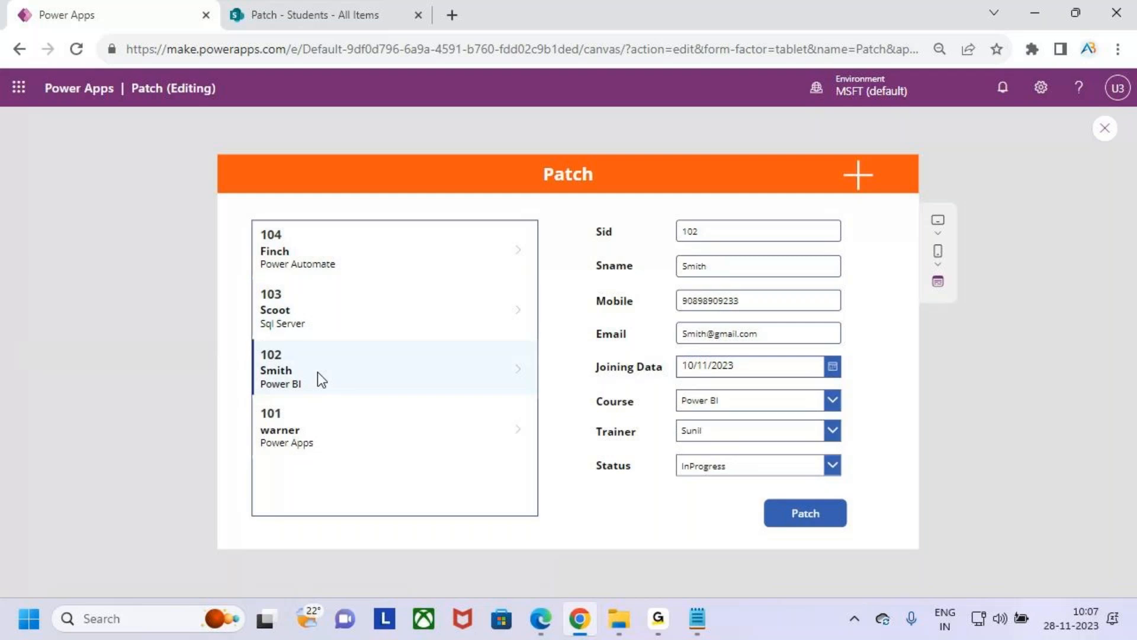
pyautogui.click(314, 251)
pyautogui.click(296, 319)
pyautogui.click(332, 367)
pyautogui.moveTo(887, 168)
pyautogui.mouseDown()
pyautogui.moveTo(844, 216)
pyautogui.moveTo(857, 168)
pyautogui.mouseUp()
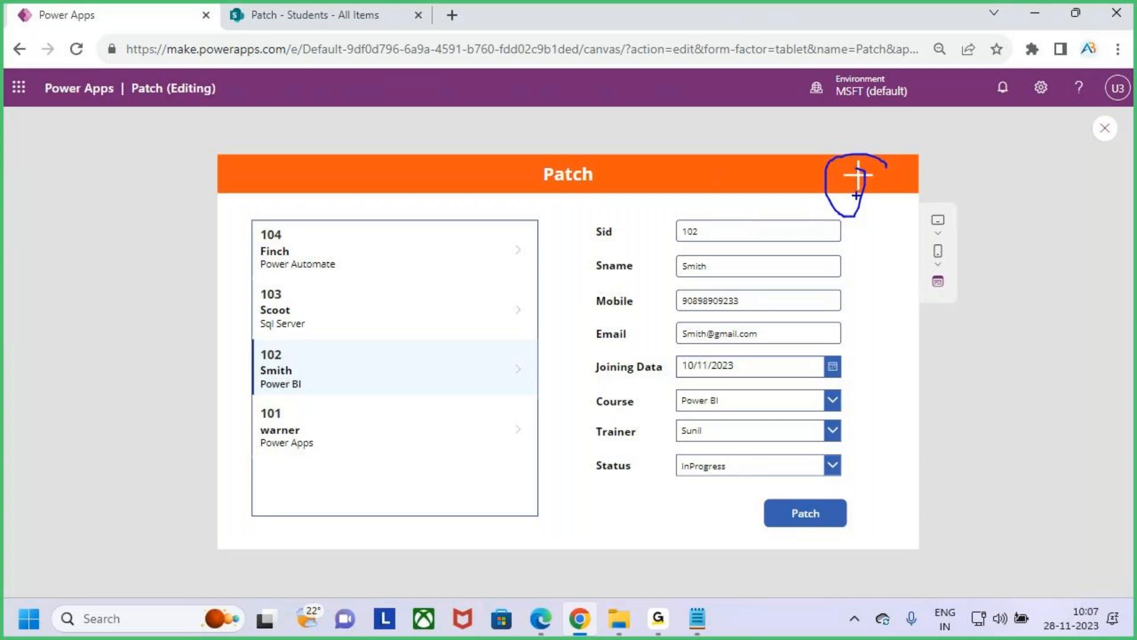
pyautogui.moveTo(848, 190); pyautogui.dragTo(808, 218)
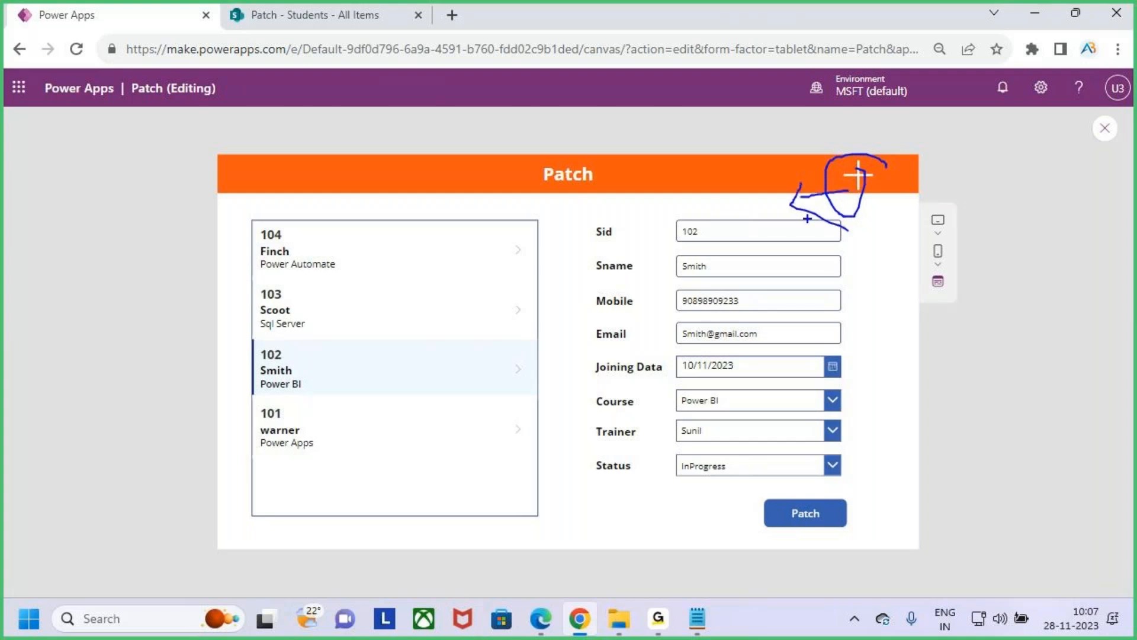
pyautogui.moveTo(612, 187)
pyautogui.mouseDown()
pyautogui.moveTo(646, 181)
pyautogui.moveTo(663, 207)
pyautogui.moveTo(684, 177)
pyautogui.moveTo(719, 193)
pyautogui.moveTo(690, 209)
pyautogui.mouseUp()
pyautogui.moveTo(770, 151)
pyautogui.mouseDown()
pyautogui.moveTo(769, 188)
pyautogui.moveTo(797, 178)
pyautogui.mouseUp()
pyautogui.moveTo(803, 160)
pyautogui.mouseDown()
pyautogui.moveTo(670, 139)
pyautogui.moveTo(791, 193)
pyautogui.moveTo(769, 135)
pyautogui.mouseUp()
pyautogui.press('Escape')
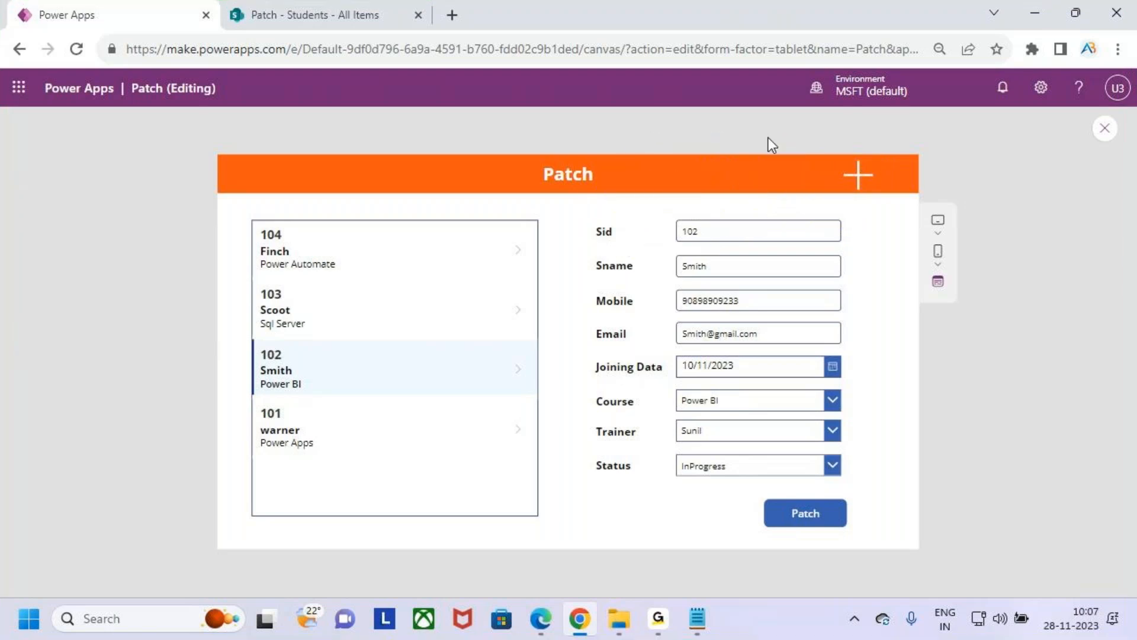
# - Restart the app preview, load a few gallery students, and blank the entry fields with the header's Add icon
pyautogui.press('Escape')
pyautogui.press('Escape')
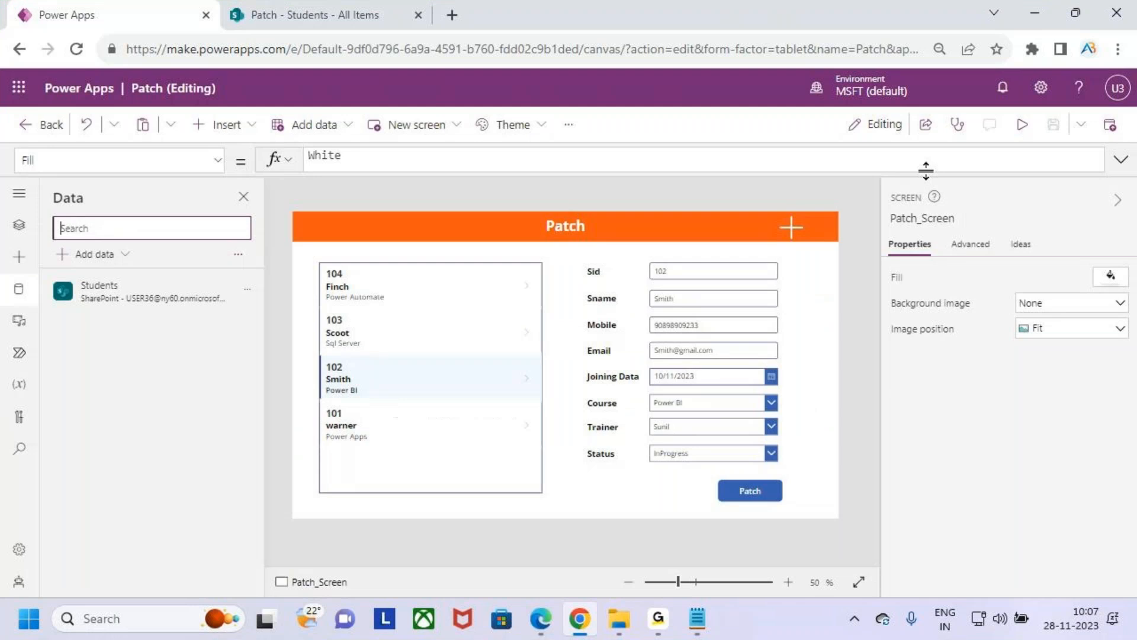
pyautogui.click(1022, 125)
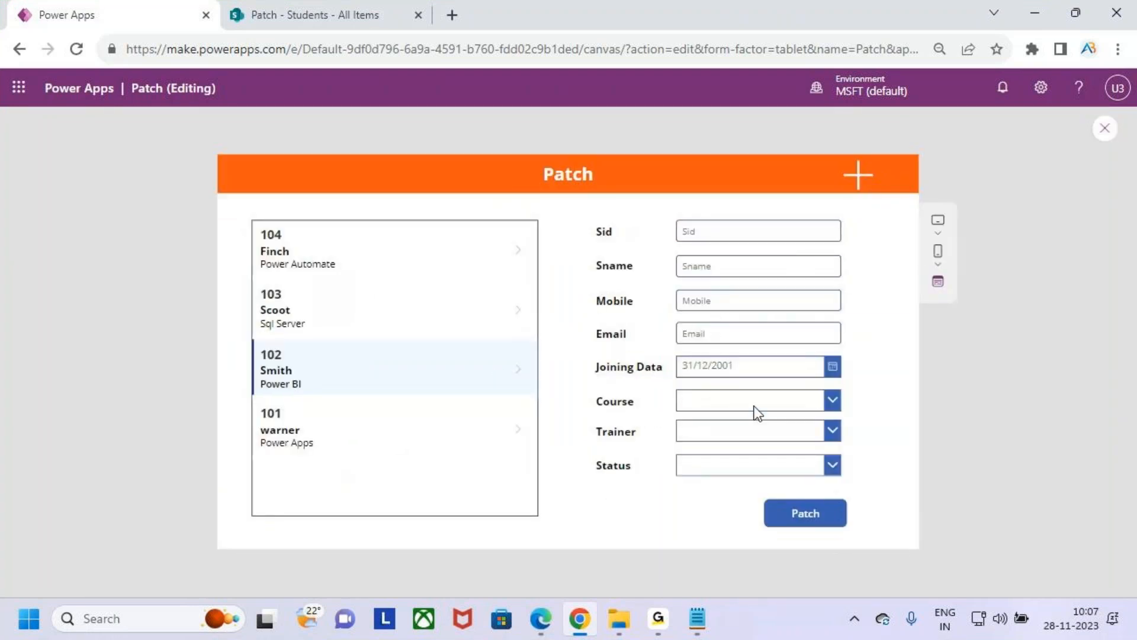
pyautogui.click(379, 248)
pyautogui.click(357, 314)
pyautogui.click(361, 263)
pyautogui.click(862, 174)
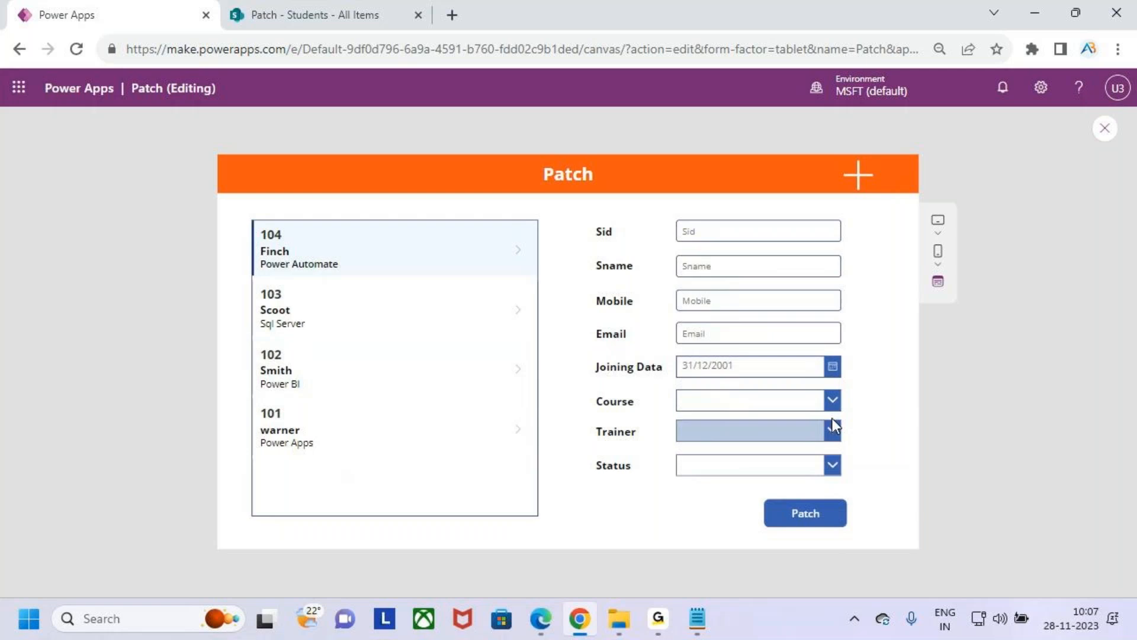
# - Enter Sid 105 for a new student and fill in the student's name, mobile number and e-mail address
pyautogui.click(791, 236)
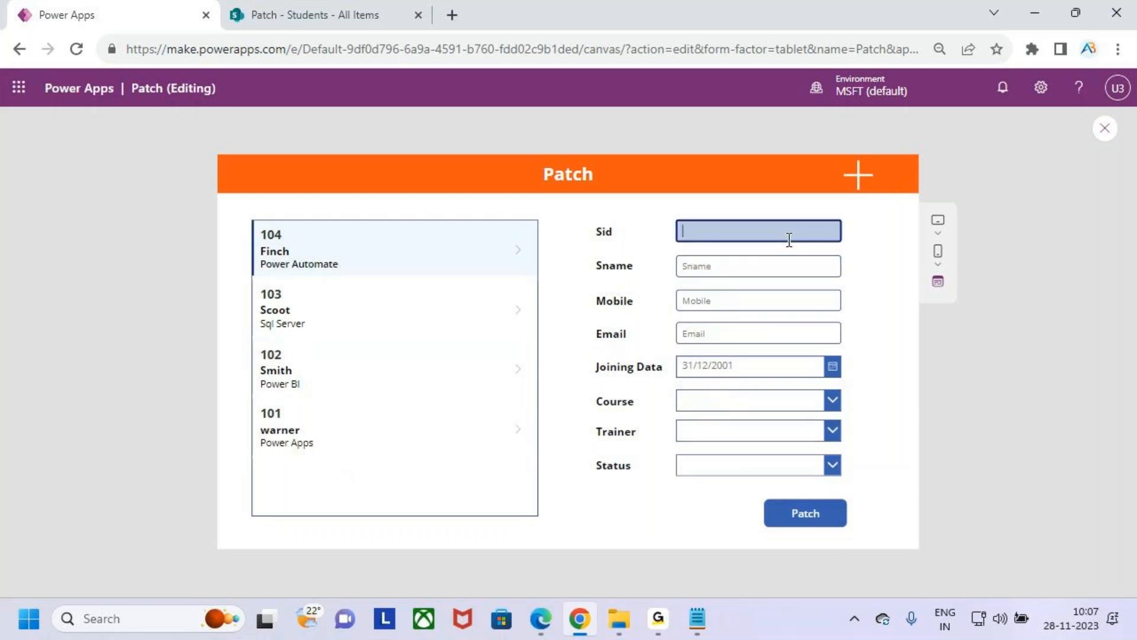
pyautogui.write('104')
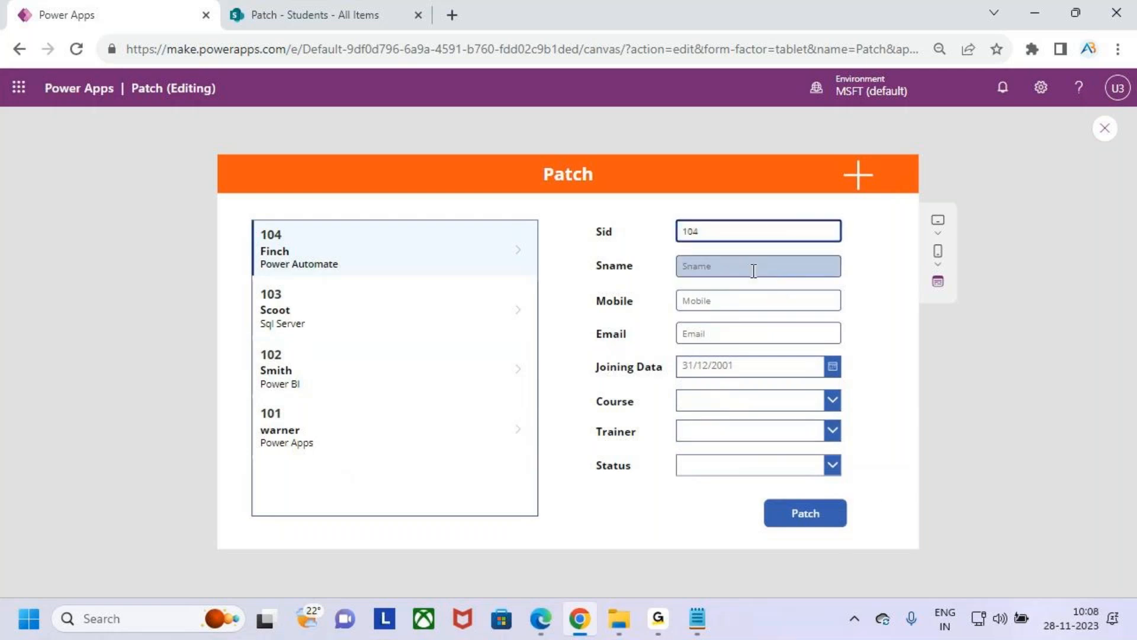
pyautogui.click(730, 265)
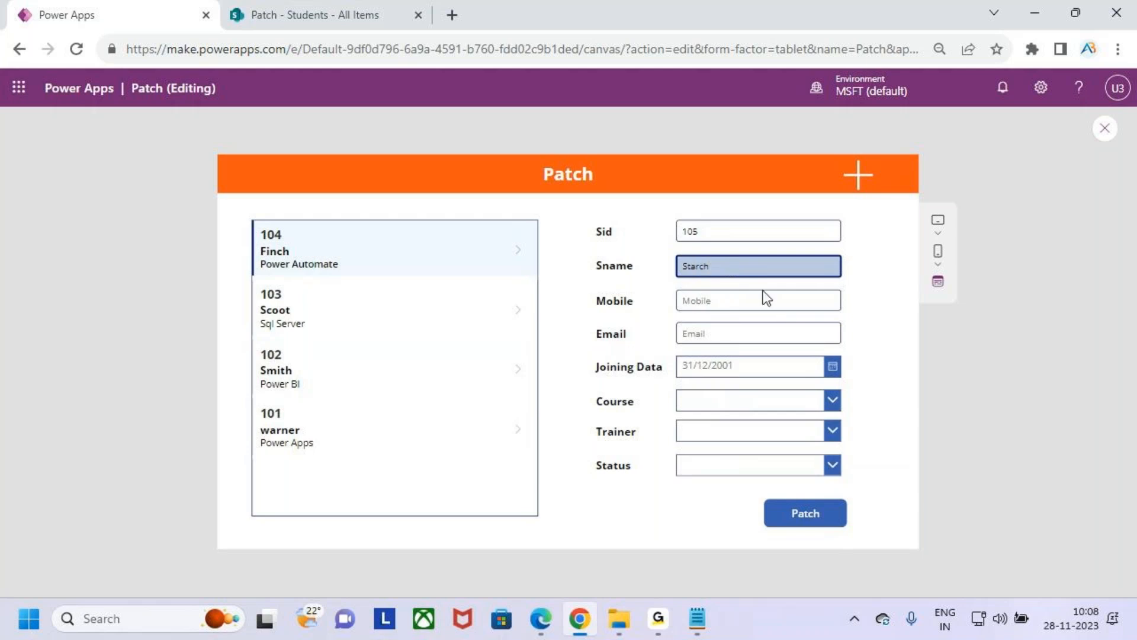
pyautogui.click(773, 307)
pyautogui.click(746, 332)
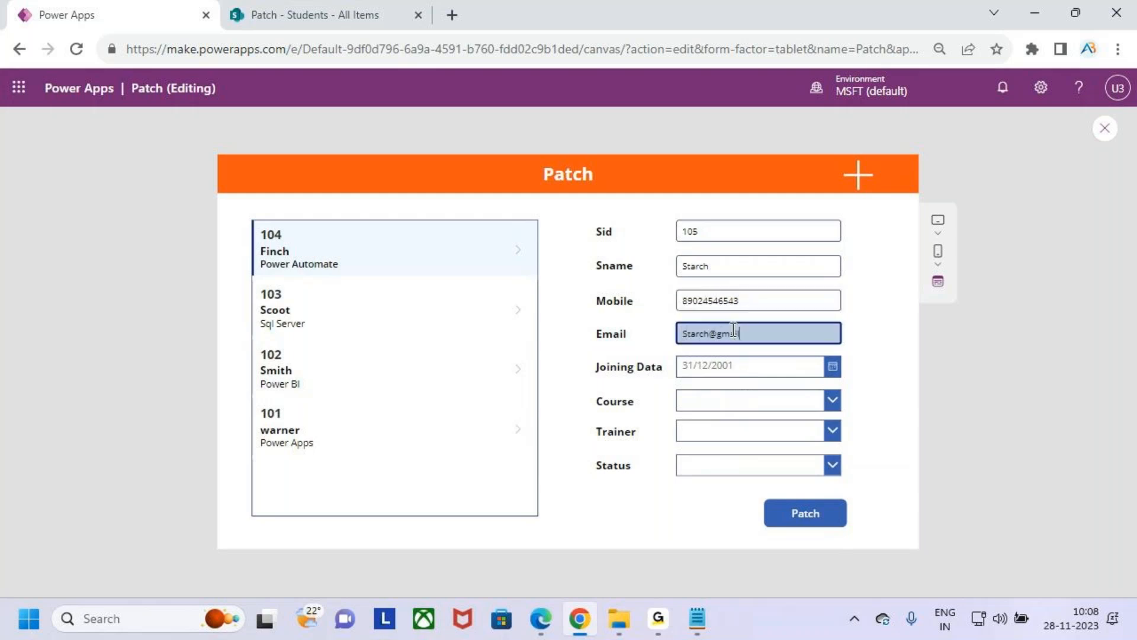
# - Set the new student's joining date to 03/11/2023 and the course to Power Apps
pyautogui.click(770, 365)
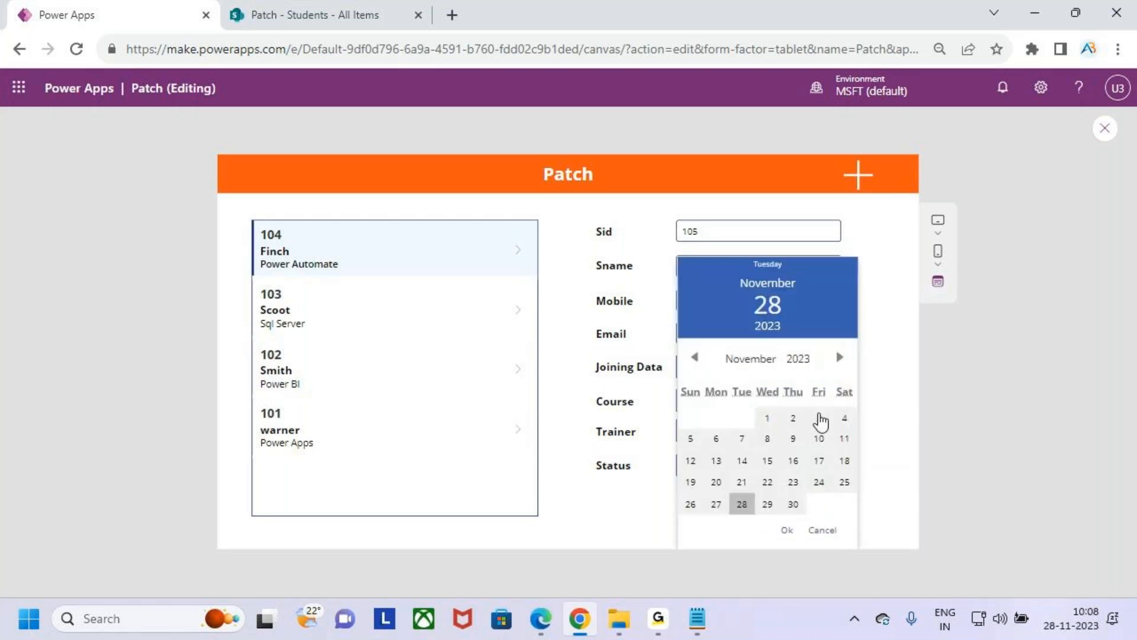
pyautogui.click(820, 418)
pyautogui.click(787, 529)
pyautogui.click(748, 404)
pyautogui.click(752, 432)
pyautogui.click(761, 402)
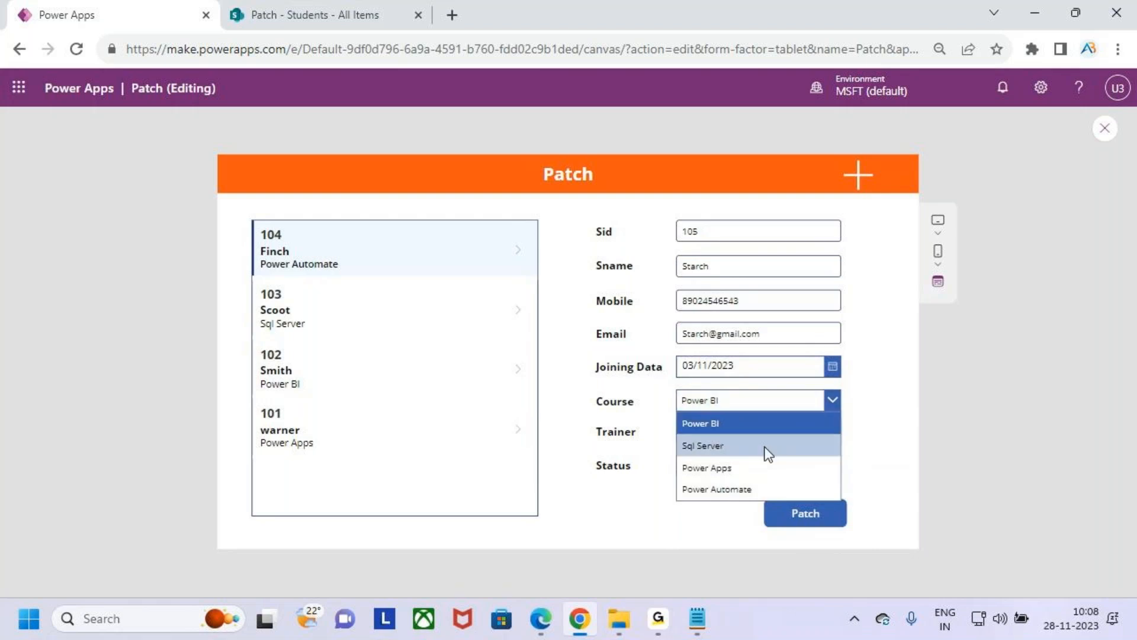
pyautogui.click(768, 468)
# - Choose the trainer and the Not Started status for the new student, and submit the record with Patch
pyautogui.click(771, 432)
pyautogui.click(767, 465)
pyautogui.click(758, 431)
pyautogui.click(769, 478)
pyautogui.click(767, 473)
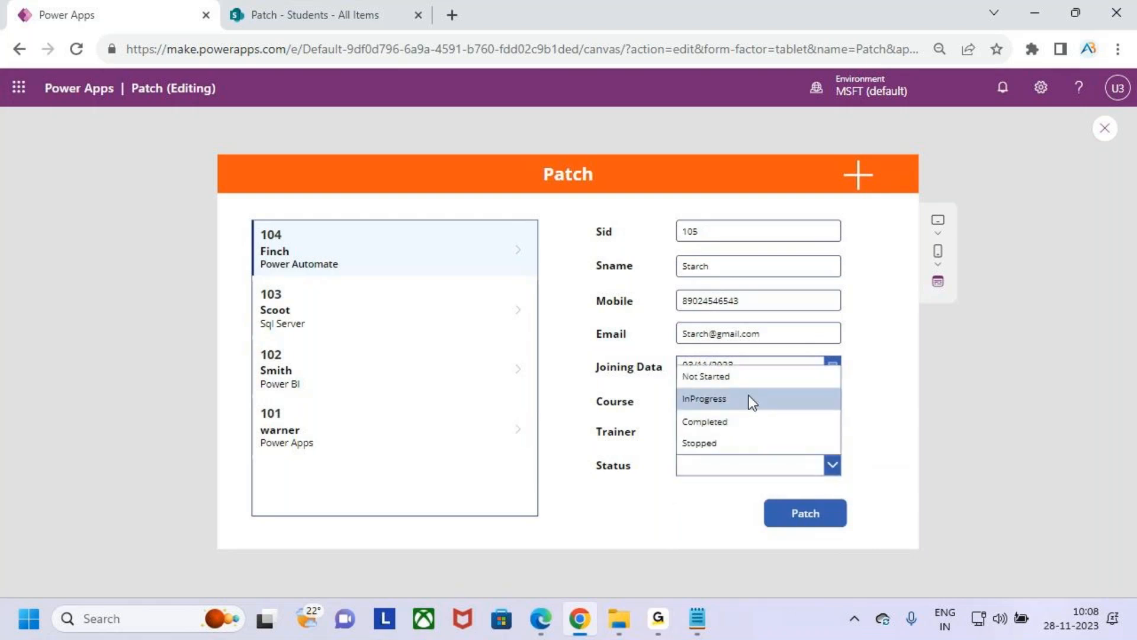
pyautogui.click(749, 374)
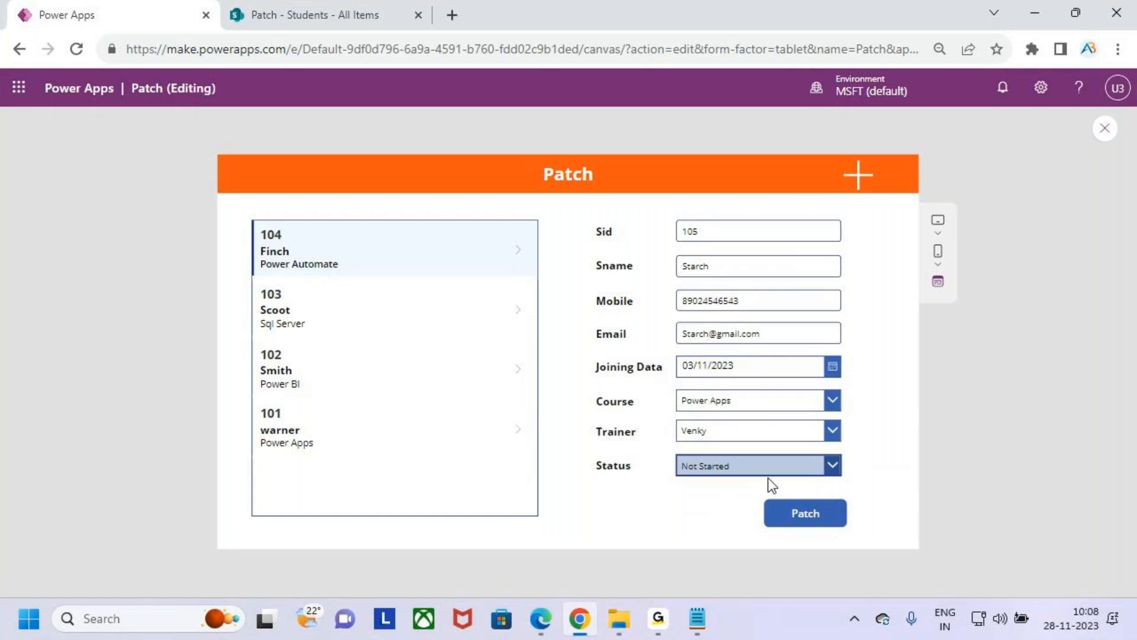
pyautogui.click(821, 515)
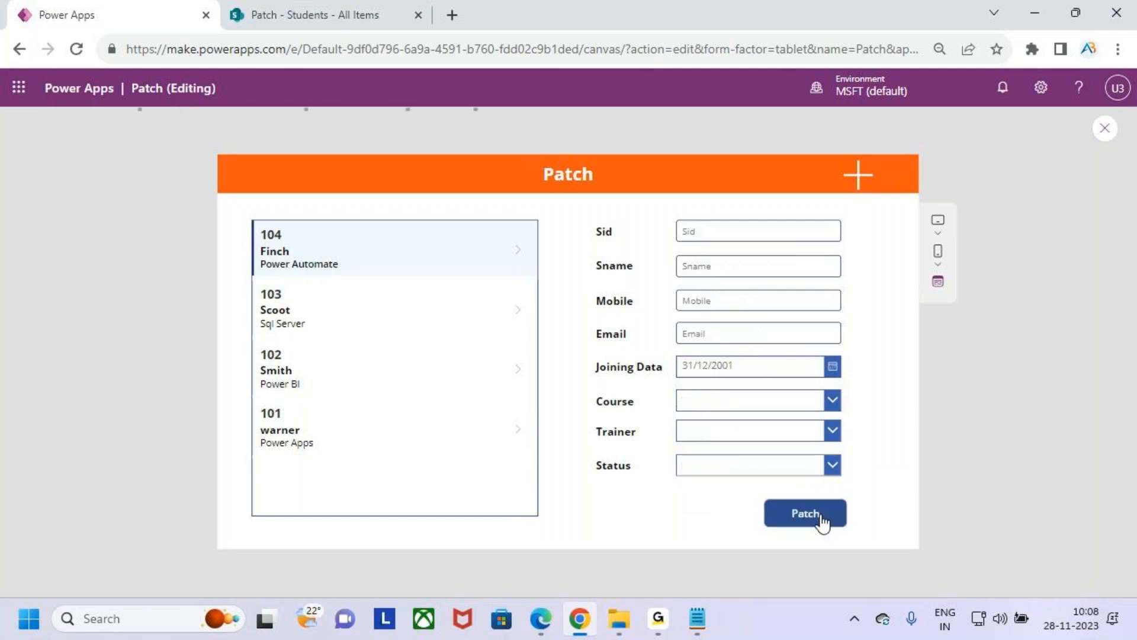
pyautogui.hotkey('ctrl', '2')
pyautogui.moveTo(252, 219); pyautogui.dragTo(422, 283)
pyautogui.press('Escape')
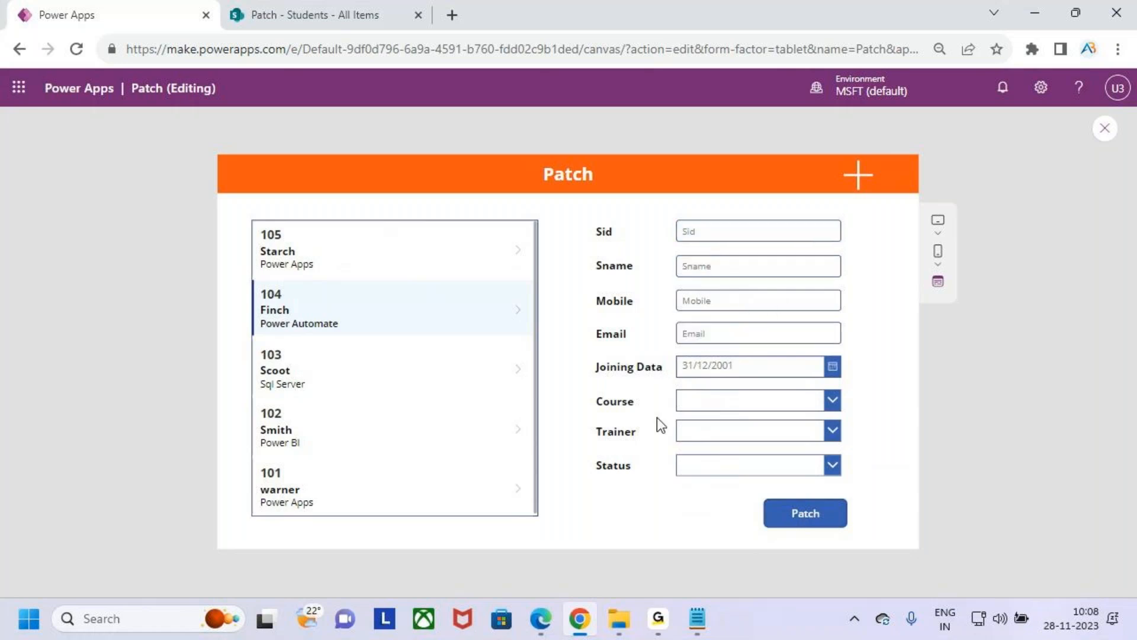
# - Switch between the new student 105 and student 104 in the gallery to check their loaded details
pyautogui.click(326, 274)
pyautogui.click(333, 314)
pyautogui.click(362, 272)
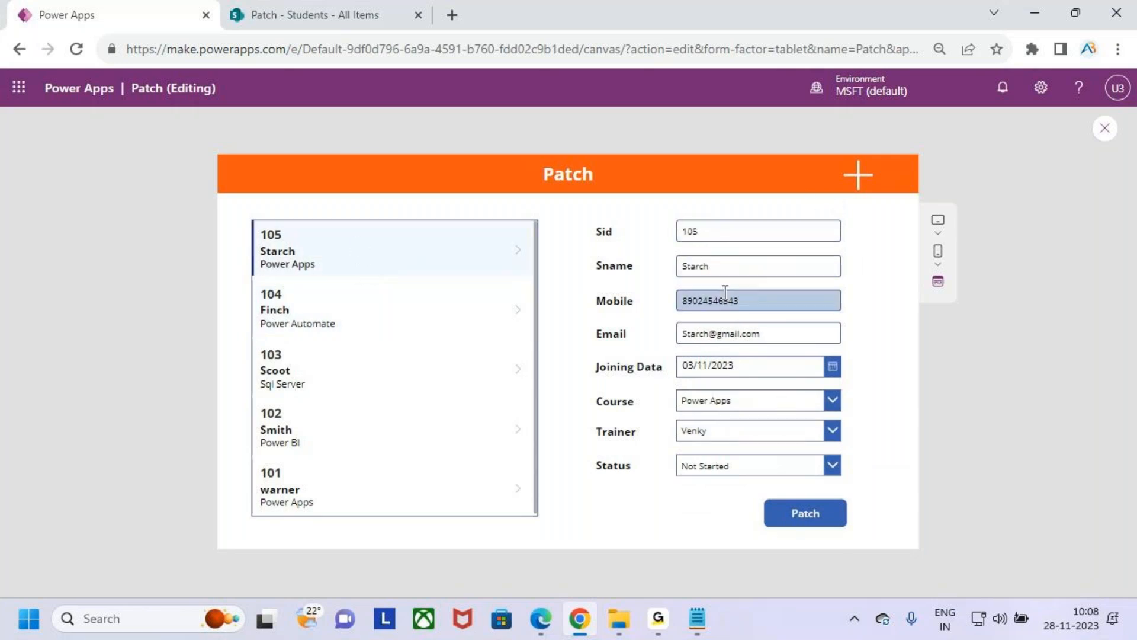
pyautogui.click(332, 319)
pyautogui.click(337, 225)
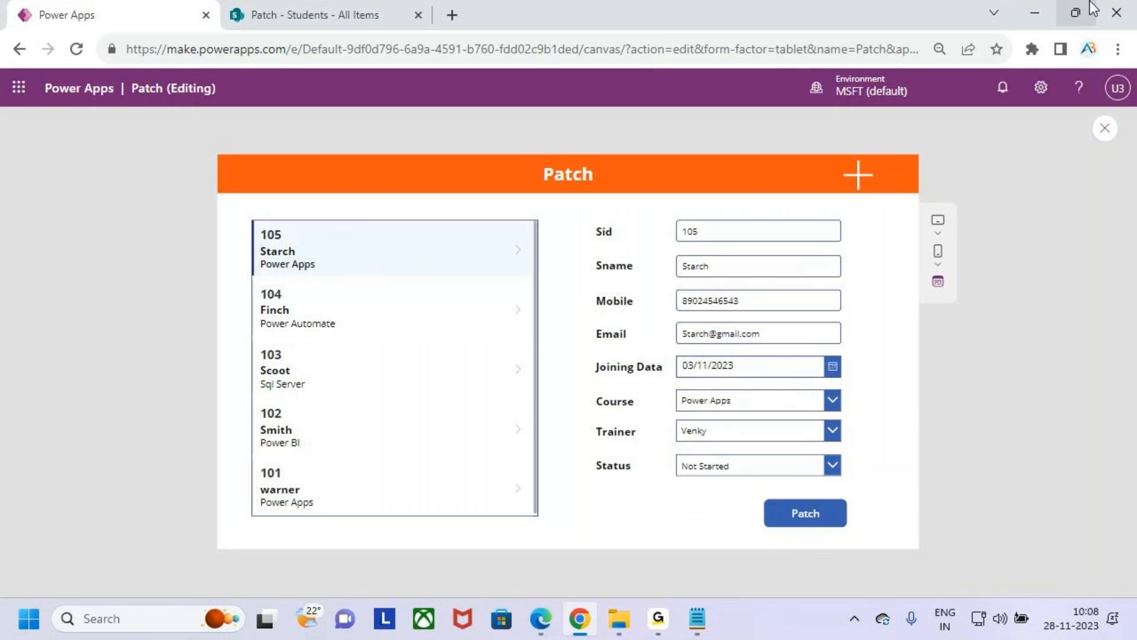
pyautogui.click(1036, 13)
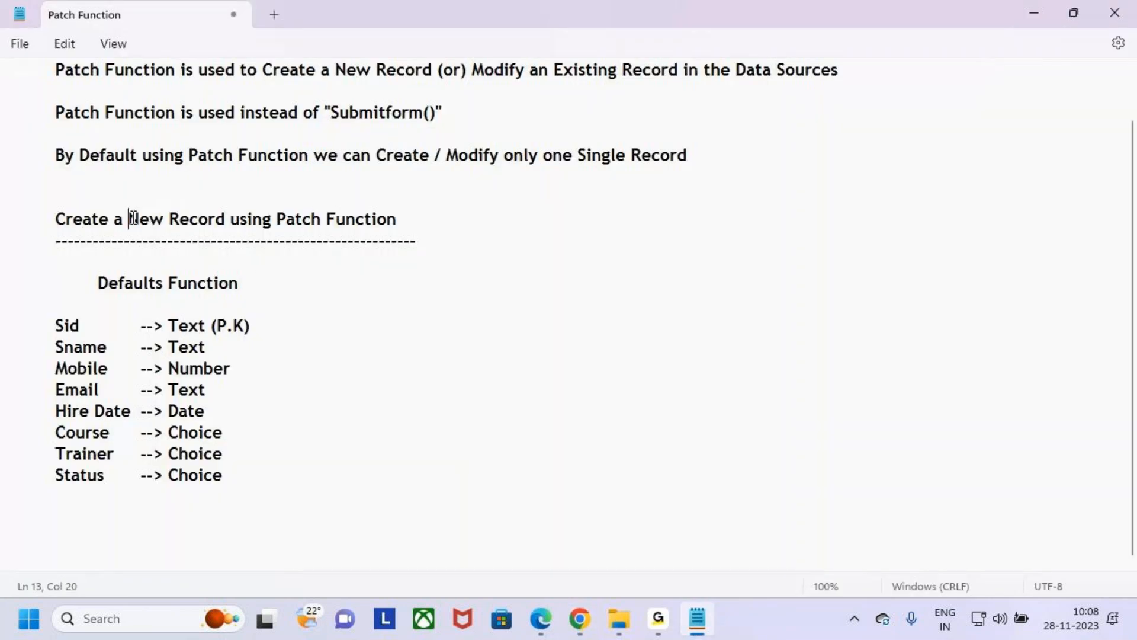
pyautogui.moveTo(128, 218); pyautogui.dragTo(229, 219)
pyautogui.click(1031, 13)
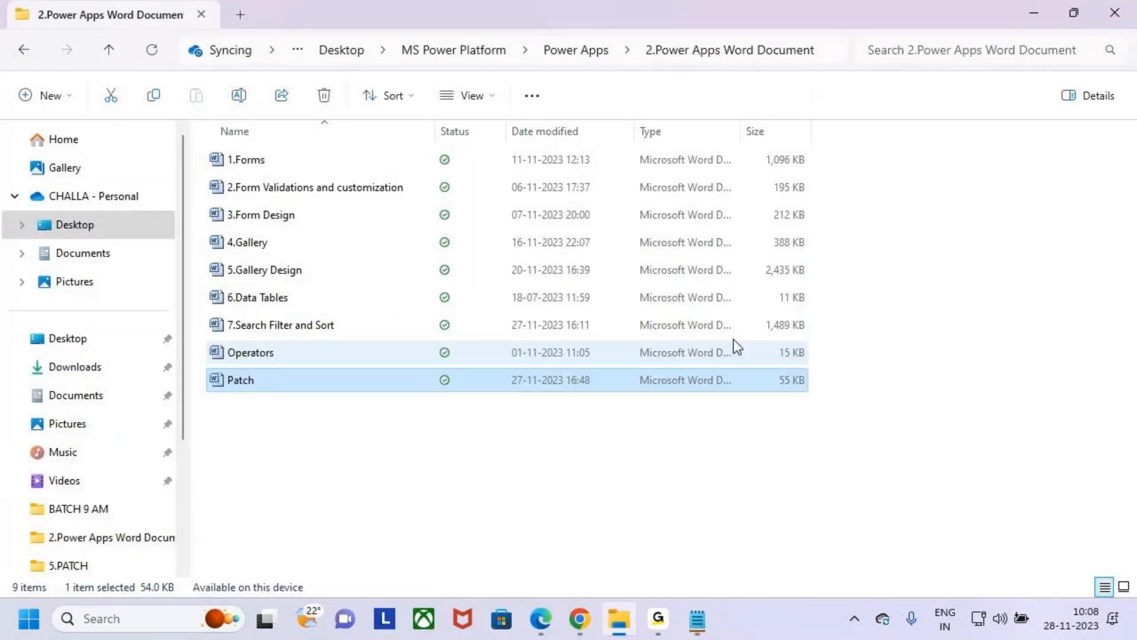
pyautogui.click(1067, 14)
pyautogui.click(1027, 13)
pyautogui.click(580, 618)
pyautogui.hotkey('ctrl', '2')
pyautogui.moveTo(758, 489); pyautogui.dragTo(857, 545)
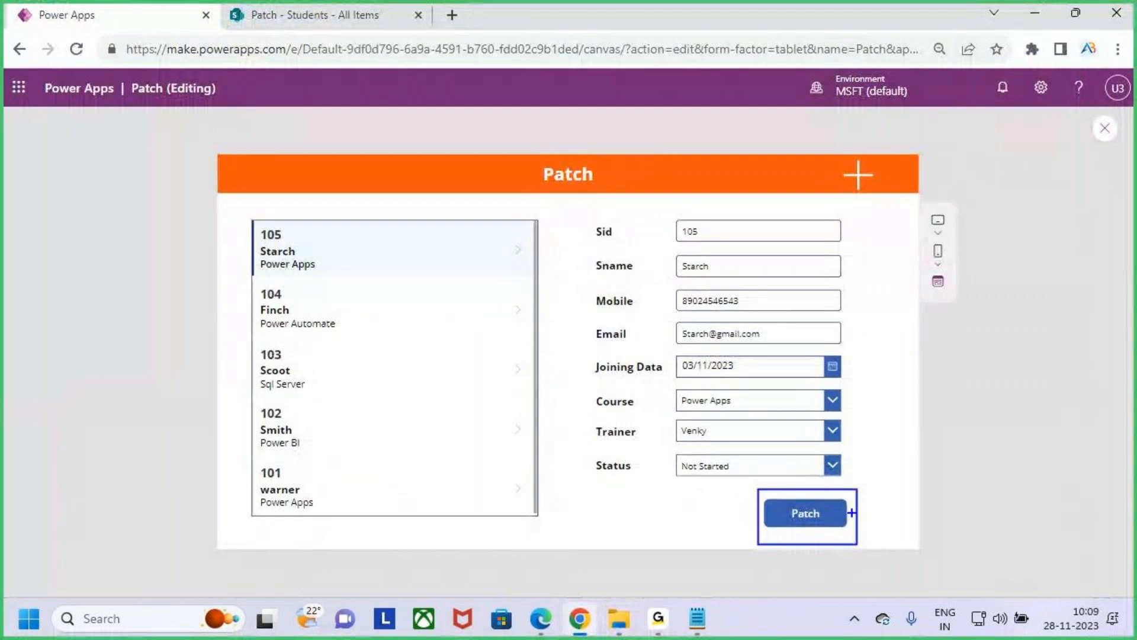
pyautogui.moveTo(845, 511)
pyautogui.mouseDown()
pyautogui.moveTo(913, 489)
pyautogui.moveTo(902, 525)
pyautogui.mouseUp()
pyautogui.moveTo(934, 468)
pyautogui.mouseDown()
pyautogui.moveTo(1004, 513)
pyautogui.moveTo(929, 530)
pyautogui.mouseUp()
pyautogui.moveTo(256, 220)
pyautogui.mouseDown()
pyautogui.moveTo(256, 251)
pyautogui.moveTo(543, 519)
pyautogui.mouseUp()
pyautogui.moveTo(378, 176)
pyautogui.mouseDown()
pyautogui.moveTo(379, 220)
pyautogui.moveTo(403, 196)
pyautogui.mouseUp()
pyautogui.moveTo(346, 257); pyautogui.dragTo(371, 218)
pyautogui.moveTo(485, 242)
pyautogui.mouseDown()
pyautogui.moveTo(474, 221)
pyautogui.moveTo(710, 142)
pyautogui.moveTo(717, 204)
pyautogui.mouseUp()
pyautogui.moveTo(693, 182); pyautogui.dragTo(725, 176)
pyautogui.moveTo(657, 203)
pyautogui.mouseDown()
pyautogui.moveTo(770, 415)
pyautogui.moveTo(858, 479)
pyautogui.mouseUp()
pyautogui.press('Escape')
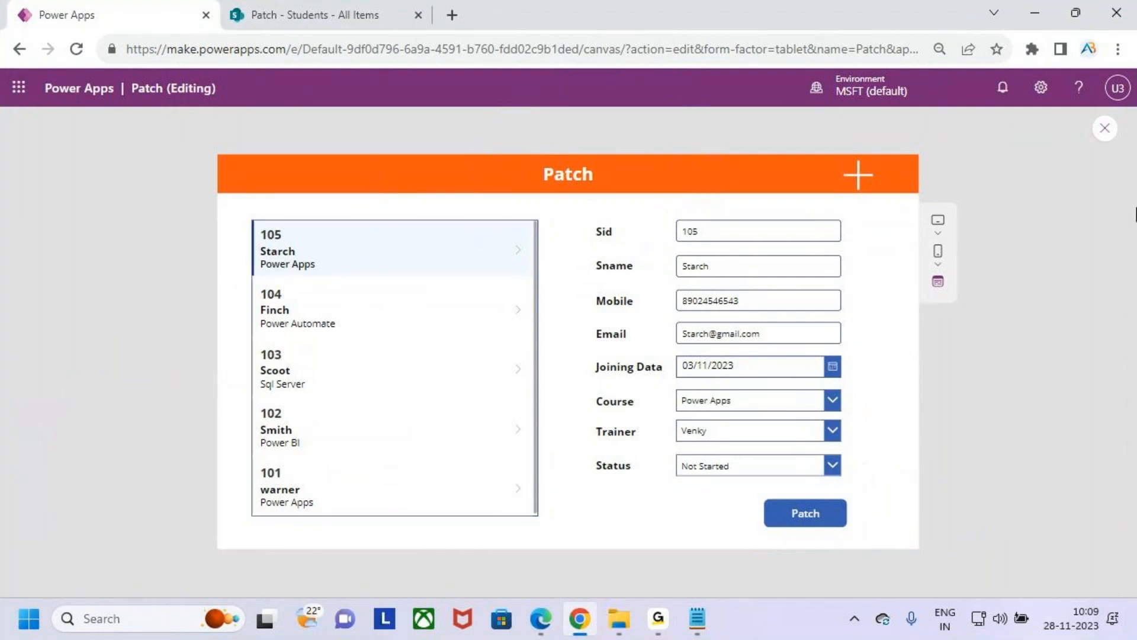
# - Switch to the Patch Function notes in Notepad and copy the "Create a New Record using Patch Function" heading with its underline below the Status line
pyautogui.click(1043, 10)
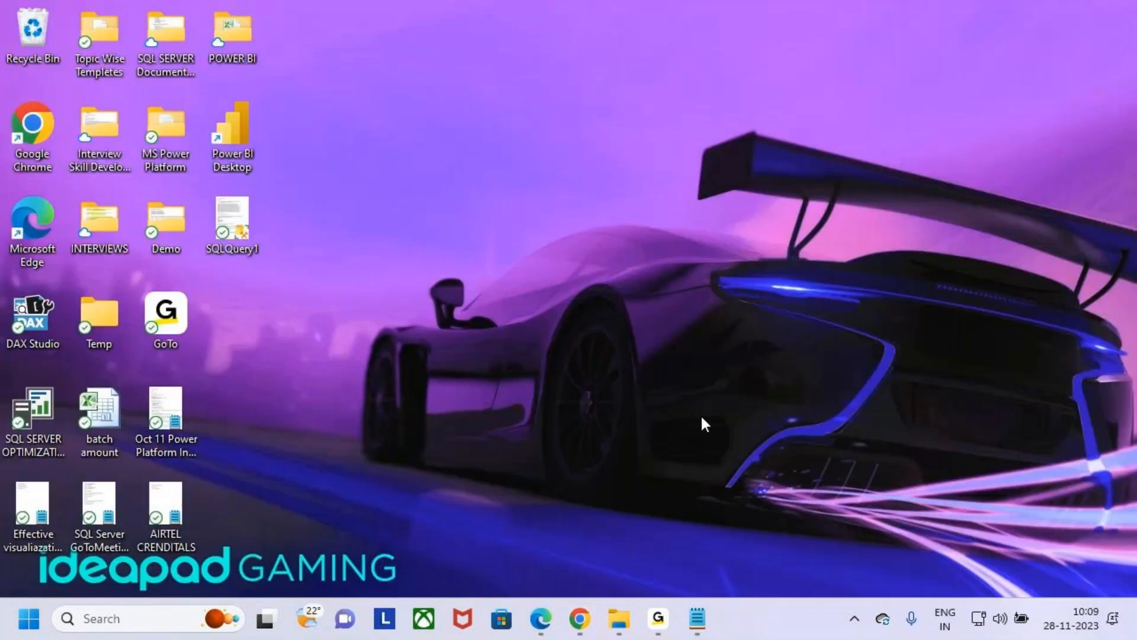
pyautogui.click(697, 617)
pyautogui.click(96, 243)
pyautogui.moveTo(69, 259); pyautogui.dragTo(13, 220)
pyautogui.click(79, 255)
pyautogui.click(20, 247)
pyautogui.click(458, 252)
pyautogui.moveTo(459, 253); pyautogui.dragTo(10, 214)
pyautogui.hotkey('ctrl', 'c')
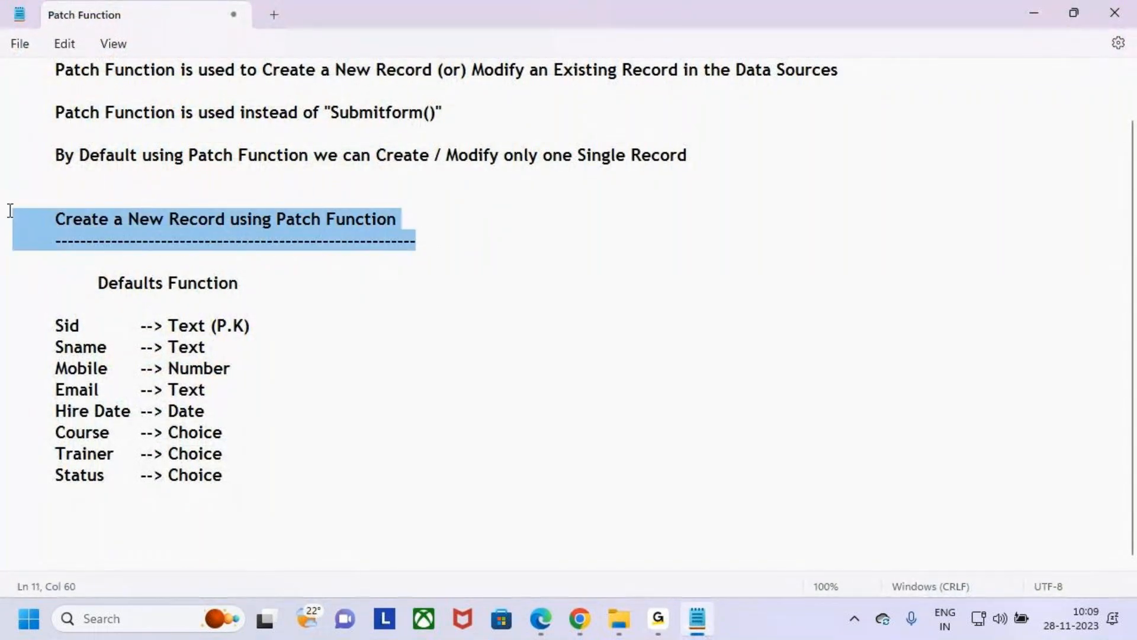
pyautogui.click(83, 512)
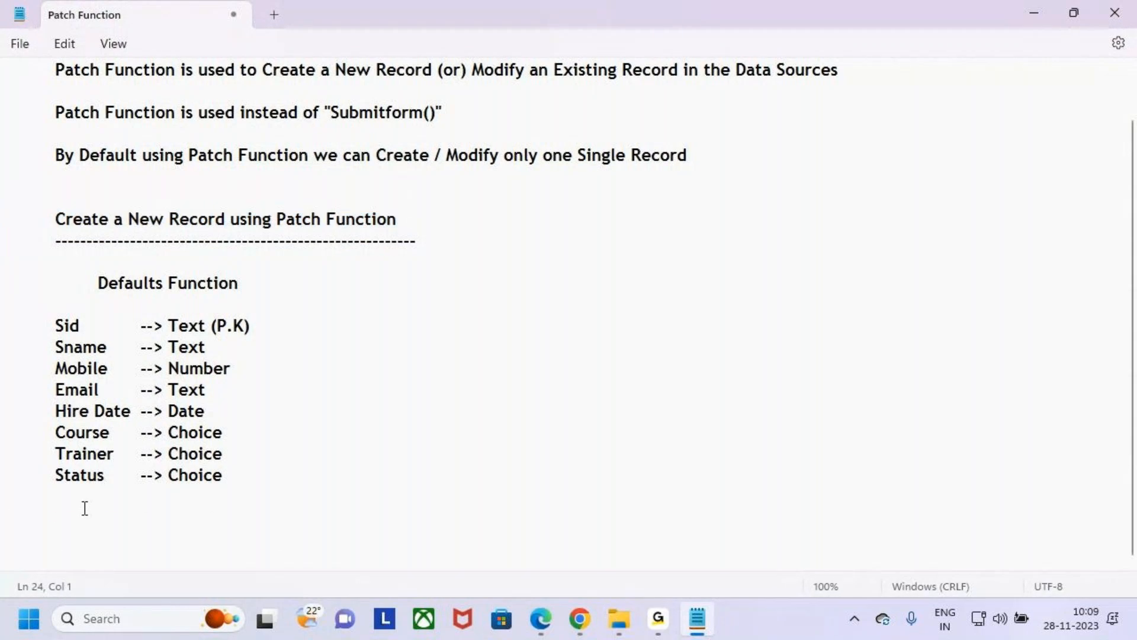
pyautogui.hotkey('ctrl', 'v')
# - Reword the copied heading as "Update the Existing Record using Patch Function"
pyautogui.doubleClick(87, 519)
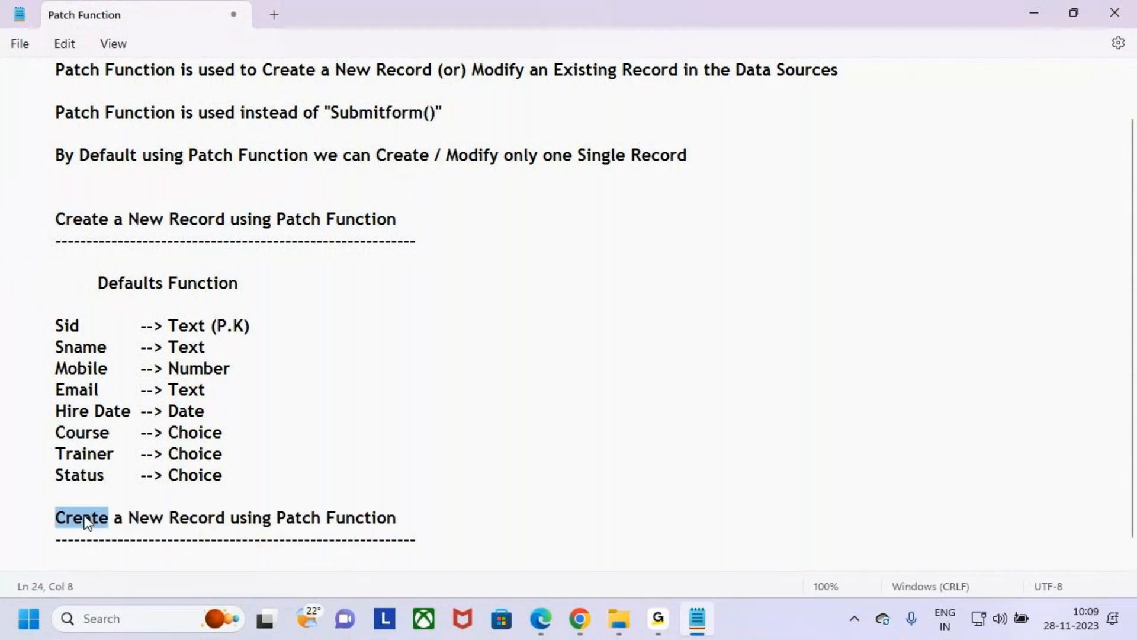
pyautogui.write('Update')
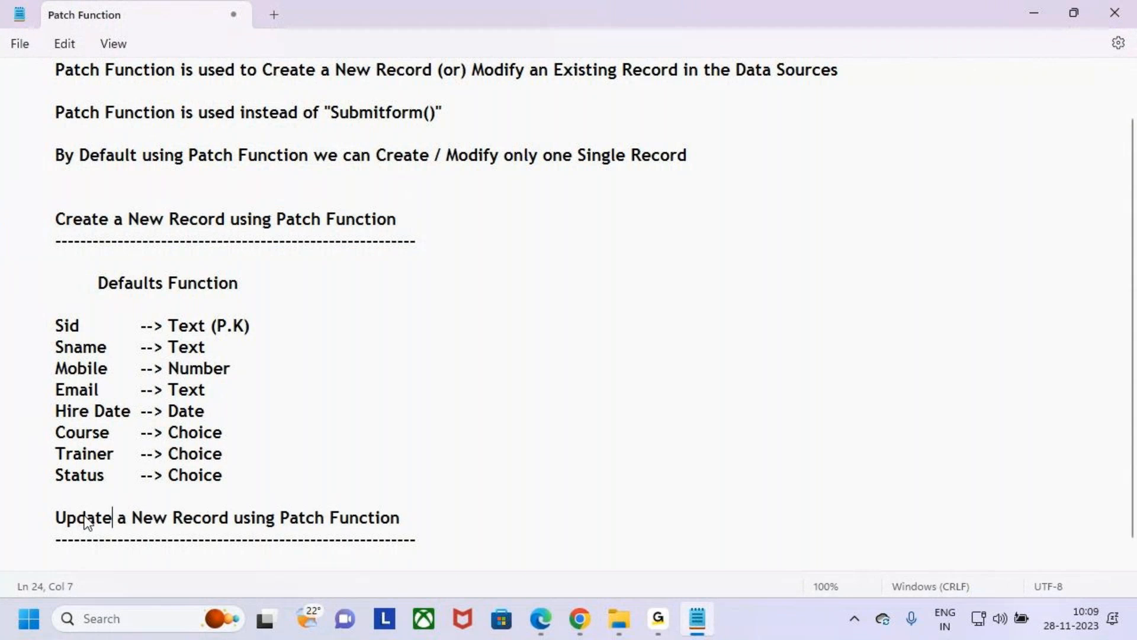
pyautogui.moveTo(172, 519); pyautogui.dragTo(120, 517)
pyautogui.press('BackSpace')
pyautogui.press('BackSpace')
pyautogui.press('BackSpace')
pyautogui.write('e the ExisRecord ')
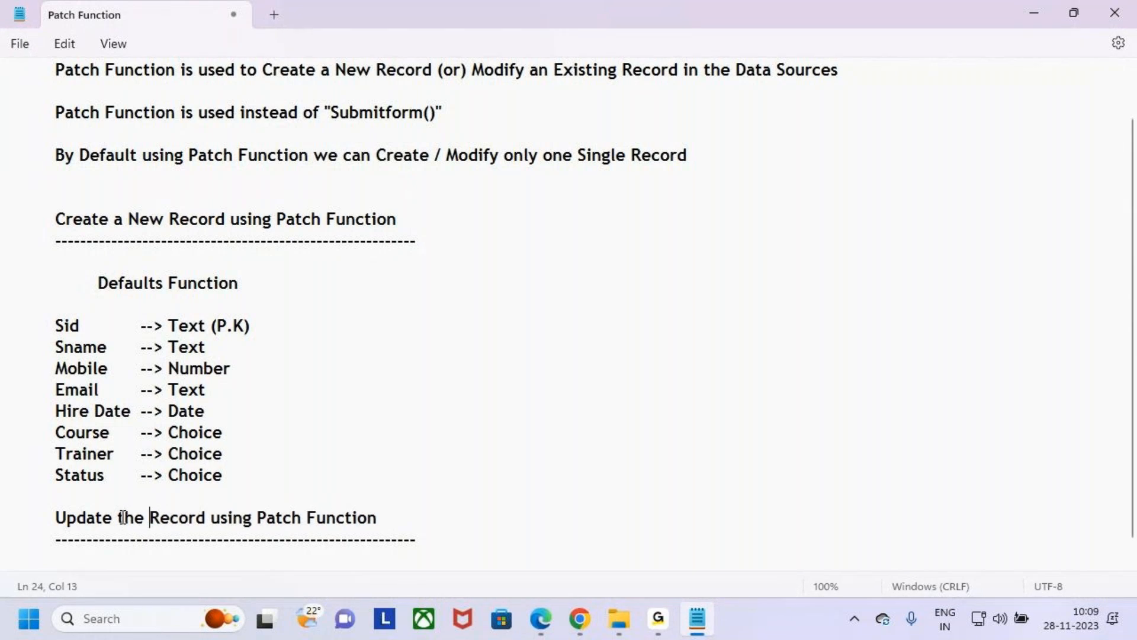
pyautogui.write('us')
pyautogui.press('BackSpace')
pyautogui.press('BackSpace')
pyautogui.write('is')
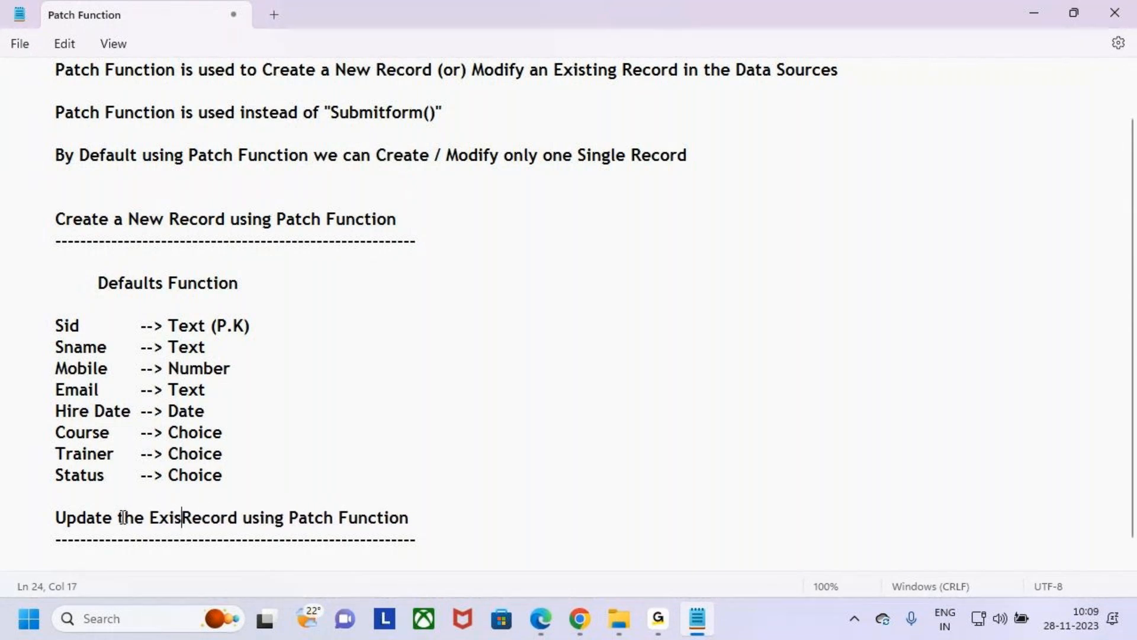
pyautogui.write('ting')
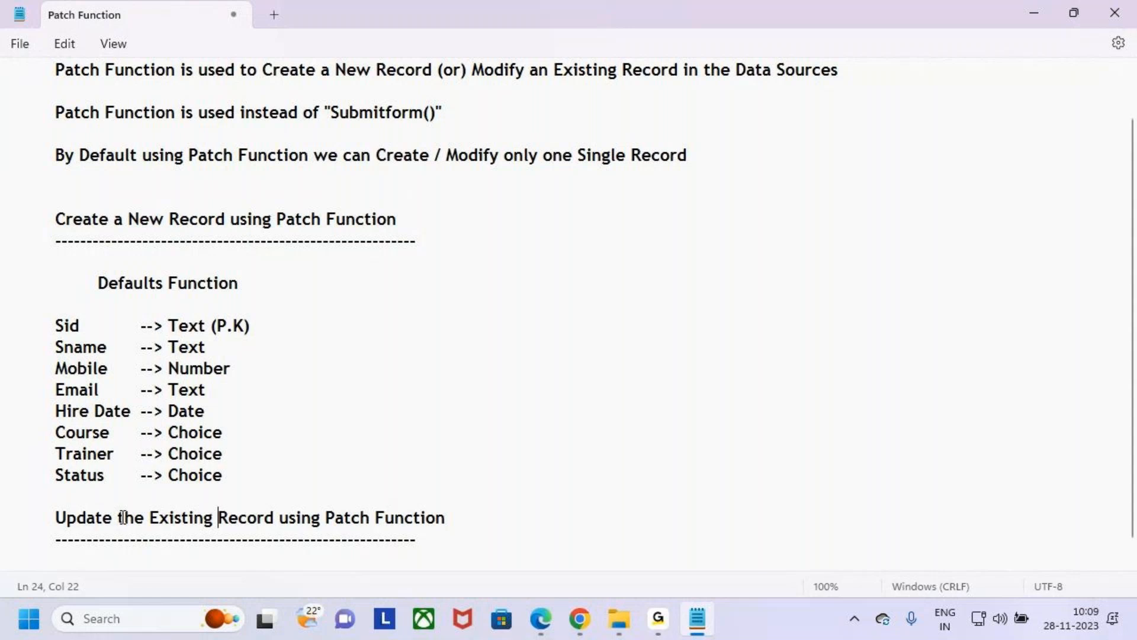
# - Lengthen the dashed underline beneath the update heading to match its text, and switch back to the Power Apps preview in Chrome
pyautogui.click(423, 541)
pyautogui.press('BackSpace')
pyautogui.press('BackSpace')
pyautogui.write('--------')
pyautogui.scroll(-1, 586, 489)
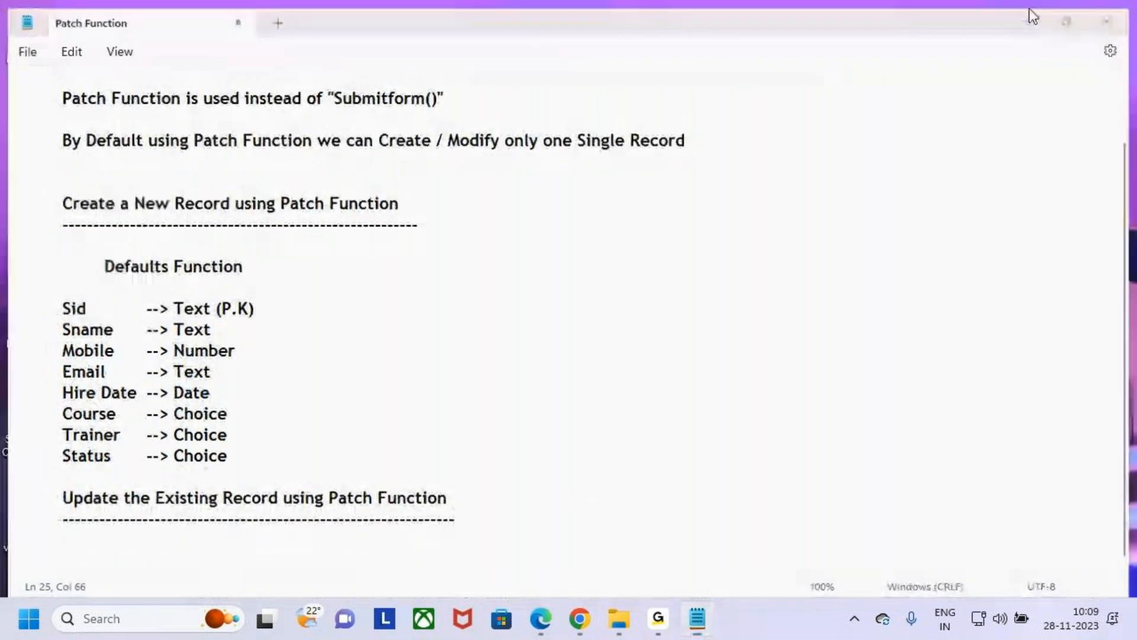
pyautogui.click(1034, 14)
pyautogui.click(580, 619)
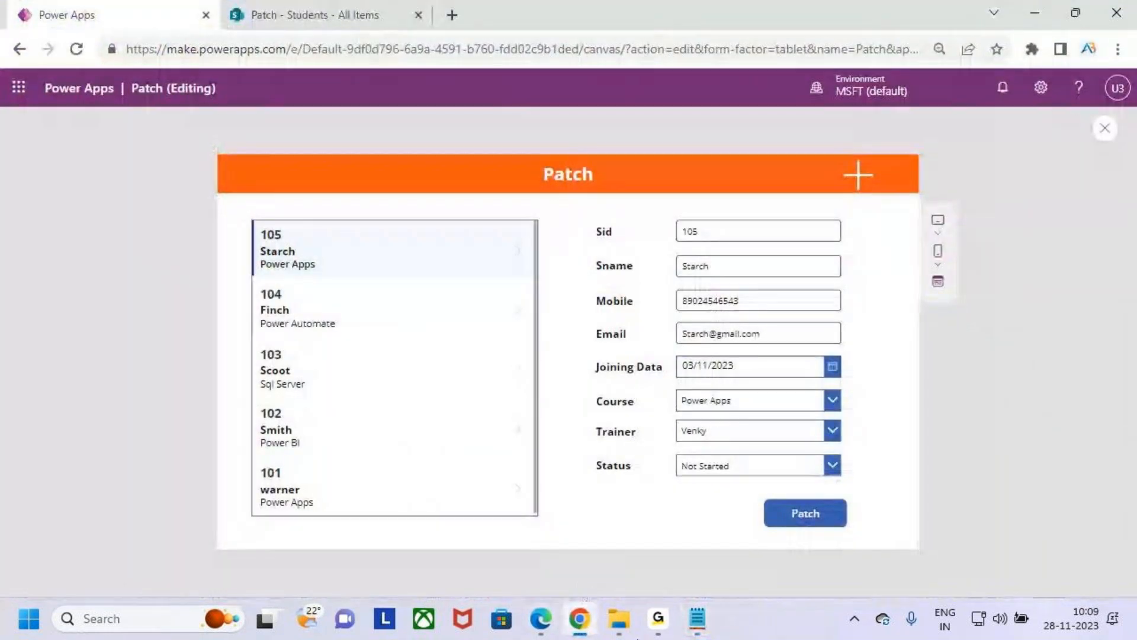
# - Load student 101 from the gallery to check its details in the form
pyautogui.moveTo(590, 625)
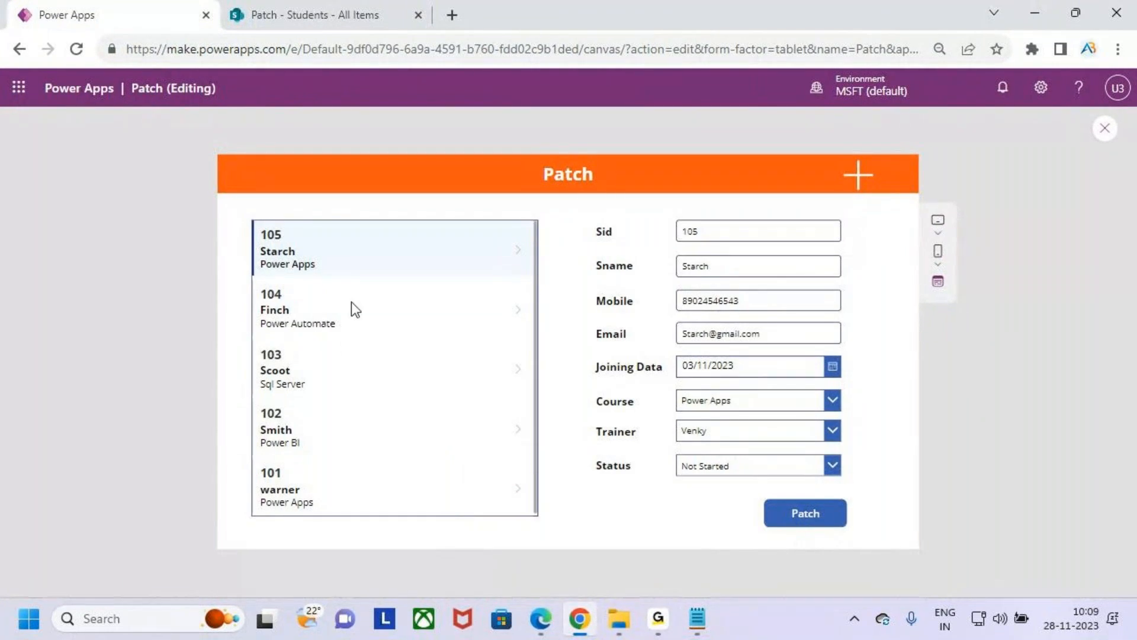
pyautogui.scroll(-1, 361, 454)
pyautogui.click(358, 503)
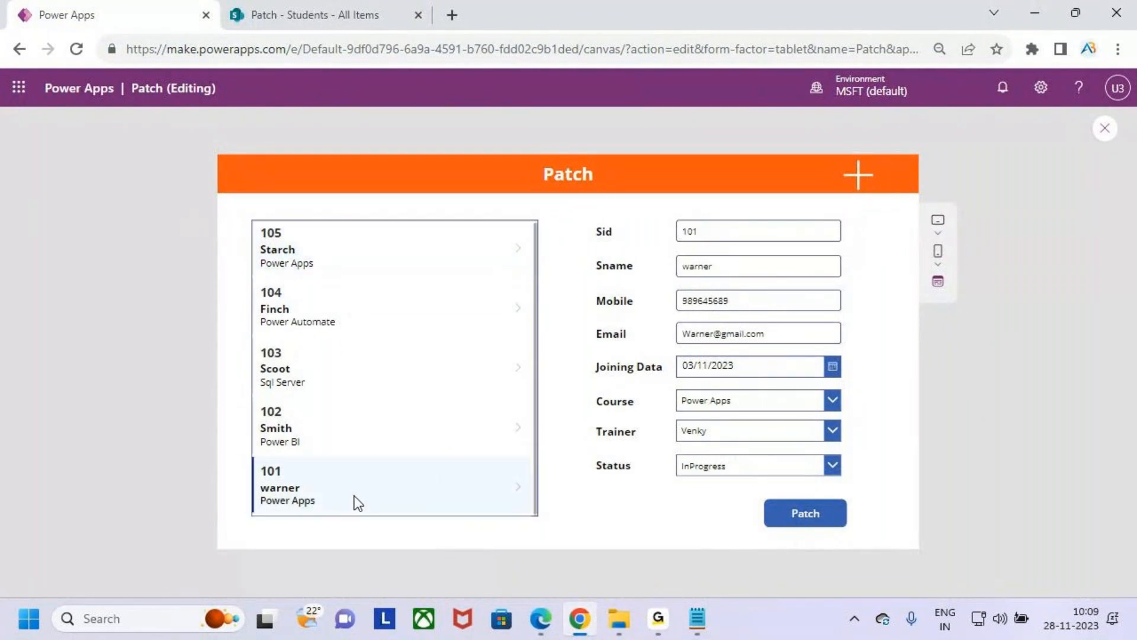
# - Load student 102 from the gallery and set its Status to Completed without submitting
pyautogui.click(341, 426)
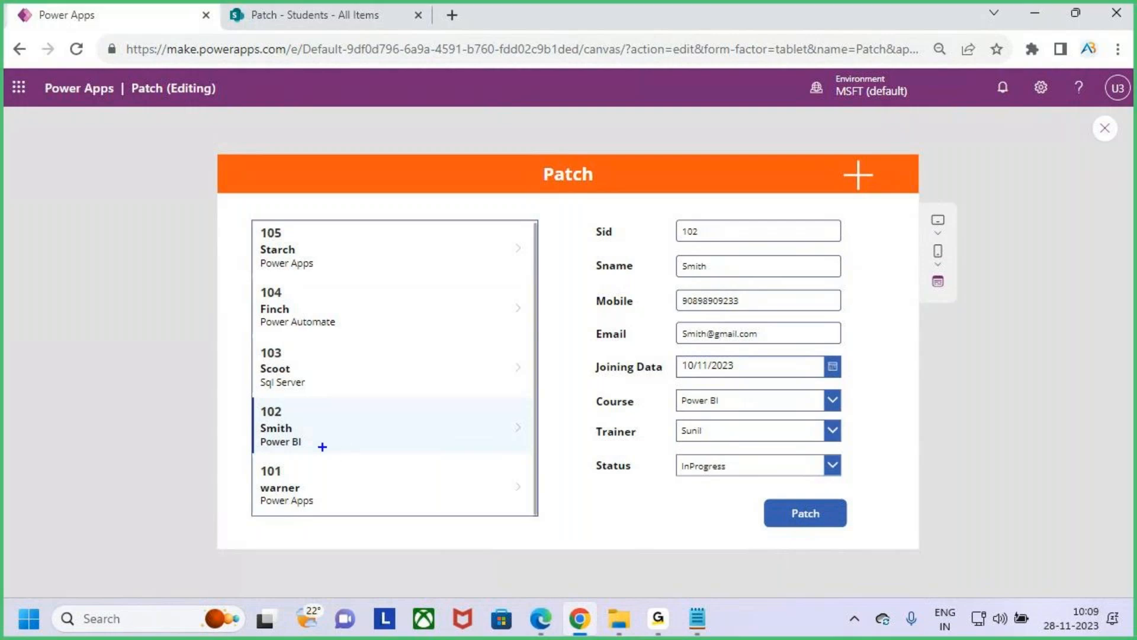
pyautogui.moveTo(238, 399)
pyautogui.mouseDown()
pyautogui.moveTo(348, 439)
pyautogui.moveTo(481, 458)
pyautogui.moveTo(699, 225)
pyautogui.moveTo(691, 323)
pyautogui.moveTo(845, 488)
pyautogui.mouseUp()
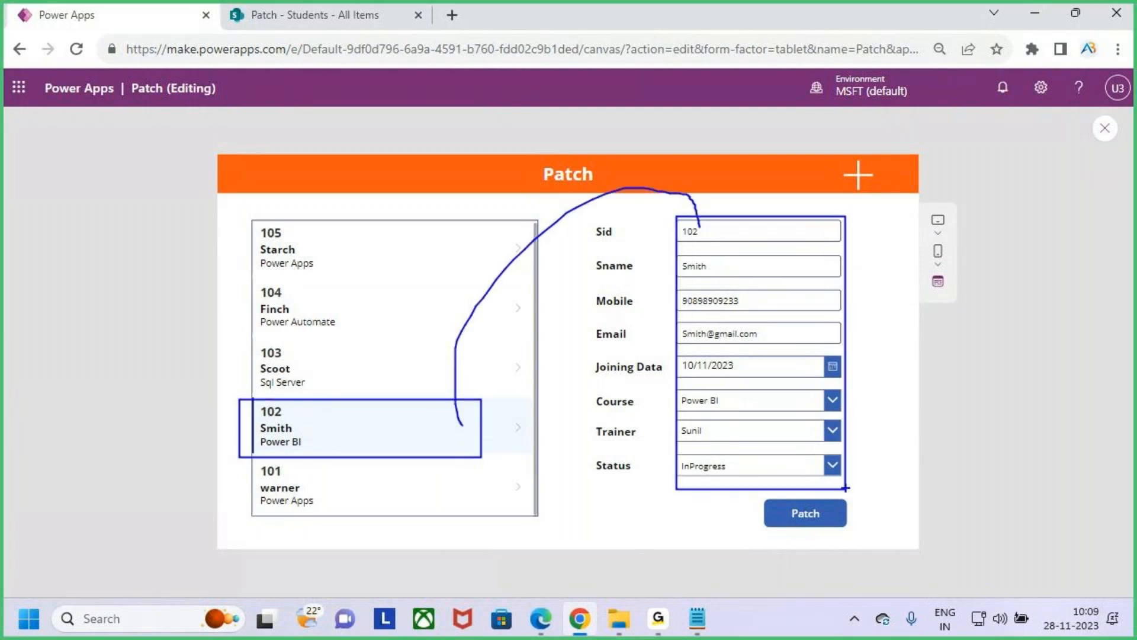
pyautogui.press('Escape')
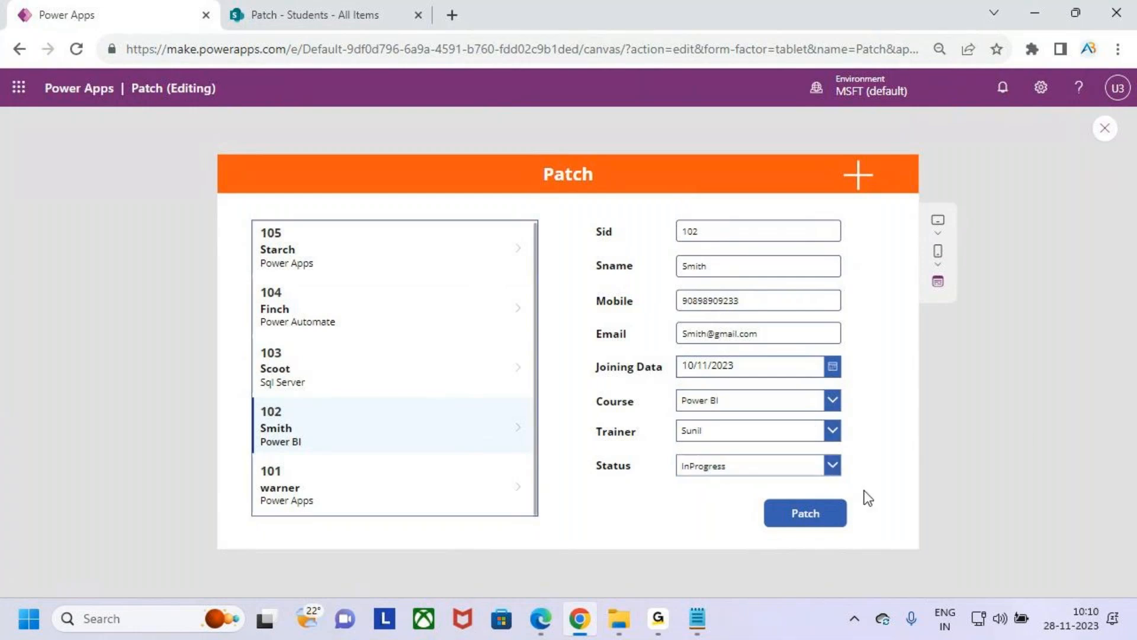
pyautogui.click(831, 467)
pyautogui.click(749, 421)
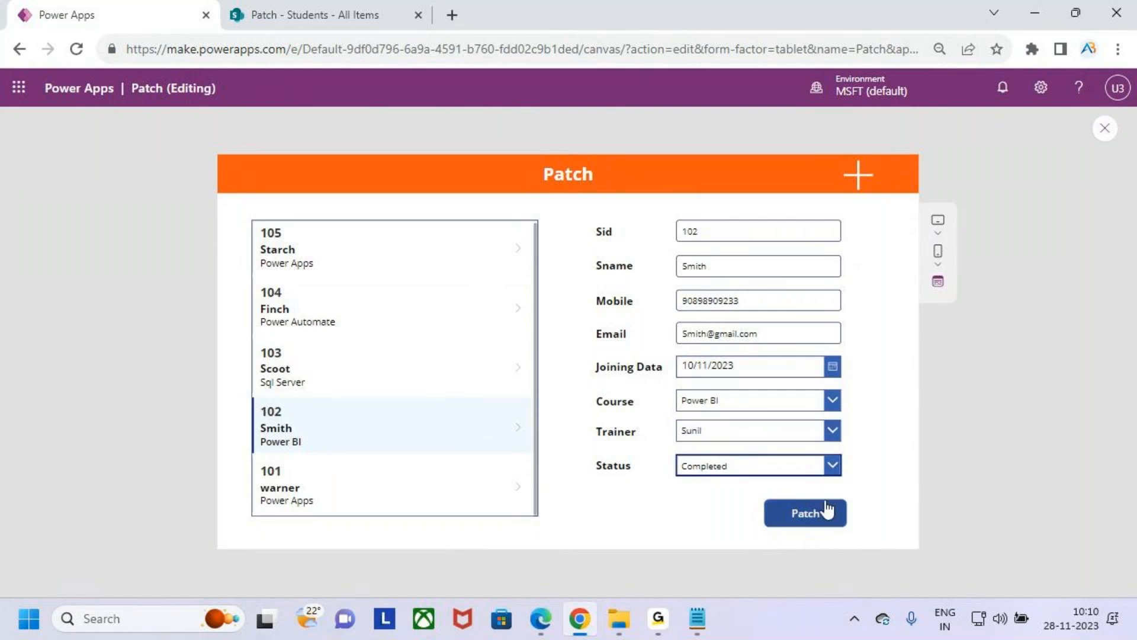
# - Check student 102's stored status and the Sid column in the SharePoint Students list, and return to the app preview
pyautogui.click(321, 10)
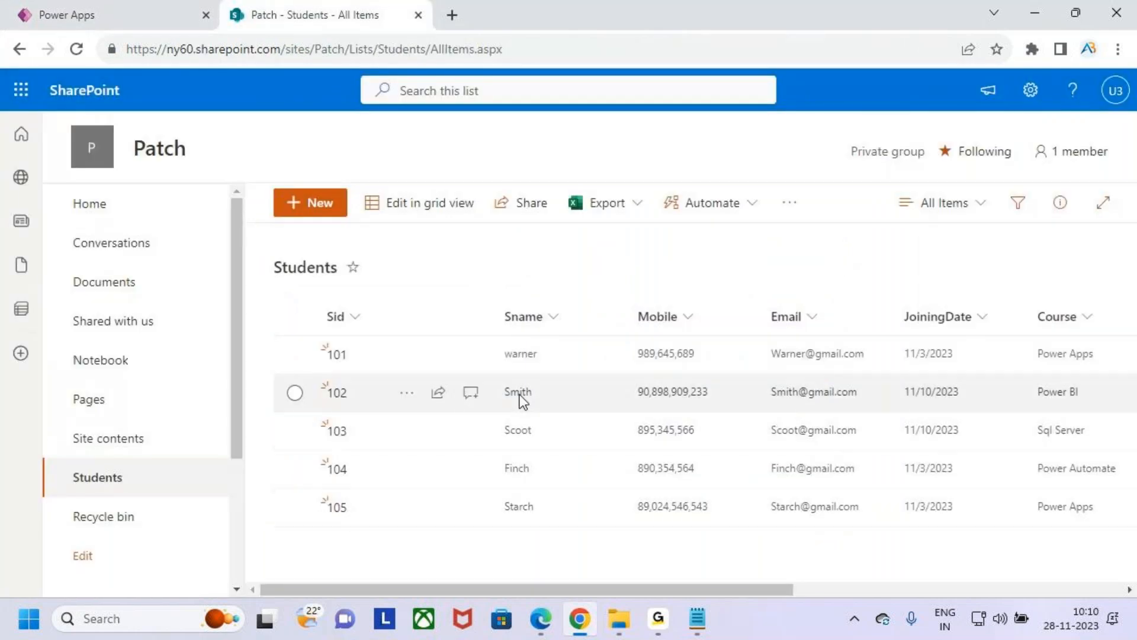
pyautogui.moveTo(758, 588); pyautogui.dragTo(974, 589)
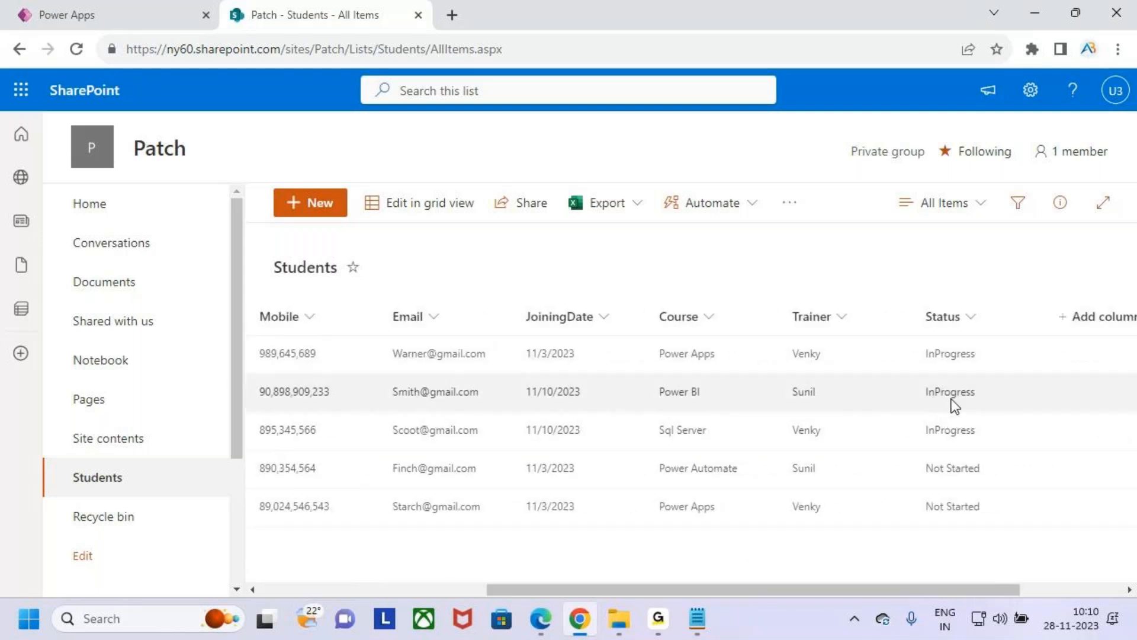
pyautogui.moveTo(976, 589); pyautogui.dragTo(342, 628)
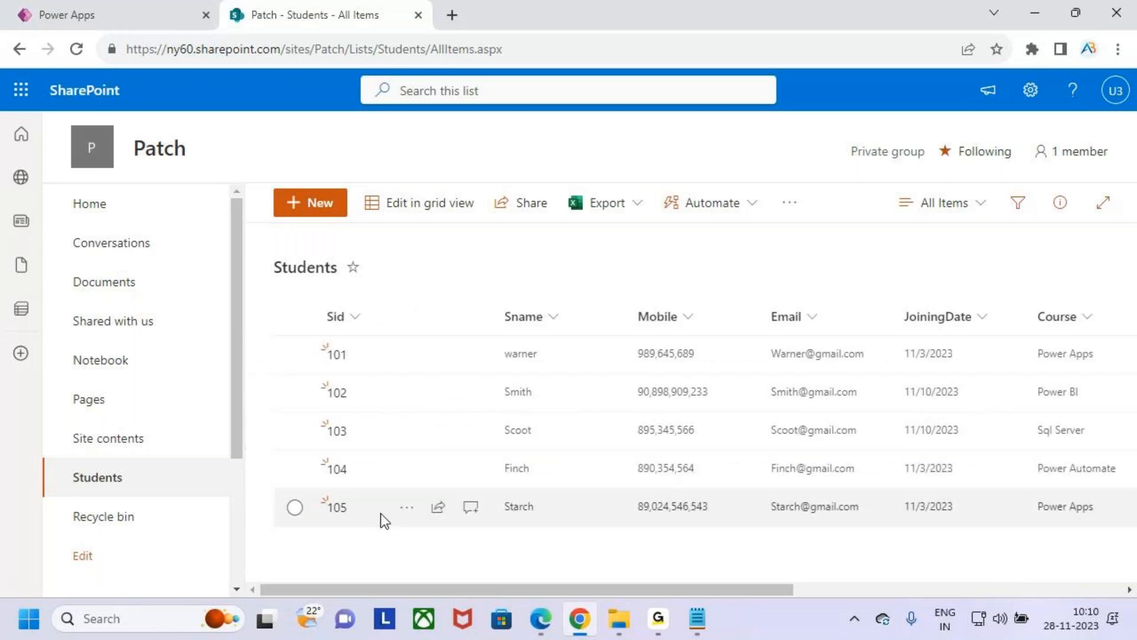
pyautogui.hotkey('ctrl', '2')
pyautogui.moveTo(317, 531)
pyautogui.mouseDown()
pyautogui.moveTo(361, 517)
pyautogui.moveTo(312, 516)
pyautogui.mouseUp()
pyautogui.moveTo(316, 335); pyautogui.dragTo(368, 536)
pyautogui.press('Escape')
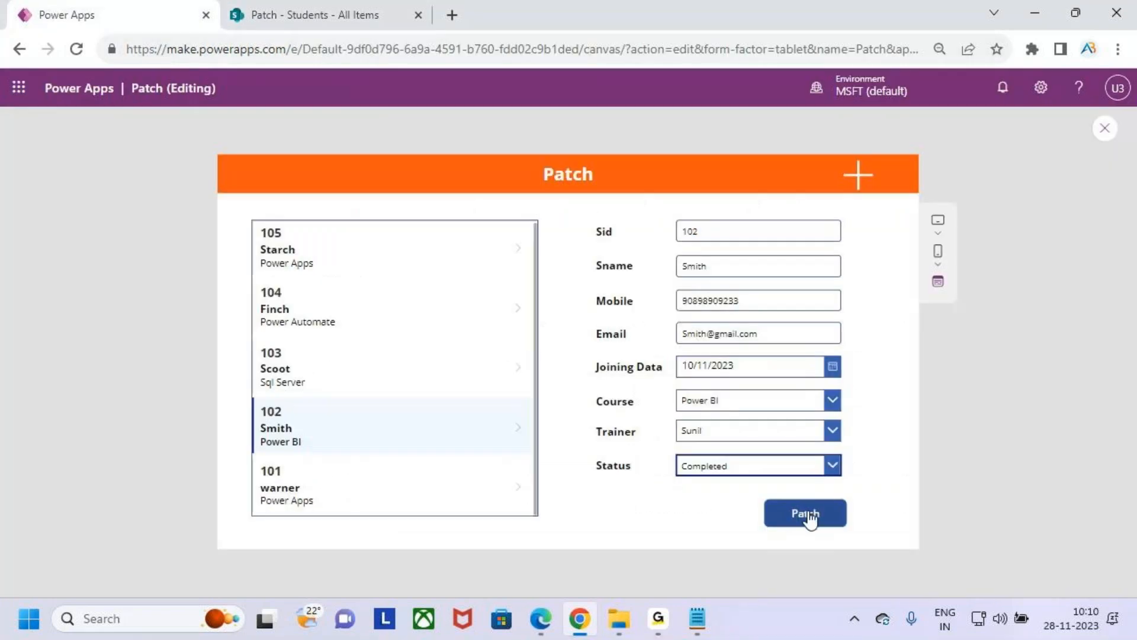
# - Try to submit a changed Status for student 102 with the existing Patch formula and read the resulting error
pyautogui.click(828, 466)
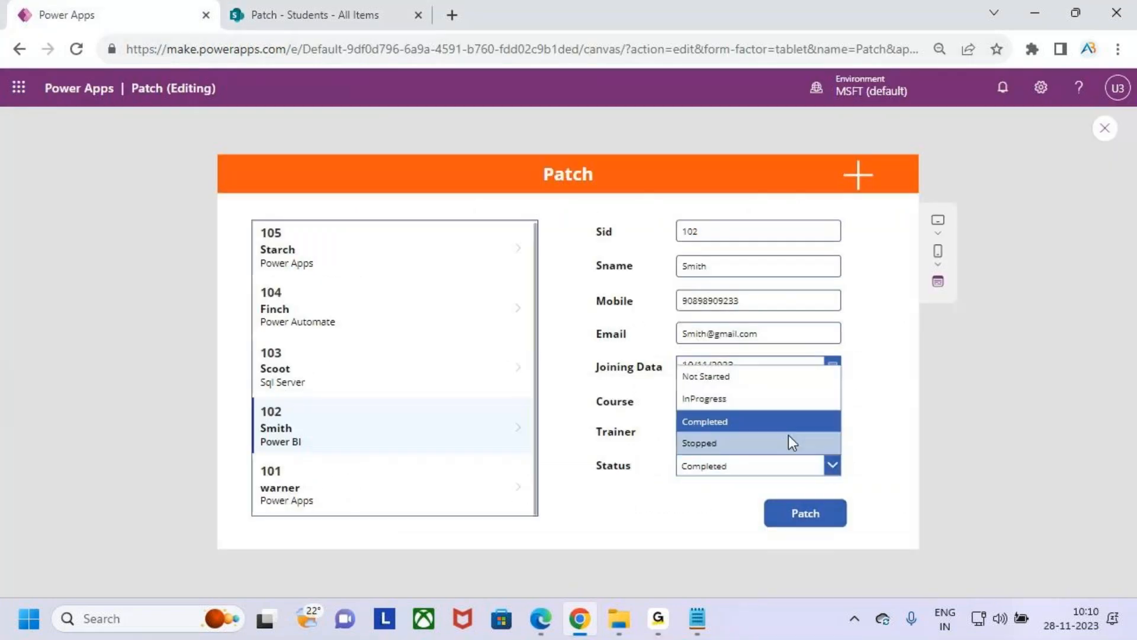
pyautogui.click(790, 439)
pyautogui.click(816, 520)
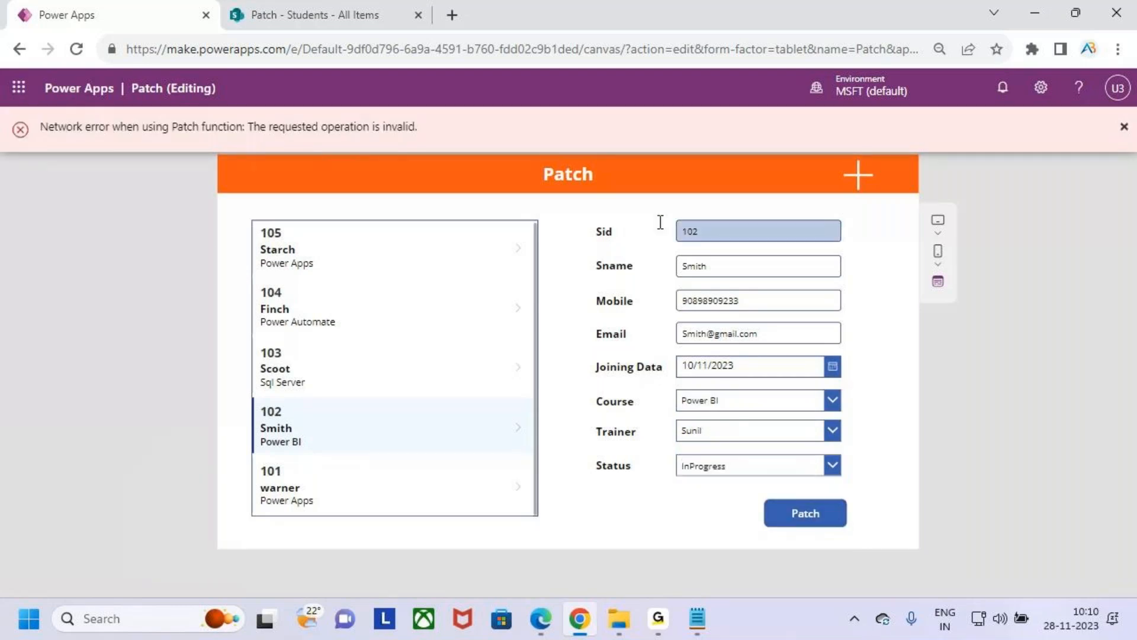
pyautogui.moveTo(45, 134); pyautogui.dragTo(443, 139)
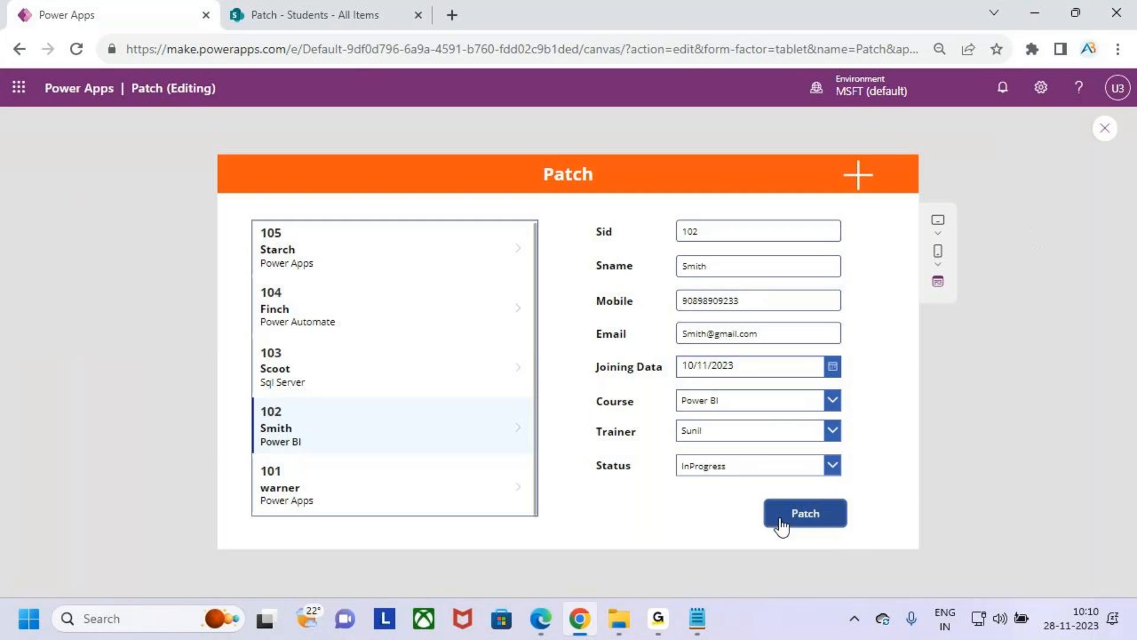
# - Exit the preview and open the Patch button's OnSelect formula in the expanded editor to examine its Defaults call
pyautogui.click(1105, 130)
pyautogui.click(717, 409)
pyautogui.click(729, 472)
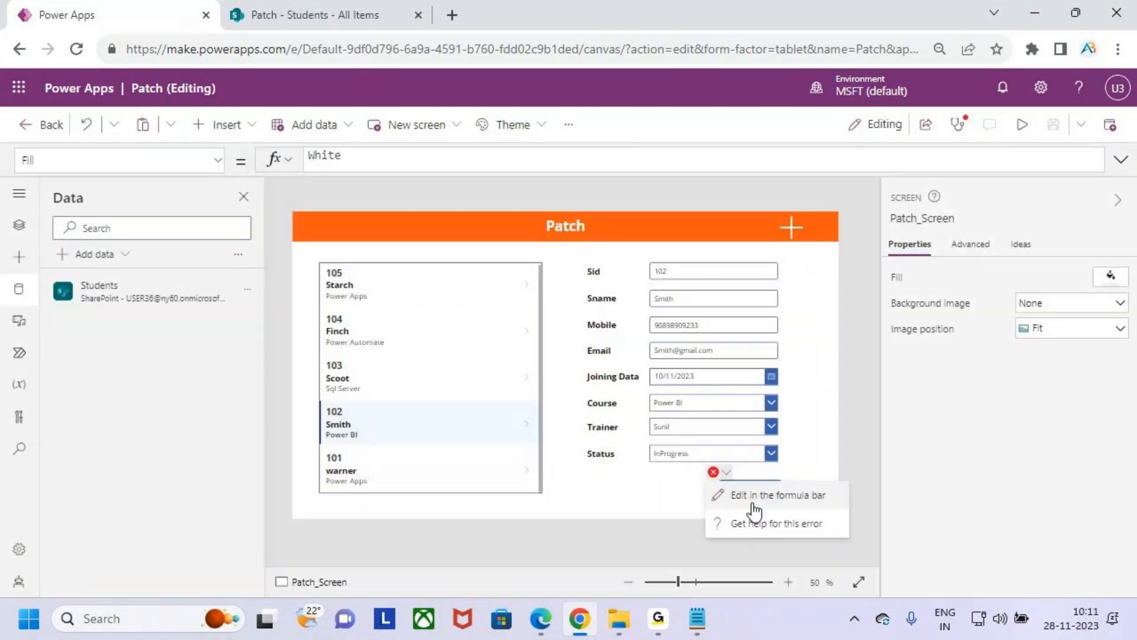
pyautogui.click(752, 494)
pyautogui.click(1121, 160)
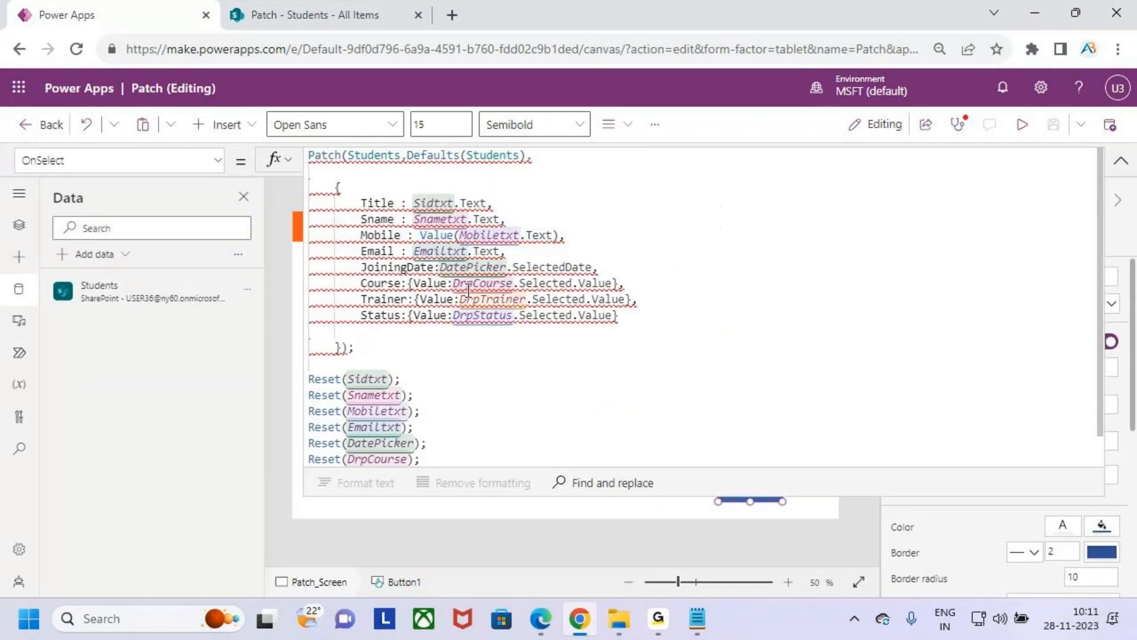
pyautogui.moveTo(408, 155); pyautogui.dragTo(462, 154)
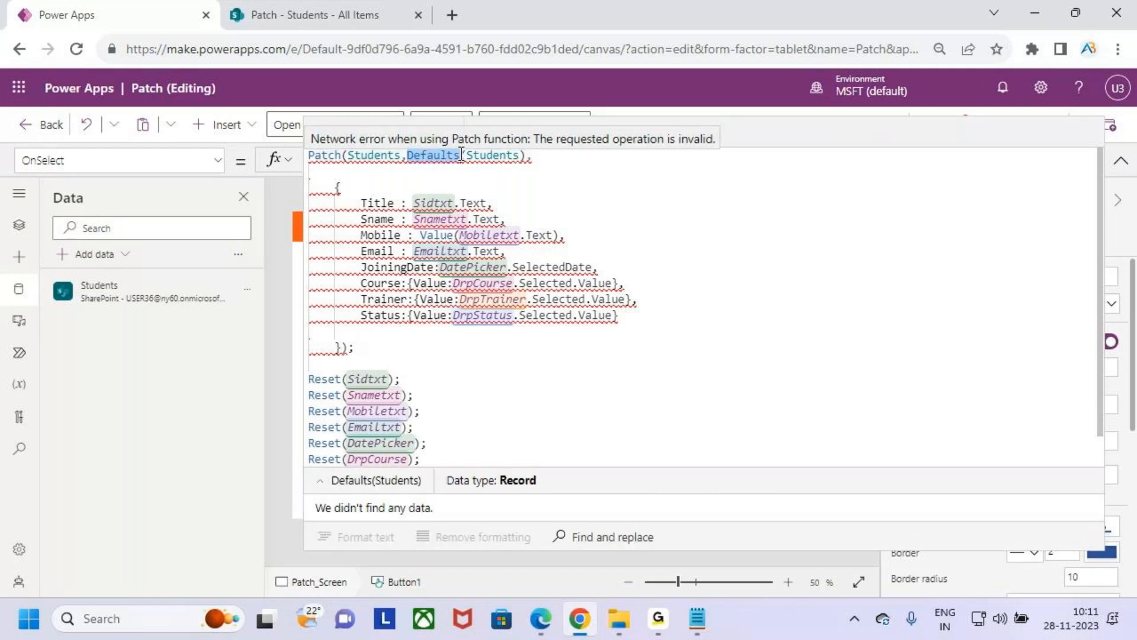
pyautogui.click(664, 229)
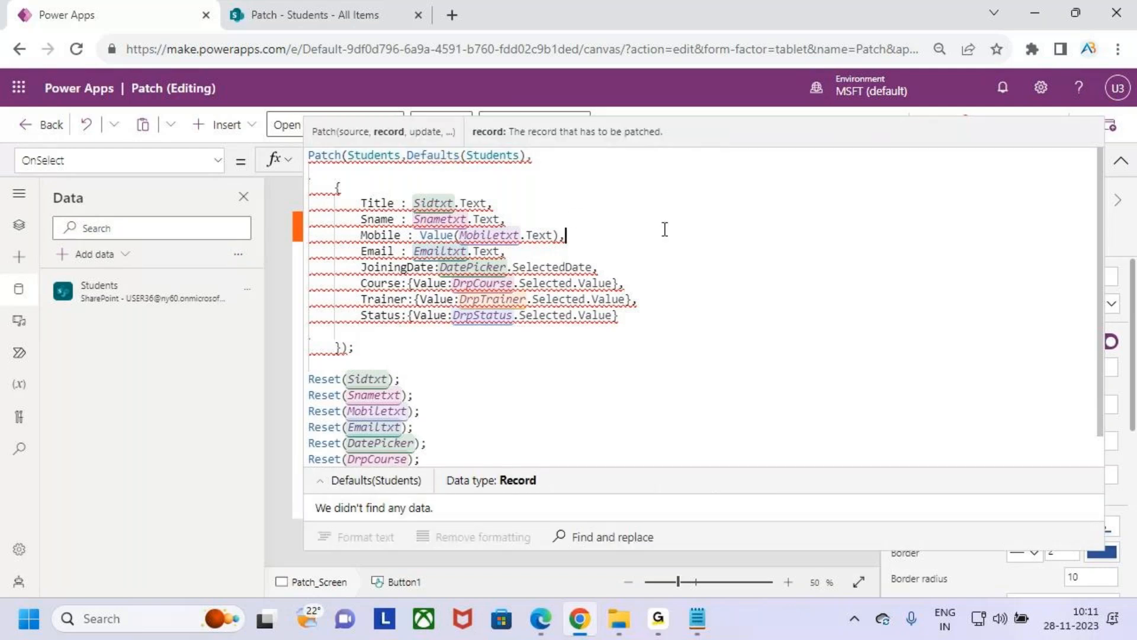
# - Switch to the Patch Function notes in Notepad to review the Defaults Function entry for creating new records, and return to Chrome
pyautogui.click(698, 618)
pyautogui.click(254, 248)
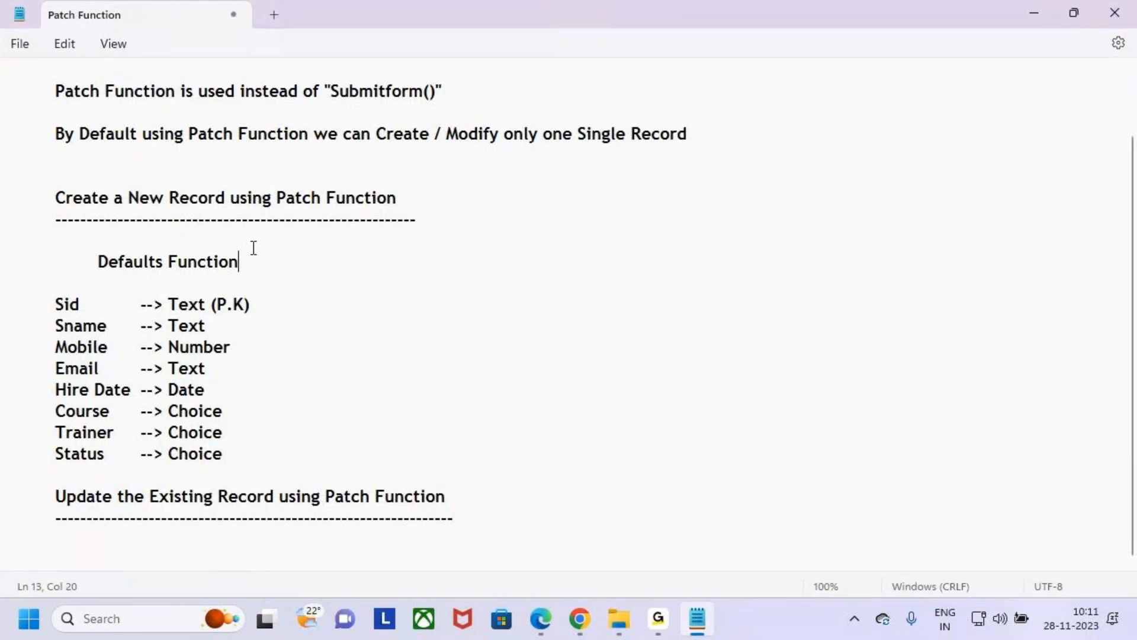
pyautogui.moveTo(89, 261); pyautogui.dragTo(245, 263)
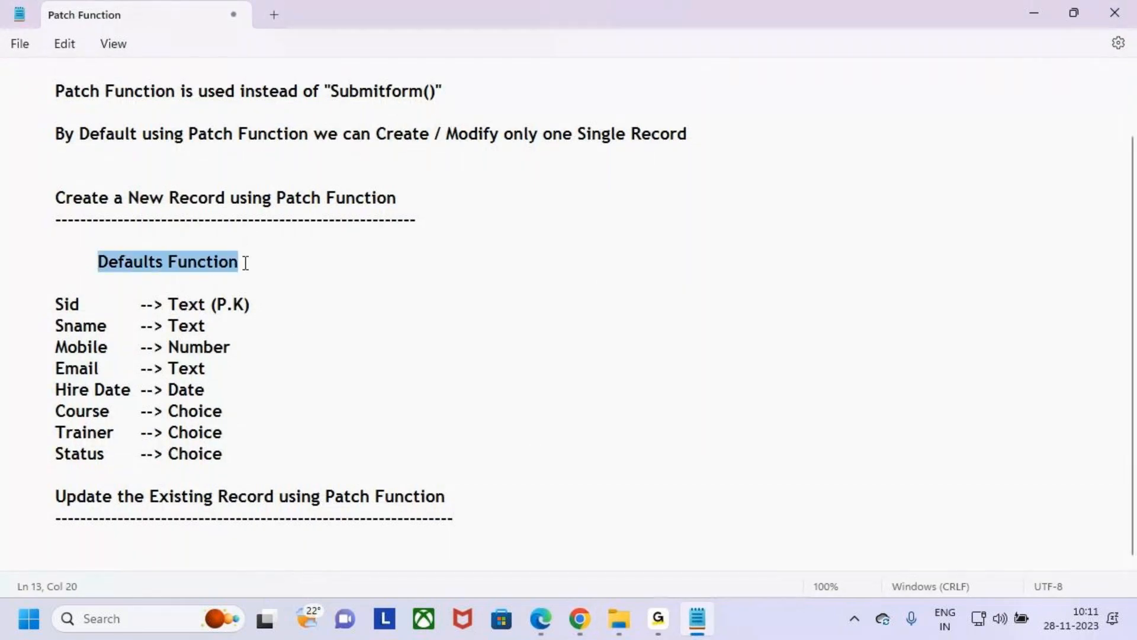
pyautogui.moveTo(129, 198); pyautogui.dragTo(346, 199)
pyautogui.click(497, 243)
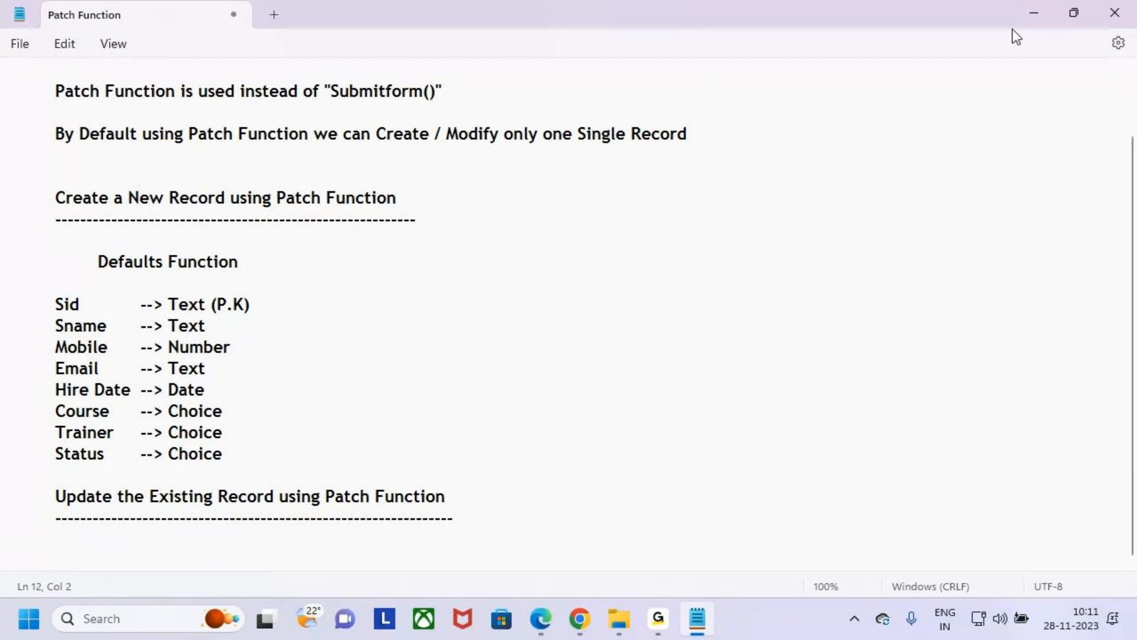
pyautogui.click(1031, 14)
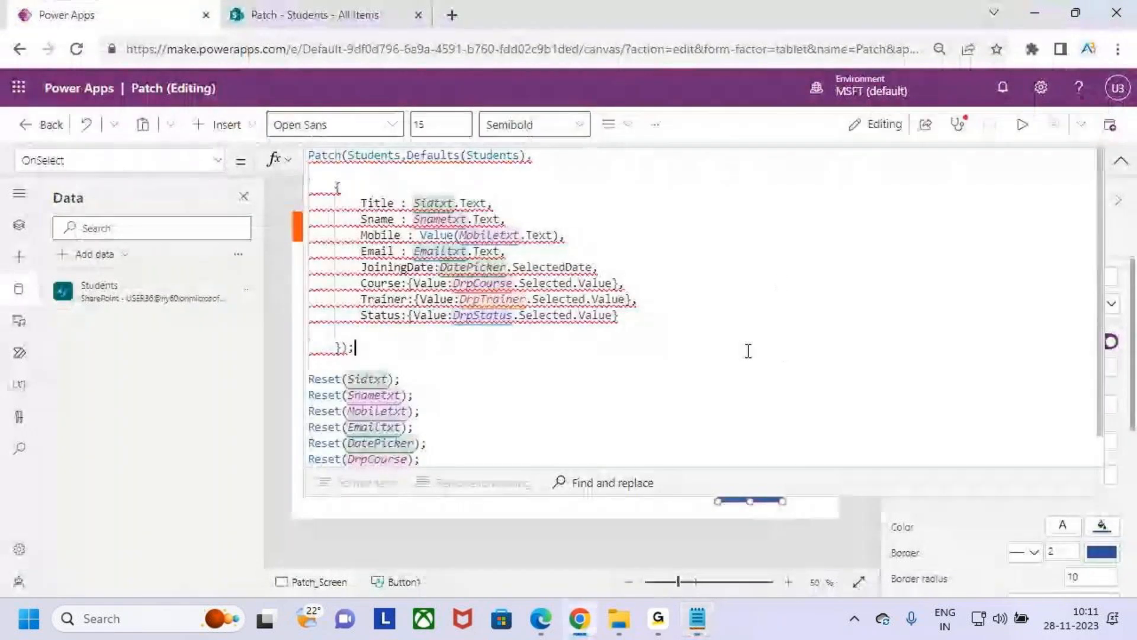
pyautogui.click(538, 204)
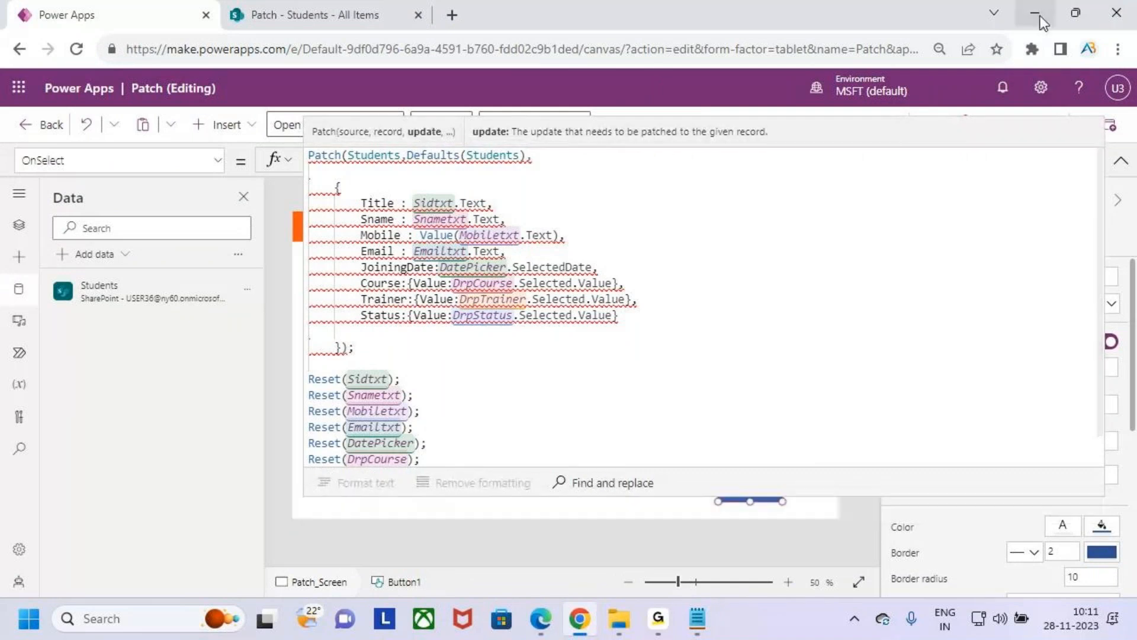
pyautogui.click(1035, 13)
pyautogui.click(580, 619)
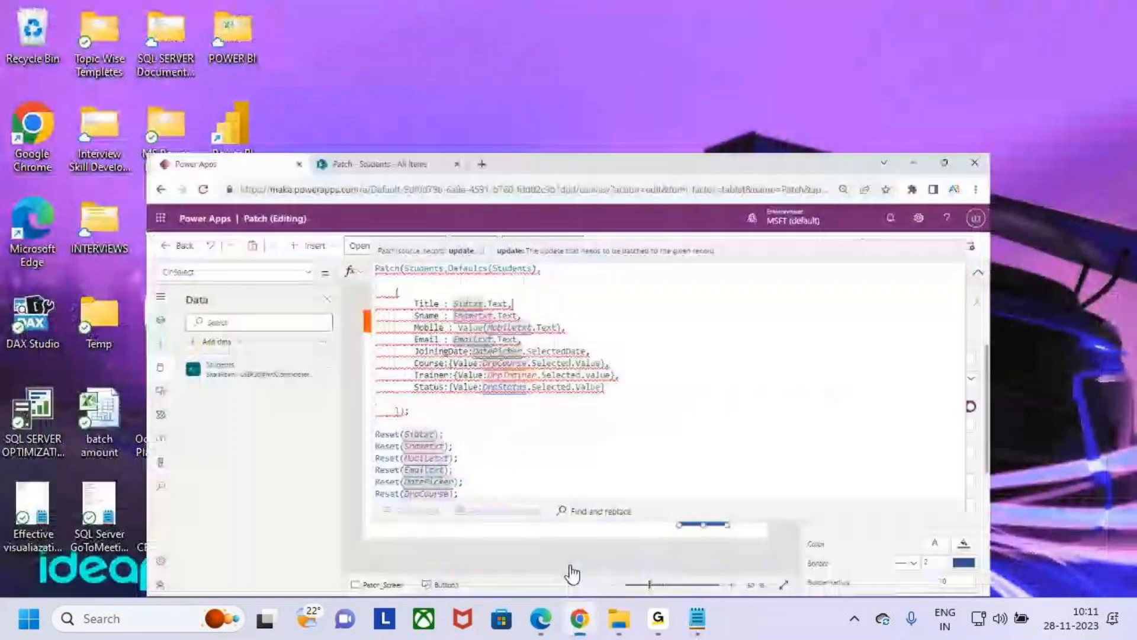
# - Preview the app again, switch from student 105 to student 102 in the gallery, and set the Status to Completed
pyautogui.click(767, 498)
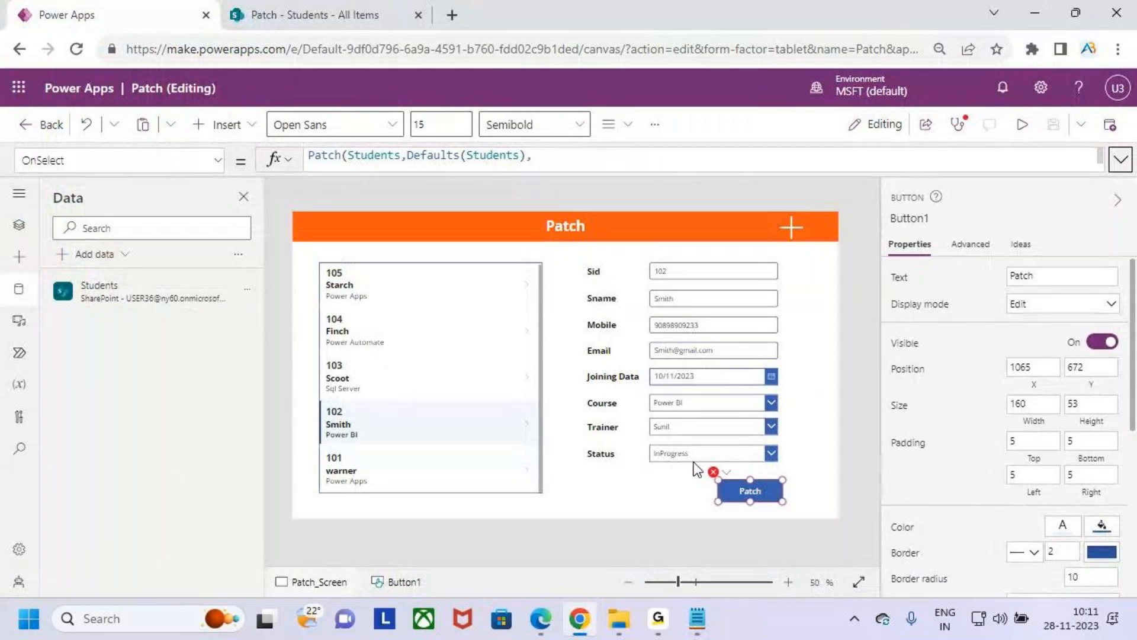
pyautogui.click(1024, 126)
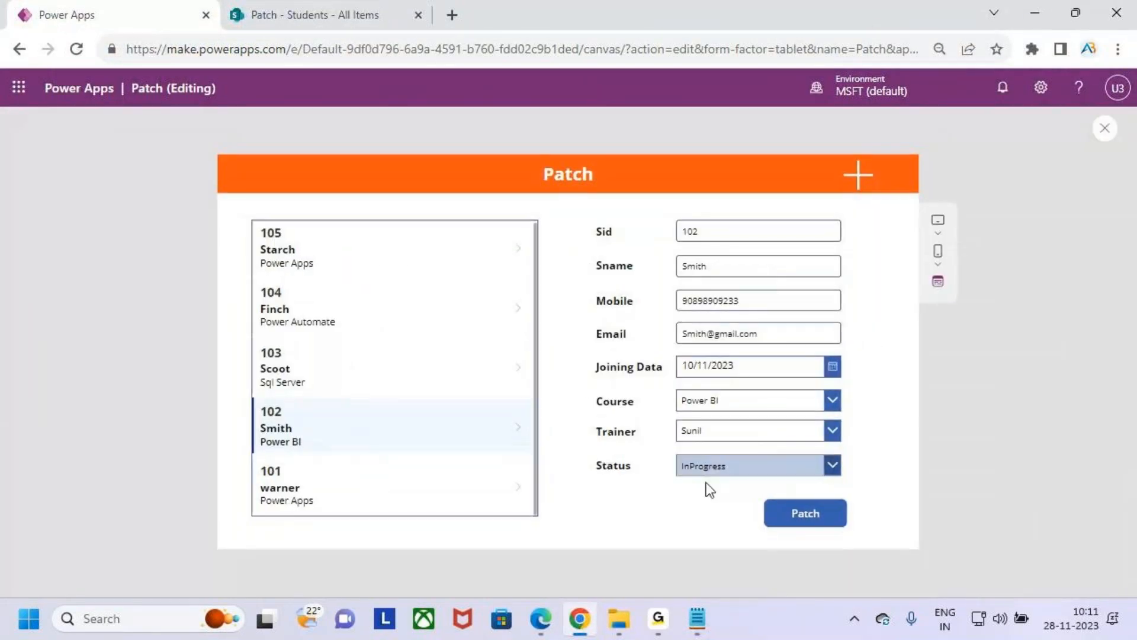
pyautogui.click(347, 239)
pyautogui.click(346, 450)
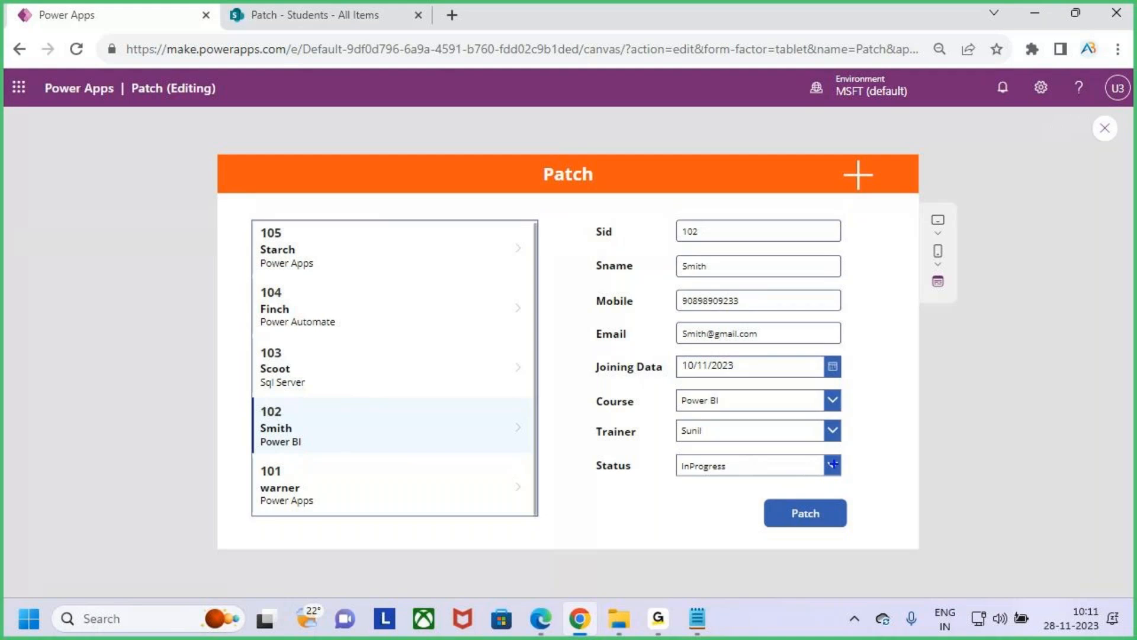
pyautogui.click(832, 465)
pyautogui.click(778, 422)
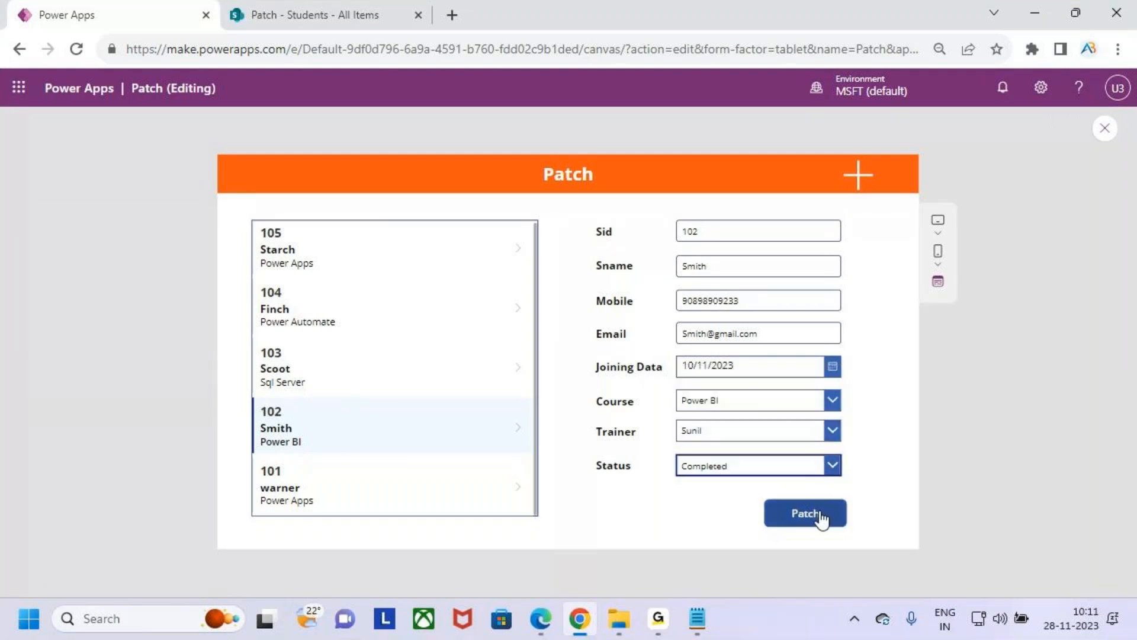
# - Exit the preview and expand the Patch button's OnSelect formula to examine the Defaults(Students) argument
pyautogui.click(1105, 128)
pyautogui.click(735, 410)
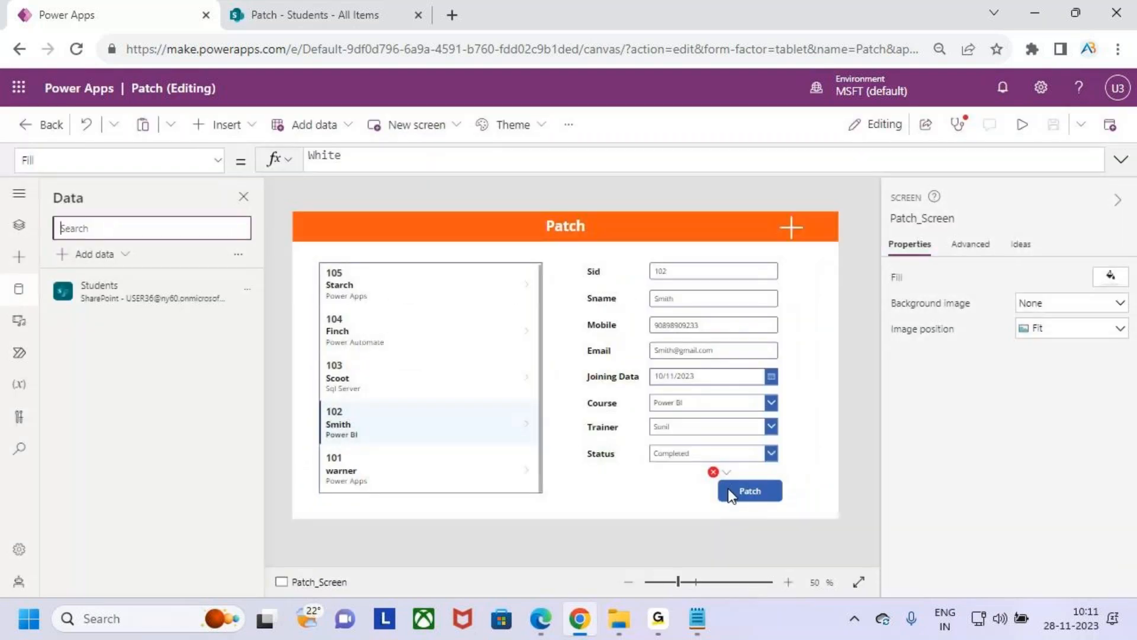
pyautogui.click(735, 495)
pyautogui.click(1120, 160)
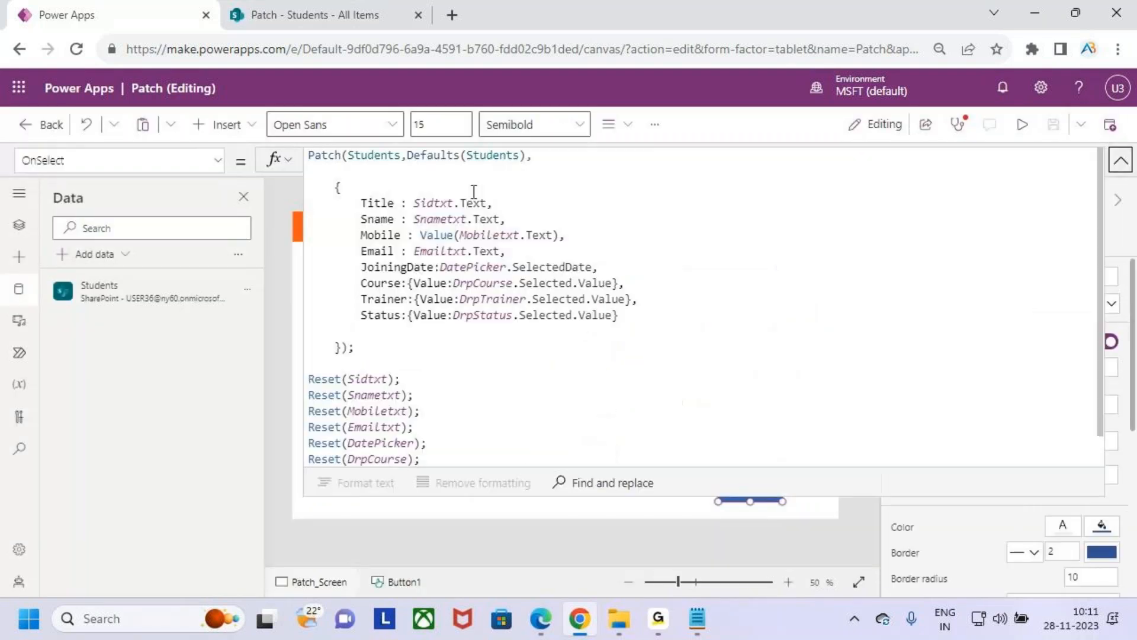
pyautogui.doubleClick(454, 158)
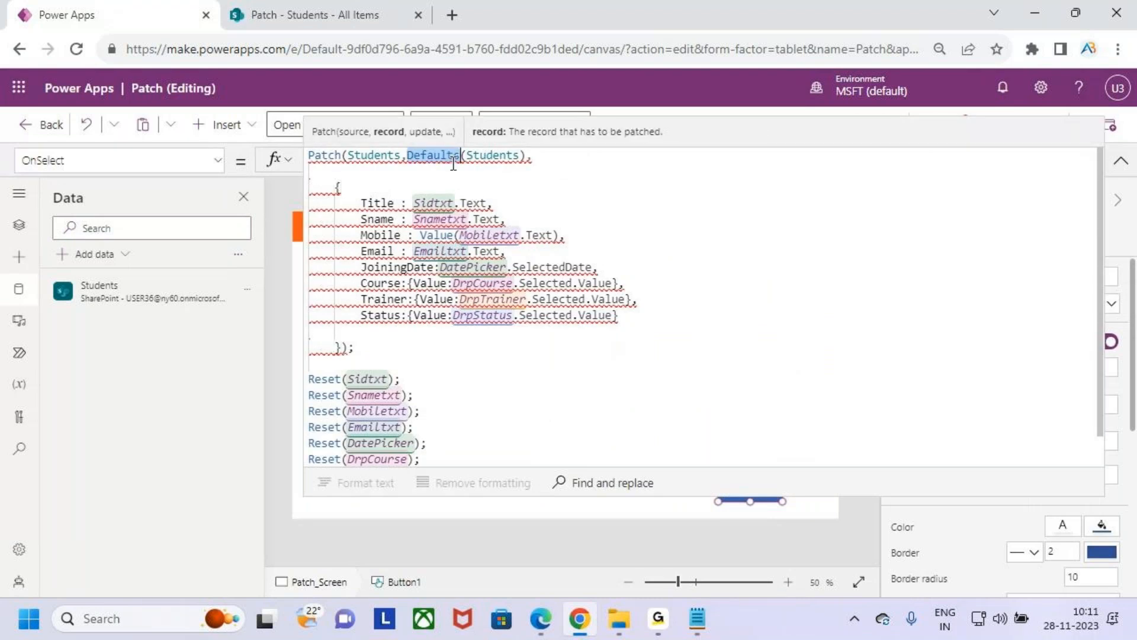
pyautogui.click(562, 190)
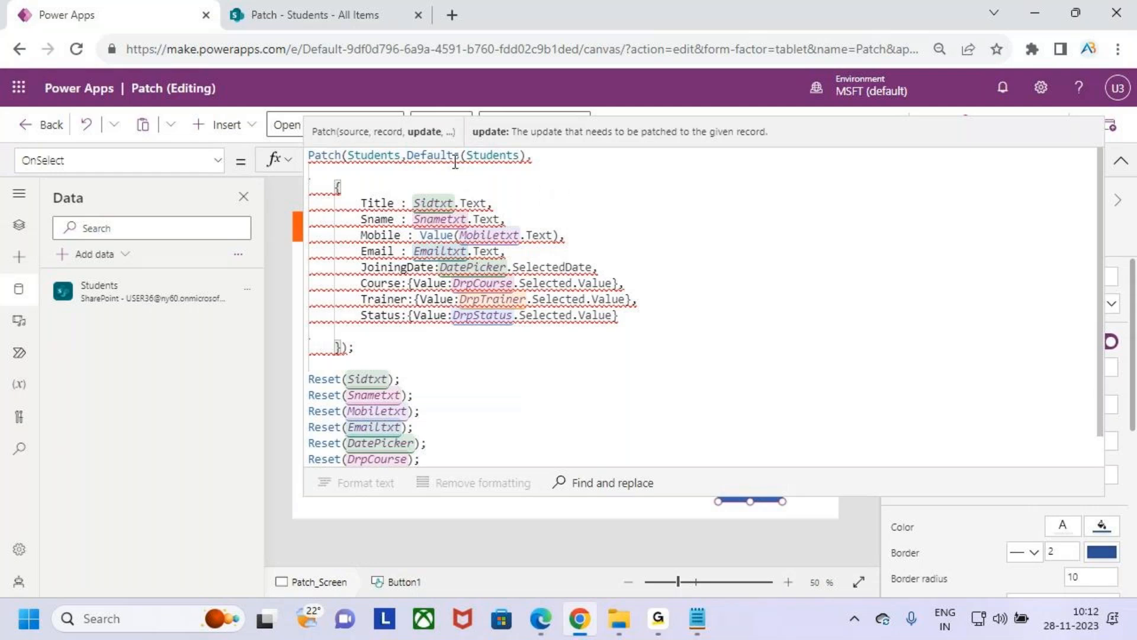
pyautogui.click(435, 171)
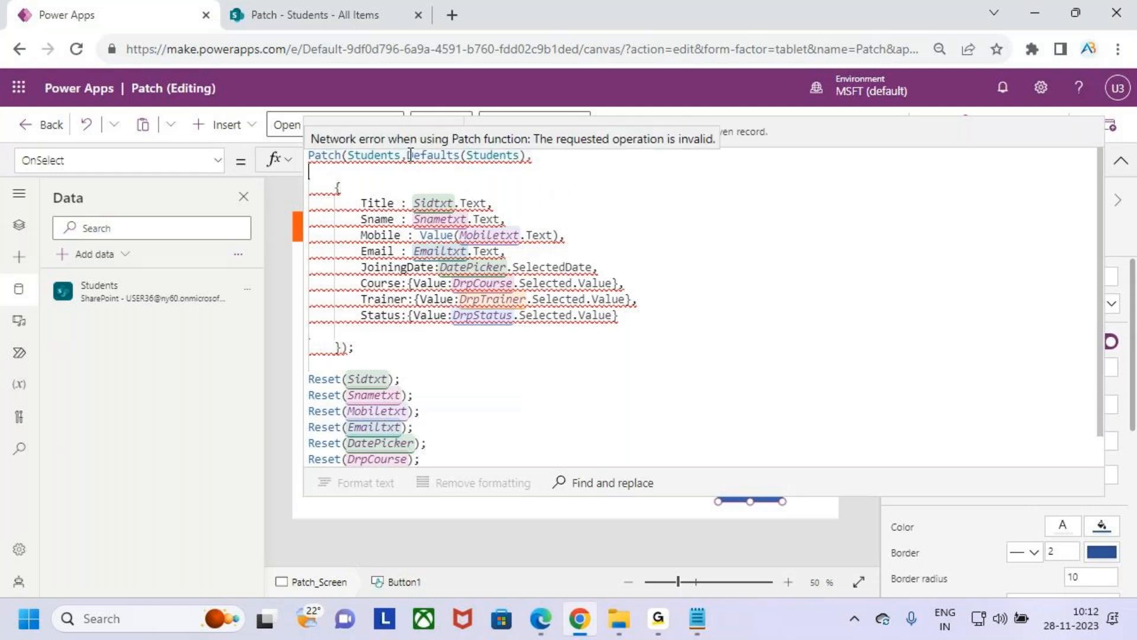
# - Move the Defaults(Students) argument of the Patch formula onto its own indented line below Patch(Students,
pyautogui.click(410, 156)
pyautogui.hotkey('shift', 'Return')
pyautogui.press('Tab')
pyautogui.press('Tab')
pyautogui.press('Tab')
pyautogui.press('Tab')
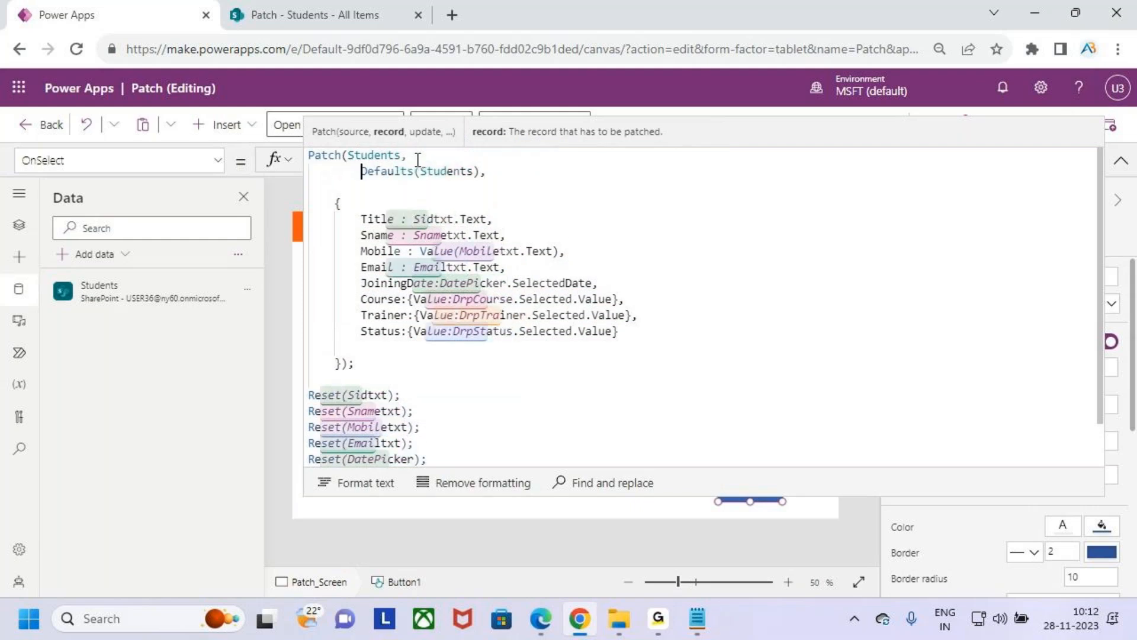
# - Insert If(IsBlank(varstudents) before Defaults(Students) on the second line of the Patch button's OnSelect formula
pyautogui.click(340, 170)
pyautogui.write('If            ')
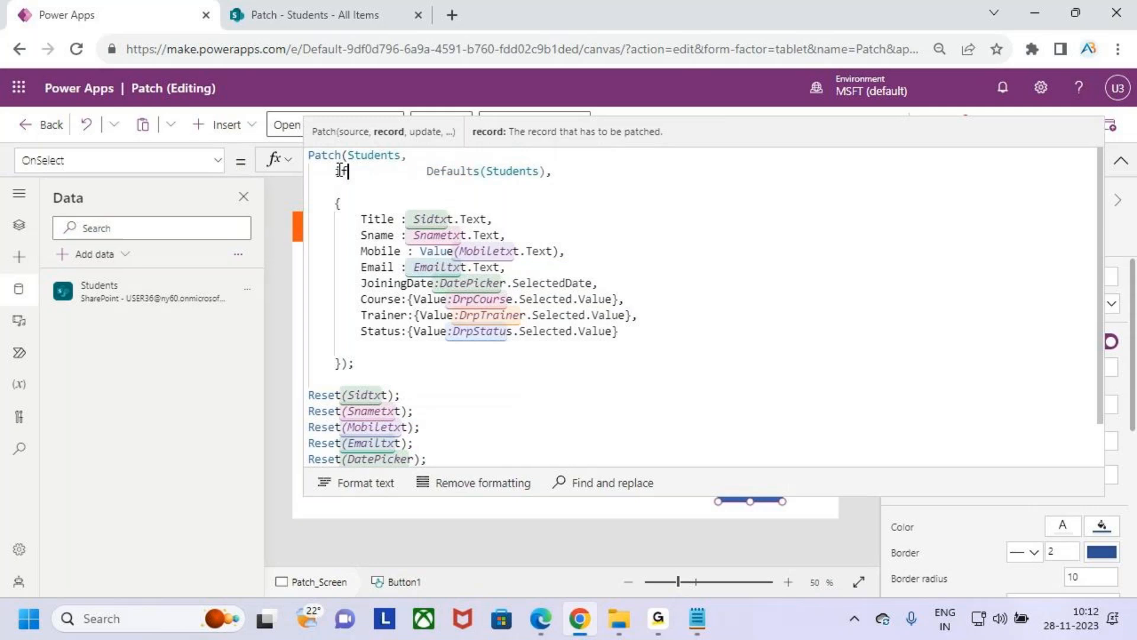
pyautogui.write('(')
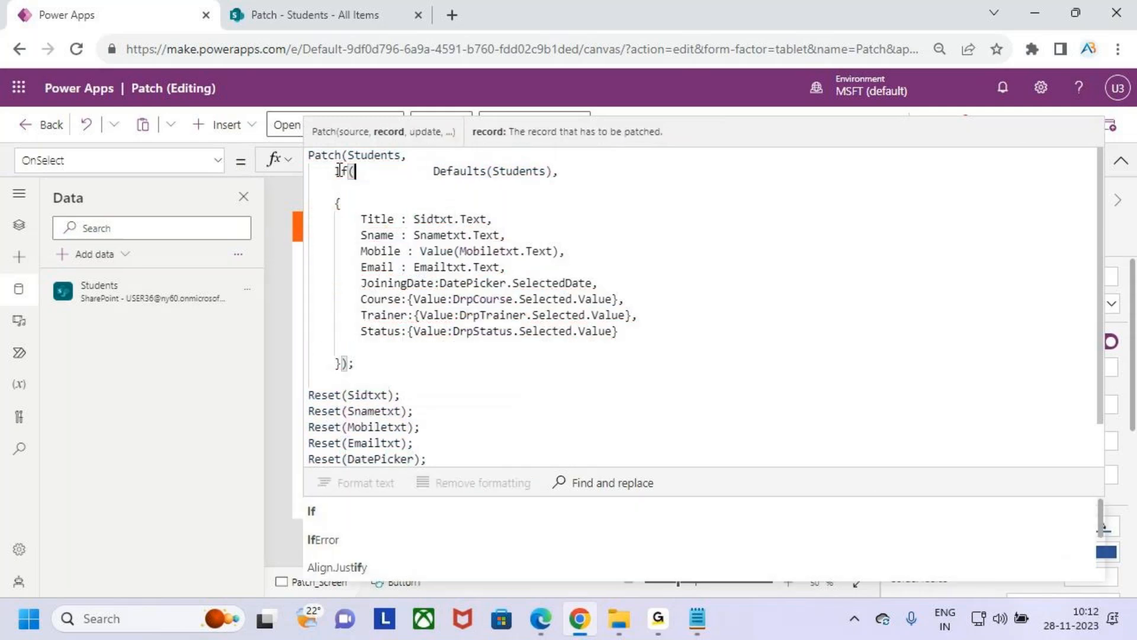
pyautogui.write('is')
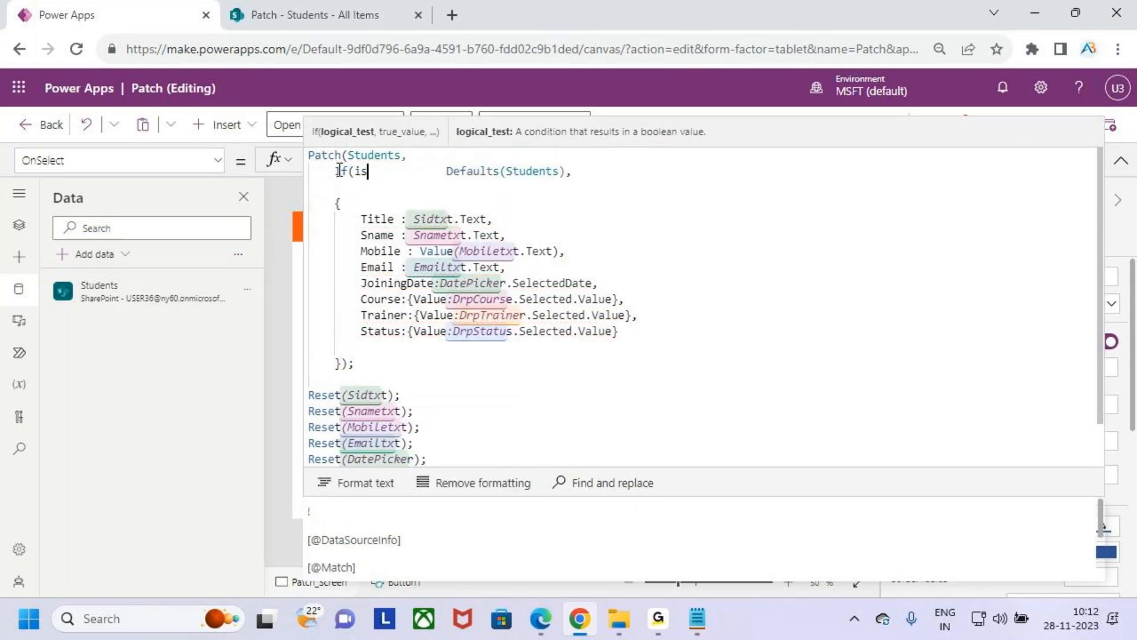
pyautogui.write('bla')
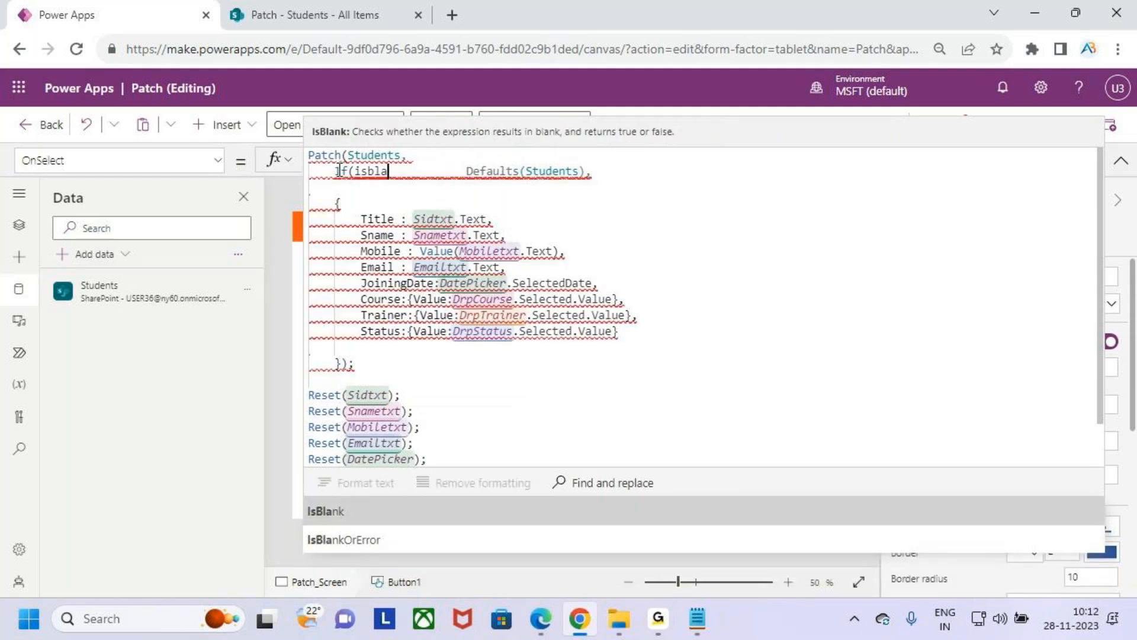
pyautogui.press('Tab')
pyautogui.write('var')
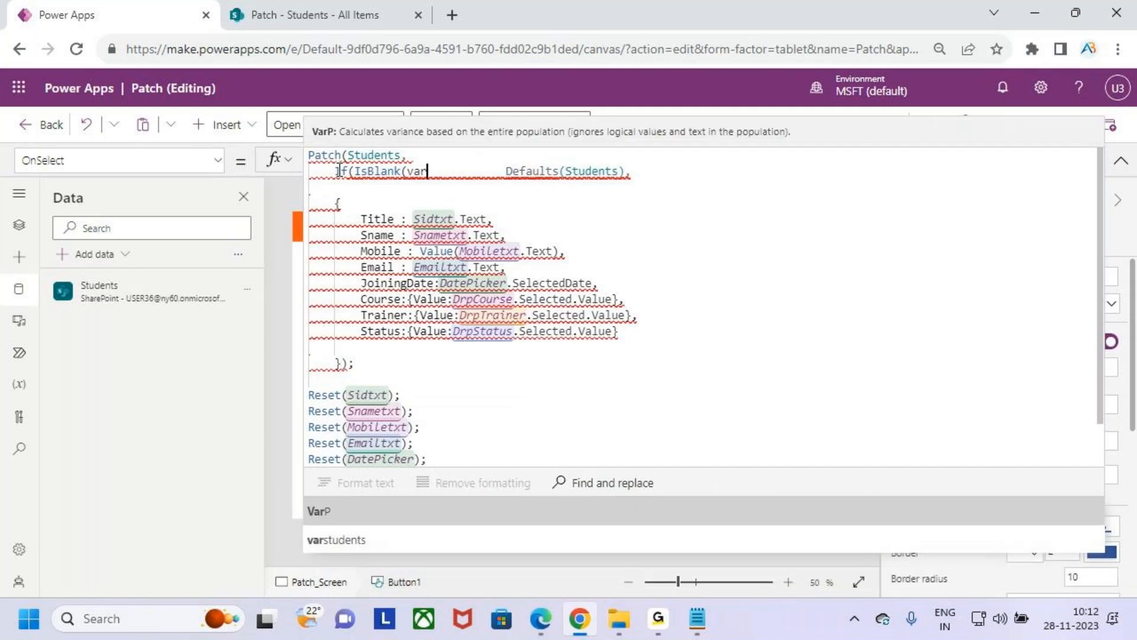
pyautogui.press('Down')
pyautogui.press('Tab')
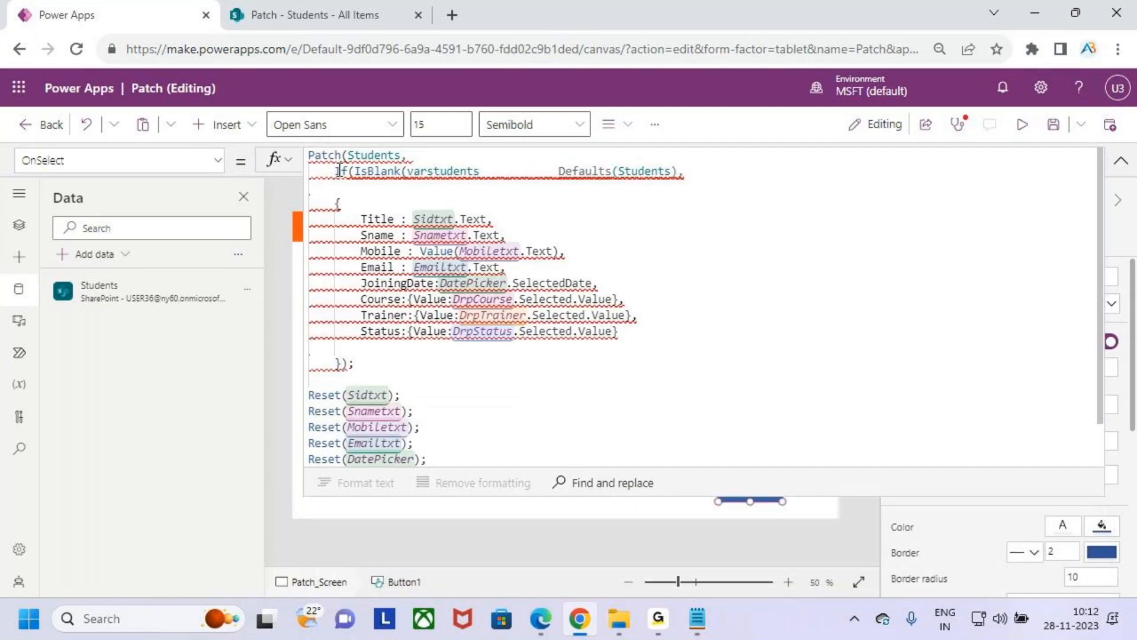
pyautogui.write(')')
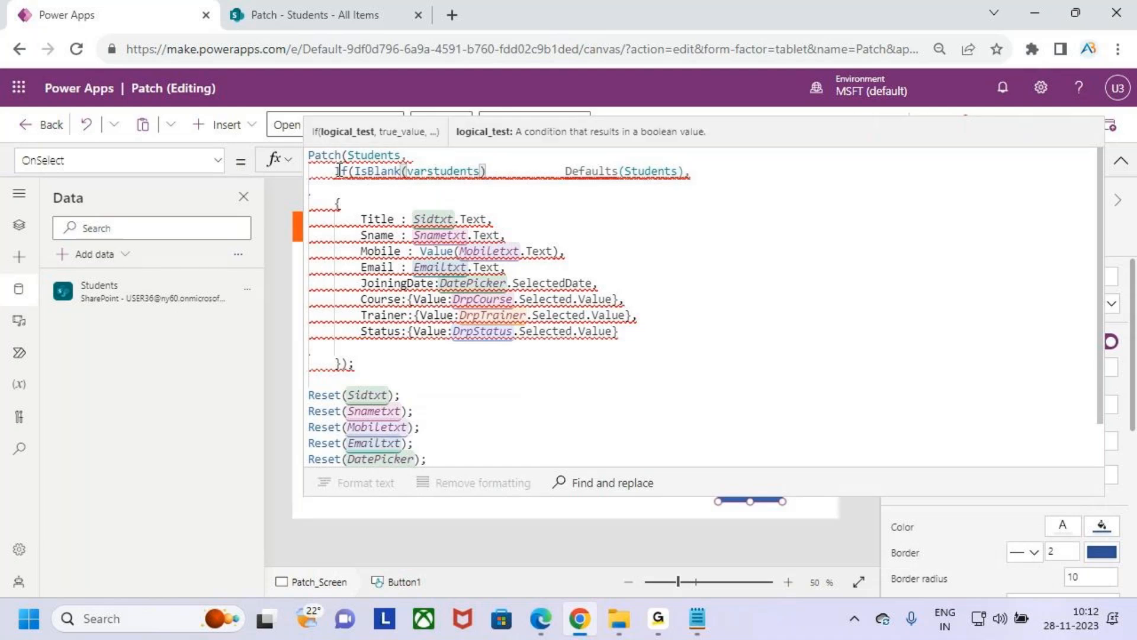
# - Remove the gap before Defaults(Students) and add a comma after IsBlank(varstudents), making Defaults(Students) the If's true result
pyautogui.click(561, 178)
pyautogui.press('BackSpace')
pyautogui.press('BackSpace')
pyautogui.press('BackSpace')
pyautogui.press('BackSpace')
pyautogui.press('BackSpace')
pyautogui.press('BackSpace')
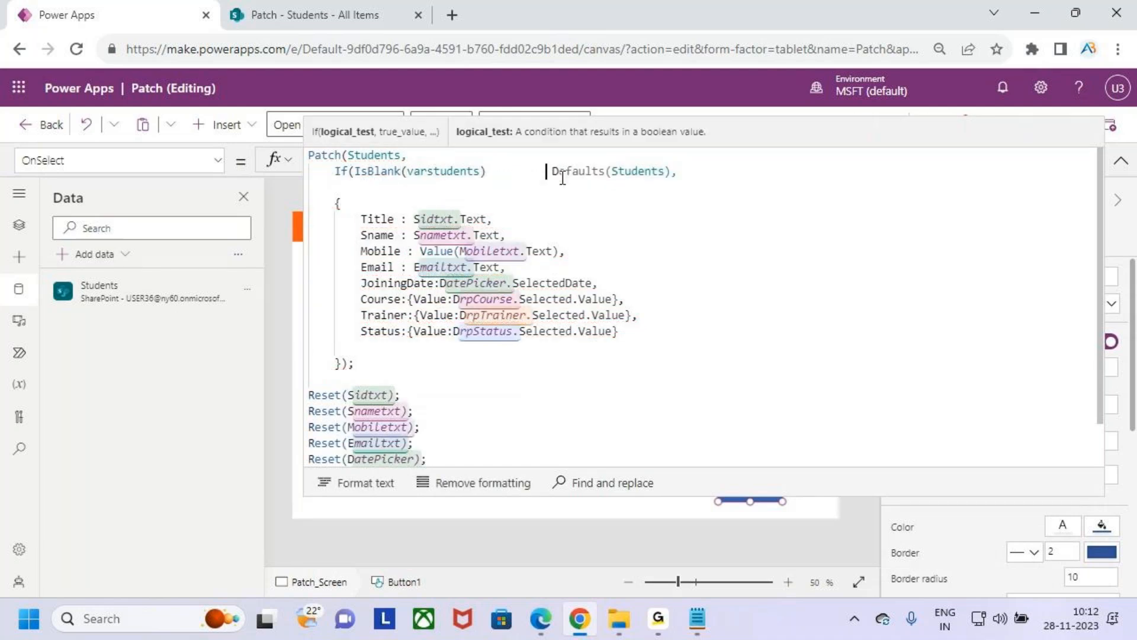
pyautogui.press('BackSpace')
pyautogui.press('BackSpace')
pyautogui.press('BackSpace')
pyautogui.press('BackSpace')
pyautogui.press('BackSpace')
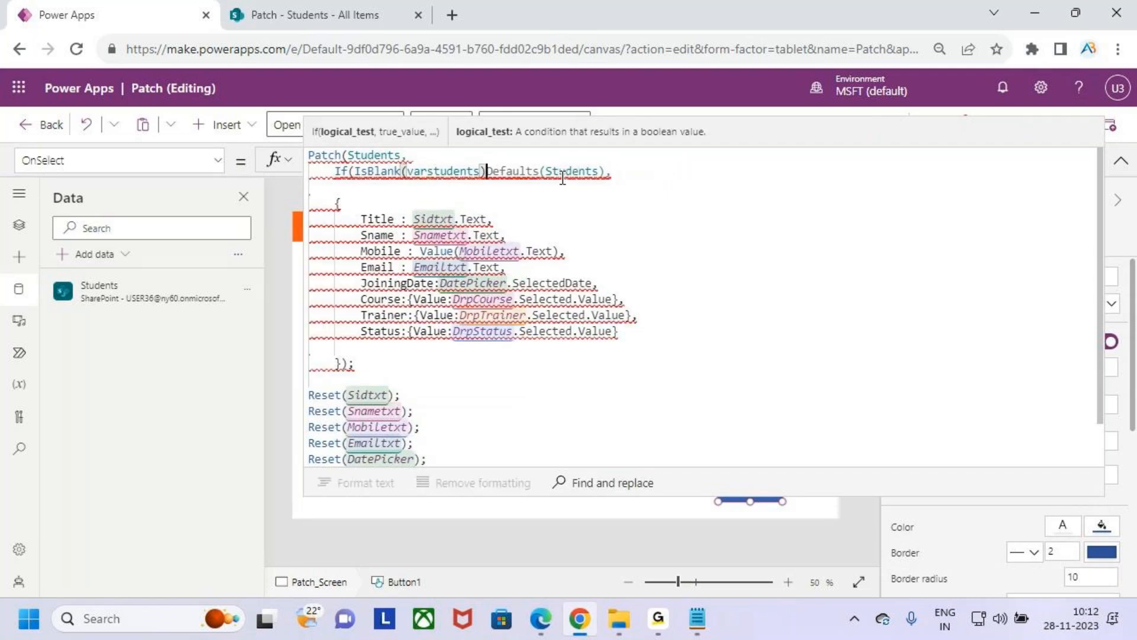
pyautogui.write(',')
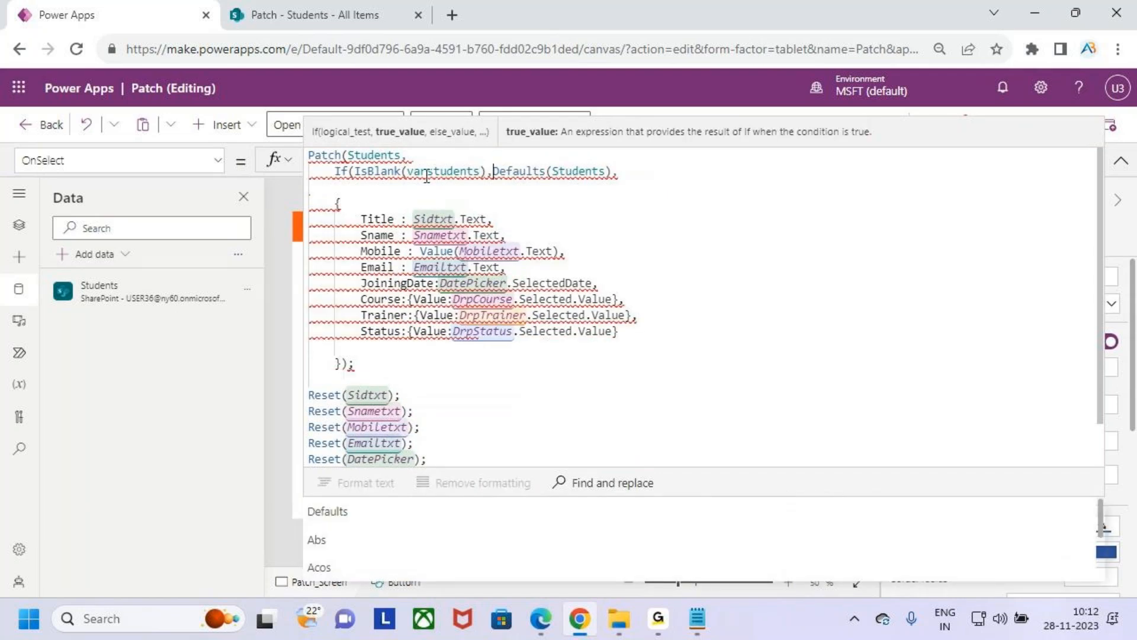
pyautogui.moveTo(513, 172); pyautogui.dragTo(612, 172)
pyautogui.click(621, 172)
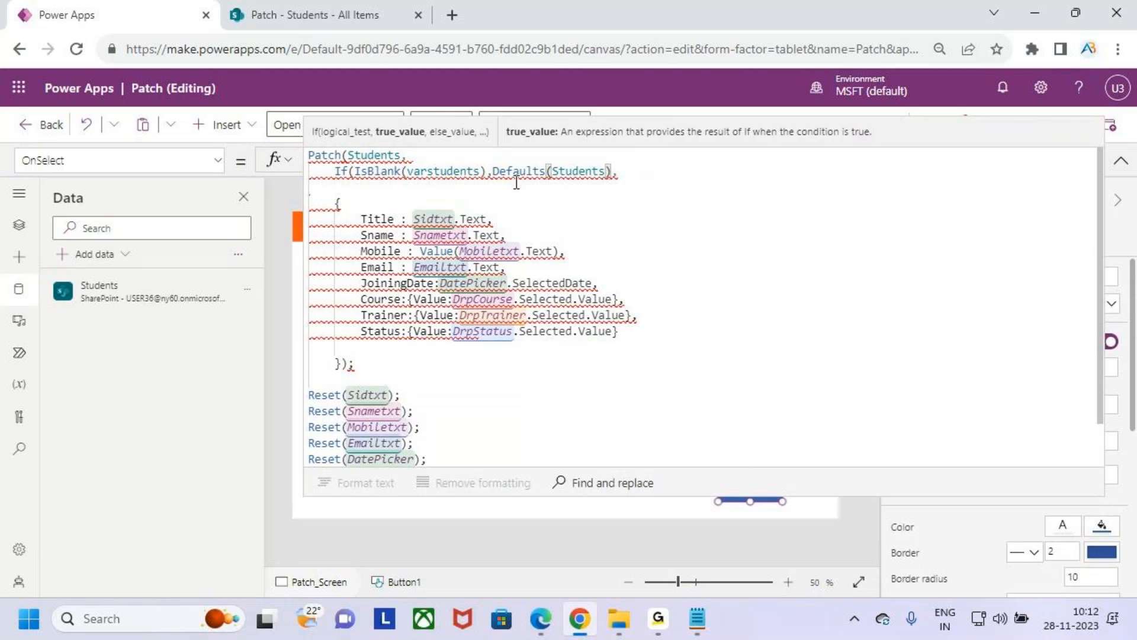
pyautogui.moveTo(356, 163)
pyautogui.mouseDown()
pyautogui.moveTo(465, 186)
pyautogui.moveTo(551, 183)
pyautogui.mouseUp()
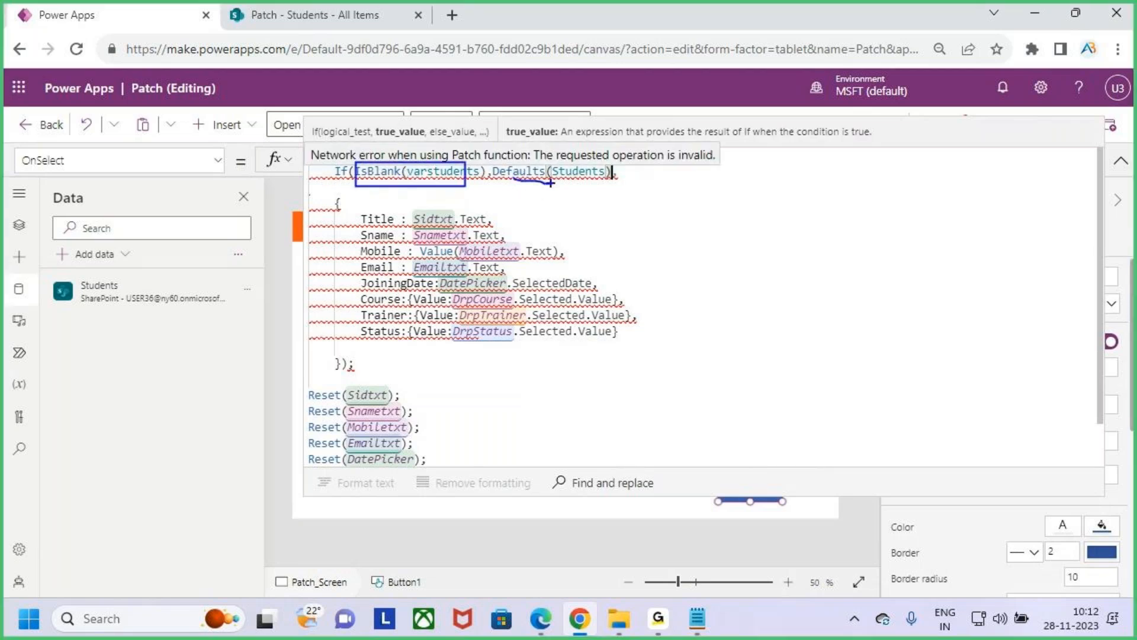
pyautogui.click(441, 173)
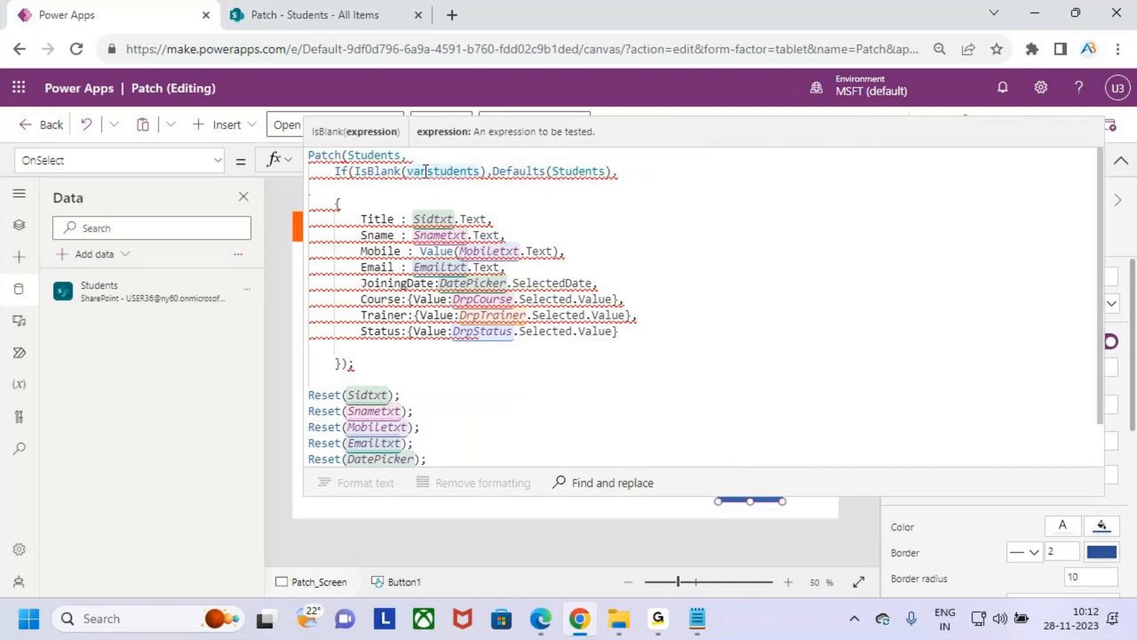
# - Examine the gallery's OnSelect formula to check how the varstudents variable is set
pyautogui.click(1121, 161)
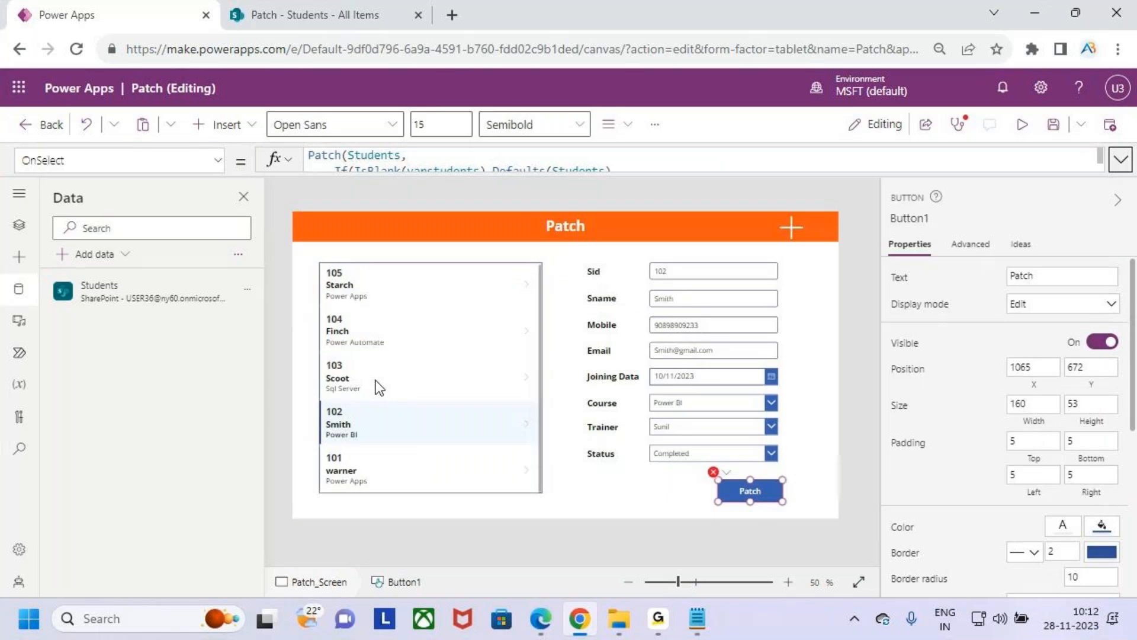
pyautogui.click(393, 323)
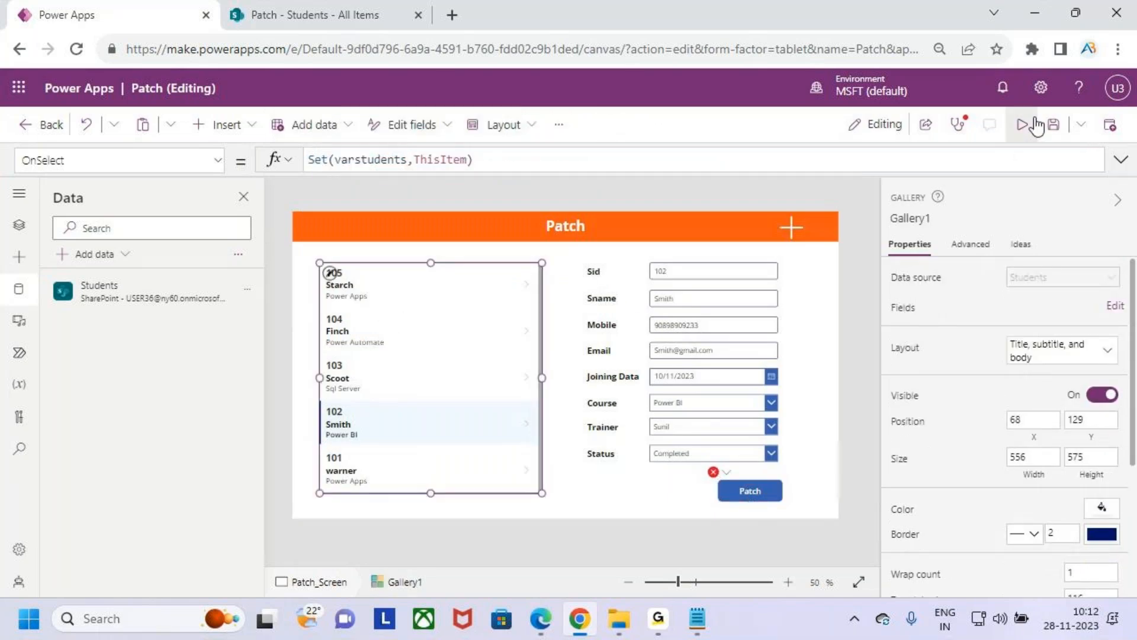
pyautogui.click(1075, 163)
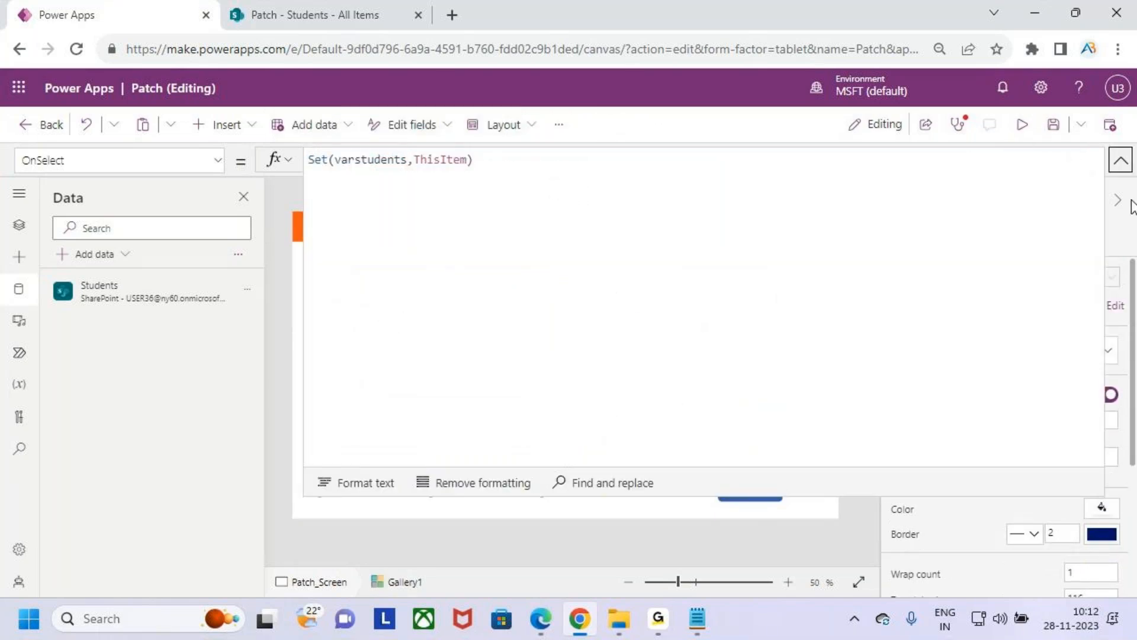
pyautogui.click(1120, 160)
# - Add varstudents as the If's else result in the Patch button's OnSelect formula, closing the If and ending it with a comma
pyautogui.click(748, 490)
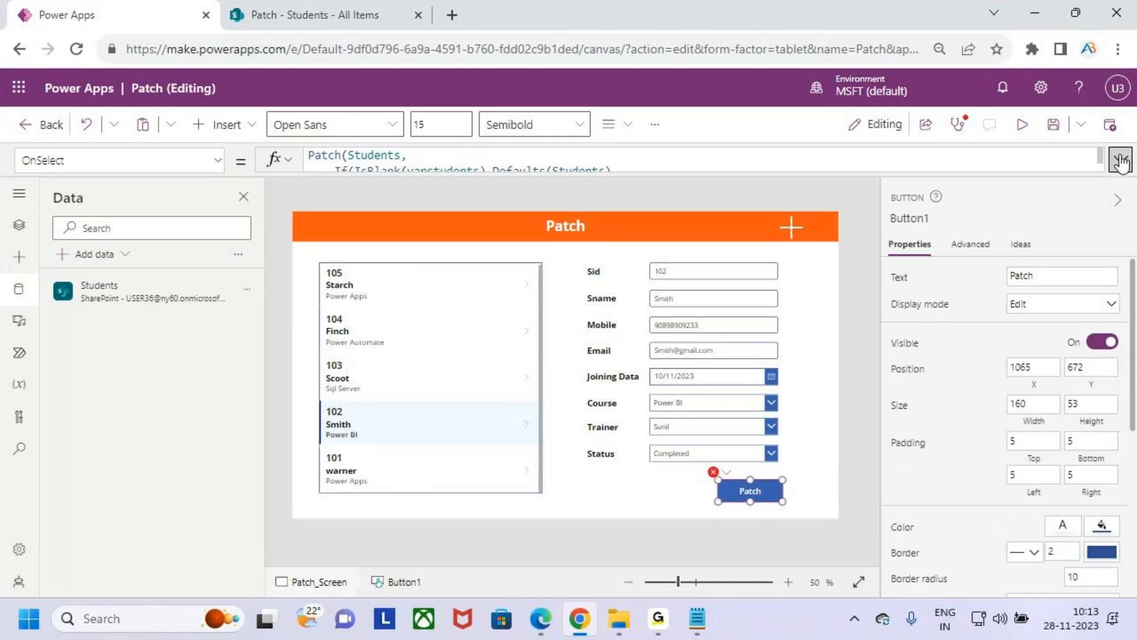
pyautogui.click(1120, 160)
pyautogui.click(645, 177)
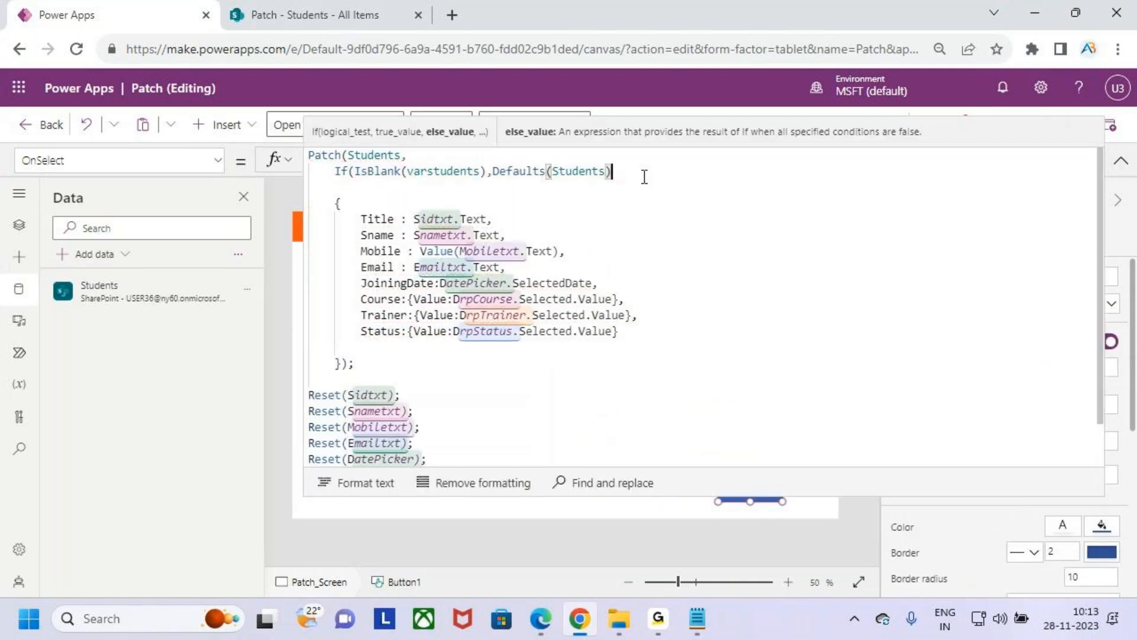
pyautogui.write(',')
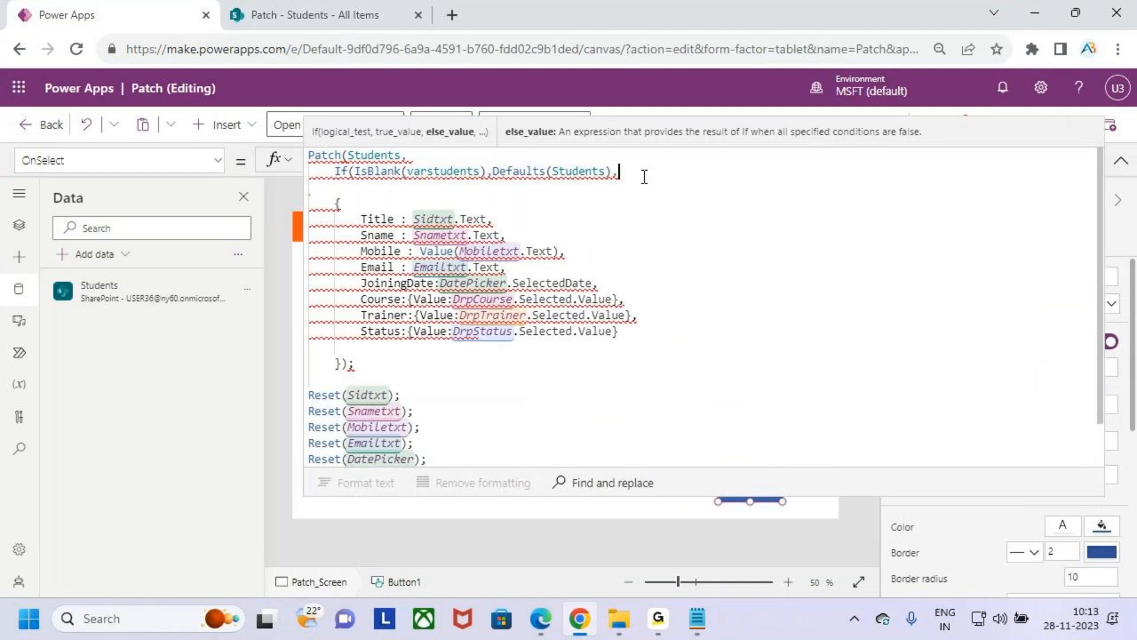
pyautogui.write('var')
pyautogui.press('Down')
pyautogui.press('Tab')
pyautogui.write(')')
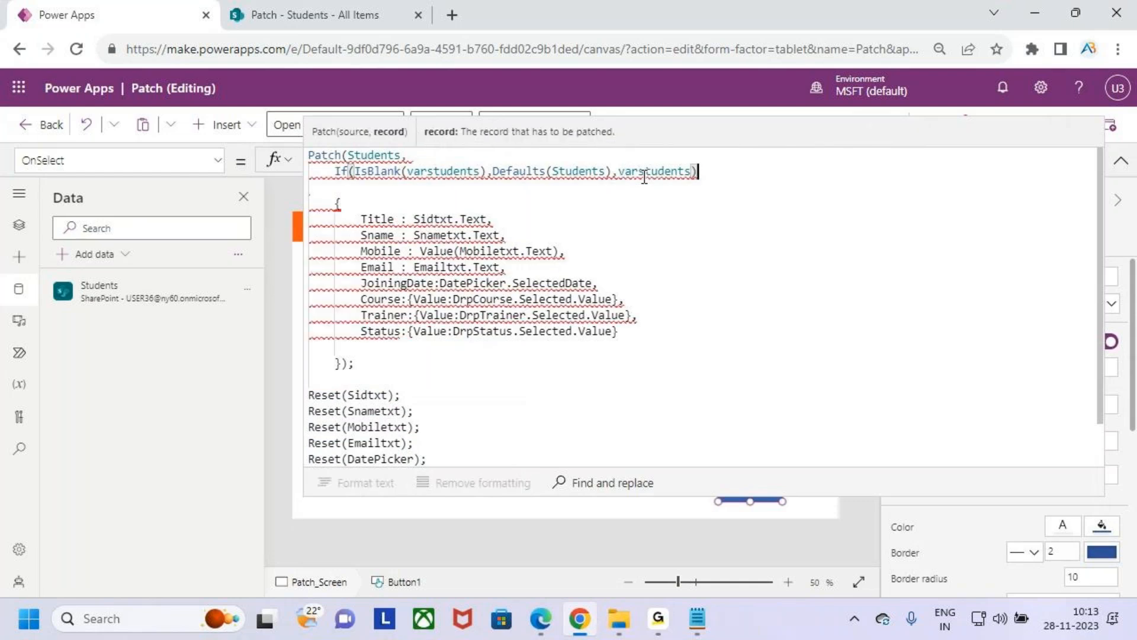
pyautogui.write(',')
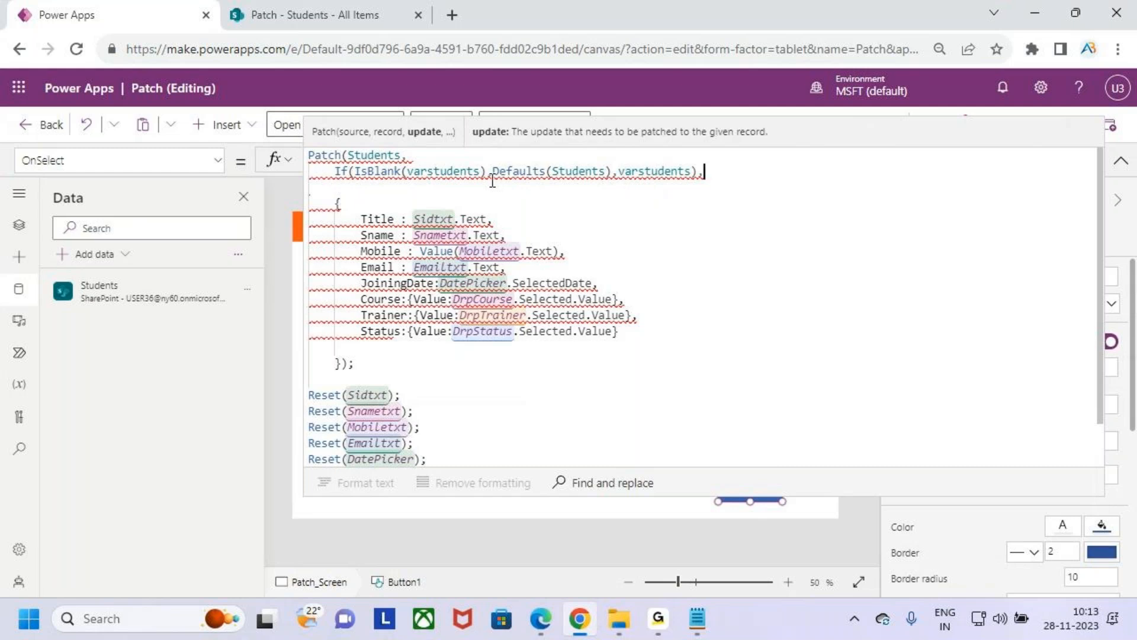
# - Review the If condition with its two results and the rest of the Patch button's formula down to the Reset calls
pyautogui.hotkey('ctrl', '2')
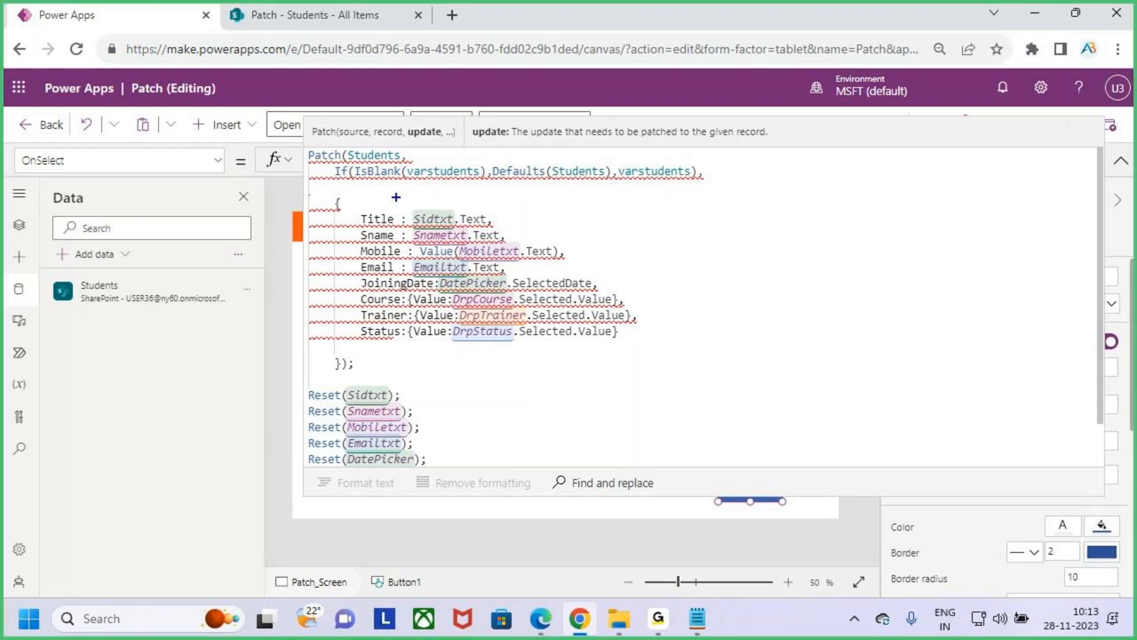
pyautogui.moveTo(353, 166); pyautogui.dragTo(484, 185)
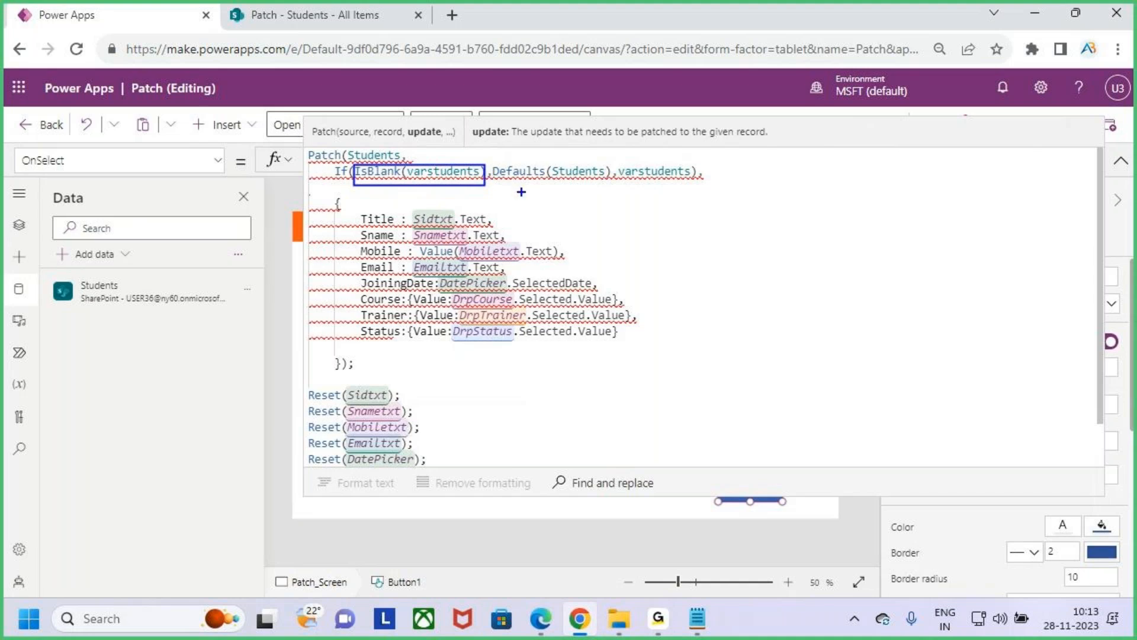
pyautogui.moveTo(510, 184)
pyautogui.mouseDown()
pyautogui.moveTo(606, 184)
pyautogui.moveTo(490, 178)
pyautogui.moveTo(510, 190)
pyautogui.mouseUp()
pyautogui.moveTo(411, 142); pyautogui.dragTo(422, 181)
pyautogui.moveTo(632, 182)
pyautogui.mouseDown()
pyautogui.moveTo(688, 141)
pyautogui.moveTo(625, 177)
pyautogui.moveTo(646, 185)
pyautogui.mouseUp()
pyautogui.moveTo(659, 104); pyautogui.dragTo(660, 136)
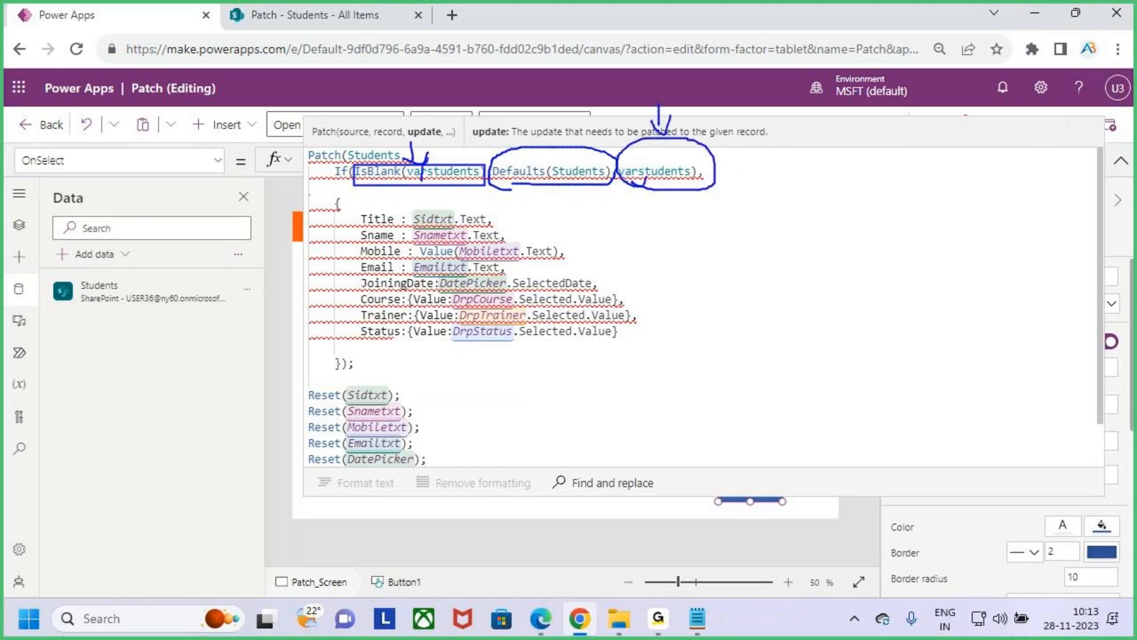
pyautogui.press('Escape')
pyautogui.click(488, 380)
pyautogui.click(641, 335)
pyautogui.click(378, 371)
pyautogui.scroll(-1, 492, 403)
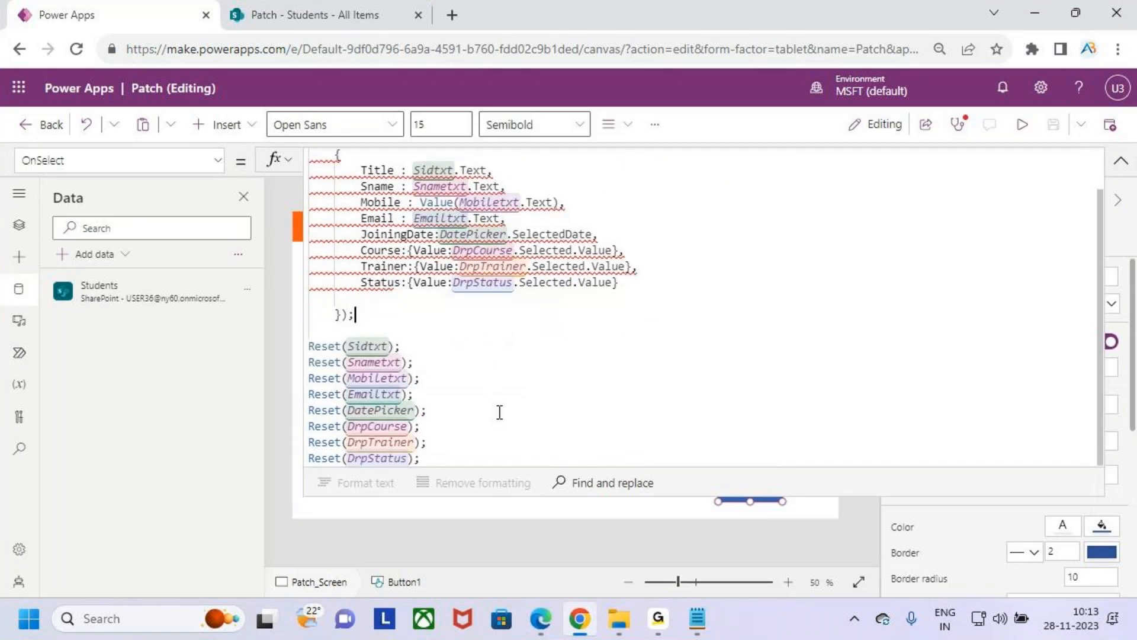
pyautogui.scroll(1, 499, 412)
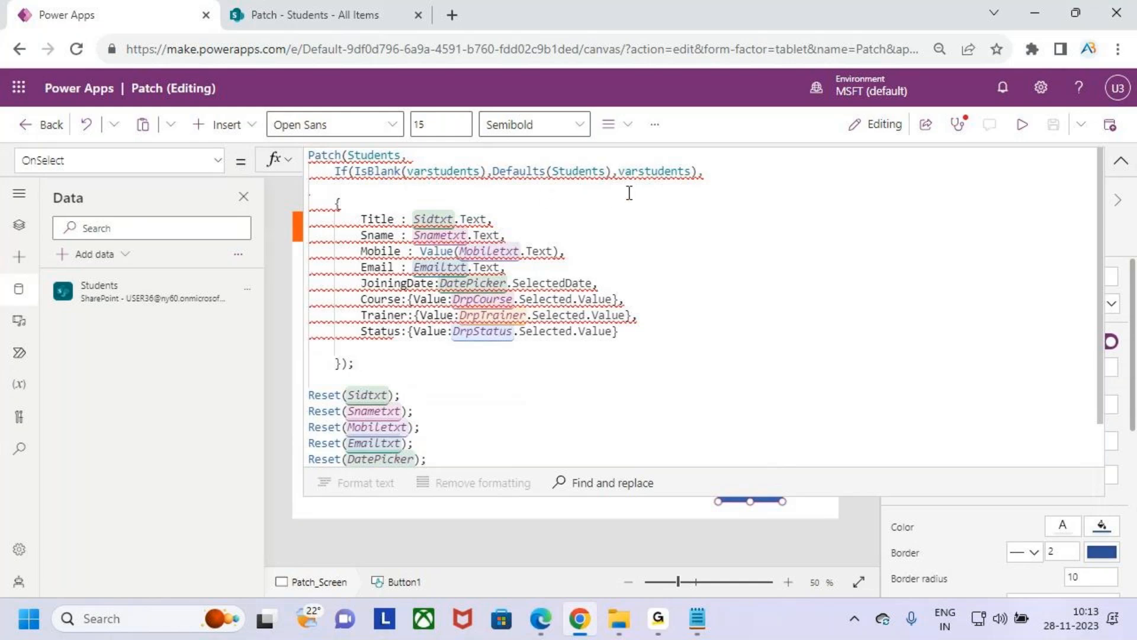
pyautogui.click(759, 186)
# - Examine the runtime errors for Patch_Screen in the App checker against the OnSelect formula, and close the checker
pyautogui.click(958, 124)
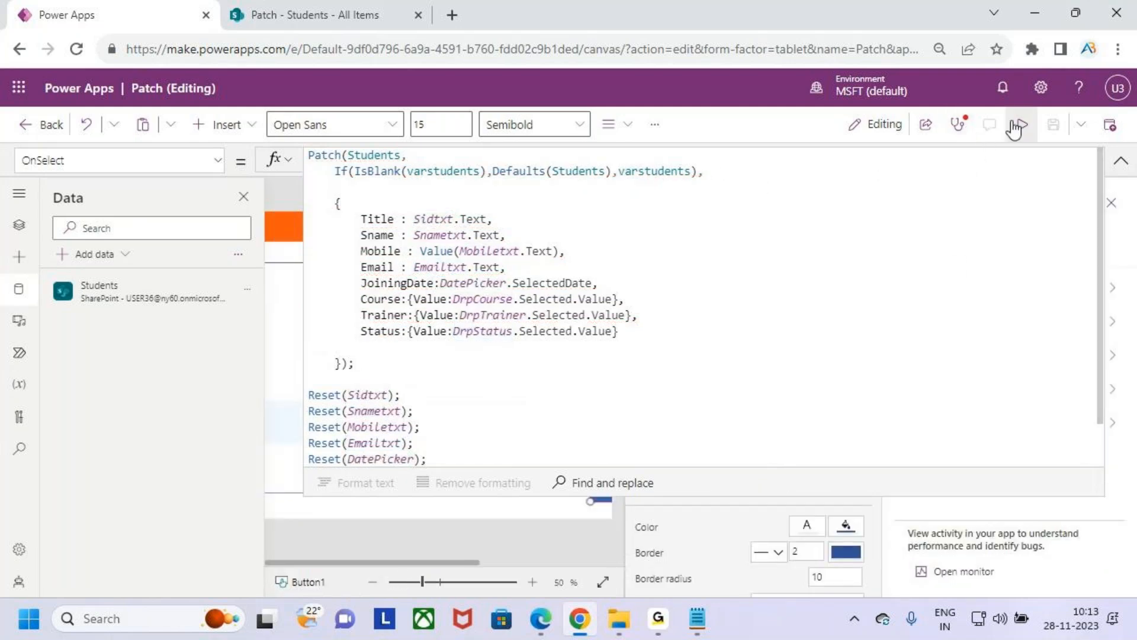
pyautogui.click(1121, 159)
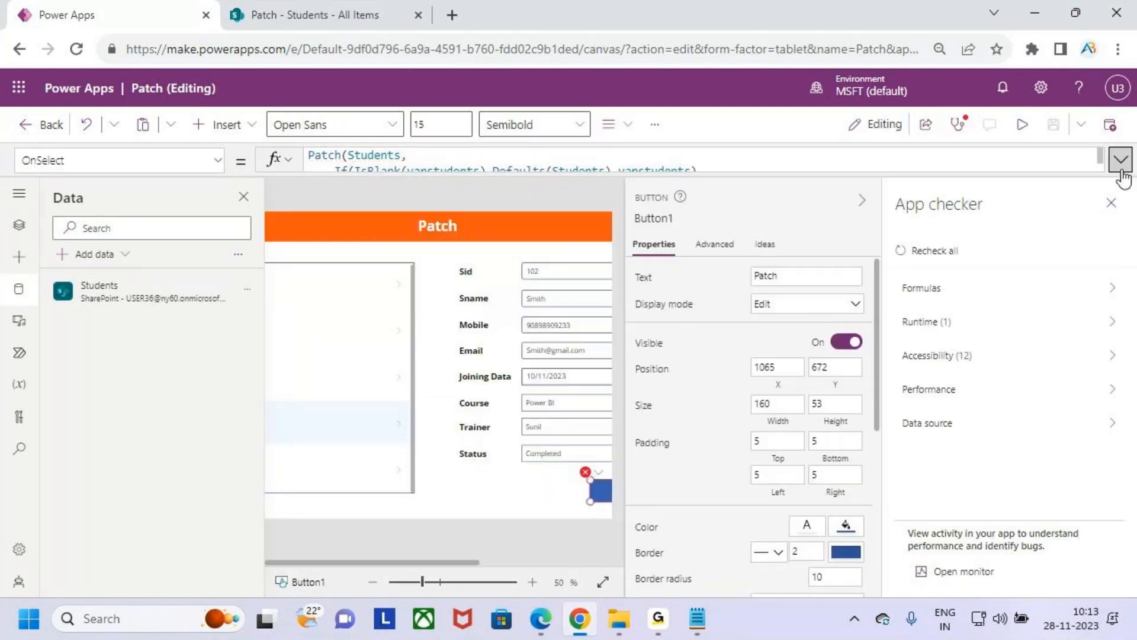
pyautogui.click(955, 127)
pyautogui.click(955, 127)
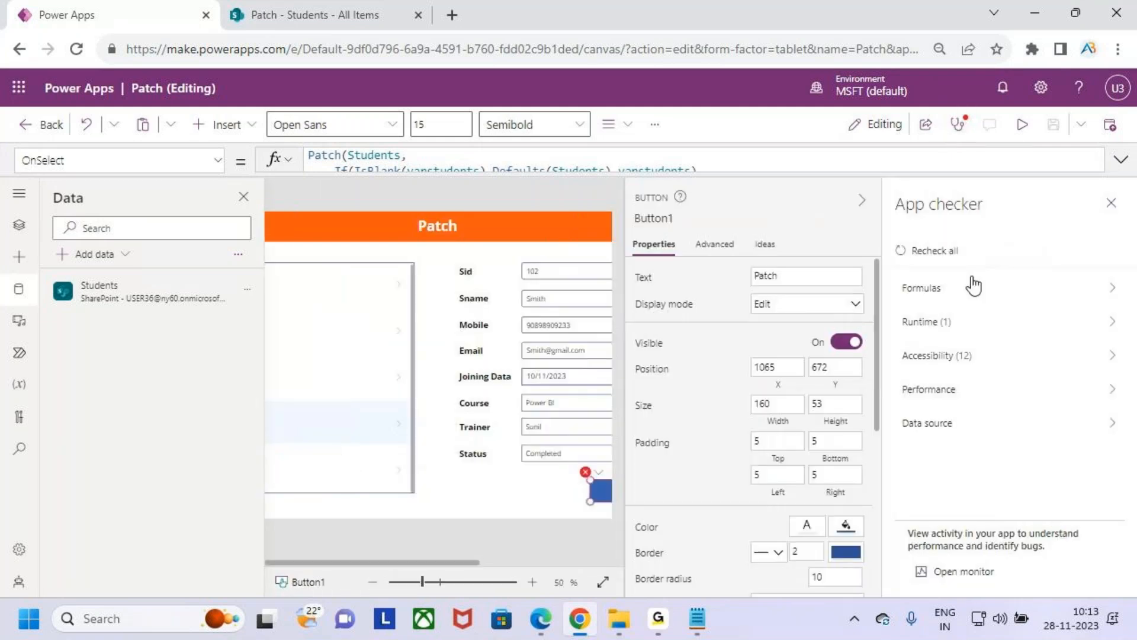
pyautogui.click(969, 323)
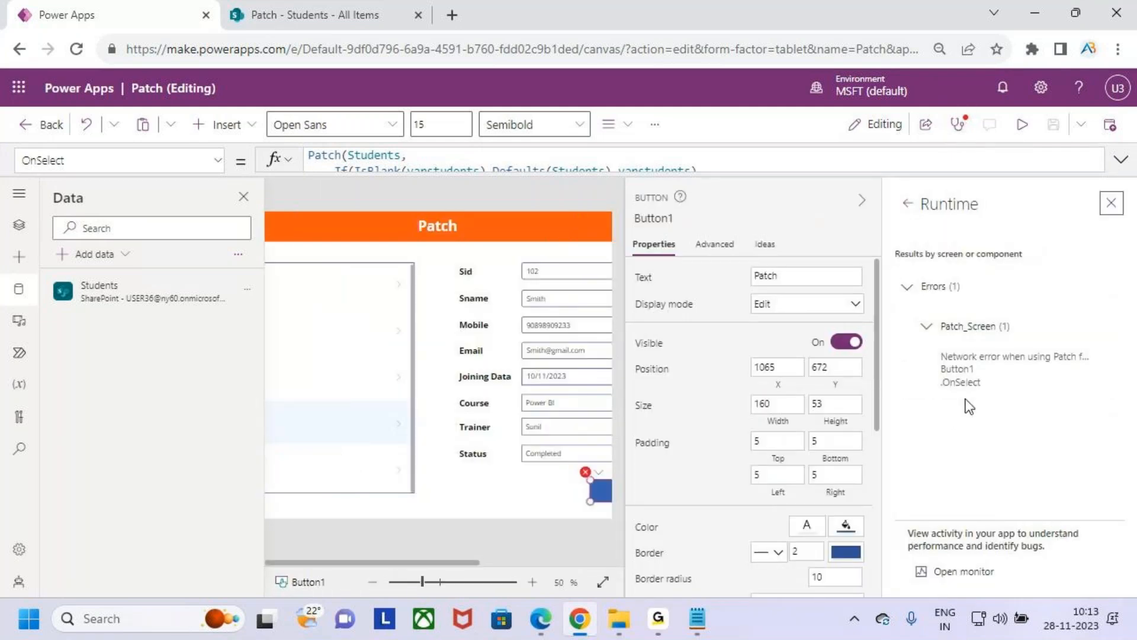
pyautogui.click(1120, 159)
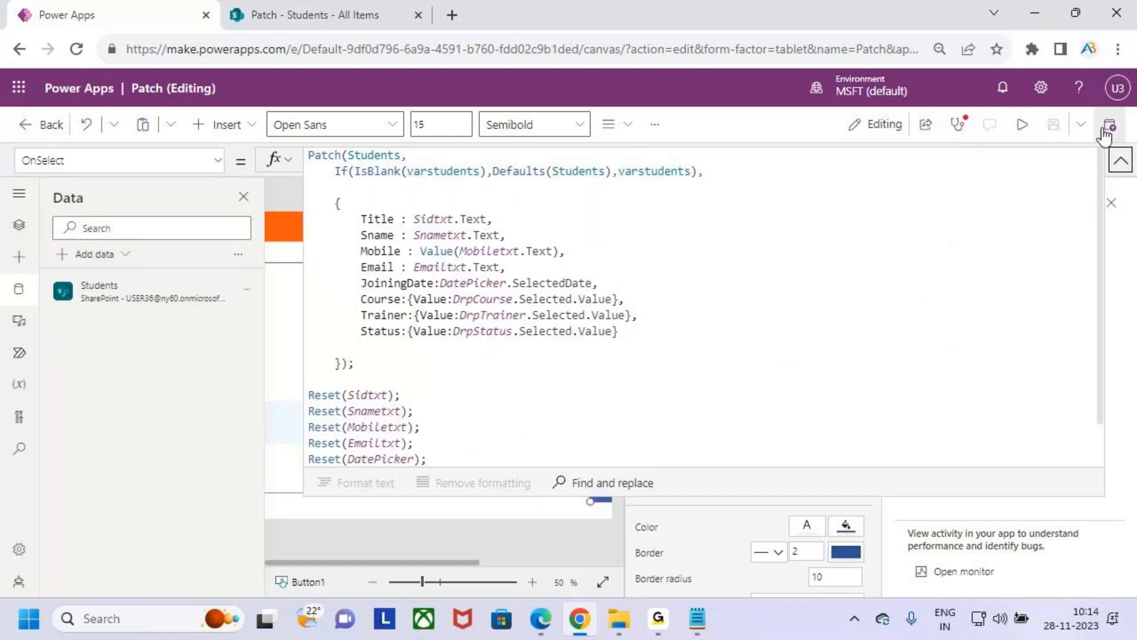
pyautogui.click(1120, 160)
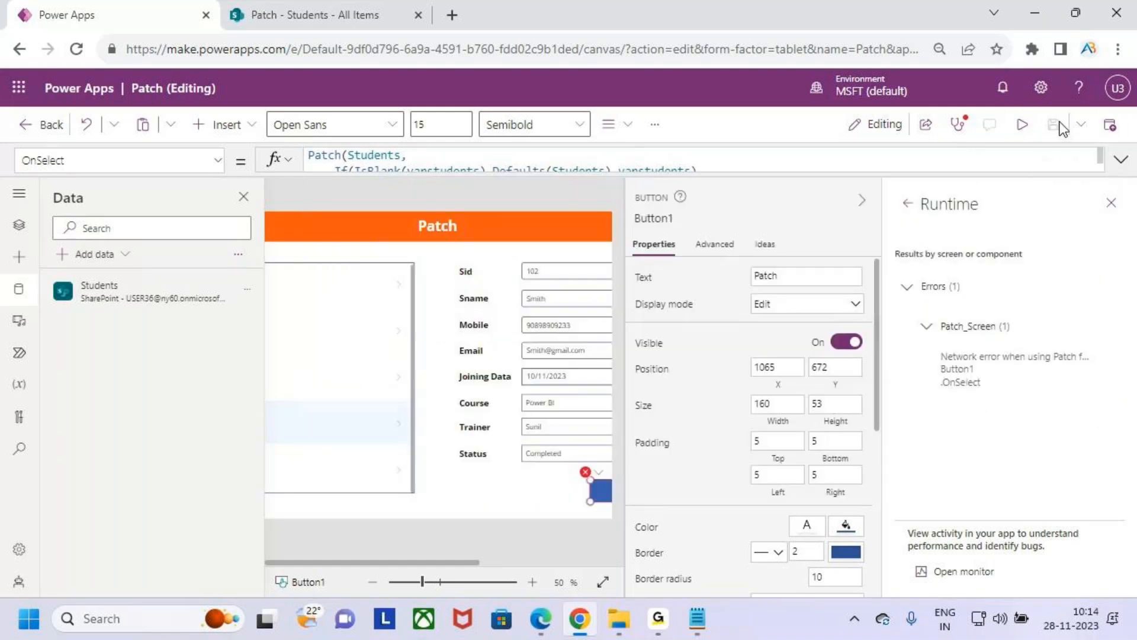
pyautogui.click(1112, 204)
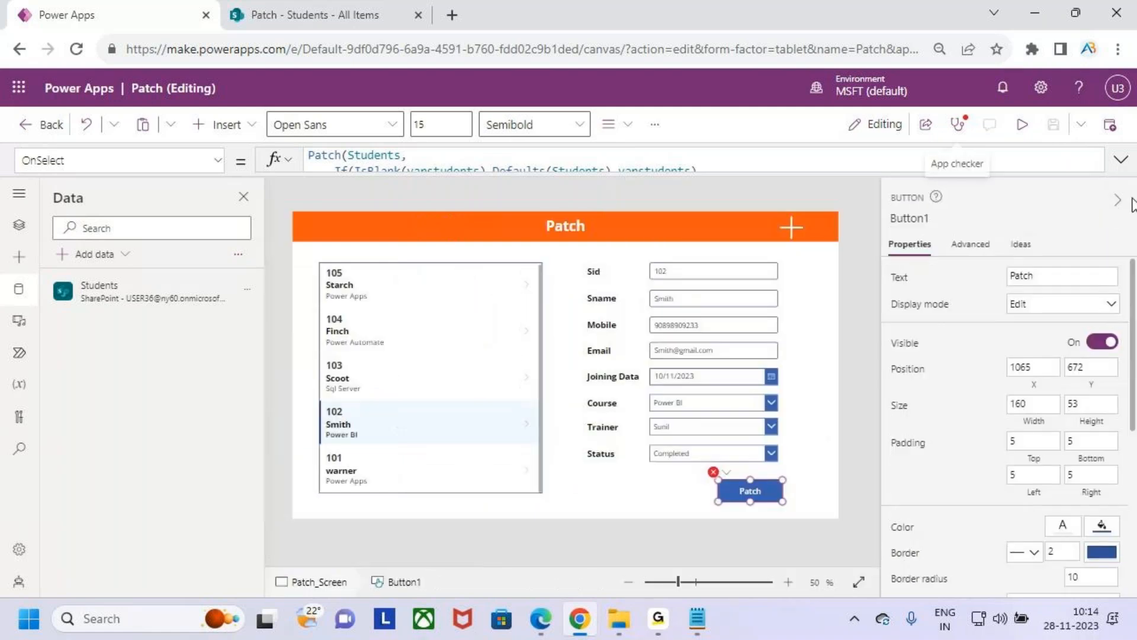
# - Publish this version of the Patch app
pyautogui.click(1110, 125)
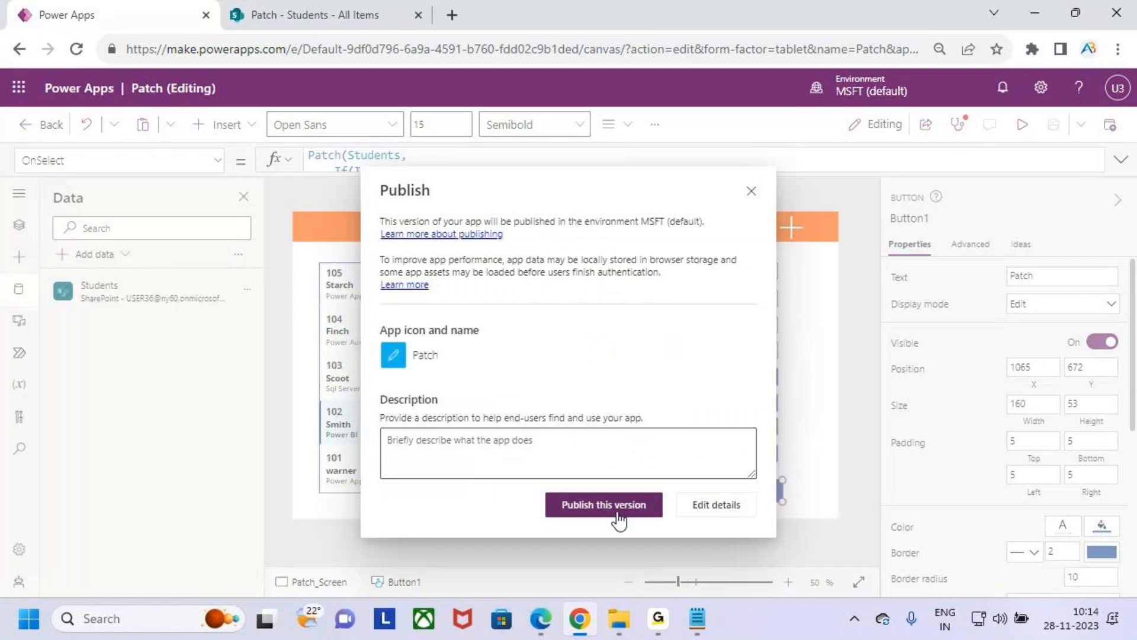
pyautogui.click(615, 518)
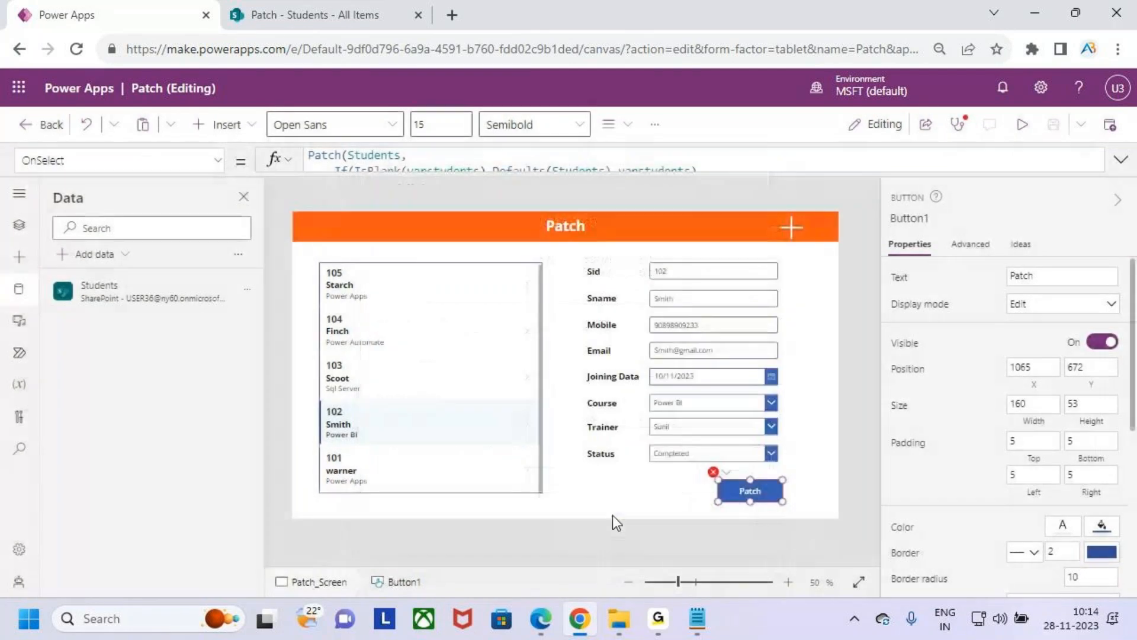
# - Reload the Patch app in the editor and dismiss the welcome and read-only notices
pyautogui.click(74, 51)
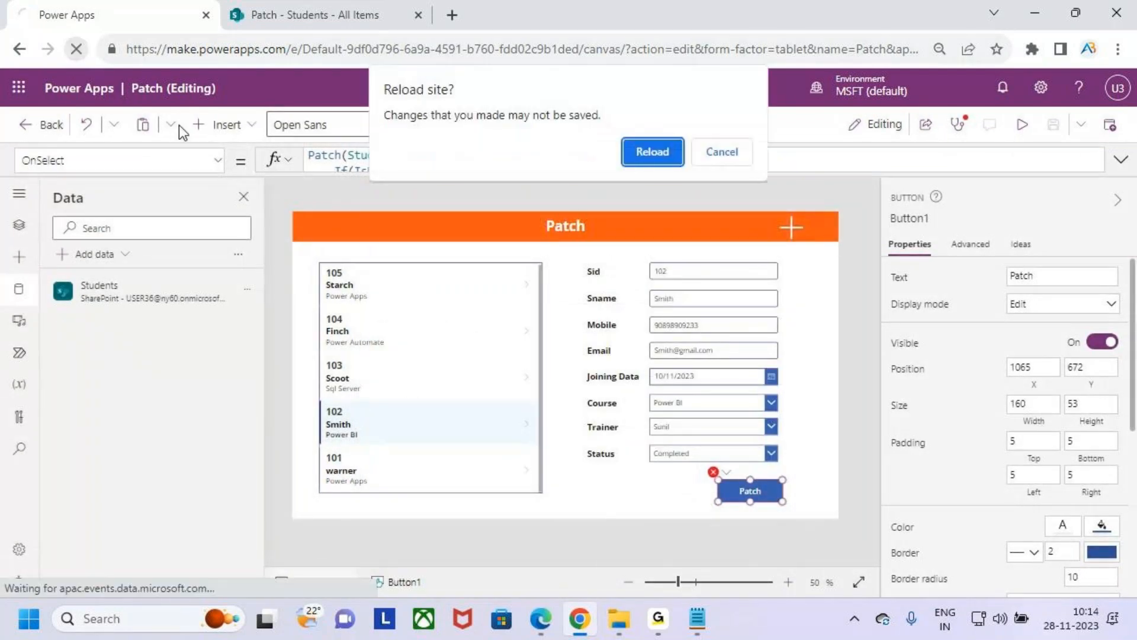
pyautogui.click(647, 147)
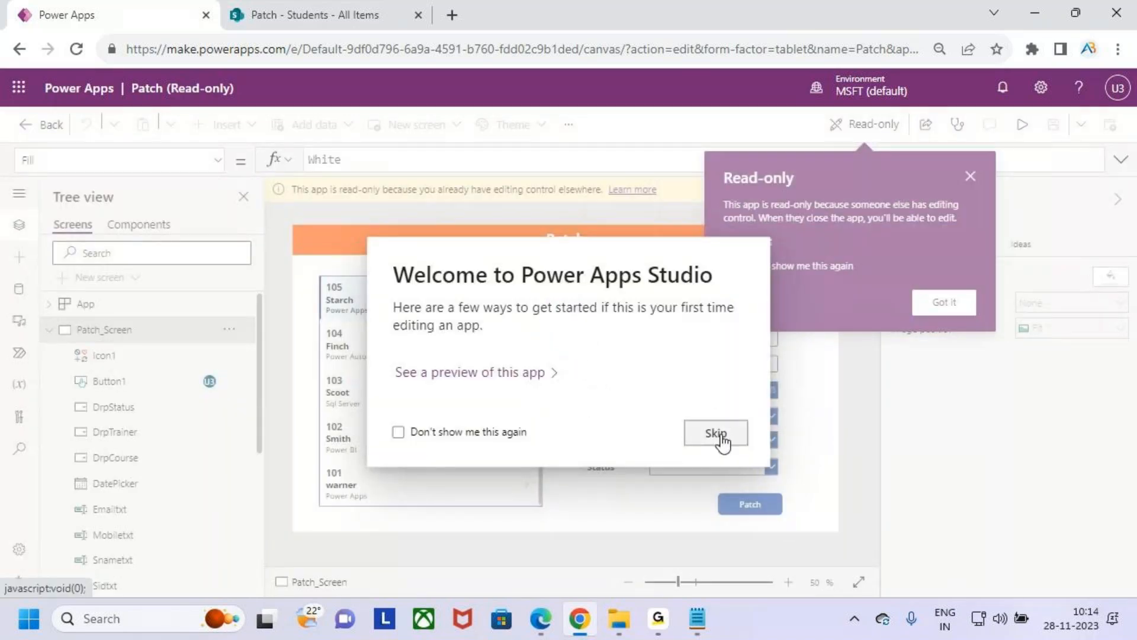
pyautogui.click(717, 433)
pyautogui.click(834, 190)
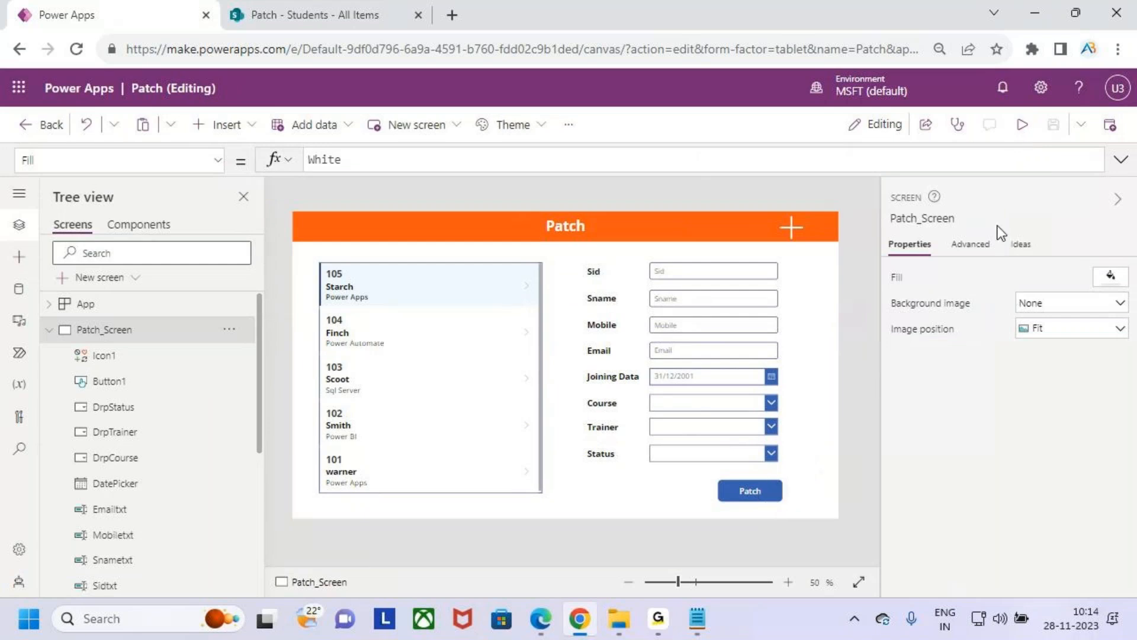
pyautogui.click(1023, 124)
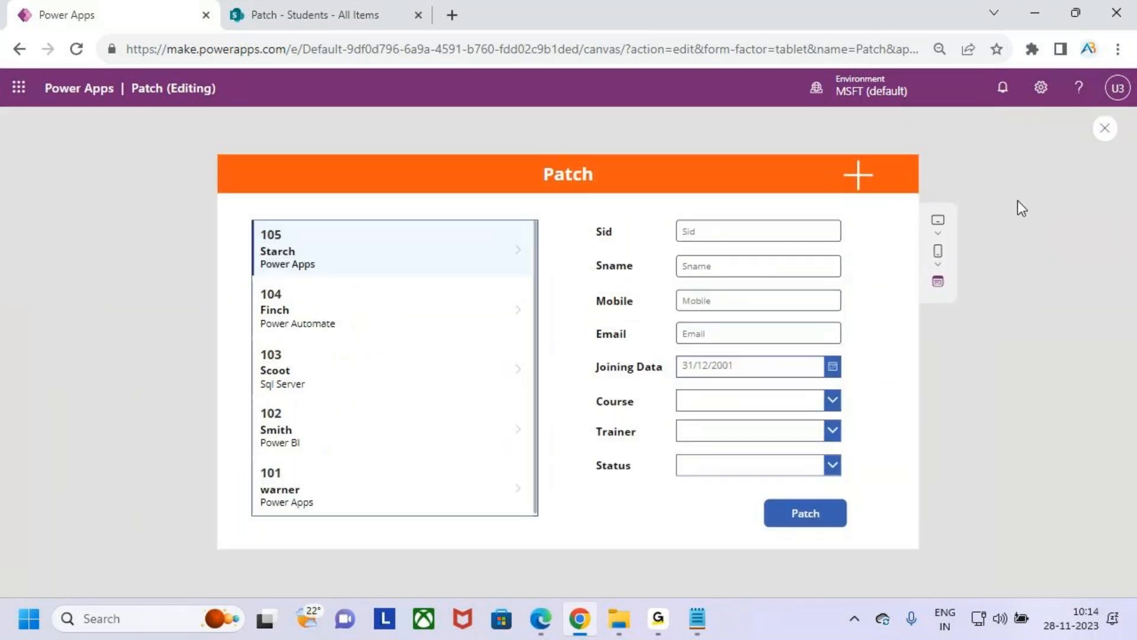
pyautogui.press('Escape')
pyautogui.click(727, 417)
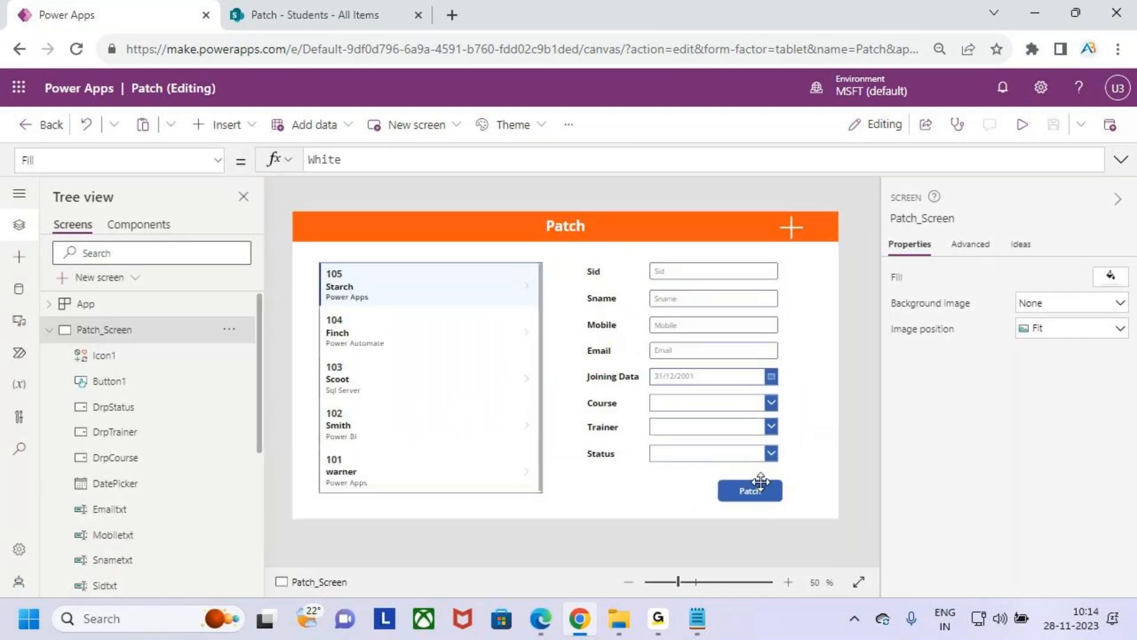
# - Examine the IsBlank(varstudents) condition in the Patch button's OnSelect formula against the student gallery
pyautogui.click(761, 481)
pyautogui.click(749, 170)
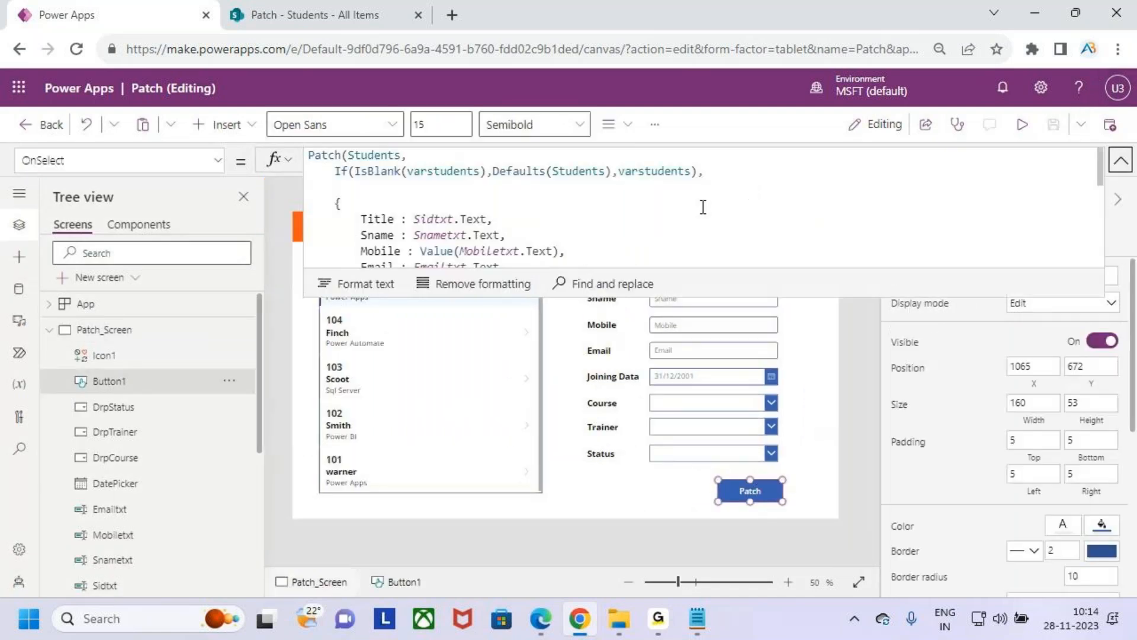
pyautogui.click(340, 203)
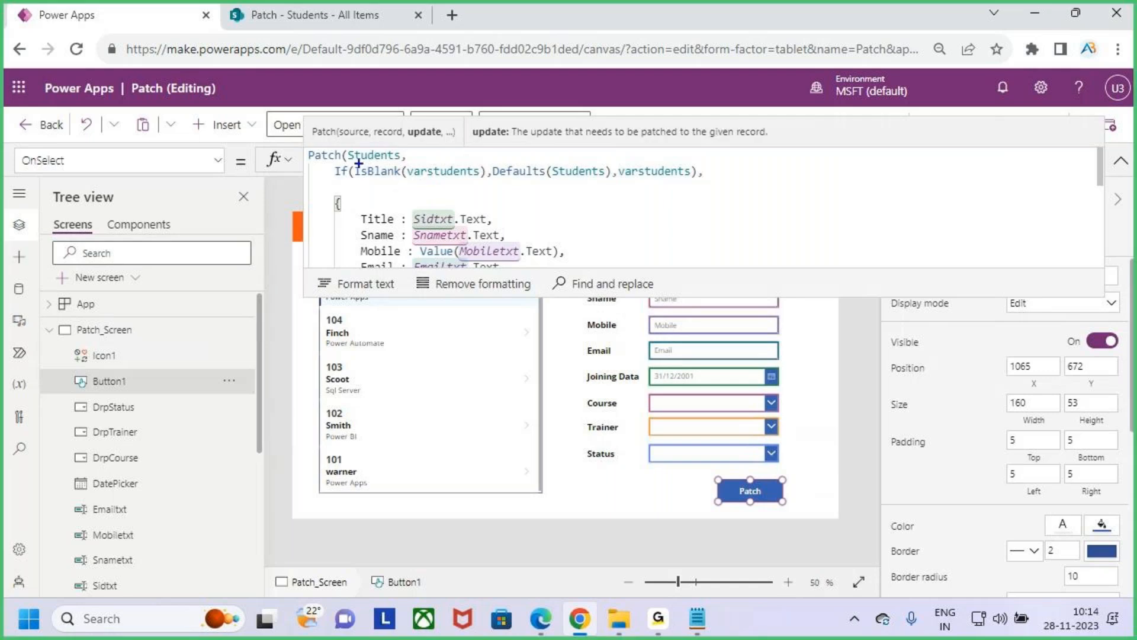
pyautogui.moveTo(417, 181)
pyautogui.mouseDown()
pyautogui.moveTo(487, 171)
pyautogui.moveTo(410, 160)
pyautogui.mouseUp()
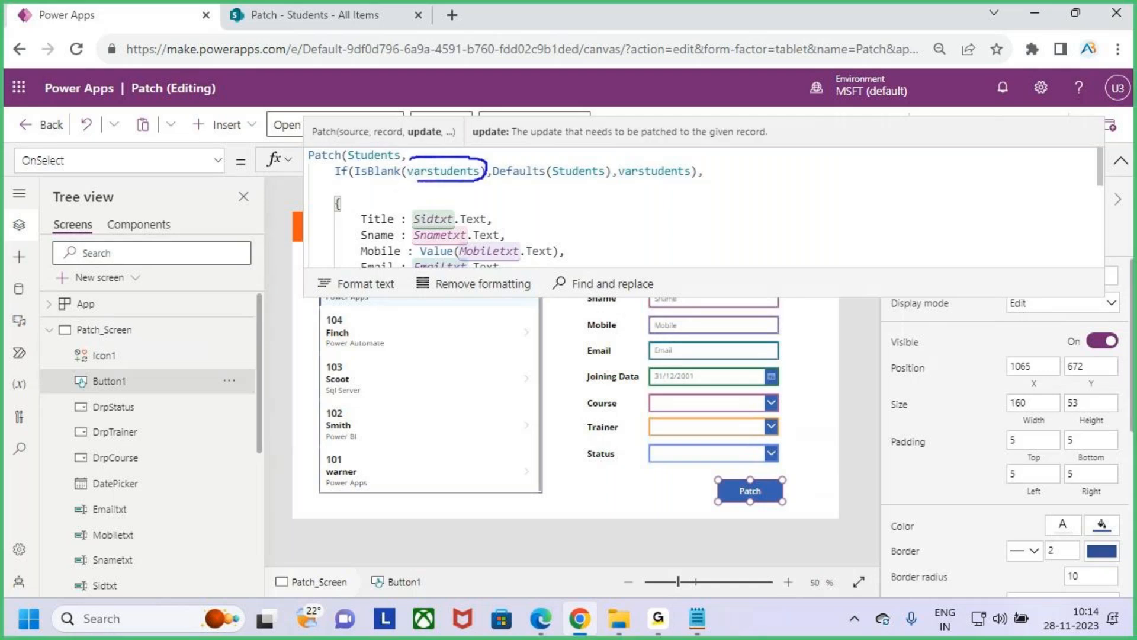
pyautogui.press('Escape')
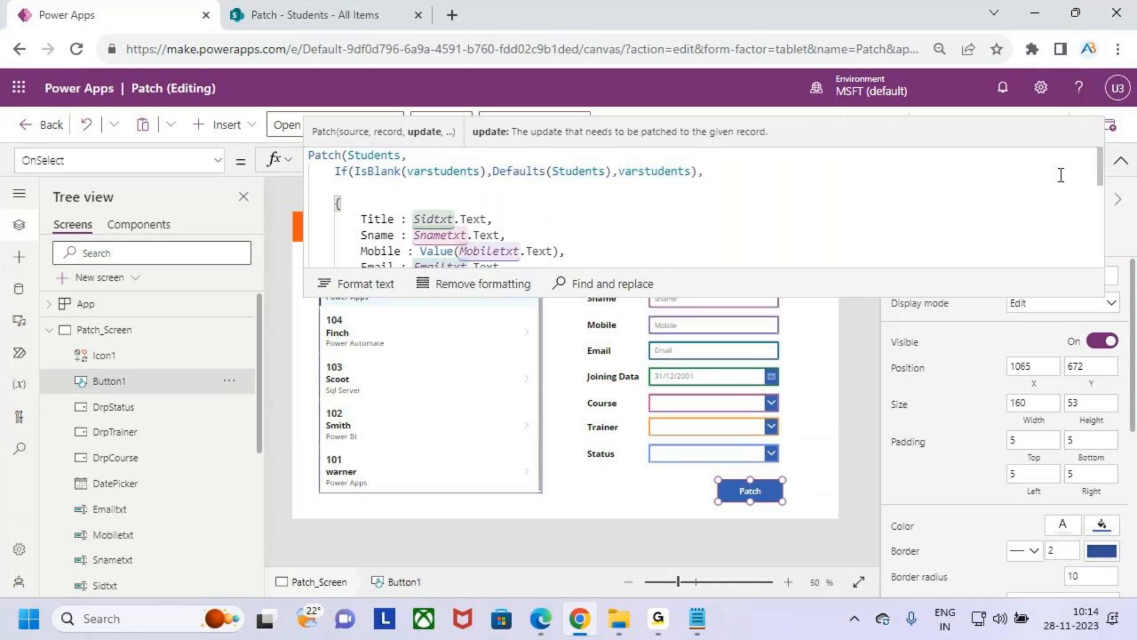
pyautogui.click(1120, 160)
pyautogui.moveTo(384, 290); pyautogui.dragTo(441, 233)
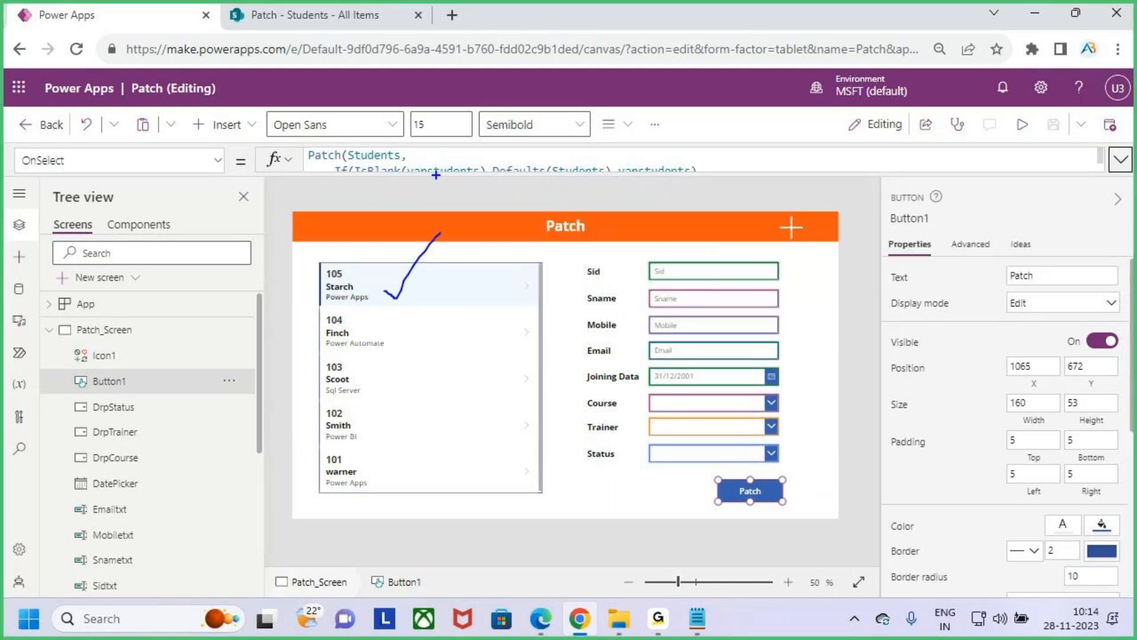
pyautogui.press('Escape')
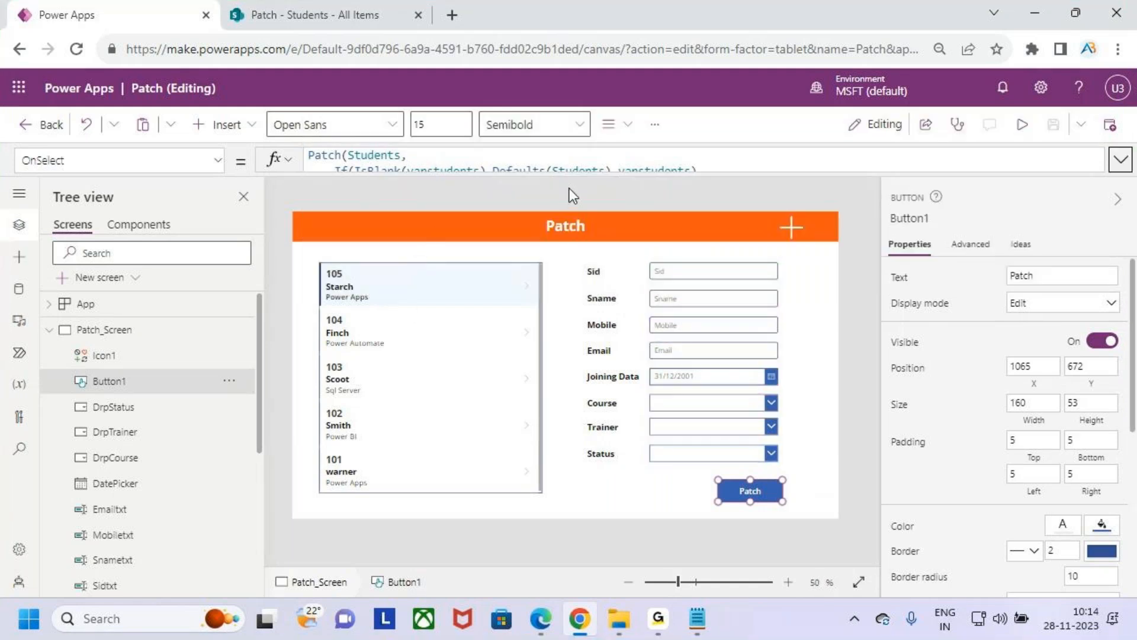
# - Review how the If in the Patch button's OnSelect formula uses varstudents in its condition and result, and collapse the formula
pyautogui.click(570, 175)
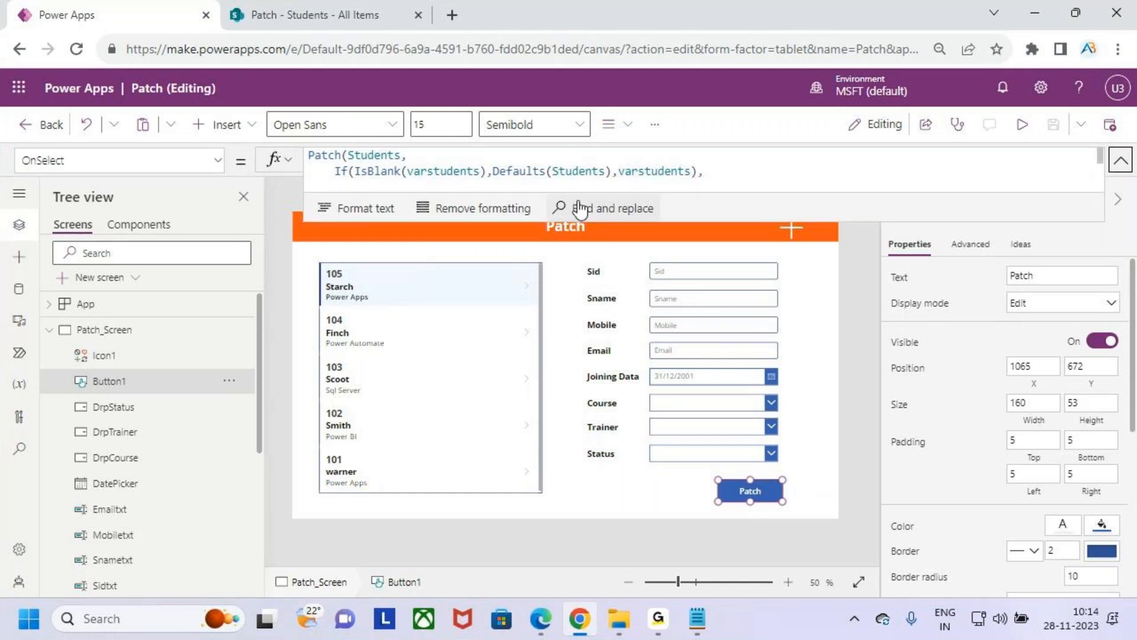
pyautogui.moveTo(412, 158); pyautogui.dragTo(467, 182)
pyautogui.moveTo(407, 291); pyautogui.dragTo(430, 250)
pyautogui.moveTo(437, 139); pyautogui.dragTo(436, 156)
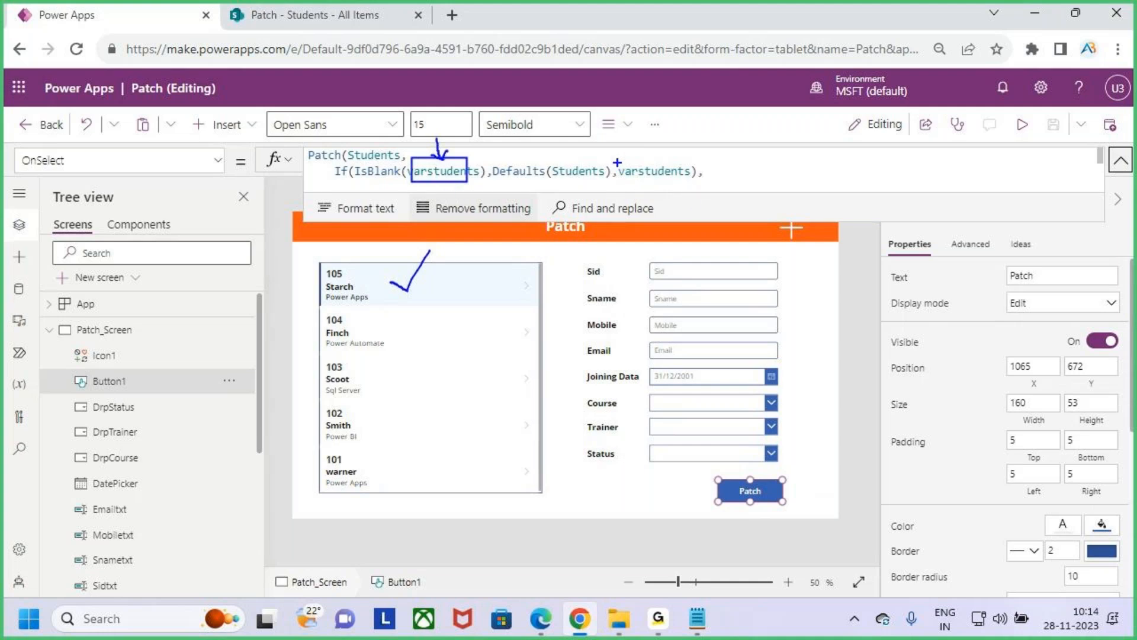
pyautogui.moveTo(619, 157)
pyautogui.mouseDown()
pyautogui.moveTo(672, 183)
pyautogui.moveTo(713, 184)
pyautogui.mouseUp()
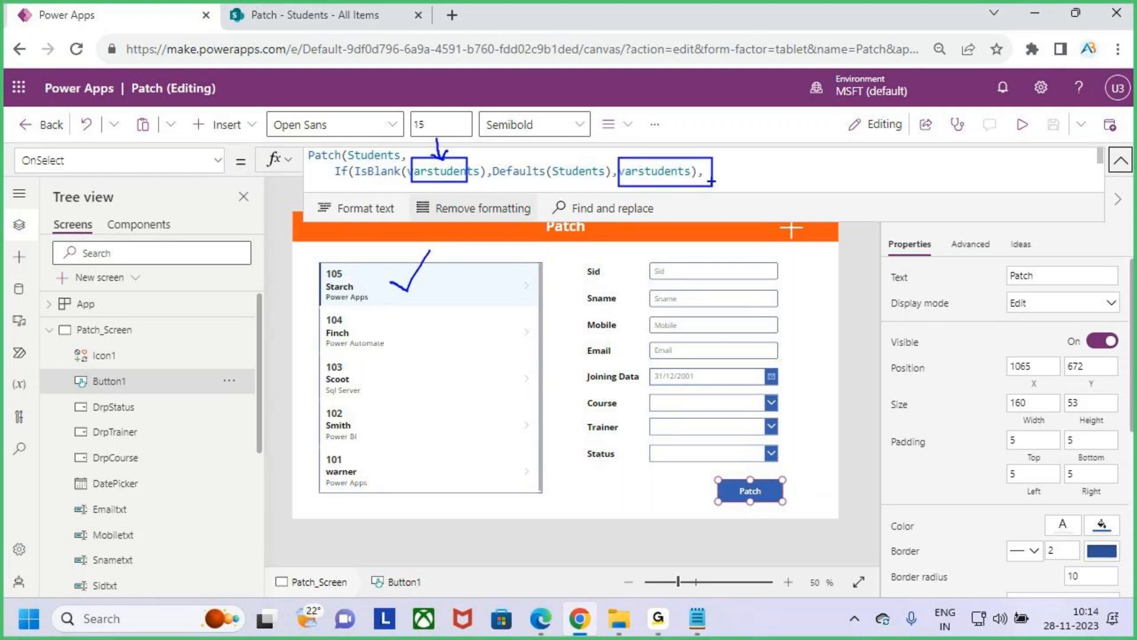
pyautogui.press('Escape')
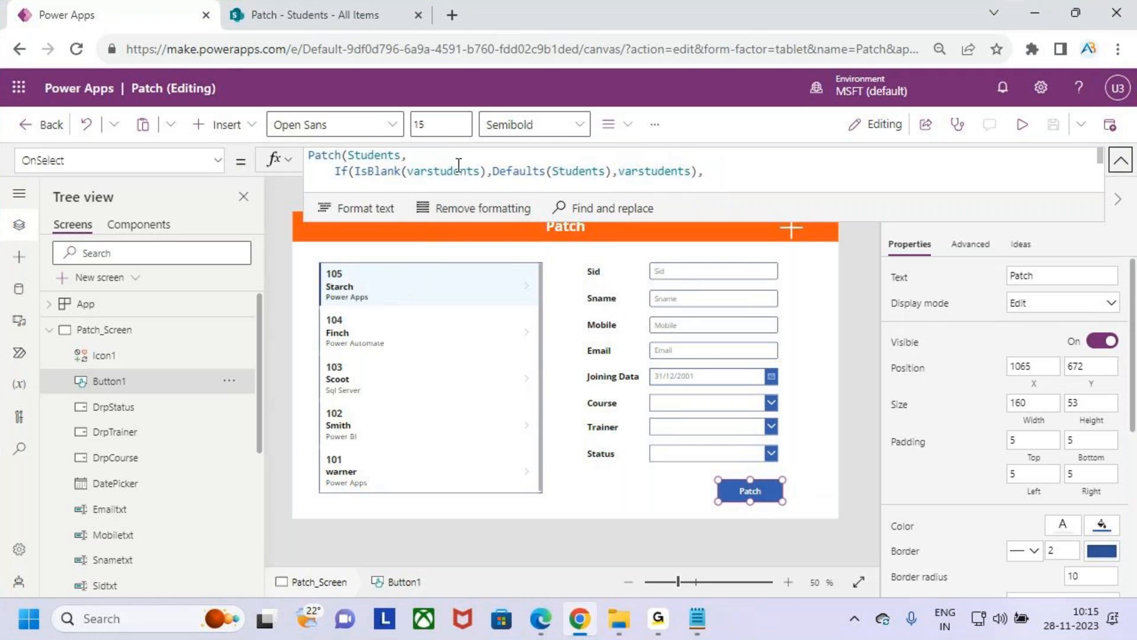
pyautogui.hotkey('ctrl', '2')
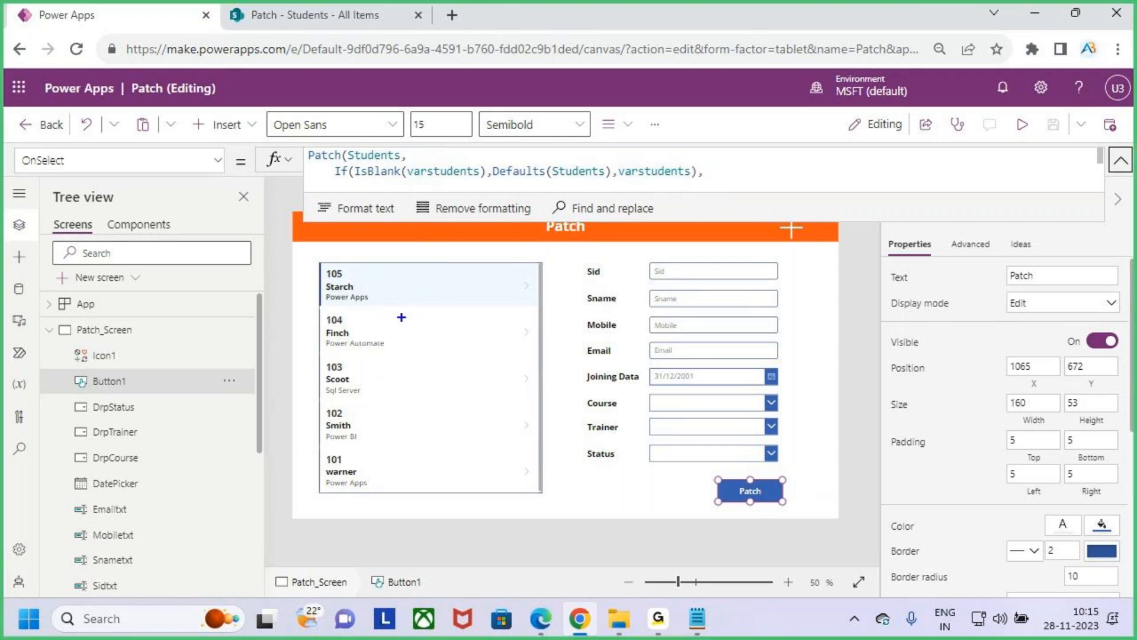
pyautogui.moveTo(413, 183); pyautogui.dragTo(569, 182)
pyautogui.press('Escape')
pyautogui.click(1121, 160)
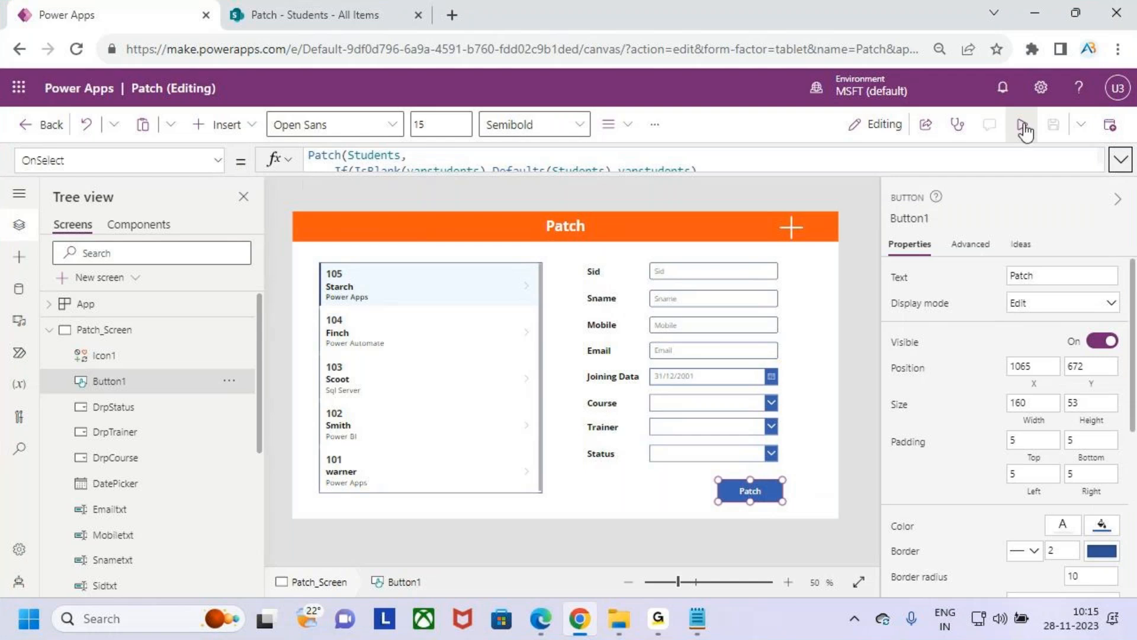
# - Preview the app and fill in a new student with Sid 106 plus the student's name, mobile number and email
pyautogui.click(1023, 125)
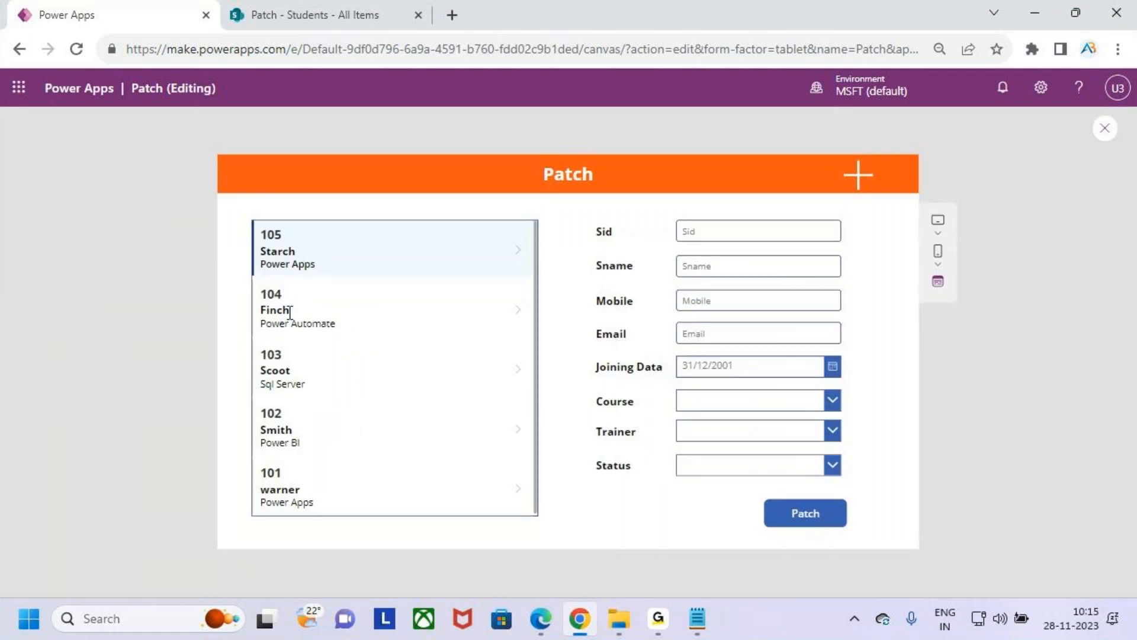
pyautogui.hotkey('ctrl', '2')
pyautogui.moveTo(661, 210)
pyautogui.mouseDown()
pyautogui.moveTo(792, 426)
pyautogui.moveTo(847, 484)
pyautogui.mouseUp()
pyautogui.press('Escape')
pyautogui.click(749, 231)
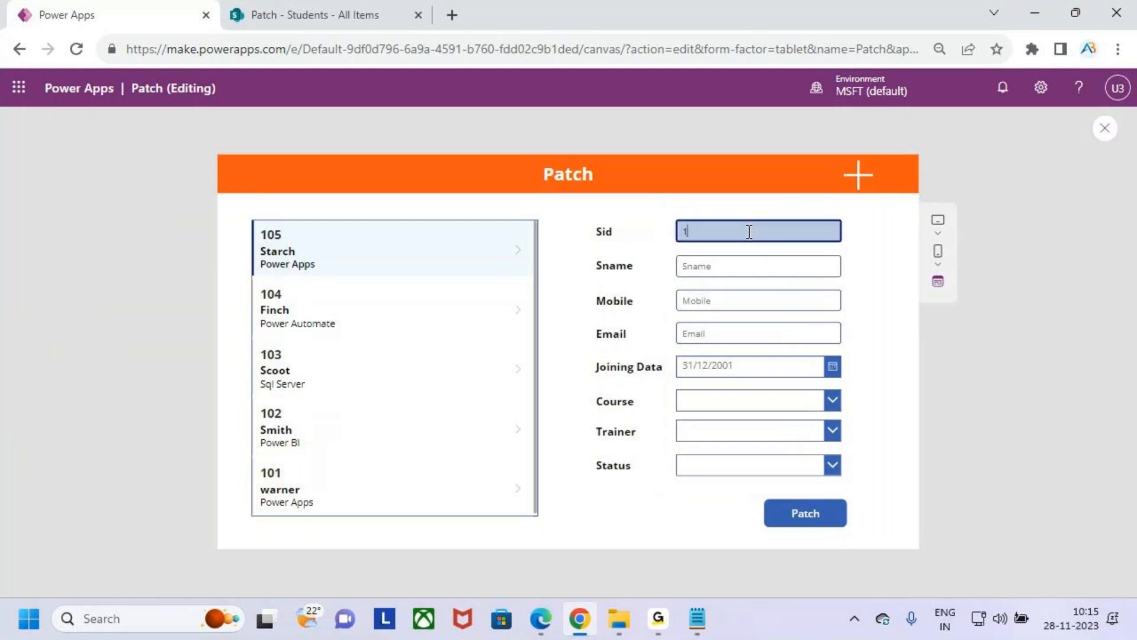
pyautogui.click(754, 267)
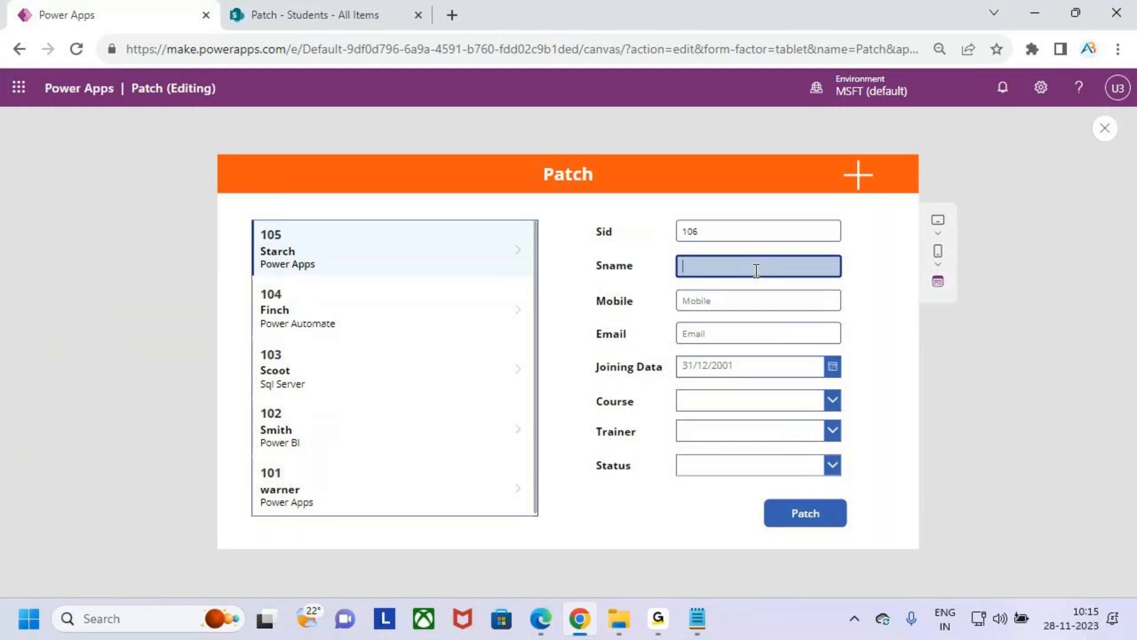
pyautogui.write('abd')
pyautogui.click(752, 296)
pyautogui.write('8944555')
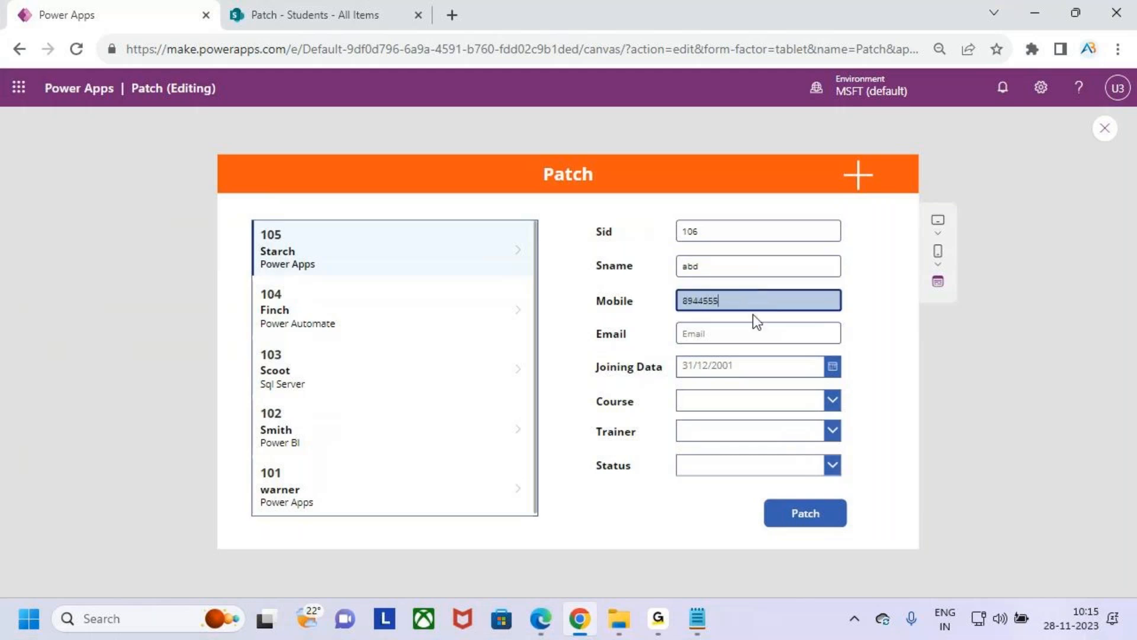
pyautogui.click(740, 335)
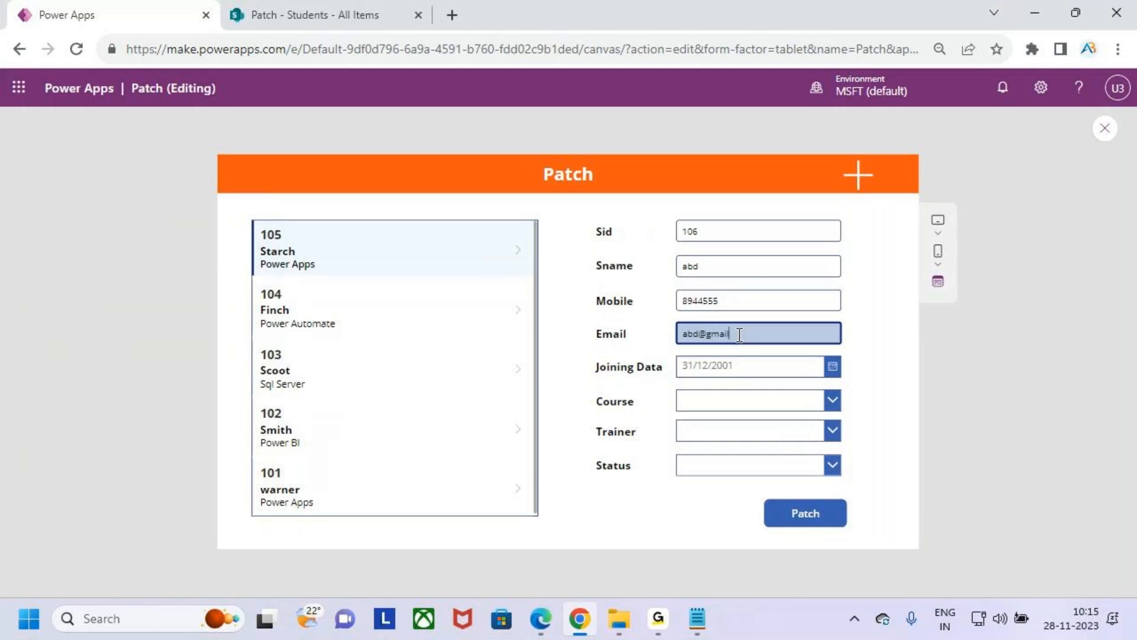
# - Set the new student's joining date to 16/11/2023 and the course to Sql Server
pyautogui.click(763, 366)
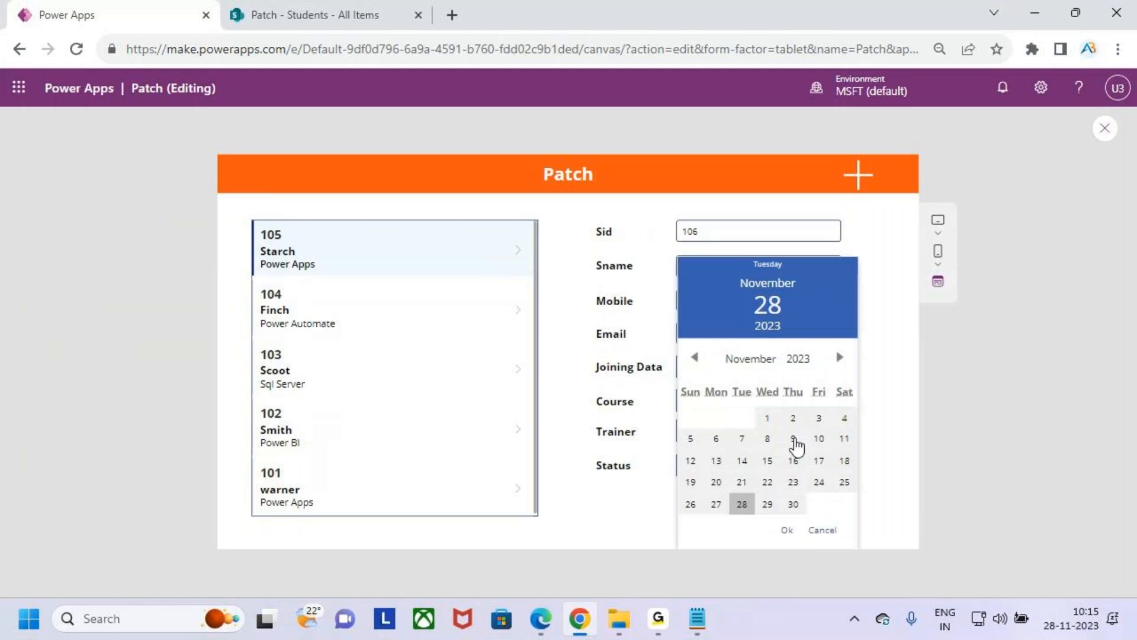
pyautogui.click(797, 462)
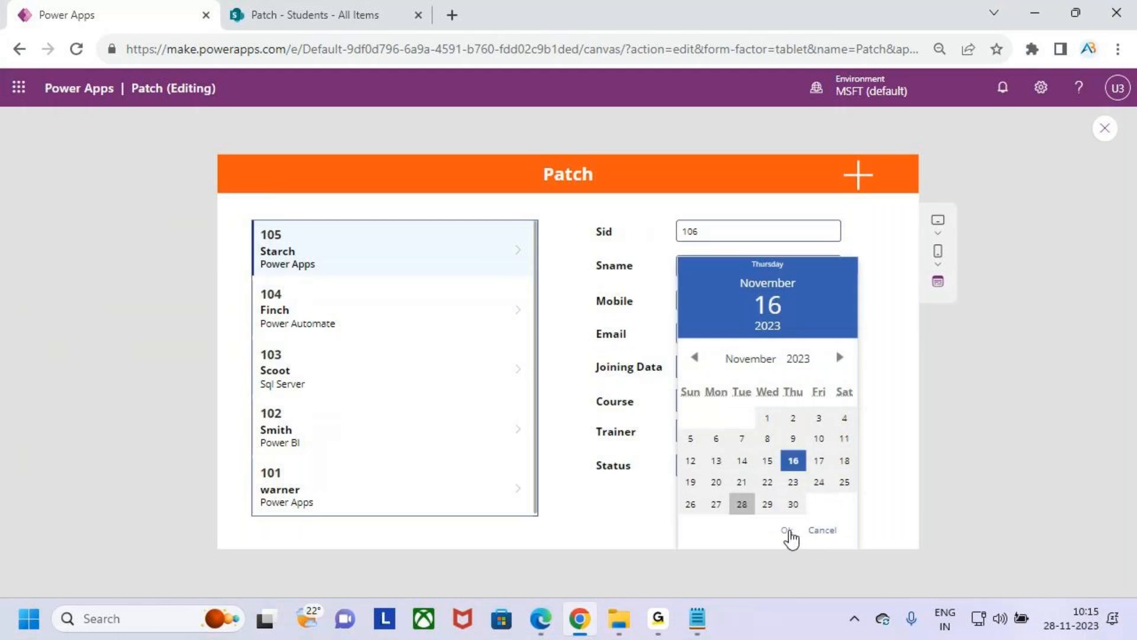
pyautogui.click(787, 530)
pyautogui.click(760, 410)
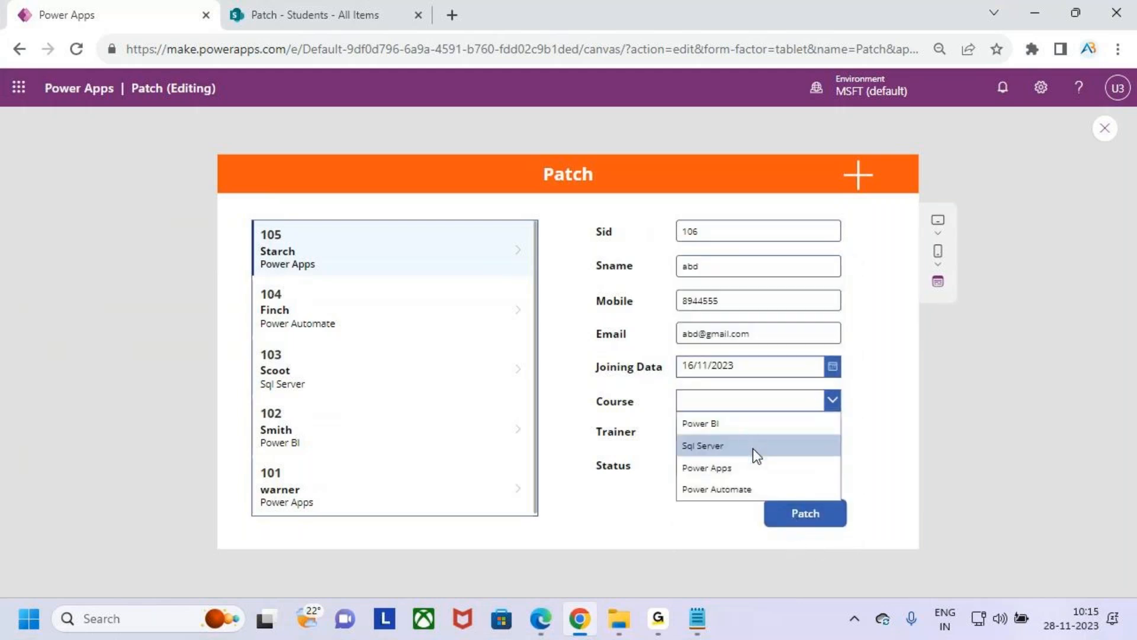
pyautogui.click(752, 448)
# - Choose the second listed trainer for the new student and set the status to InProgress
pyautogui.click(775, 436)
pyautogui.click(750, 461)
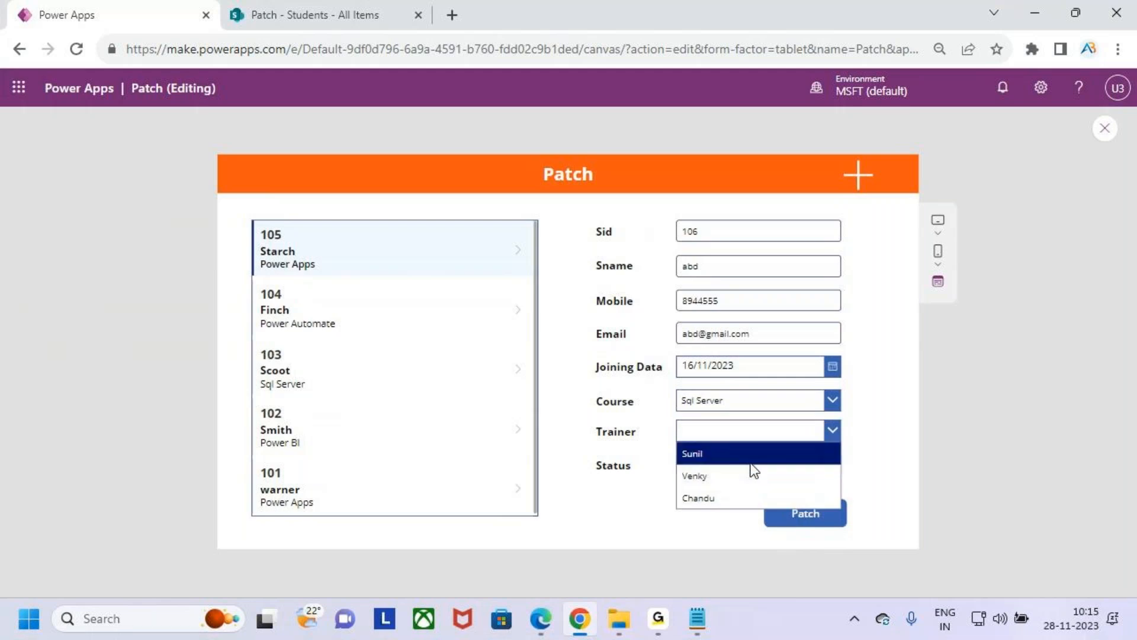
pyautogui.click(754, 437)
pyautogui.click(758, 475)
pyautogui.click(756, 462)
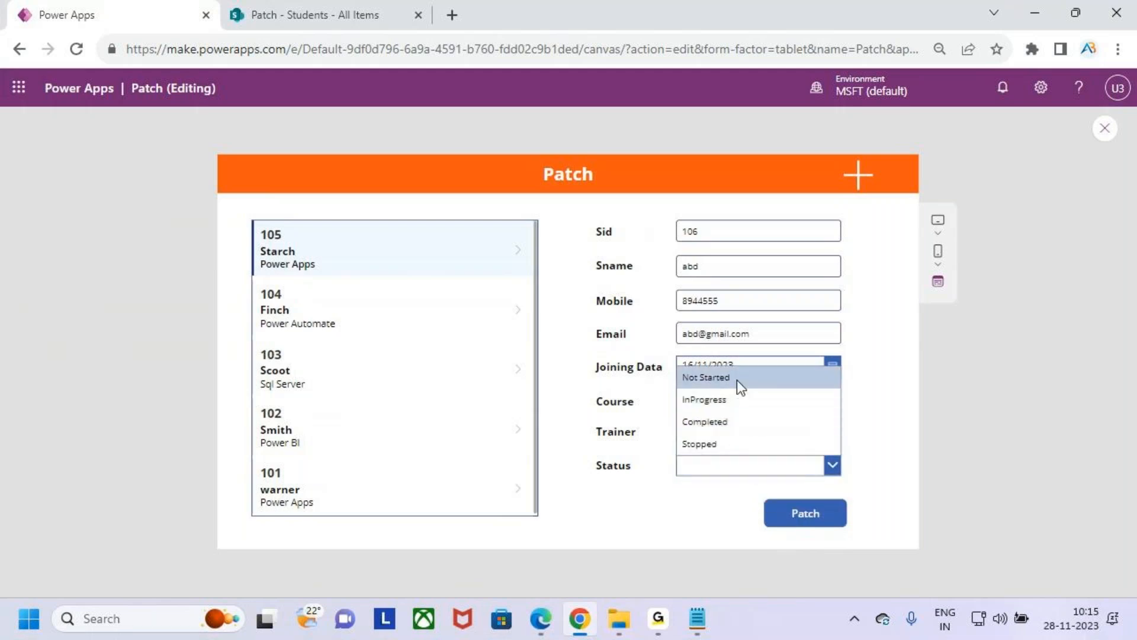
pyautogui.click(746, 403)
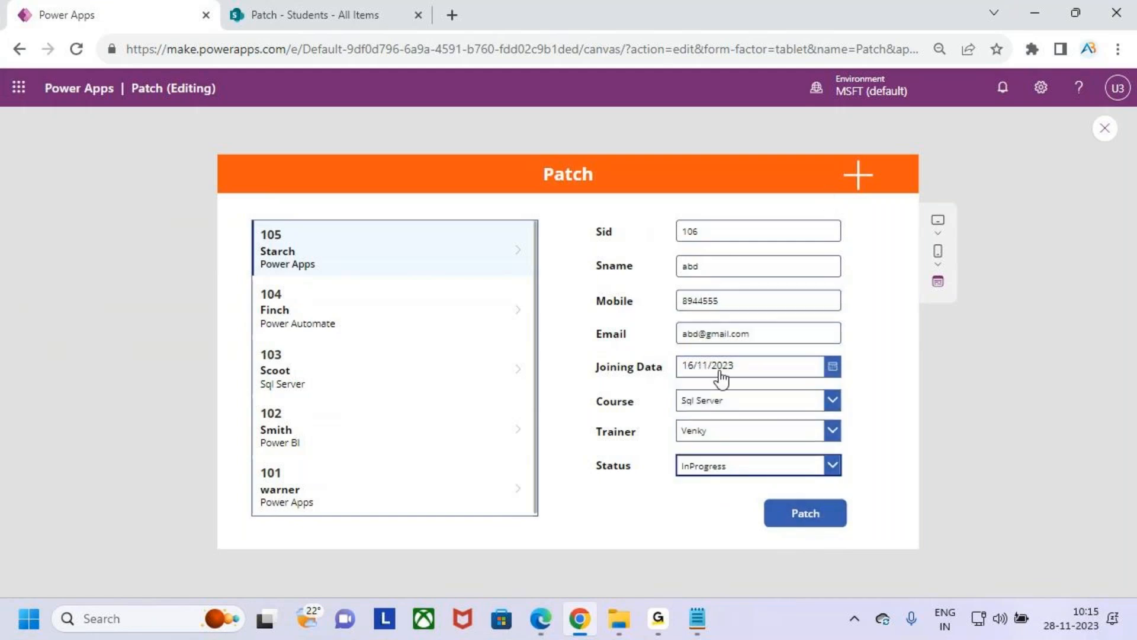
# - Submit the new student record with Patch and check for its entry in the gallery
pyautogui.click(815, 514)
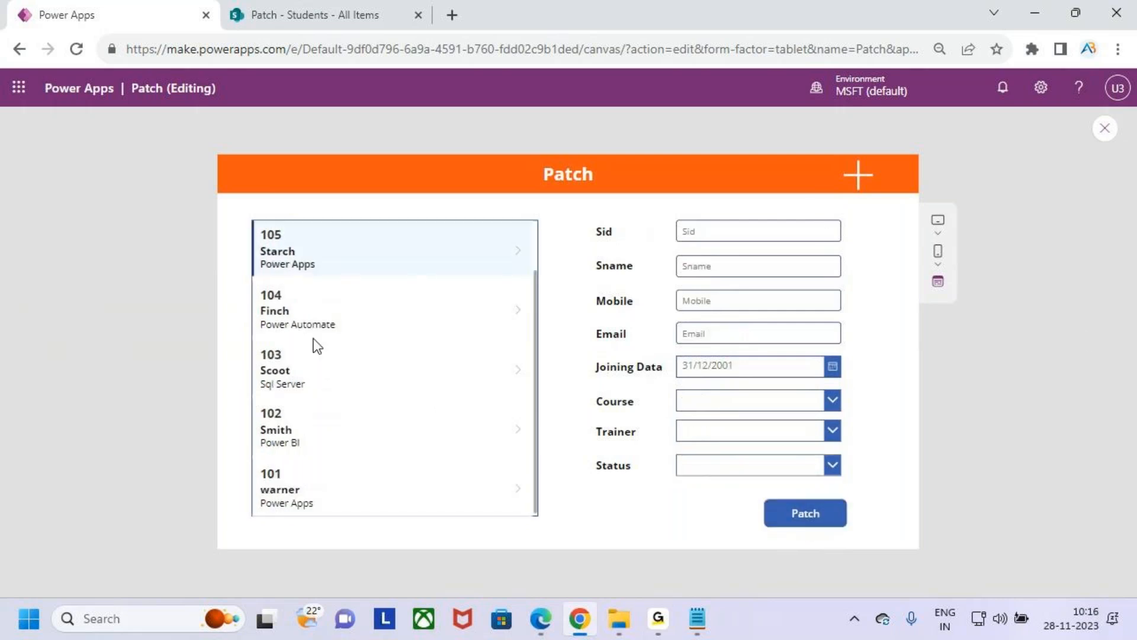
pyautogui.hotkey('ctrl', '2')
pyautogui.moveTo(247, 221)
pyautogui.mouseDown()
pyautogui.moveTo(370, 273)
pyautogui.moveTo(395, 195)
pyautogui.mouseUp()
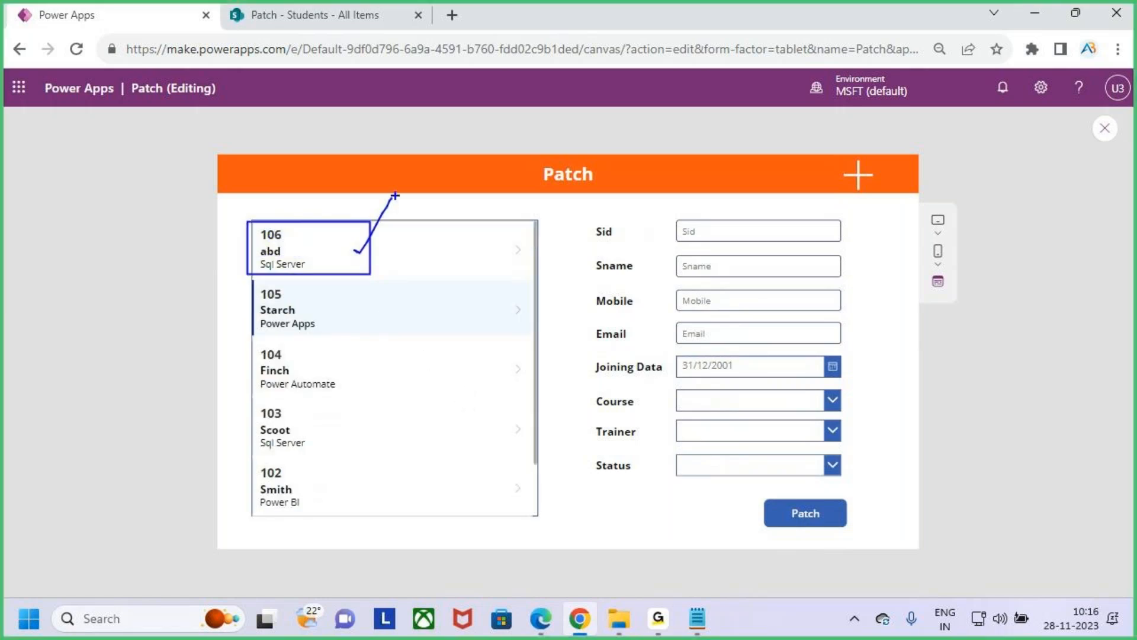
pyautogui.press('Escape')
# - Load student record 102 from the gallery into the form and examine its field values
pyautogui.scroll(-1, 313, 408)
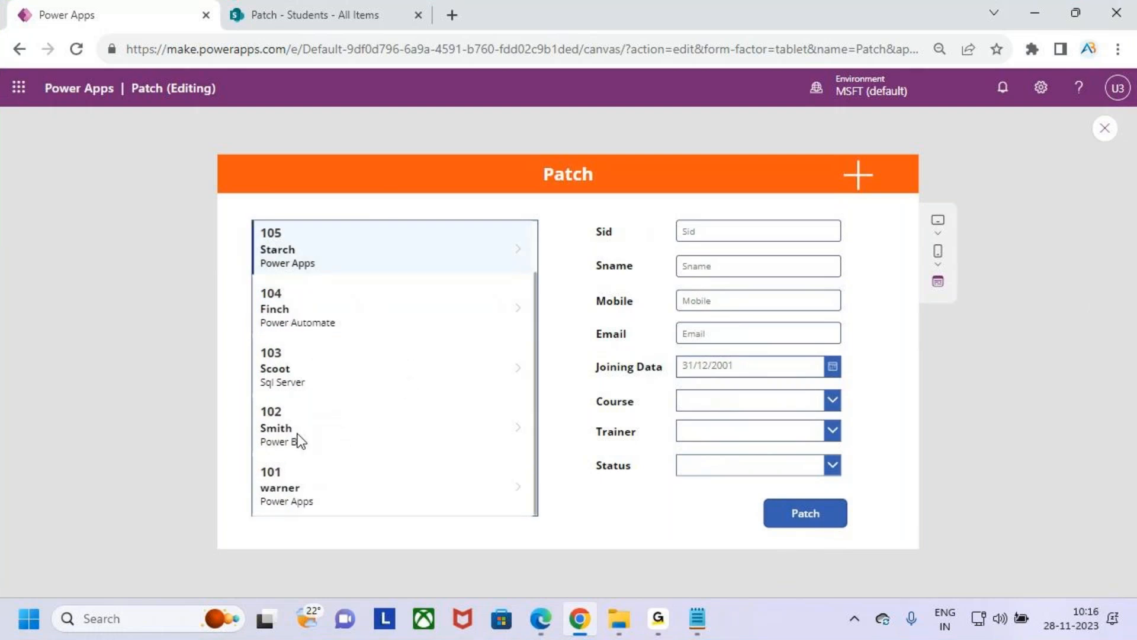
pyautogui.click(347, 417)
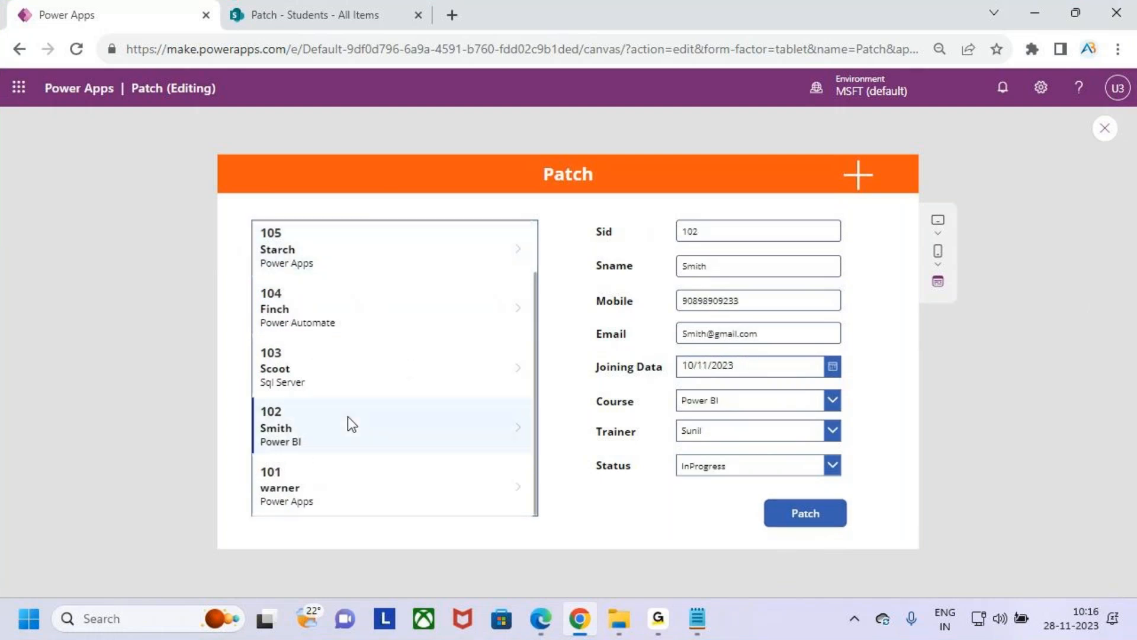
pyautogui.hotkey('ctrl', '2')
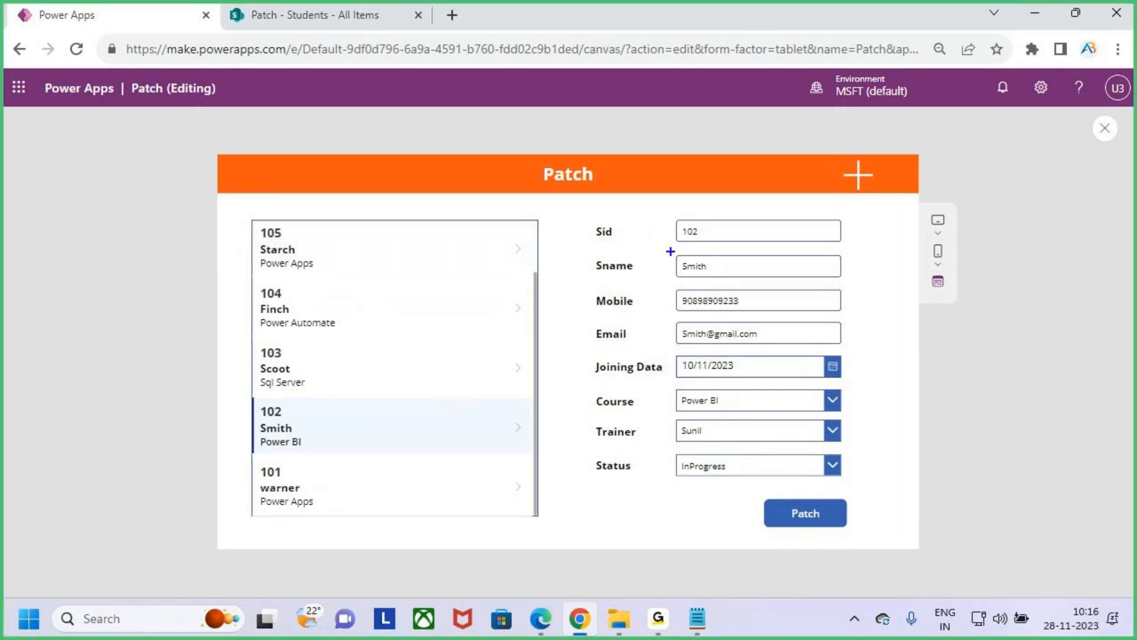
pyautogui.moveTo(664, 212)
pyautogui.mouseDown()
pyautogui.moveTo(857, 495)
pyautogui.moveTo(859, 484)
pyautogui.mouseUp()
pyautogui.moveTo(851, 388); pyautogui.dragTo(925, 327)
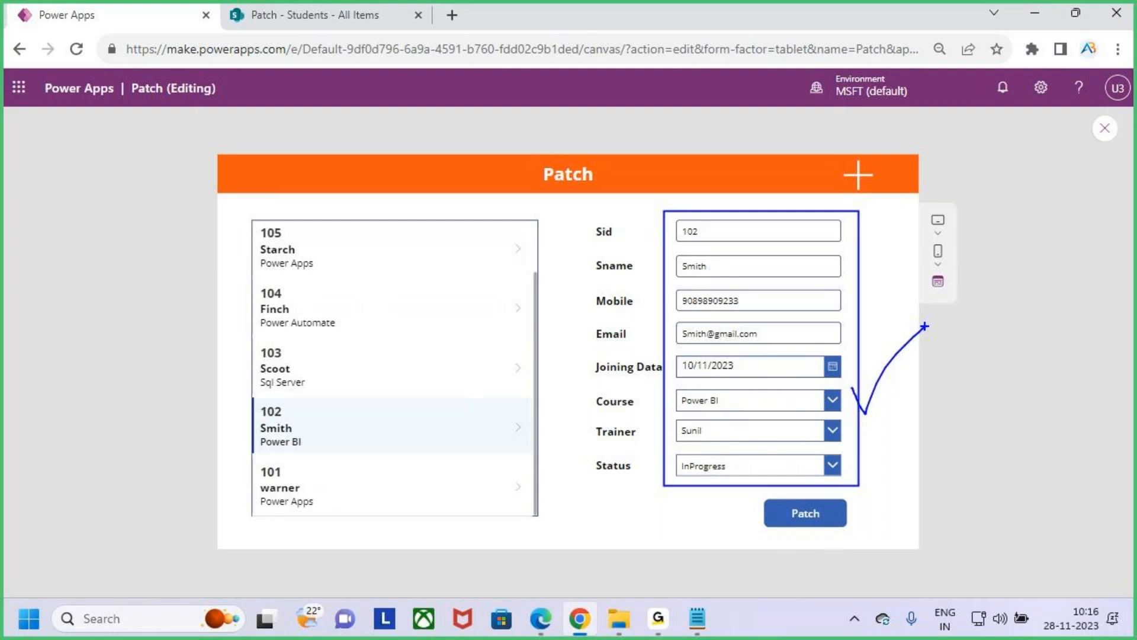
pyautogui.press('Escape')
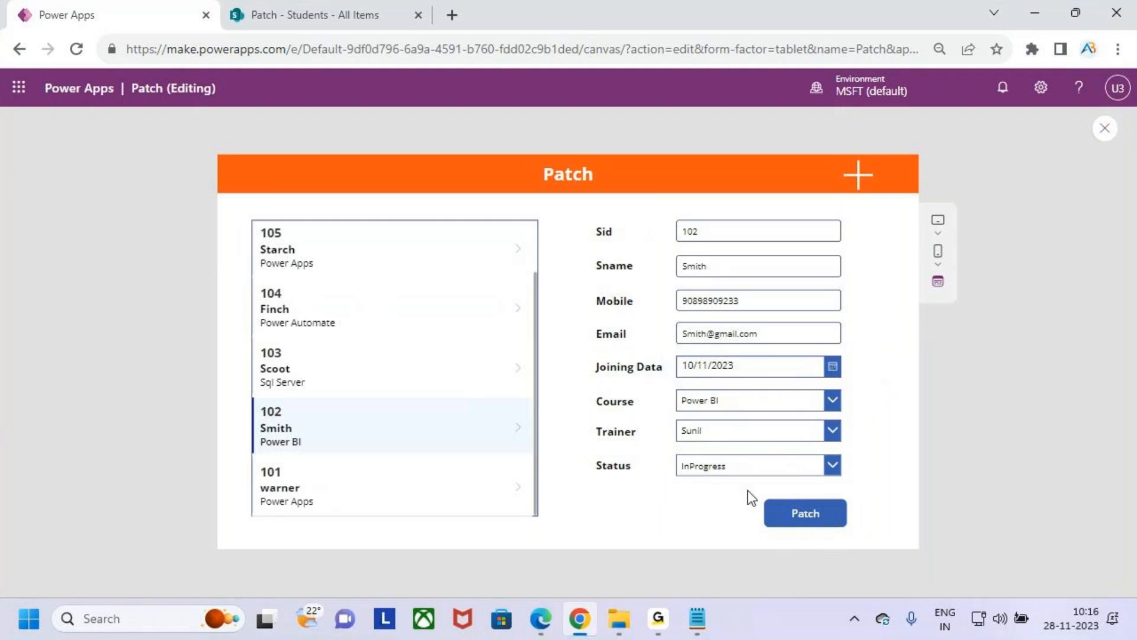
# - Set student 102's status to Completed, submit the update with Patch, and look for the record in the gallery
pyautogui.click(803, 467)
pyautogui.click(751, 422)
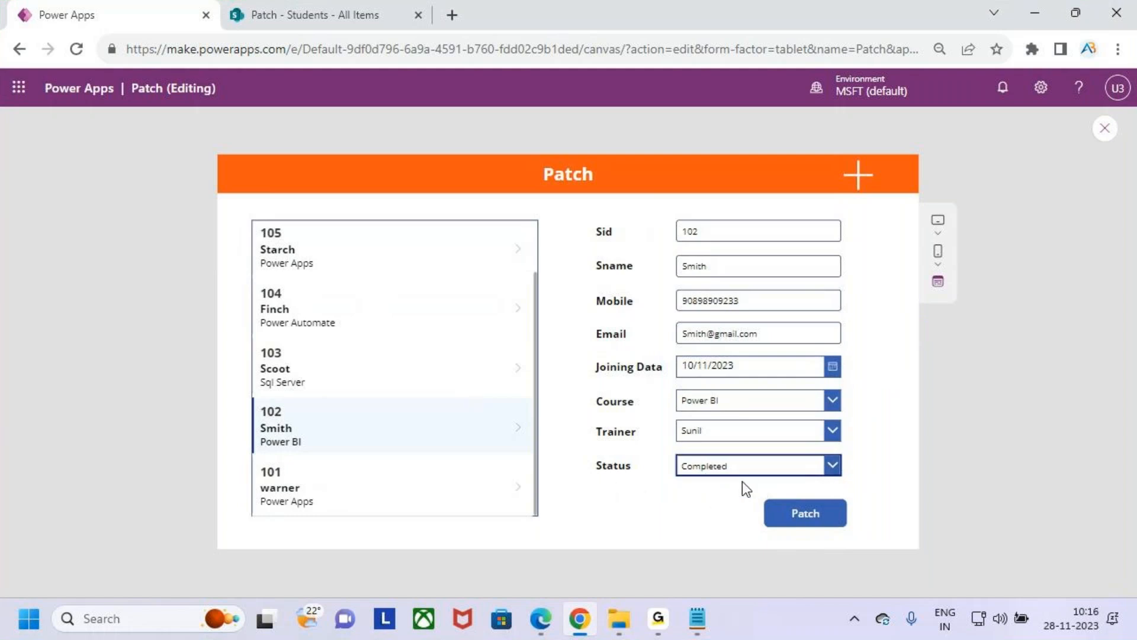
pyautogui.click(832, 465)
pyautogui.click(776, 424)
pyautogui.click(785, 459)
pyautogui.click(777, 422)
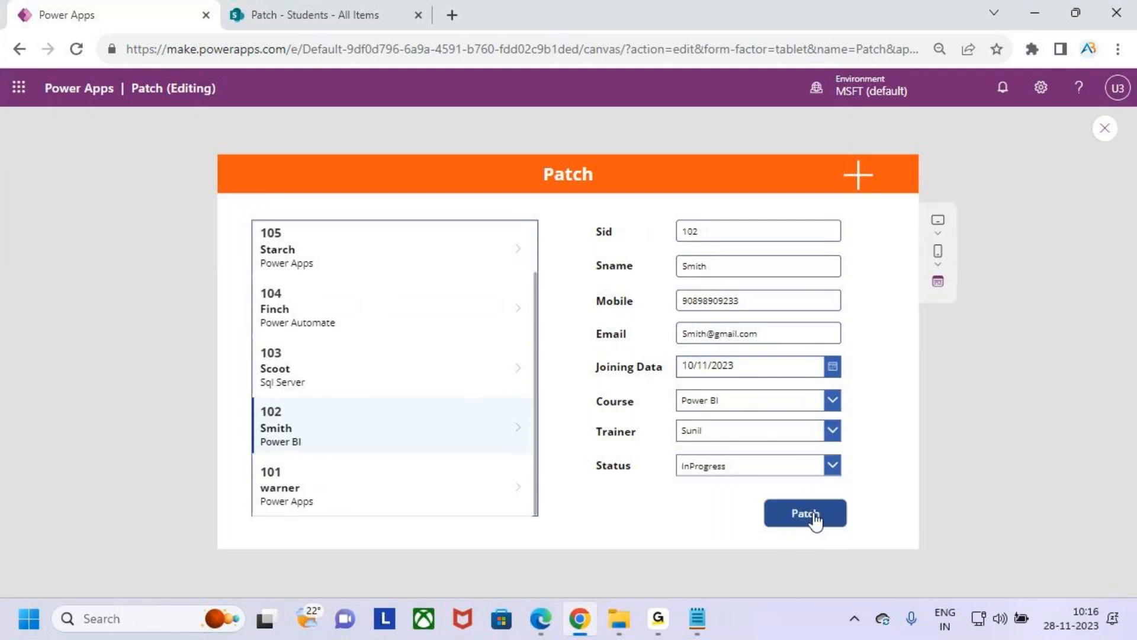
pyautogui.scroll(1, 379, 441)
pyautogui.scroll(-1, 386, 432)
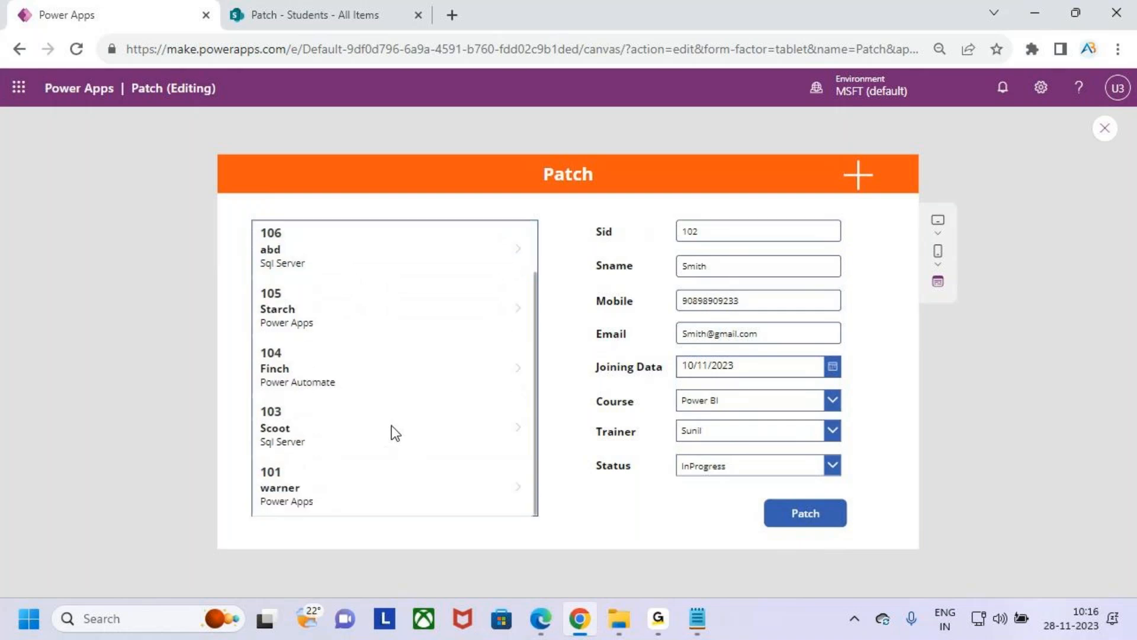
# - Switch to the SharePoint Students list and examine the status of record 102
pyautogui.click(301, 2)
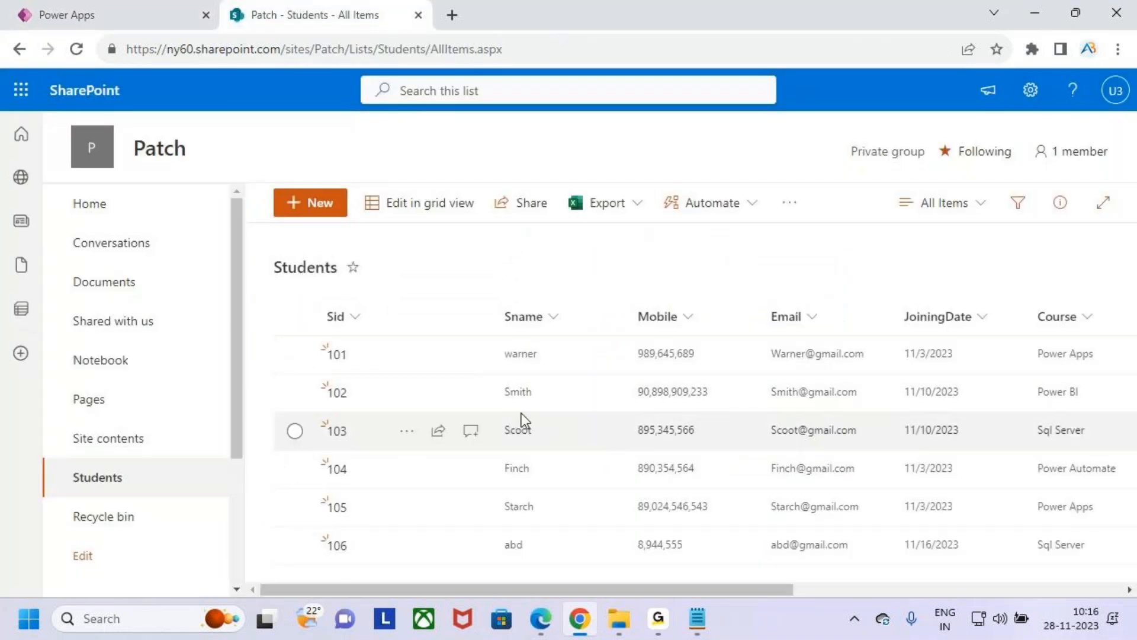
pyautogui.click(296, 394)
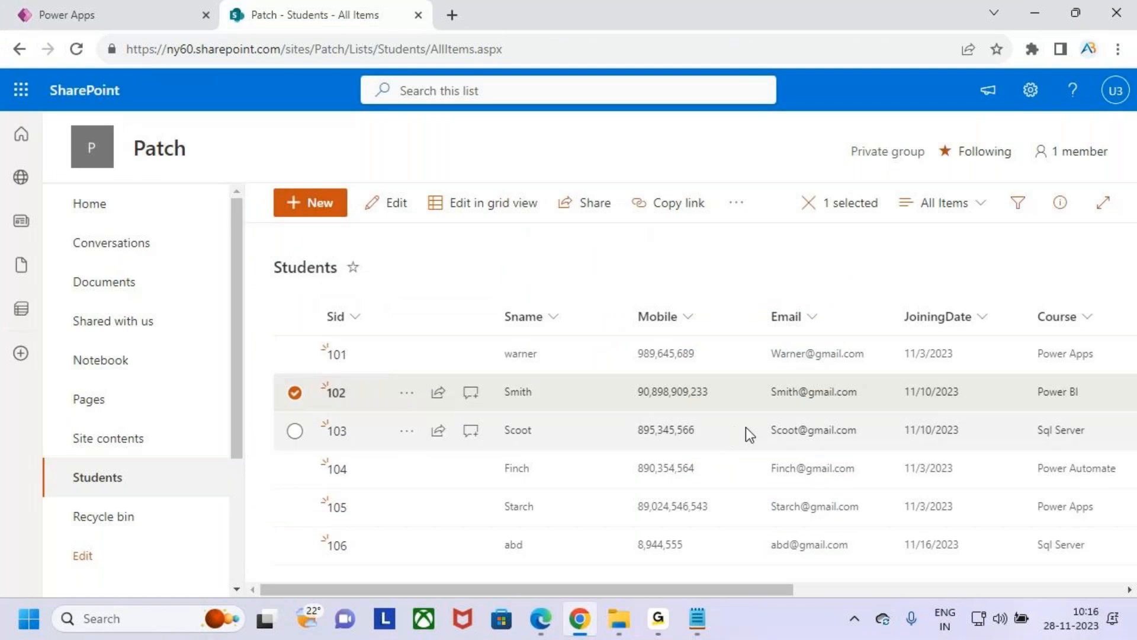
pyautogui.moveTo(774, 589); pyautogui.dragTo(1030, 585)
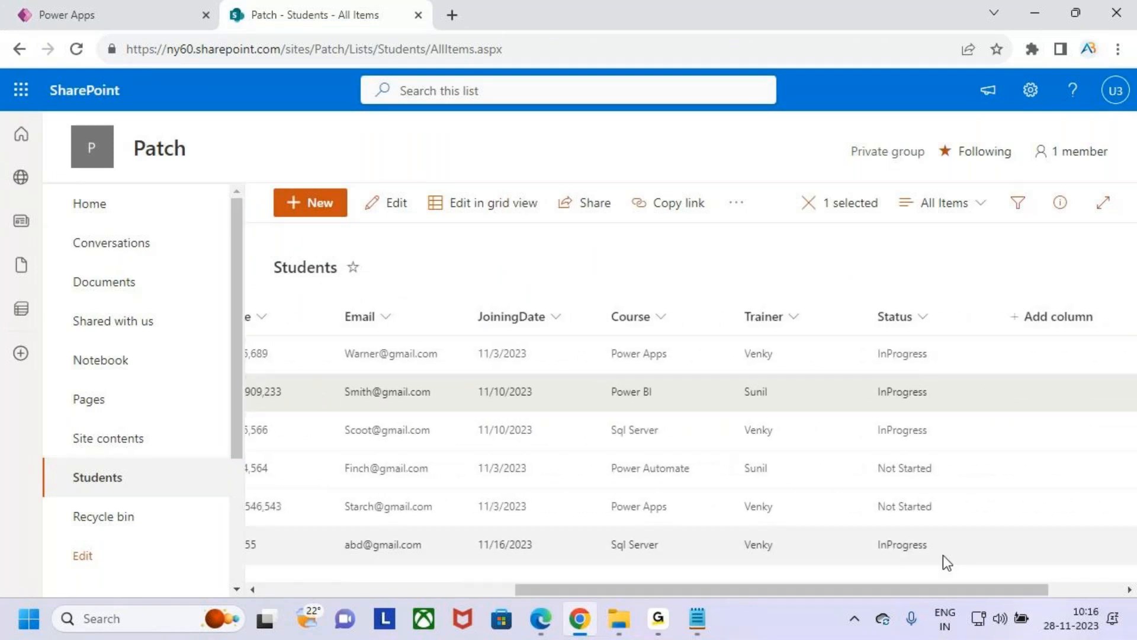
# - Refresh the SharePoint Students list and recheck the status of record 102
pyautogui.click(76, 49)
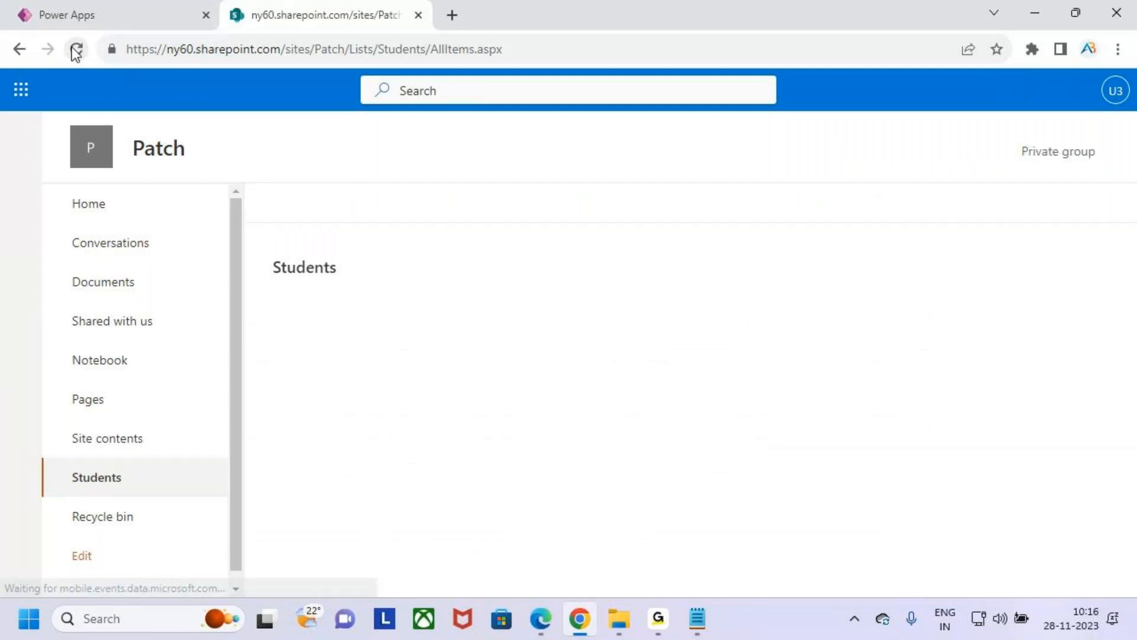
pyautogui.moveTo(729, 588); pyautogui.dragTo(531, 587)
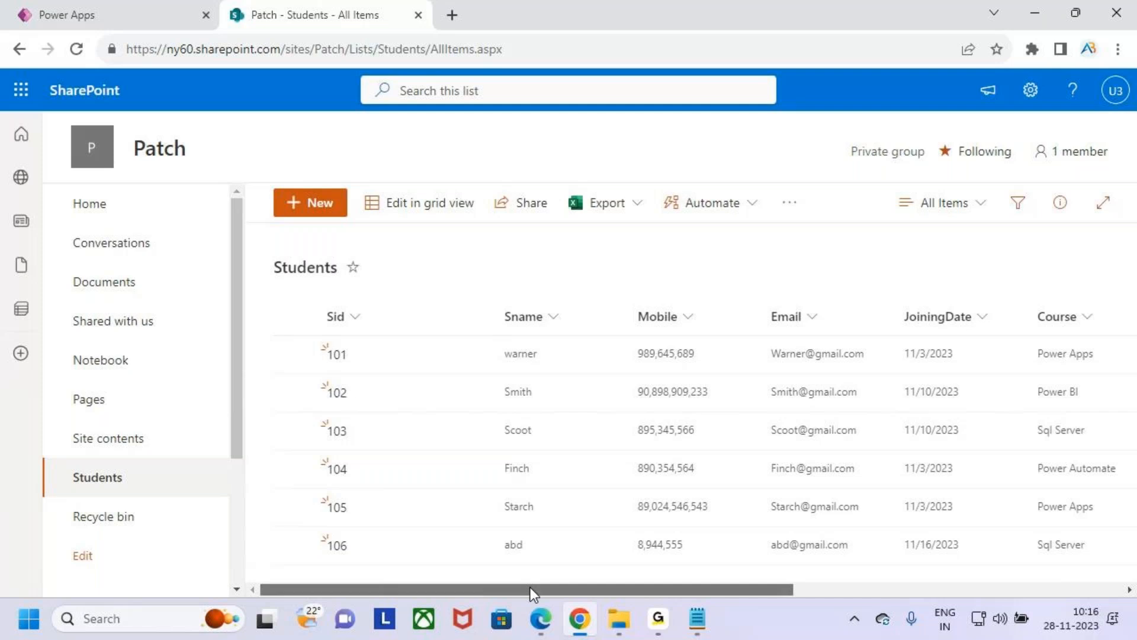
pyautogui.click(296, 393)
pyautogui.moveTo(644, 594); pyautogui.dragTo(965, 588)
pyautogui.hotkey('ctrl', '2')
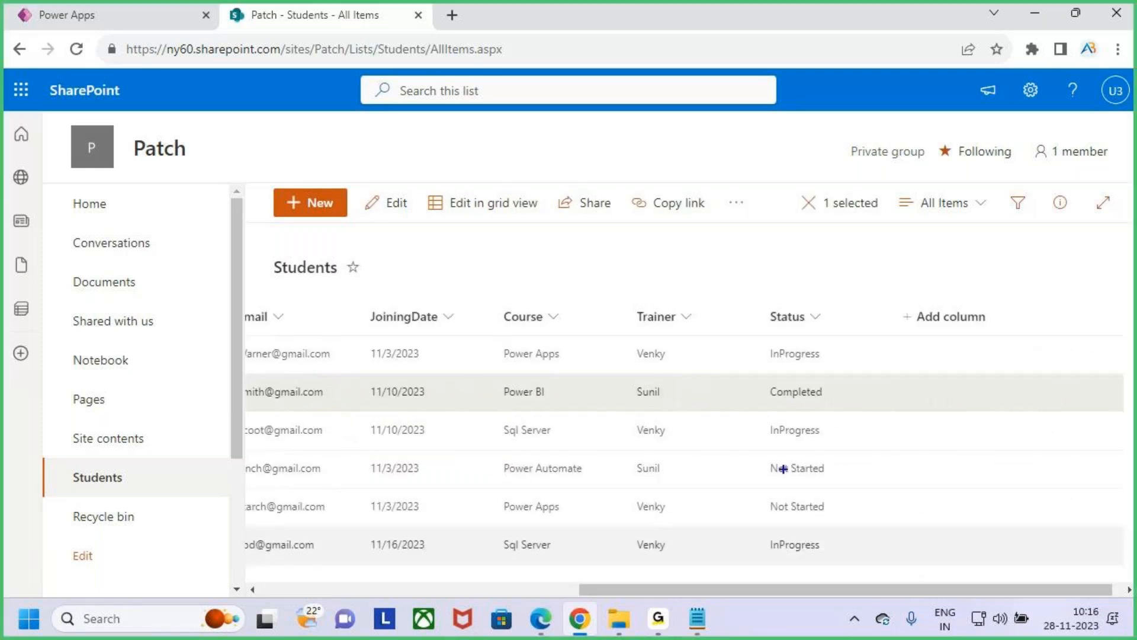
pyautogui.moveTo(763, 368)
pyautogui.mouseDown()
pyautogui.moveTo(851, 410)
pyautogui.moveTo(874, 343)
pyautogui.mouseUp()
pyautogui.press('Escape')
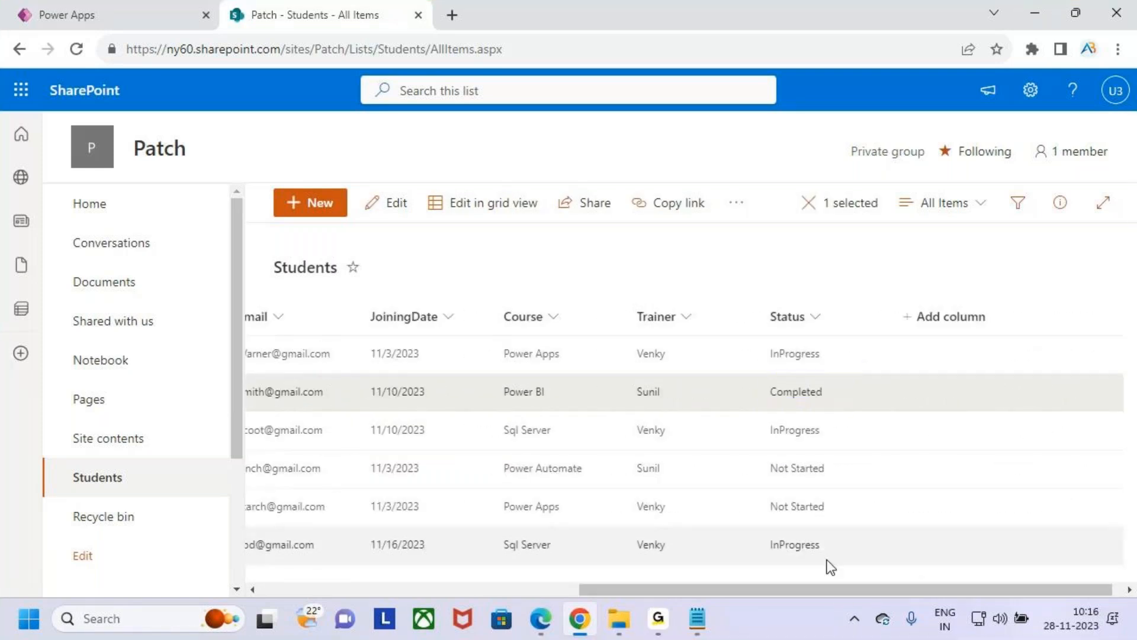
pyautogui.moveTo(848, 588); pyautogui.dragTo(513, 589)
# - Return to Power Apps, close the preview, and insert a text label into the student gallery at about X 220, Y 33
pyautogui.click(118, 14)
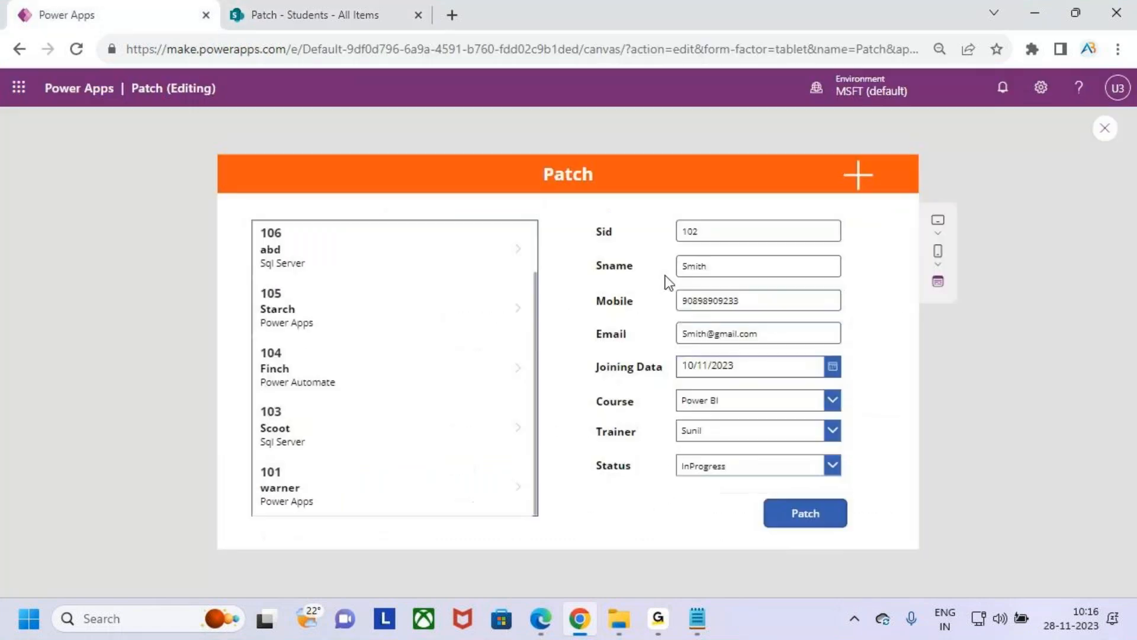
pyautogui.click(367, 251)
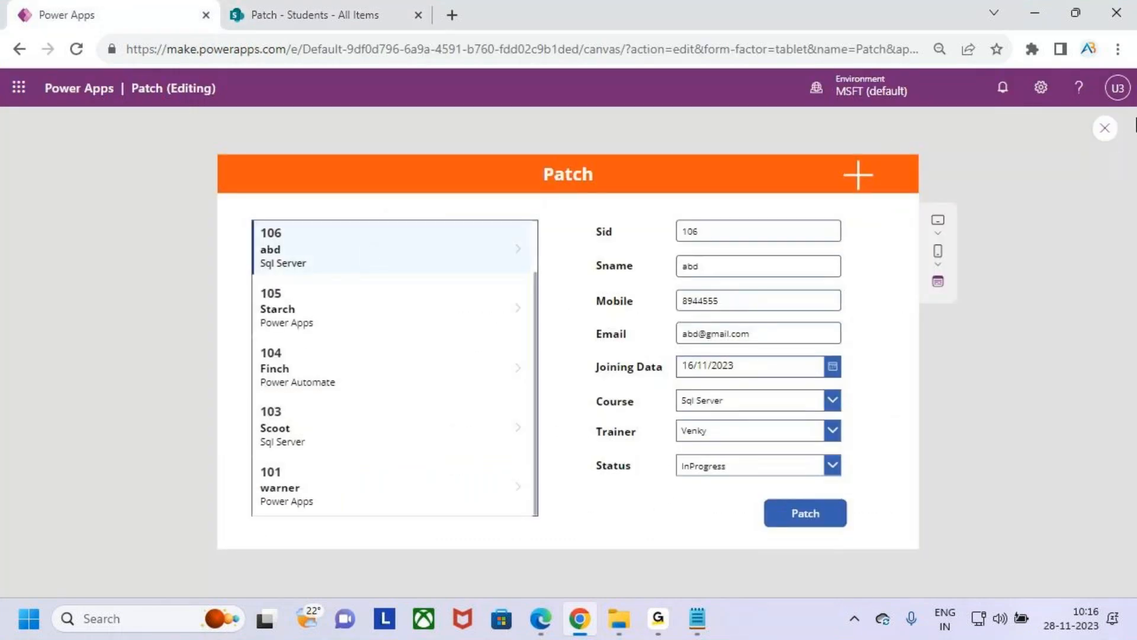
pyautogui.click(1105, 128)
pyautogui.click(707, 418)
pyautogui.click(336, 286)
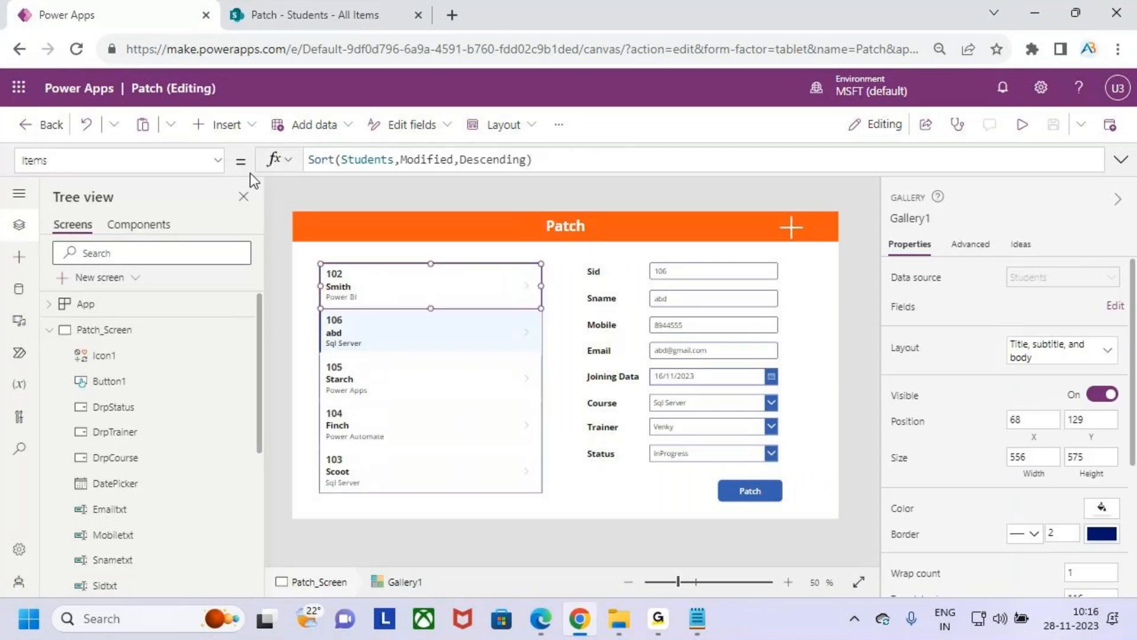
pyautogui.click(226, 132)
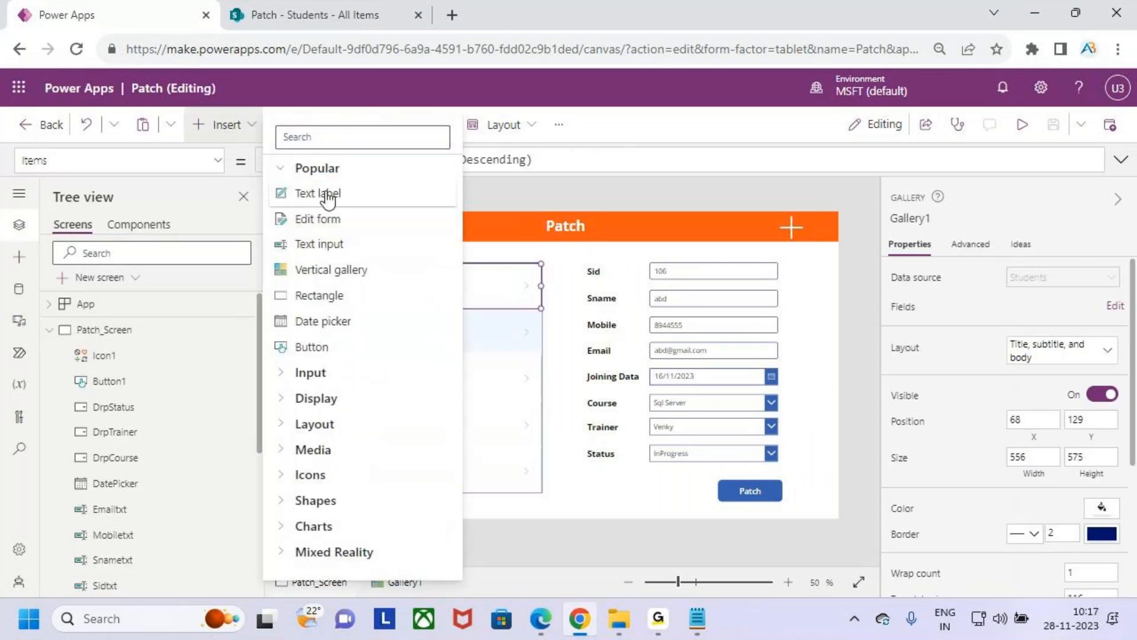
pyautogui.press('Escape')
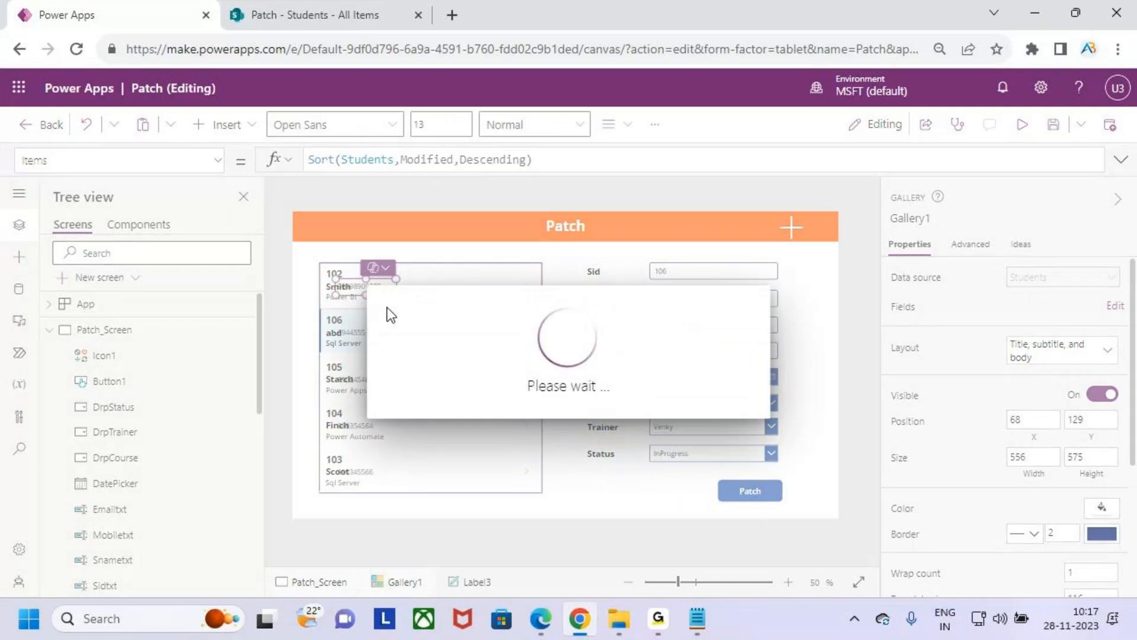
pyautogui.moveTo(374, 289); pyautogui.dragTo(434, 283)
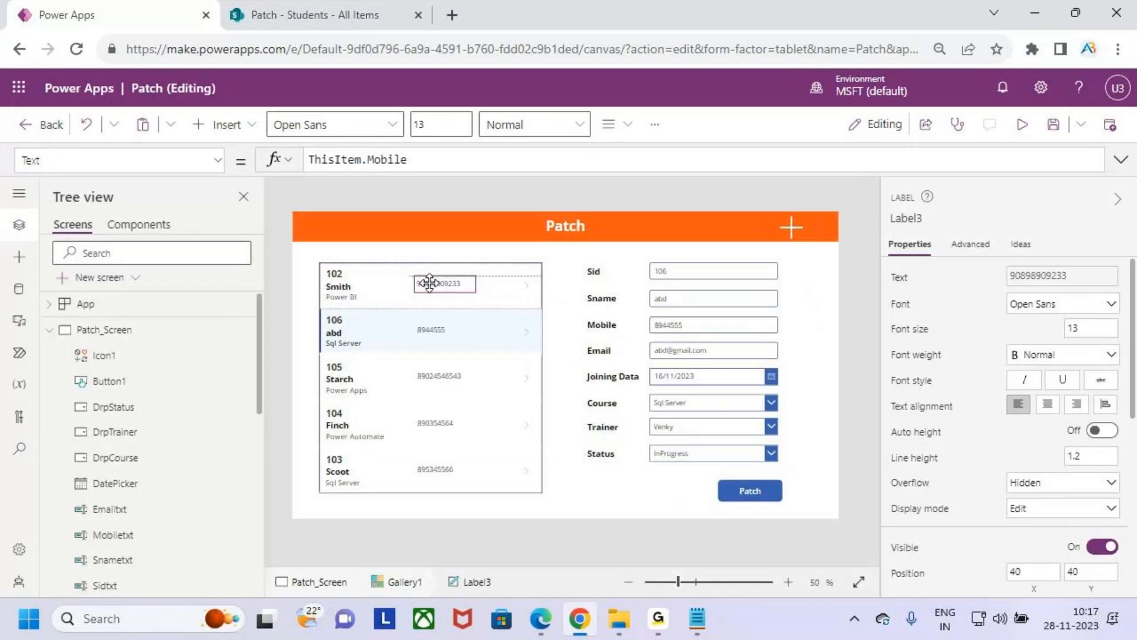
# - Set the new gallery label's Text property to ThisItem.Status.Value
pyautogui.click(418, 160)
pyautogui.press('BackSpace')
pyautogui.press('BackSpace')
pyautogui.press('BackSpace')
pyautogui.press('BackSpace')
pyautogui.press('BackSpace')
pyautogui.press('BackSpace')
pyautogui.write('st')
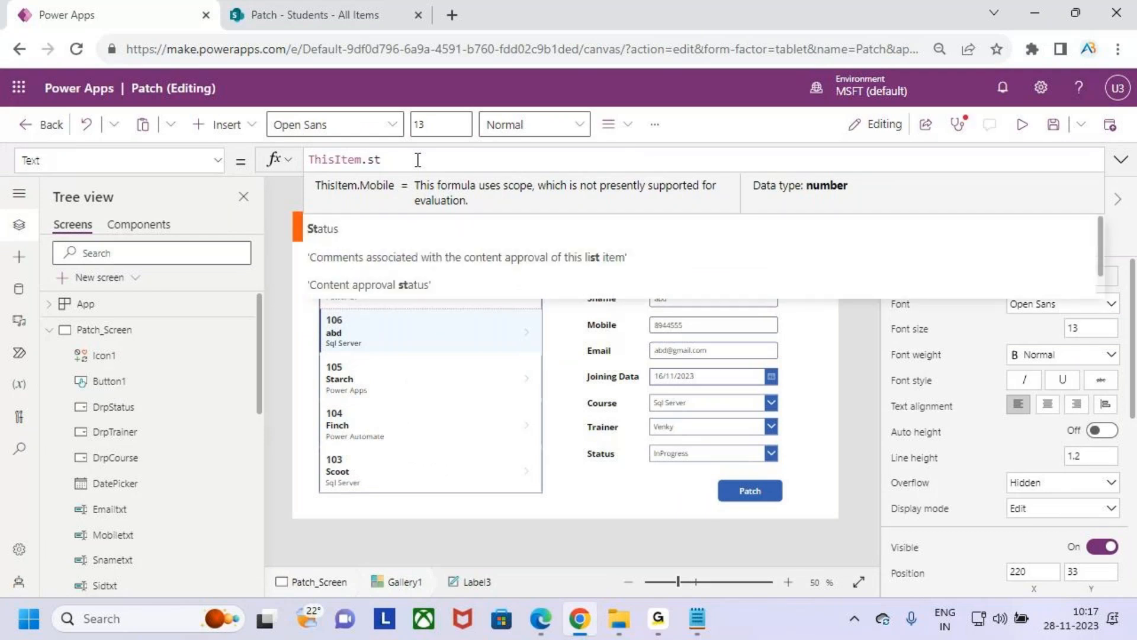
pyautogui.press('Tab')
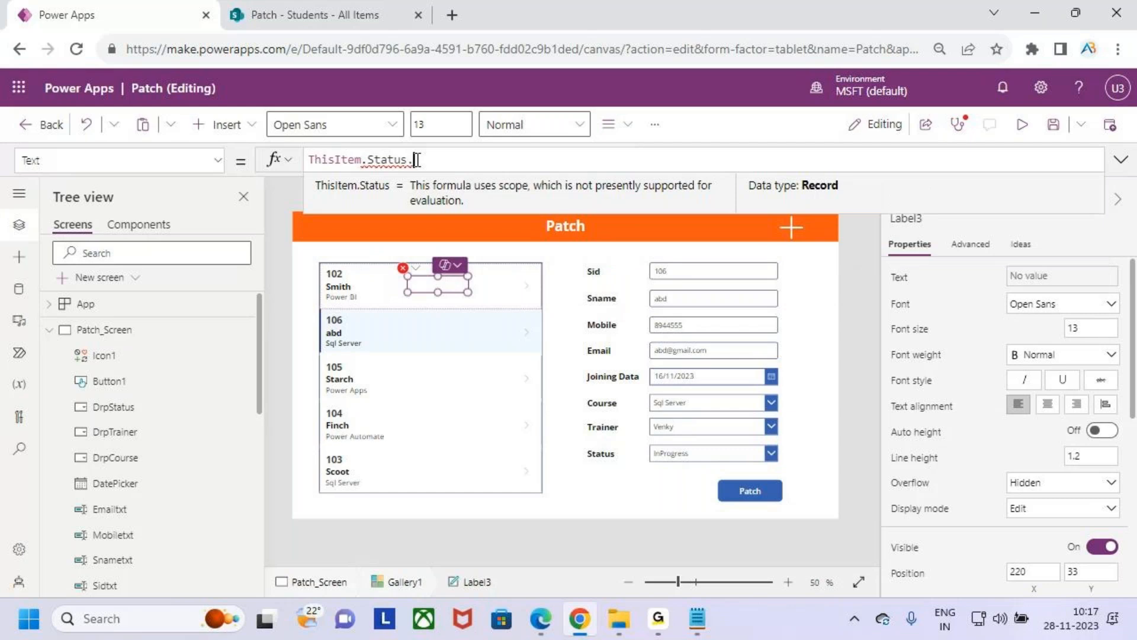
pyautogui.write('.Value')
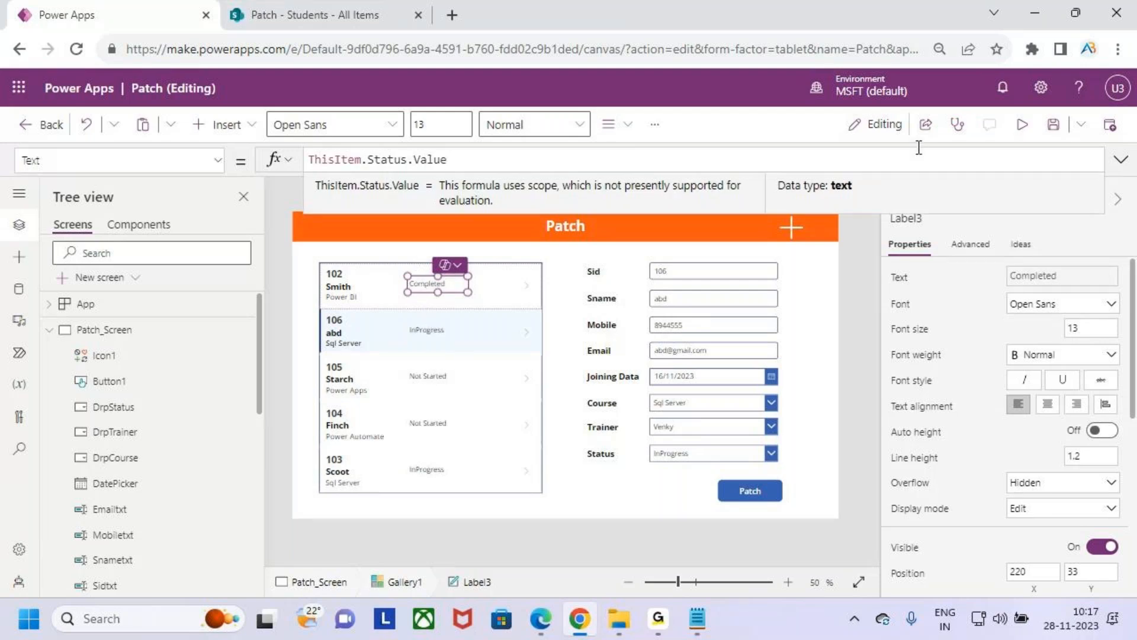
# - Preview the app and load student record 106 from the gallery, examining its status
pyautogui.click(1025, 125)
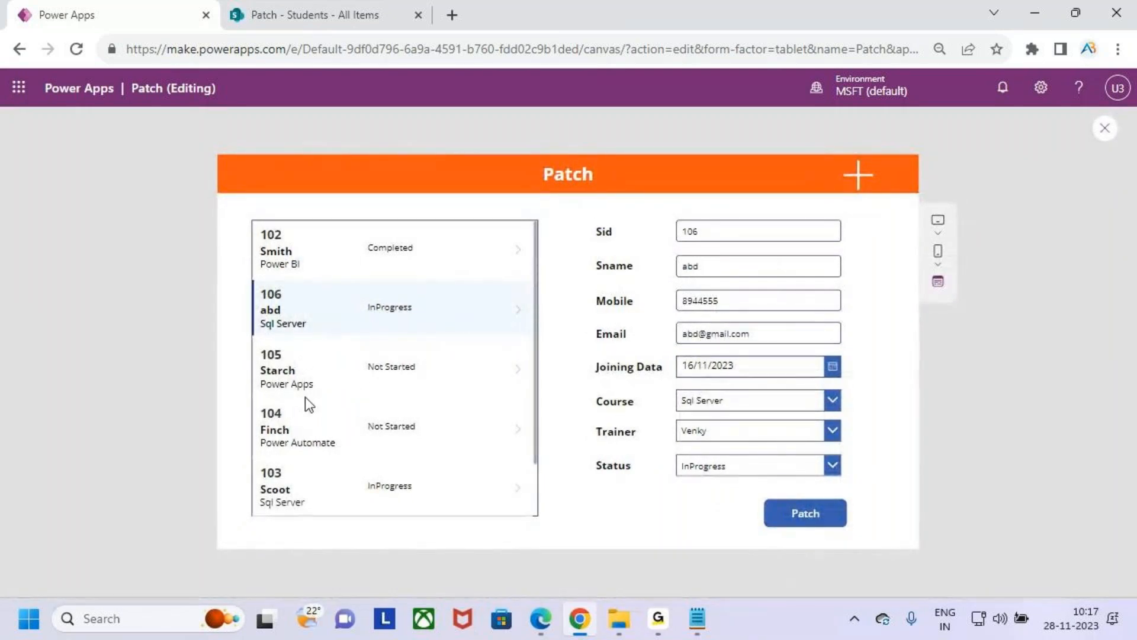
pyautogui.click(290, 247)
pyautogui.click(298, 310)
pyautogui.hotkey('ctrl', '2')
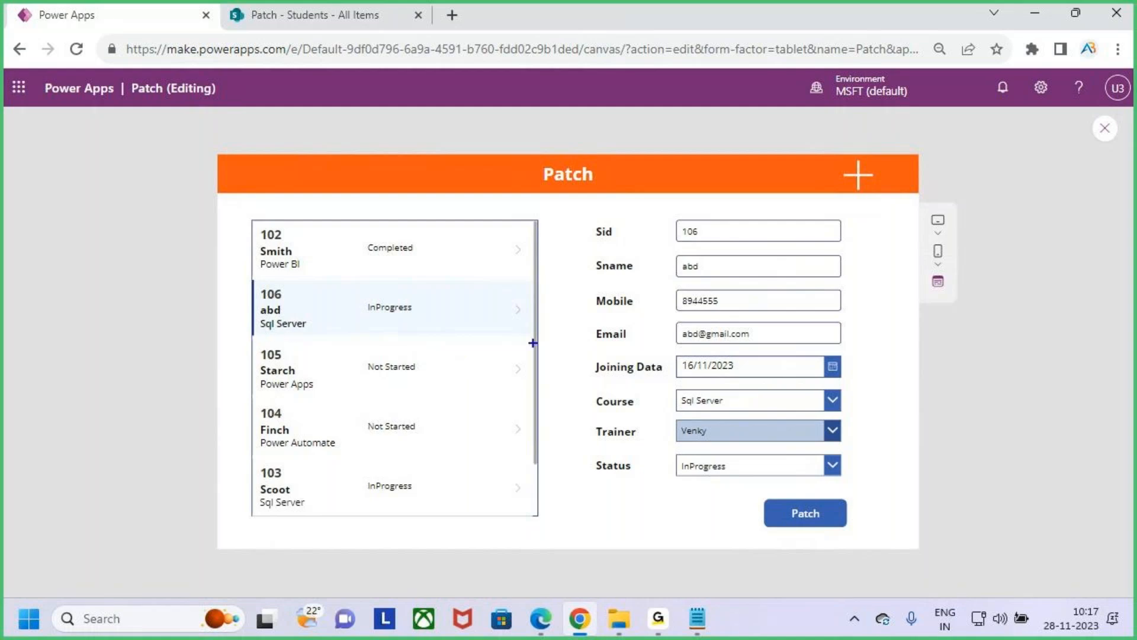
pyautogui.moveTo(278, 337)
pyautogui.mouseDown()
pyautogui.moveTo(409, 326)
pyautogui.moveTo(378, 324)
pyautogui.mouseUp()
pyautogui.moveTo(404, 254); pyautogui.dragTo(409, 292)
pyautogui.moveTo(391, 275); pyautogui.dragTo(427, 275)
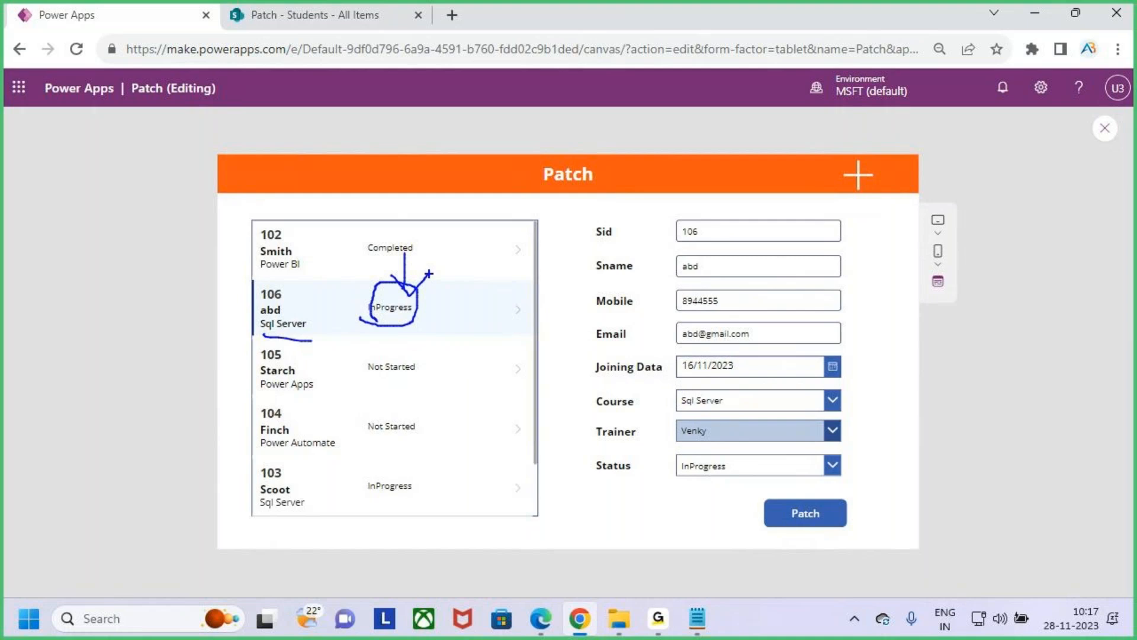
pyautogui.press('Escape')
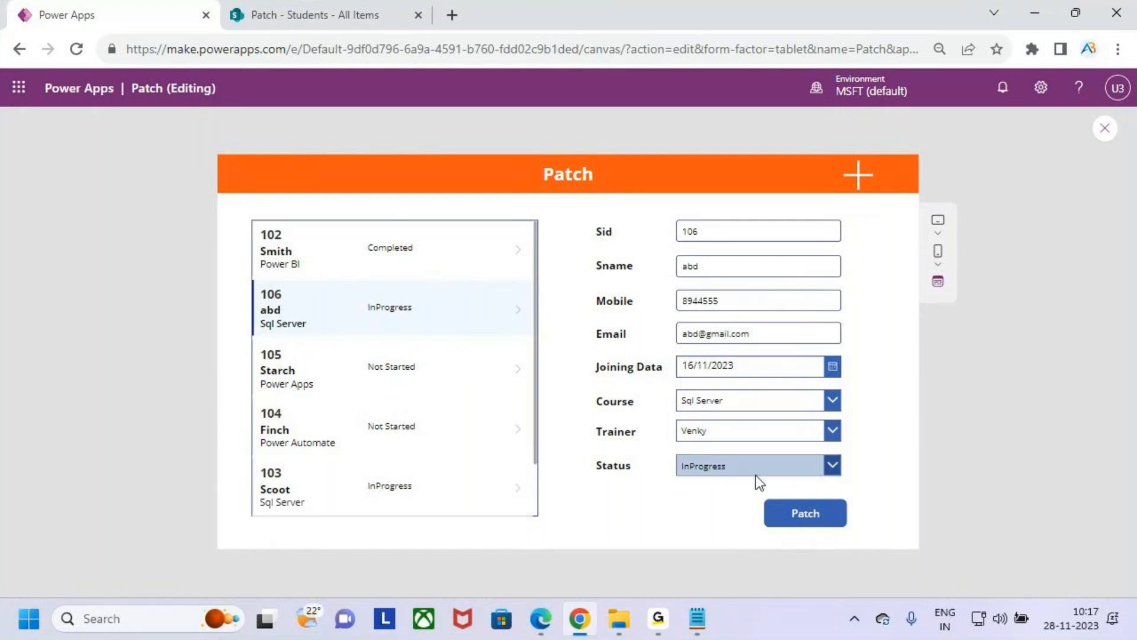
# - Set student 106's status to Completed, submit it with Patch, and check the status in the gallery
pyautogui.click(813, 468)
pyautogui.click(783, 420)
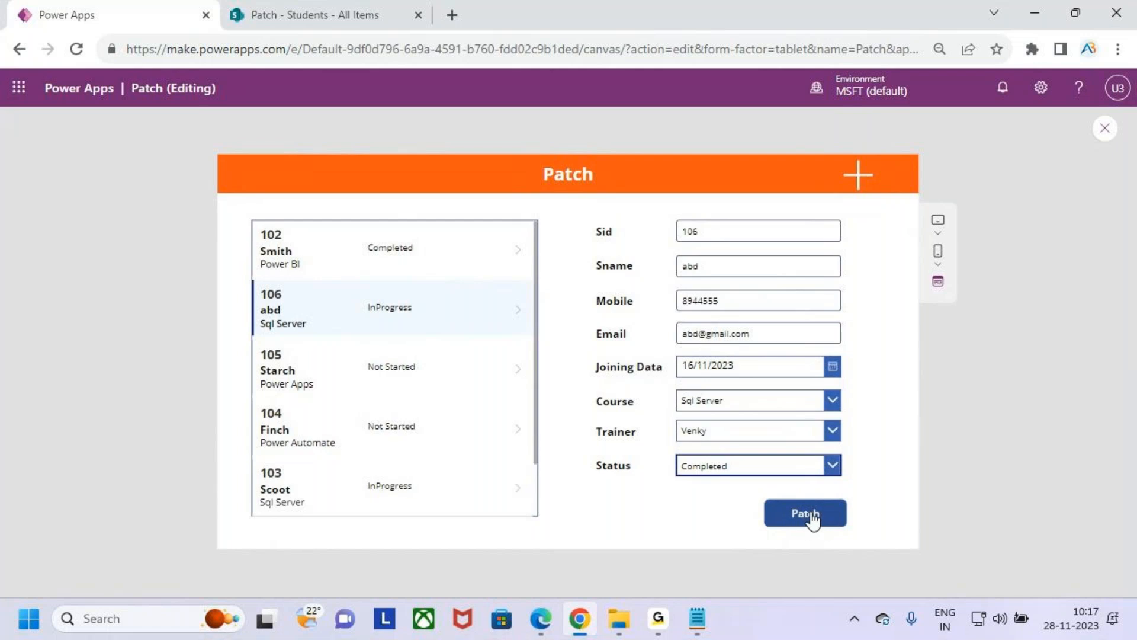
pyautogui.click(812, 518)
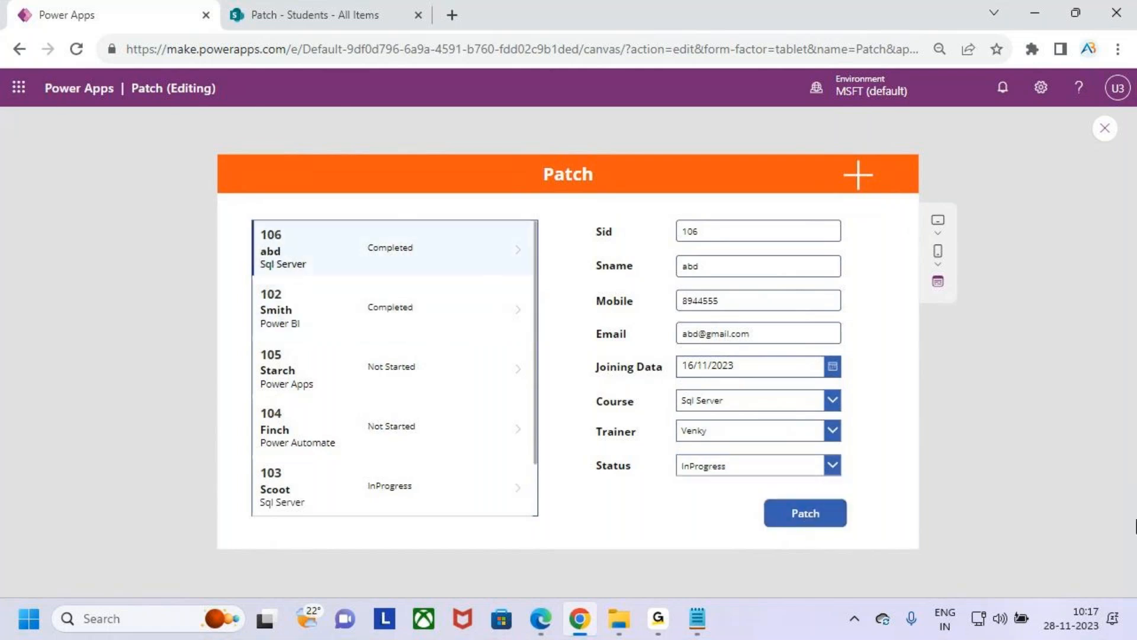
pyautogui.hotkey('ctrl', '2')
pyautogui.moveTo(252, 225)
pyautogui.mouseDown()
pyautogui.moveTo(307, 278)
pyautogui.moveTo(397, 257)
pyautogui.mouseUp()
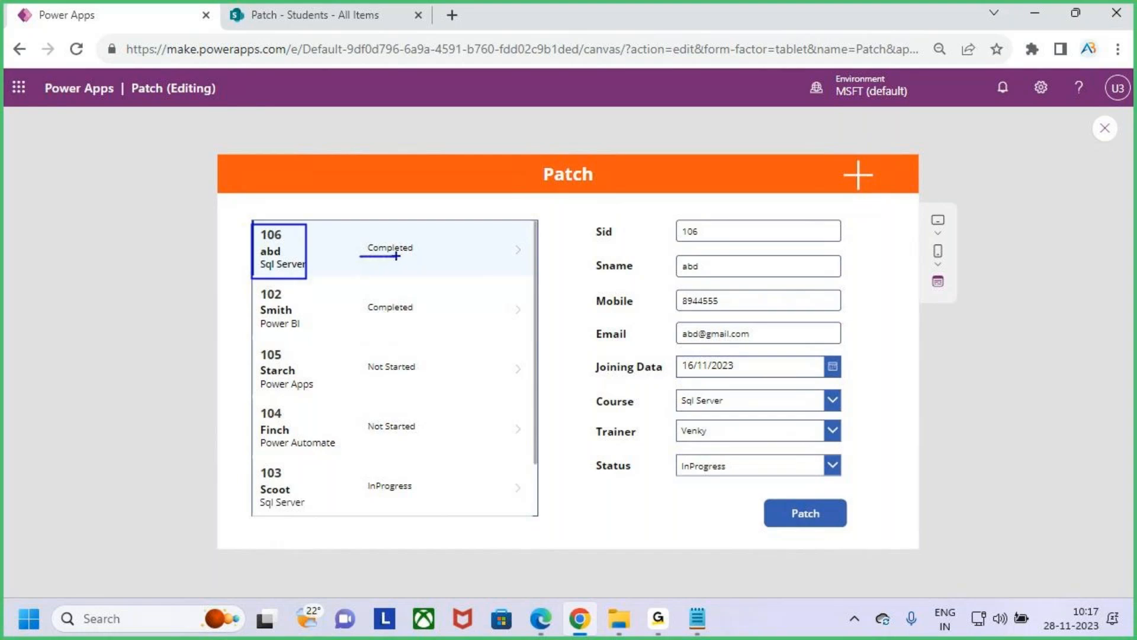
pyautogui.press('Escape')
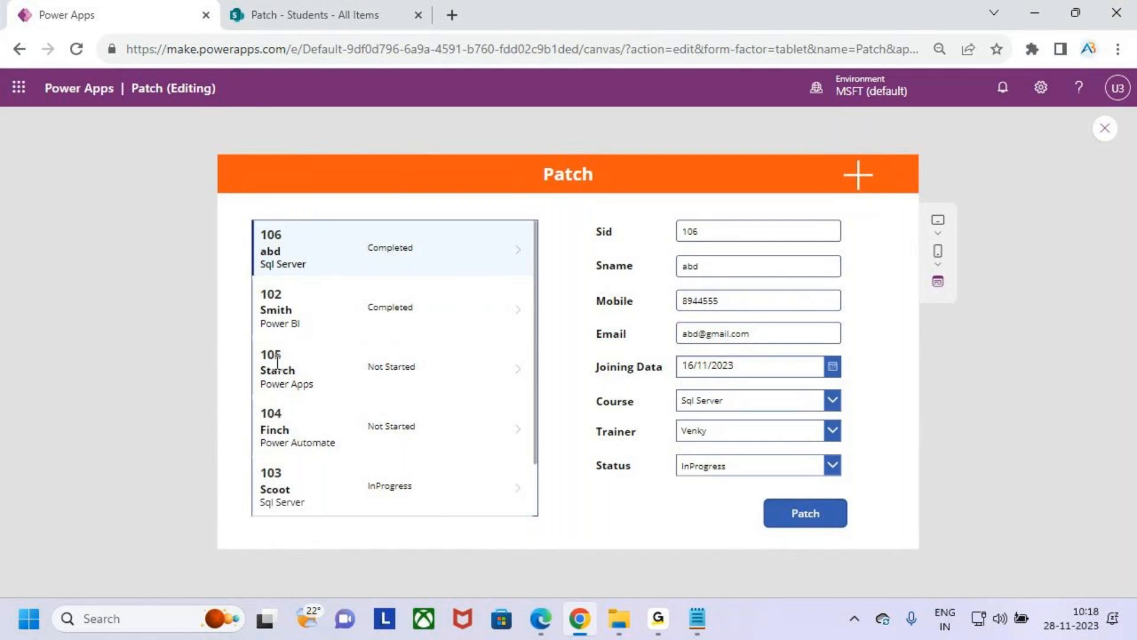
# - Load student record 105, set its status to InProgress, submit it with Patch, and check the gallery entry
pyautogui.click(292, 377)
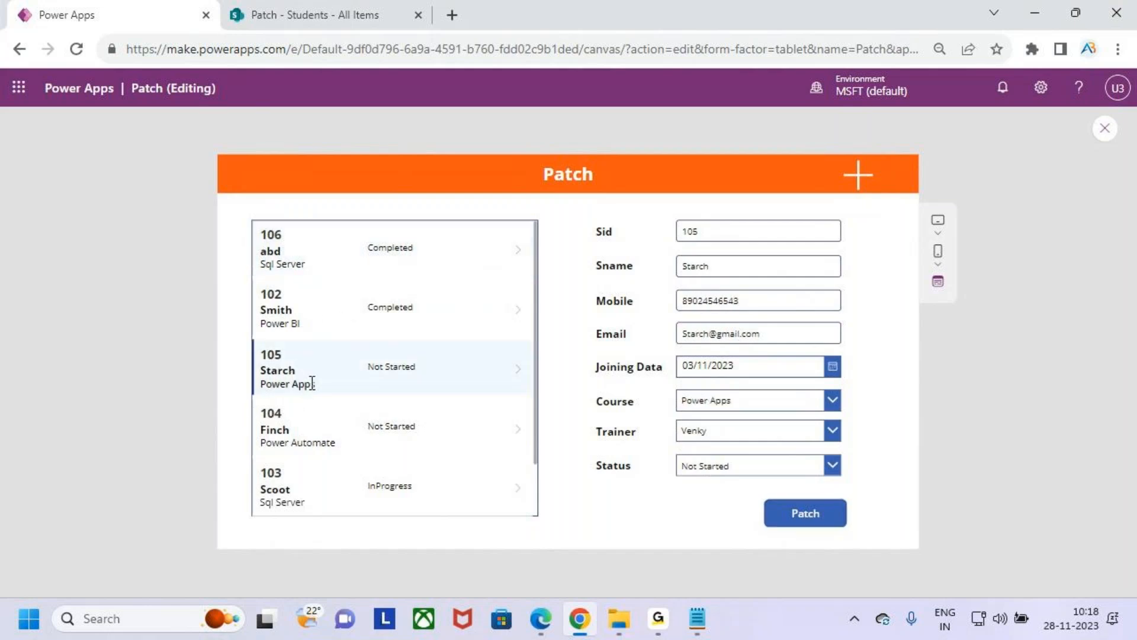
pyautogui.hotkey('ctrl', '2')
pyautogui.moveTo(365, 383); pyautogui.dragTo(399, 378)
pyautogui.click(787, 467)
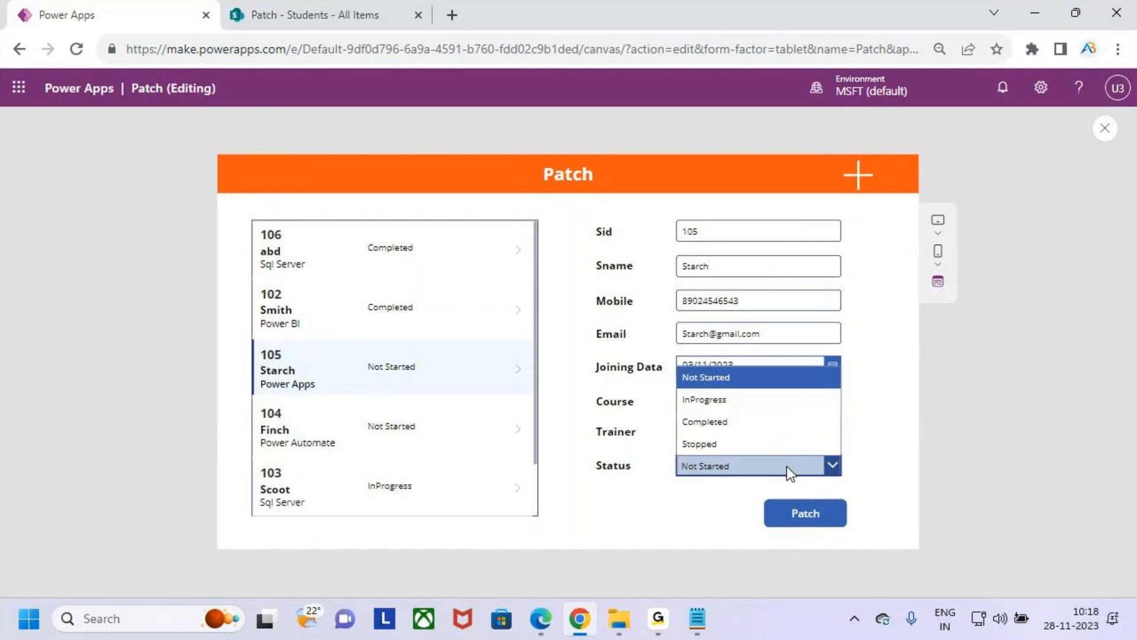
pyautogui.click(751, 399)
pyautogui.click(804, 517)
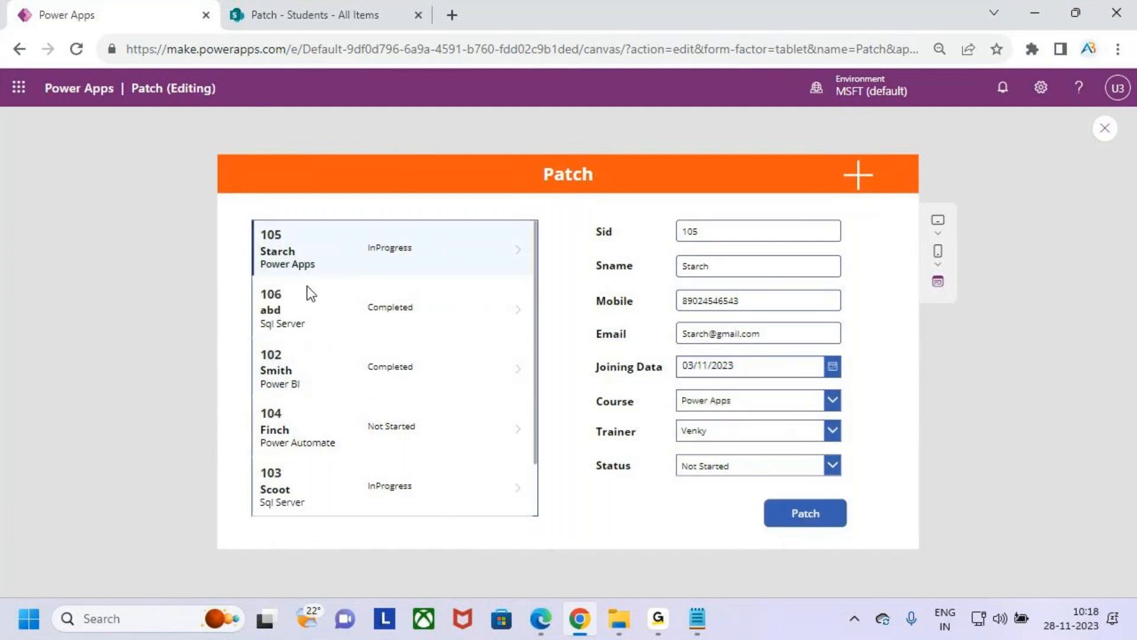
pyautogui.hotkey('ctrl', '2')
pyautogui.moveTo(348, 232)
pyautogui.mouseDown()
pyautogui.moveTo(444, 268)
pyautogui.moveTo(466, 191)
pyautogui.mouseUp()
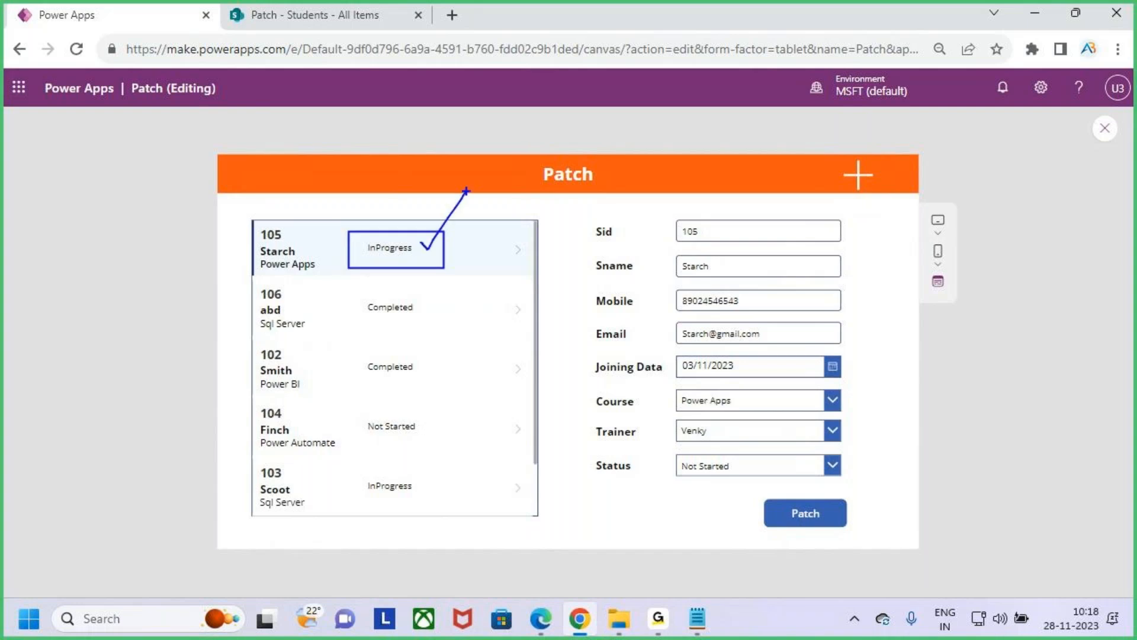
pyautogui.press('Escape')
# - Load student record 106 from the gallery and compare the gallery statuses of students 105 and 104
pyautogui.click(355, 319)
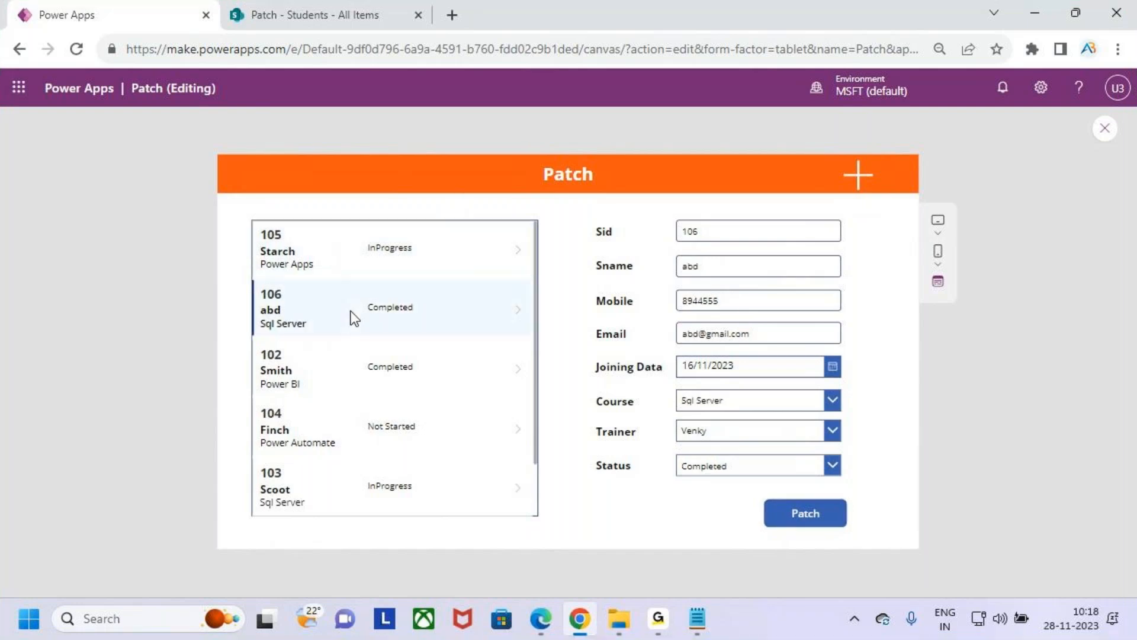
pyautogui.click(320, 263)
pyautogui.click(325, 323)
pyautogui.hotkey('ctrl', '2')
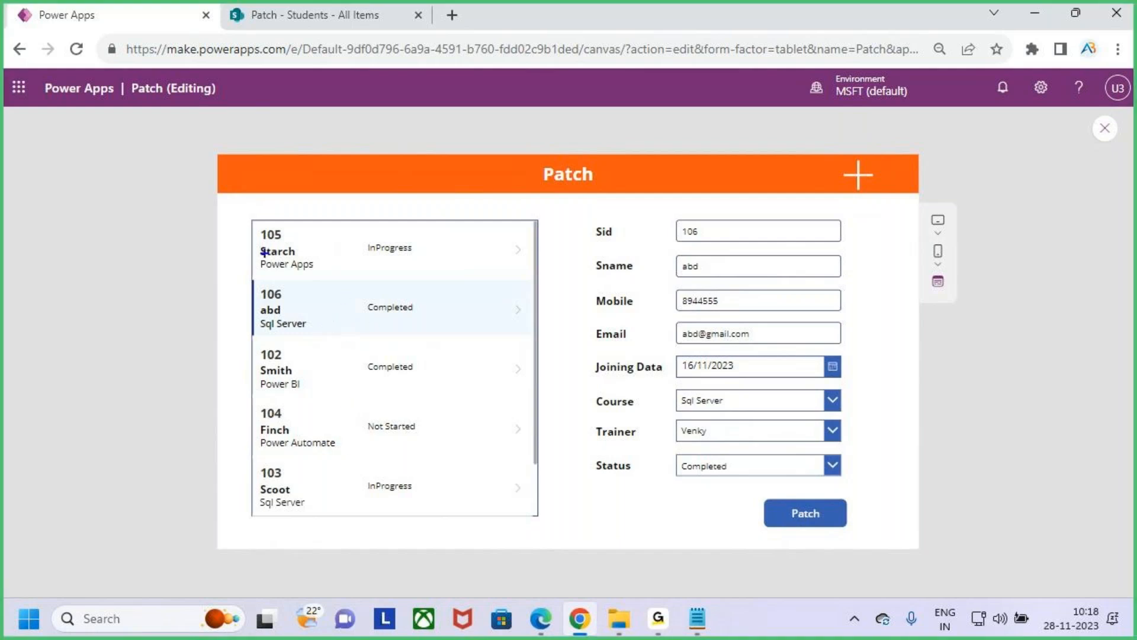
pyautogui.moveTo(253, 247); pyautogui.dragTo(296, 205)
pyautogui.moveTo(251, 424); pyautogui.dragTo(286, 388)
pyautogui.moveTo(363, 265)
pyautogui.mouseDown()
pyautogui.moveTo(396, 217)
pyautogui.moveTo(359, 256)
pyautogui.moveTo(377, 288)
pyautogui.mouseUp()
pyautogui.moveTo(417, 413)
pyautogui.mouseDown()
pyautogui.moveTo(353, 421)
pyautogui.moveTo(398, 416)
pyautogui.mouseUp()
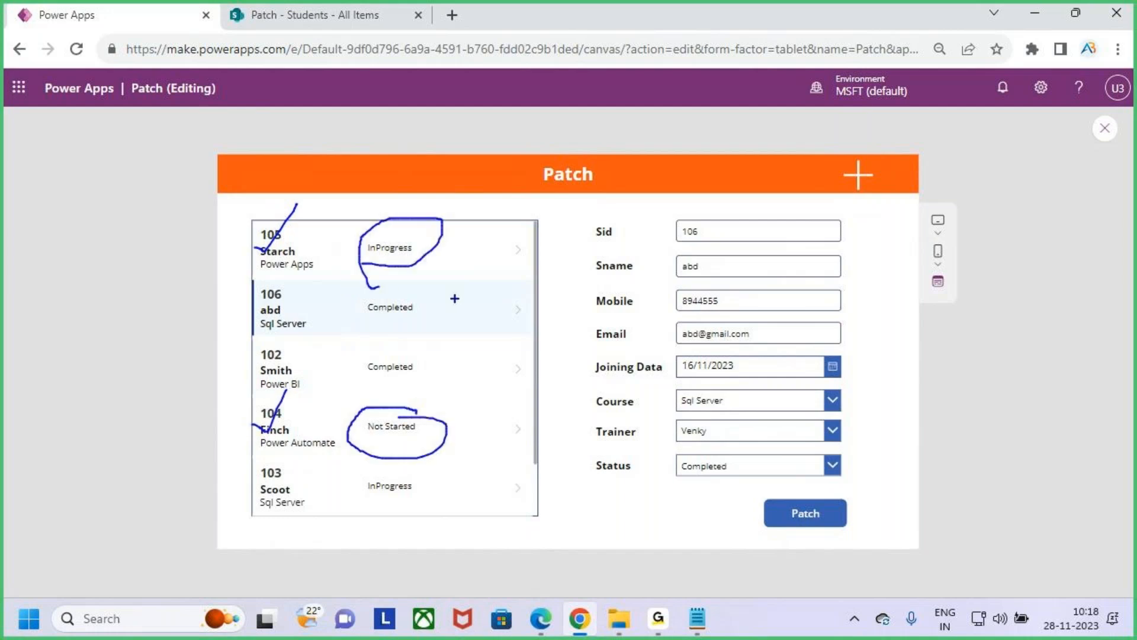
pyautogui.moveTo(487, 123)
pyautogui.mouseDown()
pyautogui.moveTo(513, 116)
pyautogui.moveTo(468, 154)
pyautogui.mouseUp()
pyautogui.moveTo(537, 98); pyautogui.dragTo(526, 142)
pyautogui.moveTo(528, 130)
pyautogui.mouseDown()
pyautogui.moveTo(606, 144)
pyautogui.moveTo(606, 129)
pyautogui.moveTo(634, 131)
pyautogui.mouseUp()
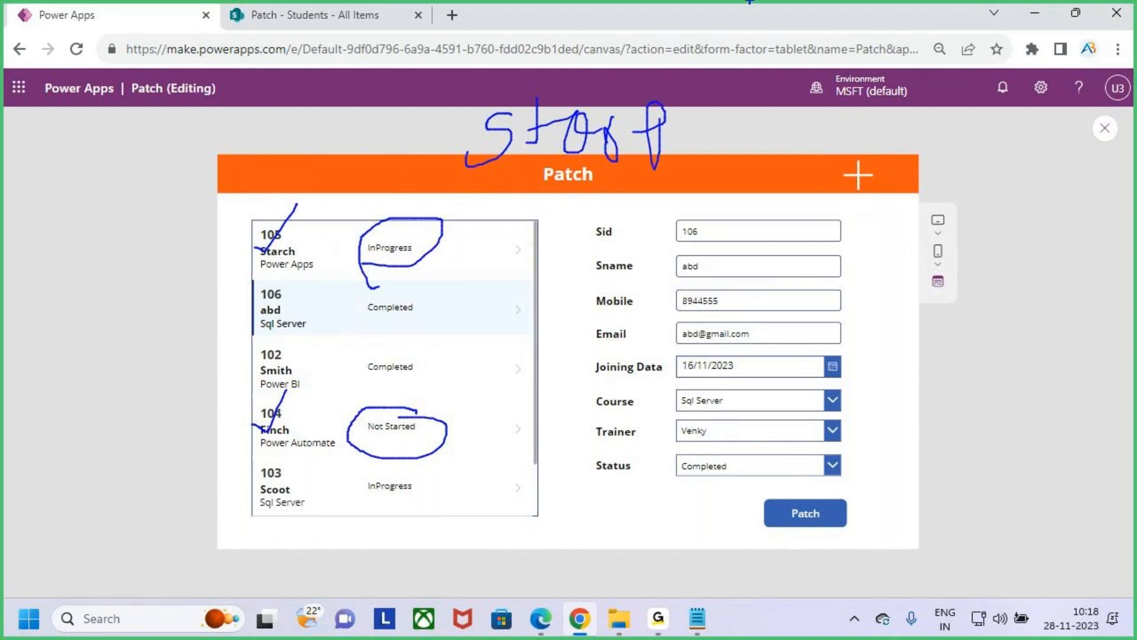
pyautogui.press('Escape')
# - Load student records 105 and 104 in turn and review the available Status options, leaving both statuses as they are
pyautogui.click(333, 250)
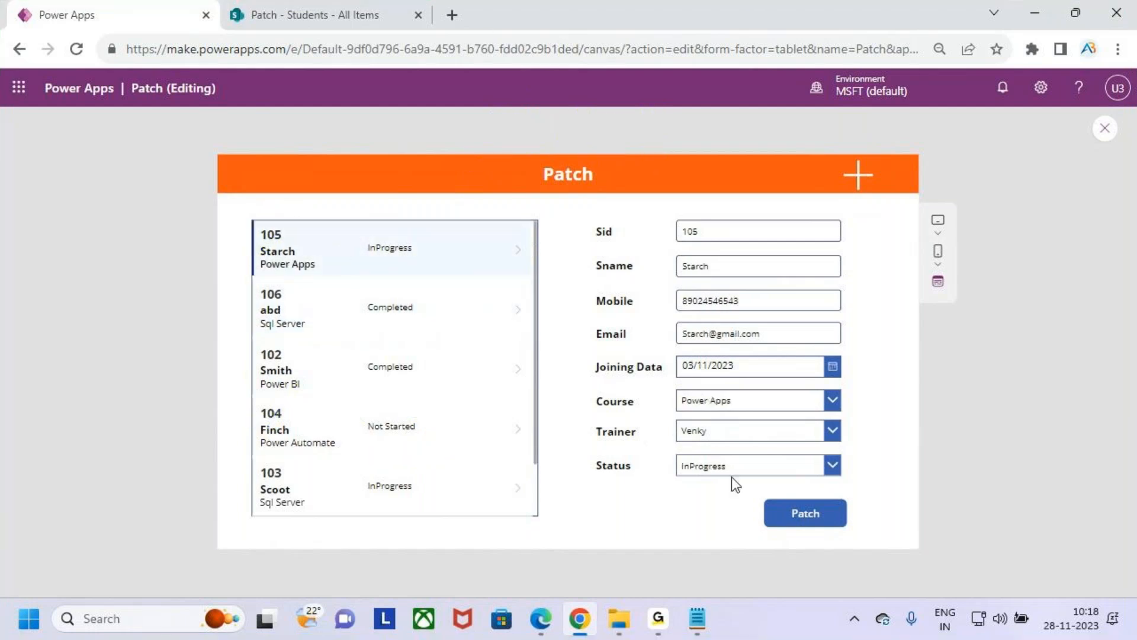
pyautogui.click(744, 465)
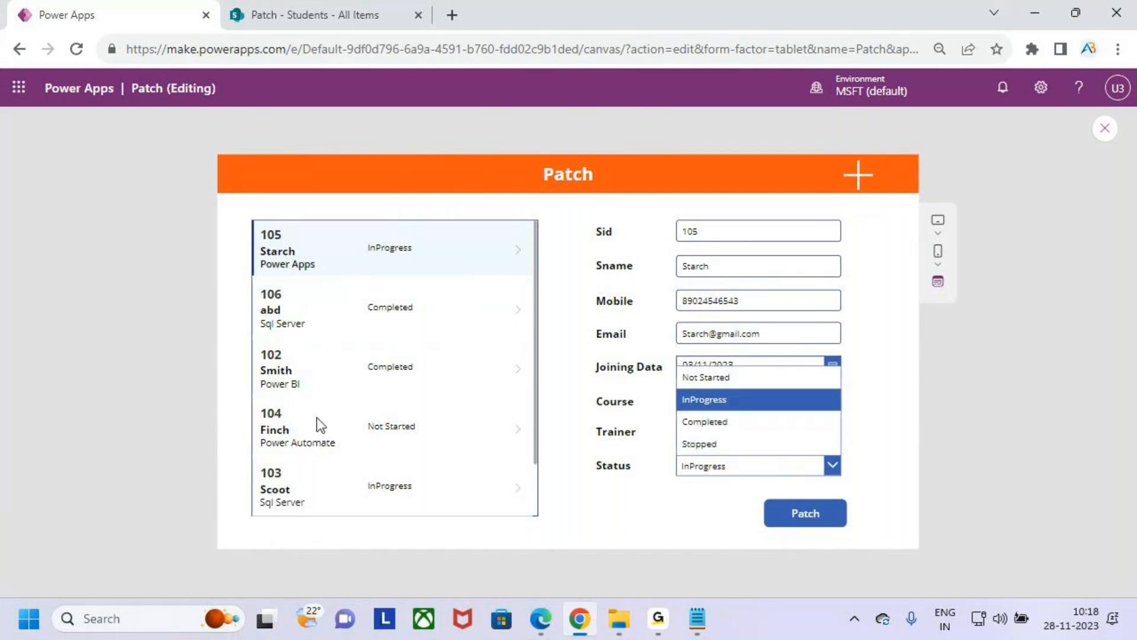
pyautogui.click(301, 441)
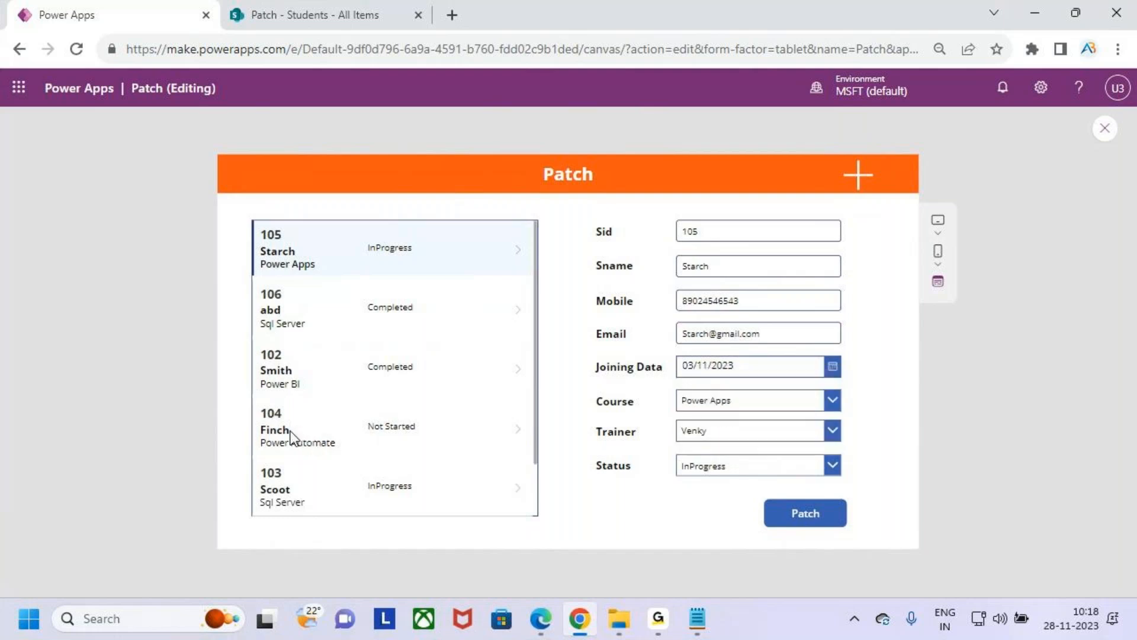
pyautogui.click(777, 468)
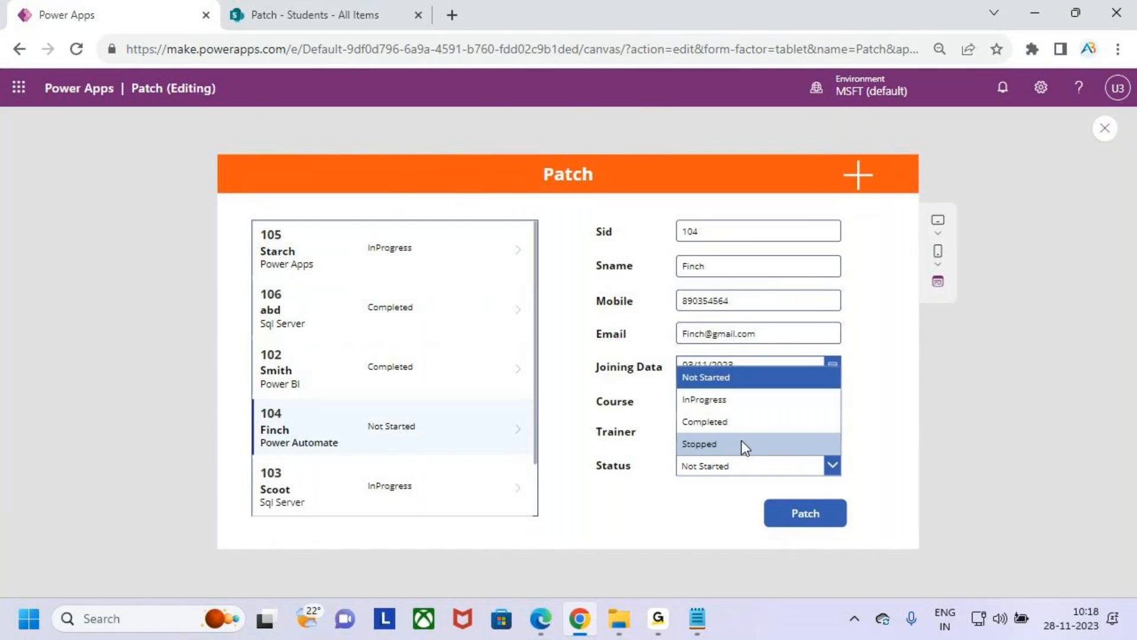
pyautogui.click(1036, 416)
pyautogui.hotkey('ctrl', '2')
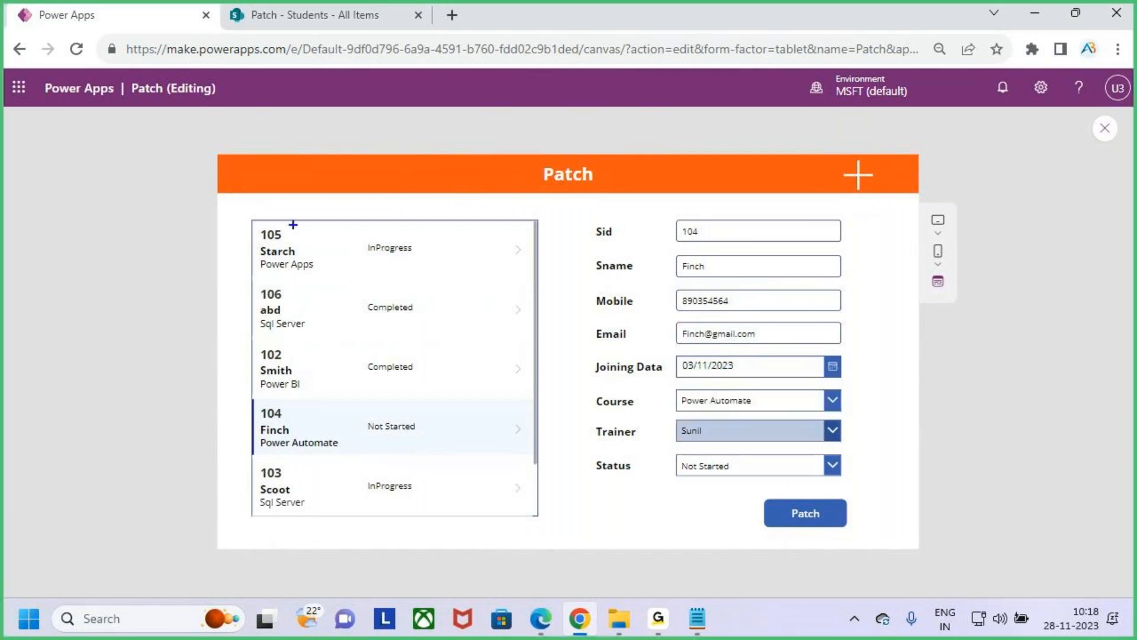
pyautogui.moveTo(249, 219)
pyautogui.mouseDown()
pyautogui.moveTo(442, 284)
pyautogui.moveTo(487, 283)
pyautogui.mouseUp()
pyautogui.moveTo(250, 393)
pyautogui.mouseDown()
pyautogui.moveTo(373, 445)
pyautogui.moveTo(455, 452)
pyautogui.mouseUp()
pyautogui.moveTo(372, 261); pyautogui.dragTo(443, 251)
pyautogui.moveTo(361, 449); pyautogui.dragTo(447, 433)
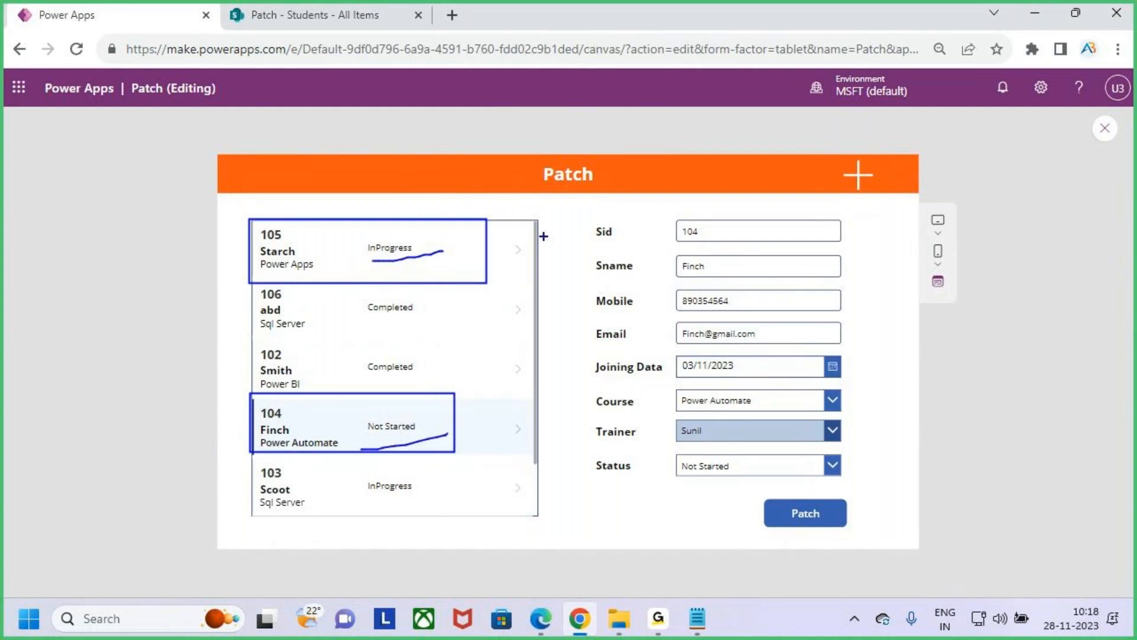
pyautogui.moveTo(644, 109)
pyautogui.mouseDown()
pyautogui.moveTo(615, 147)
pyautogui.moveTo(654, 119)
pyautogui.moveTo(655, 144)
pyautogui.mouseUp()
pyautogui.moveTo(656, 127)
pyautogui.mouseDown()
pyautogui.moveTo(687, 133)
pyautogui.moveTo(692, 157)
pyautogui.mouseUp()
pyautogui.moveTo(711, 118); pyautogui.dragTo(713, 155)
pyautogui.moveTo(714, 119)
pyautogui.mouseDown()
pyautogui.moveTo(727, 142)
pyautogui.moveTo(800, 94)
pyautogui.moveTo(805, 157)
pyautogui.mouseUp()
pyautogui.moveTo(805, 139)
pyautogui.mouseDown()
pyautogui.moveTo(829, 133)
pyautogui.moveTo(830, 160)
pyautogui.mouseUp()
pyautogui.moveTo(999, 139); pyautogui.dragTo(535, 211)
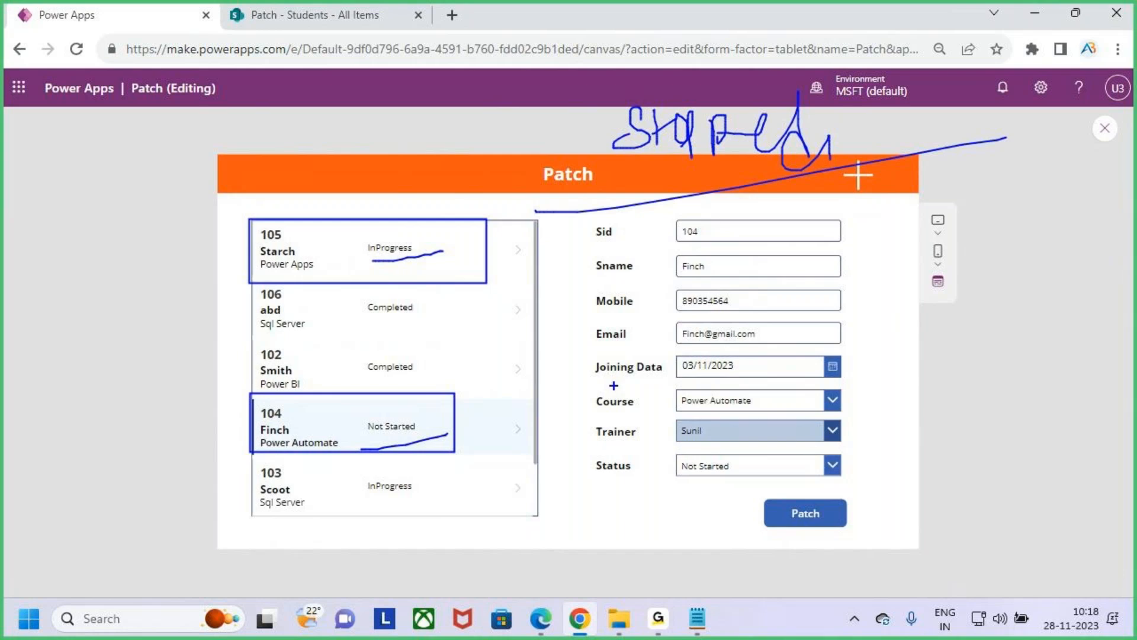
pyautogui.press('Escape')
# - Switch to the Patch Function notes in Notepad and read the line about creating or modifying a single record
pyautogui.click(697, 618)
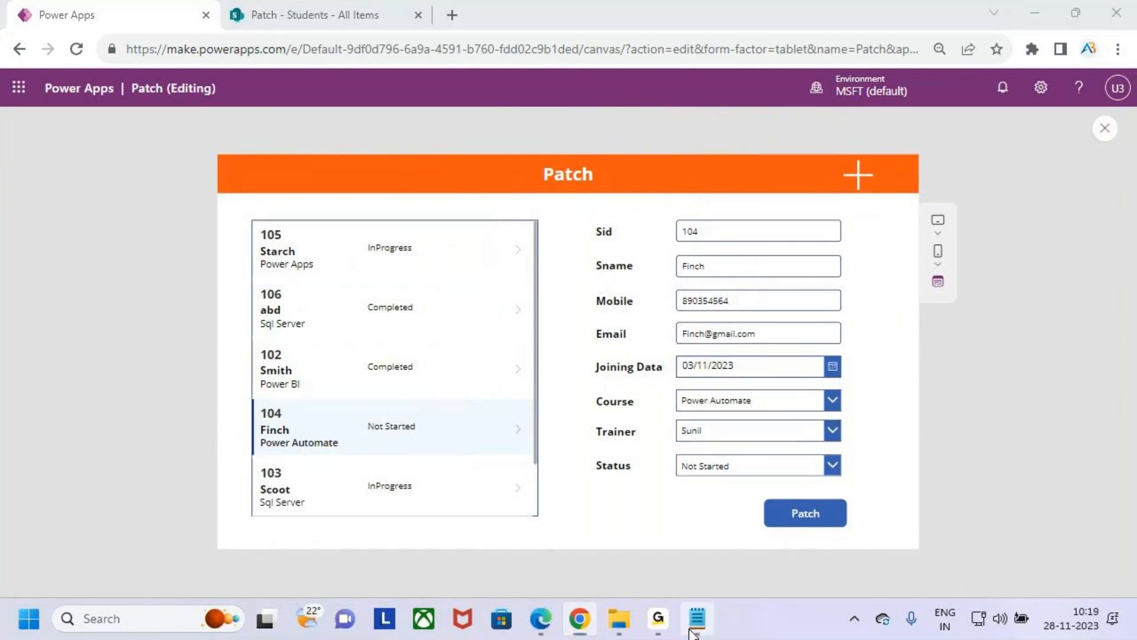
pyautogui.scroll(2, 237, 293)
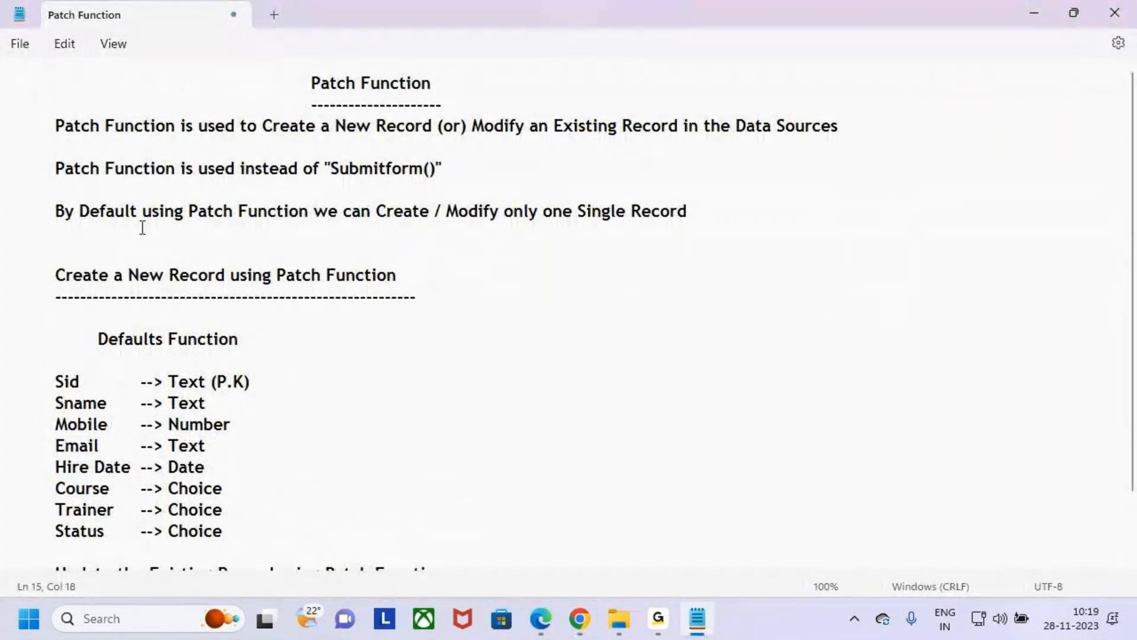
pyautogui.moveTo(58, 213); pyautogui.dragTo(764, 218)
pyautogui.click(764, 219)
pyautogui.click(1036, 12)
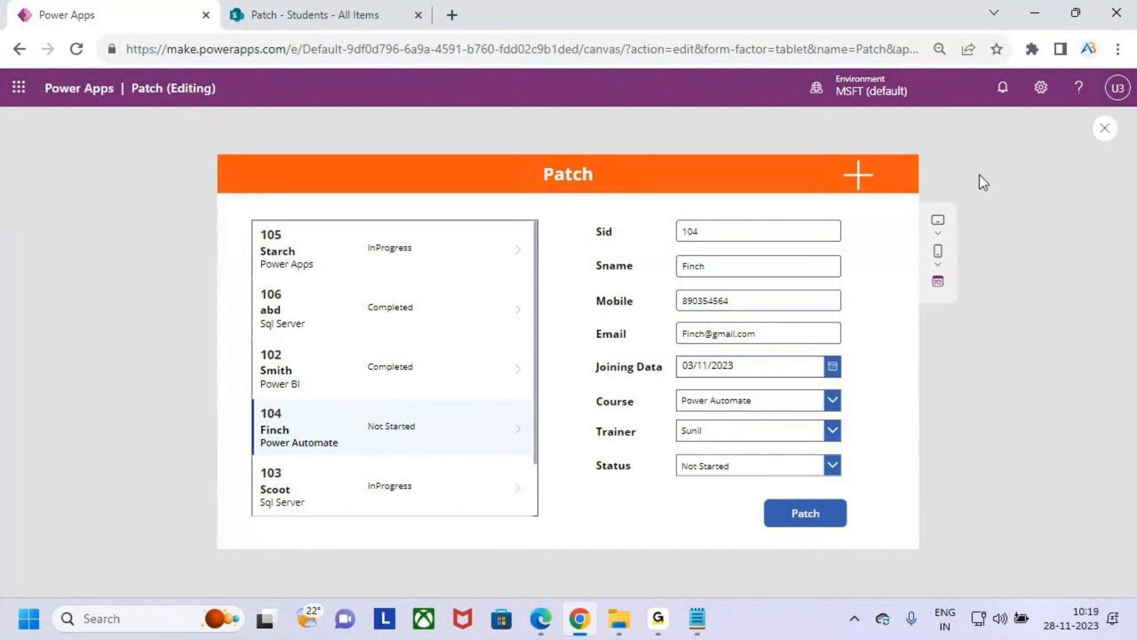
pyautogui.hotkey('ctrl', '2')
pyautogui.moveTo(256, 226); pyautogui.dragTo(422, 299)
pyautogui.moveTo(258, 396); pyautogui.dragTo(423, 448)
pyautogui.press('Escape')
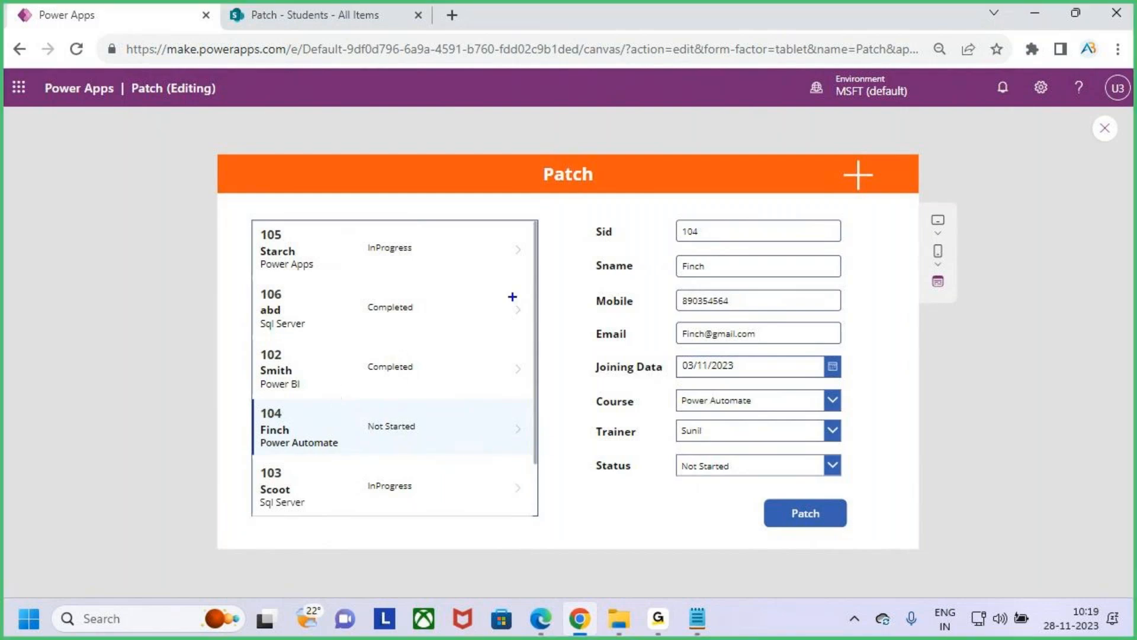
pyautogui.moveTo(368, 256); pyautogui.dragTo(417, 201)
pyautogui.press('Escape')
pyautogui.hotkey('ctrl', '2')
pyautogui.moveTo(946, 335)
pyautogui.mouseDown()
pyautogui.moveTo(910, 336)
pyautogui.moveTo(905, 395)
pyautogui.moveTo(949, 372)
pyautogui.mouseUp()
pyautogui.moveTo(942, 356)
pyautogui.mouseDown()
pyautogui.moveTo(940, 388)
pyautogui.moveTo(959, 386)
pyautogui.mouseUp()
pyautogui.moveTo(972, 379)
pyautogui.mouseDown()
pyautogui.moveTo(987, 363)
pyautogui.moveTo(1005, 378)
pyautogui.moveTo(1051, 345)
pyautogui.moveTo(1008, 397)
pyautogui.mouseUp()
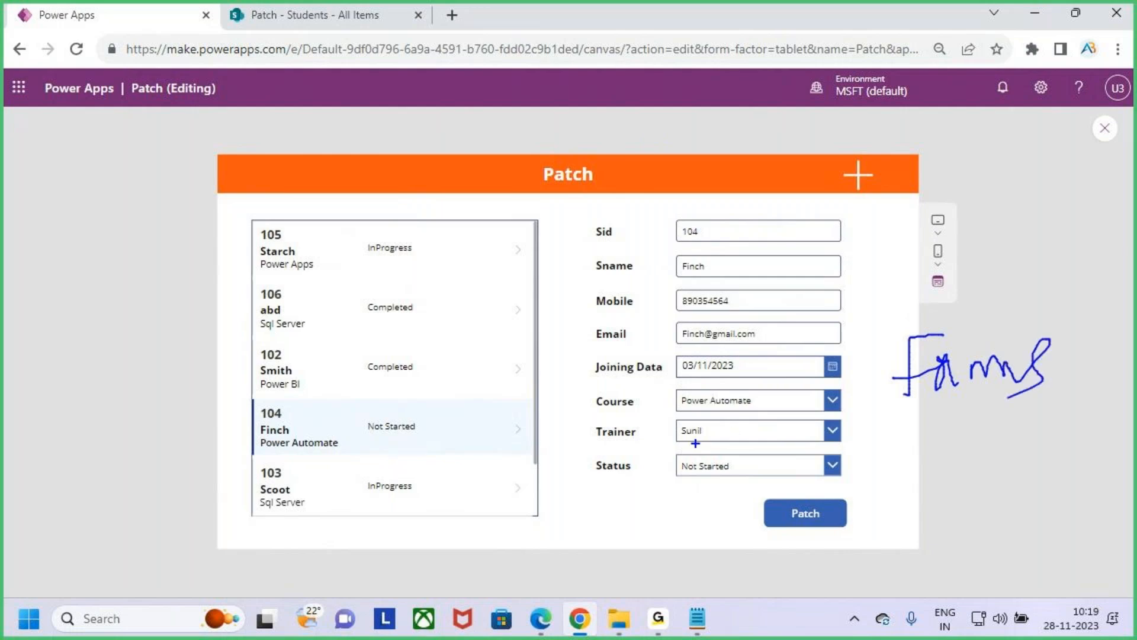
pyautogui.write('tEdit Form')
pyautogui.press('Escape')
pyautogui.moveTo(979, 244); pyautogui.dragTo(1076, 279)
pyautogui.moveTo(1033, 214)
pyautogui.mouseDown()
pyautogui.moveTo(1027, 248)
pyautogui.moveTo(1049, 237)
pyautogui.moveTo(1034, 267)
pyautogui.mouseUp()
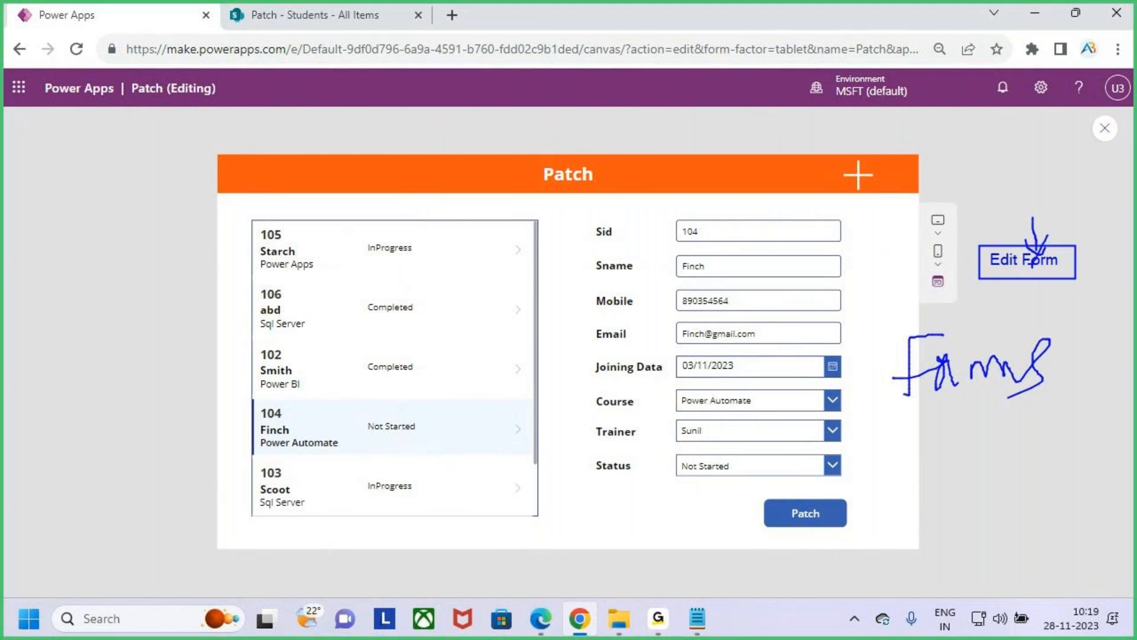
pyautogui.moveTo(530, 160); pyautogui.dragTo(620, 192)
pyautogui.moveTo(567, 140)
pyautogui.mouseDown()
pyautogui.moveTo(567, 161)
pyautogui.moveTo(594, 138)
pyautogui.moveTo(568, 187)
pyautogui.mouseUp()
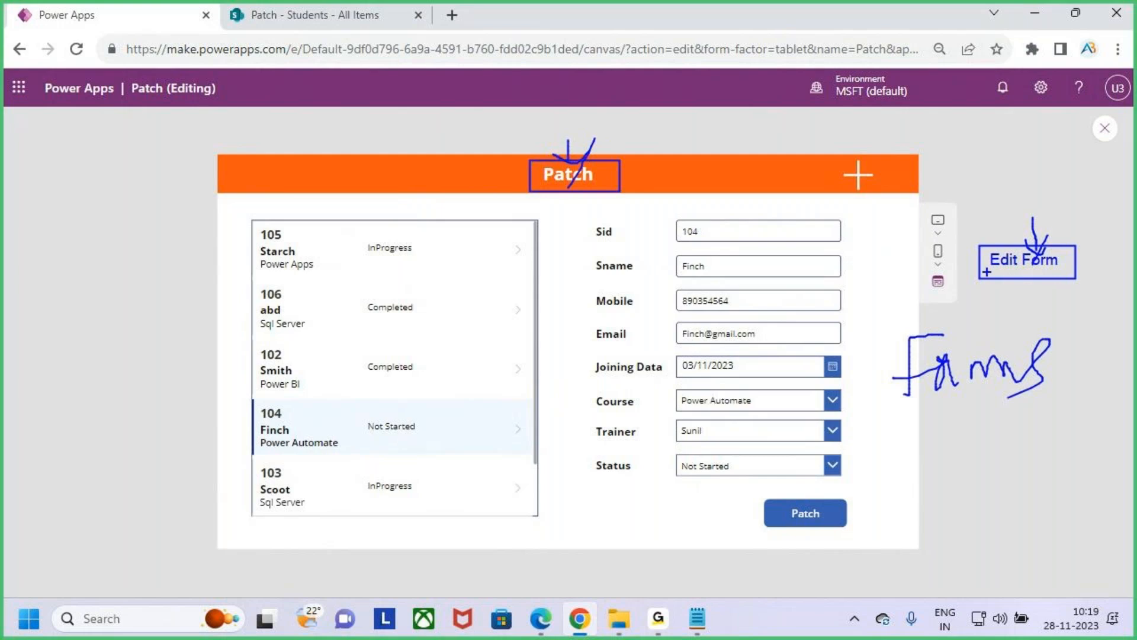
pyautogui.moveTo(249, 230); pyautogui.dragTo(471, 274)
pyautogui.moveTo(413, 249); pyautogui.dragTo(463, 210)
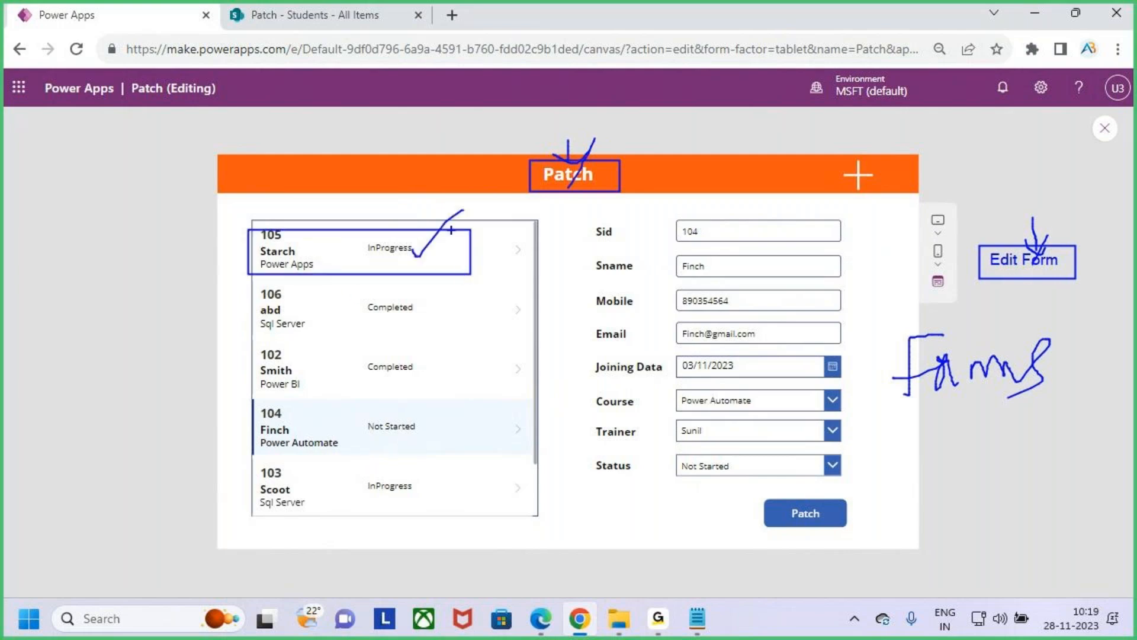
pyautogui.moveTo(239, 398)
pyautogui.mouseDown()
pyautogui.moveTo(451, 461)
pyautogui.moveTo(560, 349)
pyautogui.mouseUp()
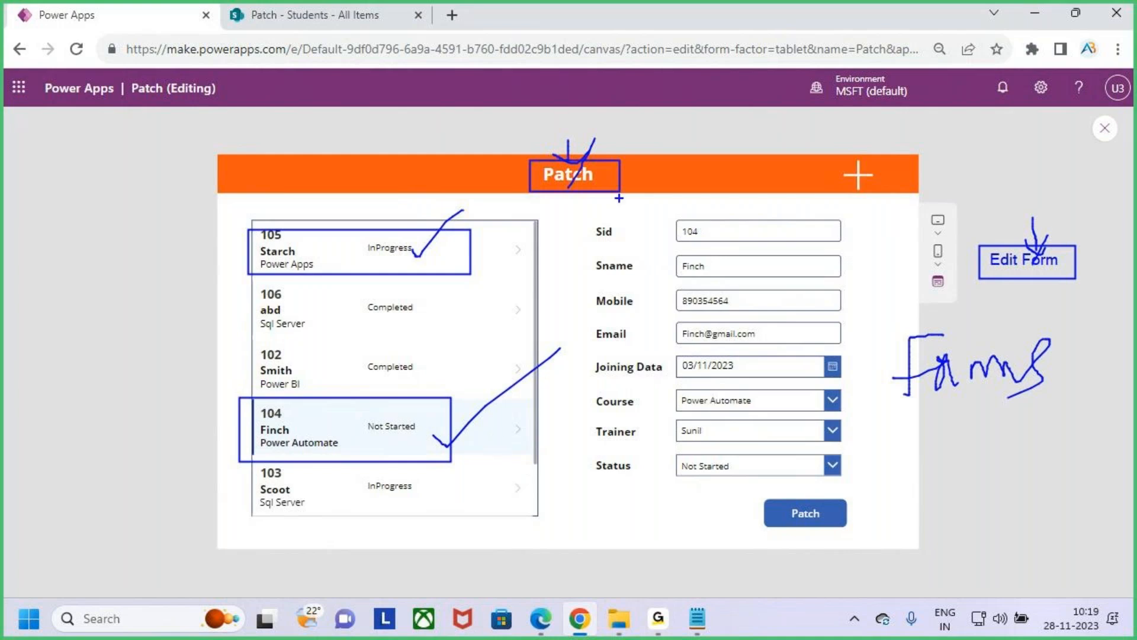
pyautogui.moveTo(681, 97)
pyautogui.mouseDown()
pyautogui.moveTo(682, 122)
pyautogui.moveTo(694, 98)
pyautogui.moveTo(681, 123)
pyautogui.moveTo(754, 70)
pyautogui.moveTo(792, 108)
pyautogui.moveTo(802, 98)
pyautogui.mouseUp()
pyautogui.moveTo(751, 105); pyautogui.dragTo(799, 92)
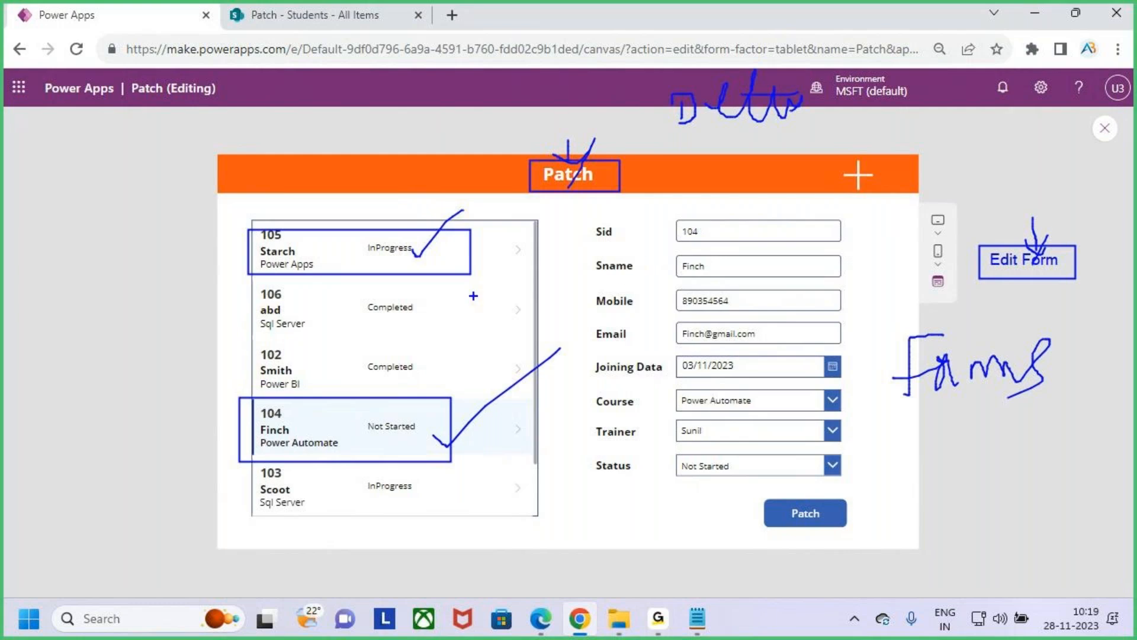
pyautogui.press('Escape')
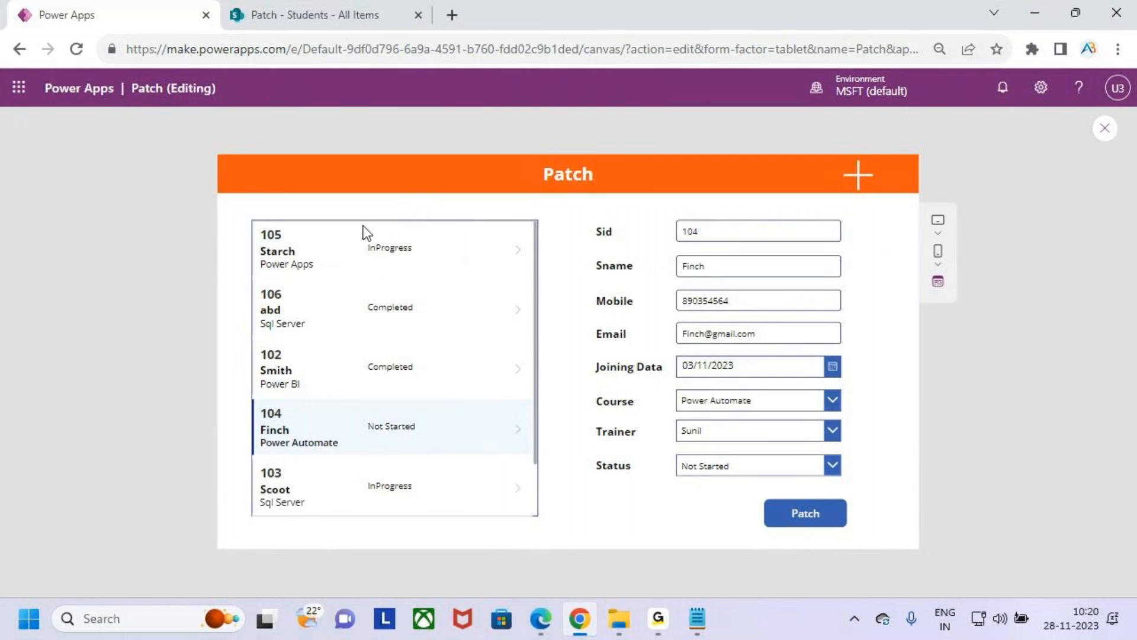
pyautogui.hotkey('ctrl', '2')
pyautogui.moveTo(248, 189); pyautogui.dragTo(619, 224)
pyautogui.moveTo(382, 167); pyautogui.dragTo(386, 199)
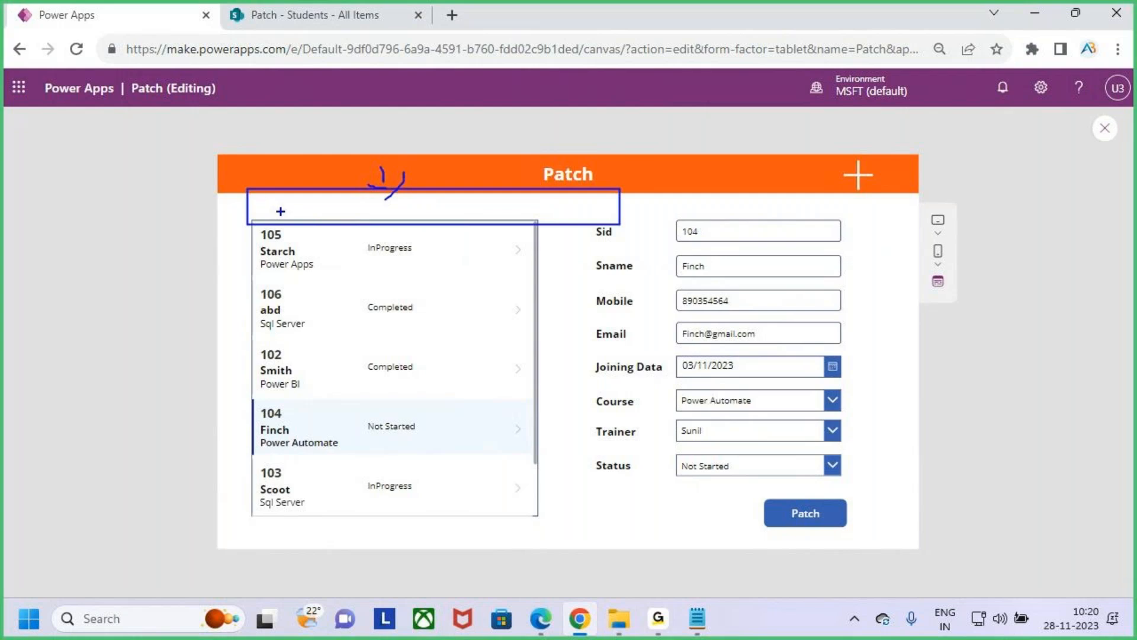
pyautogui.moveTo(275, 211); pyautogui.dragTo(343, 211)
pyautogui.moveTo(408, 215); pyautogui.dragTo(463, 207)
pyautogui.moveTo(535, 213)
pyautogui.mouseDown()
pyautogui.moveTo(632, 213)
pyautogui.moveTo(610, 166)
pyautogui.mouseUp()
pyautogui.moveTo(253, 242)
pyautogui.mouseDown()
pyautogui.moveTo(319, 349)
pyautogui.moveTo(482, 504)
pyautogui.mouseUp()
pyautogui.moveTo(400, 405)
pyautogui.mouseDown()
pyautogui.moveTo(428, 421)
pyautogui.moveTo(555, 295)
pyautogui.mouseUp()
pyautogui.press('Escape')
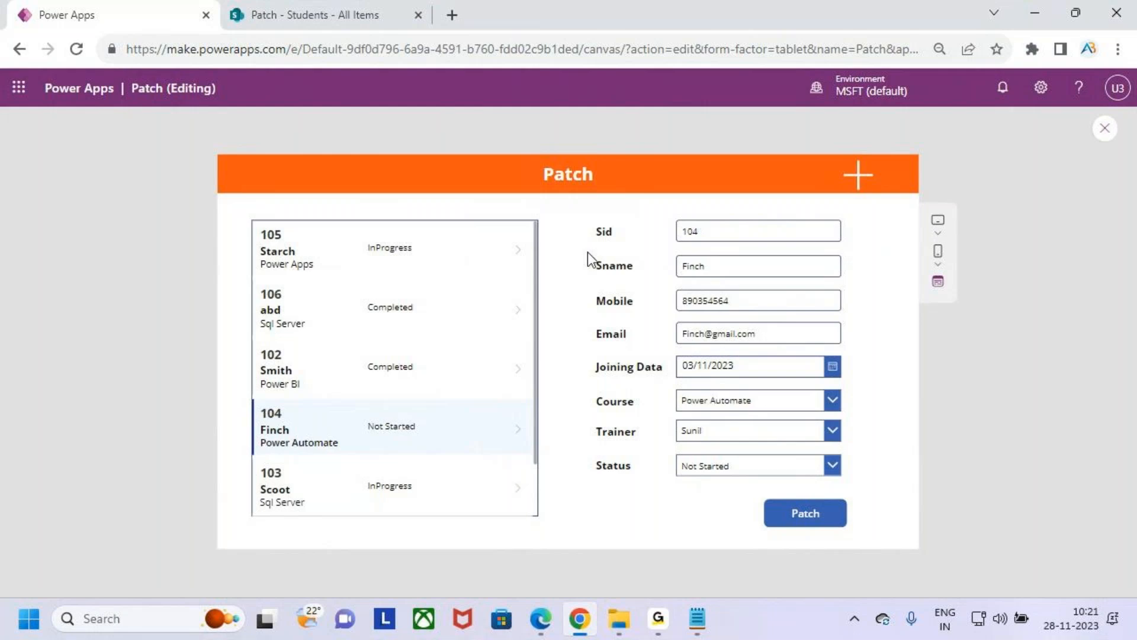
pyautogui.hotkey('ctrl', '2')
pyautogui.moveTo(671, 389); pyautogui.dragTo(854, 419)
pyautogui.moveTo(723, 405); pyautogui.dragTo(510, 401)
pyautogui.moveTo(541, 350); pyautogui.dragTo(551, 421)
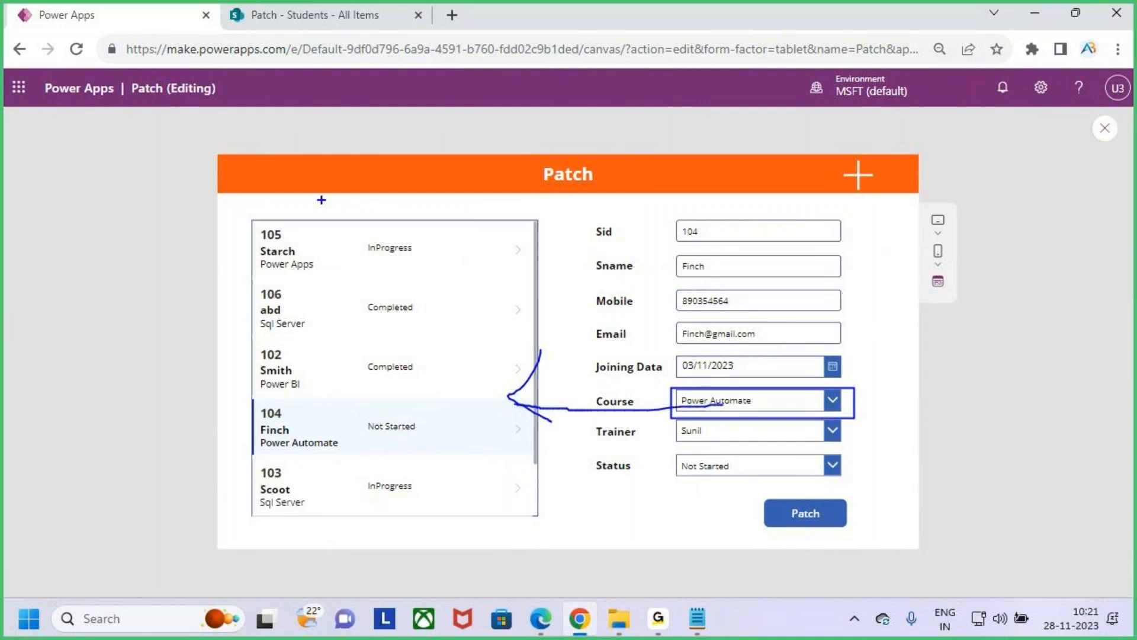
pyautogui.moveTo(310, 191)
pyautogui.mouseDown()
pyautogui.moveTo(401, 221)
pyautogui.moveTo(451, 158)
pyautogui.mouseUp()
pyautogui.press('Escape')
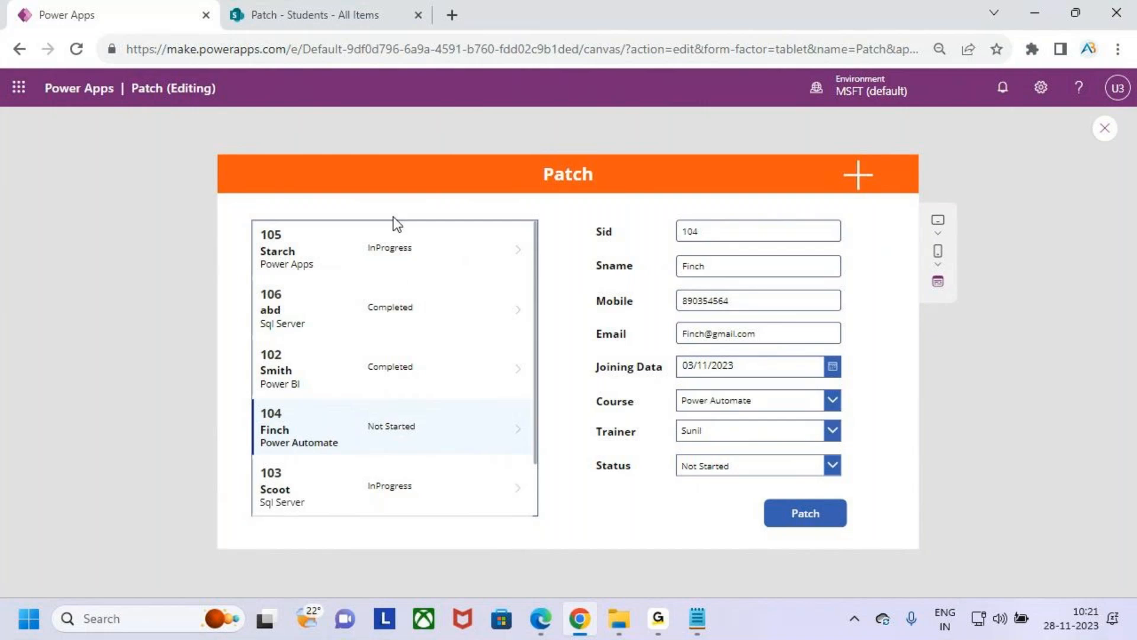
# - Close the app preview and dismiss the testing tip to return to editing Patch_Screen
pyautogui.click(1106, 129)
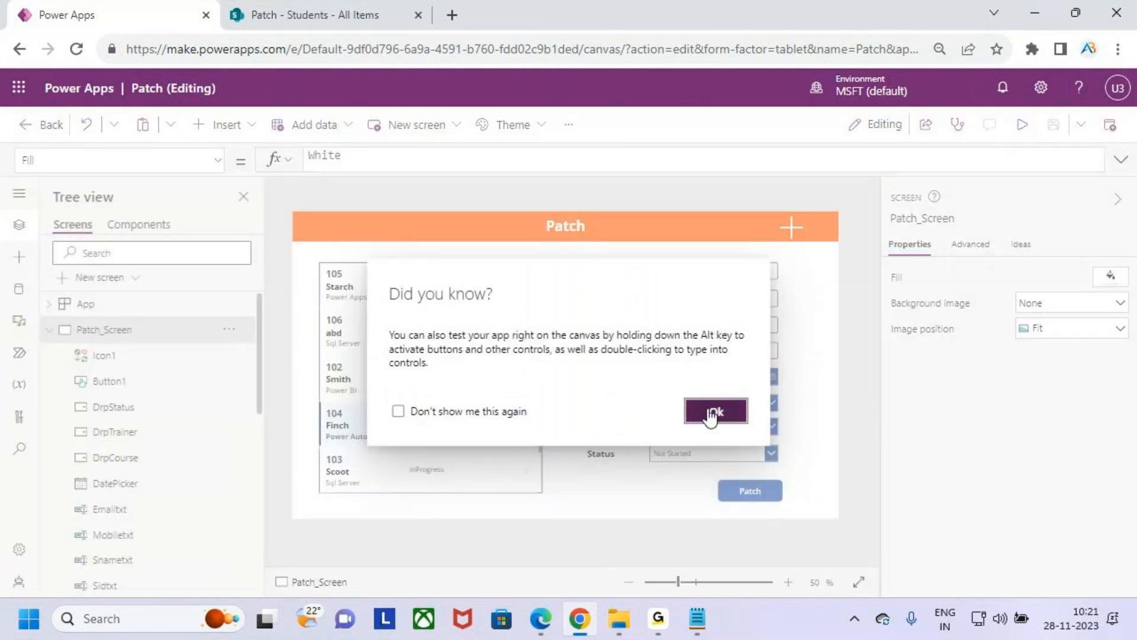
pyautogui.click(711, 411)
pyautogui.click(664, 634)
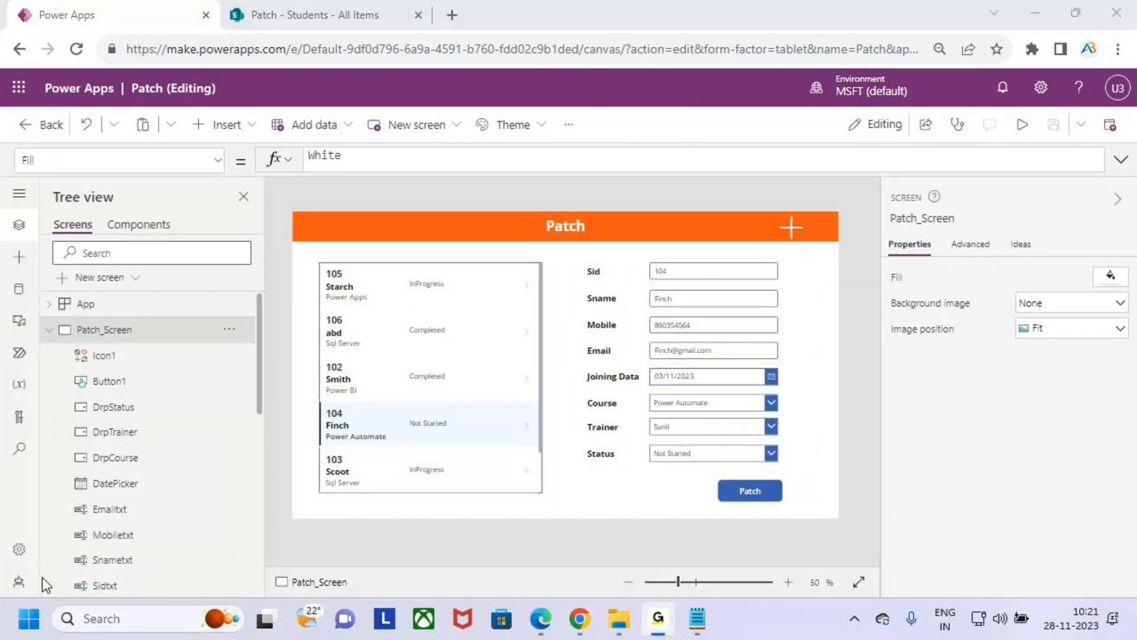